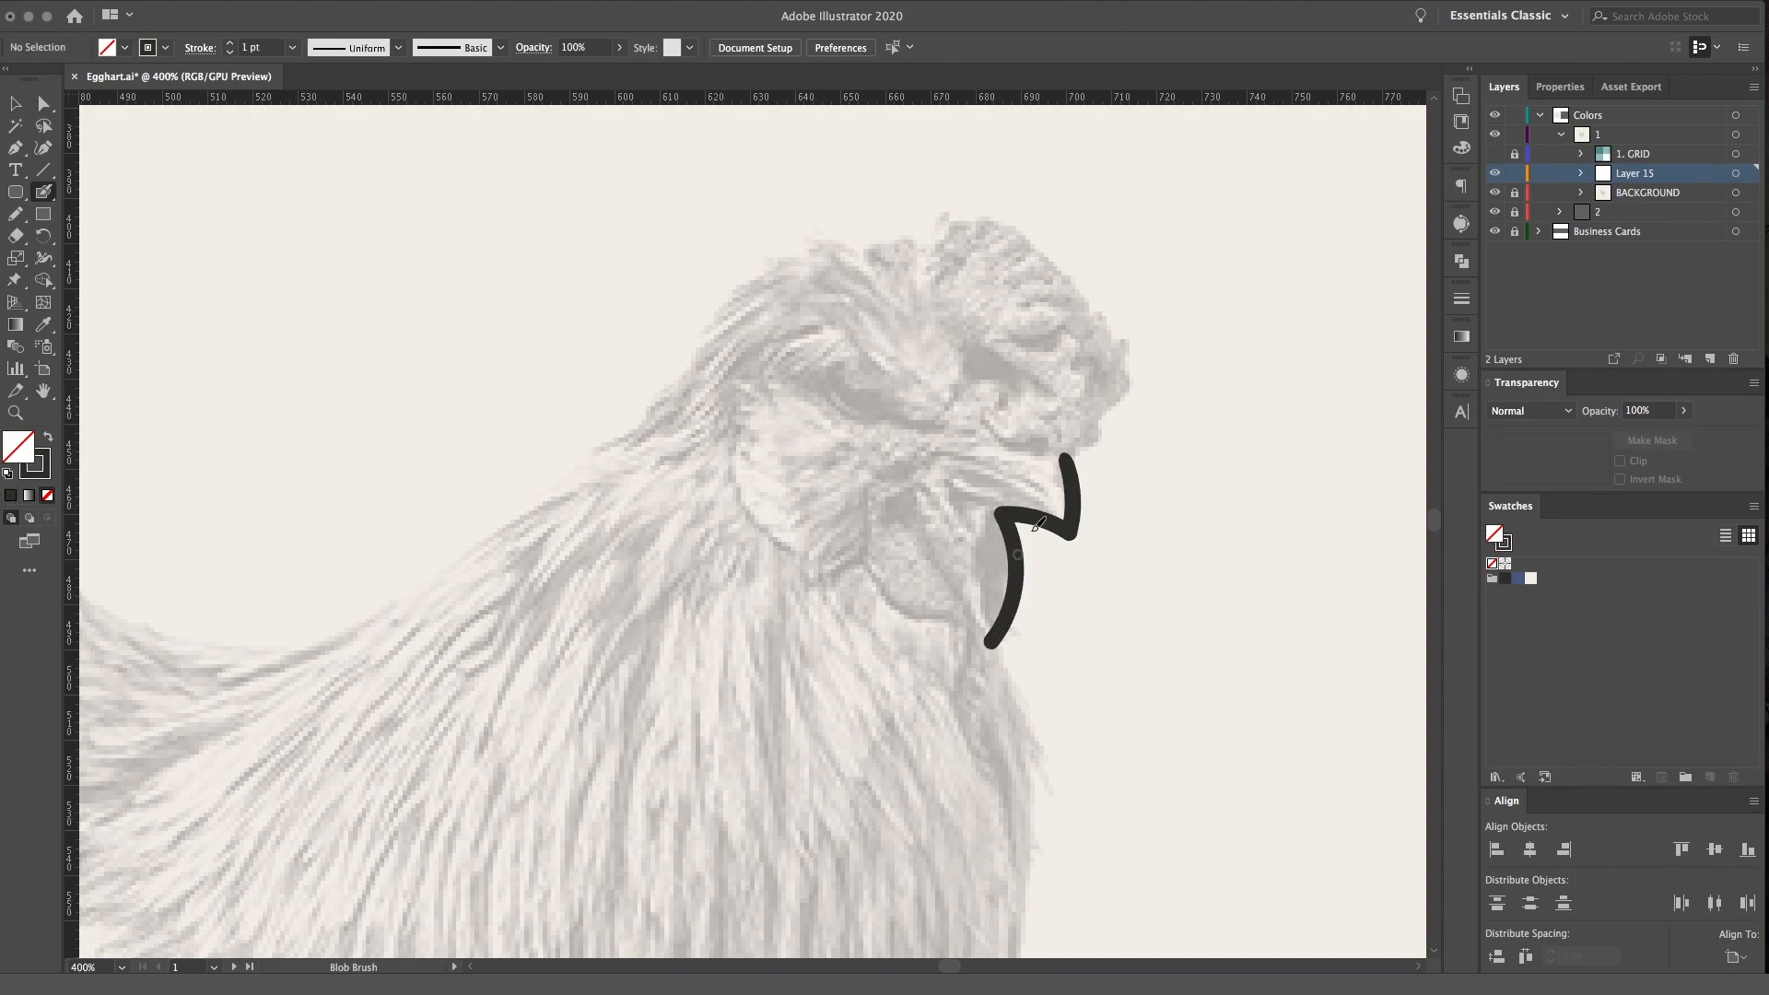
# Trace the breast outline from below the wattle down to the lower belly with the Blob Brush
pyautogui.press('super+minus')
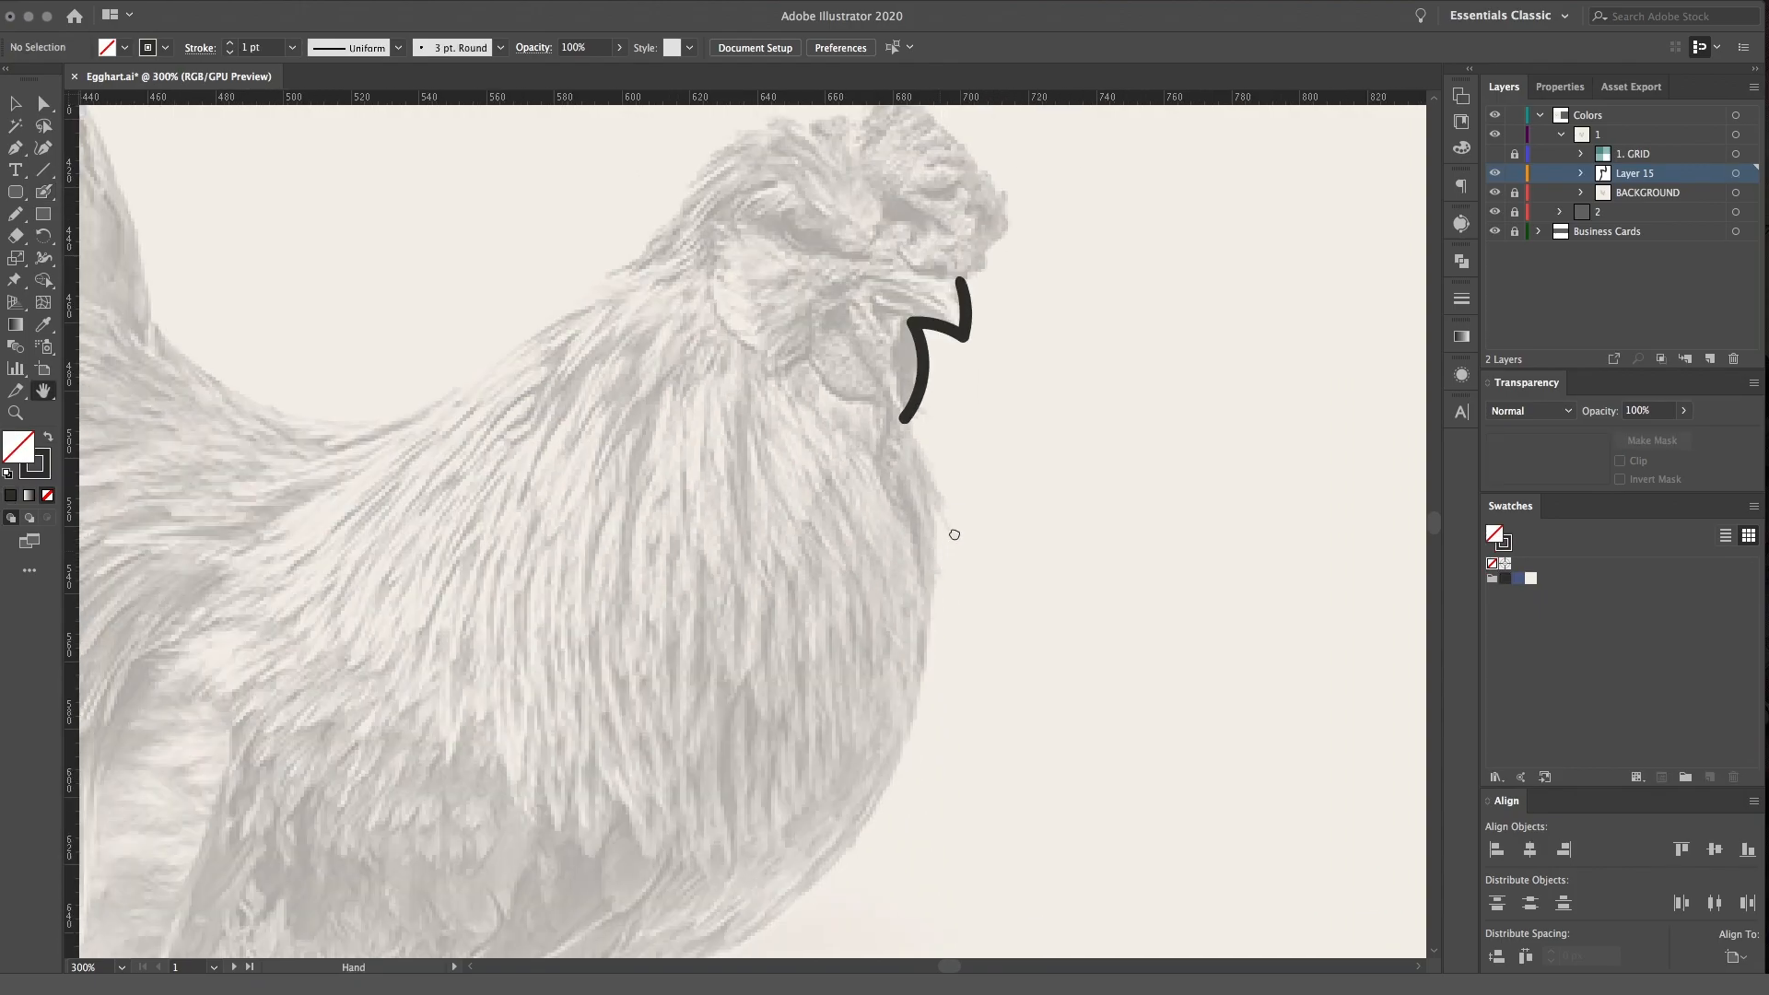
pyautogui.moveTo(942, 549); pyautogui.dragTo(1044, 400)
pyautogui.hotkey('shift', 'b')
pyautogui.moveTo(1011, 298)
pyautogui.mouseDown()
pyautogui.moveTo(1017, 489)
pyautogui.moveTo(958, 681)
pyautogui.moveTo(841, 805)
pyautogui.moveTo(644, 917)
pyautogui.mouseUp()
# Extend the outline from the belly into the upper leg and trace the farther foot with its toes and claws
pyautogui.scroll(-8, 885, 619)
pyautogui.hscroll(-4, 884, 620)
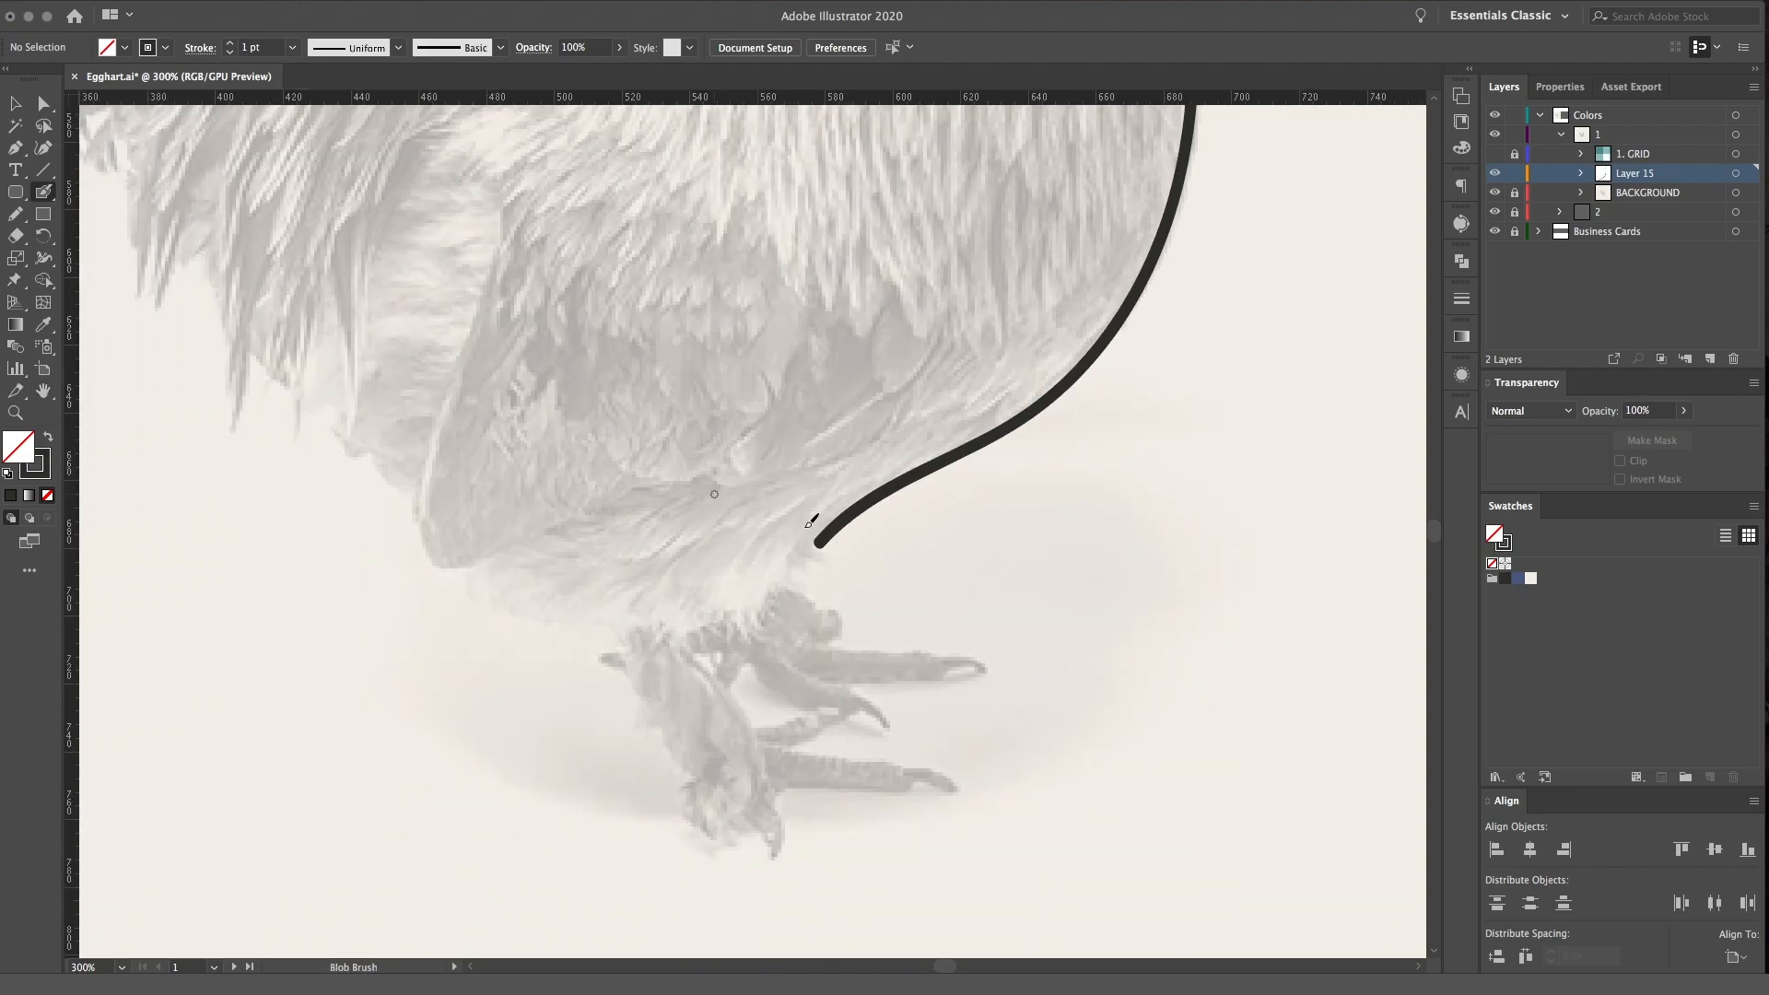
pyautogui.moveTo(820, 543)
pyautogui.mouseDown()
pyautogui.moveTo(785, 577)
pyautogui.moveTo(835, 608)
pyautogui.moveTo(822, 646)
pyautogui.moveTo(978, 666)
pyautogui.moveTo(831, 683)
pyautogui.moveTo(838, 709)
pyautogui.moveTo(832, 684)
pyautogui.moveTo(878, 699)
pyautogui.moveTo(885, 726)
pyautogui.moveTo(770, 685)
pyautogui.moveTo(744, 655)
pyautogui.moveTo(728, 690)
pyautogui.moveTo(756, 721)
pyautogui.moveTo(831, 692)
pyautogui.mouseUp()
pyautogui.moveTo(1163, 694); pyautogui.dragTo(1142, 645)
pyautogui.moveTo(1195, 582); pyautogui.dragTo(1201, 580)
pyautogui.hotkey('ctrl', 'z')
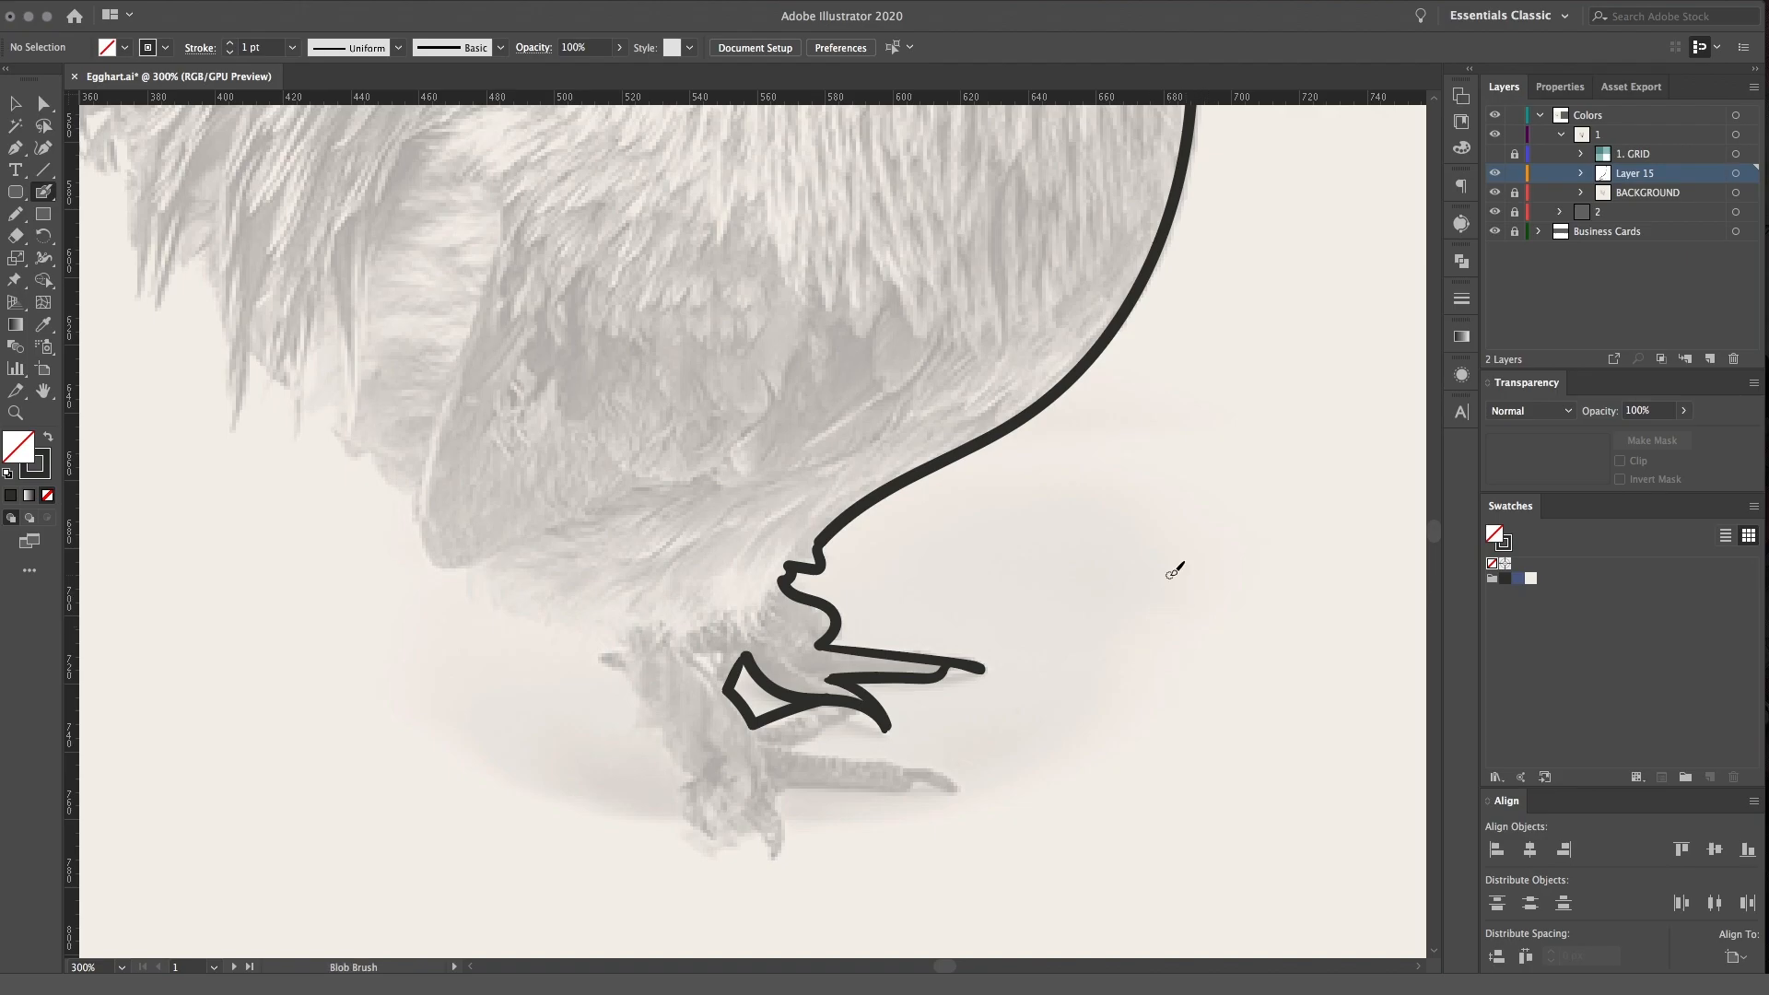
pyautogui.hotkey('ctrl', '=')
pyautogui.moveTo(1000, 567); pyautogui.dragTo(775, 483)
pyautogui.hotkey('shift', 'b')
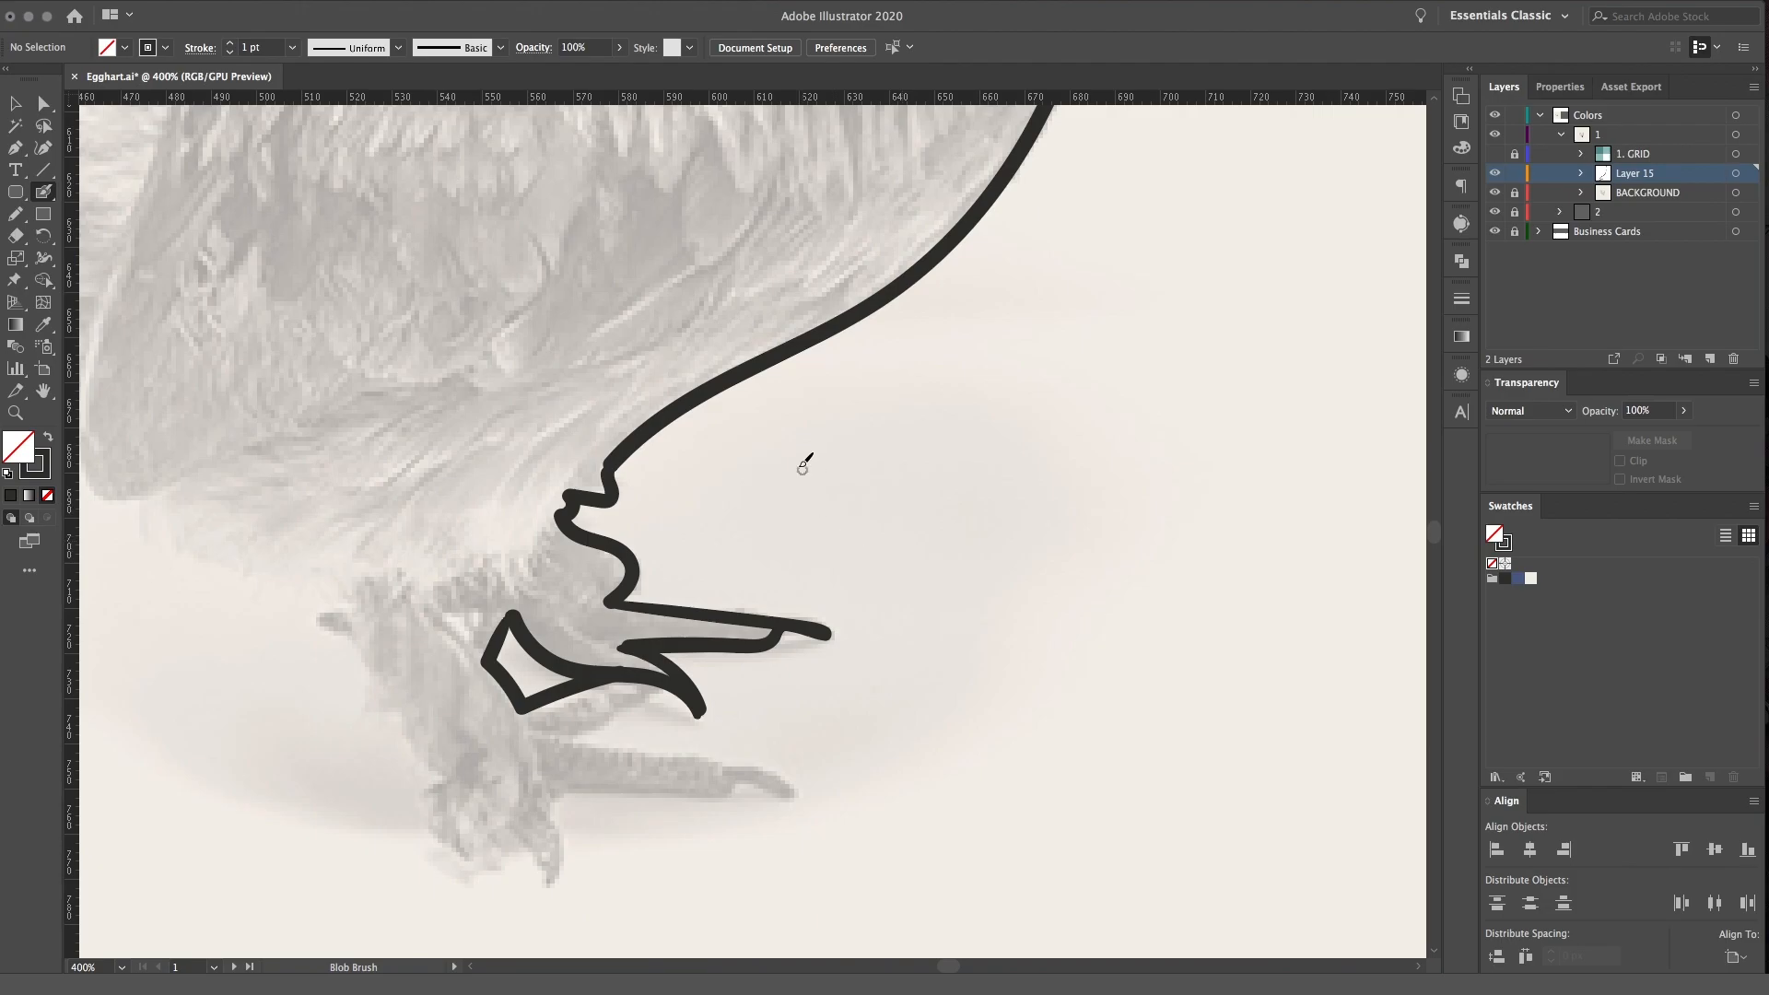
pyautogui.moveTo(995, 654)
pyautogui.mouseDown()
pyautogui.moveTo(999, 553)
pyautogui.moveTo(1034, 545)
pyautogui.moveTo(1047, 595)
pyautogui.mouseUp()
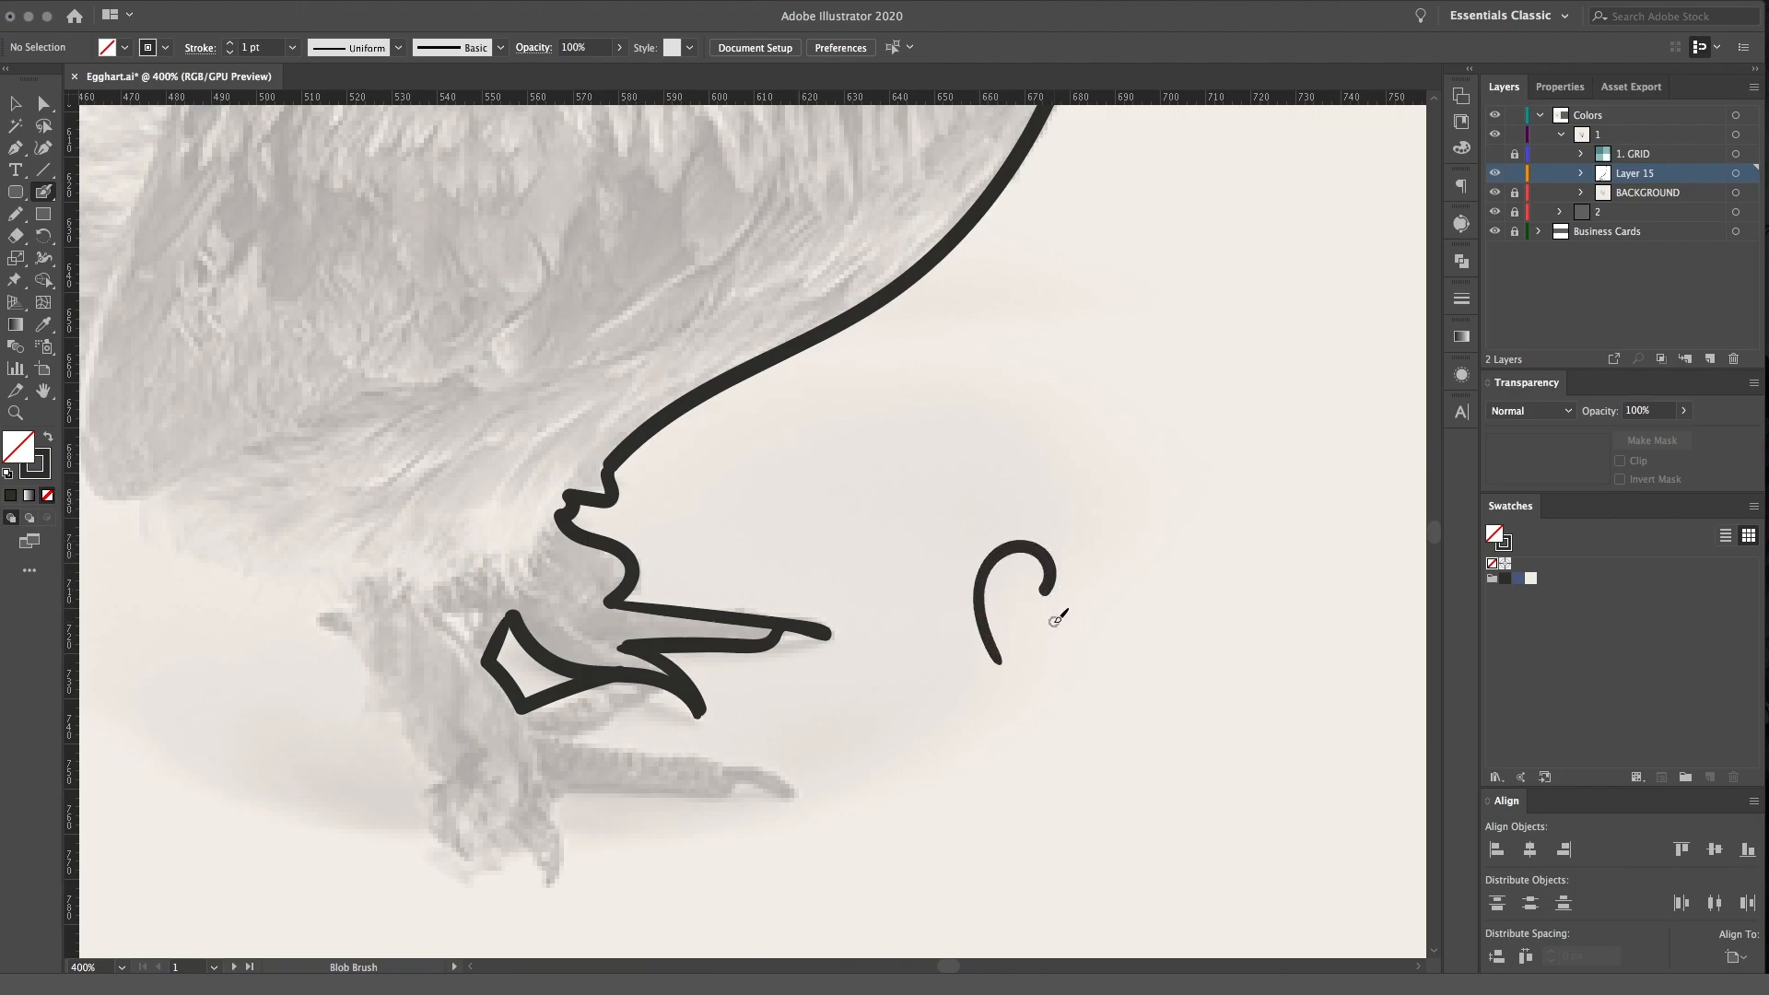
pyautogui.hotkey('ctrl', 'z')
# Trace the nearer foot and leg, and continue the outline along the underside toward the rear of the belly
pyautogui.moveTo(817, 612); pyautogui.dragTo(1086, 446)
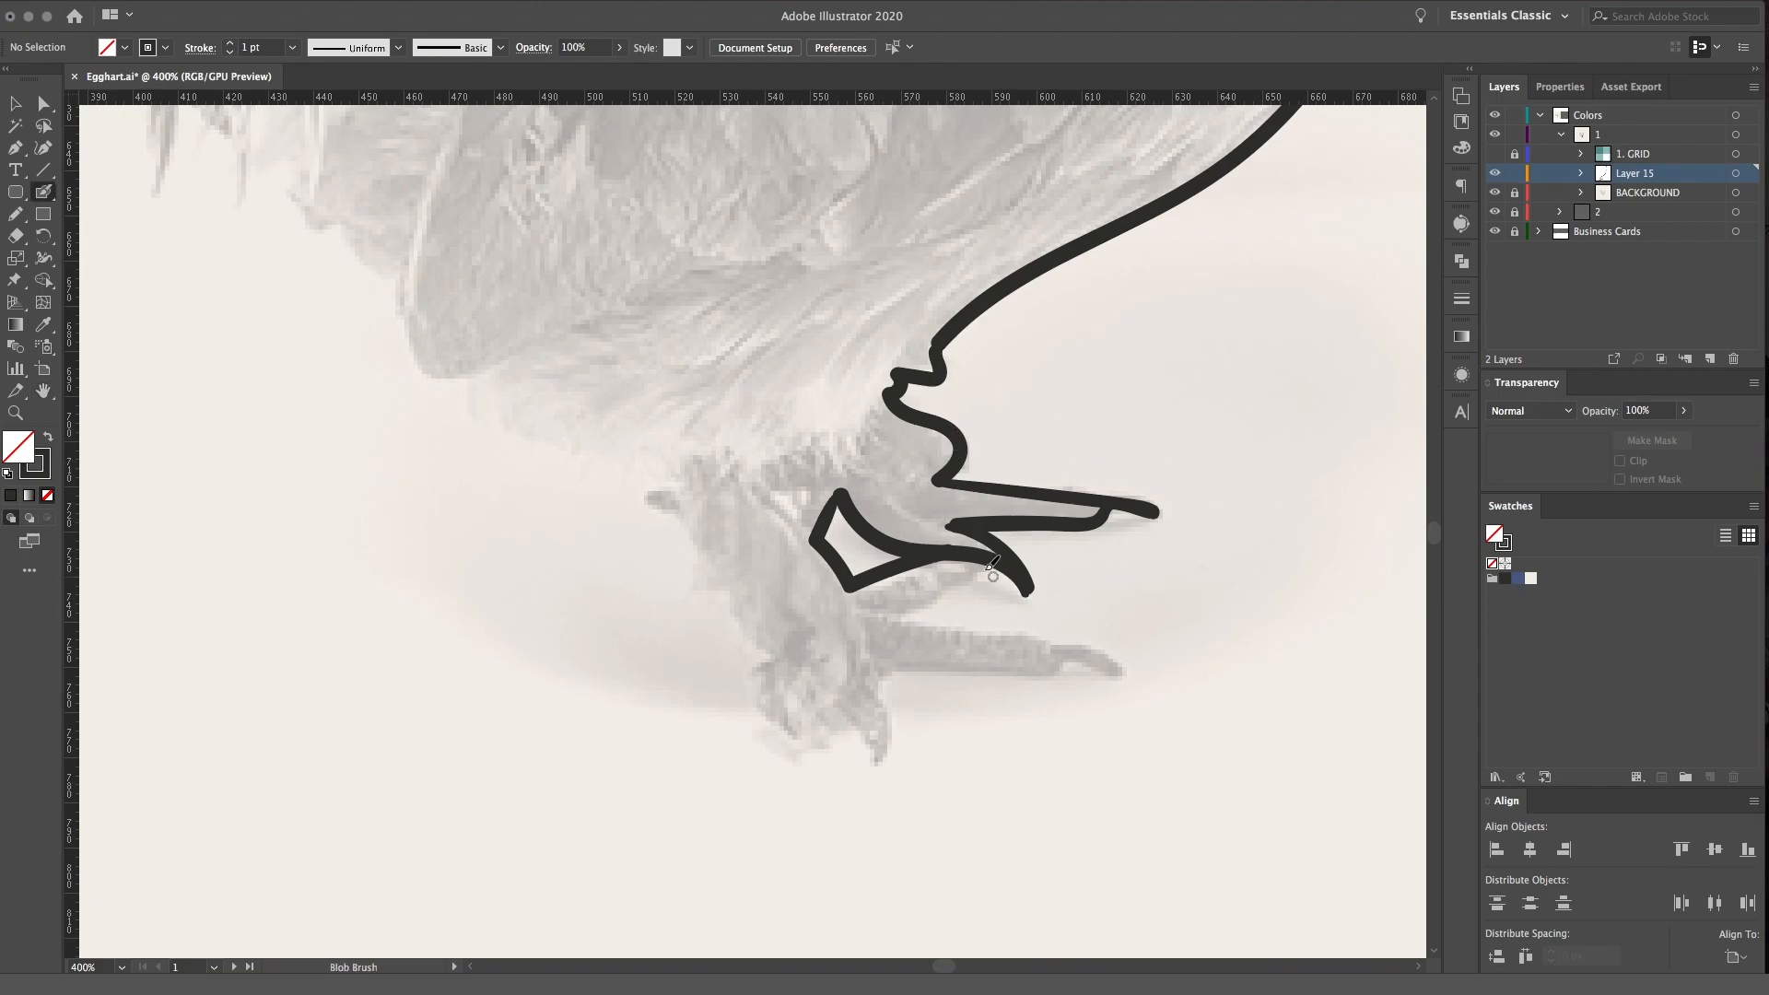
pyautogui.moveTo(993, 566)
pyautogui.mouseDown()
pyautogui.moveTo(903, 624)
pyautogui.moveTo(1115, 663)
pyautogui.moveTo(888, 674)
pyautogui.moveTo(886, 756)
pyautogui.moveTo(870, 730)
pyautogui.moveTo(790, 728)
pyautogui.moveTo(758, 697)
pyautogui.moveTo(770, 638)
pyautogui.moveTo(654, 462)
pyautogui.mouseUp()
pyautogui.moveTo(591, 393); pyautogui.dragTo(861, 742)
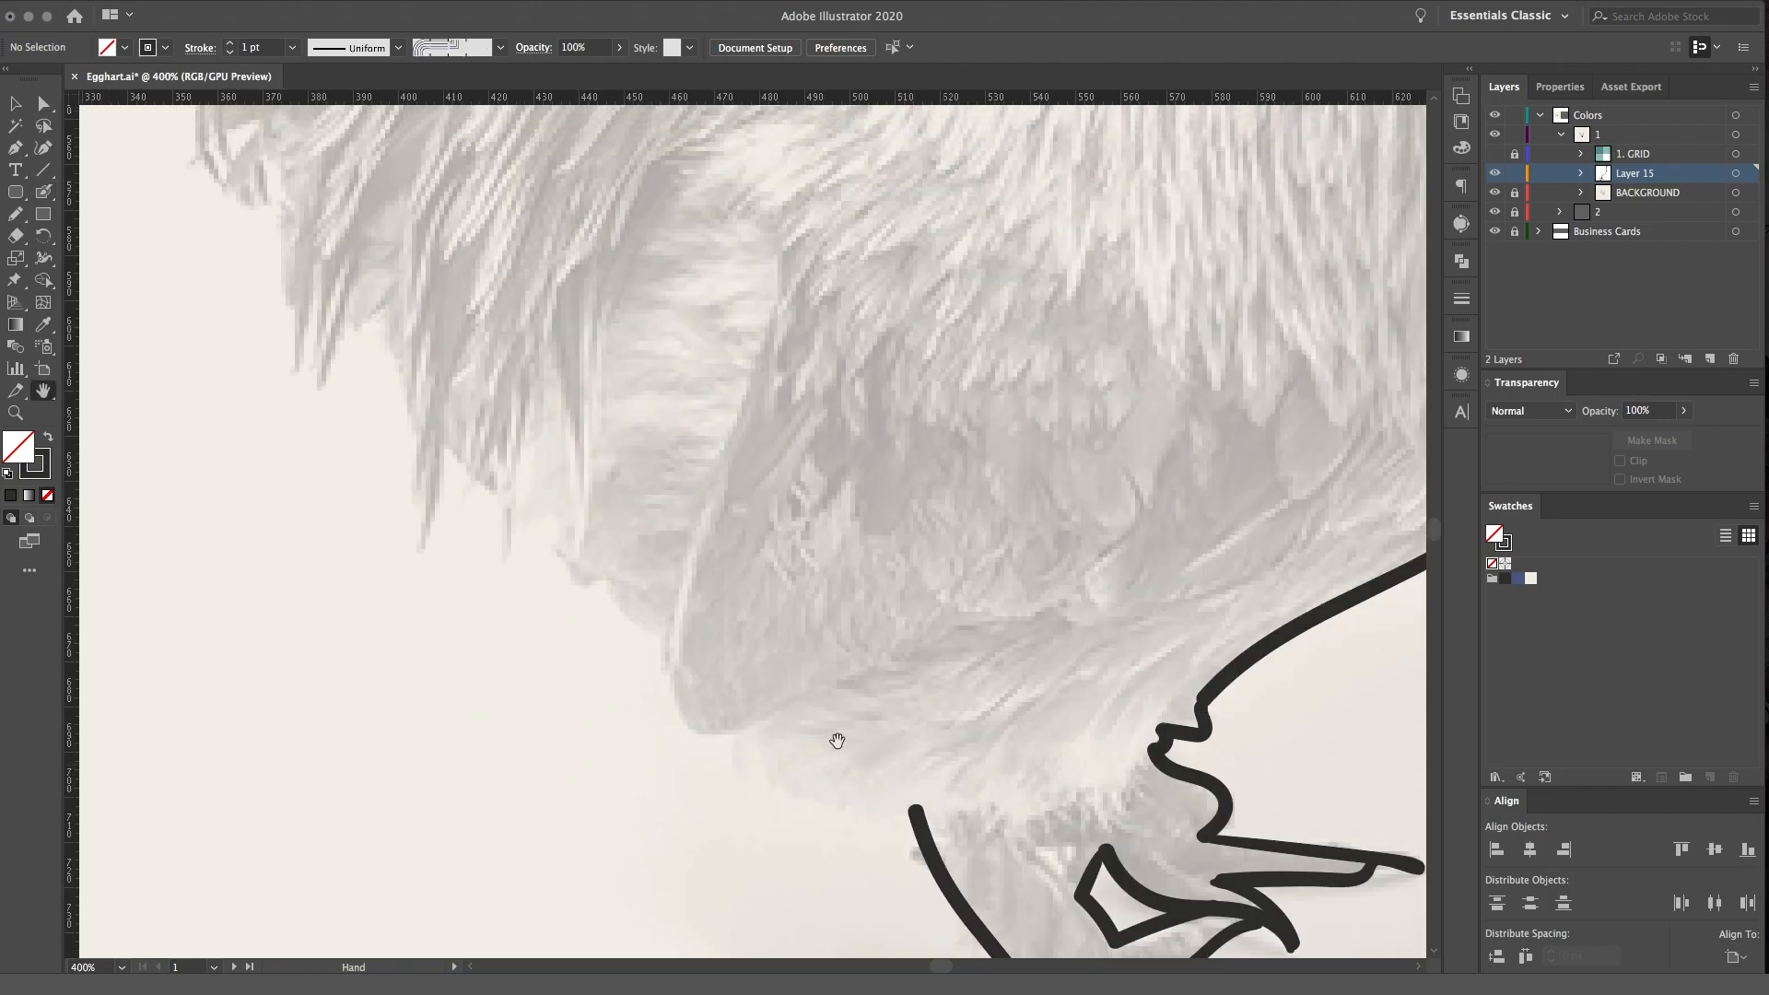
pyautogui.moveTo(917, 808)
pyautogui.mouseDown()
pyautogui.moveTo(793, 784)
pyautogui.moveTo(718, 723)
pyautogui.mouseUp()
# Trace the jagged rear feather edge upward from the lower belly to the base of the tail
pyautogui.moveTo(643, 570); pyautogui.dragTo(846, 716)
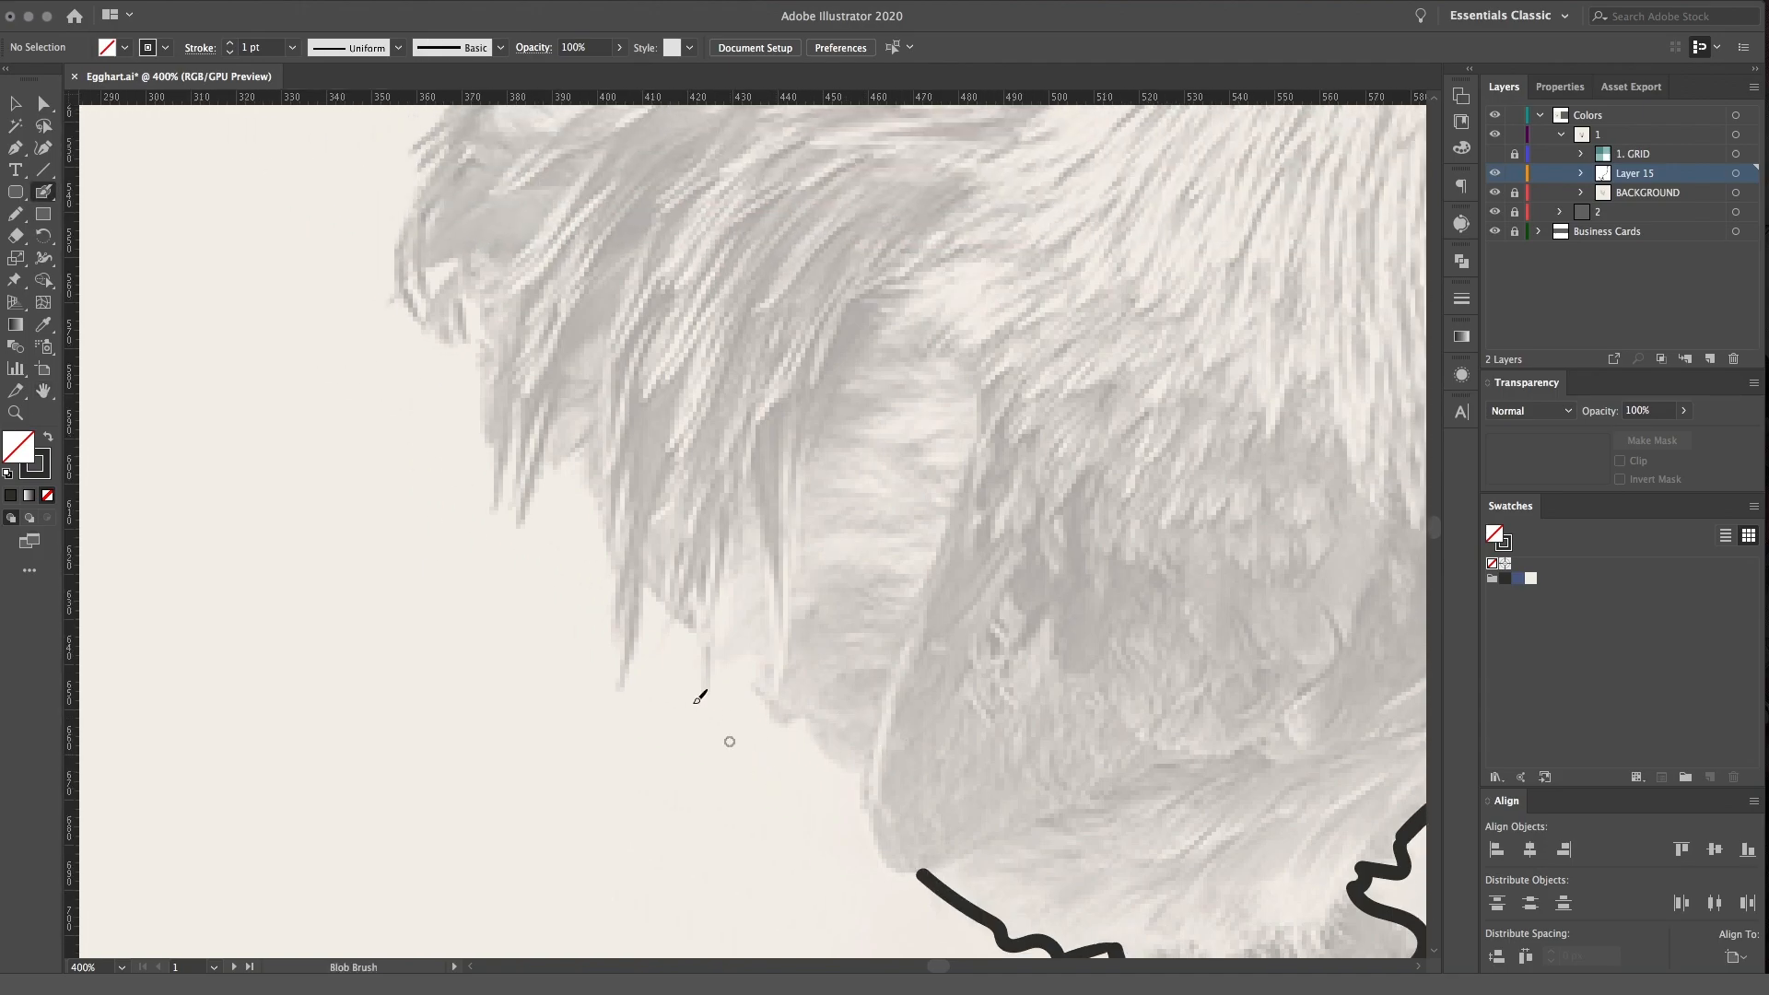
pyautogui.moveTo(929, 875)
pyautogui.mouseDown()
pyautogui.moveTo(885, 867)
pyautogui.moveTo(864, 790)
pyautogui.moveTo(728, 656)
pyautogui.moveTo(717, 681)
pyautogui.moveTo(696, 675)
pyautogui.moveTo(664, 609)
pyautogui.moveTo(625, 690)
pyautogui.moveTo(594, 493)
pyautogui.moveTo(566, 484)
pyautogui.moveTo(528, 508)
pyautogui.moveTo(485, 465)
pyautogui.mouseUp()
pyautogui.press('space')
pyautogui.moveTo(499, 346); pyautogui.dragTo(599, 705)
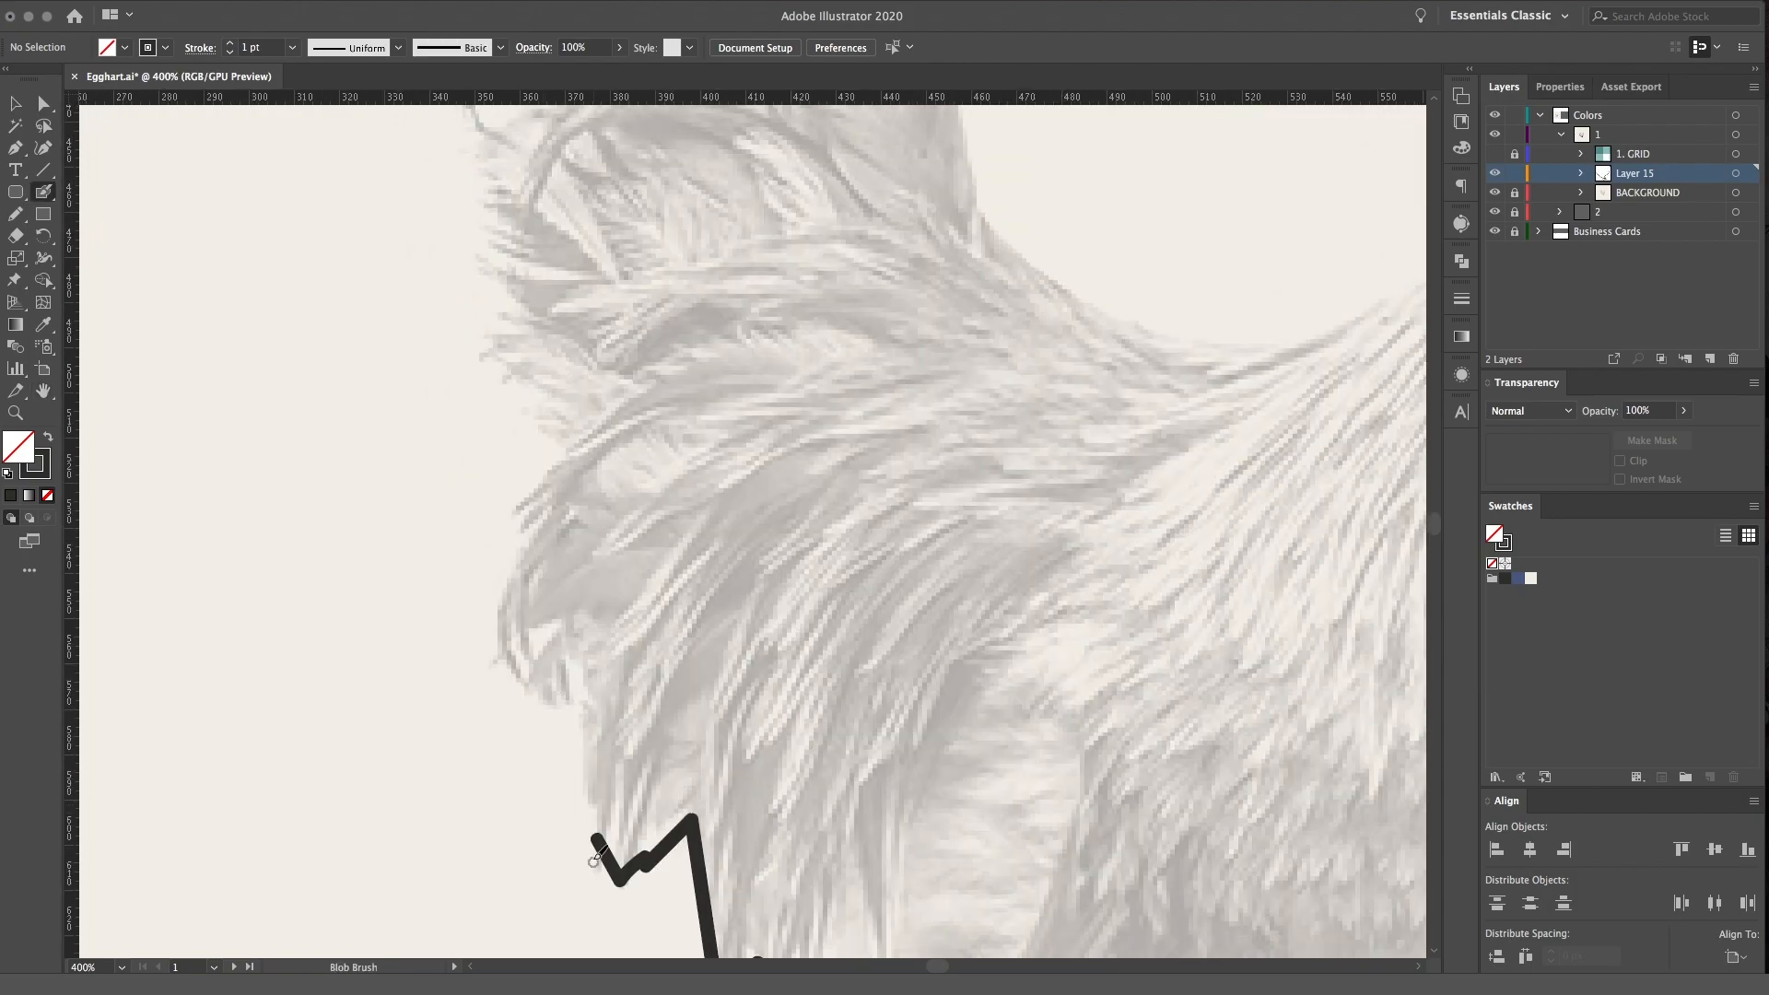
pyautogui.moveTo(597, 832)
pyautogui.mouseDown()
pyautogui.moveTo(590, 659)
pyautogui.moveTo(523, 652)
pyautogui.moveTo(535, 480)
pyautogui.moveTo(494, 314)
pyautogui.moveTo(722, 729)
pyautogui.mouseUp()
# Trace the tail outline, including its ragged rear edge, the curled feather, the rounded top and the front edge
pyautogui.press('space')
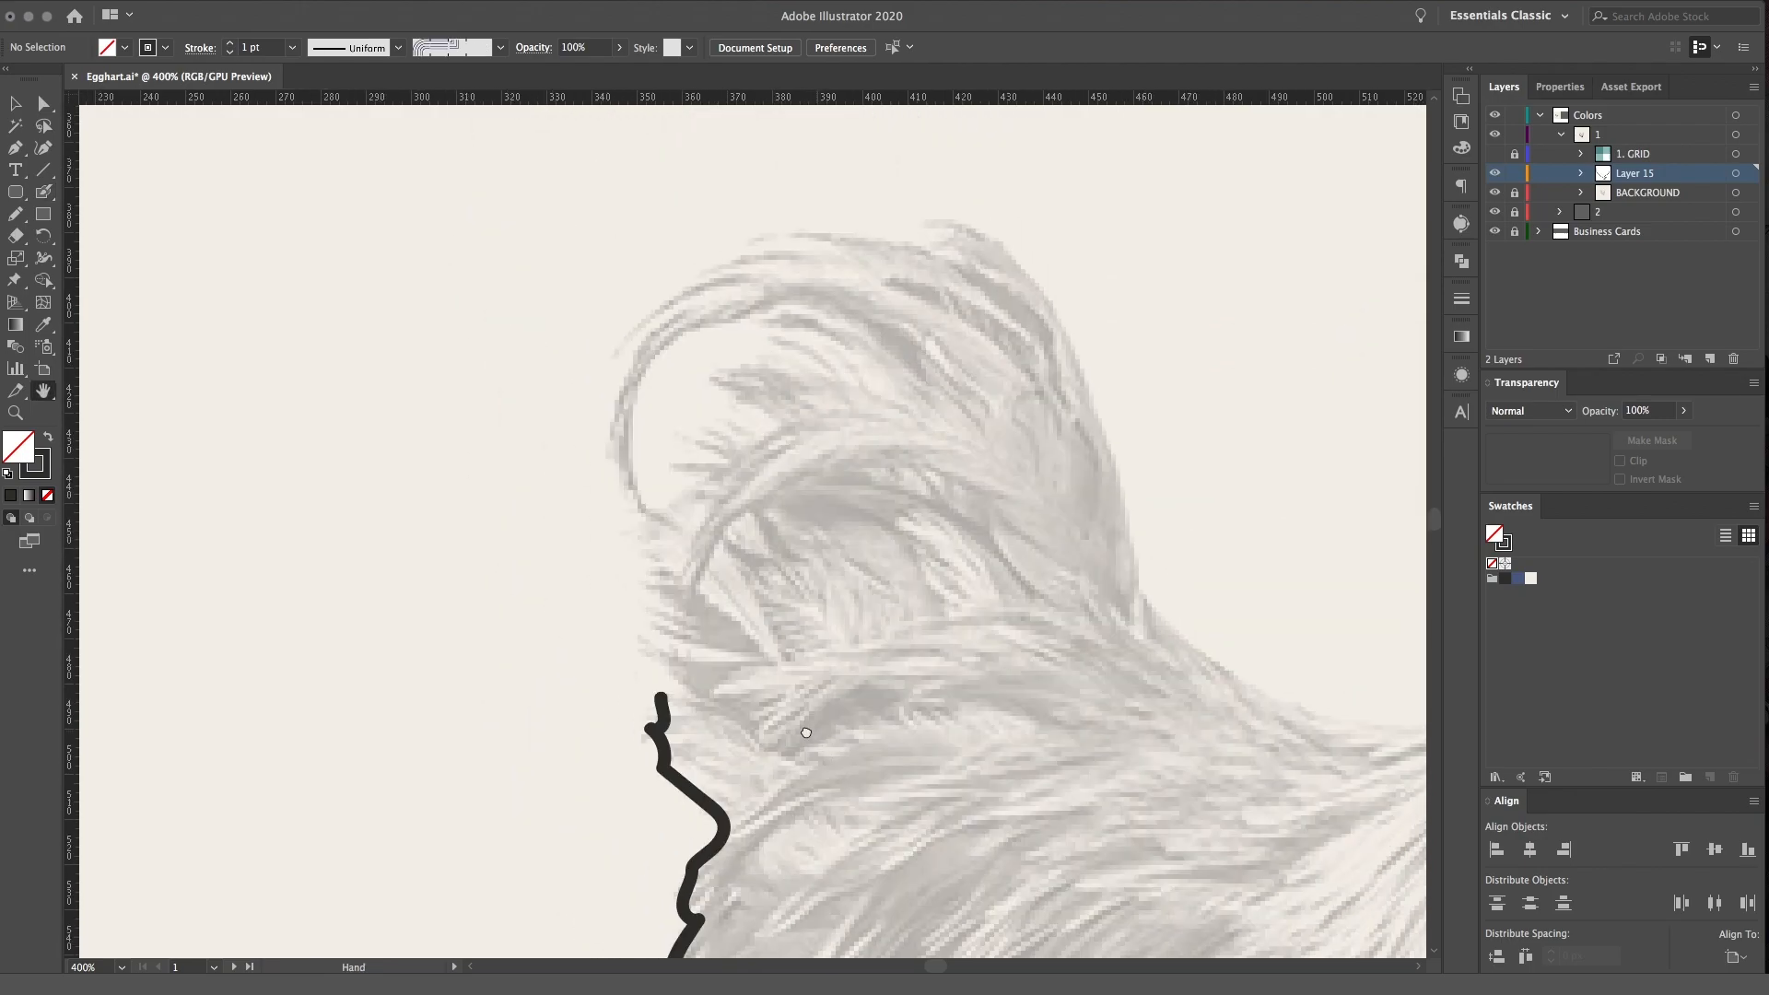
pyautogui.moveTo(670, 670)
pyautogui.mouseDown()
pyautogui.moveTo(621, 561)
pyautogui.moveTo(633, 521)
pyautogui.moveTo(684, 493)
pyautogui.moveTo(730, 384)
pyautogui.moveTo(784, 359)
pyautogui.moveTo(774, 321)
pyautogui.moveTo(718, 316)
pyautogui.moveTo(646, 376)
pyautogui.moveTo(636, 480)
pyautogui.moveTo(605, 404)
pyautogui.moveTo(625, 327)
pyautogui.moveTo(825, 222)
pyautogui.moveTo(971, 221)
pyautogui.mouseUp()
pyautogui.moveTo(1016, 318); pyautogui.dragTo(664, 300)
pyautogui.moveTo(621, 203)
pyautogui.mouseDown()
pyautogui.moveTo(683, 277)
pyautogui.moveTo(792, 593)
pyautogui.mouseUp()
# Trace the curve of the back, the jagged nape and the crown down to the beak, closing the body outline
pyautogui.press('space')
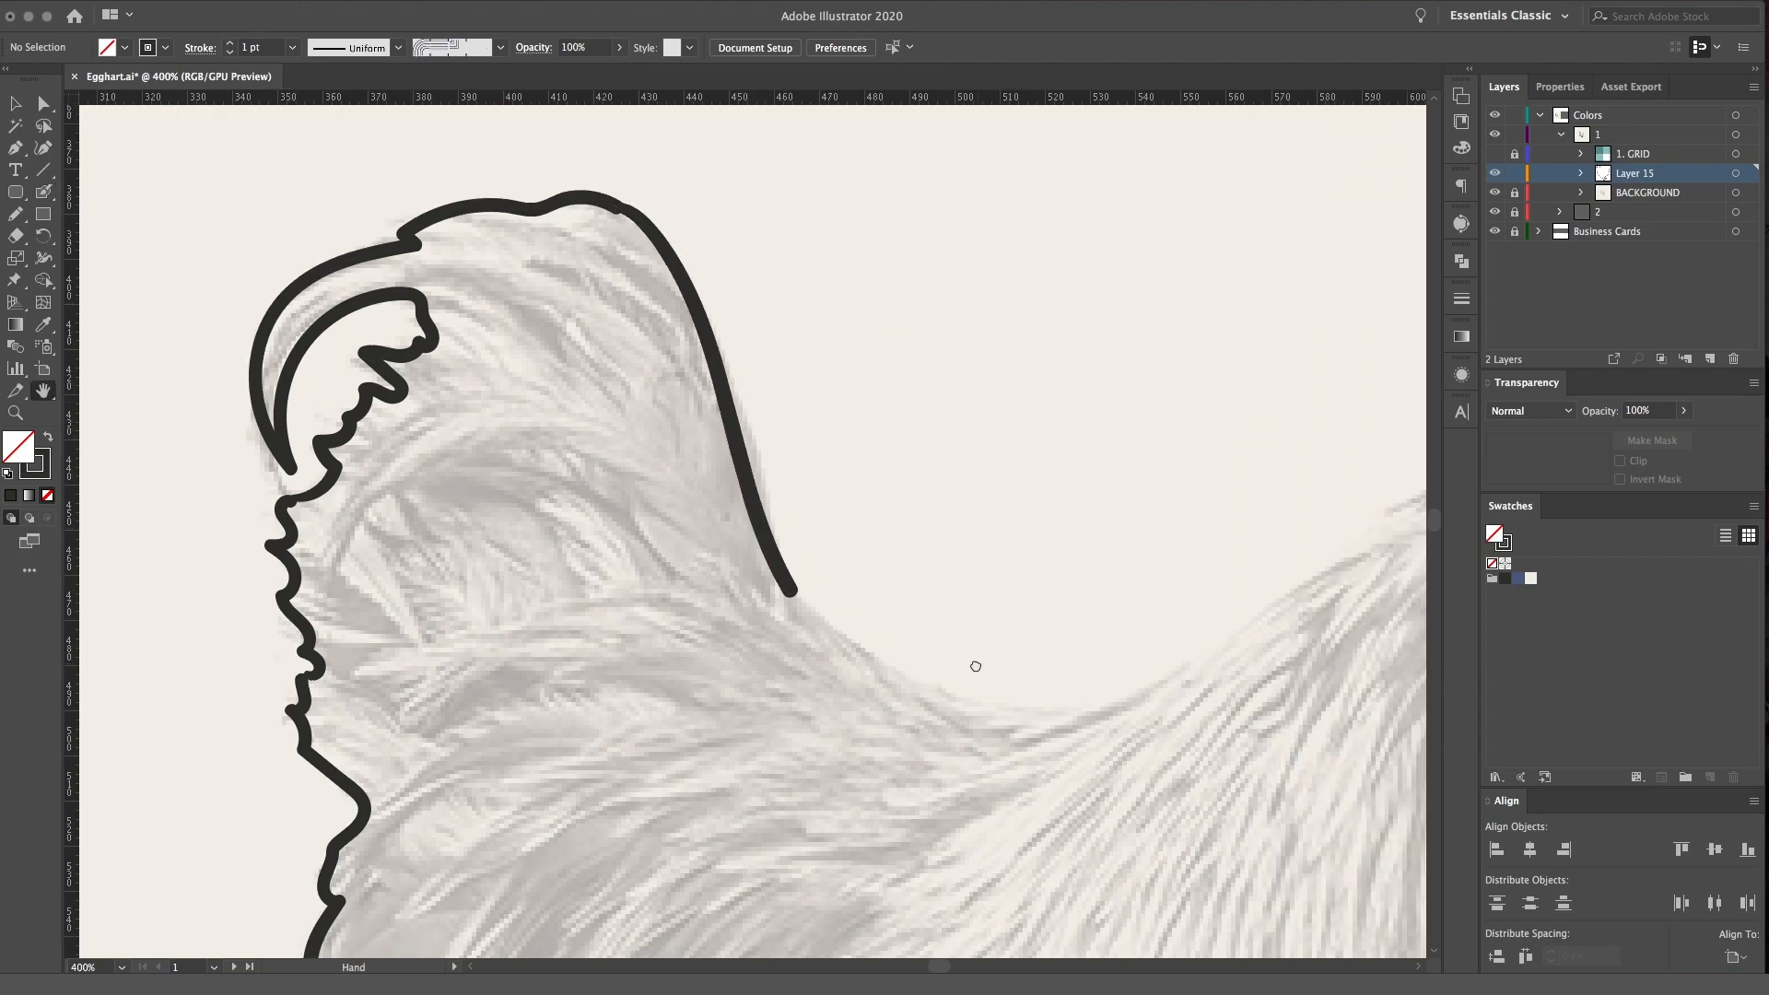
pyautogui.moveTo(976, 663); pyautogui.dragTo(525, 556)
pyautogui.moveTo(357, 469)
pyautogui.mouseDown()
pyautogui.moveTo(507, 566)
pyautogui.moveTo(668, 580)
pyautogui.moveTo(735, 558)
pyautogui.moveTo(963, 404)
pyautogui.mouseUp()
pyautogui.moveTo(1082, 394); pyautogui.dragTo(708, 529)
pyautogui.moveTo(586, 526)
pyautogui.mouseDown()
pyautogui.moveTo(713, 391)
pyautogui.moveTo(728, 345)
pyautogui.moveTo(960, 292)
pyautogui.moveTo(1066, 354)
pyautogui.moveTo(1105, 418)
pyautogui.moveTo(1050, 530)
pyautogui.mouseUp()
# Examine the traced head and neck outline at several zoom levels
pyautogui.moveTo(1093, 601); pyautogui.dragTo(1169, 487)
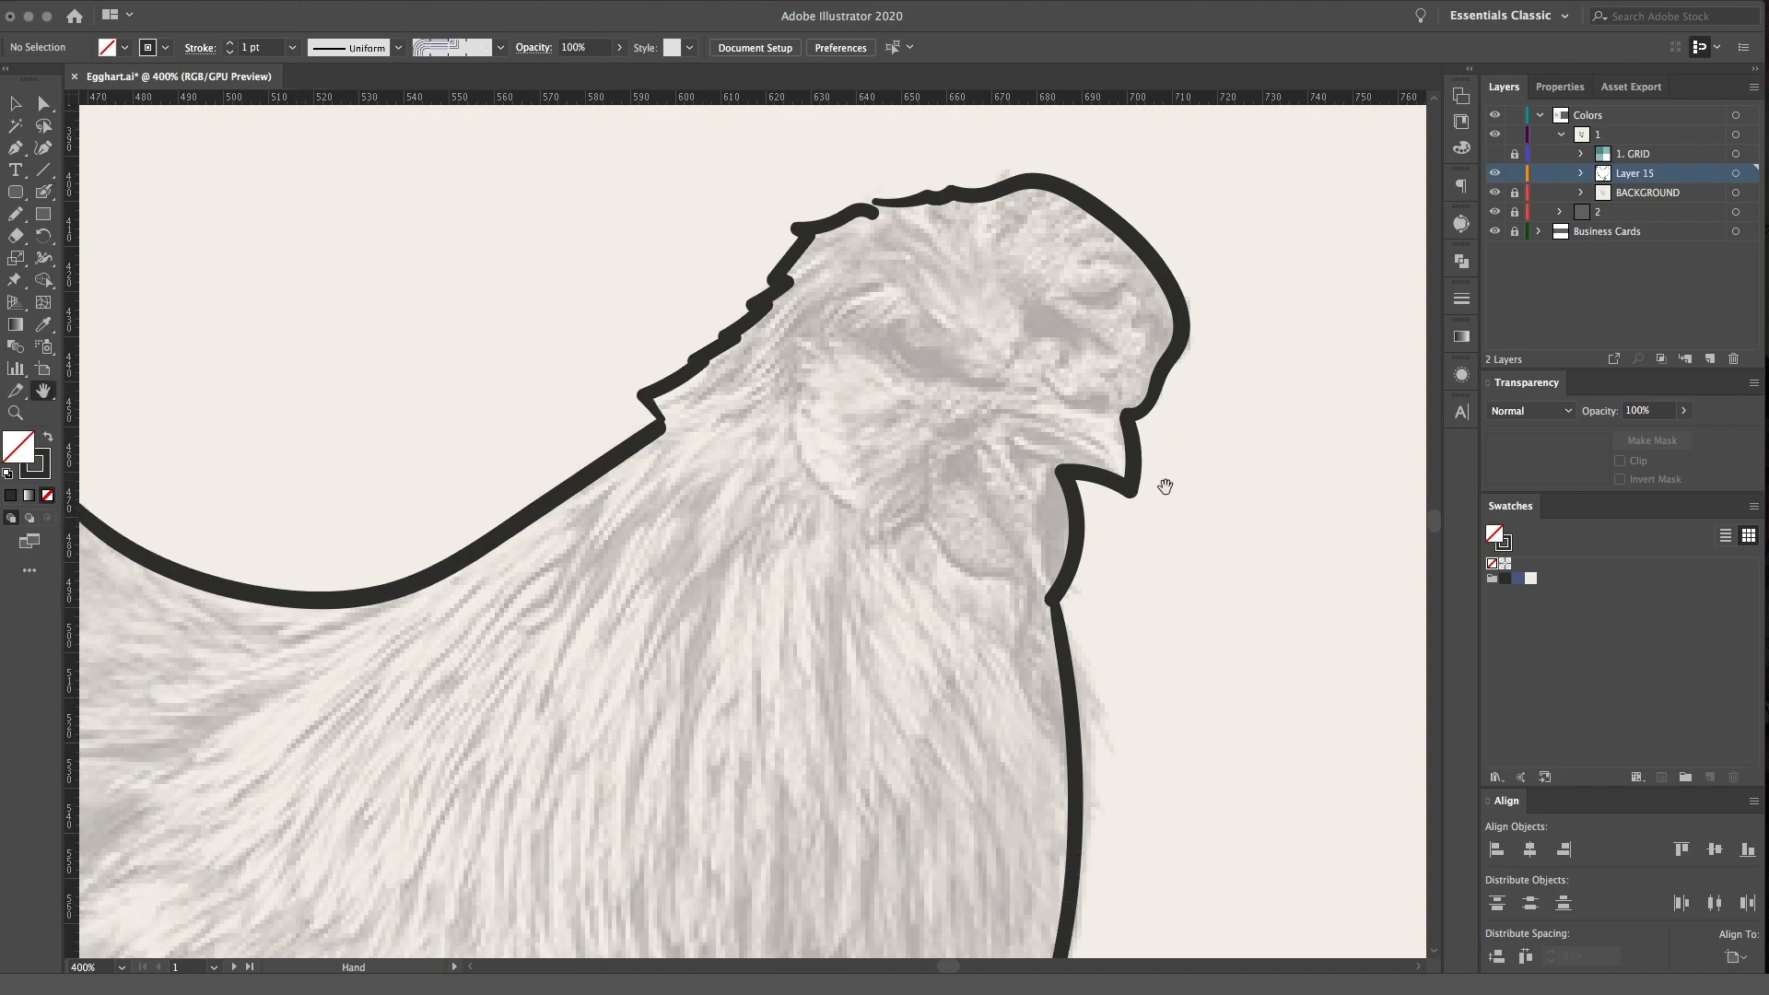
pyautogui.press('super+minus')
pyautogui.press('super+minus')
pyautogui.press('super+minus')
pyautogui.press('super+minus')
pyautogui.press('super+plus')
pyautogui.press('super+plus')
pyautogui.press('super+plus')
pyautogui.press('super+plus')
pyautogui.press('super+plus')
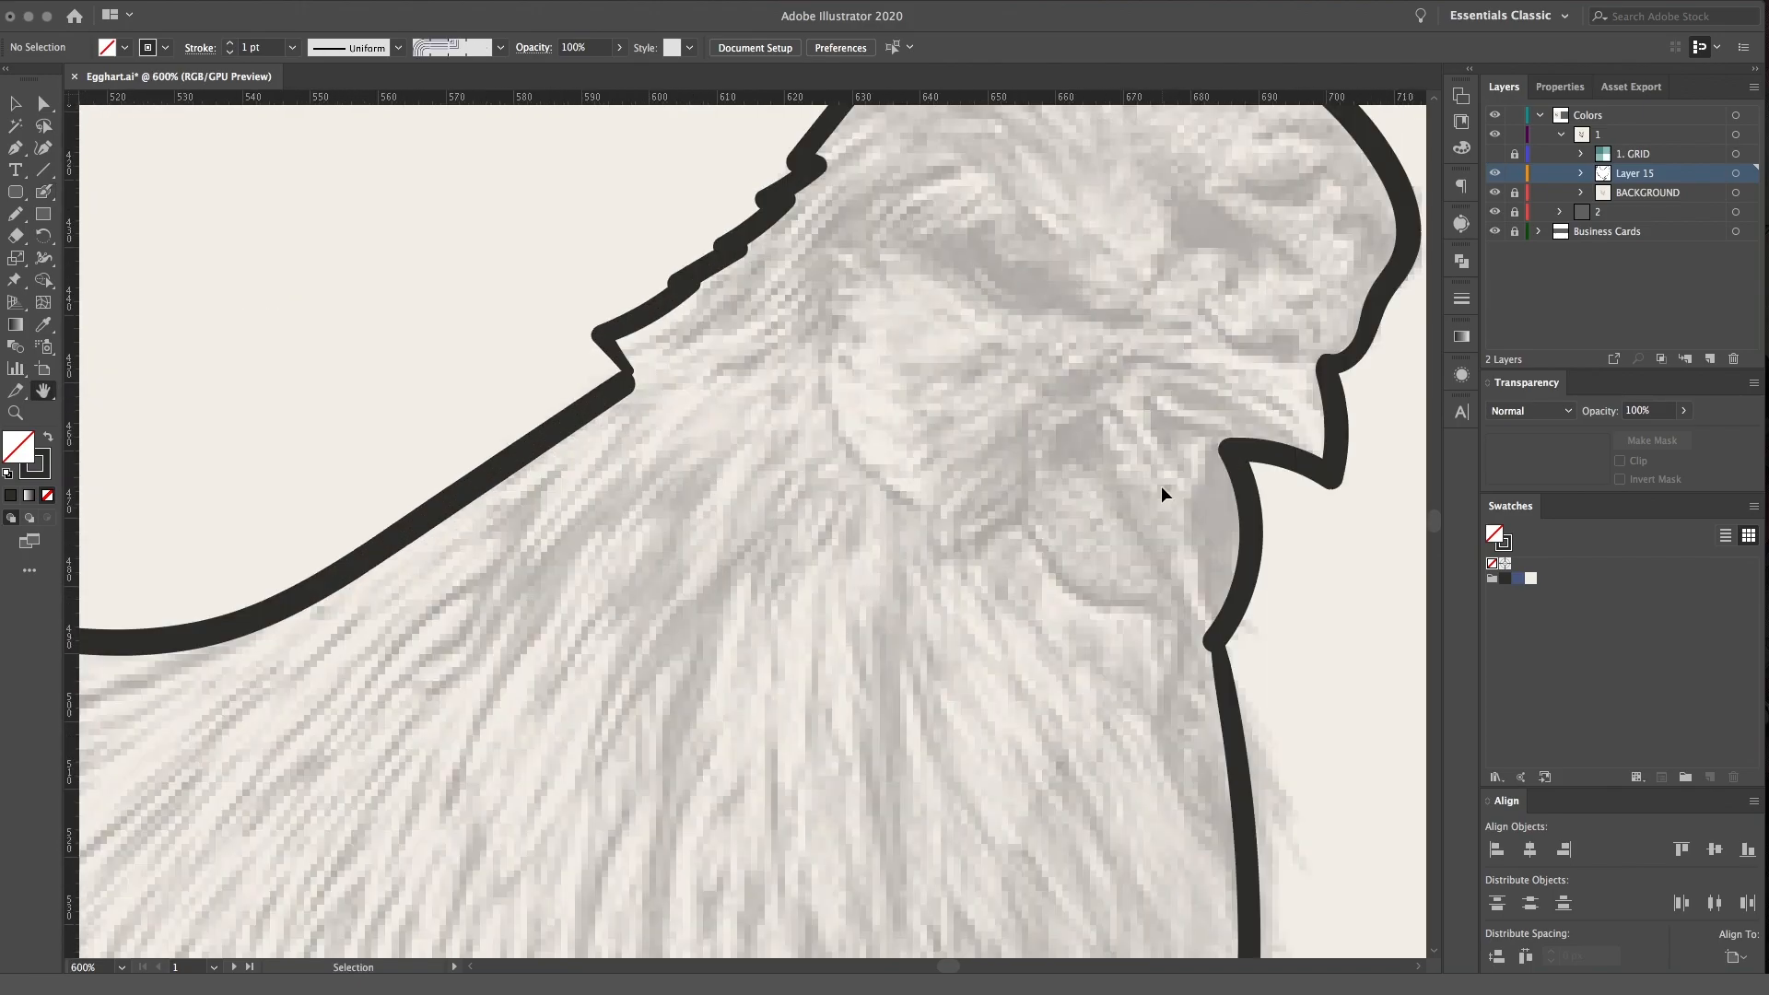
pyautogui.moveTo(1028, 336); pyautogui.dragTo(857, 489)
pyautogui.press('super+minus')
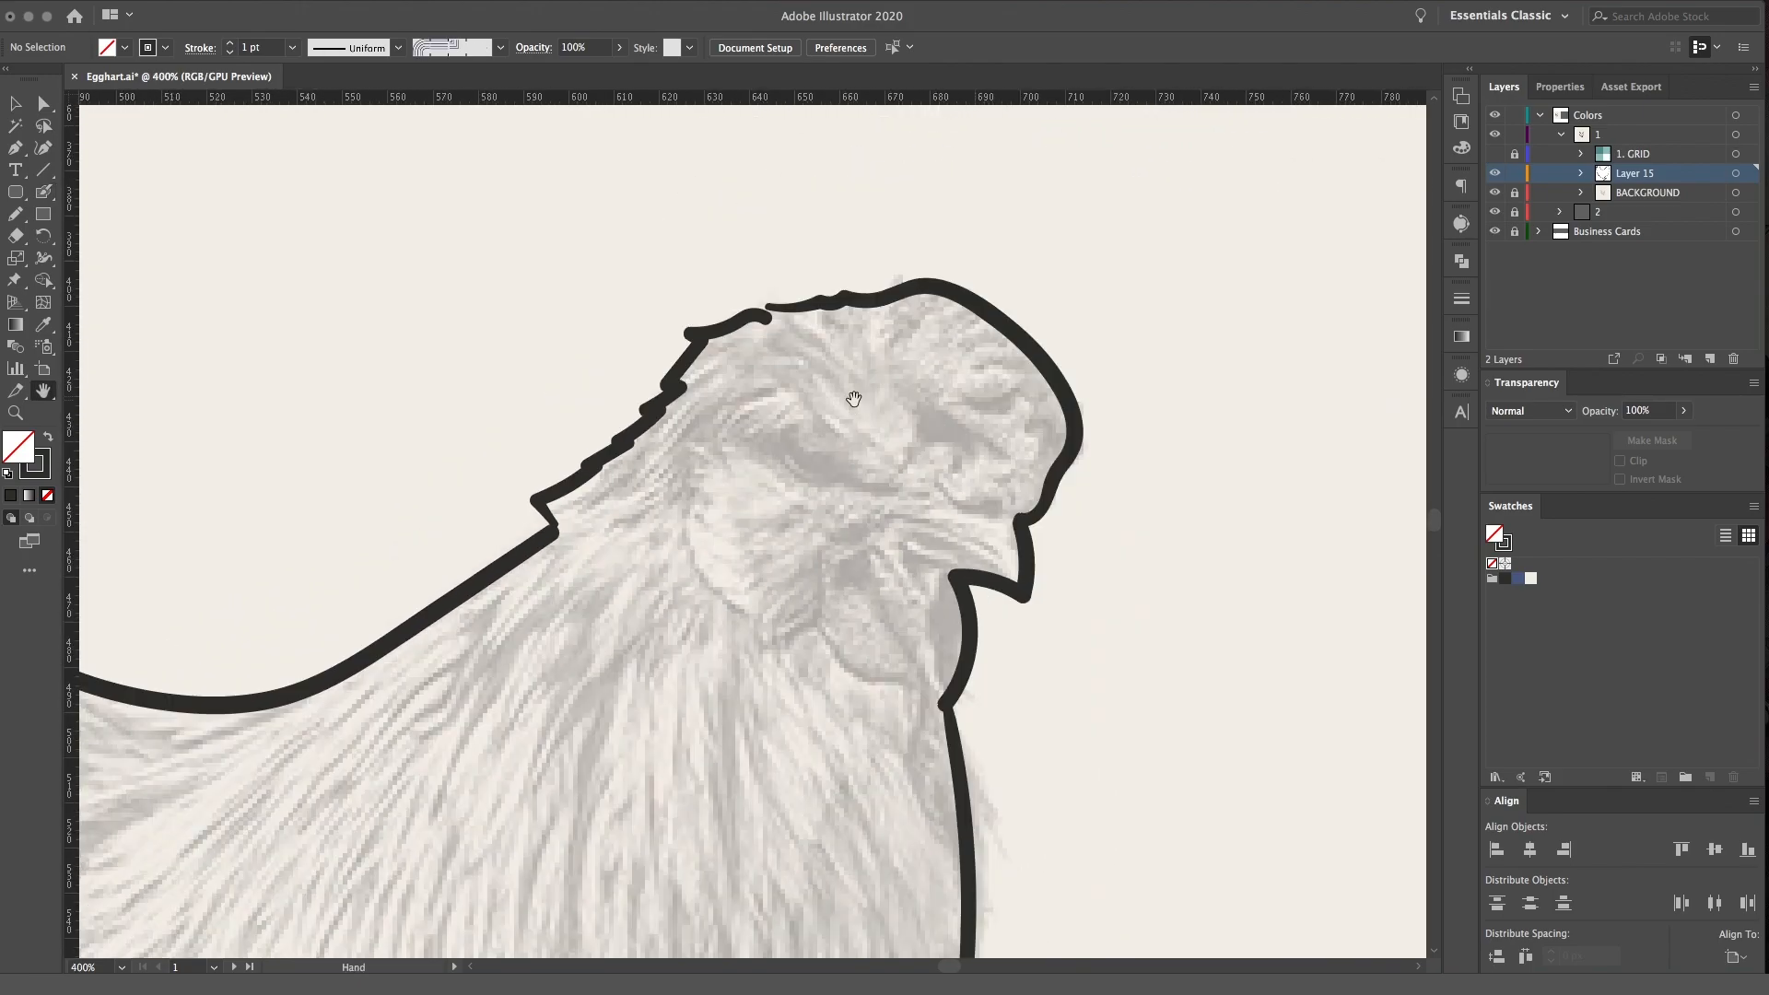
# Draw the eye with a slanted brow line and a curved lower lid, and fill in the pupil
pyautogui.scroll(3, 853, 405)
pyautogui.hotkey('shift', 'b')
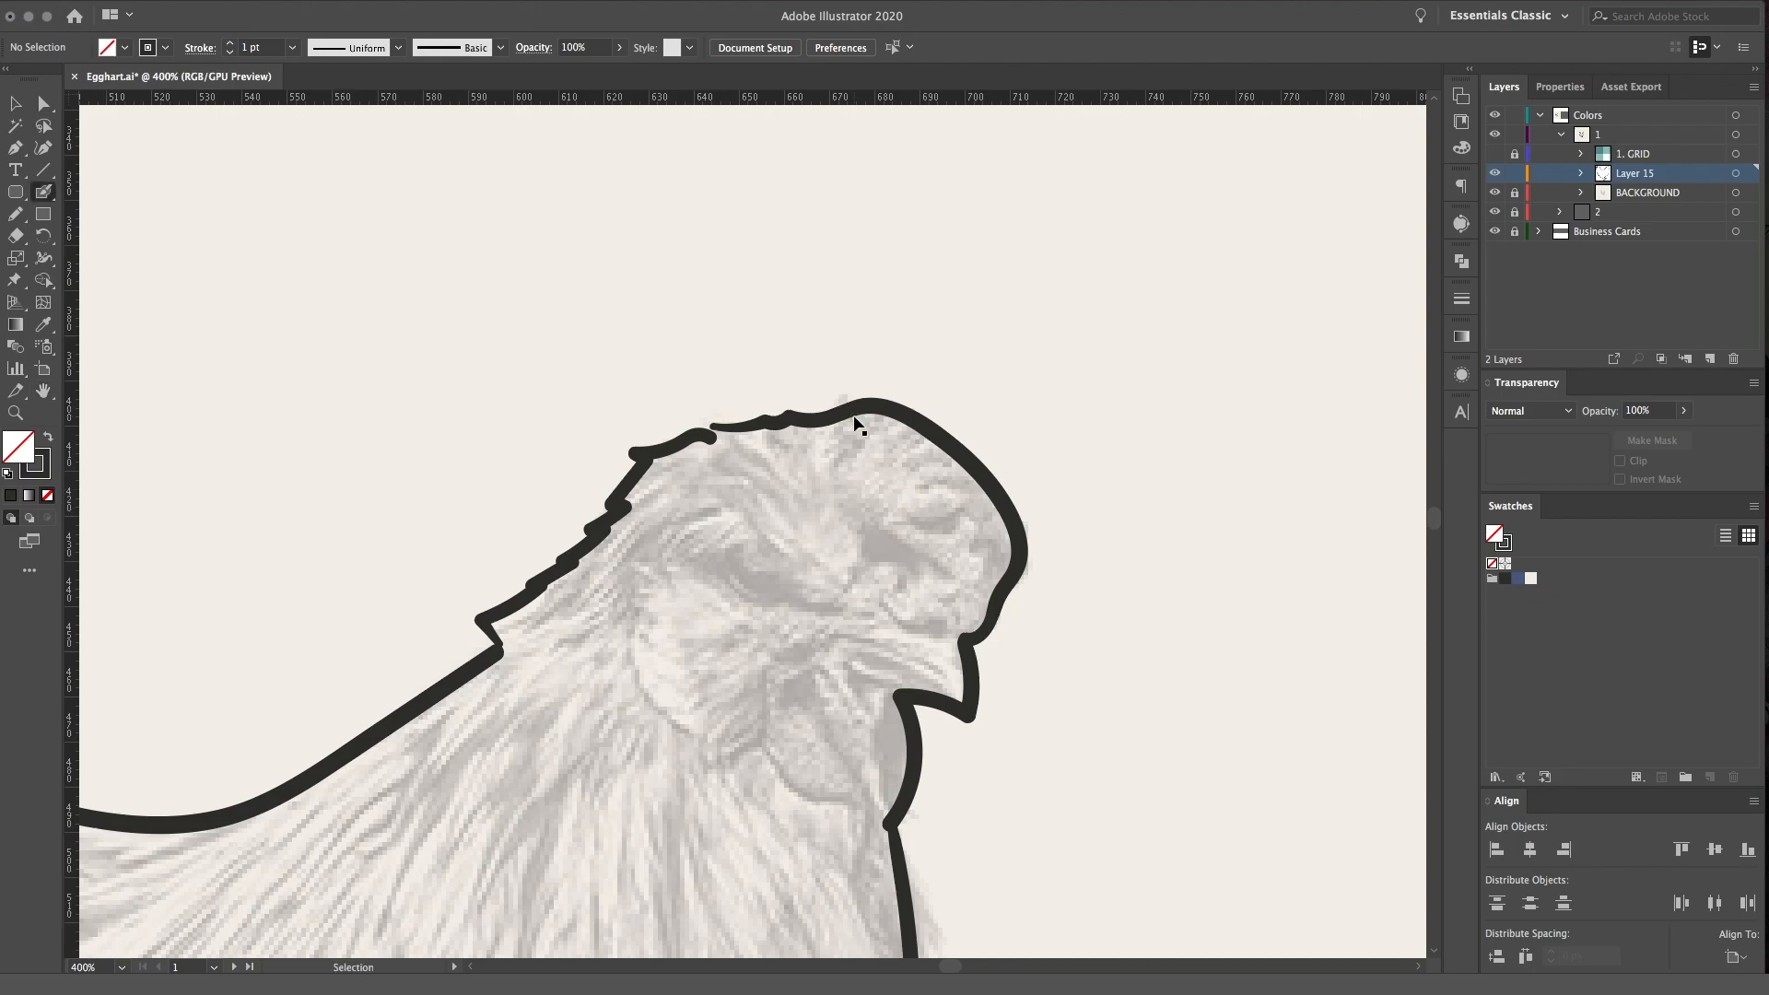
pyautogui.press('super+plus')
pyautogui.moveTo(695, 593)
pyautogui.mouseDown()
pyautogui.moveTo(748, 591)
pyautogui.moveTo(871, 651)
pyautogui.moveTo(734, 639)
pyautogui.moveTo(708, 598)
pyautogui.mouseUp()
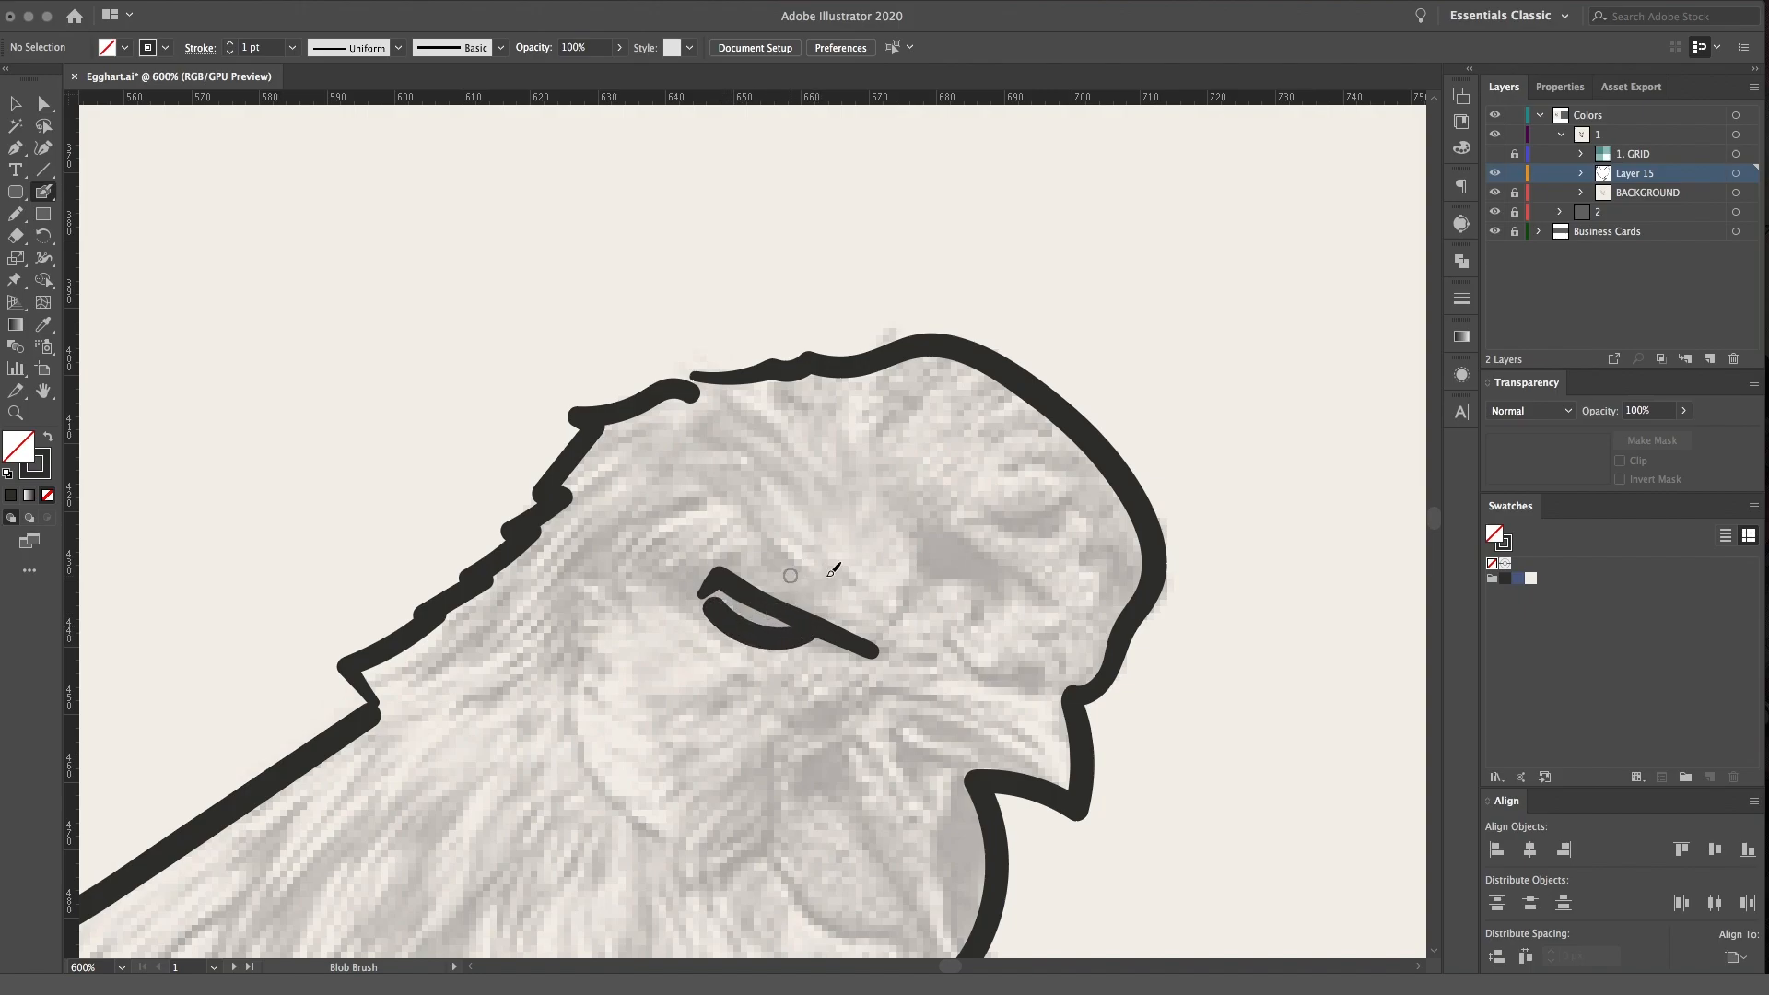
pyautogui.scroll(-5, 819, 570)
pyautogui.moveTo(661, 380); pyautogui.dragTo(701, 396)
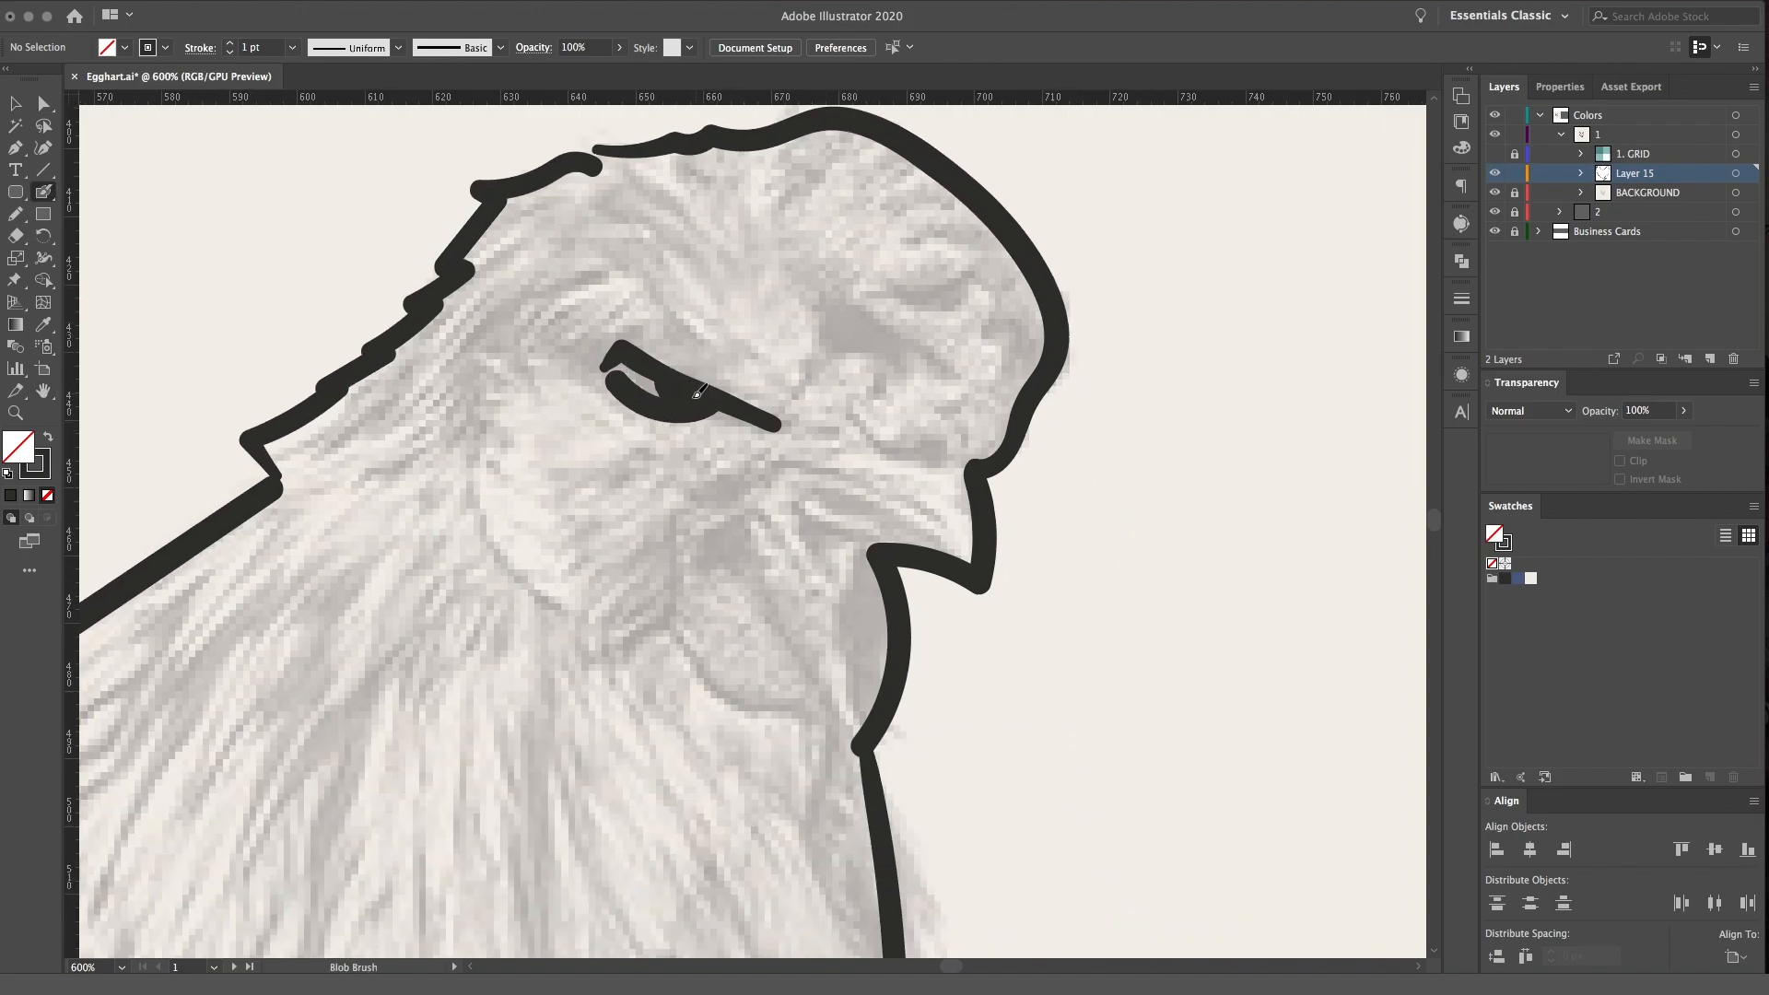
# Draw the cheek curve, the earlobe edge and the beak opening, and fill the wattle solid under the beak
pyautogui.scroll(-3, 696, 356)
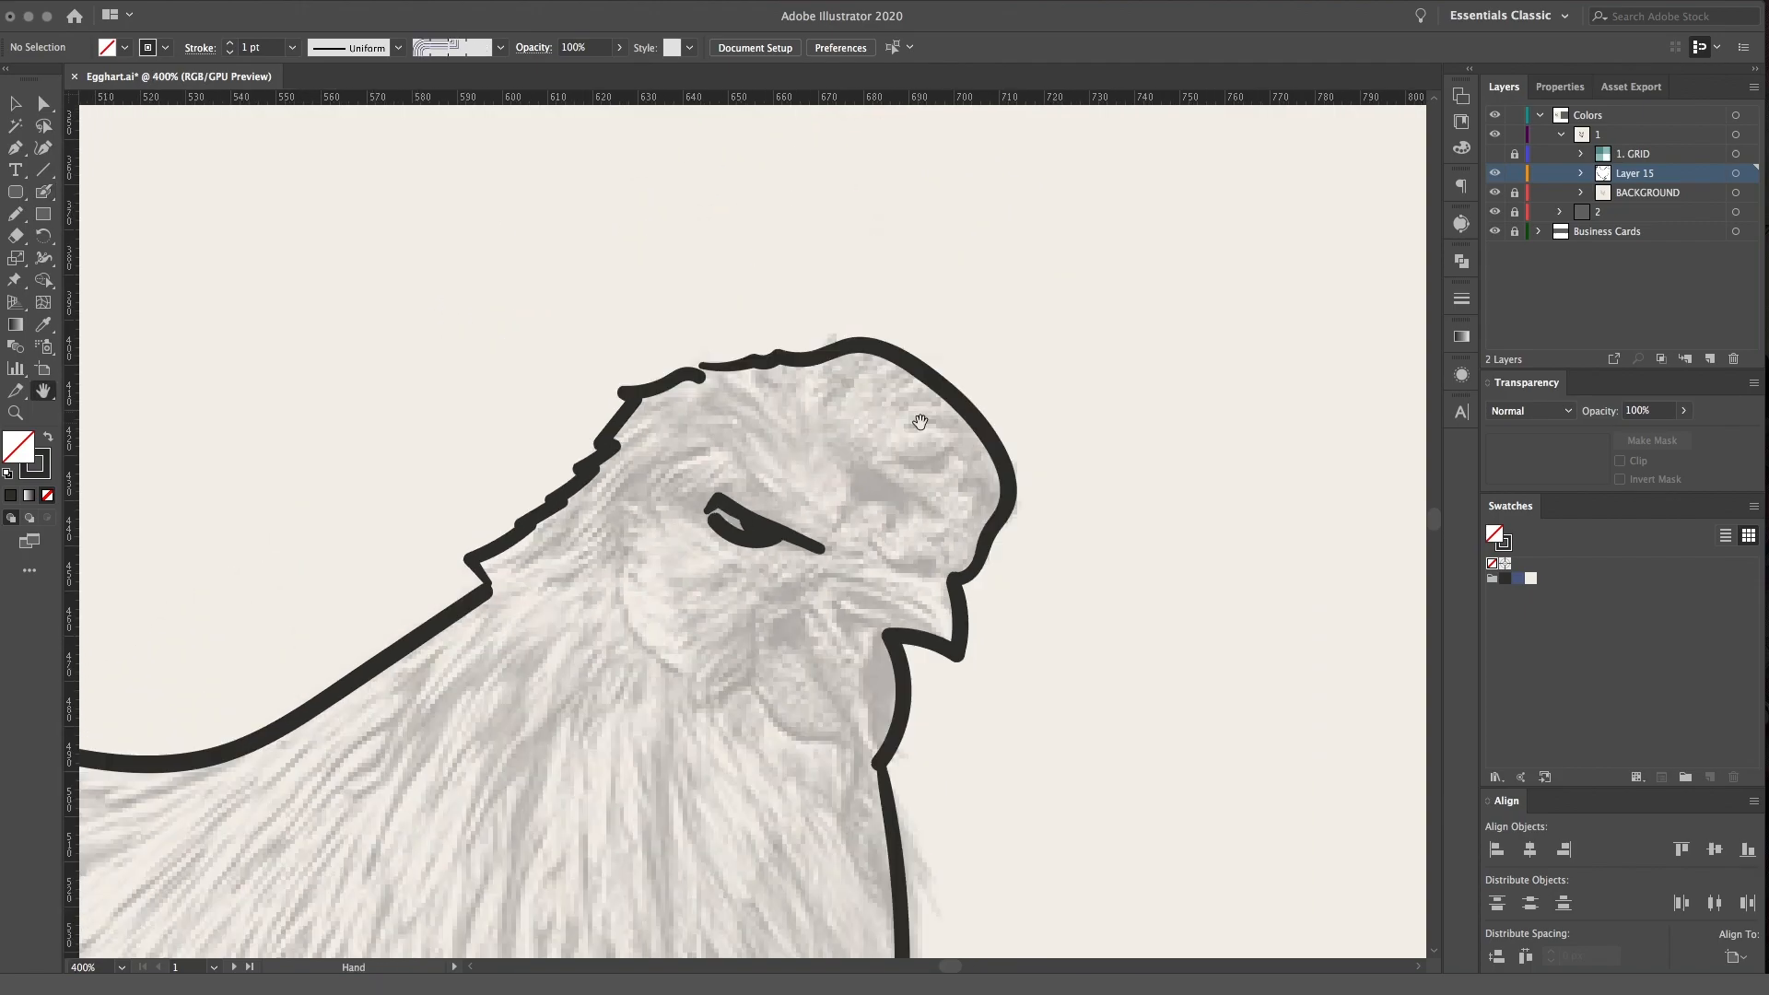
pyautogui.moveTo(633, 546)
pyautogui.mouseDown()
pyautogui.moveTo(623, 606)
pyautogui.moveTo(655, 654)
pyautogui.moveTo(855, 754)
pyautogui.mouseUp()
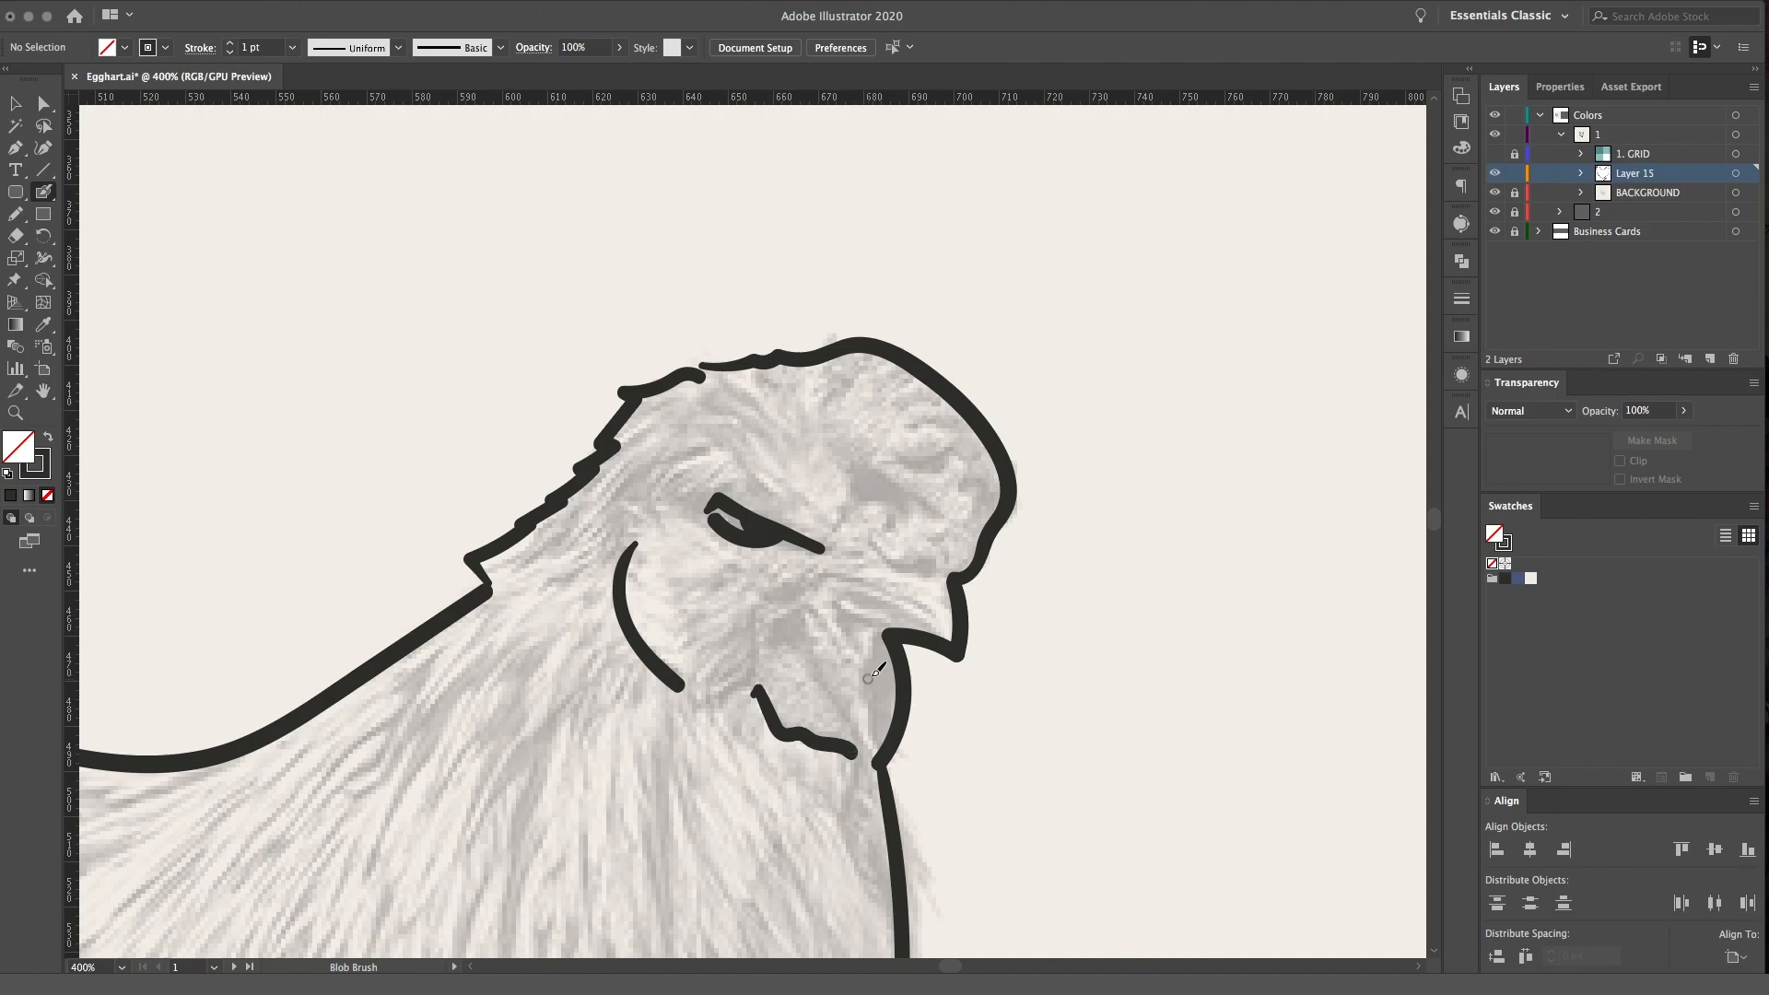
pyautogui.moveTo(786, 621); pyautogui.dragTo(861, 737)
pyautogui.moveTo(847, 630)
pyautogui.mouseDown()
pyautogui.moveTo(942, 636)
pyautogui.moveTo(857, 588)
pyautogui.moveTo(909, 636)
pyautogui.moveTo(868, 618)
pyautogui.moveTo(896, 698)
pyautogui.mouseUp()
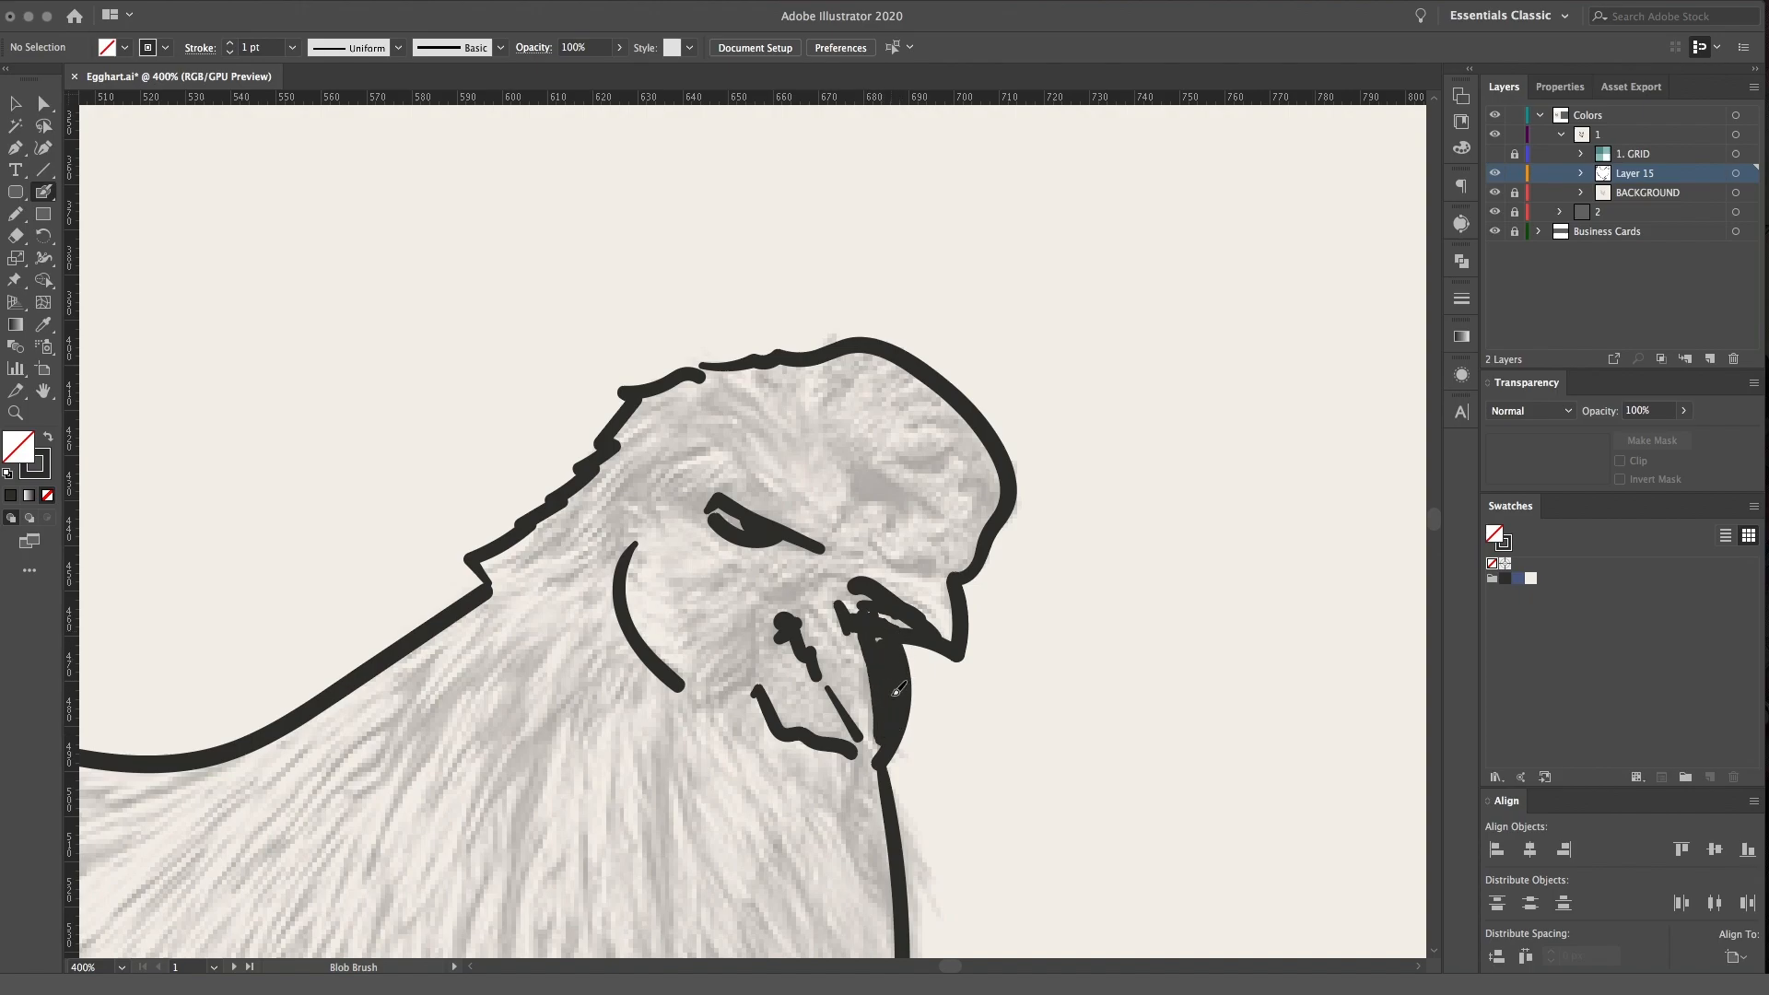
# Paint a solid shadow shape on the comb and add short feather strokes on top of the head
pyautogui.scroll(3, 857, 599)
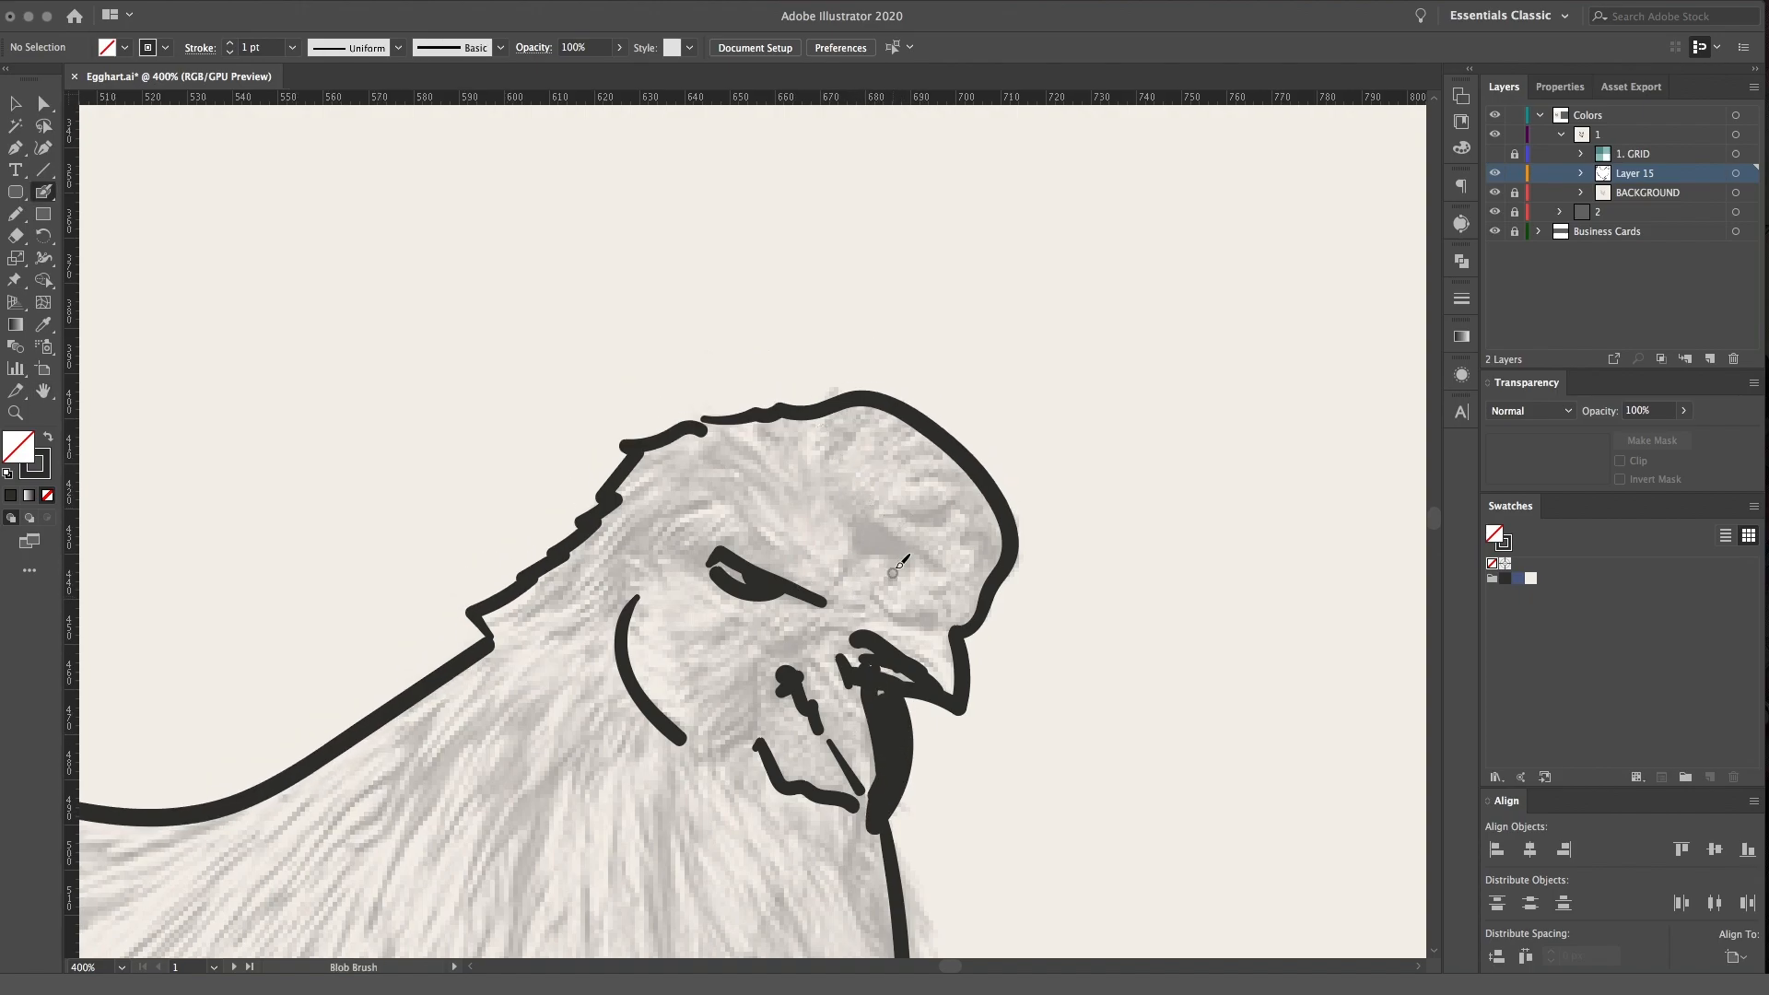
pyautogui.moveTo(862, 542); pyautogui.dragTo(912, 547)
pyautogui.moveTo(765, 480)
pyautogui.mouseDown()
pyautogui.moveTo(730, 440)
pyautogui.moveTo(714, 453)
pyautogui.mouseUp()
pyautogui.click(708, 470)
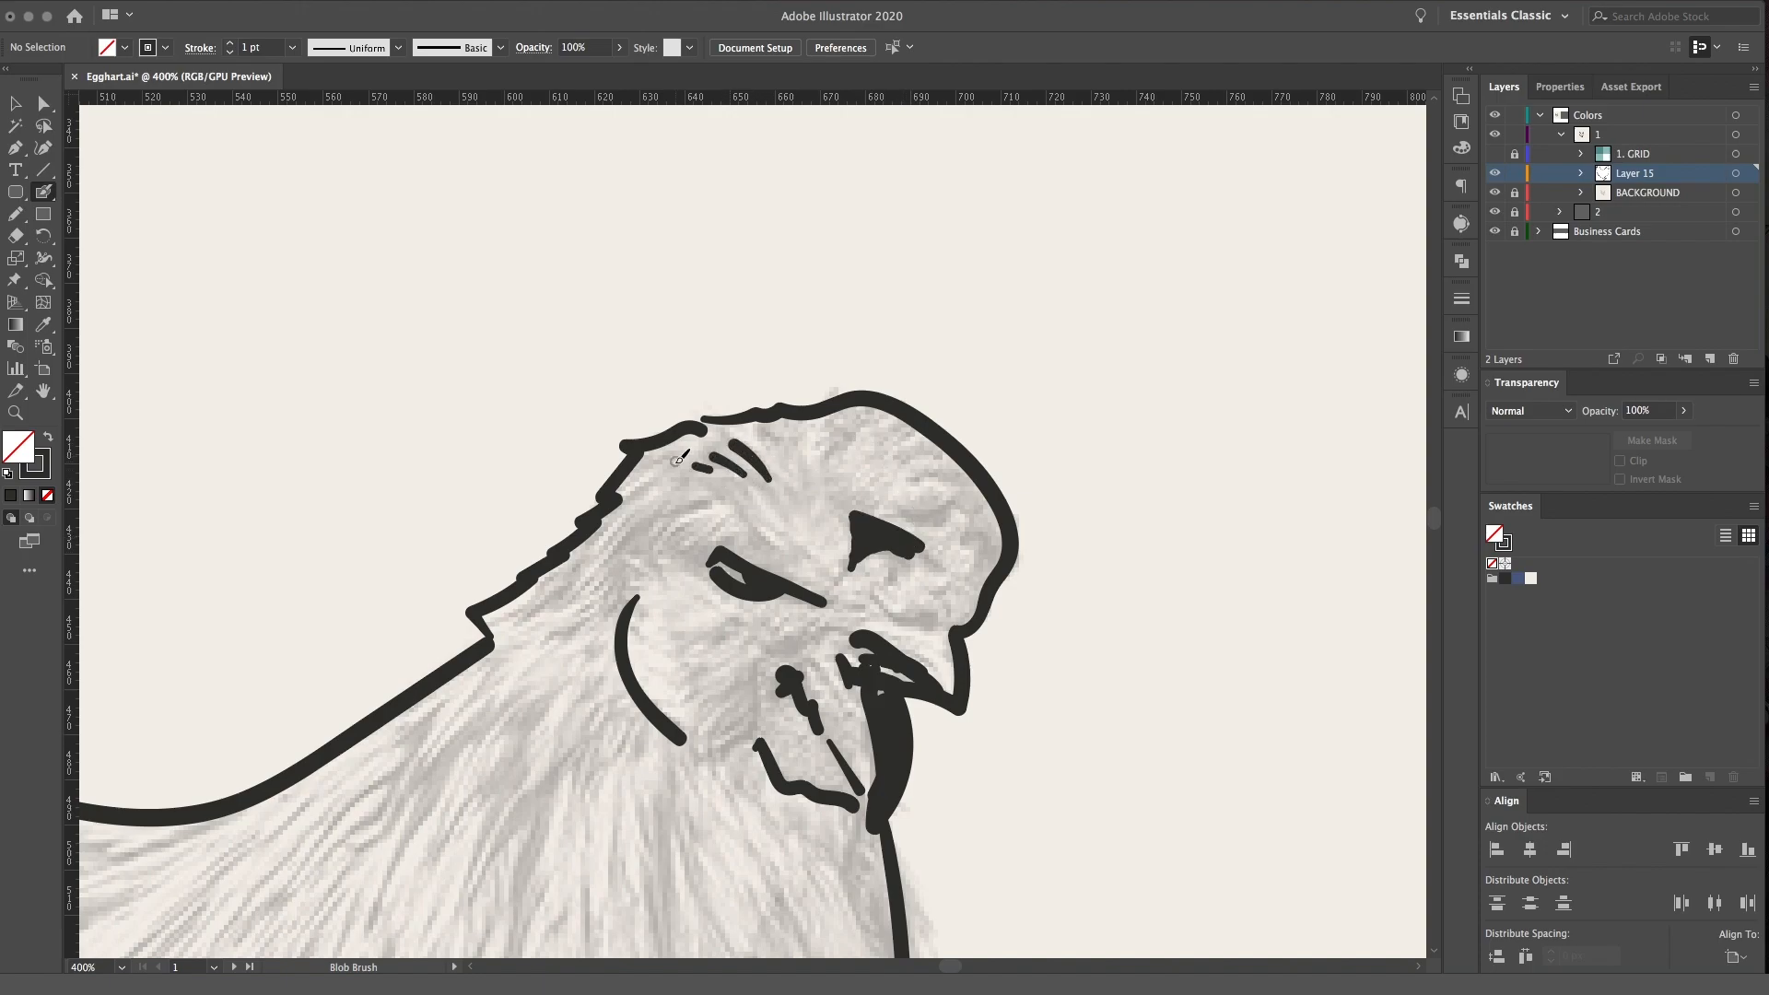
# Add short diagonal feather strokes behind the eye and along the nape
pyautogui.moveTo(678, 519); pyautogui.dragTo(646, 545)
pyautogui.moveTo(685, 531)
pyautogui.mouseDown()
pyautogui.moveTo(648, 542)
pyautogui.moveTo(672, 561)
pyautogui.moveTo(691, 550)
pyautogui.moveTo(686, 573)
pyautogui.moveTo(658, 562)
pyautogui.moveTo(590, 634)
pyautogui.mouseUp()
pyautogui.moveTo(620, 576)
pyautogui.mouseDown()
pyautogui.moveTo(581, 612)
pyautogui.moveTo(591, 580)
pyautogui.mouseUp()
pyautogui.moveTo(644, 526)
pyautogui.mouseDown()
pyautogui.moveTo(611, 550)
pyautogui.moveTo(648, 488)
pyautogui.mouseUp()
pyautogui.moveTo(663, 481); pyautogui.dragTo(633, 501)
# Add curved contour strokes along the top and front of the comb and a curved crease above the beak
pyautogui.moveTo(828, 460); pyautogui.dragTo(859, 416)
pyautogui.moveTo(859, 447)
pyautogui.mouseDown()
pyautogui.moveTo(910, 420)
pyautogui.moveTo(936, 428)
pyautogui.moveTo(967, 488)
pyautogui.mouseUp()
pyautogui.moveTo(942, 479); pyautogui.dragTo(984, 529)
pyautogui.moveTo(879, 600); pyautogui.dragTo(937, 619)
# Add a squiggle, a curved line and short dashes to detail the cheek below the eye
pyautogui.scroll(-6, 912, 608)
pyautogui.hscroll(-2, 912, 608)
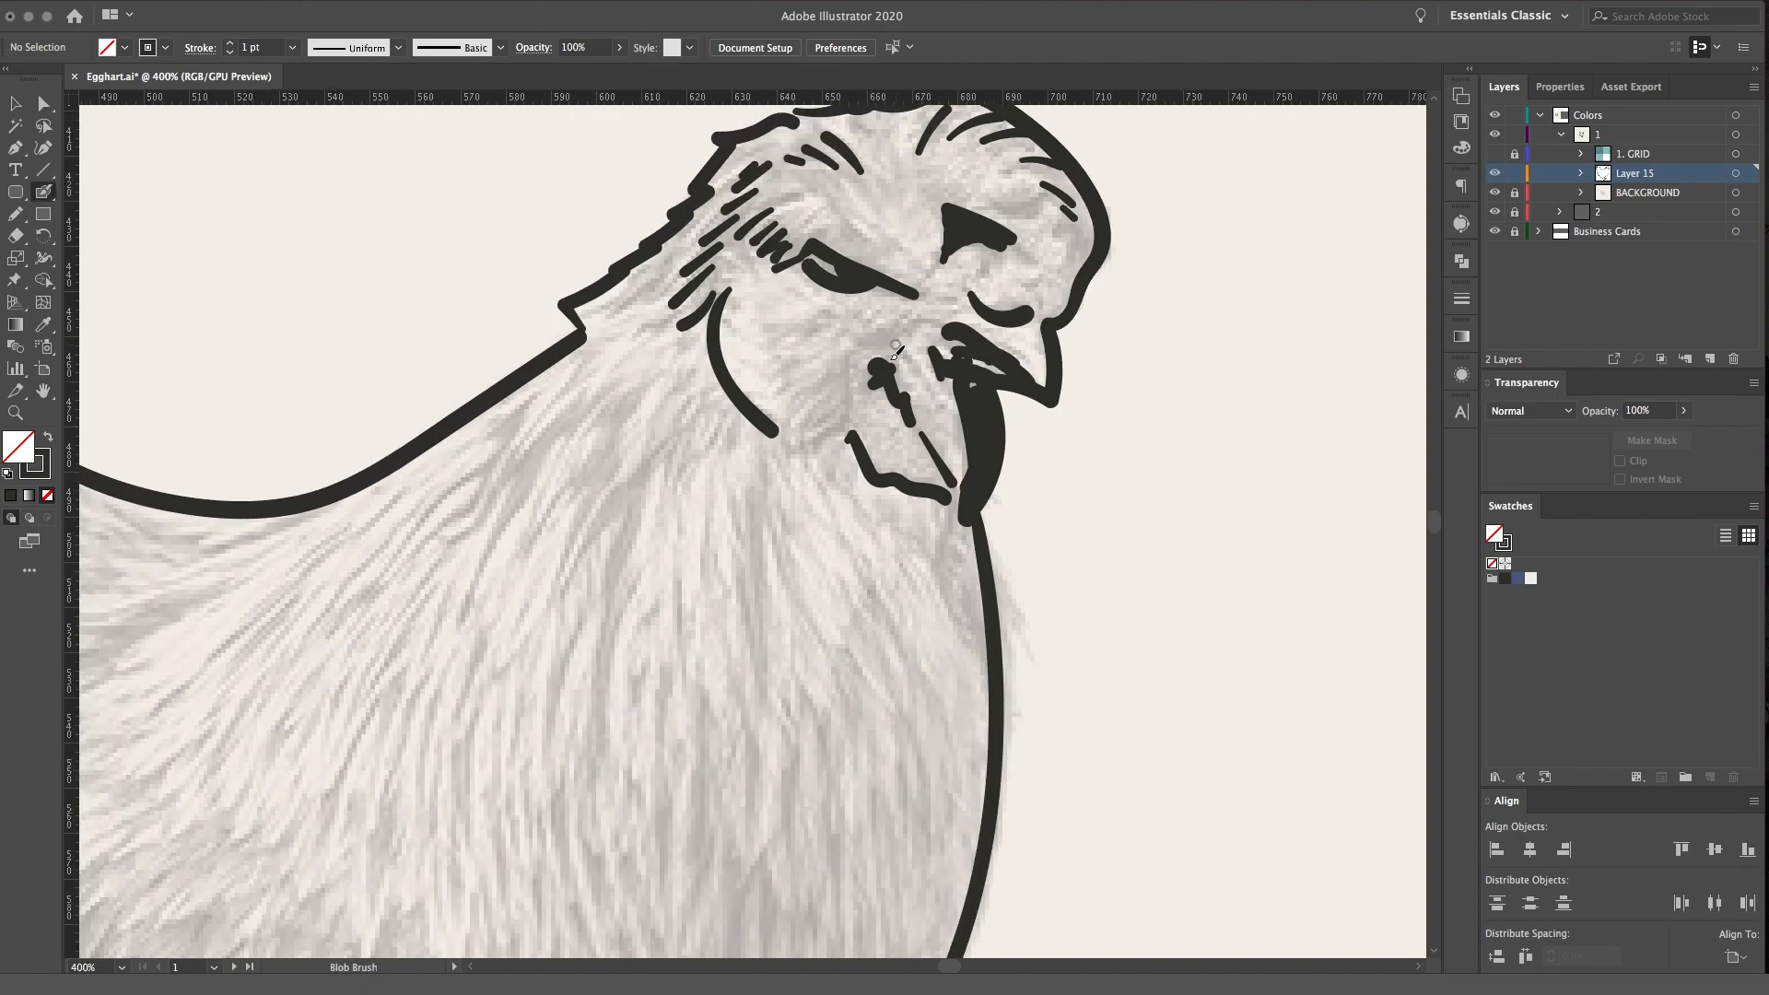
pyautogui.moveTo(880, 337)
pyautogui.mouseDown()
pyautogui.moveTo(842, 360)
pyautogui.moveTo(820, 442)
pyautogui.moveTo(786, 414)
pyautogui.mouseUp()
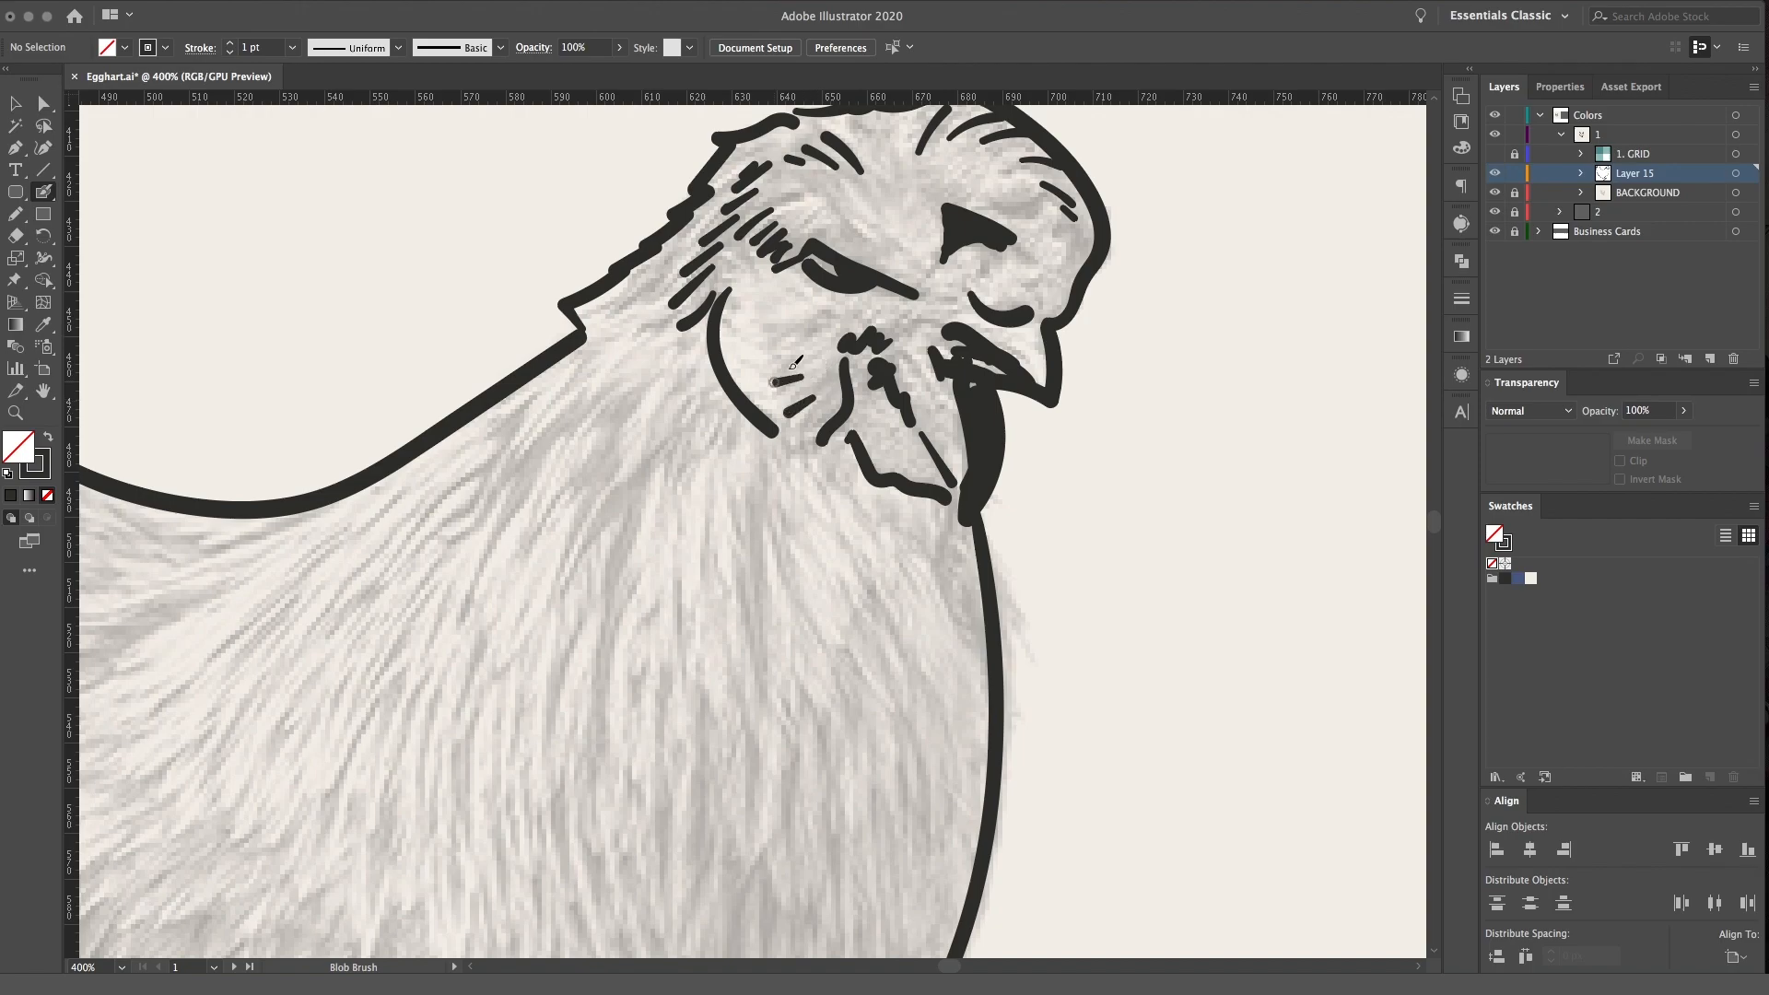
# Add diagonal feather strokes on the upper neck and short dashes under the jagged nape
pyautogui.scroll(-2, 789, 379)
pyautogui.hscroll(-3, 789, 378)
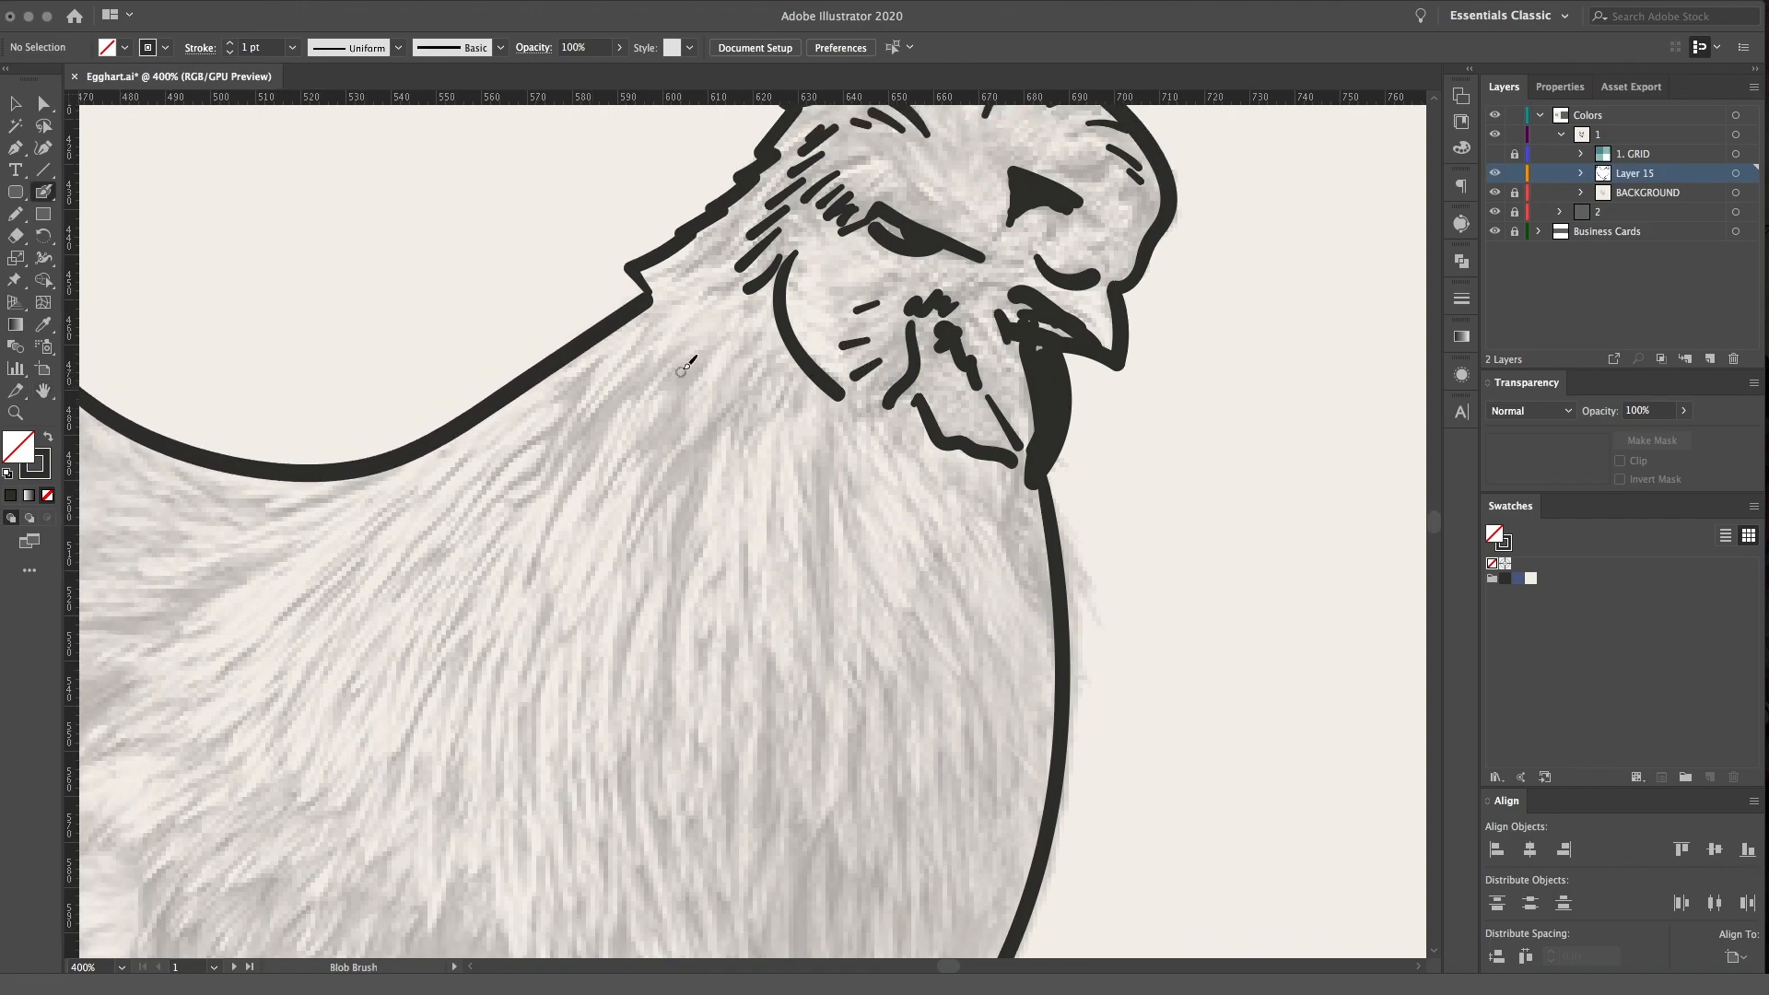
pyautogui.moveTo(725, 345)
pyautogui.mouseDown()
pyautogui.moveTo(669, 407)
pyautogui.moveTo(632, 408)
pyautogui.mouseUp()
pyautogui.moveTo(655, 362)
pyautogui.mouseDown()
pyautogui.moveTo(562, 456)
pyautogui.moveTo(607, 369)
pyautogui.mouseUp()
pyautogui.moveTo(733, 236); pyautogui.dragTo(705, 261)
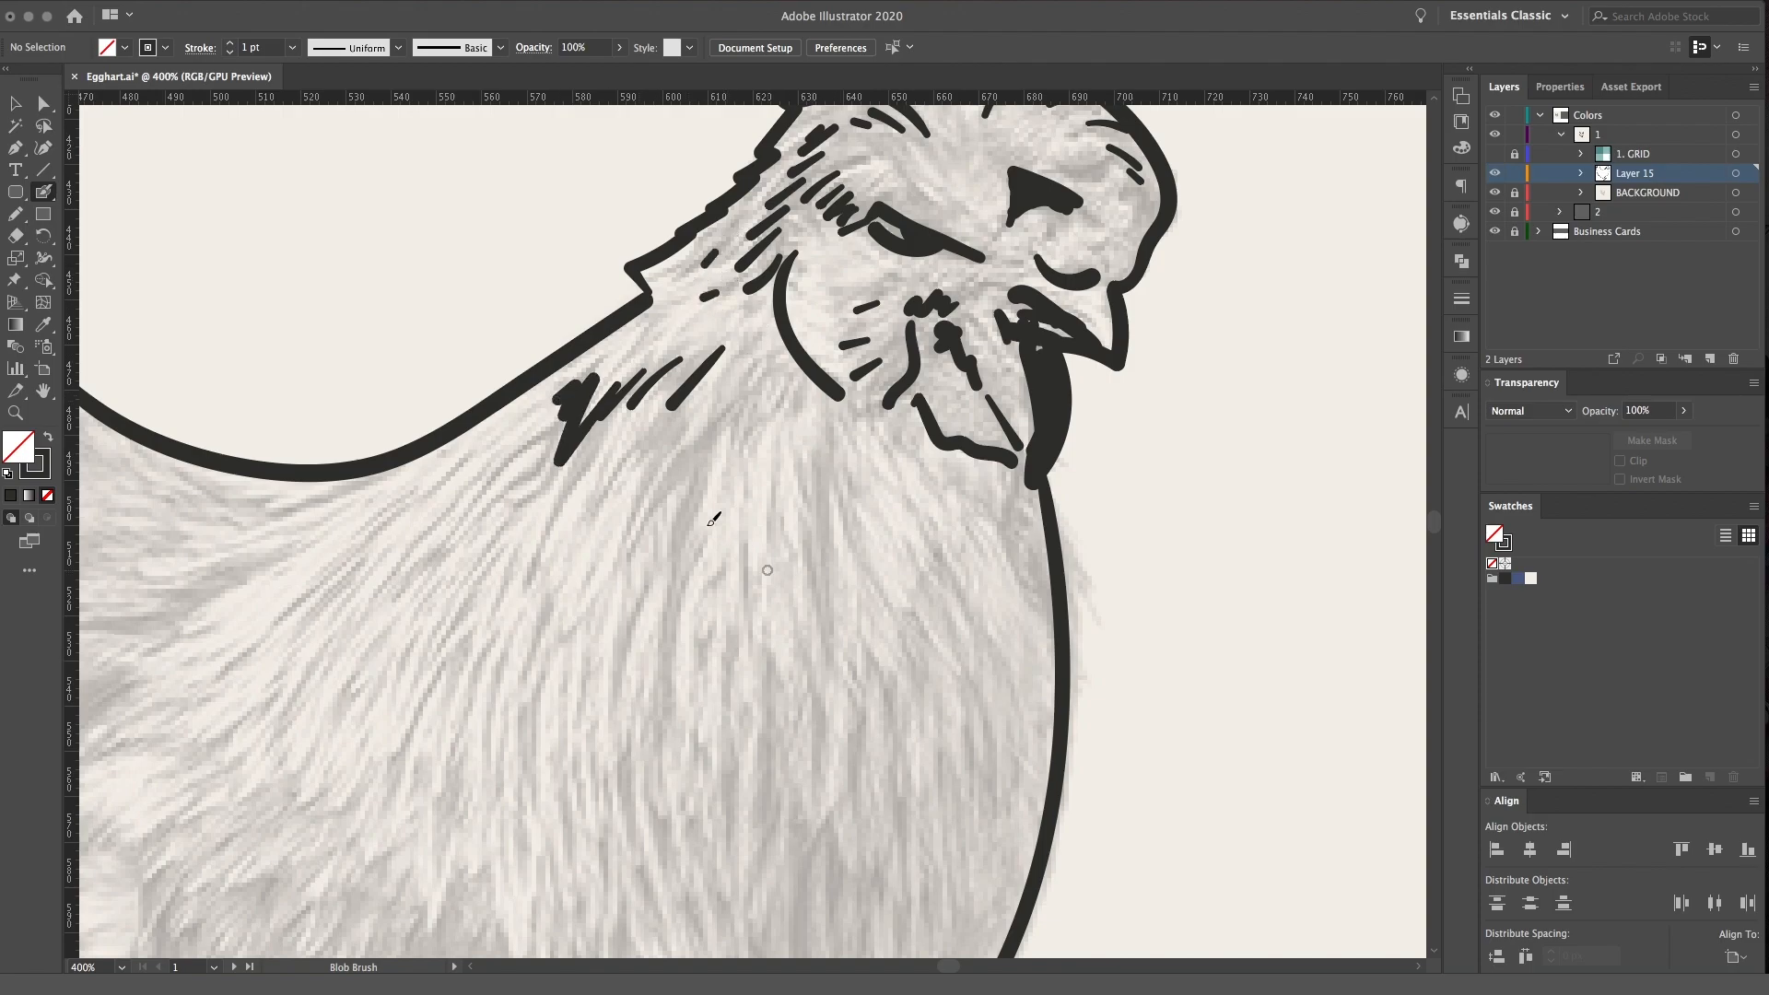
# Paint thick feather strokes down the neck and the middle of the breast, and a dark patch below the wattle
pyautogui.moveTo(705, 429)
pyautogui.mouseDown()
pyautogui.moveTo(639, 525)
pyautogui.moveTo(661, 590)
pyautogui.mouseUp()
pyautogui.moveTo(670, 414); pyautogui.dragTo(636, 493)
pyautogui.moveTo(770, 366)
pyautogui.mouseDown()
pyautogui.moveTo(763, 396)
pyautogui.moveTo(790, 423)
pyautogui.mouseUp()
pyautogui.moveTo(1022, 528); pyautogui.dragTo(1034, 590)
pyautogui.moveTo(826, 468)
pyautogui.mouseDown()
pyautogui.moveTo(819, 630)
pyautogui.moveTo(808, 525)
pyautogui.moveTo(834, 576)
pyautogui.moveTo(995, 414)
pyautogui.mouseUp()
pyautogui.press('space')
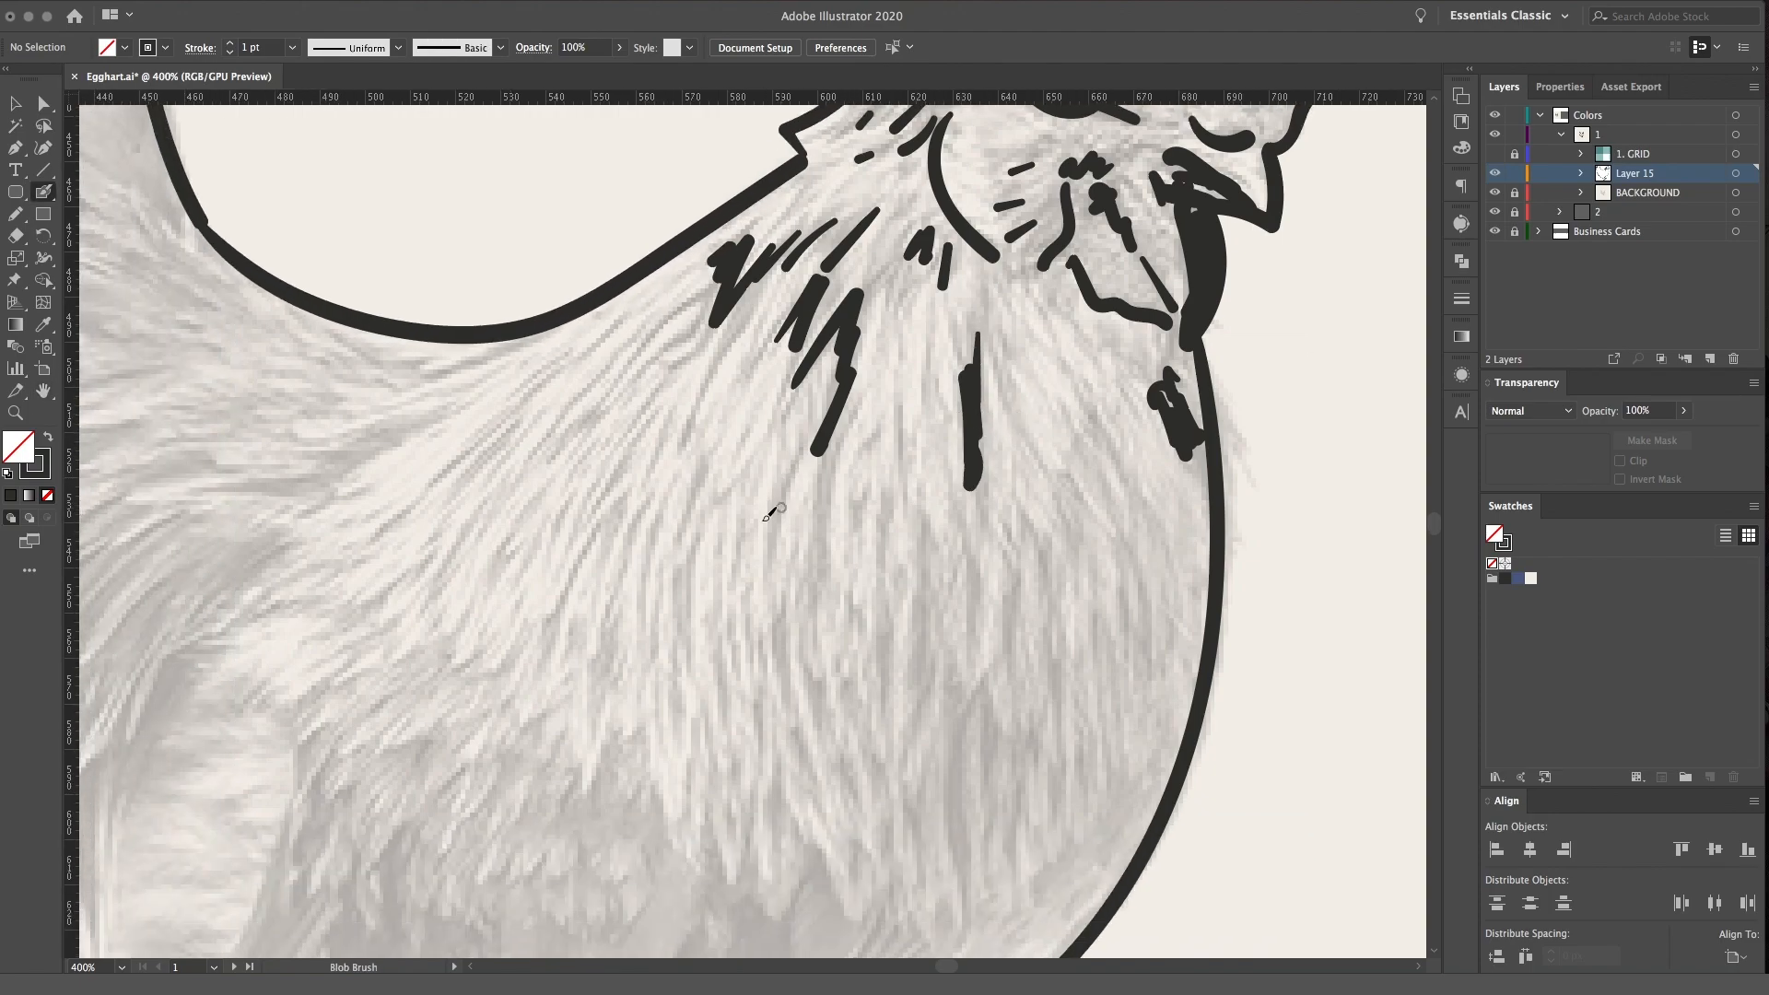
# Add long thin feather strokes down the neck and along its rear side below the back outline
pyautogui.moveTo(770, 556); pyautogui.dragTo(789, 470)
pyautogui.moveTo(697, 429); pyautogui.dragTo(721, 333)
pyautogui.moveTo(464, 471); pyautogui.dragTo(550, 370)
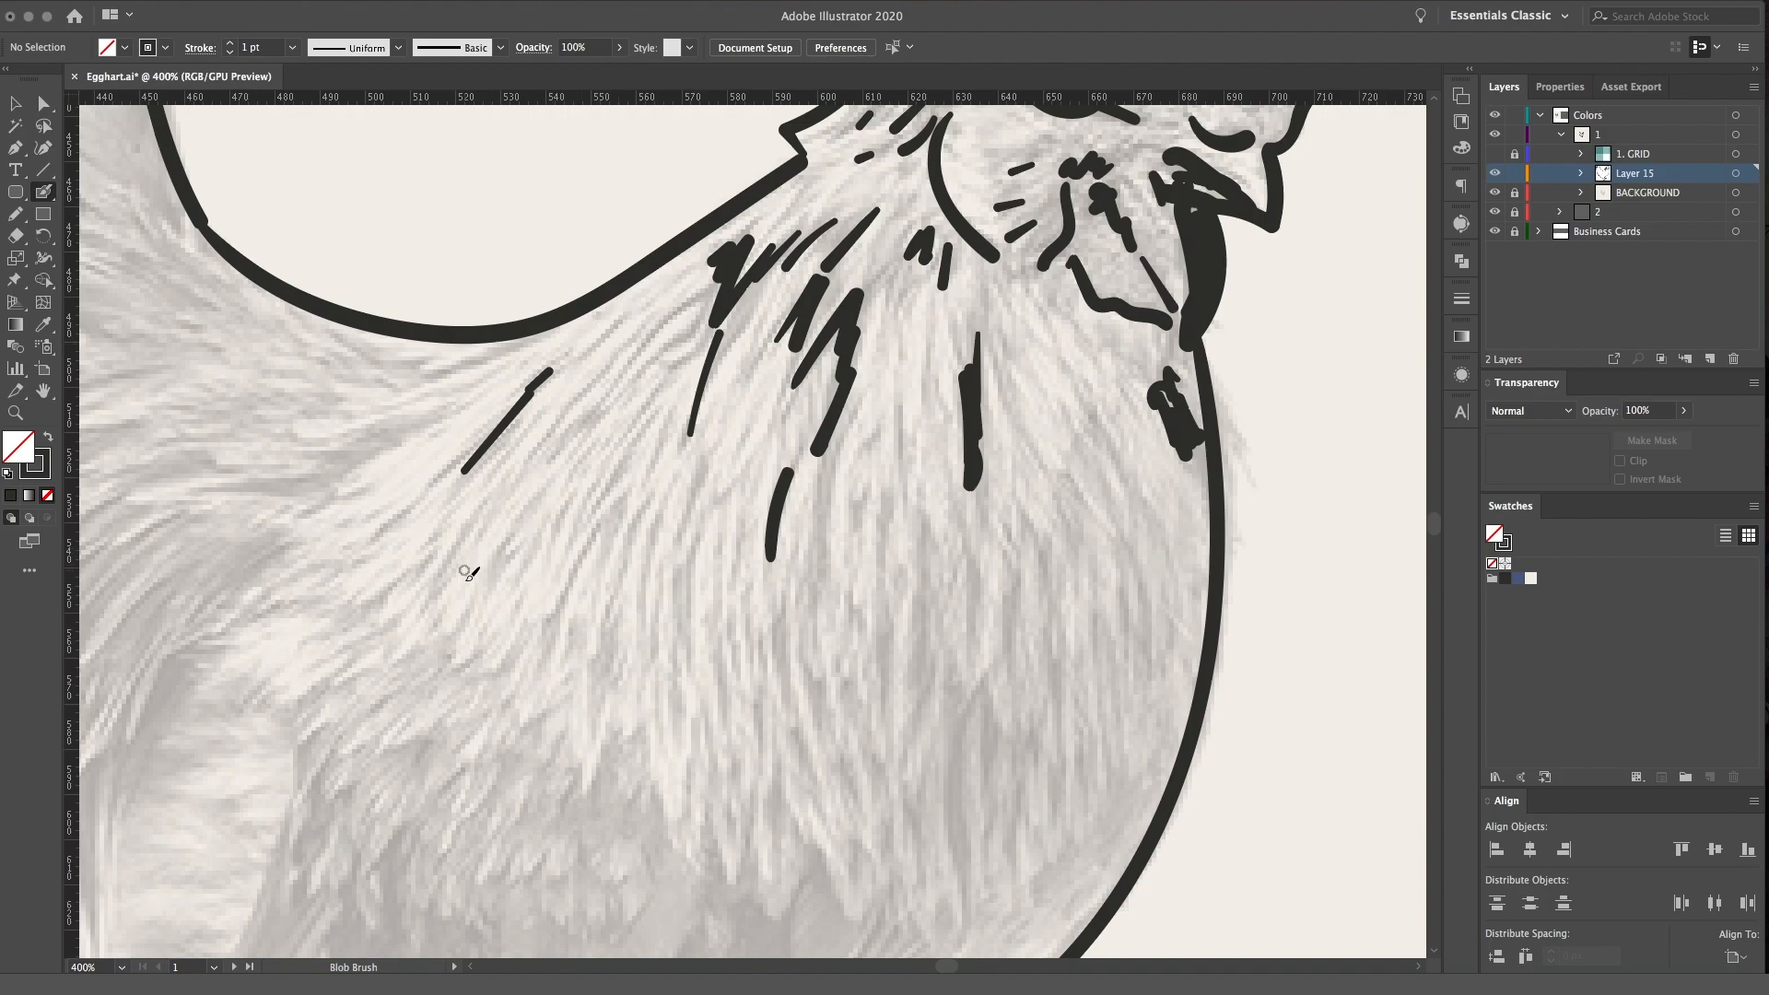
pyautogui.moveTo(440, 542)
pyautogui.mouseDown()
pyautogui.moveTo(458, 652)
pyautogui.moveTo(576, 691)
pyautogui.moveTo(588, 588)
pyautogui.moveTo(652, 407)
pyautogui.mouseUp()
pyautogui.moveTo(574, 450)
pyautogui.mouseDown()
pyautogui.moveTo(660, 322)
pyautogui.moveTo(689, 334)
pyautogui.moveTo(712, 300)
pyautogui.mouseUp()
pyautogui.moveTo(684, 311); pyautogui.dragTo(705, 292)
pyautogui.moveTo(543, 444)
pyautogui.mouseDown()
pyautogui.moveTo(630, 342)
pyautogui.moveTo(618, 326)
pyautogui.mouseUp()
# Trace the jagged lower edge of the neck and breast feathers from the rear across to the breast outline
pyautogui.press('space')
pyautogui.moveTo(765, 604); pyautogui.dragTo(653, 346)
pyautogui.moveTo(462, 481)
pyautogui.mouseDown()
pyautogui.moveTo(507, 473)
pyautogui.moveTo(611, 610)
pyautogui.moveTo(703, 614)
pyautogui.moveTo(764, 667)
pyautogui.moveTo(898, 612)
pyautogui.moveTo(1028, 519)
pyautogui.mouseUp()
pyautogui.press('space')
pyautogui.moveTo(941, 467); pyautogui.dragTo(1103, 512)
# Add longer feather strokes down the middle of the neck plumage
pyautogui.press('super+minus')
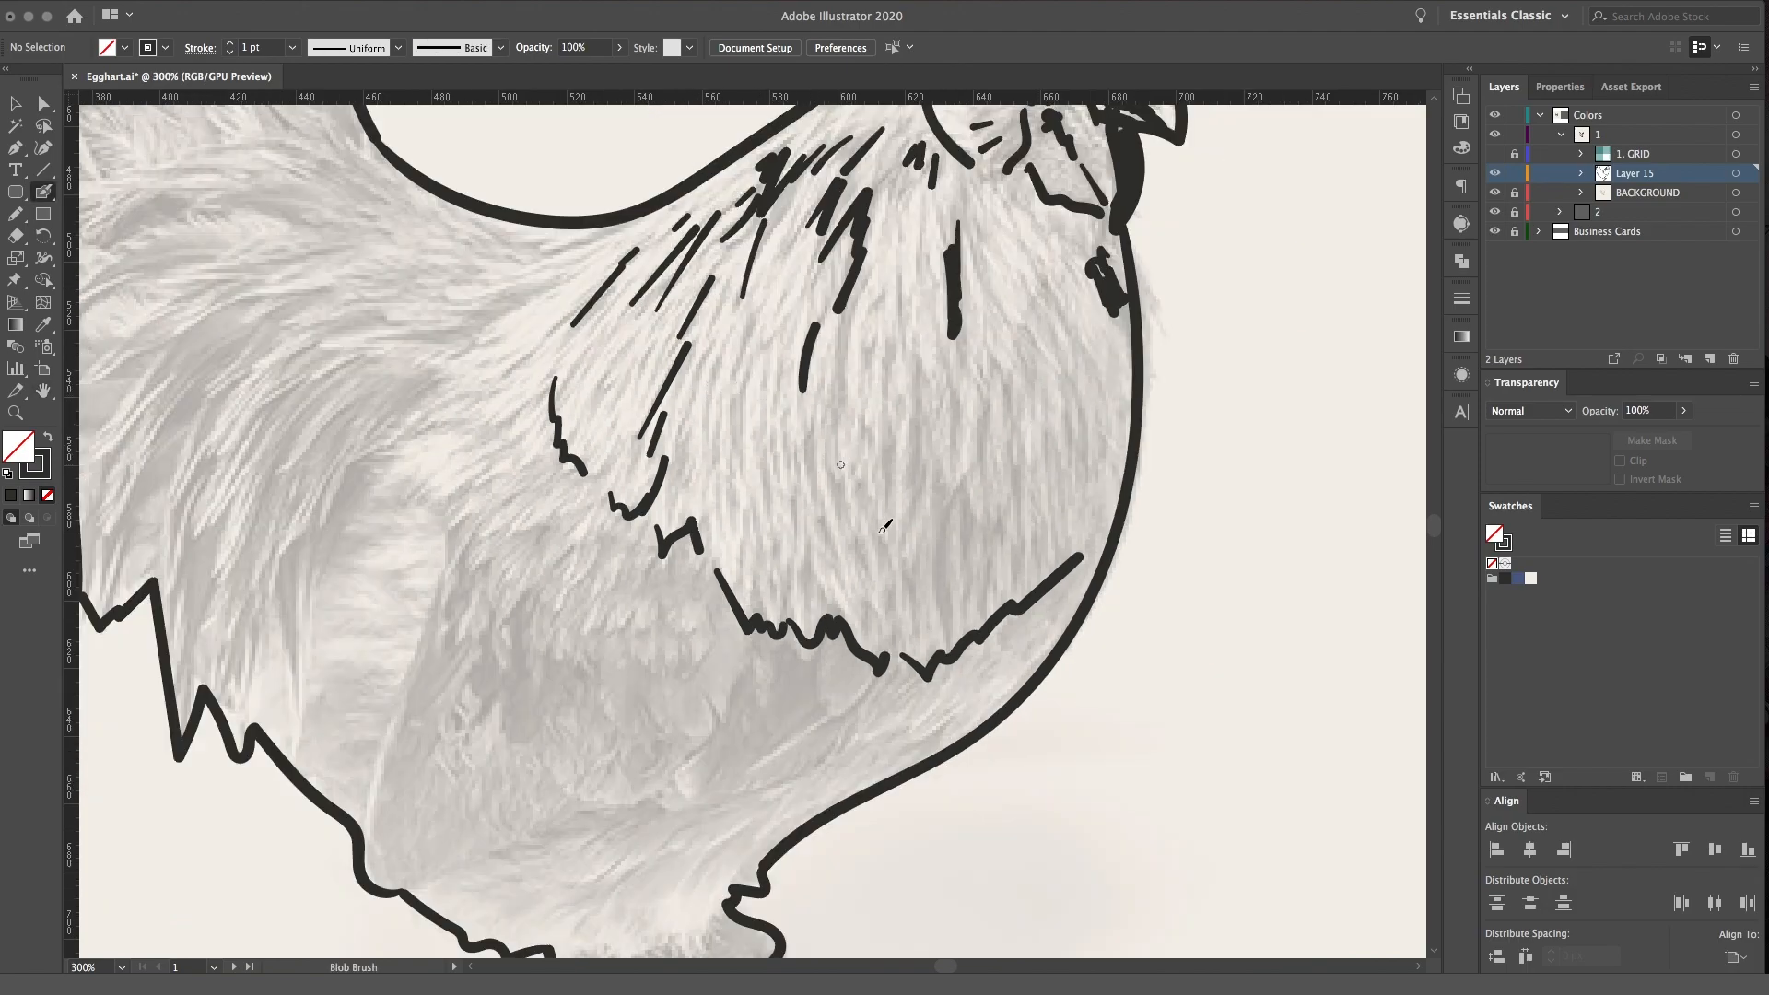
pyautogui.press('space')
pyautogui.moveTo(893, 471)
pyautogui.mouseDown()
pyautogui.moveTo(1014, 644)
pyautogui.moveTo(900, 478)
pyautogui.moveTo(919, 417)
pyautogui.moveTo(933, 471)
pyautogui.mouseUp()
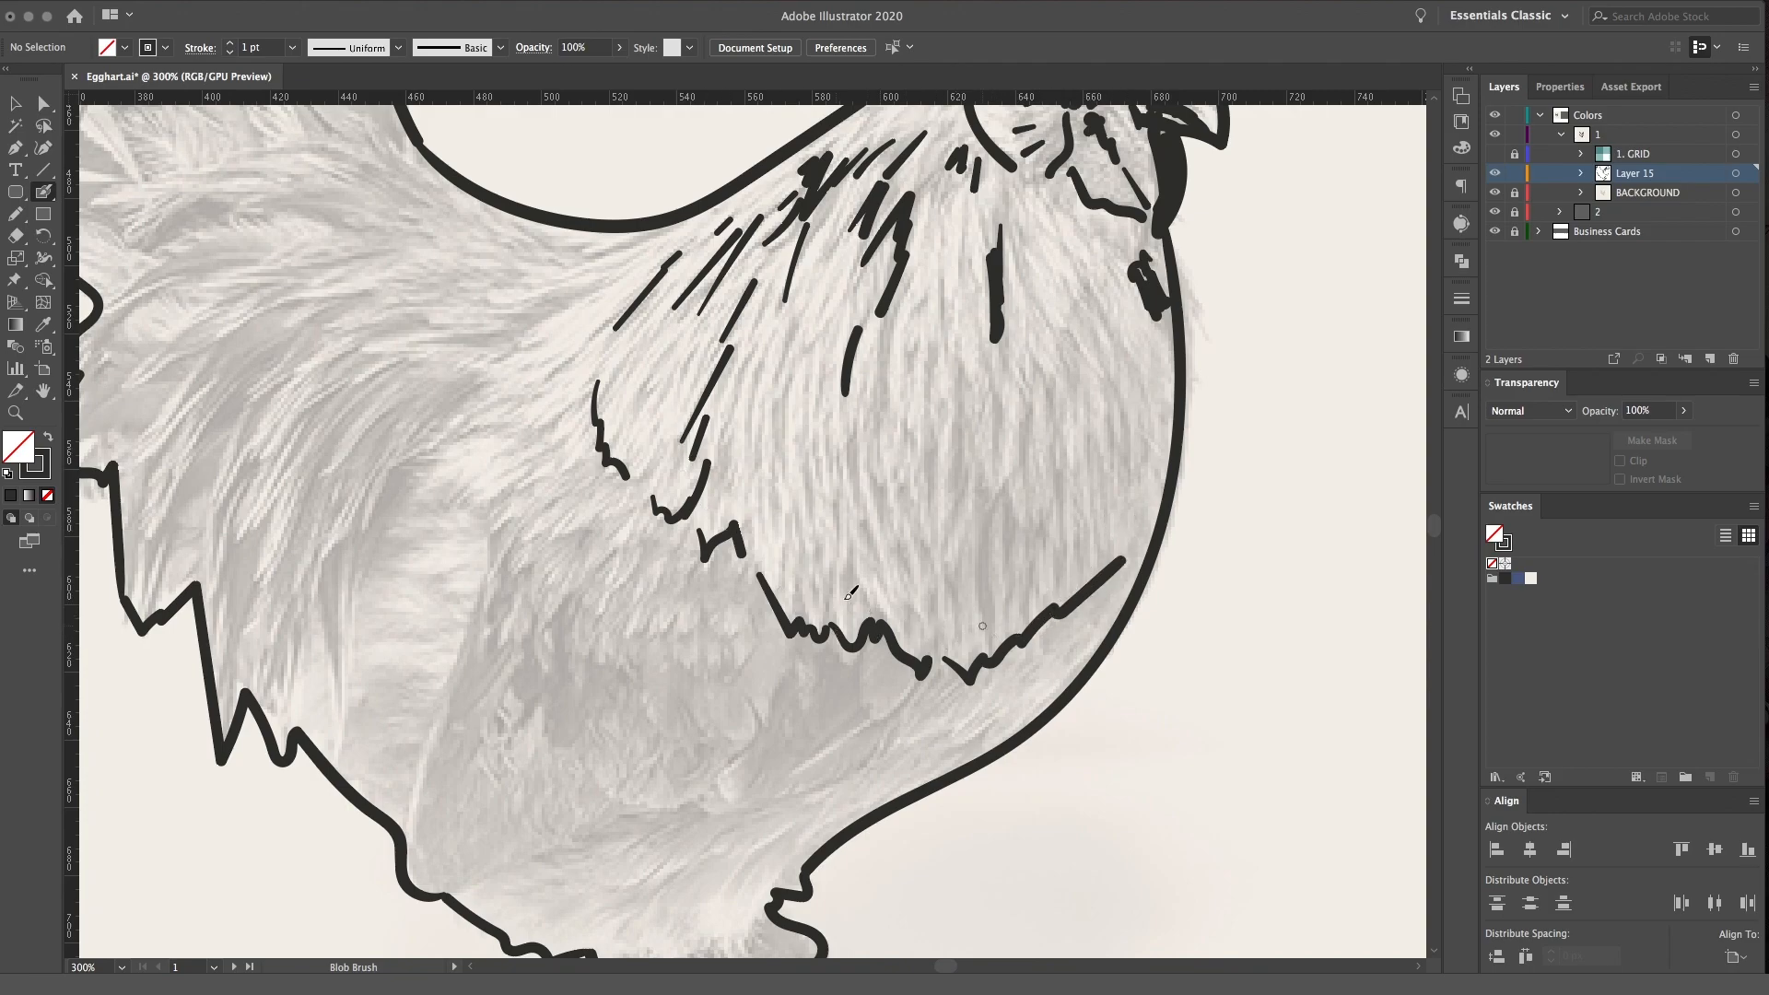
pyautogui.press('space')
pyautogui.moveTo(963, 423); pyautogui.dragTo(894, 536)
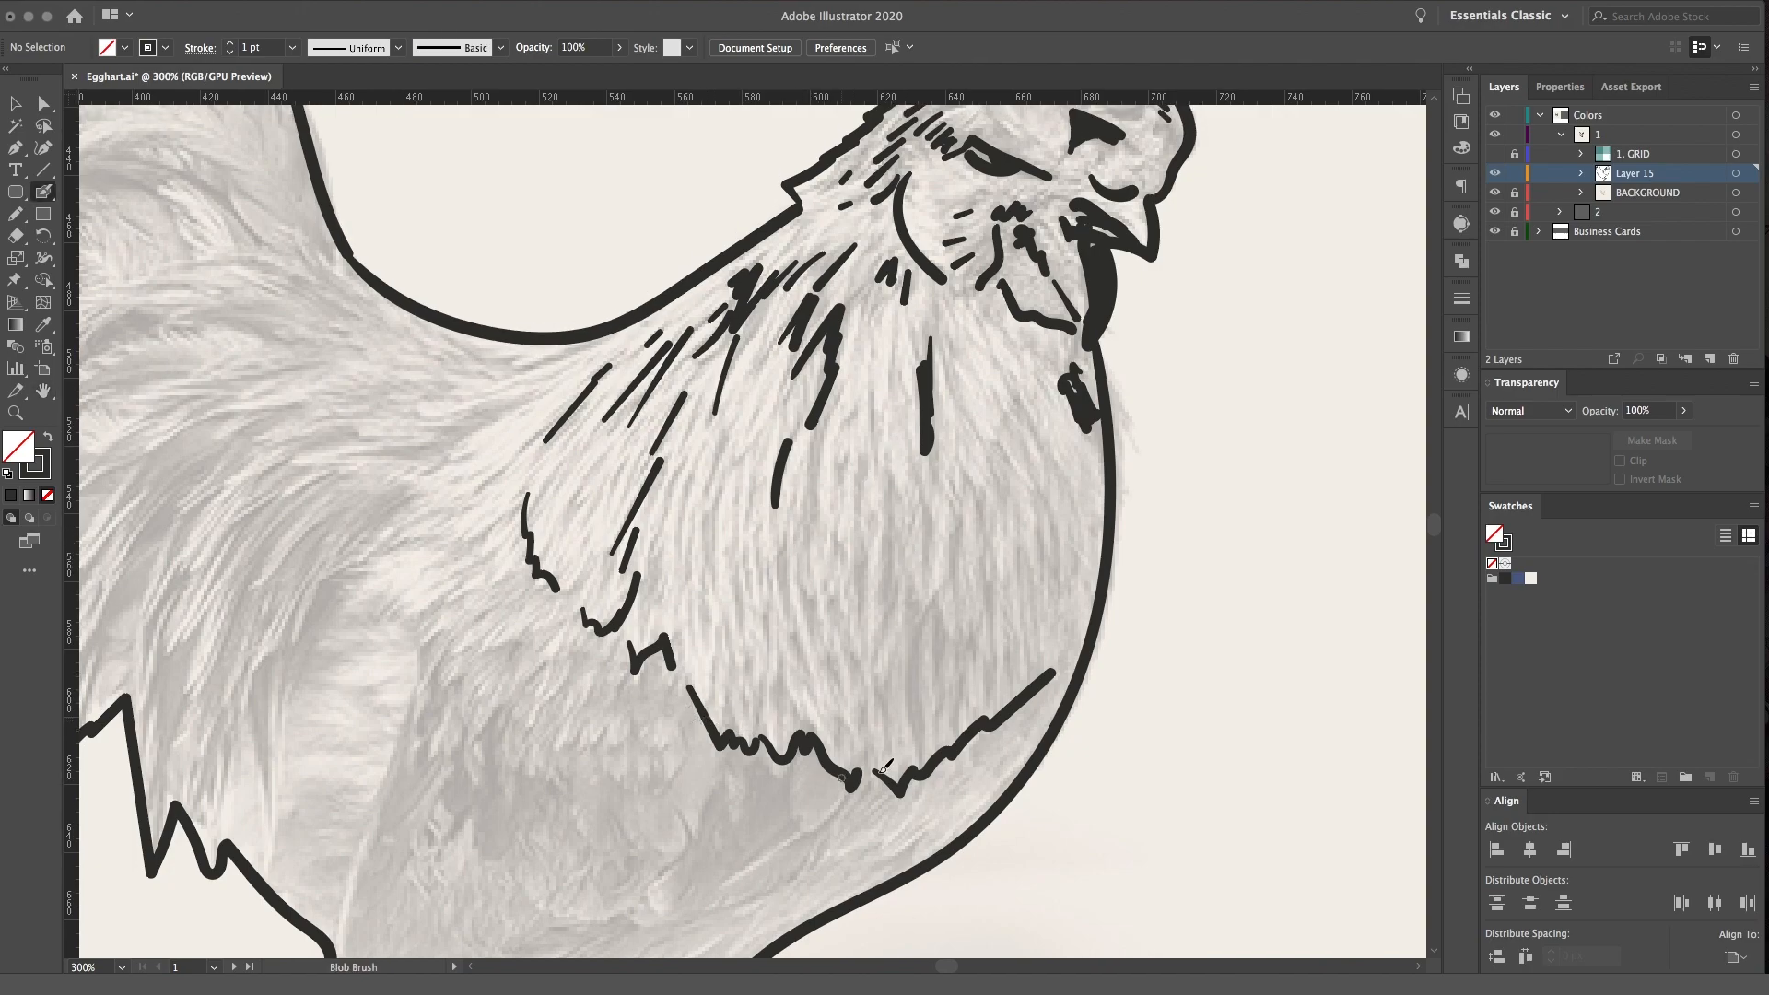
pyautogui.press('super+equal')
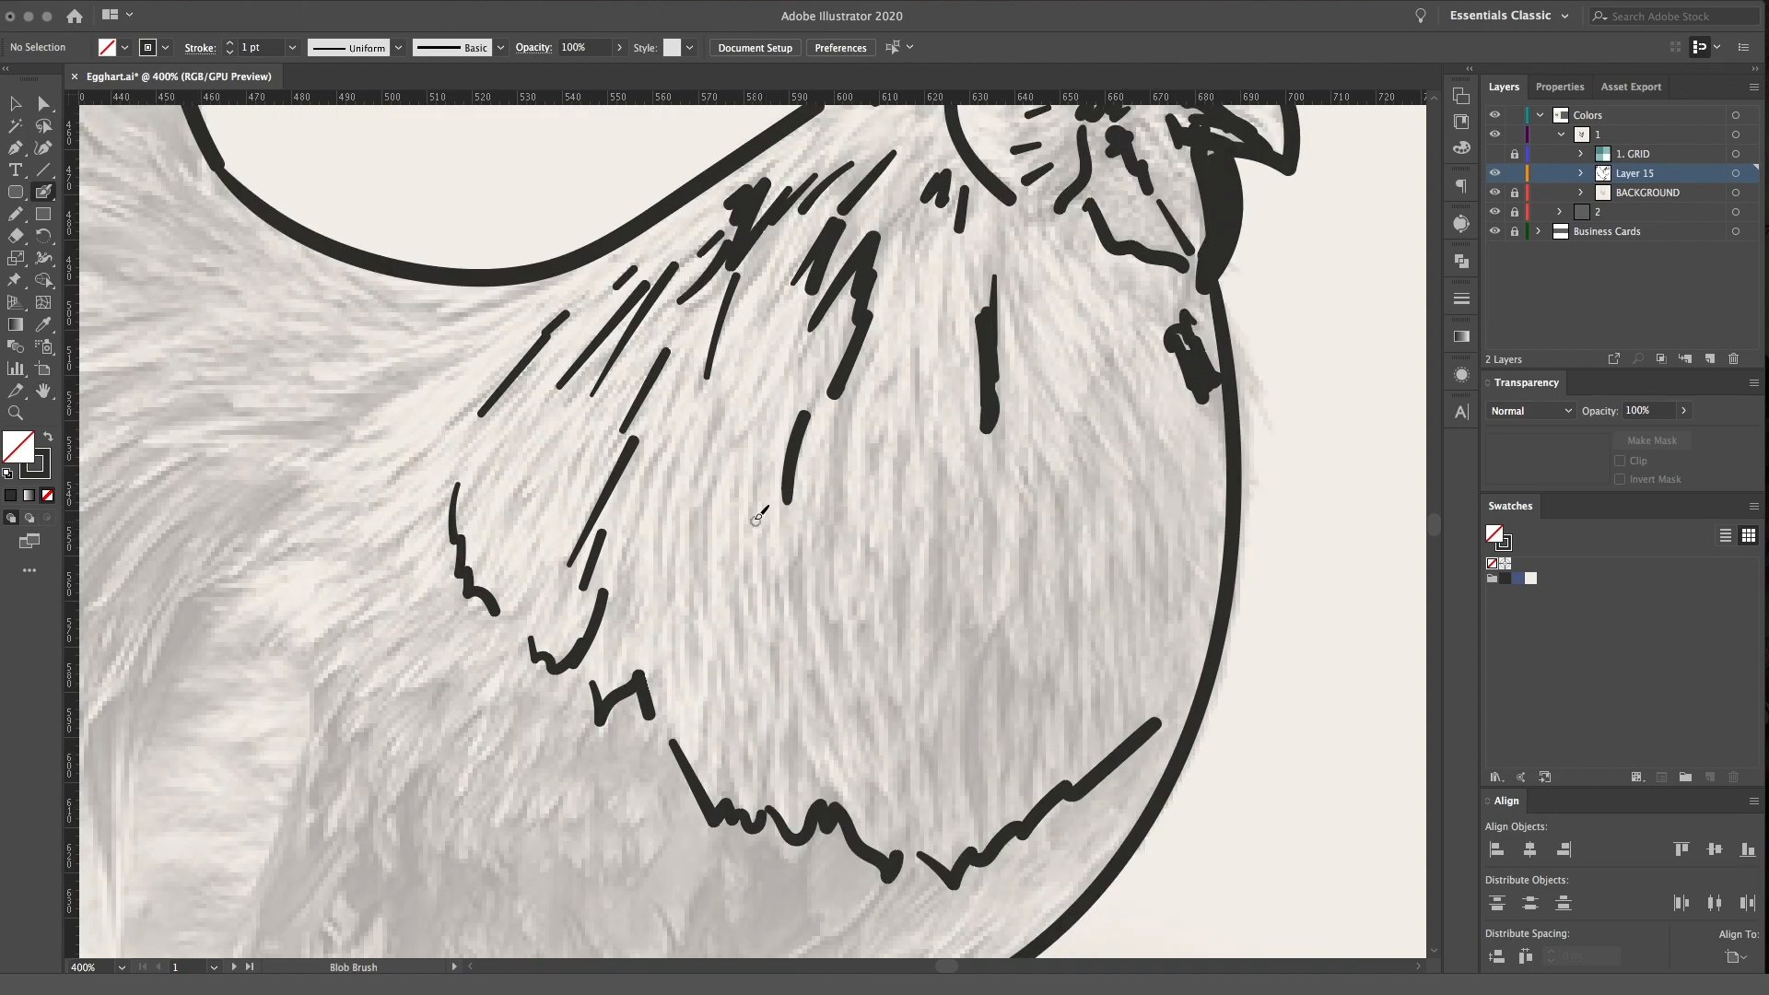
pyautogui.moveTo(736, 387); pyautogui.dragTo(700, 536)
pyautogui.moveTo(791, 350)
pyautogui.mouseDown()
pyautogui.moveTo(721, 460)
pyautogui.moveTo(768, 578)
pyautogui.mouseUp()
# Draw U- and V-shaped feather tips across the breast and below the wattle
pyautogui.moveTo(811, 458)
pyautogui.mouseDown()
pyautogui.moveTo(770, 586)
pyautogui.moveTo(889, 451)
pyautogui.moveTo(935, 465)
pyautogui.mouseUp()
pyautogui.click(956, 568)
pyautogui.moveTo(960, 570); pyautogui.dragTo(1014, 490)
pyautogui.moveTo(1055, 587); pyautogui.dragTo(1083, 531)
pyautogui.moveTo(1124, 608)
pyautogui.mouseDown()
pyautogui.moveTo(1151, 619)
pyautogui.moveTo(1176, 569)
pyautogui.mouseUp()
pyautogui.moveTo(1077, 409)
pyautogui.mouseDown()
pyautogui.moveTo(1098, 348)
pyautogui.moveTo(970, 364)
pyautogui.moveTo(1014, 222)
pyautogui.moveTo(1103, 243)
pyautogui.mouseUp()
# Fill the rear part of the neck plumage with short thin feather strokes above its jagged edge
pyautogui.moveTo(605, 584); pyautogui.dragTo(635, 462)
pyautogui.moveTo(537, 589); pyautogui.dragTo(550, 531)
pyautogui.moveTo(518, 543)
pyautogui.mouseDown()
pyautogui.moveTo(543, 487)
pyautogui.moveTo(522, 479)
pyautogui.mouseUp()
# Add a diagonal stroke and a jagged feather edge on the back behind the neck plumage, and hide the BACKGROUND layer
pyautogui.moveTo(518, 469)
pyautogui.mouseDown()
pyautogui.moveTo(539, 426)
pyautogui.moveTo(901, 462)
pyautogui.mouseUp()
pyautogui.press('space')
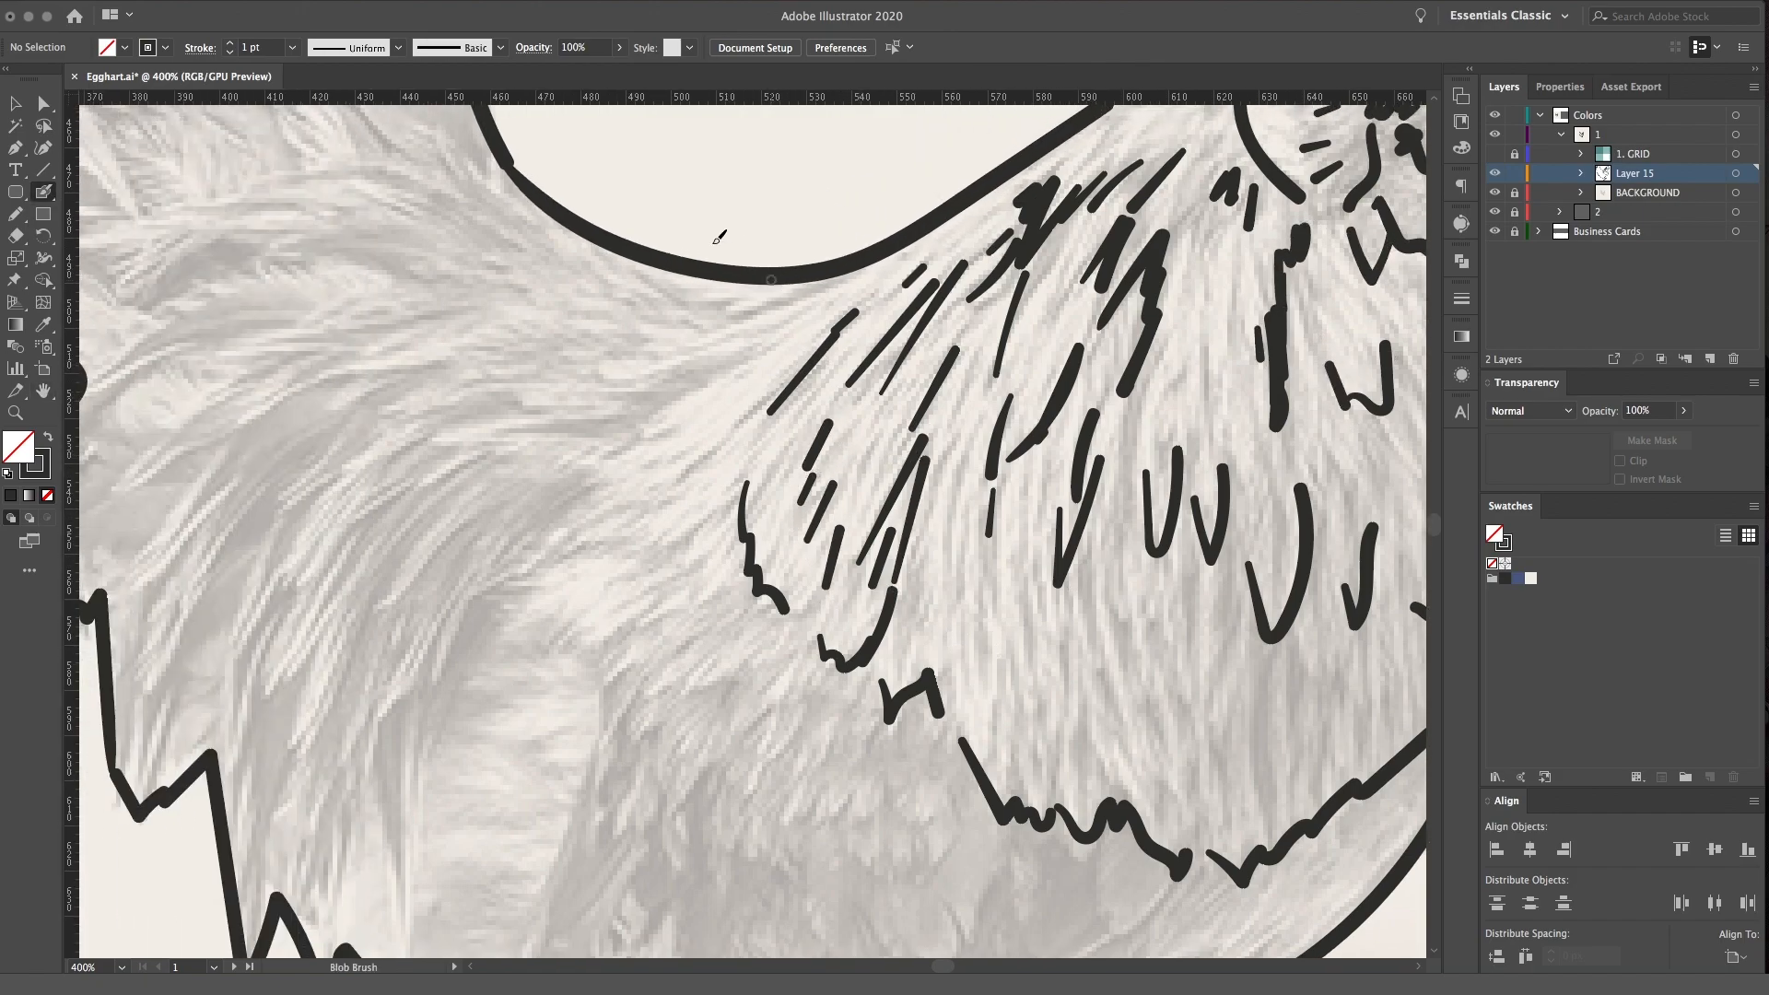
pyautogui.moveTo(782, 296); pyautogui.dragTo(675, 368)
pyautogui.moveTo(753, 345)
pyautogui.mouseDown()
pyautogui.moveTo(672, 405)
pyautogui.moveTo(614, 515)
pyautogui.mouseUp()
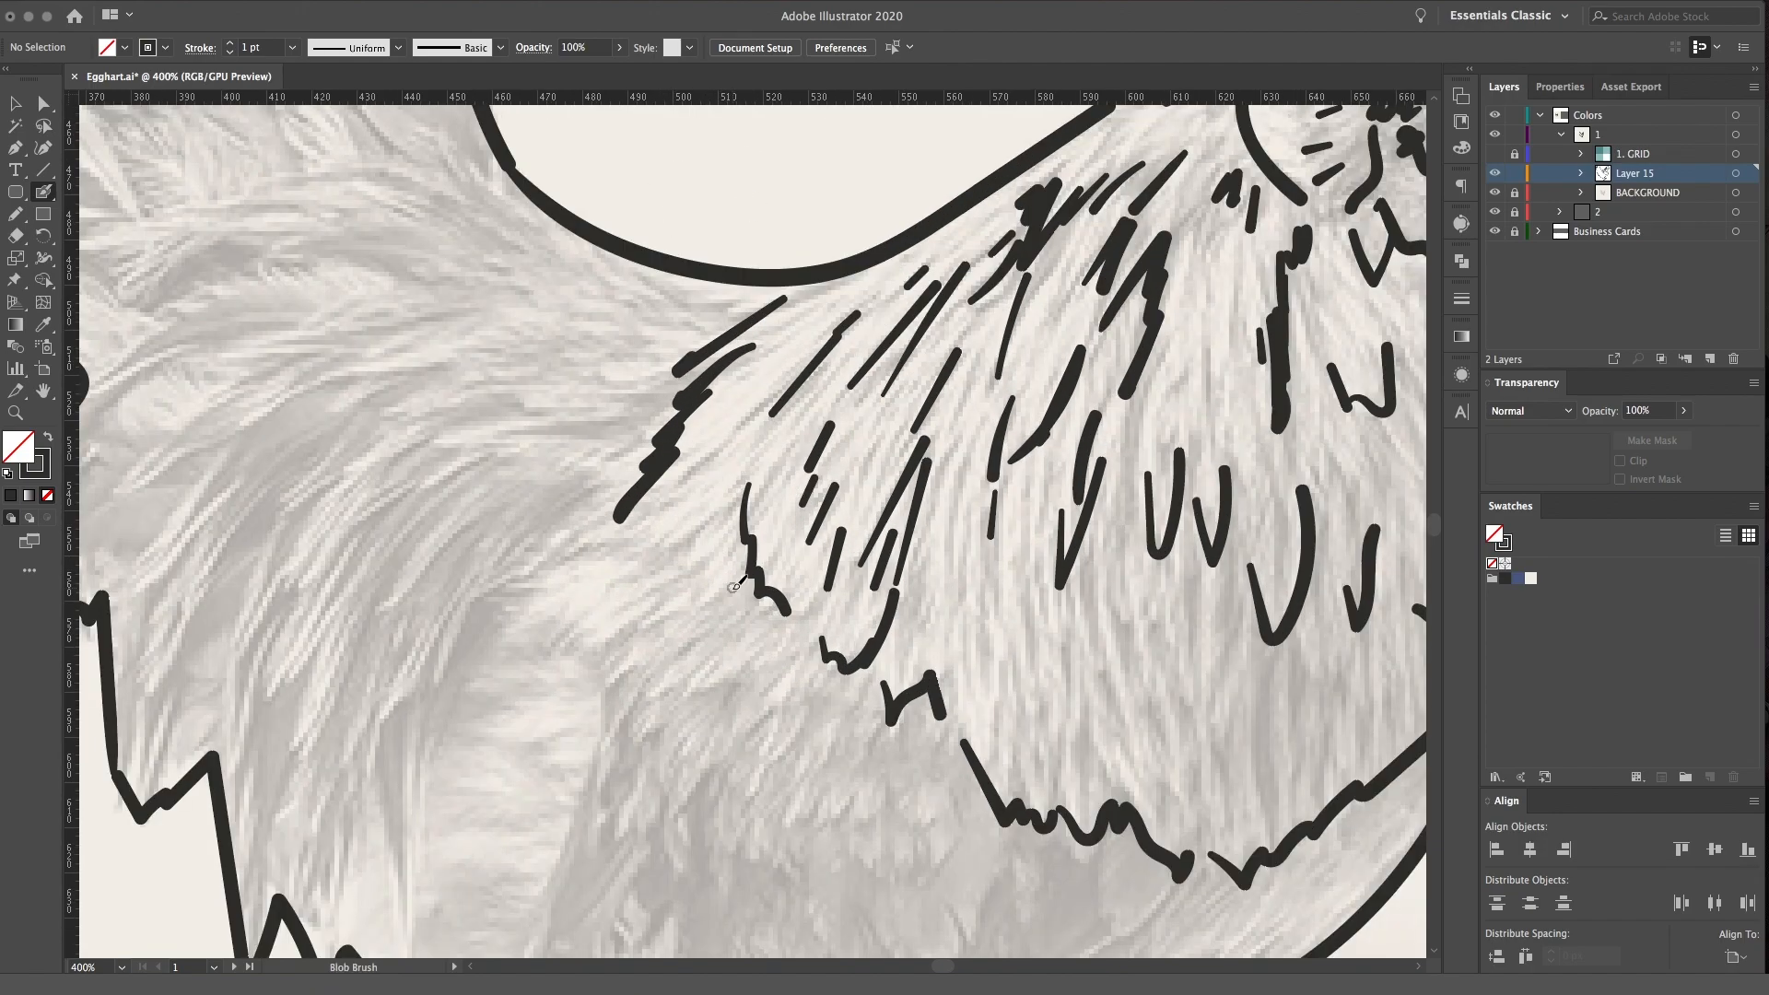
pyautogui.click(1494, 193)
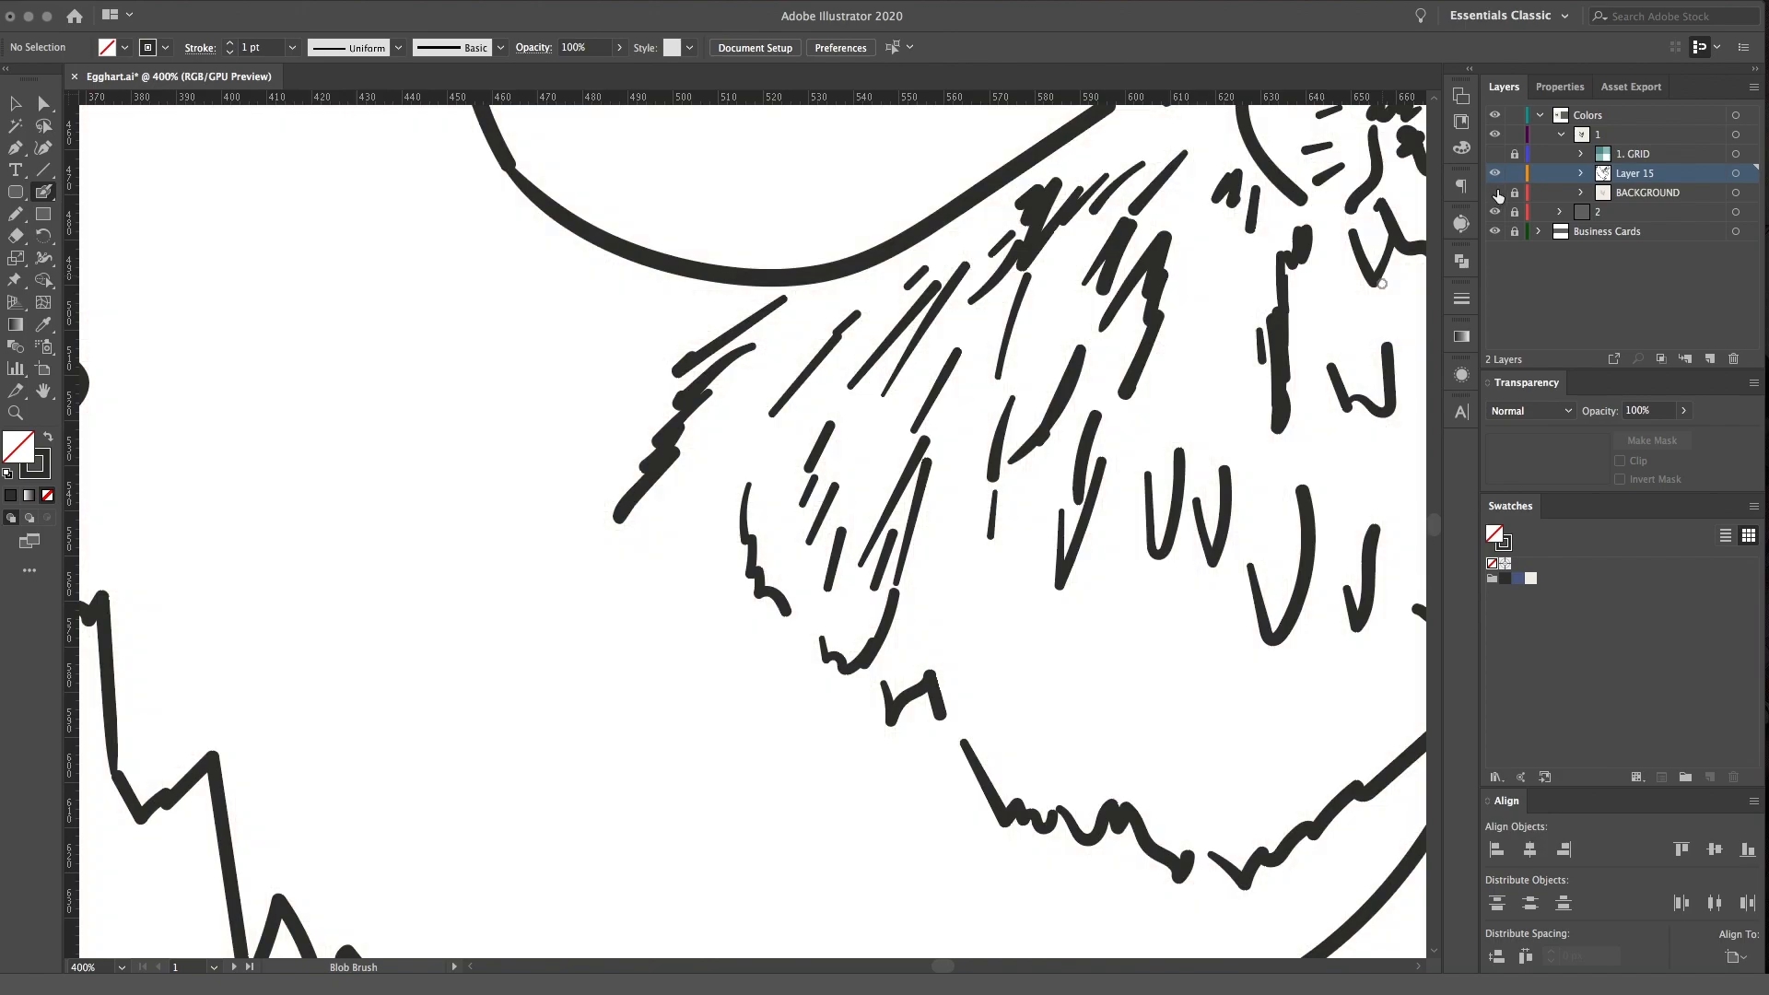
# Check the whole line drawing without the photo, show the BACKGROUND layer again, and select the artwork on Layer 15
pyautogui.hotkey('ctrl', '-')
pyautogui.hotkey('ctrl', '=')
pyautogui.hotkey('ctrl', '=')
pyautogui.hotkey('ctrl', '=')
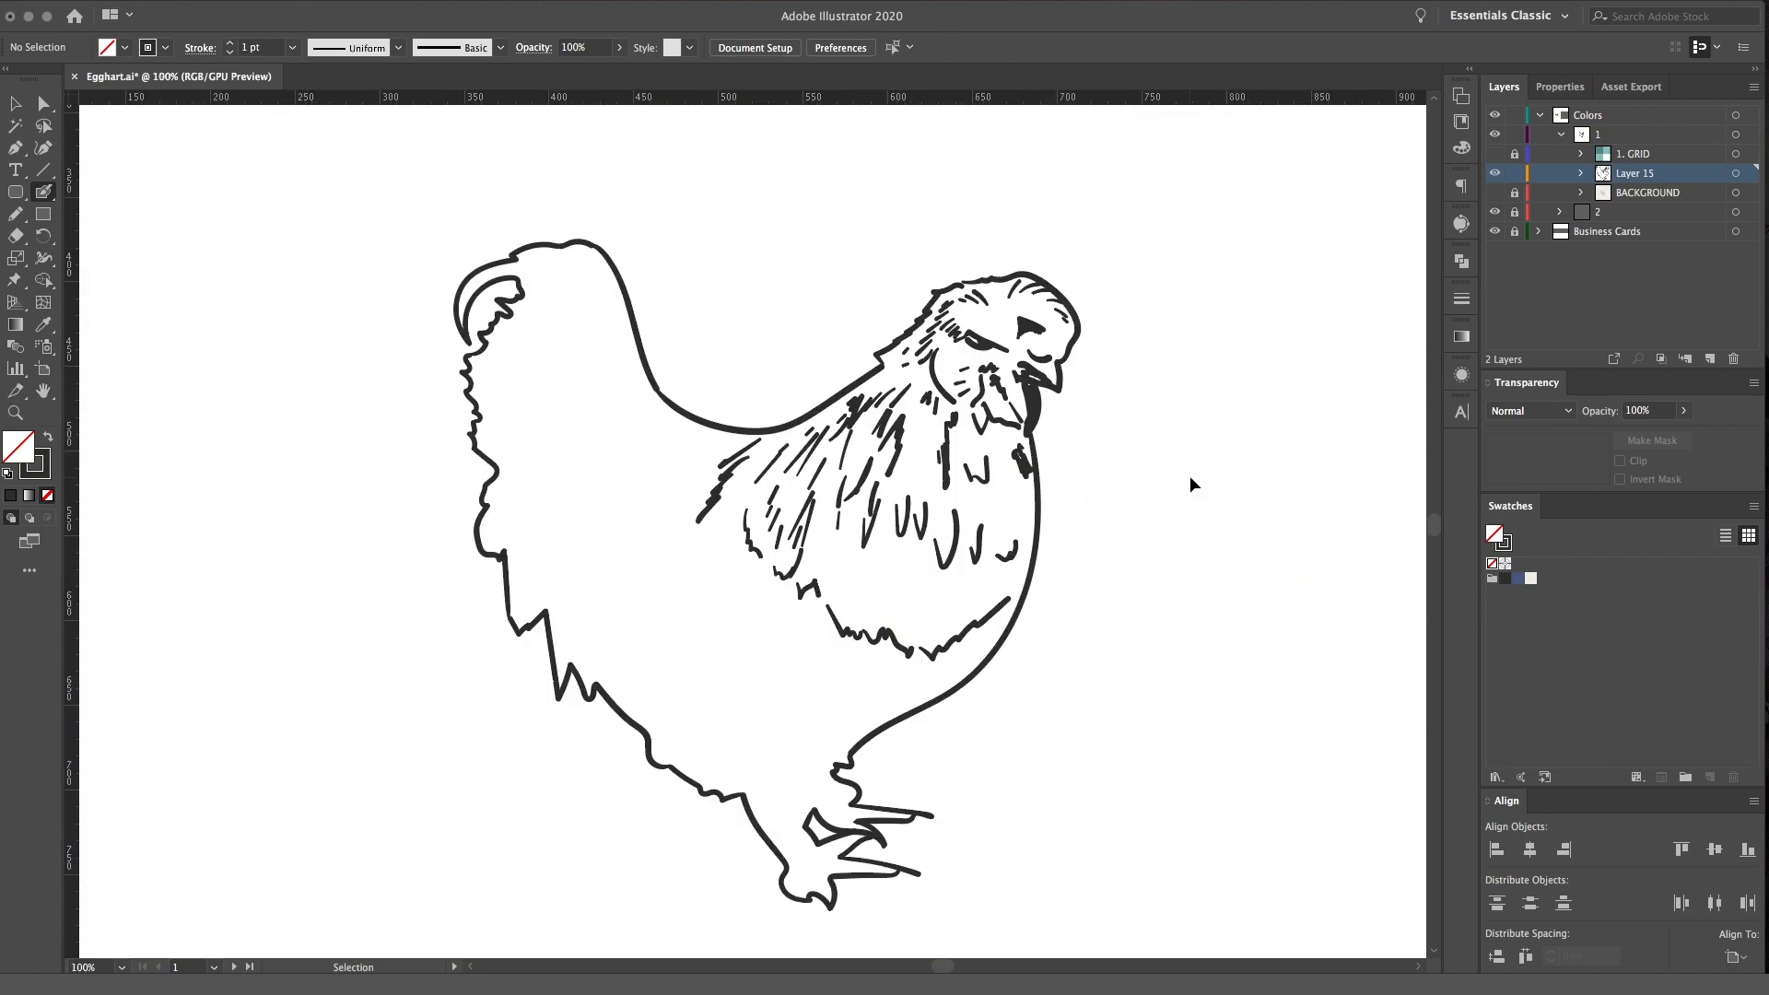
pyautogui.click(1495, 192)
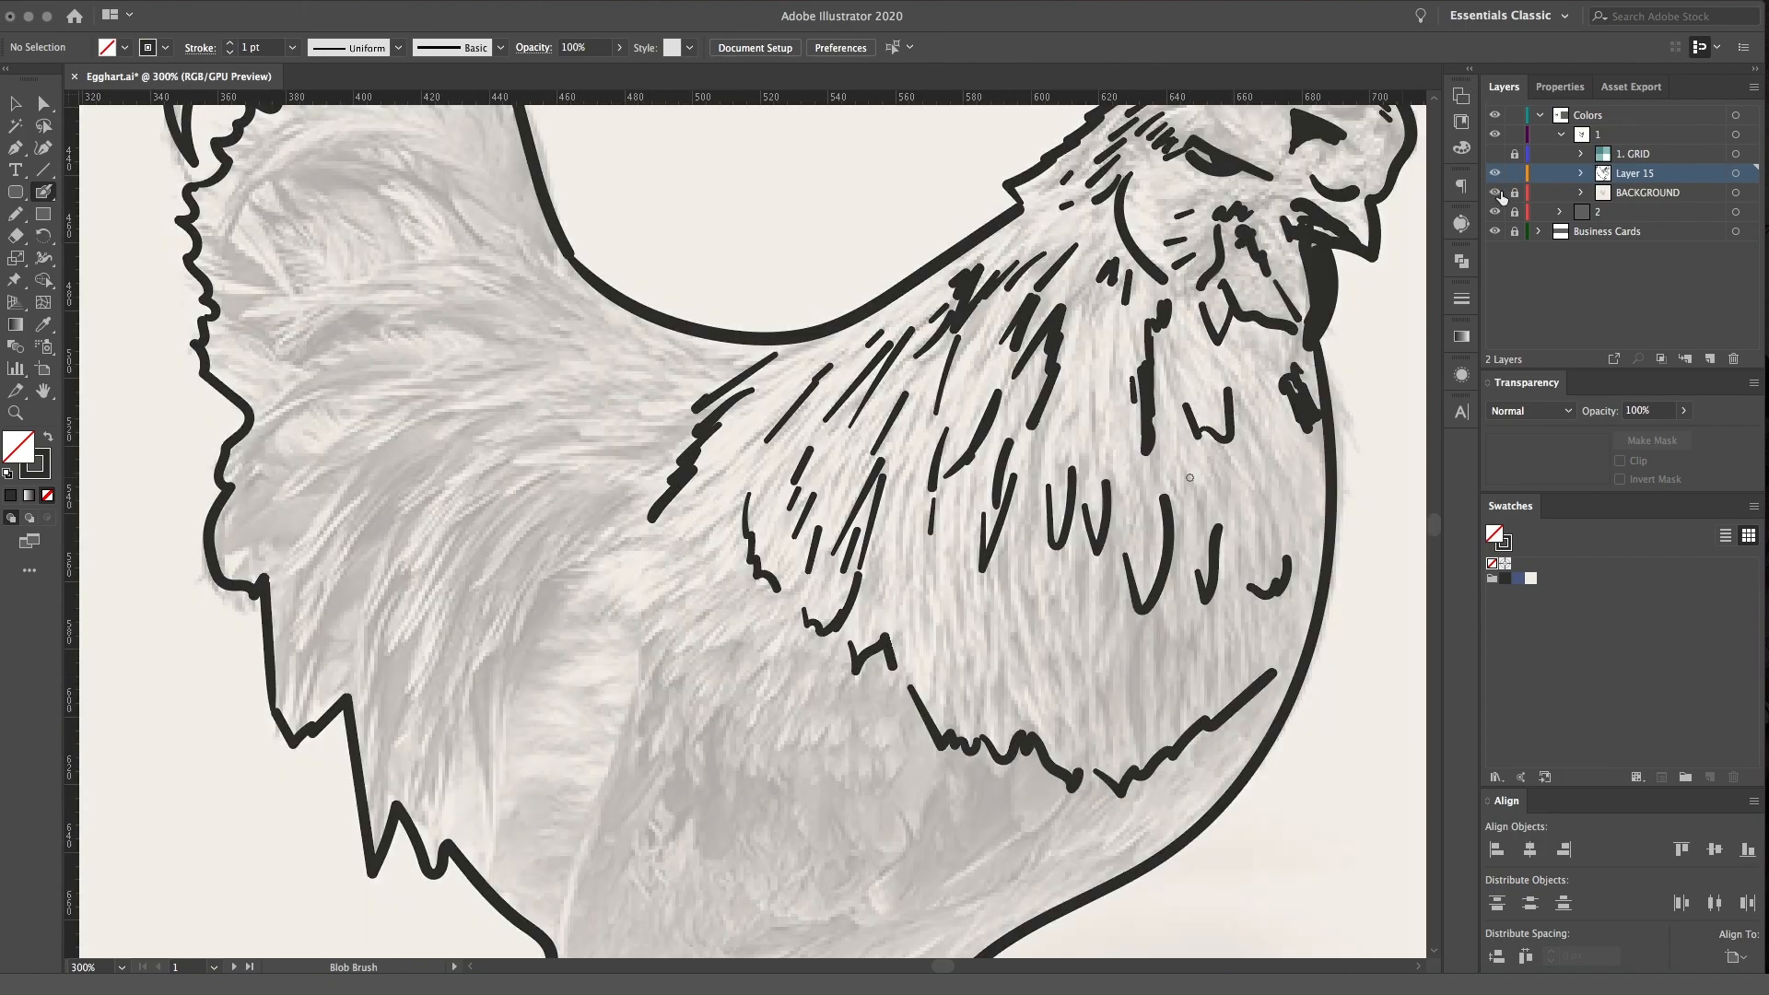
pyautogui.click(1736, 174)
# Add short Blob Brush feather strokes to the middle and upper neck plumage and small marks just below the wattle
pyautogui.press('h')
pyautogui.moveTo(1008, 549); pyautogui.dragTo(902, 385)
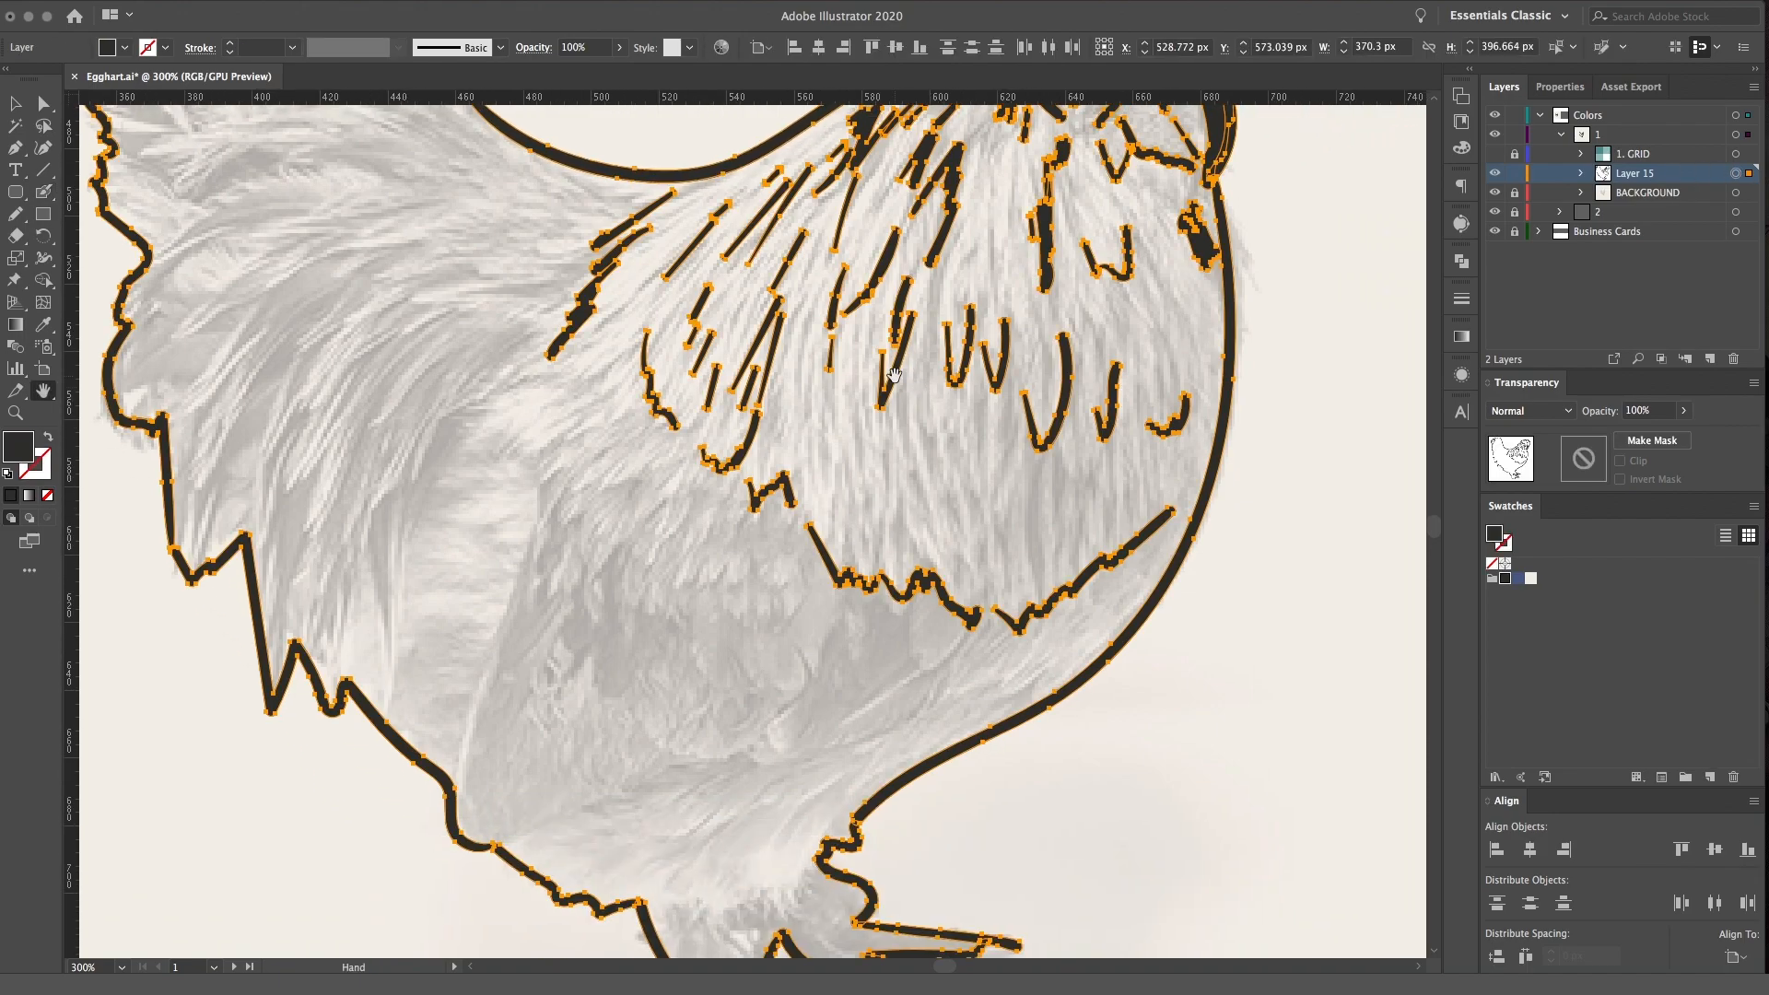
pyautogui.hotkey('ctrl', '=')
pyautogui.moveTo(846, 264)
pyautogui.mouseDown()
pyautogui.moveTo(787, 463)
pyautogui.moveTo(770, 449)
pyautogui.mouseUp()
pyautogui.hotkey('shift', 'b')
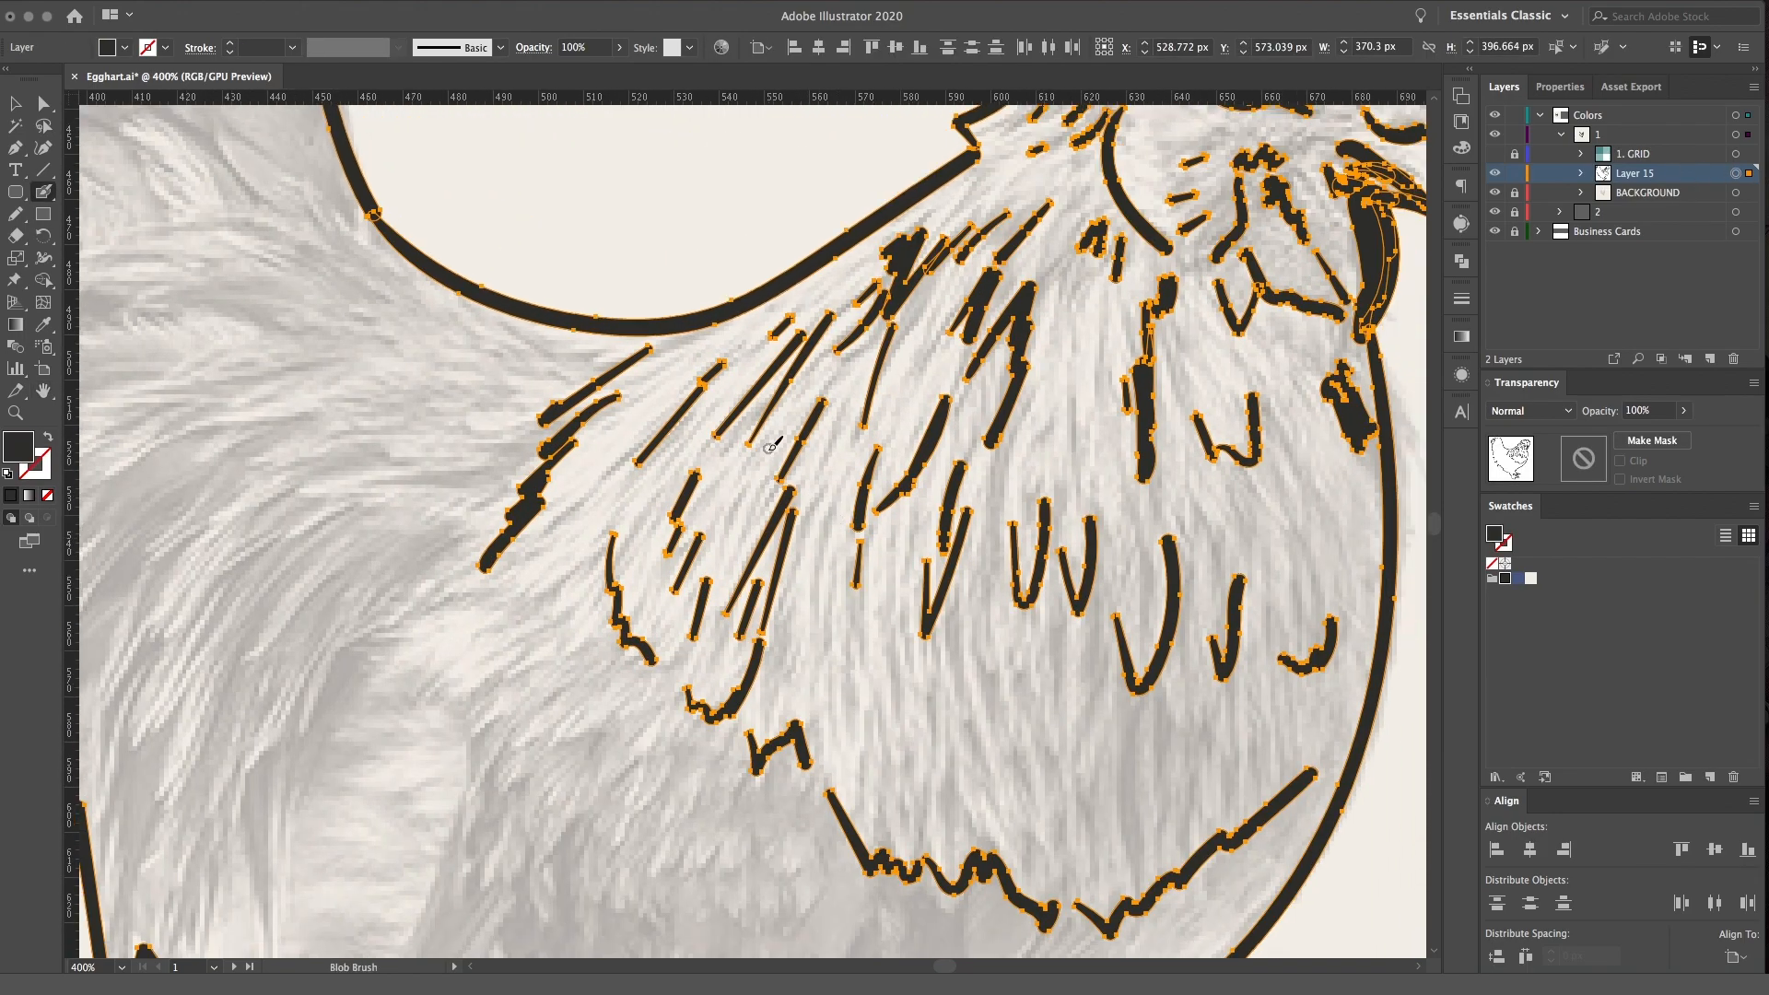
pyautogui.moveTo(746, 507); pyautogui.dragTo(753, 490)
pyautogui.moveTo(581, 507); pyautogui.dragTo(715, 338)
pyautogui.moveTo(1069, 424); pyautogui.dragTo(1071, 473)
pyautogui.moveTo(1070, 309)
pyautogui.mouseDown()
pyautogui.moveTo(1046, 241)
pyautogui.moveTo(1032, 363)
pyautogui.moveTo(935, 337)
pyautogui.mouseUp()
pyautogui.press('space')
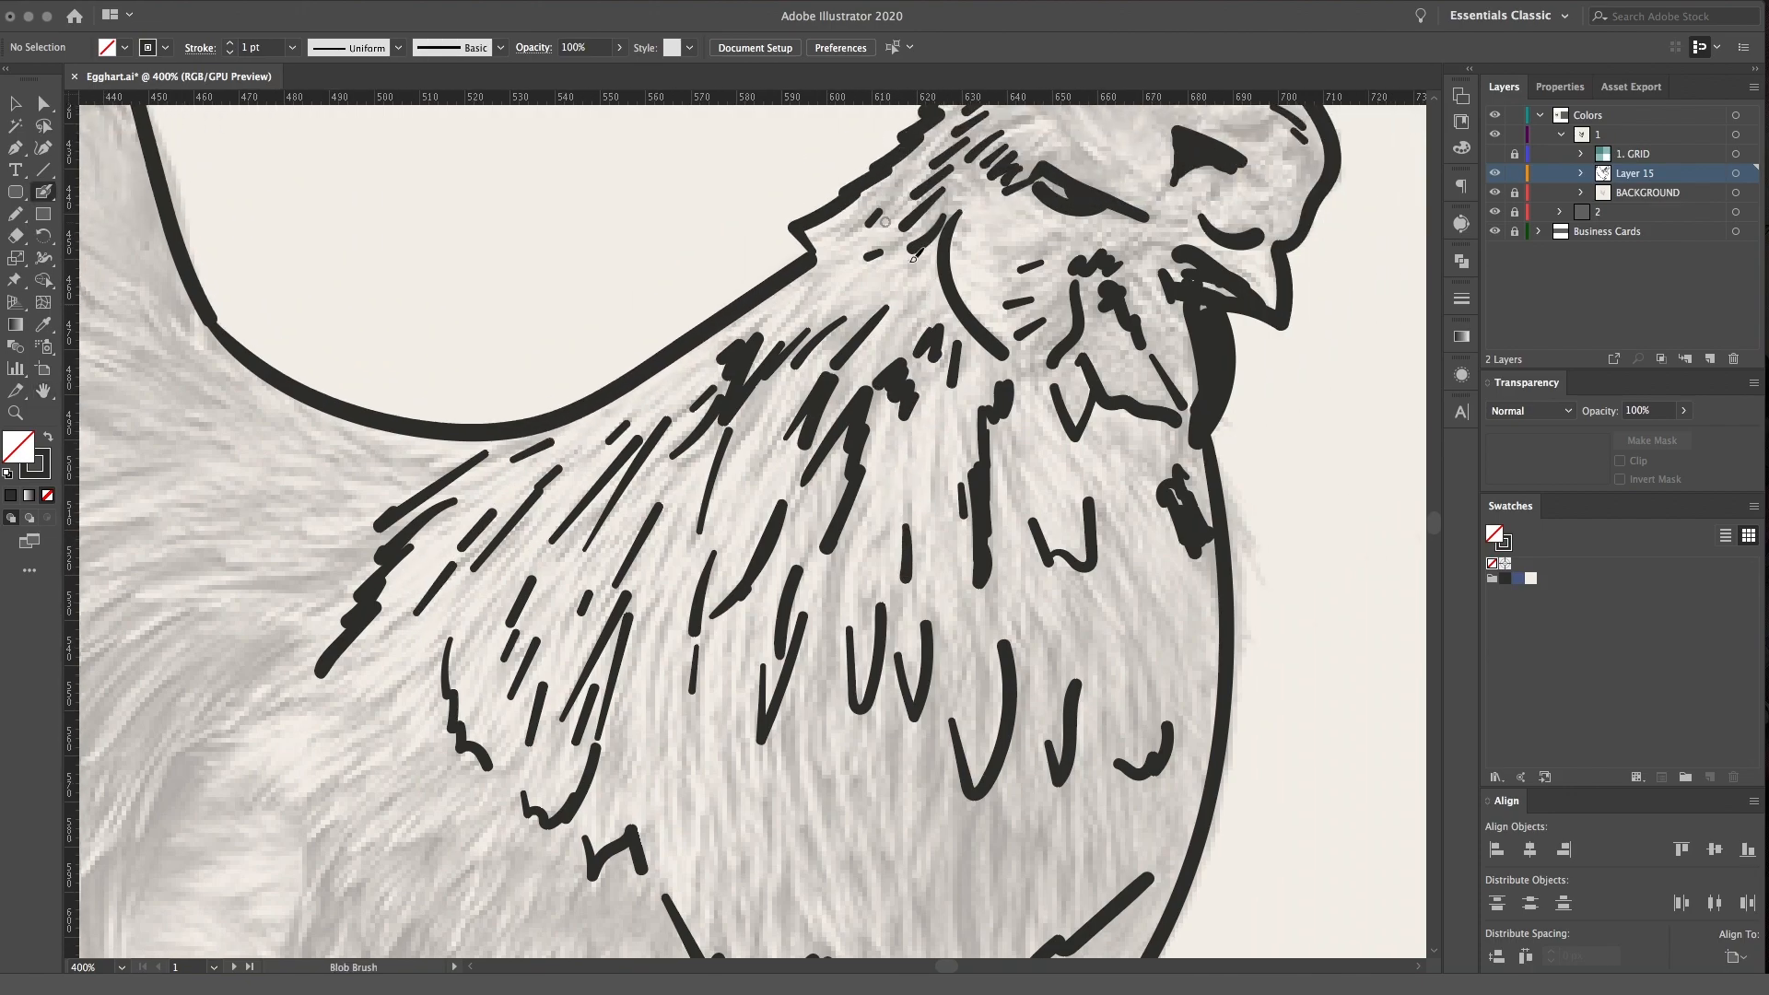
pyautogui.moveTo(1111, 448); pyautogui.dragTo(1146, 478)
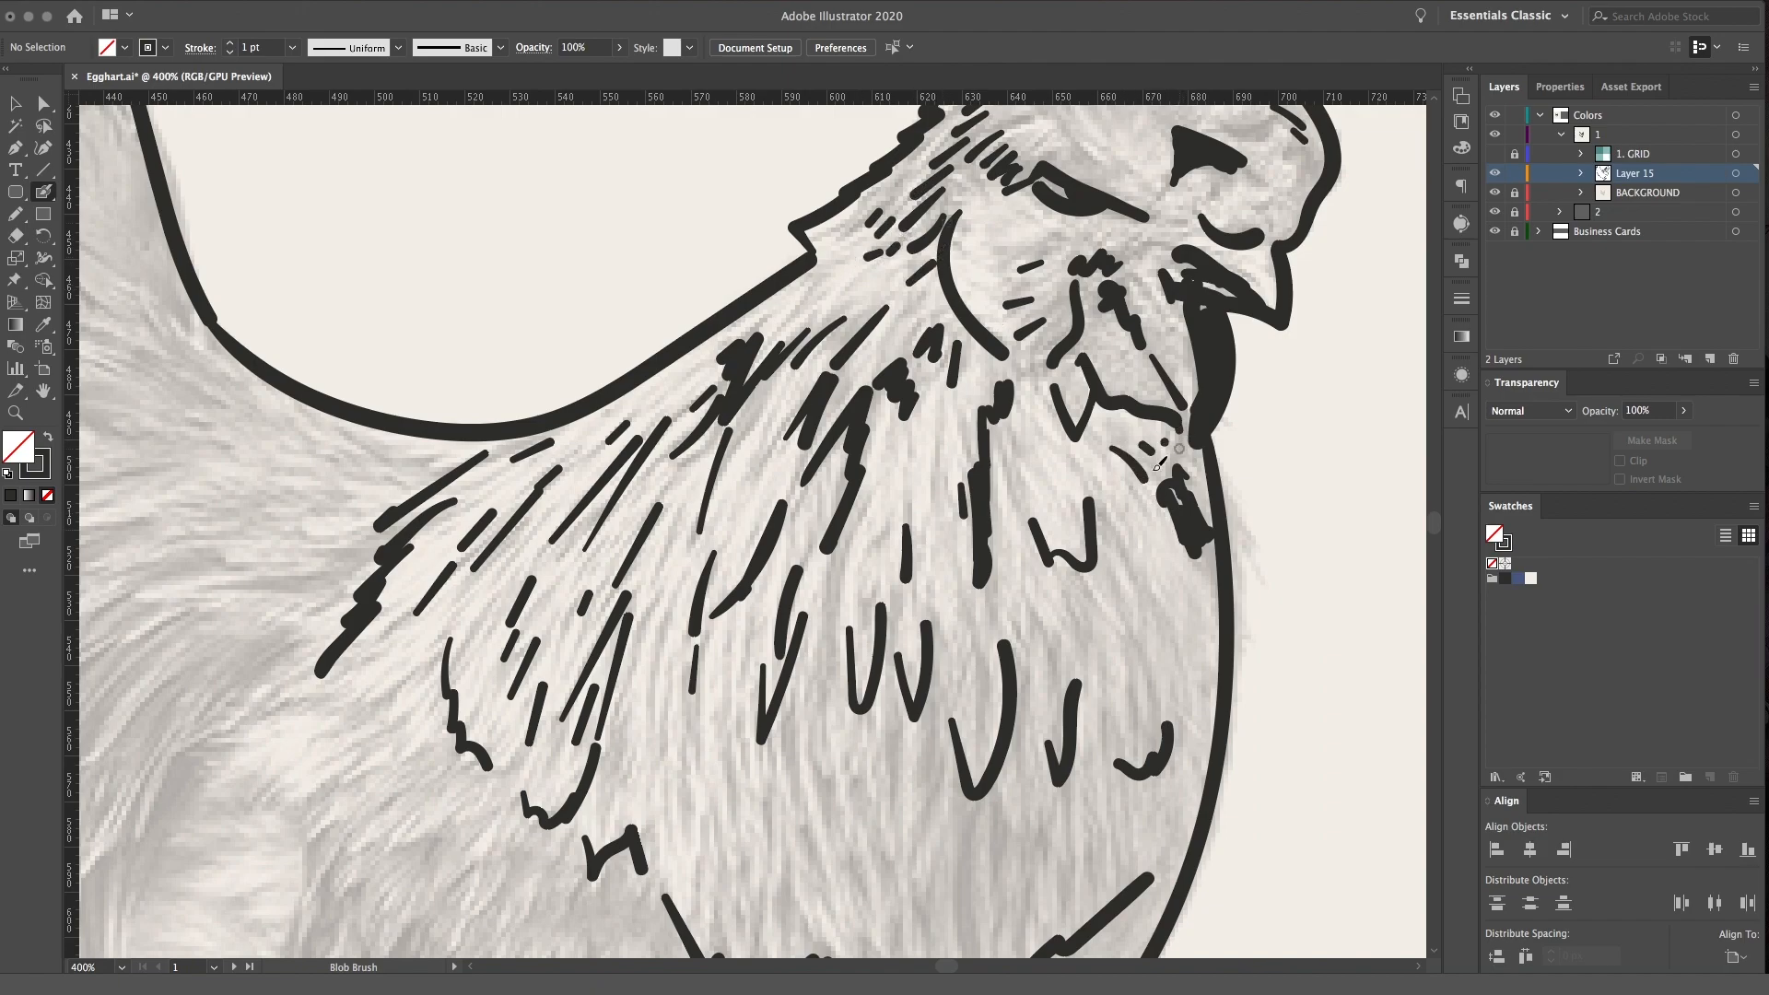
# Add vertical, V-shaped and jagged feather strokes across the lower breast above its jagged edge
pyautogui.scroll(-5, 1182, 444)
pyautogui.moveTo(947, 729); pyautogui.dragTo(942, 590)
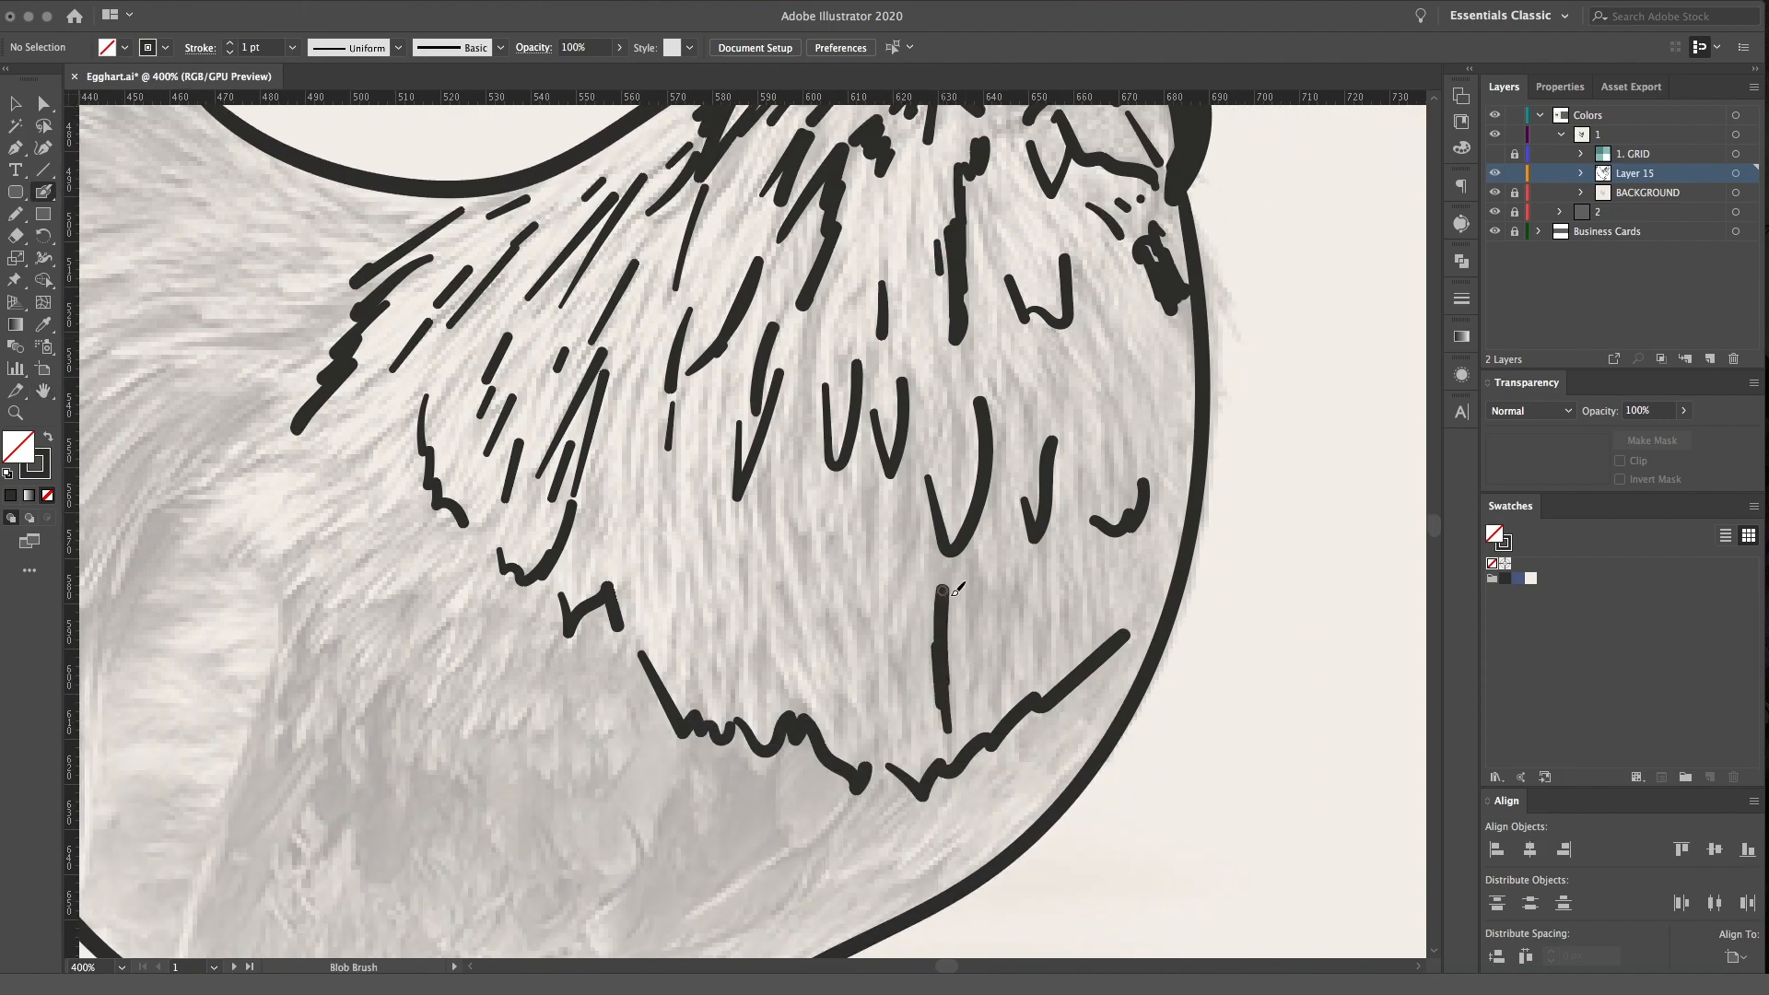
pyautogui.moveTo(863, 702); pyautogui.dragTo(792, 679)
pyautogui.press('super+equal')
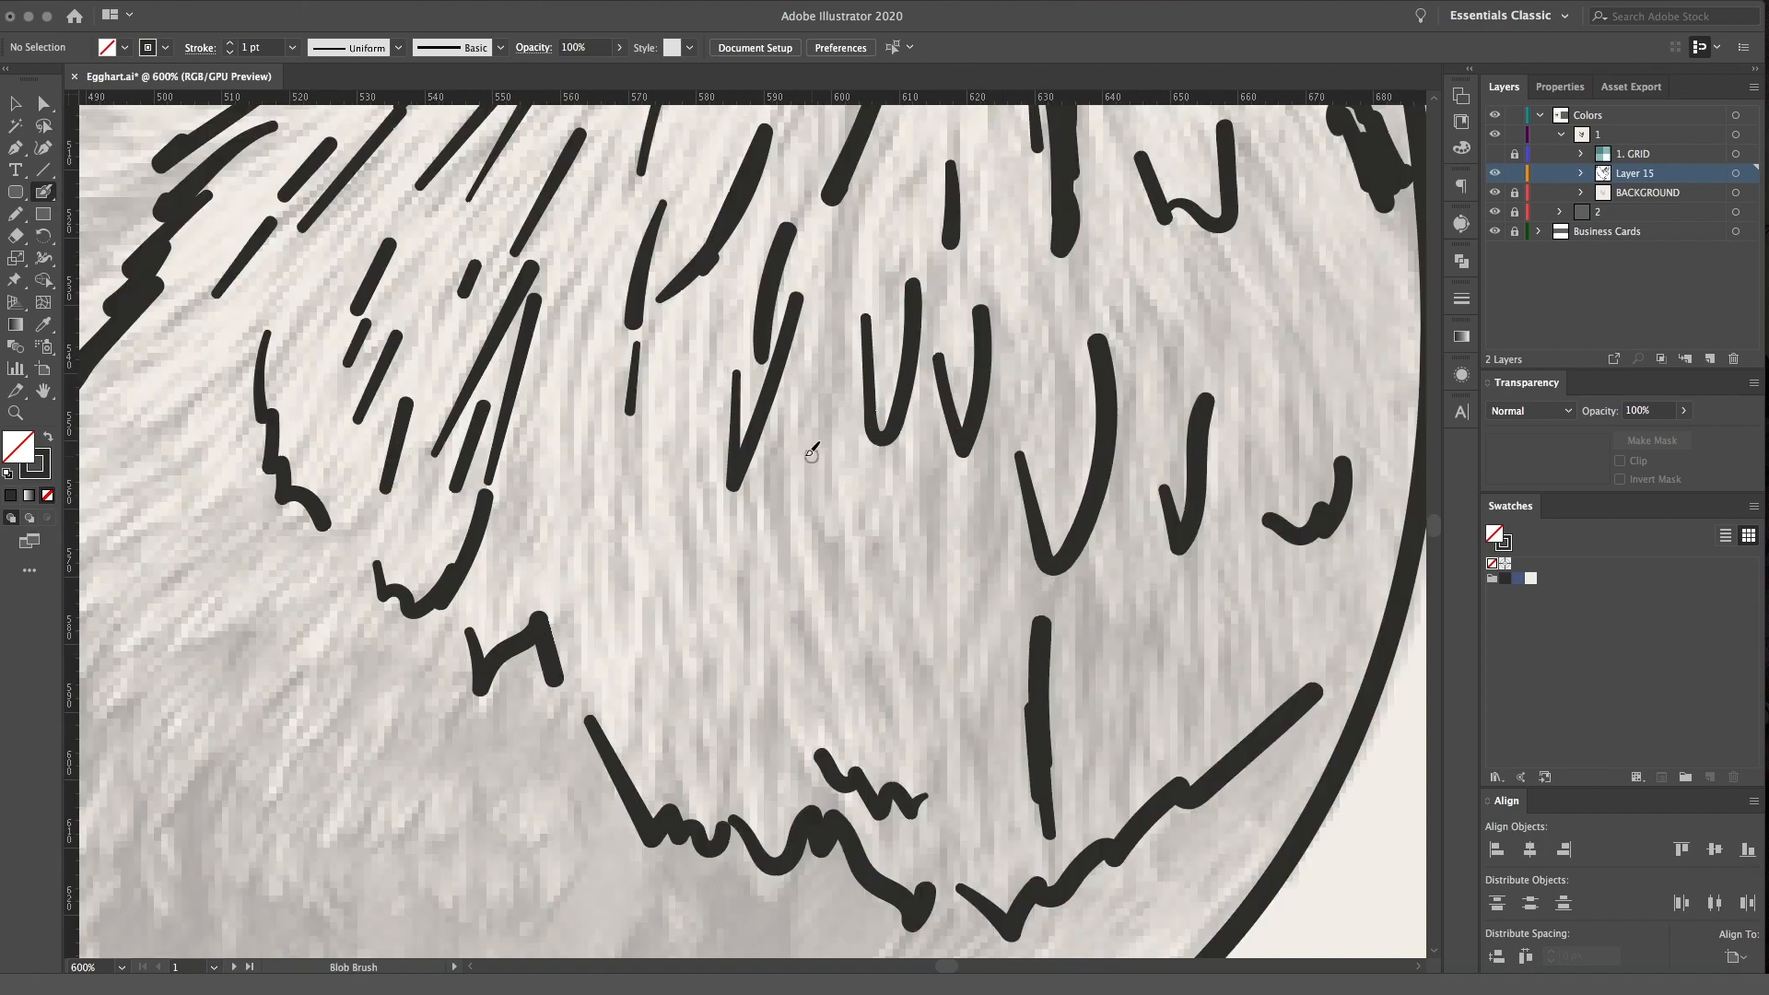
pyautogui.moveTo(578, 387); pyautogui.dragTo(578, 468)
pyautogui.moveTo(561, 332); pyautogui.dragTo(564, 378)
pyautogui.moveTo(775, 709); pyautogui.dragTo(803, 647)
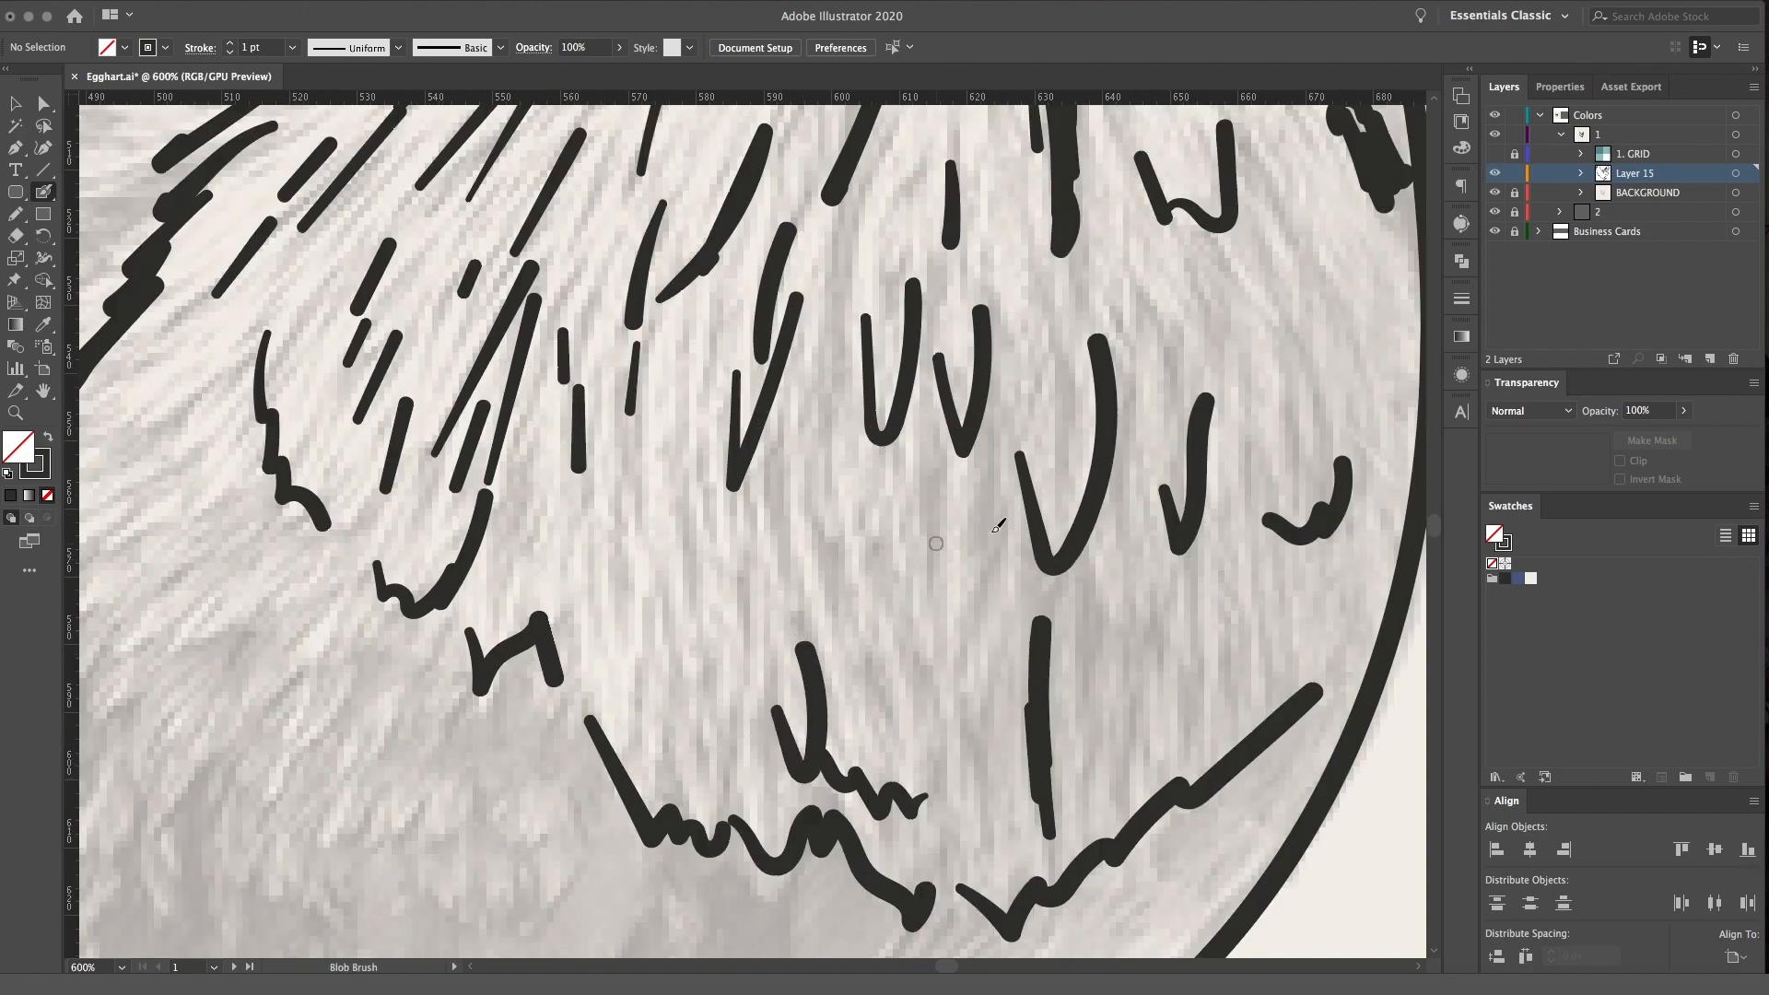
pyautogui.moveTo(926, 562); pyautogui.dragTo(962, 600)
pyautogui.moveTo(979, 518); pyautogui.dragTo(943, 630)
pyautogui.press('super+minus')
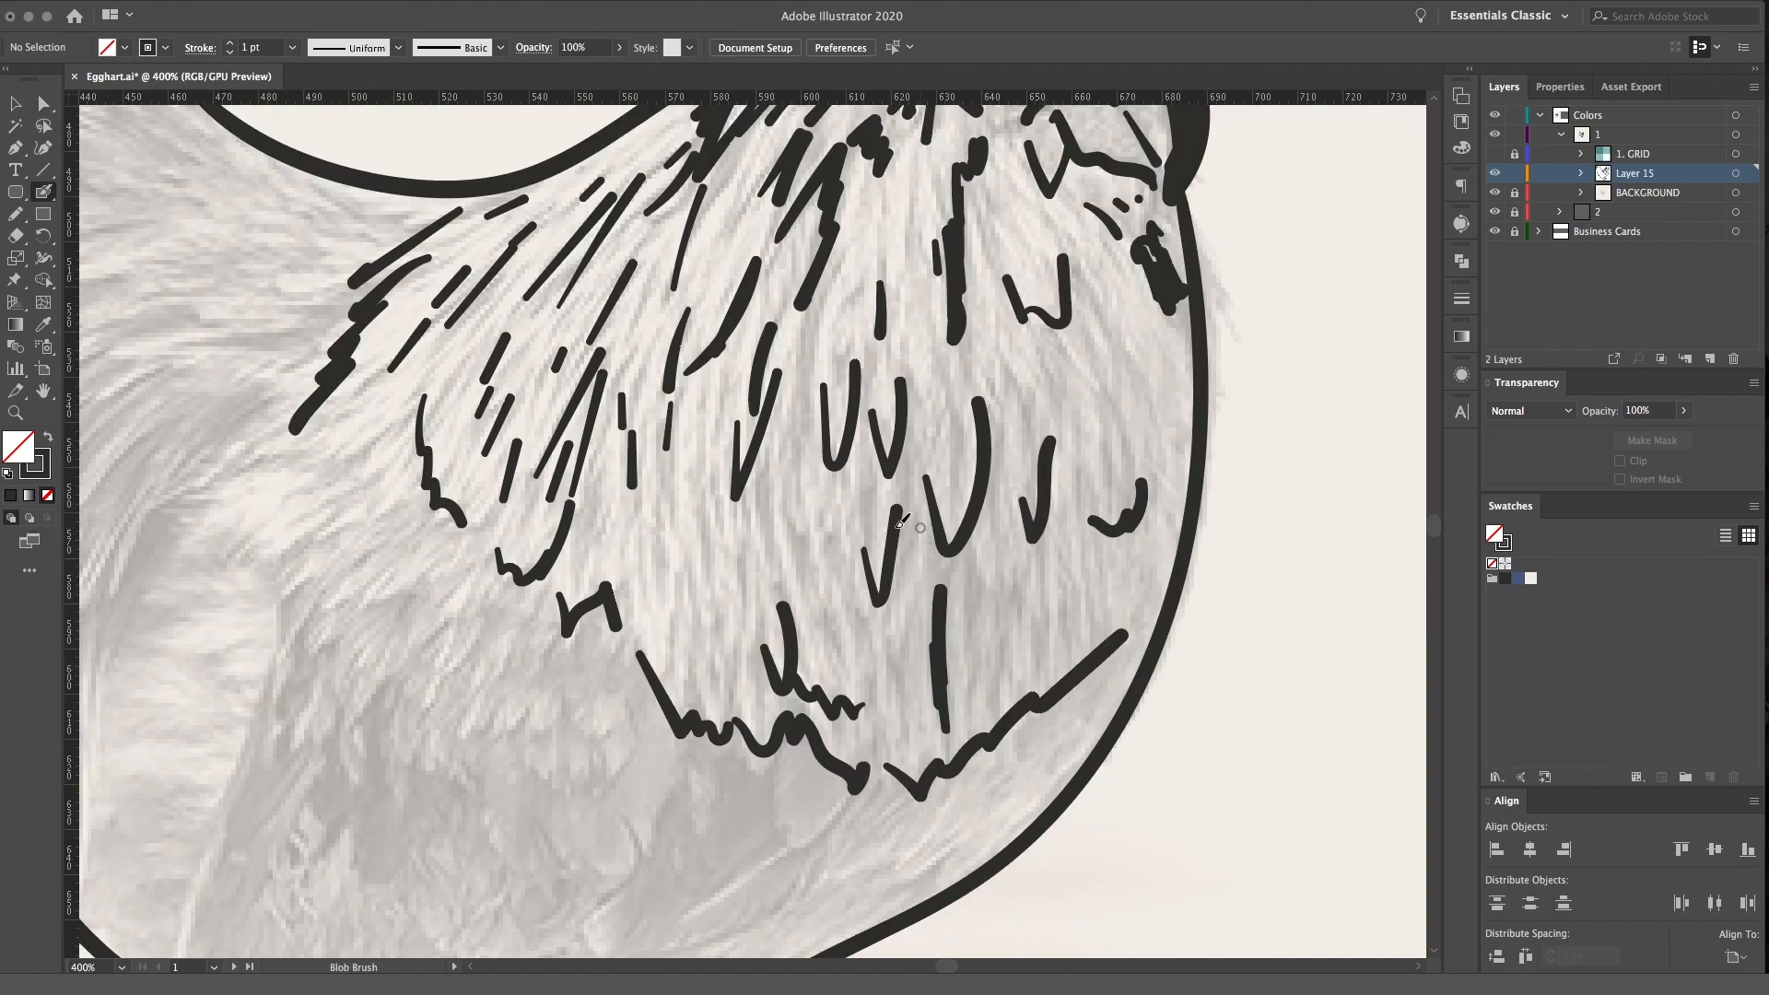
pyautogui.moveTo(1036, 665)
pyautogui.mouseDown()
pyautogui.moveTo(1078, 613)
pyautogui.moveTo(1124, 625)
pyautogui.mouseUp()
# Draw the jagged feather hem above the leg and the long straight rear and lower edges of the wing
pyautogui.scroll(-8, 972, 601)
pyautogui.hscroll(-2, 972, 600)
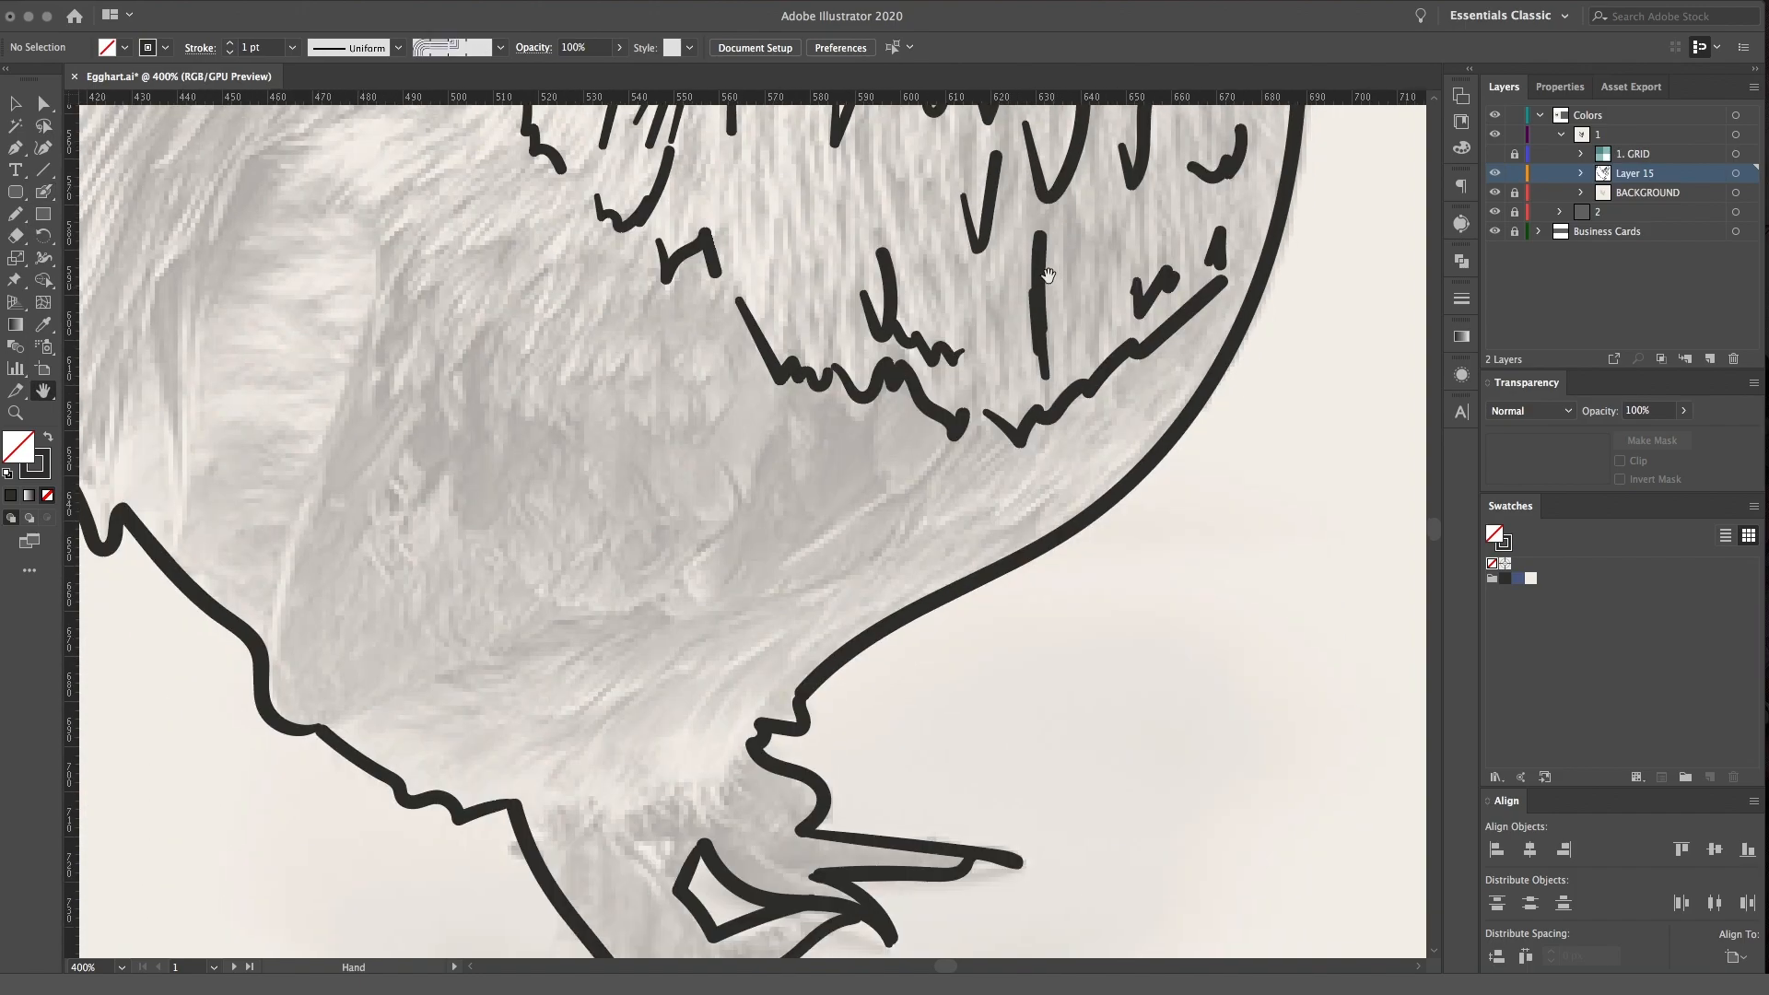
pyautogui.moveTo(805, 637)
pyautogui.mouseDown()
pyautogui.moveTo(714, 810)
pyautogui.moveTo(682, 794)
pyautogui.moveTo(520, 820)
pyautogui.mouseUp()
pyautogui.hscroll(-4, 667, 486)
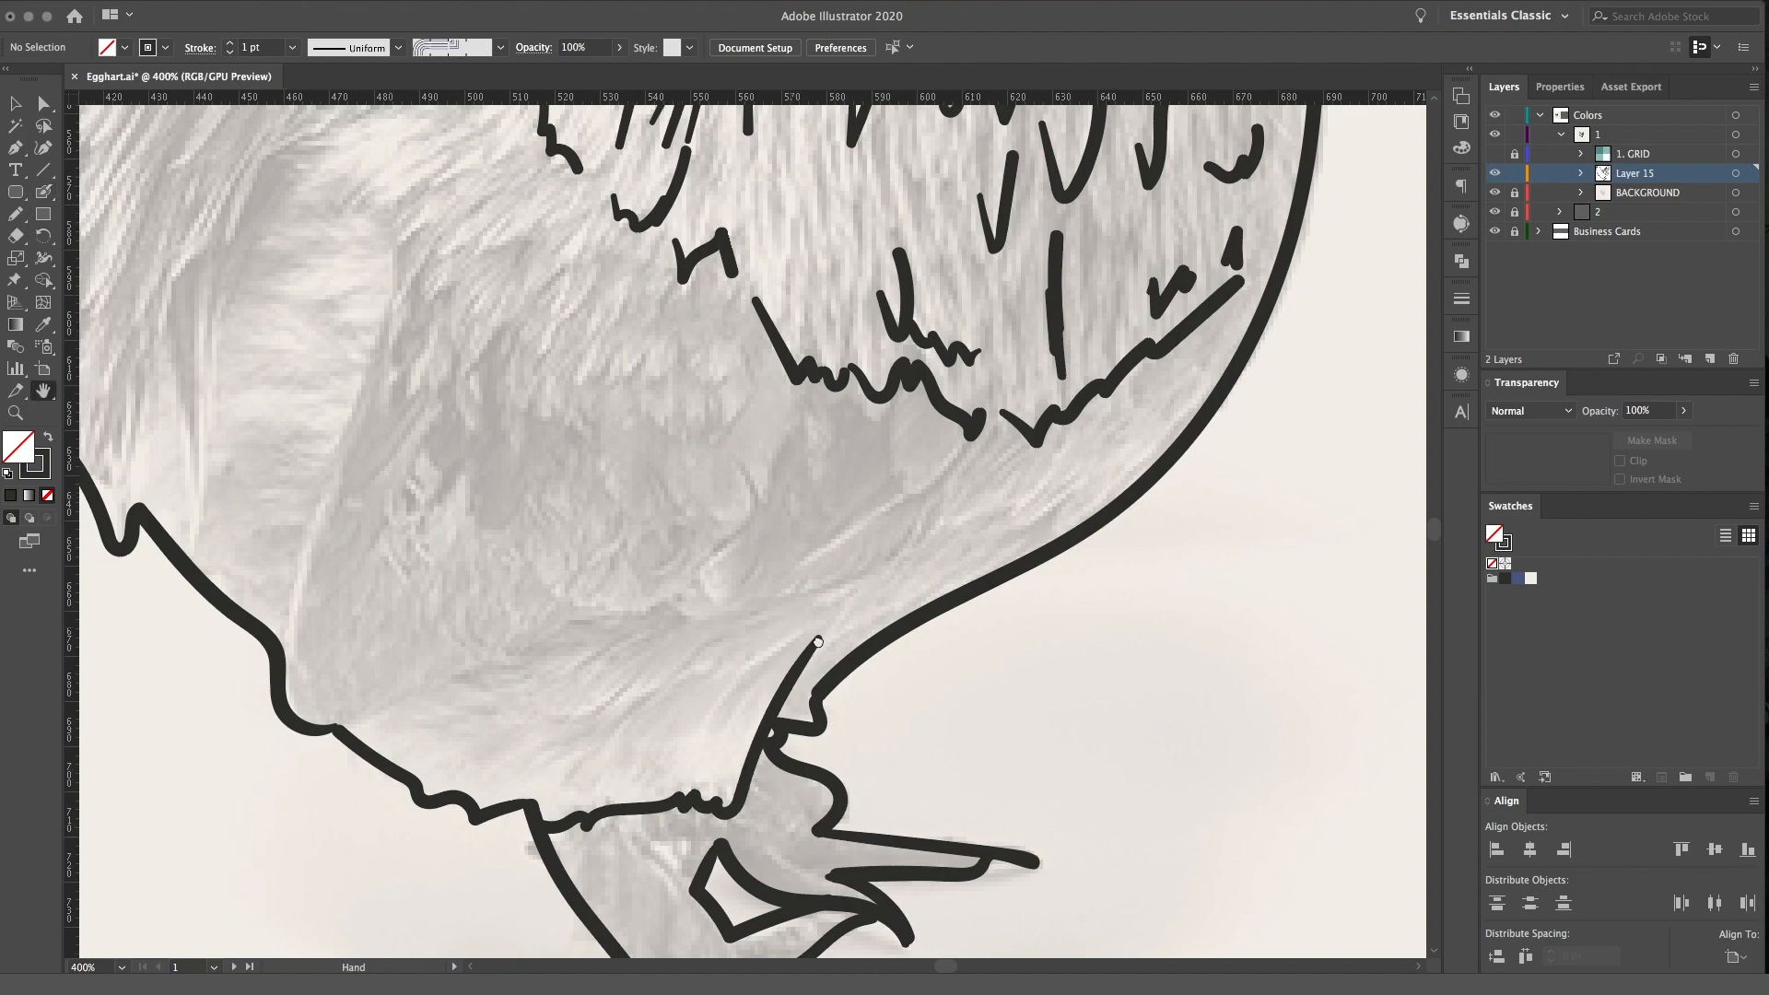
pyautogui.moveTo(580, 247)
pyautogui.mouseDown()
pyautogui.moveTo(450, 677)
pyautogui.moveTo(577, 696)
pyautogui.moveTo(799, 597)
pyautogui.mouseUp()
pyautogui.press('space')
pyautogui.moveTo(915, 427); pyautogui.dragTo(866, 619)
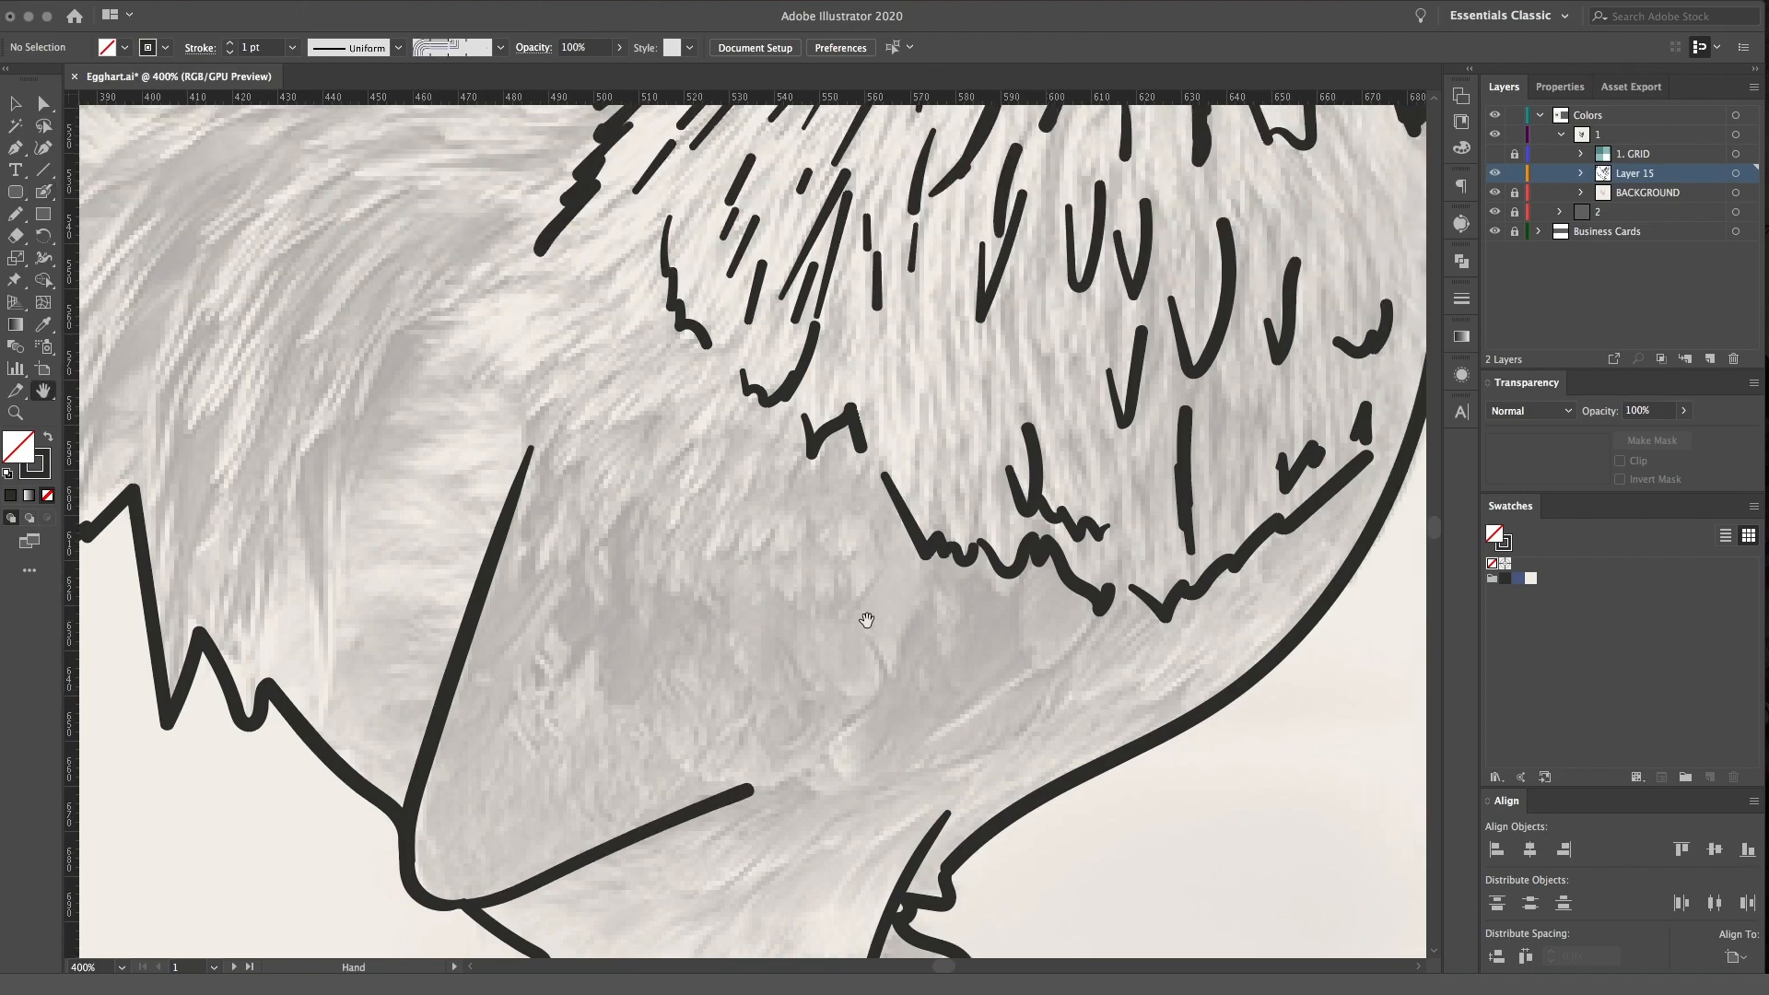
# Draw rows of wavy and zigzag feather edges across the upper wing below the neck plumage
pyautogui.moveTo(839, 546); pyautogui.dragTo(757, 564)
pyautogui.moveTo(726, 551)
pyautogui.mouseDown()
pyautogui.moveTo(688, 555)
pyautogui.moveTo(668, 513)
pyautogui.moveTo(571, 479)
pyautogui.moveTo(527, 435)
pyautogui.mouseUp()
pyautogui.moveTo(521, 403); pyautogui.dragTo(493, 324)
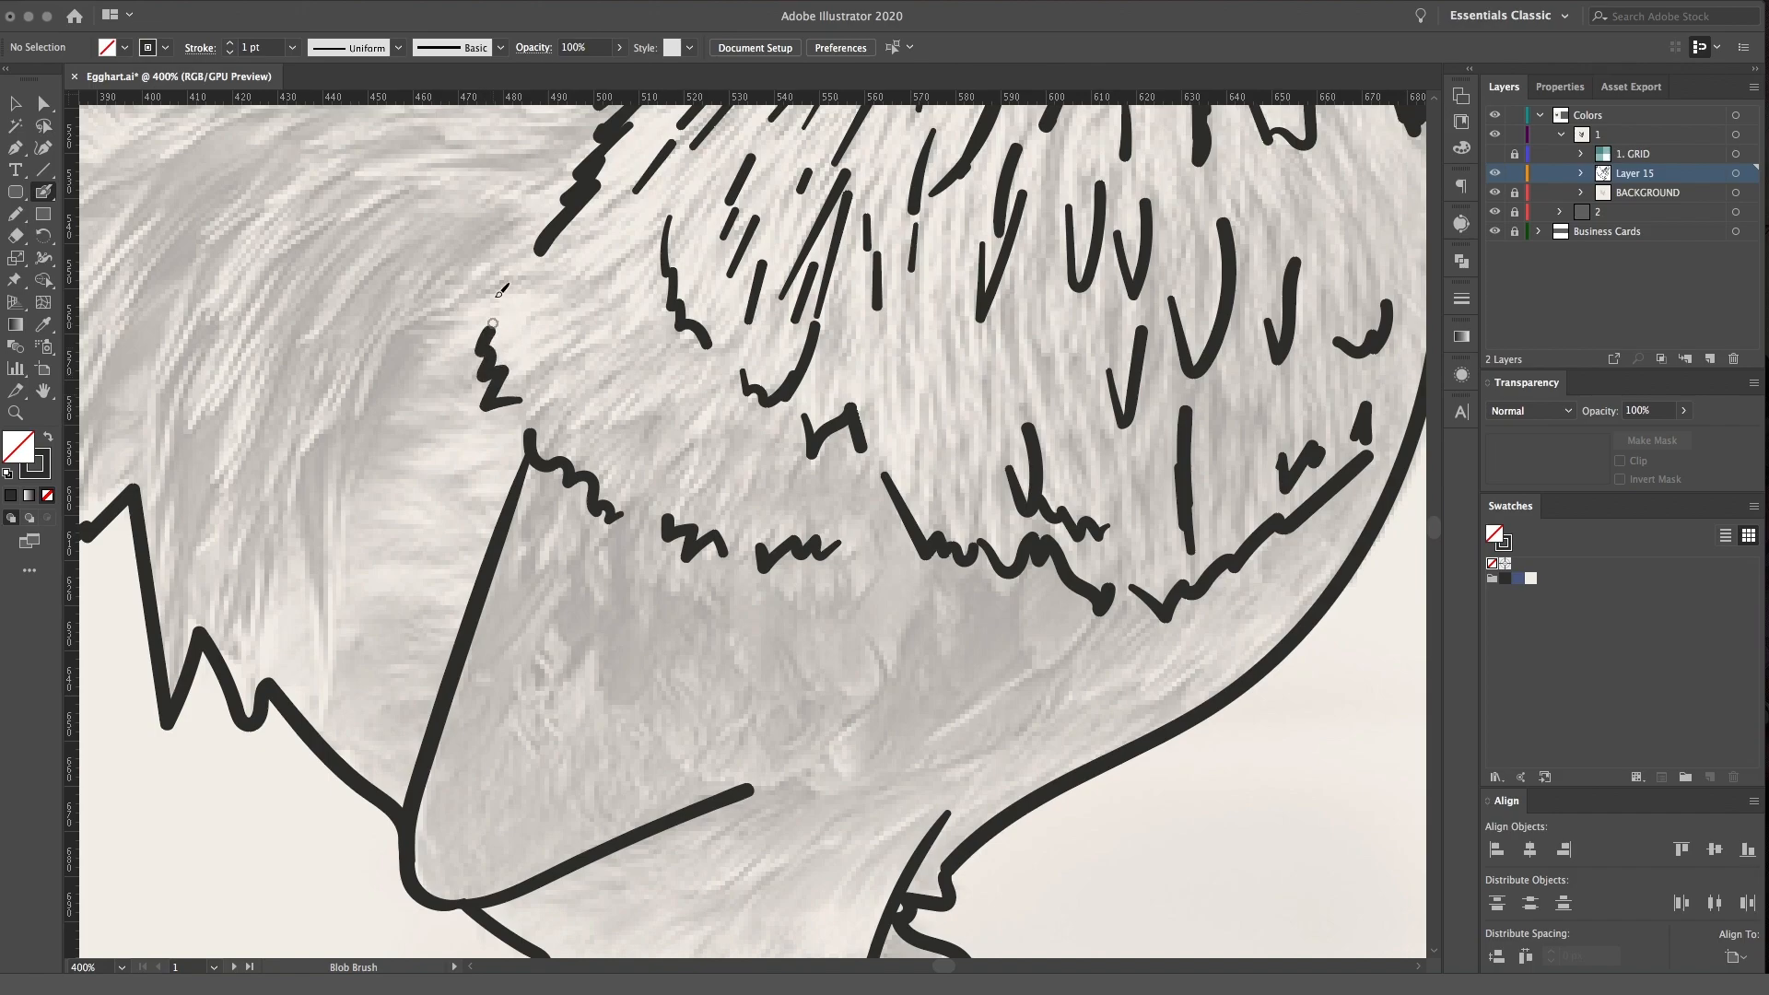
pyautogui.moveTo(592, 406)
pyautogui.mouseDown()
pyautogui.moveTo(634, 444)
pyautogui.moveTo(664, 429)
pyautogui.mouseUp()
pyautogui.moveTo(723, 455); pyautogui.dragTo(765, 450)
pyautogui.moveTo(626, 263); pyautogui.dragTo(594, 304)
pyautogui.moveTo(634, 324); pyautogui.dragTo(658, 358)
pyautogui.moveTo(545, 549)
pyautogui.mouseDown()
pyautogui.moveTo(598, 580)
pyautogui.moveTo(645, 573)
pyautogui.mouseUp()
# Draw the curved front lower edge of the wing and add short feather strokes on the thigh and belly
pyautogui.moveTo(773, 775)
pyautogui.mouseDown()
pyautogui.moveTo(885, 675)
pyautogui.moveTo(850, 441)
pyautogui.mouseUp()
pyautogui.moveTo(687, 581)
pyautogui.mouseDown()
pyautogui.moveTo(825, 565)
pyautogui.moveTo(912, 510)
pyautogui.moveTo(932, 471)
pyautogui.moveTo(915, 463)
pyautogui.moveTo(939, 464)
pyautogui.moveTo(973, 399)
pyautogui.mouseUp()
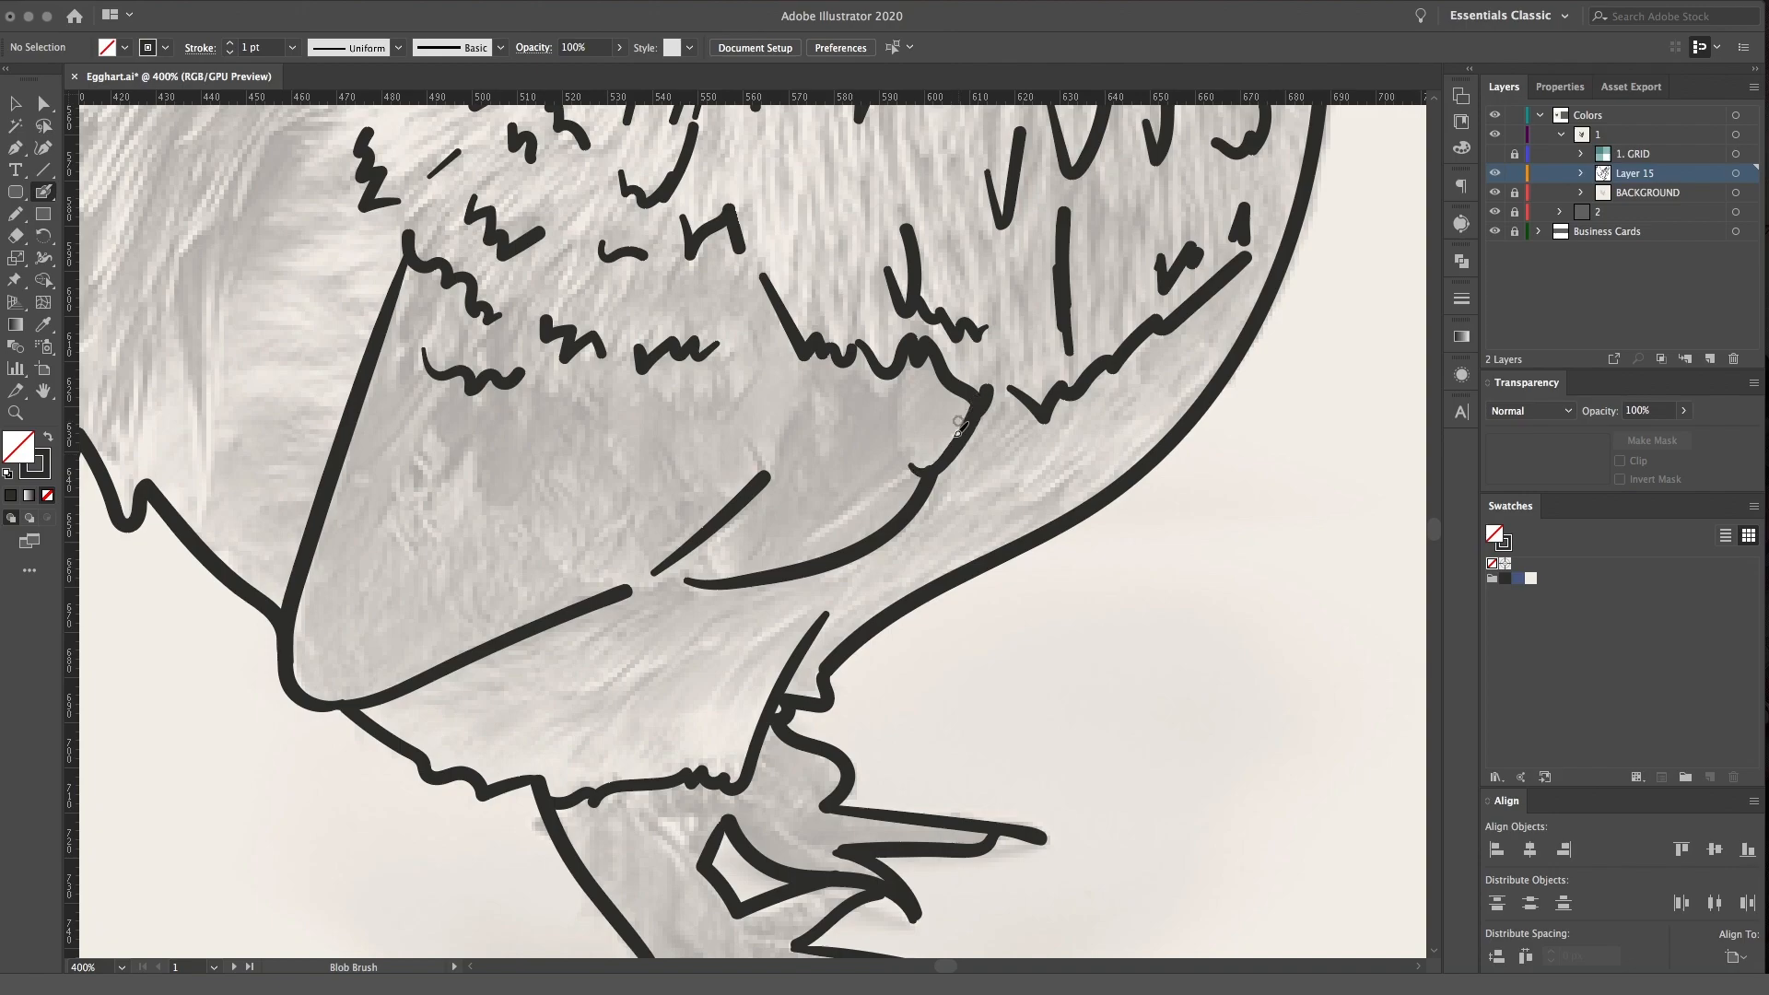
pyautogui.moveTo(594, 685)
pyautogui.mouseDown()
pyautogui.moveTo(696, 624)
pyautogui.moveTo(786, 618)
pyautogui.mouseUp()
pyautogui.moveTo(741, 682); pyautogui.dragTo(765, 655)
pyautogui.moveTo(574, 682); pyautogui.dragTo(635, 613)
pyautogui.moveTo(857, 734)
pyautogui.mouseDown()
pyautogui.moveTo(778, 411)
pyautogui.moveTo(861, 715)
pyautogui.mouseUp()
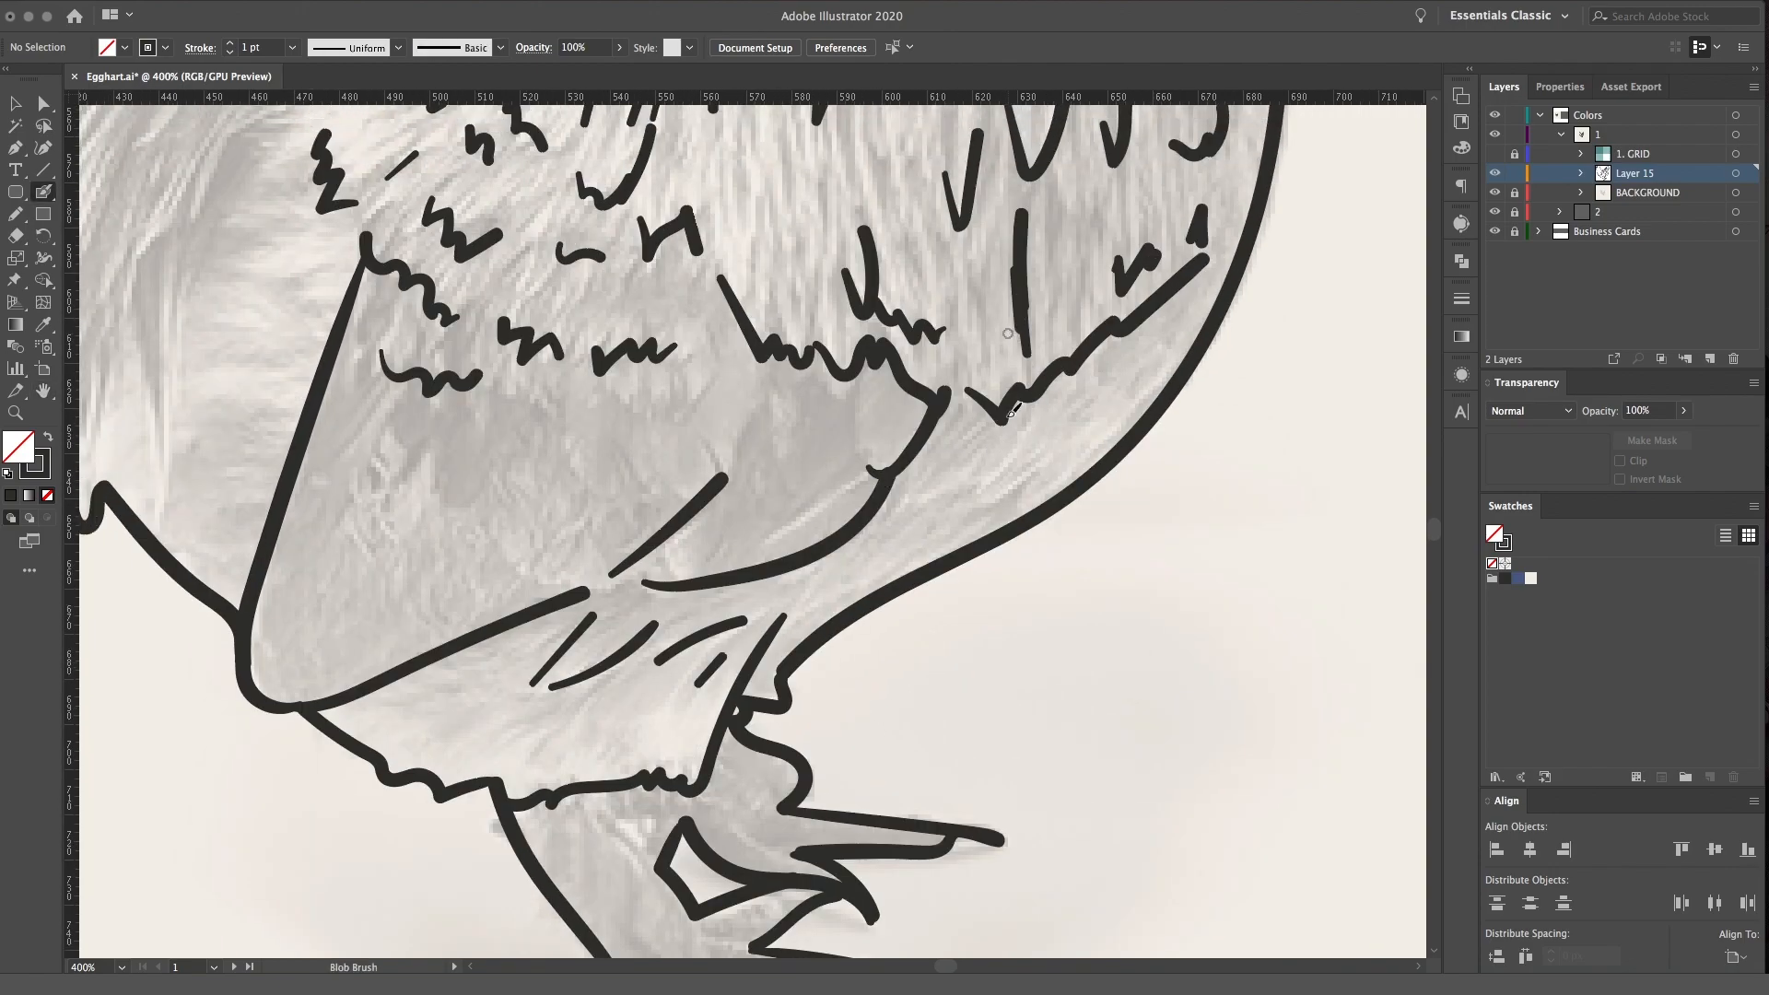
pyautogui.moveTo(984, 502); pyautogui.dragTo(1051, 469)
pyautogui.moveTo(936, 502); pyautogui.dragTo(978, 482)
pyautogui.moveTo(867, 489)
pyautogui.mouseDown()
pyautogui.moveTo(1078, 622)
pyautogui.moveTo(1024, 639)
pyautogui.mouseUp()
# Draw the long feather edge behind the wing, rising from the pointed rear feathers towards the back
pyautogui.moveTo(346, 357)
pyautogui.mouseDown()
pyautogui.moveTo(462, 481)
pyautogui.moveTo(537, 486)
pyautogui.mouseUp()
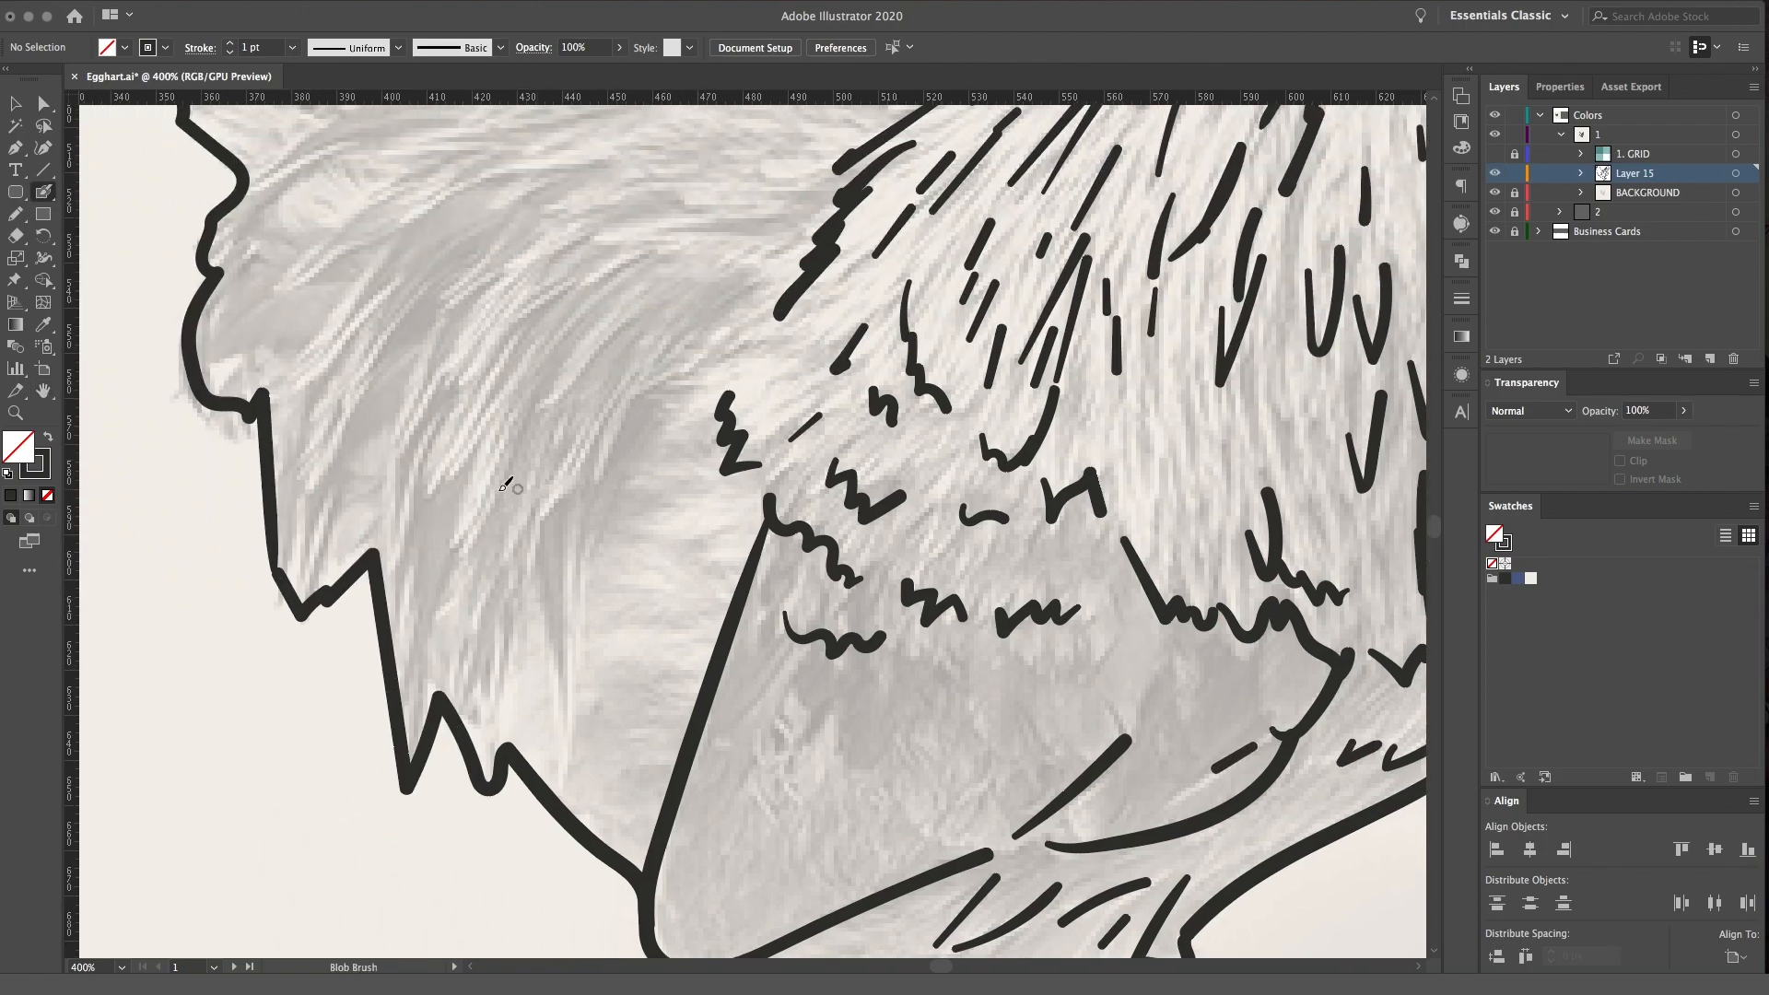
pyautogui.moveTo(513, 734)
pyautogui.mouseDown()
pyautogui.moveTo(533, 582)
pyautogui.moveTo(553, 718)
pyautogui.moveTo(608, 481)
pyautogui.mouseUp()
pyautogui.moveTo(599, 329); pyautogui.dragTo(673, 647)
pyautogui.moveTo(693, 801); pyautogui.dragTo(787, 680)
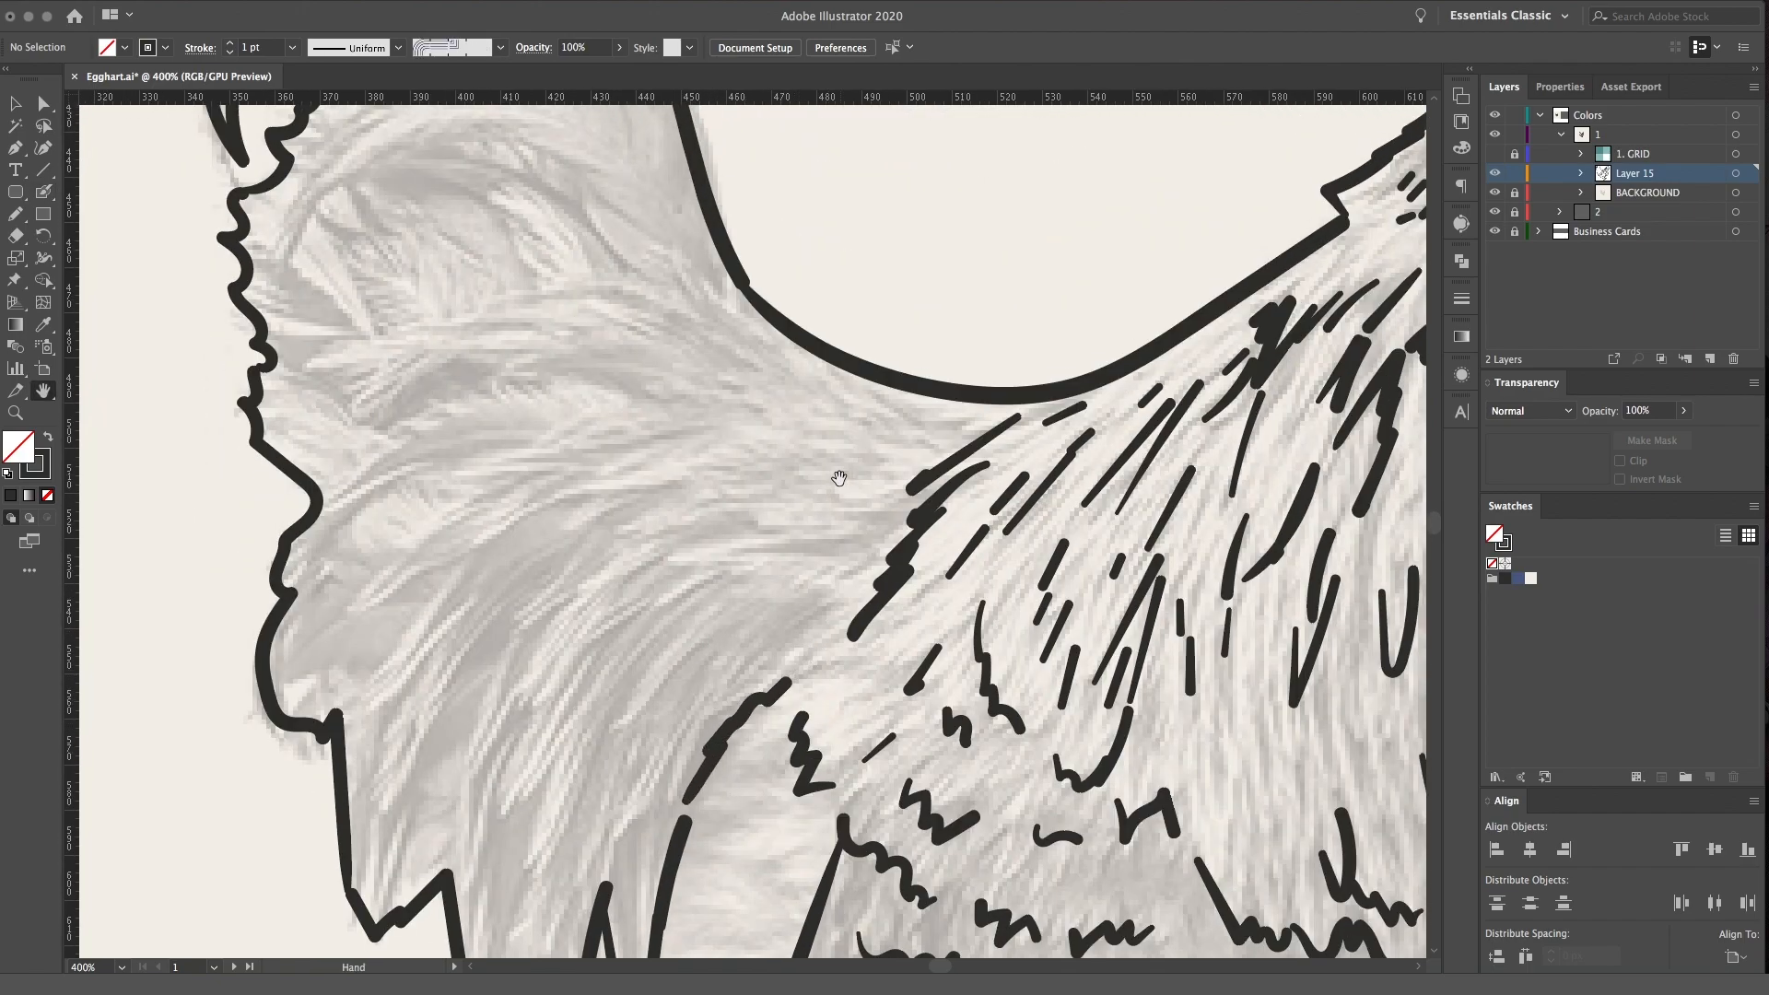
# Draw long arched feather lines across the tail and a thick dark accent along its front edge
pyautogui.moveTo(708, 268); pyautogui.dragTo(848, 514)
pyautogui.moveTo(429, 498)
pyautogui.mouseDown()
pyautogui.moveTo(490, 419)
pyautogui.moveTo(563, 398)
pyautogui.moveTo(636, 388)
pyautogui.moveTo(729, 426)
pyautogui.mouseUp()
pyautogui.moveTo(725, 432); pyautogui.dragTo(781, 495)
pyautogui.moveTo(428, 500)
pyautogui.mouseDown()
pyautogui.moveTo(534, 357)
pyautogui.moveTo(774, 425)
pyautogui.moveTo(790, 477)
pyautogui.mouseUp()
pyautogui.moveTo(504, 222)
pyautogui.mouseDown()
pyautogui.moveTo(607, 265)
pyautogui.moveTo(689, 338)
pyautogui.mouseUp()
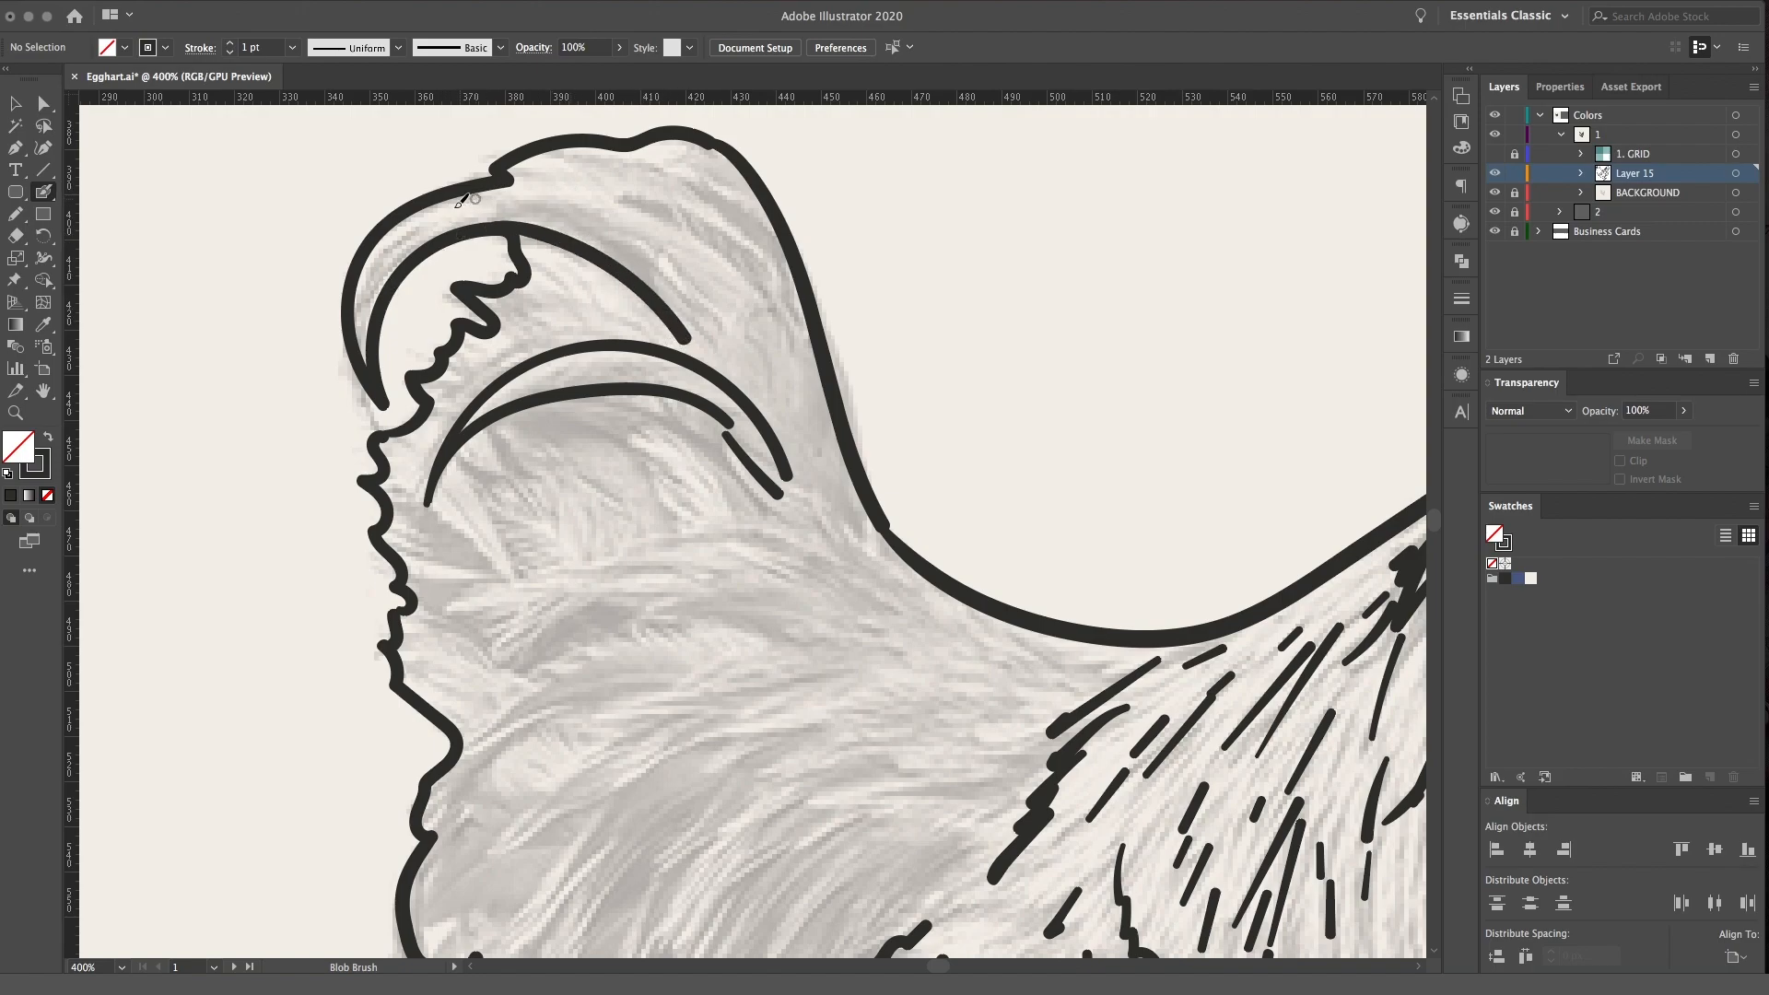
pyautogui.moveTo(488, 182)
pyautogui.mouseDown()
pyautogui.moveTo(578, 183)
pyautogui.moveTo(643, 206)
pyautogui.moveTo(757, 290)
pyautogui.moveTo(772, 327)
pyautogui.mouseUp()
pyautogui.moveTo(717, 204); pyautogui.dragTo(798, 293)
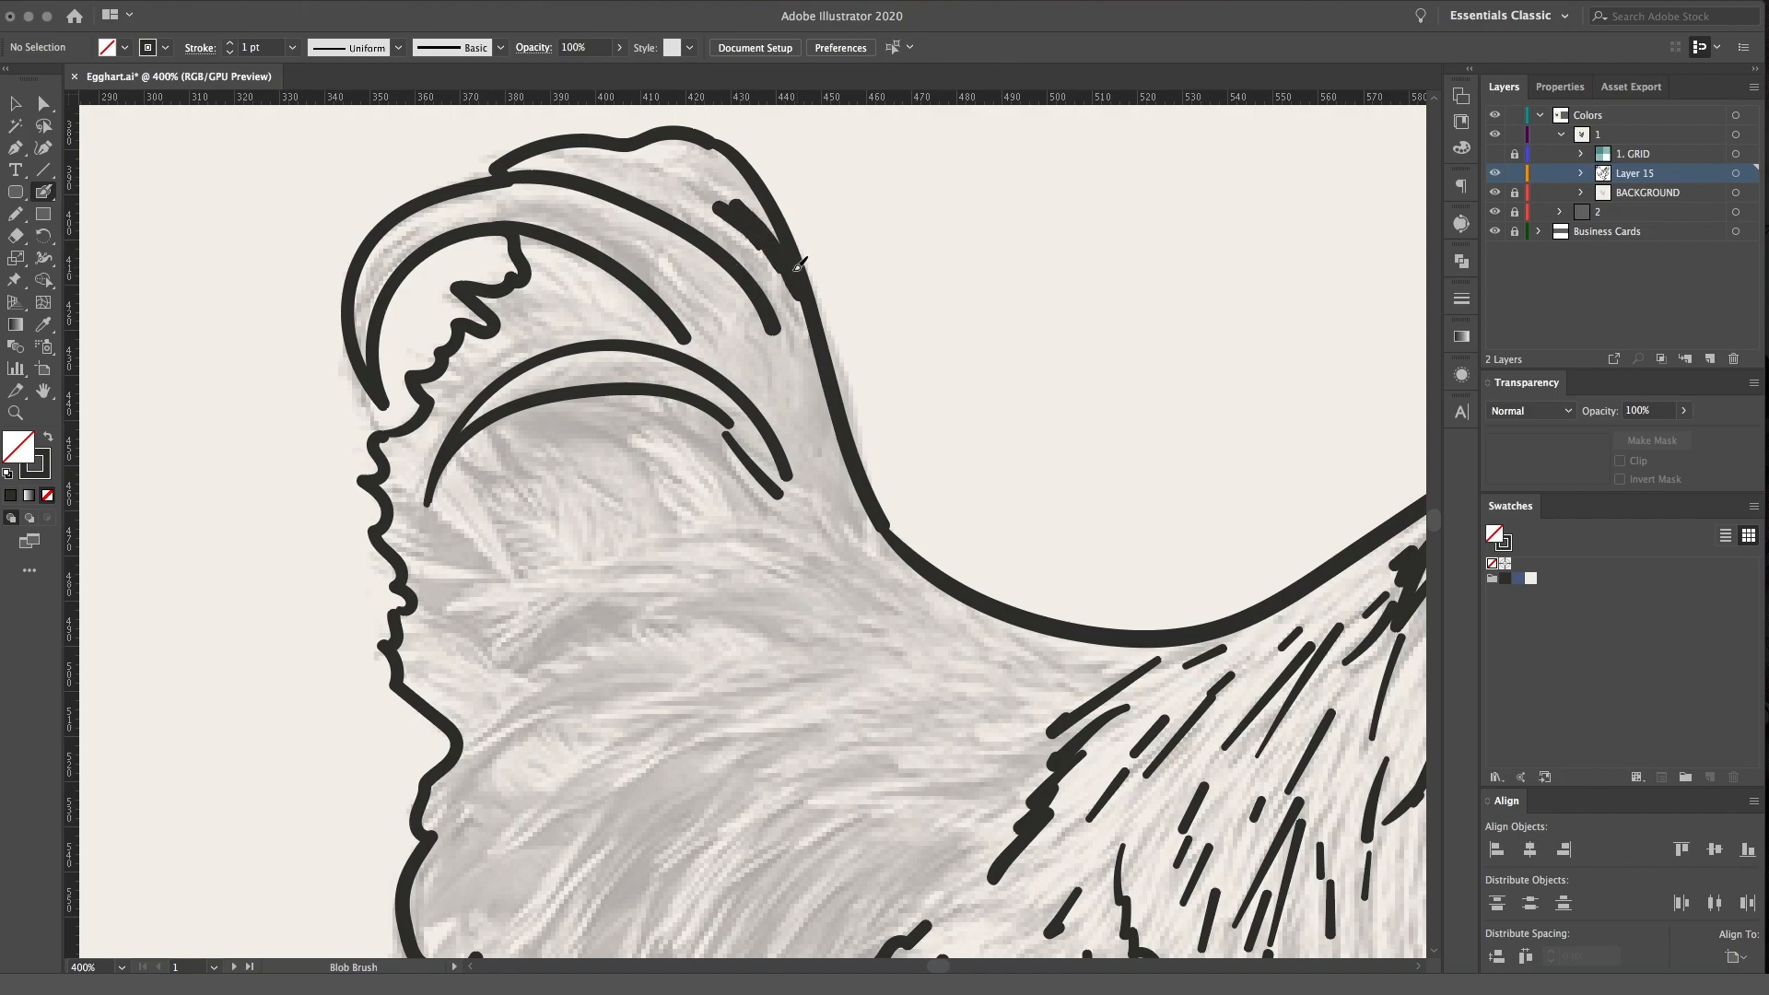
# Add short dashes and dots between the upper arched feathers of the tail
pyautogui.moveTo(531, 347); pyautogui.dragTo(485, 350)
pyautogui.moveTo(614, 293); pyautogui.dragTo(649, 335)
pyautogui.moveTo(371, 318)
pyautogui.mouseDown()
pyautogui.moveTo(385, 246)
pyautogui.moveTo(385, 264)
pyautogui.mouseUp()
pyautogui.moveTo(655, 270); pyautogui.dragTo(687, 312)
pyautogui.moveTo(678, 271); pyautogui.dragTo(702, 269)
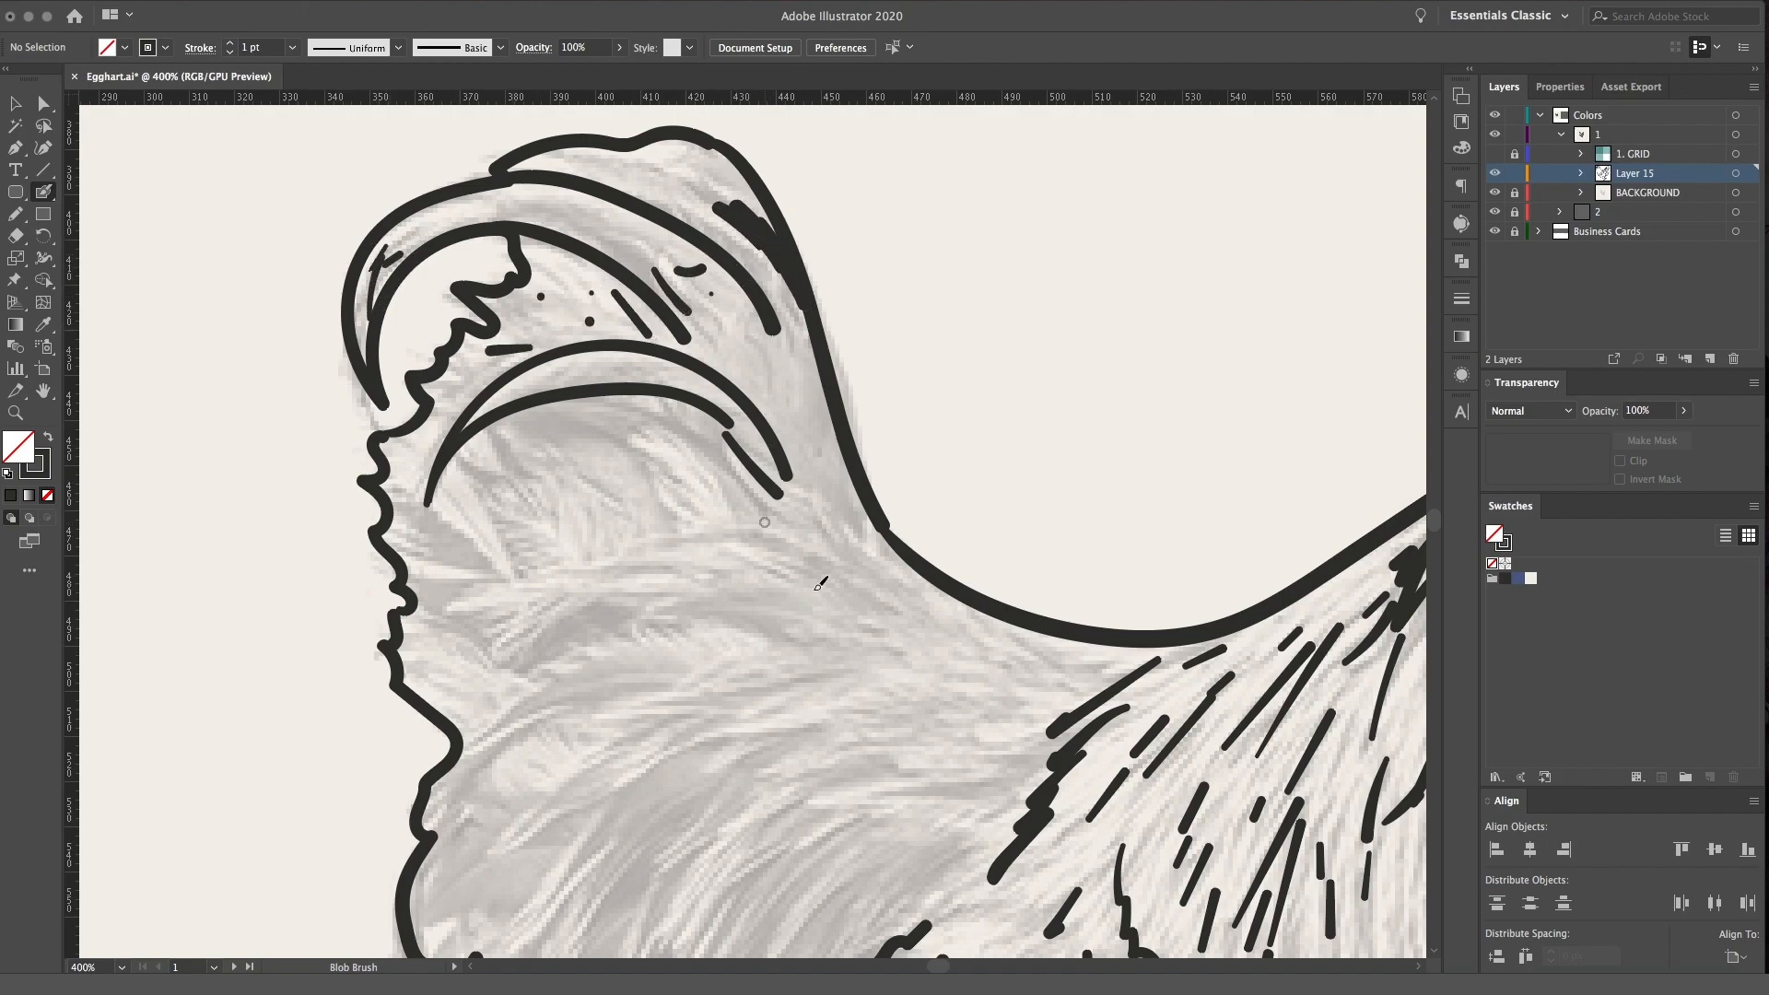
# Draw two arched feathers below the tail arcs, with a V-shaped mark and curved inner strokes above them
pyautogui.moveTo(849, 573)
pyautogui.mouseDown()
pyautogui.moveTo(683, 533)
pyautogui.moveTo(466, 612)
pyautogui.moveTo(681, 597)
pyautogui.moveTo(751, 617)
pyautogui.mouseUp()
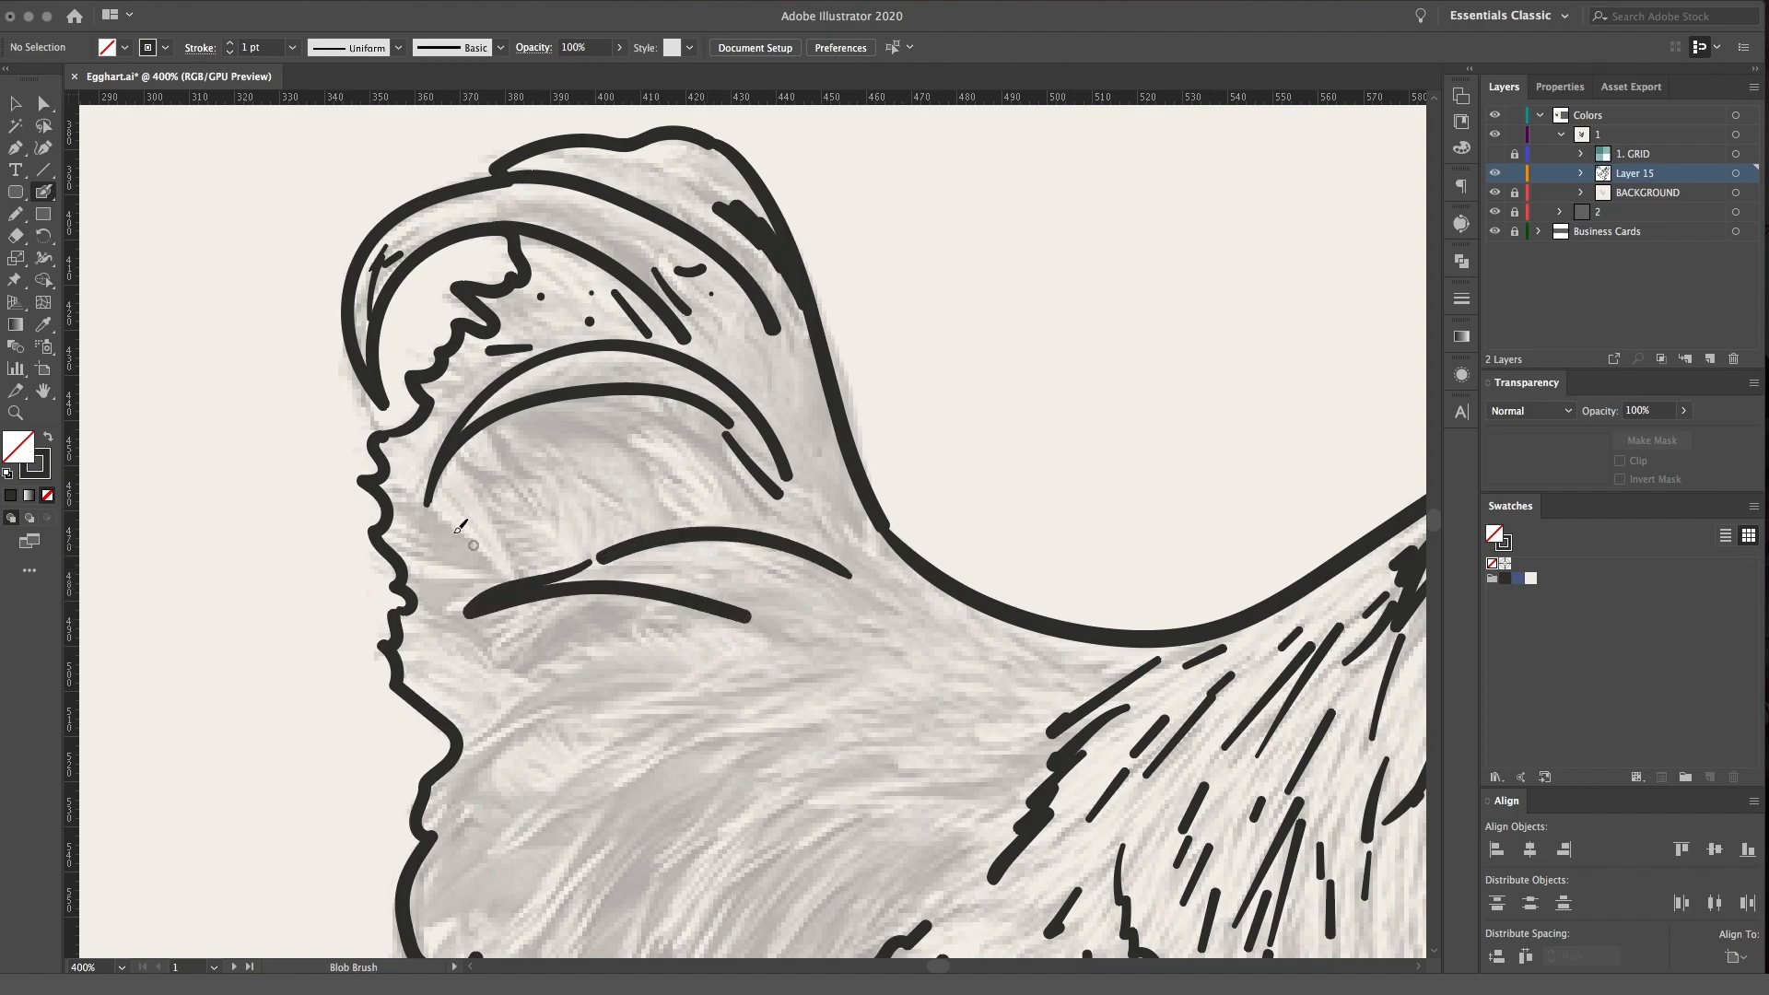
pyautogui.moveTo(459, 533); pyautogui.dragTo(500, 577)
pyautogui.moveTo(463, 504); pyautogui.dragTo(512, 580)
pyautogui.moveTo(682, 523)
pyautogui.mouseDown()
pyautogui.moveTo(610, 418)
pyautogui.moveTo(661, 422)
pyautogui.mouseUp()
pyautogui.moveTo(790, 526); pyautogui.dragTo(737, 473)
# Draw dark patches below the tail and long curved, pointed feather strokes down the rear flank
pyautogui.moveTo(647, 538); pyautogui.dragTo(594, 251)
pyautogui.moveTo(615, 375)
pyautogui.mouseDown()
pyautogui.moveTo(426, 473)
pyautogui.moveTo(646, 443)
pyautogui.moveTo(458, 554)
pyautogui.moveTo(697, 443)
pyautogui.moveTo(719, 548)
pyautogui.moveTo(783, 504)
pyautogui.moveTo(848, 552)
pyautogui.moveTo(923, 568)
pyautogui.mouseUp()
pyautogui.moveTo(693, 424); pyautogui.dragTo(784, 399)
pyautogui.moveTo(460, 378)
pyautogui.mouseDown()
pyautogui.moveTo(594, 346)
pyautogui.moveTo(407, 357)
pyautogui.mouseUp()
pyautogui.moveTo(532, 534)
pyautogui.mouseDown()
pyautogui.moveTo(455, 666)
pyautogui.moveTo(455, 754)
pyautogui.mouseUp()
pyautogui.moveTo(603, 536)
pyautogui.mouseDown()
pyautogui.moveTo(444, 852)
pyautogui.moveTo(523, 742)
pyautogui.mouseUp()
pyautogui.moveTo(642, 532)
pyautogui.mouseDown()
pyautogui.moveTo(611, 583)
pyautogui.moveTo(593, 367)
pyautogui.moveTo(551, 465)
pyautogui.moveTo(617, 393)
pyautogui.mouseUp()
pyautogui.moveTo(580, 486)
pyautogui.mouseDown()
pyautogui.moveTo(550, 545)
pyautogui.moveTo(575, 557)
pyautogui.moveTo(700, 385)
pyautogui.moveTo(823, 348)
pyautogui.mouseUp()
pyautogui.moveTo(603, 551)
pyautogui.mouseDown()
pyautogui.moveTo(590, 612)
pyautogui.moveTo(686, 424)
pyautogui.mouseUp()
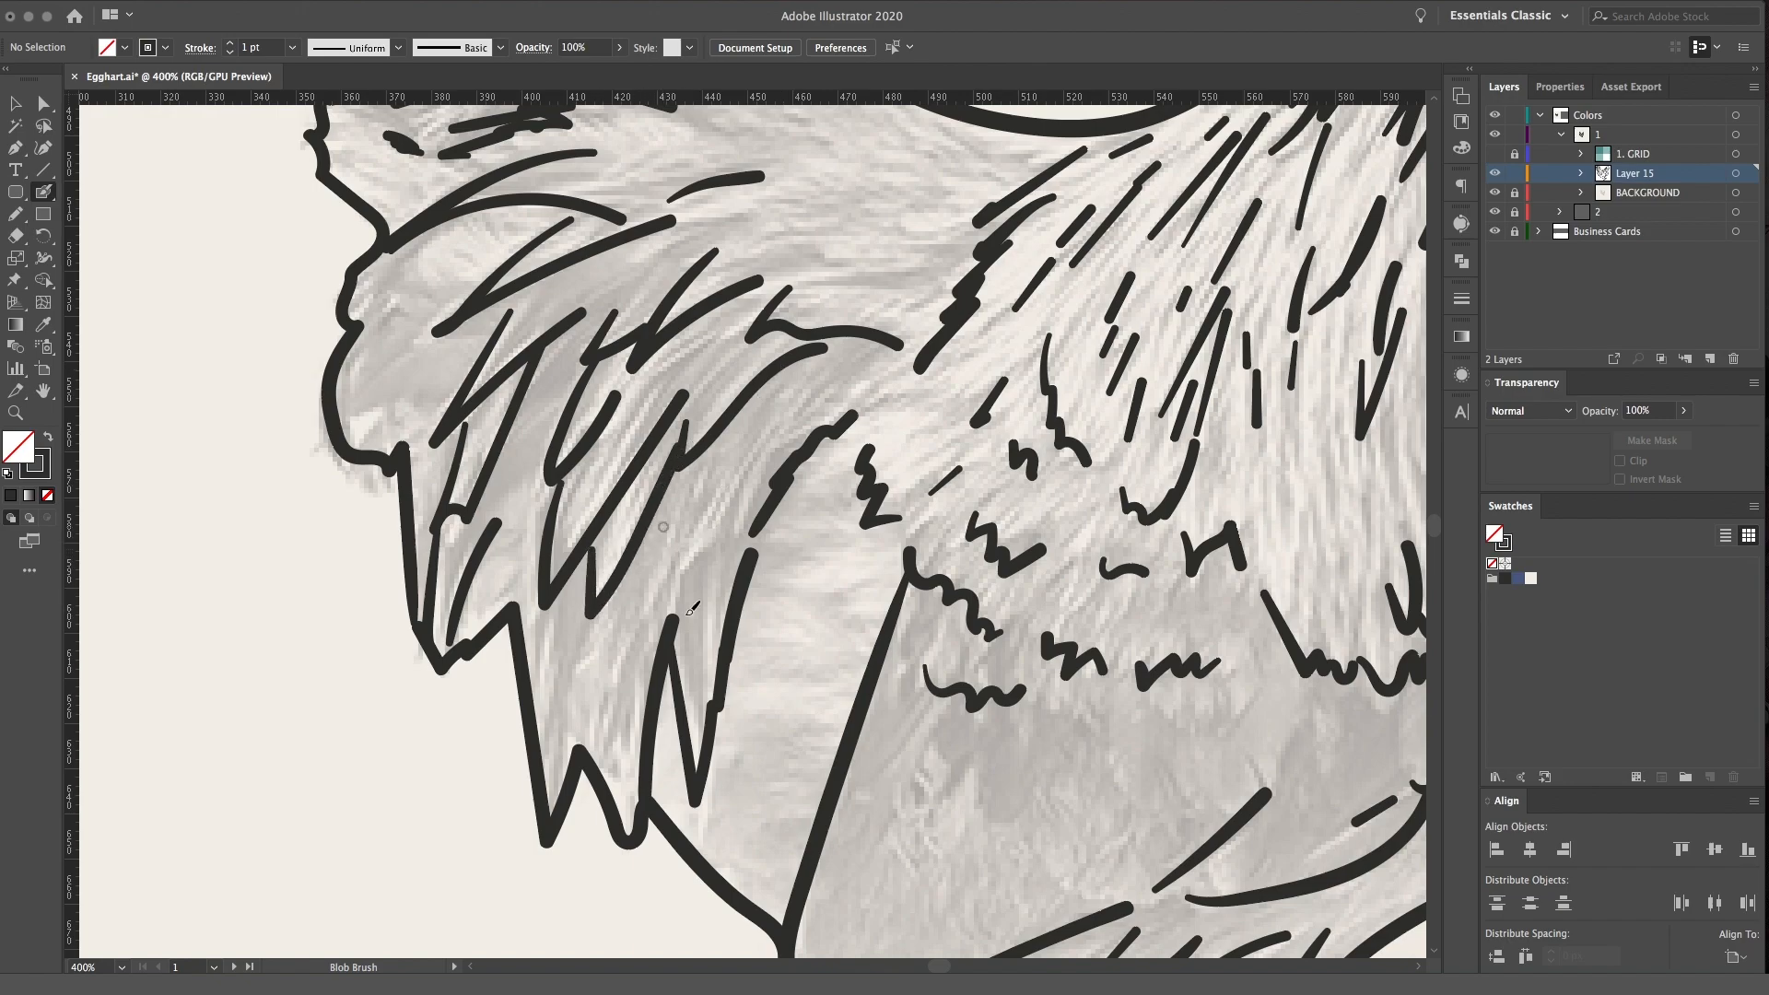
# Add more long diagonal strokes among the pointed feathers at the front of the rear flank
pyautogui.moveTo(675, 541); pyautogui.dragTo(838, 380)
pyautogui.moveTo(599, 713); pyautogui.dragTo(656, 584)
pyautogui.press('space')
pyautogui.moveTo(1015, 581)
pyautogui.mouseDown()
pyautogui.moveTo(895, 459)
pyautogui.moveTo(945, 509)
pyautogui.mouseUp()
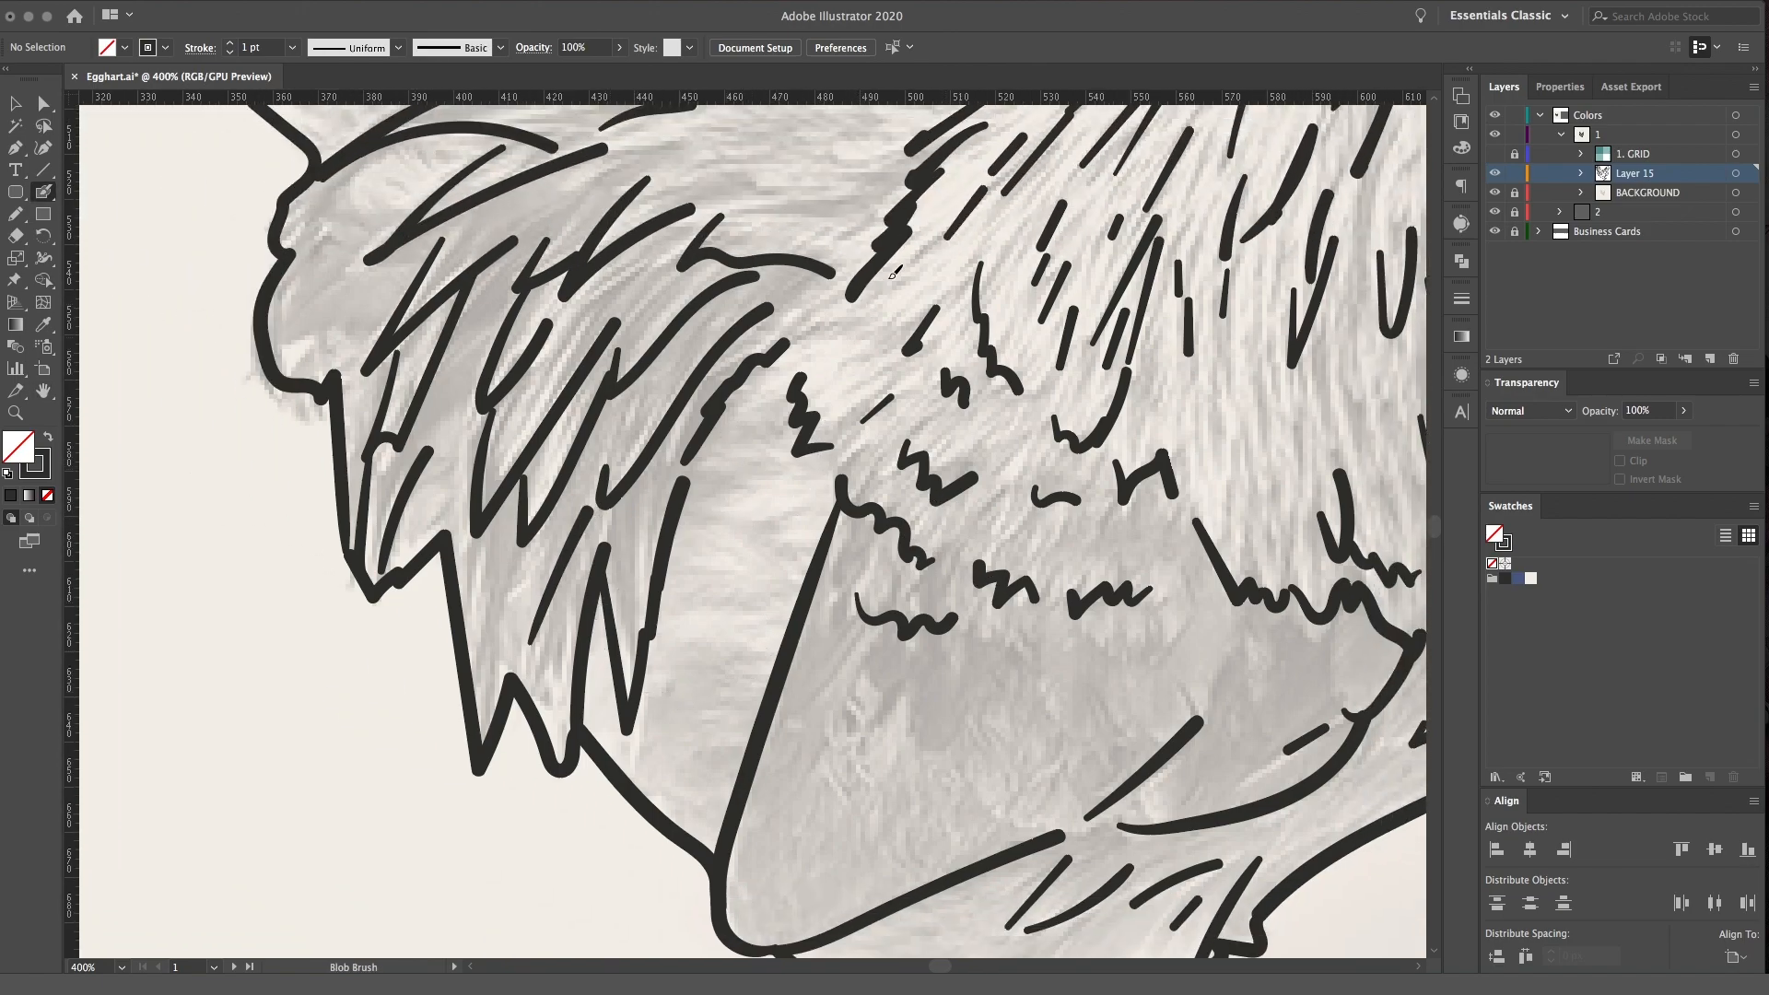
# Draw long curved strokes across the middle of the back and scatter short dashes between the tail base and neck plumage
pyautogui.scroll(8, 889, 272)
pyautogui.moveTo(785, 583); pyautogui.dragTo(921, 554)
pyautogui.moveTo(693, 553); pyautogui.dragTo(879, 544)
pyautogui.moveTo(688, 467); pyautogui.dragTo(707, 464)
pyautogui.moveTo(736, 448); pyautogui.dragTo(788, 446)
pyautogui.click(824, 442)
pyautogui.moveTo(919, 467); pyautogui.dragTo(992, 490)
pyautogui.moveTo(974, 453); pyautogui.dragTo(989, 459)
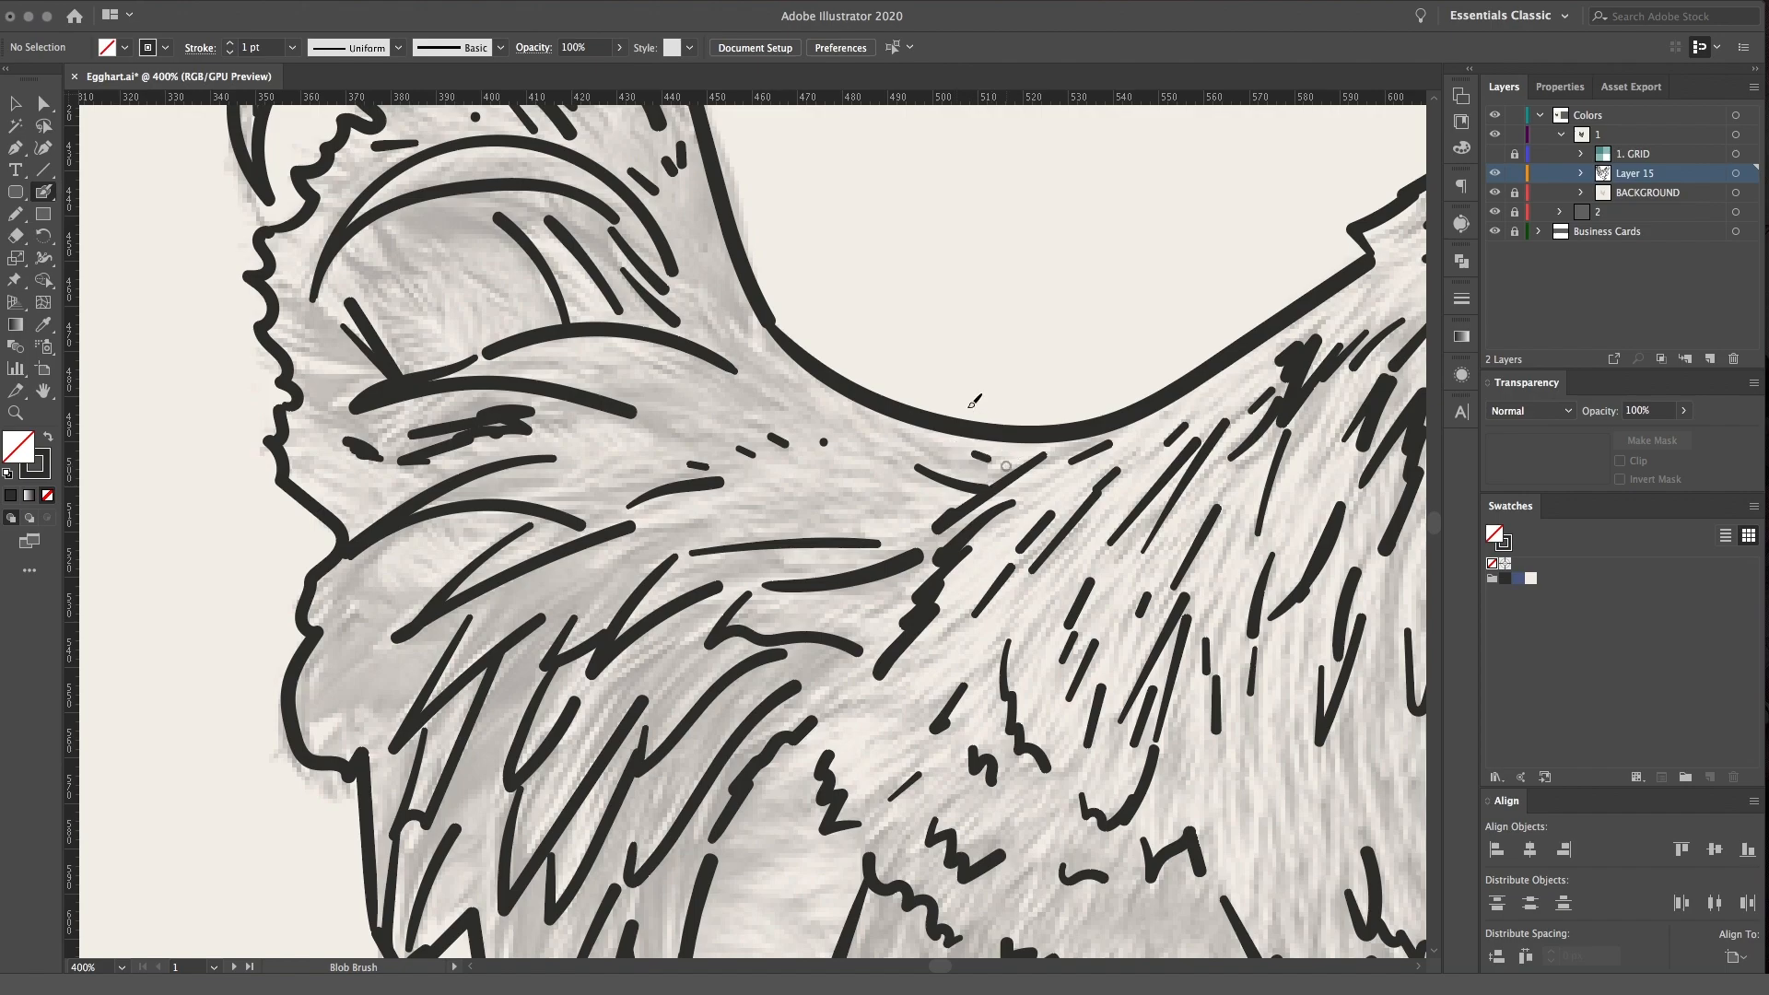
pyautogui.moveTo(785, 405); pyautogui.dragTo(816, 421)
pyautogui.moveTo(742, 405); pyautogui.dragTo(741, 426)
pyautogui.moveTo(677, 412)
pyautogui.mouseDown()
pyautogui.moveTo(715, 425)
pyautogui.moveTo(674, 416)
pyautogui.mouseUp()
# Fill a solid dark wedge along the front edge of the tail base where it meets the back
pyautogui.press('space')
pyautogui.moveTo(590, 385)
pyautogui.mouseDown()
pyautogui.moveTo(677, 462)
pyautogui.moveTo(768, 464)
pyautogui.mouseUp()
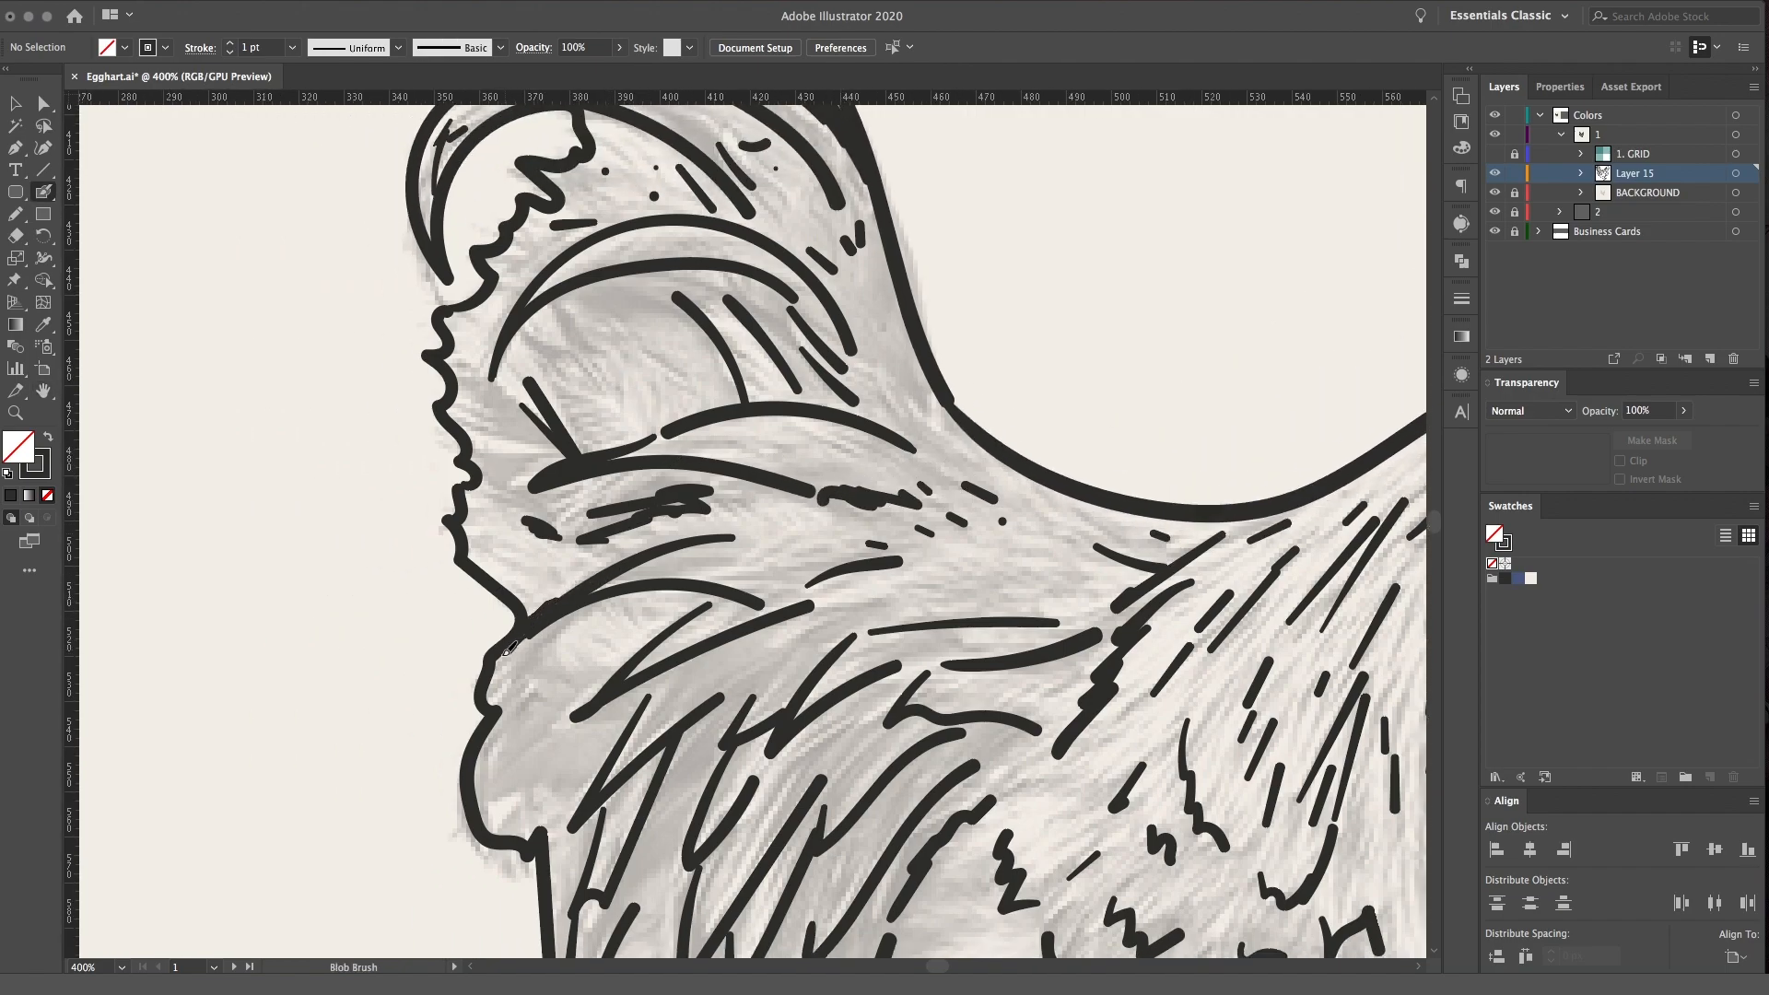
pyautogui.press('space')
pyautogui.moveTo(663, 437); pyautogui.dragTo(658, 589)
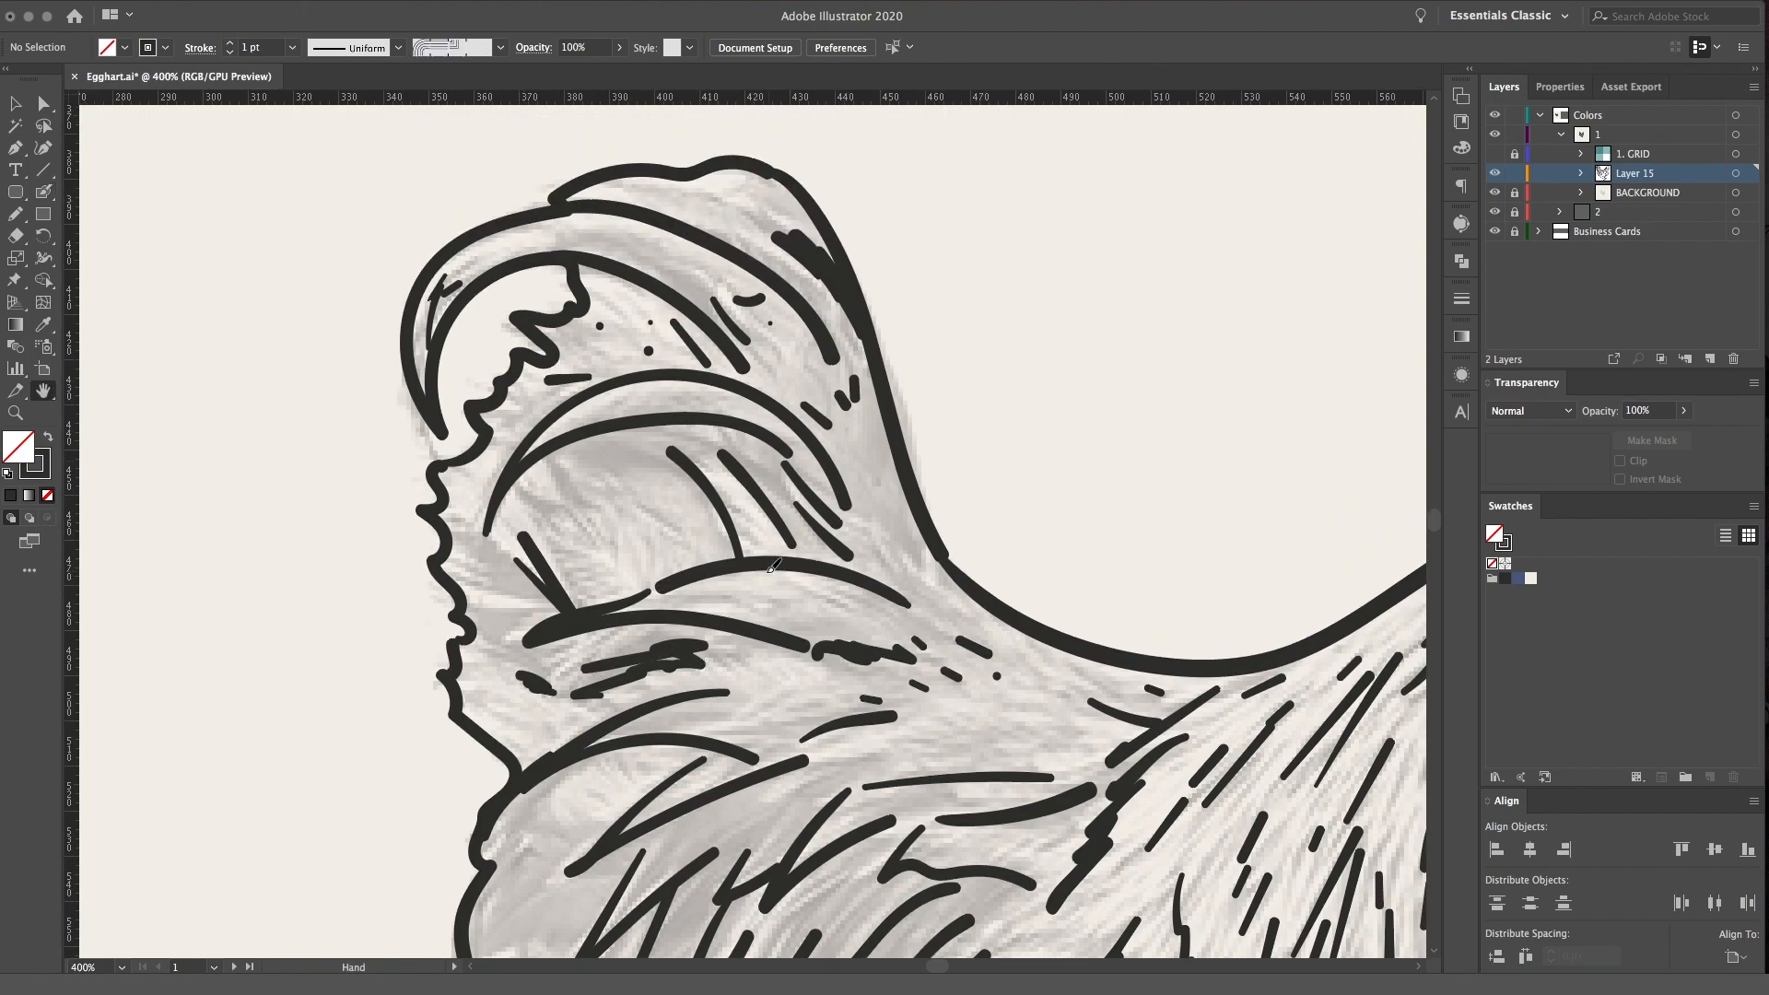
pyautogui.moveTo(845, 502)
pyautogui.mouseDown()
pyautogui.moveTo(898, 564)
pyautogui.moveTo(939, 564)
pyautogui.moveTo(859, 463)
pyautogui.mouseUp()
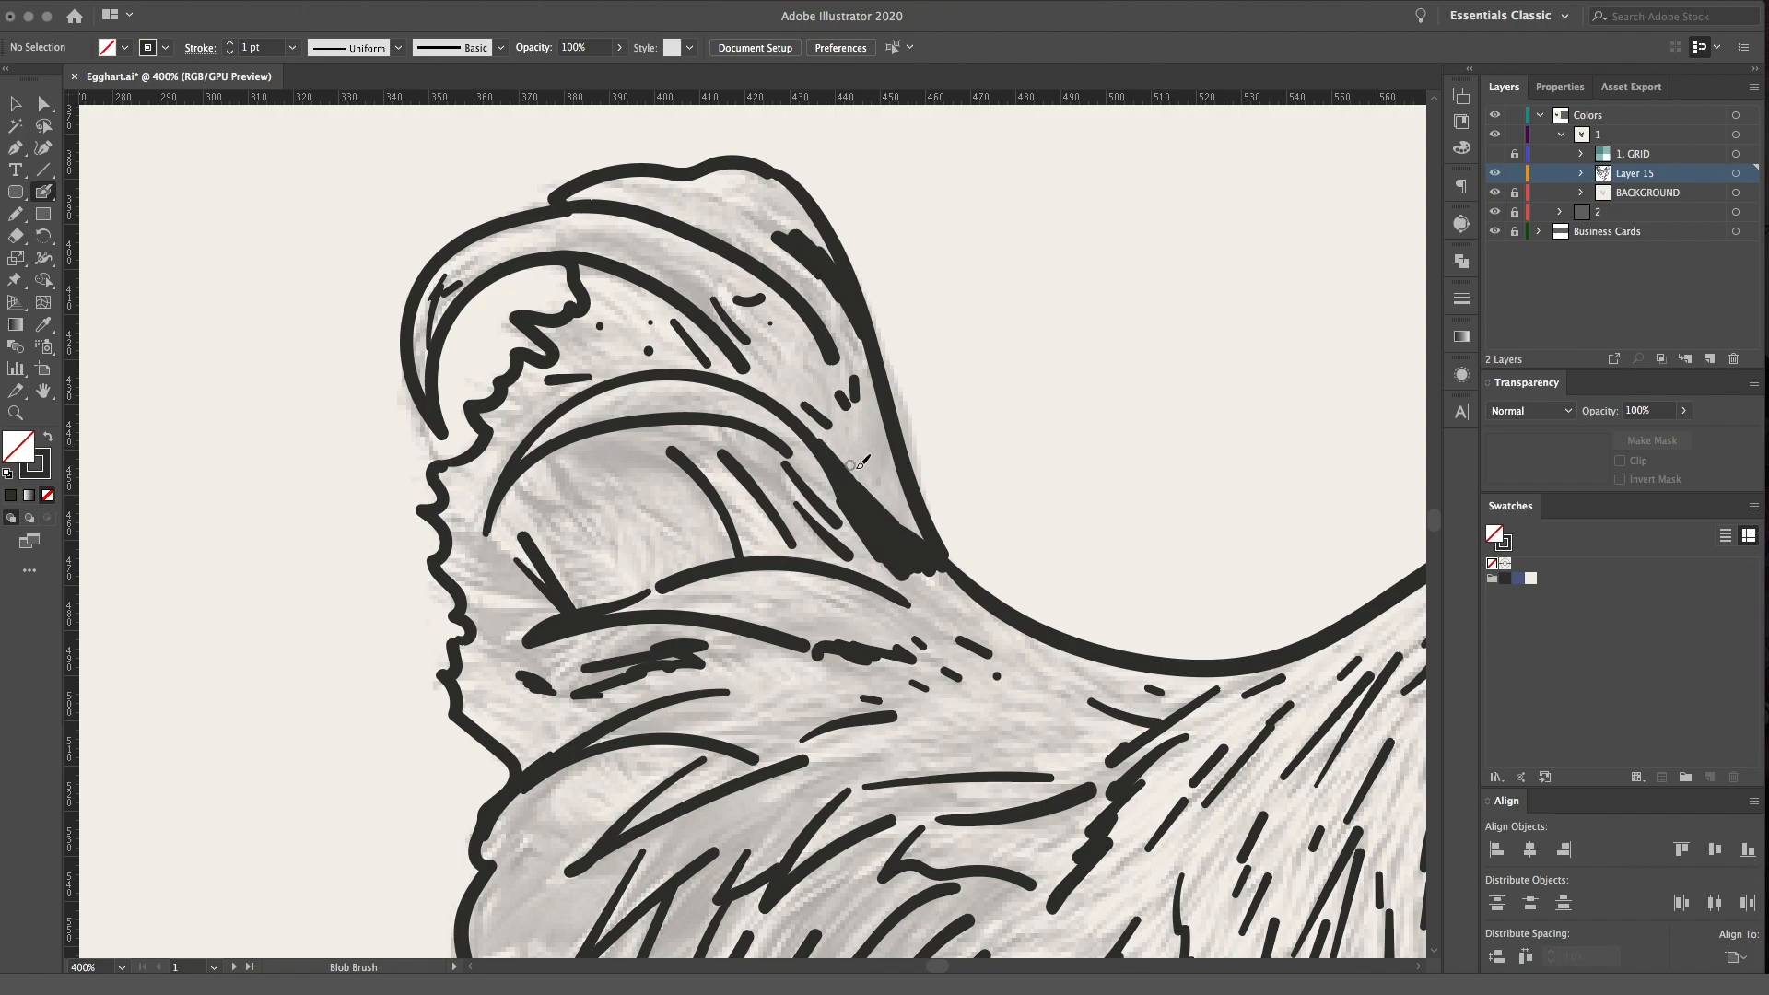
# Add small marks inside the lower tail arc and short strokes beside the tail's rear edge
pyautogui.moveTo(620, 491)
pyautogui.mouseDown()
pyautogui.moveTo(659, 522)
pyautogui.moveTo(621, 513)
pyautogui.mouseUp()
pyautogui.click(648, 495)
pyautogui.moveTo(462, 564); pyautogui.dragTo(527, 589)
pyautogui.moveTo(479, 558); pyautogui.dragTo(500, 567)
# Thicken the feather edge behind the wing into a solid dark shadow and fill the narrow gap between the rear feather tips
pyautogui.press('space')
pyautogui.moveTo(1064, 605); pyautogui.dragTo(731, 252)
pyautogui.moveTo(918, 574); pyautogui.dragTo(844, 298)
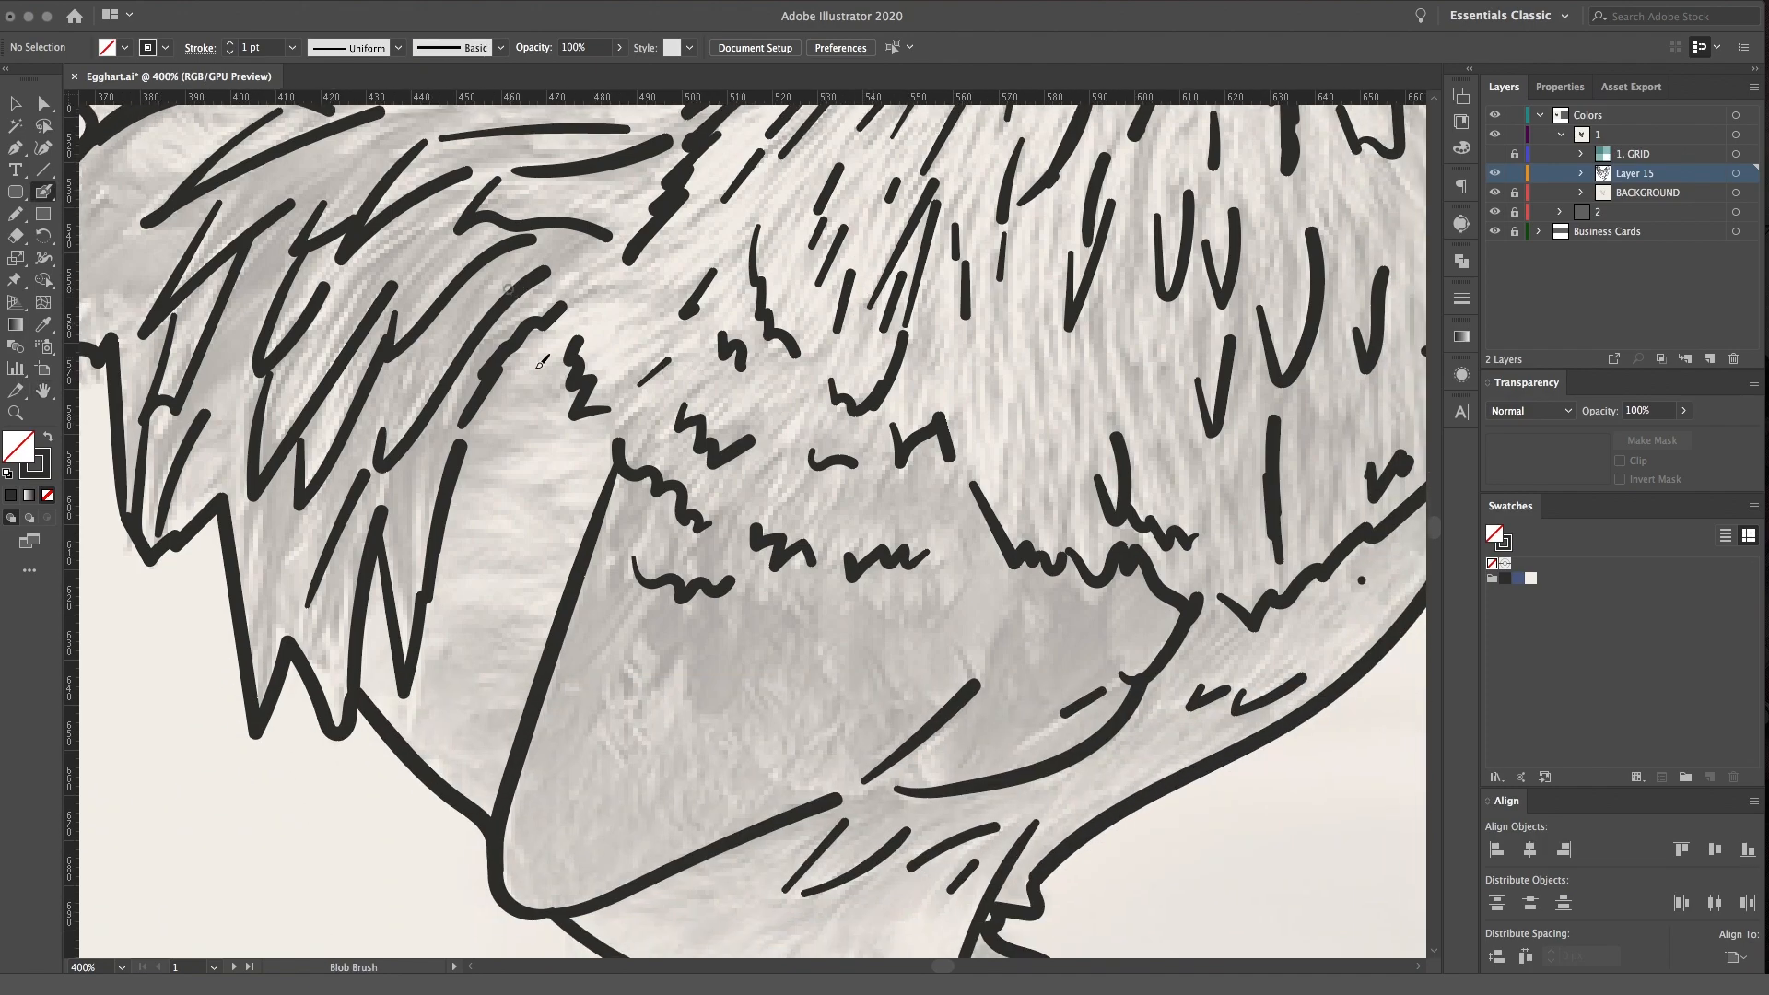
pyautogui.moveTo(520, 399)
pyautogui.mouseDown()
pyautogui.moveTo(460, 488)
pyautogui.moveTo(479, 426)
pyautogui.moveTo(427, 652)
pyautogui.moveTo(364, 608)
pyautogui.moveTo(378, 668)
pyautogui.moveTo(405, 691)
pyautogui.moveTo(367, 680)
pyautogui.moveTo(392, 719)
pyautogui.moveTo(429, 516)
pyautogui.moveTo(576, 304)
pyautogui.mouseUp()
pyautogui.hscroll(-5, 514, 680)
pyautogui.scroll(2, 514, 680)
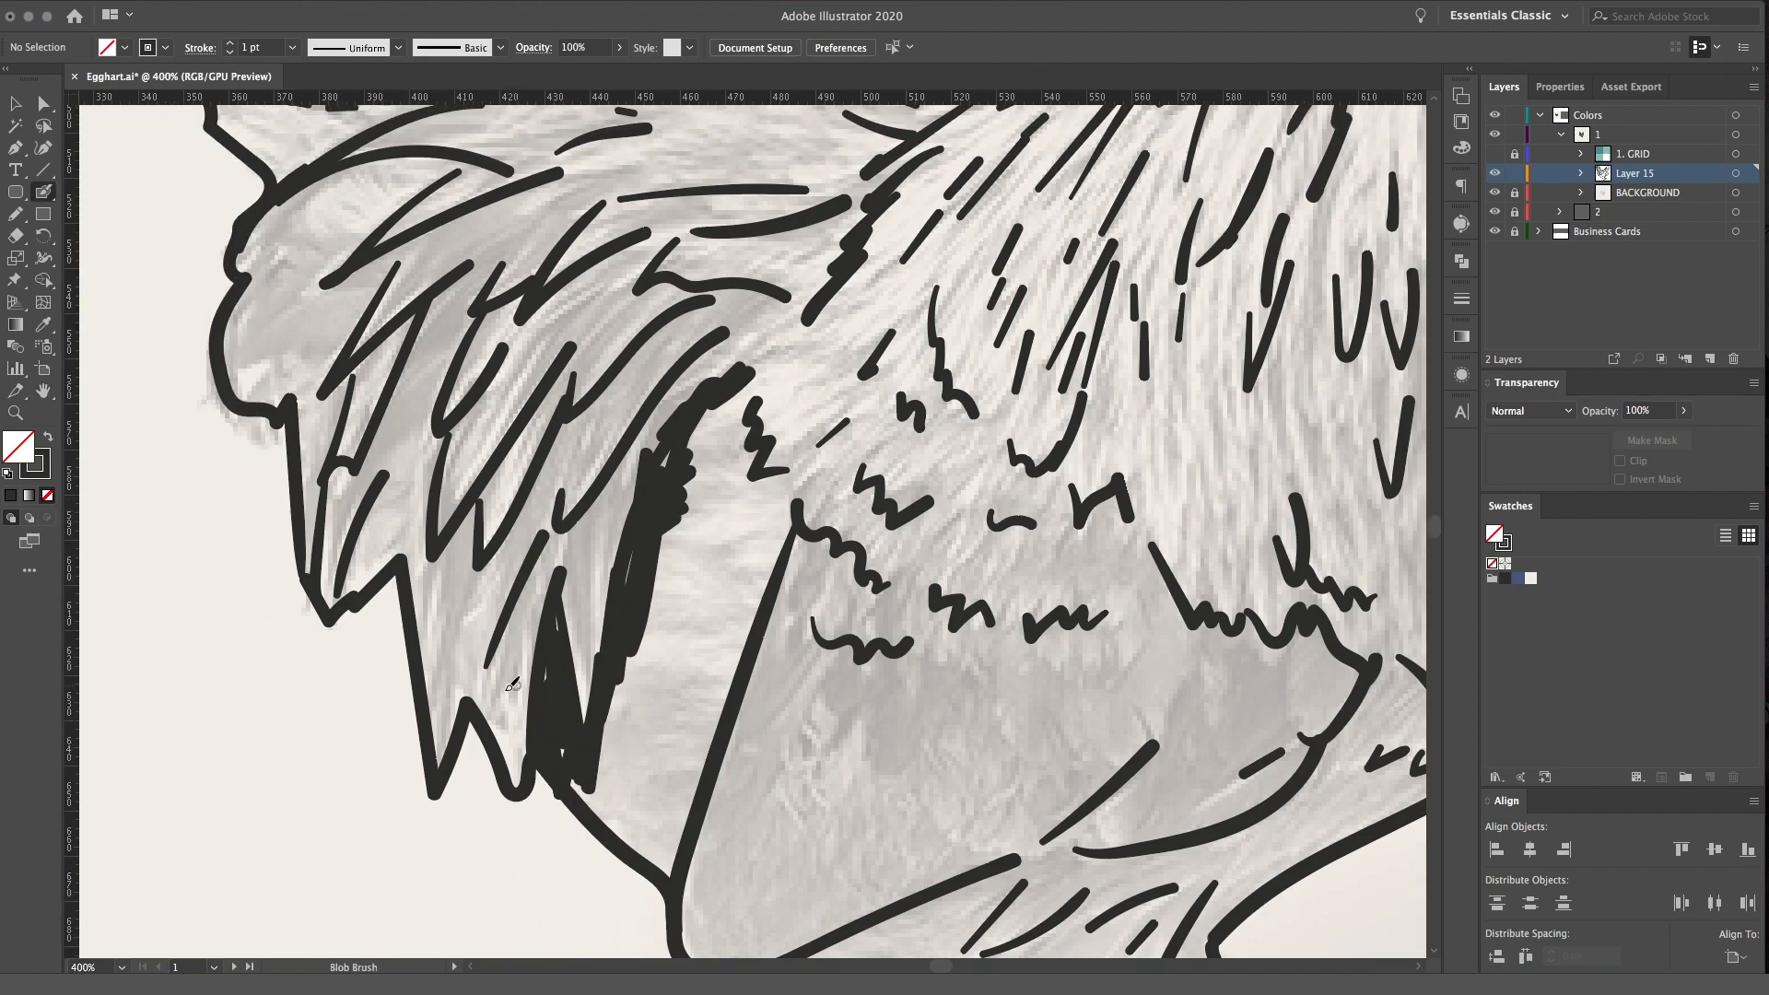
# Add short dashes to the rear feather tips and scatter dots and dashes behind and below the neck plumage
pyautogui.moveTo(479, 587); pyautogui.dragTo(467, 699)
pyautogui.moveTo(453, 664); pyautogui.dragTo(445, 588)
pyautogui.click(771, 348)
pyautogui.moveTo(730, 359); pyautogui.dragTo(833, 338)
pyautogui.moveTo(835, 350); pyautogui.dragTo(824, 358)
pyautogui.moveTo(827, 377); pyautogui.dragTo(874, 341)
pyautogui.moveTo(939, 430)
pyautogui.mouseDown()
pyautogui.moveTo(952, 417)
pyautogui.moveTo(967, 437)
pyautogui.mouseUp()
pyautogui.moveTo(976, 448); pyautogui.dragTo(1005, 414)
pyautogui.moveTo(954, 360); pyautogui.dragTo(872, 593)
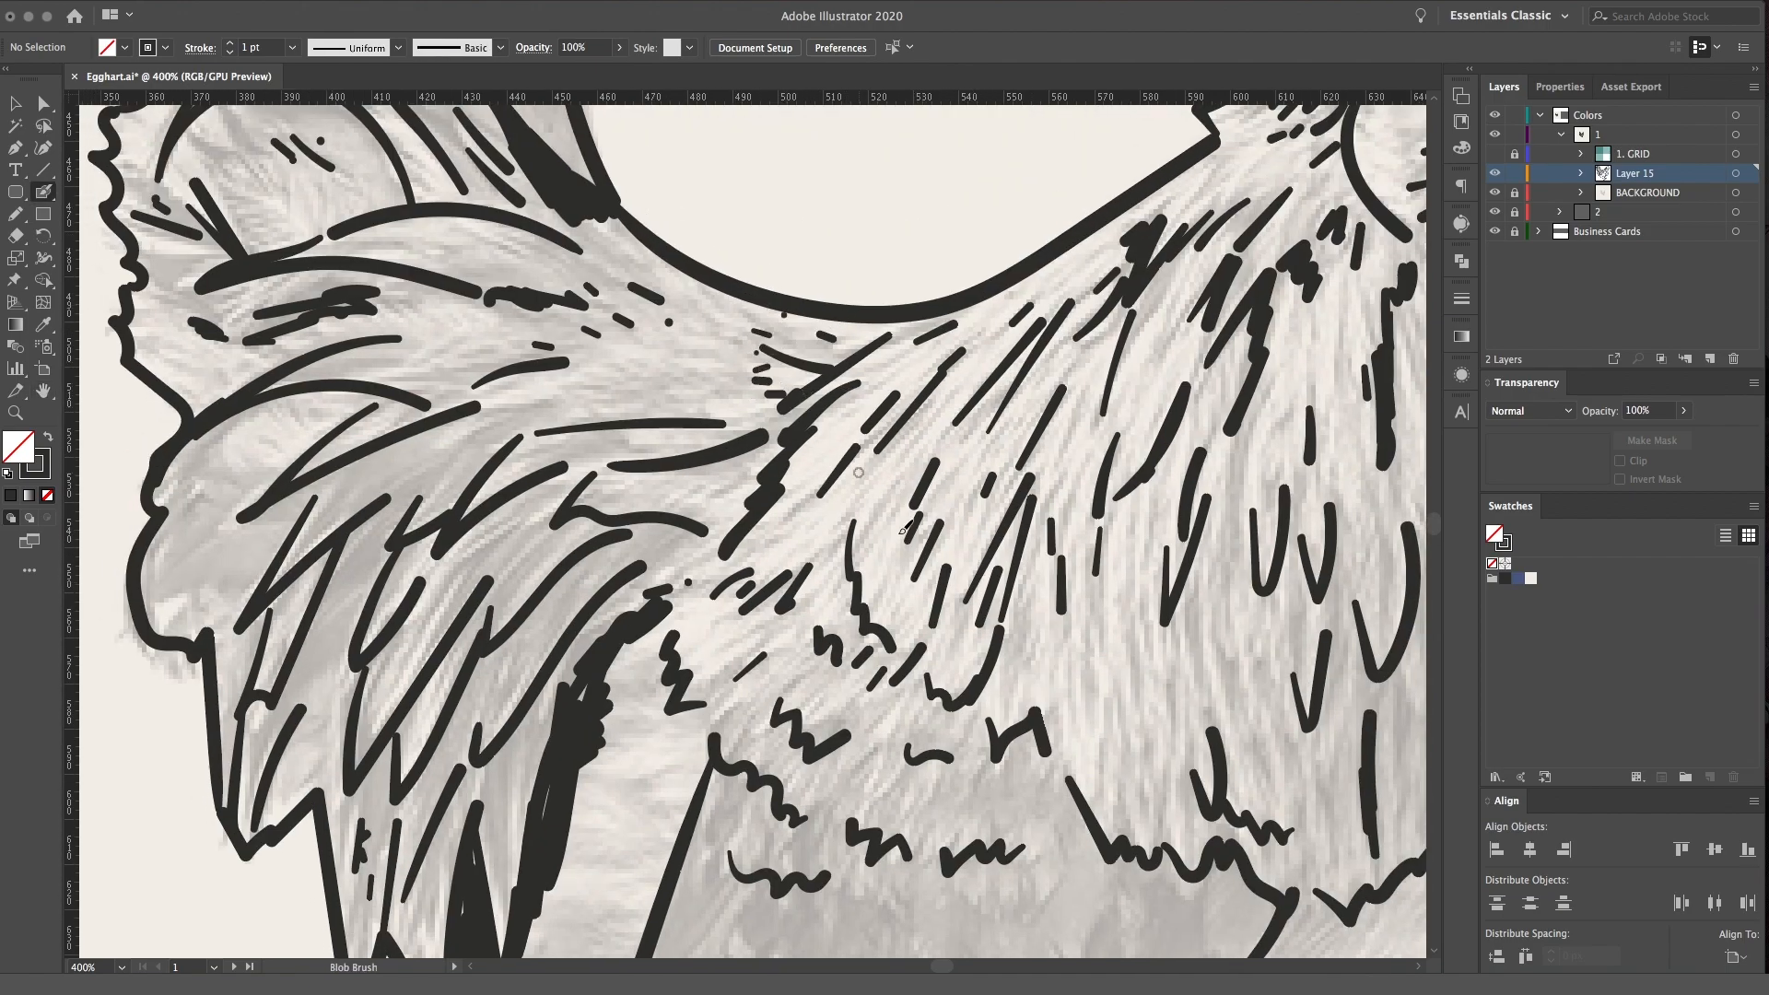
# Add small feather marks over the upper wing and along the belly edge
pyautogui.scroll(-5, 890, 513)
pyautogui.hscroll(3, 890, 513)
pyautogui.moveTo(737, 421); pyautogui.dragTo(754, 392)
pyautogui.moveTo(810, 653); pyautogui.dragTo(802, 460)
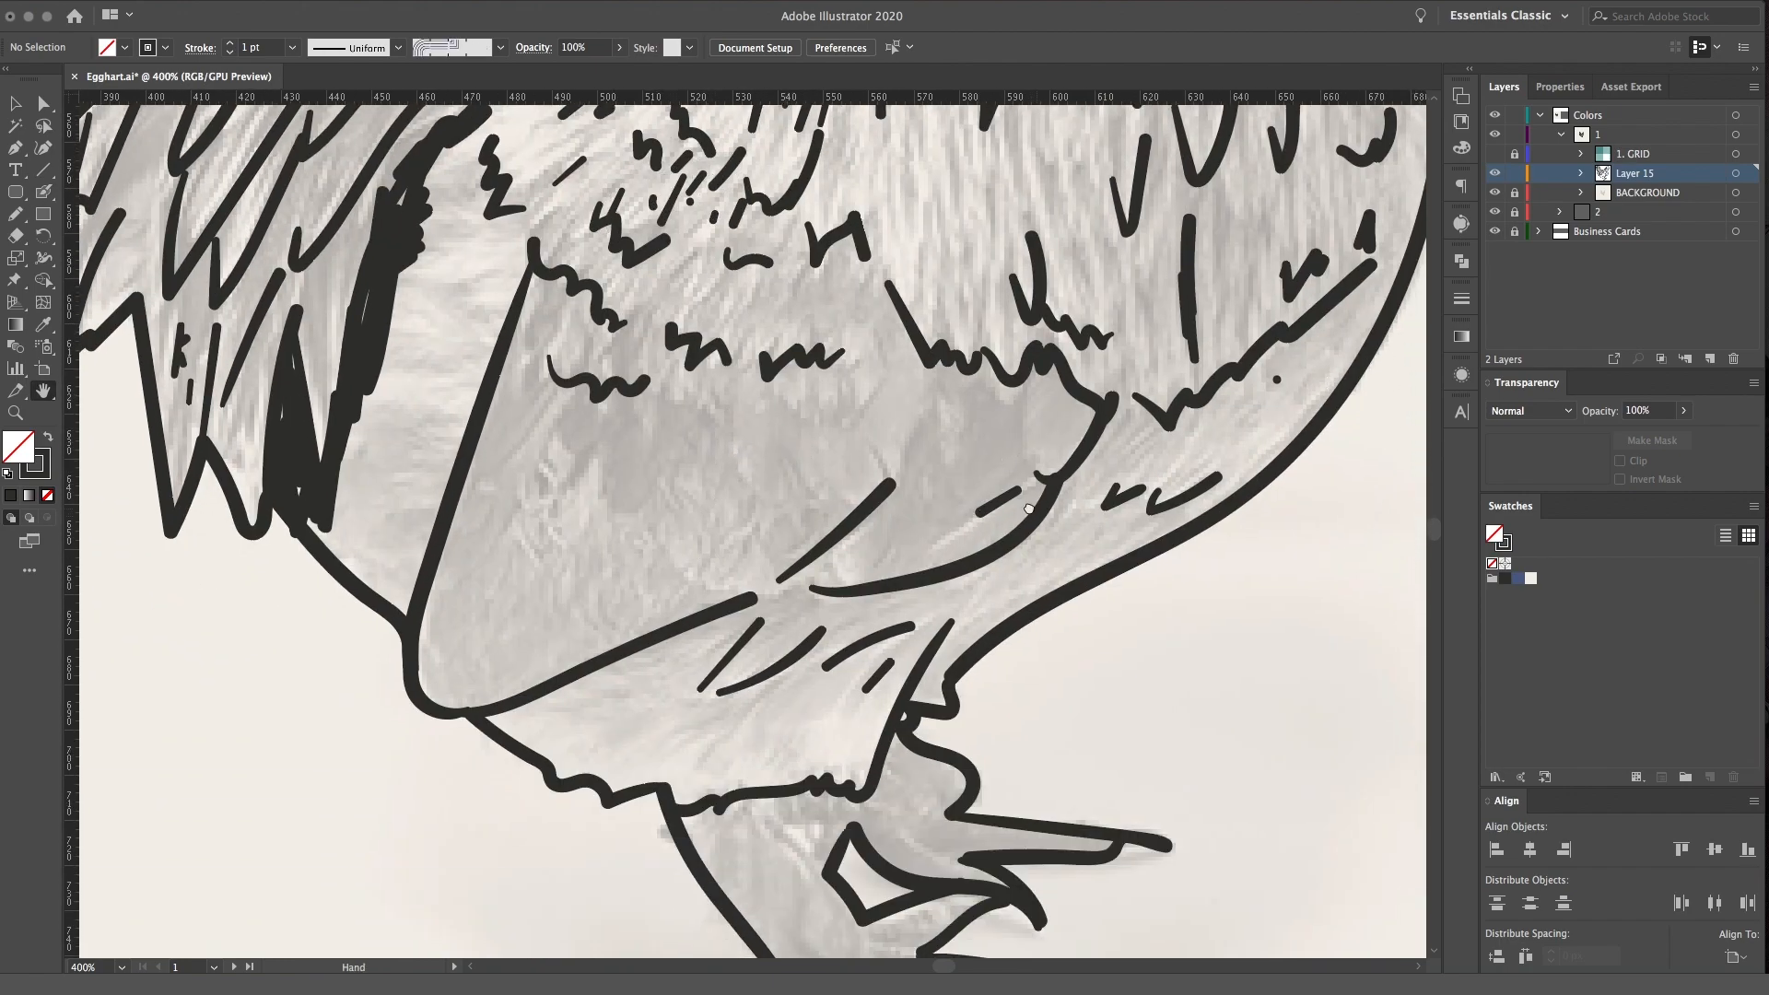
pyautogui.moveTo(1035, 511); pyautogui.dragTo(964, 621)
pyautogui.moveTo(1044, 571); pyautogui.dragTo(1085, 535)
pyautogui.moveTo(1098, 573)
pyautogui.mouseDown()
pyautogui.moveTo(1143, 540)
pyautogui.moveTo(1195, 536)
pyautogui.mouseUp()
# Draw small zigzag and V-shaped feather marks down the front edge of the breast
pyautogui.moveTo(1232, 478); pyautogui.dragTo(1229, 502)
pyautogui.moveTo(1202, 158)
pyautogui.mouseDown()
pyautogui.moveTo(1093, 592)
pyautogui.moveTo(1196, 618)
pyautogui.mouseUp()
pyautogui.moveTo(1197, 531)
pyautogui.mouseDown()
pyautogui.moveTo(1227, 534)
pyautogui.moveTo(1223, 519)
pyautogui.mouseUp()
pyautogui.moveTo(1064, 351); pyautogui.dragTo(1002, 532)
pyautogui.moveTo(1076, 479)
pyautogui.mouseDown()
pyautogui.moveTo(1059, 387)
pyautogui.moveTo(1036, 449)
pyautogui.mouseUp()
# Add short feather strokes to the back of the head and a jagged brow line above the eye
pyautogui.moveTo(932, 332)
pyautogui.mouseDown()
pyautogui.moveTo(923, 396)
pyautogui.moveTo(1002, 479)
pyautogui.mouseUp()
pyautogui.moveTo(814, 436); pyautogui.dragTo(845, 409)
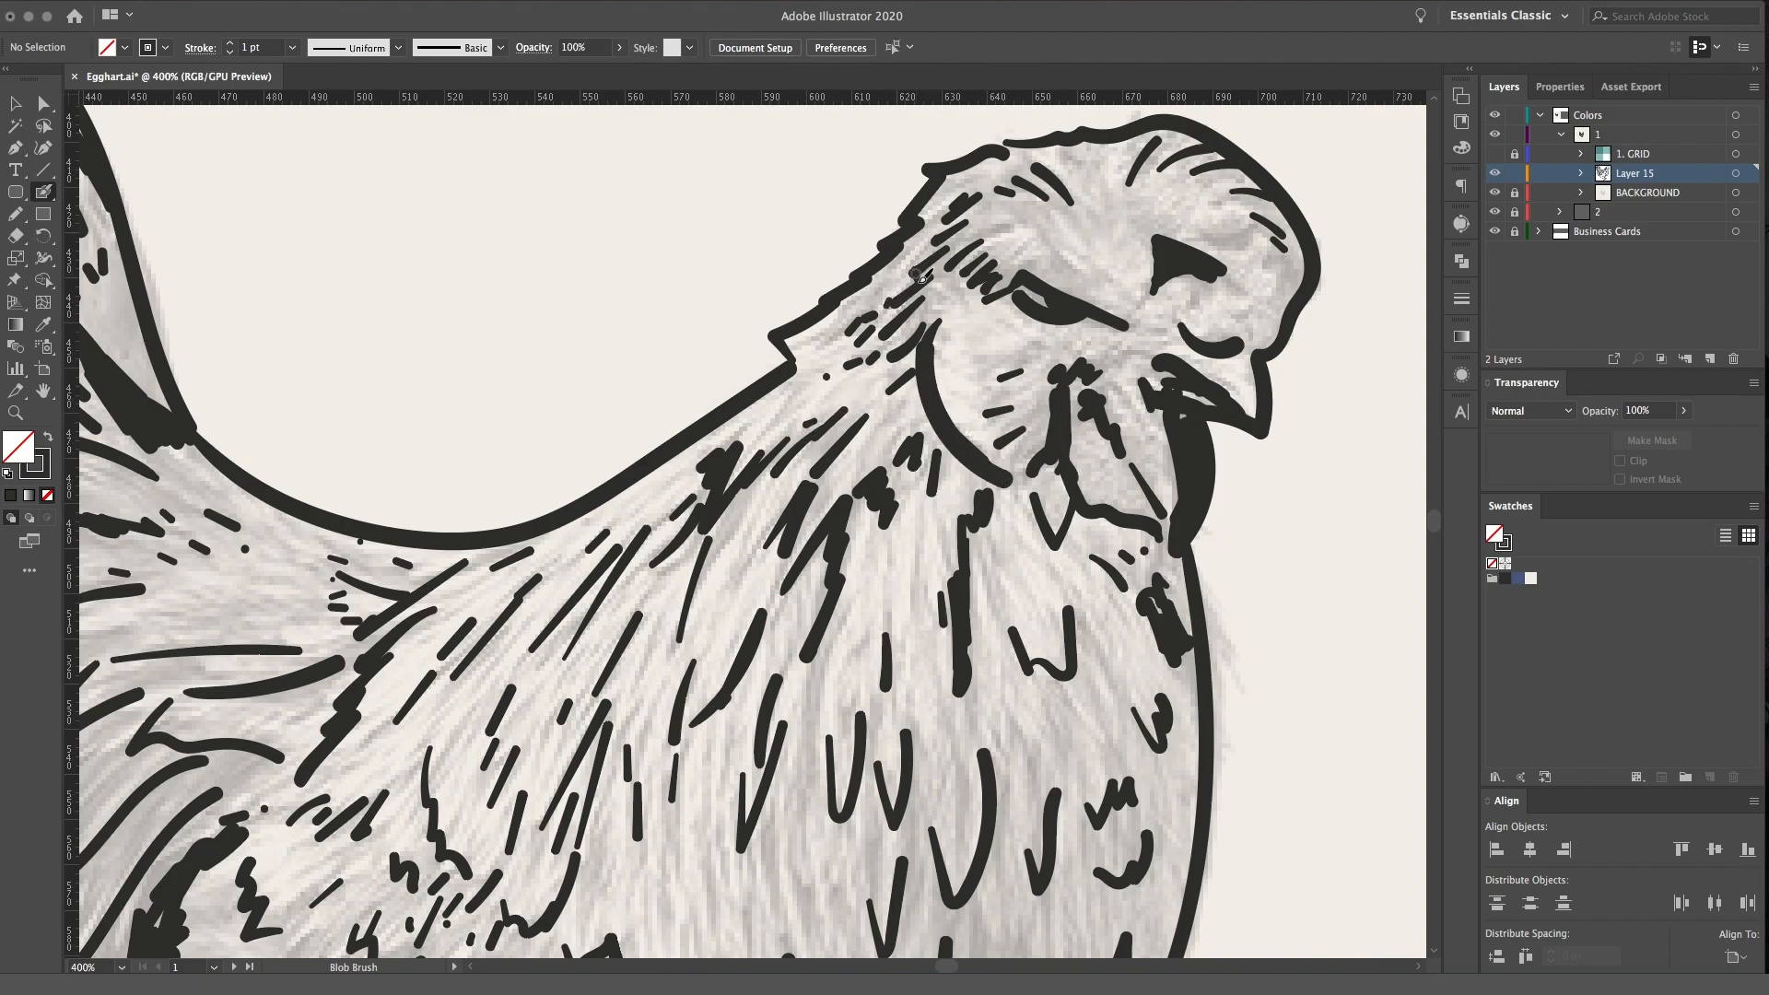
pyautogui.hscroll(3, 920, 275)
pyautogui.scroll(1, 920, 275)
pyautogui.moveTo(932, 282); pyautogui.dragTo(977, 323)
pyautogui.moveTo(1004, 242); pyautogui.dragTo(1010, 197)
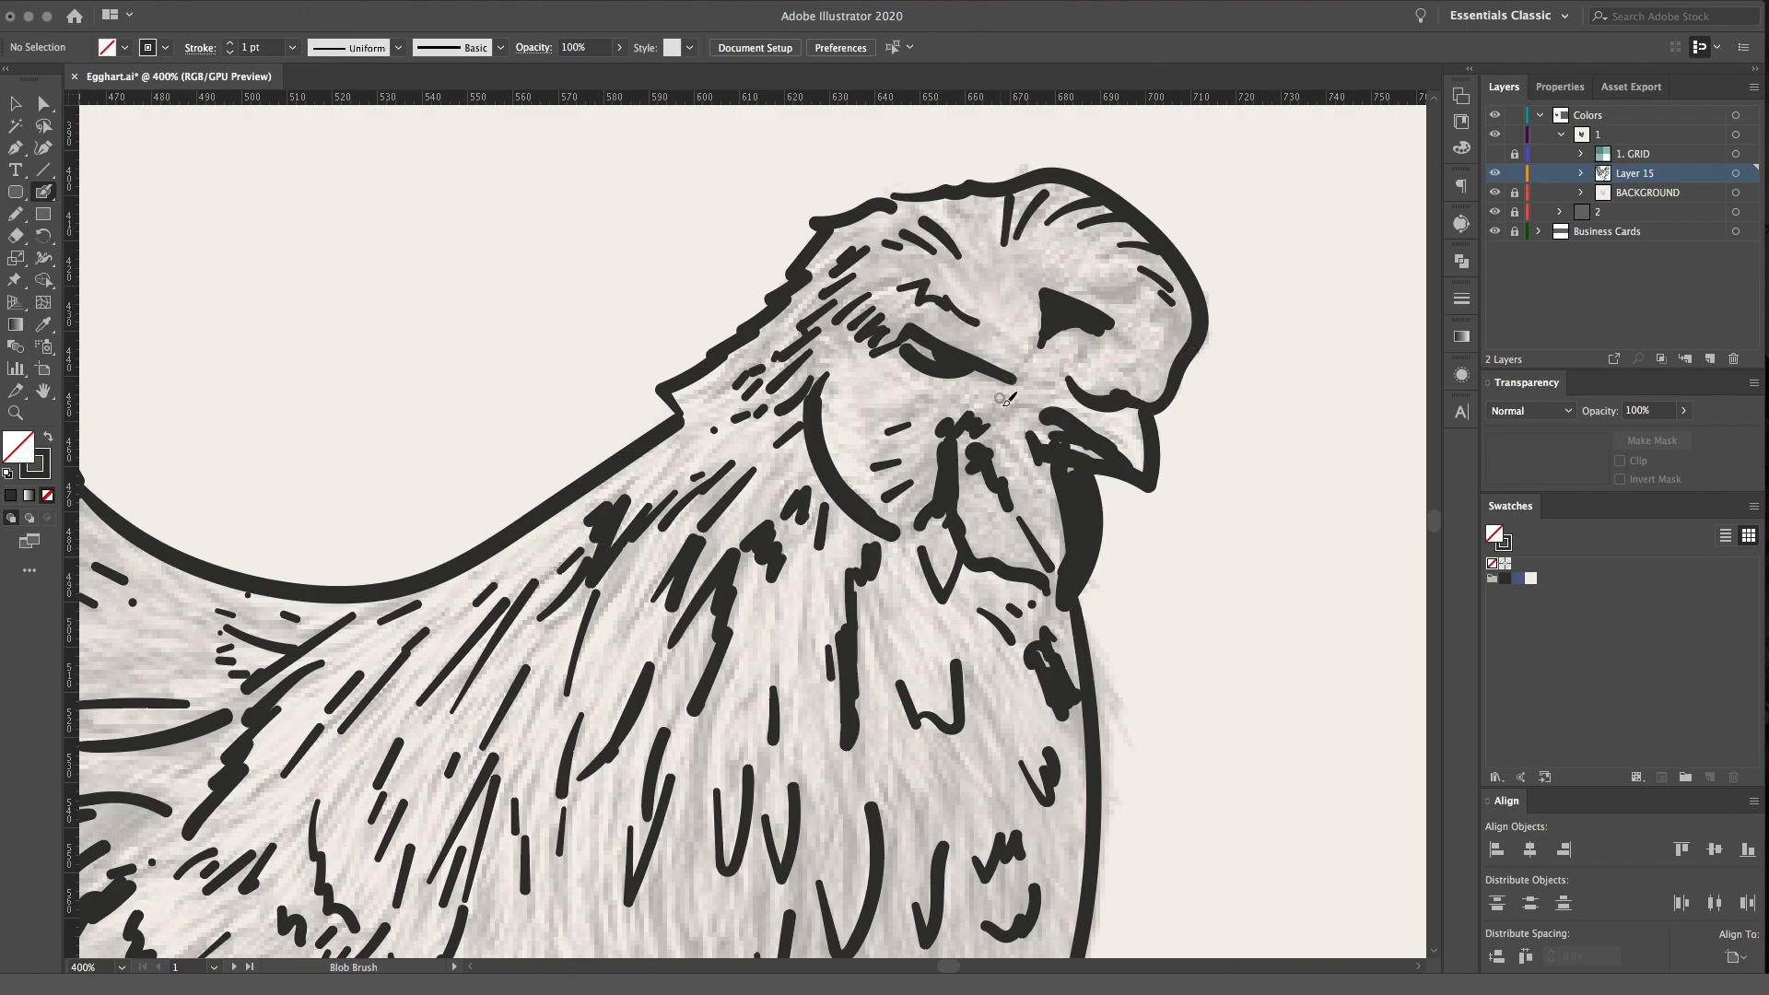
# Add small dots inside the wattle
pyautogui.click(985, 519)
pyautogui.click(1026, 542)
pyautogui.click(1057, 510)
pyautogui.moveTo(998, 526)
pyautogui.mouseDown()
pyautogui.moveTo(1006, 540)
pyautogui.moveTo(964, 534)
pyautogui.moveTo(1076, 297)
pyautogui.mouseUp()
pyautogui.press('space')
pyautogui.press('space')
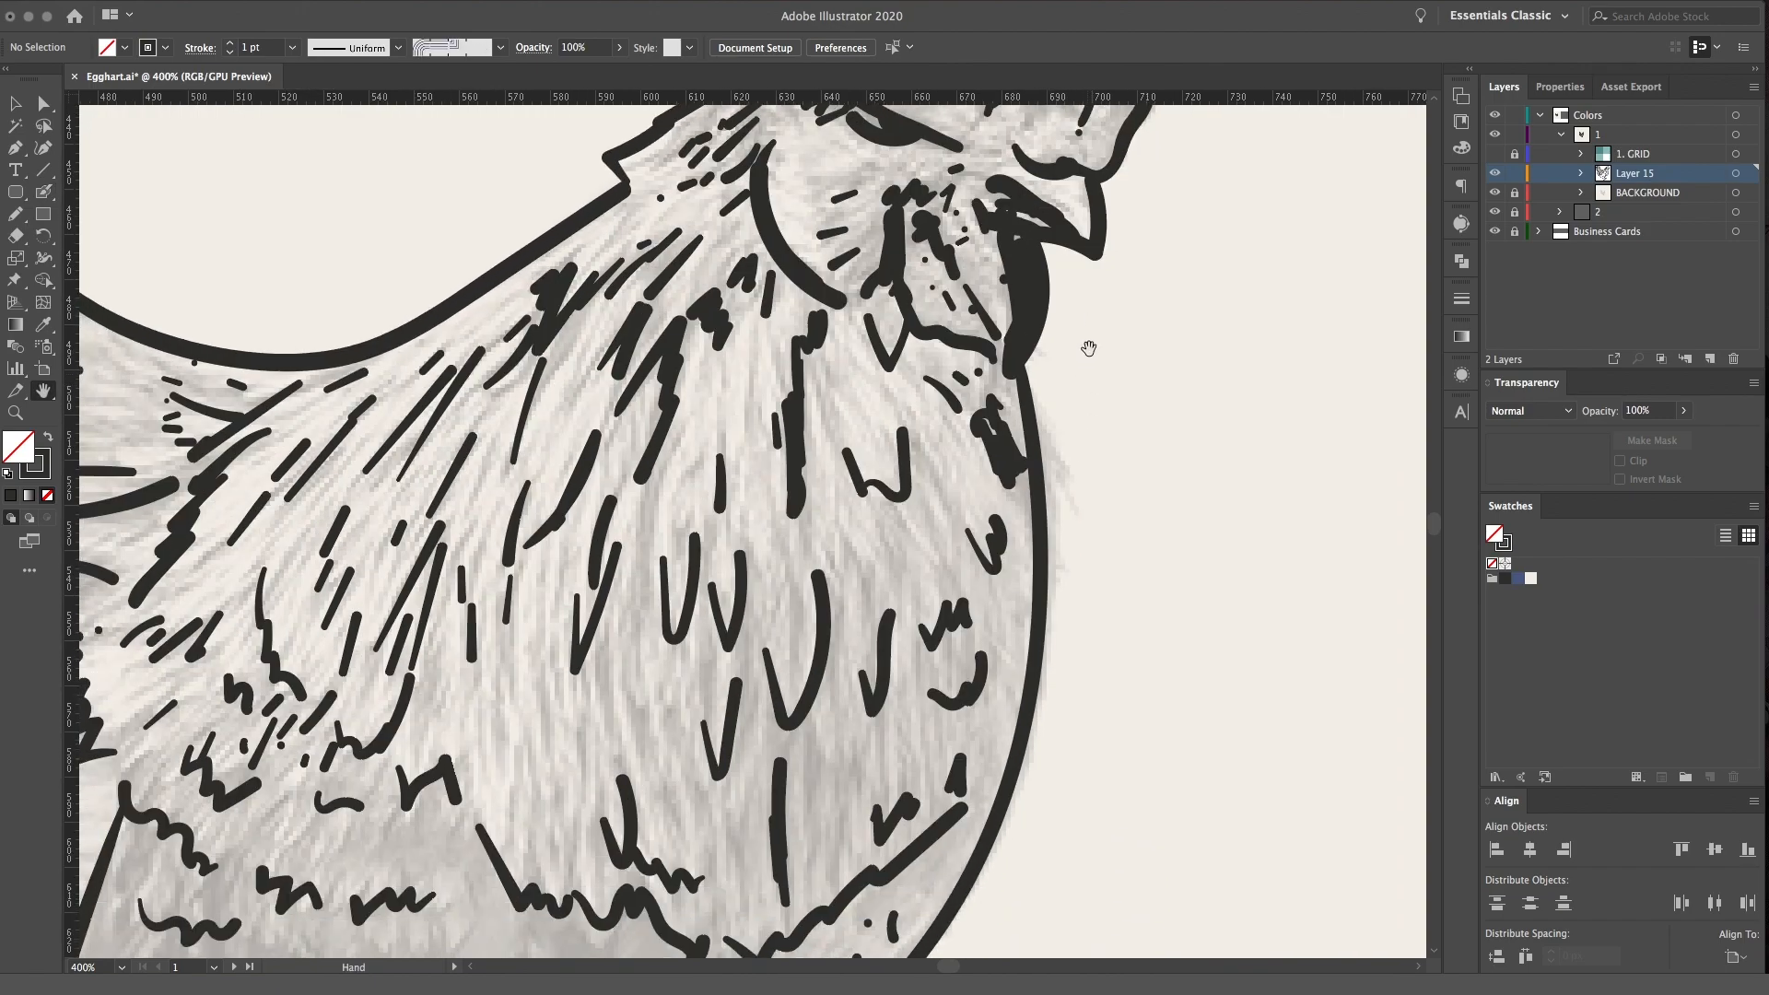
# Add small V-shaped and short feather strokes across the chicken's breast
pyautogui.moveTo(682, 481); pyautogui.dragTo(705, 434)
pyautogui.moveTo(937, 456); pyautogui.dragTo(954, 443)
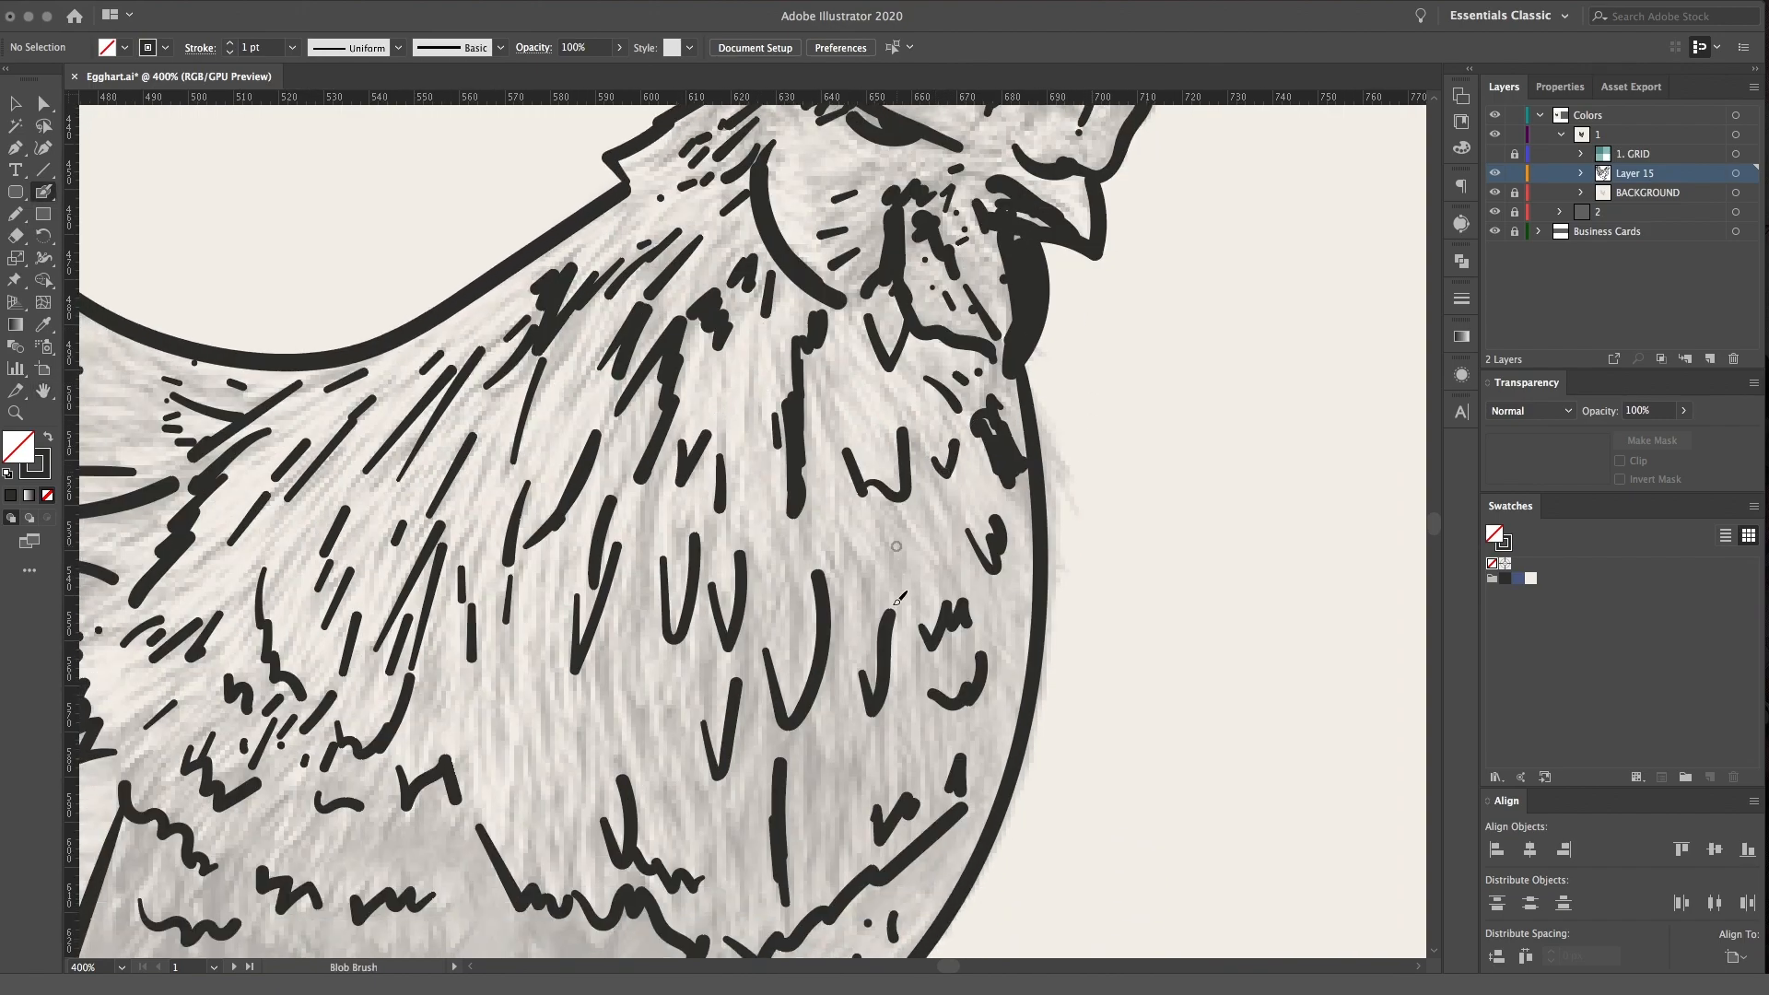
pyautogui.press('space')
pyautogui.moveTo(923, 636); pyautogui.dragTo(1015, 350)
pyautogui.moveTo(605, 370)
pyautogui.mouseDown()
pyautogui.moveTo(600, 416)
pyautogui.moveTo(637, 456)
pyautogui.moveTo(701, 391)
pyautogui.moveTo(762, 405)
pyautogui.mouseUp()
pyautogui.moveTo(931, 467); pyautogui.dragTo(987, 441)
pyautogui.moveTo(953, 285); pyautogui.dragTo(1018, 204)
# Add short slanted feather dashes on the thigh below the wing
pyautogui.press('space')
pyautogui.moveTo(573, 460); pyautogui.dragTo(796, 249)
pyautogui.moveTo(835, 403)
pyautogui.mouseDown()
pyautogui.moveTo(999, 433)
pyautogui.moveTo(1028, 465)
pyautogui.mouseUp()
pyautogui.moveTo(587, 707); pyautogui.dragTo(558, 715)
pyautogui.moveTo(571, 730)
pyautogui.mouseDown()
pyautogui.moveTo(545, 741)
pyautogui.moveTo(593, 778)
pyautogui.mouseUp()
pyautogui.moveTo(638, 764); pyautogui.dragTo(635, 775)
pyautogui.moveTo(677, 753); pyautogui.dragTo(673, 764)
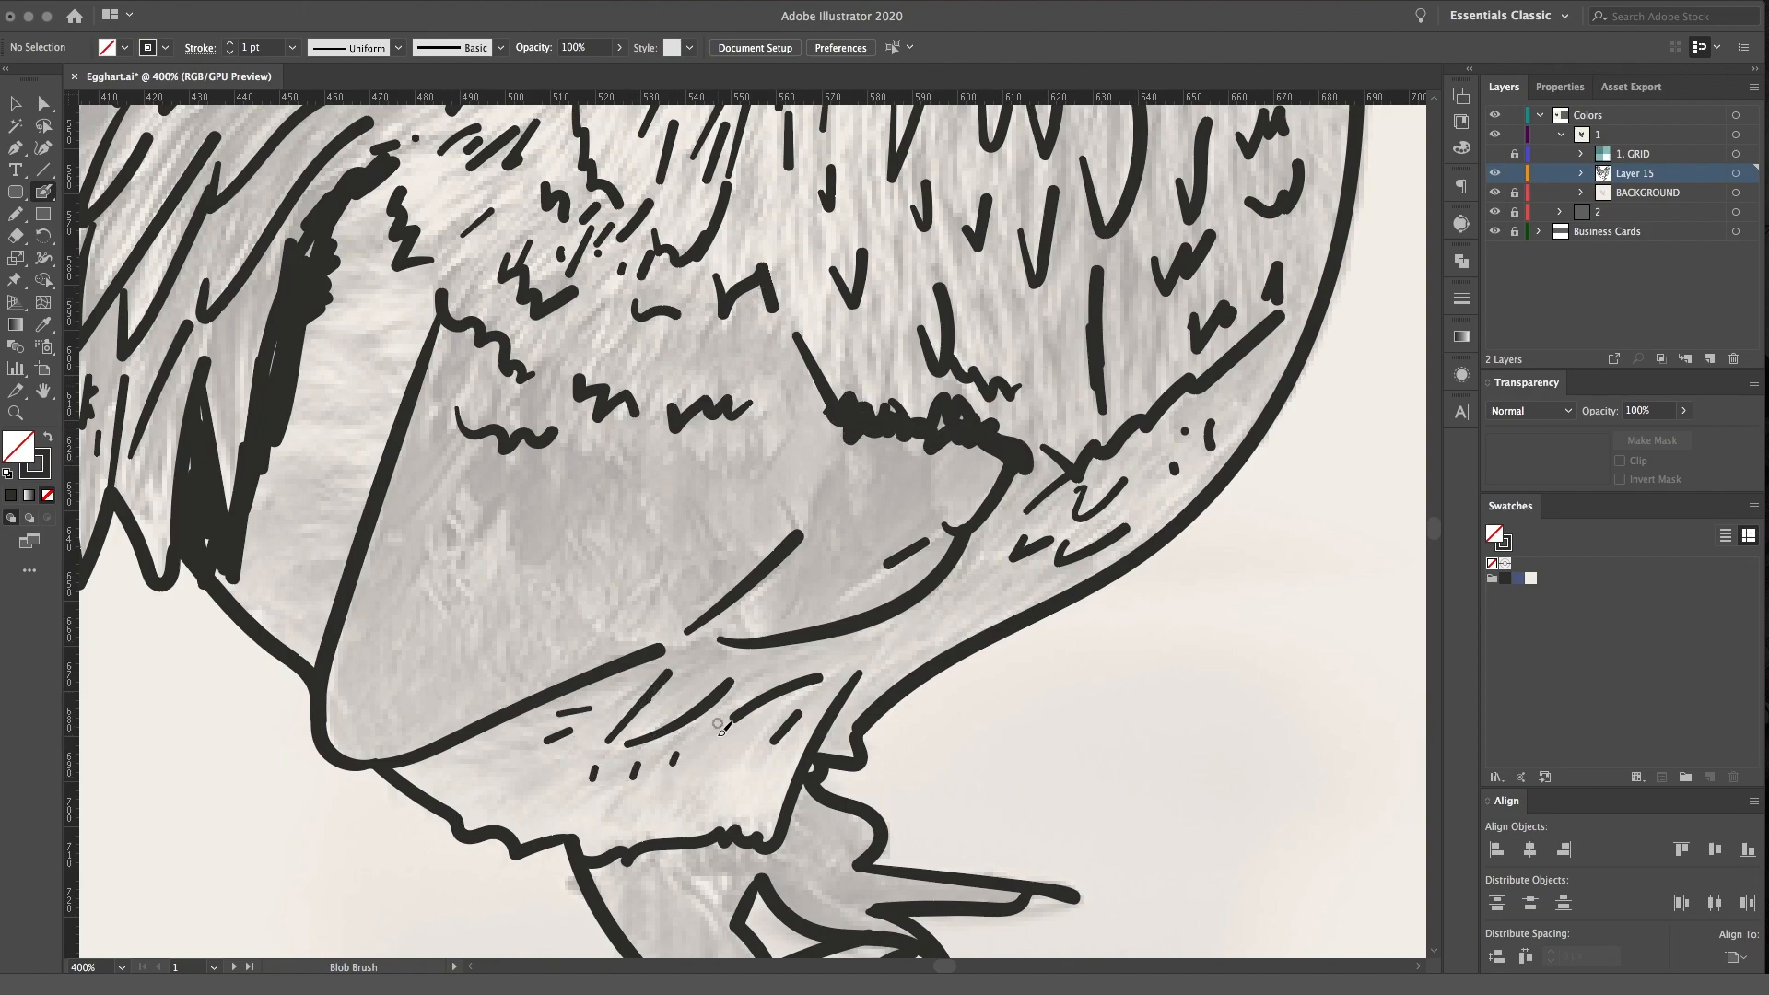
# Draw small curved, U-shaped and V-shaped feather marks inside the lower part of the wing
pyautogui.moveTo(457, 505); pyautogui.dragTo(512, 488)
pyautogui.moveTo(550, 555); pyautogui.dragTo(545, 566)
pyautogui.moveTo(563, 562); pyautogui.dragTo(575, 580)
pyautogui.moveTo(608, 539)
pyautogui.mouseDown()
pyautogui.moveTo(619, 594)
pyautogui.moveTo(654, 532)
pyautogui.moveTo(778, 497)
pyautogui.moveTo(779, 568)
pyautogui.mouseUp()
pyautogui.moveTo(993, 515); pyautogui.dragTo(1059, 464)
# Add short horizontal dashes down the pale strip between the wing's rear edge and the long hanging feathers
pyautogui.hscroll(-5, 728, 452)
pyautogui.scroll(2, 727, 452)
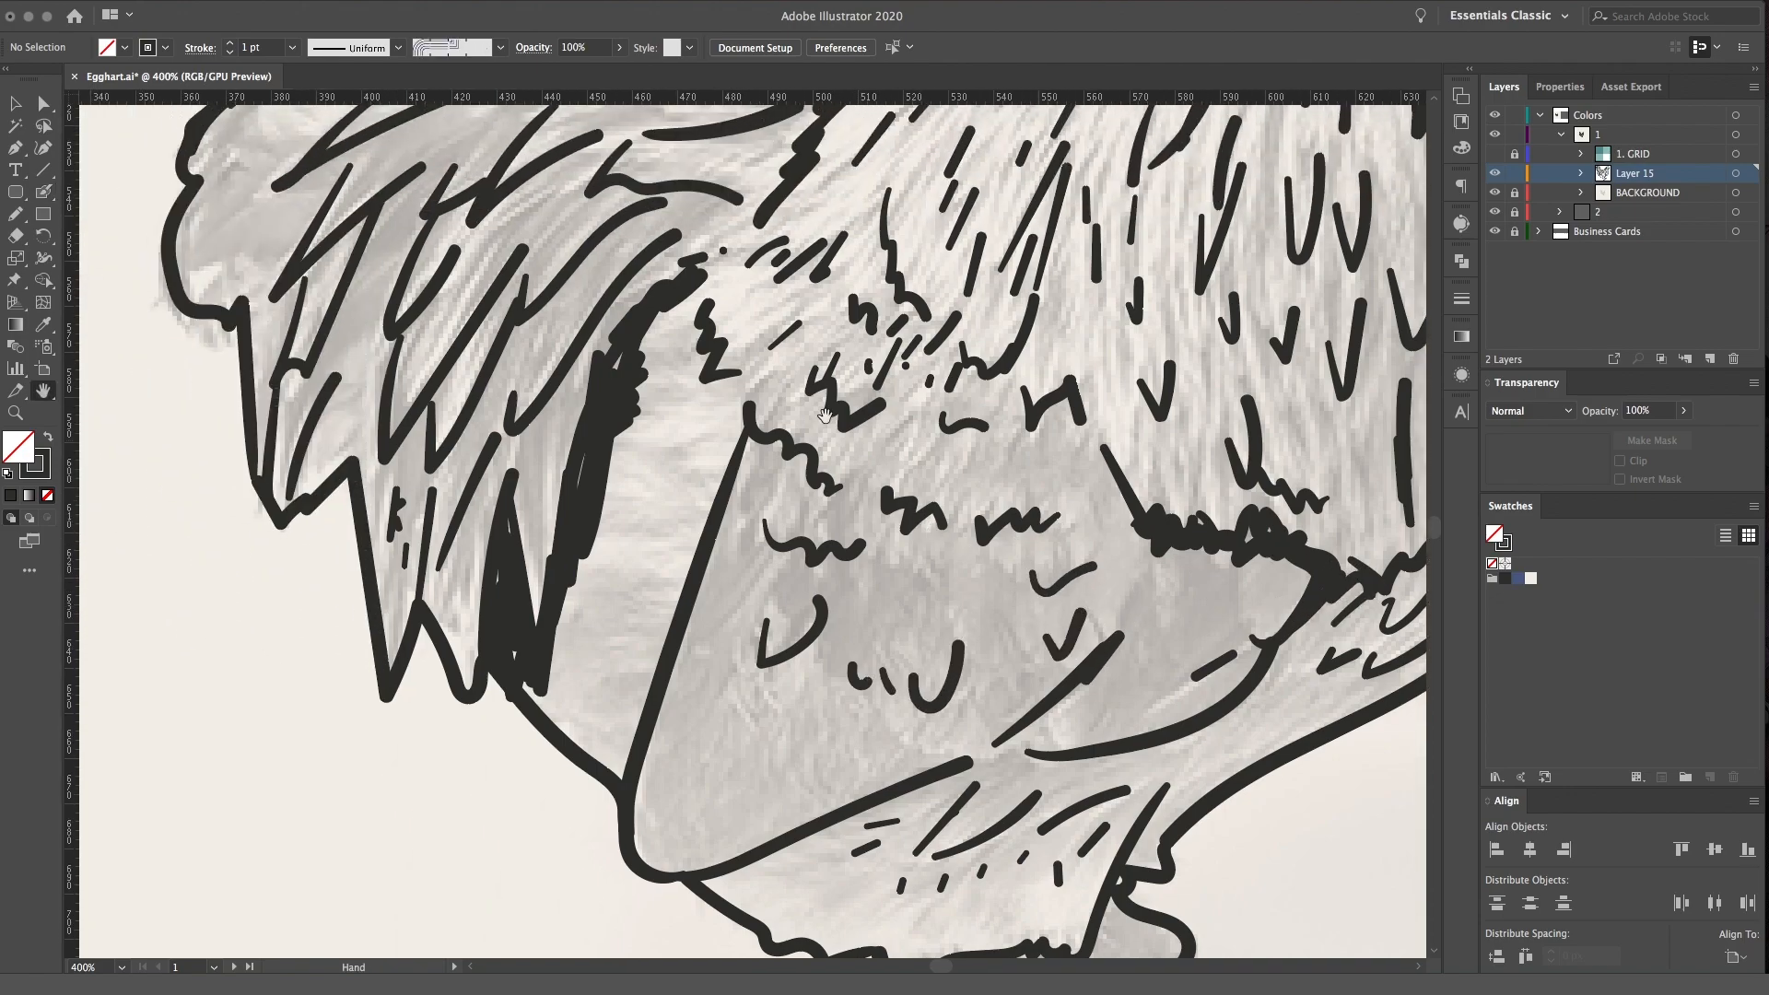
pyautogui.moveTo(734, 429); pyautogui.dragTo(665, 435)
pyautogui.moveTo(682, 469); pyautogui.dragTo(623, 494)
pyautogui.moveTo(687, 517)
pyautogui.mouseDown()
pyautogui.moveTo(663, 527)
pyautogui.moveTo(673, 559)
pyautogui.mouseUp()
pyautogui.moveTo(677, 580); pyautogui.dragTo(640, 608)
pyautogui.moveTo(641, 669); pyautogui.dragTo(601, 684)
# Add small tick marks among the tips of the long hanging feathers below the tail
pyautogui.moveTo(735, 511); pyautogui.dragTo(873, 653)
pyautogui.moveTo(491, 604)
pyautogui.mouseDown()
pyautogui.moveTo(499, 562)
pyautogui.moveTo(455, 624)
pyautogui.mouseUp()
pyautogui.moveTo(401, 378); pyautogui.dragTo(394, 398)
pyautogui.moveTo(415, 380)
pyautogui.mouseDown()
pyautogui.moveTo(405, 394)
pyautogui.moveTo(406, 333)
pyautogui.mouseUp()
# Thicken the dark shading at the tail's base and add rough strokes beneath the lowest curved tail feather
pyautogui.moveTo(405, 256); pyautogui.dragTo(397, 575)
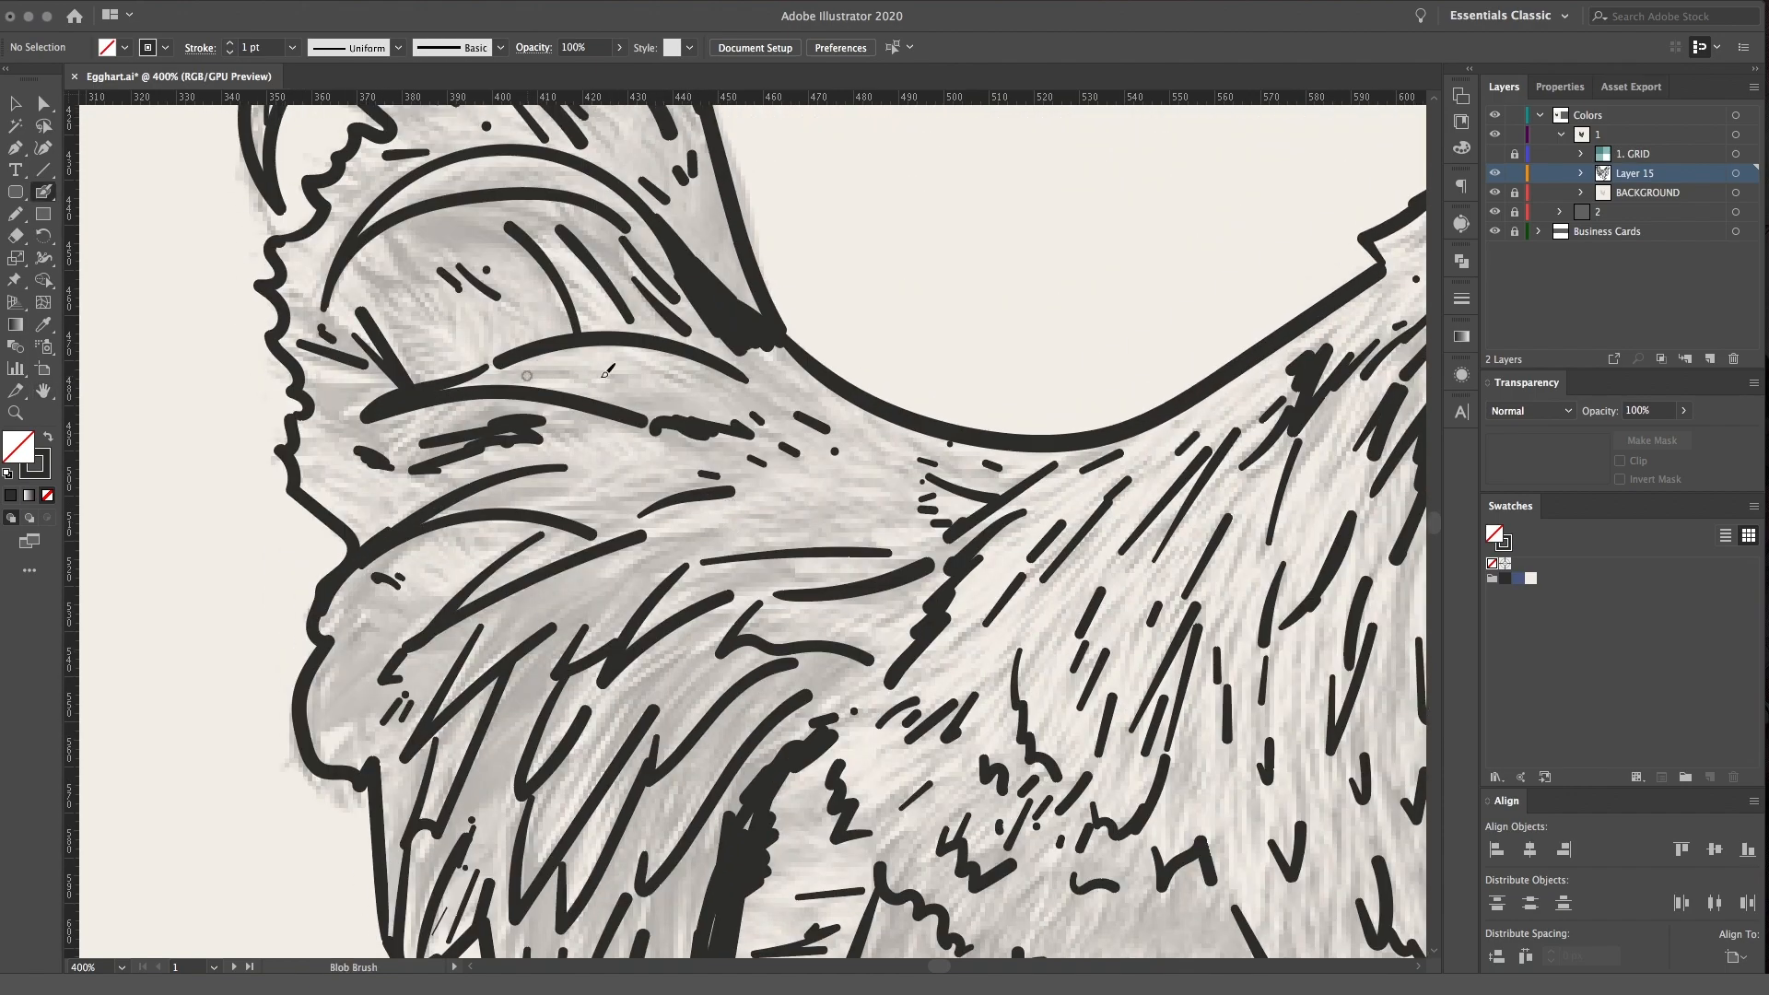
pyautogui.moveTo(682, 386)
pyautogui.mouseDown()
pyautogui.moveTo(776, 388)
pyautogui.moveTo(776, 373)
pyautogui.moveTo(757, 341)
pyautogui.moveTo(736, 362)
pyautogui.moveTo(758, 396)
pyautogui.moveTo(643, 419)
pyautogui.mouseUp()
pyautogui.moveTo(598, 324); pyautogui.dragTo(707, 461)
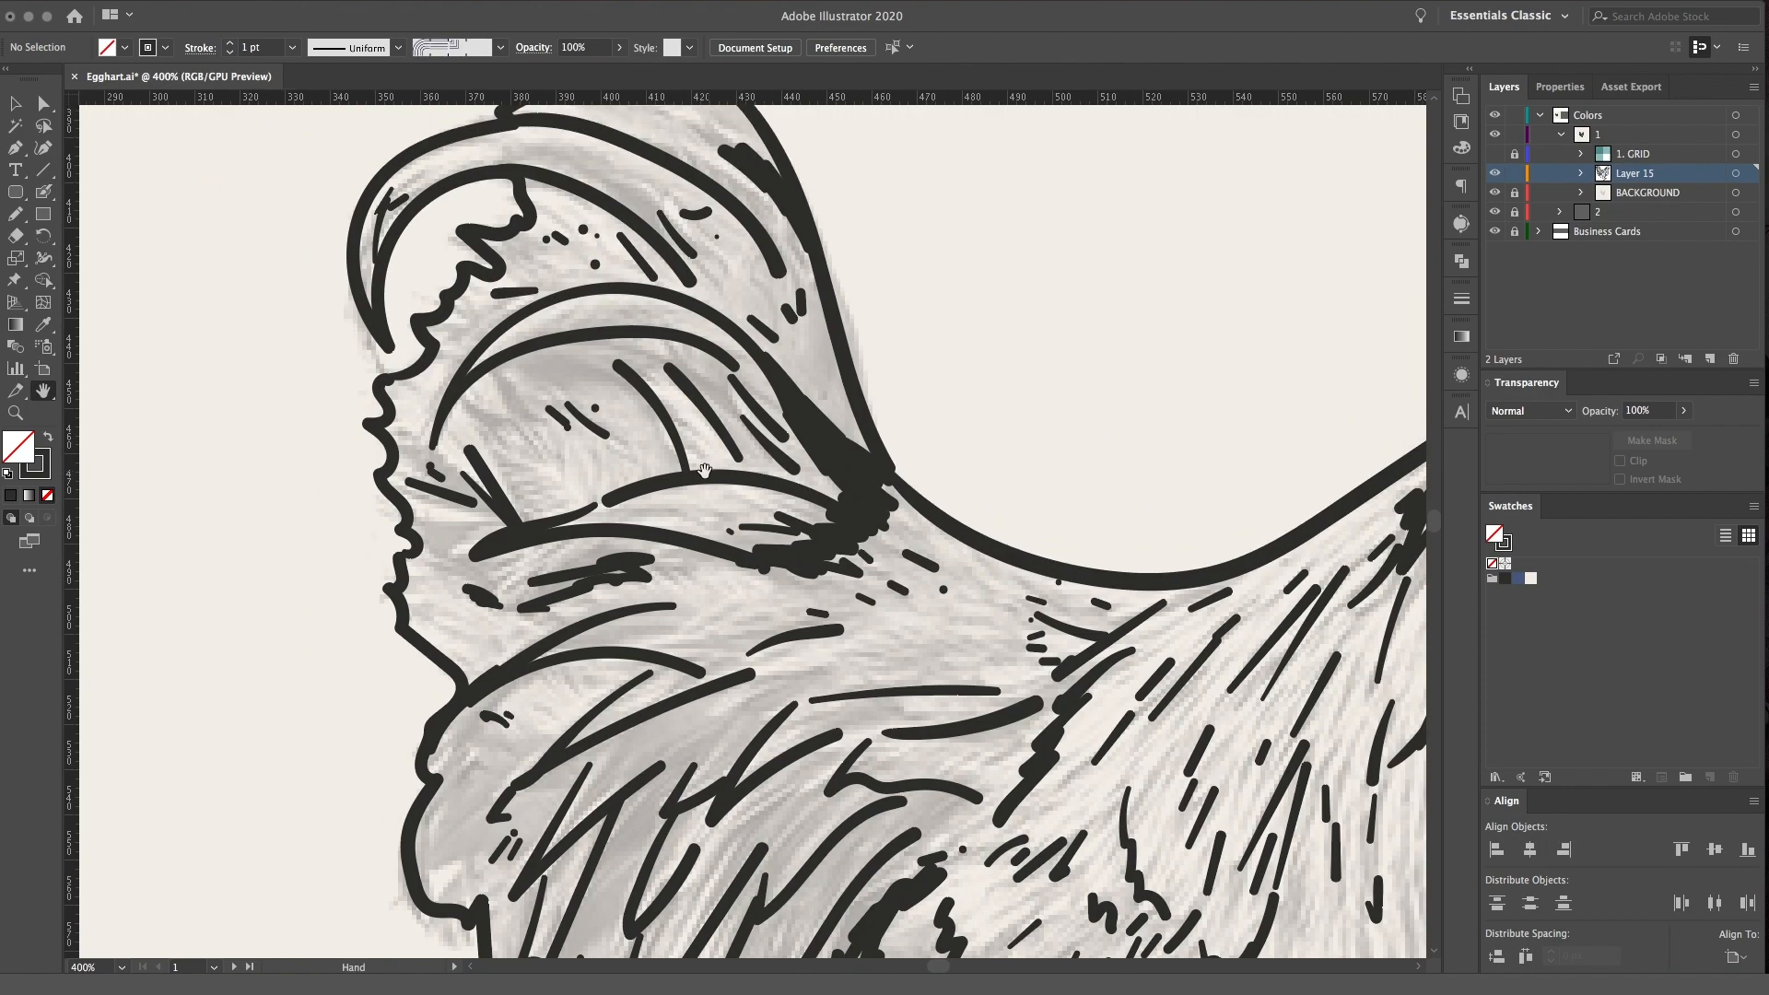
pyautogui.moveTo(603, 502)
pyautogui.mouseDown()
pyautogui.moveTo(536, 522)
pyautogui.moveTo(580, 541)
pyautogui.mouseUp()
pyautogui.moveTo(688, 542); pyautogui.dragTo(608, 558)
pyautogui.moveTo(605, 595); pyautogui.dragTo(551, 626)
pyautogui.moveTo(565, 630); pyautogui.dragTo(523, 650)
# Add short strokes inside the curved tail feathers and darken the upper back of the tail
pyautogui.moveTo(588, 465); pyautogui.dragTo(653, 455)
pyautogui.moveTo(656, 371); pyautogui.dragTo(678, 512)
pyautogui.moveTo(712, 427); pyautogui.dragTo(625, 354)
pyautogui.moveTo(713, 294); pyautogui.dragTo(757, 314)
pyautogui.moveTo(744, 251); pyautogui.dragTo(782, 293)
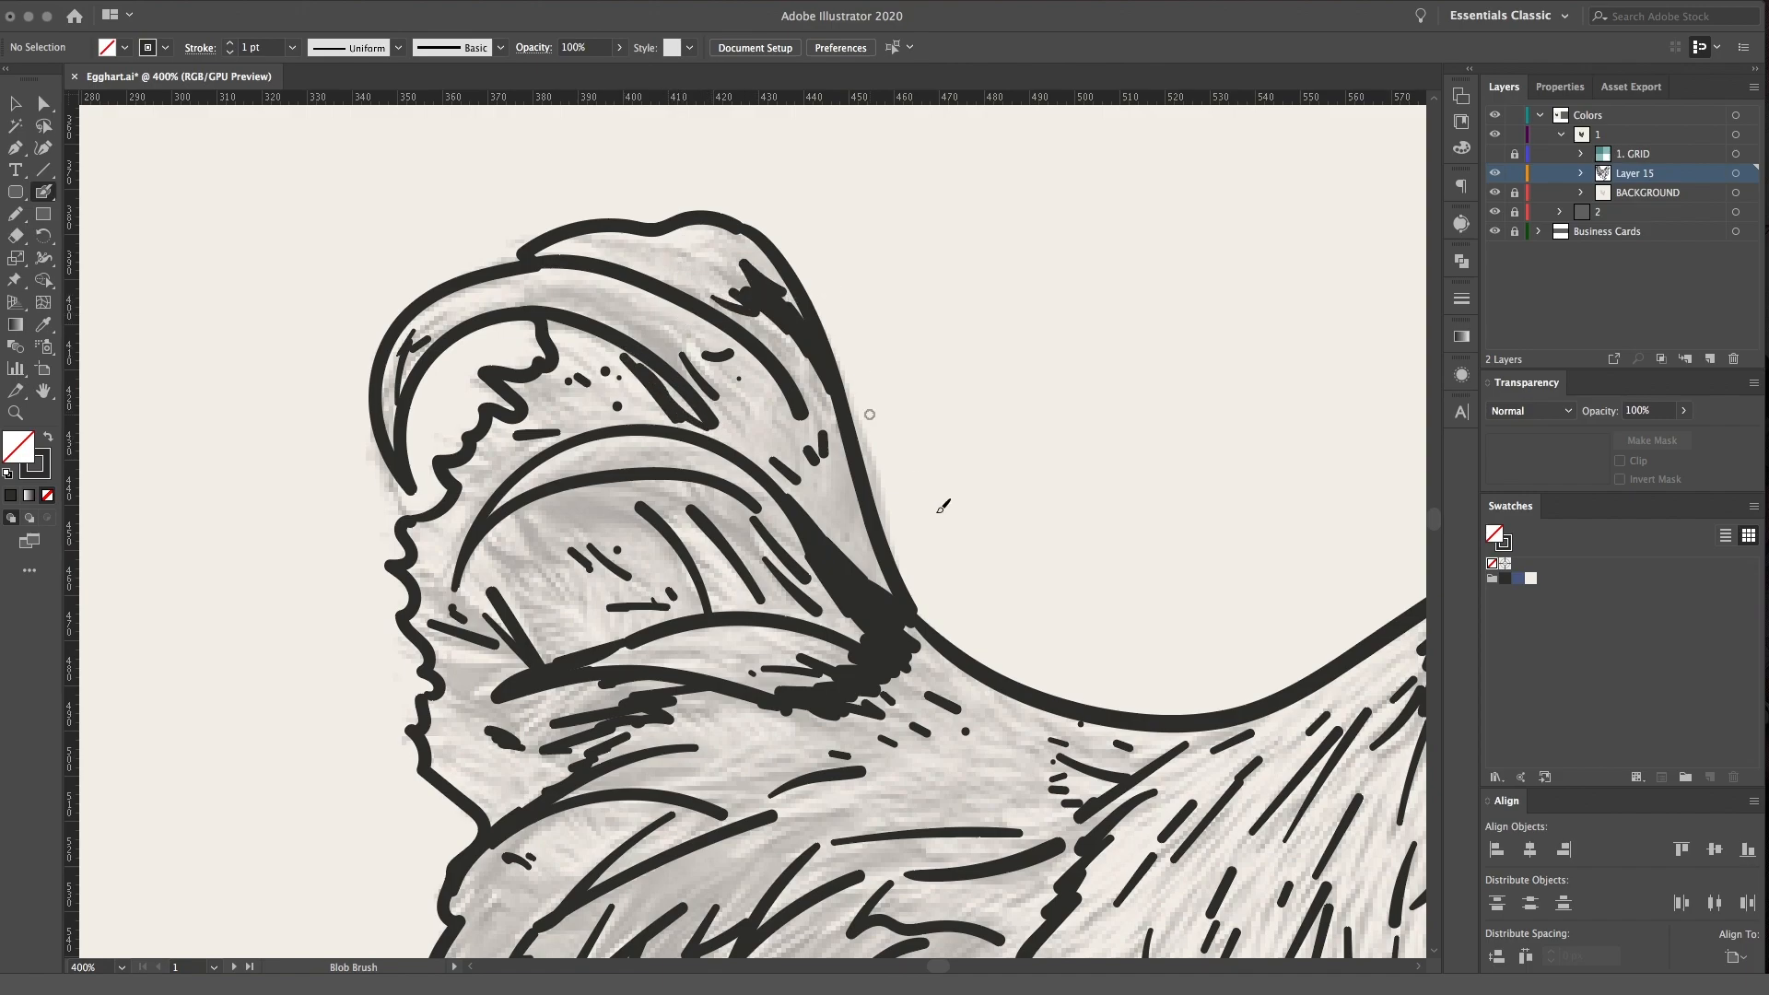
# Add short feather marks to the upper breast below the wattle and beside the heavy neck stroke
pyautogui.moveTo(1030, 616); pyautogui.dragTo(604, 314)
pyautogui.press('space')
pyautogui.moveTo(679, 499); pyautogui.dragTo(599, 643)
pyautogui.moveTo(1068, 429); pyautogui.dragTo(827, 502)
pyautogui.moveTo(1063, 549); pyautogui.dragTo(1077, 575)
pyautogui.moveTo(1080, 547); pyautogui.dragTo(1113, 558)
pyautogui.moveTo(1122, 535); pyautogui.dragTo(1146, 560)
pyautogui.moveTo(965, 505); pyautogui.dragTo(976, 533)
pyautogui.moveTo(994, 487); pyautogui.dragTo(998, 496)
pyautogui.moveTo(1006, 475); pyautogui.dragTo(1007, 548)
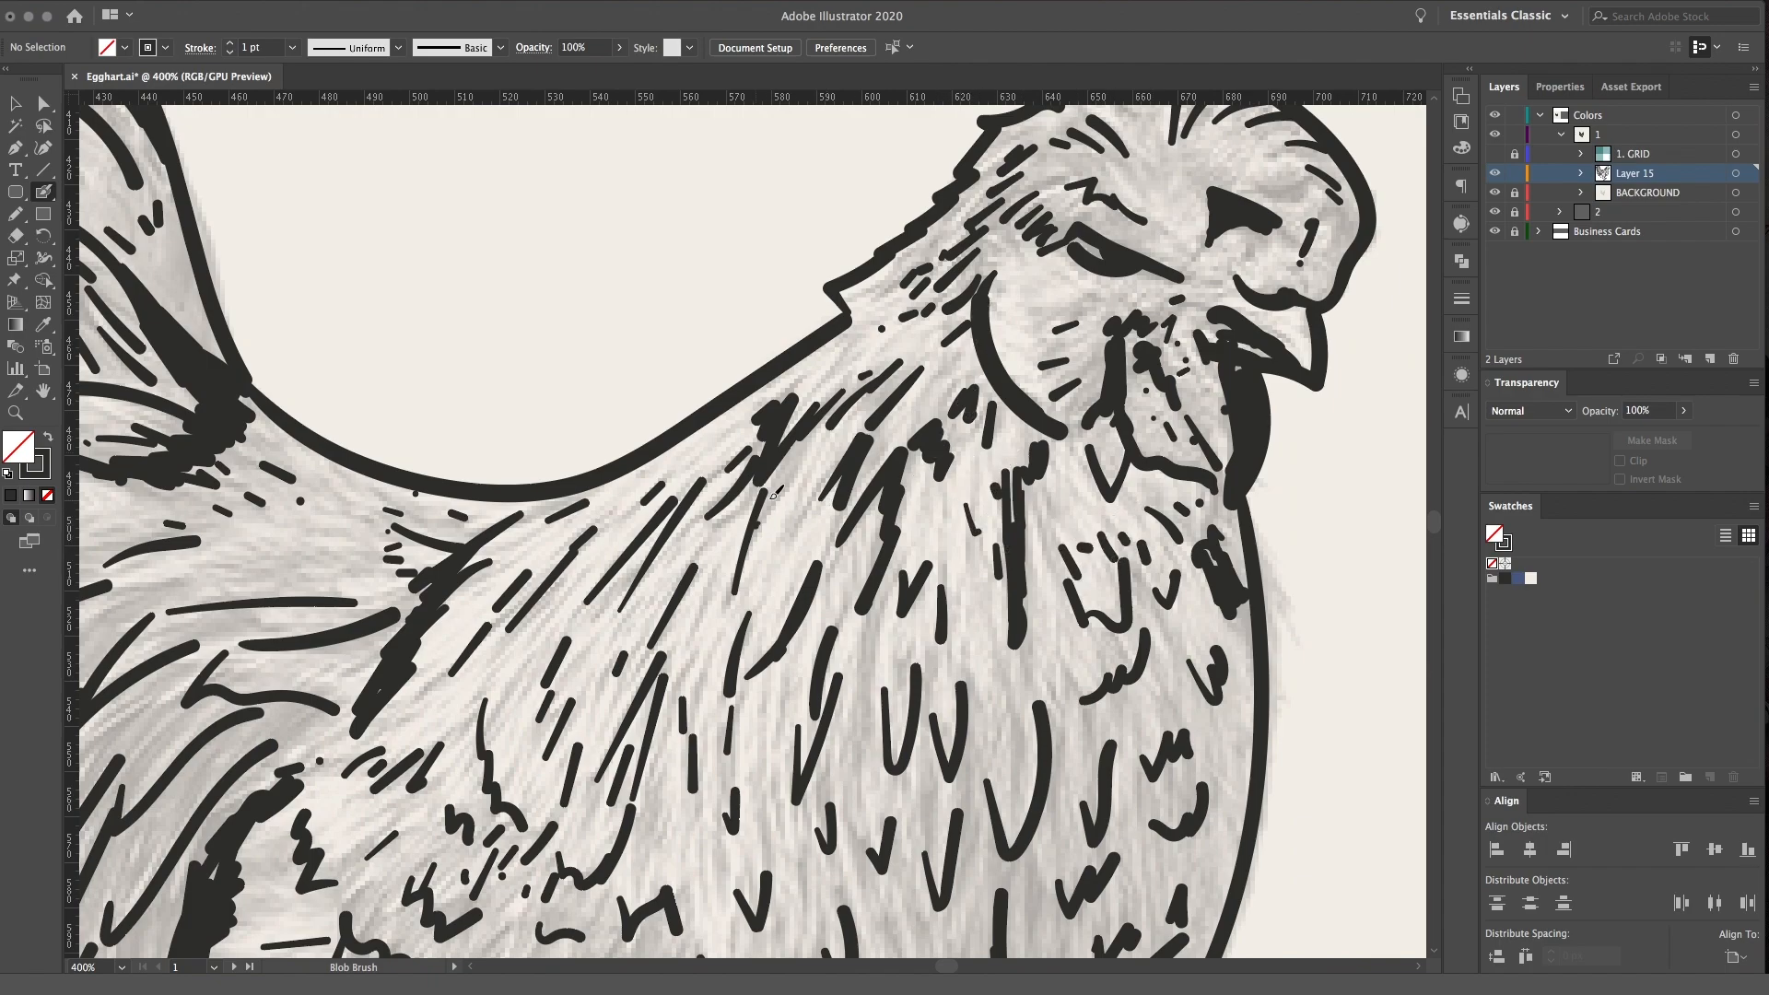
# Add short feather strokes along the back of the neck
pyautogui.moveTo(761, 514); pyautogui.dragTo(822, 431)
pyautogui.moveTo(860, 347); pyautogui.dragTo(849, 360)
pyautogui.moveTo(906, 296); pyautogui.dragTo(867, 315)
# Add short upright dashes to the lower front of the breast above the jagged belly line
pyautogui.moveTo(1155, 734)
pyautogui.mouseDown()
pyautogui.moveTo(1125, 715)
pyautogui.moveTo(1023, 458)
pyautogui.mouseUp()
pyautogui.moveTo(912, 678); pyautogui.dragTo(915, 700)
pyautogui.moveTo(934, 662)
pyautogui.mouseDown()
pyautogui.moveTo(935, 680)
pyautogui.moveTo(970, 655)
pyautogui.mouseUp()
pyautogui.moveTo(993, 608); pyautogui.dragTo(996, 627)
pyautogui.moveTo(1012, 564)
pyautogui.mouseDown()
pyautogui.moveTo(1027, 622)
pyautogui.moveTo(1054, 594)
pyautogui.mouseUp()
# Draw small zigzag marks on the breast just above the wing's dark front edge
pyautogui.moveTo(879, 623); pyautogui.dragTo(1116, 334)
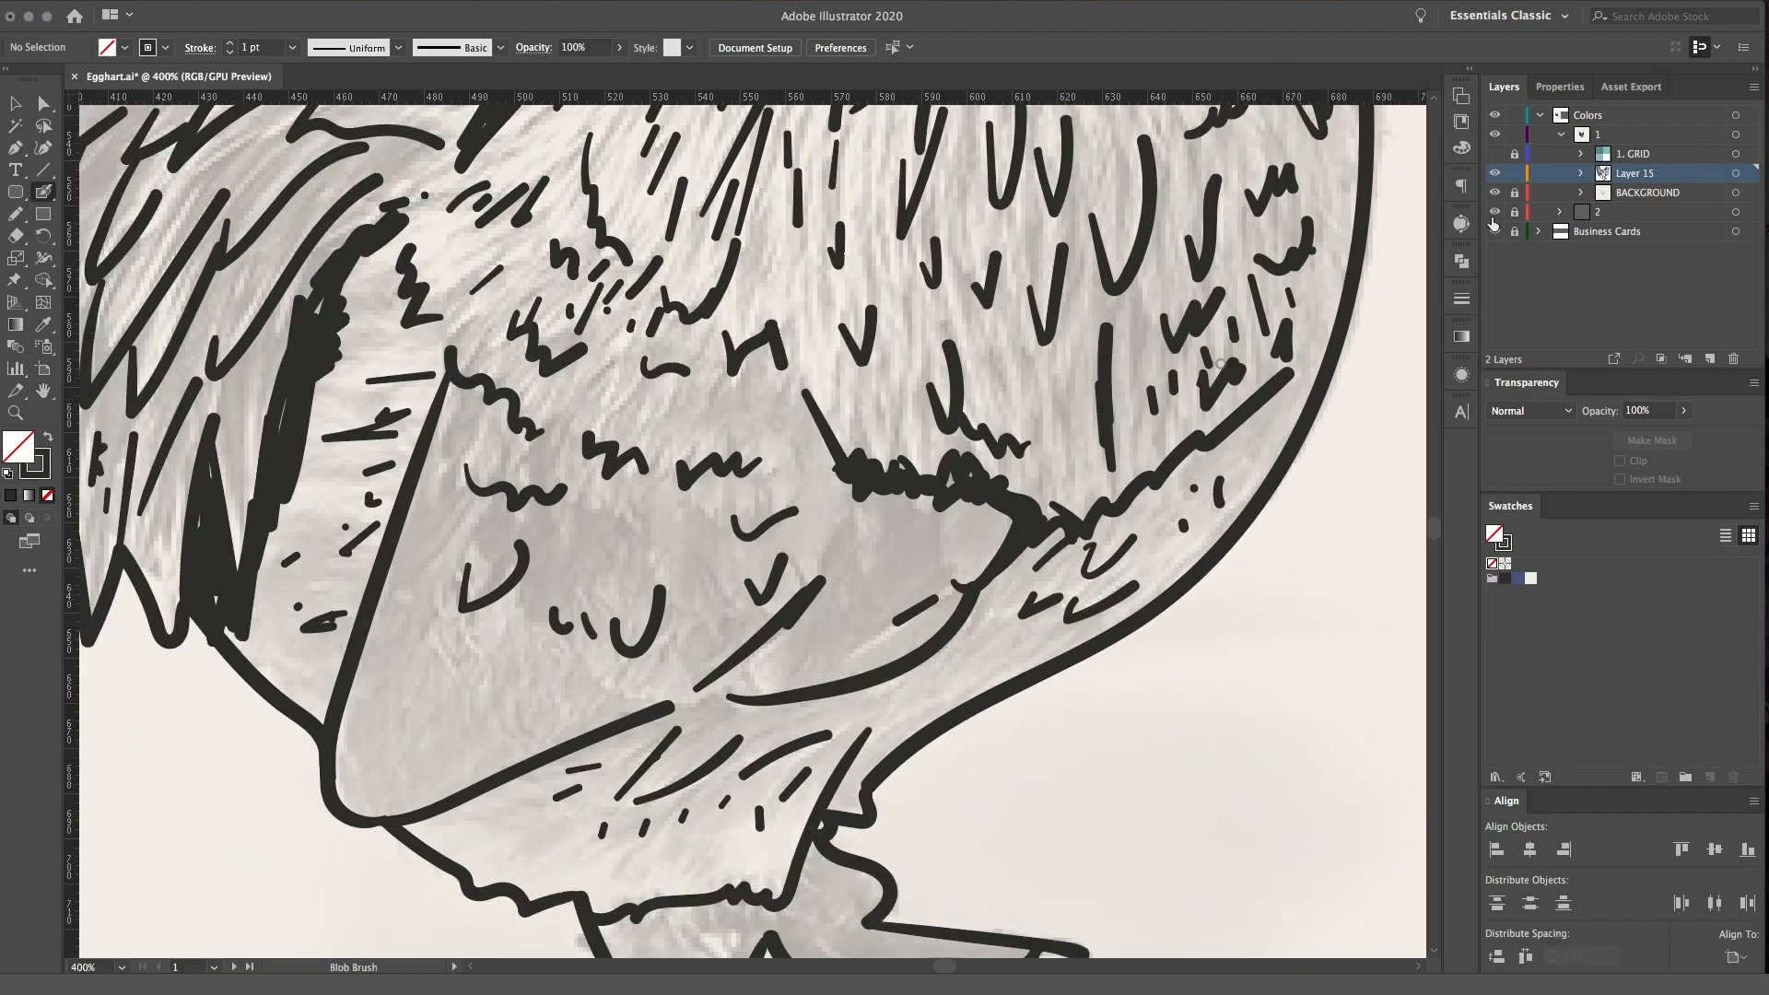
pyautogui.moveTo(862, 410); pyautogui.dragTo(886, 412)
pyautogui.moveTo(901, 403); pyautogui.dragTo(918, 429)
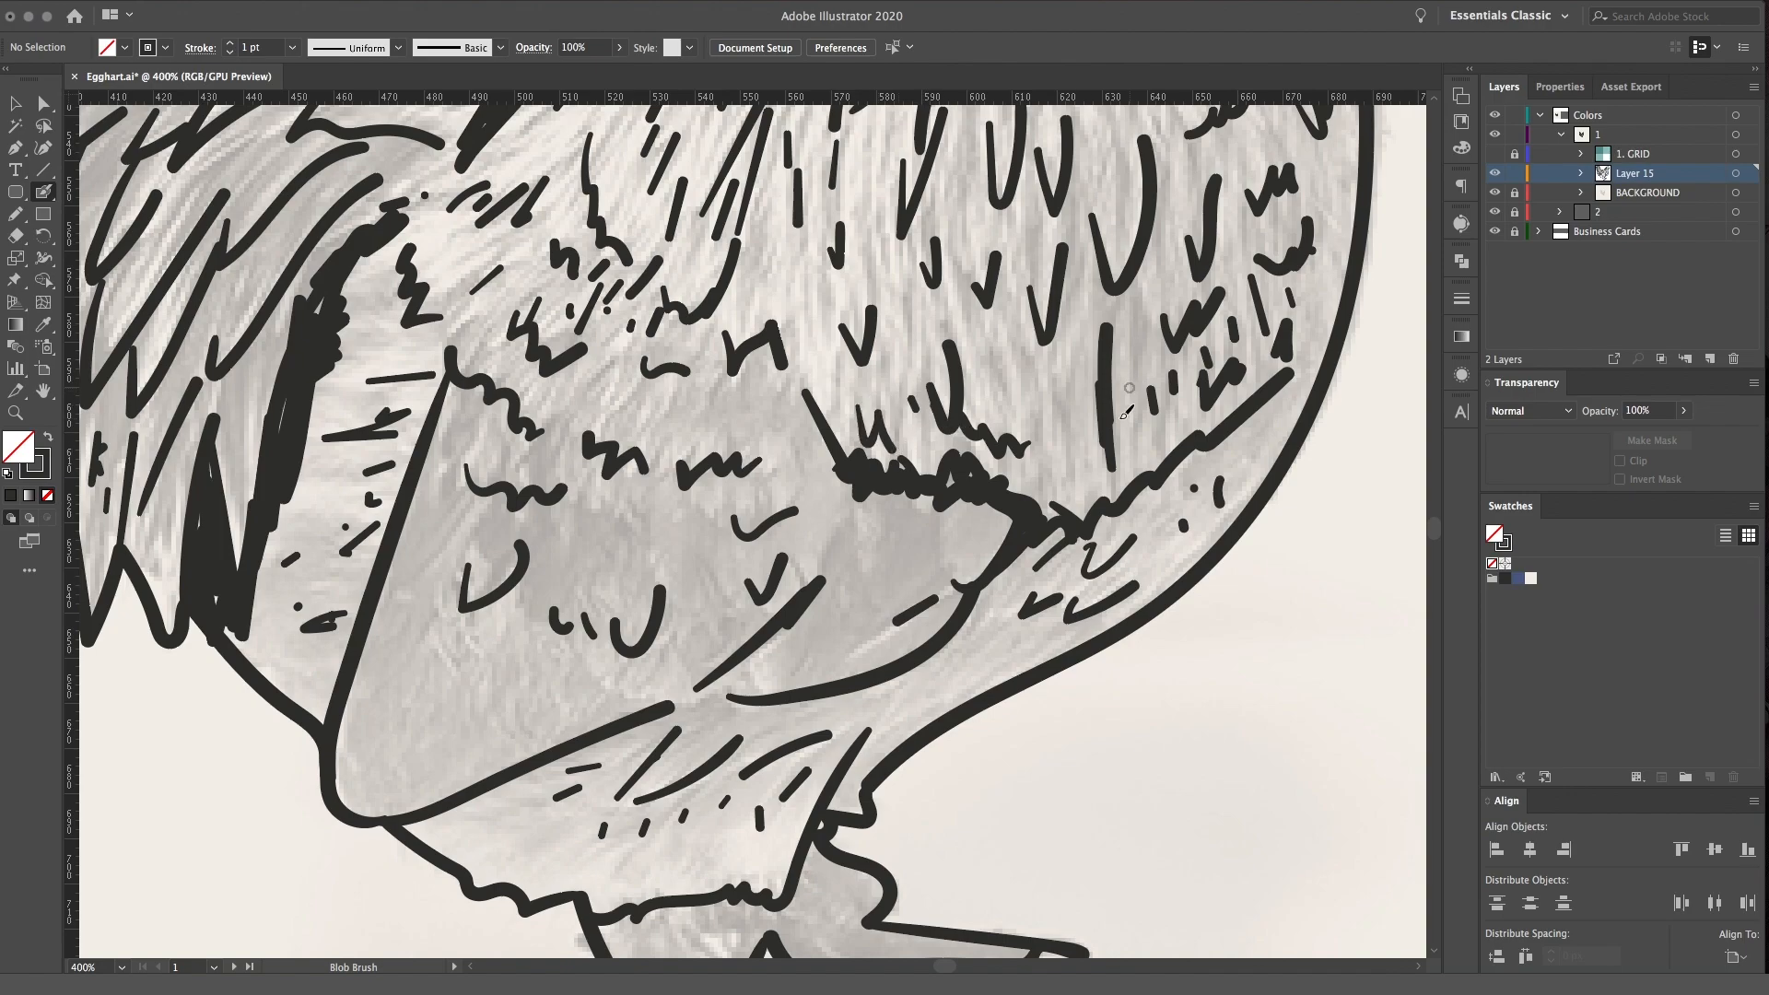
pyautogui.moveTo(1055, 444); pyautogui.dragTo(1073, 442)
# Add more slanted feather strokes across the thigh below the wing
pyautogui.moveTo(440, 830); pyautogui.dragTo(475, 804)
pyautogui.moveTo(527, 798); pyautogui.dragTo(586, 768)
pyautogui.moveTo(633, 826); pyautogui.dragTo(650, 812)
pyautogui.moveTo(645, 857)
pyautogui.mouseDown()
pyautogui.moveTo(710, 805)
pyautogui.moveTo(774, 793)
pyautogui.mouseUp()
# Thicken the wing's front tip with rough strokes along its lower curve and jagged upper edge
pyautogui.moveTo(946, 675); pyautogui.dragTo(997, 616)
pyautogui.moveTo(965, 633); pyautogui.dragTo(1047, 556)
pyautogui.click(1027, 581)
pyautogui.moveTo(863, 562)
pyautogui.mouseDown()
pyautogui.moveTo(858, 522)
pyautogui.moveTo(975, 496)
pyautogui.moveTo(982, 563)
pyautogui.moveTo(934, 615)
pyautogui.mouseUp()
# Add V-shaped marks in the wing's lower rear corner and small dots and strokes near its upper edge
pyautogui.moveTo(458, 646)
pyautogui.mouseDown()
pyautogui.moveTo(503, 641)
pyautogui.moveTo(534, 693)
pyautogui.mouseUp()
pyautogui.moveTo(544, 694); pyautogui.dragTo(558, 690)
pyautogui.click(703, 398)
pyautogui.moveTo(608, 409); pyautogui.dragTo(670, 374)
pyautogui.moveTo(566, 390); pyautogui.dragTo(586, 347)
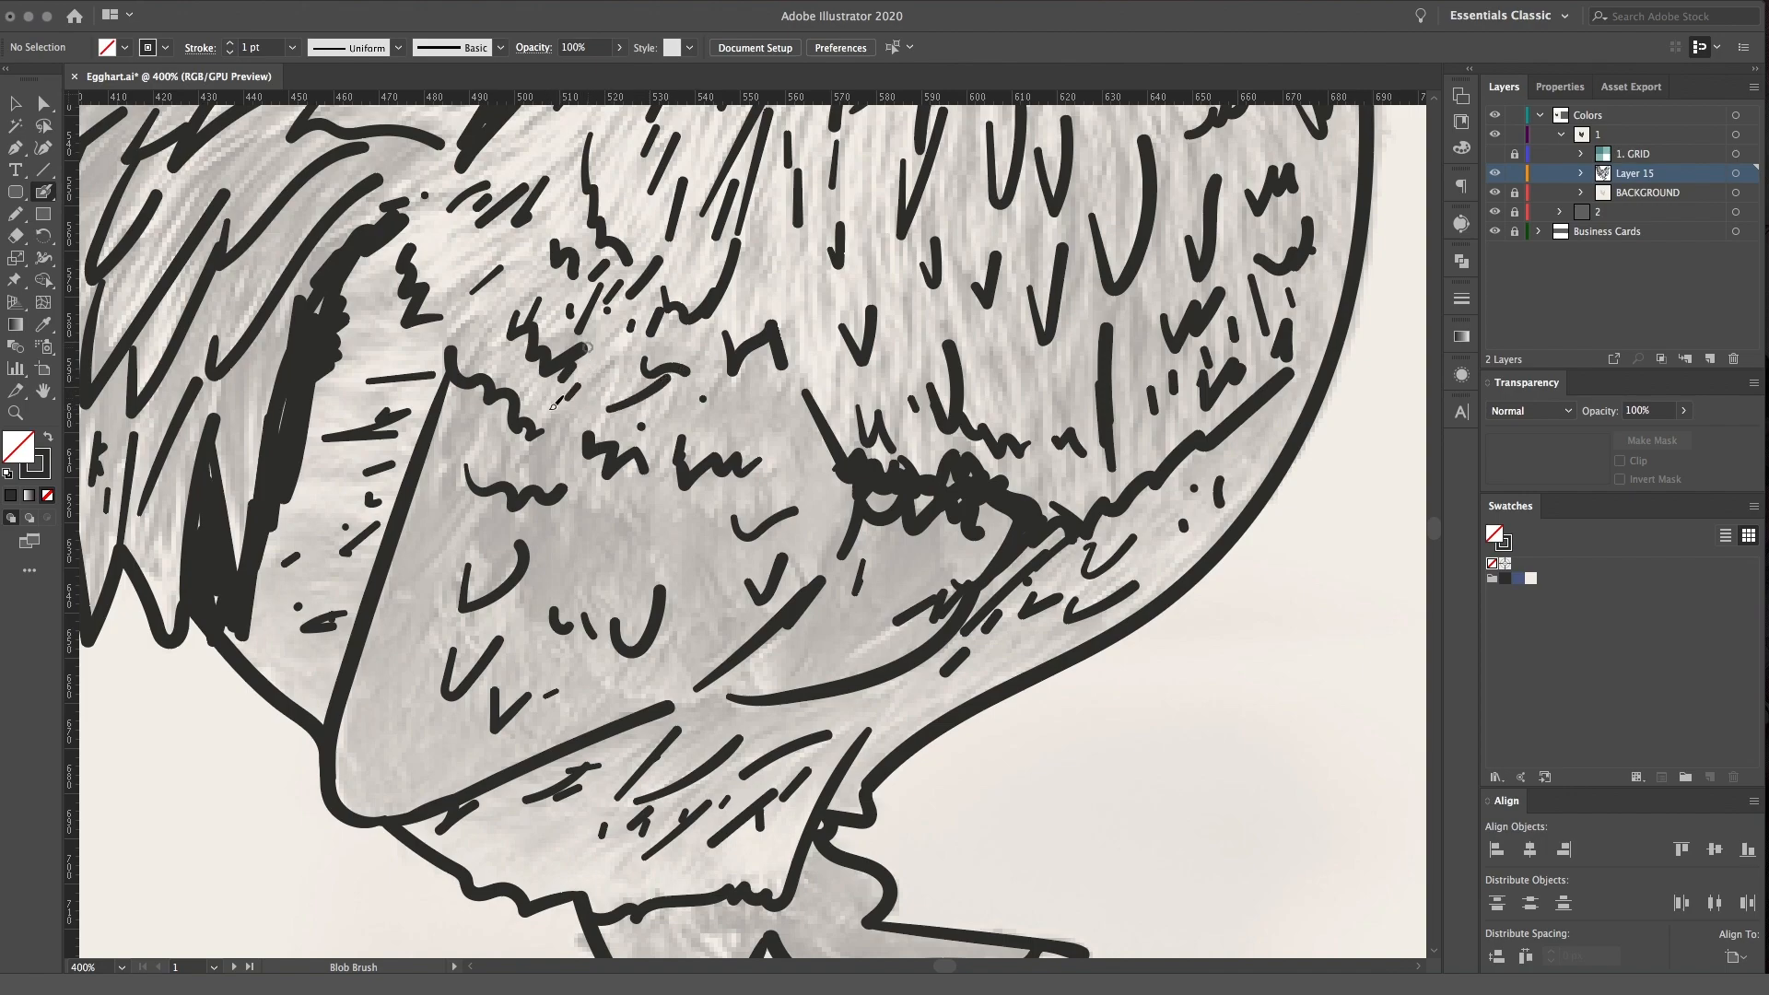
# Review the whole chicken drawing and the untextured legs and feet
pyautogui.press('h')
pyautogui.moveTo(967, 395)
pyautogui.mouseDown()
pyautogui.moveTo(881, 439)
pyautogui.moveTo(972, 261)
pyautogui.mouseUp()
pyautogui.press('super+minus')
pyautogui.press('super+minus')
pyautogui.press('super+minus')
pyautogui.press('super+minus')
pyautogui.press('super+plus')
pyautogui.press('super+plus')
pyautogui.press('super+plus')
pyautogui.hotkey('shift', 'b')
pyautogui.press('super+plus')
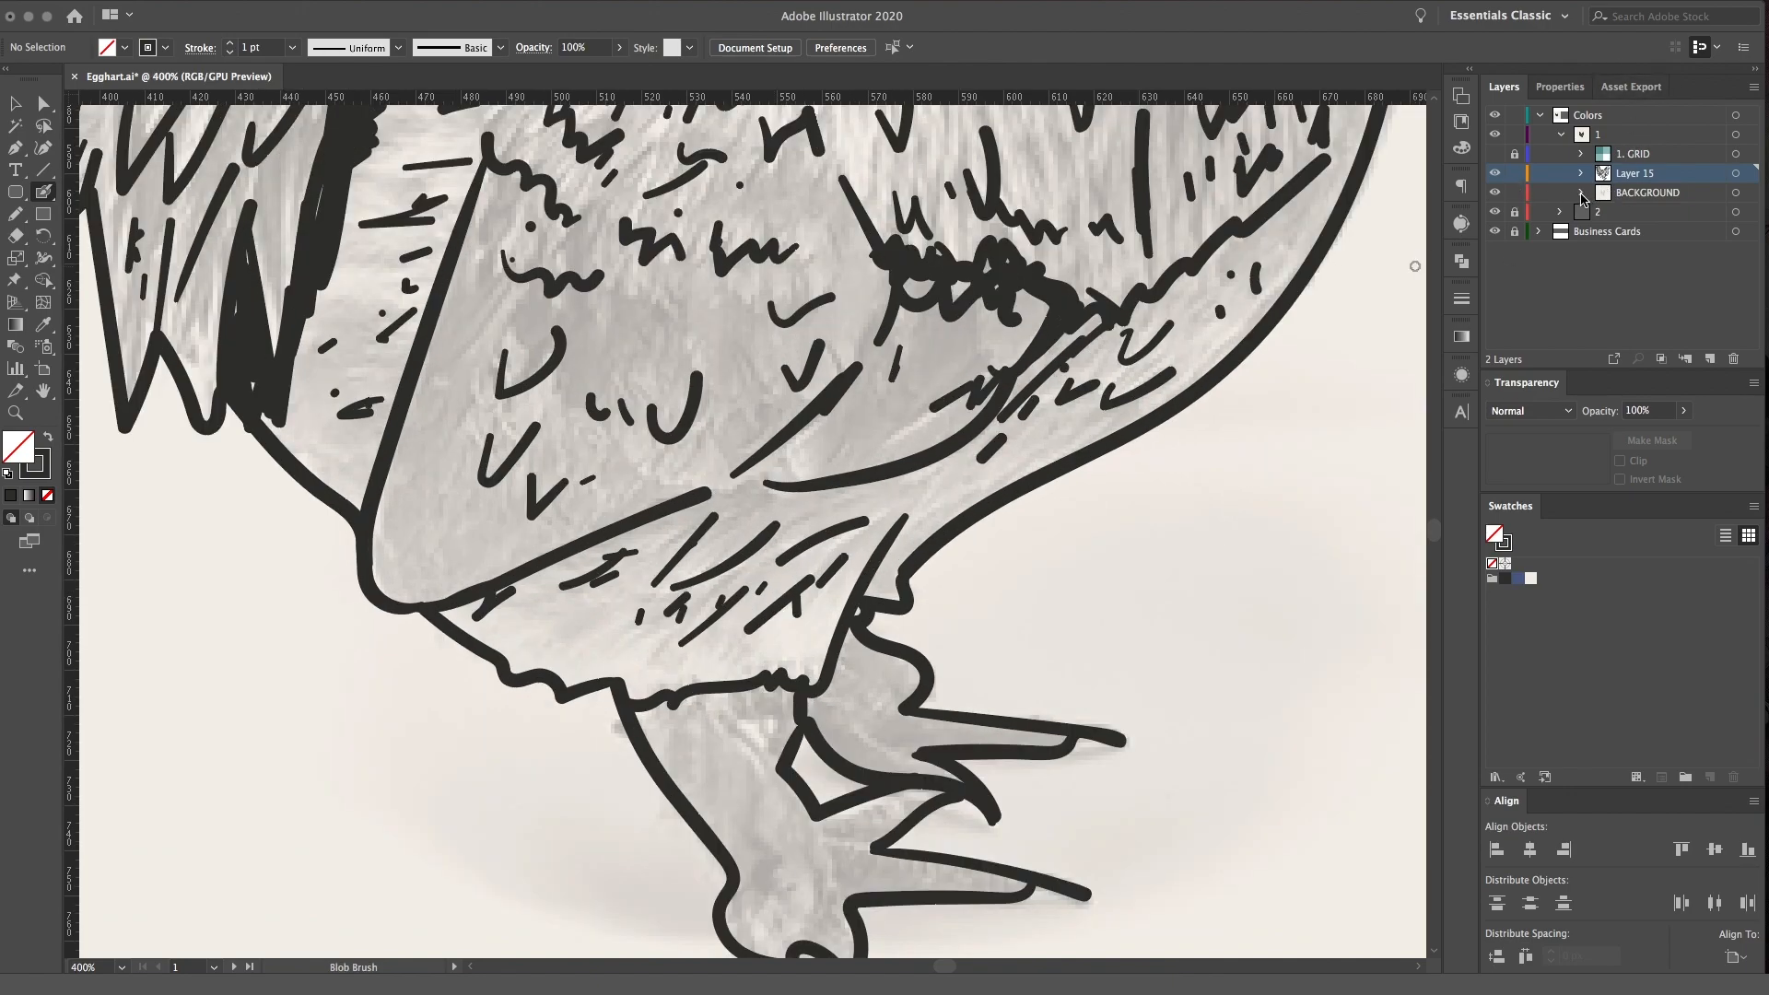
# Set the chicken image in the BACKGROUND layer to 49% opacity and lock that layer again
pyautogui.click(1581, 194)
pyautogui.click(1701, 214)
pyautogui.click(1737, 214)
pyautogui.click(1683, 410)
pyautogui.moveTo(1633, 442); pyautogui.dragTo(1647, 437)
pyautogui.click(1736, 172)
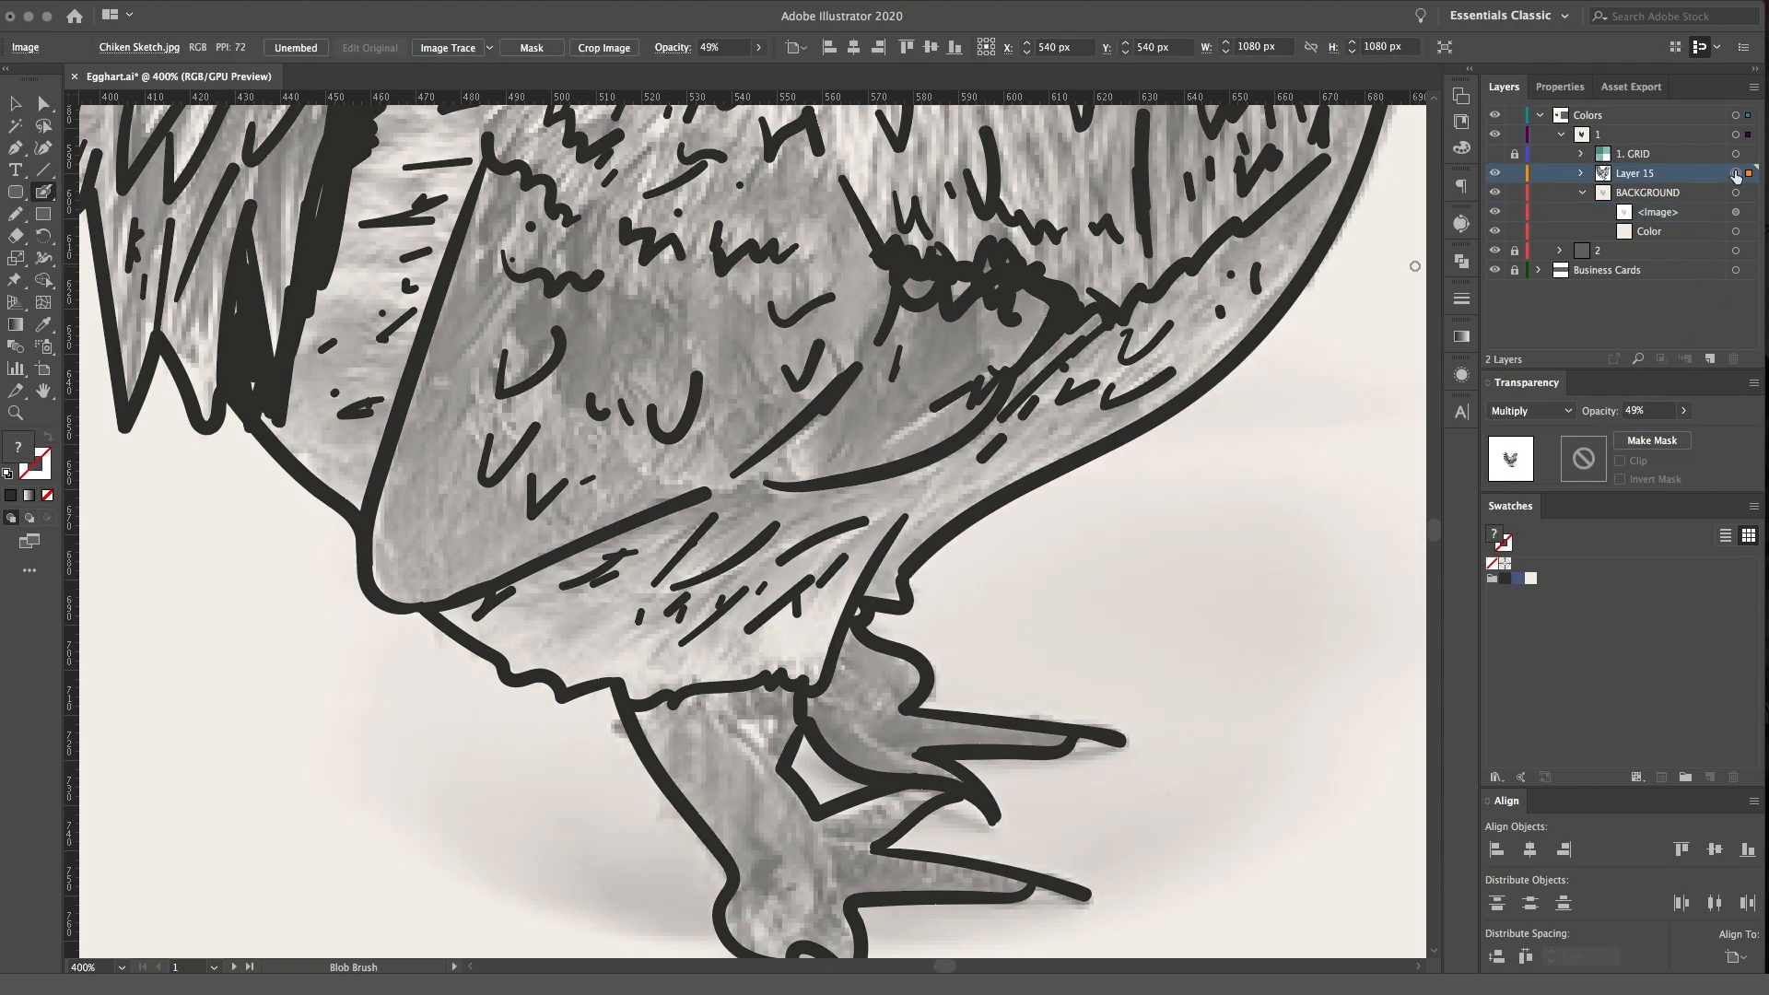
pyautogui.click(1516, 194)
pyautogui.press('space')
pyautogui.moveTo(1020, 675); pyautogui.dragTo(987, 553)
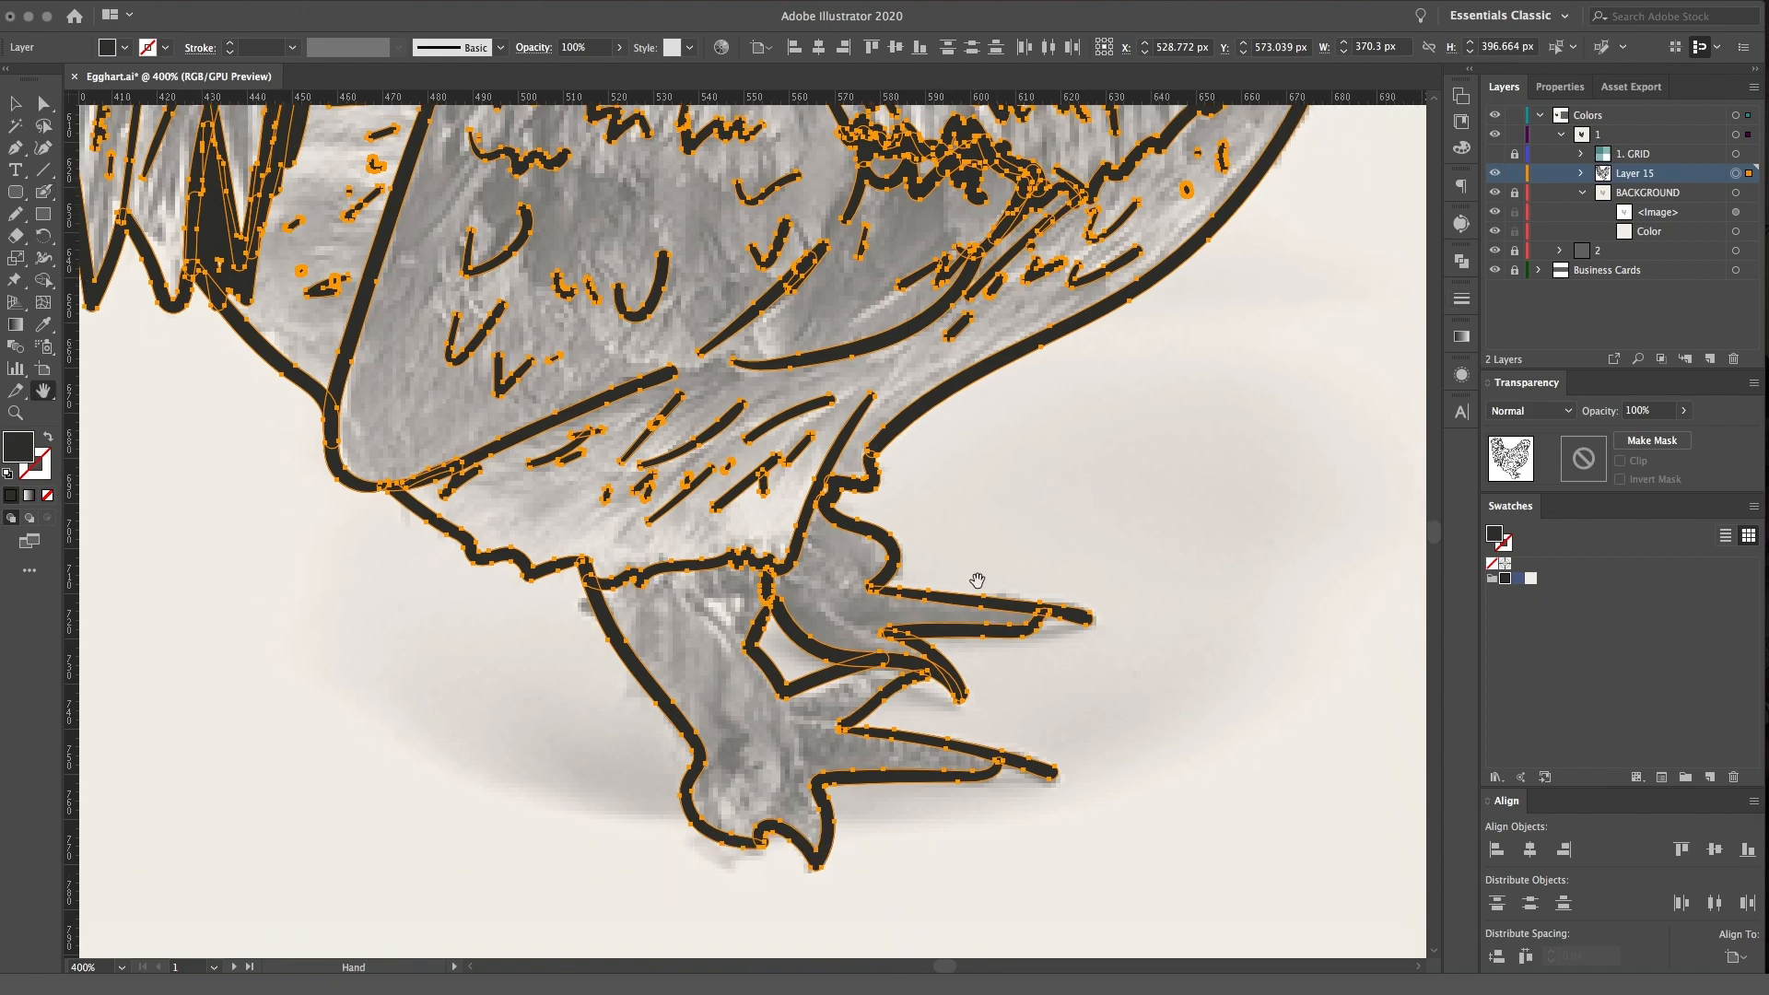
pyautogui.press('super+shift+a')
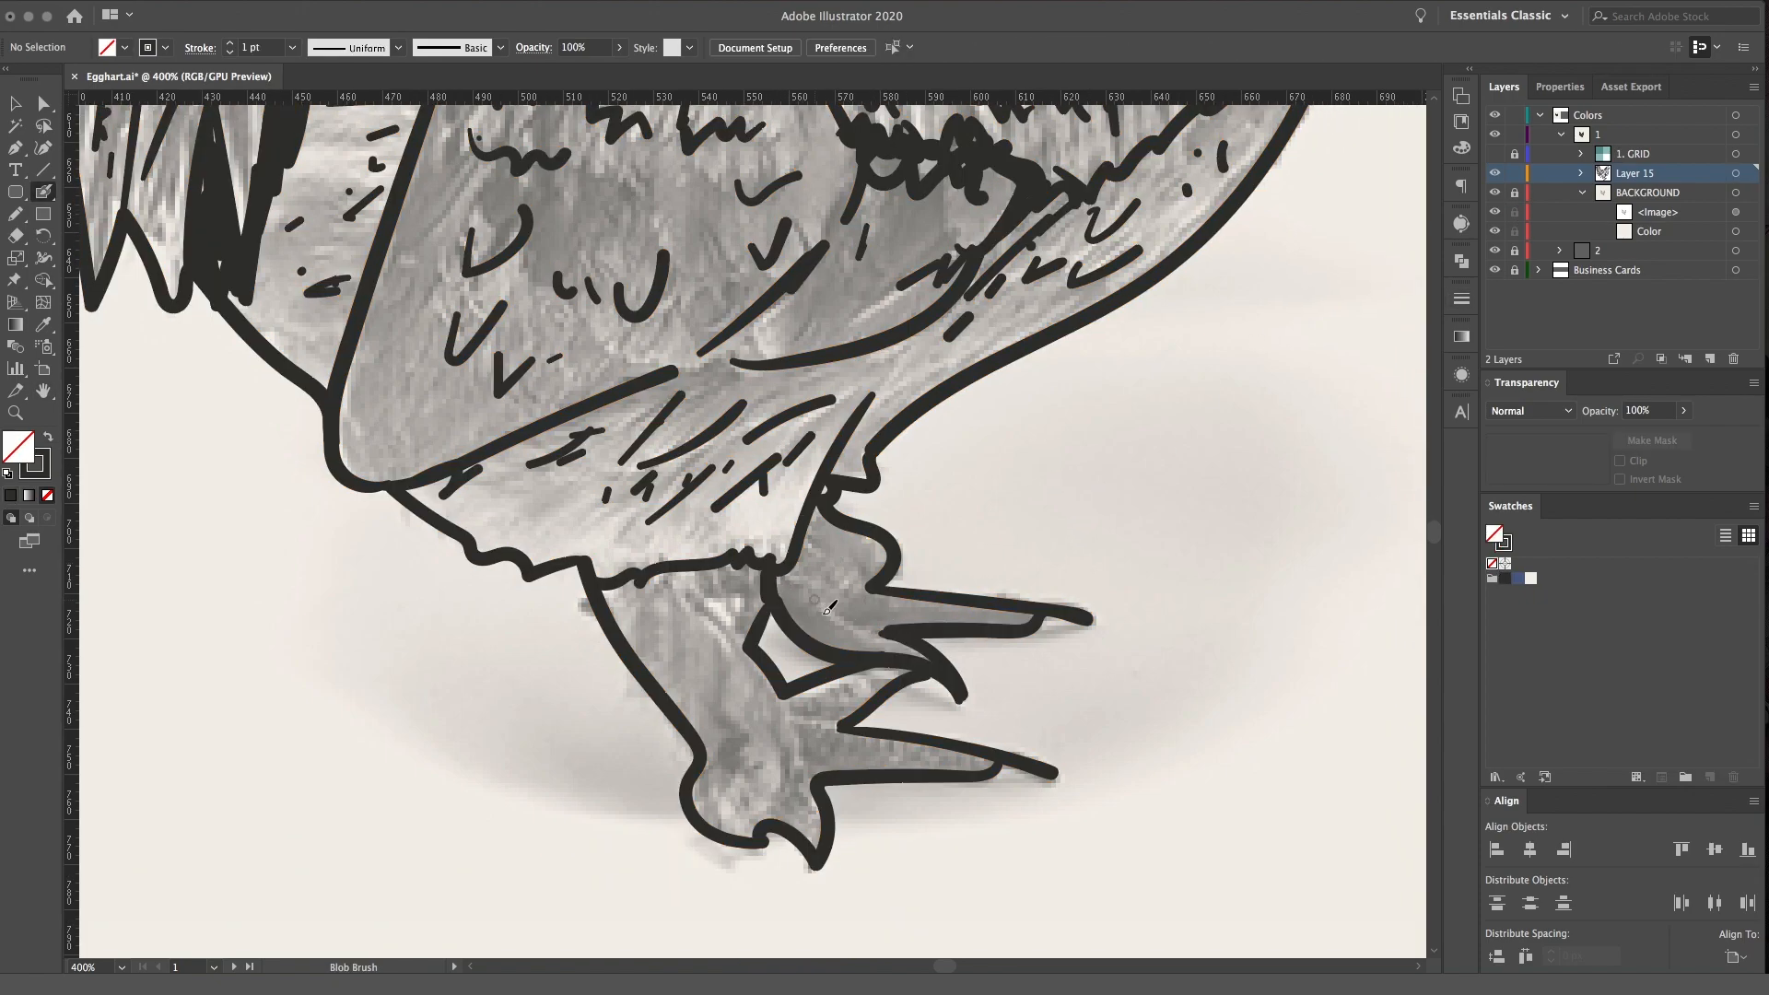
# Shade the wing's upper edge and front tip with heavy zigzag strokes following the darker photo areas
pyautogui.scroll(5, 751, 378)
pyautogui.hscroll(-1, 750, 377)
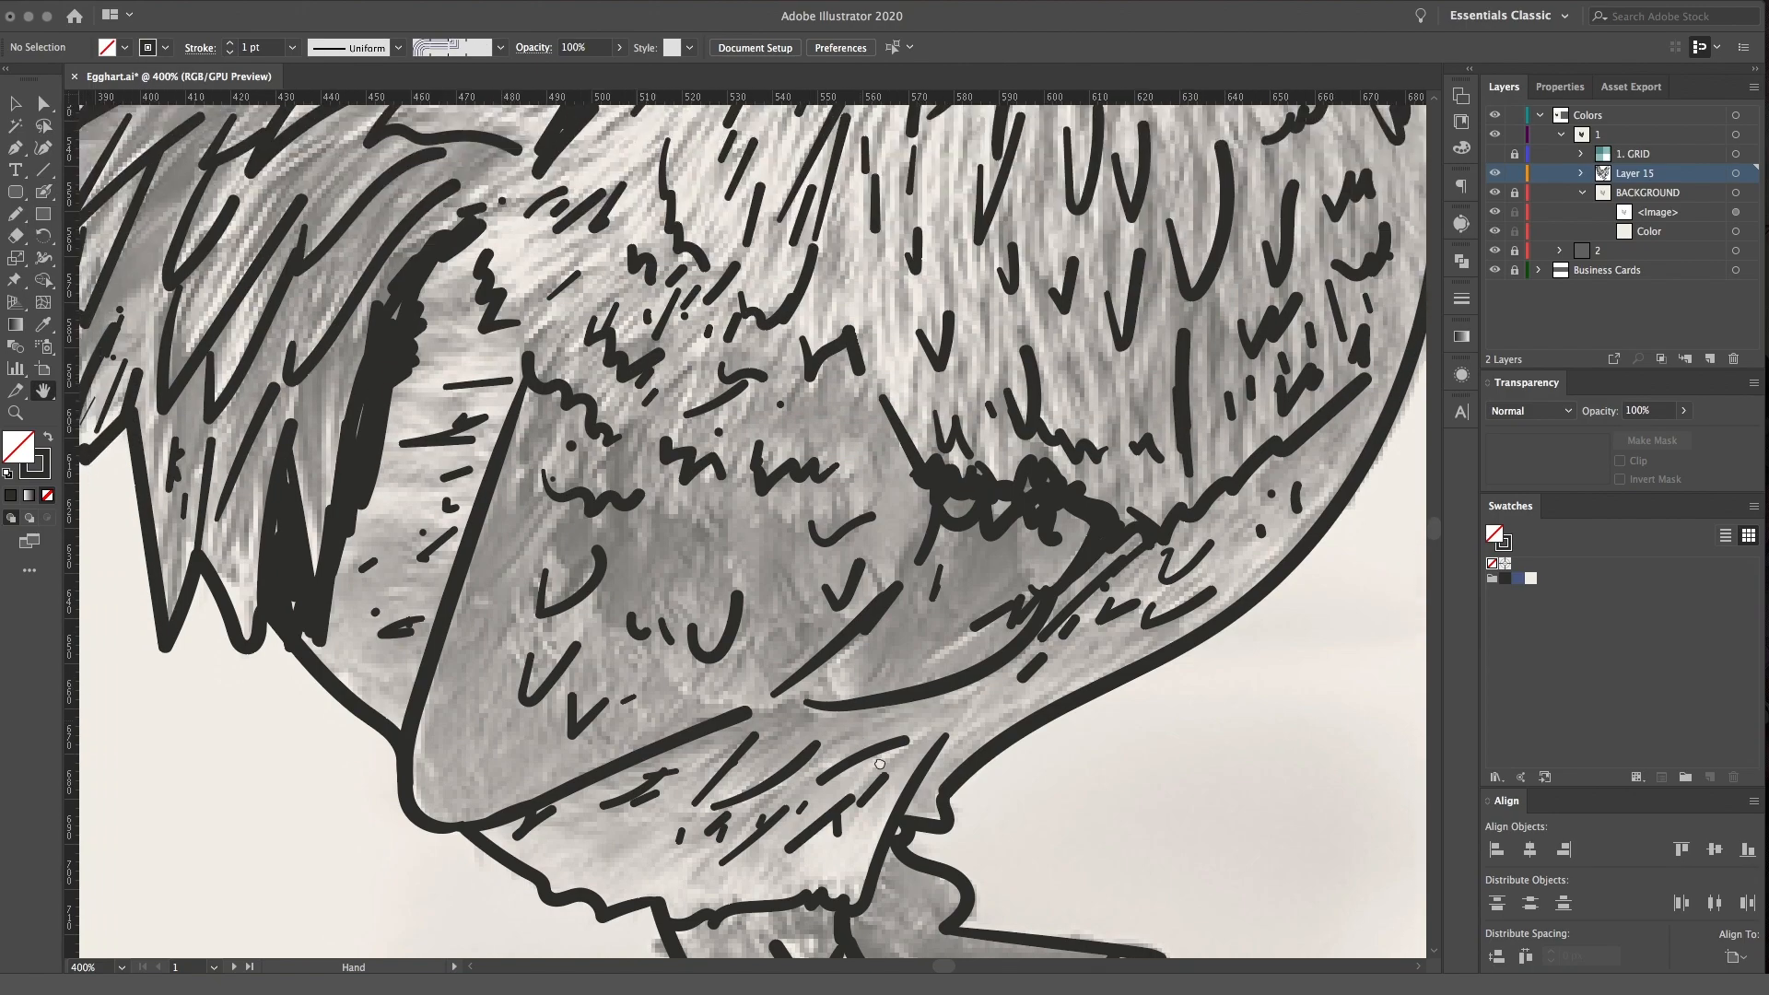
pyautogui.moveTo(703, 571); pyautogui.dragTo(744, 556)
pyautogui.moveTo(686, 498); pyautogui.dragTo(689, 534)
pyautogui.moveTo(824, 410)
pyautogui.mouseDown()
pyautogui.moveTo(852, 456)
pyautogui.moveTo(912, 484)
pyautogui.mouseUp()
pyautogui.moveTo(815, 737)
pyautogui.mouseDown()
pyautogui.moveTo(976, 567)
pyautogui.moveTo(1036, 645)
pyautogui.moveTo(976, 677)
pyautogui.mouseUp()
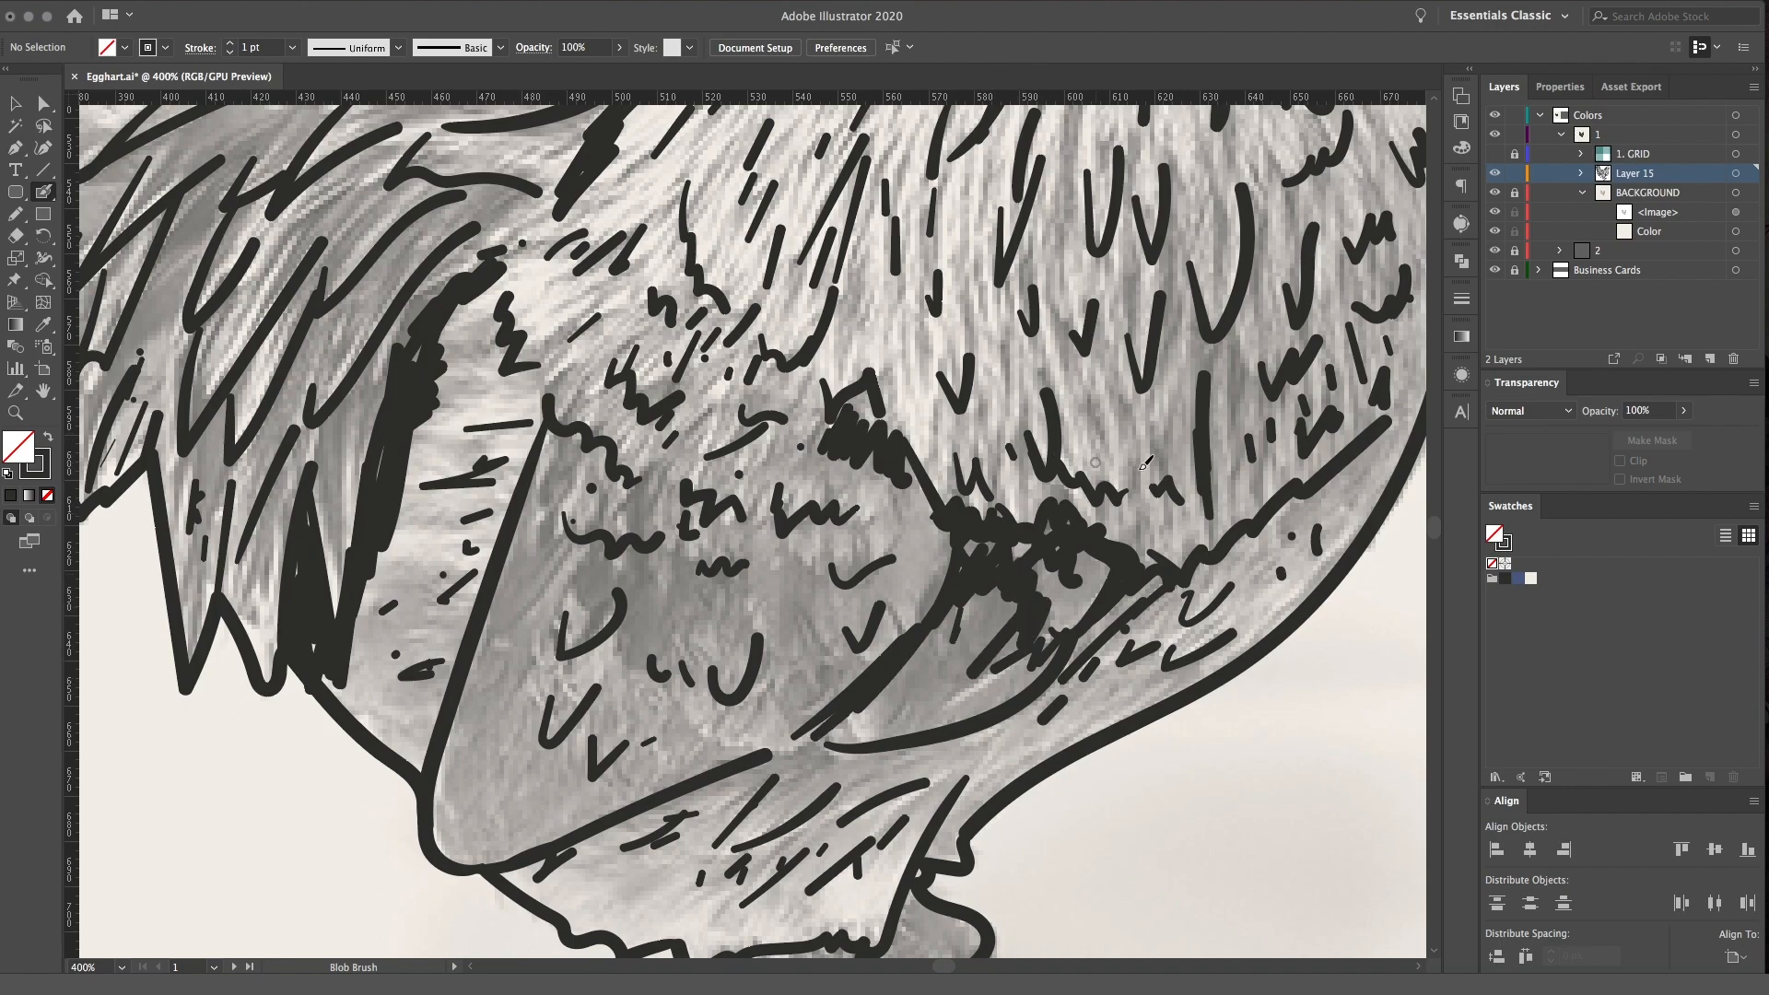
# Add short vertical feather marks to the middle and lower breast above the wing
pyautogui.scroll(4, 828, 544)
pyautogui.hscroll(2, 828, 544)
pyautogui.moveTo(817, 491); pyautogui.dragTo(824, 554)
pyautogui.moveTo(834, 579); pyautogui.dragTo(841, 614)
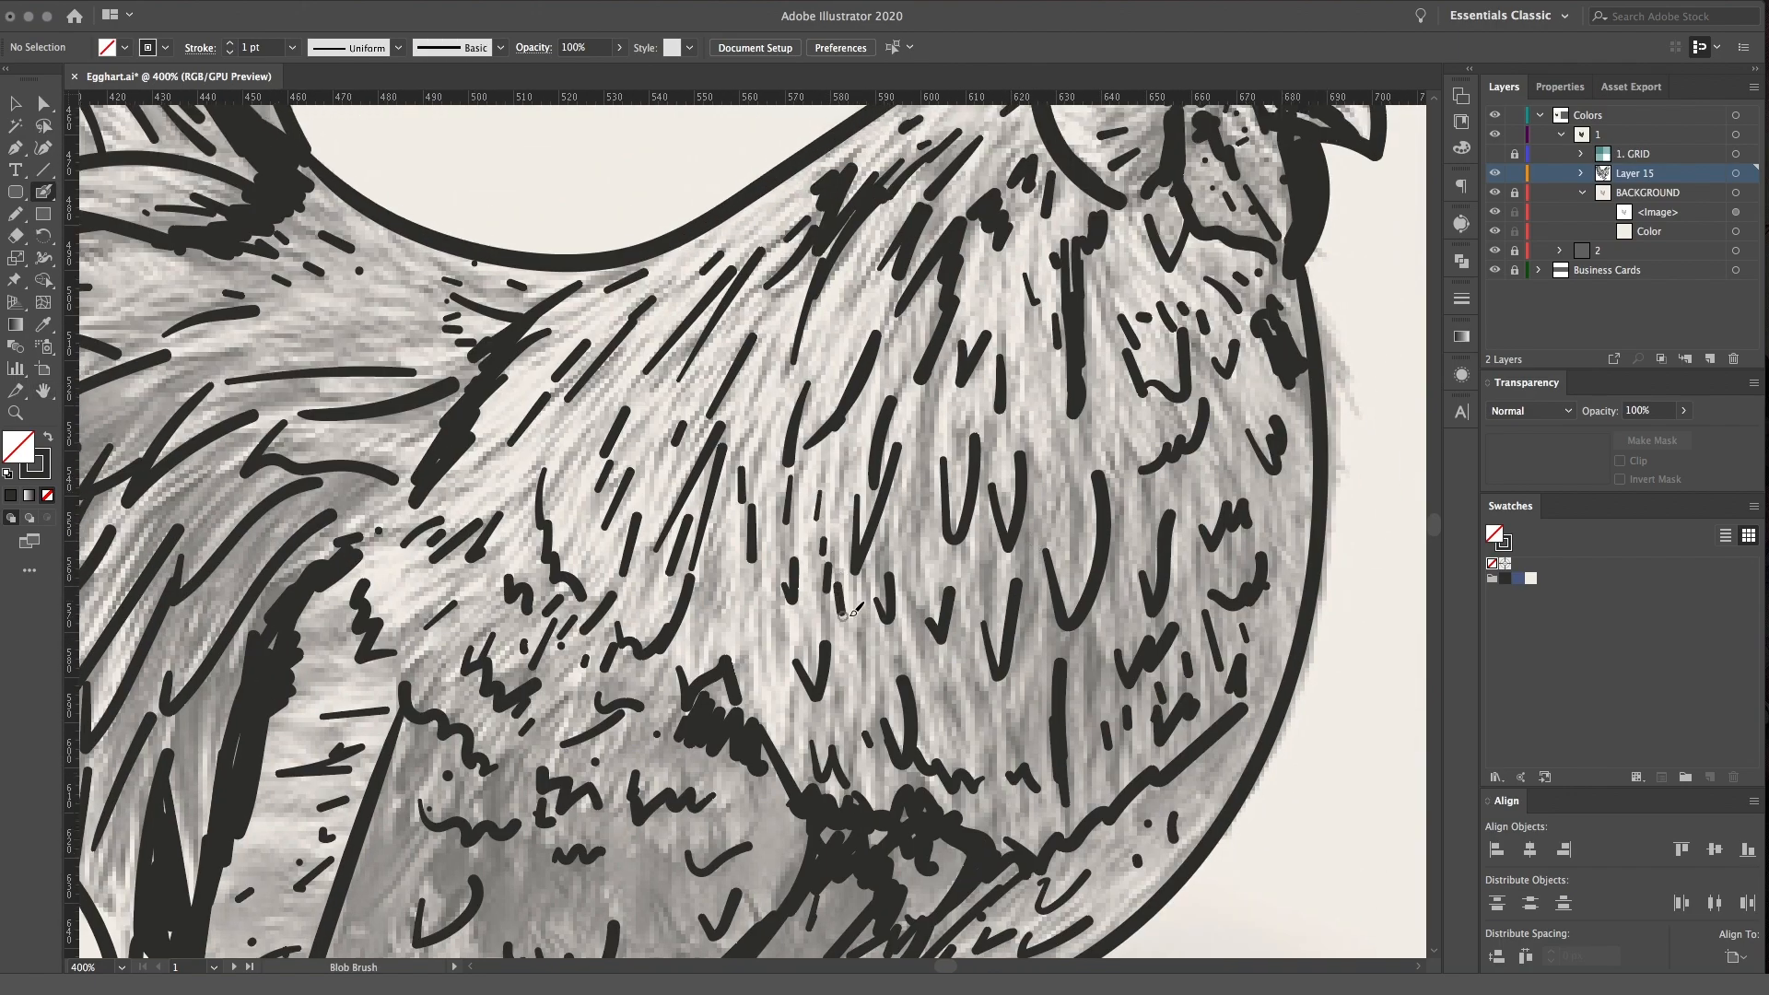
pyautogui.moveTo(943, 704); pyautogui.dragTo(948, 737)
pyautogui.moveTo(993, 733); pyautogui.dragTo(995, 736)
pyautogui.moveTo(966, 718); pyautogui.dragTo(971, 742)
pyautogui.moveTo(743, 650); pyautogui.dragTo(744, 674)
# Add short slanted dashes between the long neck feathers toward the back
pyautogui.moveTo(728, 564)
pyautogui.mouseDown()
pyautogui.moveTo(724, 591)
pyautogui.moveTo(717, 571)
pyautogui.mouseUp()
pyautogui.moveTo(767, 430); pyautogui.dragTo(761, 463)
pyautogui.moveTo(754, 414)
pyautogui.mouseDown()
pyautogui.moveTo(746, 447)
pyautogui.moveTo(663, 489)
pyautogui.moveTo(568, 479)
pyautogui.mouseUp()
pyautogui.moveTo(596, 397); pyautogui.dragTo(560, 444)
pyautogui.moveTo(618, 355); pyautogui.dragTo(601, 386)
pyautogui.moveTo(596, 389); pyautogui.dragTo(579, 406)
# Fill the lower back between the neck feathers and the tail with short feather dashes
pyautogui.press('space')
pyautogui.moveTo(451, 358); pyautogui.dragTo(809, 407)
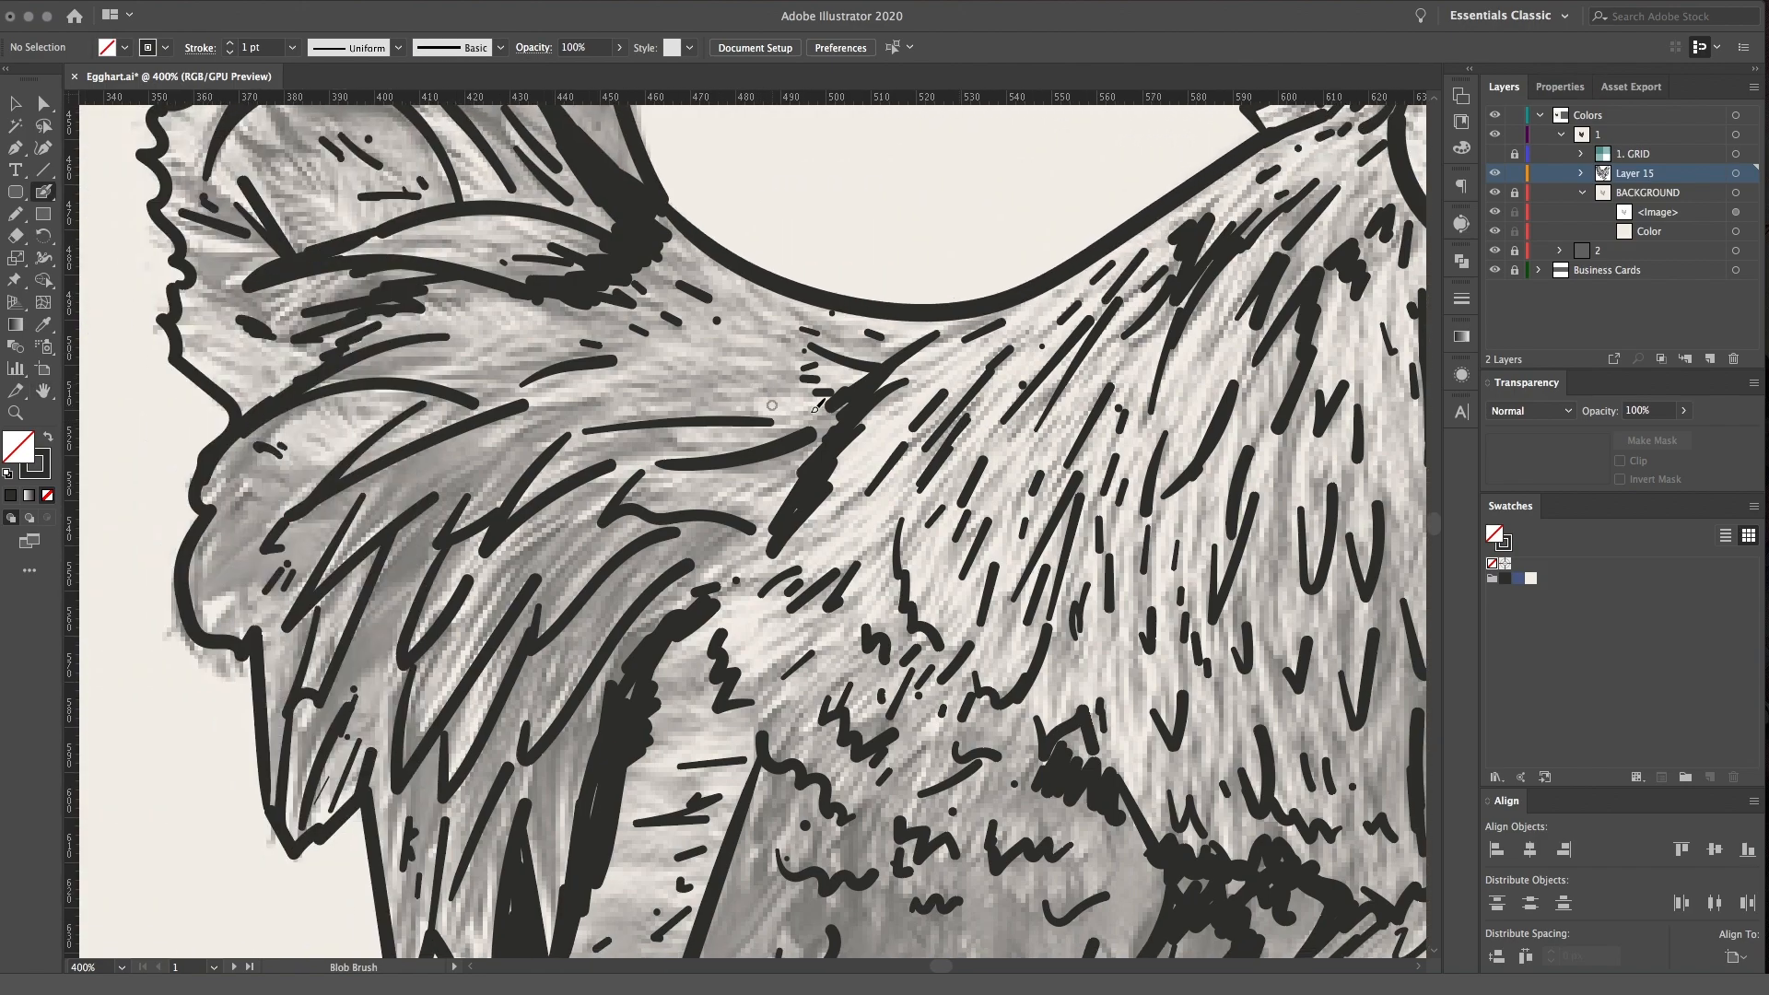
pyautogui.moveTo(670, 590); pyautogui.dragTo(636, 627)
pyautogui.moveTo(720, 558); pyautogui.dragTo(657, 610)
pyautogui.moveTo(790, 465); pyautogui.dragTo(756, 479)
pyautogui.moveTo(788, 461); pyautogui.dragTo(769, 468)
pyautogui.moveTo(825, 379); pyautogui.dragTo(791, 387)
pyautogui.moveTo(781, 376); pyautogui.dragTo(744, 366)
pyautogui.moveTo(769, 337)
pyautogui.mouseDown()
pyautogui.moveTo(752, 339)
pyautogui.moveTo(773, 317)
pyautogui.mouseUp()
pyautogui.moveTo(739, 277)
pyautogui.mouseDown()
pyautogui.moveTo(789, 317)
pyautogui.moveTo(685, 359)
pyautogui.moveTo(702, 375)
pyautogui.moveTo(604, 403)
pyautogui.mouseUp()
# Shade the dark gaps between the long feathers below the tail with dense hatching
pyautogui.moveTo(566, 448)
pyautogui.mouseDown()
pyautogui.moveTo(466, 501)
pyautogui.moveTo(365, 609)
pyautogui.mouseUp()
pyautogui.moveTo(429, 552); pyautogui.dragTo(368, 610)
pyautogui.moveTo(402, 595); pyautogui.dragTo(354, 661)
pyautogui.moveTo(426, 588); pyautogui.dragTo(368, 669)
pyautogui.press('space')
pyautogui.moveTo(506, 502); pyautogui.dragTo(703, 559)
pyautogui.moveTo(481, 588); pyautogui.dragTo(430, 621)
pyautogui.moveTo(431, 588)
pyautogui.mouseDown()
pyautogui.moveTo(491, 565)
pyautogui.moveTo(503, 537)
pyautogui.moveTo(490, 558)
pyautogui.mouseUp()
# Darken the tips and inner shadows of the curved tail feathers and add strokes along the tail's back edge
pyautogui.press('space')
pyautogui.moveTo(498, 316); pyautogui.dragTo(620, 465)
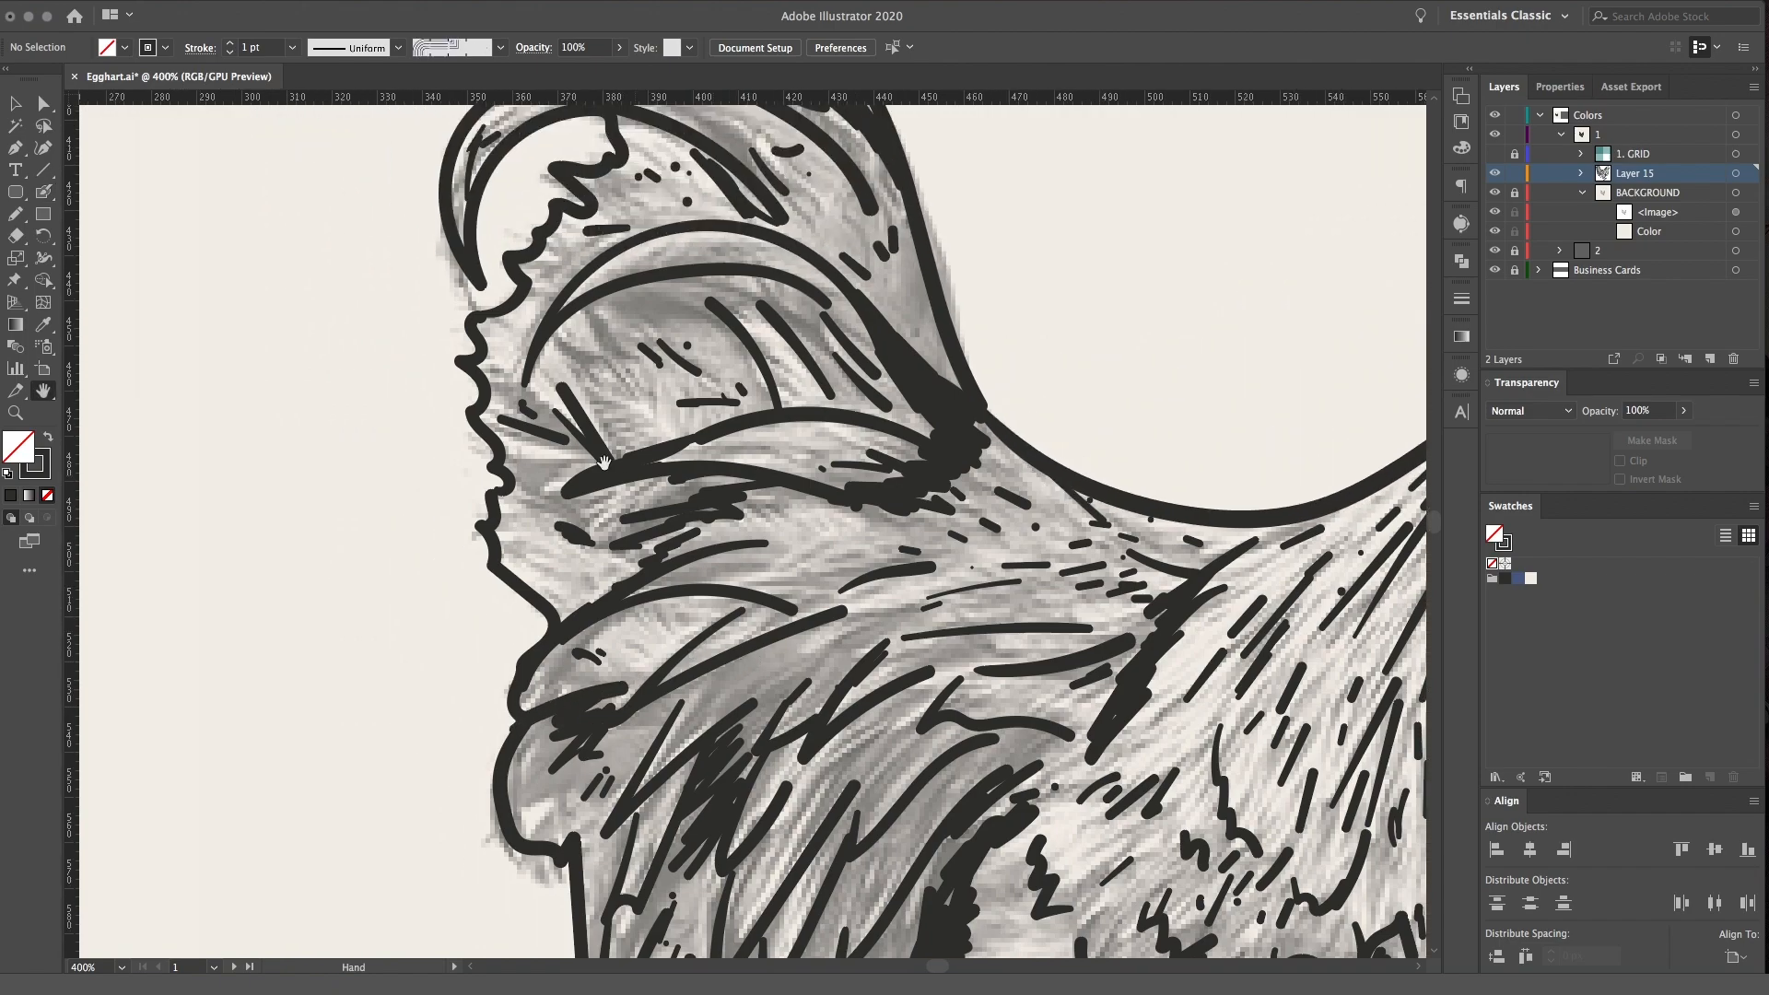
pyautogui.moveTo(548, 535); pyautogui.dragTo(571, 542)
pyautogui.moveTo(565, 513); pyautogui.dragTo(544, 508)
pyautogui.press('space')
pyautogui.moveTo(705, 396)
pyautogui.mouseDown()
pyautogui.moveTo(617, 398)
pyautogui.moveTo(613, 489)
pyautogui.mouseUp()
pyautogui.moveTo(555, 406)
pyautogui.mouseDown()
pyautogui.moveTo(594, 386)
pyautogui.moveTo(636, 401)
pyautogui.mouseUp()
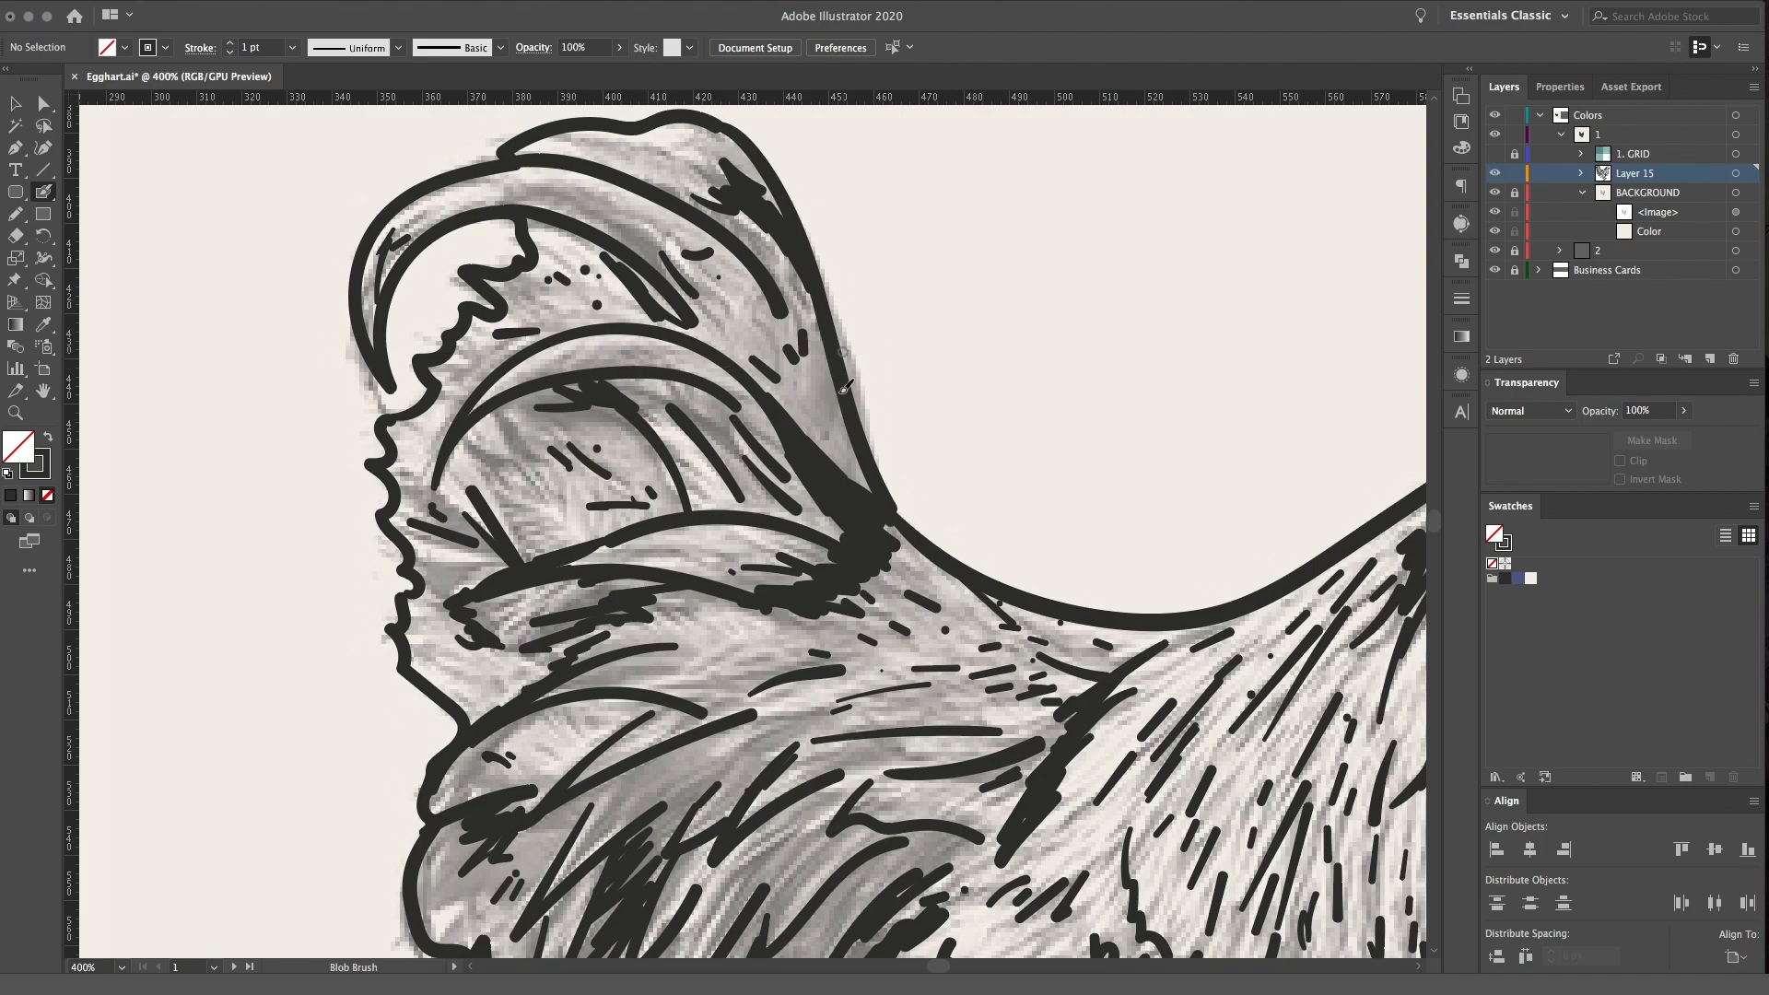
pyautogui.moveTo(797, 382)
pyautogui.mouseDown()
pyautogui.moveTo(831, 442)
pyautogui.moveTo(839, 373)
pyautogui.moveTo(783, 304)
pyautogui.moveTo(832, 337)
pyautogui.mouseUp()
pyautogui.moveTo(551, 311); pyautogui.dragTo(600, 295)
pyautogui.moveTo(1001, 594); pyautogui.dragTo(443, 511)
pyautogui.scroll(2, 1086, 547)
pyautogui.hscroll(10, 1138, 580)
pyautogui.moveTo(1079, 647)
pyautogui.mouseDown()
pyautogui.moveTo(1134, 718)
pyautogui.moveTo(1119, 797)
pyautogui.mouseUp()
pyautogui.moveTo(1092, 700); pyautogui.dragTo(1114, 801)
pyautogui.press('super+z')
pyautogui.press('super+z')
pyautogui.press('super+z')
pyautogui.press('super+z')
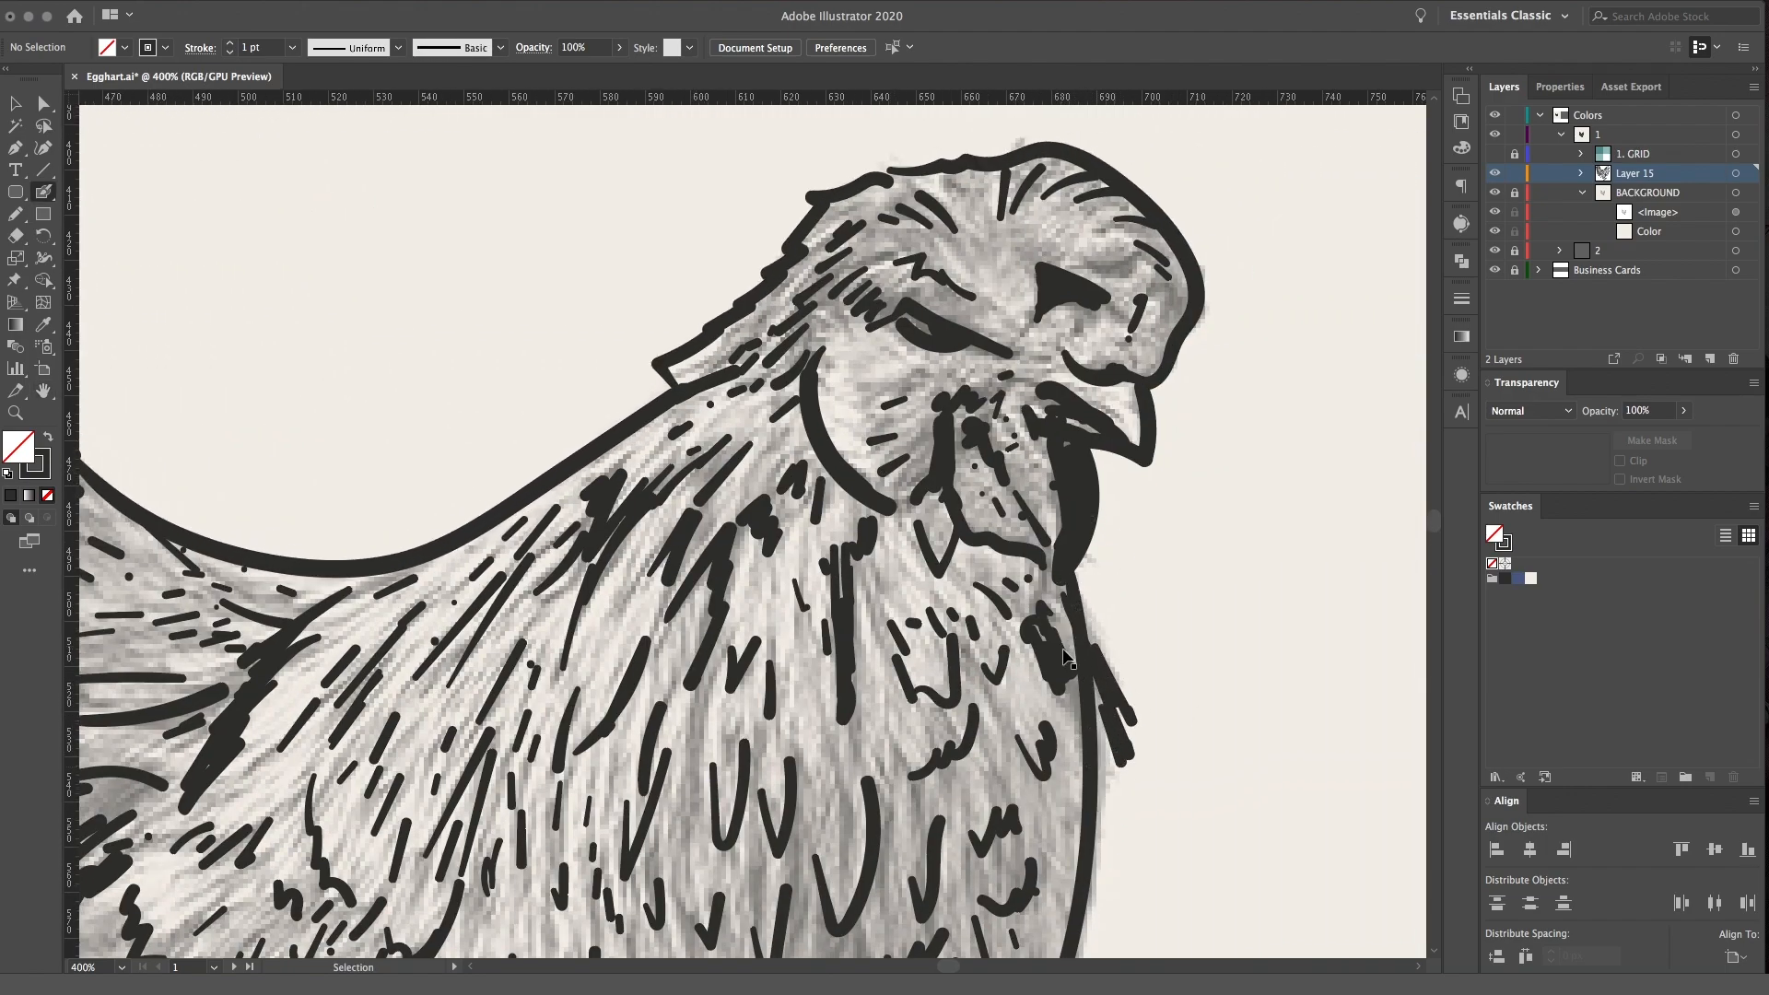
# Draw slanted feather strokes sticking out past the breast outline just below the wattle
pyautogui.scroll(-4, 1117, 609)
pyautogui.hscroll(5, 1117, 609)
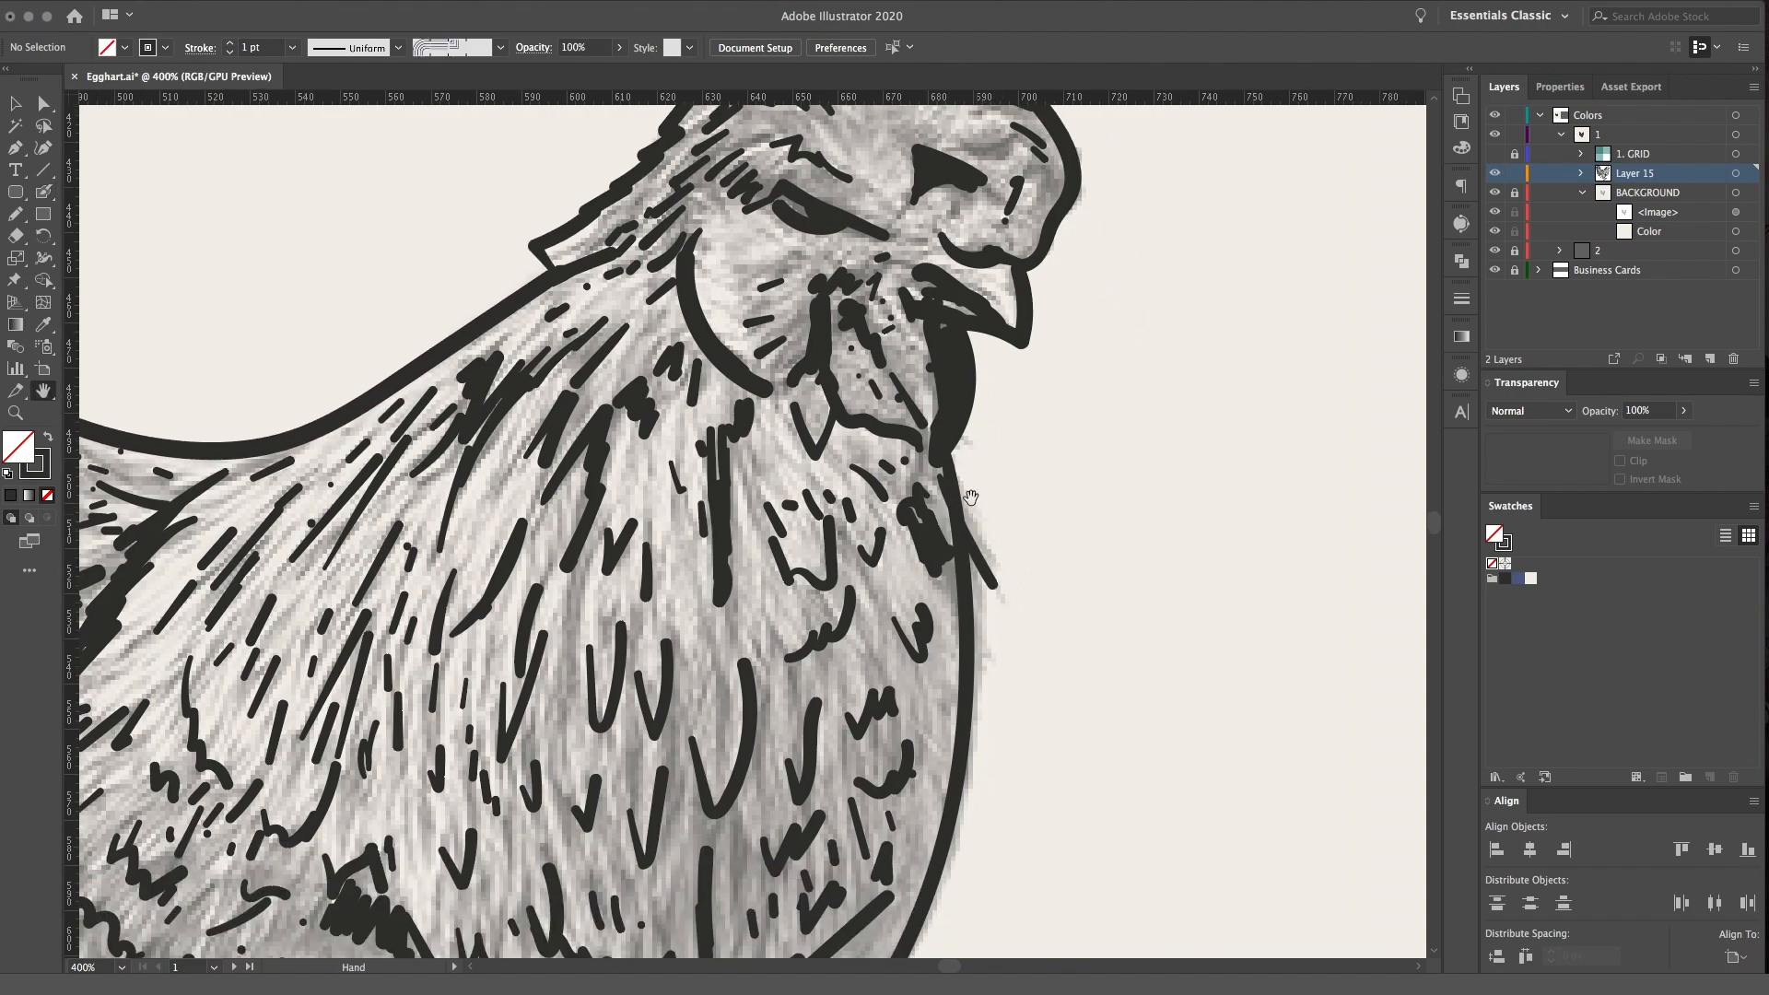
pyautogui.moveTo(963, 499); pyautogui.dragTo(1002, 587)
pyautogui.moveTo(963, 527)
pyautogui.mouseDown()
pyautogui.moveTo(998, 609)
pyautogui.moveTo(984, 614)
pyautogui.mouseUp()
pyautogui.moveTo(969, 584); pyautogui.dragTo(993, 680)
pyautogui.press('space')
pyautogui.moveTo(995, 204)
pyautogui.mouseDown()
pyautogui.moveTo(996, 456)
pyautogui.moveTo(975, 510)
pyautogui.mouseUp()
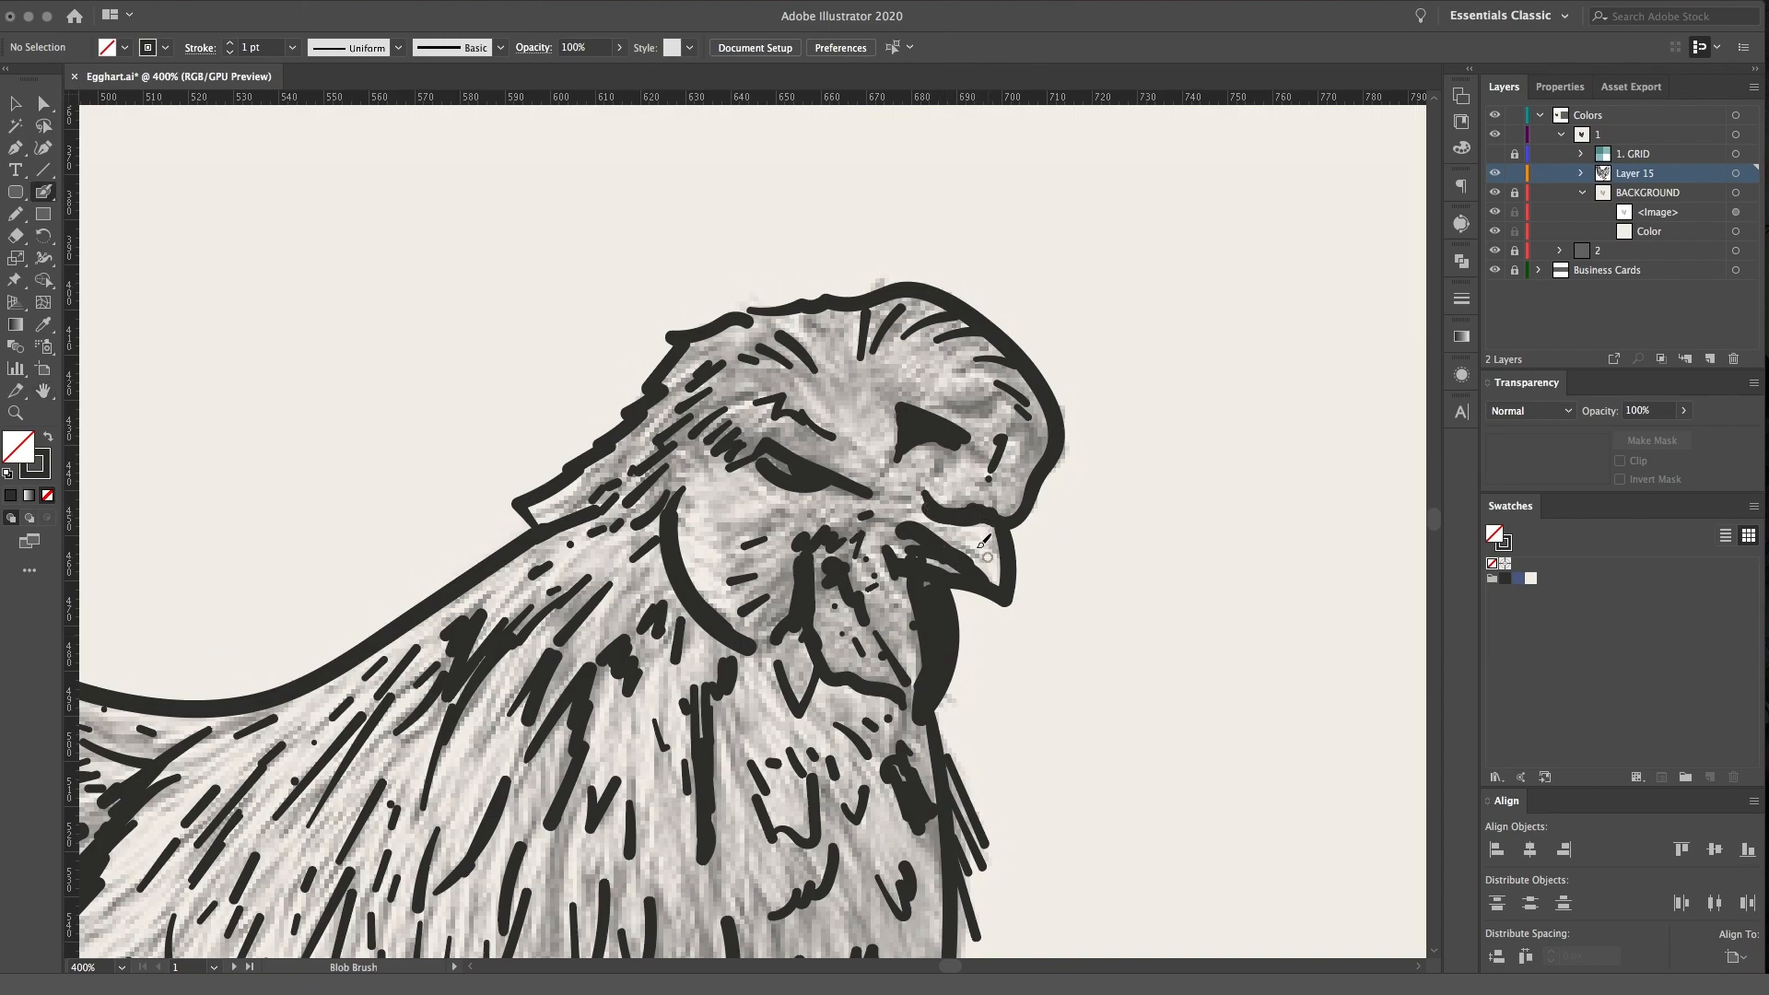
# Add short feather strokes to the forehead and comb, and shade beneath the feather tuft at the nape
pyautogui.moveTo(789, 565); pyautogui.dragTo(848, 457)
pyautogui.press('space')
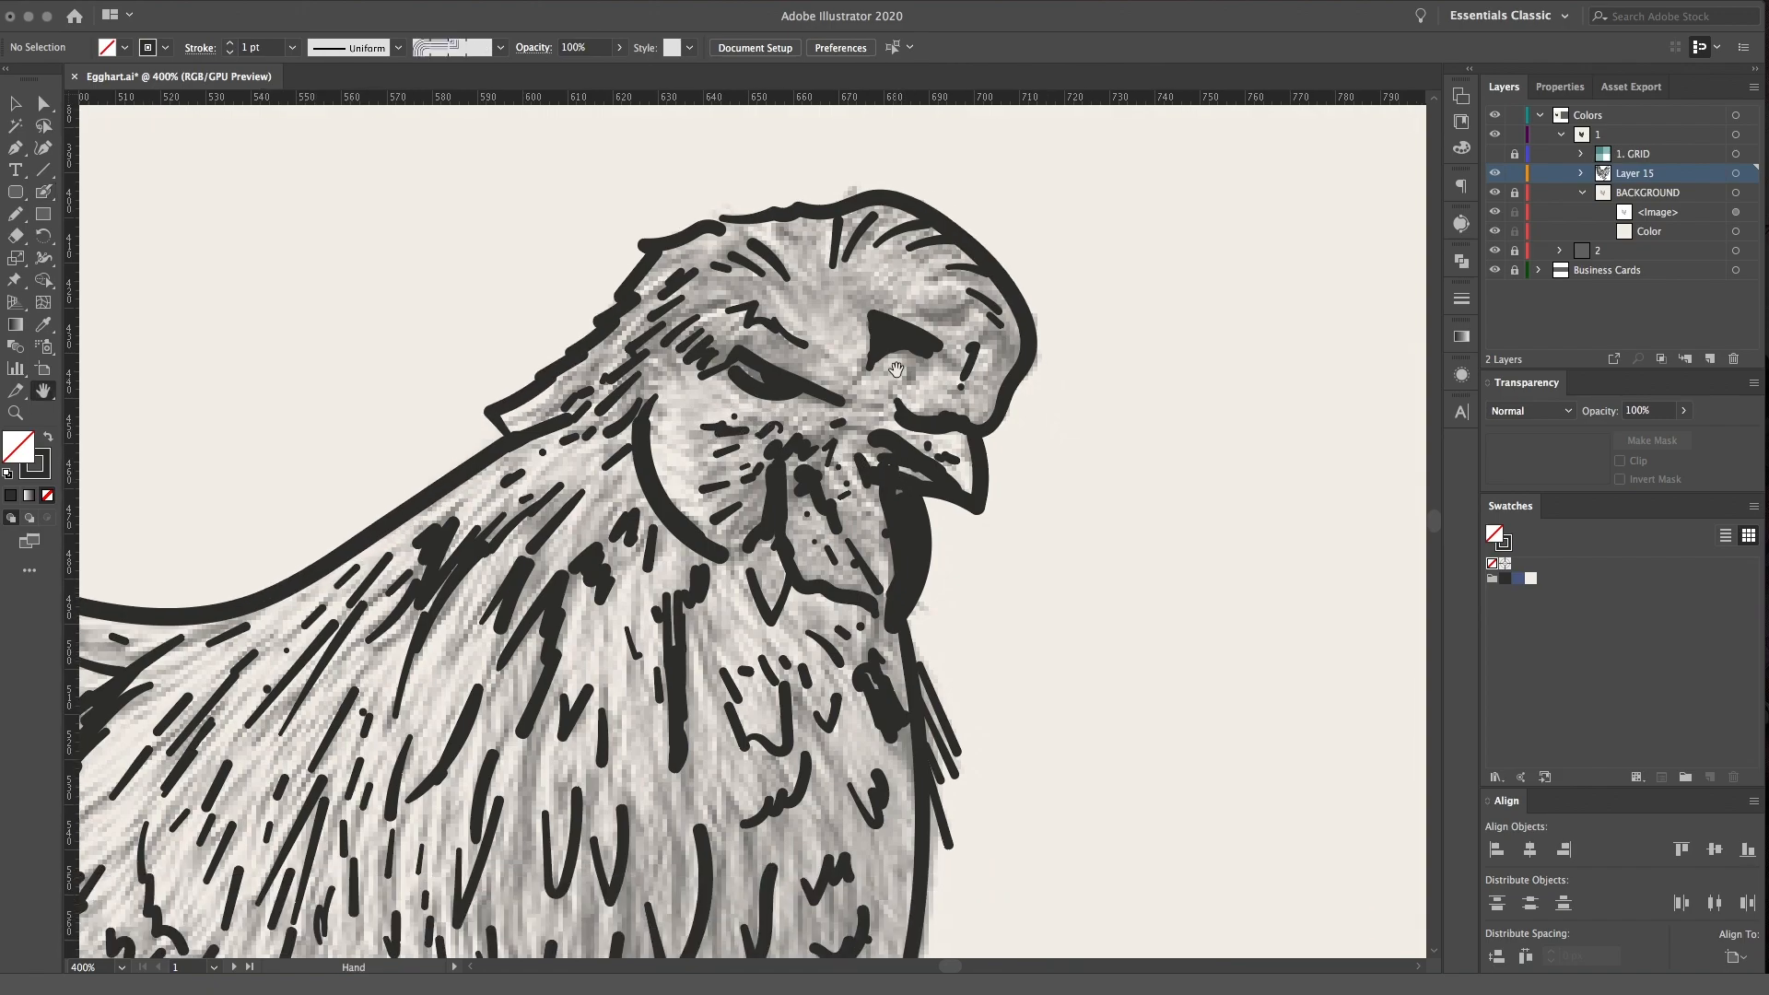
pyautogui.moveTo(931, 323)
pyautogui.mouseDown()
pyautogui.moveTo(986, 293)
pyautogui.moveTo(1011, 363)
pyautogui.mouseUp()
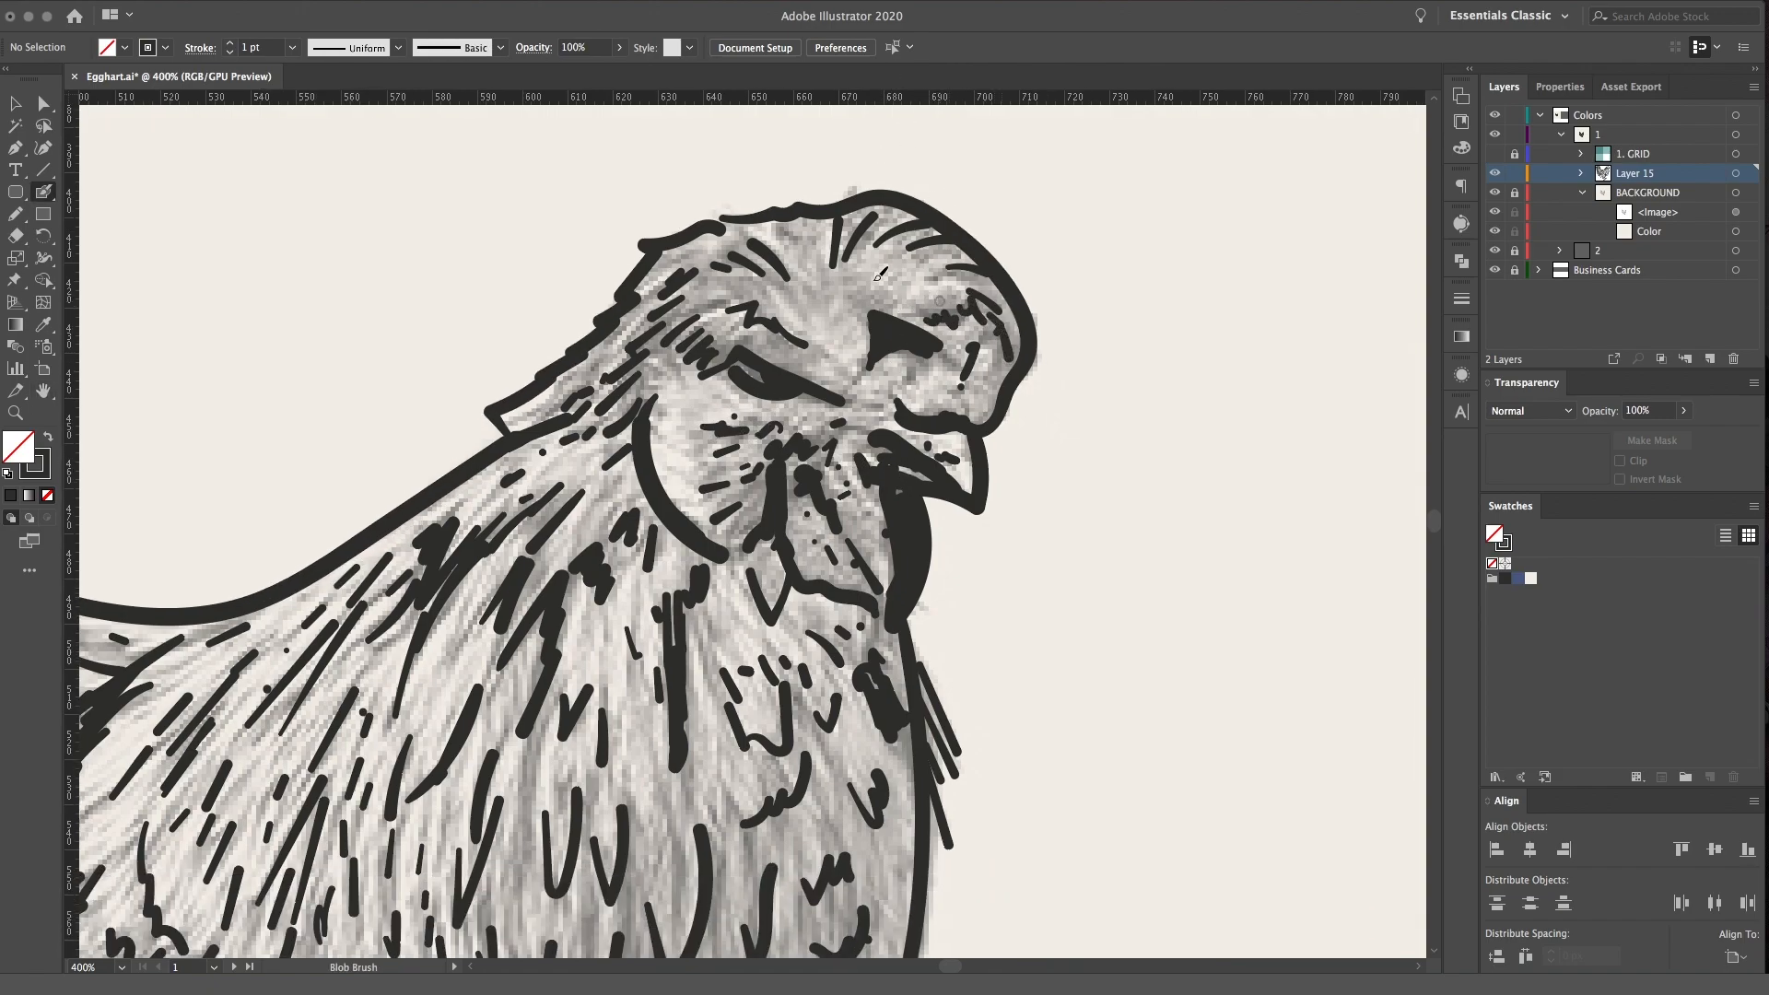
pyautogui.moveTo(818, 267); pyautogui.dragTo(817, 318)
pyautogui.moveTo(842, 296); pyautogui.dragTo(861, 246)
pyautogui.moveTo(573, 413); pyautogui.dragTo(523, 425)
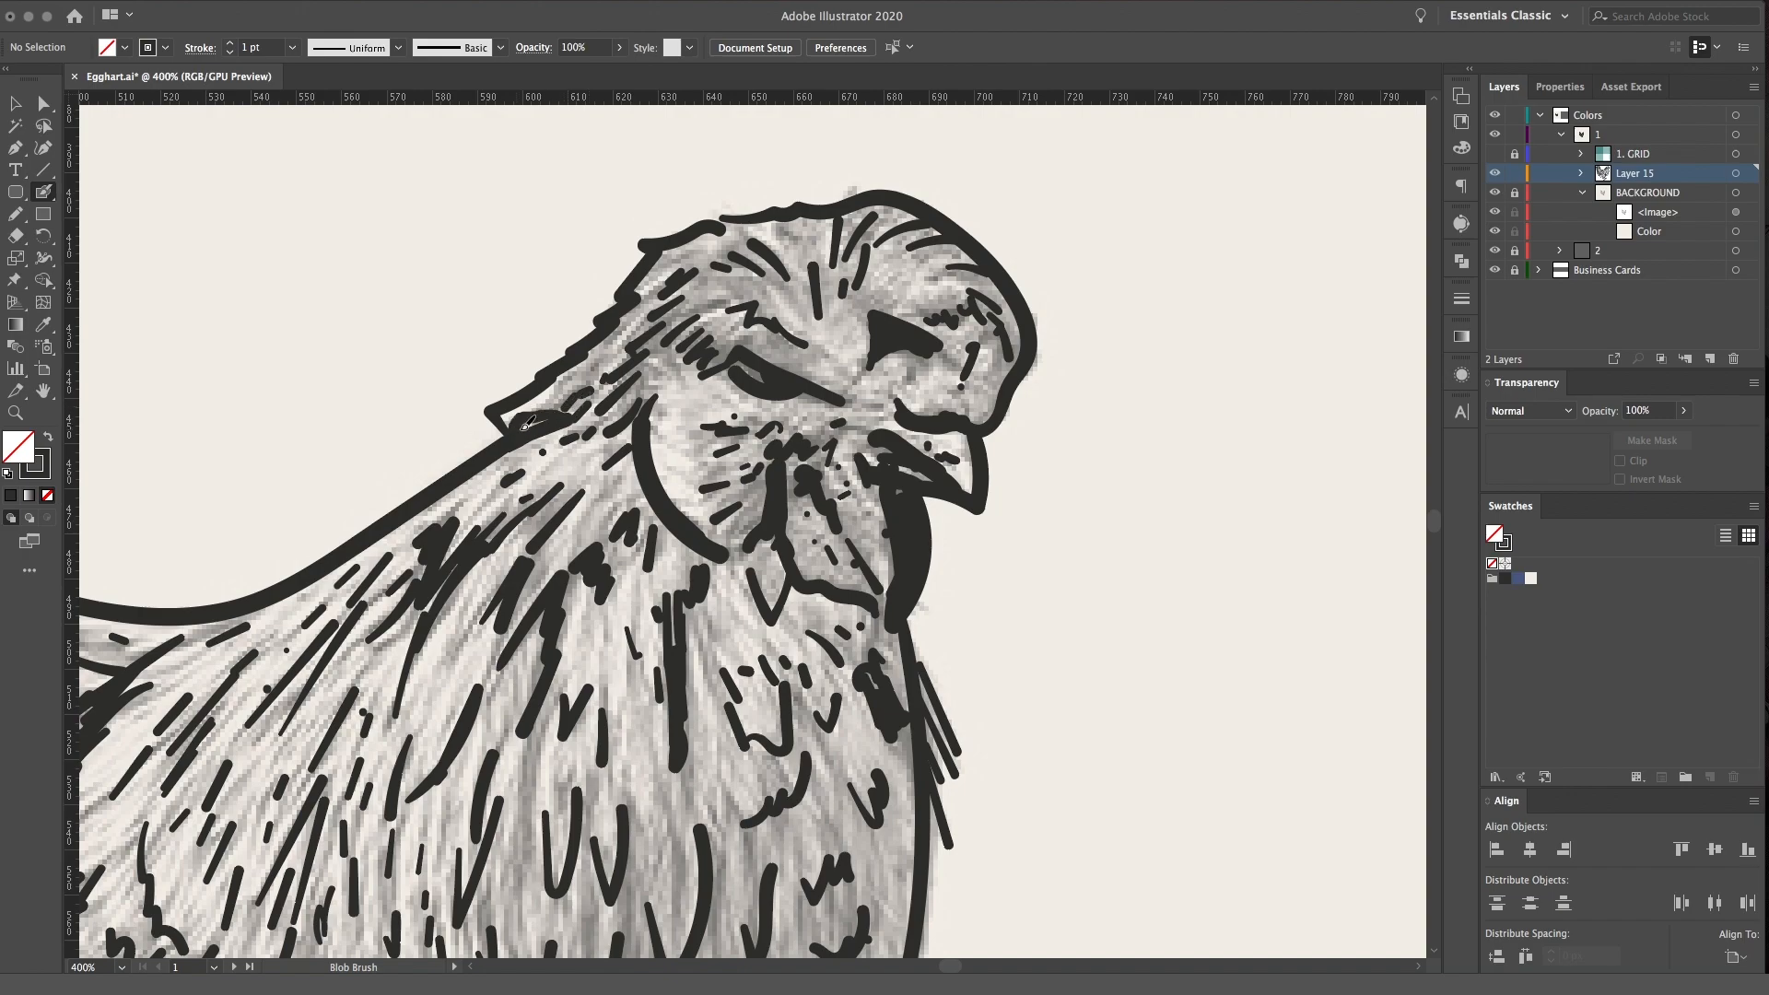
# Hatch the upper thigh with slanted feather strokes just below the wing's lower edge
pyautogui.scroll(-5, 645, 414)
pyautogui.moveTo(789, 504)
pyautogui.mouseDown()
pyautogui.moveTo(793, 443)
pyautogui.moveTo(826, 425)
pyautogui.mouseUp()
pyautogui.press('space')
pyautogui.moveTo(713, 658)
pyautogui.mouseDown()
pyautogui.moveTo(789, 406)
pyautogui.moveTo(828, 452)
pyautogui.mouseUp()
pyautogui.moveTo(827, 357)
pyautogui.mouseDown()
pyautogui.moveTo(832, 407)
pyautogui.moveTo(912, 419)
pyautogui.mouseUp()
pyautogui.moveTo(932, 374); pyautogui.dragTo(954, 362)
pyautogui.press('space')
pyautogui.moveTo(636, 686); pyautogui.dragTo(791, 452)
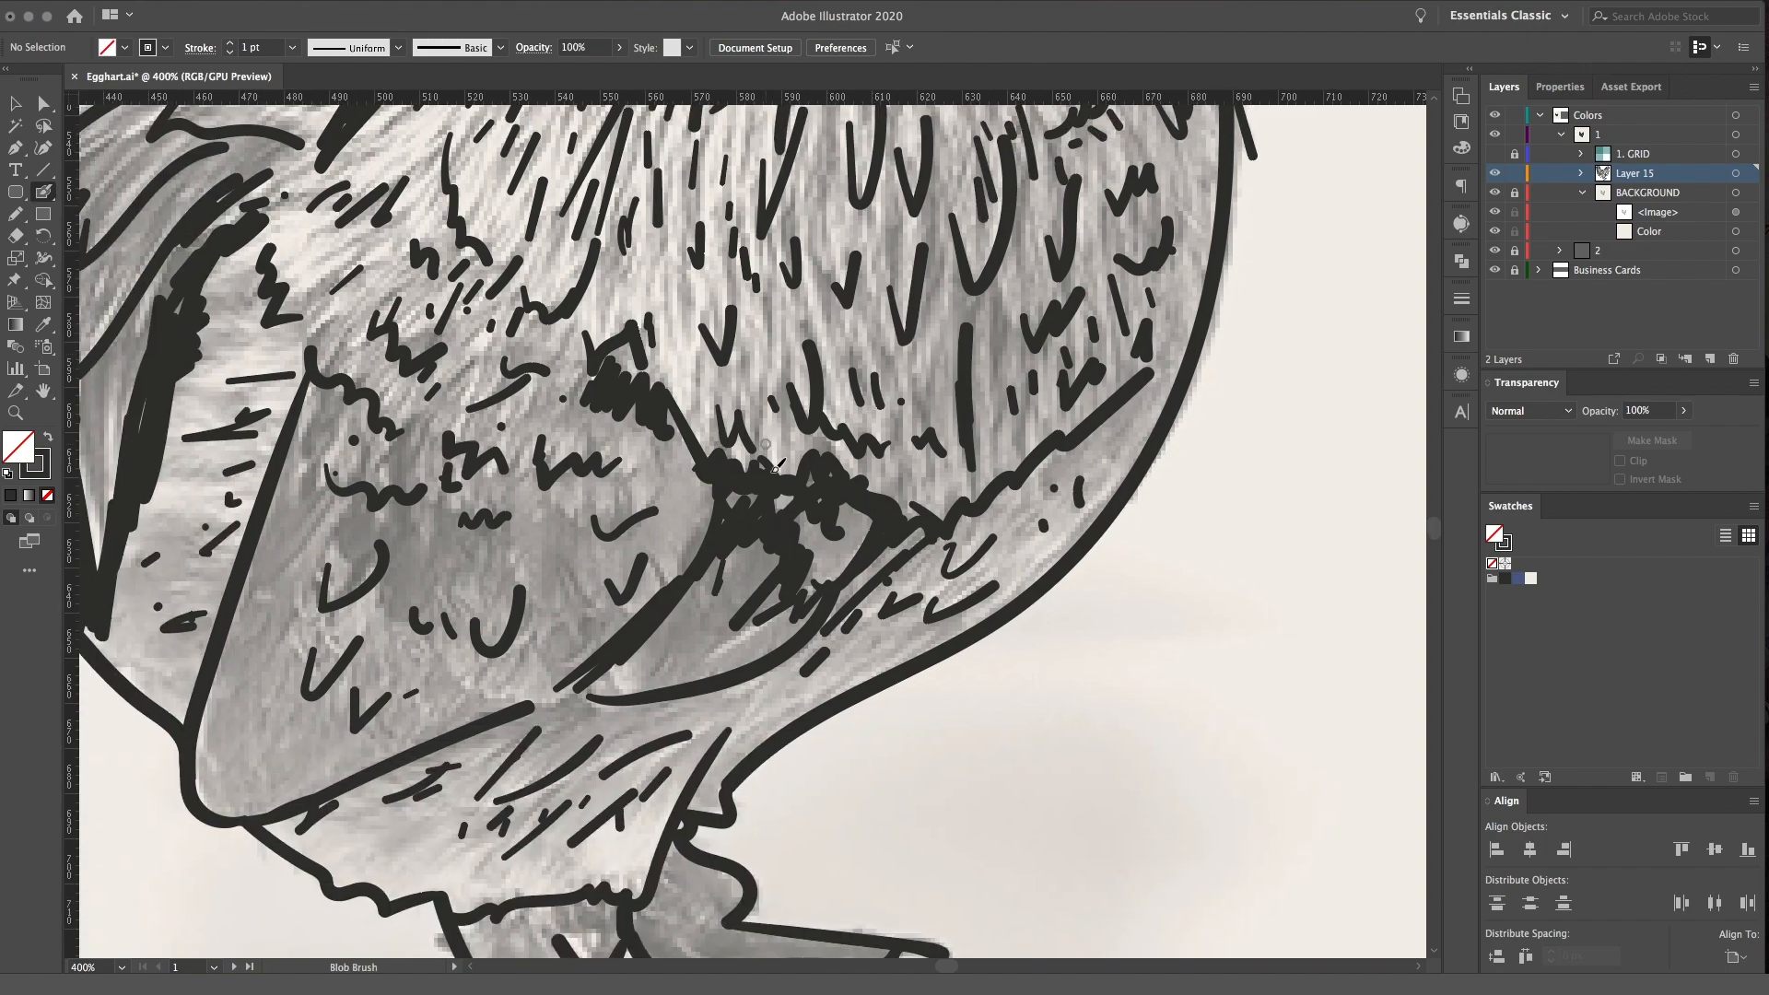
pyautogui.moveTo(597, 684)
pyautogui.mouseDown()
pyautogui.moveTo(532, 707)
pyautogui.moveTo(597, 686)
pyautogui.mouseUp()
pyautogui.moveTo(545, 743)
pyautogui.mouseDown()
pyautogui.moveTo(605, 707)
pyautogui.moveTo(691, 700)
pyautogui.mouseUp()
pyautogui.moveTo(685, 717)
pyautogui.mouseDown()
pyautogui.moveTo(739, 685)
pyautogui.moveTo(805, 537)
pyautogui.mouseUp()
# Detail the feet with small tick marks on the toes, darkened claw tips and shading around the heel
pyautogui.press('space')
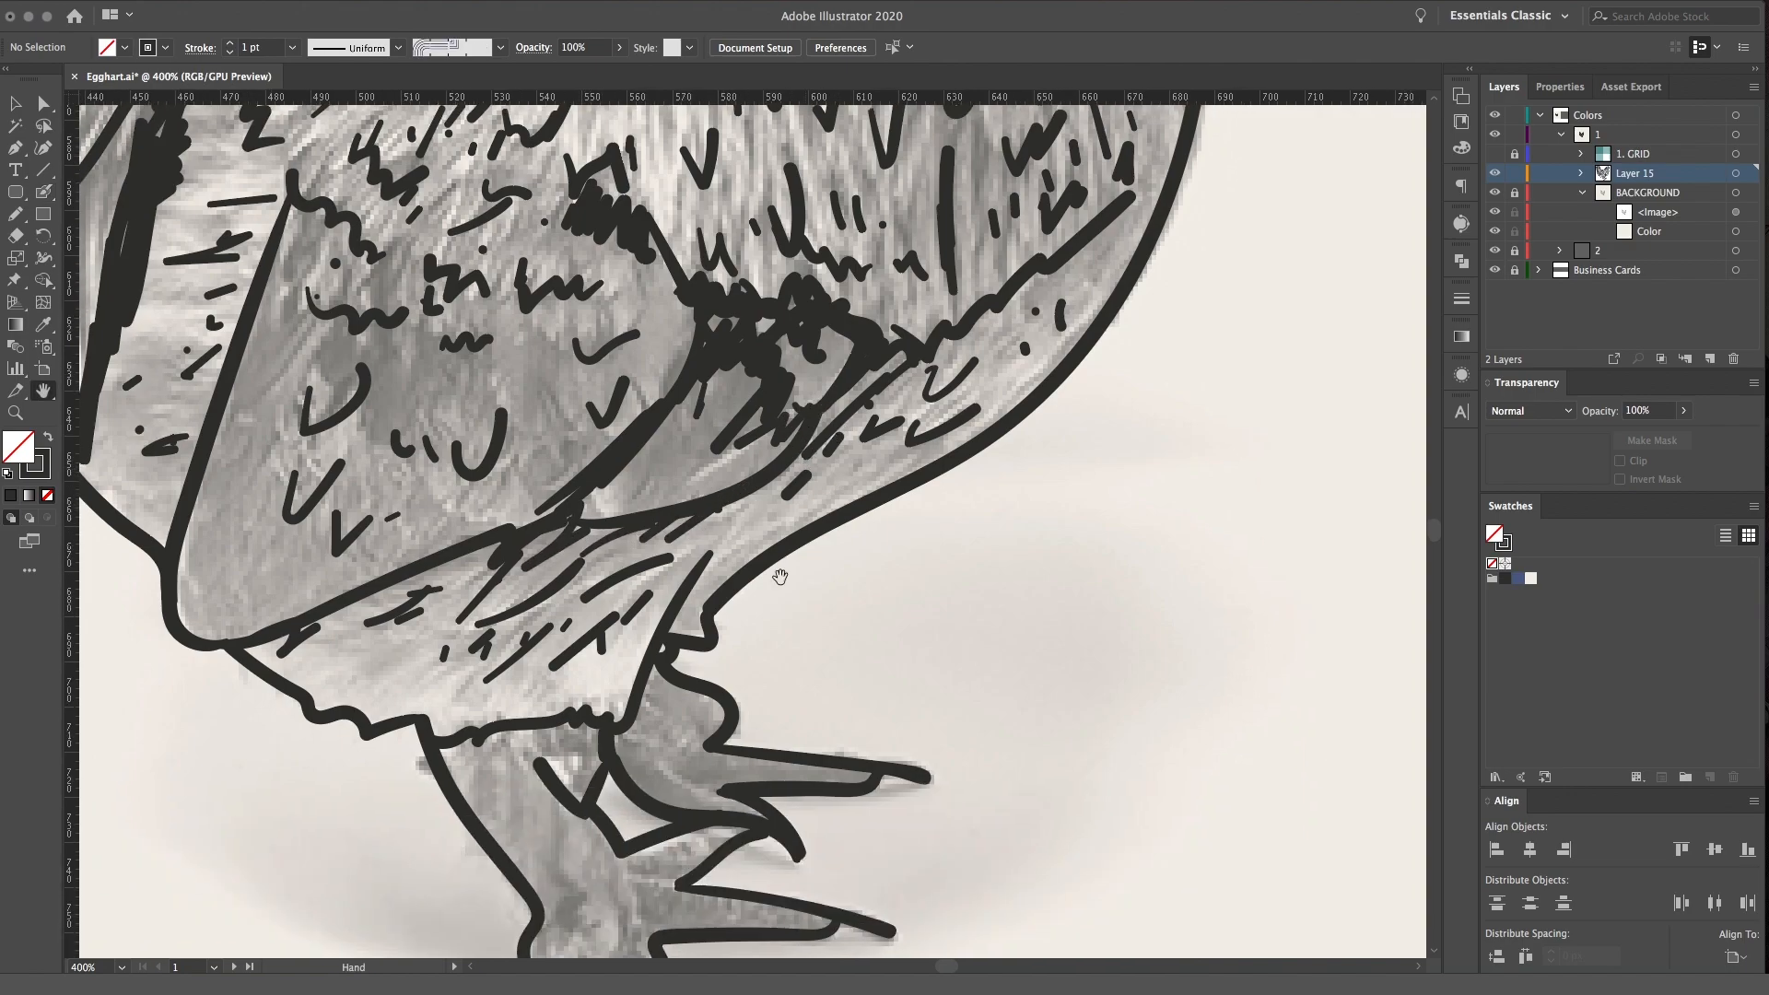
pyautogui.press('space')
pyautogui.moveTo(657, 686); pyautogui.dragTo(685, 474)
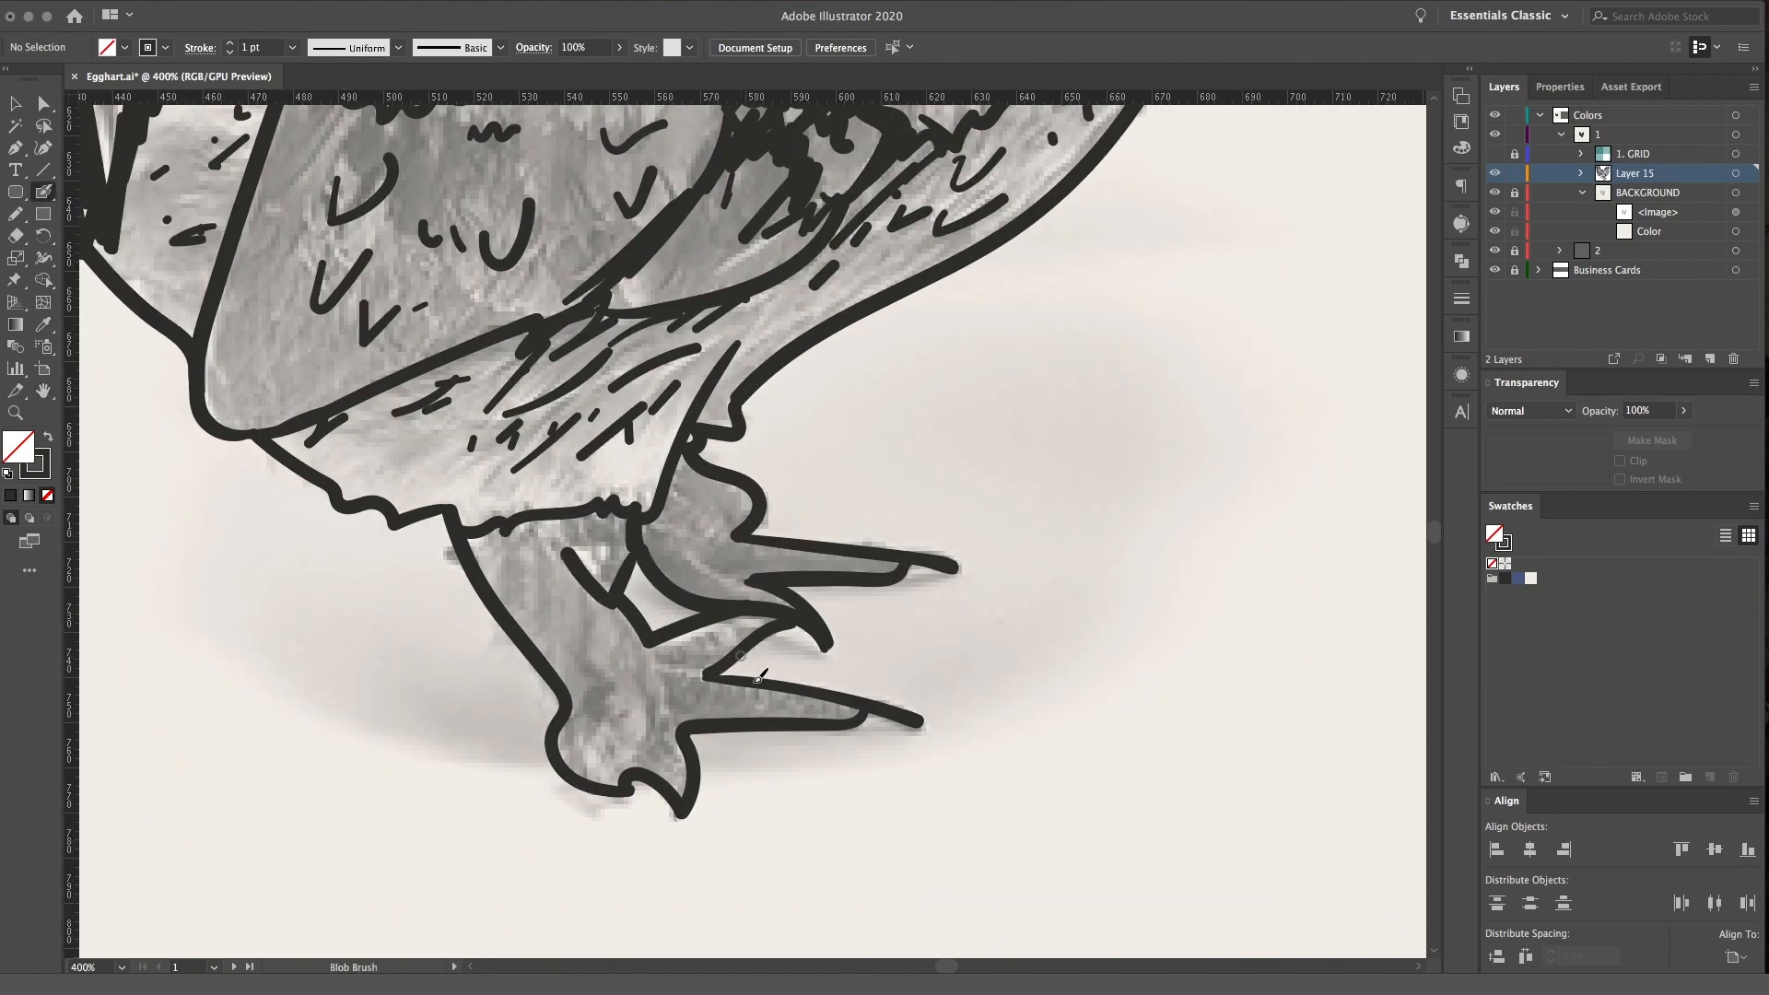
pyautogui.moveTo(725, 683); pyautogui.dragTo(729, 699)
pyautogui.moveTo(734, 683); pyautogui.dragTo(738, 698)
pyautogui.moveTo(744, 686); pyautogui.dragTo(747, 698)
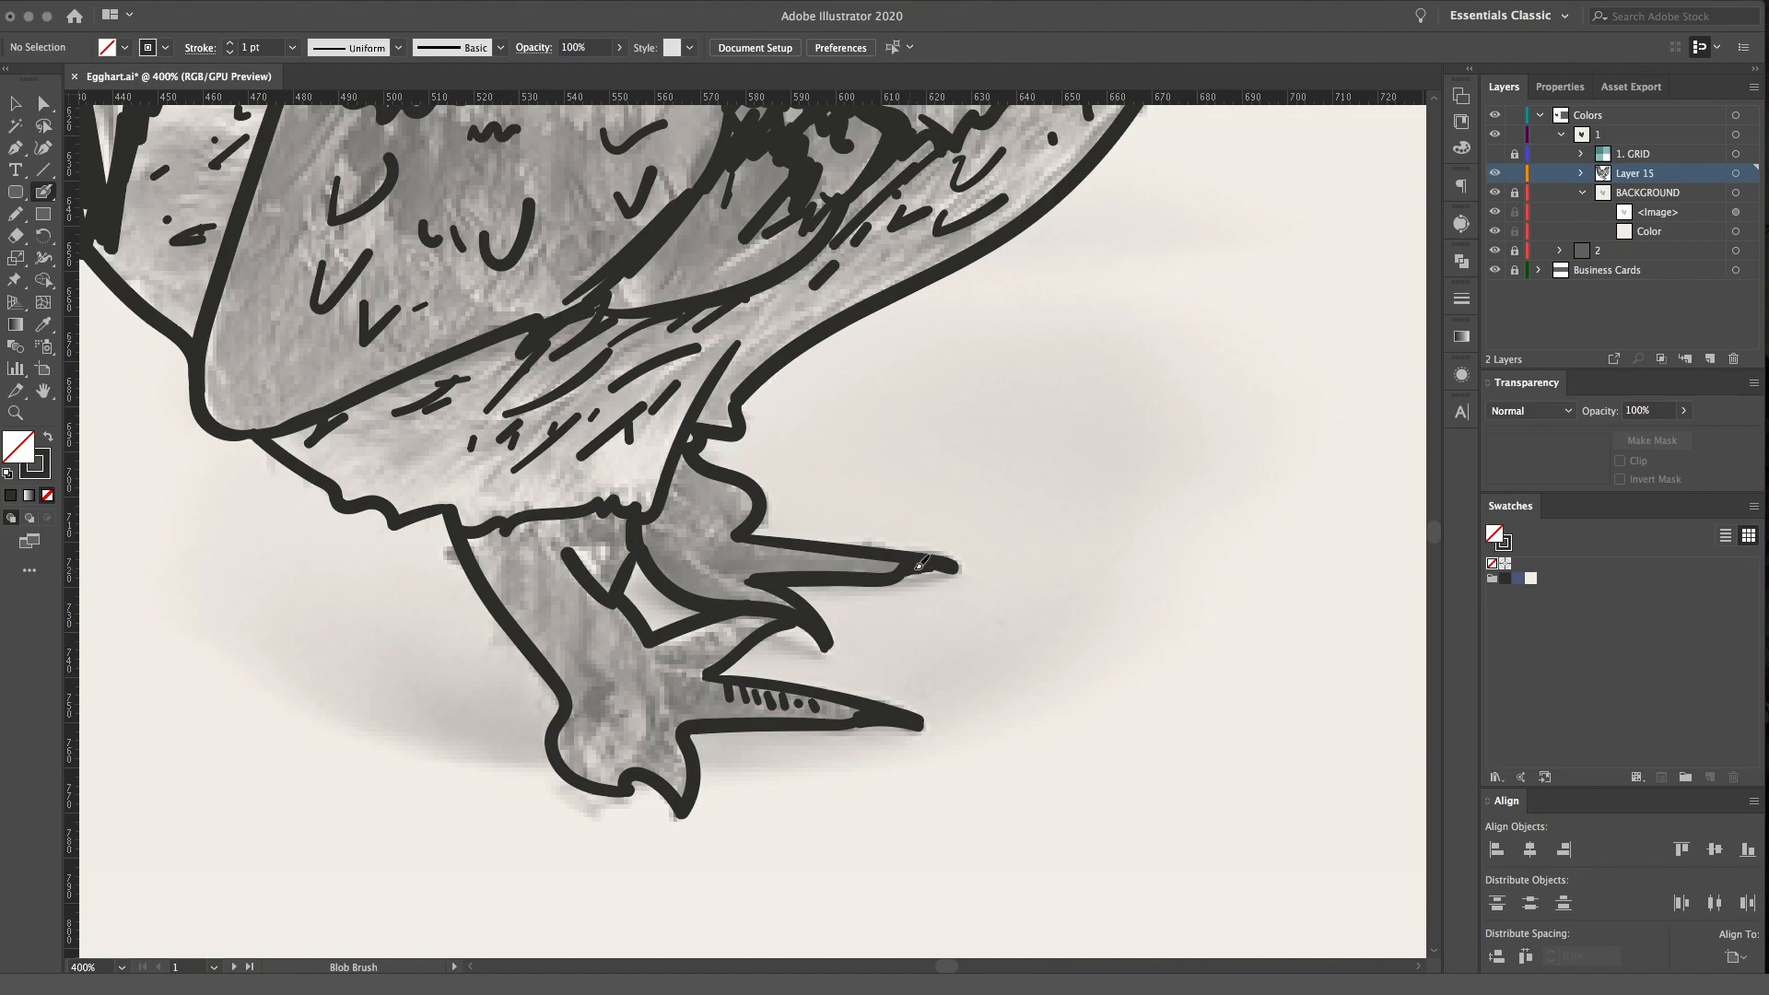
pyautogui.moveTo(689, 677)
pyautogui.mouseDown()
pyautogui.moveTo(709, 705)
pyautogui.moveTo(682, 707)
pyautogui.mouseUp()
pyautogui.moveTo(571, 740); pyautogui.dragTo(576, 741)
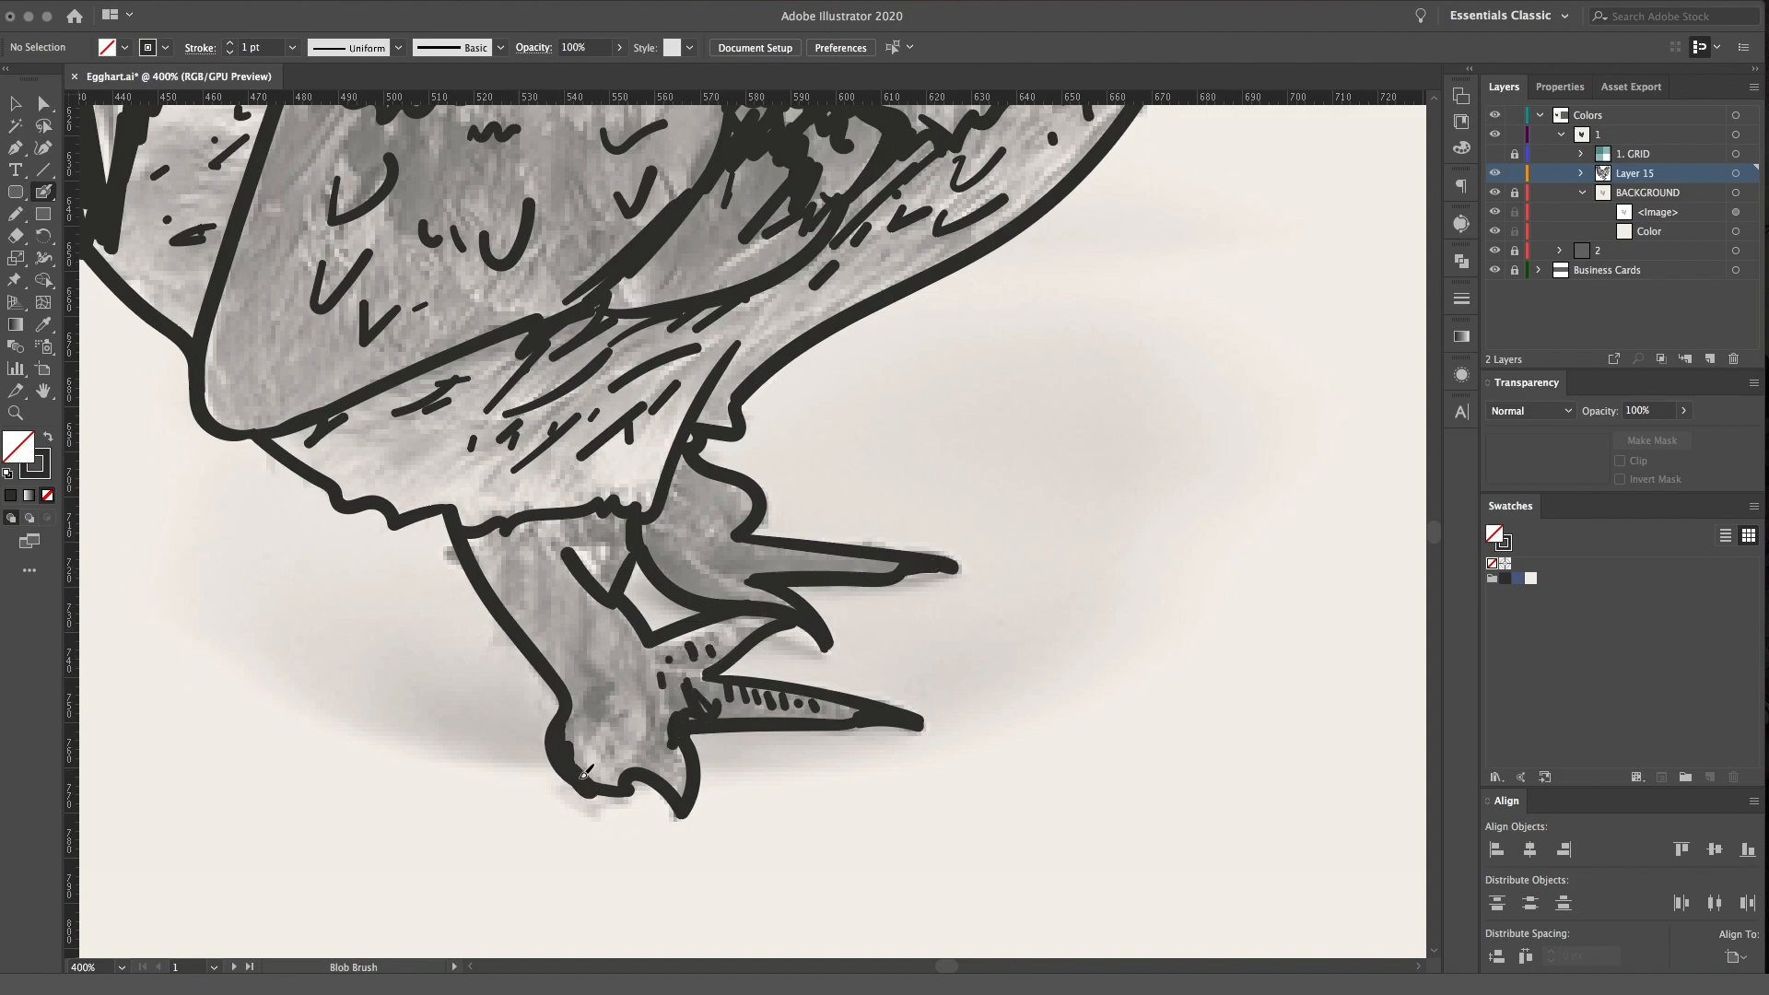
# Fill the back and upper parts of both legs with solid dark shadow
pyautogui.moveTo(474, 532)
pyautogui.mouseDown()
pyautogui.moveTo(546, 521)
pyautogui.moveTo(608, 590)
pyautogui.mouseUp()
pyautogui.moveTo(649, 515)
pyautogui.mouseDown()
pyautogui.moveTo(663, 548)
pyautogui.moveTo(705, 456)
pyautogui.moveTo(728, 483)
pyautogui.moveTo(672, 514)
pyautogui.moveTo(656, 554)
pyautogui.moveTo(763, 595)
pyautogui.moveTo(700, 530)
pyautogui.moveTo(717, 488)
pyautogui.moveTo(692, 505)
pyautogui.mouseUp()
pyautogui.moveTo(474, 534)
pyautogui.mouseDown()
pyautogui.moveTo(506, 618)
pyautogui.moveTo(512, 527)
pyautogui.moveTo(606, 774)
pyautogui.moveTo(541, 552)
pyautogui.moveTo(556, 573)
pyautogui.mouseUp()
pyautogui.press('space')
pyautogui.moveTo(513, 471); pyautogui.dragTo(695, 642)
# Add short dashes to the thigh and thicken the wing's lower edge with dark shading
pyautogui.moveTo(755, 612); pyautogui.dragTo(743, 631)
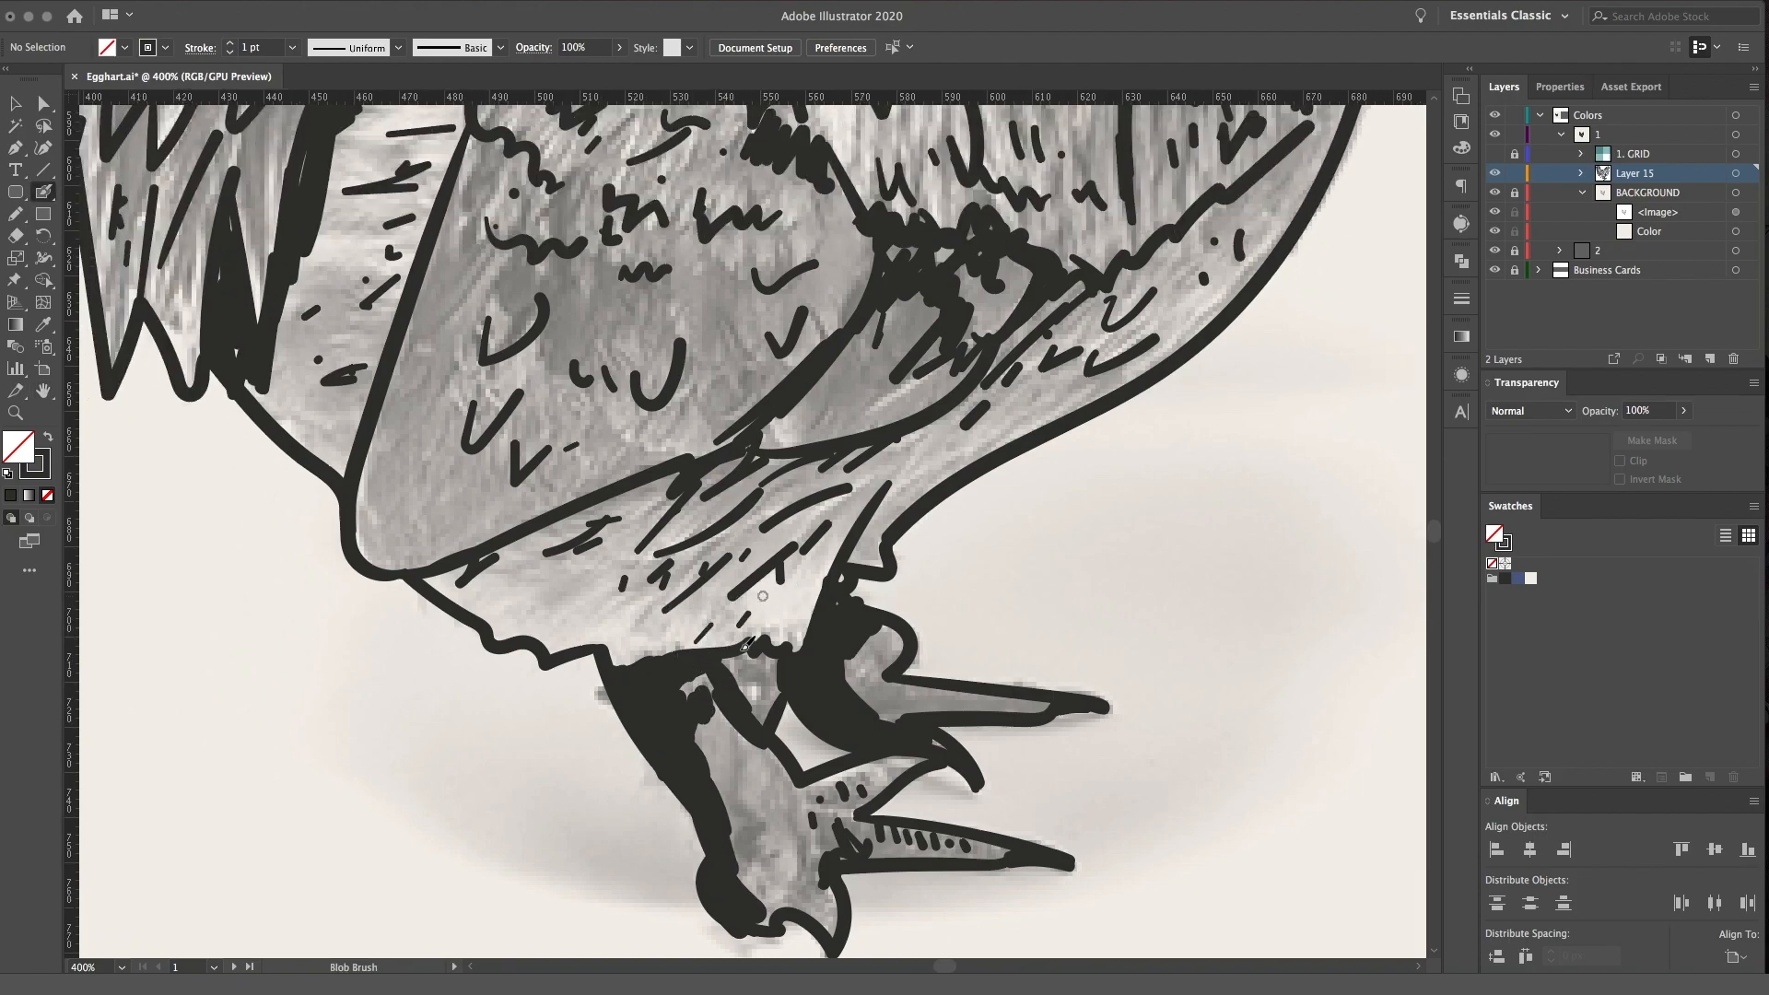
pyautogui.moveTo(599, 592); pyautogui.dragTo(587, 607)
pyautogui.click(580, 586)
pyautogui.moveTo(625, 517); pyautogui.dragTo(580, 558)
pyautogui.moveTo(645, 477)
pyautogui.mouseDown()
pyautogui.moveTo(488, 552)
pyautogui.moveTo(549, 532)
pyautogui.mouseUp()
pyautogui.moveTo(637, 513); pyautogui.dragTo(740, 463)
# Scatter slanted dashes, dots and curved feather marks across the wing and the belly around it
pyautogui.press('space')
pyautogui.moveTo(442, 369)
pyautogui.mouseDown()
pyautogui.moveTo(494, 474)
pyautogui.moveTo(691, 523)
pyautogui.mouseUp()
pyautogui.moveTo(566, 482); pyautogui.dragTo(583, 472)
pyautogui.click(597, 448)
pyautogui.press('space')
pyautogui.moveTo(881, 289); pyautogui.dragTo(687, 345)
pyautogui.moveTo(787, 468); pyautogui.dragTo(849, 463)
pyautogui.moveTo(701, 525); pyautogui.dragTo(723, 511)
pyautogui.moveTo(537, 578); pyautogui.dragTo(574, 565)
pyautogui.moveTo(680, 628); pyautogui.dragTo(728, 592)
pyautogui.moveTo(462, 654); pyautogui.dragTo(499, 598)
pyautogui.click(495, 701)
pyautogui.moveTo(488, 688)
pyautogui.mouseDown()
pyautogui.moveTo(503, 658)
pyautogui.moveTo(534, 673)
pyautogui.mouseUp()
pyautogui.moveTo(1125, 613); pyautogui.dragTo(1134, 602)
pyautogui.moveTo(1094, 613); pyautogui.dragTo(1111, 598)
pyautogui.moveTo(900, 628); pyautogui.dragTo(972, 549)
# Add small feather strokes between the V-shaped marks on the lower breast above the wing
pyautogui.moveTo(1317, 250)
pyautogui.mouseDown()
pyautogui.moveTo(1117, 438)
pyautogui.moveTo(1089, 423)
pyautogui.mouseUp()
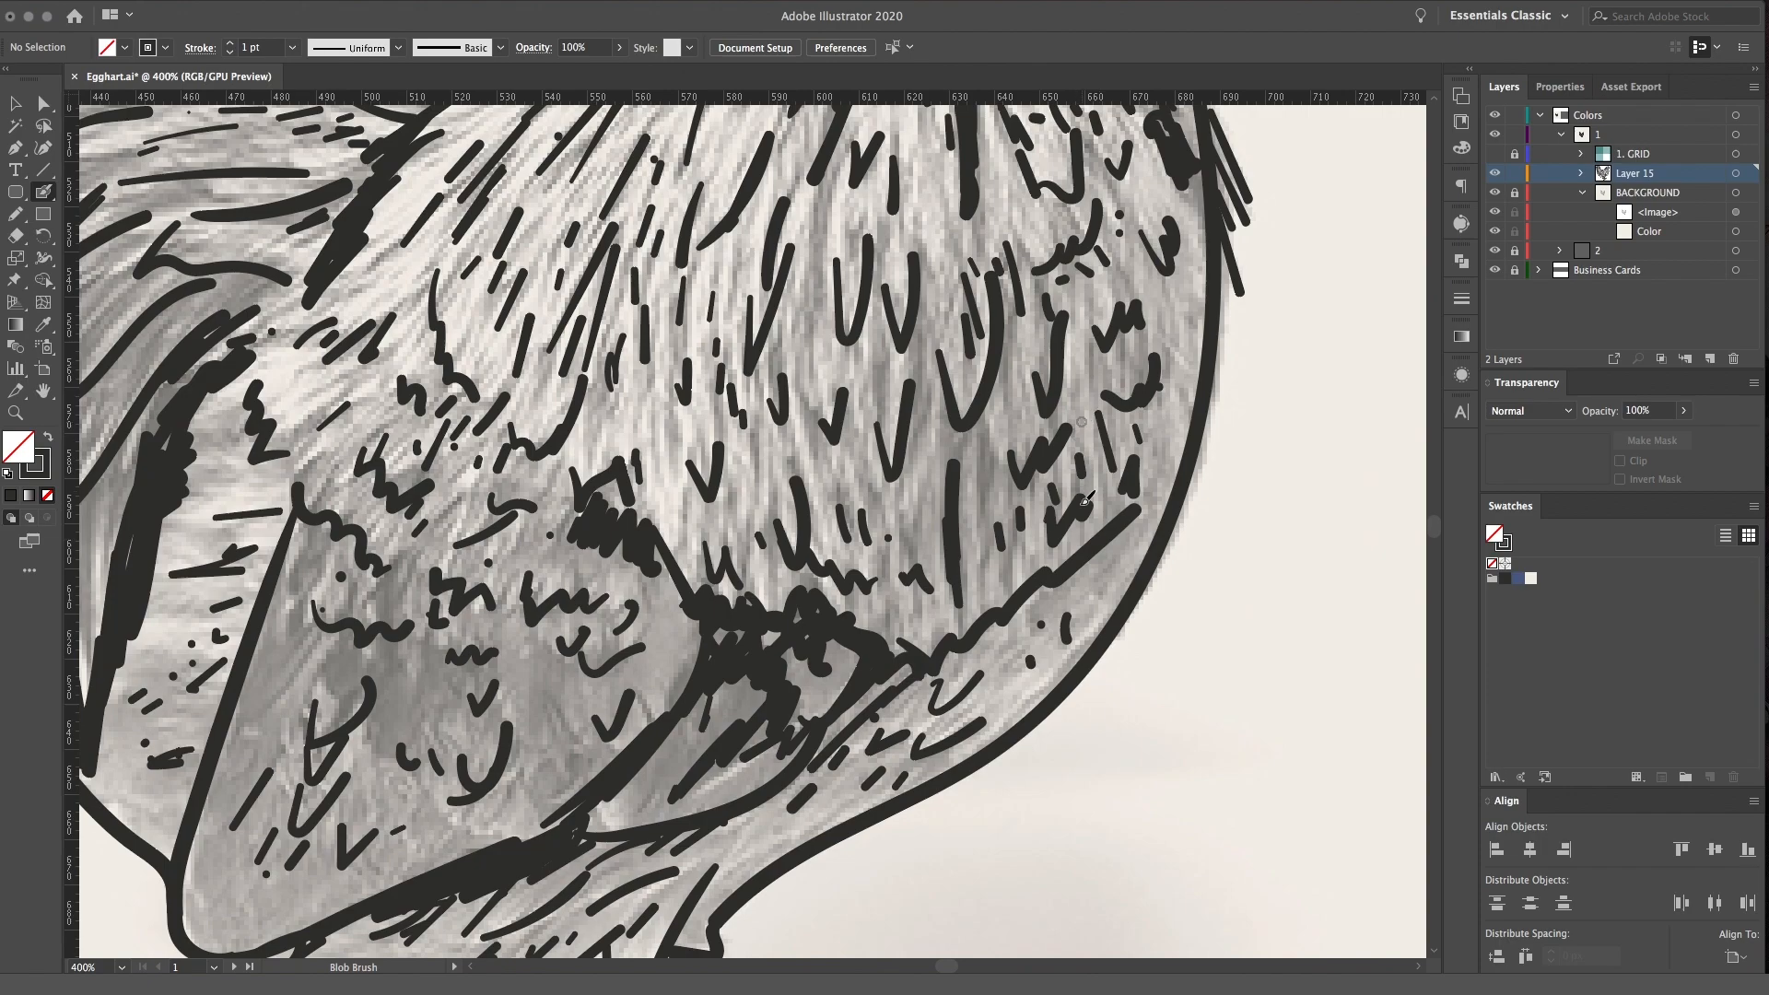
pyautogui.moveTo(986, 559); pyautogui.dragTo(975, 577)
pyautogui.moveTo(890, 534); pyautogui.dragTo(886, 551)
pyautogui.moveTo(787, 477); pyautogui.dragTo(790, 501)
pyautogui.moveTo(749, 456)
pyautogui.mouseDown()
pyautogui.moveTo(747, 481)
pyautogui.moveTo(698, 437)
pyautogui.mouseUp()
pyautogui.moveTo(1111, 333)
pyautogui.mouseDown()
pyautogui.moveTo(1079, 546)
pyautogui.moveTo(1132, 623)
pyautogui.mouseUp()
# Darken the gap below the middle curved tail feather and add dashes inside the curve and along the ragged edge
pyautogui.moveTo(243, 342)
pyautogui.mouseDown()
pyautogui.moveTo(668, 459)
pyautogui.moveTo(542, 485)
pyautogui.mouseUp()
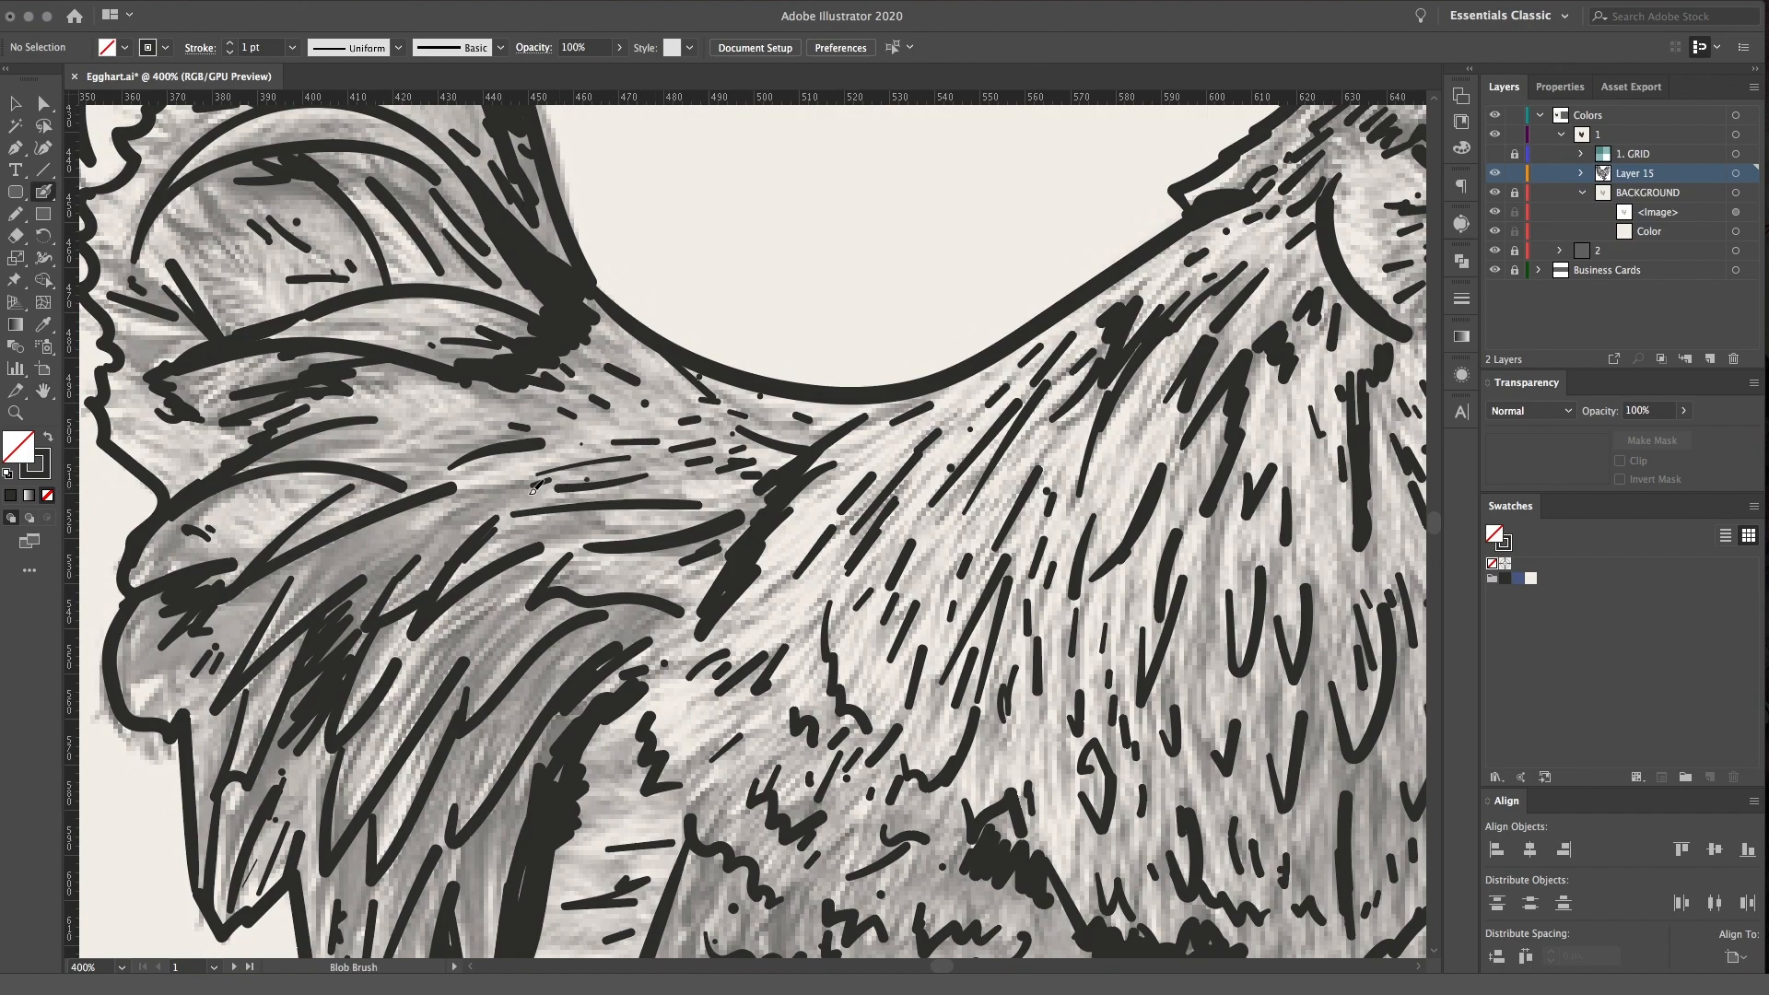
pyautogui.moveTo(408, 404); pyautogui.dragTo(378, 411)
pyautogui.moveTo(302, 358)
pyautogui.mouseDown()
pyautogui.moveTo(512, 382)
pyautogui.moveTo(658, 560)
pyautogui.mouseUp()
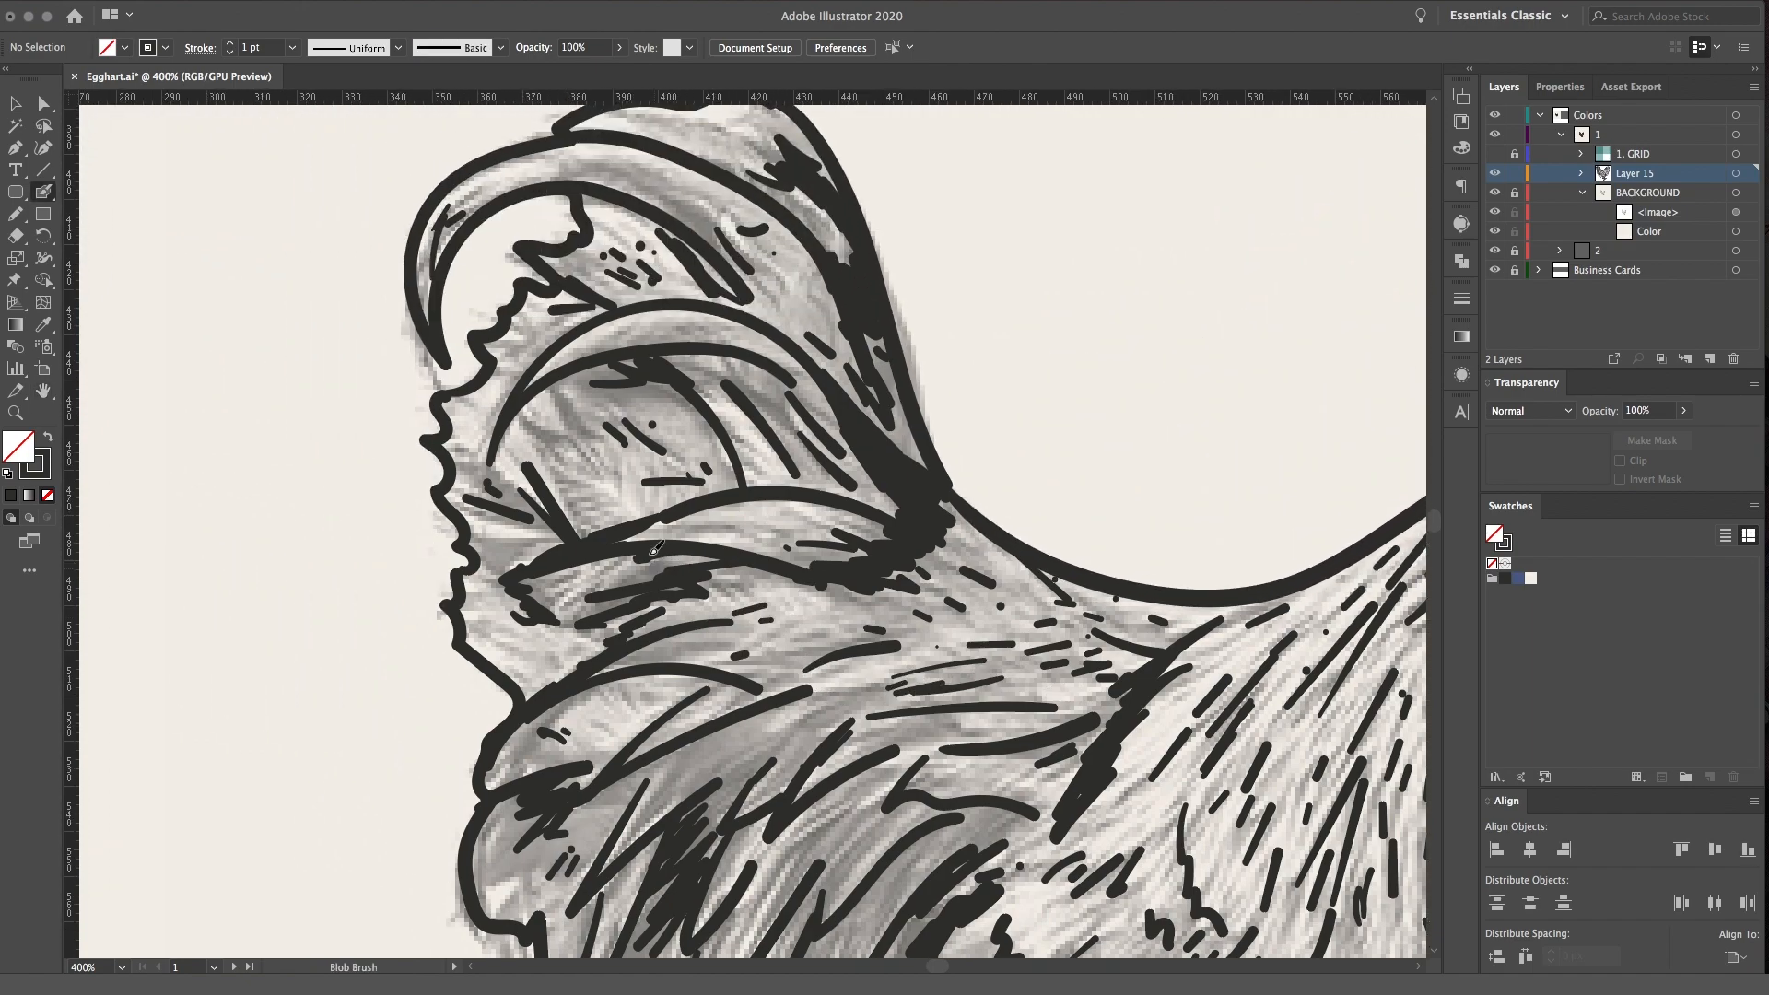
pyautogui.moveTo(552, 702)
pyautogui.mouseDown()
pyautogui.moveTo(708, 549)
pyautogui.moveTo(579, 510)
pyautogui.mouseUp()
pyautogui.moveTo(622, 483)
pyautogui.mouseDown()
pyautogui.moveTo(572, 478)
pyautogui.moveTo(569, 451)
pyautogui.mouseUp()
pyautogui.moveTo(502, 383); pyautogui.dragTo(463, 400)
pyautogui.moveTo(472, 438); pyautogui.dragTo(446, 470)
pyautogui.moveTo(486, 526); pyautogui.dragTo(468, 516)
pyautogui.moveTo(638, 263); pyautogui.dragTo(613, 249)
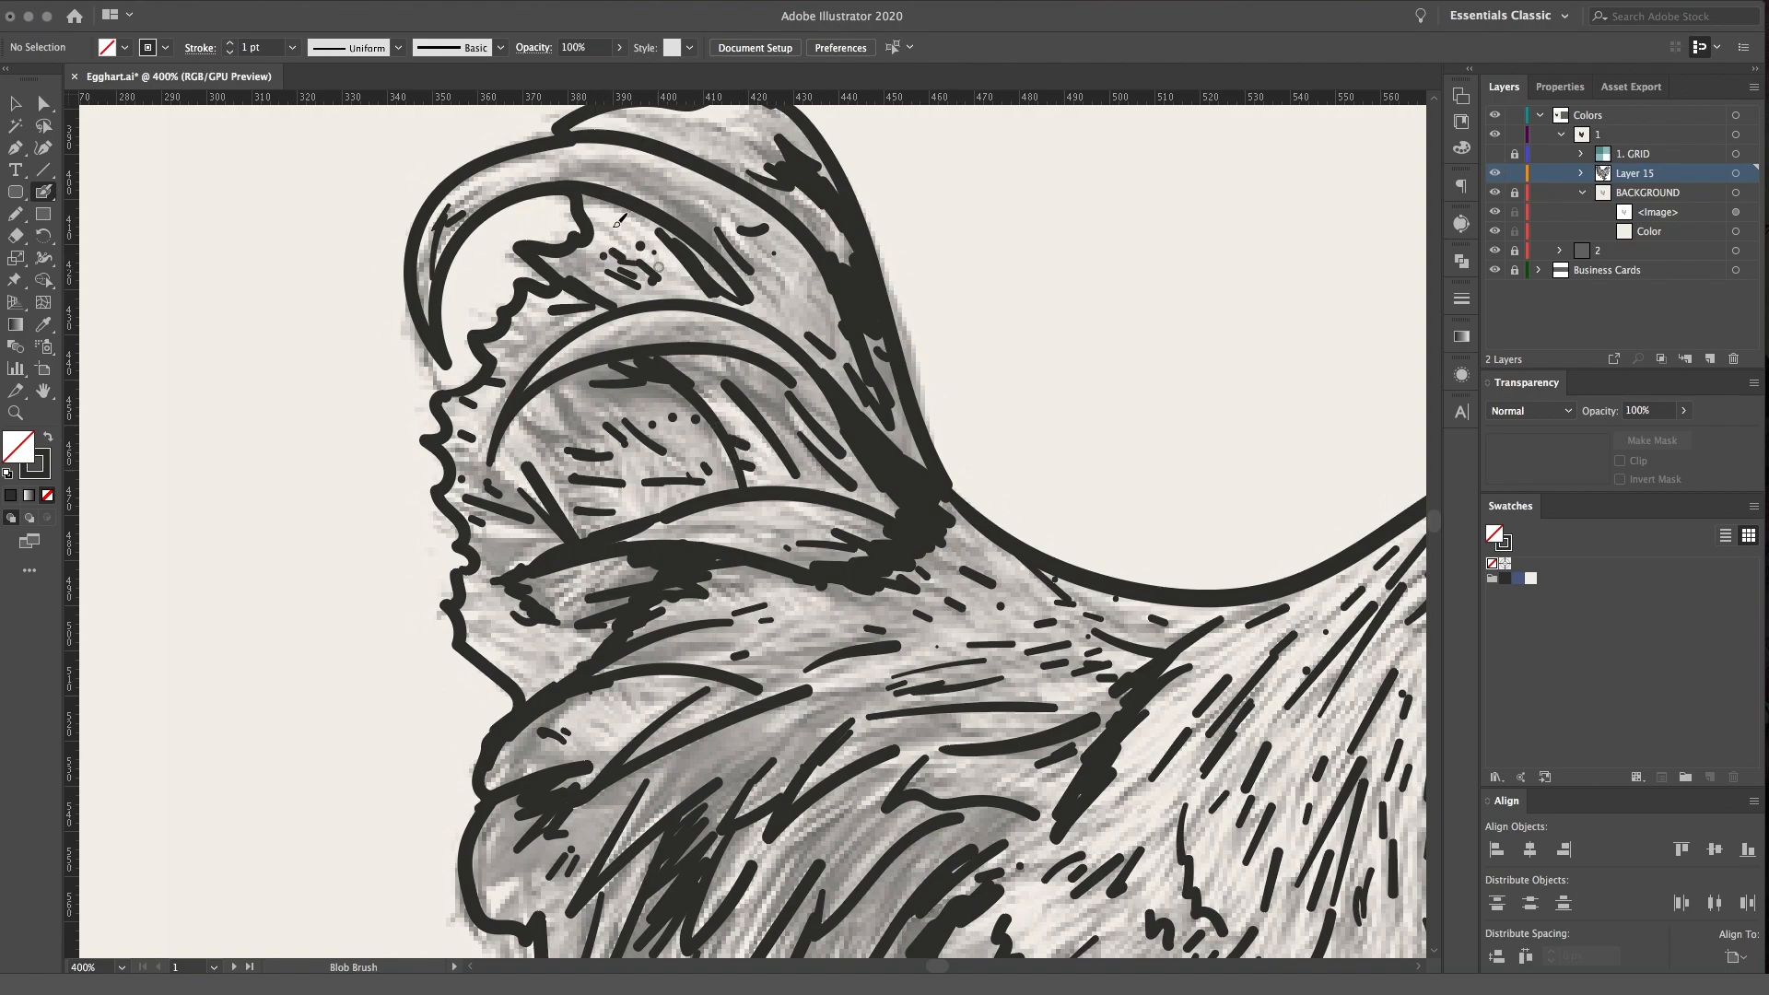
# Shade the underside of the uppermost curved tail feather and hatch between the long lower tail feathers
pyautogui.moveTo(704, 207)
pyautogui.mouseDown()
pyautogui.moveTo(579, 181)
pyautogui.moveTo(724, 258)
pyautogui.mouseUp()
pyautogui.moveTo(882, 217); pyautogui.dragTo(841, 406)
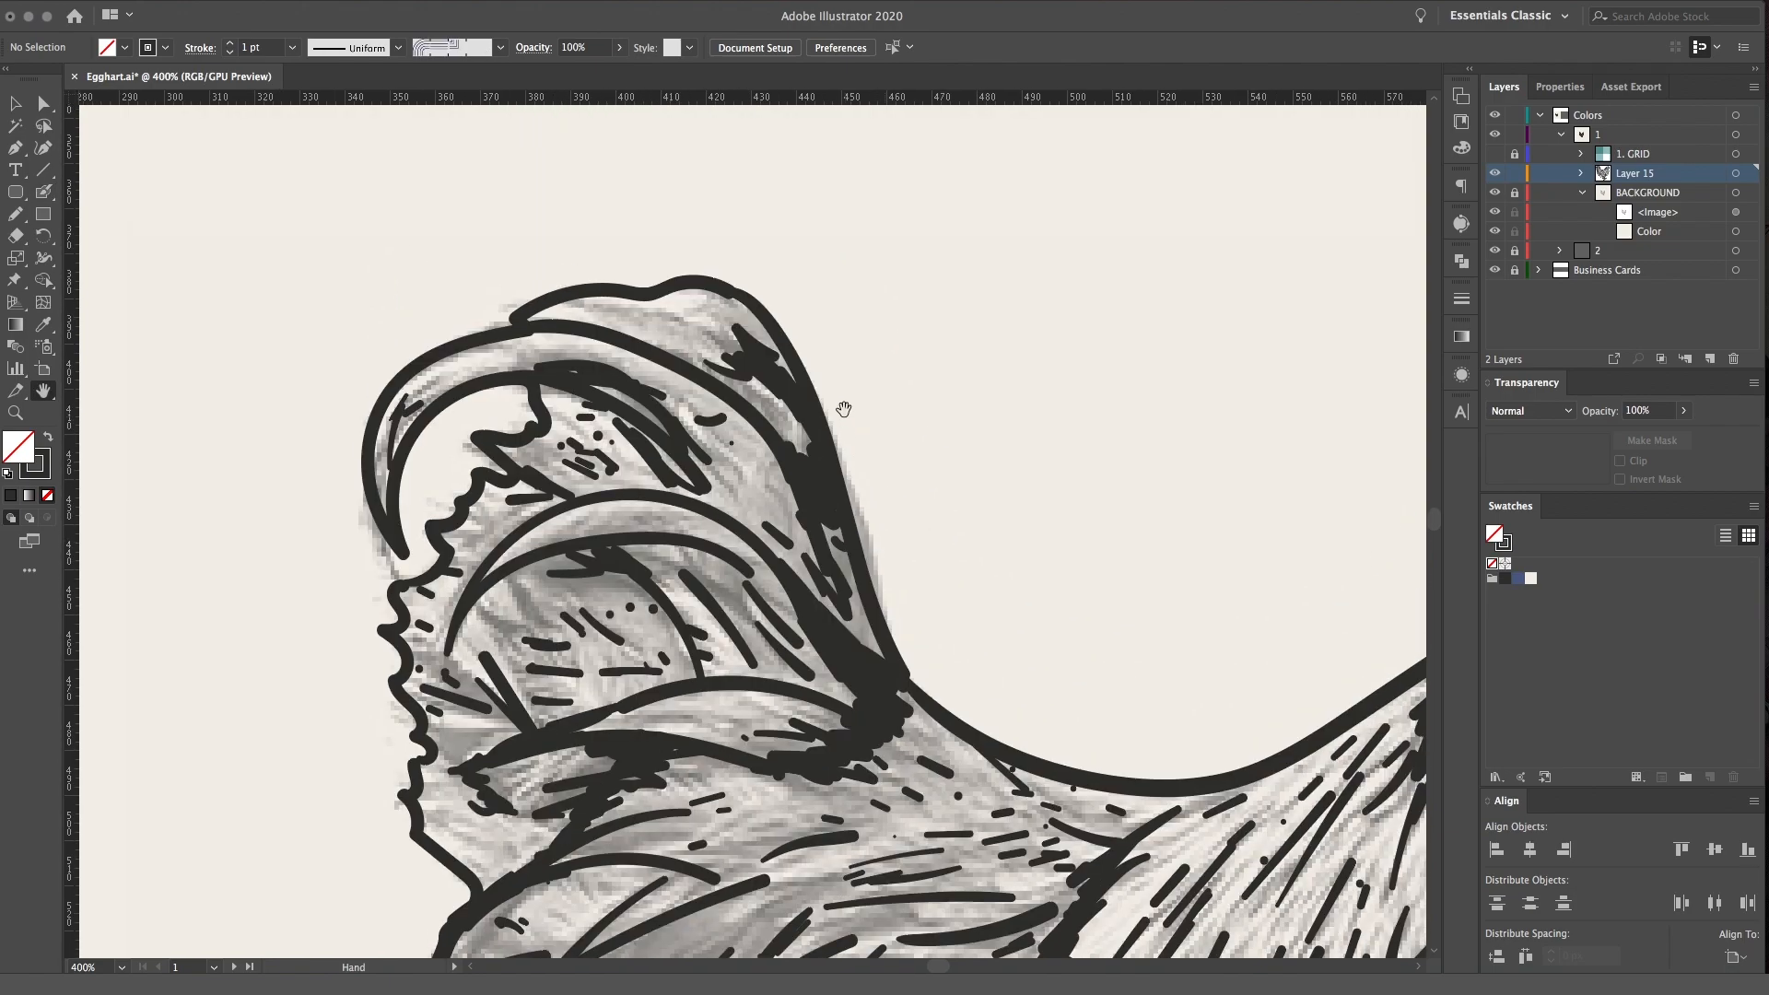
pyautogui.moveTo(689, 341)
pyautogui.mouseDown()
pyautogui.moveTo(640, 317)
pyautogui.moveTo(700, 327)
pyautogui.mouseUp()
pyautogui.moveTo(994, 594); pyautogui.dragTo(748, 219)
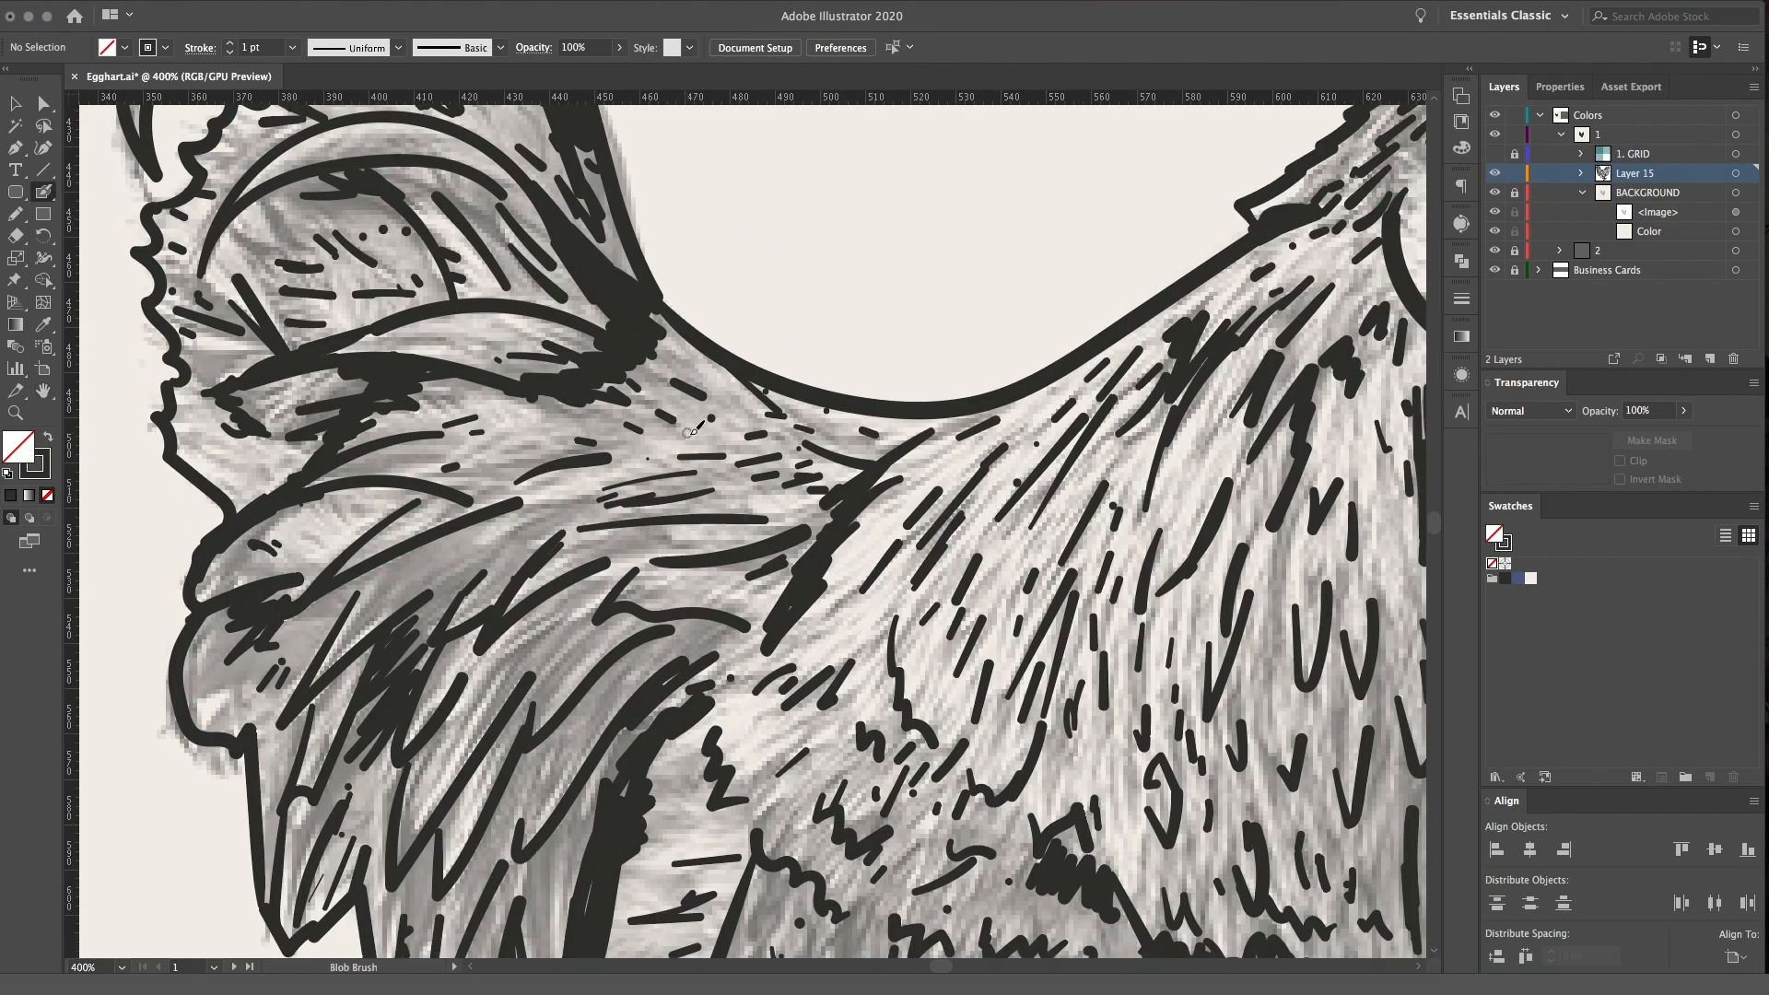
pyautogui.moveTo(391, 614); pyautogui.dragTo(507, 532)
pyautogui.moveTo(430, 624); pyautogui.dragTo(532, 524)
# Draw short downward feather strokes on the front half of the wing
pyautogui.moveTo(889, 643)
pyautogui.mouseDown()
pyautogui.moveTo(688, 563)
pyautogui.moveTo(651, 481)
pyautogui.mouseUp()
pyautogui.moveTo(737, 713)
pyautogui.mouseDown()
pyautogui.moveTo(791, 677)
pyautogui.moveTo(799, 445)
pyautogui.mouseUp()
pyautogui.moveTo(810, 618); pyautogui.dragTo(819, 680)
pyautogui.moveTo(854, 614)
pyautogui.mouseDown()
pyautogui.moveTo(857, 659)
pyautogui.moveTo(891, 650)
pyautogui.mouseUp()
pyautogui.moveTo(925, 593); pyautogui.dragTo(923, 601)
pyautogui.moveTo(946, 573); pyautogui.dragTo(936, 616)
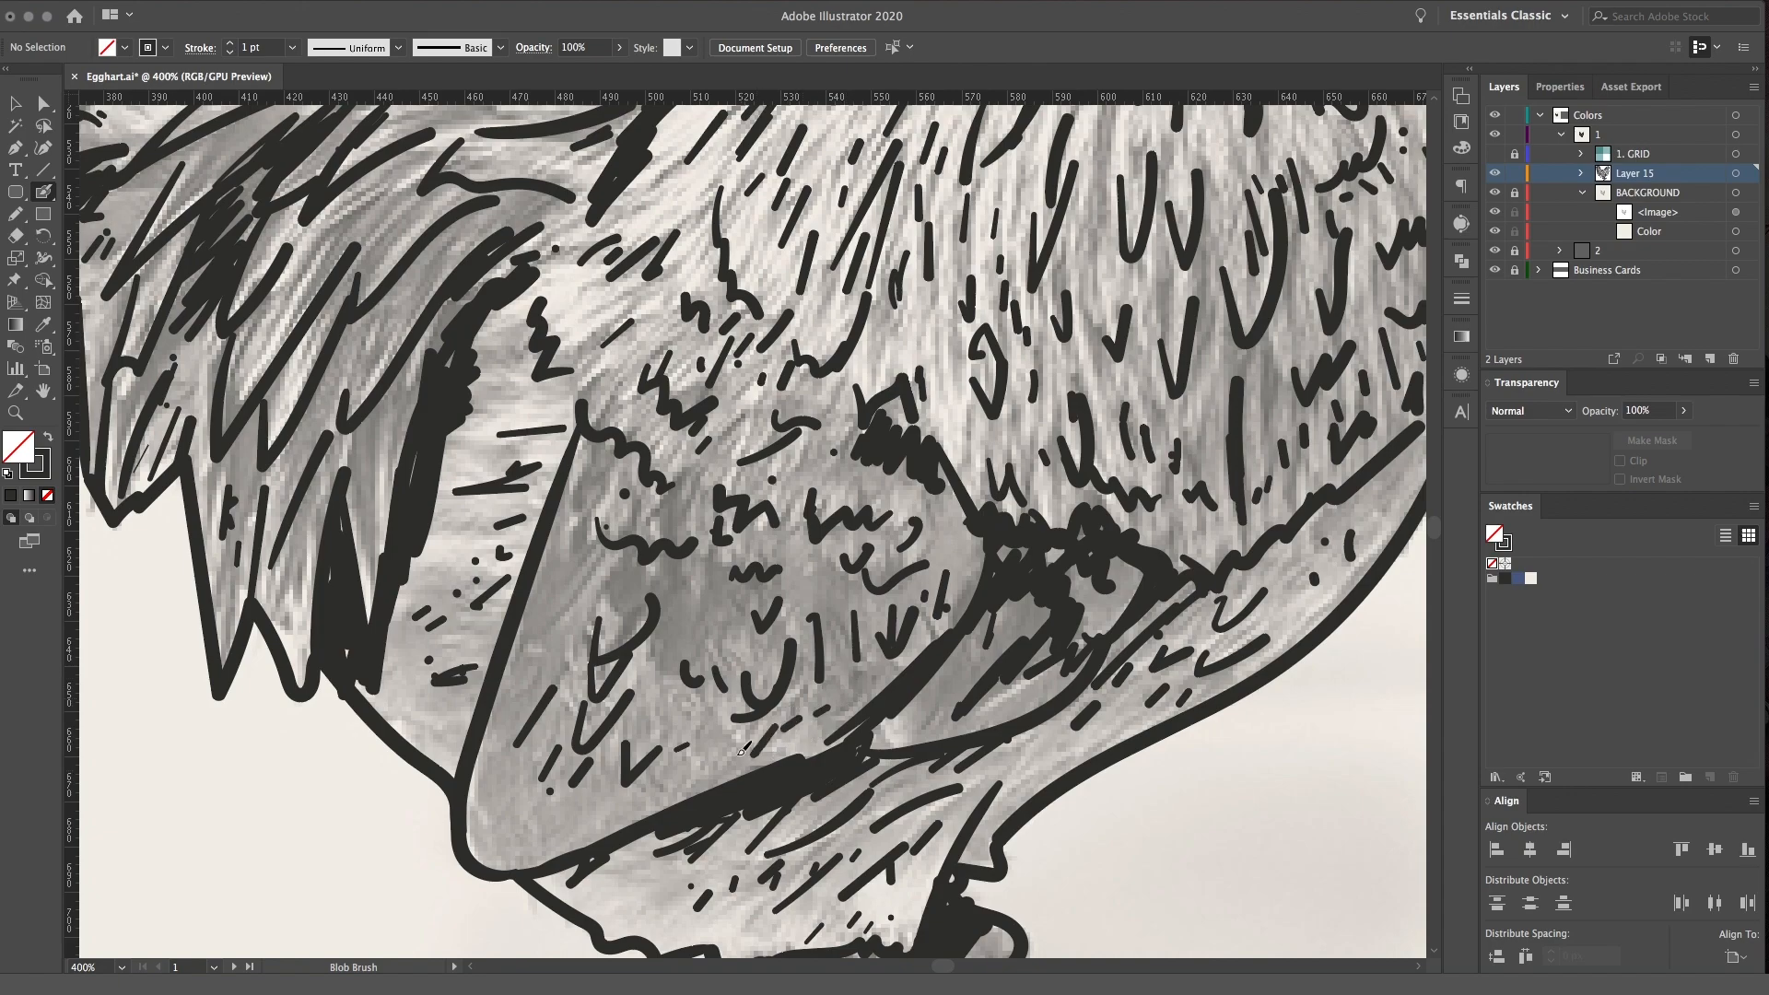
# Review the whole chicken drawing at several zoom levels for areas that need more texture
pyautogui.press('space')
pyautogui.press('super+minus')
pyautogui.press('super+minus')
pyautogui.press('super+minus')
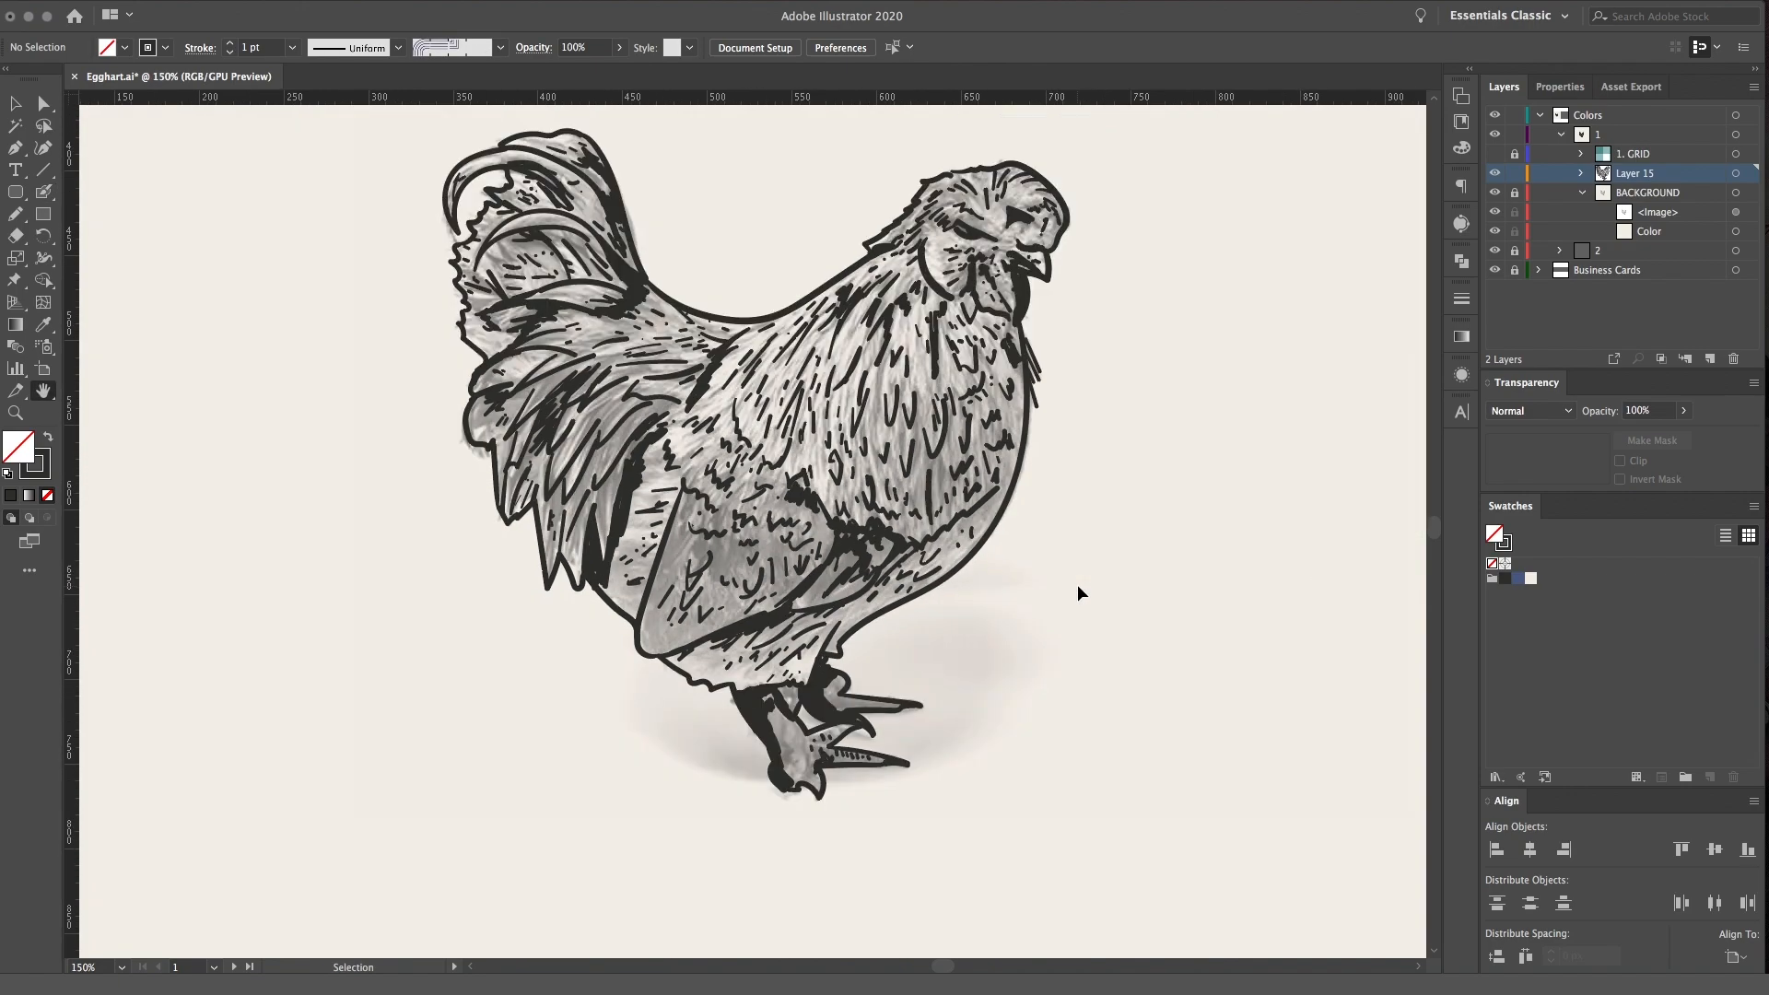
pyautogui.press('super+minus')
pyautogui.press('super+minus')
pyautogui.press('super+equal')
pyautogui.press('super+equal')
pyautogui.press('super+equal')
pyautogui.press('super+equal')
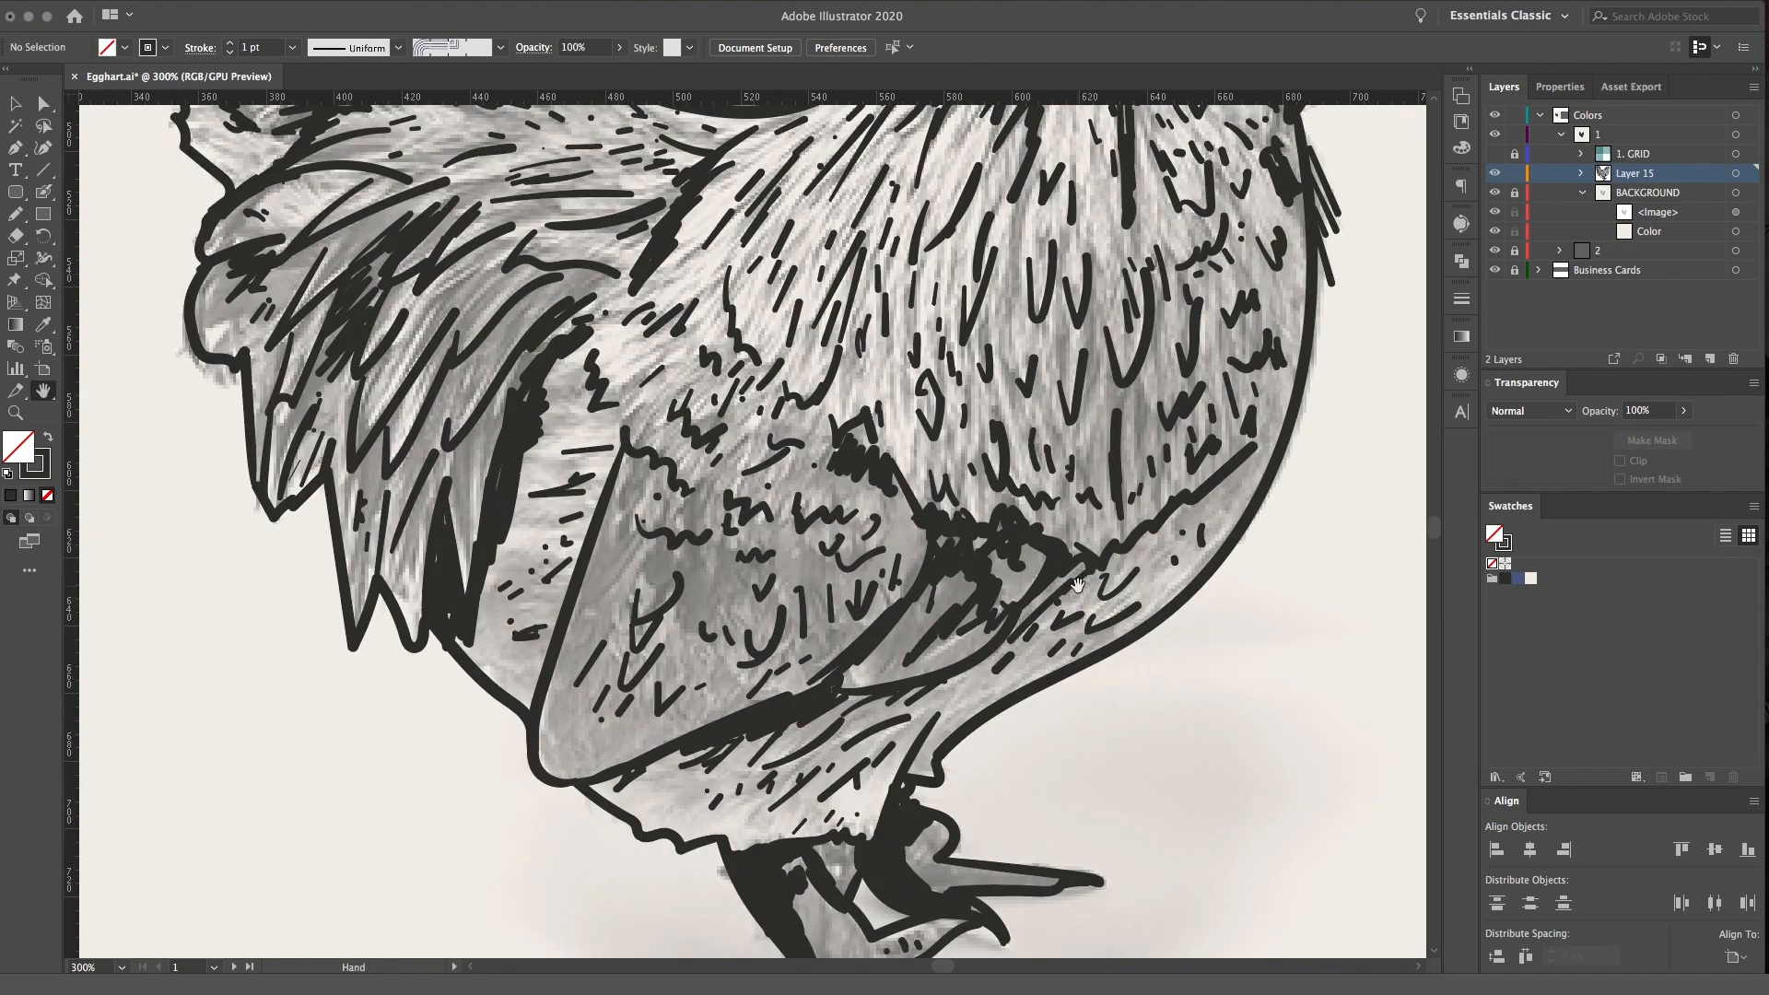
# Fill the small gap in the dark shading at the top of the near leg
pyautogui.moveTo(917, 522); pyautogui.dragTo(801, 327)
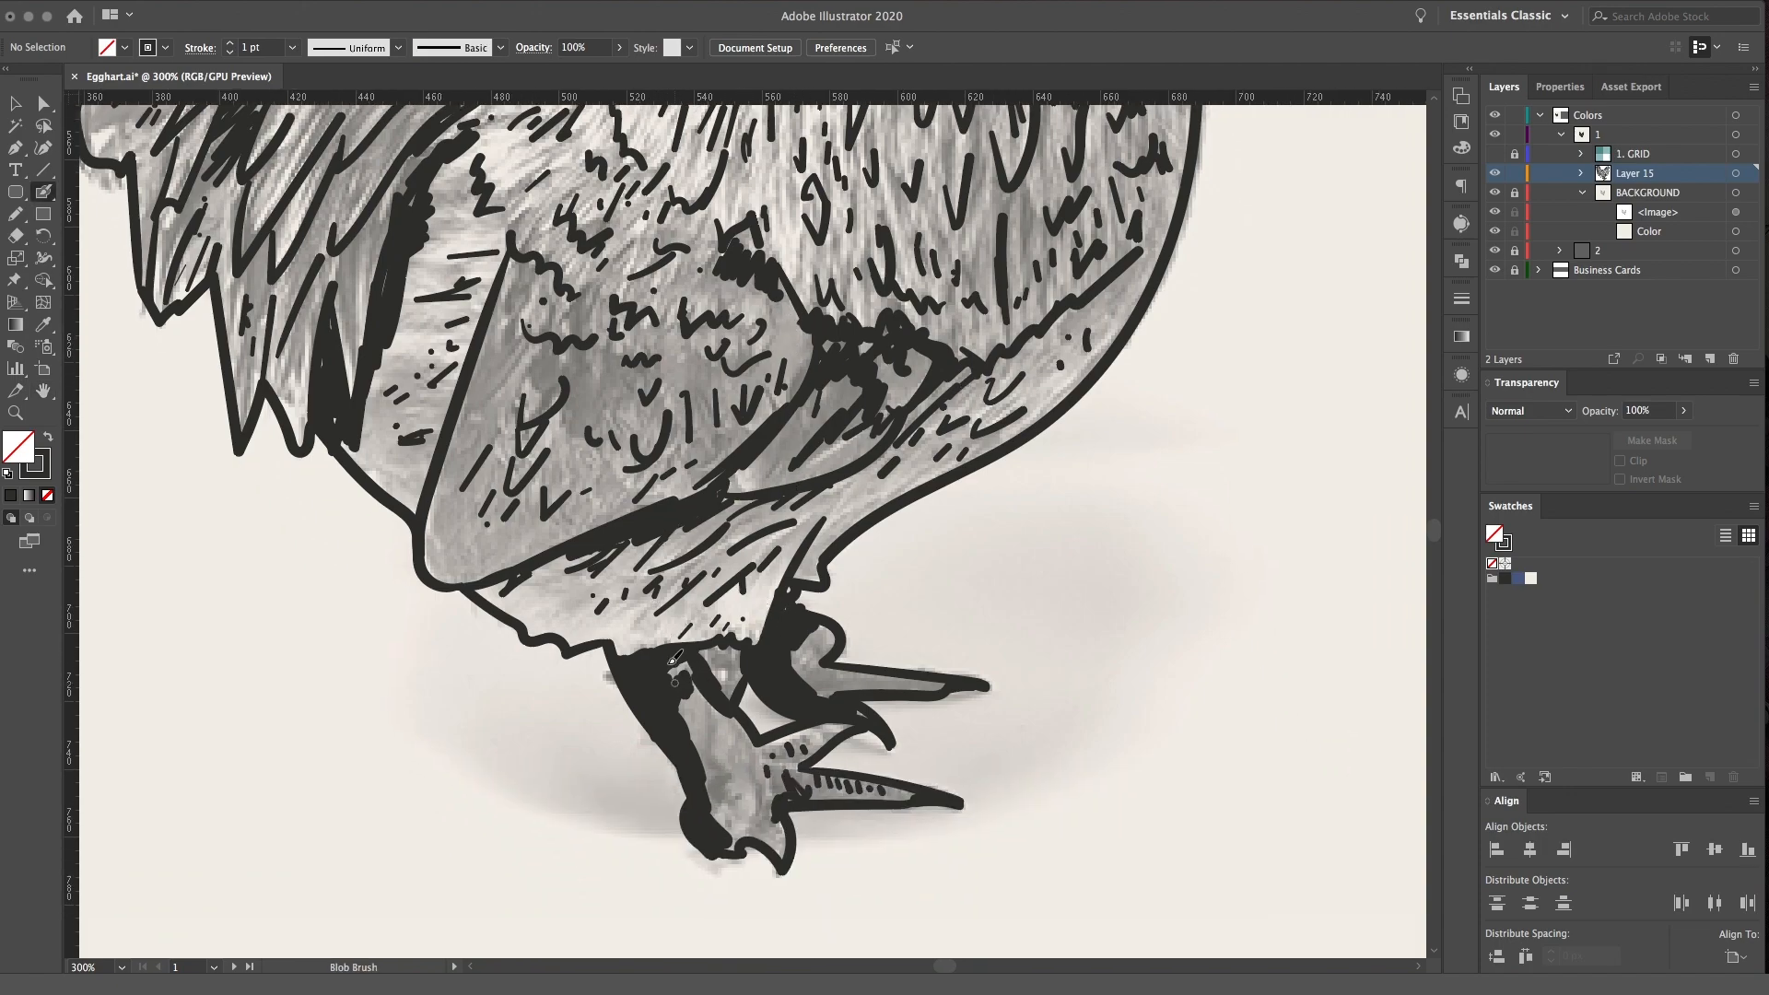
pyautogui.moveTo(652, 546); pyautogui.dragTo(779, 644)
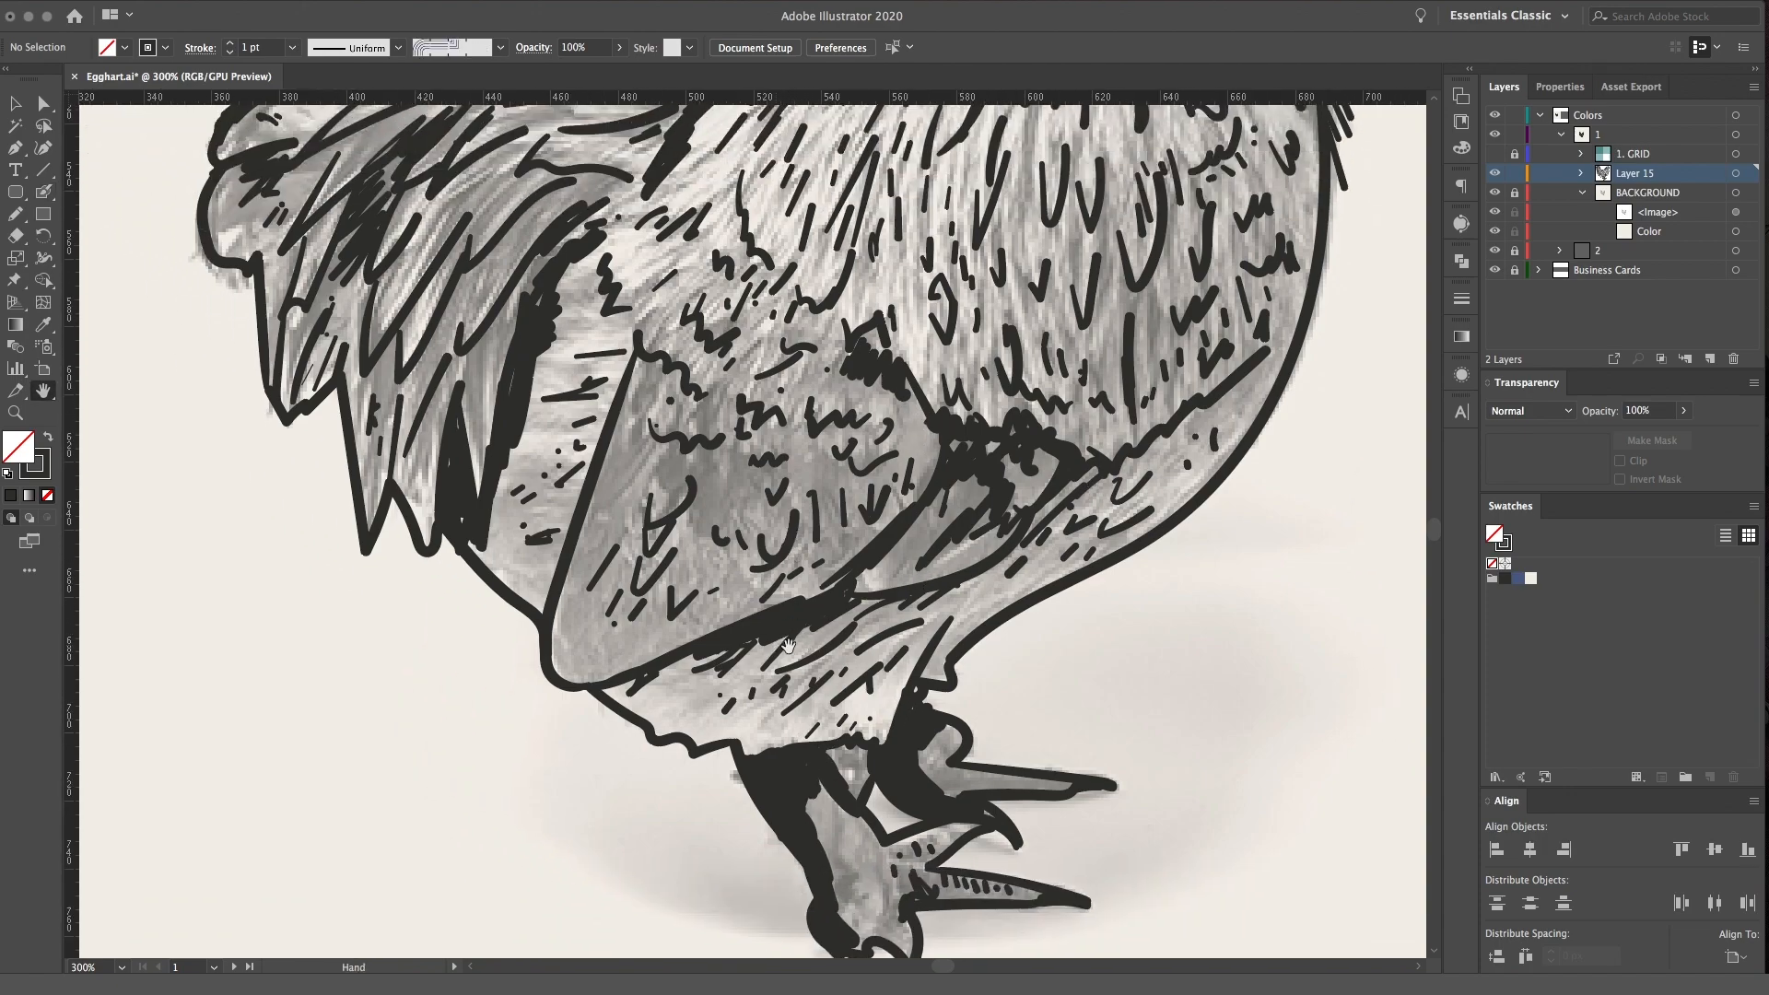
pyautogui.moveTo(948, 612); pyautogui.dragTo(1011, 591)
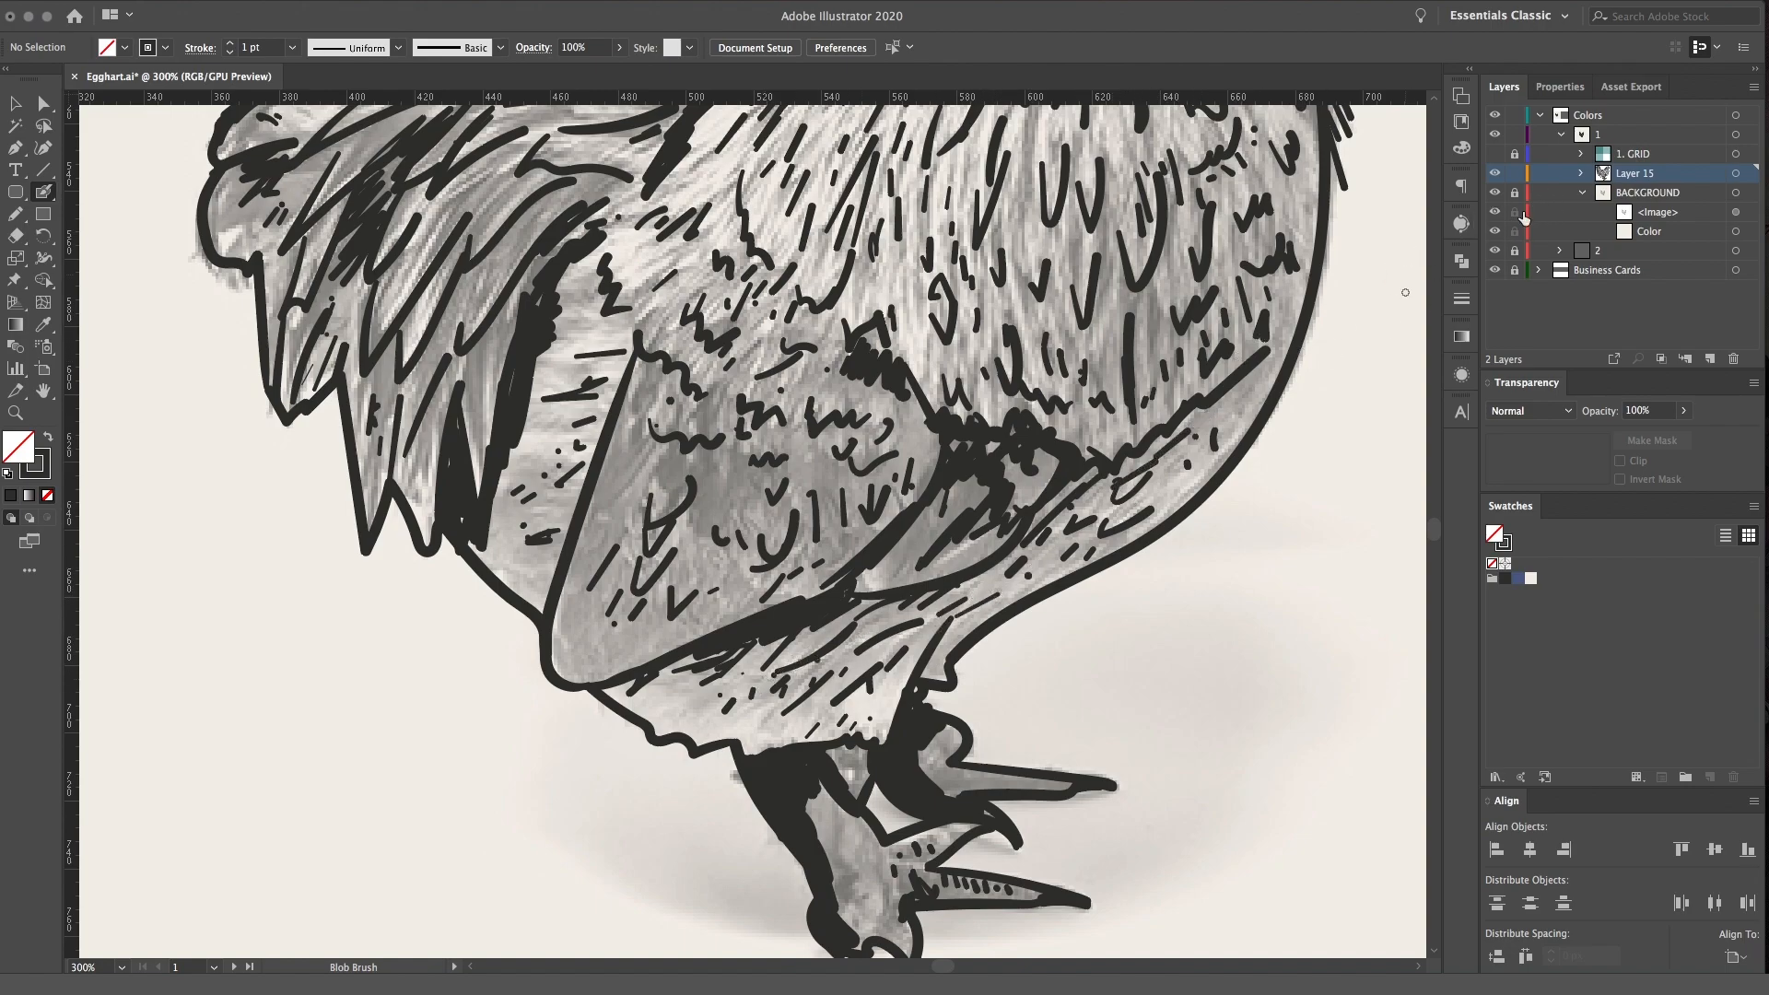
# Hide the BACKGROUND layer, examine the line art on its own from head to feet, and show the layer again
pyautogui.click(1494, 193)
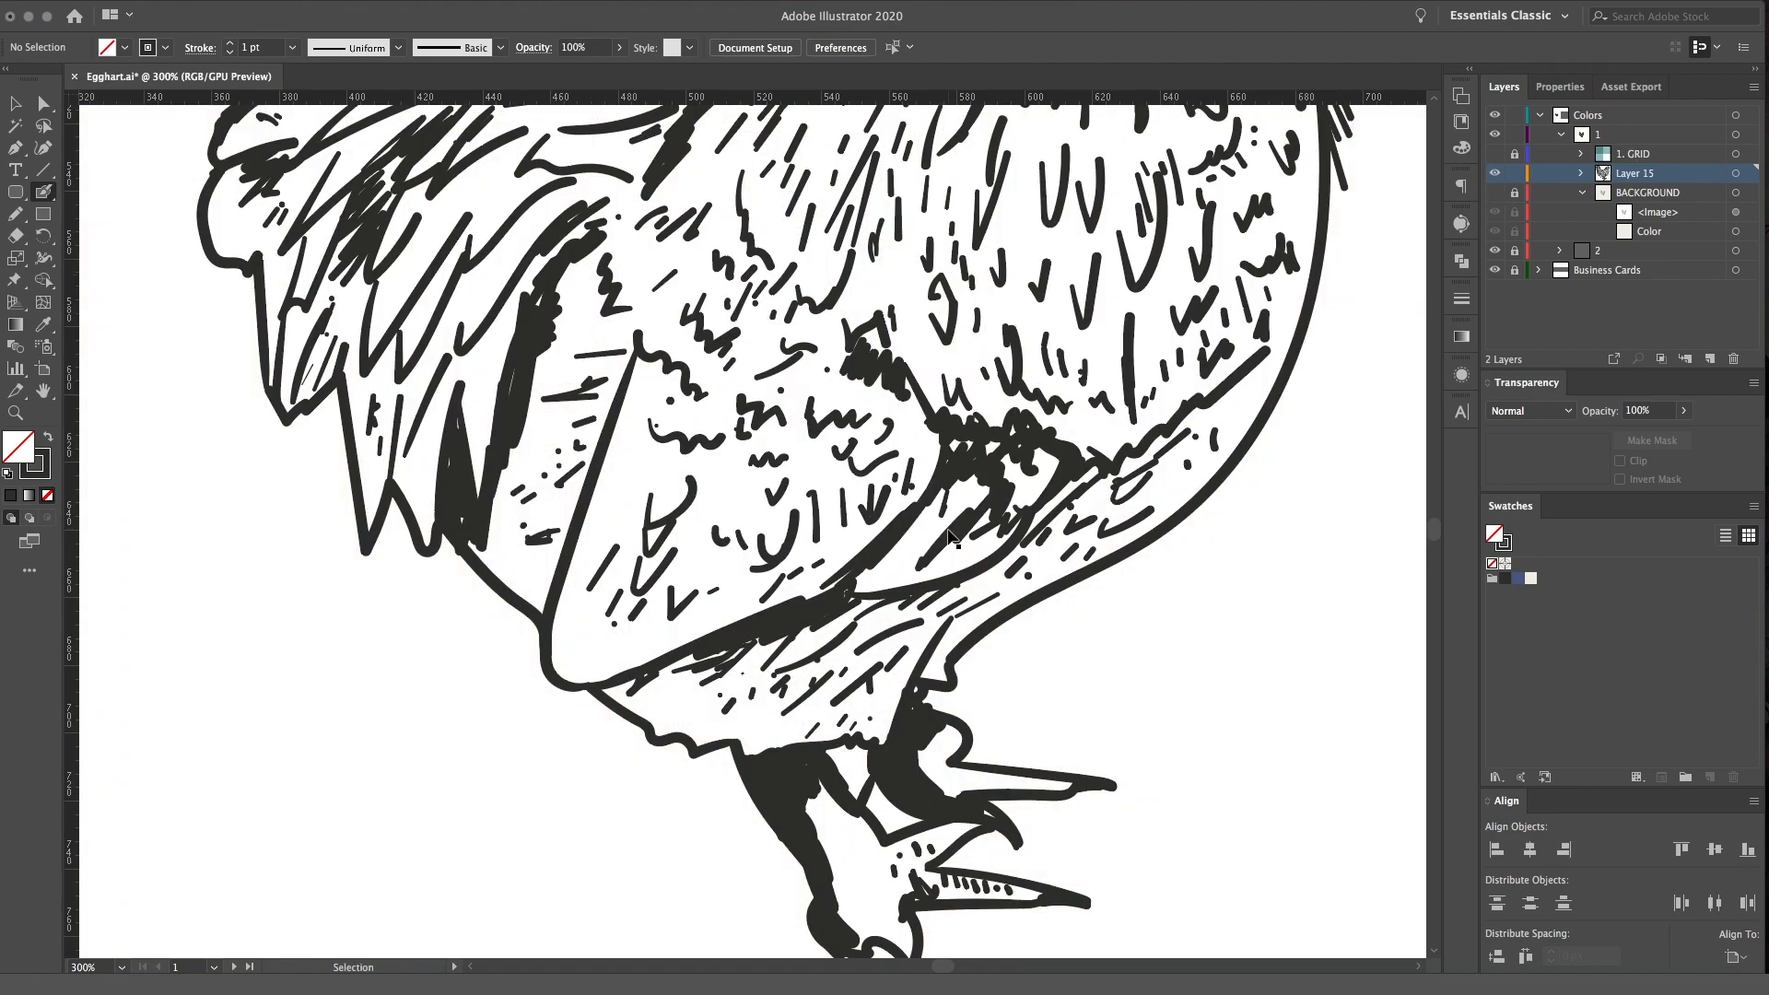
pyautogui.press('super+1')
pyautogui.press('super+minus')
pyautogui.press('super+equal')
pyautogui.press('super+equal')
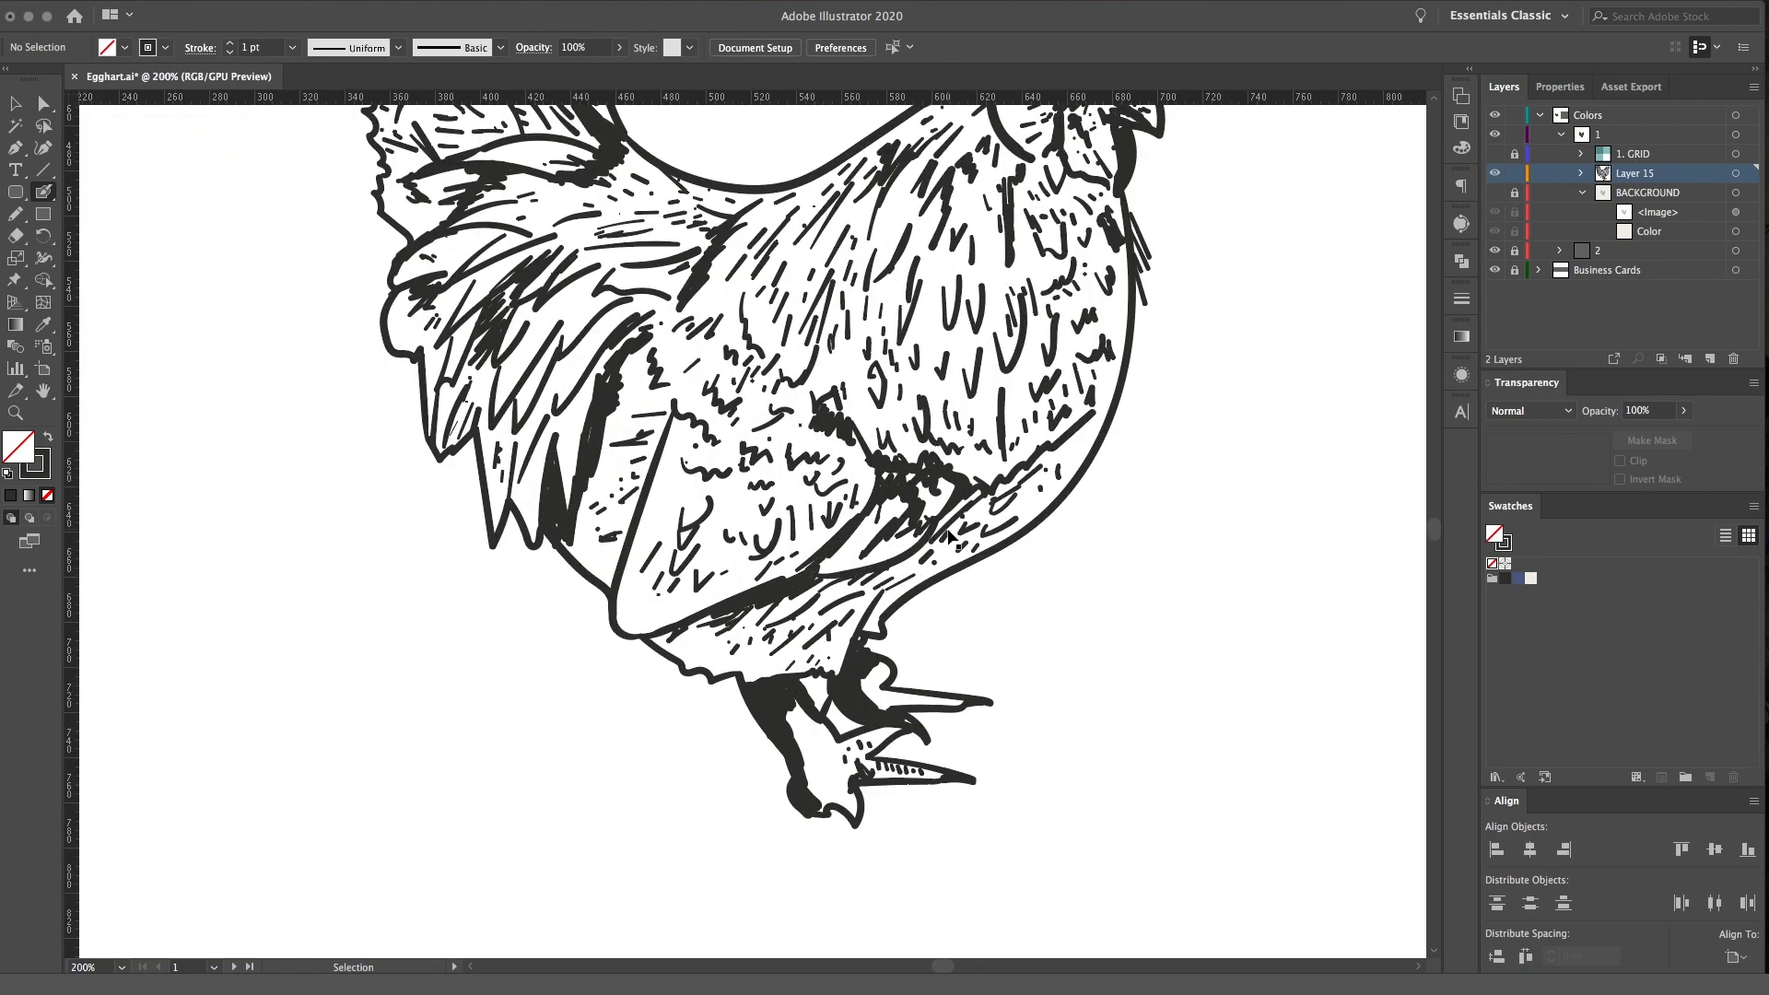
pyautogui.press('super+minus')
pyautogui.press('super+minus')
pyautogui.press('super+equal')
pyautogui.press('super+equal')
pyautogui.press('super+equal')
pyautogui.press('space')
pyautogui.moveTo(986, 448); pyautogui.dragTo(928, 587)
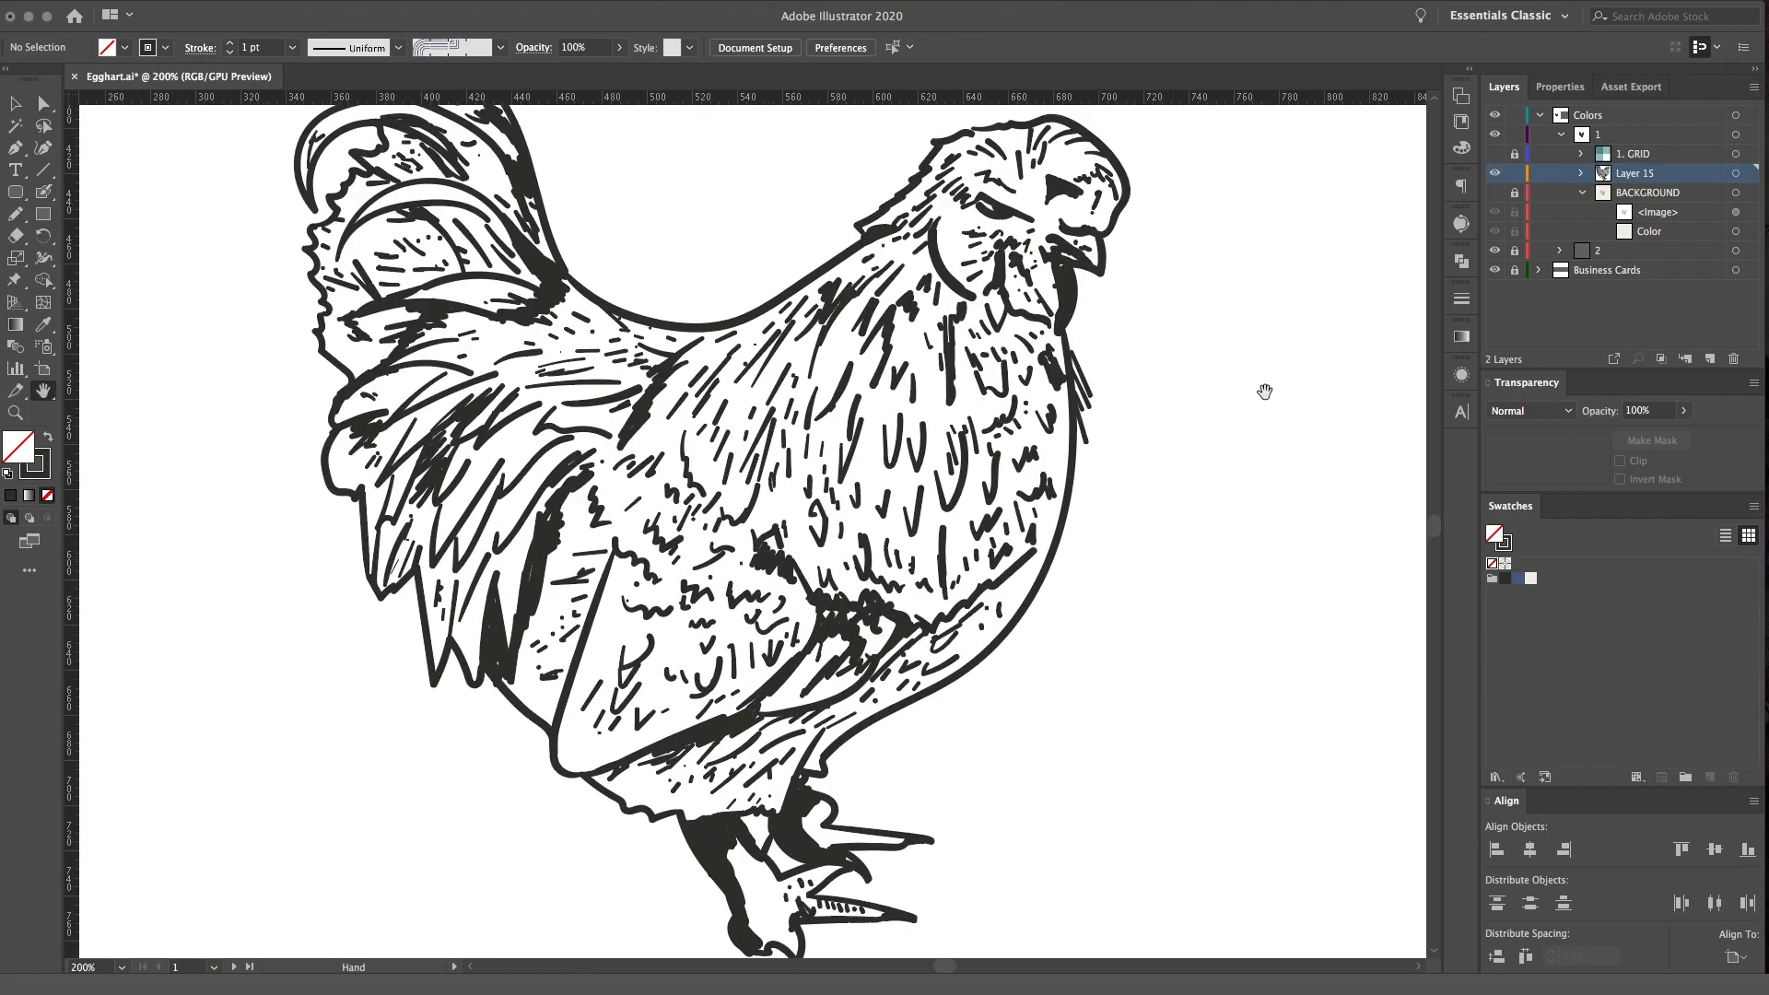
pyautogui.click(1495, 192)
pyautogui.click(1726, 211)
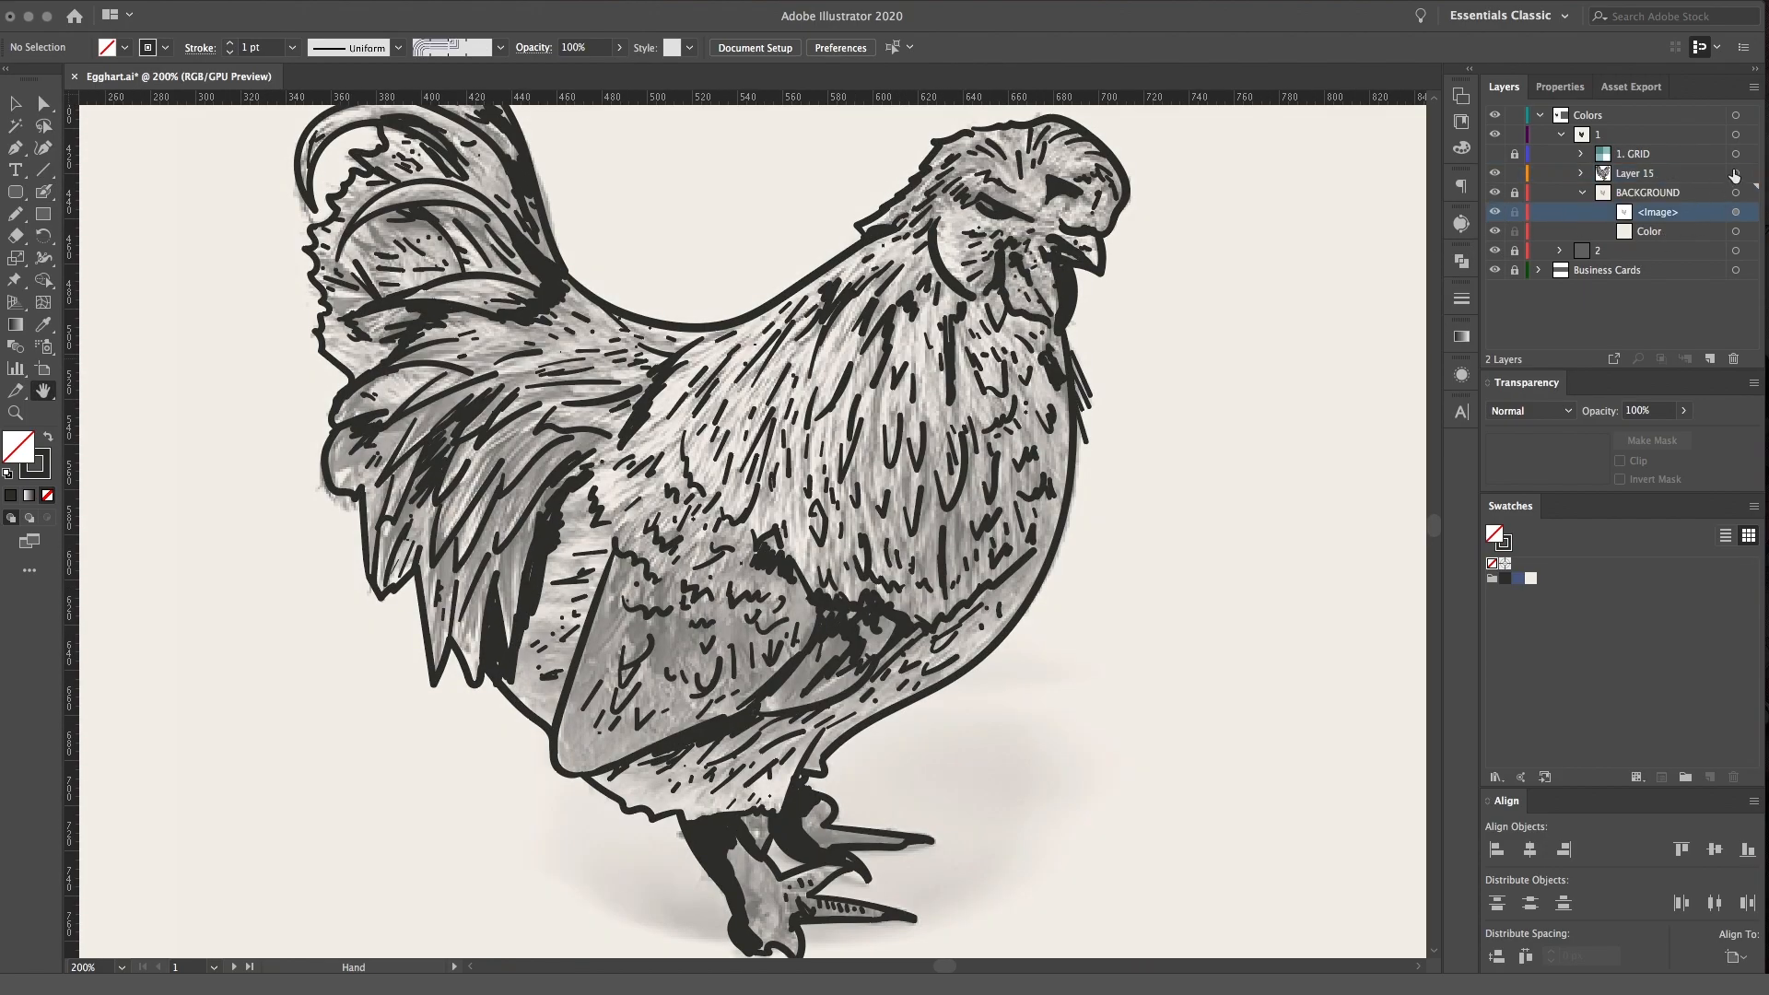
pyautogui.click(1735, 173)
pyautogui.moveTo(1075, 433); pyautogui.dragTo(1007, 552)
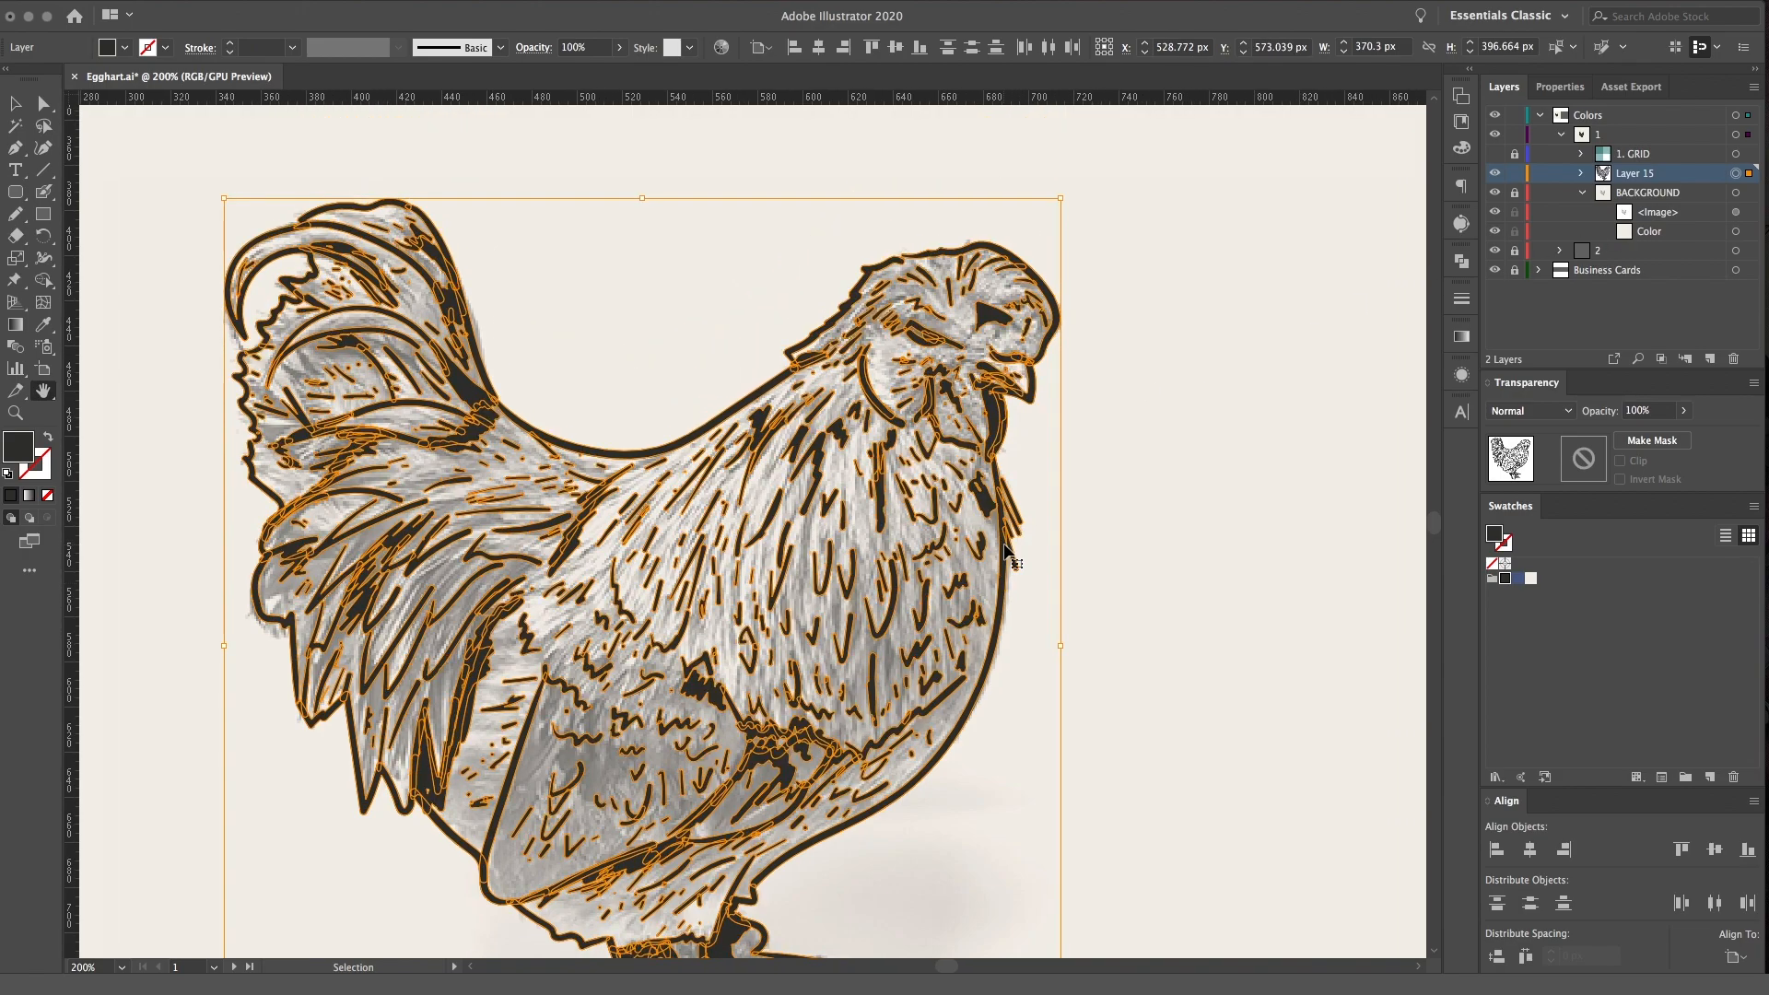
pyautogui.hotkey('ctrl', '=')
pyautogui.hotkey('ctrl', 'shift', 'a')
# Draw short vertical Blob Brush strokes among the V-shaped feathers in the middle of the breast
pyautogui.hotkey('shift', 'b')
pyautogui.moveTo(990, 391); pyautogui.dragTo(995, 358)
pyautogui.moveTo(934, 280); pyautogui.dragTo(951, 237)
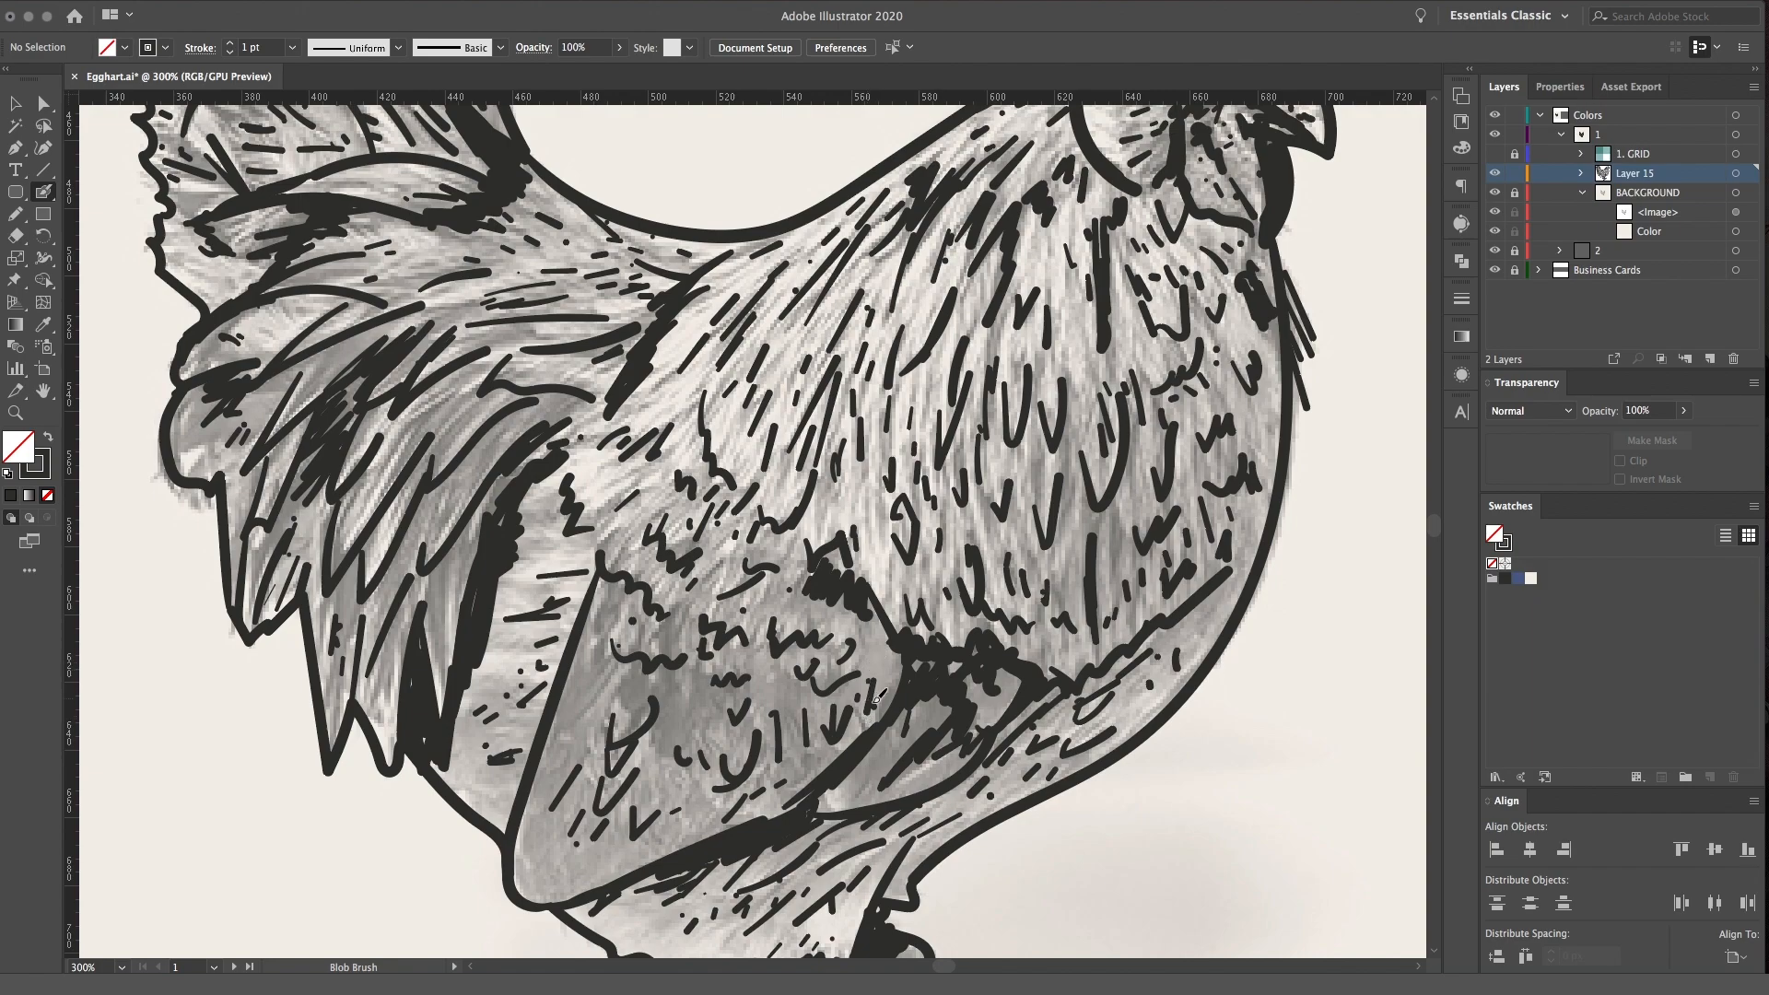
pyautogui.moveTo(1013, 679); pyautogui.dragTo(791, 629)
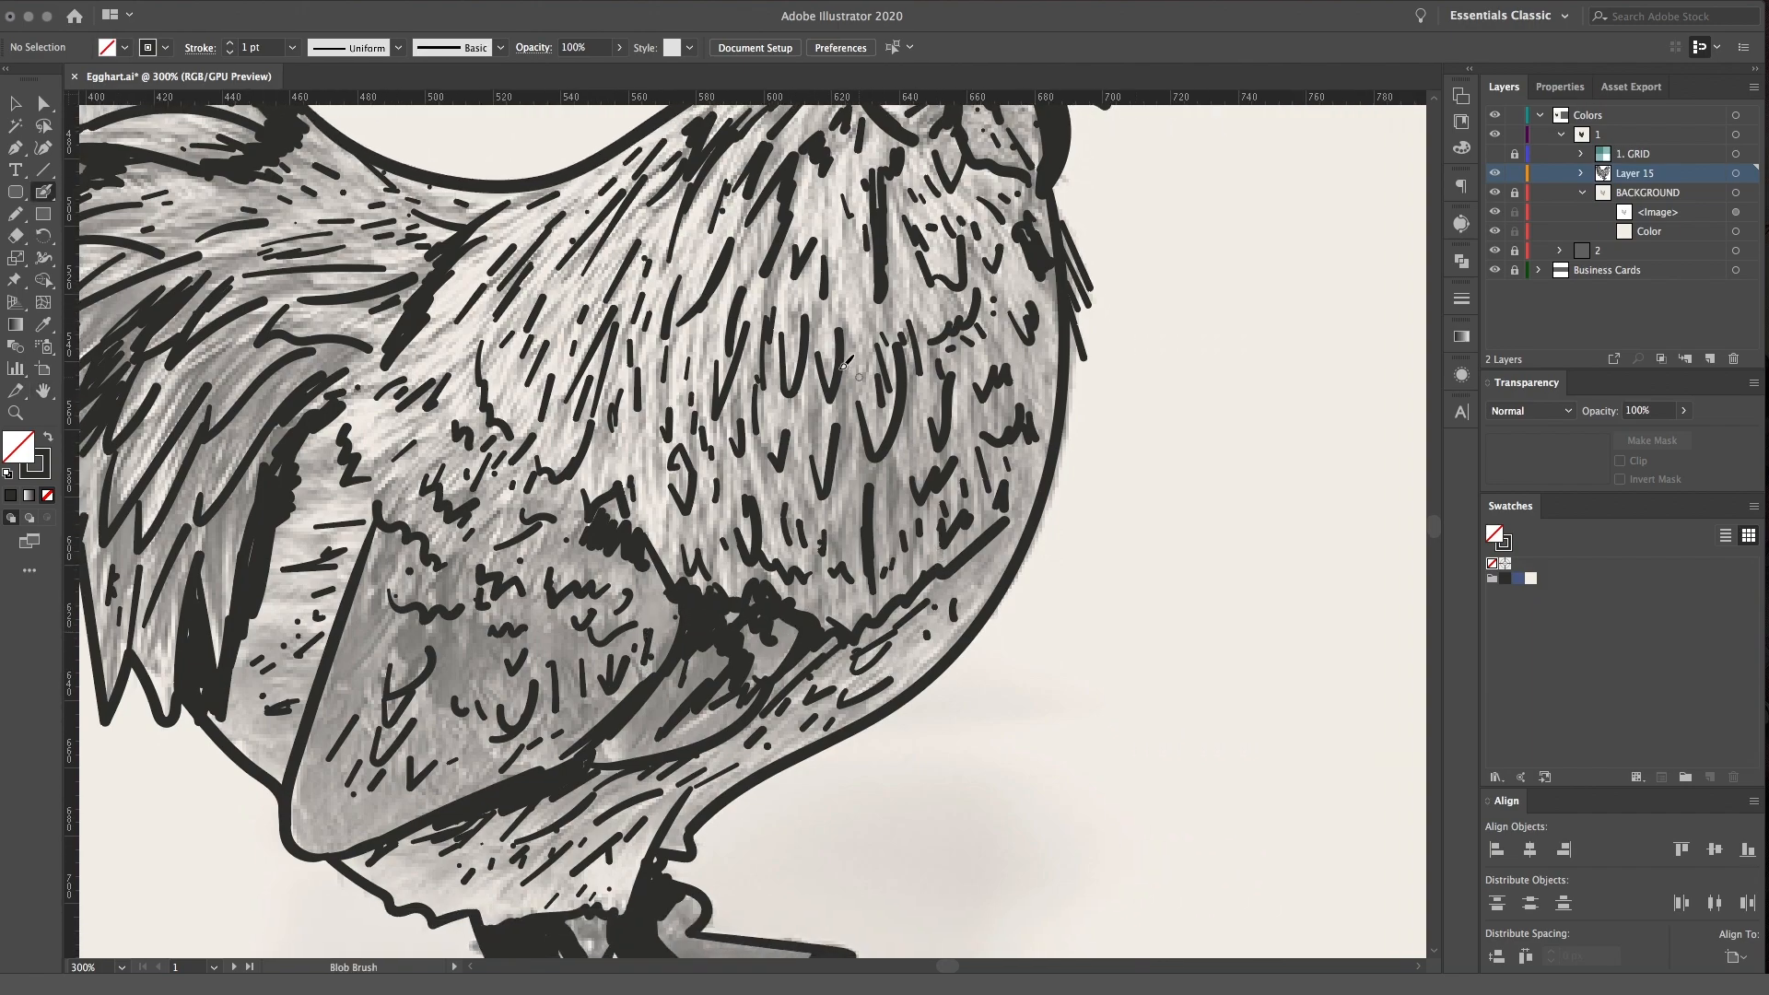
pyautogui.moveTo(892, 533); pyautogui.dragTo(904, 469)
# Add squiggly feather marks near the wing's upper edge and short dashes toward its lower corner
pyautogui.moveTo(625, 638); pyautogui.dragTo(878, 581)
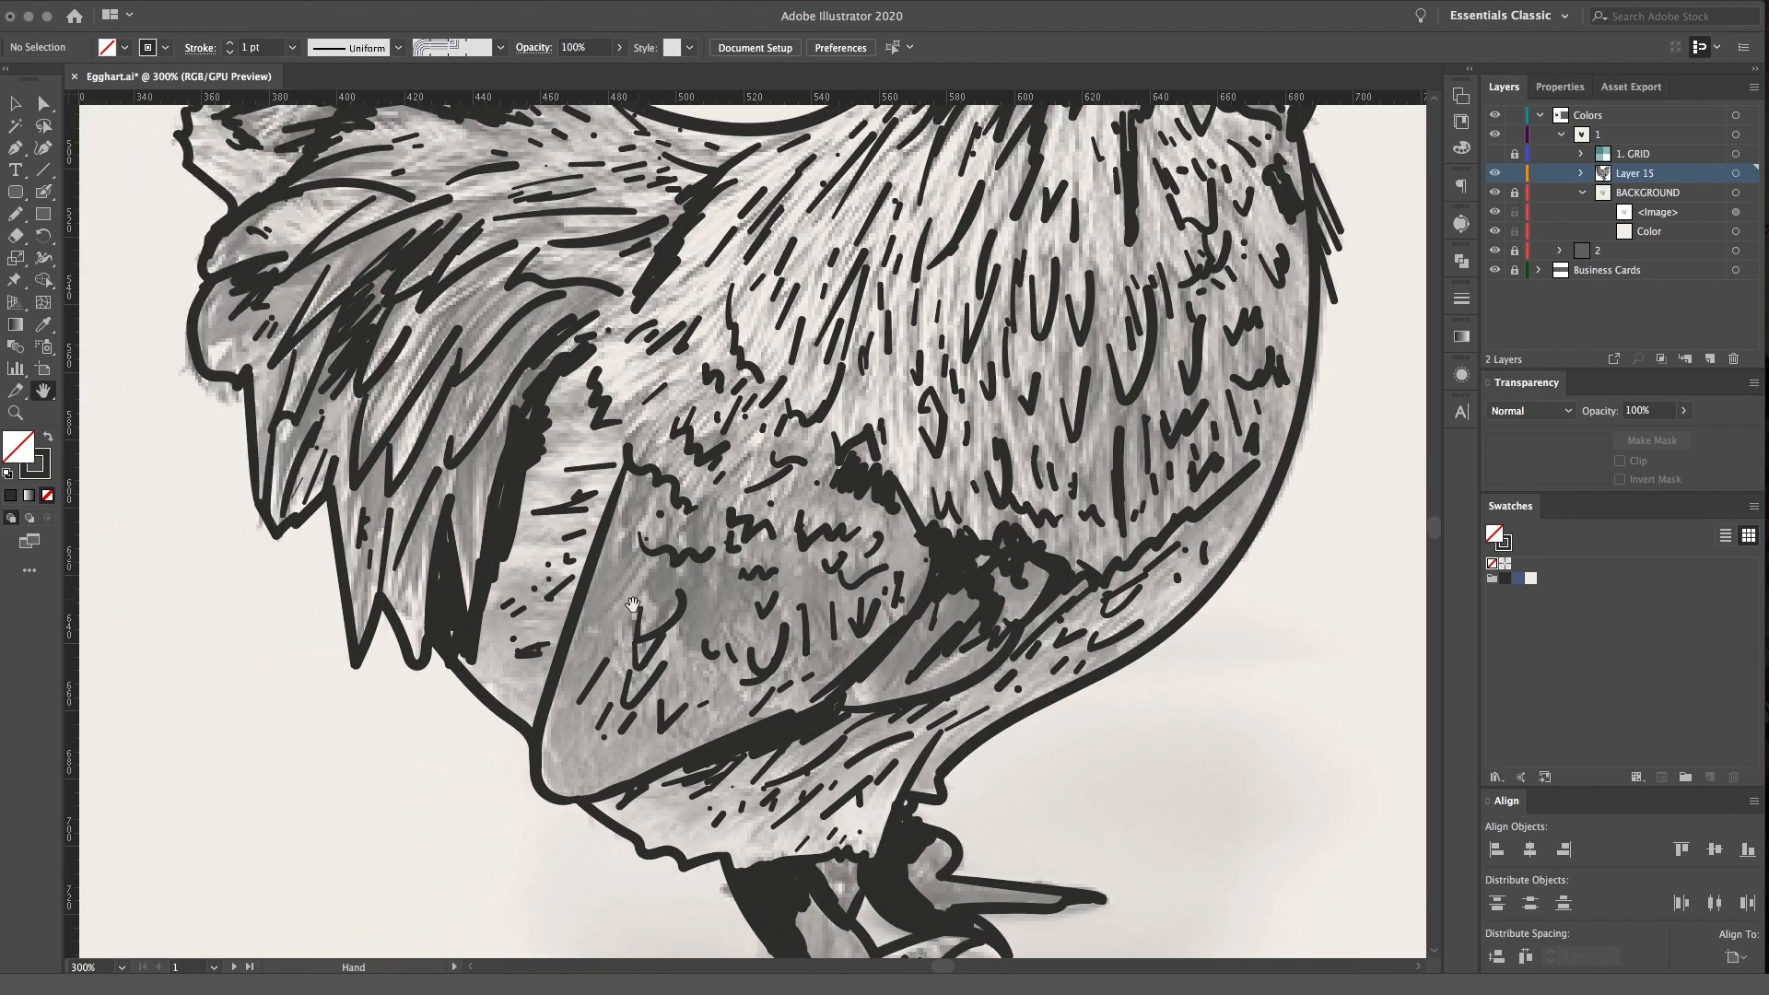
pyautogui.moveTo(621, 553)
pyautogui.mouseDown()
pyautogui.moveTo(648, 498)
pyautogui.moveTo(659, 529)
pyautogui.mouseUp()
pyautogui.moveTo(696, 587); pyautogui.dragTo(740, 577)
pyautogui.moveTo(585, 716); pyautogui.dragTo(617, 706)
pyautogui.moveTo(821, 665); pyautogui.dragTo(845, 649)
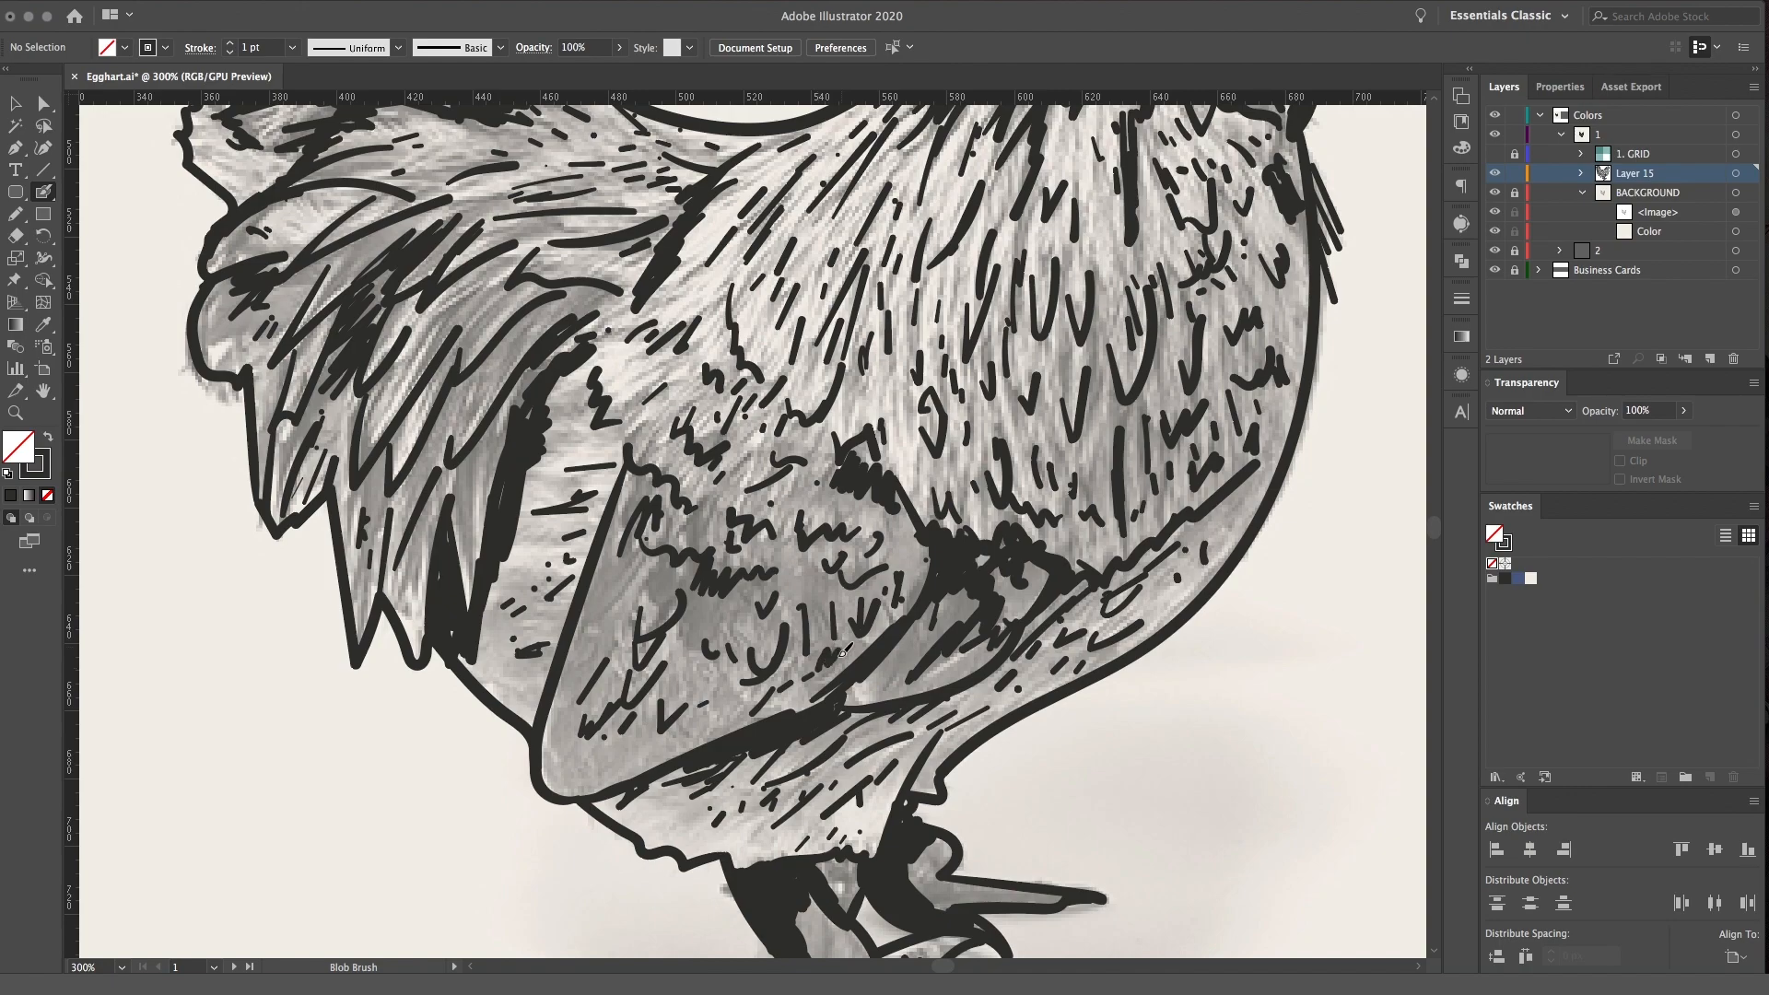
# Thicken the dividing line between the breast and belly and hatch the thigh more densely beneath the wing
pyautogui.moveTo(976, 584)
pyautogui.mouseDown()
pyautogui.moveTo(835, 558)
pyautogui.moveTo(945, 561)
pyautogui.moveTo(1011, 525)
pyautogui.mouseUp()
pyautogui.moveTo(839, 784); pyautogui.dragTo(989, 648)
pyautogui.moveTo(714, 635)
pyautogui.mouseDown()
pyautogui.moveTo(754, 611)
pyautogui.moveTo(783, 639)
pyautogui.mouseUp()
pyautogui.moveTo(784, 653); pyautogui.dragTo(798, 640)
pyautogui.moveTo(686, 655); pyautogui.dragTo(716, 630)
pyautogui.moveTo(705, 656); pyautogui.dragTo(741, 616)
# Add small scale ticks to the far toe, the near foot and the lower leg
pyautogui.moveTo(1011, 740); pyautogui.dragTo(1019, 731)
pyautogui.moveTo(1025, 739); pyautogui.dragTo(1046, 730)
pyautogui.moveTo(1052, 738); pyautogui.dragTo(1059, 731)
pyautogui.moveTo(901, 819); pyautogui.dragTo(906, 827)
pyautogui.moveTo(936, 788); pyautogui.dragTo(939, 798)
pyautogui.click(946, 789)
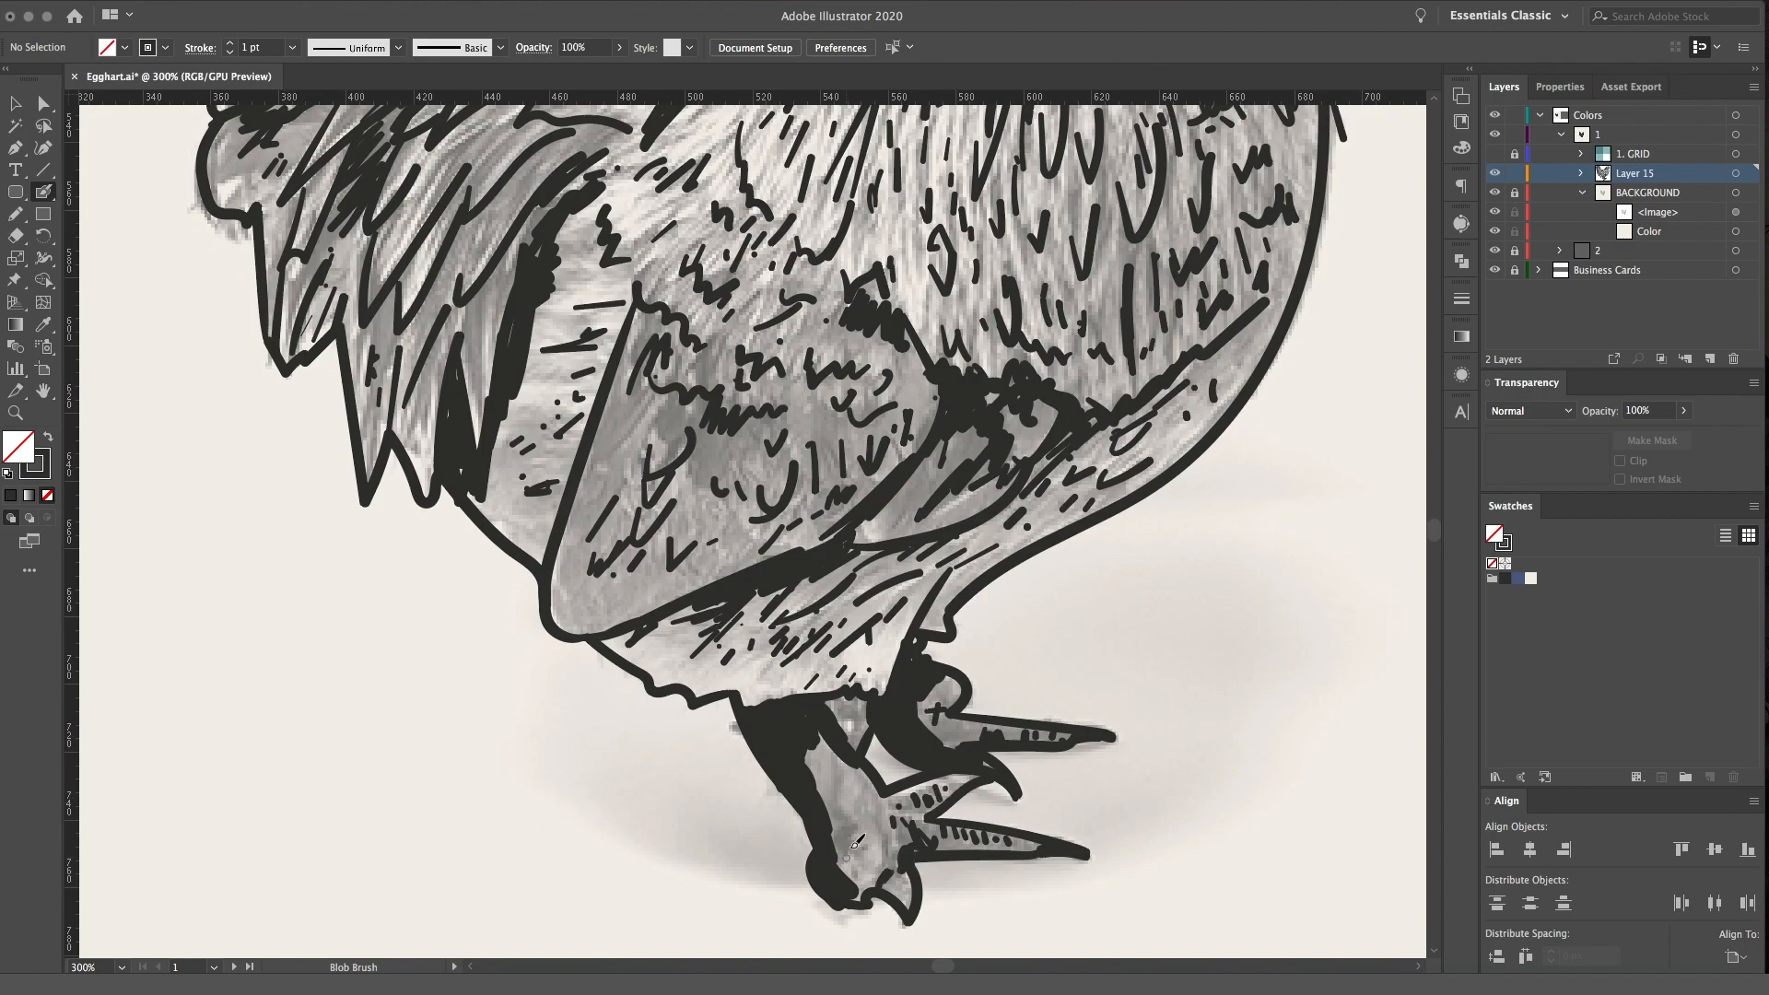
# Fill the shoulder area above the wing, where it meets the tail base, with short slanted feather dashes
pyautogui.scroll(6, 797, 760)
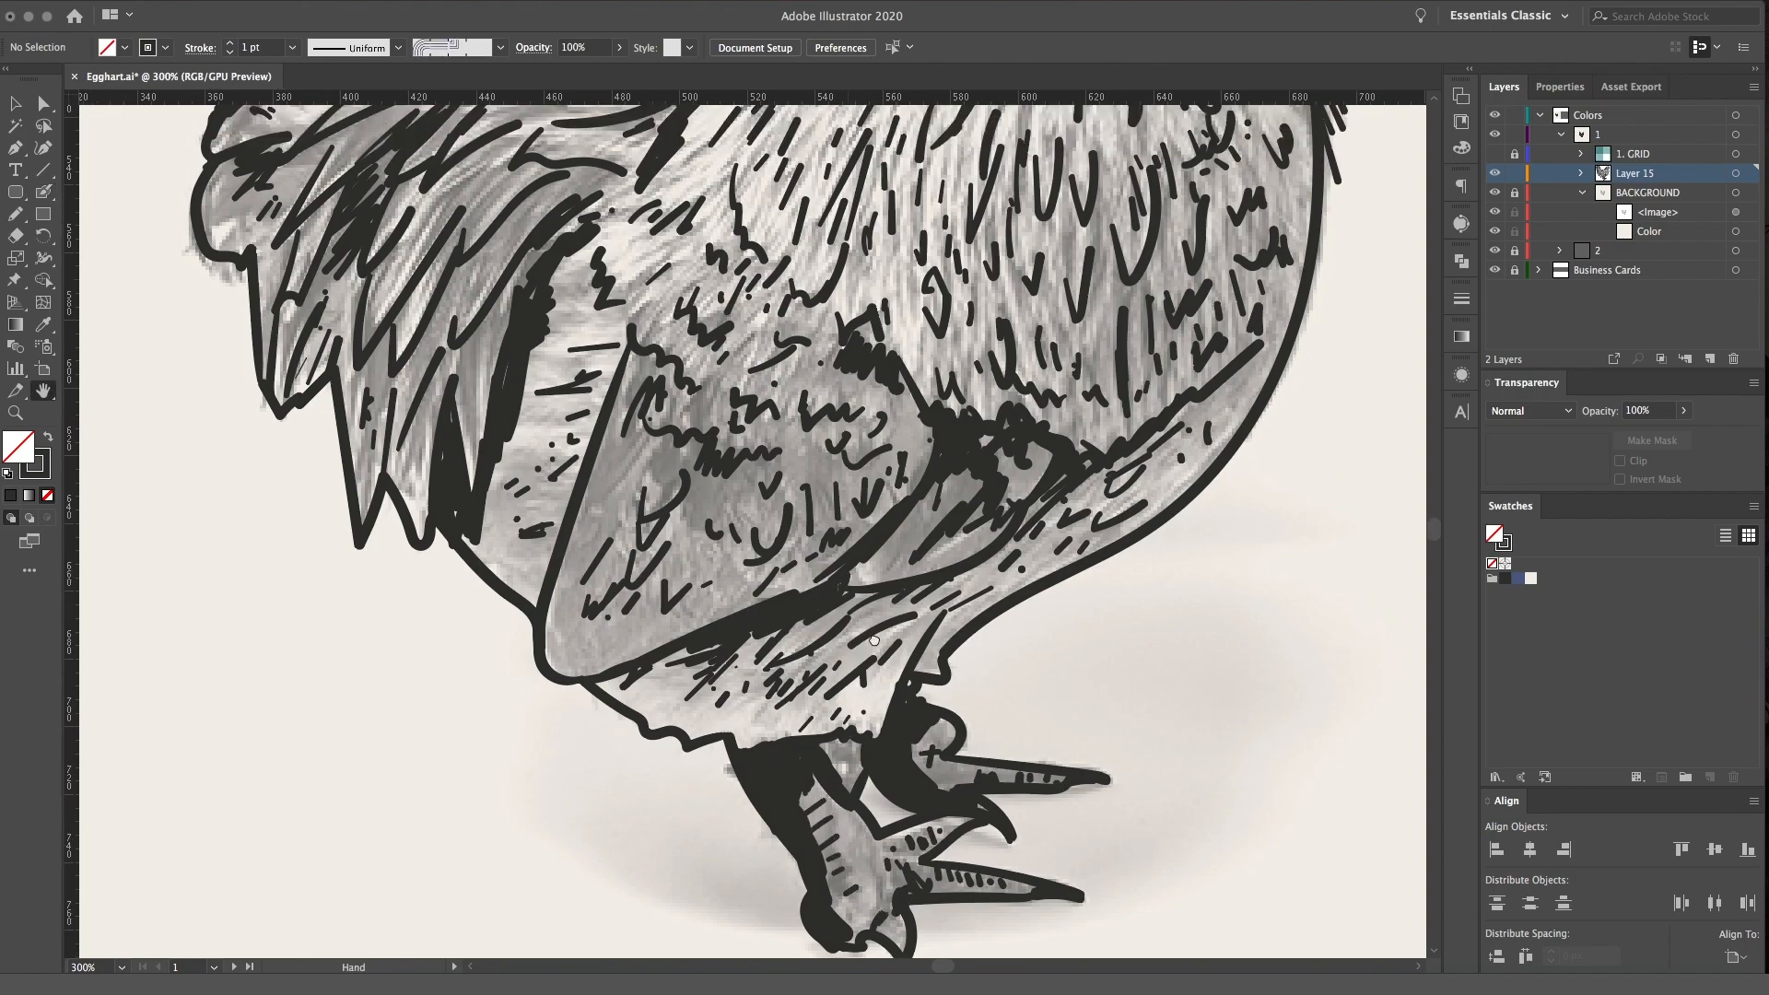
pyautogui.moveTo(674, 509); pyautogui.dragTo(635, 527)
pyautogui.moveTo(747, 494); pyautogui.dragTo(717, 524)
pyautogui.moveTo(782, 482); pyautogui.dragTo(736, 521)
pyautogui.moveTo(759, 466)
pyautogui.mouseDown()
pyautogui.moveTo(722, 500)
pyautogui.moveTo(703, 491)
pyautogui.mouseUp()
pyautogui.moveTo(742, 444); pyautogui.dragTo(715, 464)
pyautogui.moveTo(787, 400); pyautogui.dragTo(775, 419)
pyautogui.moveTo(803, 426); pyautogui.dragTo(794, 437)
pyautogui.moveTo(828, 439); pyautogui.dragTo(804, 462)
pyautogui.click(807, 443)
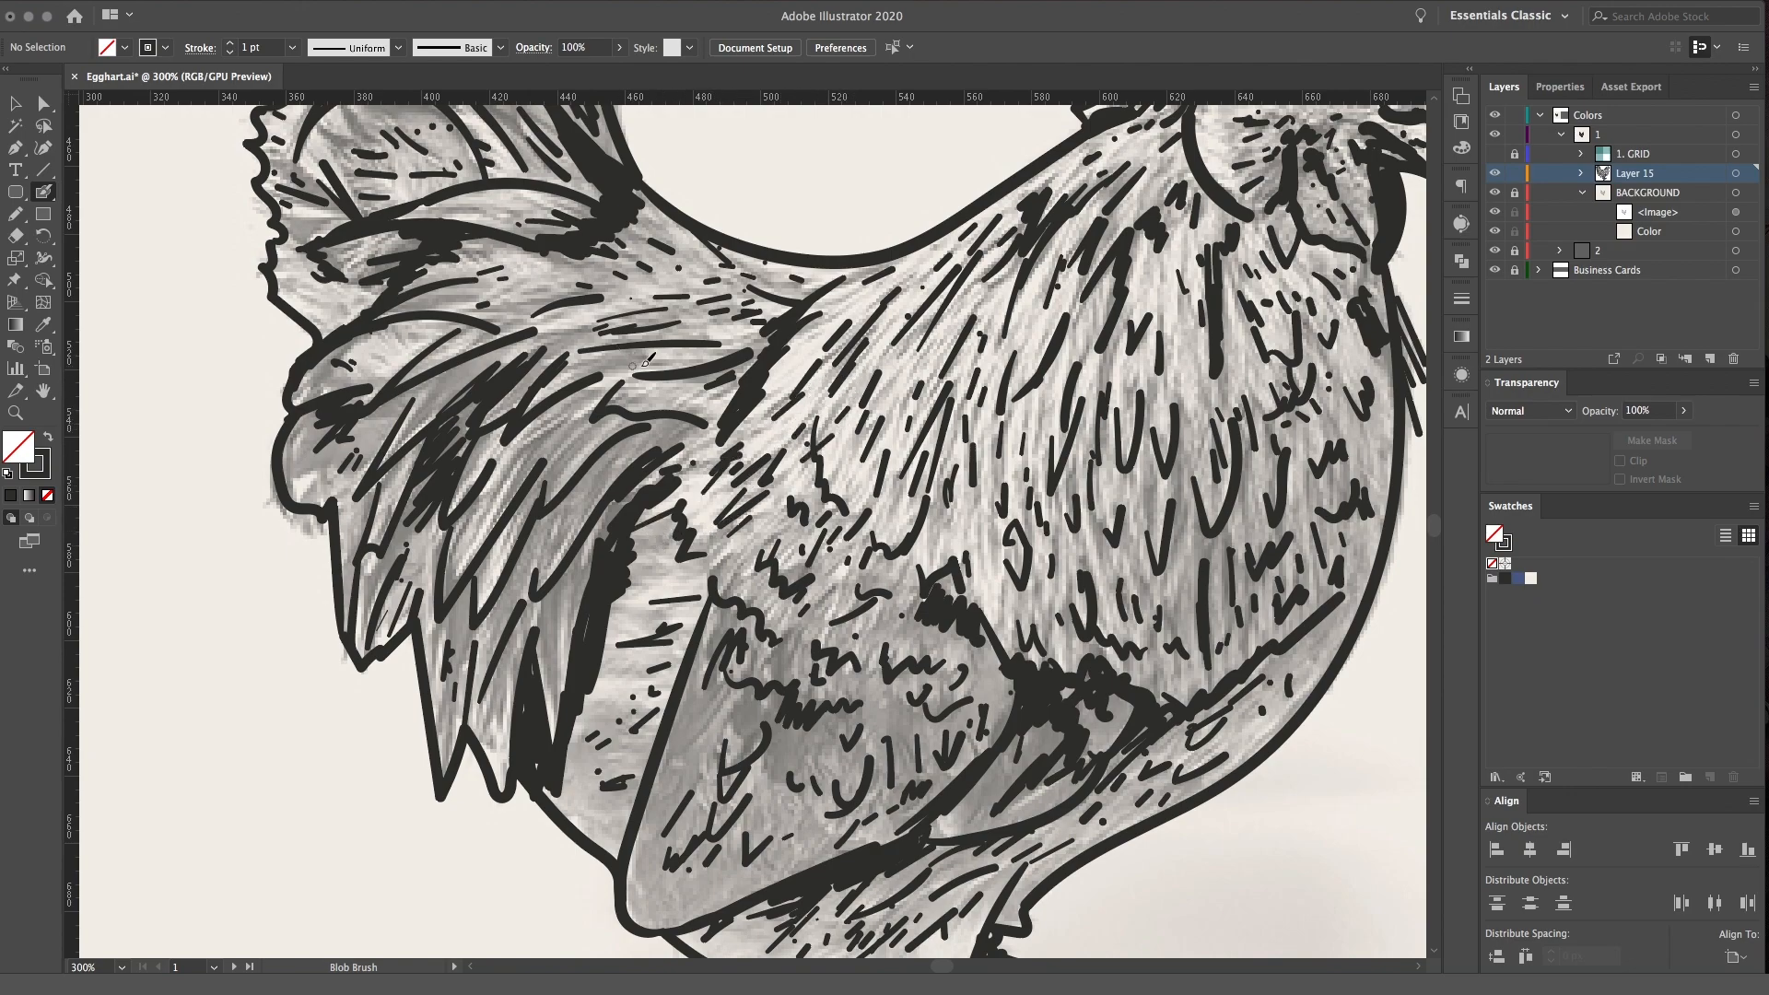
# Scatter short feather ticks and dots over the tail base, neck and upper breast
pyautogui.moveTo(564, 282)
pyautogui.mouseDown()
pyautogui.moveTo(525, 286)
pyautogui.moveTo(575, 284)
pyautogui.mouseUp()
pyautogui.moveTo(1042, 416); pyautogui.dragTo(1031, 446)
pyautogui.moveTo(1205, 407); pyautogui.dragTo(1210, 426)
pyautogui.click(1220, 398)
pyautogui.moveTo(1169, 597); pyautogui.dragTo(1174, 631)
pyautogui.moveTo(1219, 412)
pyautogui.mouseDown()
pyautogui.moveTo(1087, 484)
pyautogui.moveTo(1035, 481)
pyautogui.mouseUp()
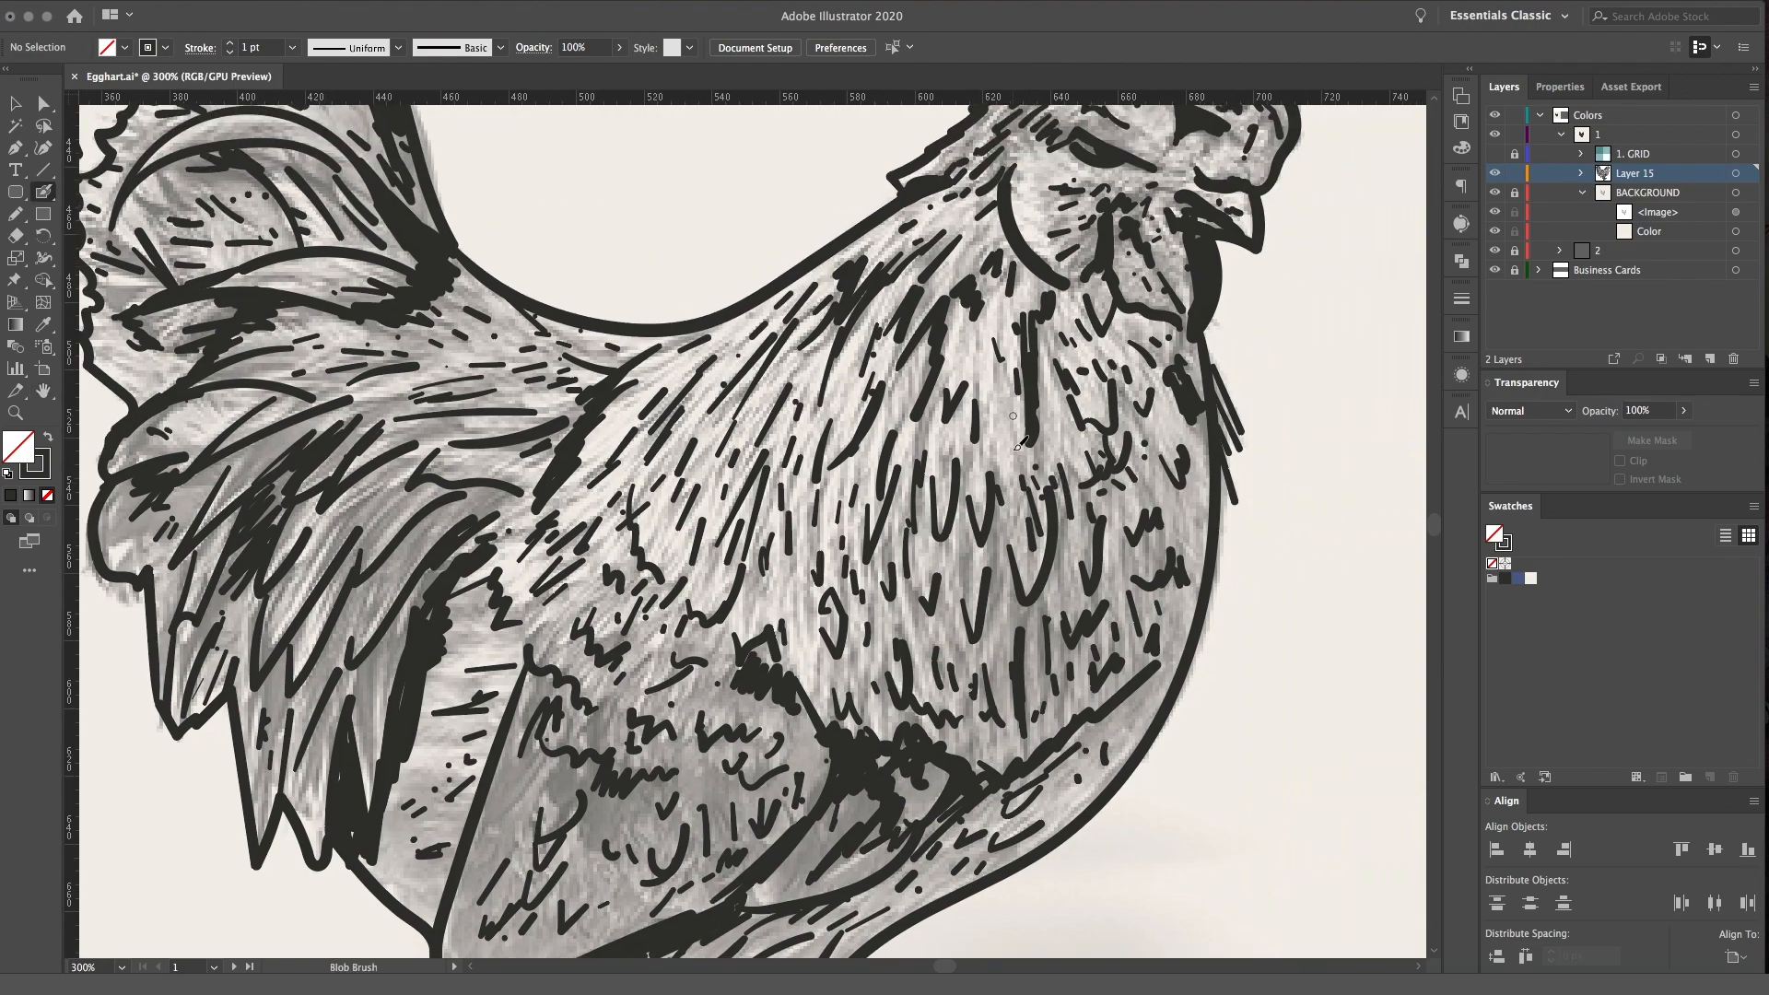
pyautogui.moveTo(1064, 593); pyautogui.dragTo(1068, 630)
pyautogui.click(1112, 559)
pyautogui.moveTo(1129, 556); pyautogui.dragTo(1134, 582)
pyautogui.moveTo(1068, 304)
pyautogui.mouseDown()
pyautogui.moveTo(967, 433)
pyautogui.moveTo(1082, 467)
pyautogui.mouseUp()
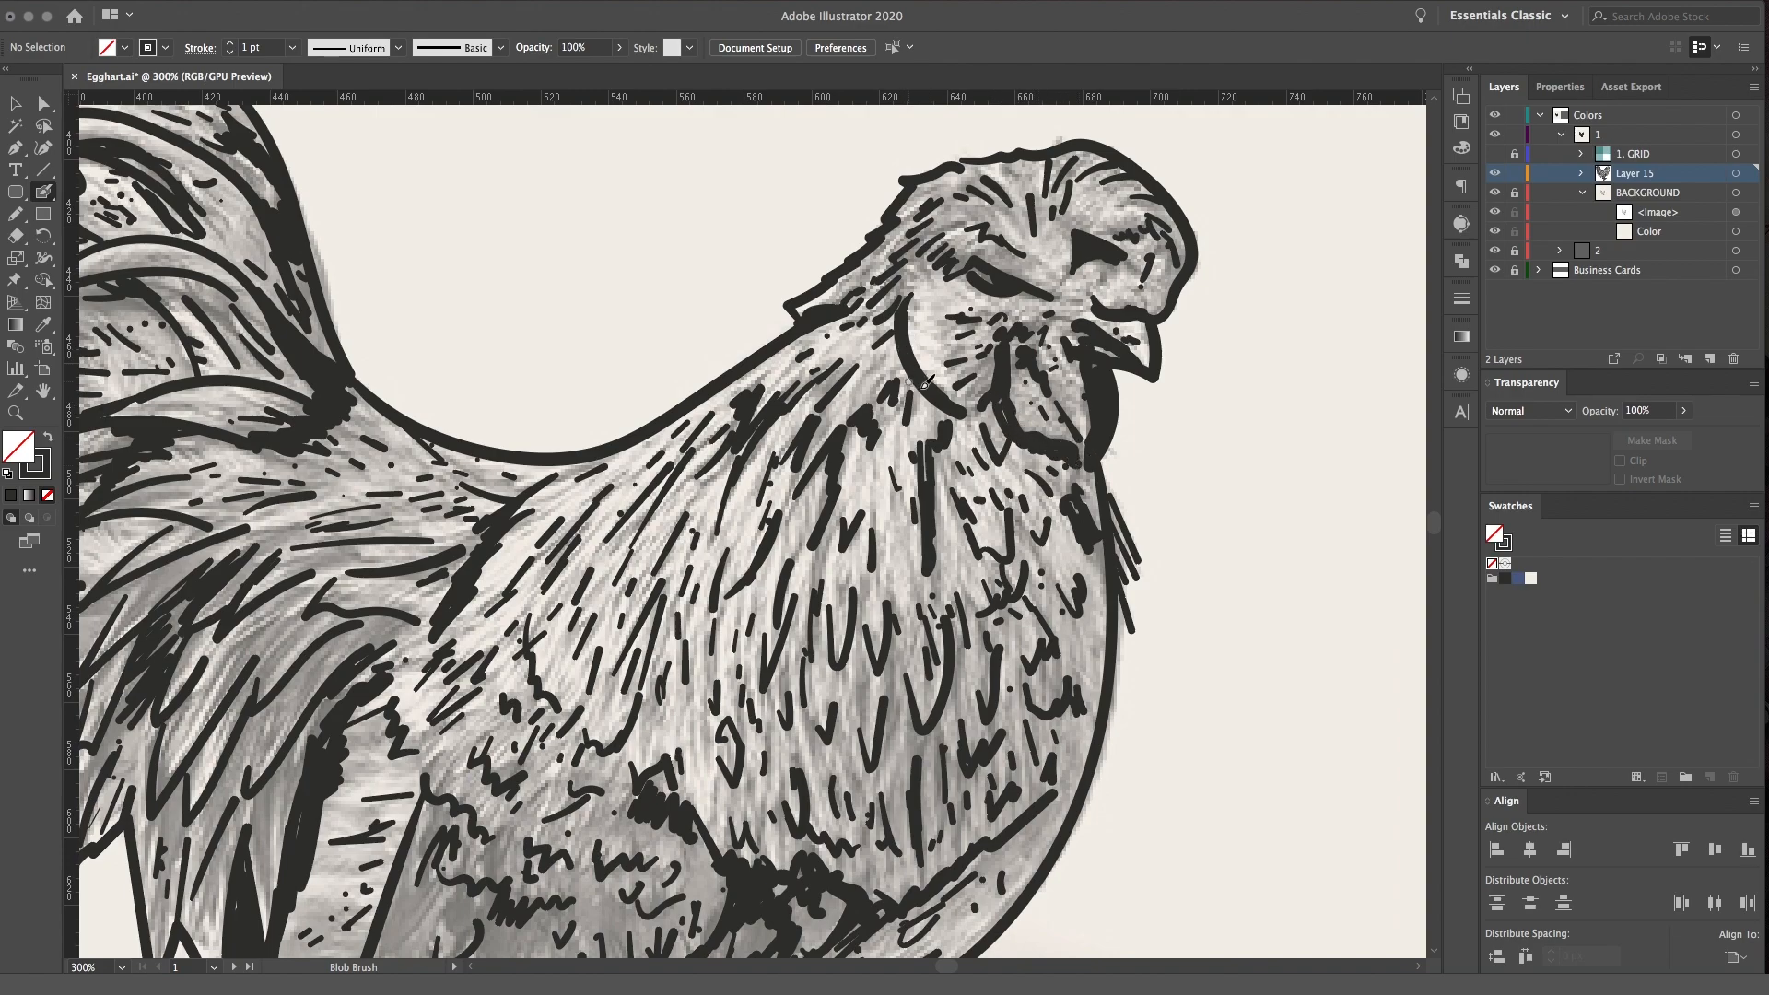
# Add short dark feather strokes across the curved upper tail plumes and the outer tail feathers
pyautogui.moveTo(605, 360); pyautogui.dragTo(845, 355)
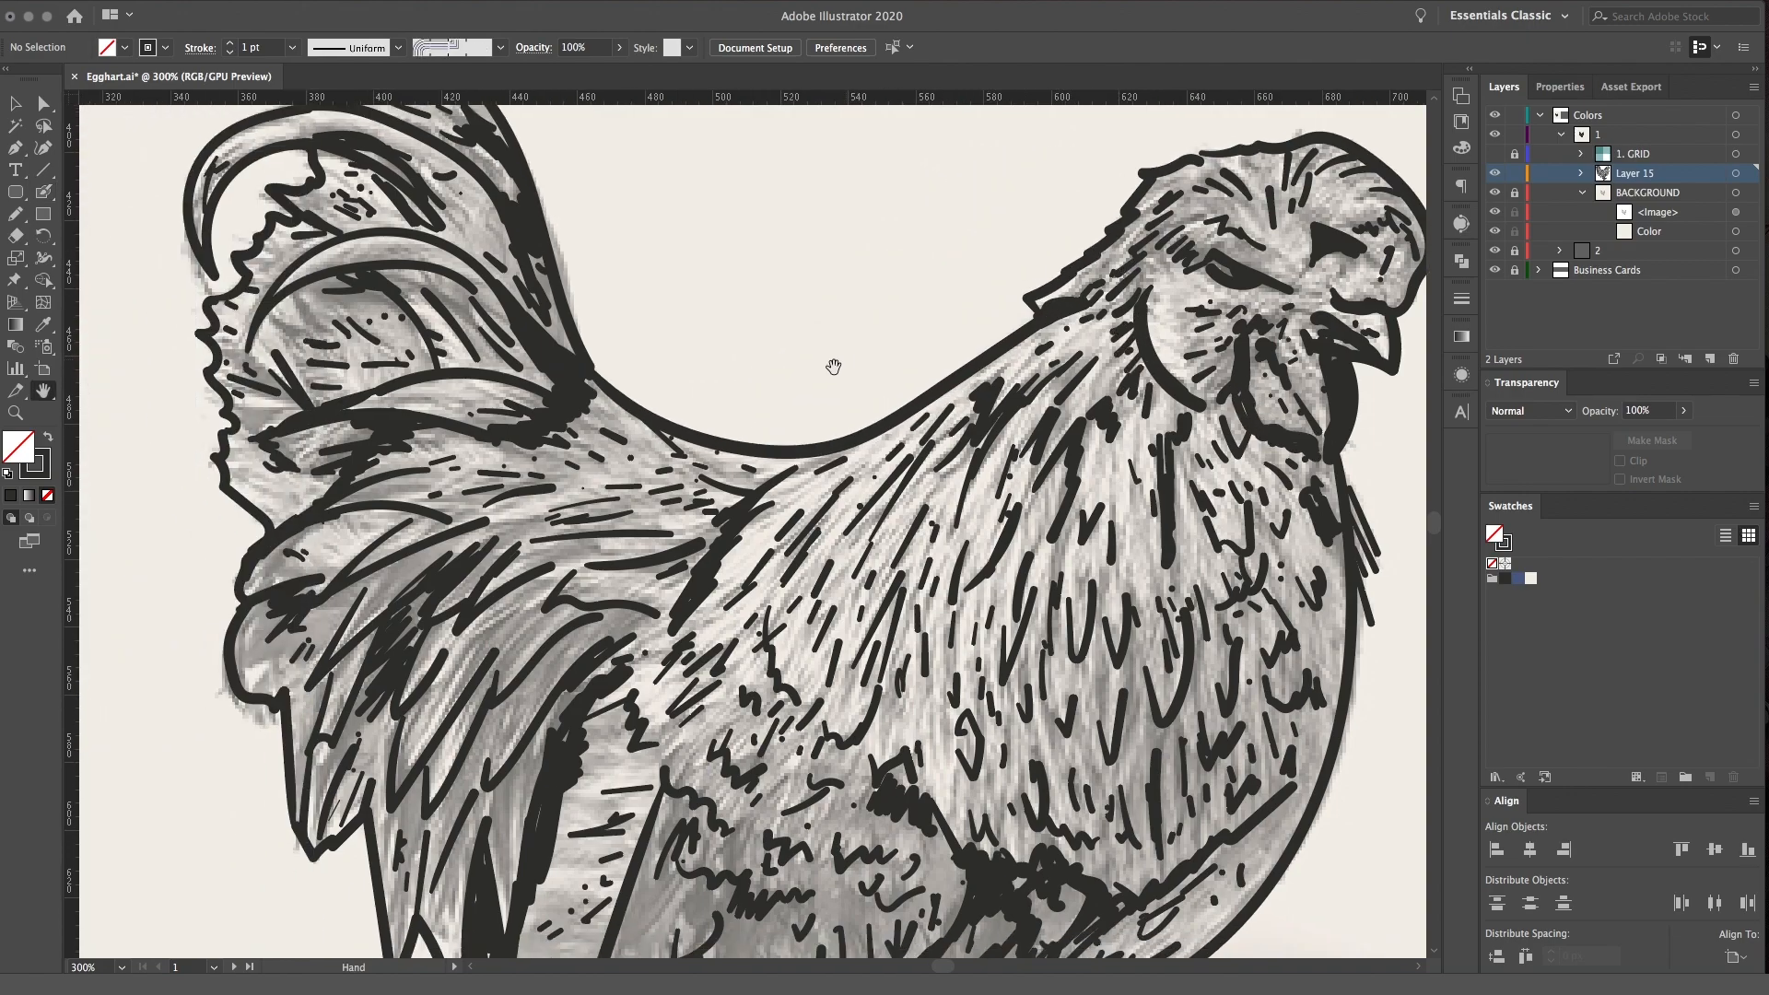
pyautogui.moveTo(446, 401)
pyautogui.mouseDown()
pyautogui.moveTo(510, 398)
pyautogui.moveTo(529, 371)
pyautogui.mouseUp()
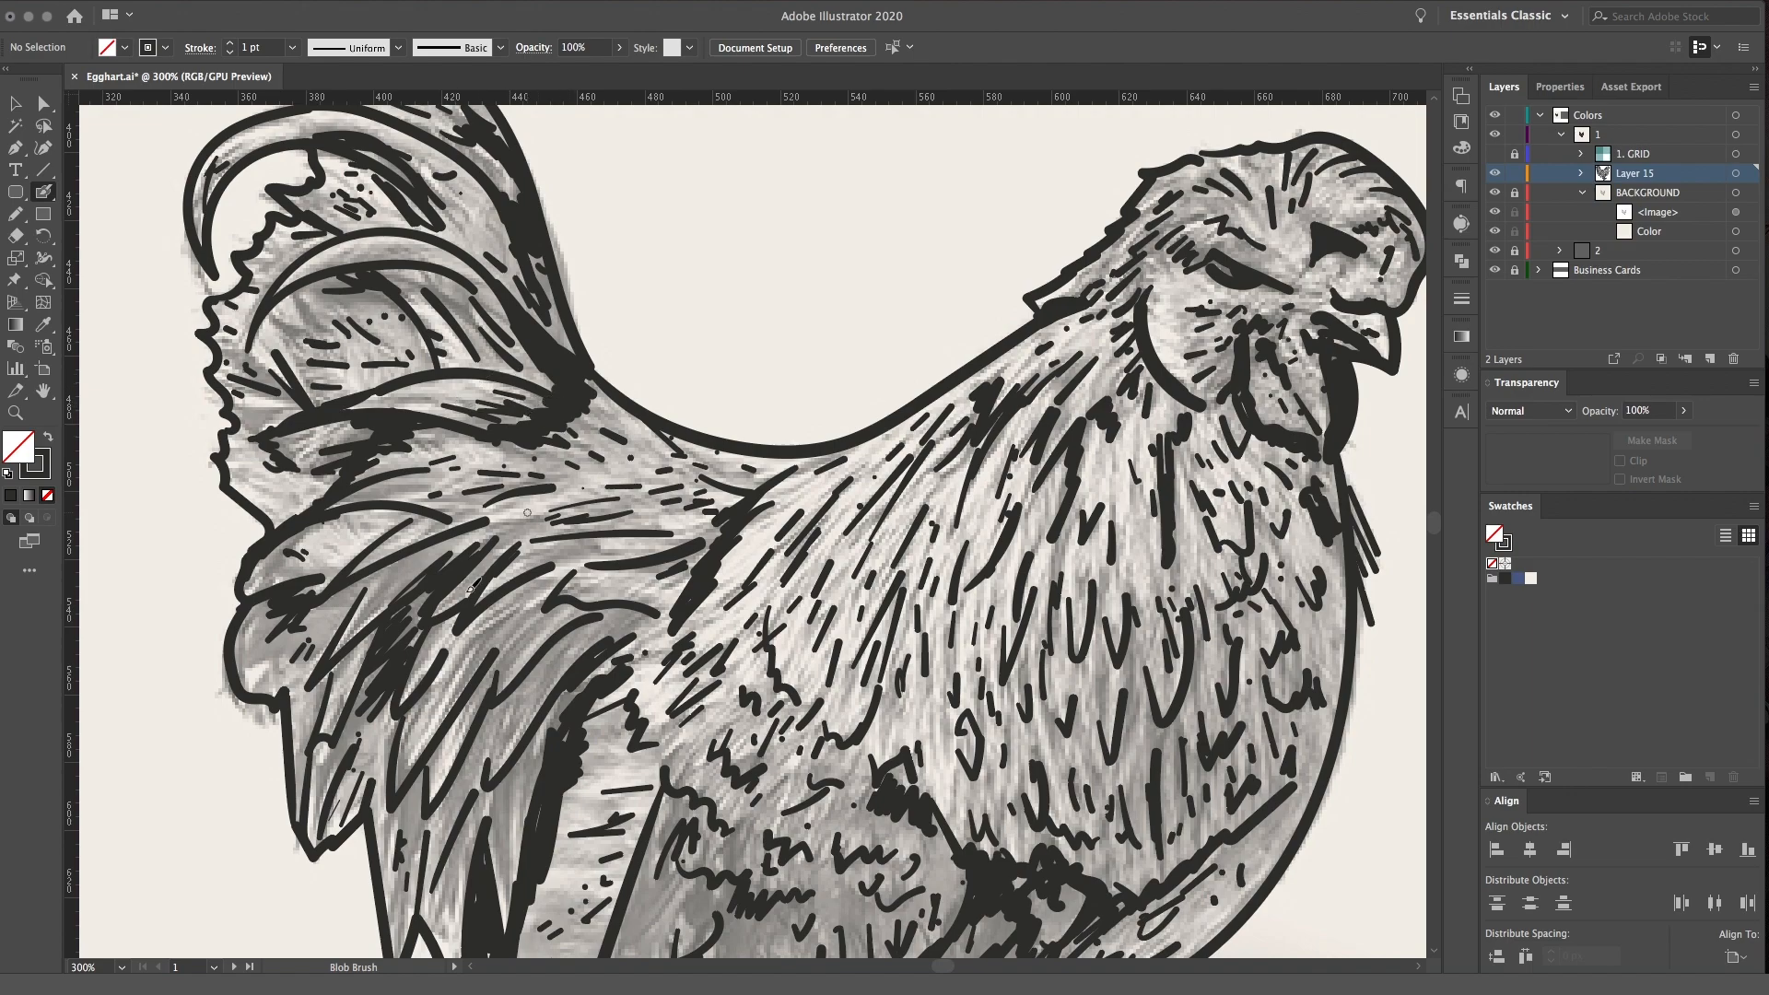
pyautogui.moveTo(391, 609); pyautogui.dragTo(470, 546)
pyautogui.moveTo(315, 632); pyautogui.dragTo(352, 594)
pyautogui.moveTo(256, 632)
pyautogui.mouseDown()
pyautogui.moveTo(328, 662)
pyautogui.moveTo(314, 726)
pyautogui.mouseUp()
pyautogui.moveTo(319, 430); pyautogui.dragTo(418, 447)
pyautogui.moveTo(380, 519); pyautogui.dragTo(419, 518)
pyautogui.moveTo(390, 501)
pyautogui.mouseDown()
pyautogui.moveTo(449, 489)
pyautogui.moveTo(451, 450)
pyautogui.mouseUp()
pyautogui.moveTo(423, 454); pyautogui.dragTo(453, 443)
pyautogui.moveTo(440, 380); pyautogui.dragTo(516, 383)
pyautogui.moveTo(472, 373)
pyautogui.mouseDown()
pyautogui.moveTo(518, 341)
pyautogui.moveTo(507, 331)
pyautogui.moveTo(548, 375)
pyautogui.moveTo(552, 511)
pyautogui.mouseUp()
pyautogui.moveTo(576, 354); pyautogui.dragTo(615, 419)
# Add slanted feather ticks to the shoulder area where the tail base meets the body
pyautogui.moveTo(838, 643); pyautogui.dragTo(659, 404)
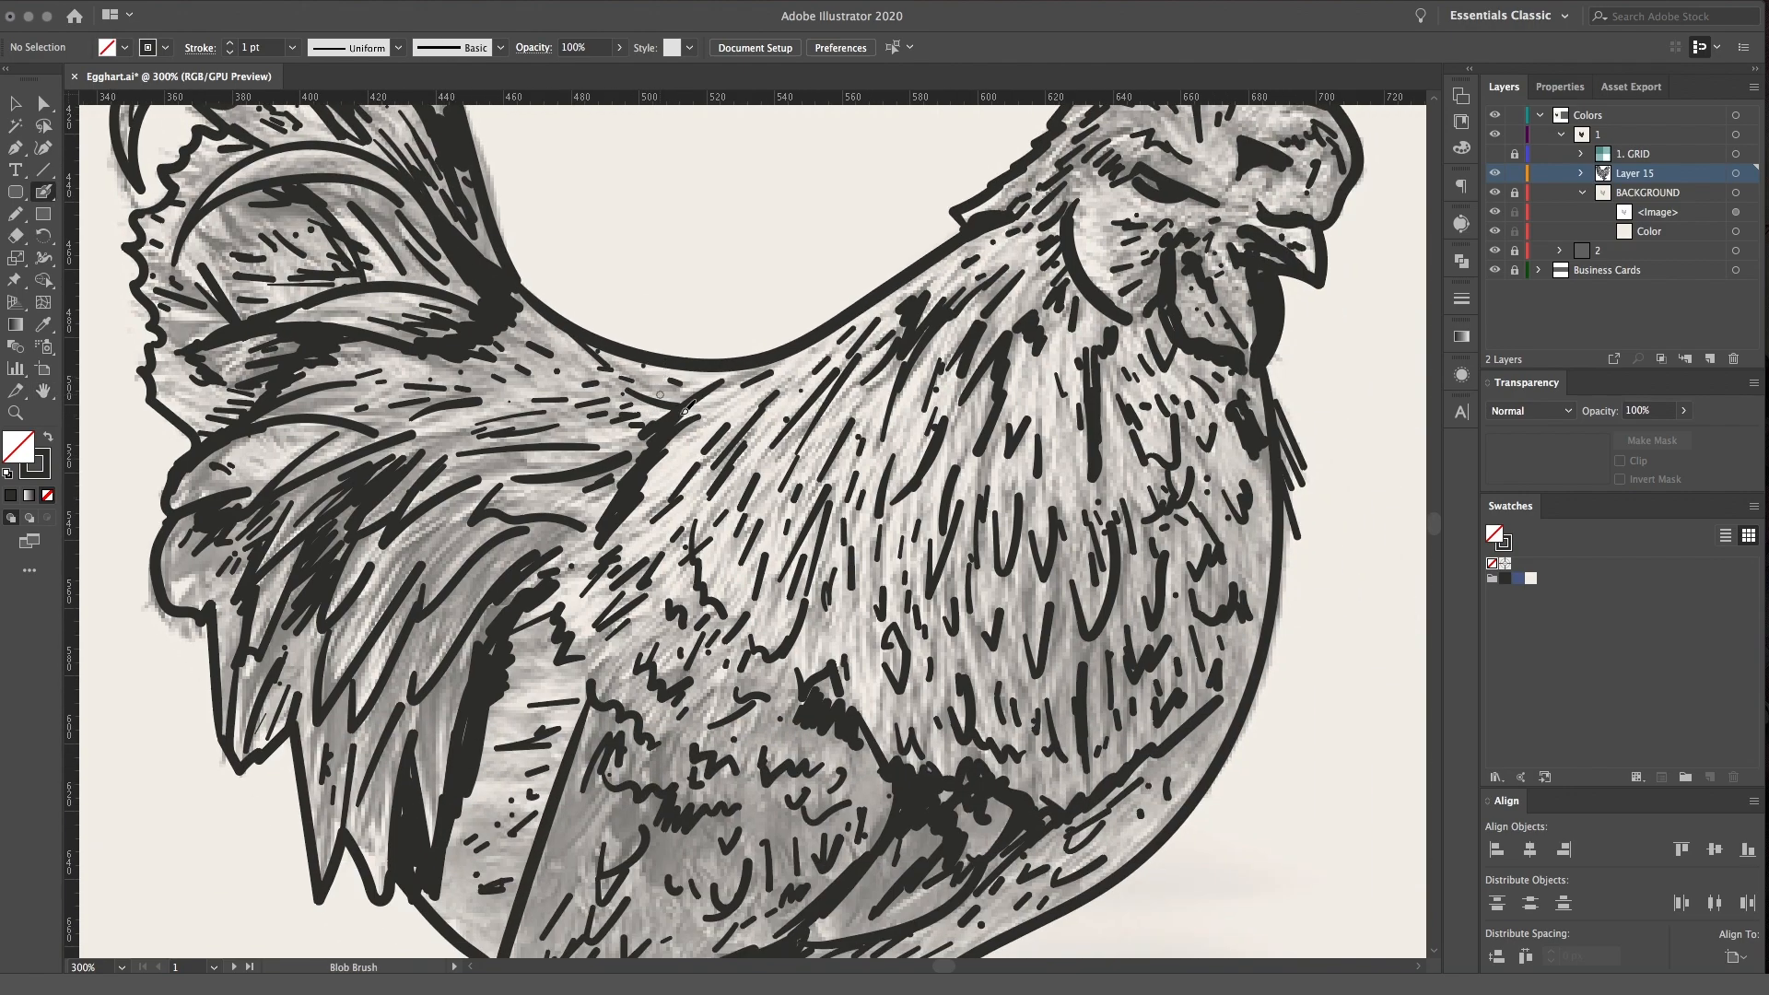
pyautogui.moveTo(633, 462)
pyautogui.mouseDown()
pyautogui.moveTo(591, 471)
pyautogui.moveTo(580, 512)
pyautogui.mouseUp()
pyautogui.moveTo(639, 640)
pyautogui.mouseDown()
pyautogui.moveTo(640, 465)
pyautogui.moveTo(591, 502)
pyautogui.mouseUp()
pyautogui.moveTo(642, 462)
pyautogui.mouseDown()
pyautogui.moveTo(599, 522)
pyautogui.moveTo(623, 525)
pyautogui.mouseUp()
pyautogui.moveTo(650, 499)
pyautogui.mouseDown()
pyautogui.moveTo(635, 533)
pyautogui.moveTo(650, 535)
pyautogui.mouseUp()
pyautogui.moveTo(682, 531)
pyautogui.mouseDown()
pyautogui.moveTo(669, 547)
pyautogui.moveTo(758, 558)
pyautogui.mouseUp()
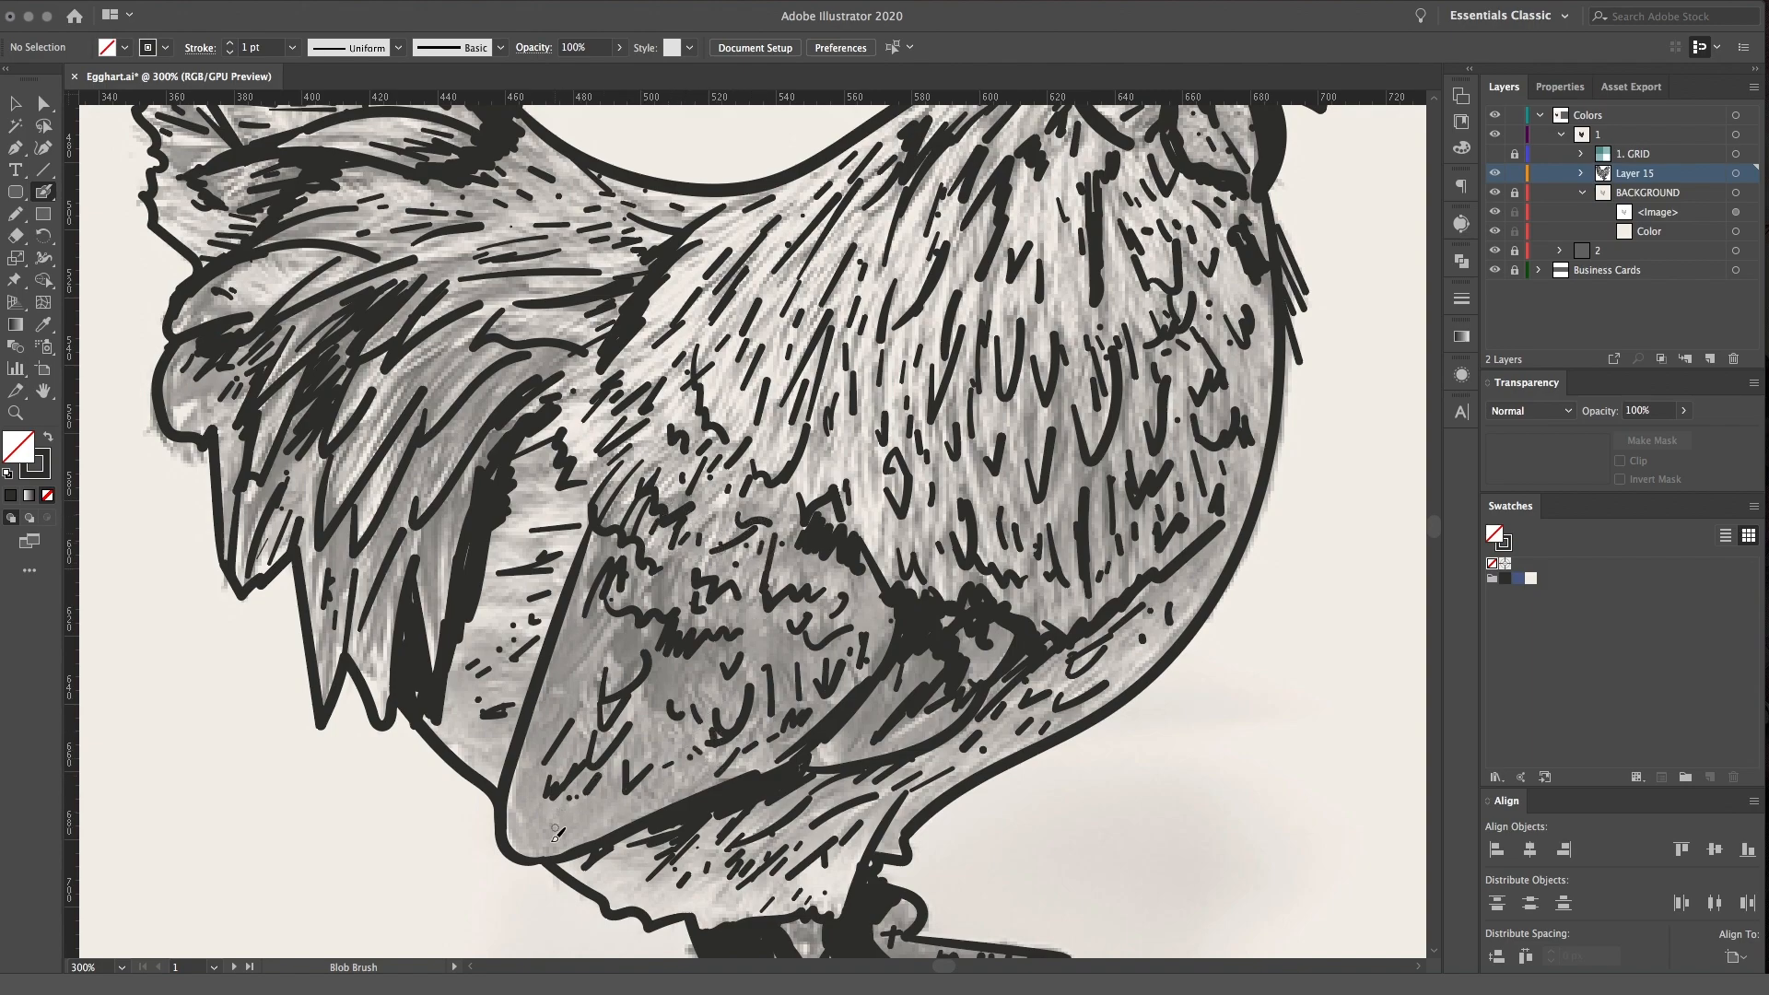
# Add feather ticks to the lower breast and short strokes breaking the breast's outer contour
pyautogui.moveTo(1054, 571); pyautogui.dragTo(1060, 612)
pyautogui.scroll(3, 870, 398)
pyautogui.hscroll(3, 870, 398)
pyautogui.moveTo(1132, 581); pyautogui.dragTo(1143, 625)
pyautogui.moveTo(1119, 634); pyautogui.dragTo(1119, 709)
# Draw thin loose feather strokes along the outer edge of the nape and upper back
pyautogui.press('space')
pyautogui.moveTo(1050, 445); pyautogui.dragTo(1055, 614)
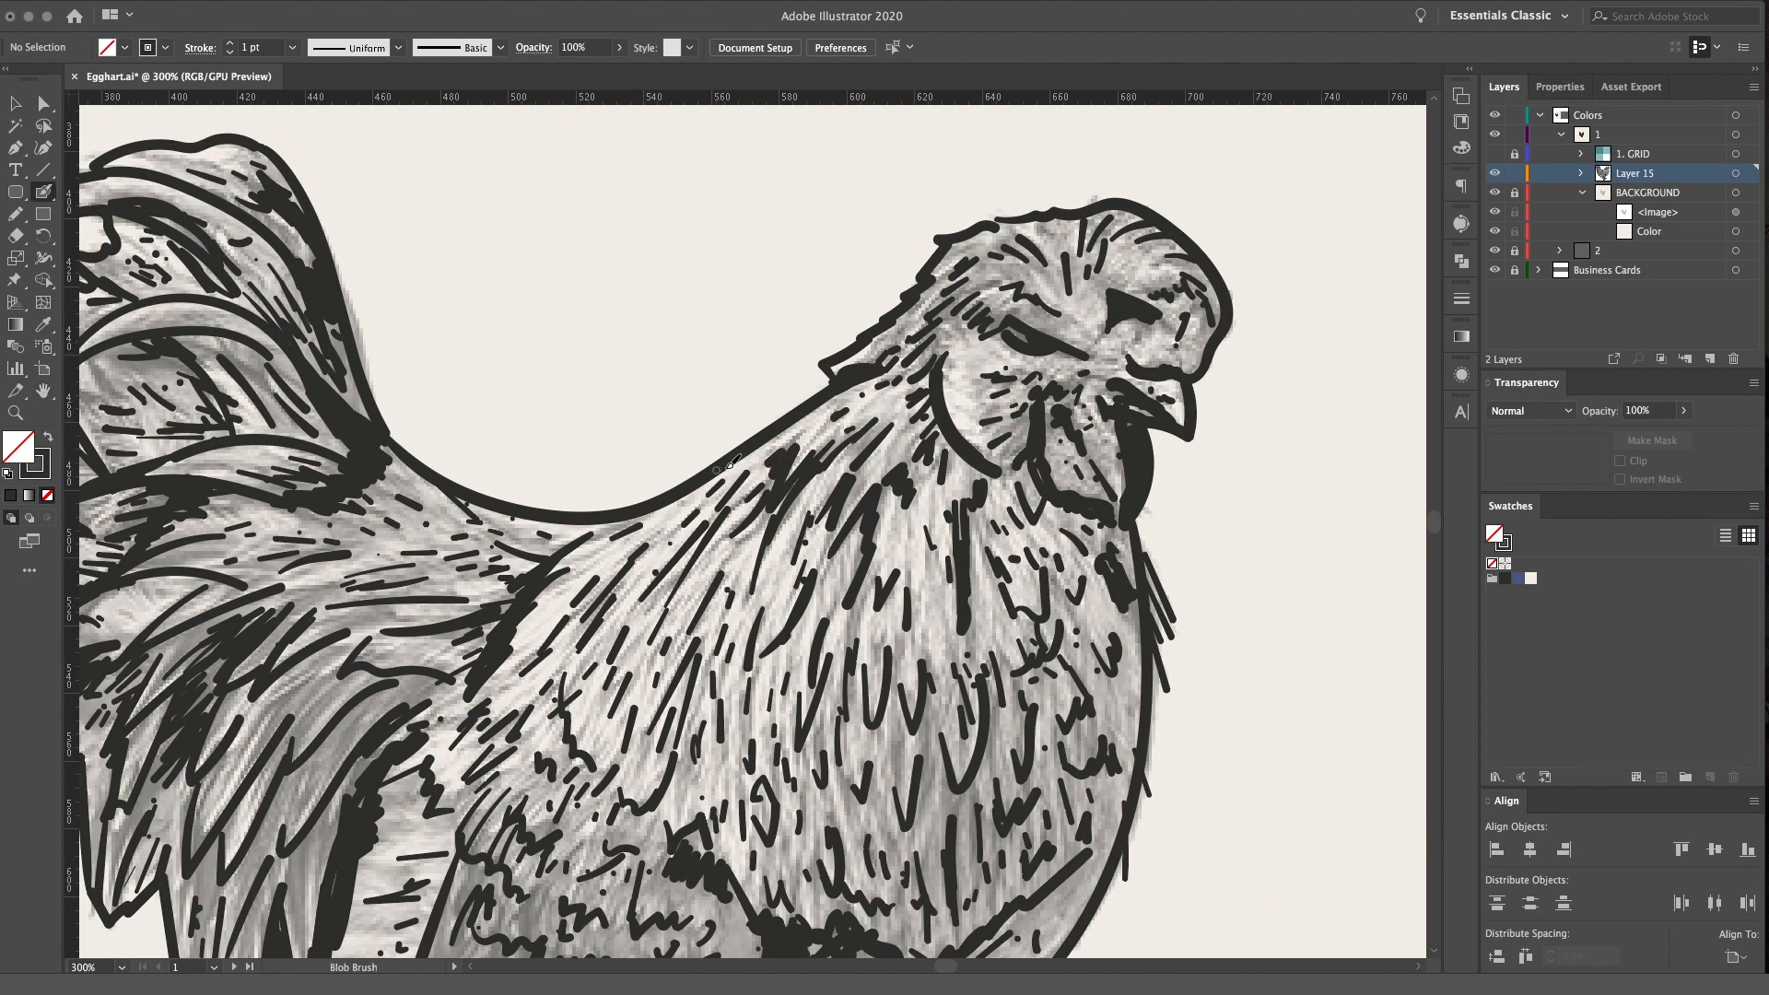
pyautogui.moveTo(753, 435); pyautogui.dragTo(728, 446)
pyautogui.moveTo(811, 393); pyautogui.dragTo(564, 493)
# Add small feather ticks around the crown, eye and cheek of the head
pyautogui.press('space')
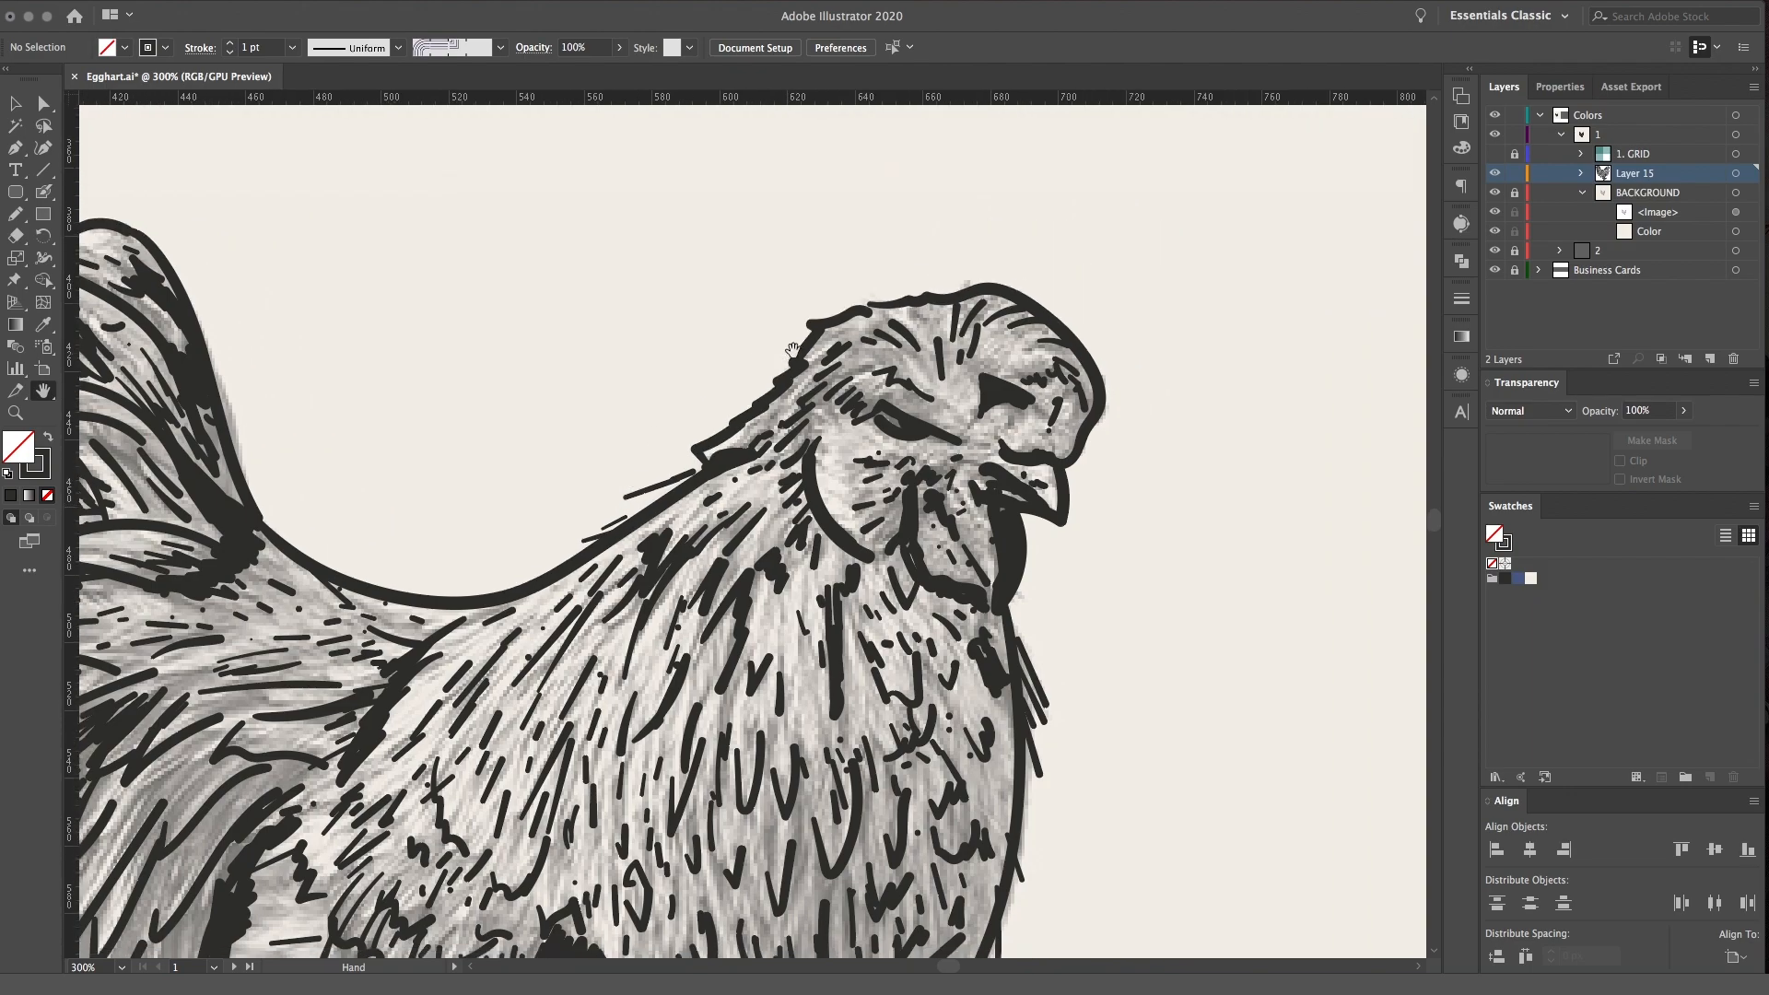
pyautogui.moveTo(811, 327)
pyautogui.mouseDown()
pyautogui.moveTo(803, 341)
pyautogui.moveTo(873, 307)
pyautogui.moveTo(808, 174)
pyautogui.mouseUp()
pyautogui.press('space')
pyautogui.moveTo(919, 340); pyautogui.dragTo(906, 342)
pyautogui.moveTo(917, 330); pyautogui.dragTo(909, 316)
pyautogui.moveTo(899, 295); pyautogui.dragTo(962, 241)
pyautogui.moveTo(915, 254); pyautogui.dragTo(940, 239)
pyautogui.moveTo(807, 349); pyautogui.dragTo(794, 354)
pyautogui.moveTo(811, 368); pyautogui.dragTo(798, 372)
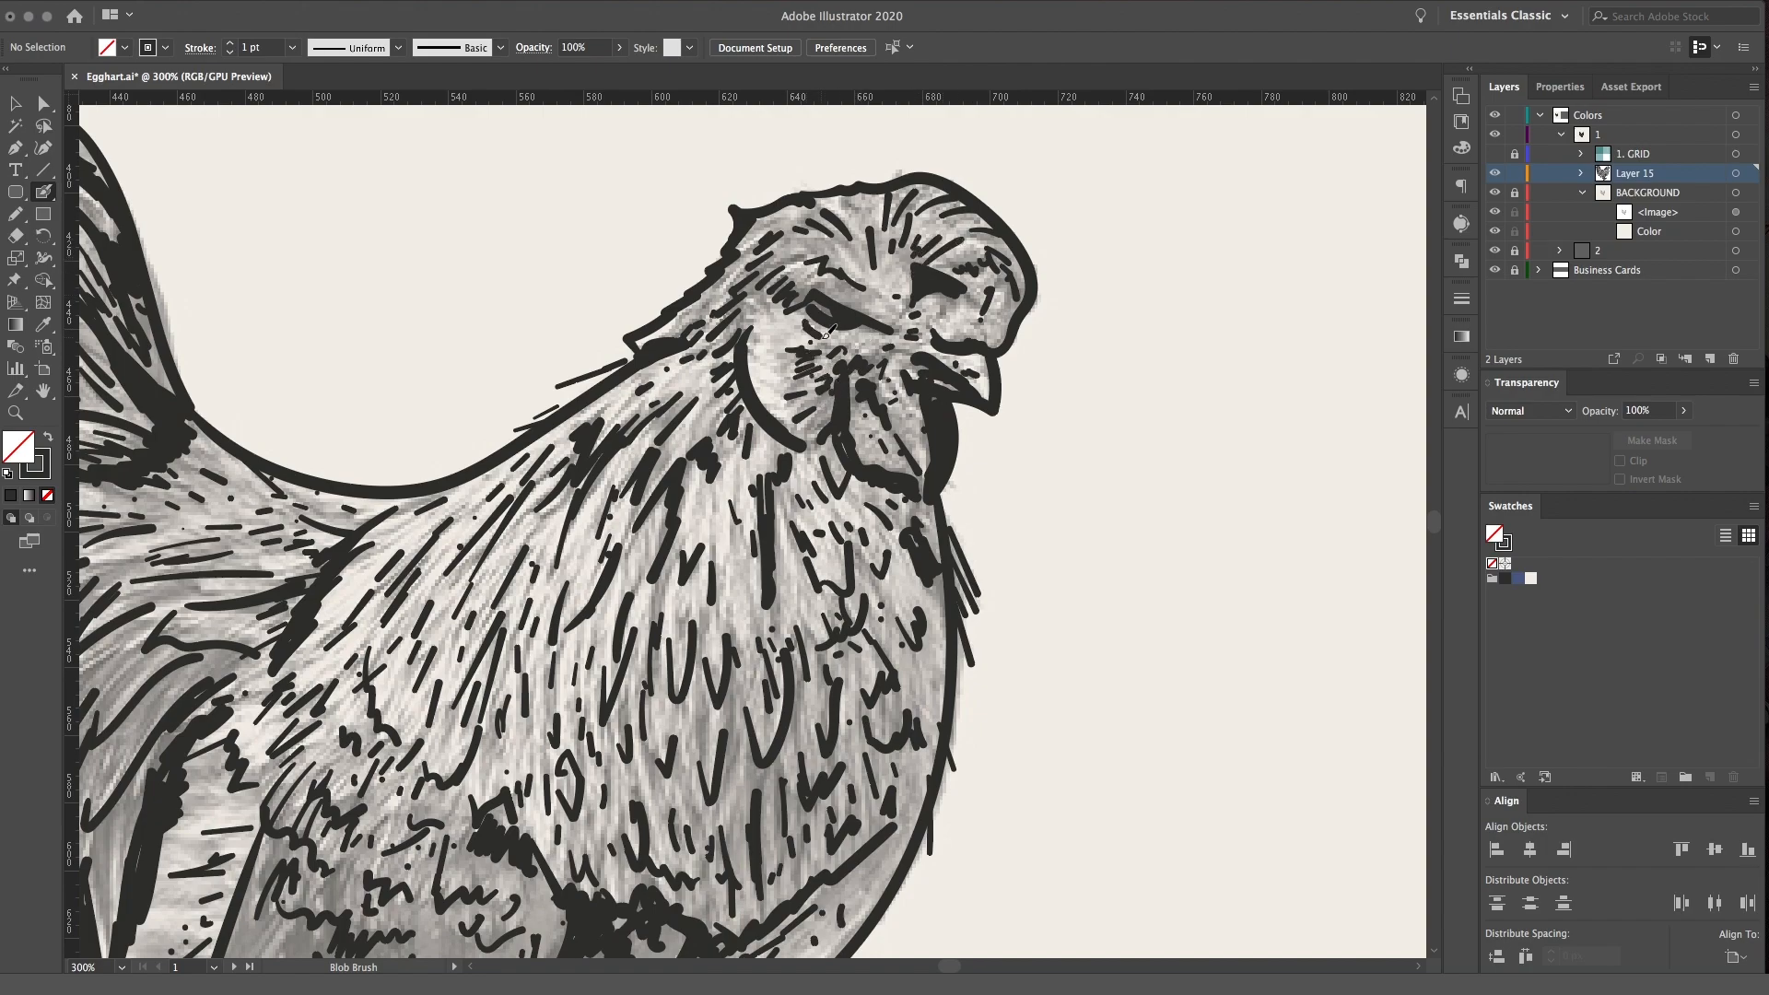
# Add fine strokes to the lower tail feathers and the fluff between the tail and wing
pyautogui.press('space')
pyautogui.moveTo(780, 520); pyautogui.dragTo(1041, 342)
pyautogui.moveTo(494, 592); pyautogui.dragTo(471, 595)
pyautogui.press('space')
pyautogui.moveTo(489, 522)
pyautogui.mouseDown()
pyautogui.moveTo(707, 466)
pyautogui.moveTo(689, 444)
pyautogui.mouseUp()
pyautogui.moveTo(577, 515)
pyautogui.mouseDown()
pyautogui.moveTo(712, 418)
pyautogui.moveTo(591, 503)
pyautogui.moveTo(540, 577)
pyautogui.moveTo(470, 608)
pyautogui.moveTo(474, 502)
pyautogui.mouseUp()
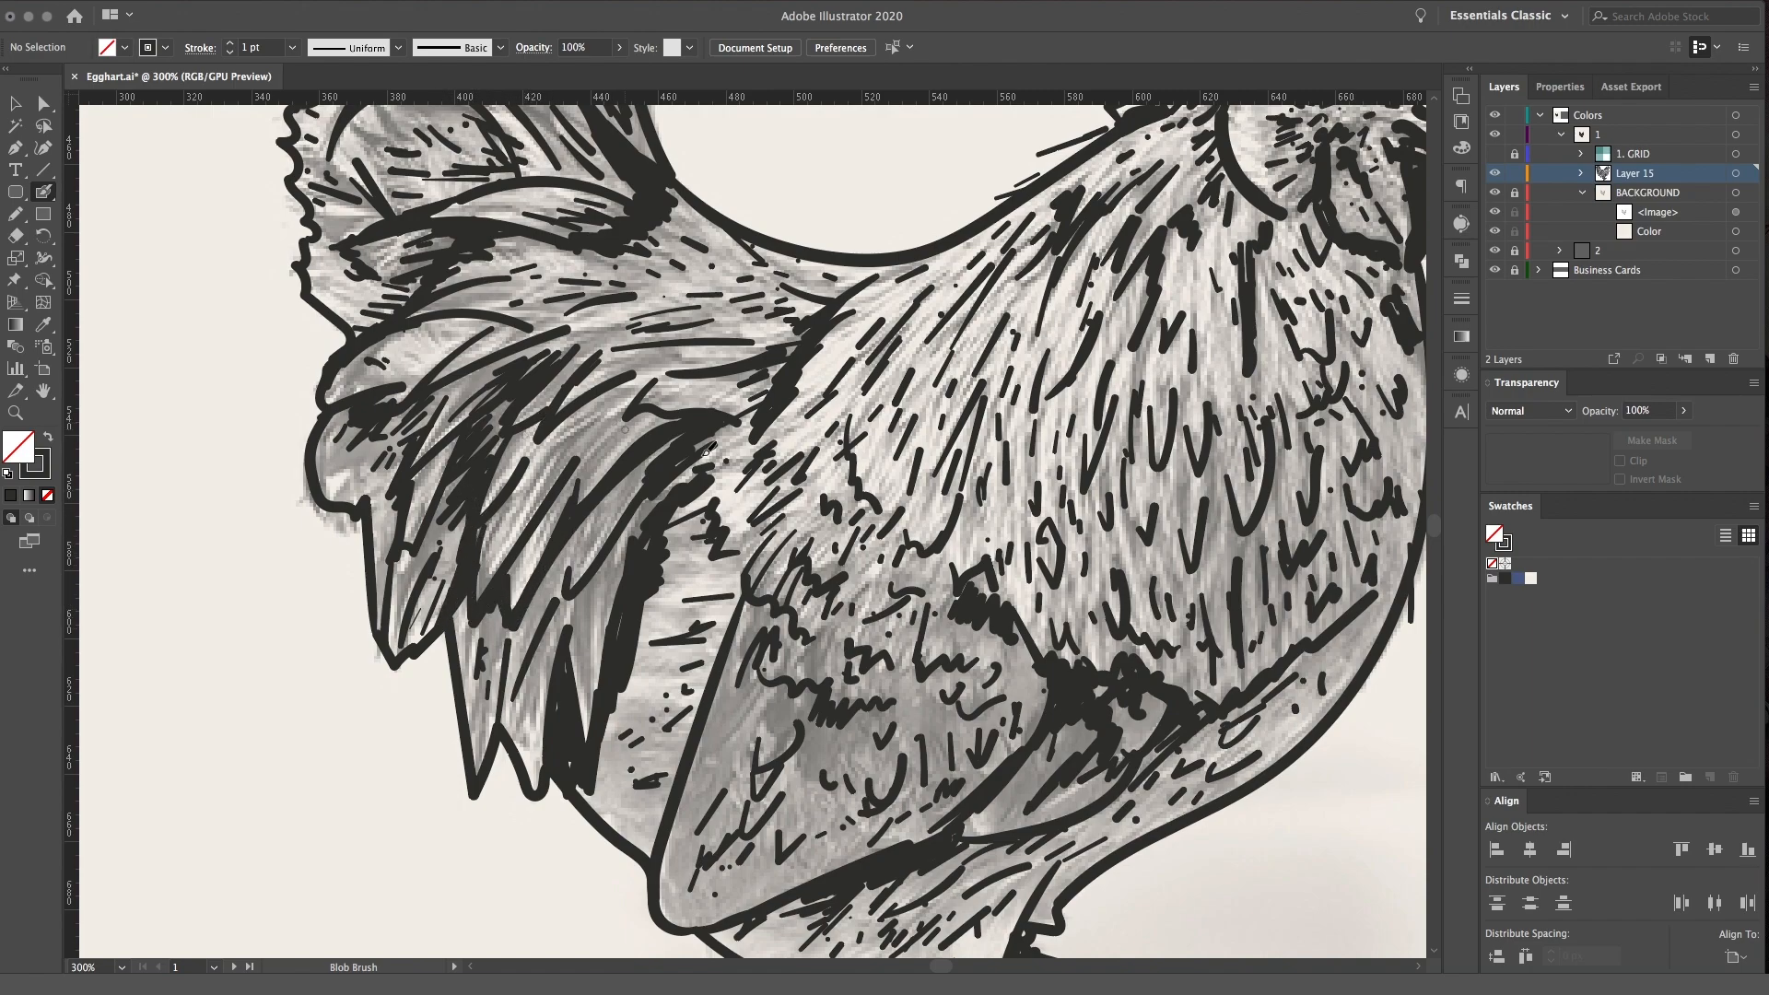
# Thicken and add feather ticks along the front edge of the breast and down the neck
pyautogui.hscroll(3, 682, 445)
pyautogui.scroll(-1, 682, 445)
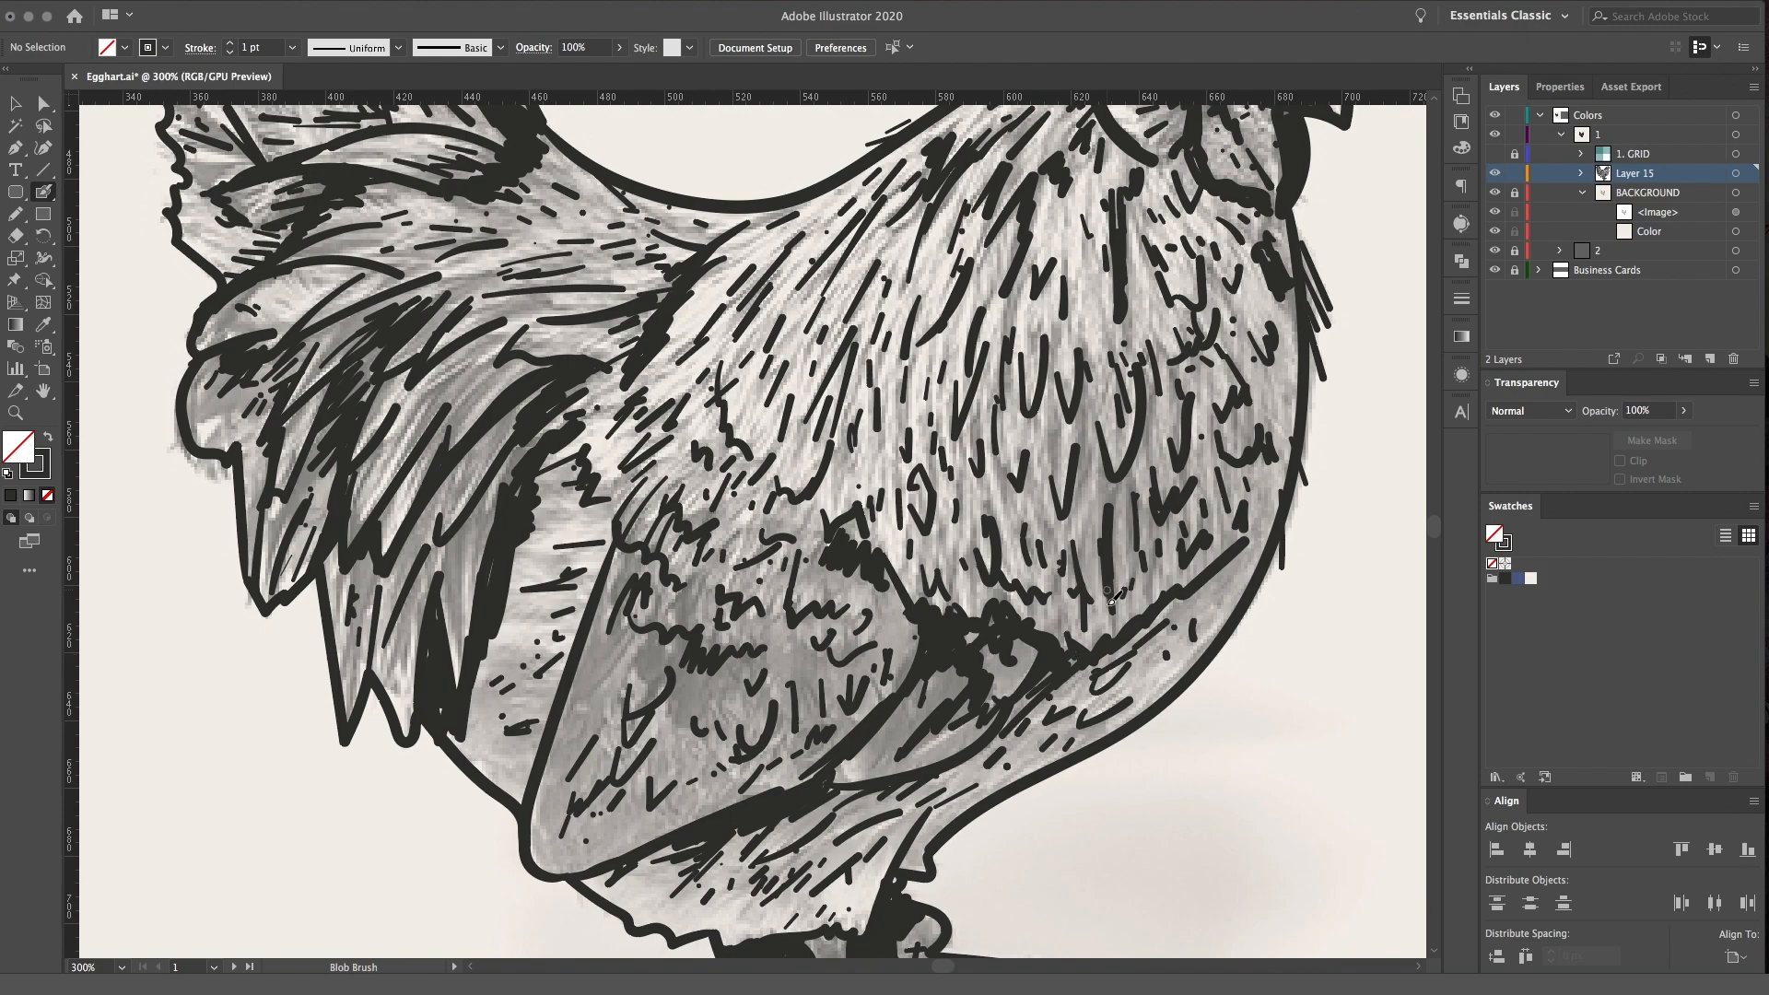
pyautogui.press('space')
pyautogui.moveTo(1238, 301); pyautogui.dragTo(1085, 320)
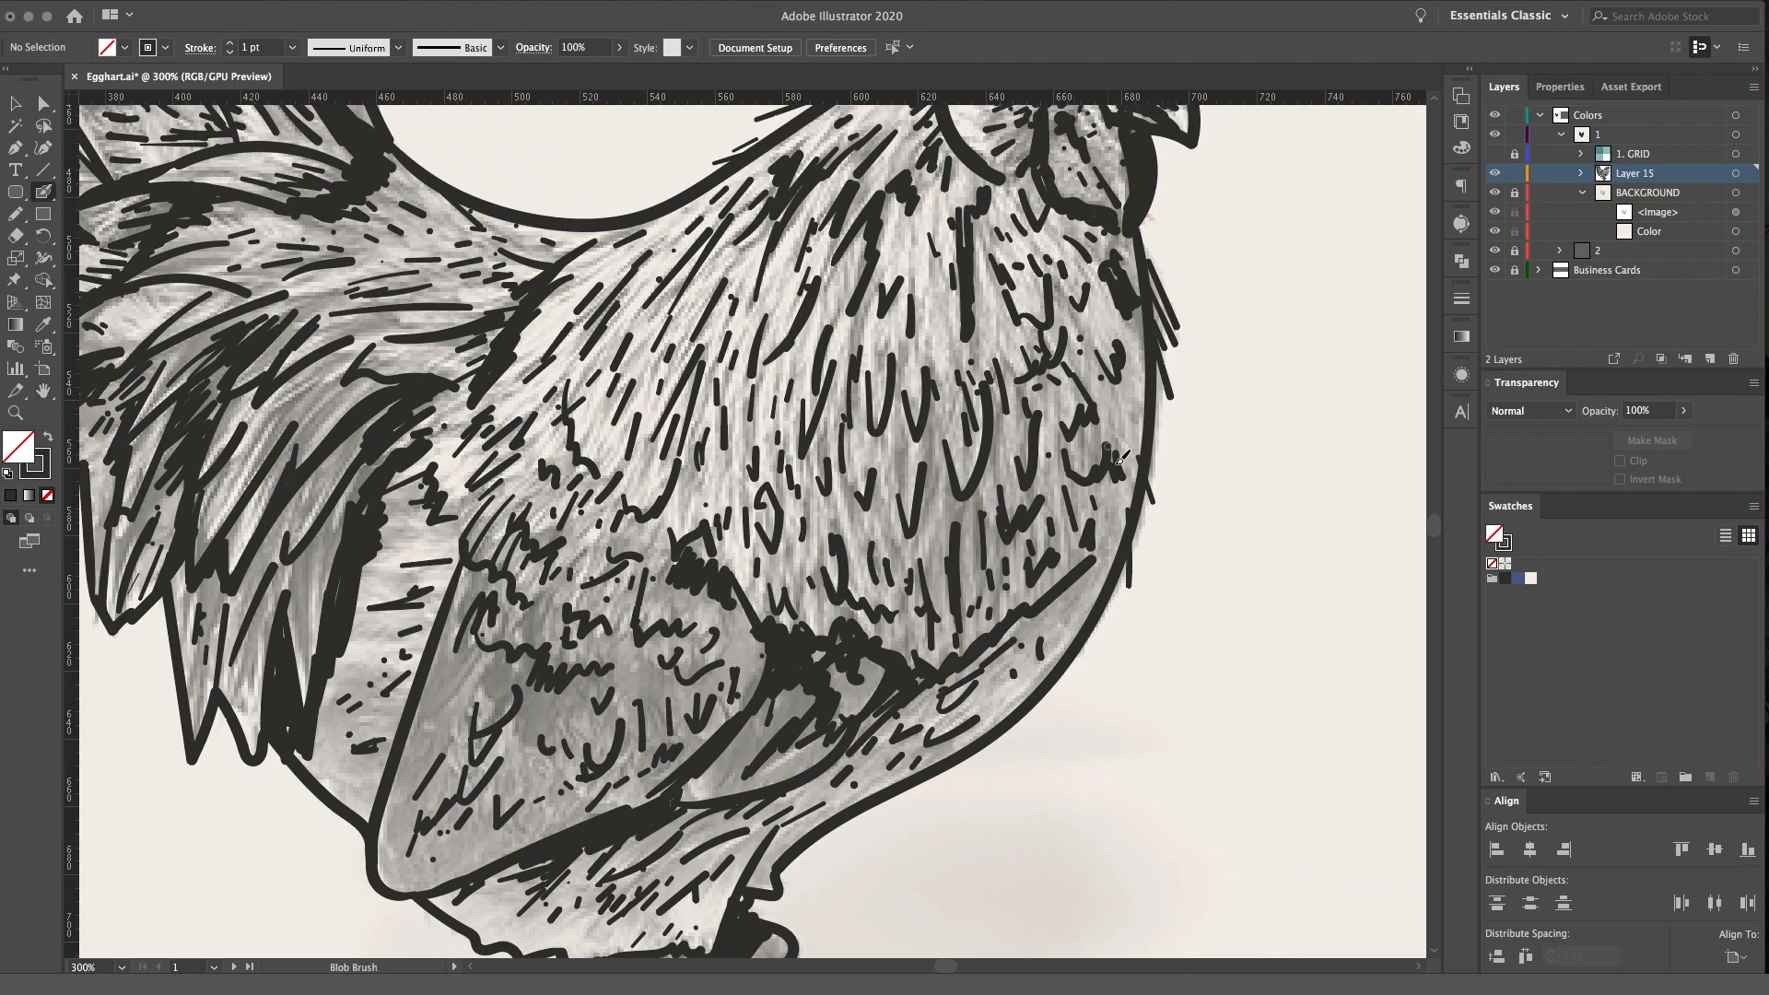
pyautogui.moveTo(1122, 403); pyautogui.dragTo(1124, 435)
pyautogui.moveTo(917, 271); pyautogui.dragTo(917, 287)
pyautogui.moveTo(862, 342)
pyautogui.mouseDown()
pyautogui.moveTo(867, 400)
pyautogui.moveTo(861, 383)
pyautogui.mouseUp()
pyautogui.moveTo(864, 276); pyautogui.dragTo(860, 337)
pyautogui.moveTo(876, 214); pyautogui.dragTo(854, 288)
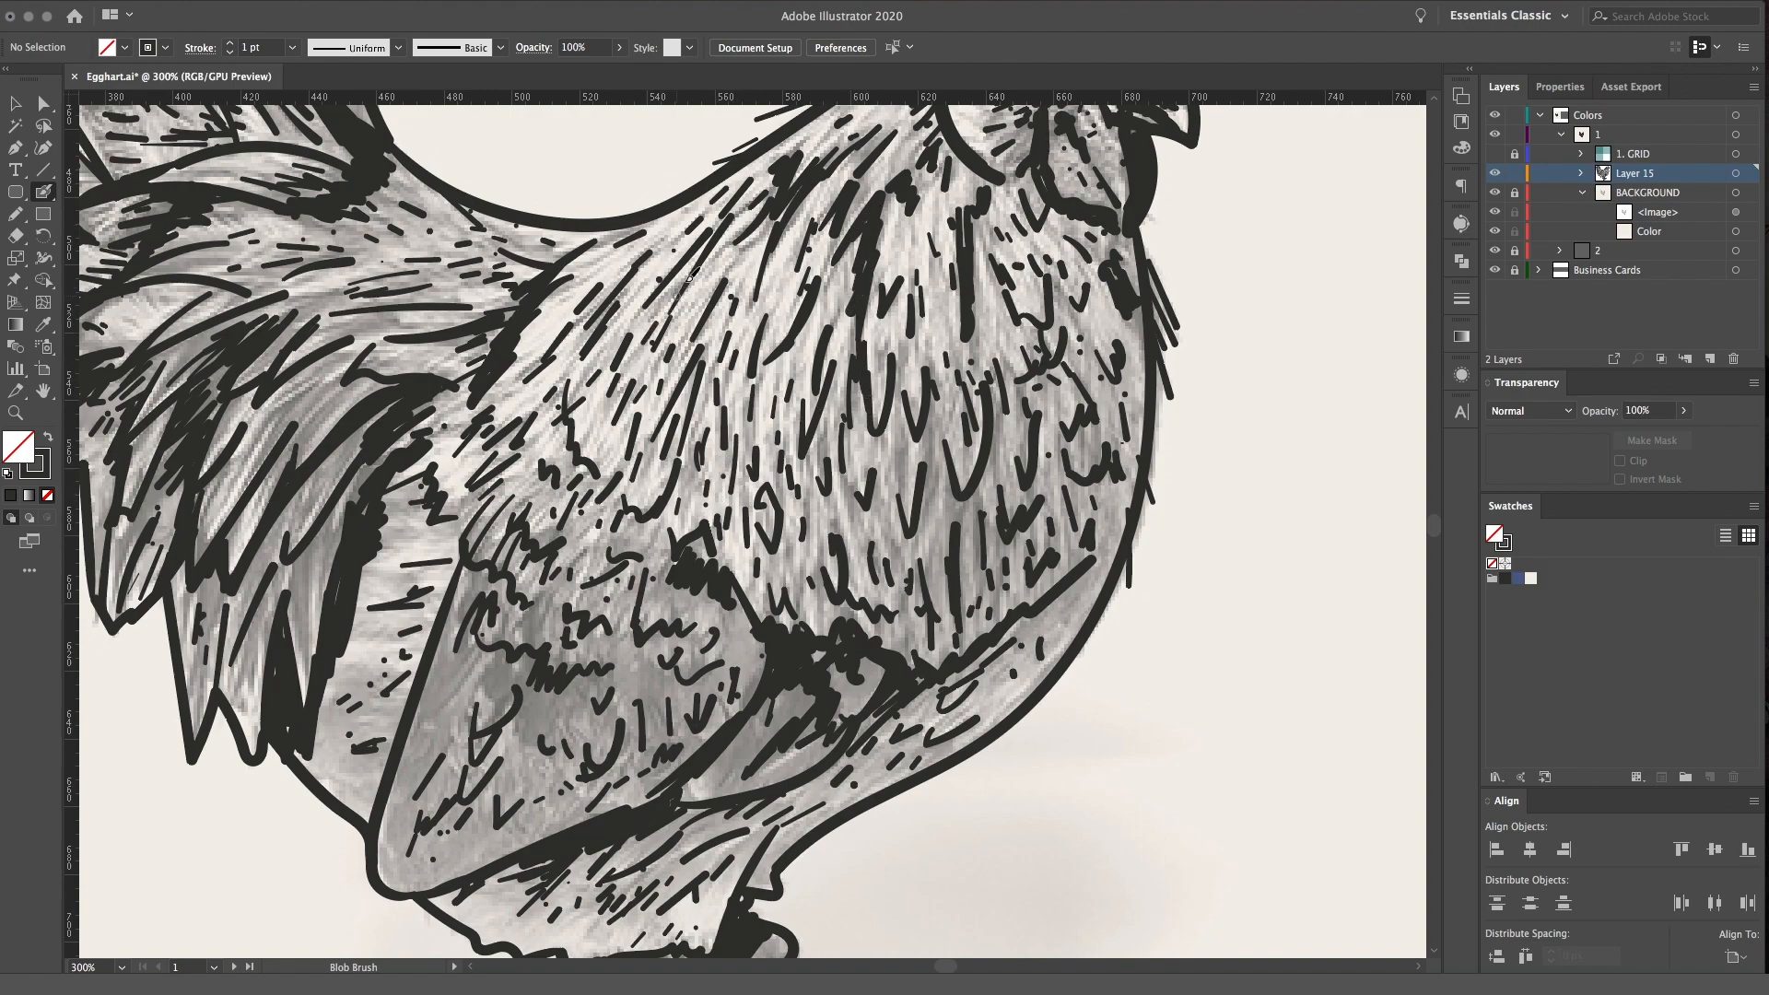
# Fill the fluff between the tail and the wing with extra ticks and dots
pyautogui.moveTo(887, 541); pyautogui.dragTo(987, 379)
pyautogui.moveTo(551, 736)
pyautogui.mouseDown()
pyautogui.moveTo(599, 741)
pyautogui.moveTo(644, 695)
pyautogui.moveTo(677, 709)
pyautogui.moveTo(721, 638)
pyautogui.mouseUp()
pyautogui.moveTo(509, 340)
pyautogui.mouseDown()
pyautogui.moveTo(684, 457)
pyautogui.moveTo(667, 475)
pyautogui.mouseUp()
pyautogui.moveTo(630, 577); pyautogui.dragTo(650, 577)
pyautogui.moveTo(610, 652)
pyautogui.mouseDown()
pyautogui.moveTo(677, 649)
pyautogui.moveTo(677, 674)
pyautogui.mouseUp()
pyautogui.moveTo(623, 699)
pyautogui.mouseDown()
pyautogui.moveTo(675, 692)
pyautogui.moveTo(655, 724)
pyautogui.mouseUp()
pyautogui.click(645, 738)
# Crosshatch the near lower leg and add detail strokes around the foot and upper shank
pyautogui.moveTo(747, 238)
pyautogui.mouseDown()
pyautogui.moveTo(690, 456)
pyautogui.moveTo(562, 467)
pyautogui.mouseUp()
pyautogui.moveTo(1297, 642); pyautogui.dragTo(889, 437)
pyautogui.moveTo(928, 557)
pyautogui.mouseDown()
pyautogui.moveTo(921, 604)
pyautogui.moveTo(1030, 406)
pyautogui.mouseUp()
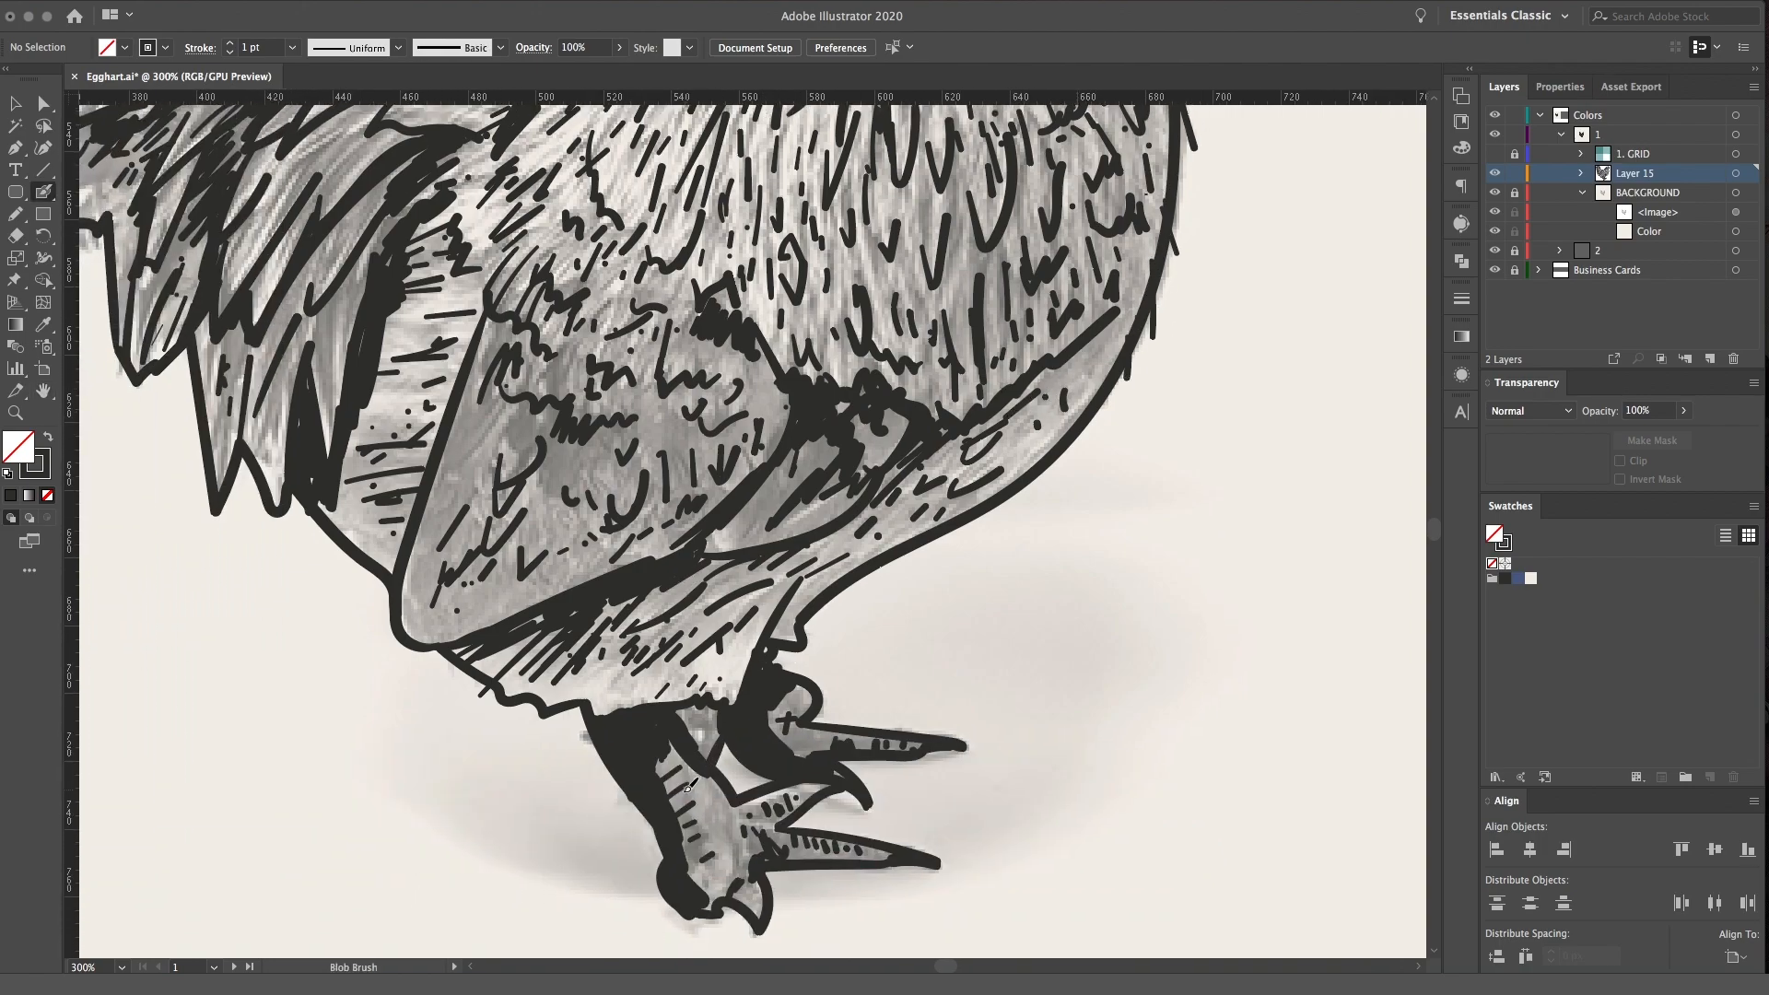
pyautogui.moveTo(677, 775); pyautogui.dragTo(707, 798)
pyautogui.moveTo(664, 780); pyautogui.dragTo(714, 820)
pyautogui.moveTo(681, 810)
pyautogui.mouseDown()
pyautogui.moveTo(714, 840)
pyautogui.moveTo(726, 896)
pyautogui.mouseUp()
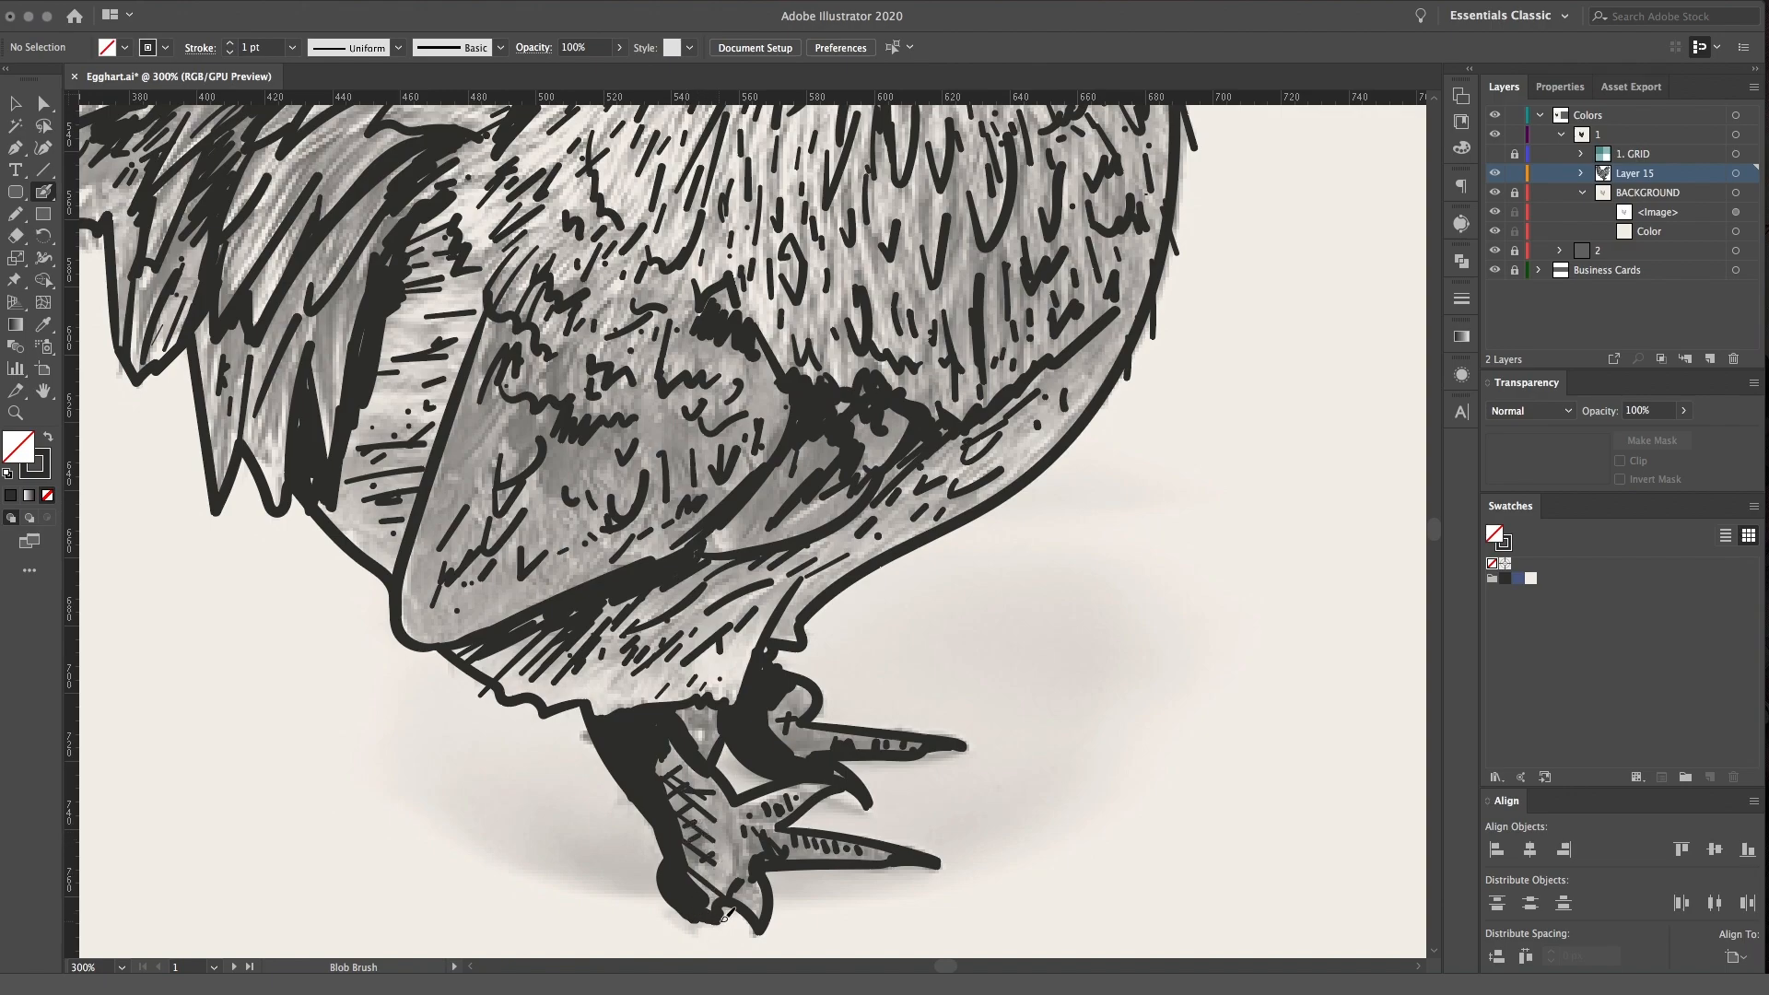
pyautogui.moveTo(761, 852); pyautogui.dragTo(751, 803)
pyautogui.moveTo(728, 745)
pyautogui.mouseDown()
pyautogui.moveTo(698, 705)
pyautogui.moveTo(711, 715)
pyautogui.mouseUp()
# Add more hatching strokes to the thigh and belly beneath the wing
pyautogui.press('space')
pyautogui.moveTo(732, 641)
pyautogui.mouseDown()
pyautogui.moveTo(835, 540)
pyautogui.moveTo(885, 558)
pyautogui.moveTo(870, 568)
pyautogui.mouseUp()
pyautogui.moveTo(866, 650)
pyautogui.mouseDown()
pyautogui.moveTo(858, 686)
pyautogui.moveTo(886, 657)
pyautogui.mouseUp()
pyautogui.moveTo(854, 560)
pyautogui.mouseDown()
pyautogui.moveTo(844, 578)
pyautogui.moveTo(842, 542)
pyautogui.mouseUp()
pyautogui.moveTo(567, 611); pyautogui.dragTo(597, 602)
pyautogui.moveTo(804, 496); pyautogui.dragTo(728, 535)
# Hatch slanted strokes along the wing's rear edge, down the strip beside the tail
pyautogui.press('space')
pyautogui.moveTo(955, 394); pyautogui.dragTo(969, 591)
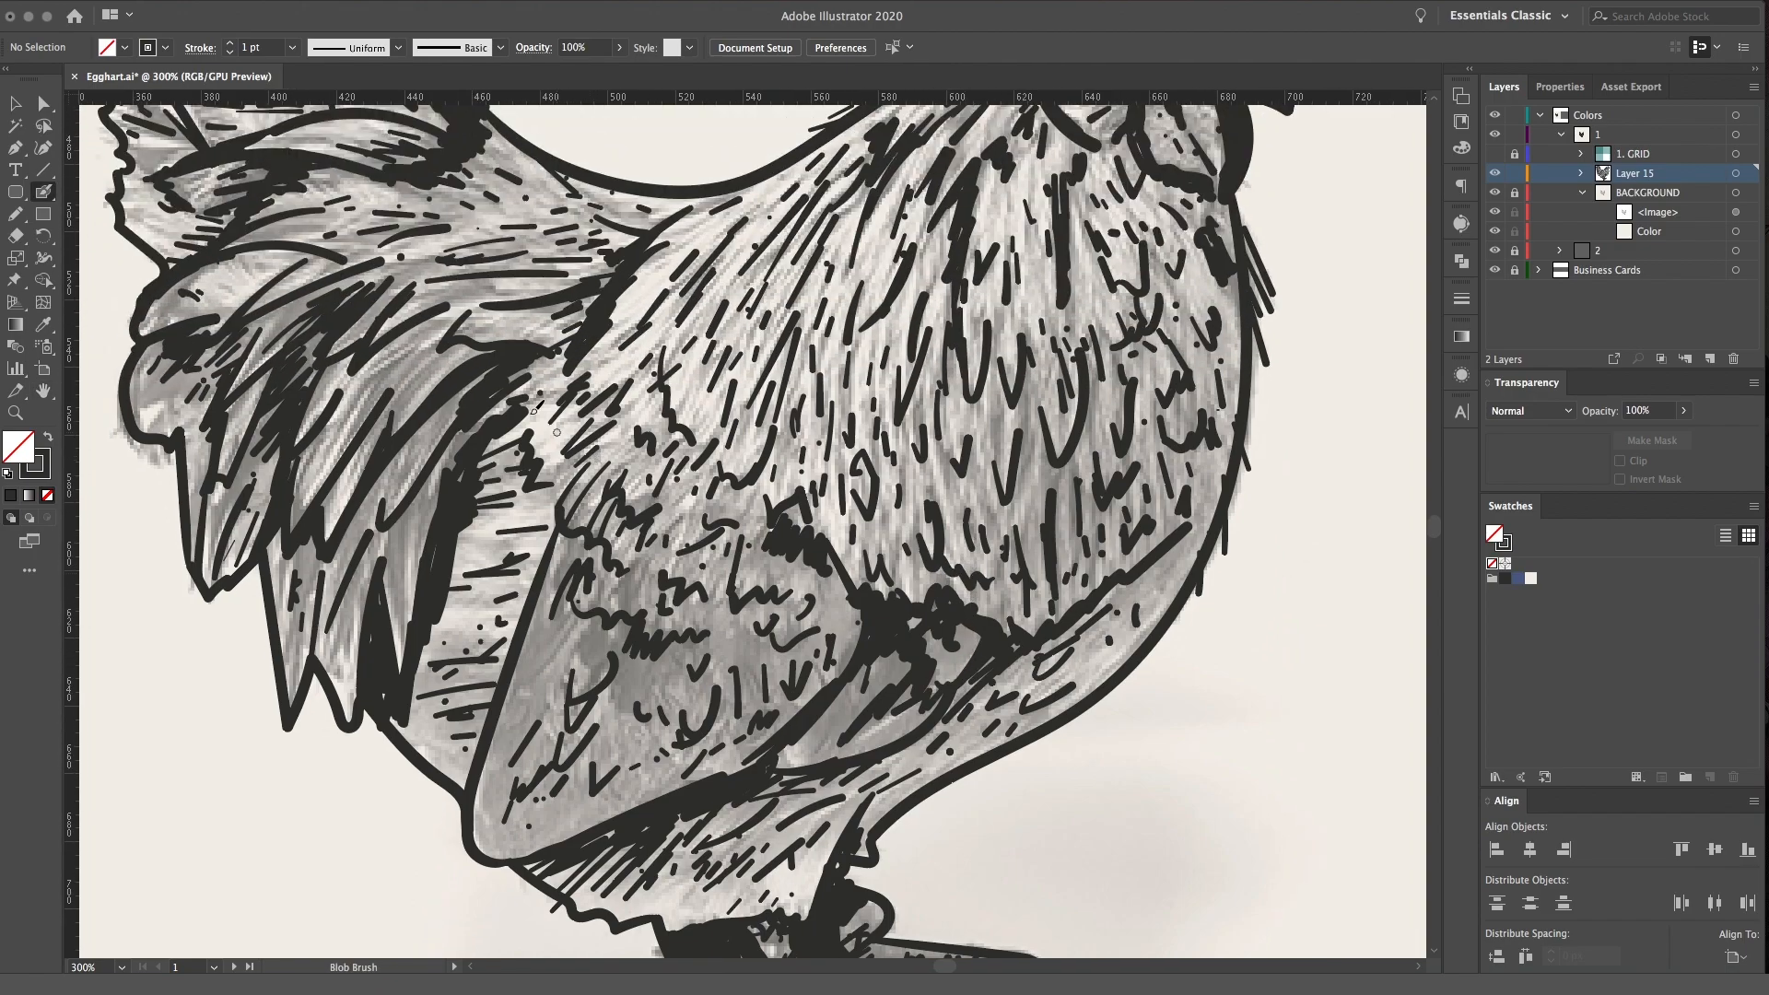
pyautogui.moveTo(489, 536); pyautogui.dragTo(550, 494)
pyautogui.moveTo(500, 556)
pyautogui.mouseDown()
pyautogui.moveTo(556, 507)
pyautogui.moveTo(557, 522)
pyautogui.mouseUp()
pyautogui.moveTo(517, 579); pyautogui.dragTo(561, 534)
pyautogui.moveTo(502, 609); pyautogui.dragTo(535, 575)
pyautogui.moveTo(499, 634); pyautogui.dragTo(524, 604)
pyautogui.moveTo(486, 670); pyautogui.dragTo(513, 635)
pyautogui.moveTo(488, 681); pyautogui.dragTo(506, 654)
pyautogui.moveTo(469, 736); pyautogui.dragTo(485, 711)
# Dot the outer edge of the throat beside the wattle and thicken feather strokes on the lower breast
pyautogui.press('space')
pyautogui.moveTo(892, 499); pyautogui.dragTo(824, 627)
pyautogui.press('space')
pyautogui.moveTo(707, 521)
pyautogui.mouseDown()
pyautogui.moveTo(873, 400)
pyautogui.moveTo(868, 341)
pyautogui.moveTo(891, 454)
pyautogui.mouseUp()
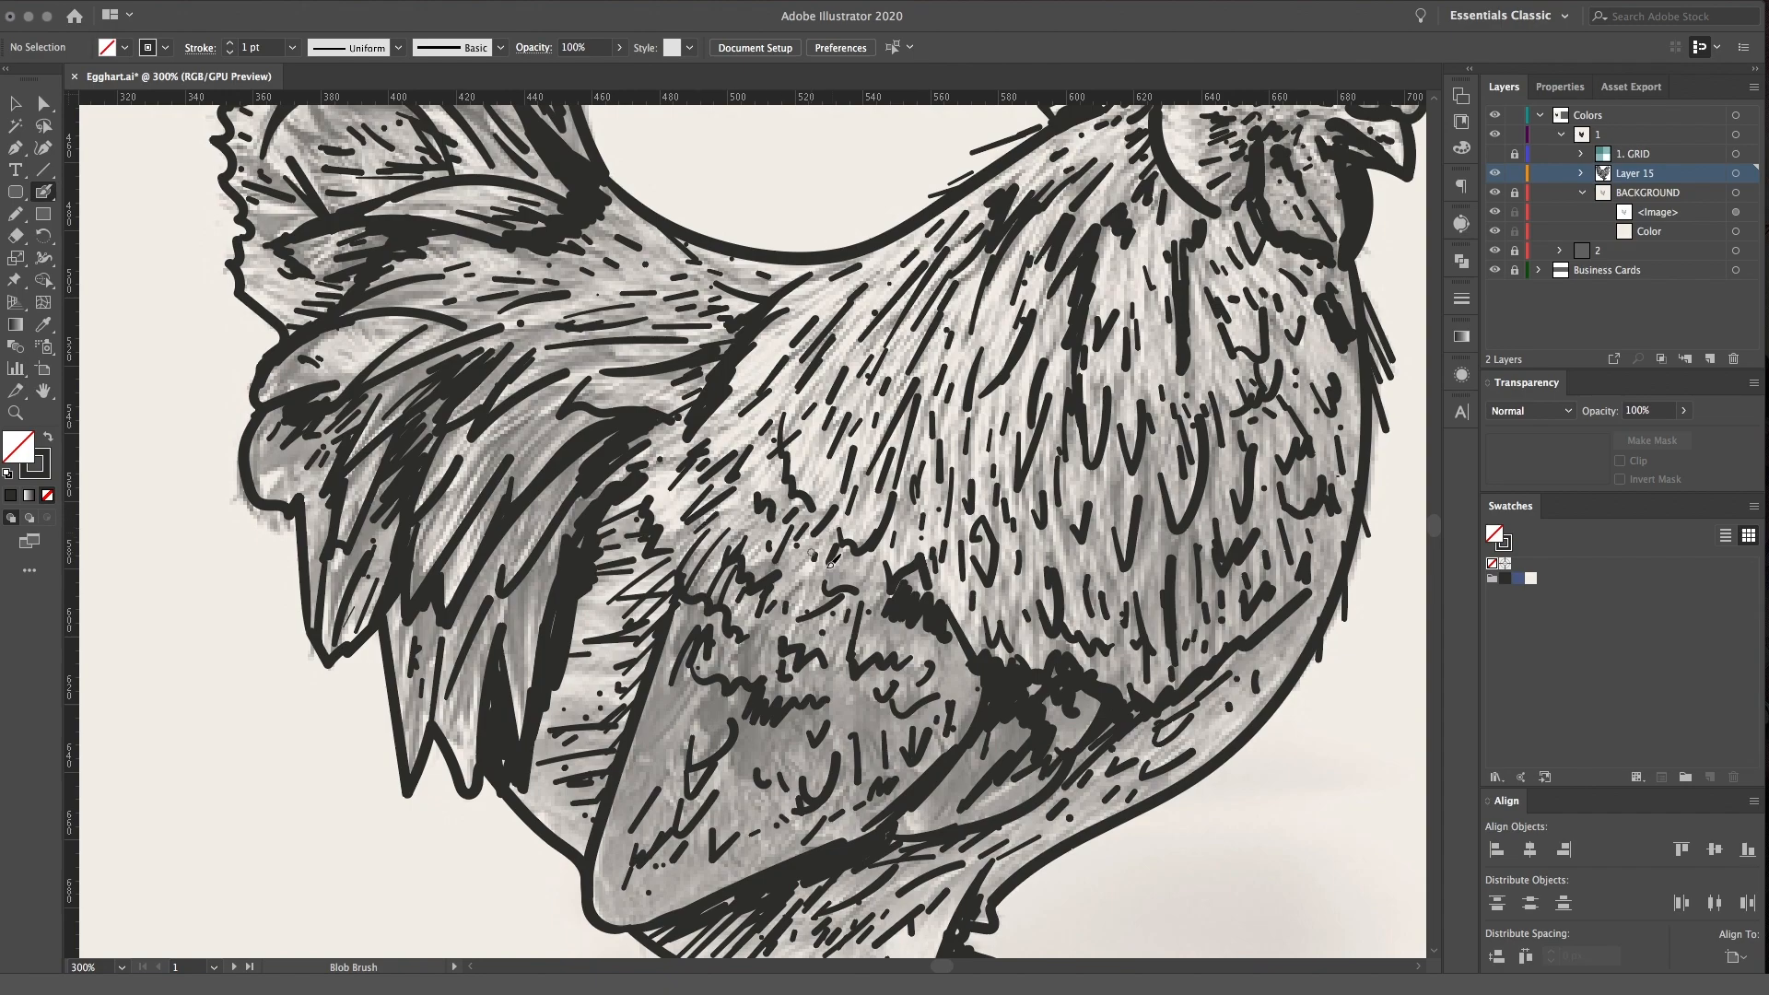
pyautogui.moveTo(1241, 650); pyautogui.dragTo(1232, 677)
pyautogui.press('space')
pyautogui.moveTo(1283, 624); pyautogui.dragTo(1289, 811)
pyautogui.moveTo(1157, 488); pyautogui.dragTo(927, 442)
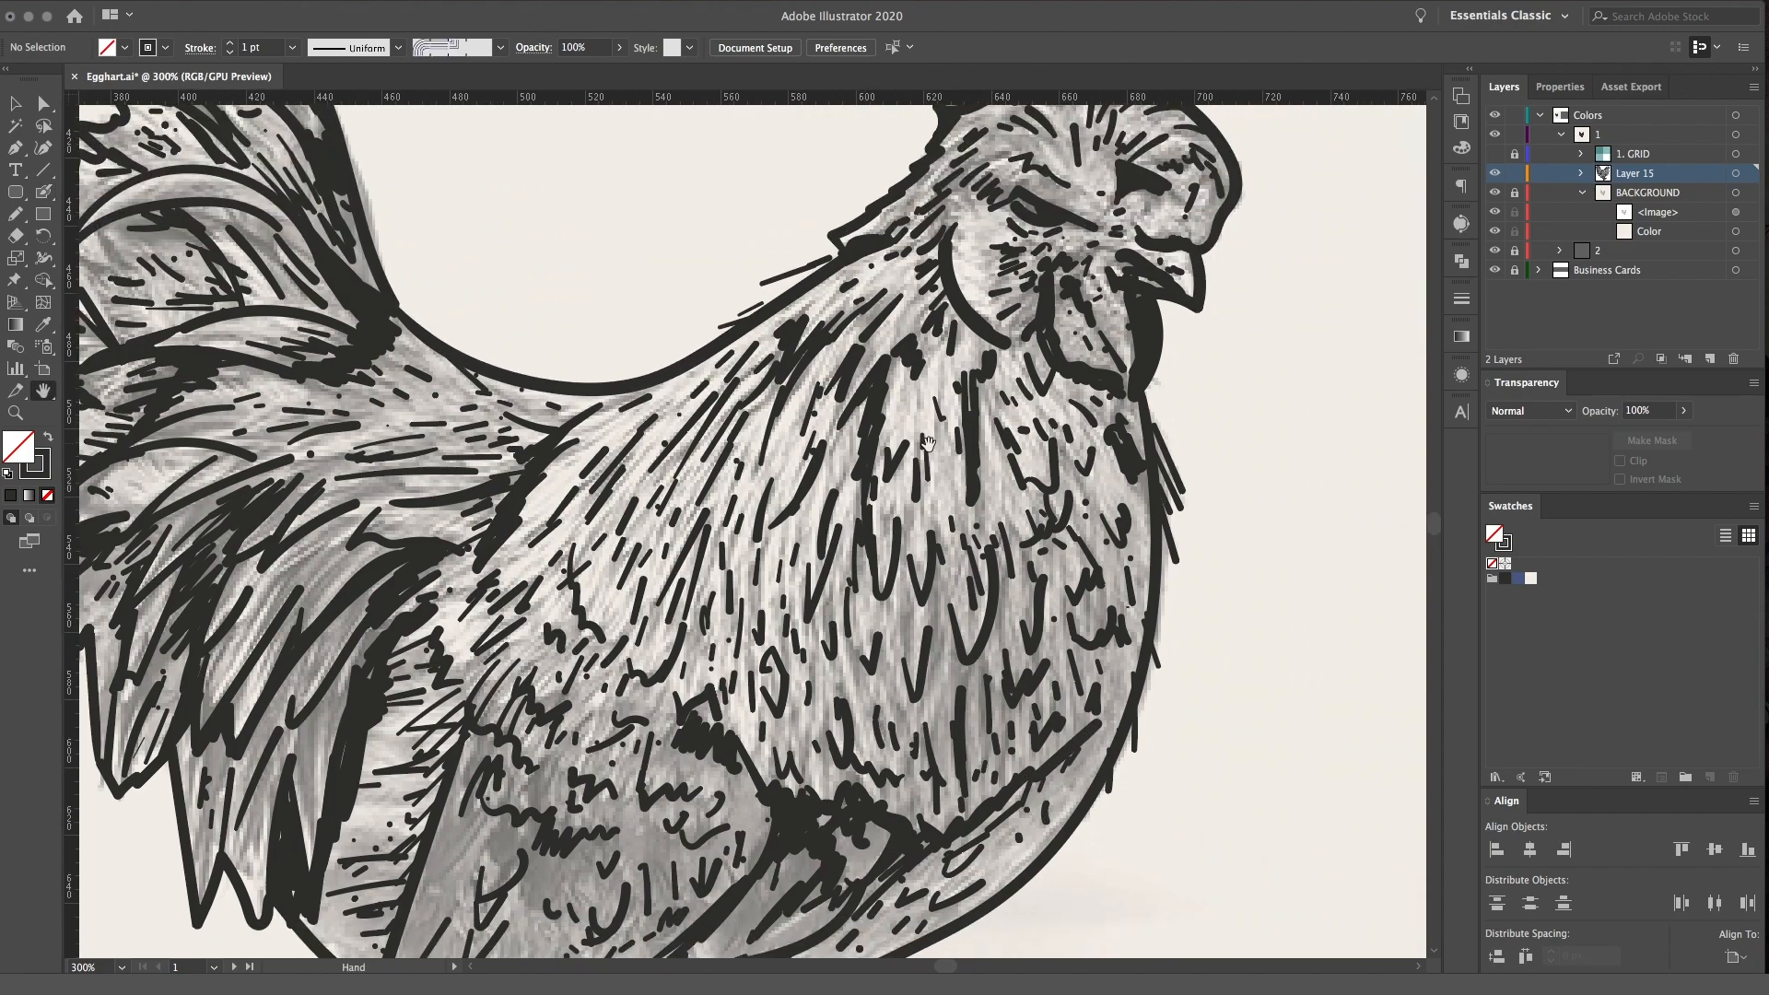
pyautogui.moveTo(1149, 391); pyautogui.dragTo(1157, 403)
pyautogui.click(1160, 383)
pyautogui.press('space')
pyautogui.moveTo(974, 568); pyautogui.dragTo(1011, 448)
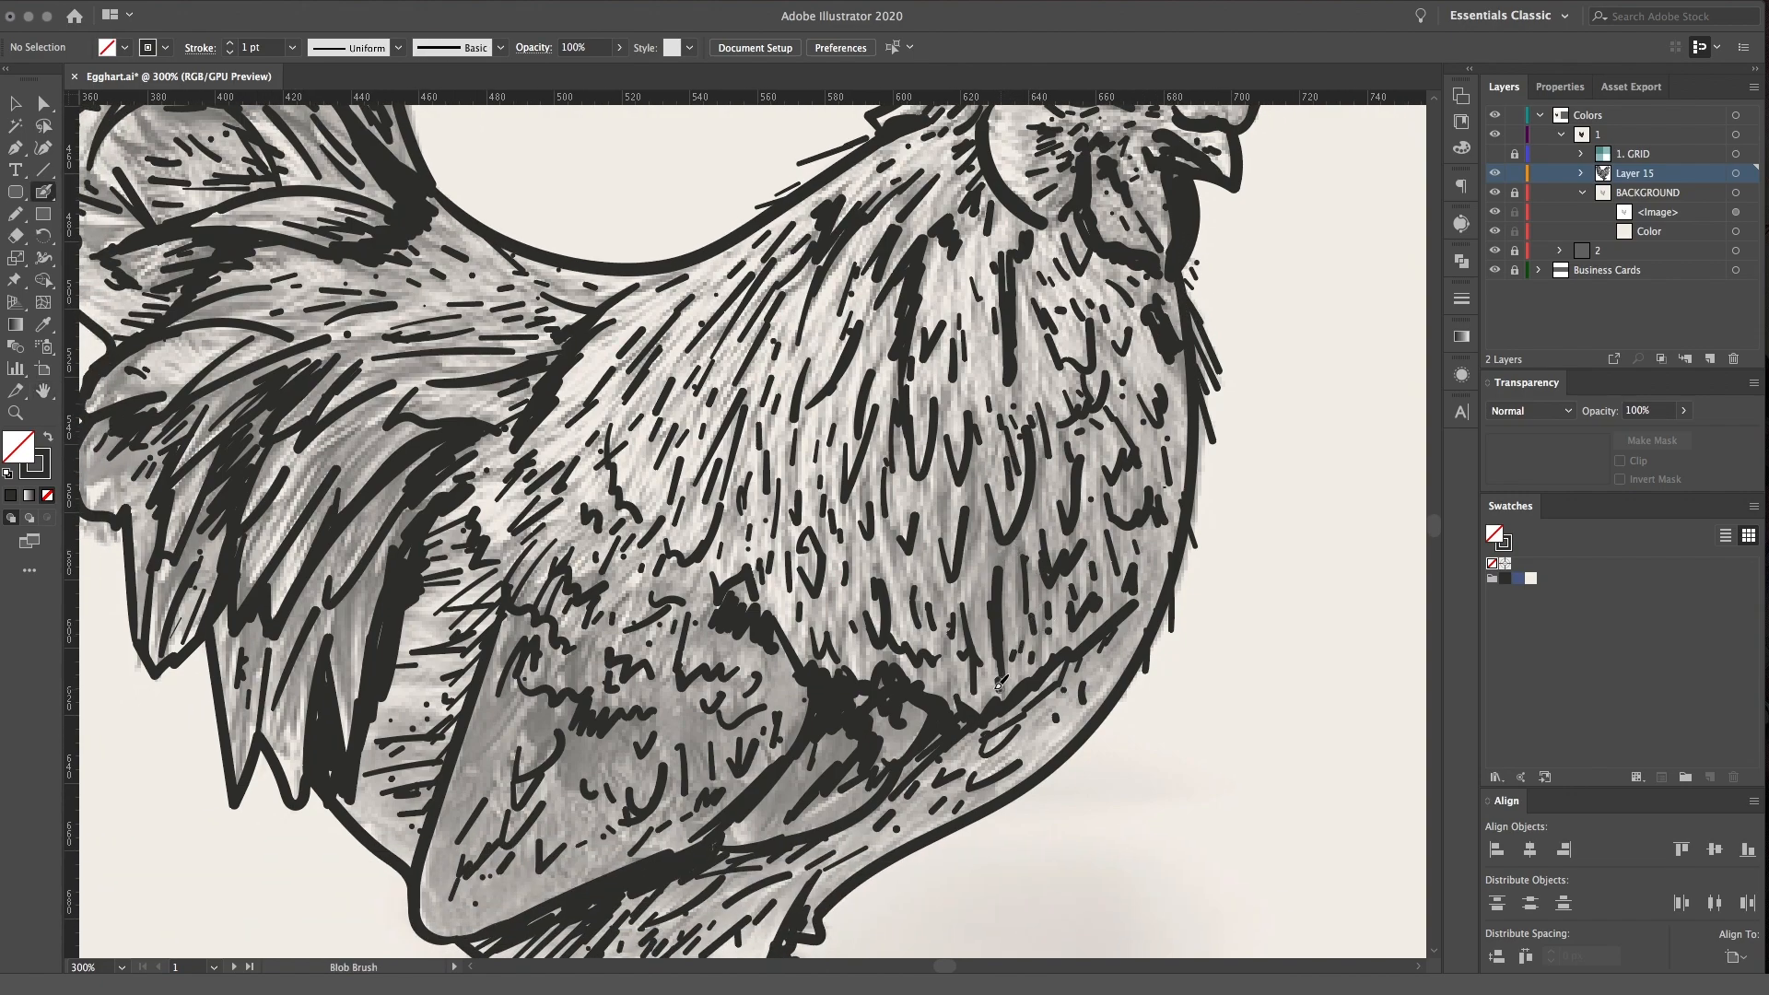
# Scatter extra feather ticks over the tail base and neck, and add short strokes across the belly's outer contour
pyautogui.press('space')
pyautogui.moveTo(734, 454); pyautogui.dragTo(934, 468)
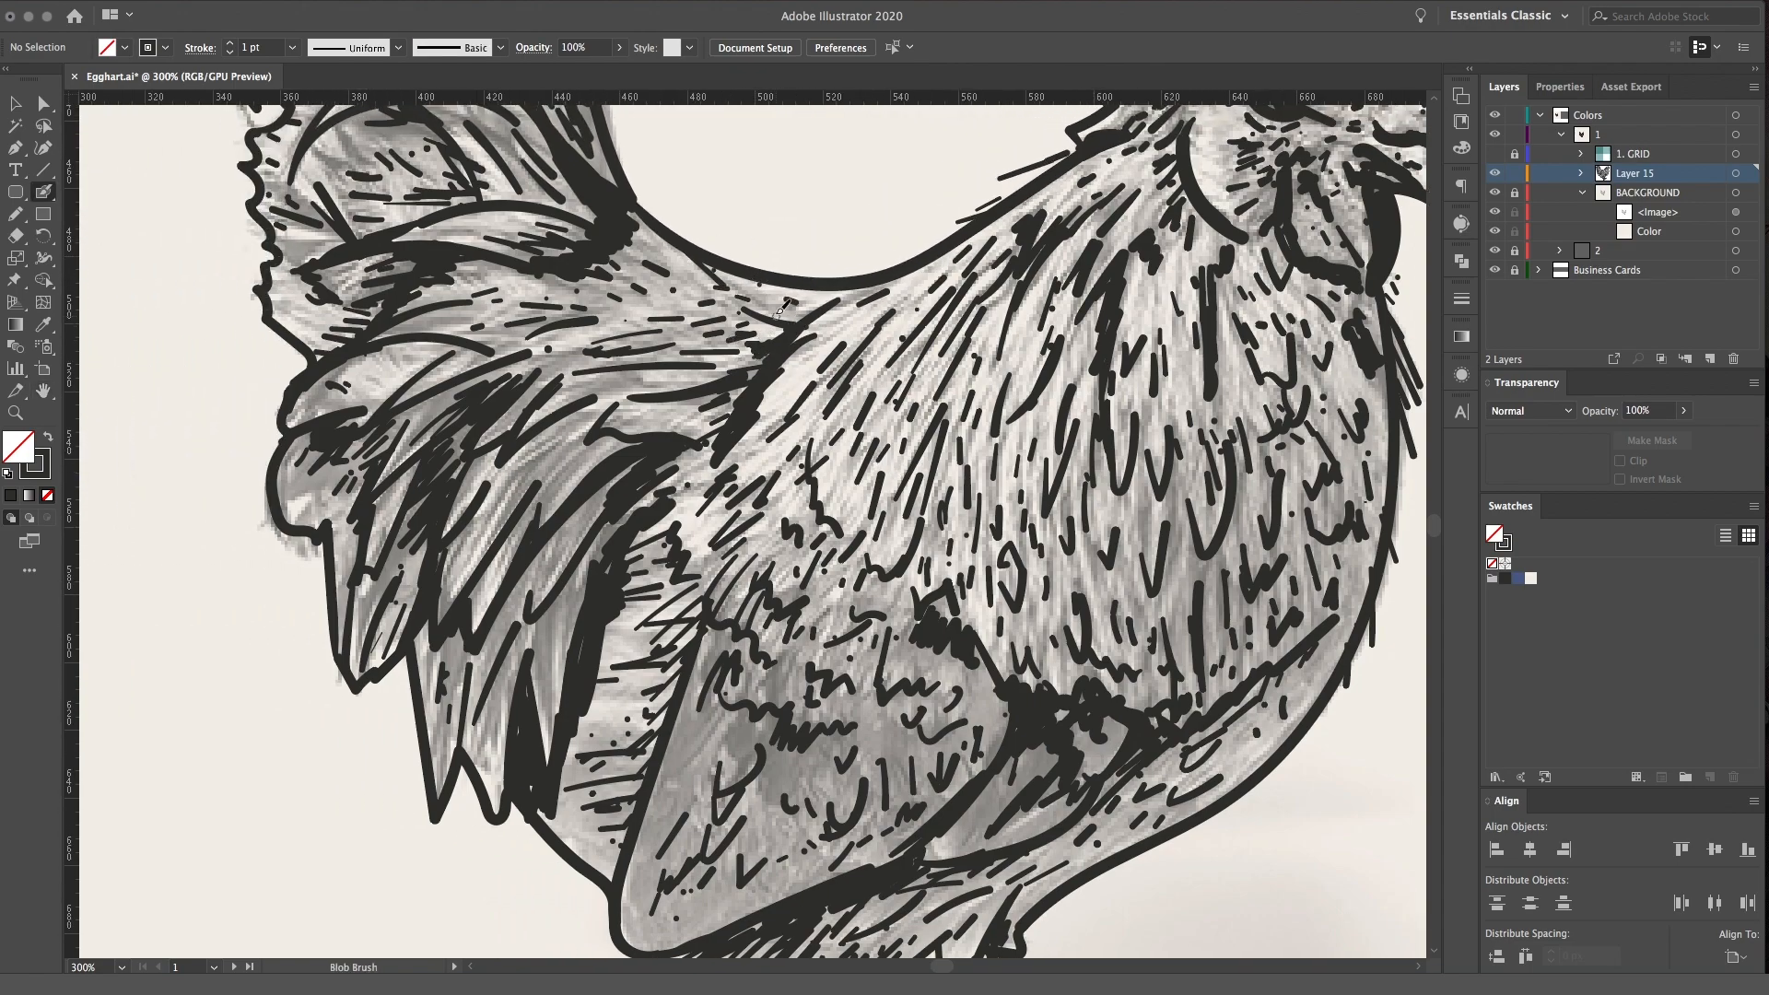
pyautogui.press('space')
pyautogui.moveTo(697, 360); pyautogui.dragTo(850, 435)
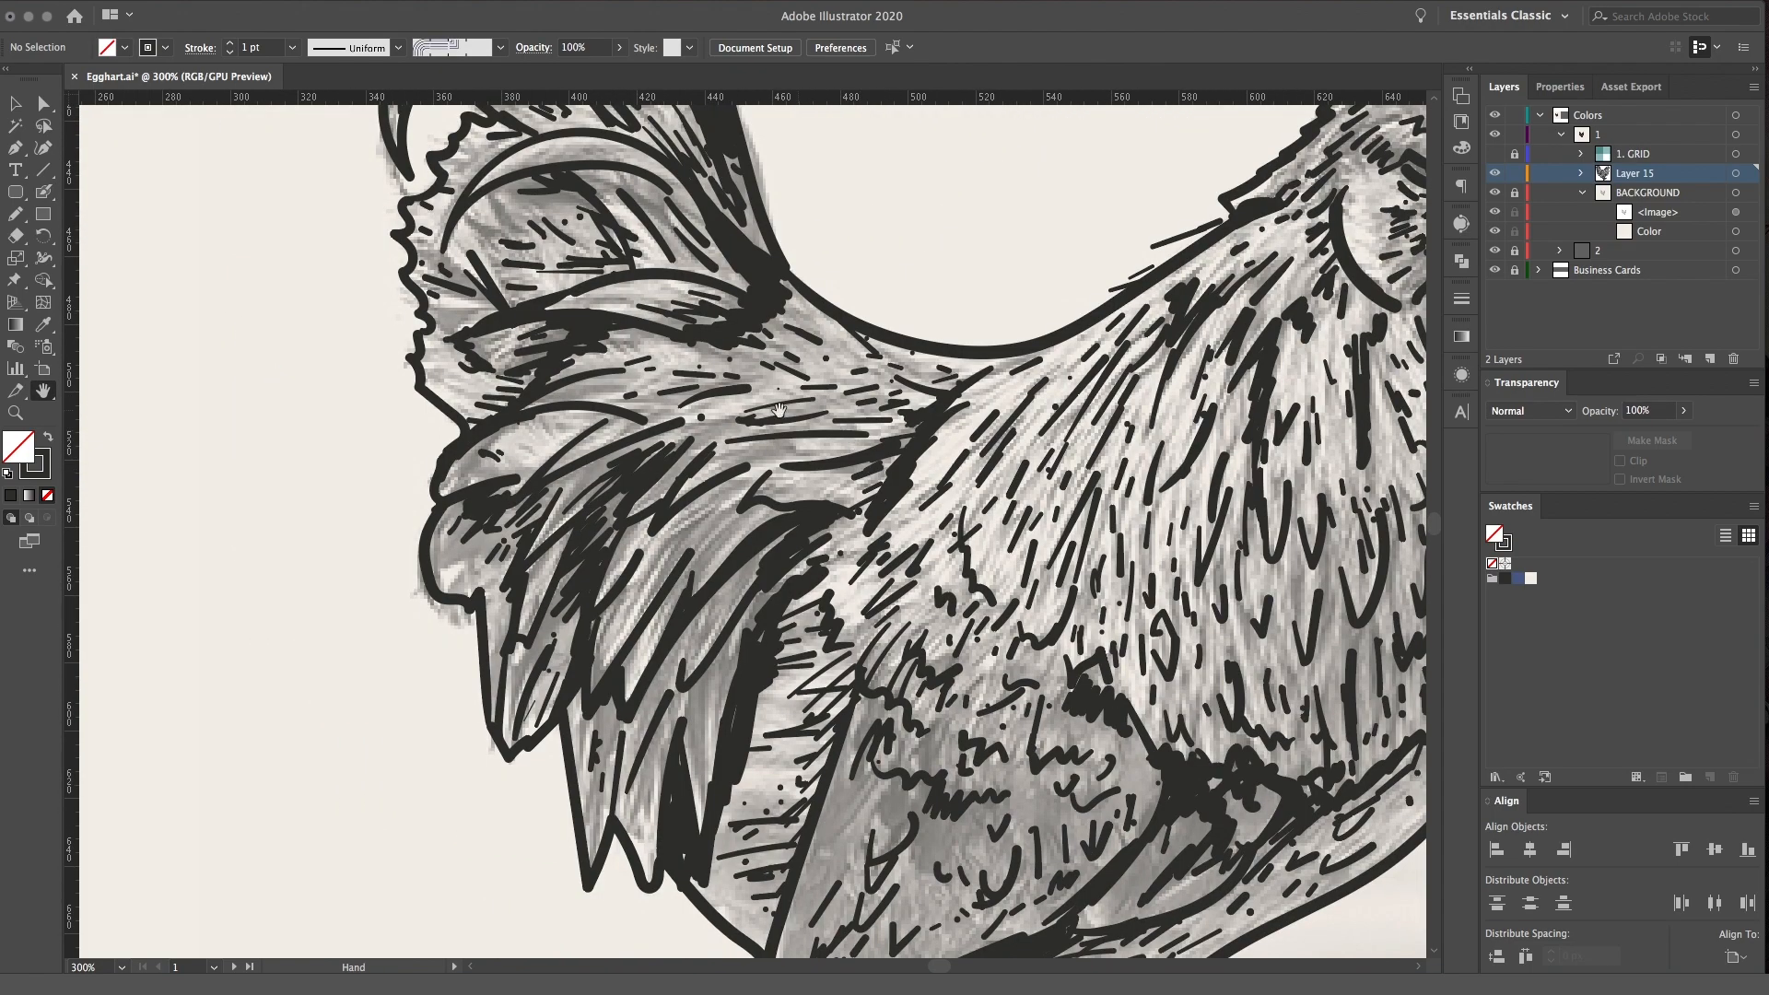
pyautogui.press('space')
pyautogui.moveTo(1290, 226)
pyautogui.mouseDown()
pyautogui.moveTo(1032, 304)
pyautogui.moveTo(1023, 402)
pyautogui.mouseUp()
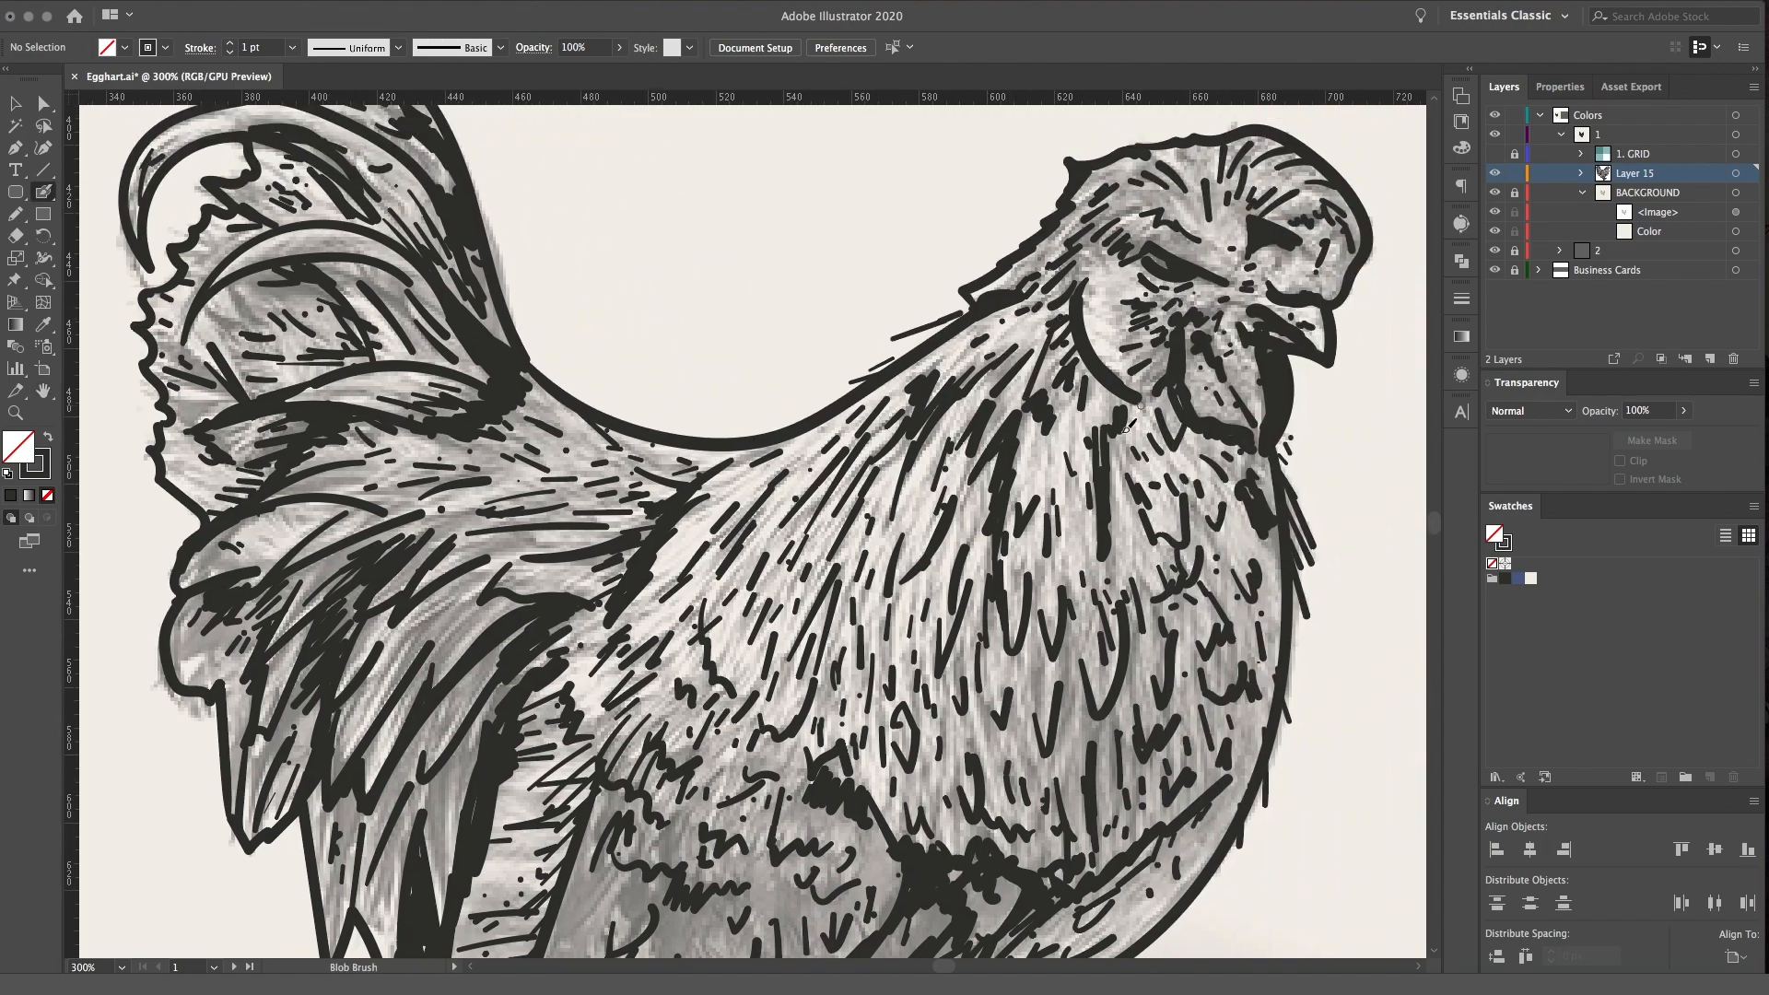
pyautogui.press('space')
pyautogui.moveTo(1272, 838); pyautogui.dragTo(1157, 682)
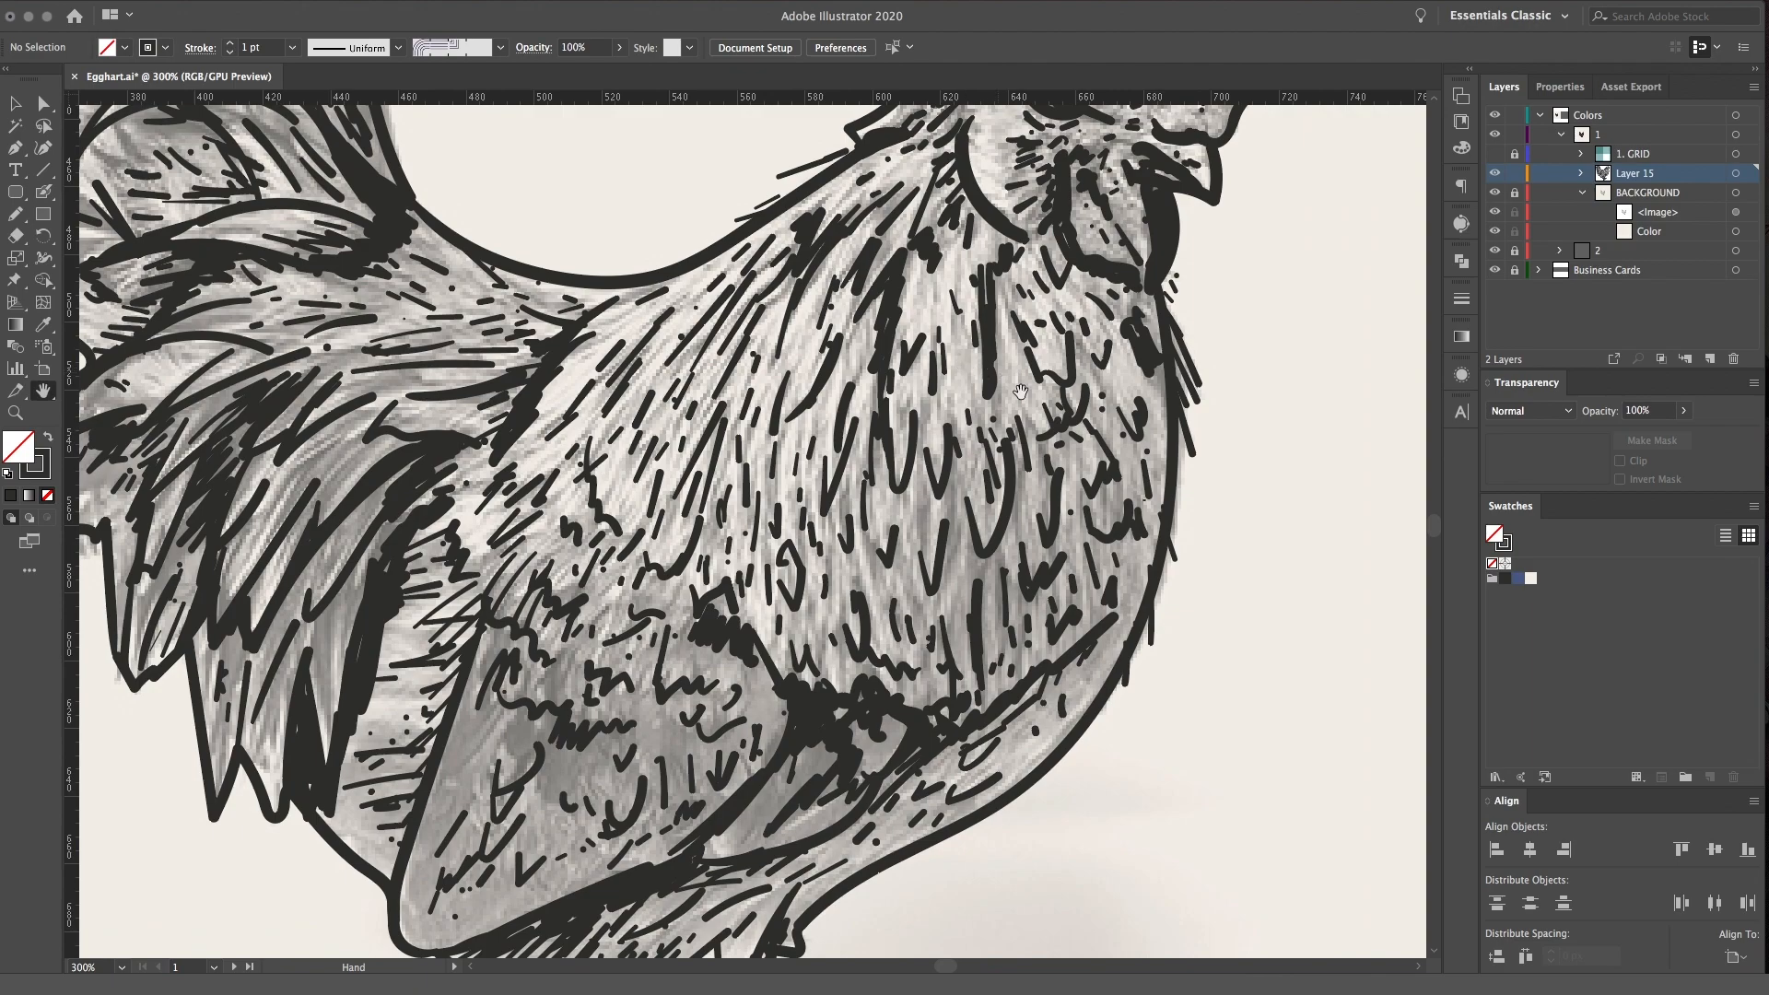
pyautogui.press('space')
# Fill the wing interior with more small feather ticks and add strokes at the wing tip's outline
pyautogui.moveTo(572, 731); pyautogui.dragTo(789, 597)
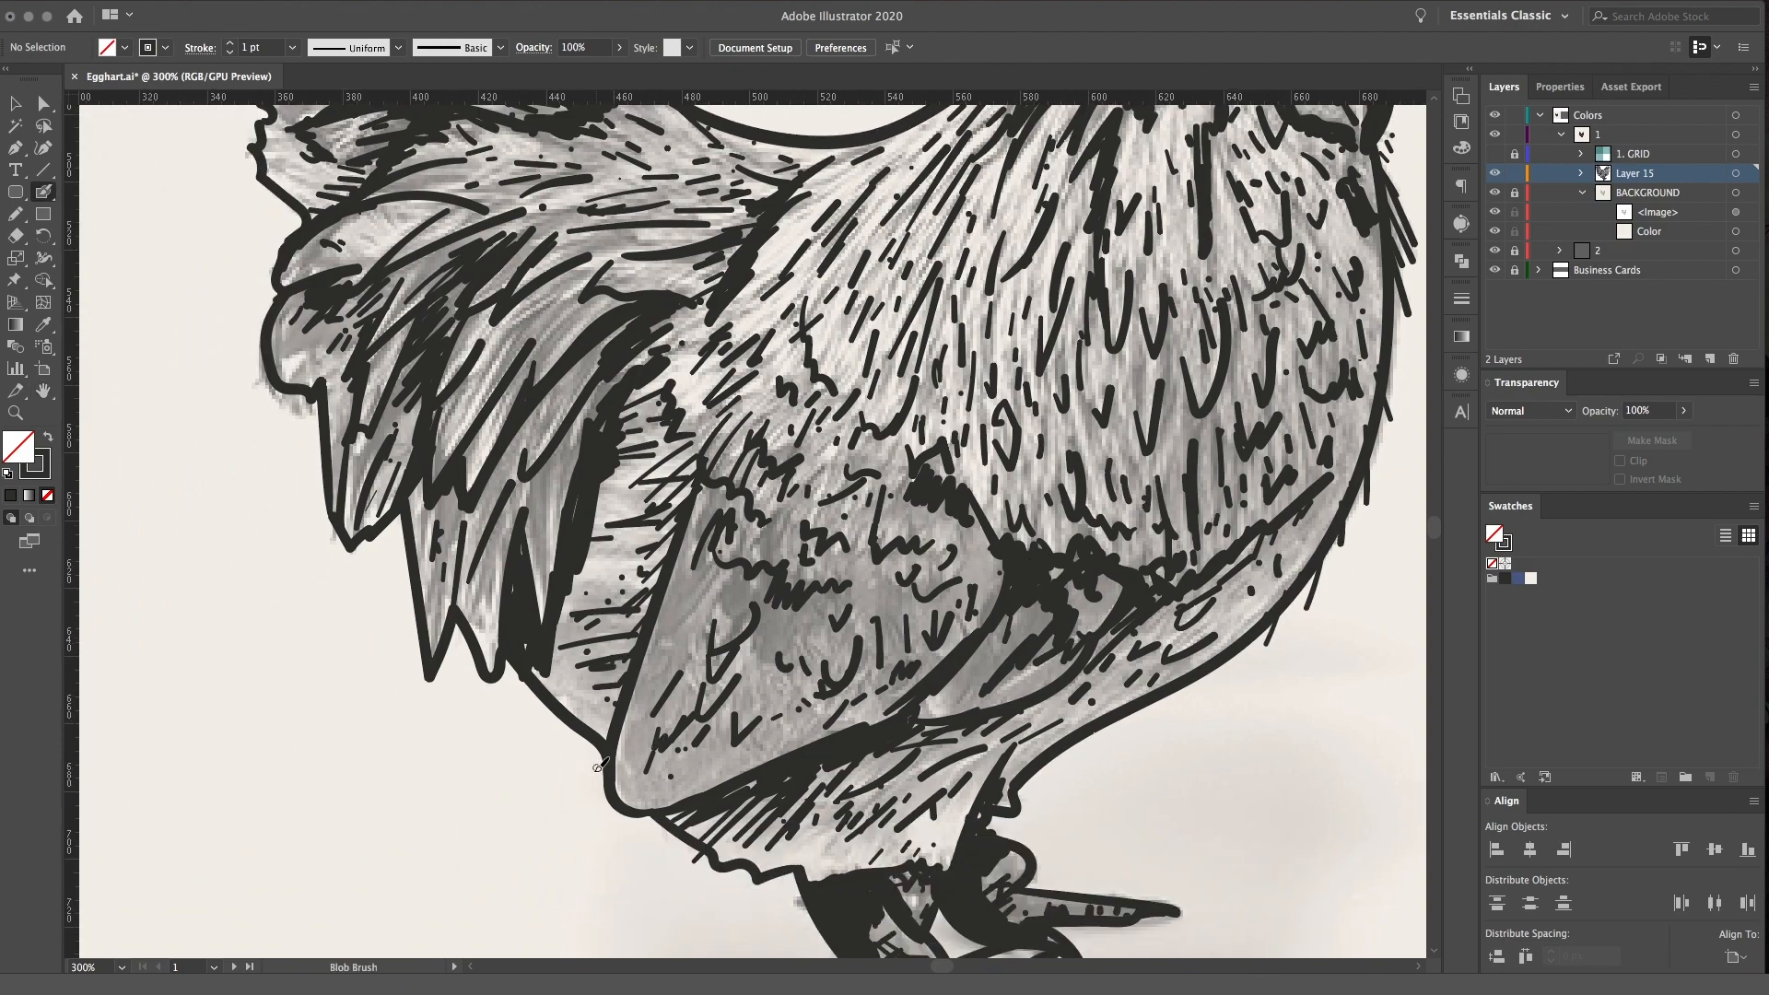
pyautogui.moveTo(608, 772)
pyautogui.mouseDown()
pyautogui.moveTo(609, 797)
pyautogui.moveTo(714, 770)
pyautogui.mouseUp()
pyautogui.moveTo(695, 602)
pyautogui.mouseDown()
pyautogui.moveTo(738, 576)
pyautogui.moveTo(829, 619)
pyautogui.mouseUp()
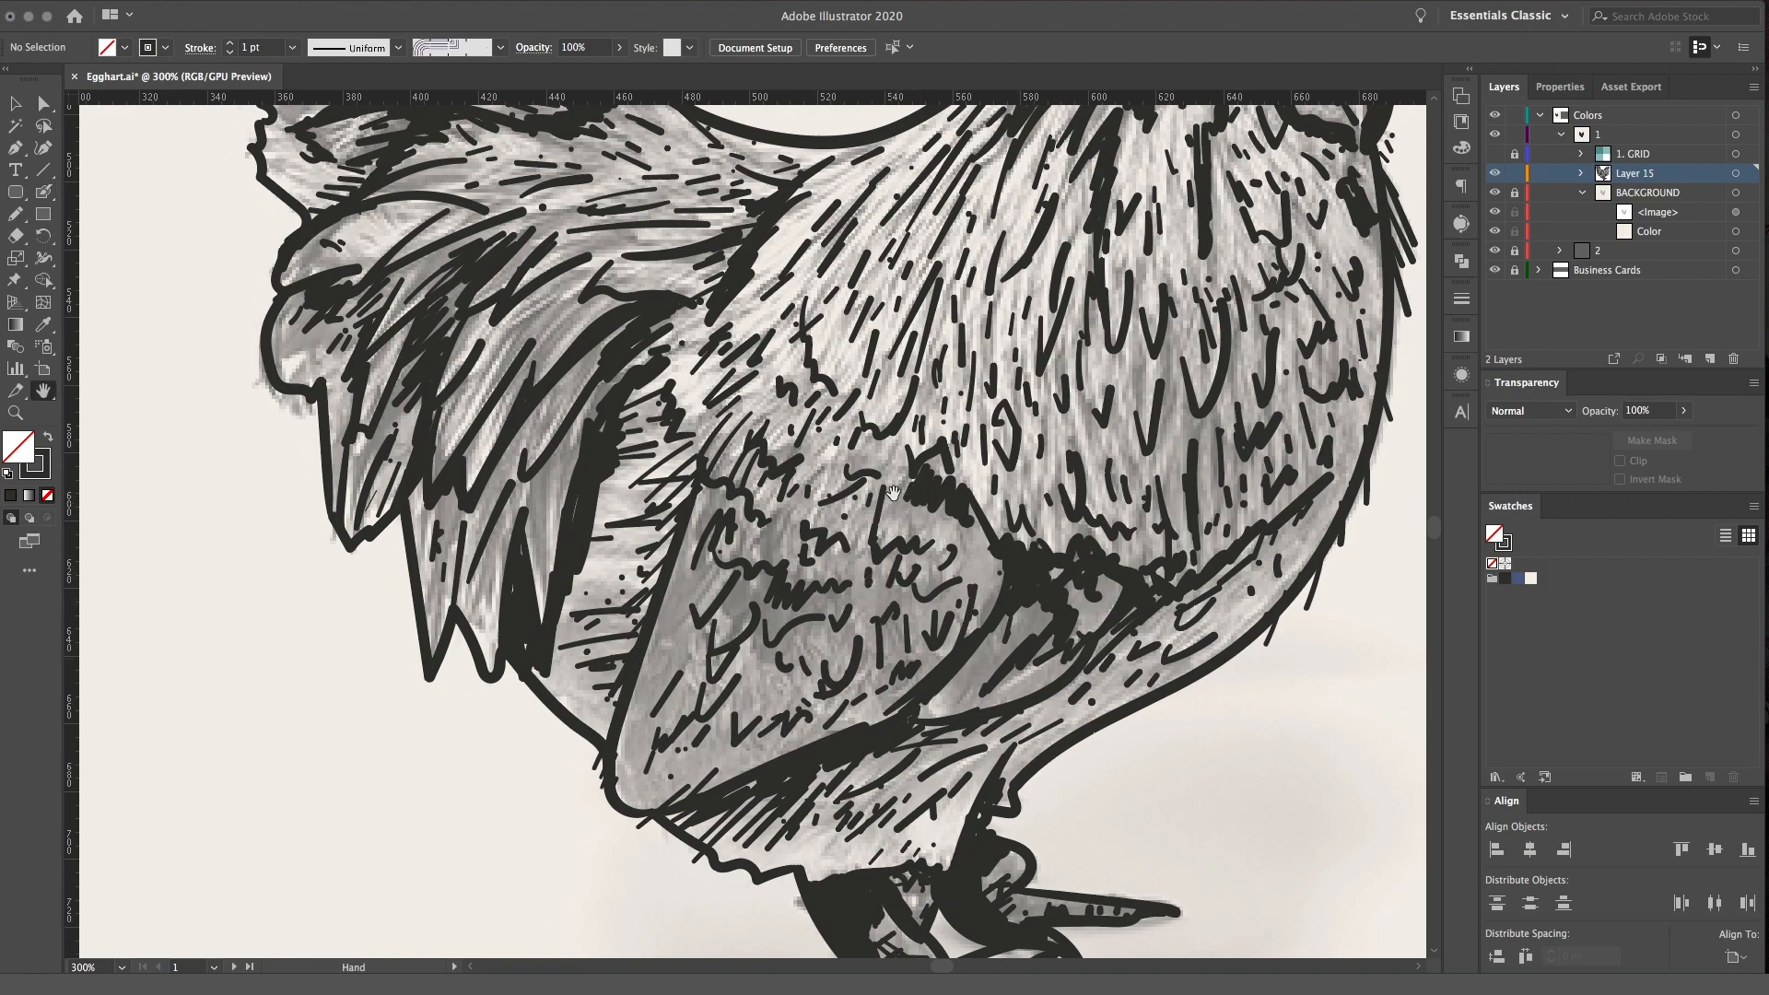
# Darken the crease between the tail base and shoulder and add shading strokes inside the middle tail plume
pyautogui.moveTo(888, 506); pyautogui.dragTo(977, 718)
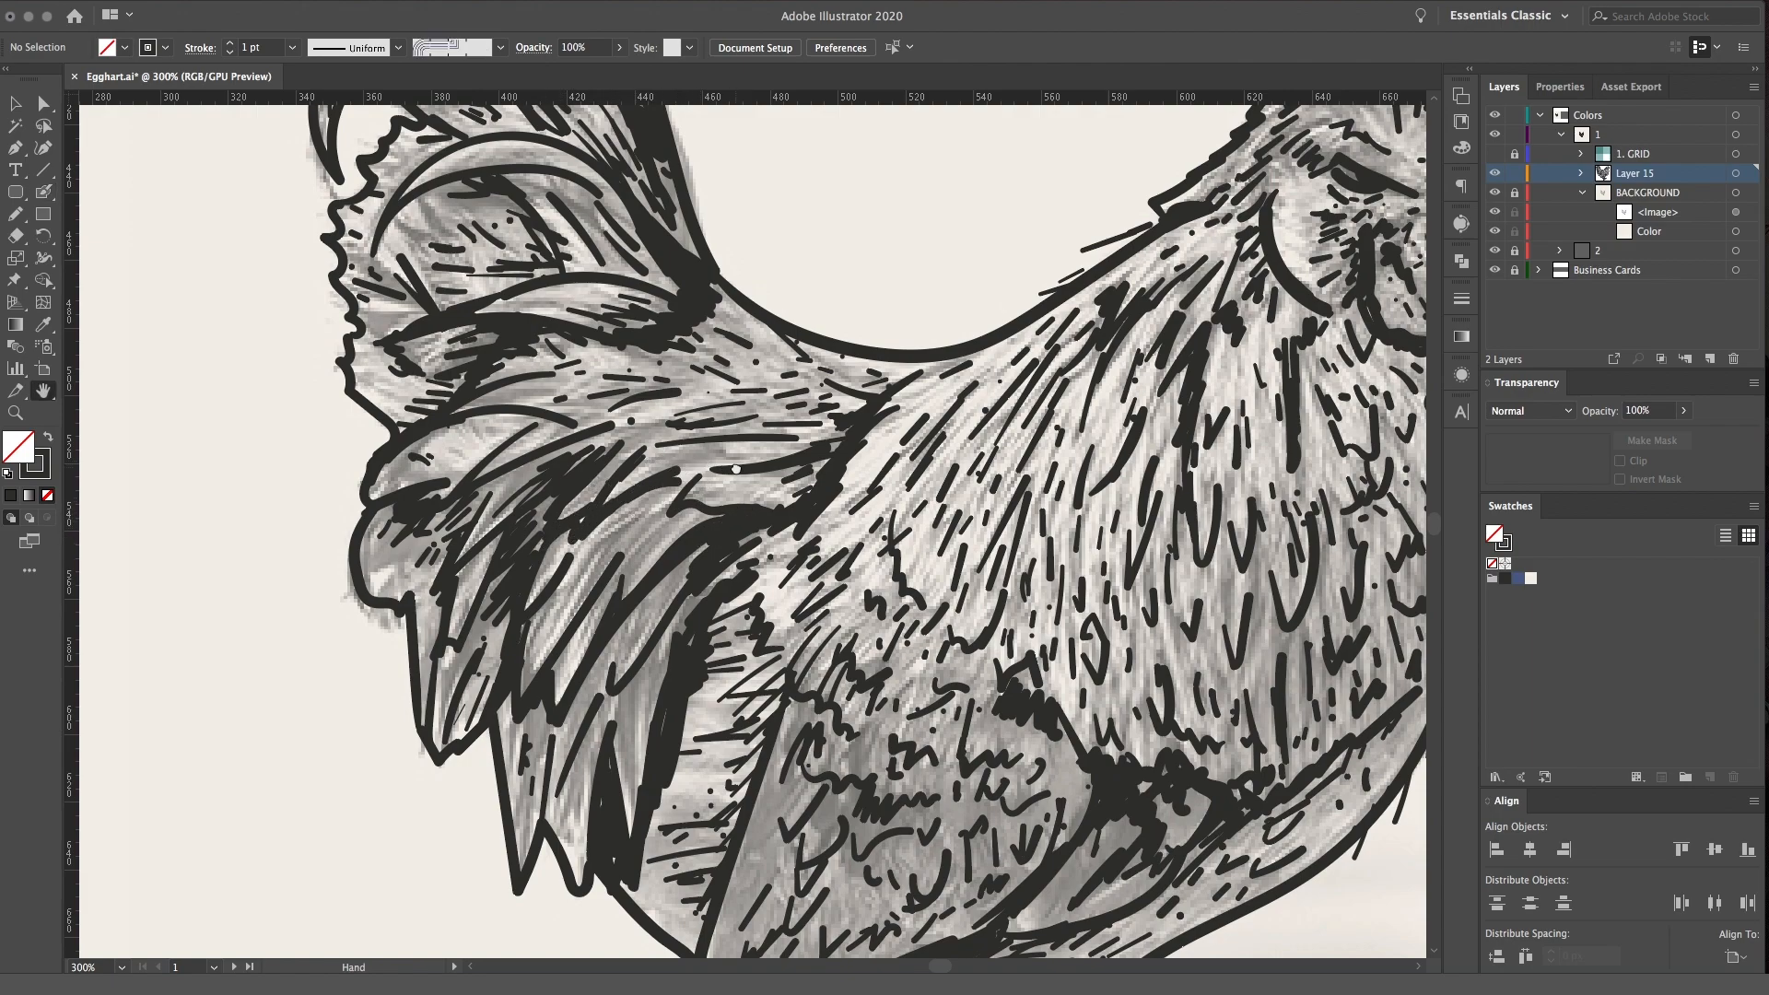
pyautogui.moveTo(482, 376); pyautogui.dragTo(488, 512)
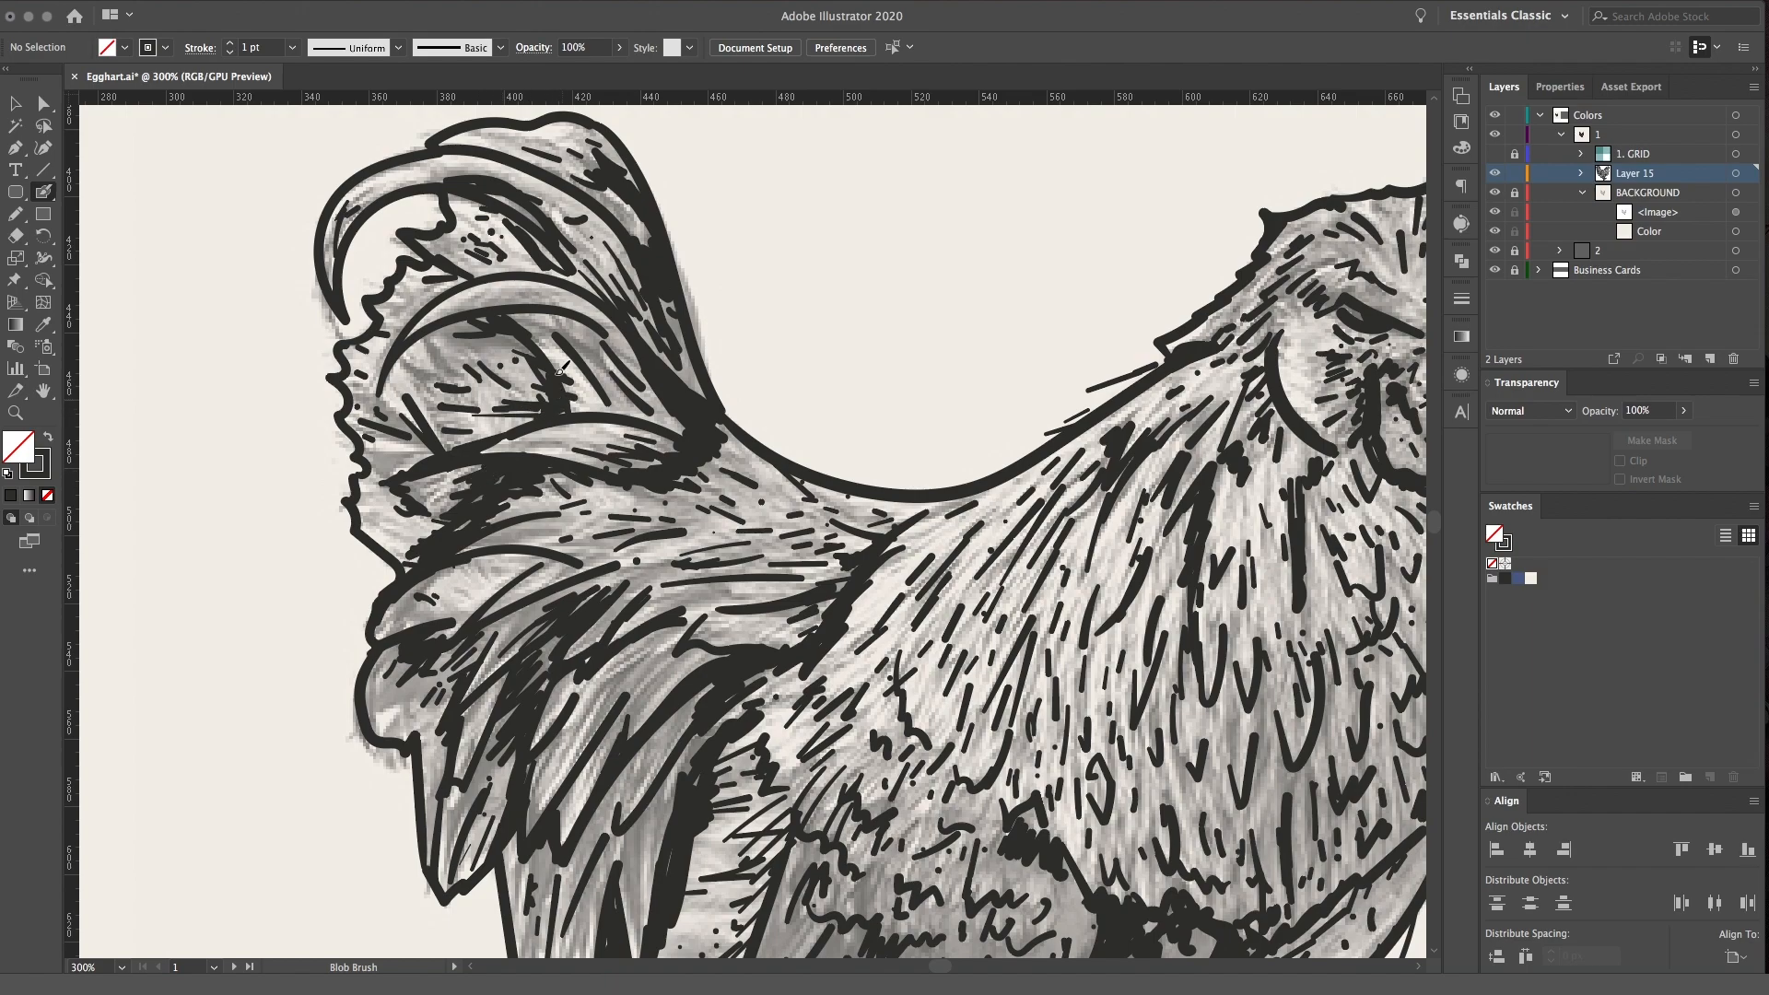
pyautogui.moveTo(509, 440); pyautogui.dragTo(236, 353)
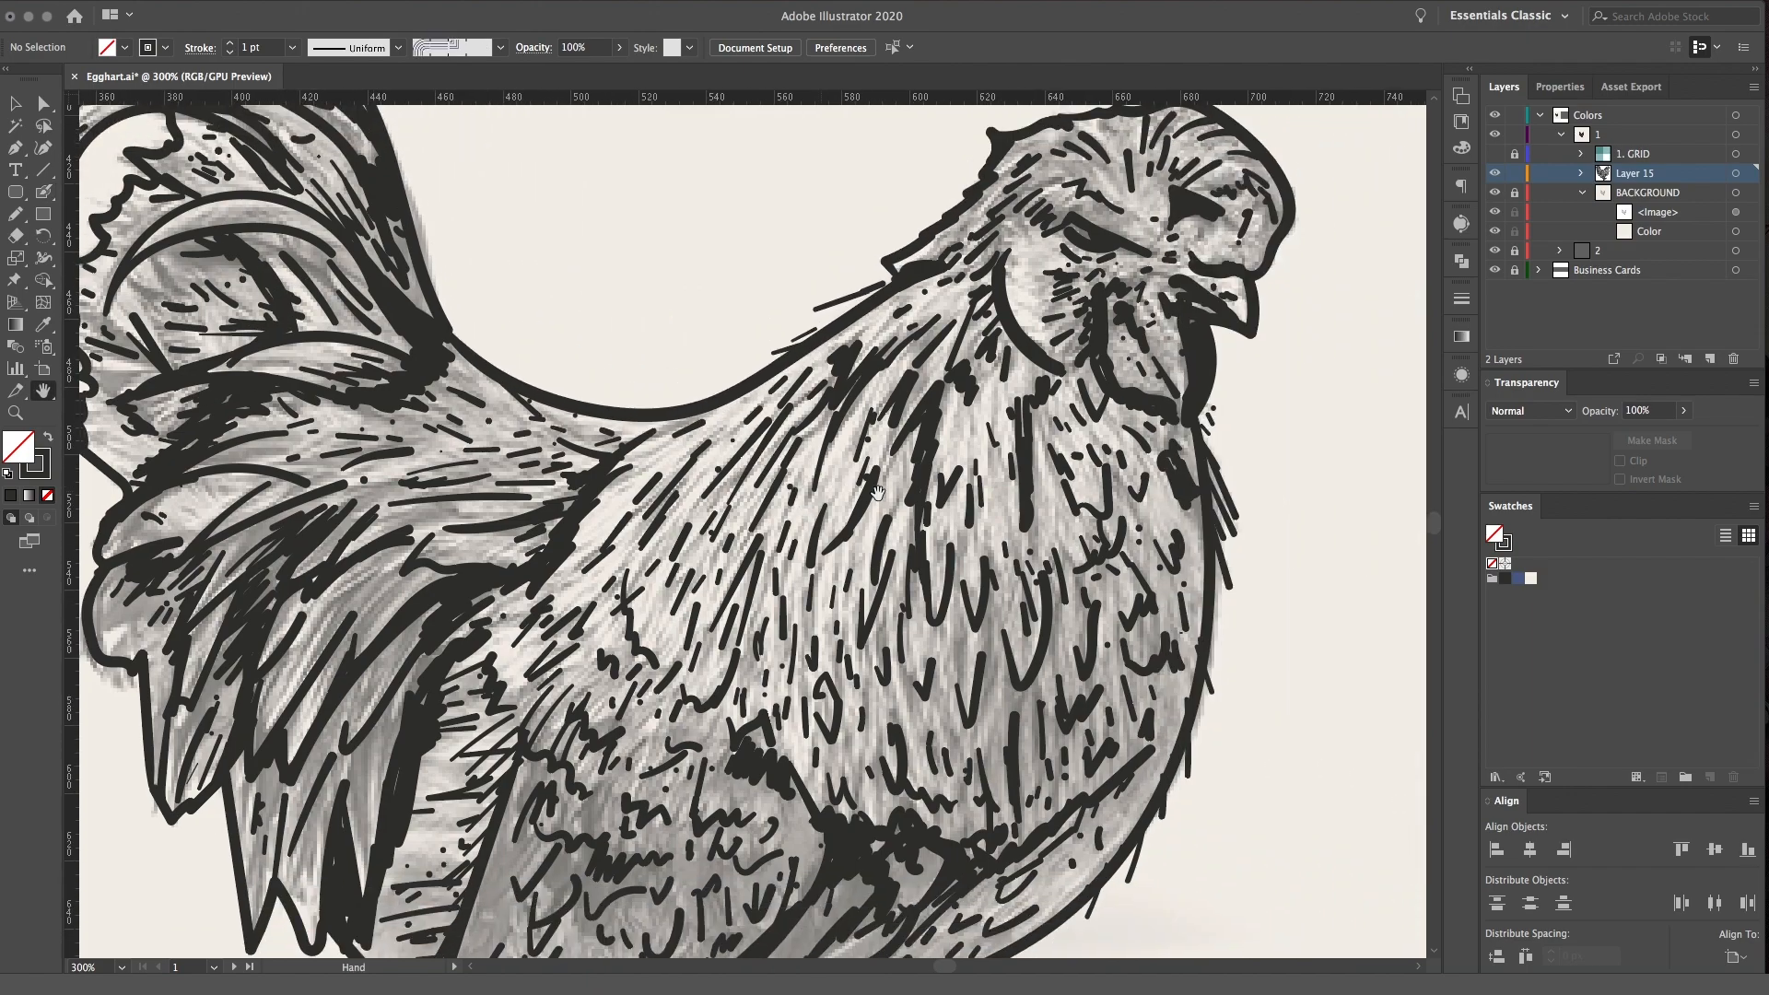
# Unlock the BACKGROUND layer and hide its traced chicken photo
pyautogui.click(1581, 193)
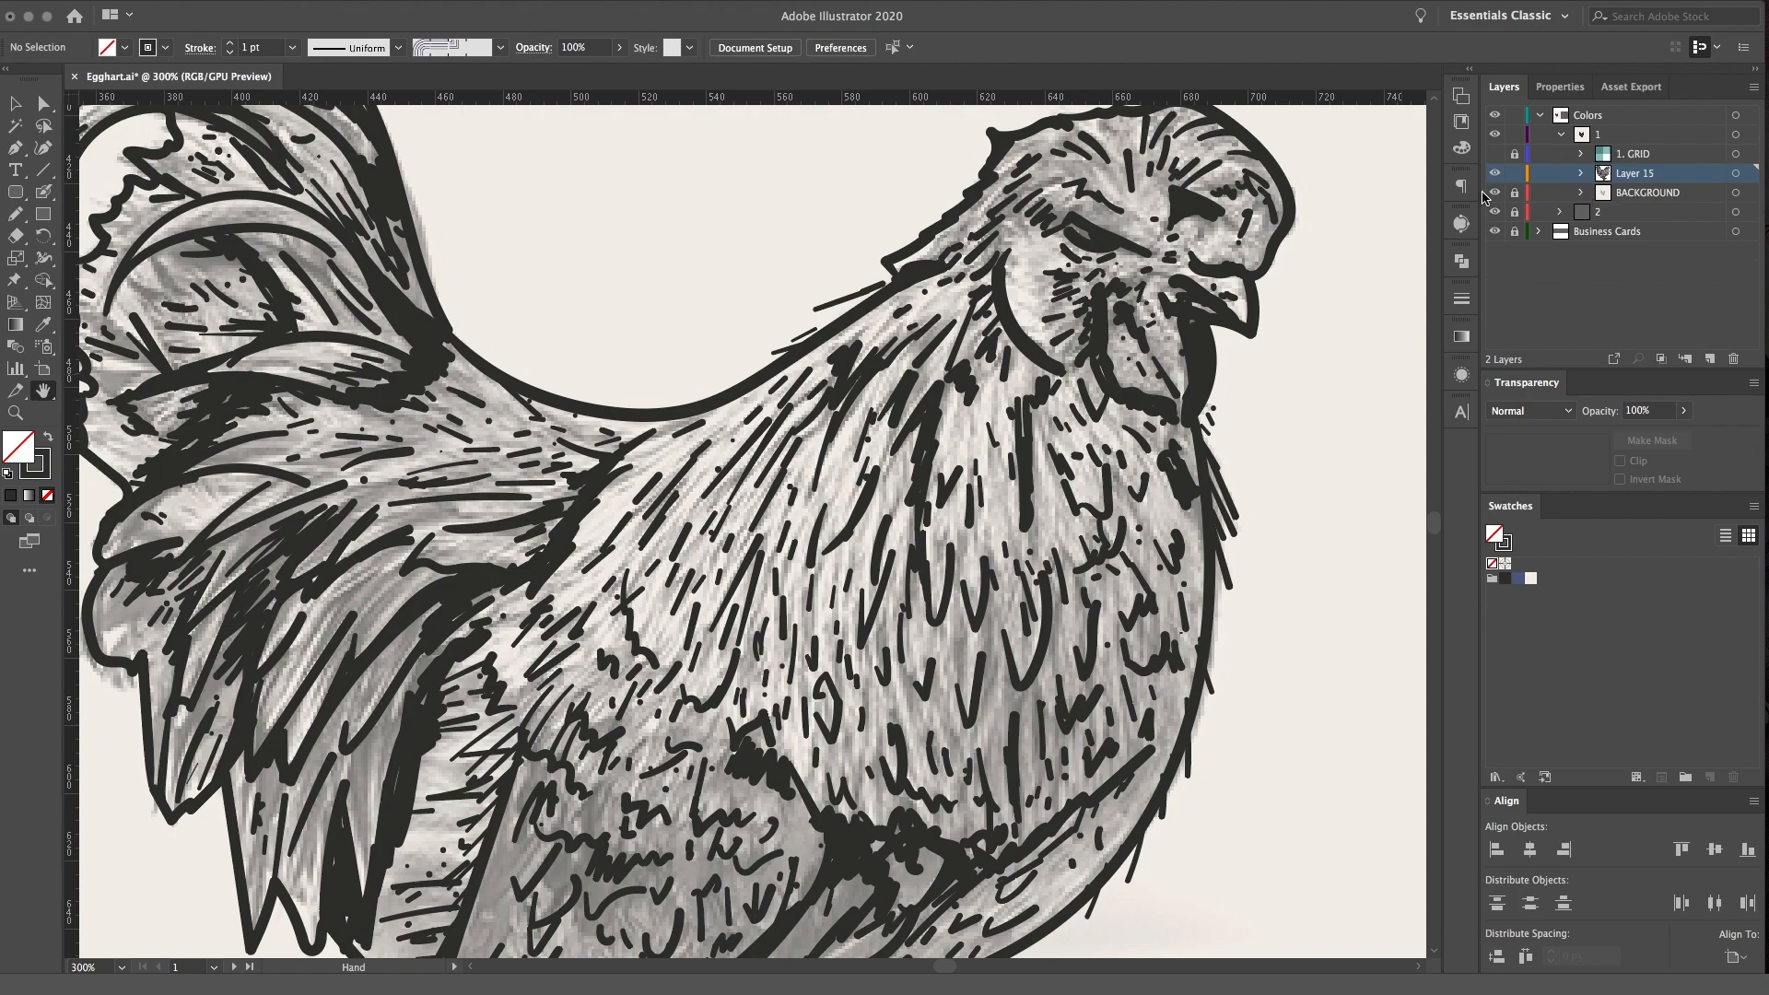
pyautogui.click(1580, 192)
pyautogui.click(1513, 193)
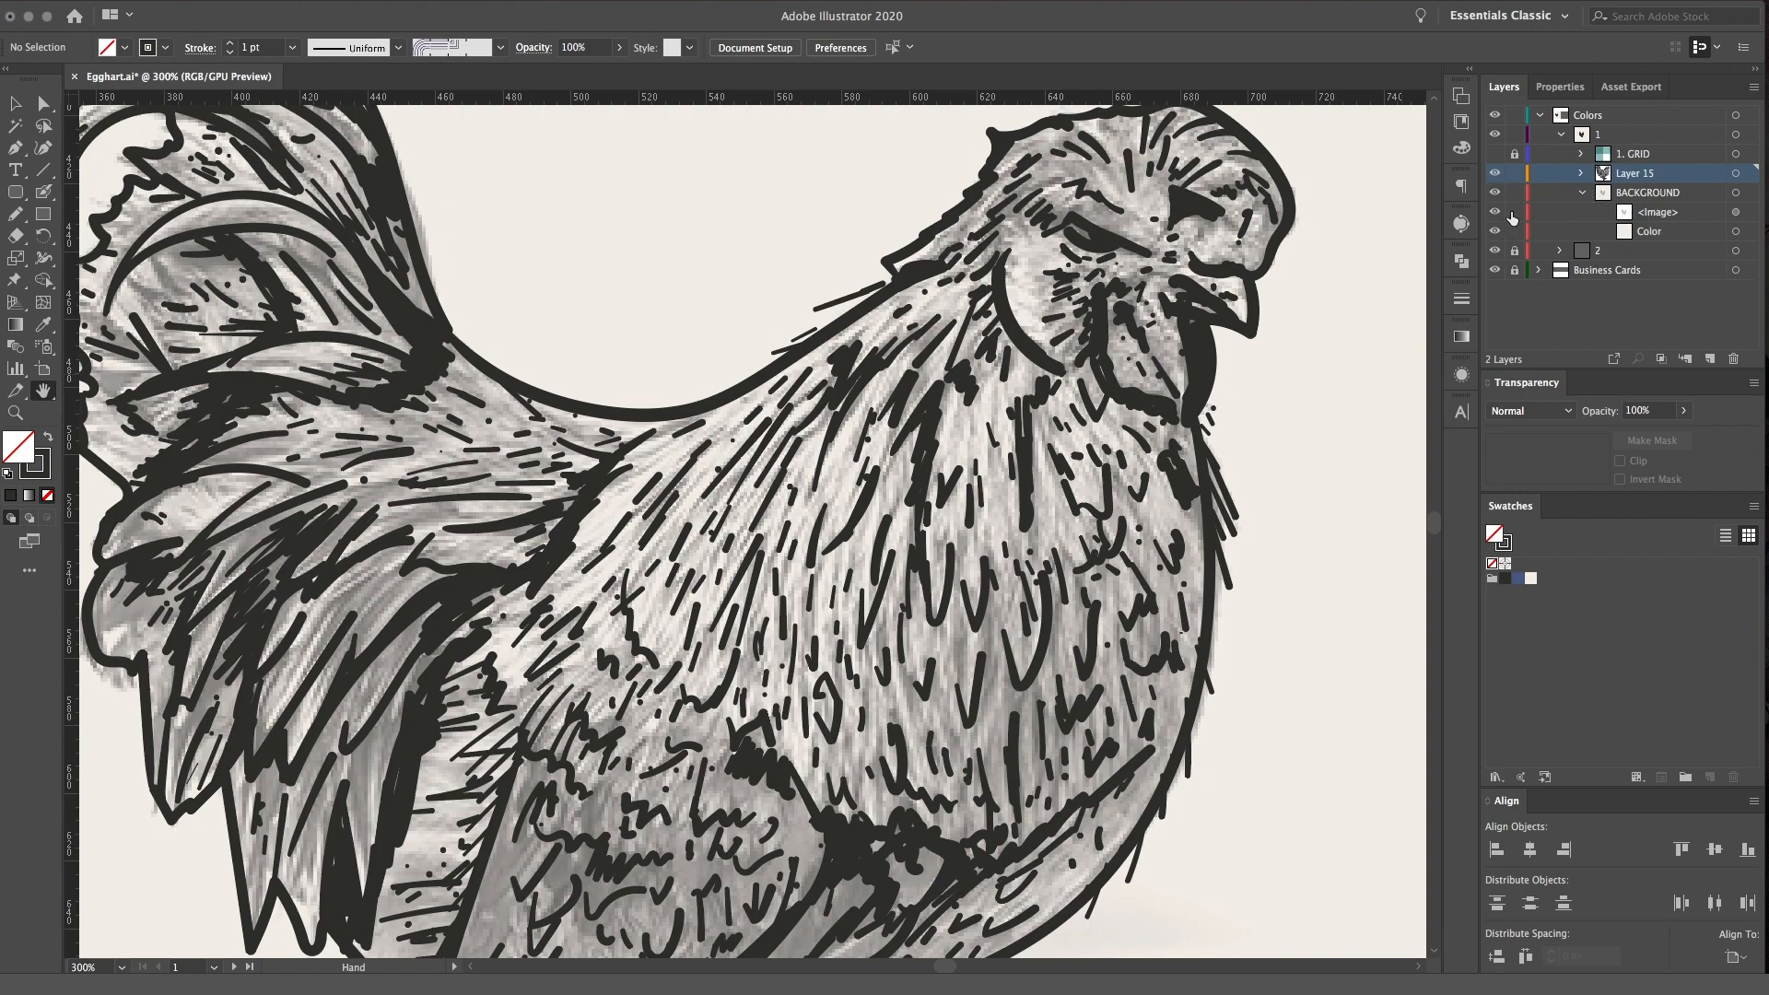
pyautogui.click(1496, 212)
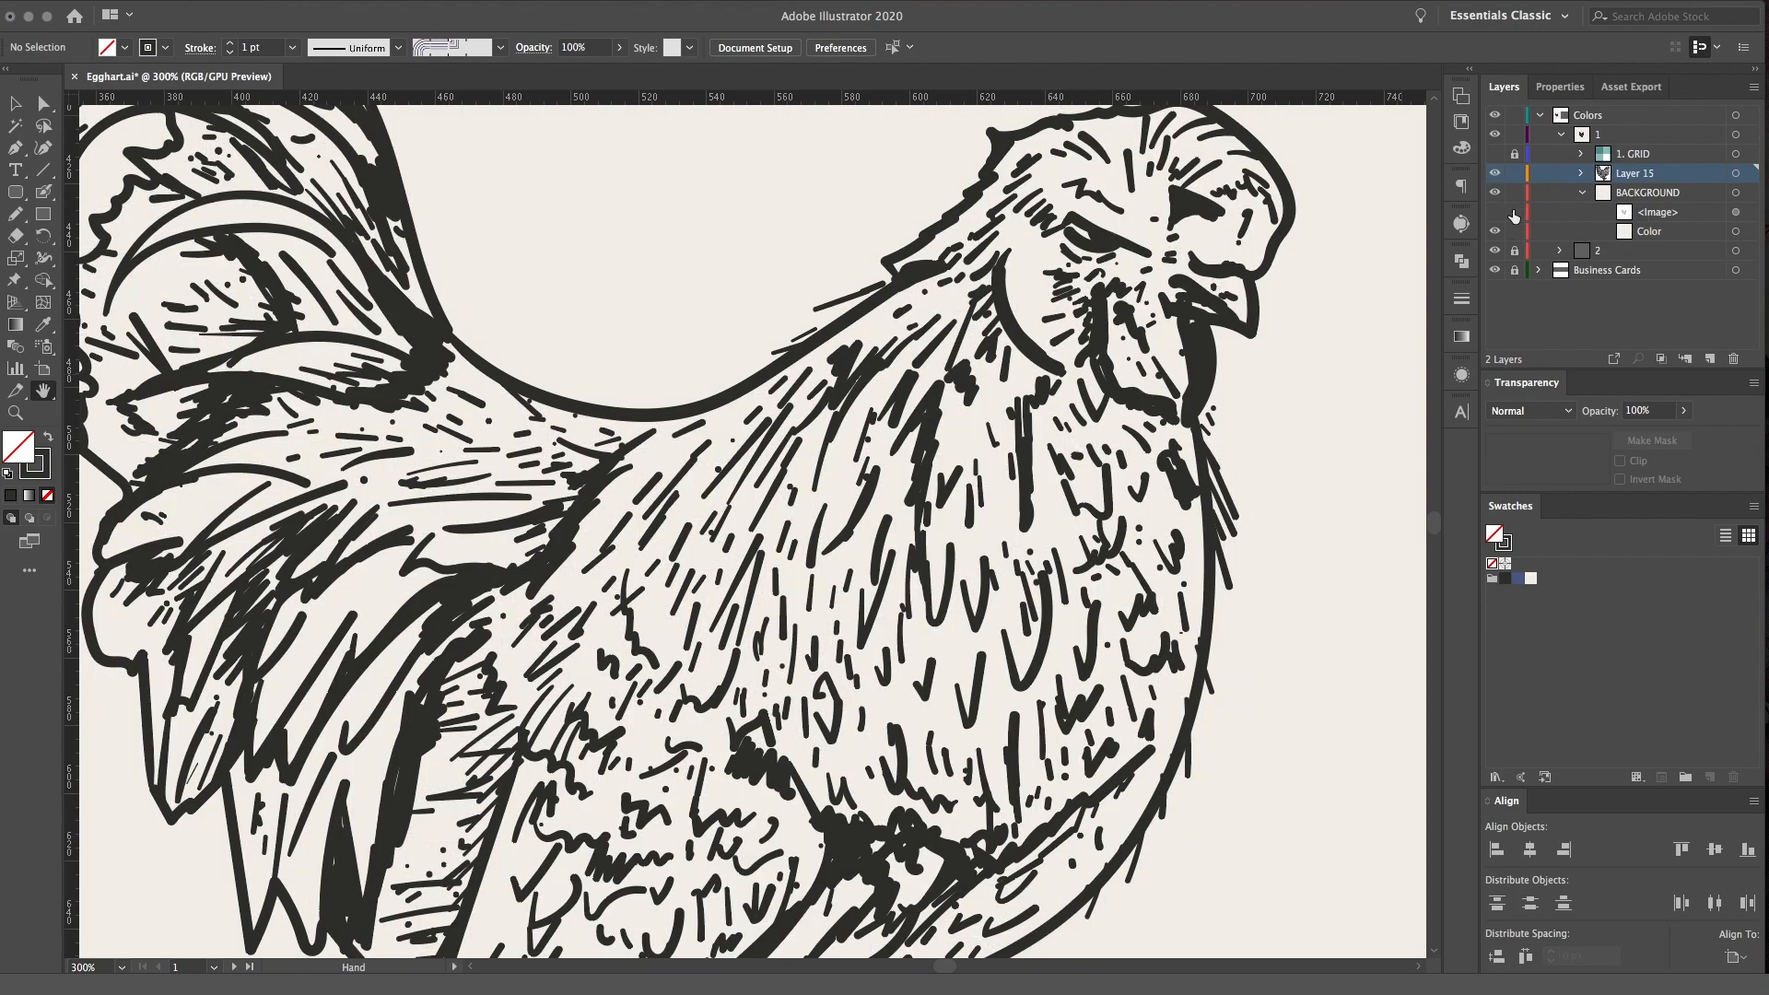
pyautogui.moveTo(1042, 574); pyautogui.dragTo(965, 573)
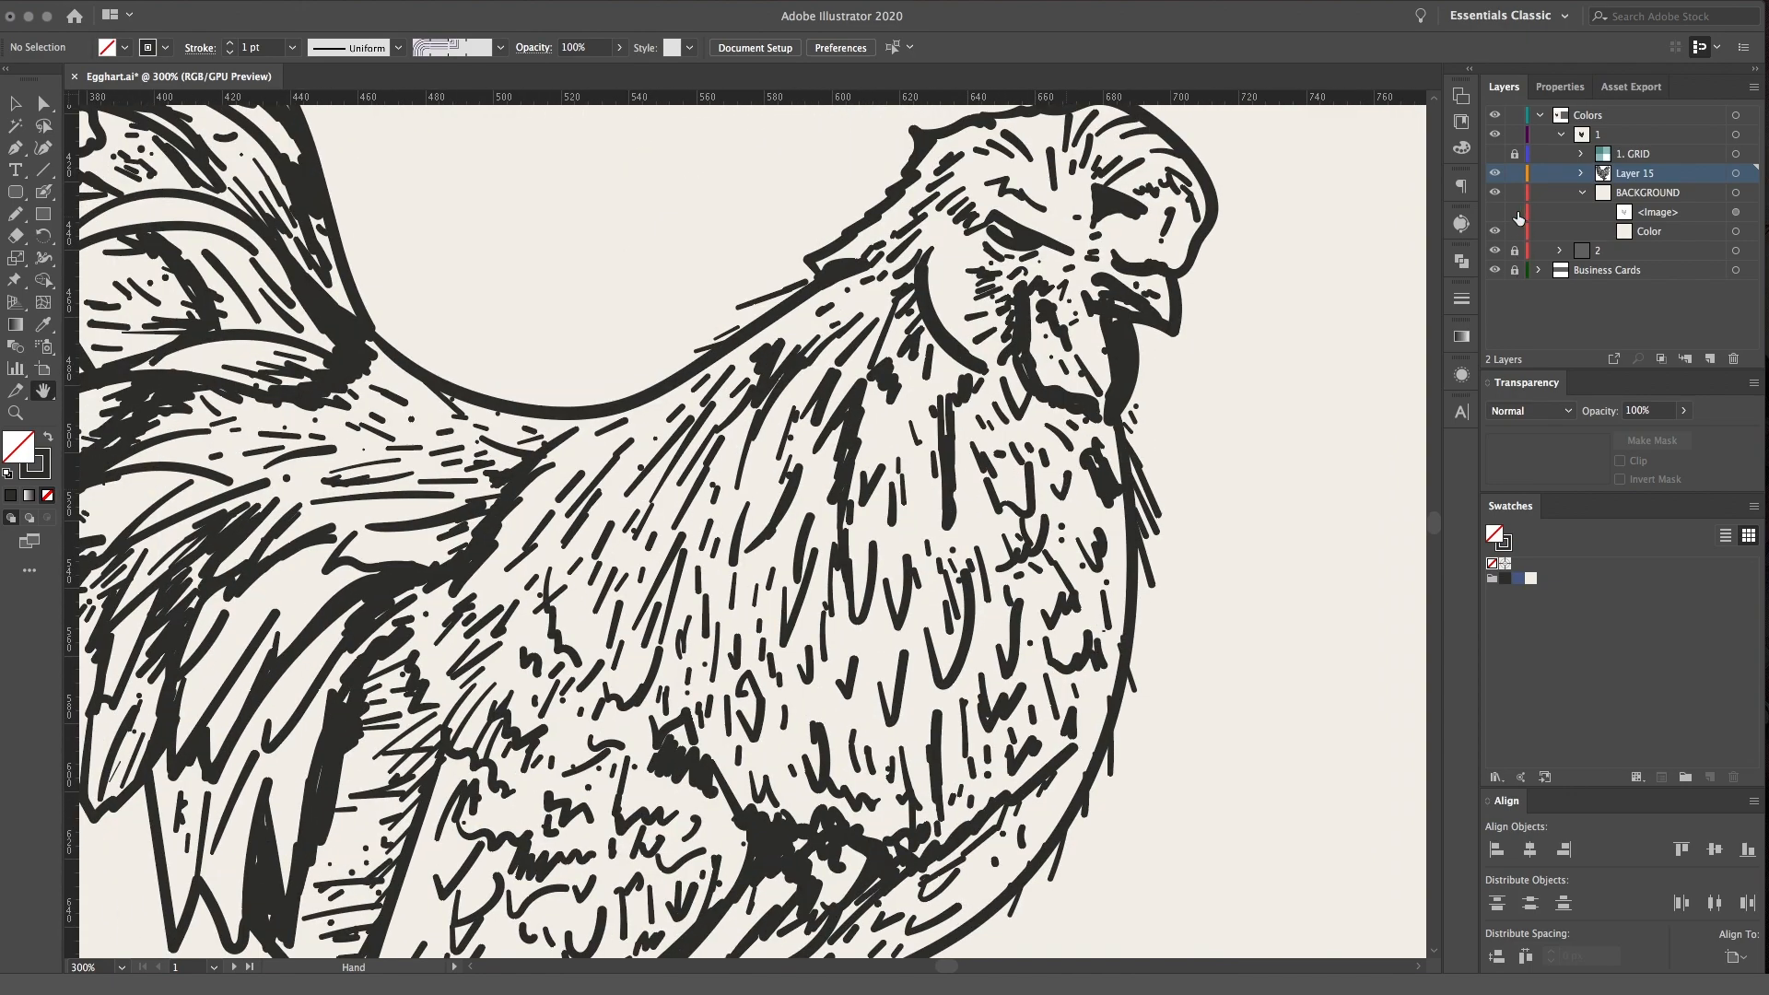
pyautogui.click(1582, 192)
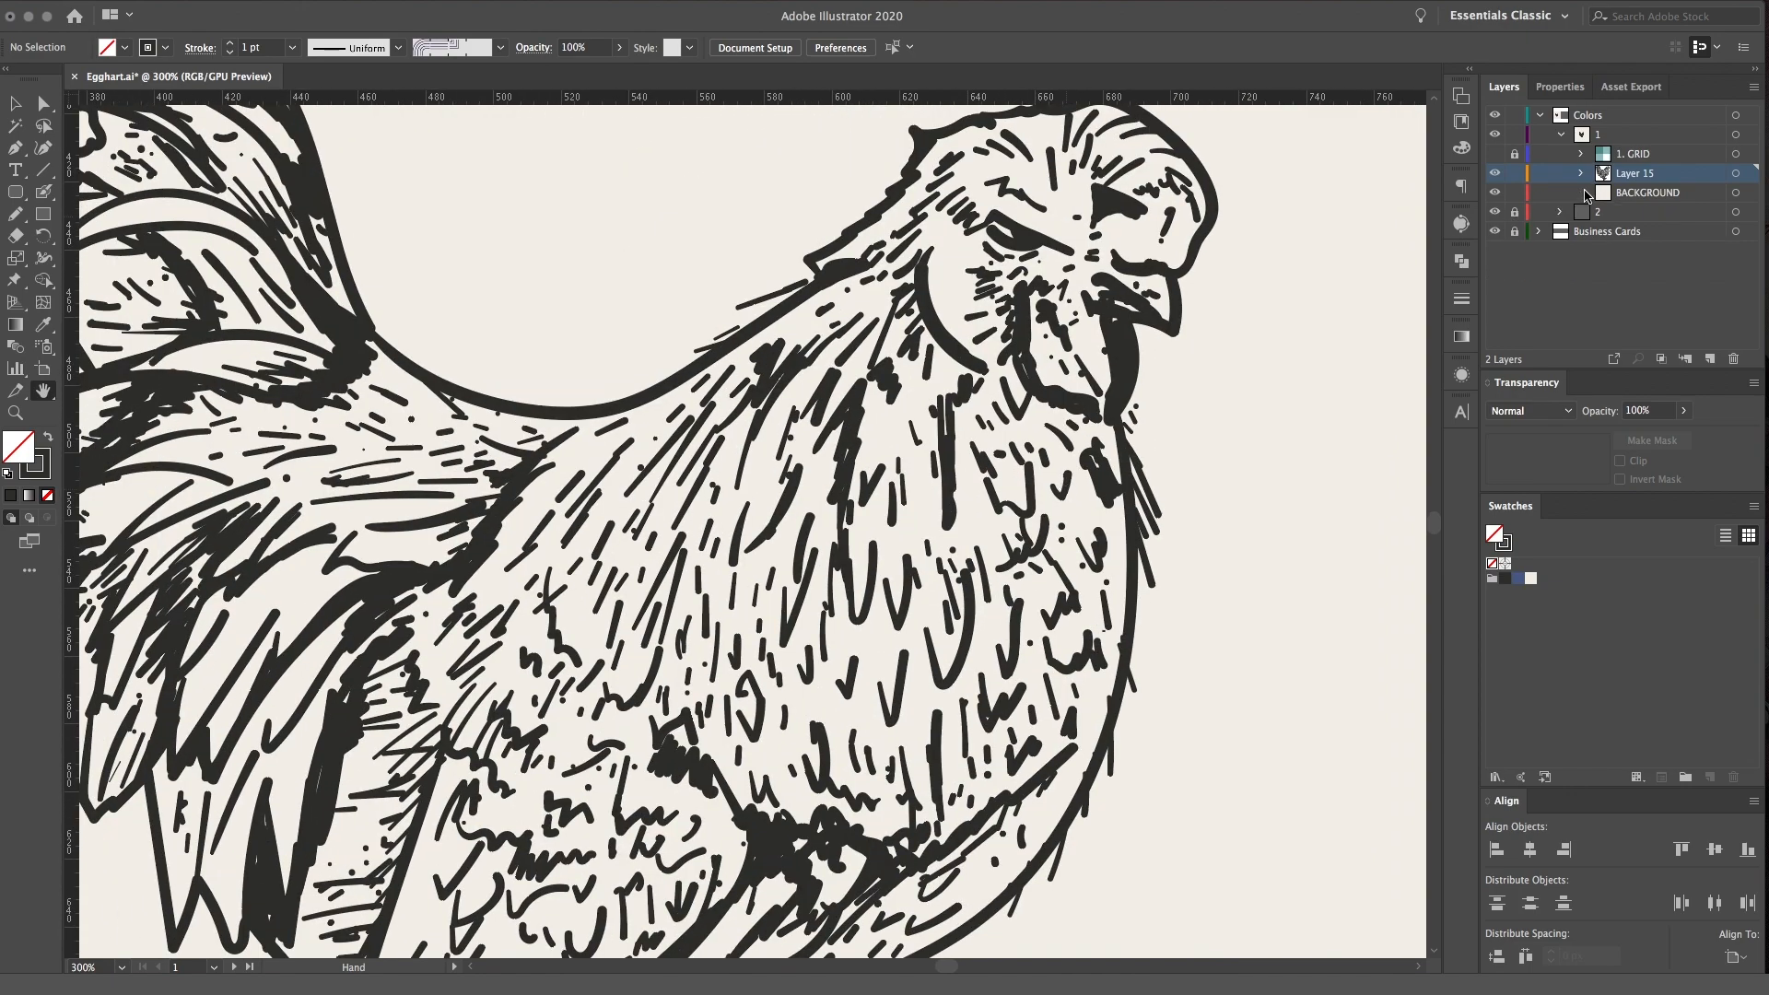
# Create a new layer above Layer 15, name it "sun", and make Layer 15 active
pyautogui.click(1735, 174)
pyautogui.press('v')
pyautogui.click(1316, 438)
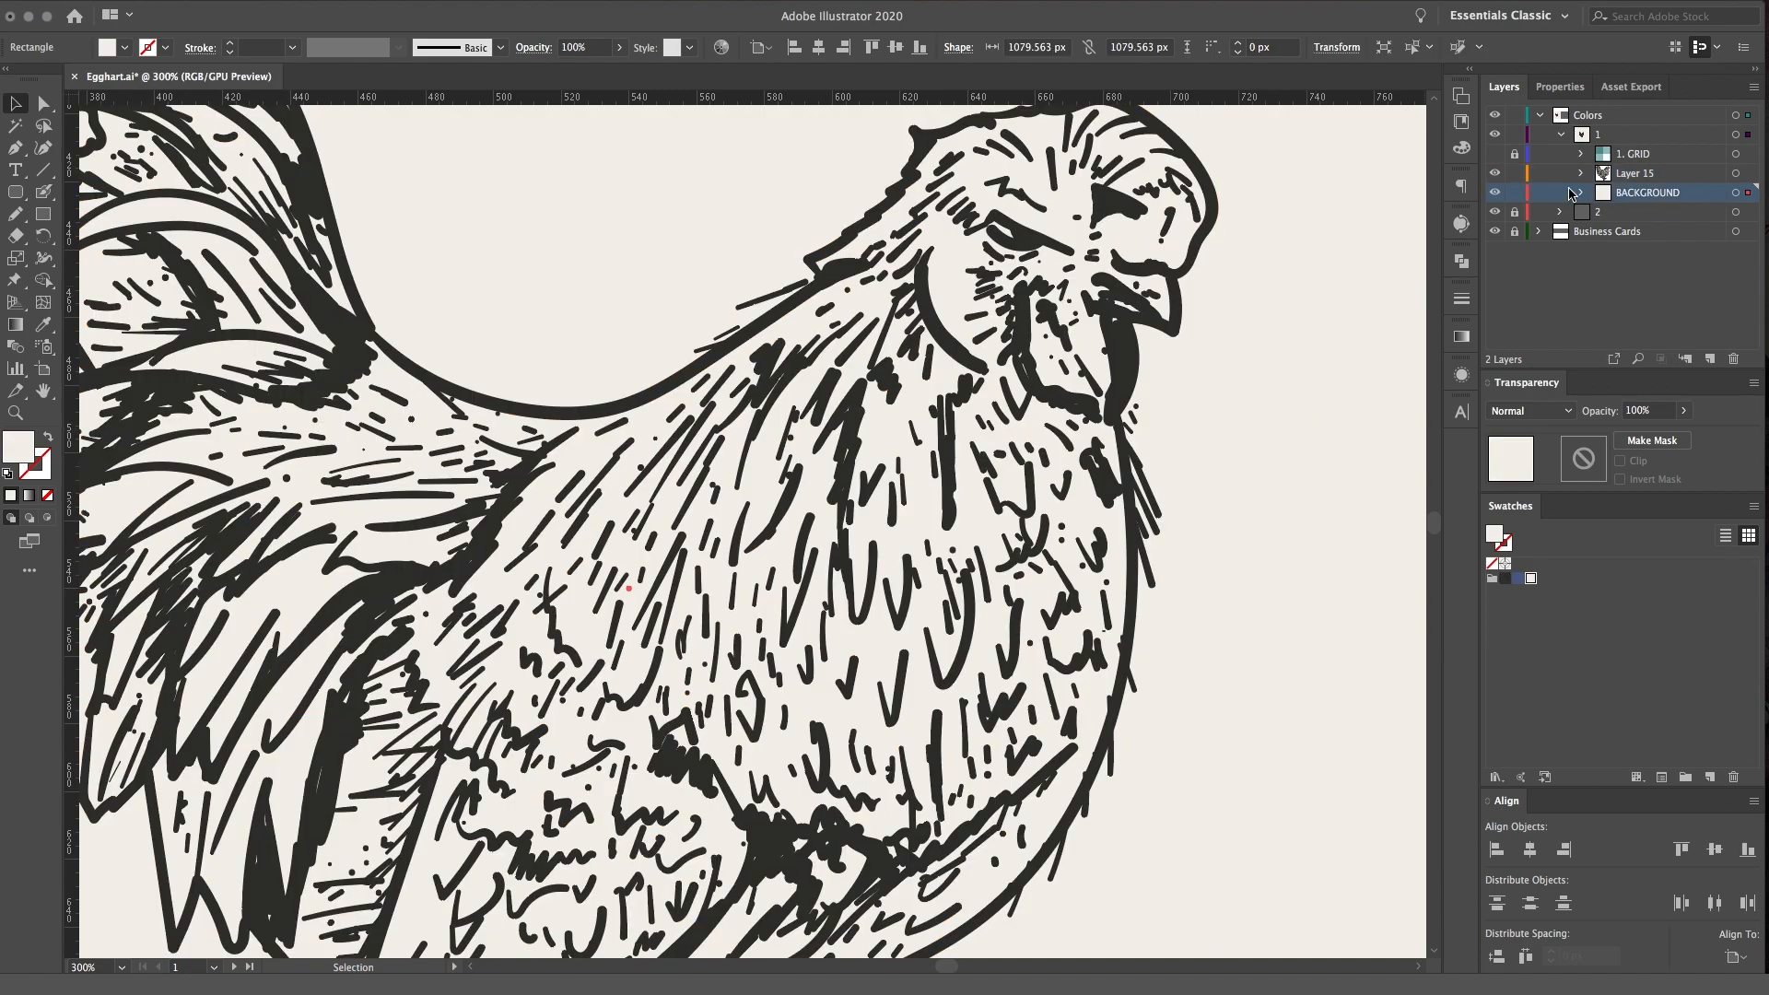
pyautogui.click(1709, 358)
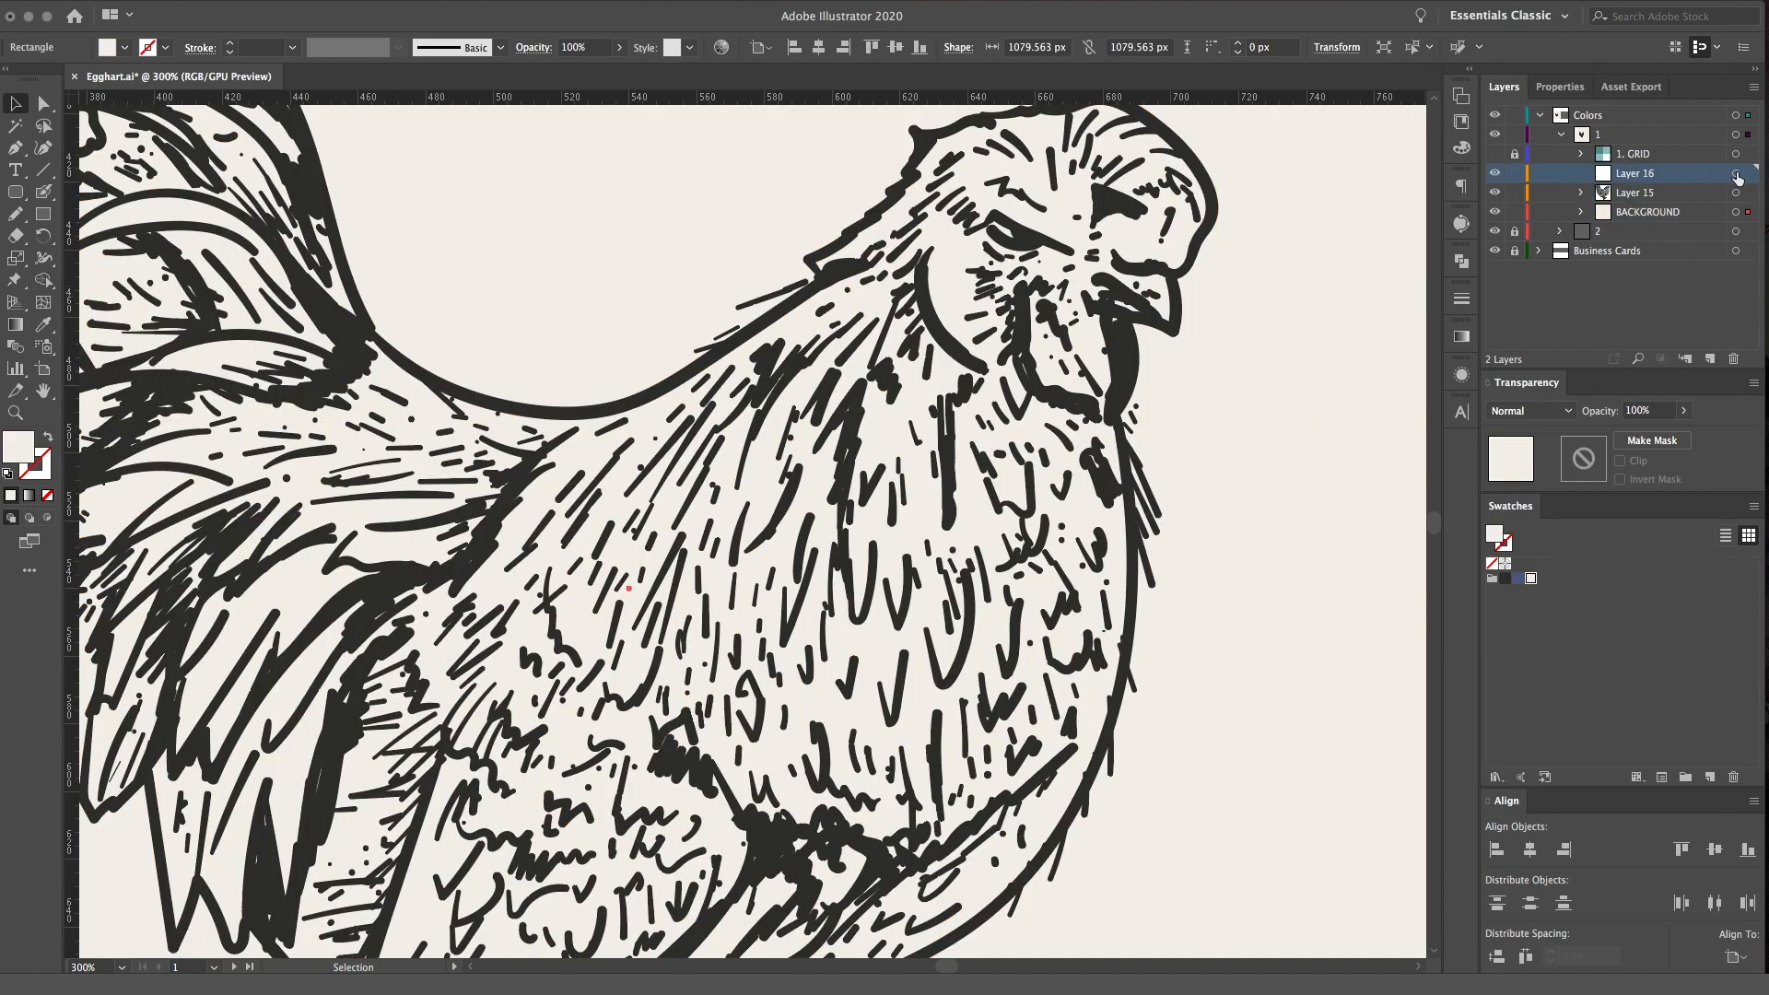
pyautogui.click(1736, 175)
pyautogui.doubleClick(1645, 174)
pyautogui.write('sun')
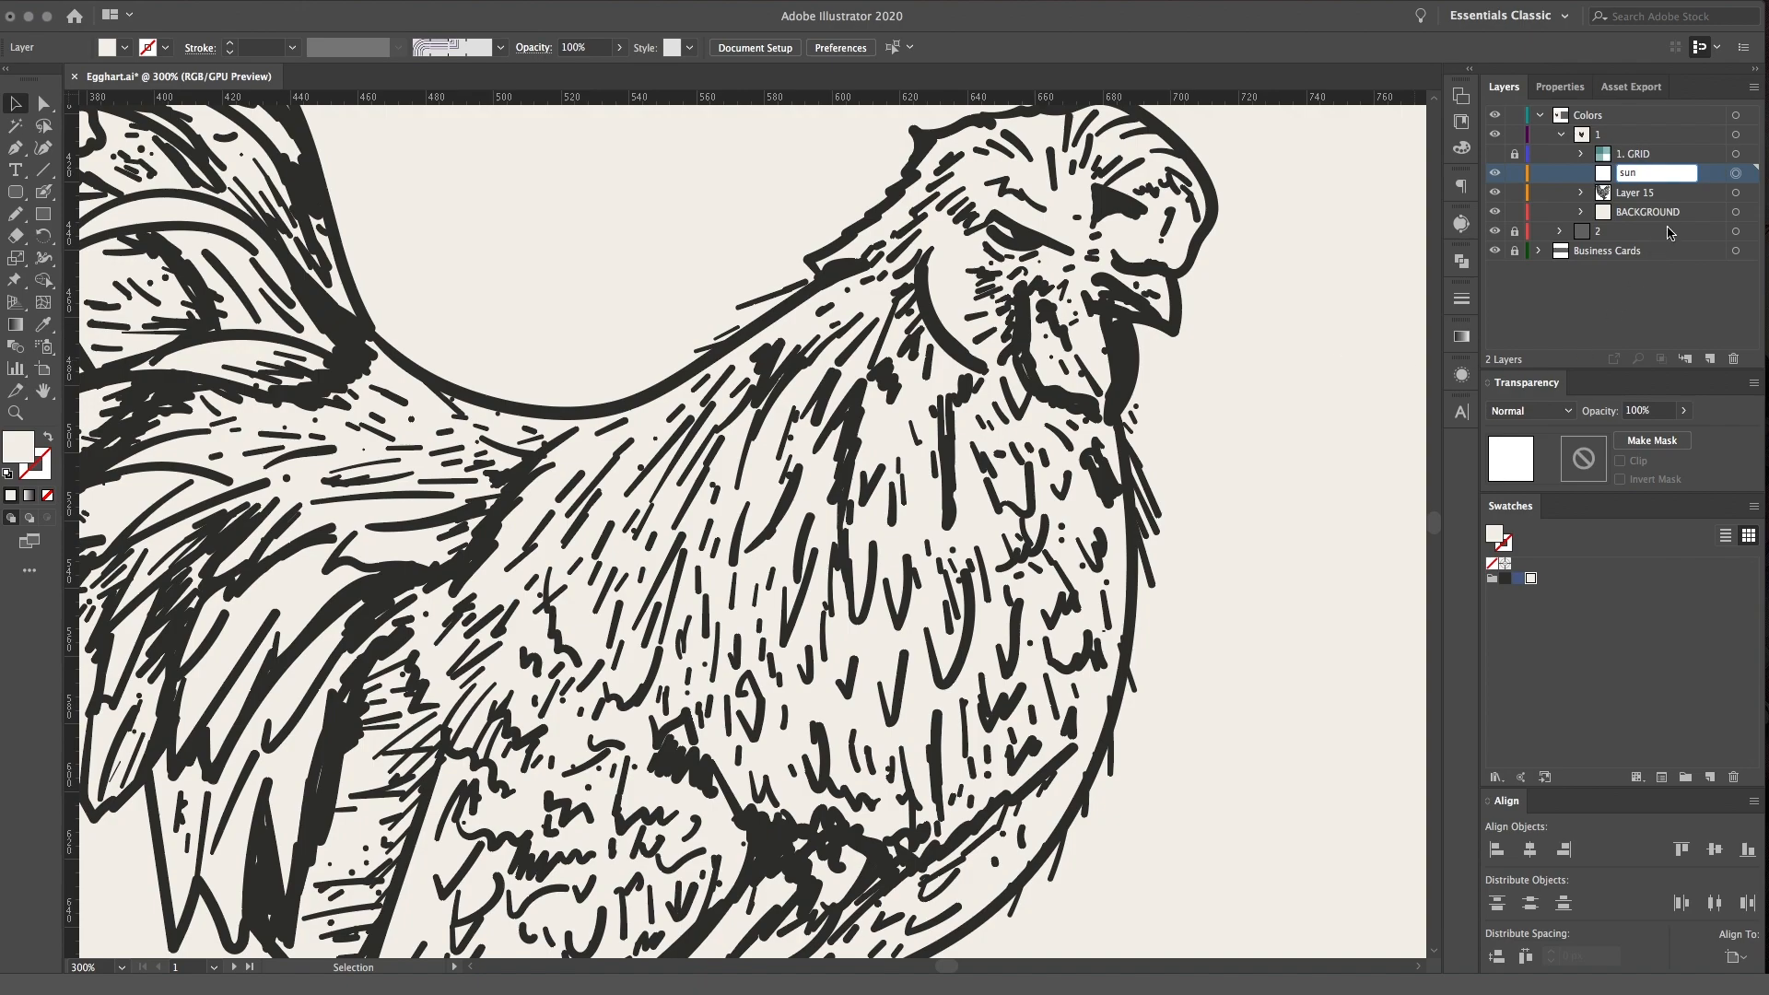
pyautogui.click(1686, 192)
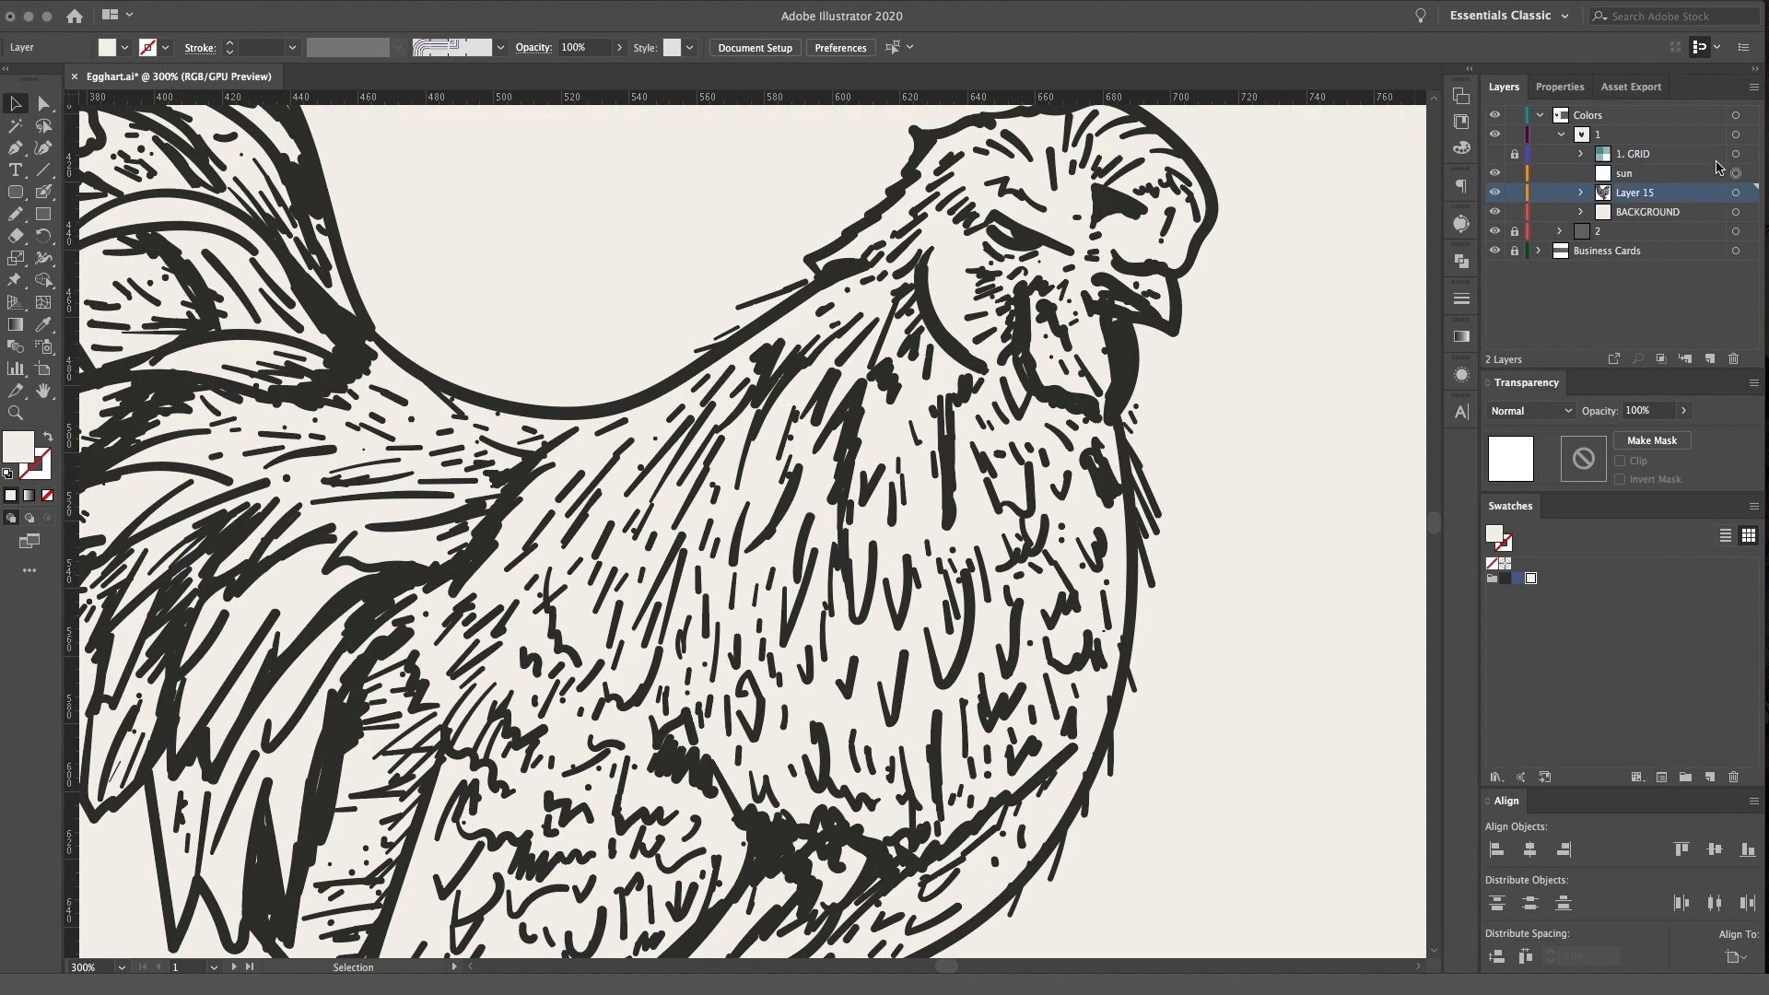
# Rename Layer 15 as "Rooster" and lock both it and the BACKGROUND layer
pyautogui.click(1515, 194)
pyautogui.doubleClick(1631, 193)
pyautogui.write('ch')
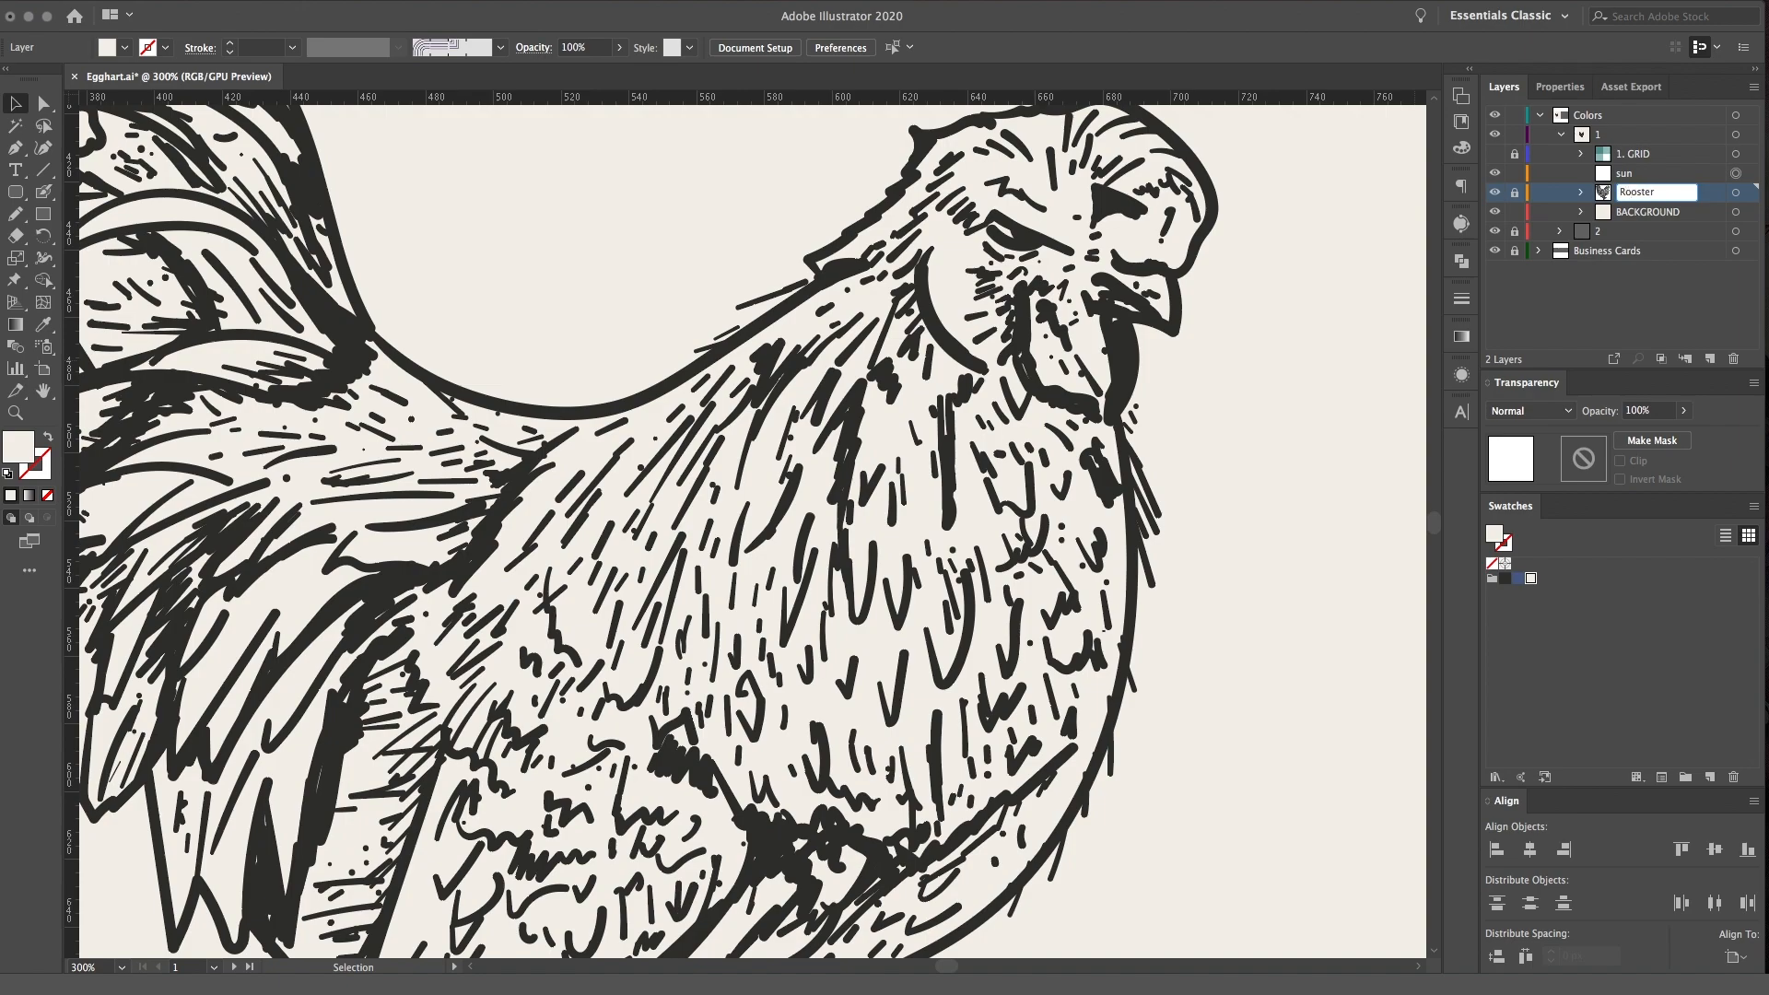
pyautogui.click(1622, 218)
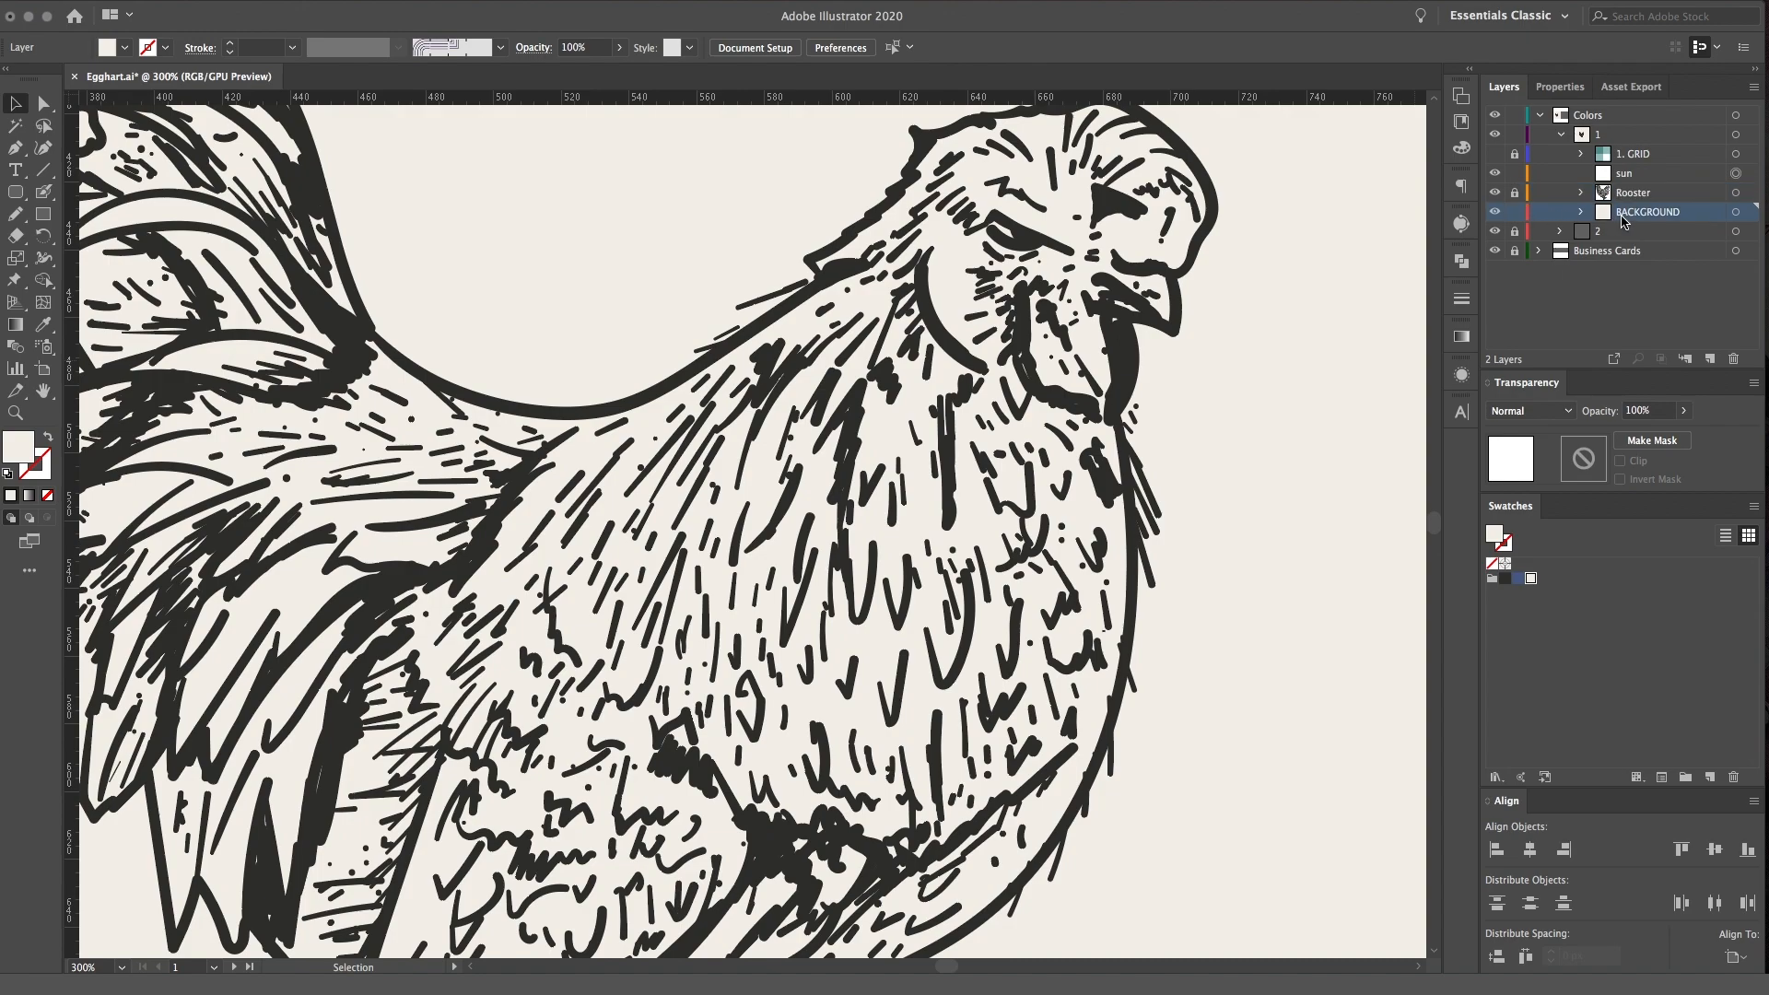
pyautogui.click(1515, 212)
# Try to paint a sun circle on the sun layer with the Blob Brush in the current cream colour
pyautogui.click(1685, 177)
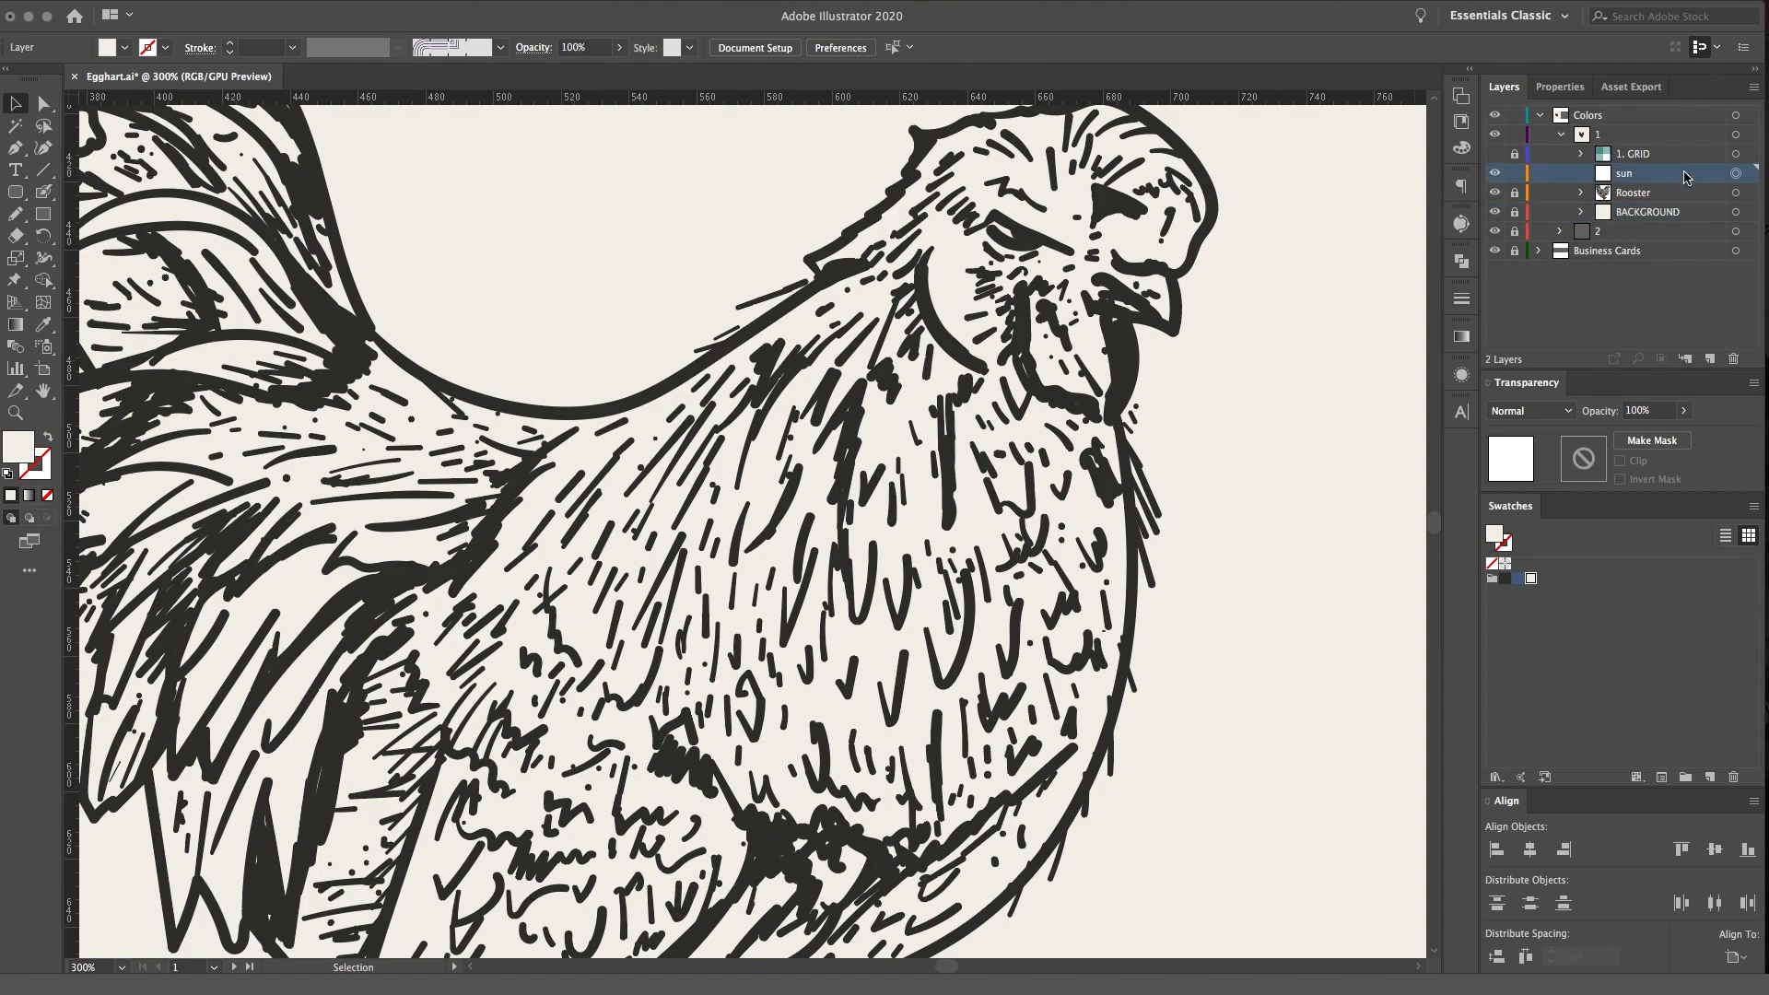
pyautogui.press('super+minus')
pyautogui.press('super+minus')
pyautogui.press('super+minus')
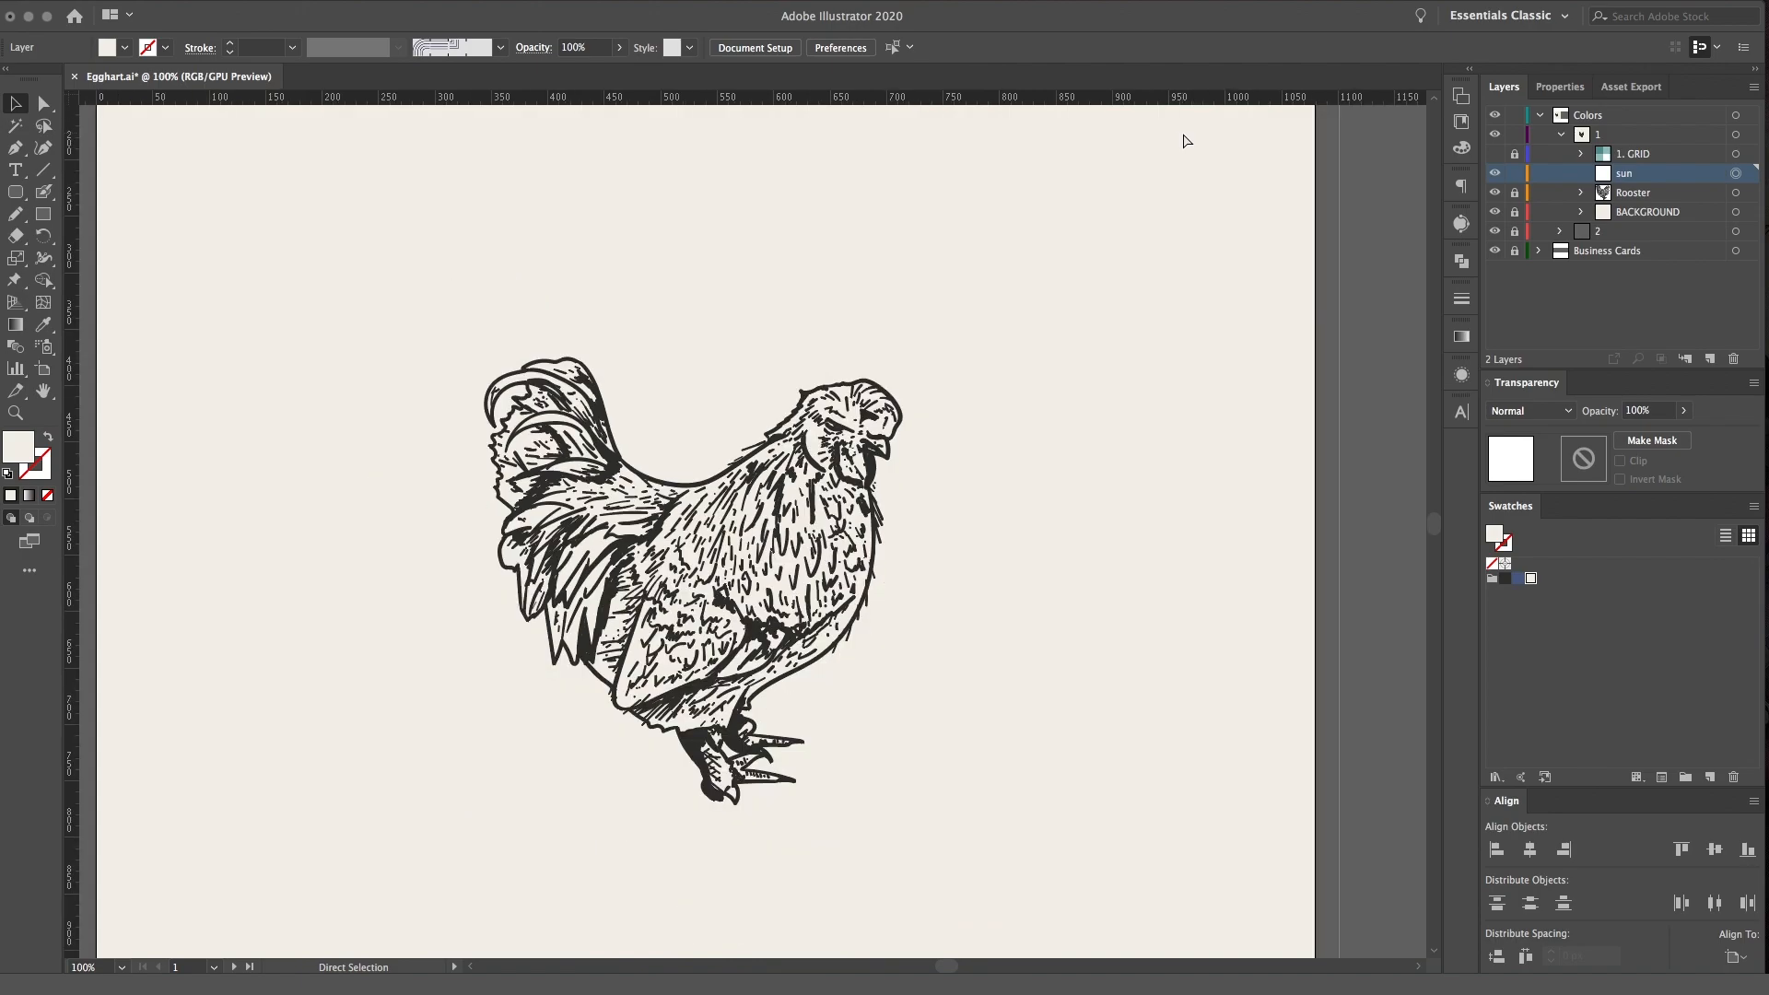
pyautogui.press('super+equal')
pyautogui.moveTo(1026, 470)
pyautogui.mouseDown()
pyautogui.moveTo(899, 434)
pyautogui.moveTo(979, 454)
pyautogui.mouseUp()
pyautogui.hotkey('shift', 'b')
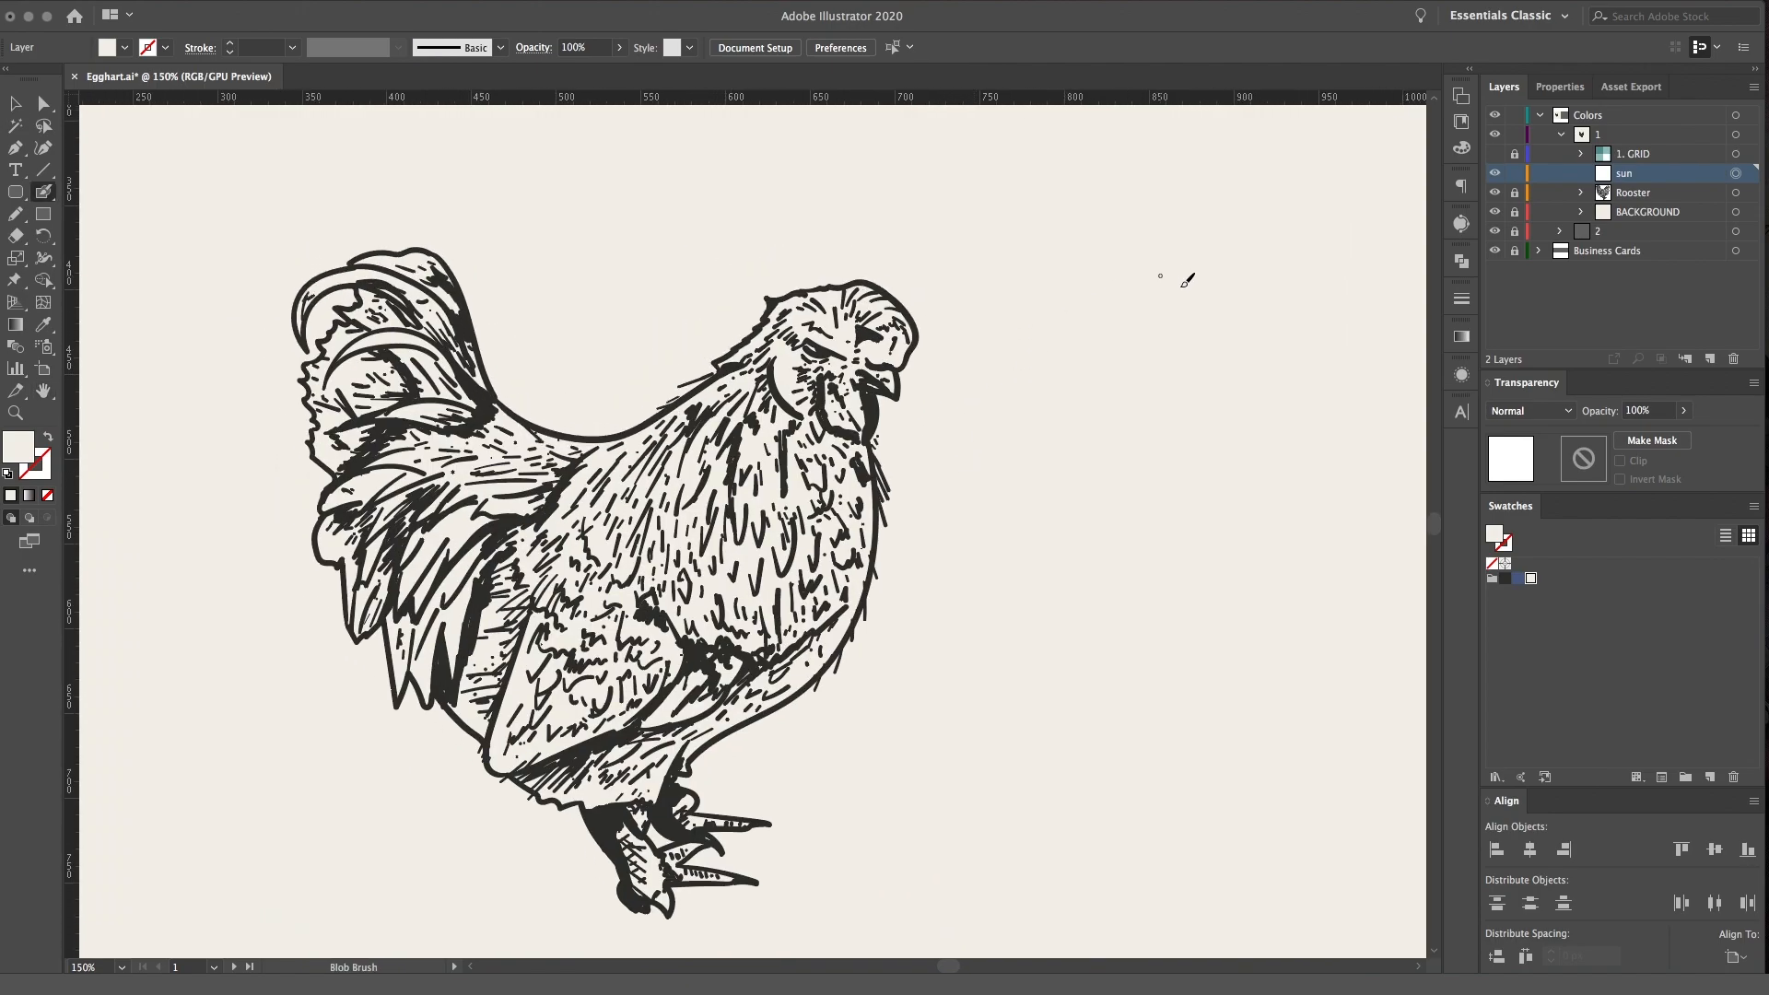
pyautogui.moveTo(1169, 234); pyautogui.dragTo(1227, 298)
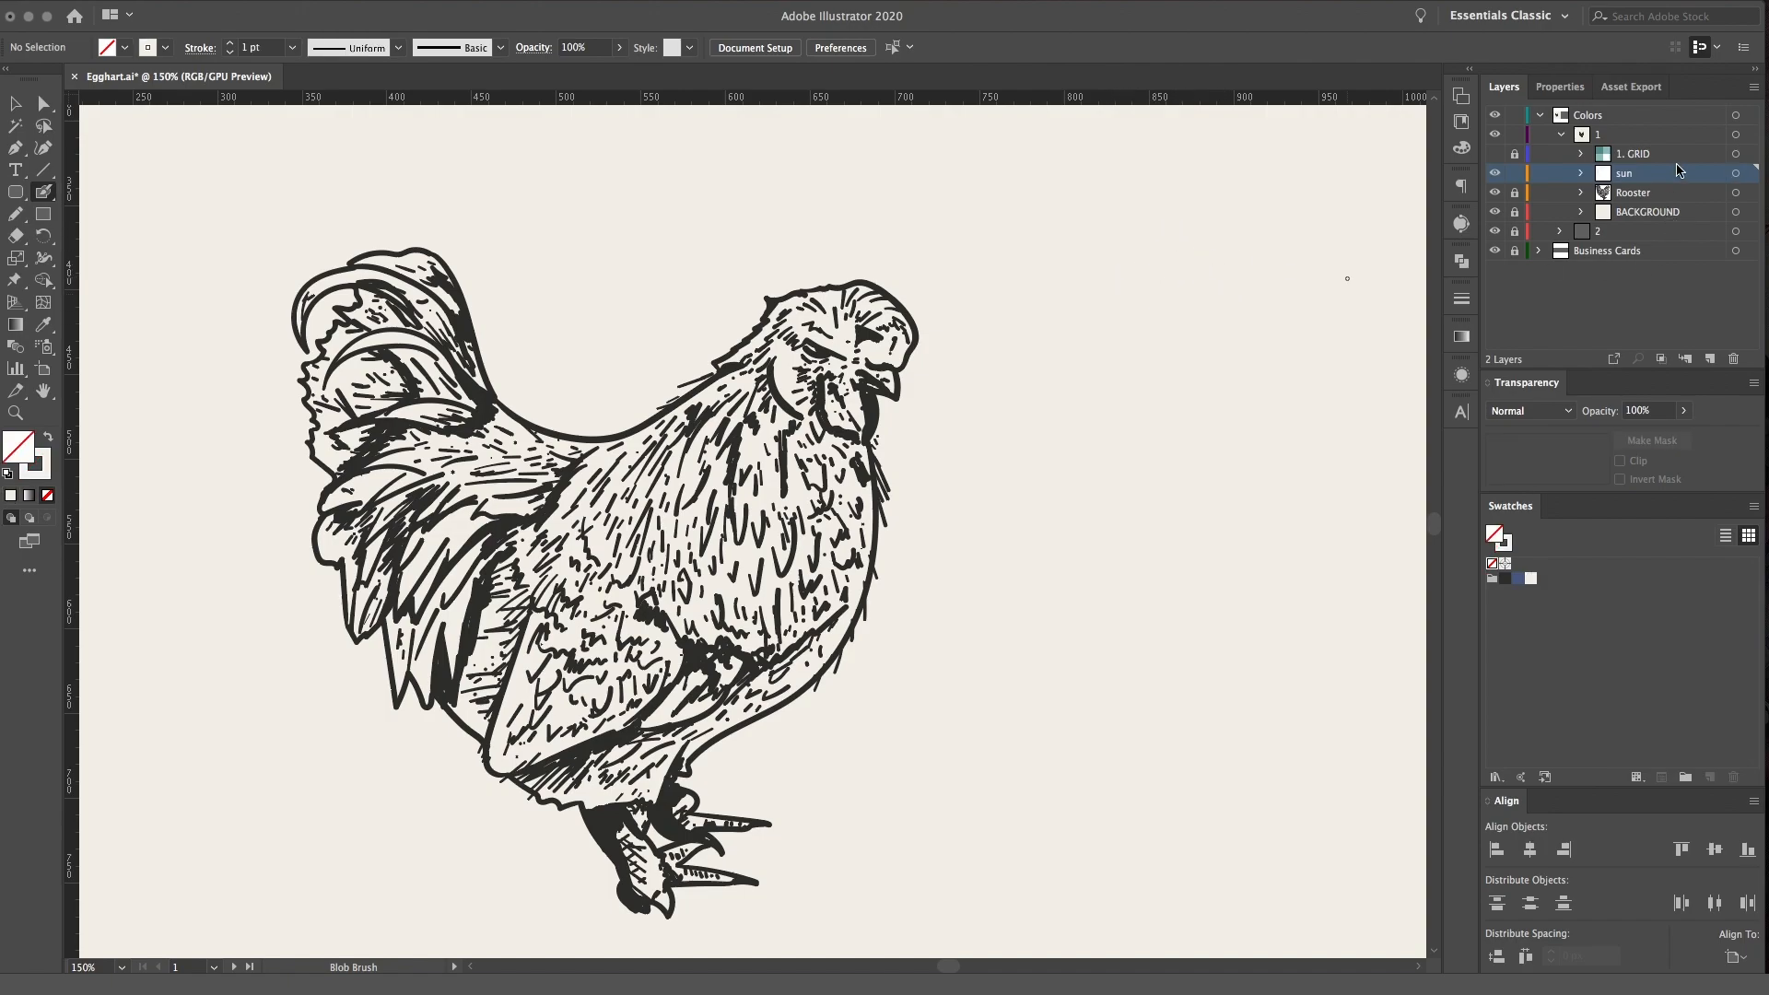
pyautogui.click(1581, 173)
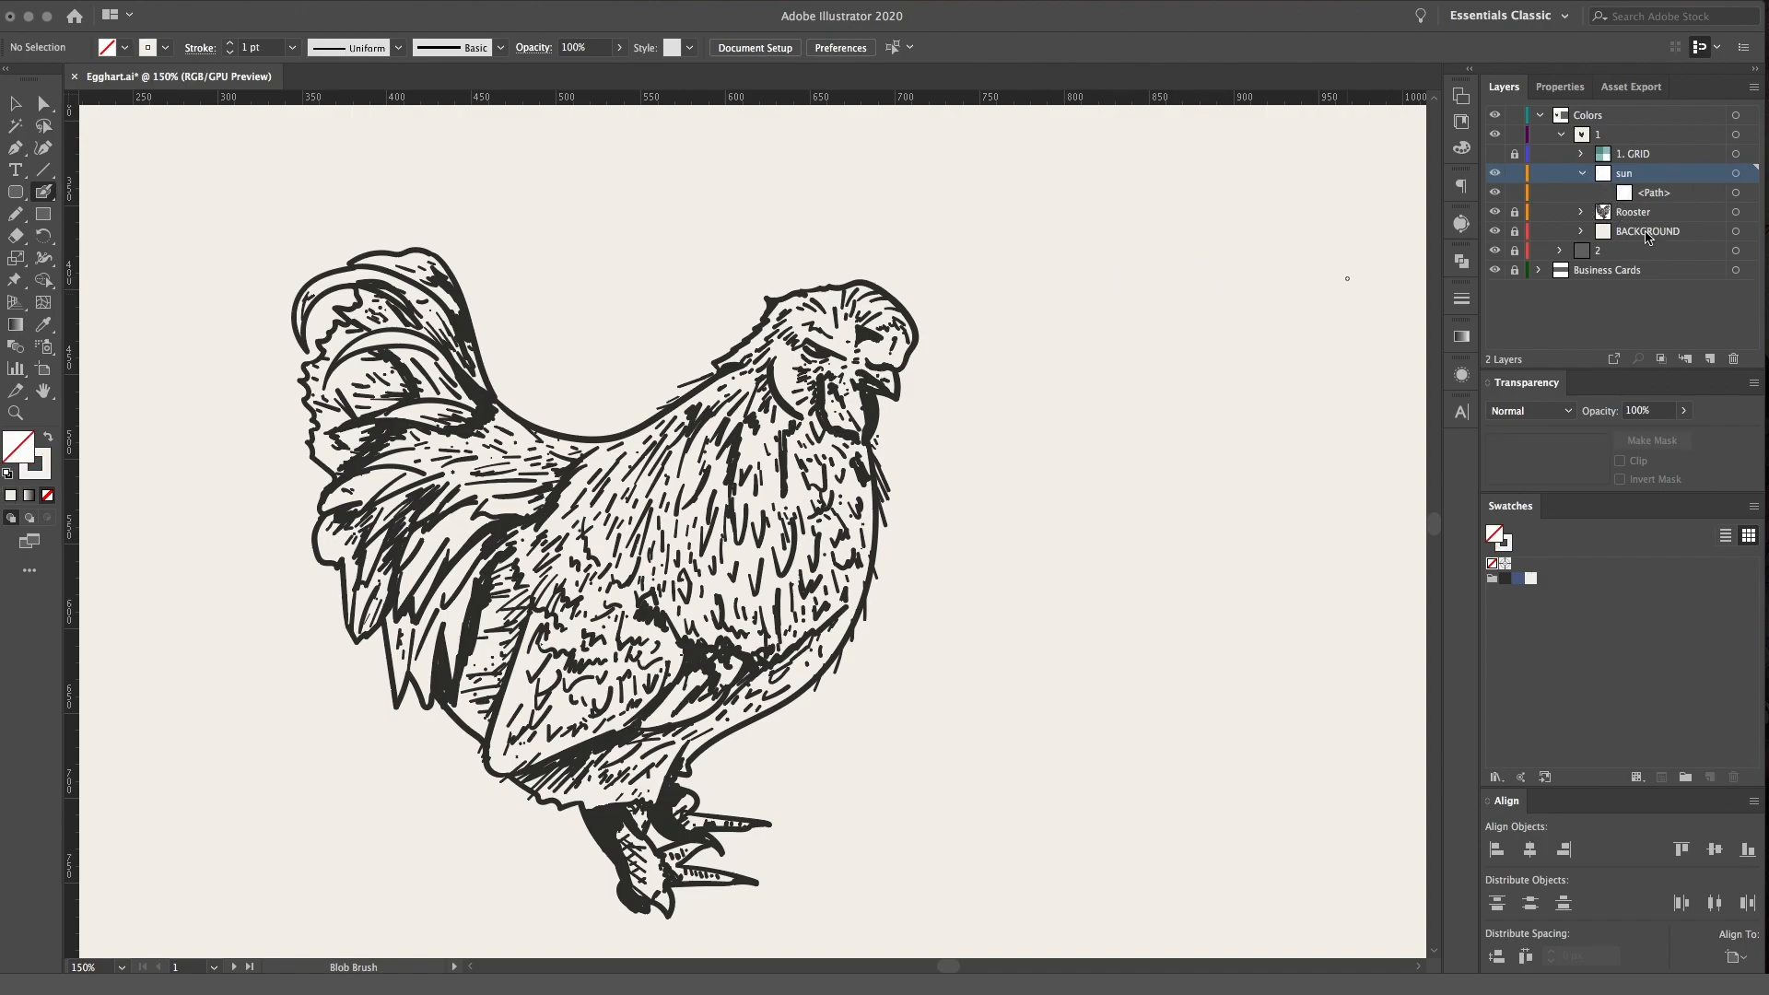
pyautogui.press('super+z')
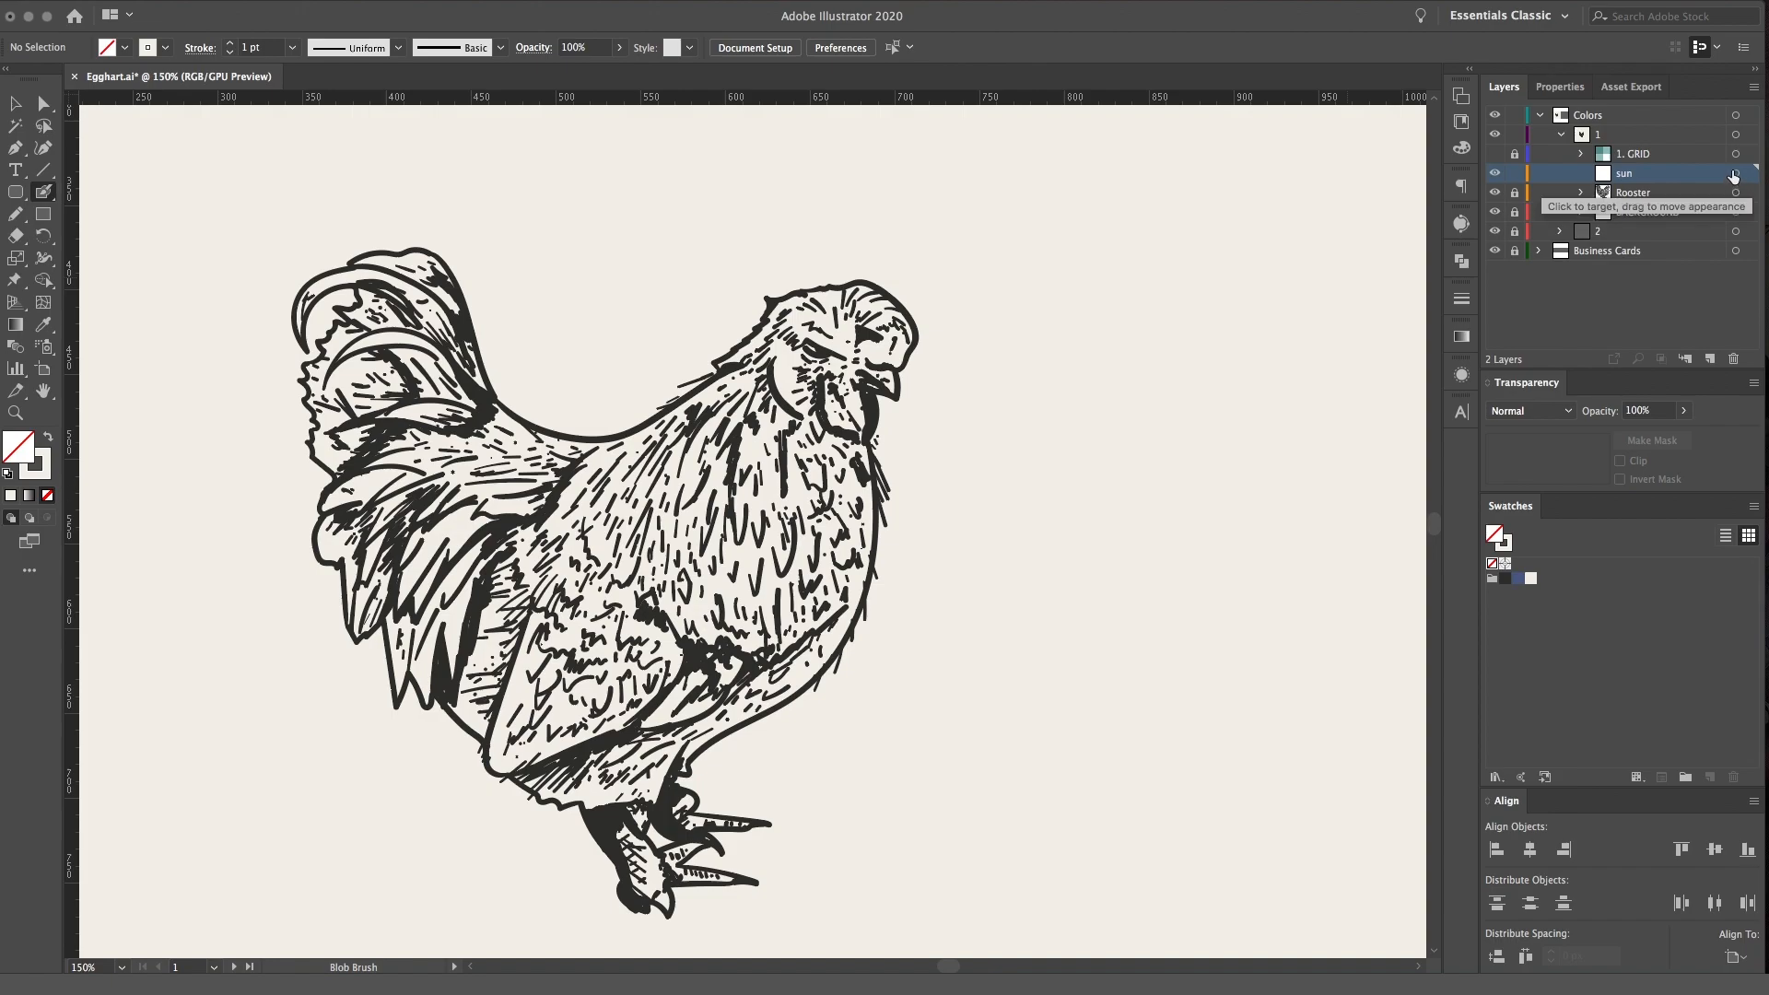
# Using the dark swatch, paint a sun circle beyond the rooster's head with five slanted rays pointing toward the bird
pyautogui.click(1737, 174)
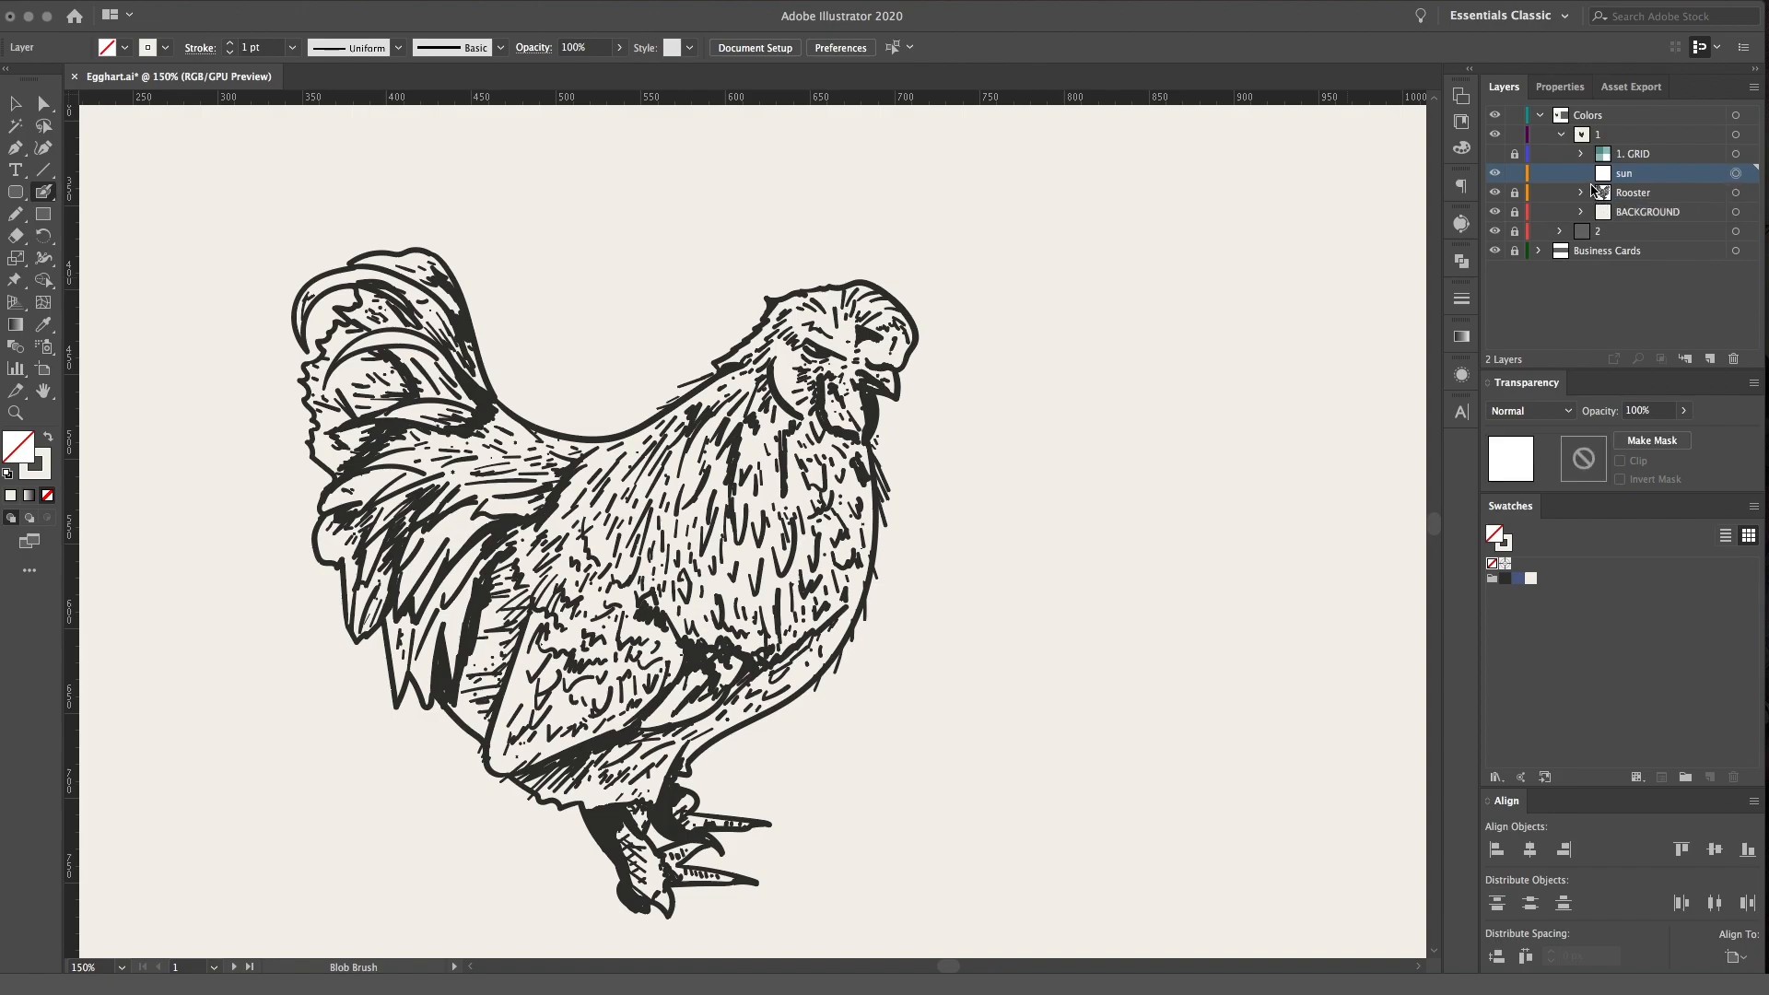
pyautogui.click(1505, 578)
pyautogui.click(1508, 548)
pyautogui.click(1491, 562)
pyautogui.click(1496, 534)
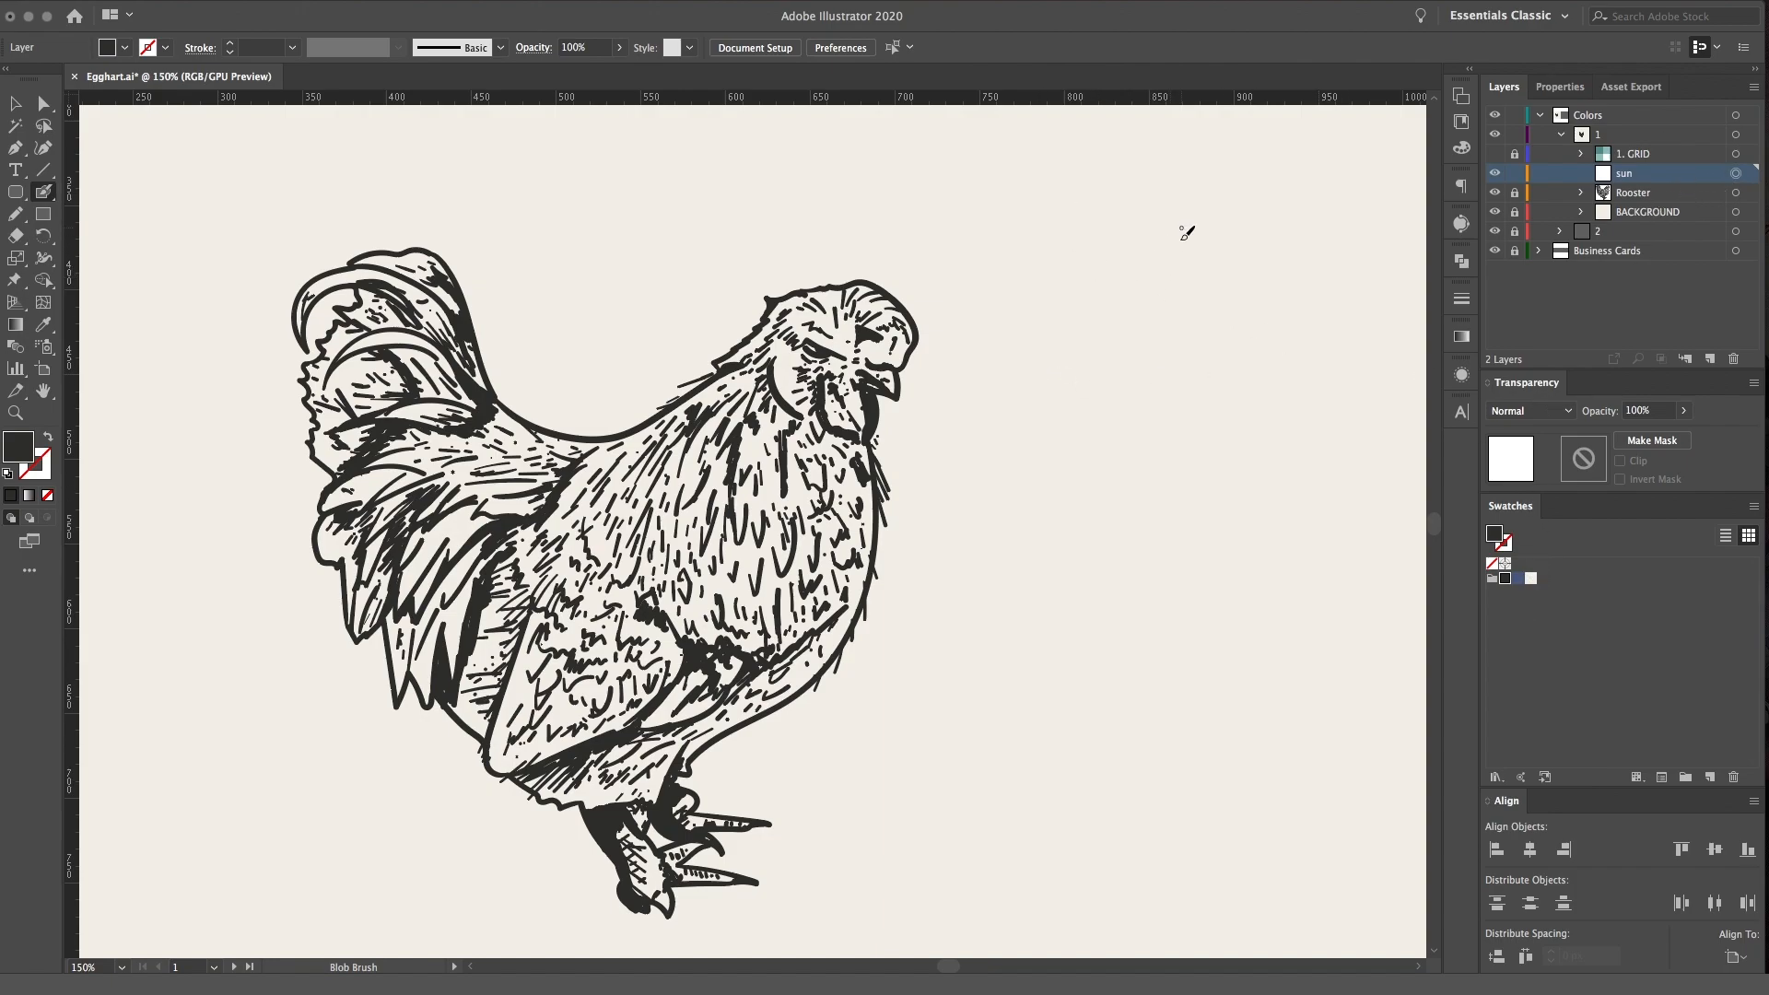
pyautogui.moveTo(1156, 236)
pyautogui.mouseDown()
pyautogui.moveTo(1192, 285)
pyautogui.moveTo(1117, 246)
pyautogui.moveTo(990, 279)
pyautogui.mouseUp()
pyautogui.moveTo(1114, 261); pyautogui.dragTo(981, 320)
pyautogui.moveTo(1092, 305)
pyautogui.mouseDown()
pyautogui.moveTo(969, 367)
pyautogui.moveTo(997, 380)
pyautogui.mouseUp()
pyautogui.moveTo(1091, 359); pyautogui.dragTo(1050, 374)
# Lock the sun layer and create a new active layer directly above it
pyautogui.click(1581, 173)
pyautogui.click(1514, 173)
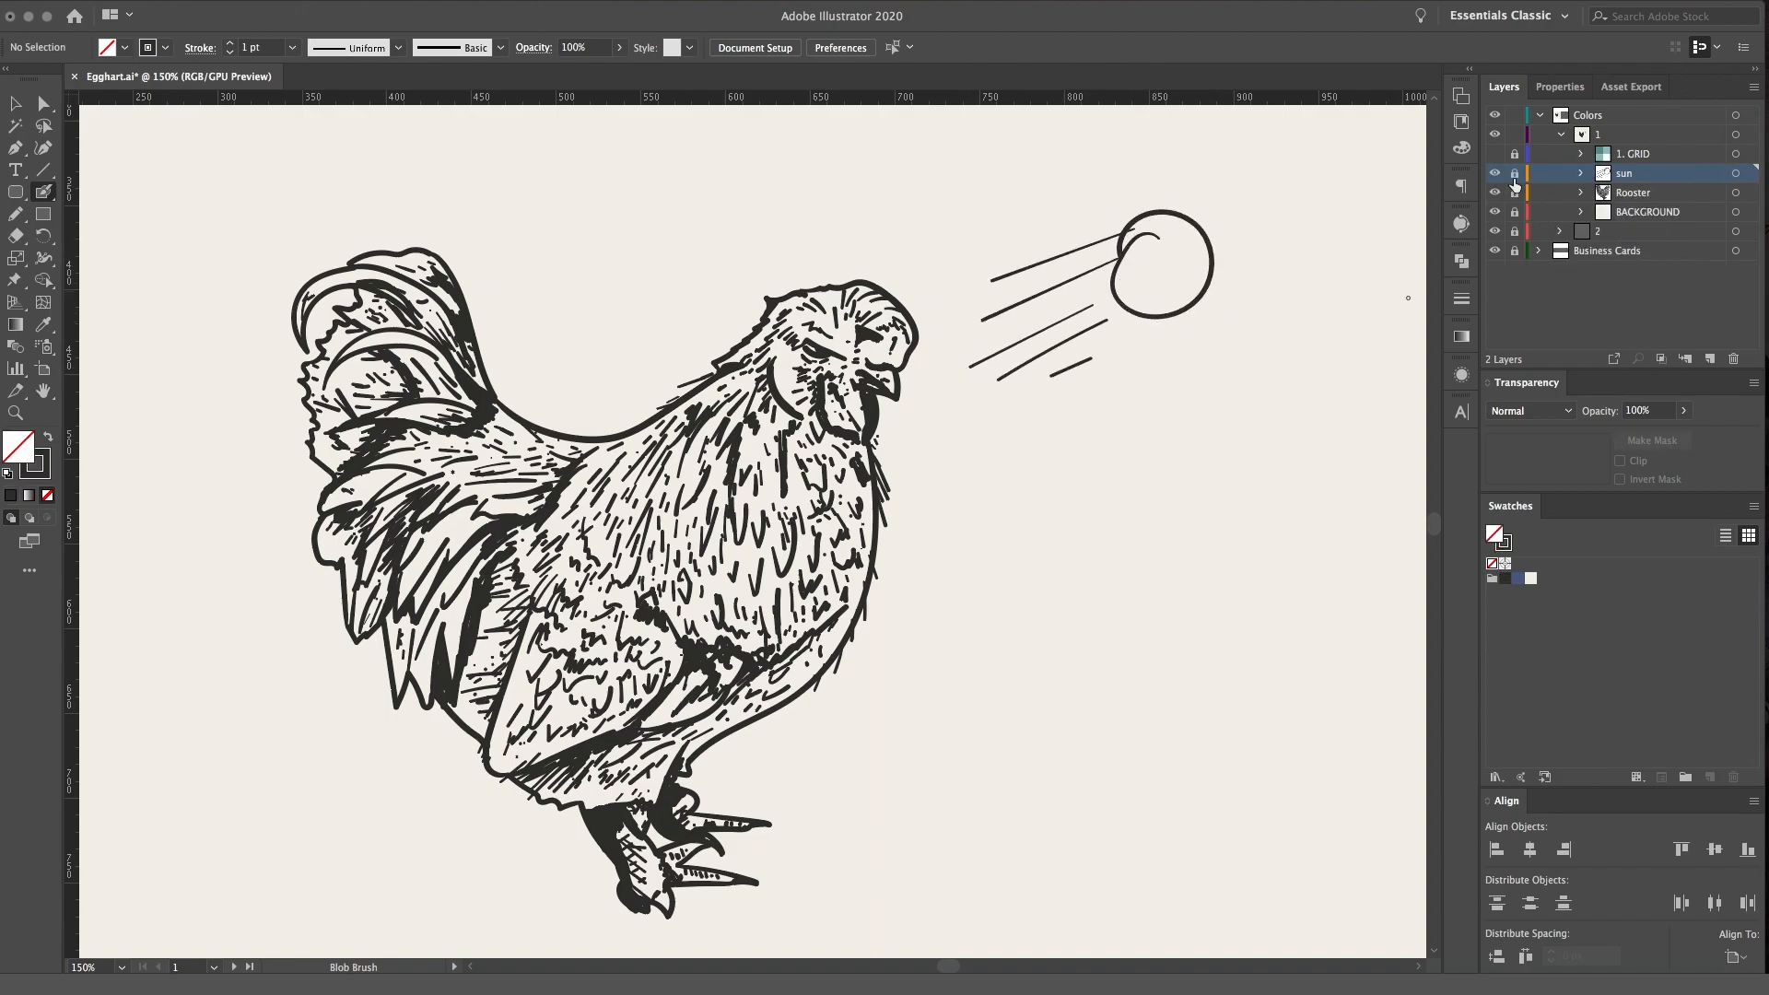
pyautogui.click(1708, 358)
pyautogui.click(1735, 173)
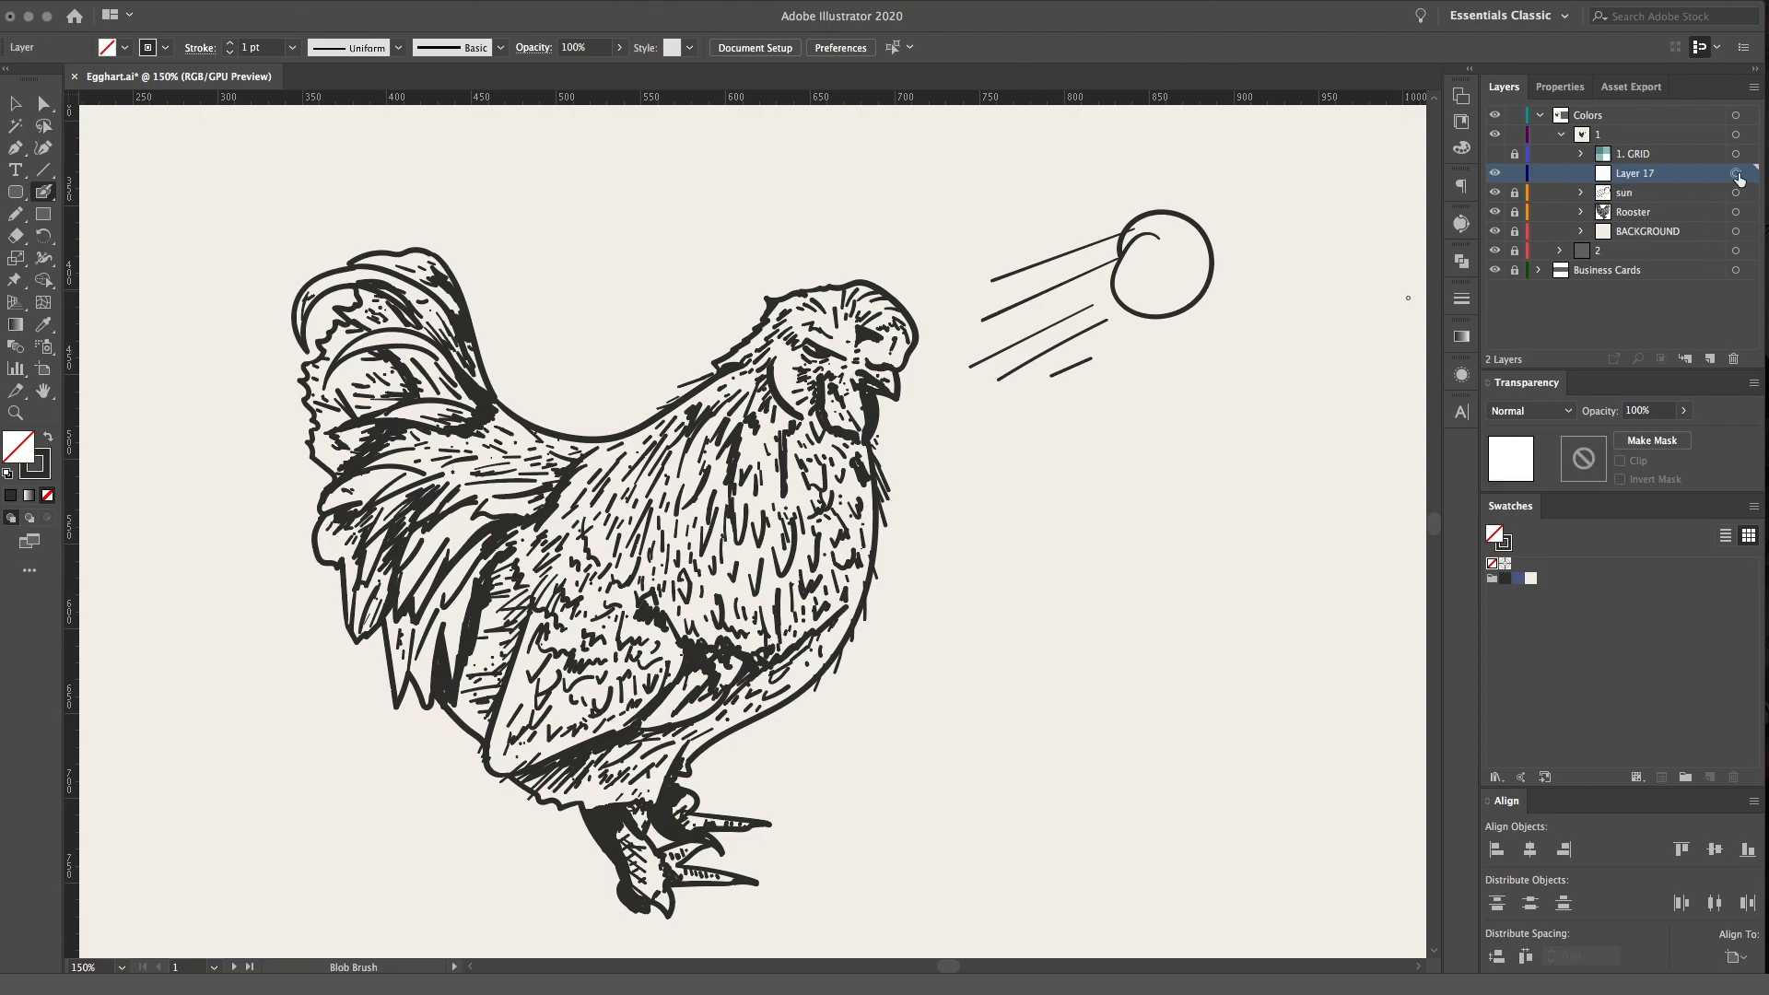
pyautogui.hotkey('ctrl', '=')
pyautogui.press('space')
pyautogui.moveTo(1104, 523); pyautogui.dragTo(1234, 470)
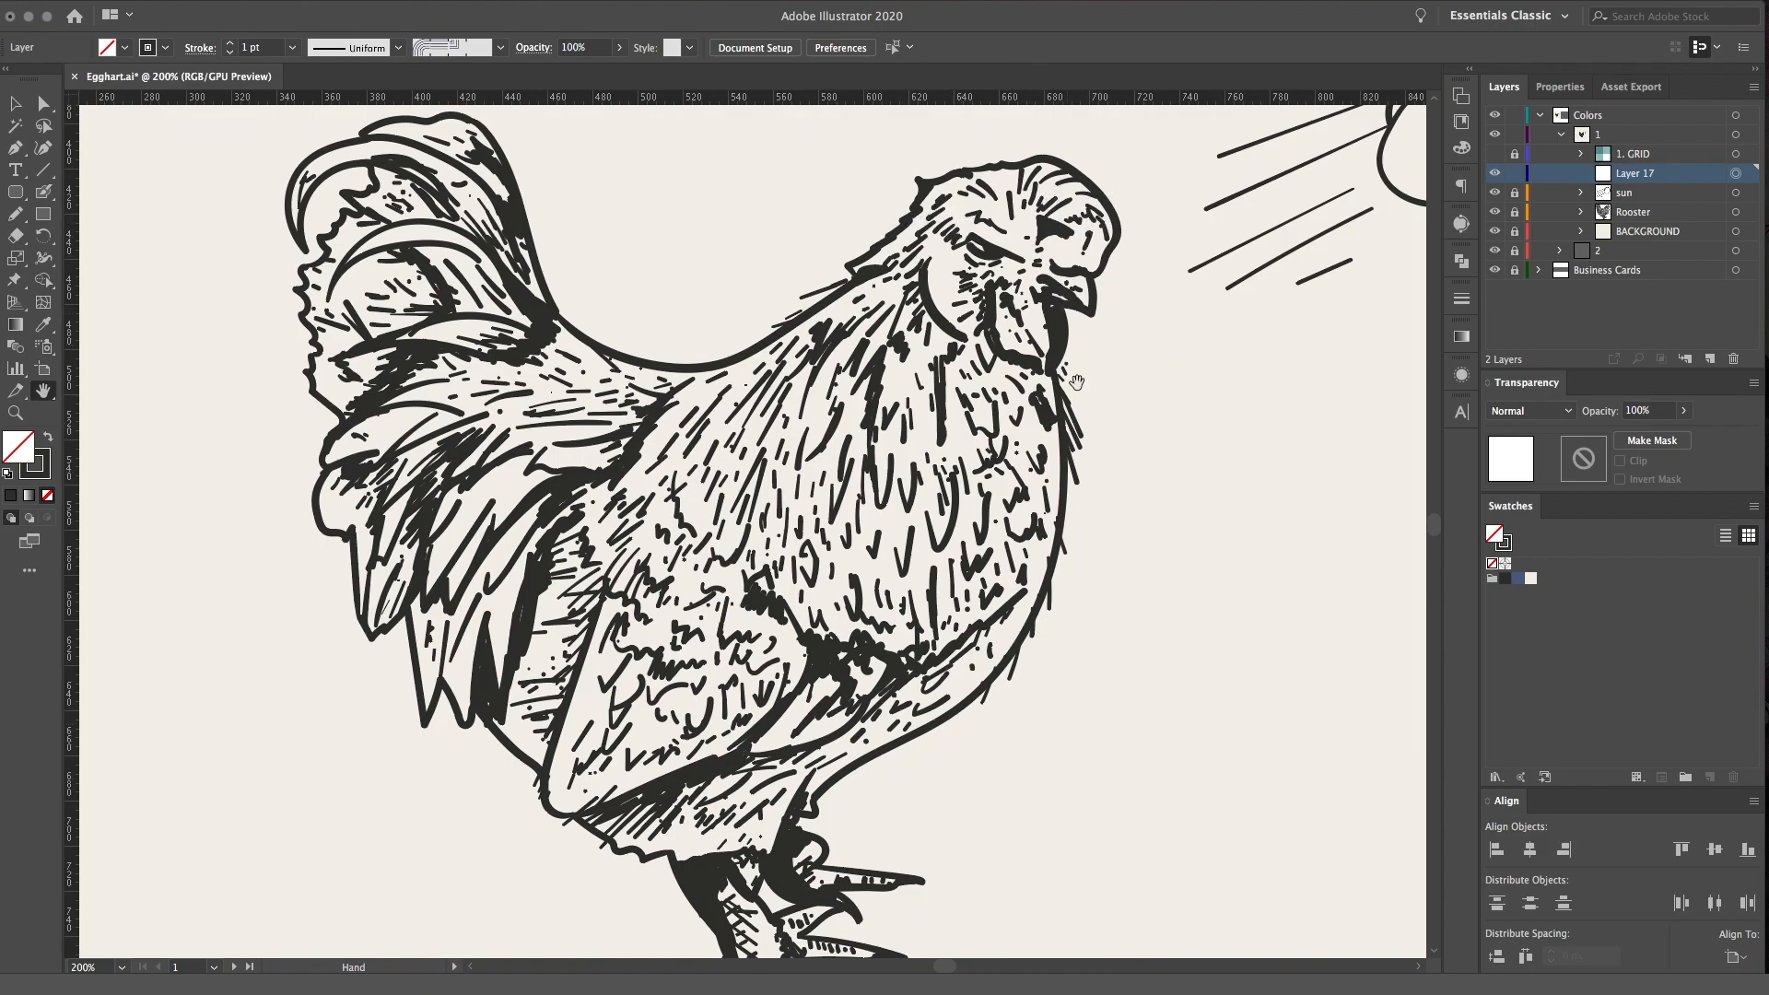
pyautogui.moveTo(936, 777); pyautogui.dragTo(894, 686)
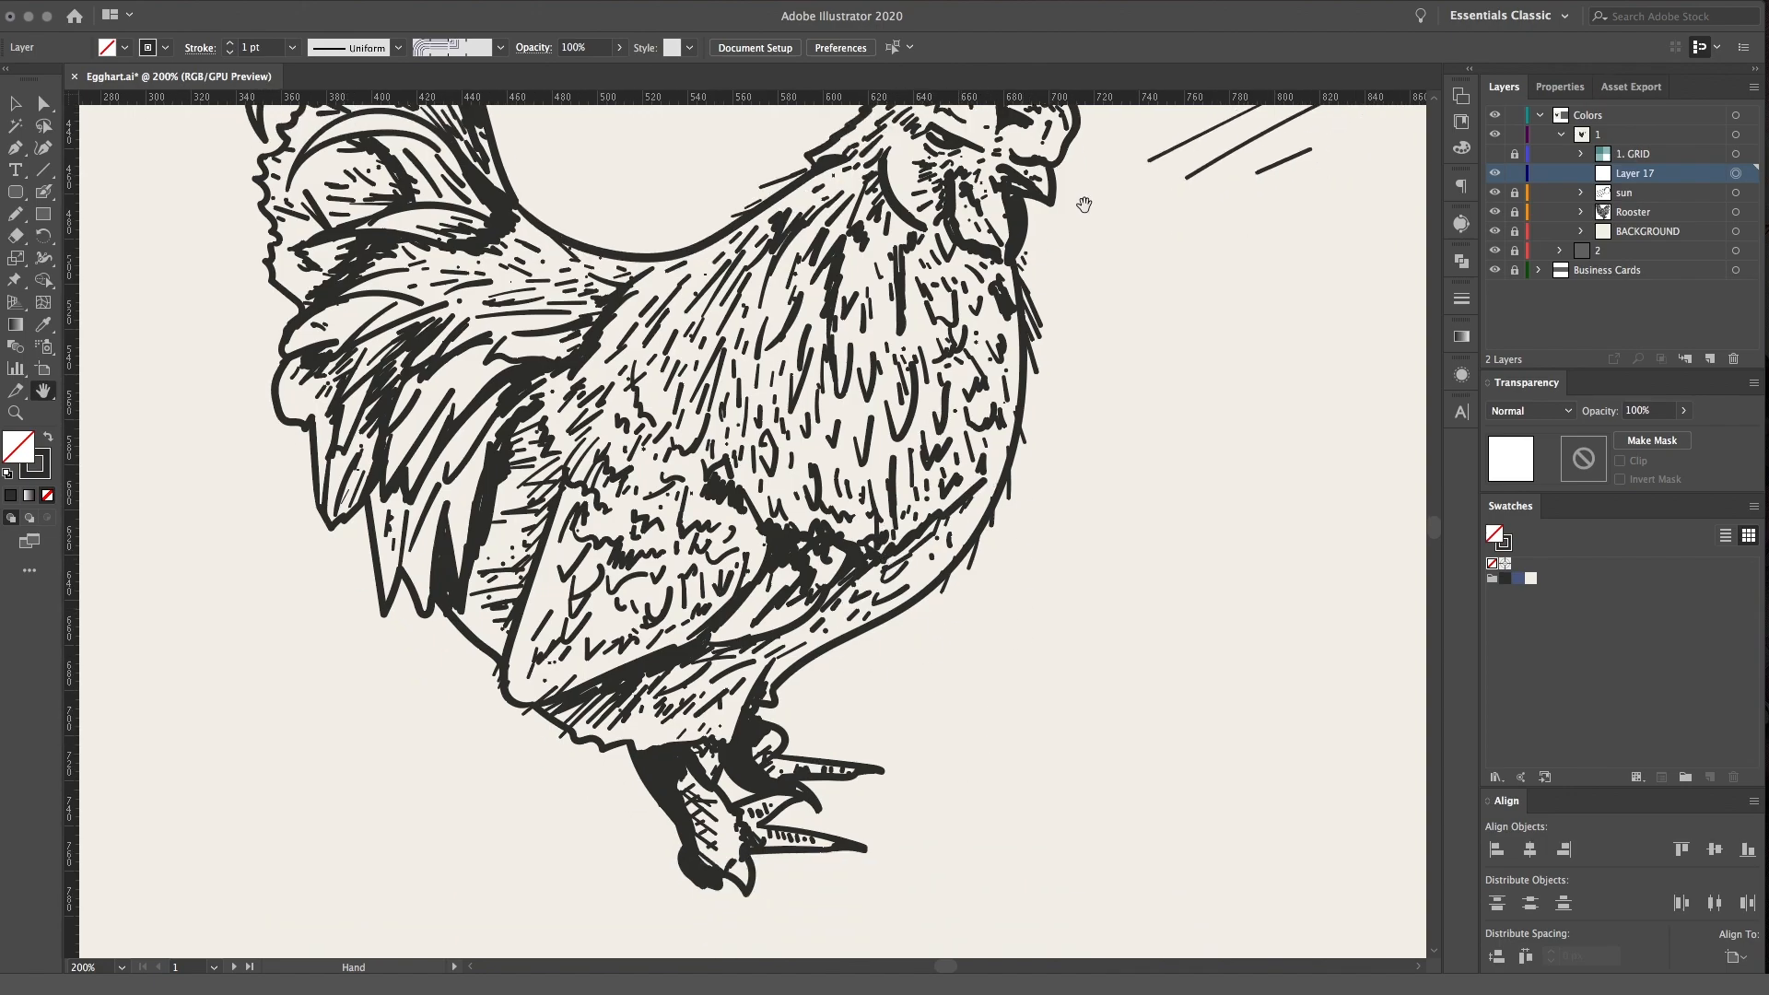
pyautogui.moveTo(1058, 295); pyautogui.dragTo(967, 396)
pyautogui.press('super+minus')
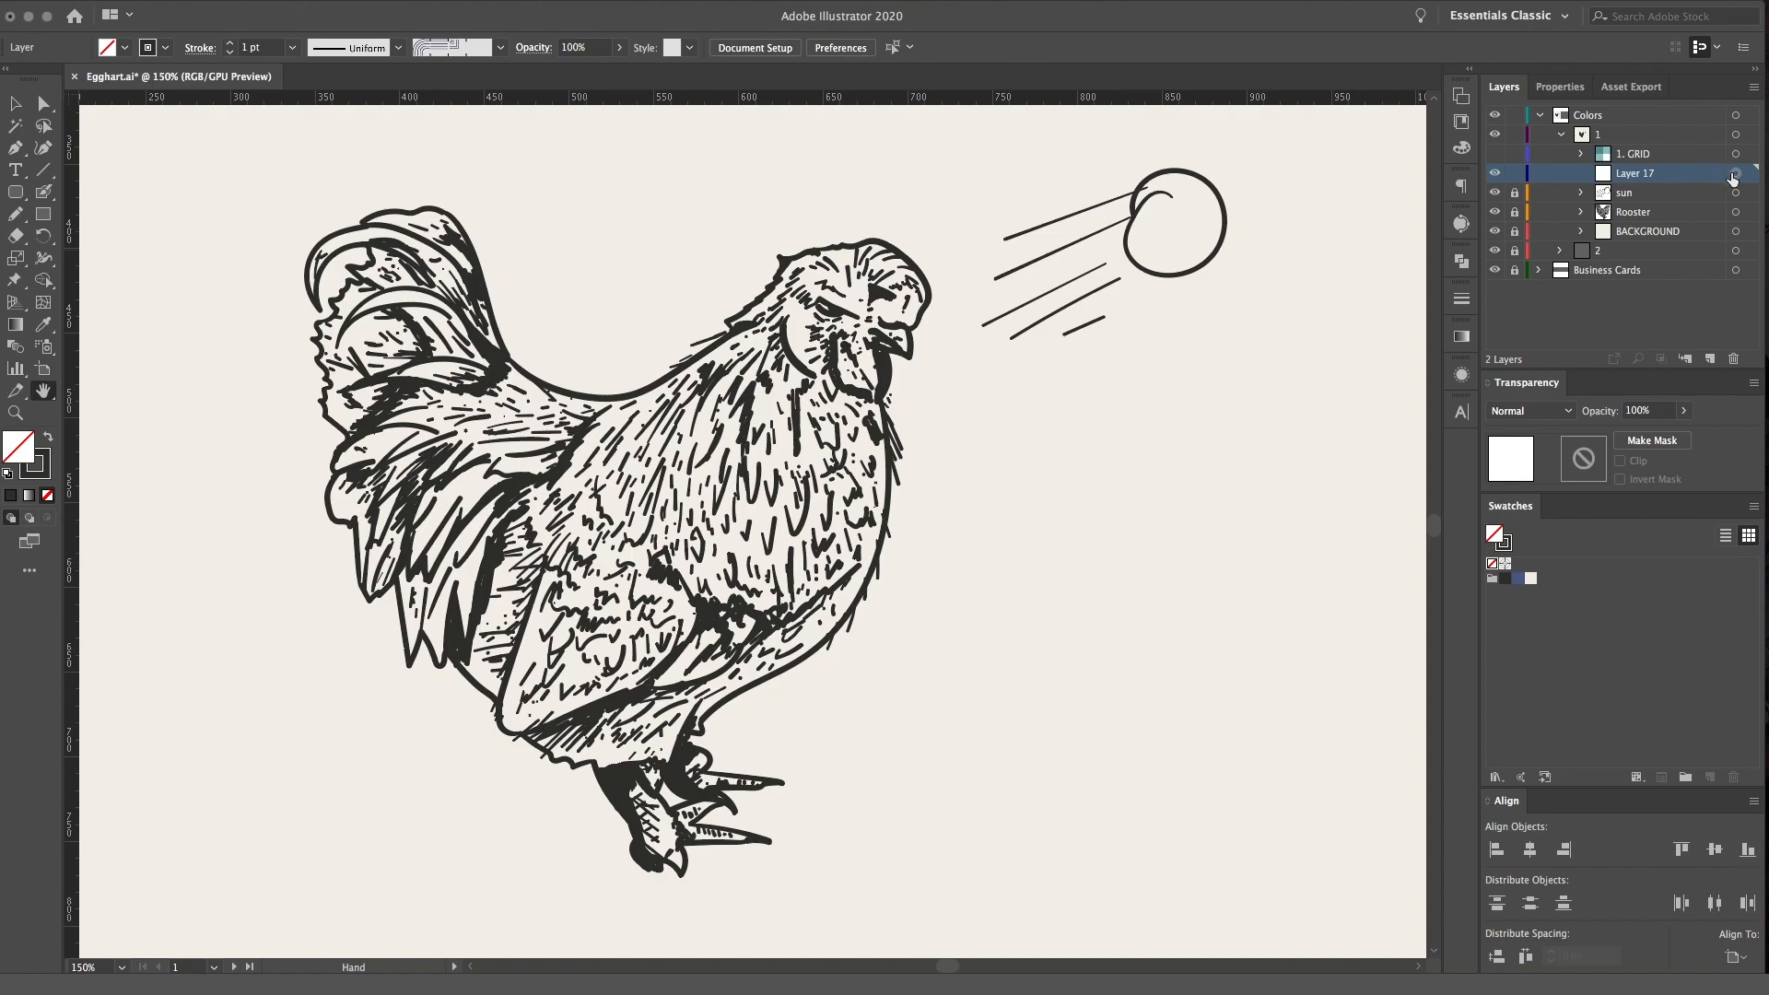
# Unlock the sun layer and paint two steeper diagonal rays beneath the sun with the Blob Brush
pyautogui.click(1658, 192)
pyautogui.click(1735, 193)
pyautogui.hotkey('shift', 'b')
pyautogui.moveTo(1165, 308)
pyautogui.mouseDown()
pyautogui.moveTo(1050, 416)
pyautogui.moveTo(1101, 389)
pyautogui.mouseUp()
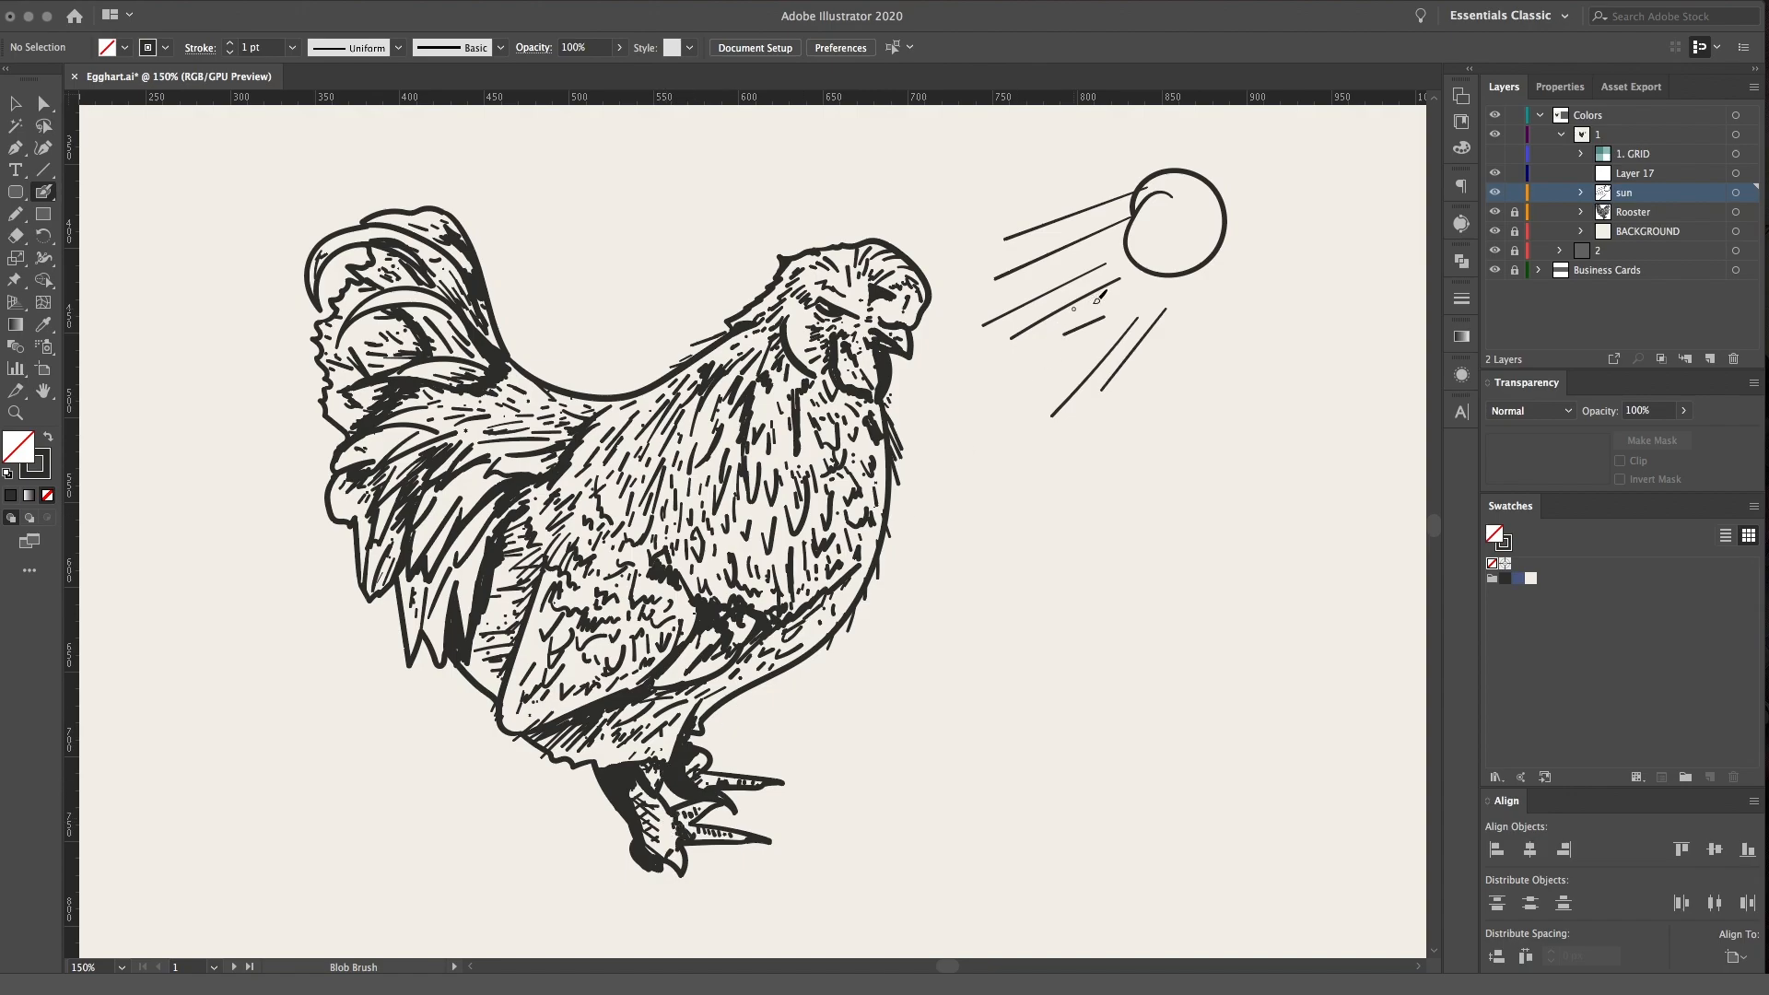
# Try to extend the sun's rays to the rooster's head and breast, and undo both strokes
pyautogui.moveTo(1166, 310); pyautogui.dragTo(915, 531)
pyautogui.moveTo(1064, 217); pyautogui.dragTo(929, 288)
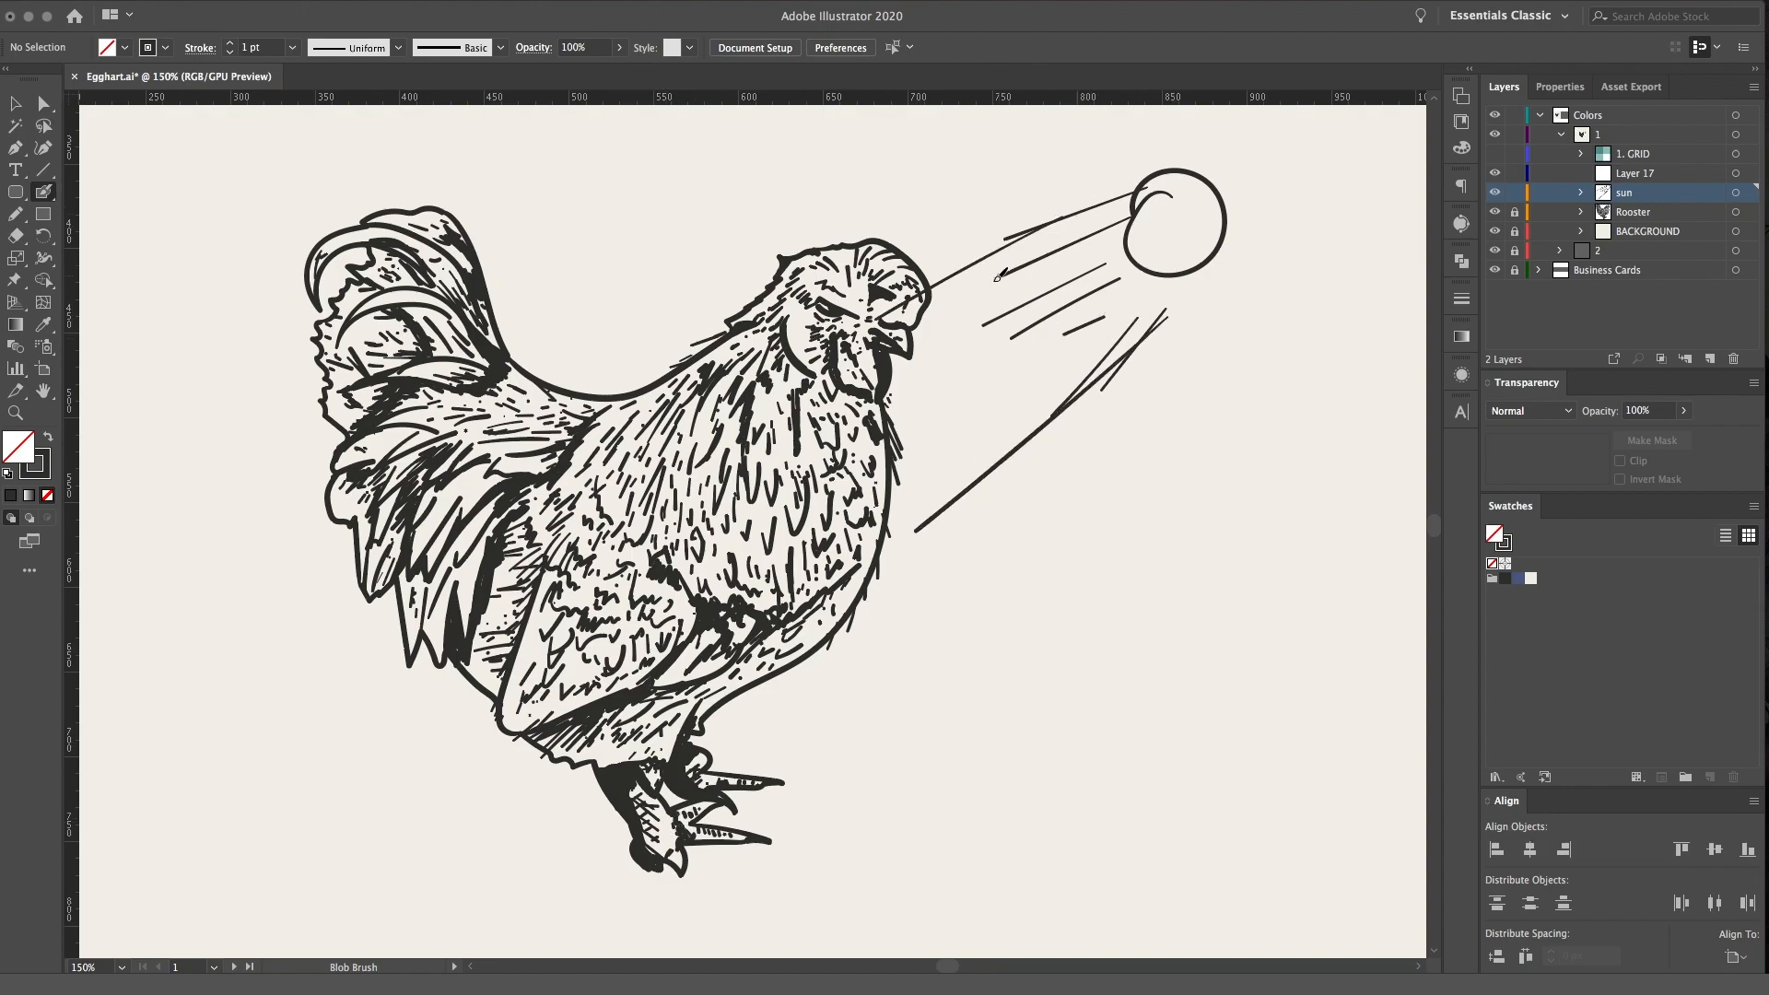
pyautogui.press('super+z')
pyautogui.press('super+z')
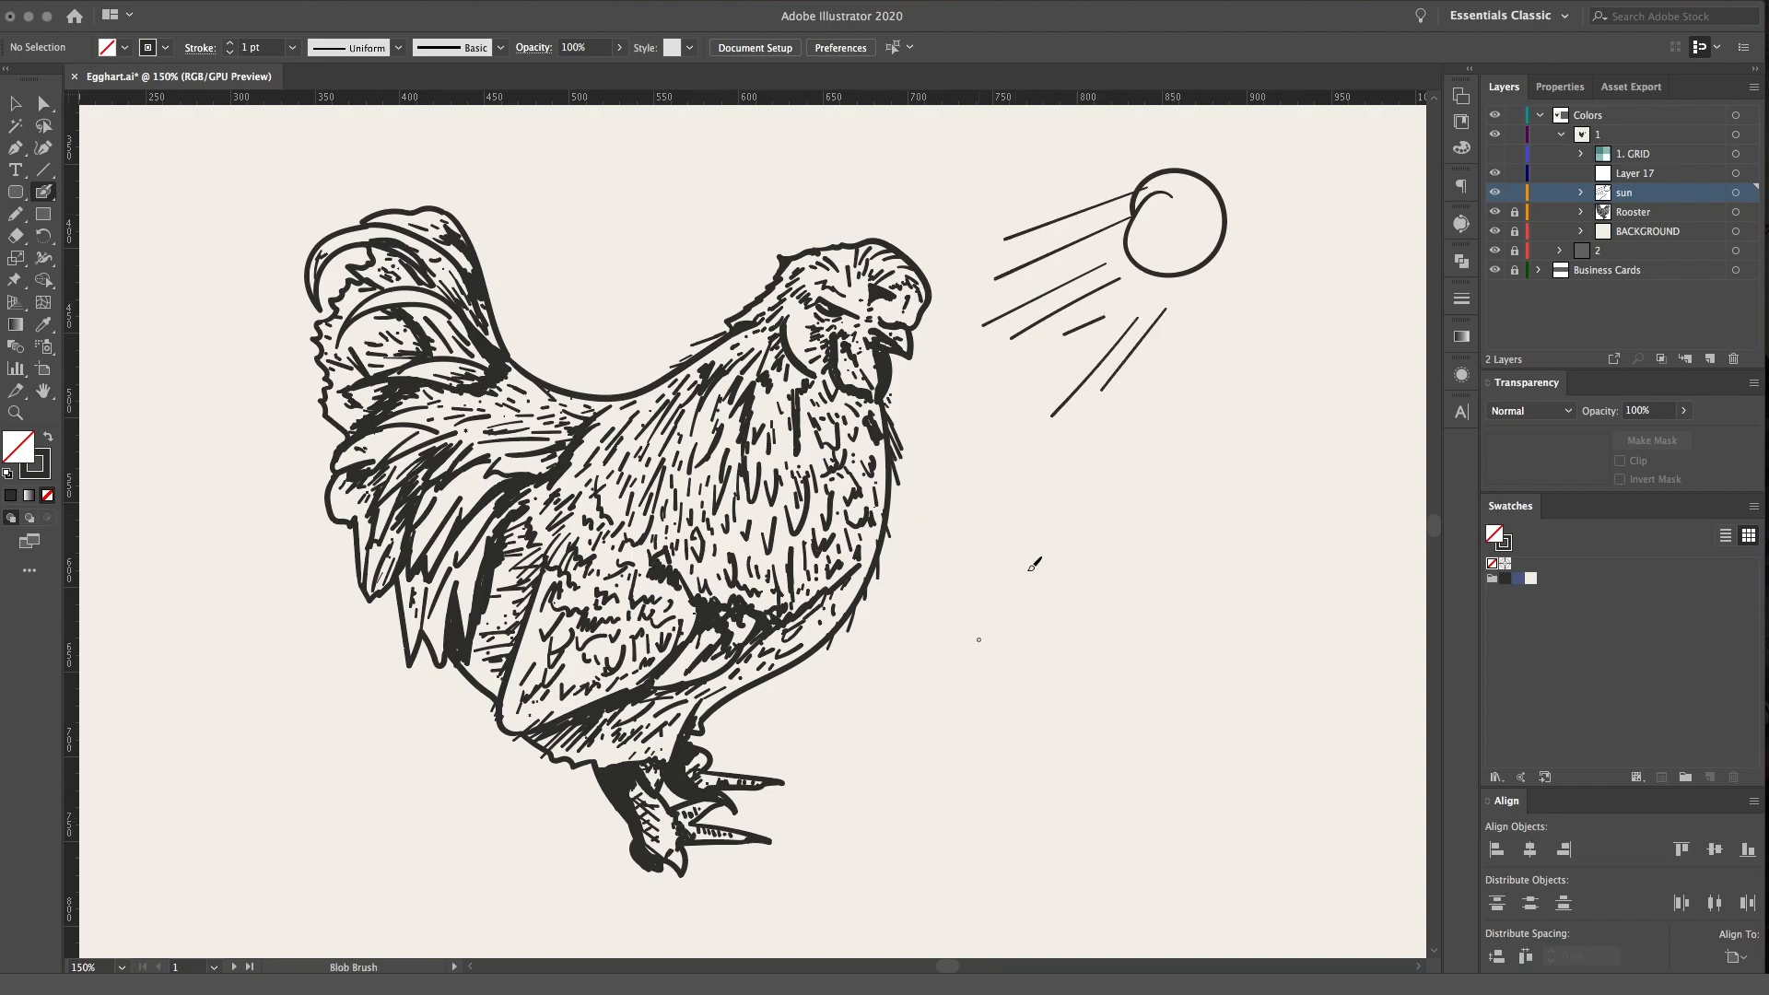
# Paint a long ray from the sun to the ground, bouncing back toward the rooster's belly with two arrows
pyautogui.moveTo(1128, 348)
pyautogui.mouseDown()
pyautogui.moveTo(999, 672)
pyautogui.moveTo(908, 829)
pyautogui.moveTo(834, 734)
pyautogui.mouseUp()
pyautogui.moveTo(828, 750)
pyautogui.mouseDown()
pyautogui.moveTo(831, 706)
pyautogui.moveTo(856, 725)
pyautogui.moveTo(851, 684)
pyautogui.moveTo(879, 704)
pyautogui.mouseUp()
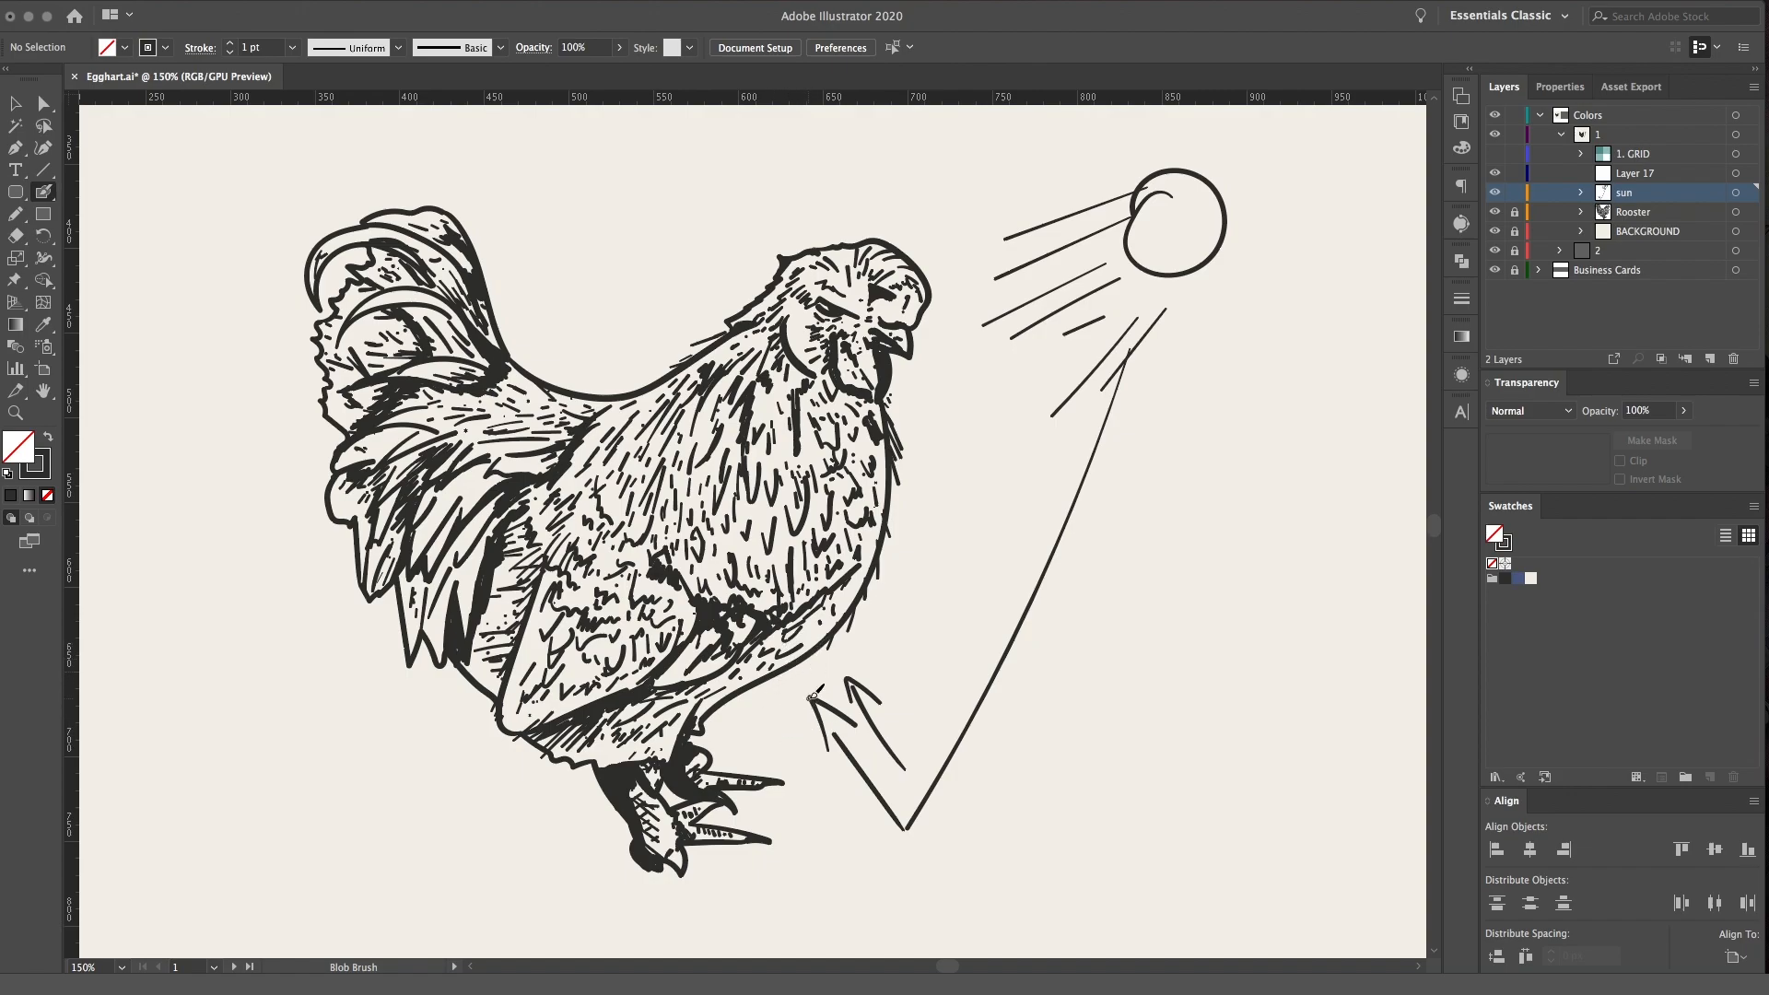
pyautogui.press('space')
pyautogui.moveTo(882, 661); pyautogui.dragTo(909, 606)
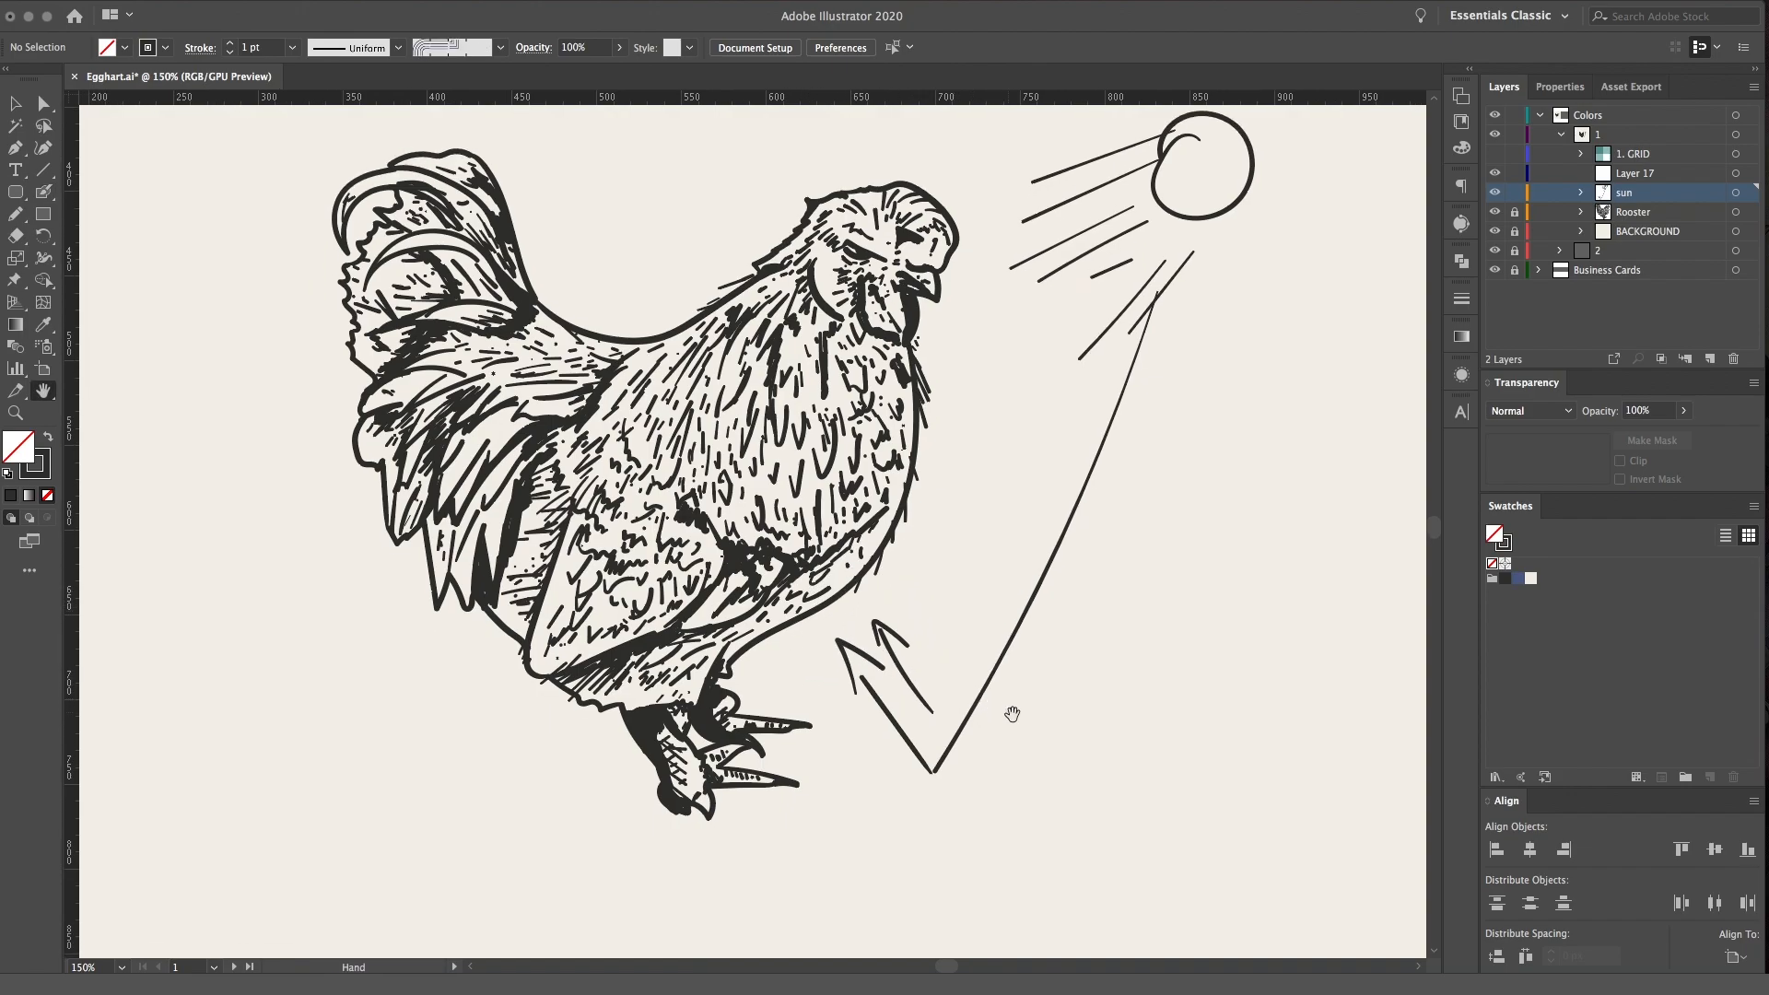
pyautogui.moveTo(980, 781); pyautogui.dragTo(959, 744)
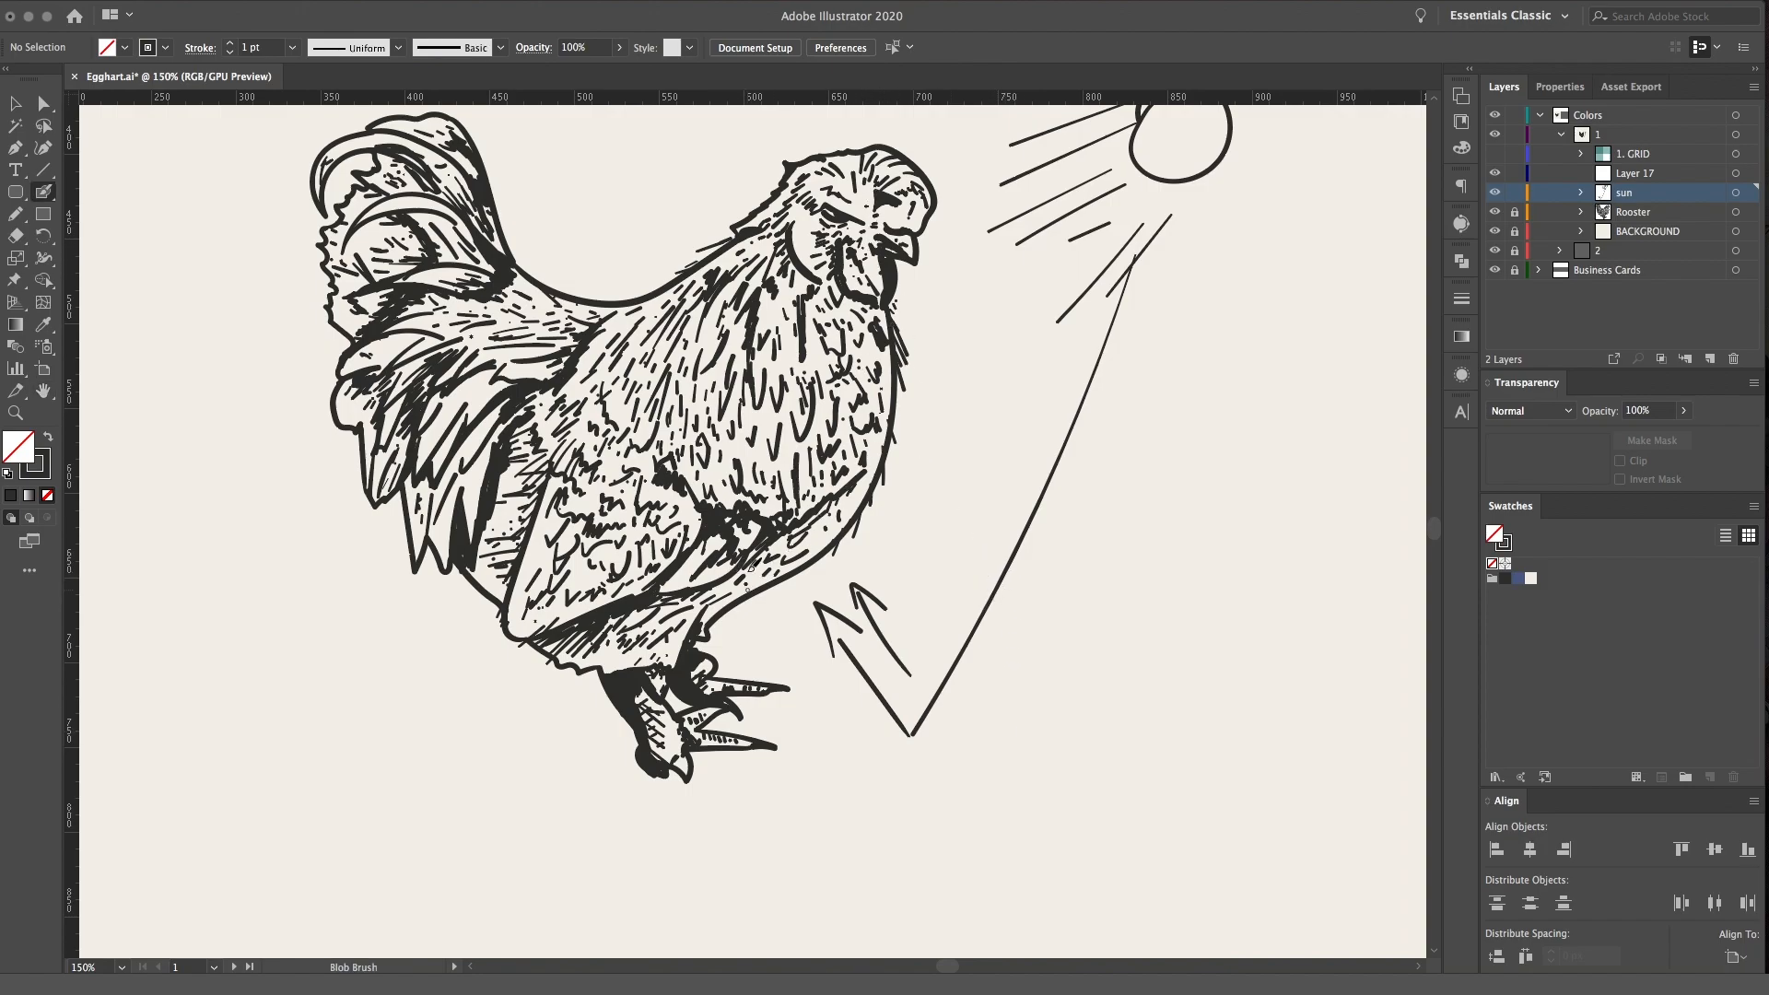
pyautogui.press('space')
pyautogui.moveTo(1194, 378); pyautogui.dragTo(1207, 406)
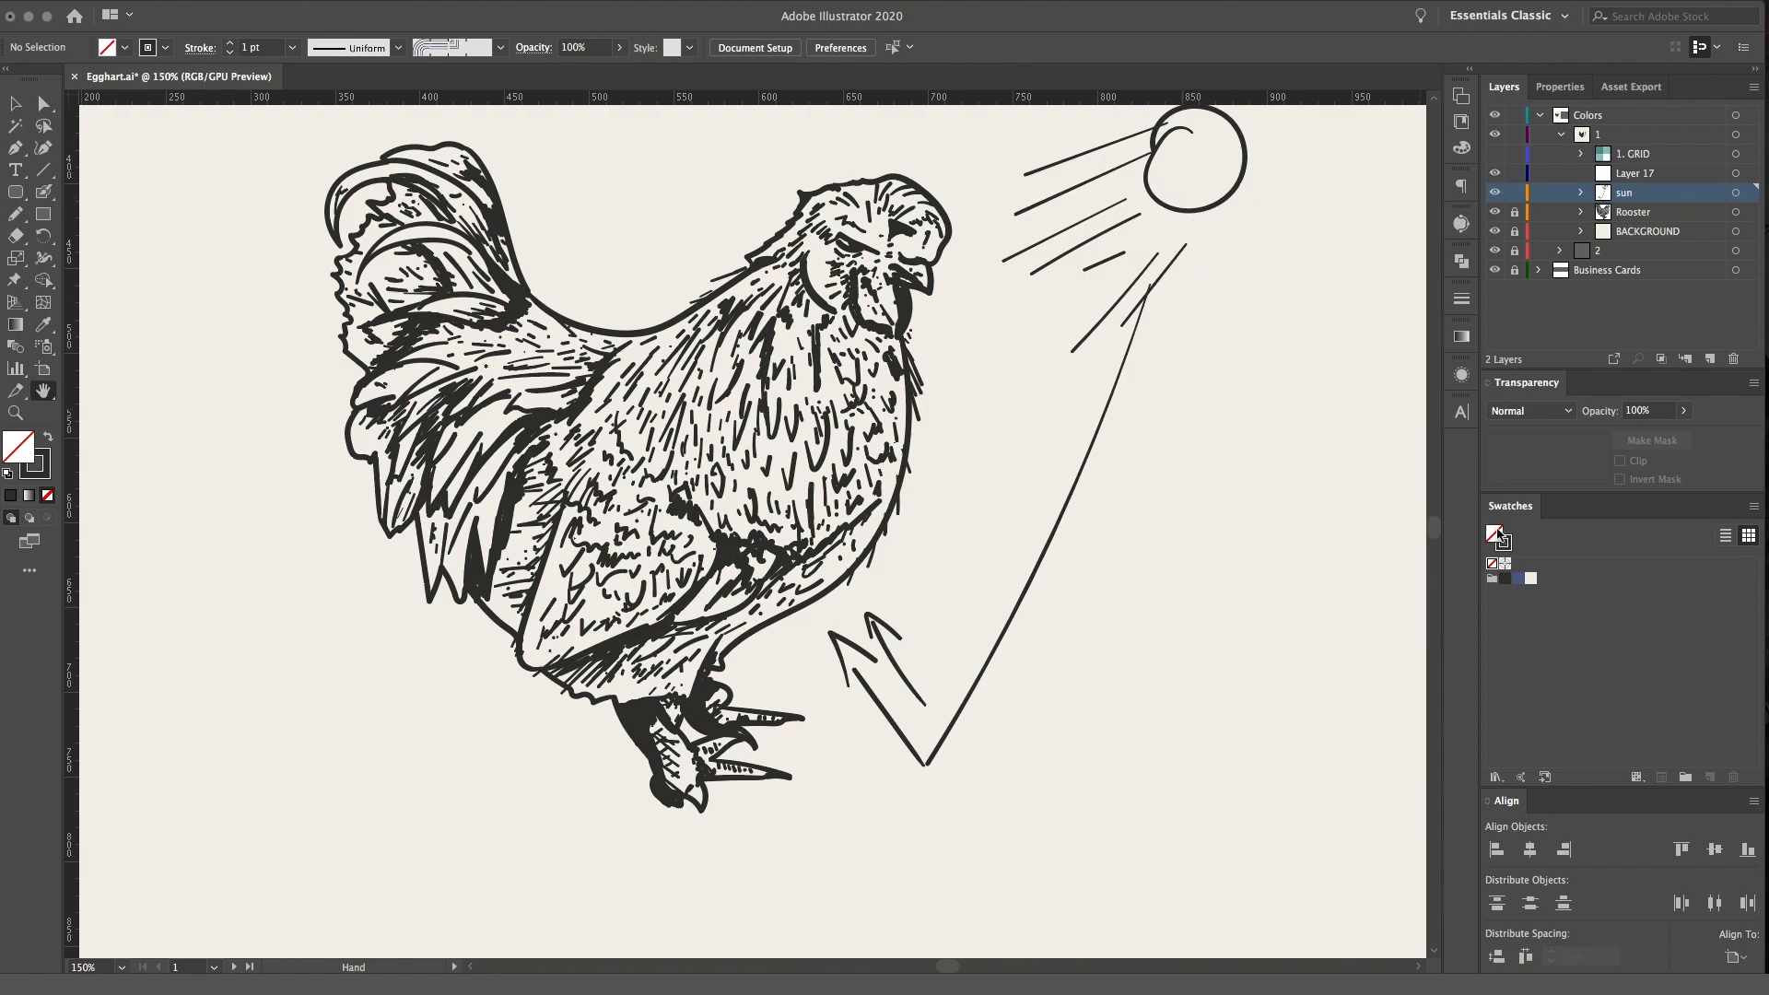
# Create a new layer between the sun layer and Layer 17 and make it active
pyautogui.click(1710, 358)
pyautogui.moveTo(1641, 204); pyautogui.dragTo(1621, 186)
pyautogui.click(1583, 212)
pyautogui.click(1735, 191)
# Paint a small solid blue block beneath the ray's bounce point on Layer 18 with the Blob Brush
pyautogui.hotkey('shift', 'b')
pyautogui.click(1529, 578)
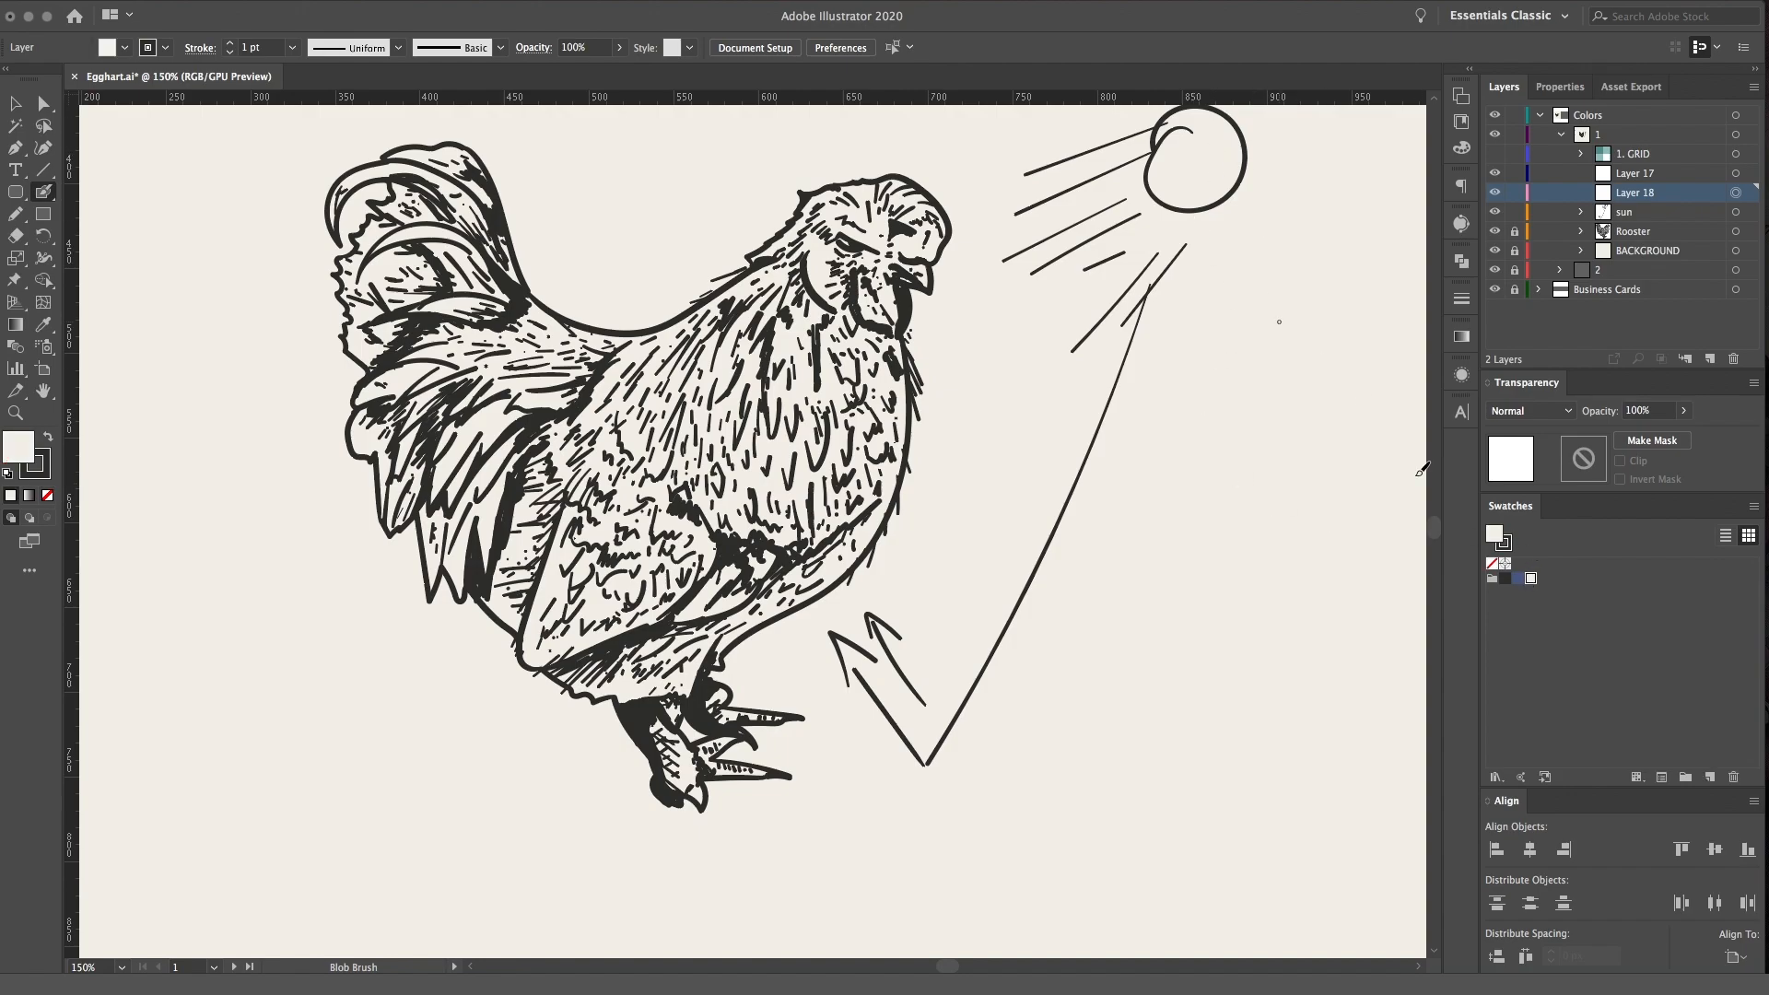
pyautogui.click(1517, 576)
pyautogui.moveTo(992, 766)
pyautogui.mouseDown()
pyautogui.moveTo(892, 765)
pyautogui.moveTo(1030, 806)
pyautogui.moveTo(1025, 781)
pyautogui.moveTo(895, 811)
pyautogui.moveTo(1009, 779)
pyautogui.moveTo(898, 787)
pyautogui.moveTo(993, 815)
pyautogui.moveTo(898, 829)
pyautogui.moveTo(999, 822)
pyautogui.mouseUp()
pyautogui.press('super+z')
pyautogui.press('x')
pyautogui.click(1517, 577)
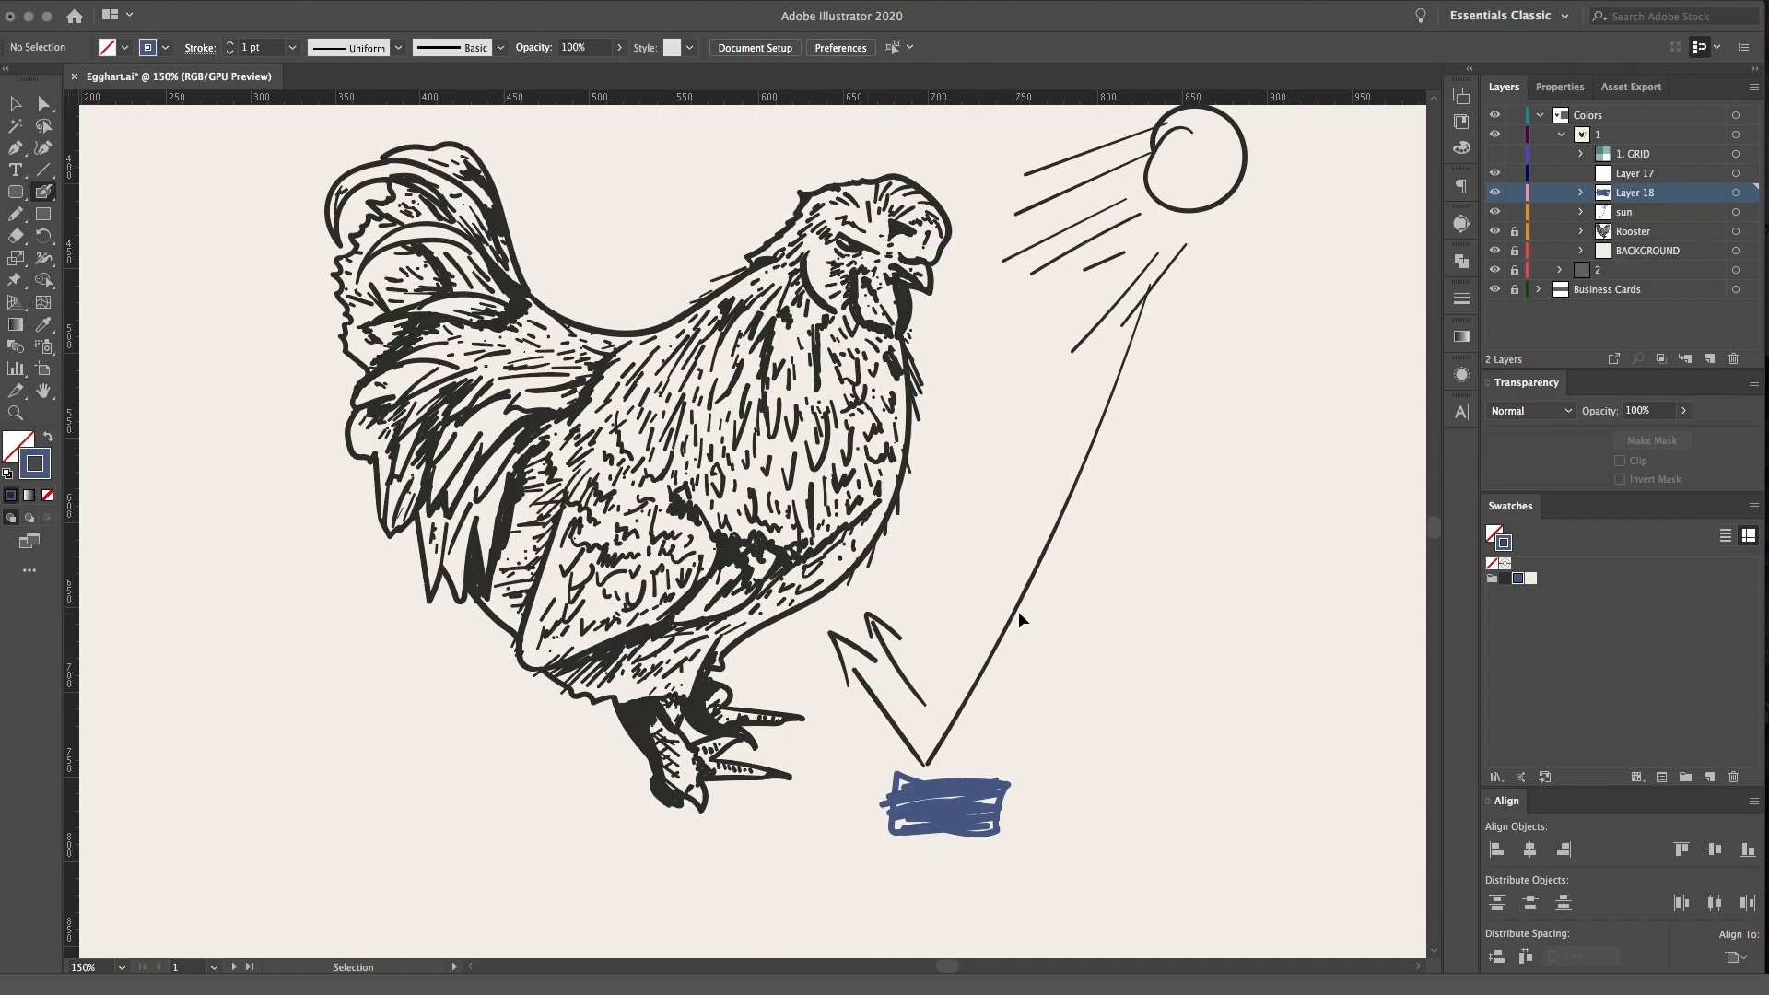
# Undo the blue block and delete the empty Layer 18
pyautogui.press('super+z')
pyautogui.press('super+z')
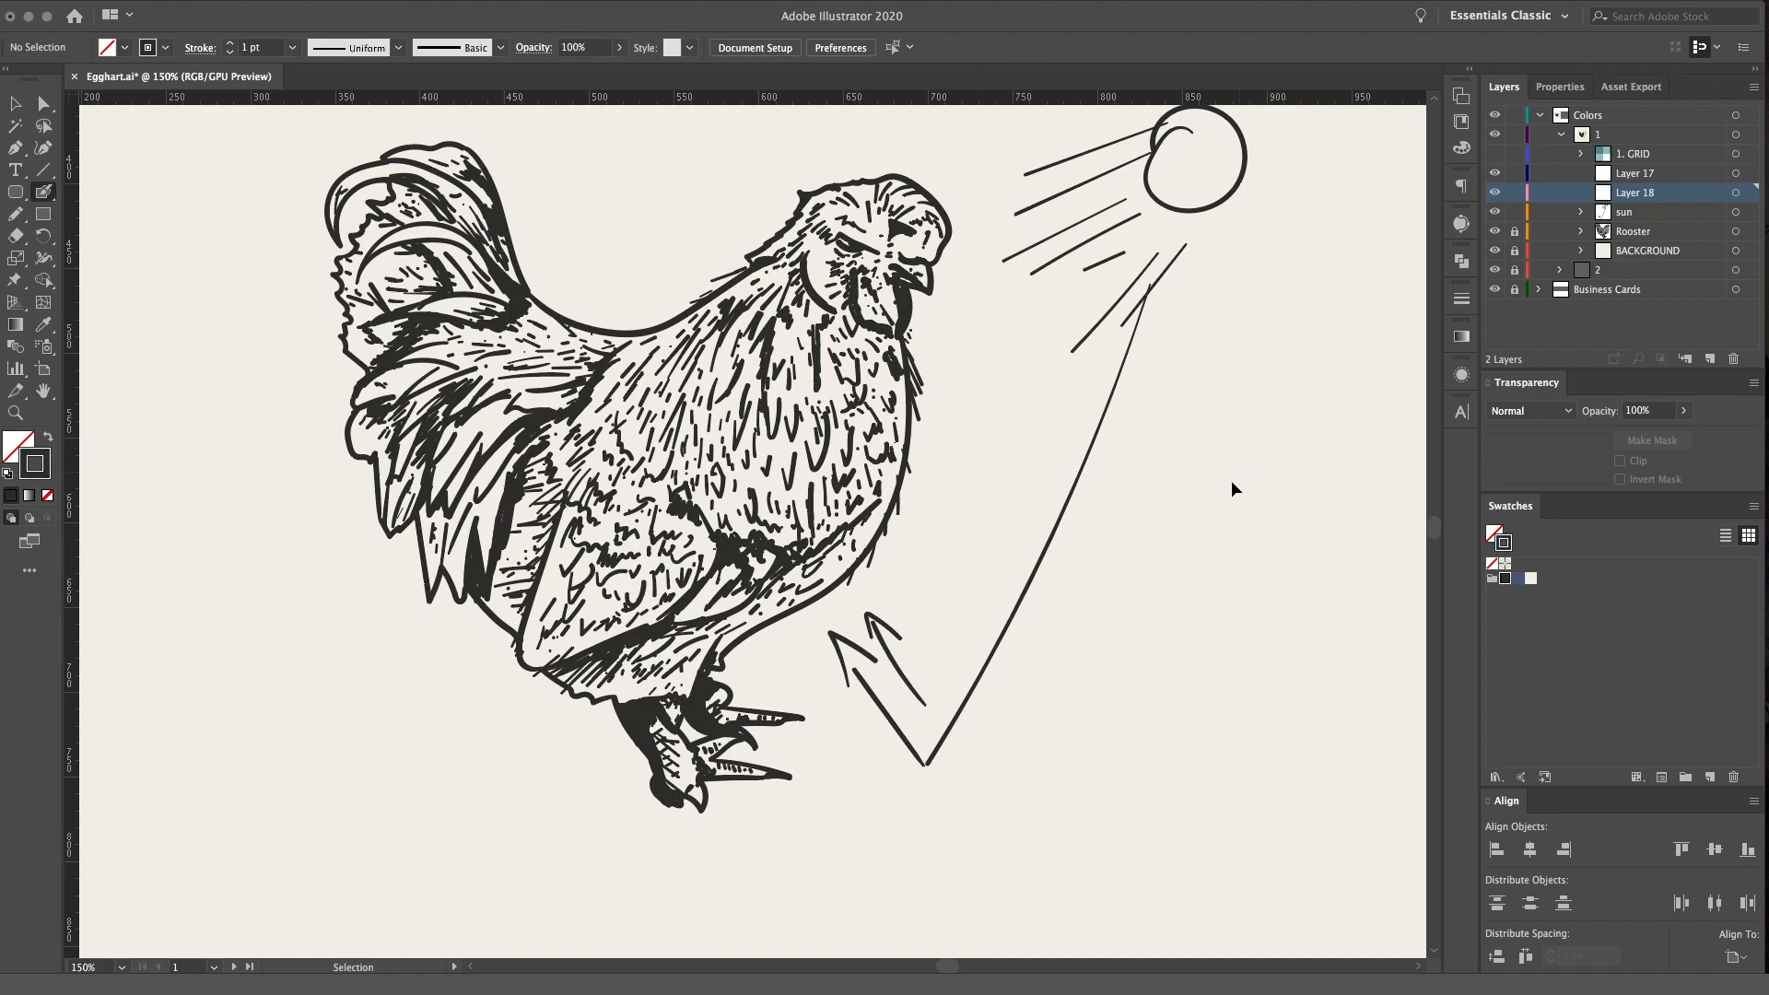
pyautogui.click(1735, 173)
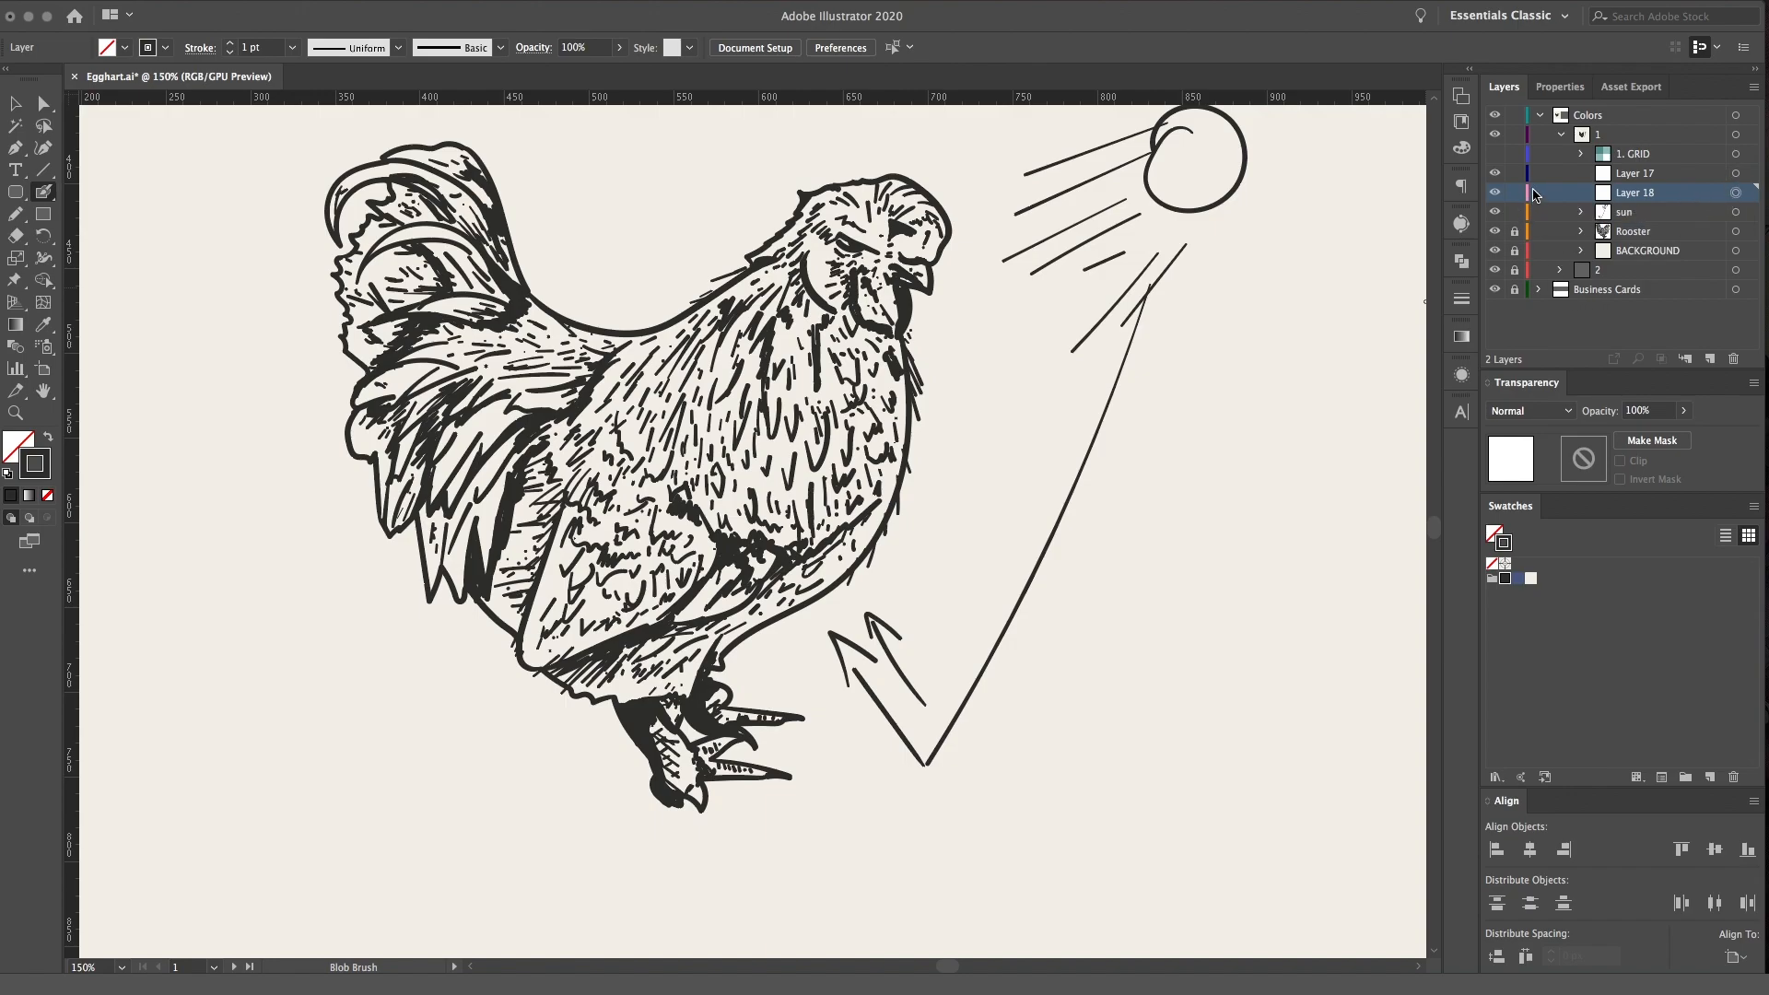
pyautogui.click(1495, 192)
pyautogui.click(1731, 363)
# Delete the bounced ray and its arrows from the sun layer, and lock that layer with Layer 17 made active
pyautogui.click(1582, 192)
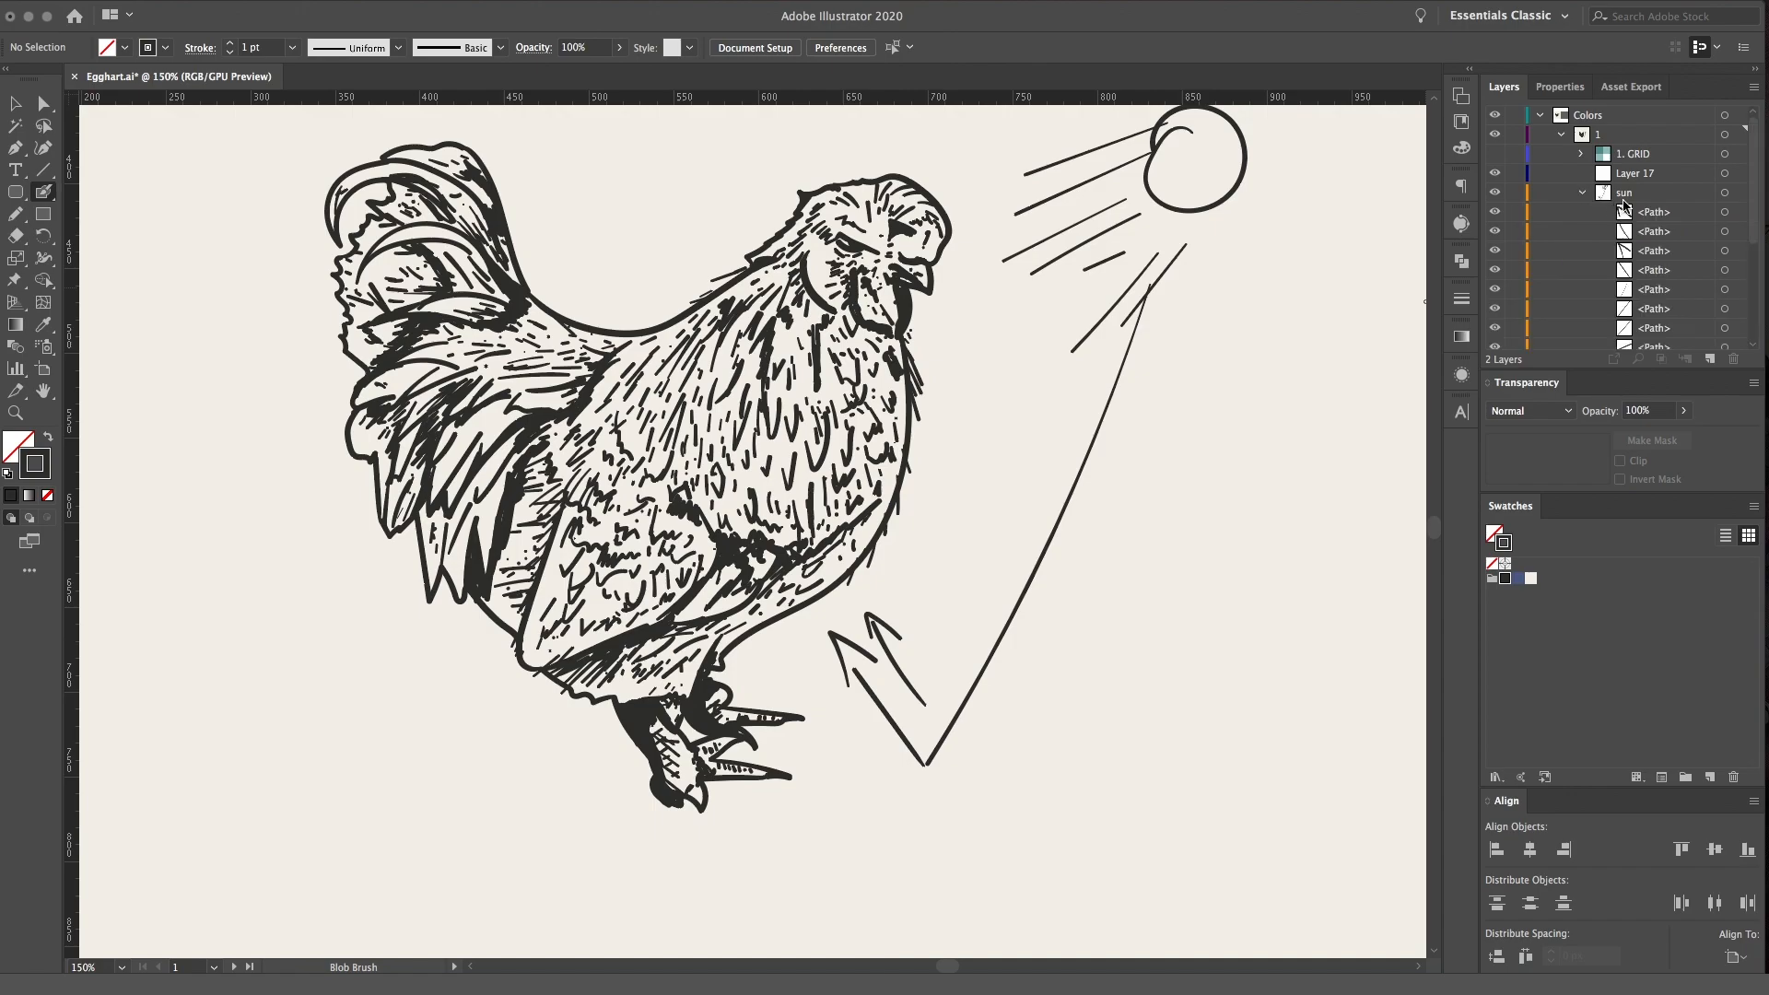
pyautogui.click(1727, 219)
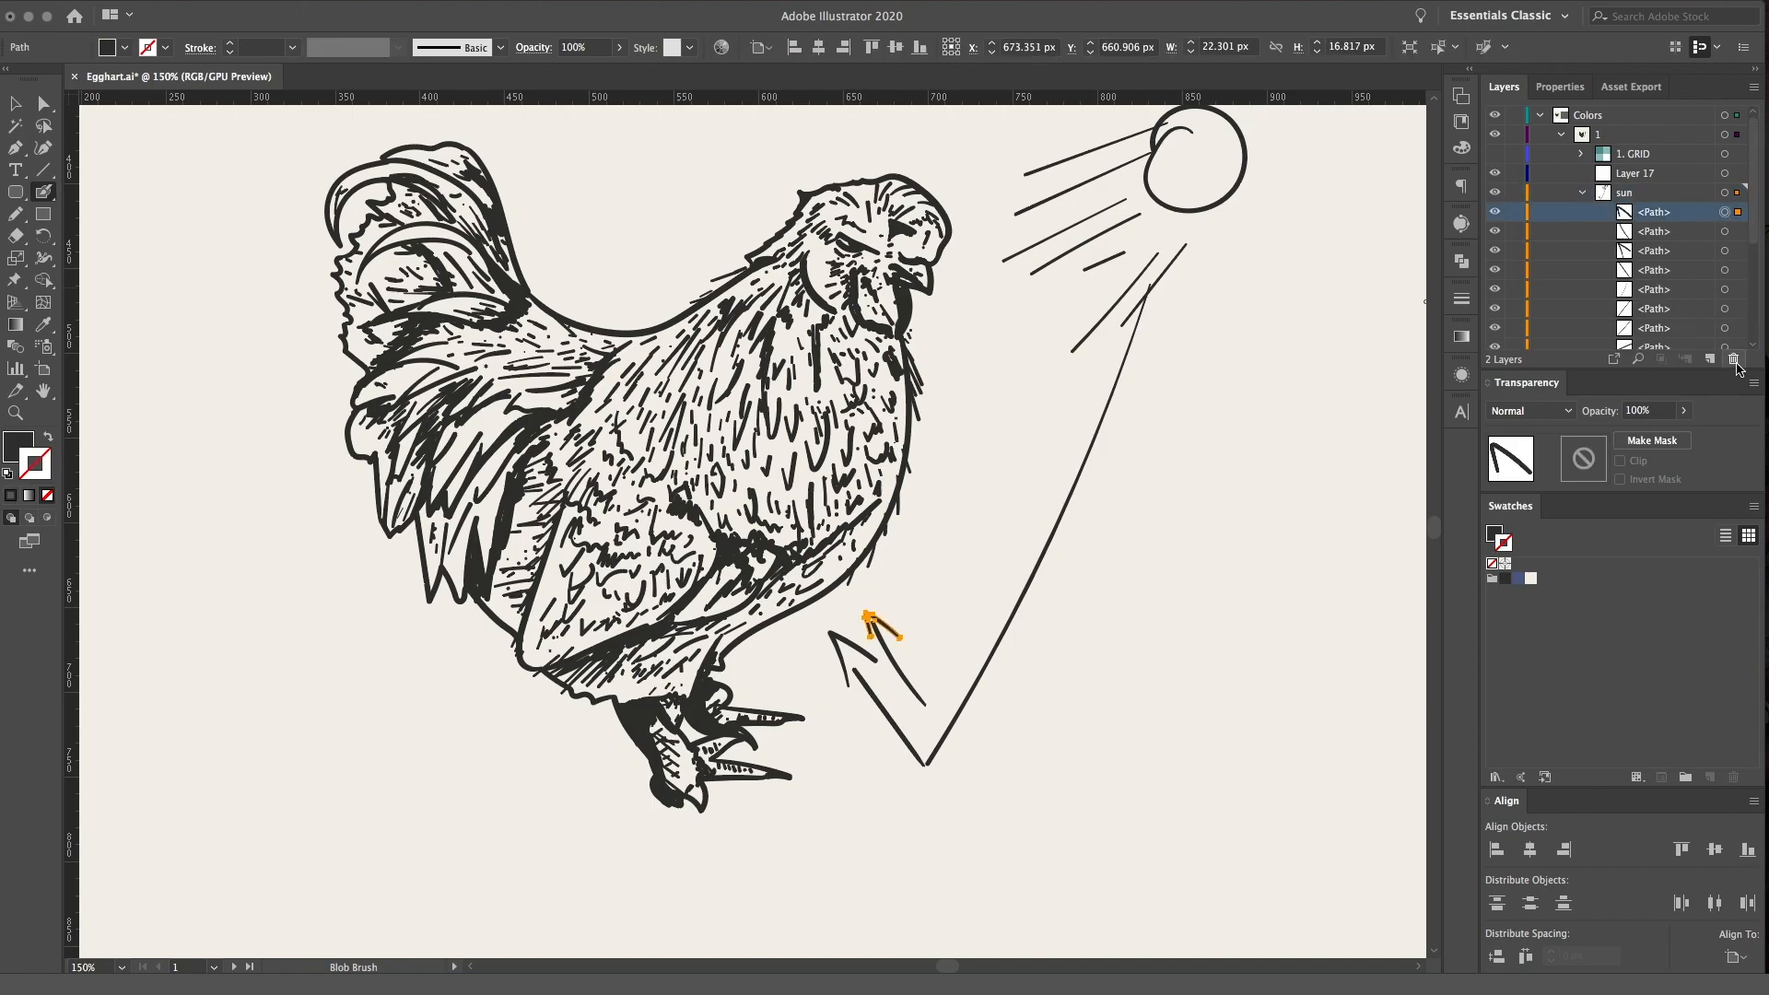
pyautogui.click(1732, 359)
pyautogui.press('v')
pyautogui.moveTo(813, 614); pyautogui.dragTo(912, 719)
pyautogui.press('Delete')
pyautogui.click(1011, 615)
pyautogui.press('Delete')
pyautogui.click(1584, 193)
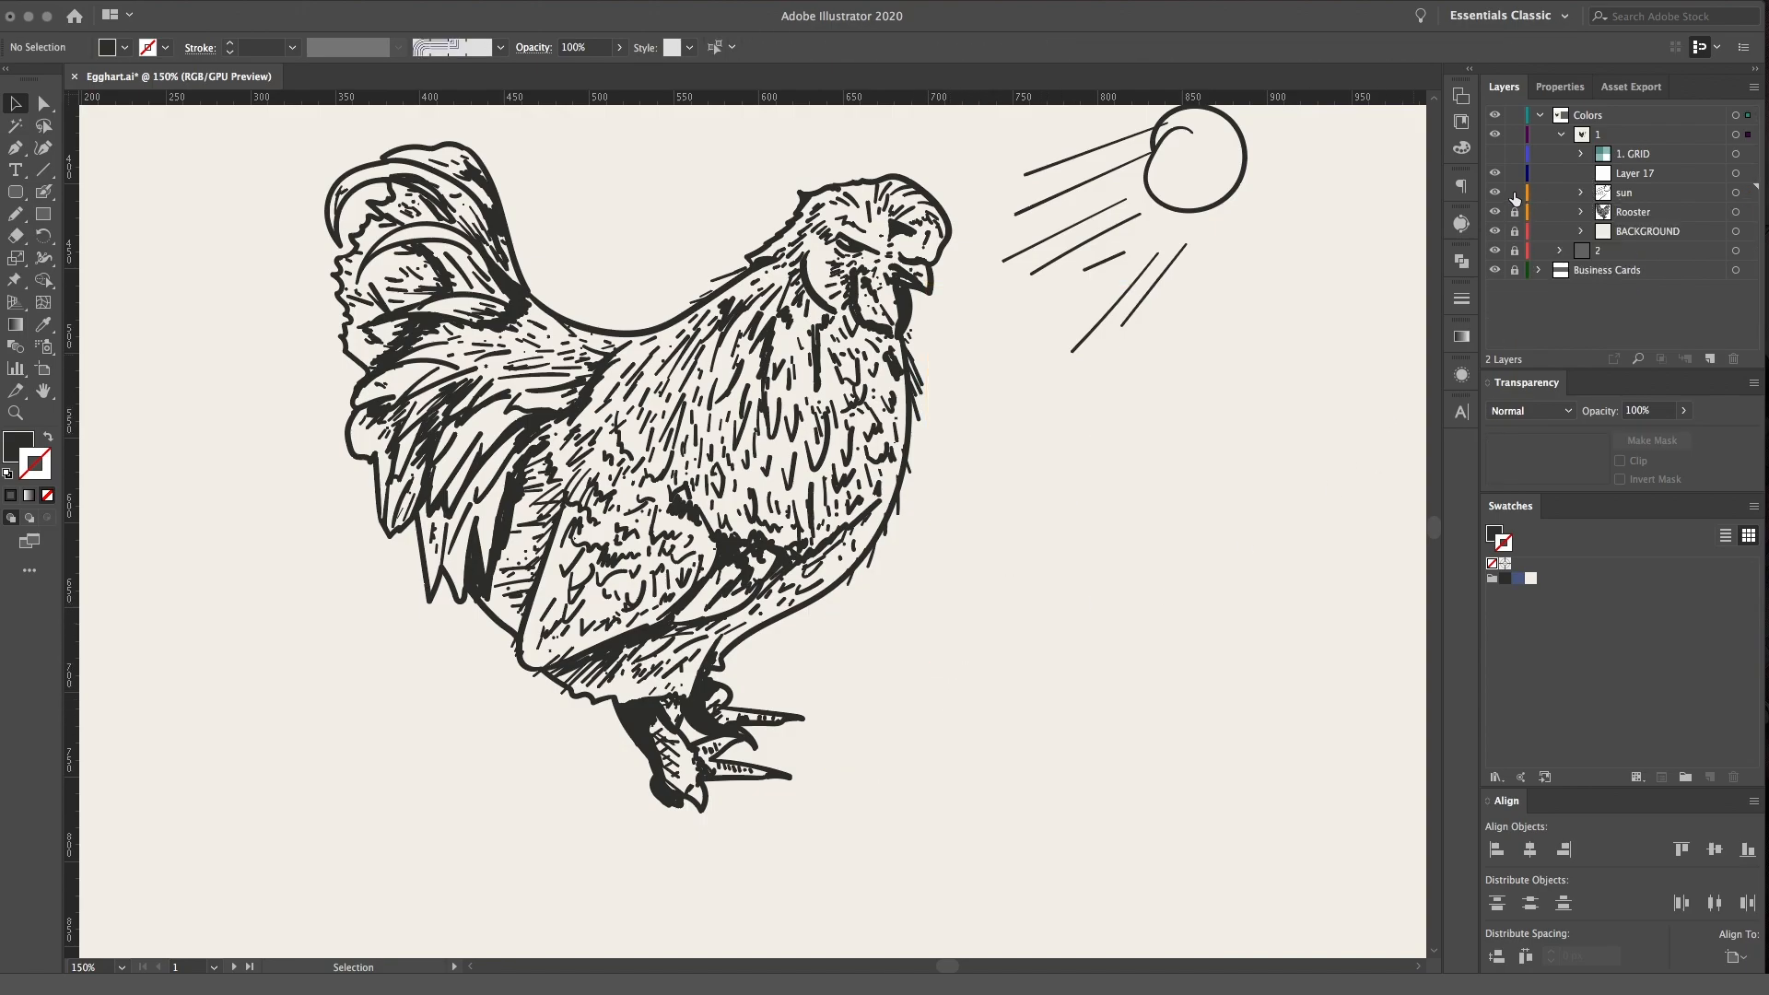
pyautogui.click(1677, 177)
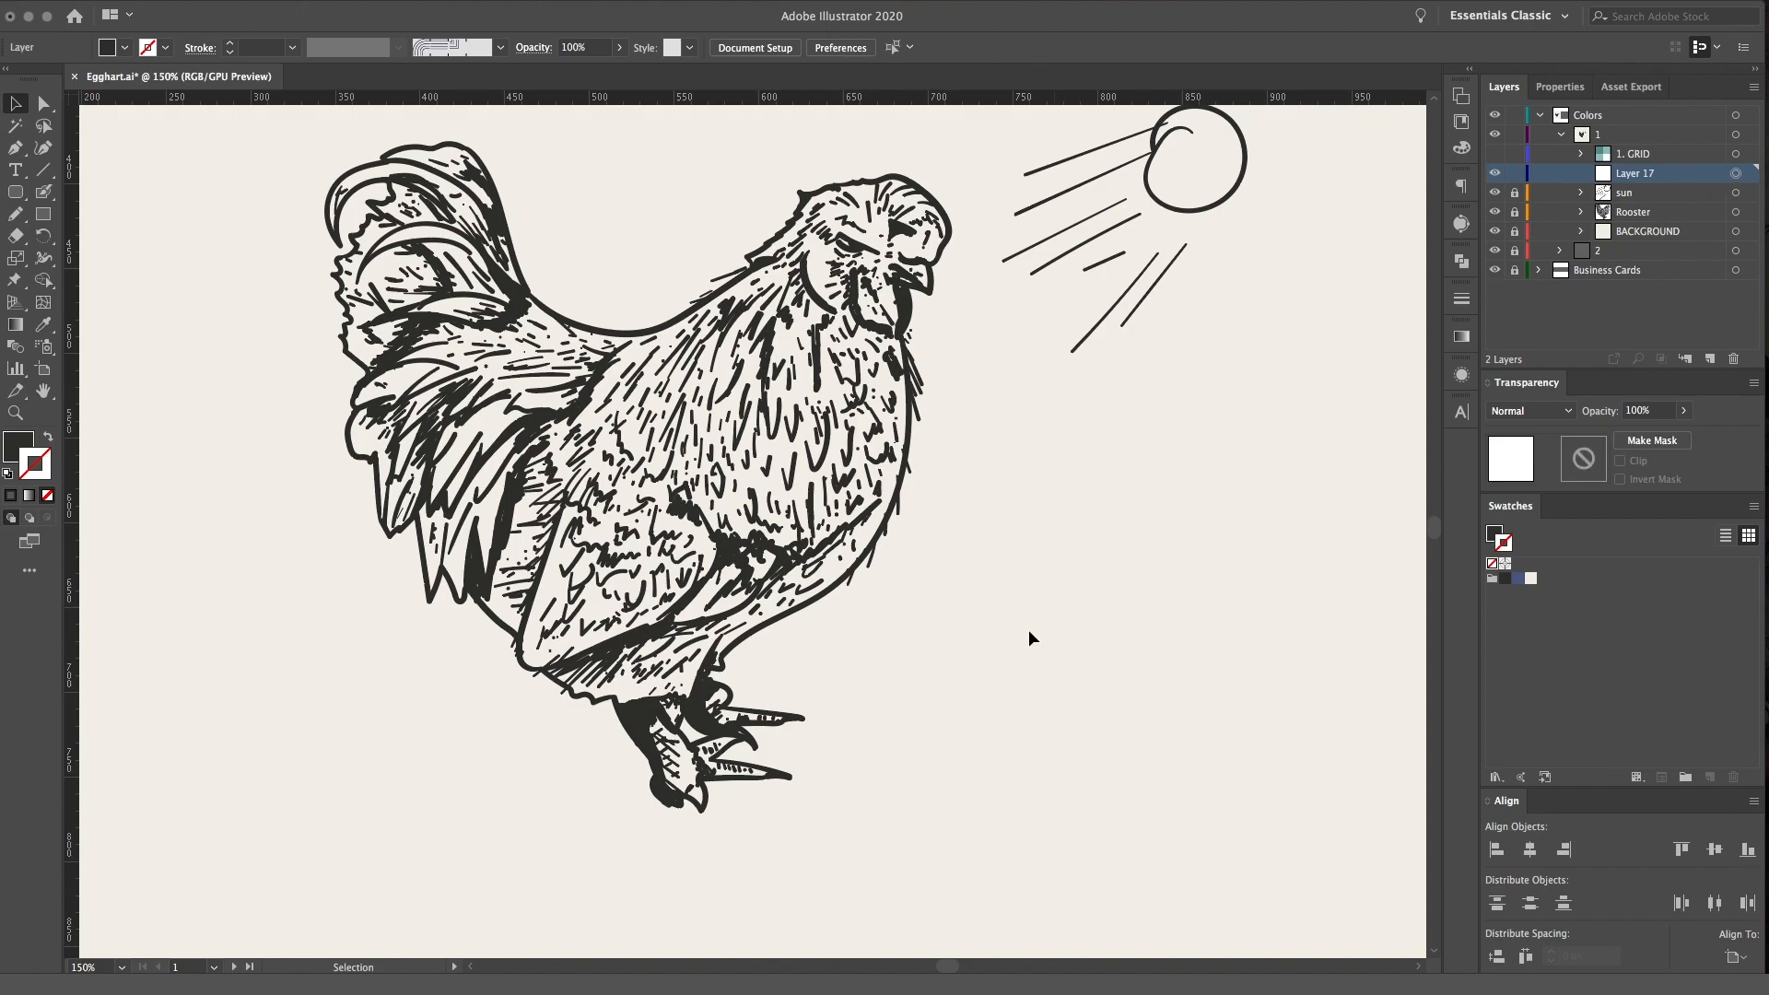
pyautogui.press('super+equal')
pyautogui.press('h')
pyautogui.moveTo(1036, 435); pyautogui.dragTo(984, 601)
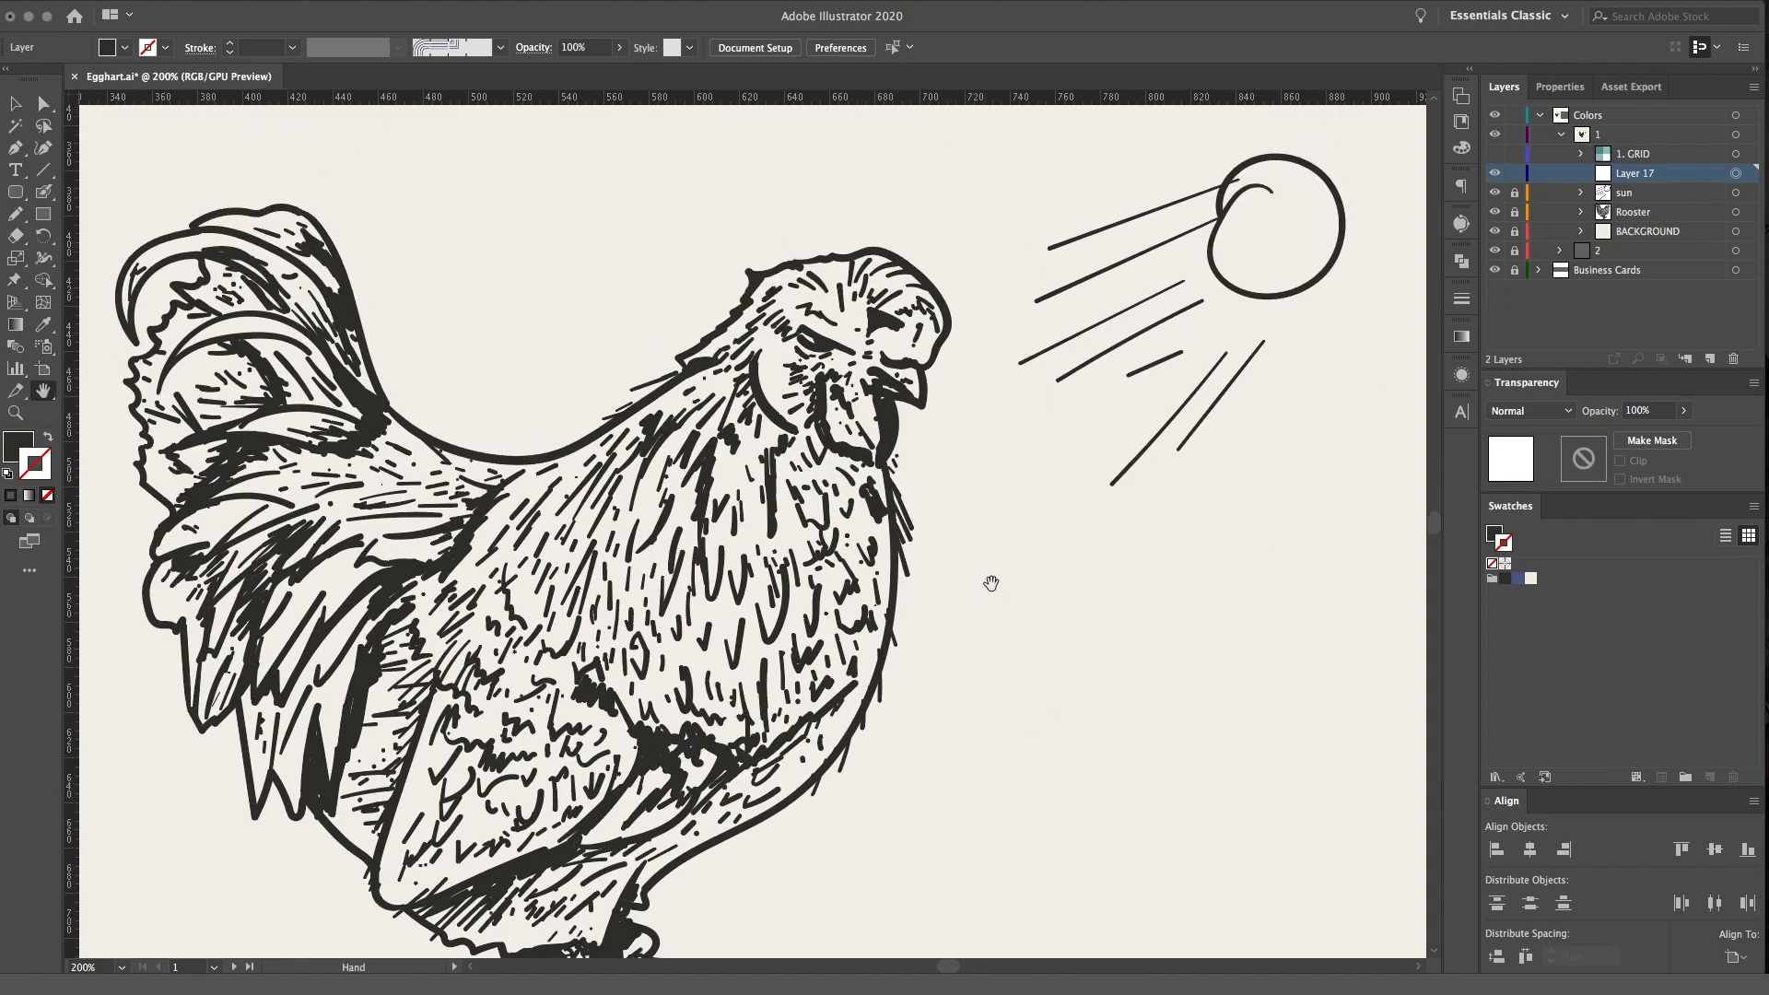
pyautogui.moveTo(864, 522); pyautogui.dragTo(911, 461)
pyautogui.moveTo(880, 585); pyautogui.dragTo(940, 558)
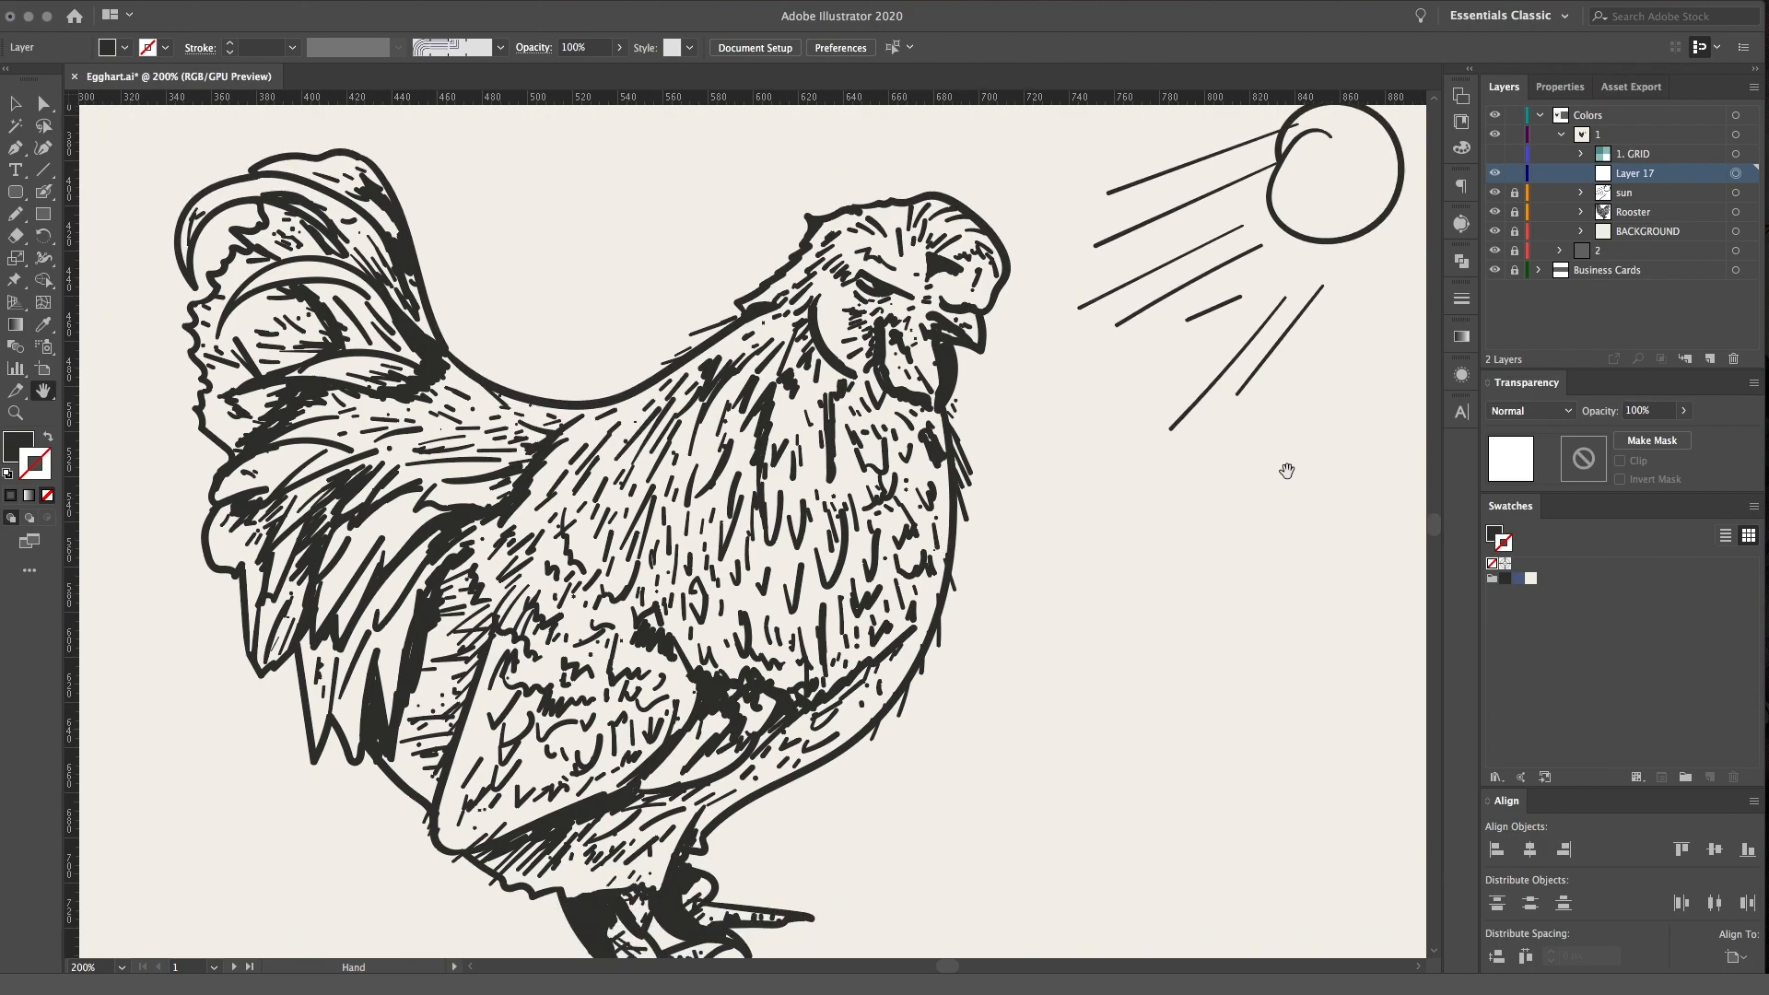
pyautogui.press('super+equal')
pyautogui.moveTo(1161, 439); pyautogui.dragTo(1055, 575)
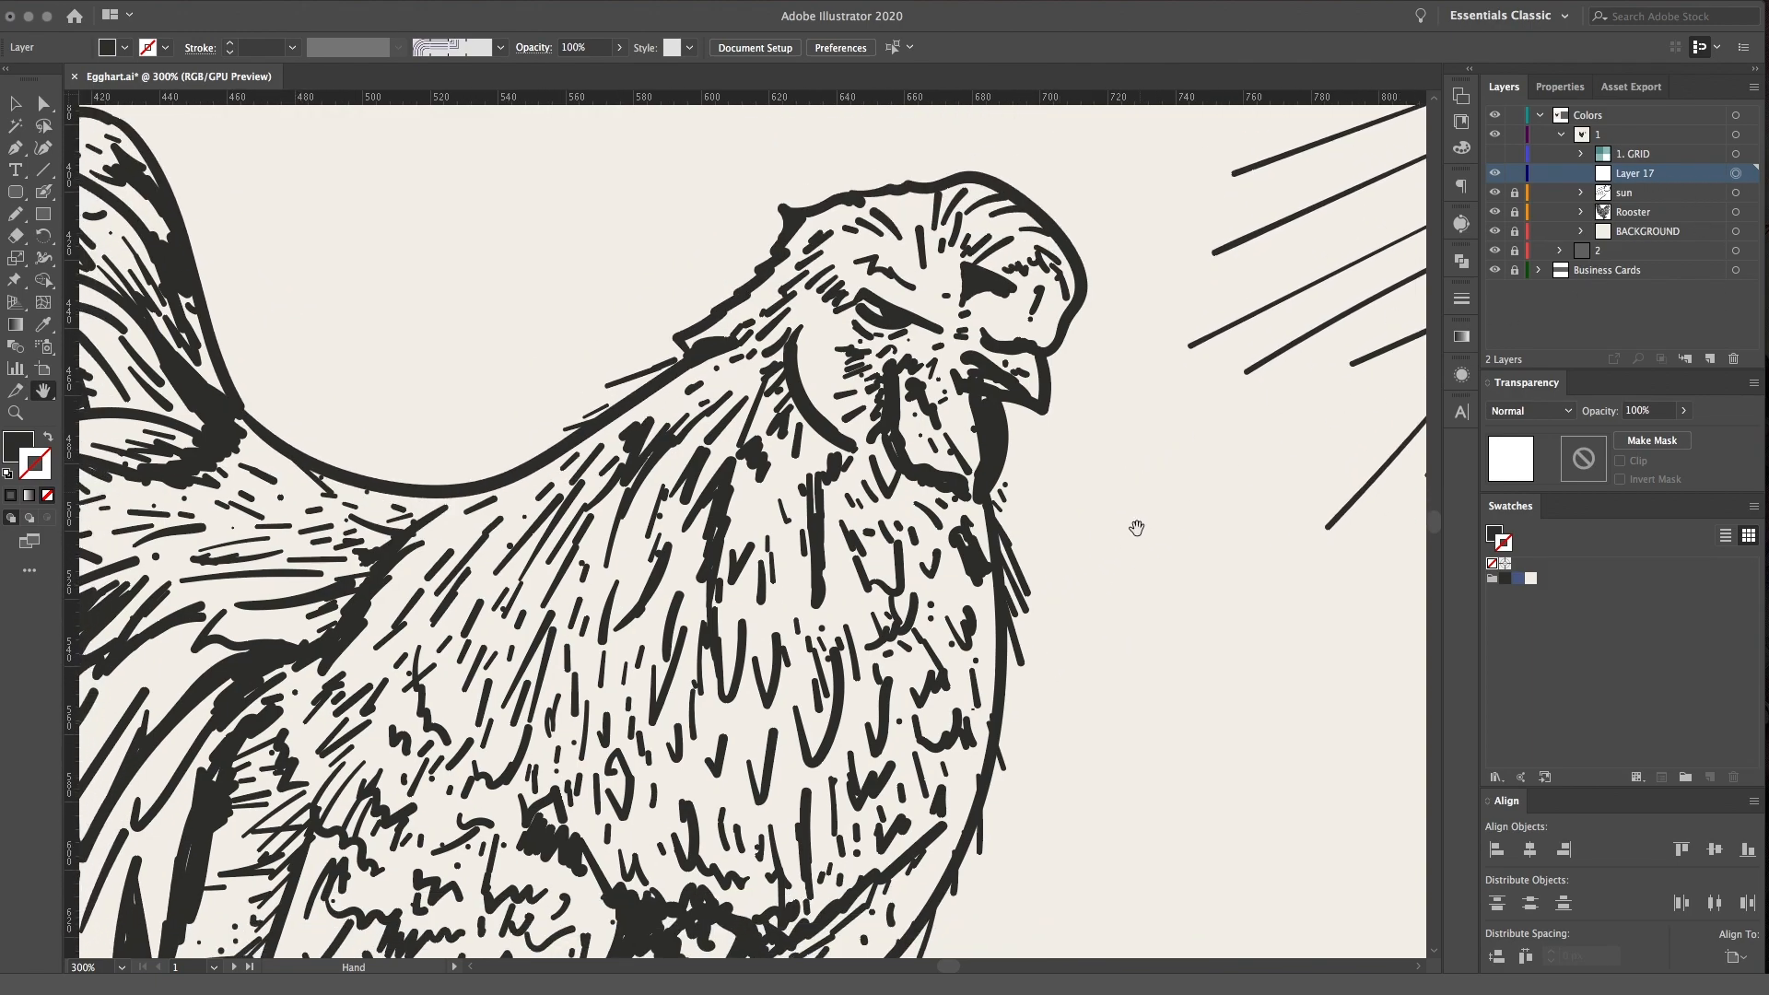
pyautogui.scroll(-4, 1160, 442)
pyautogui.press('super+minus')
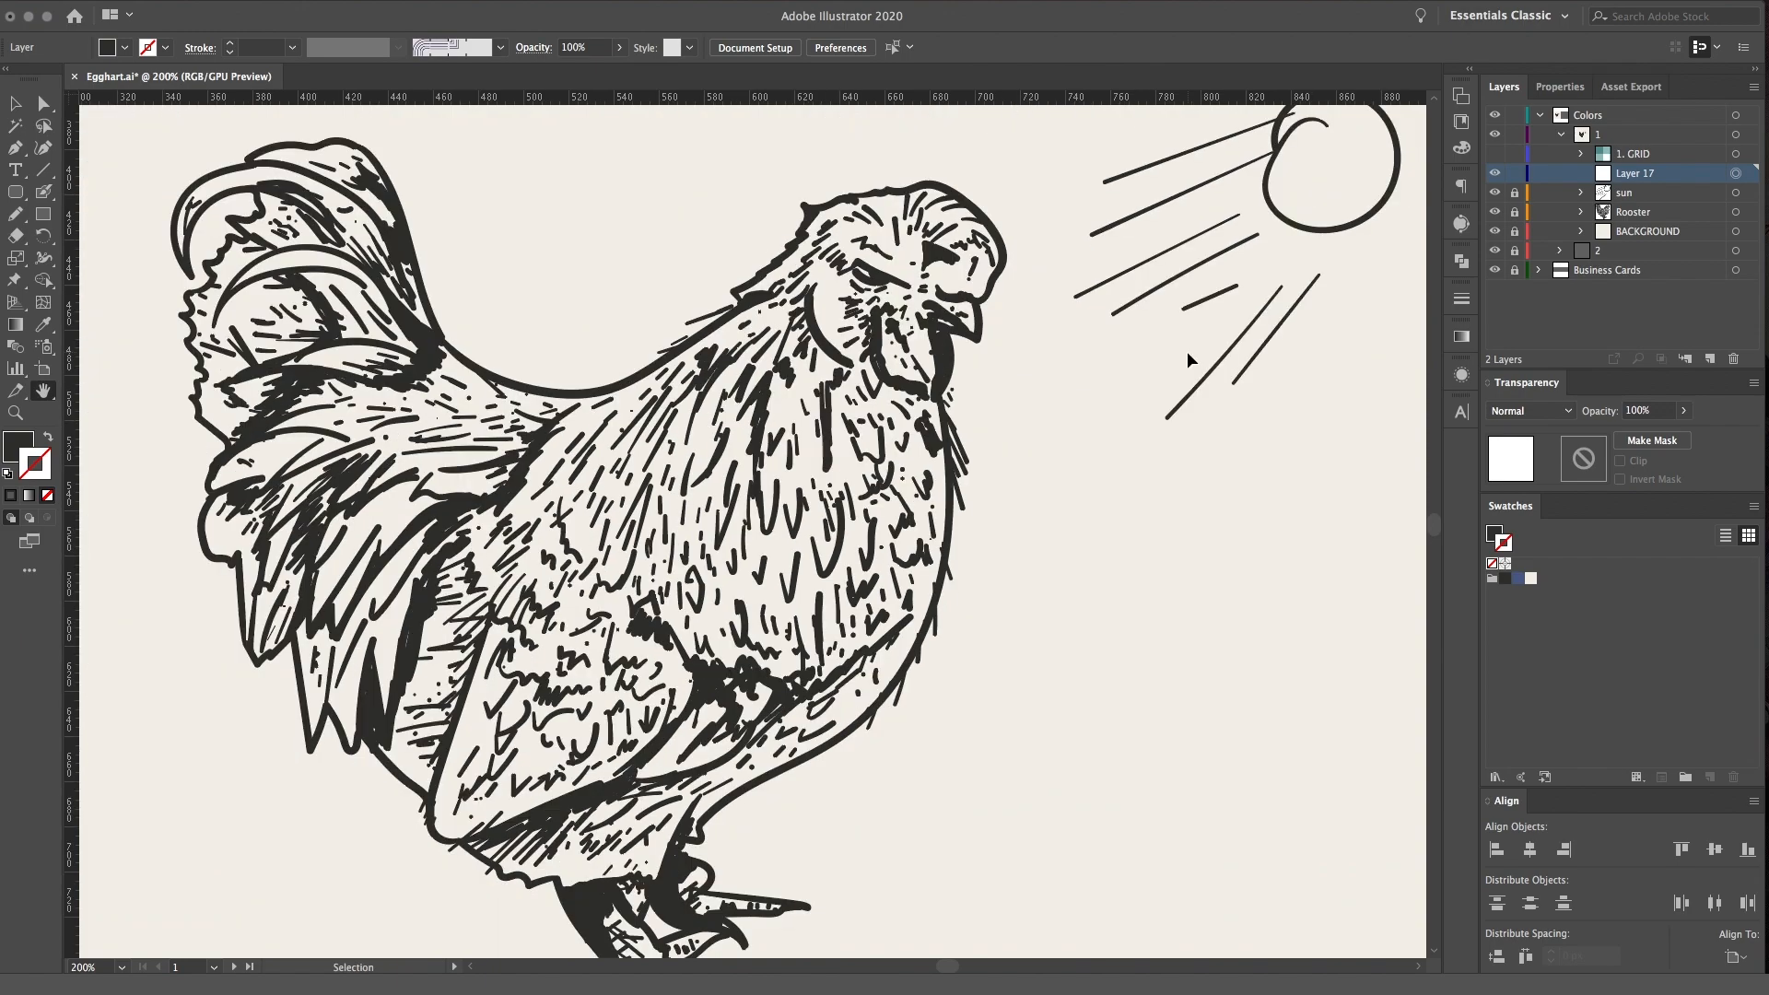
pyautogui.press('super+plus')
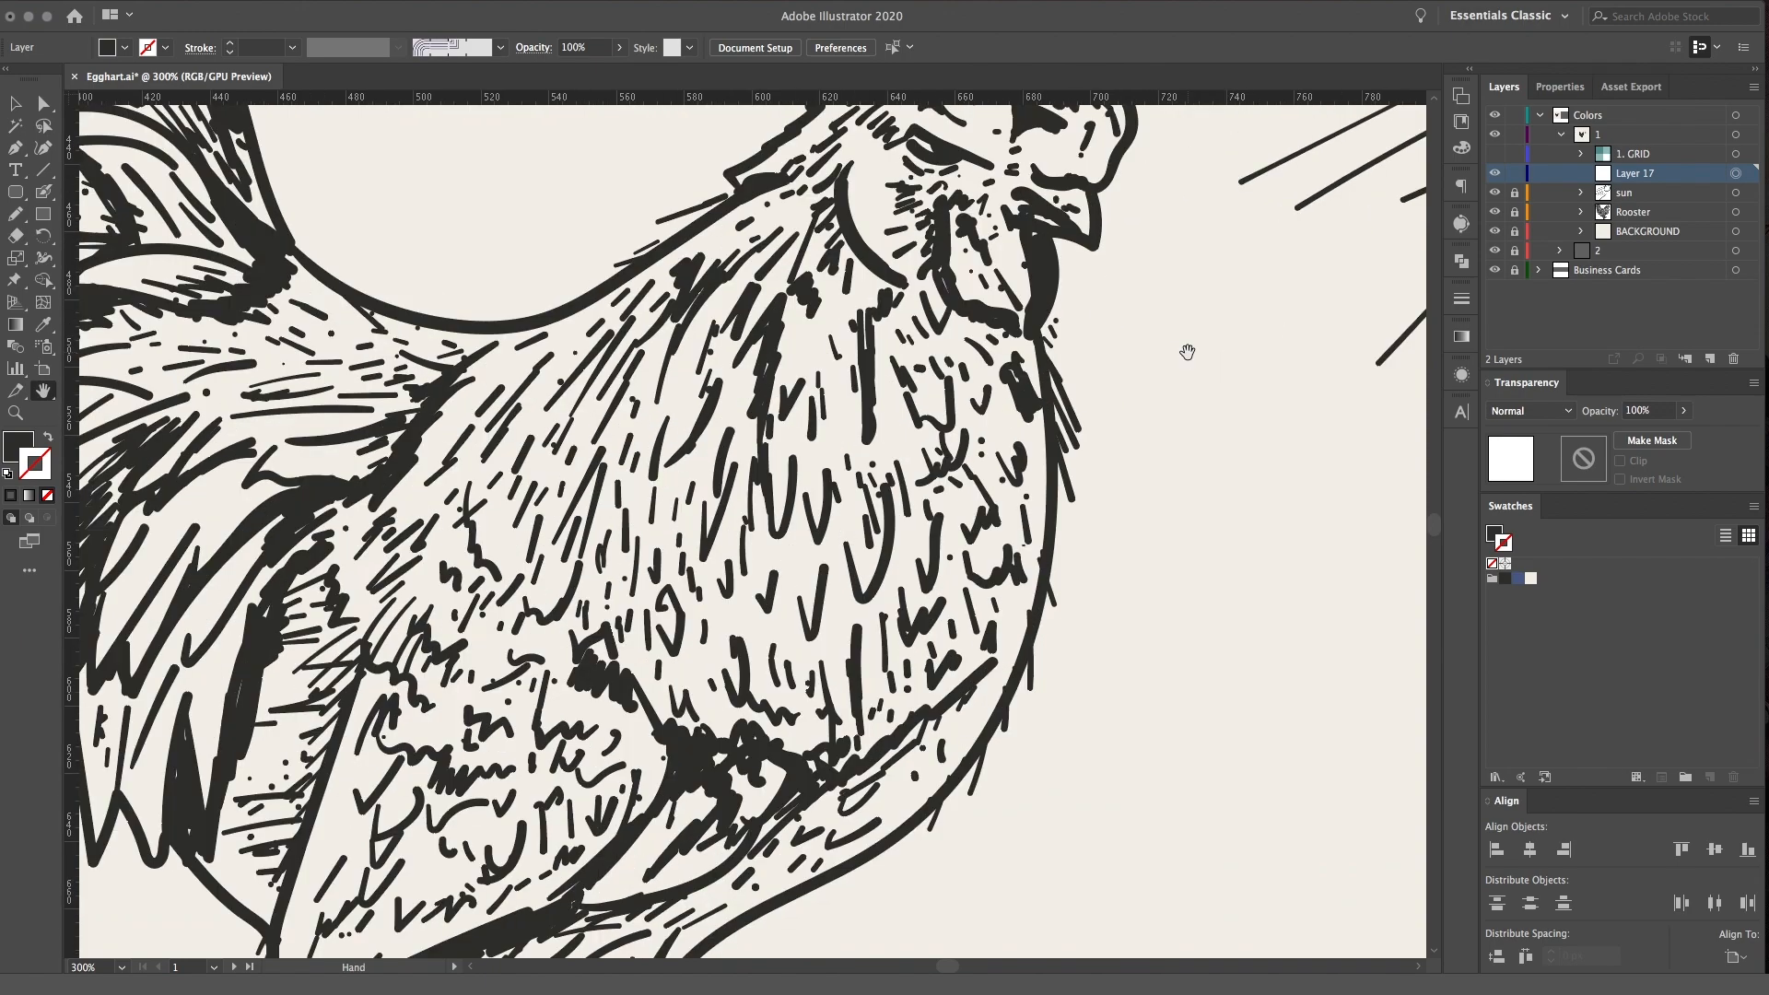
# Rename Layer 17 as "shadow" and move it directly below the sun layer in the layer stack
pyautogui.moveTo(1012, 429); pyautogui.dragTo(931, 622)
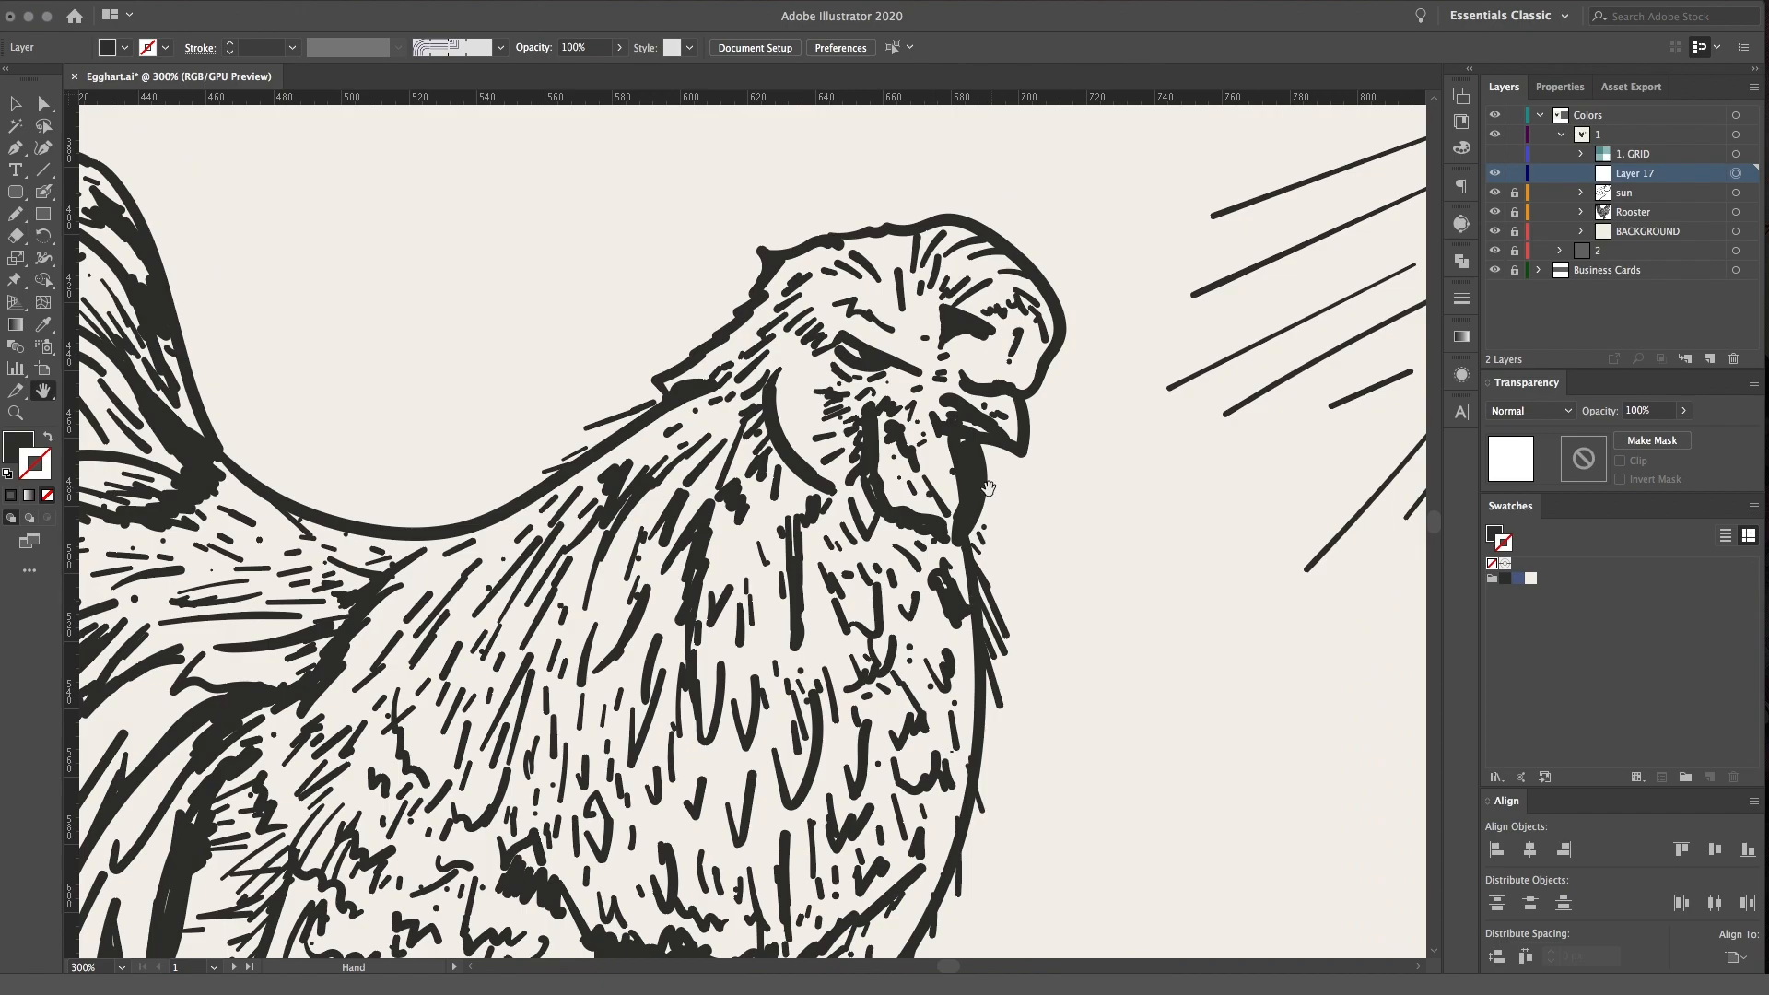
pyautogui.scroll(-3, 985, 475)
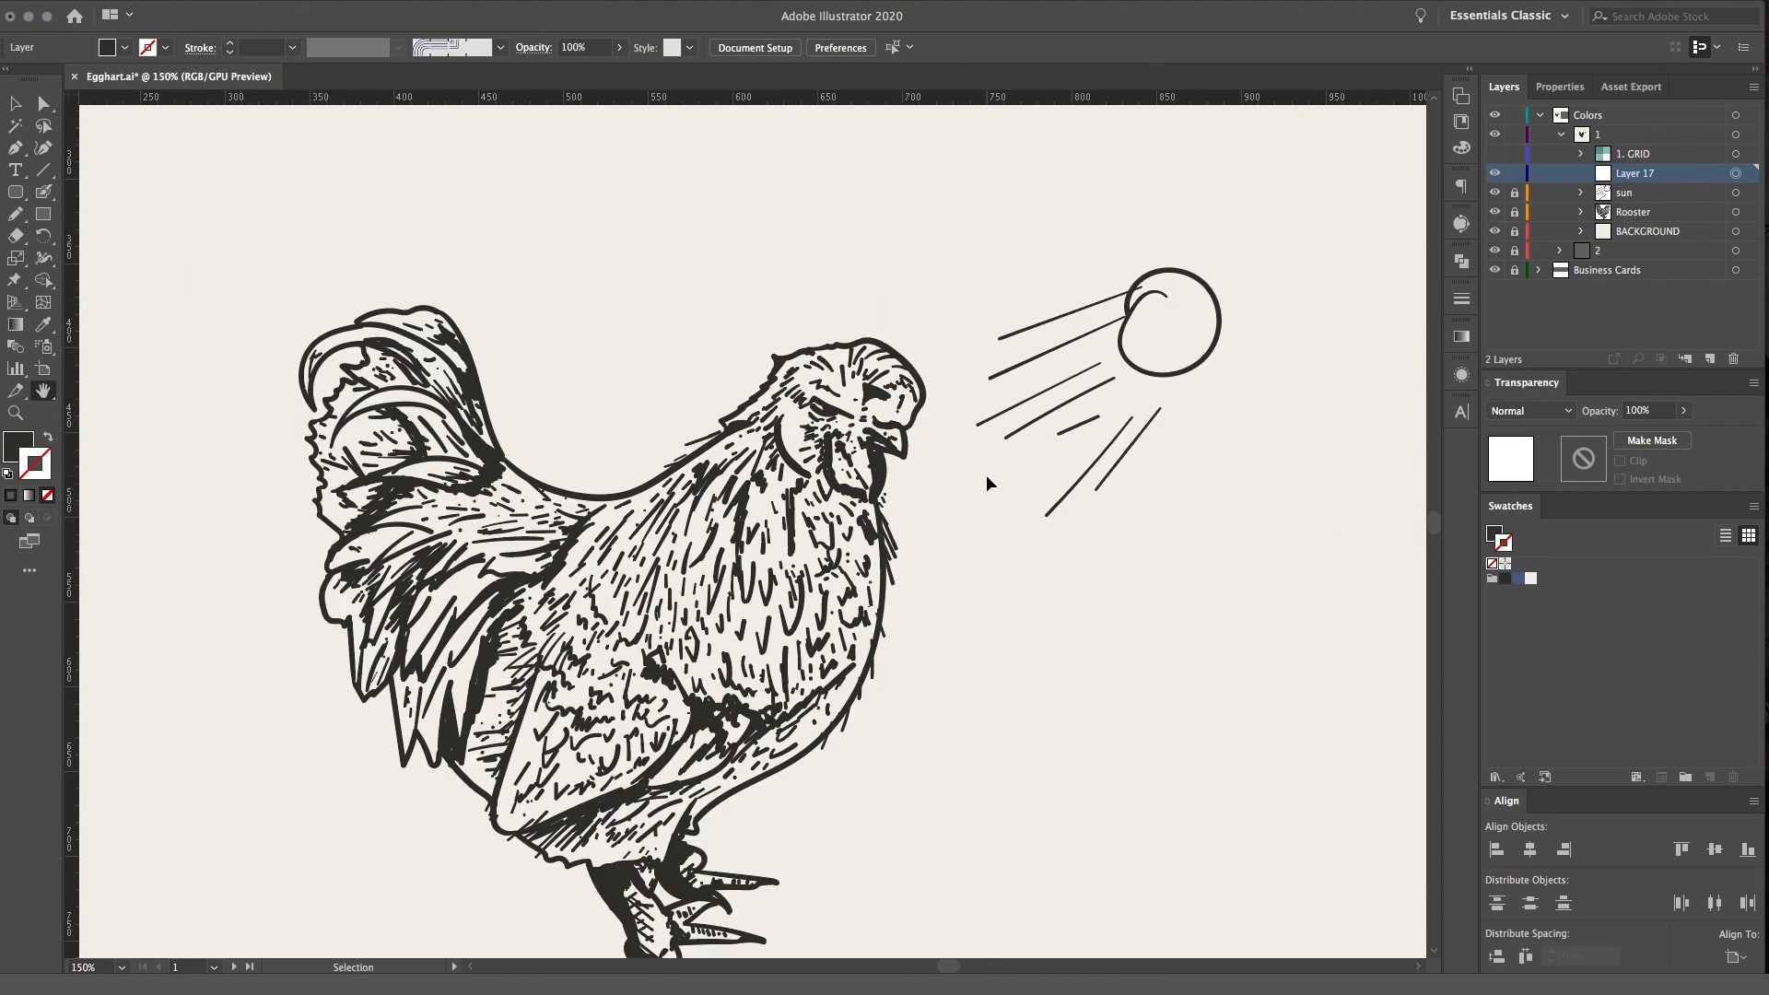
pyautogui.press('super+equal')
pyautogui.press('super+equal')
pyautogui.moveTo(1125, 396); pyautogui.dragTo(1044, 441)
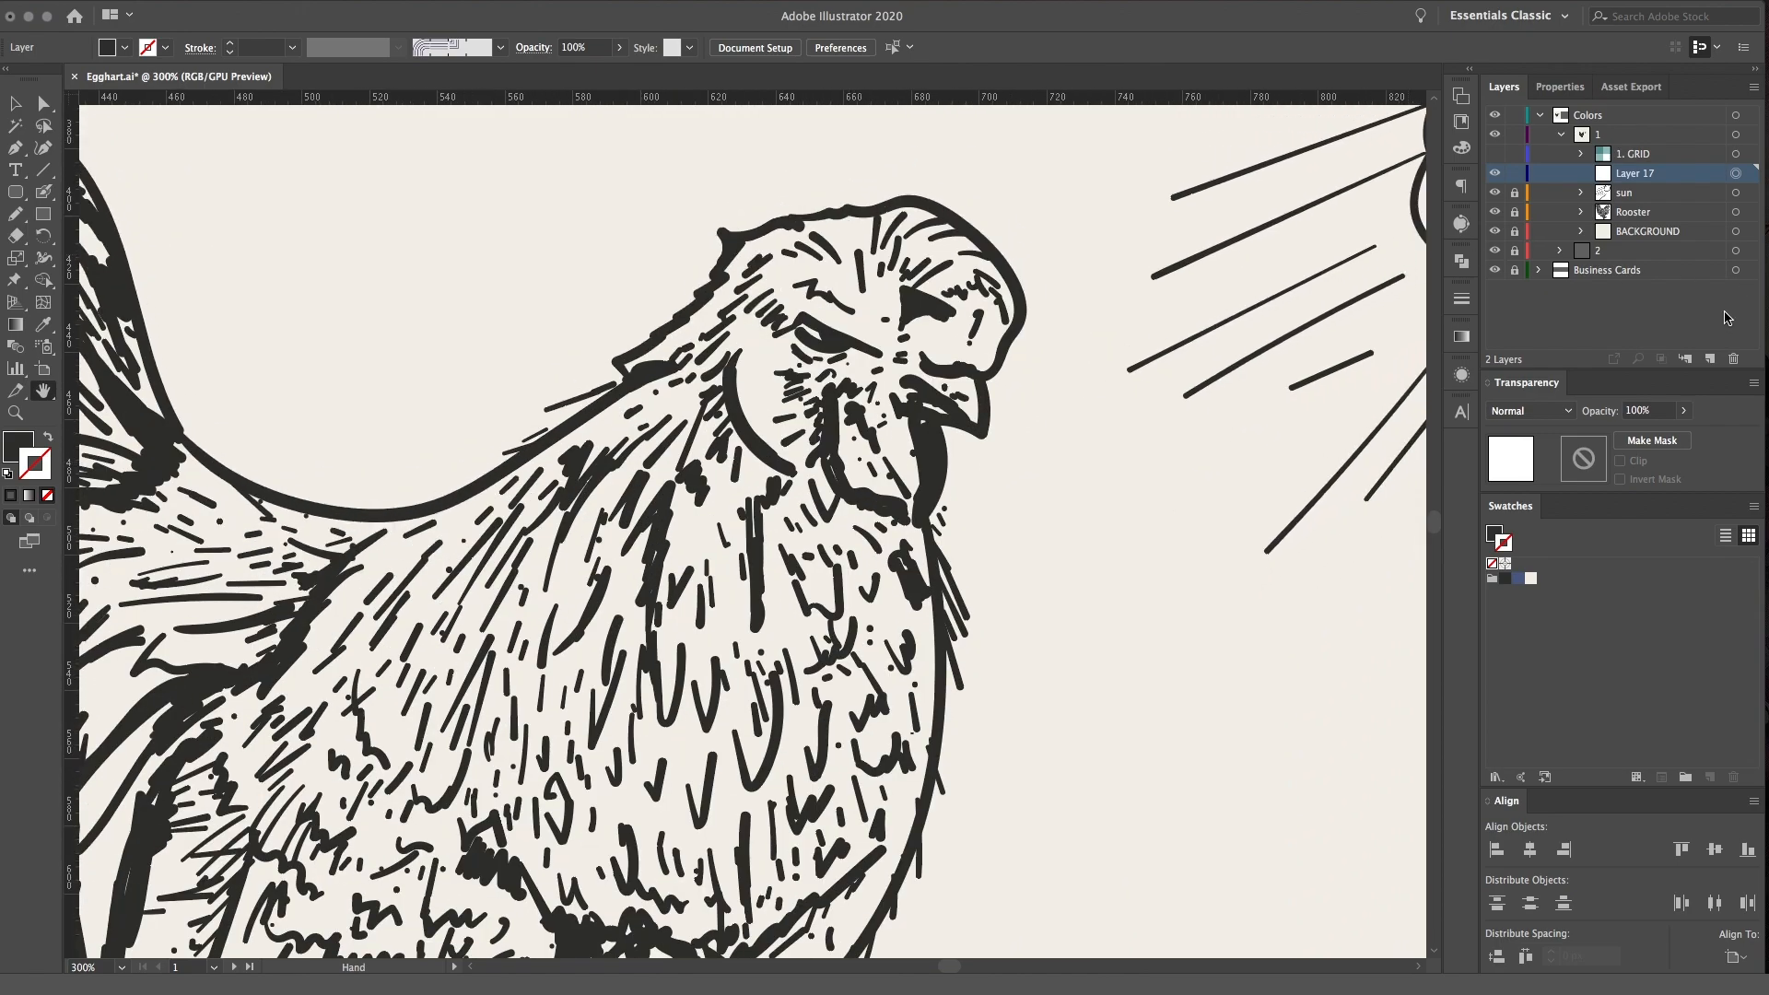
pyautogui.doubleClick(1631, 175)
pyautogui.write('shadow')
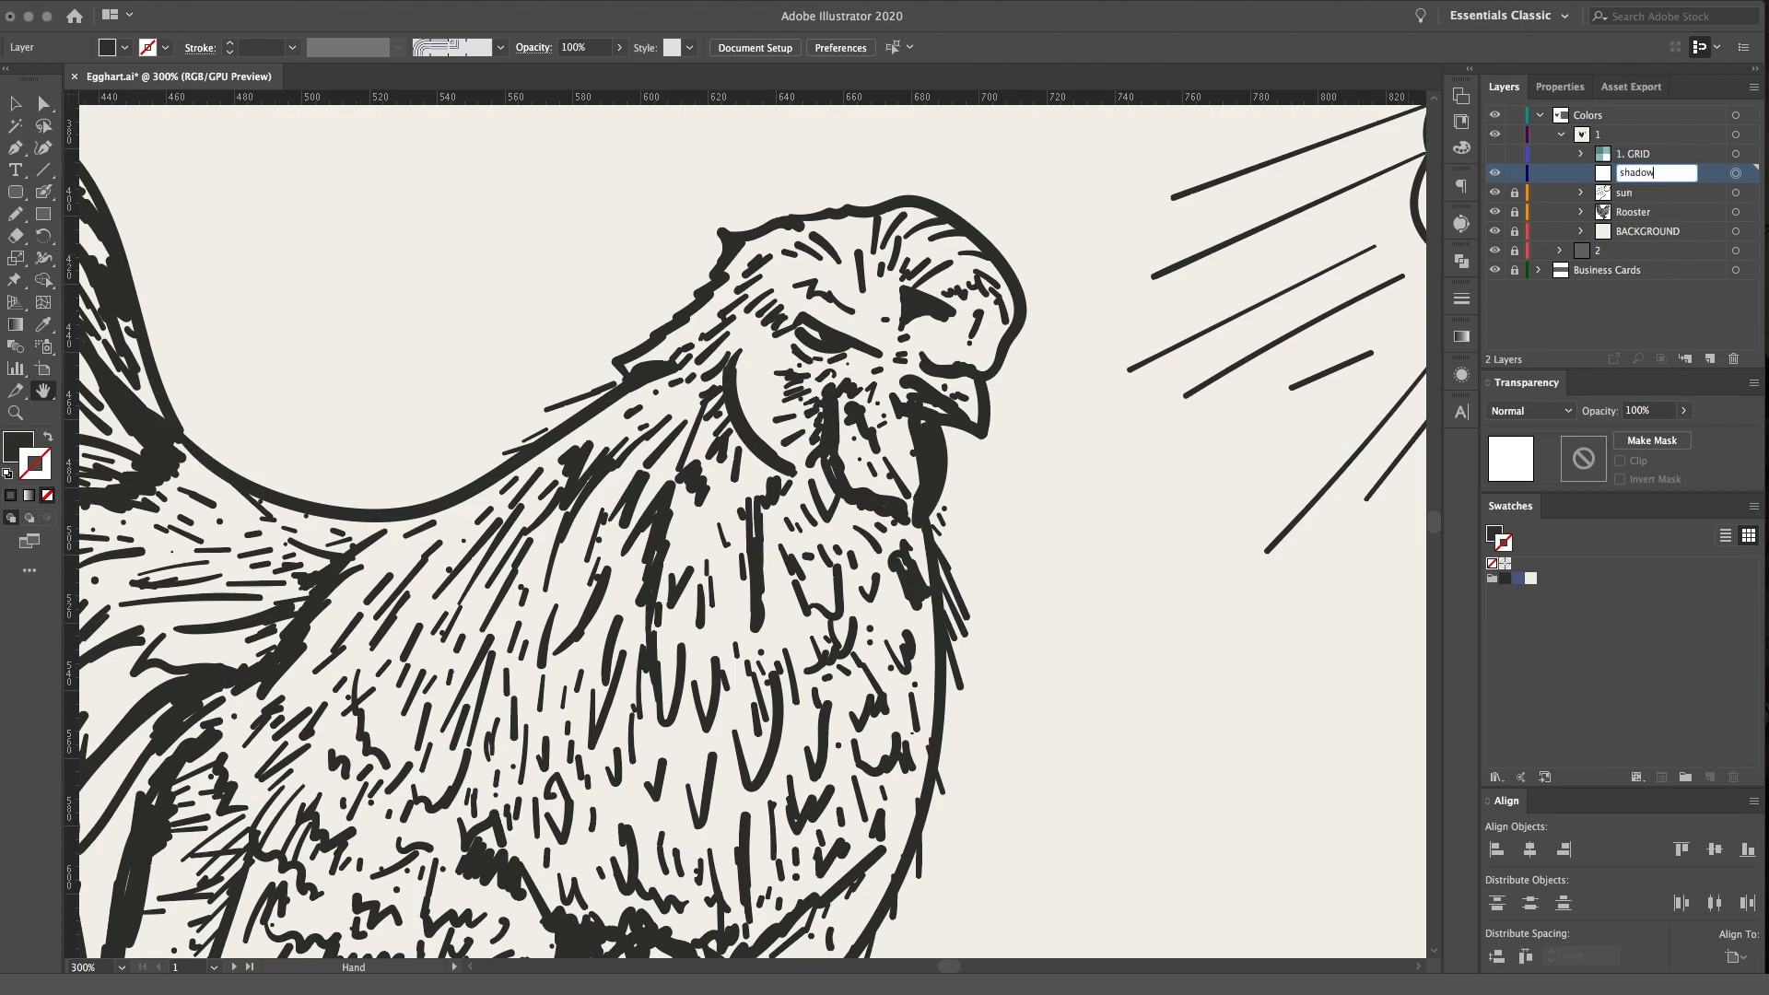
pyautogui.click(1682, 187)
pyautogui.moveTo(1624, 178); pyautogui.dragTo(1656, 202)
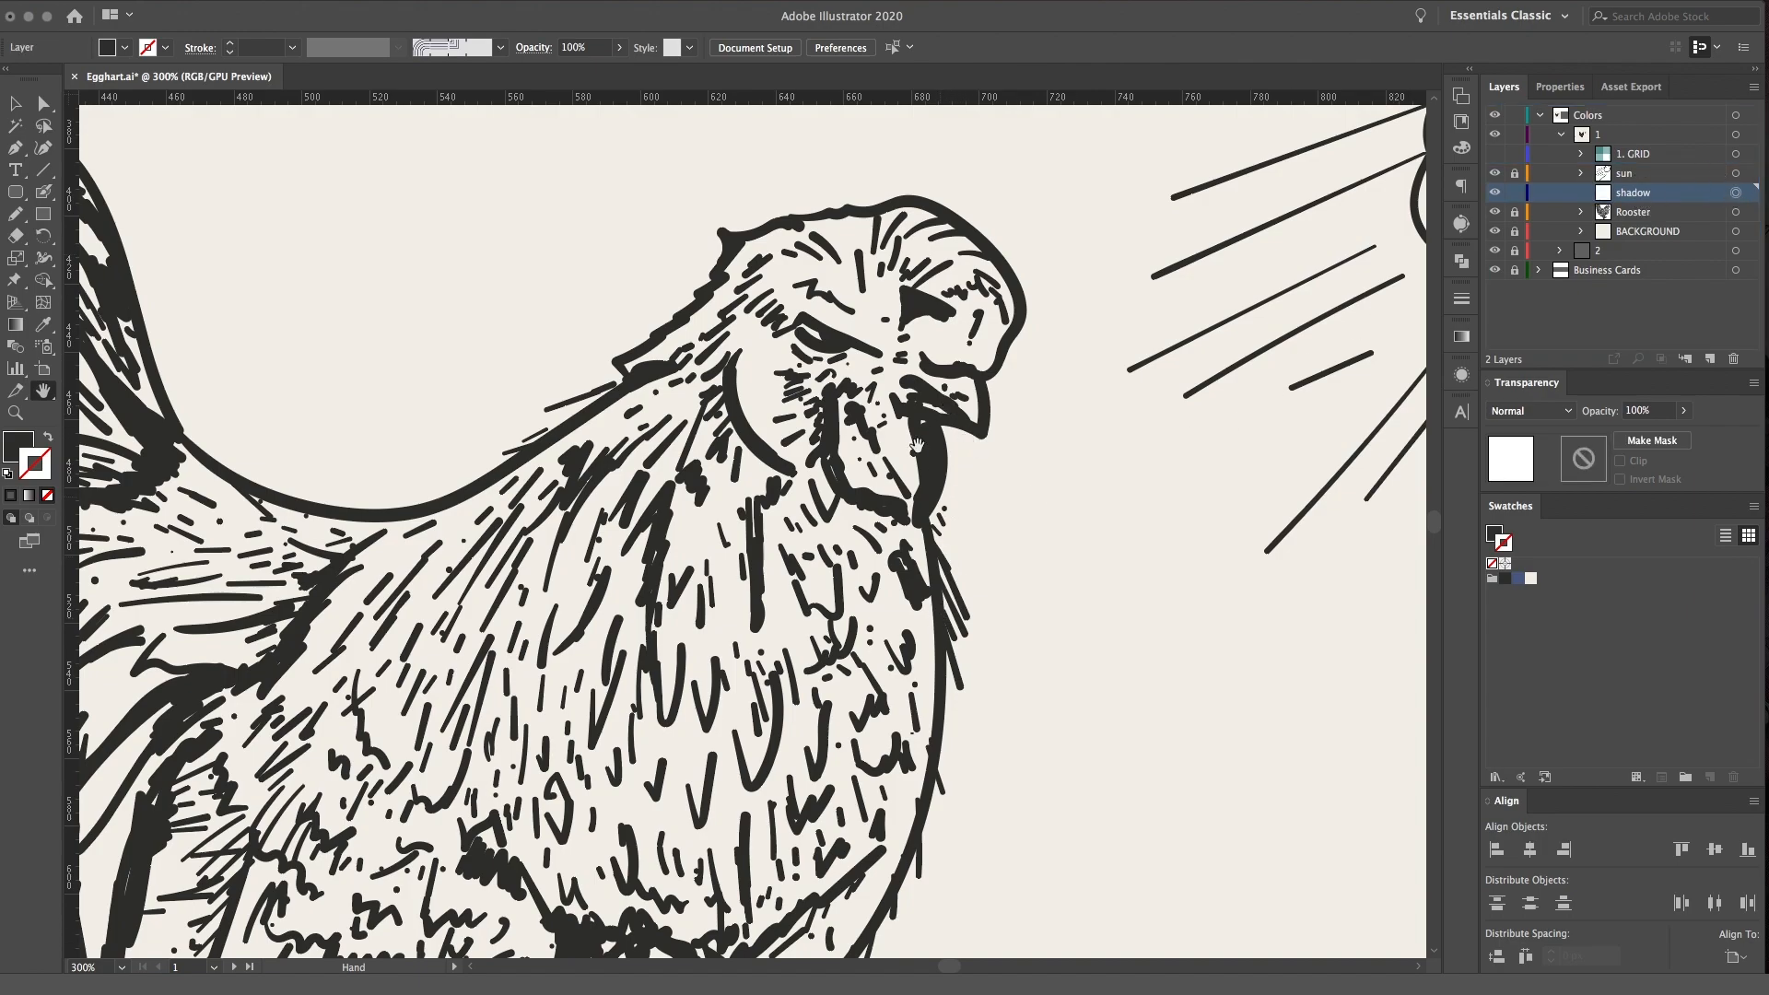
# Paint a solid dark shadow band along the wing's rear edge with the Blob Brush, using the dark swatch
pyautogui.moveTo(992, 469); pyautogui.dragTo(1031, 436)
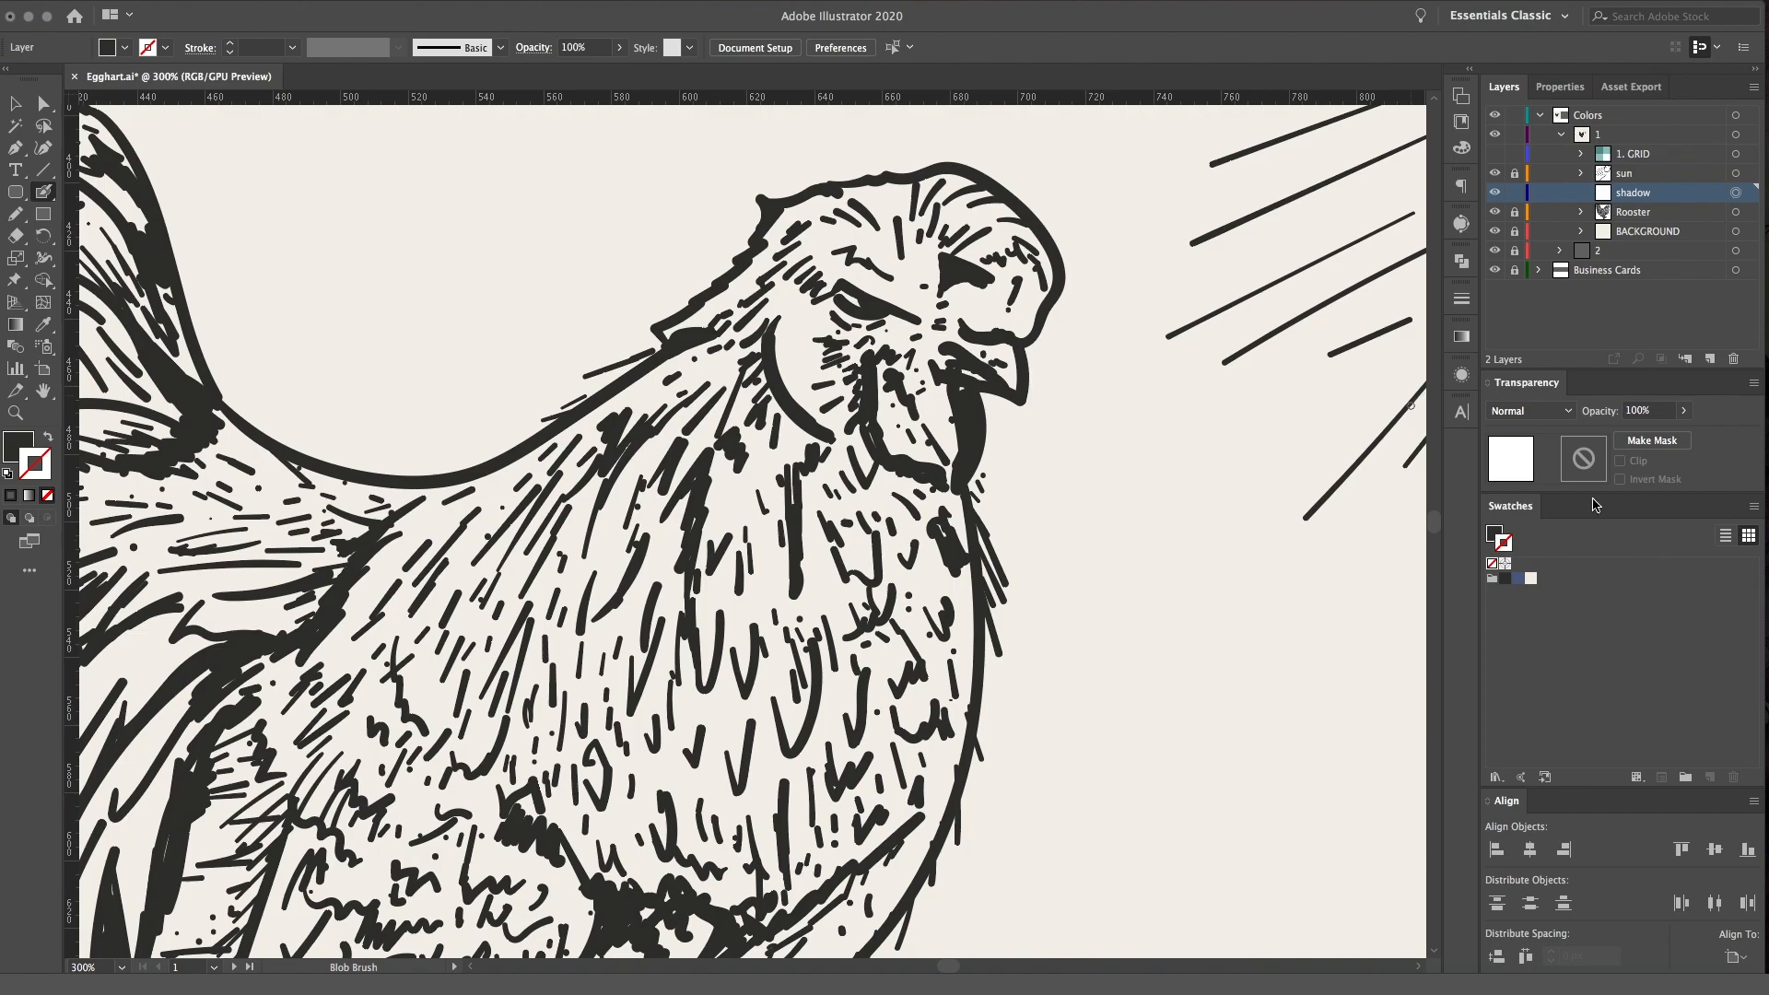
pyautogui.click(1495, 533)
pyautogui.press('super+minus')
pyautogui.moveTo(892, 494); pyautogui.dragTo(1052, 362)
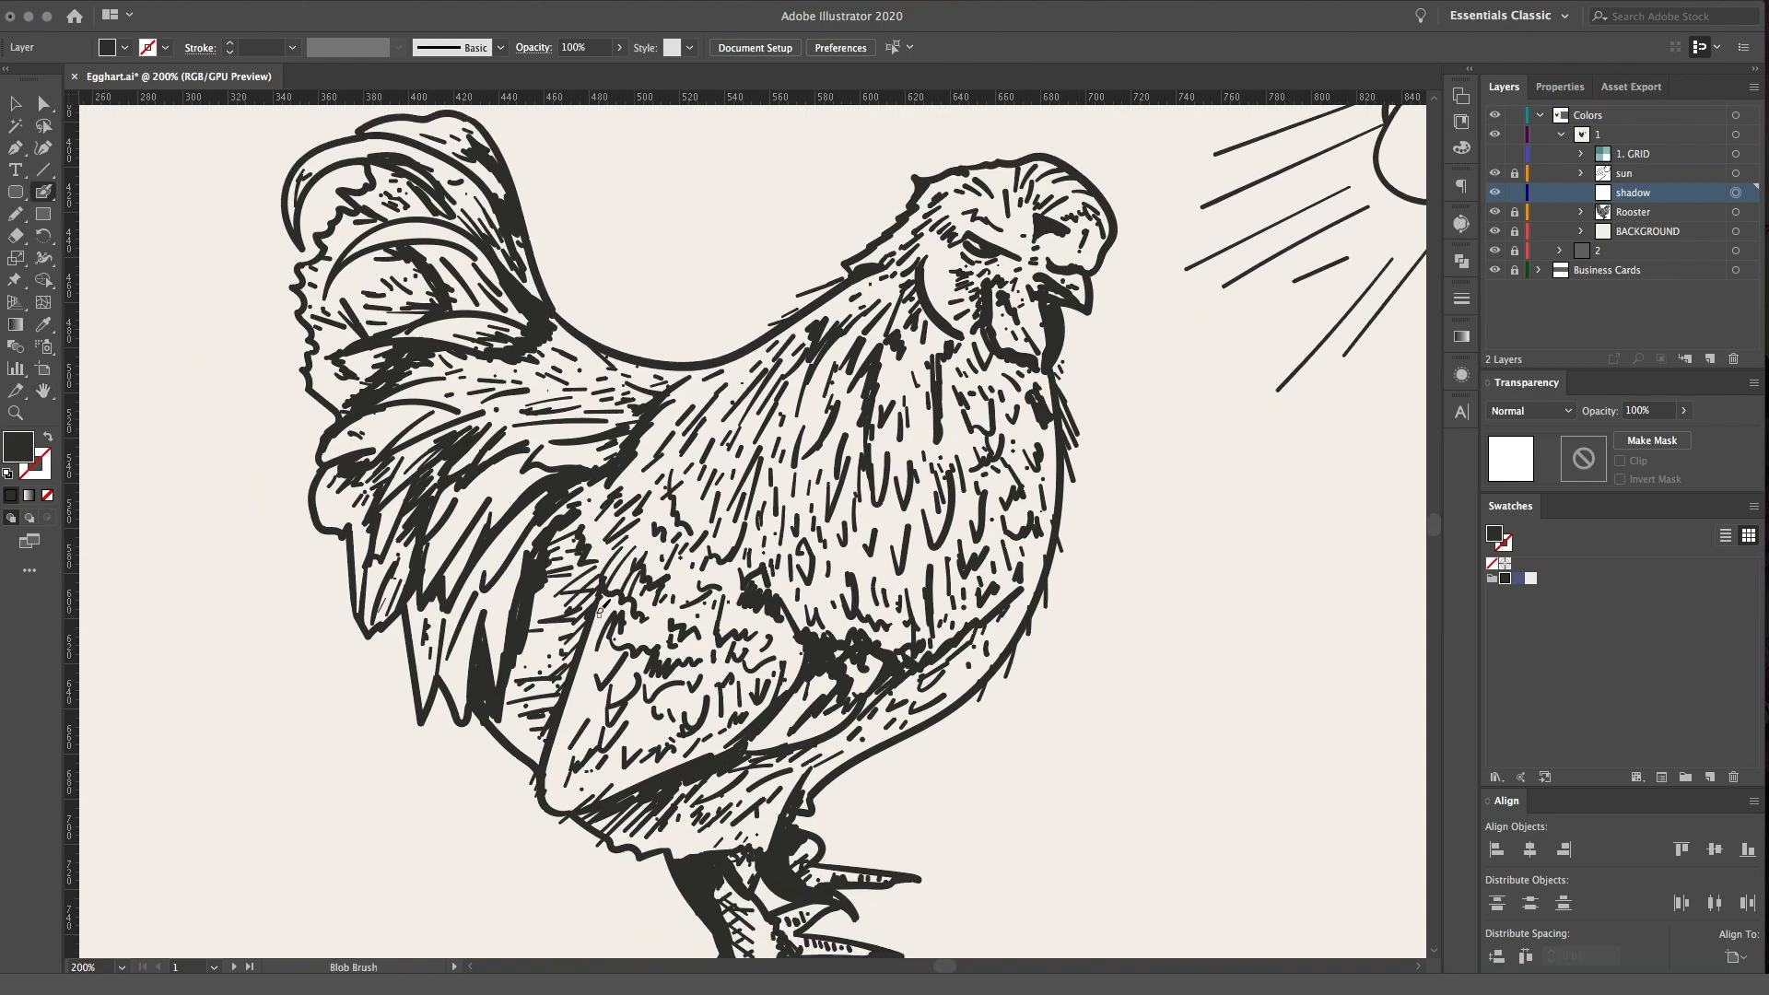
pyautogui.moveTo(592, 608)
pyautogui.mouseDown()
pyautogui.moveTo(542, 757)
pyautogui.moveTo(594, 591)
pyautogui.mouseUp()
pyautogui.moveTo(519, 651)
pyautogui.mouseDown()
pyautogui.moveTo(591, 608)
pyautogui.moveTo(500, 714)
pyautogui.mouseUp()
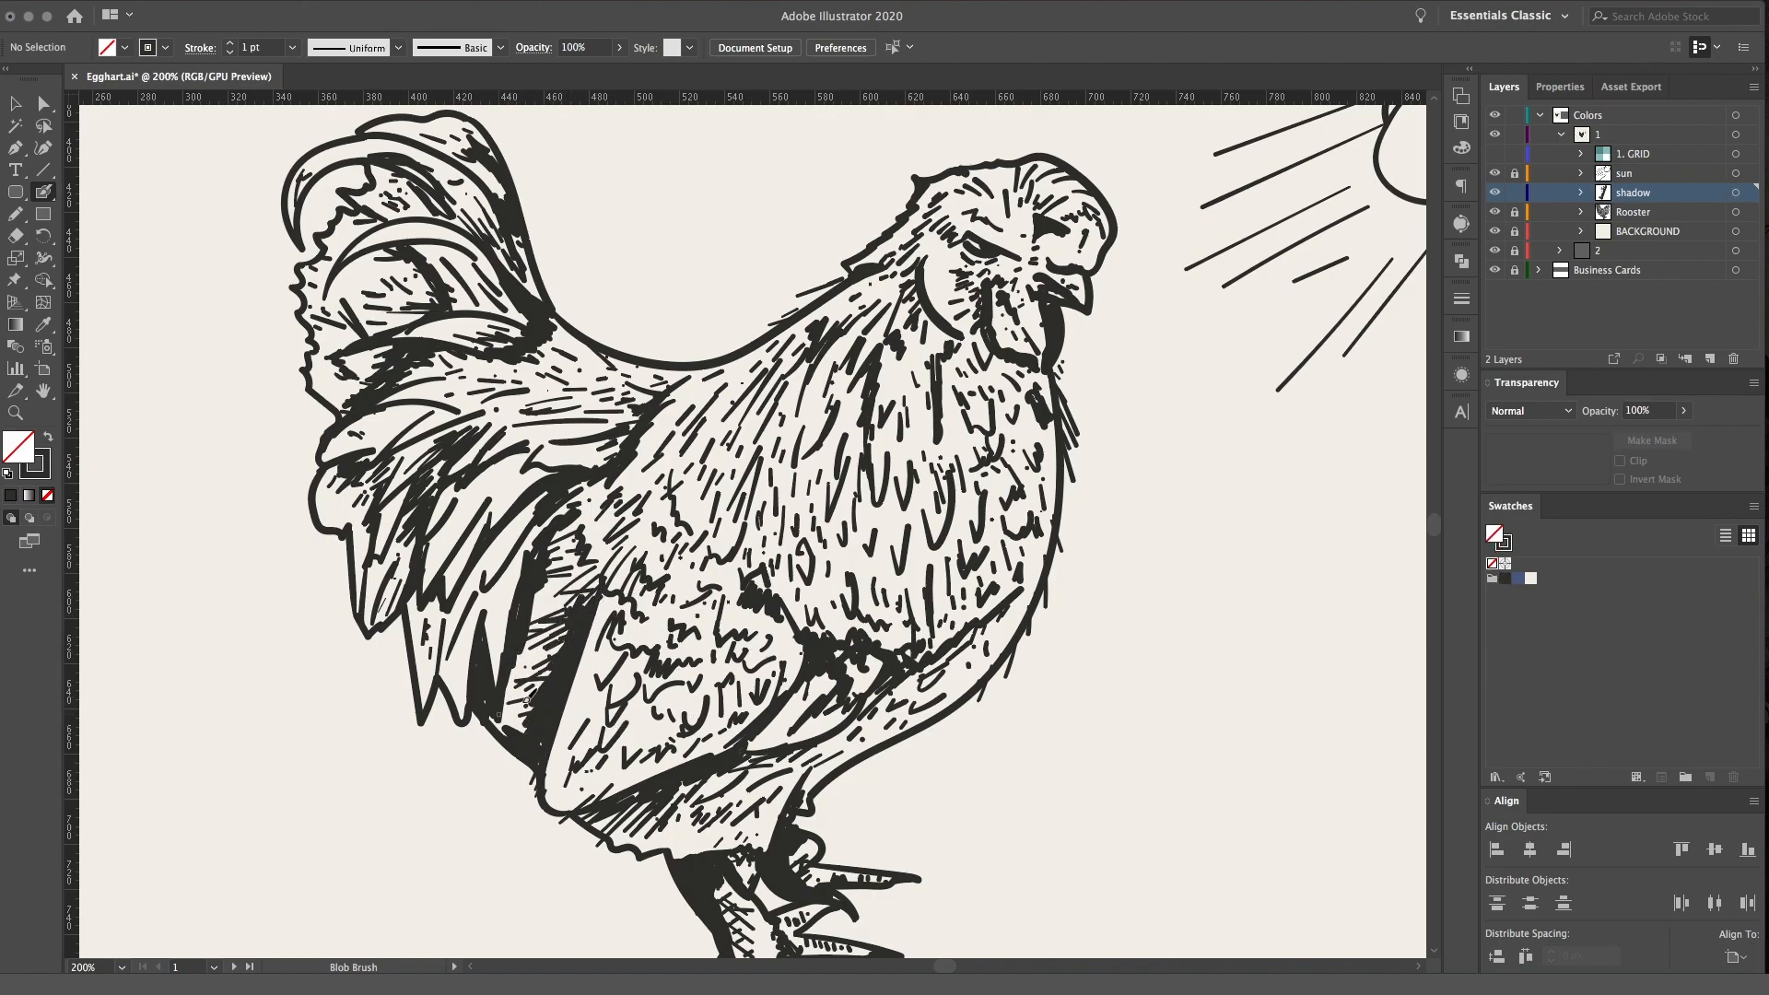
# Paint short diagonal hatch strokes from the solid shadow band behind the wing toward the tail feathers
pyautogui.press('super+plus')
pyautogui.press('super+plus')
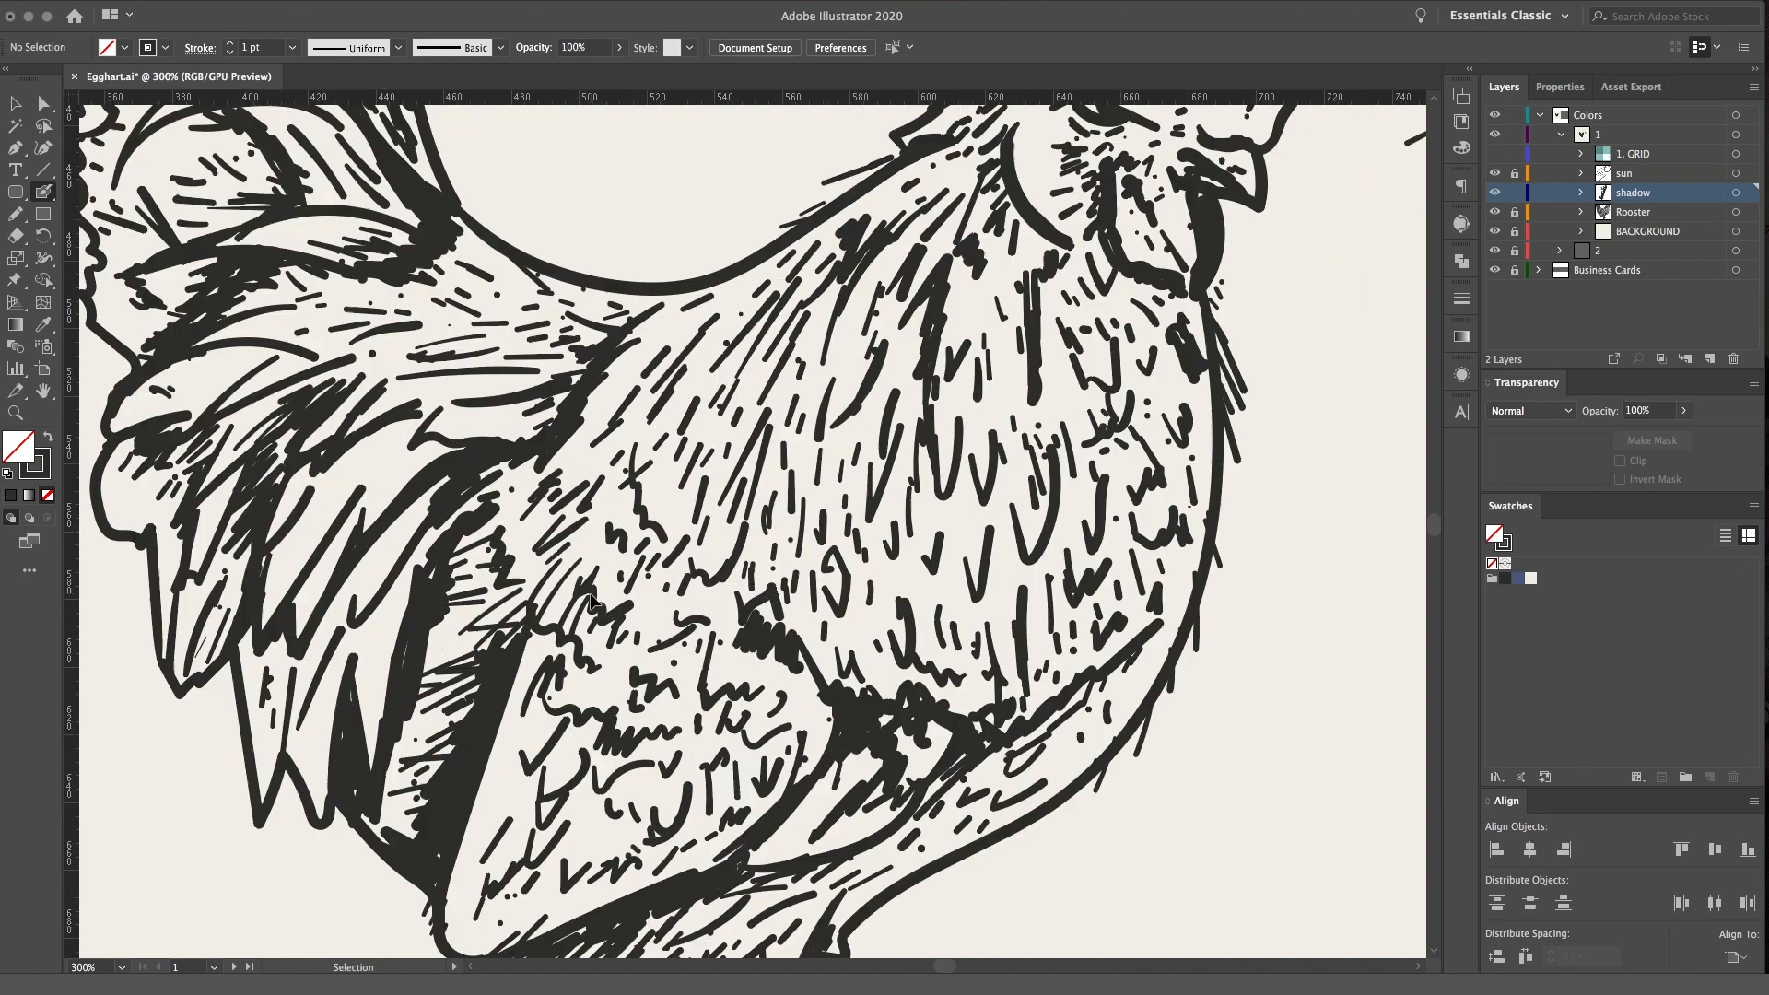
pyautogui.press('space')
pyautogui.moveTo(614, 603); pyautogui.dragTo(907, 187)
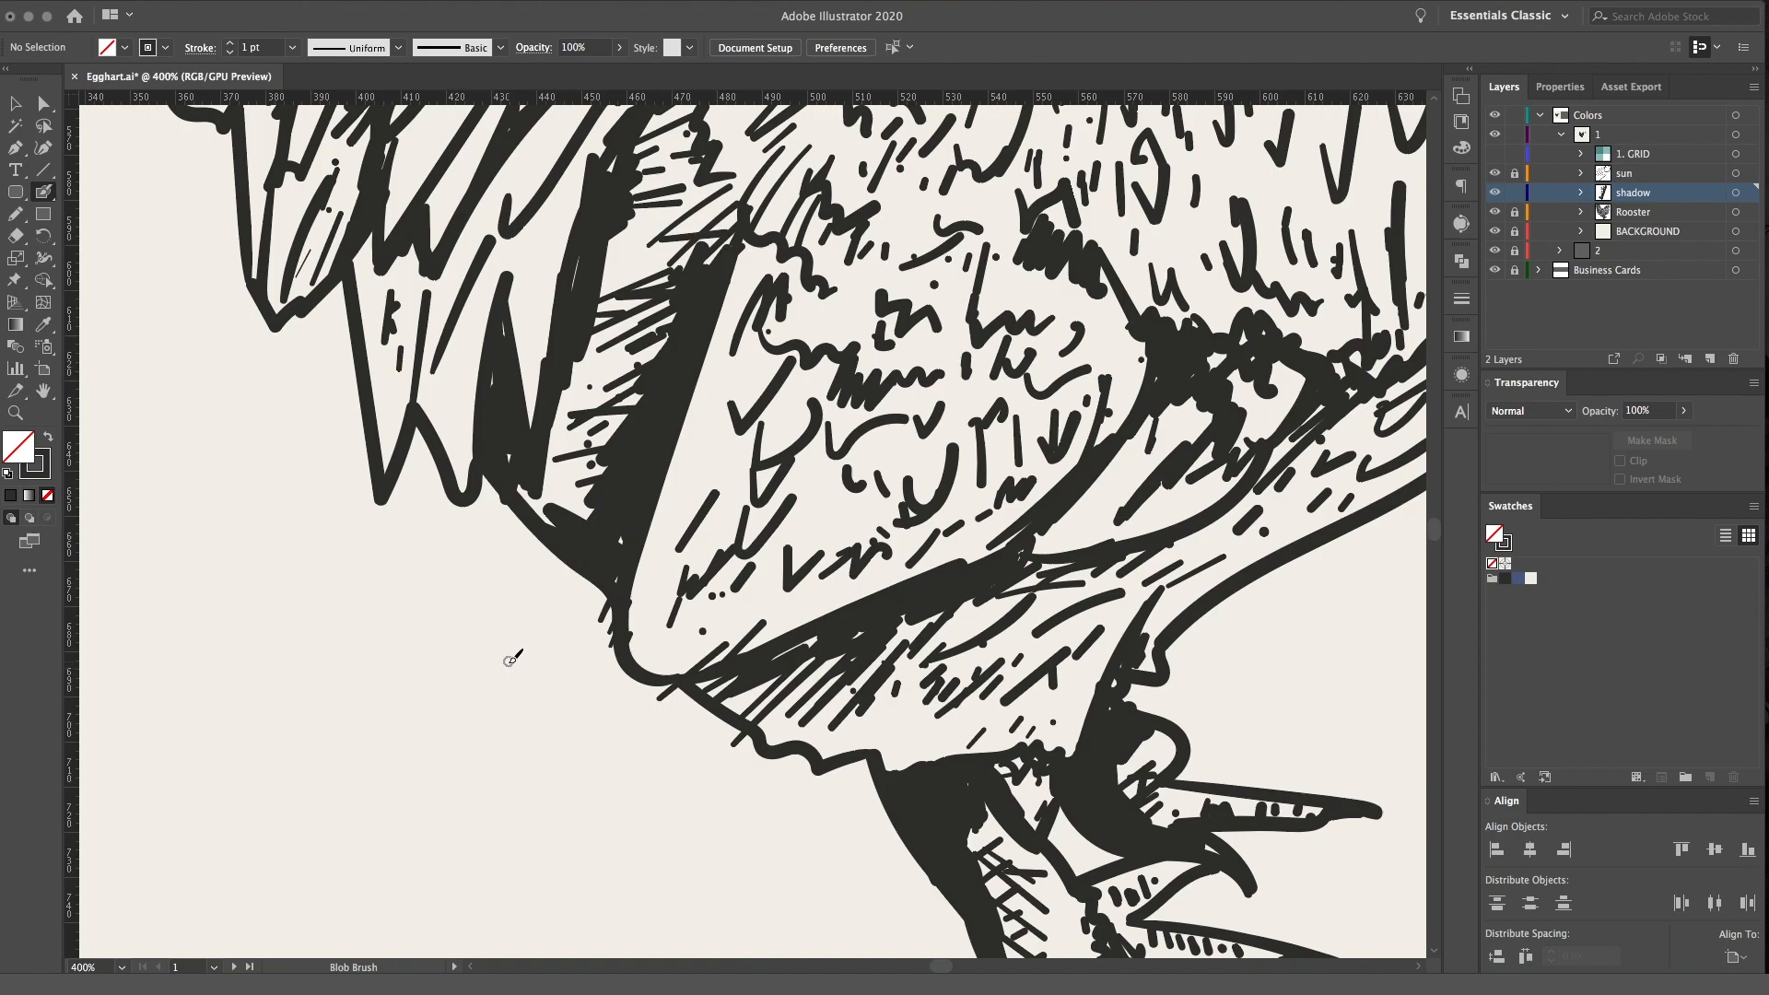
pyautogui.press('space')
pyautogui.moveTo(664, 487); pyautogui.dragTo(737, 598)
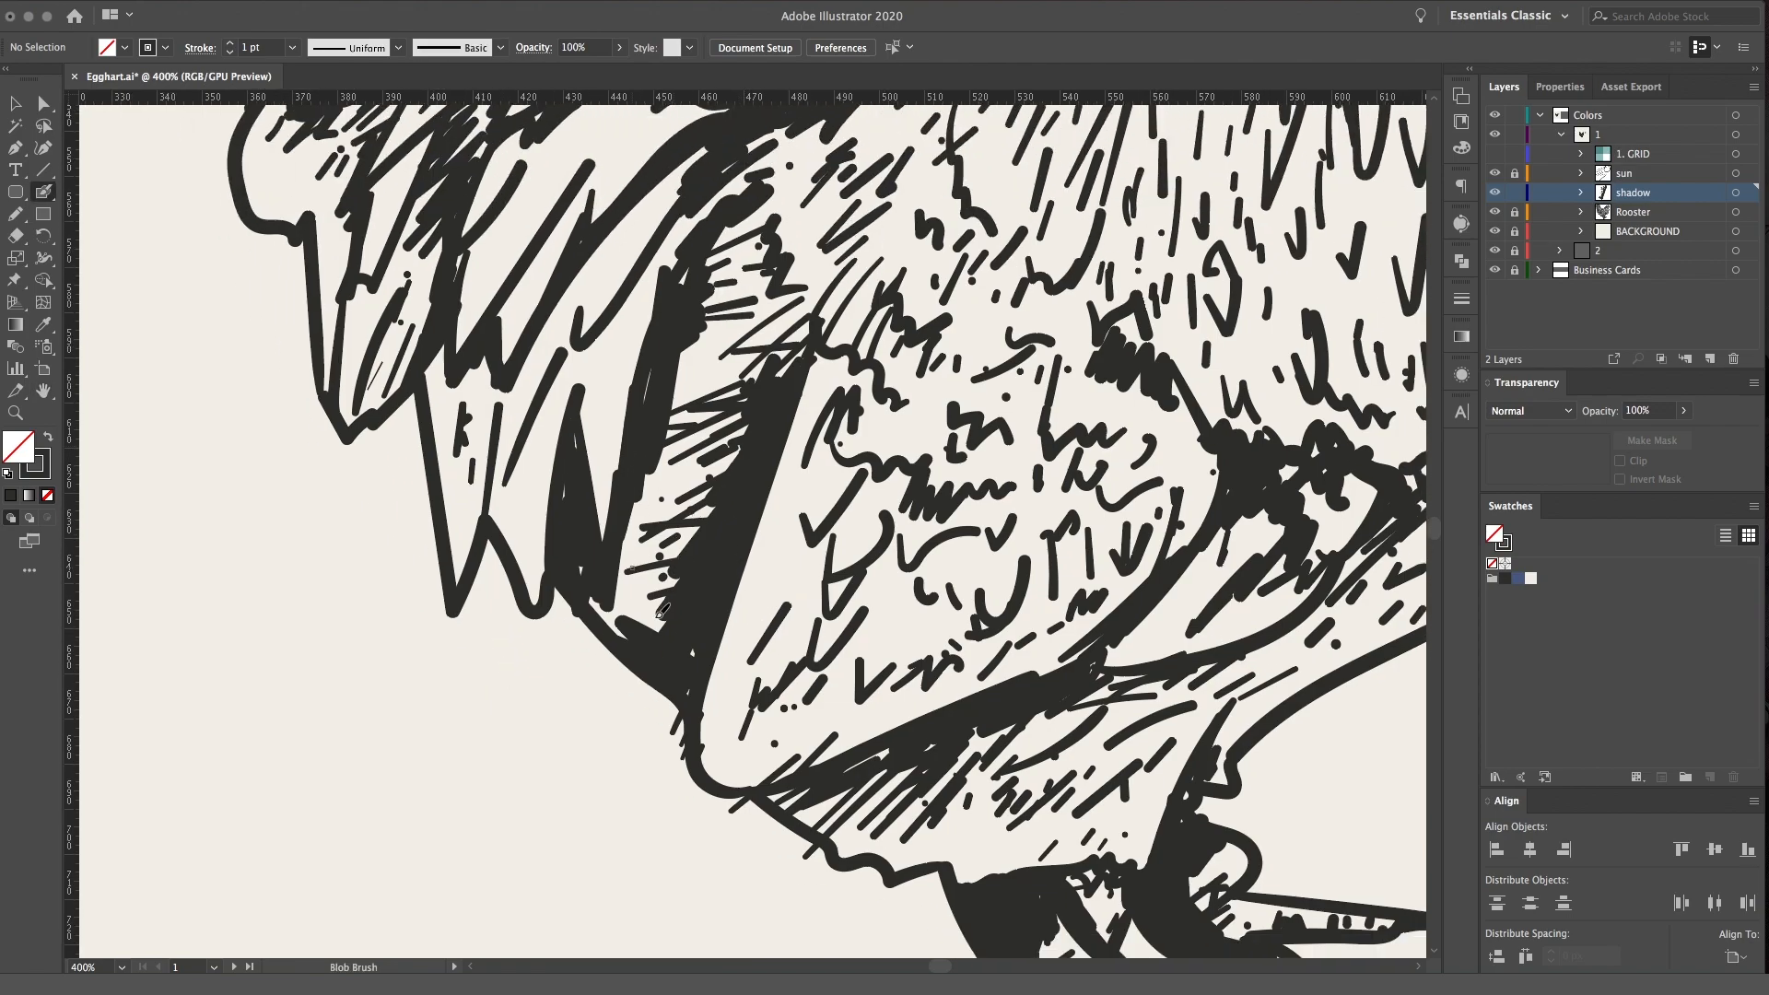
pyautogui.moveTo(737, 518)
pyautogui.mouseDown()
pyautogui.moveTo(659, 560)
pyautogui.moveTo(675, 574)
pyautogui.mouseUp()
pyautogui.moveTo(719, 557)
pyautogui.mouseDown()
pyautogui.moveTo(611, 622)
pyautogui.moveTo(637, 597)
pyautogui.mouseUp()
pyautogui.moveTo(695, 547); pyautogui.dragTo(643, 584)
pyautogui.moveTo(711, 510); pyautogui.dragTo(634, 564)
pyautogui.moveTo(708, 505)
pyautogui.mouseDown()
pyautogui.moveTo(620, 561)
pyautogui.moveTo(627, 539)
pyautogui.mouseUp()
pyautogui.moveTo(737, 451)
pyautogui.mouseDown()
pyautogui.moveTo(637, 524)
pyautogui.moveTo(652, 497)
pyautogui.mouseUp()
pyautogui.moveTo(740, 415)
pyautogui.mouseDown()
pyautogui.moveTo(647, 475)
pyautogui.moveTo(652, 450)
pyautogui.mouseUp()
pyautogui.moveTo(750, 365); pyautogui.dragTo(671, 412)
pyautogui.moveTo(753, 339); pyautogui.dragTo(701, 385)
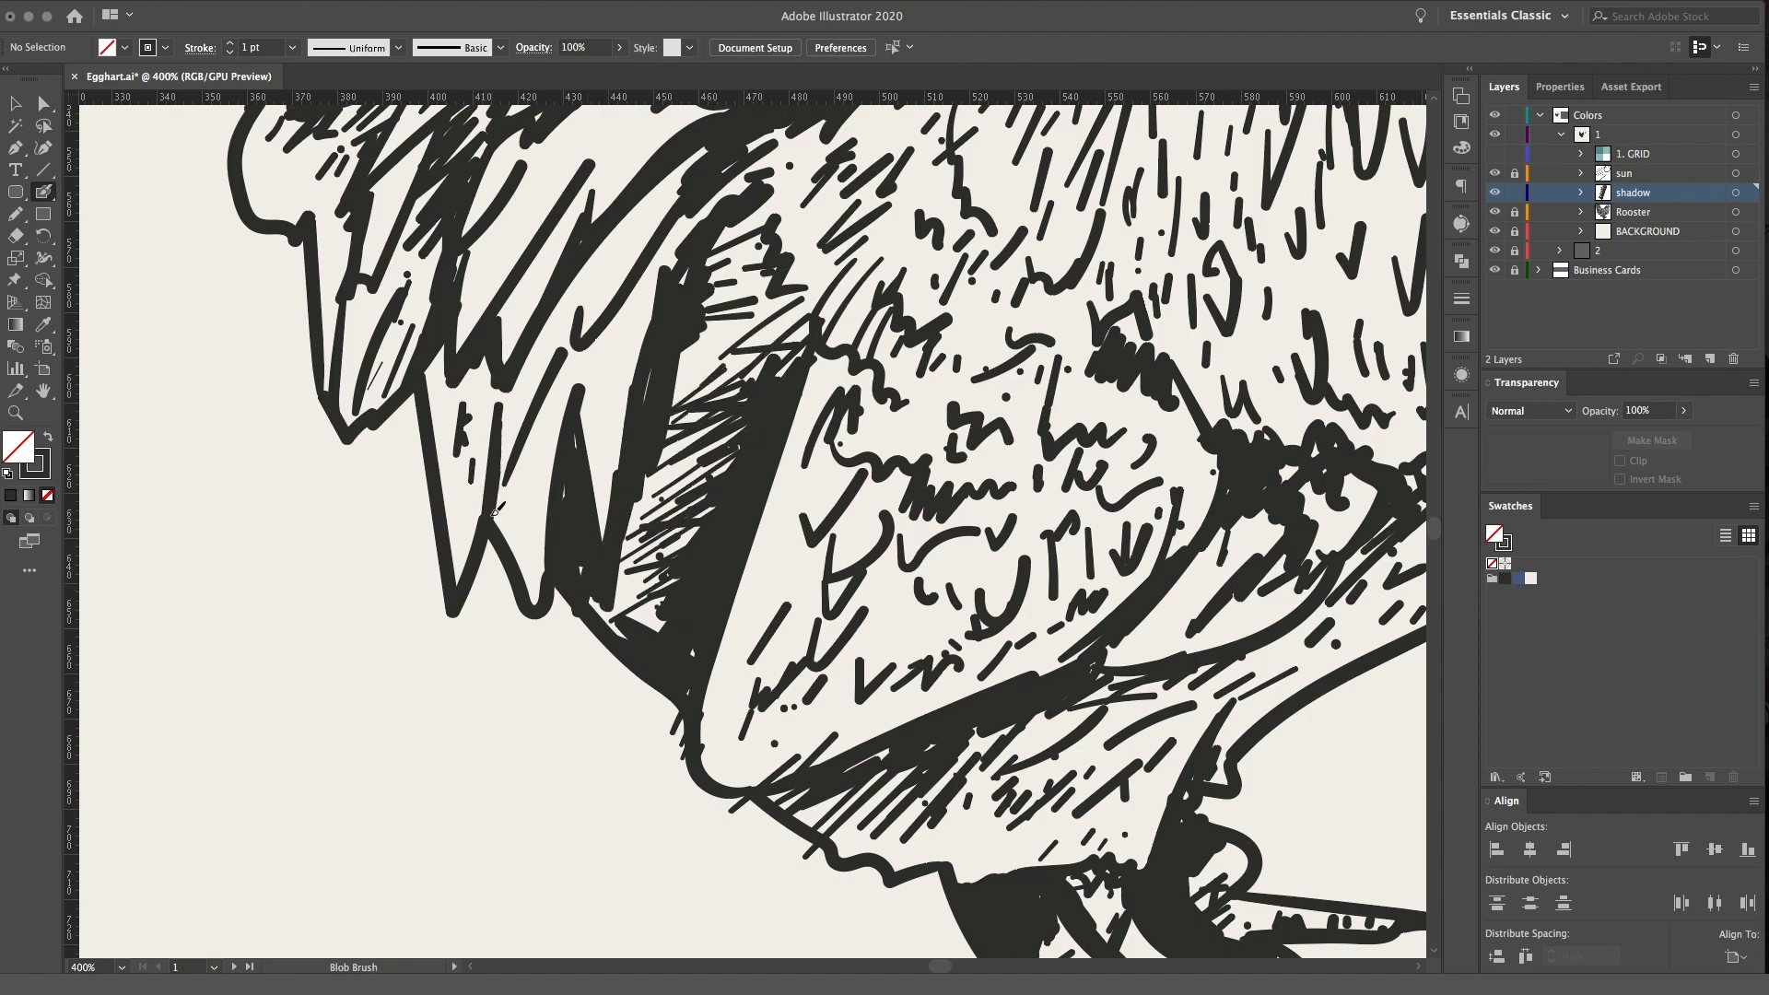
# Hatch the rear edge of the wing with thin parallel diagonal lines running down to its lower tip
pyautogui.hscroll(5, 652, 368)
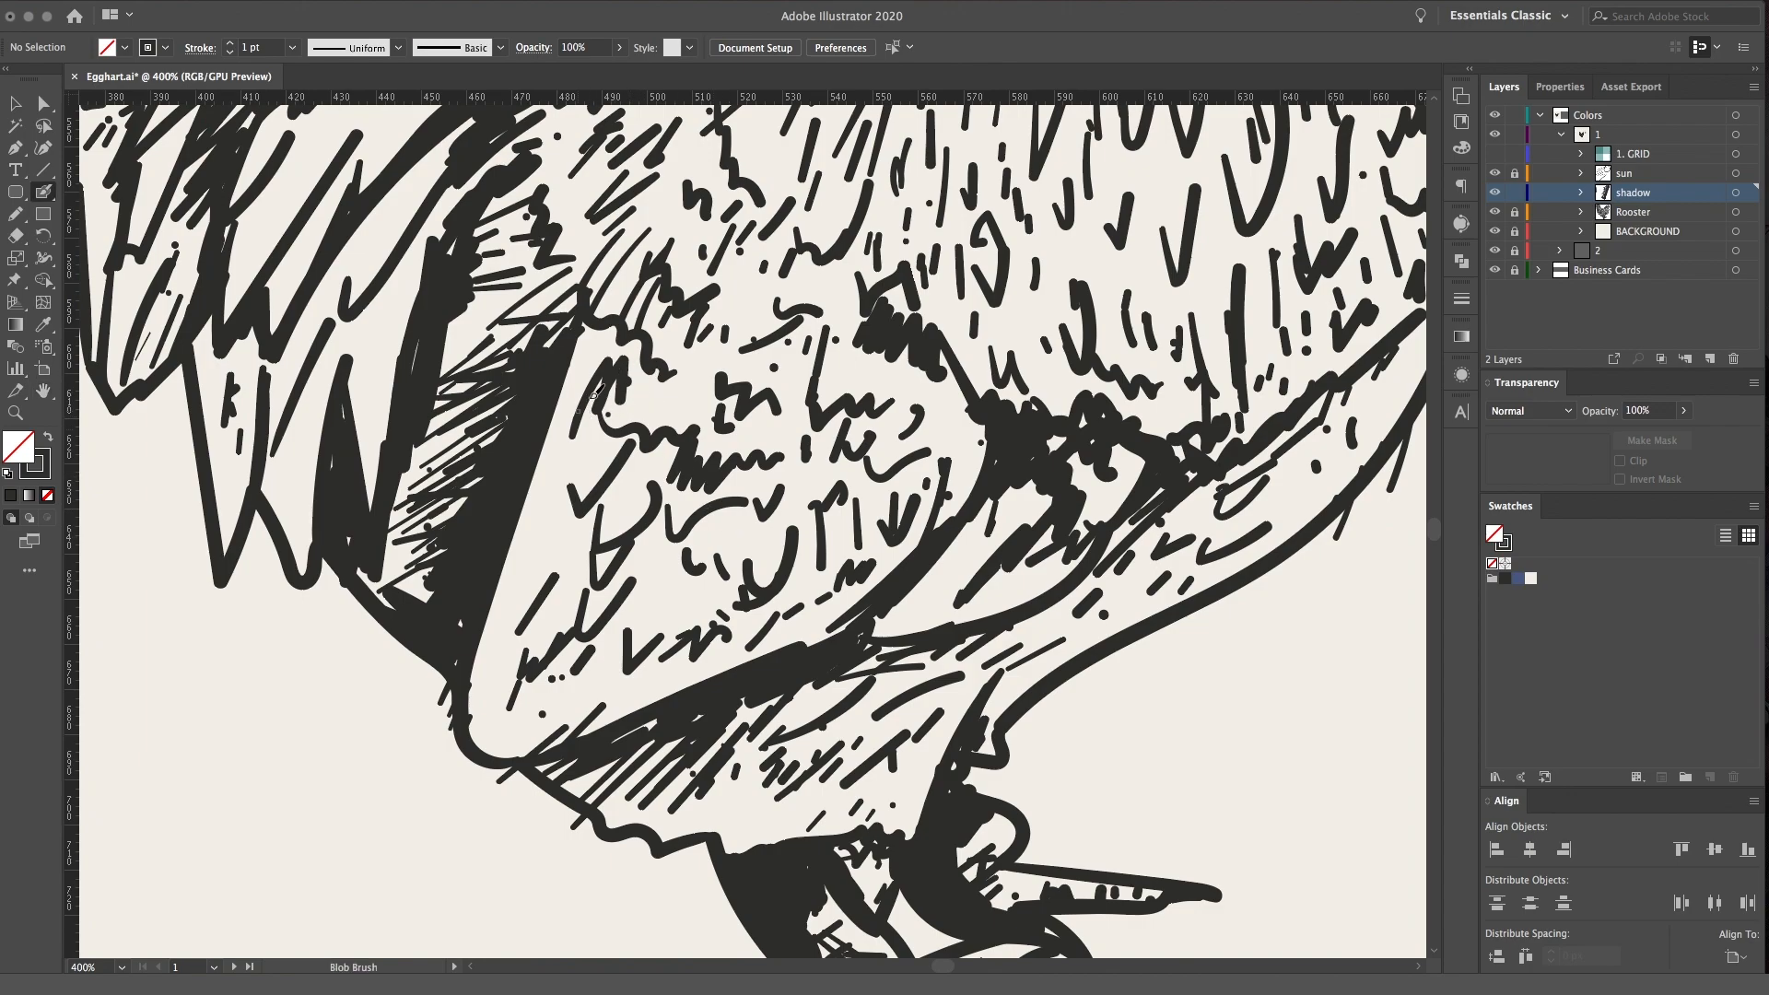
pyautogui.moveTo(614, 346); pyautogui.dragTo(557, 415)
pyautogui.moveTo(584, 407); pyautogui.dragTo(539, 474)
pyautogui.moveTo(605, 432); pyautogui.dragTo(512, 542)
pyautogui.moveTo(566, 488); pyautogui.dragTo(499, 580)
pyautogui.moveTo(573, 516); pyautogui.dragTo(481, 645)
pyautogui.moveTo(536, 594)
pyautogui.mouseDown()
pyautogui.moveTo(470, 674)
pyautogui.moveTo(470, 704)
pyautogui.mouseUp()
pyautogui.moveTo(520, 659)
pyautogui.mouseDown()
pyautogui.moveTo(472, 729)
pyautogui.moveTo(492, 733)
pyautogui.mouseUp()
pyautogui.moveTo(512, 717); pyautogui.dragTo(499, 754)
# Darken the lower tail feathers next to the wing with strokes that follow each feather down to its tip
pyautogui.moveTo(603, 388)
pyautogui.mouseDown()
pyautogui.moveTo(636, 433)
pyautogui.moveTo(689, 451)
pyautogui.moveTo(656, 465)
pyautogui.moveTo(594, 567)
pyautogui.moveTo(604, 313)
pyautogui.moveTo(627, 237)
pyautogui.moveTo(778, 532)
pyautogui.mouseUp()
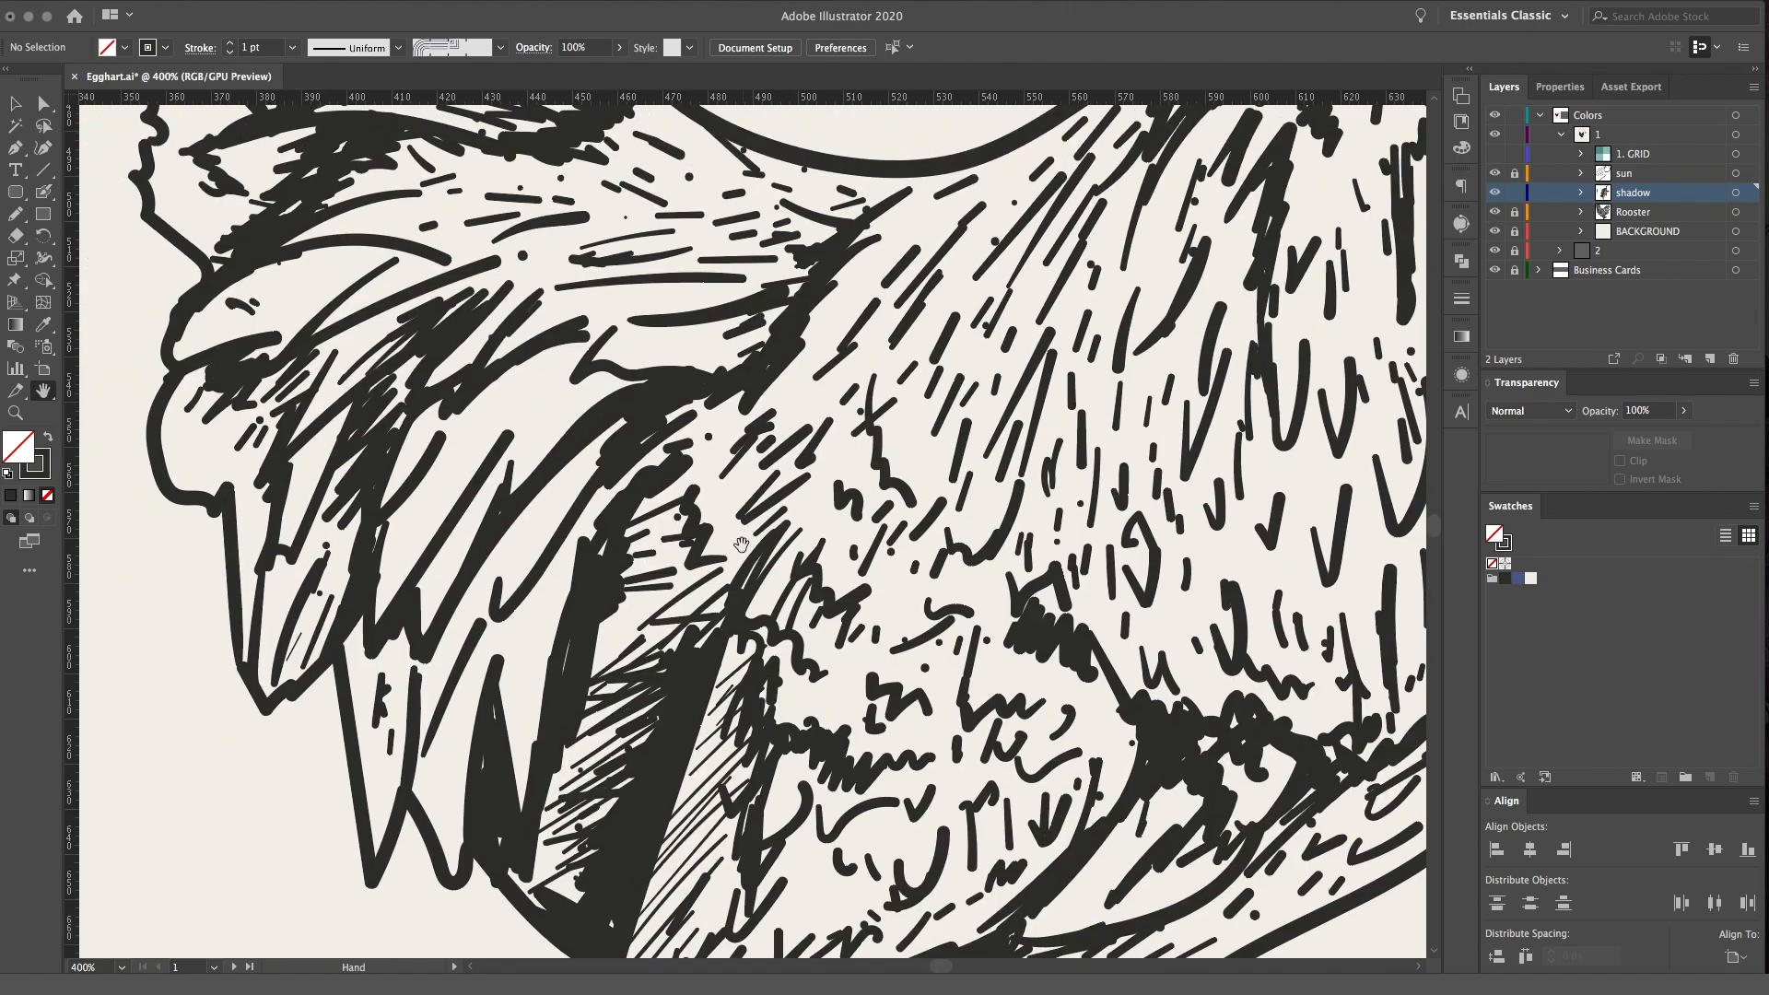
pyautogui.moveTo(634, 582); pyautogui.dragTo(734, 540)
pyautogui.moveTo(472, 583); pyautogui.dragTo(600, 444)
pyautogui.moveTo(508, 532); pyautogui.dragTo(601, 454)
pyautogui.click(537, 524)
pyautogui.moveTo(557, 520); pyautogui.dragTo(546, 557)
pyautogui.moveTo(549, 618)
pyautogui.mouseDown()
pyautogui.moveTo(534, 677)
pyautogui.moveTo(537, 634)
pyautogui.moveTo(531, 741)
pyautogui.mouseUp()
pyautogui.moveTo(470, 677)
pyautogui.mouseDown()
pyautogui.moveTo(449, 788)
pyautogui.moveTo(460, 841)
pyautogui.mouseUp()
pyautogui.moveTo(437, 748); pyautogui.dragTo(479, 633)
pyautogui.moveTo(437, 691); pyautogui.dragTo(426, 753)
pyautogui.moveTo(425, 665)
pyautogui.mouseDown()
pyautogui.moveTo(415, 781)
pyautogui.moveTo(403, 635)
pyautogui.moveTo(368, 657)
pyautogui.moveTo(355, 622)
pyautogui.moveTo(366, 792)
pyautogui.mouseUp()
pyautogui.moveTo(445, 719); pyautogui.dragTo(469, 661)
# Shade the outer middle tail feathers, thickening the feather's underside shadow and hatching the rounded feather beneath it
pyautogui.moveTo(470, 291); pyautogui.dragTo(572, 428)
pyautogui.press('super+minus')
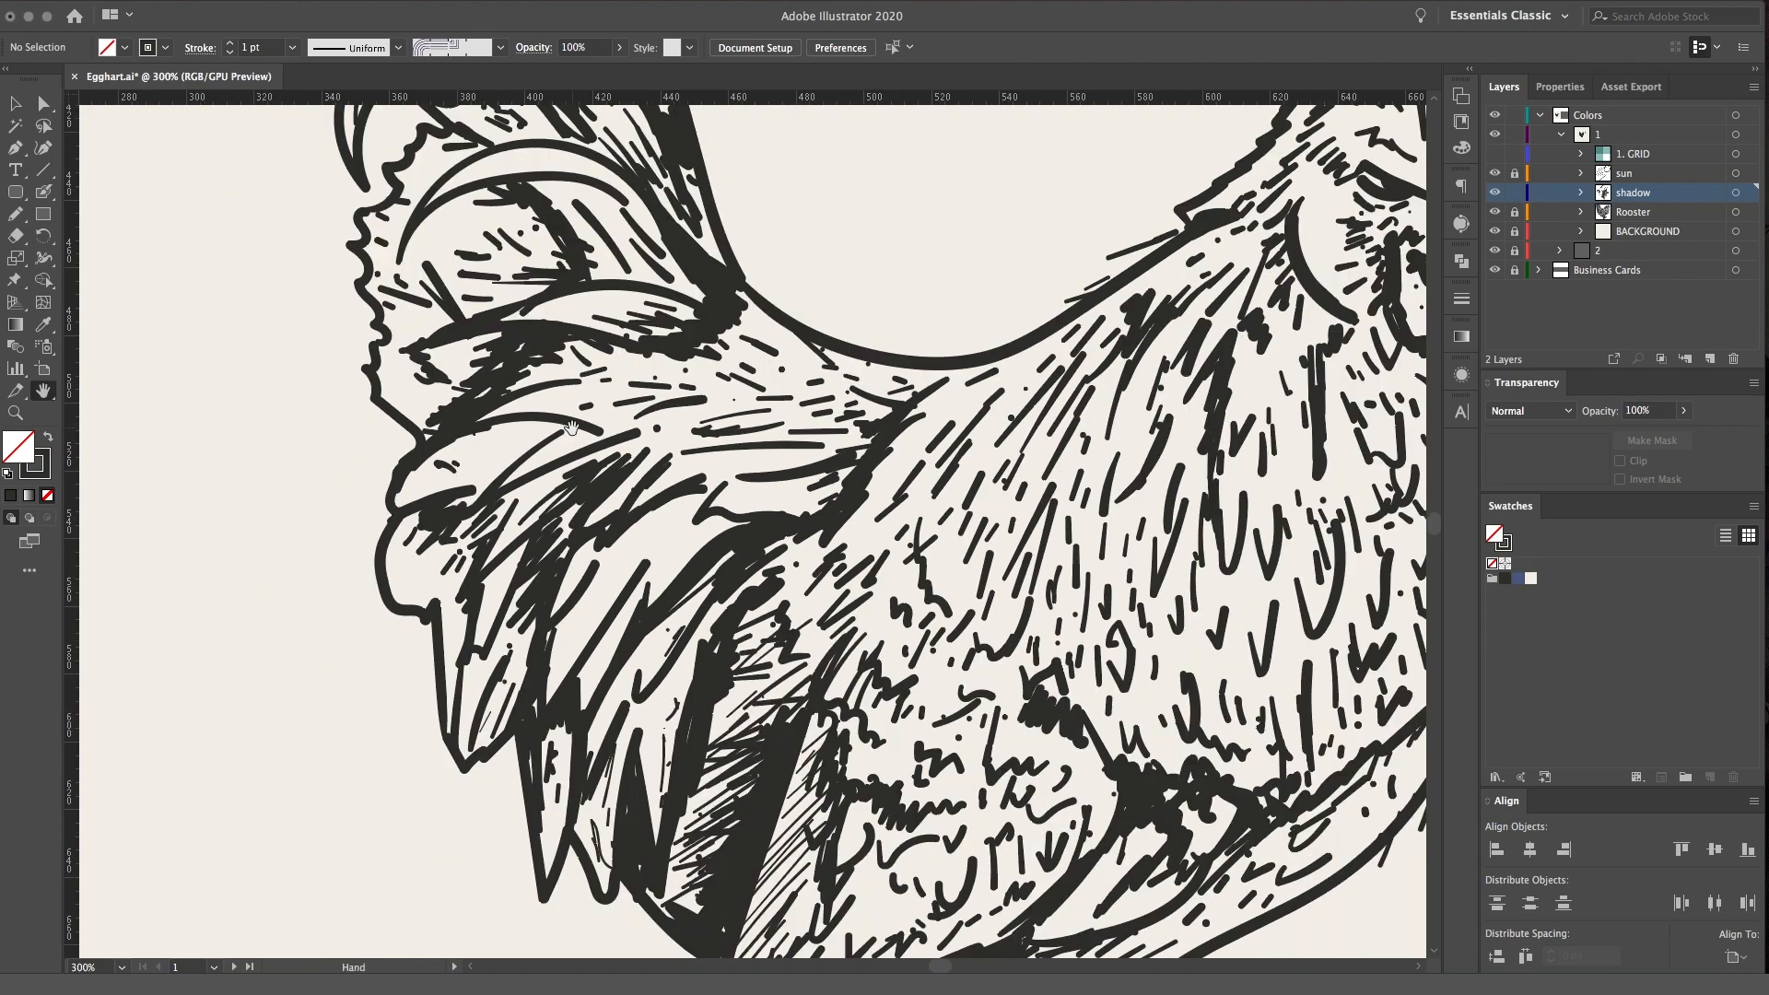
pyautogui.moveTo(769, 437); pyautogui.dragTo(825, 533)
pyautogui.moveTo(551, 522)
pyautogui.mouseDown()
pyautogui.moveTo(657, 531)
pyautogui.moveTo(494, 544)
pyautogui.mouseUp()
pyautogui.moveTo(505, 606); pyautogui.dragTo(451, 626)
pyautogui.moveTo(535, 589)
pyautogui.mouseDown()
pyautogui.moveTo(617, 564)
pyautogui.moveTo(552, 604)
pyautogui.moveTo(506, 730)
pyautogui.mouseUp()
pyautogui.moveTo(523, 702); pyautogui.dragTo(506, 827)
pyautogui.moveTo(534, 651)
pyautogui.mouseDown()
pyautogui.moveTo(505, 726)
pyautogui.moveTo(501, 687)
pyautogui.mouseUp()
pyautogui.moveTo(552, 615)
pyautogui.mouseDown()
pyautogui.moveTo(487, 683)
pyautogui.moveTo(456, 679)
pyautogui.mouseUp()
pyautogui.moveTo(556, 588)
pyautogui.mouseDown()
pyautogui.moveTo(519, 623)
pyautogui.moveTo(547, 625)
pyautogui.mouseUp()
pyautogui.moveTo(630, 573); pyautogui.dragTo(598, 594)
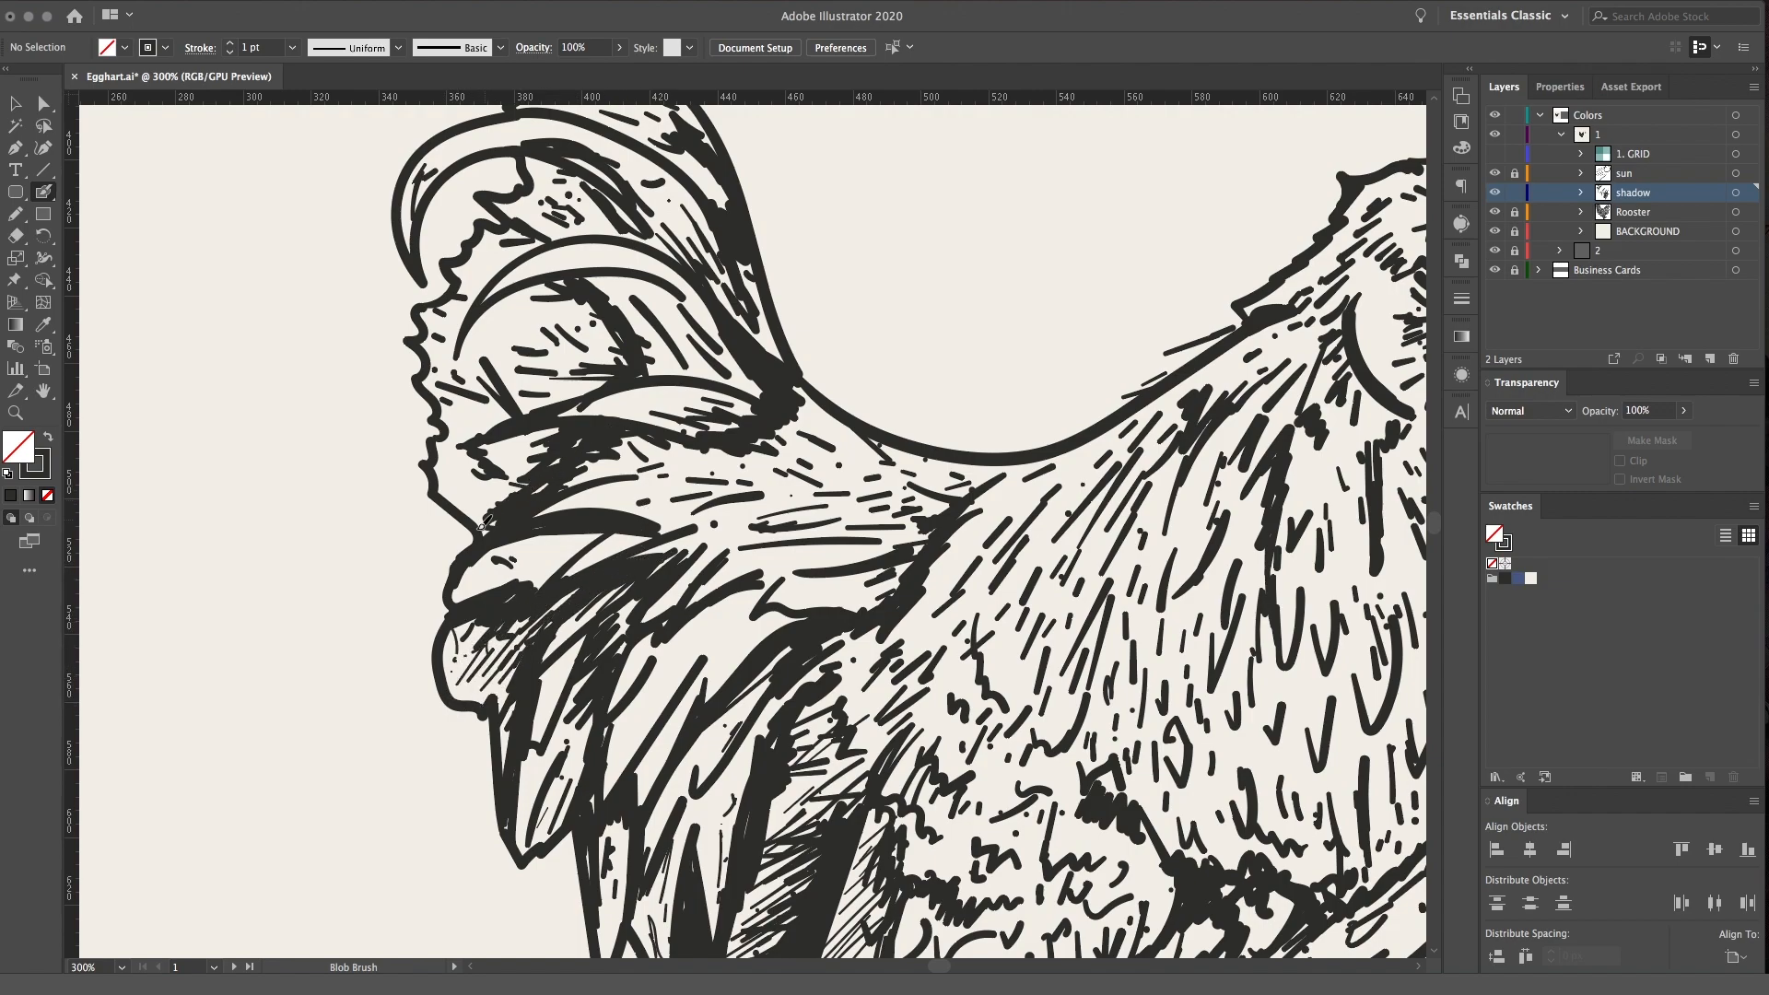
# Shade the tail's upper middle section, darkening under the curved feathers and crosshatching the area between them
pyautogui.moveTo(559, 428); pyautogui.dragTo(491, 447)
pyautogui.moveTo(523, 427)
pyautogui.mouseDown()
pyautogui.moveTo(469, 453)
pyautogui.moveTo(486, 479)
pyautogui.moveTo(447, 449)
pyautogui.moveTo(498, 451)
pyautogui.mouseUp()
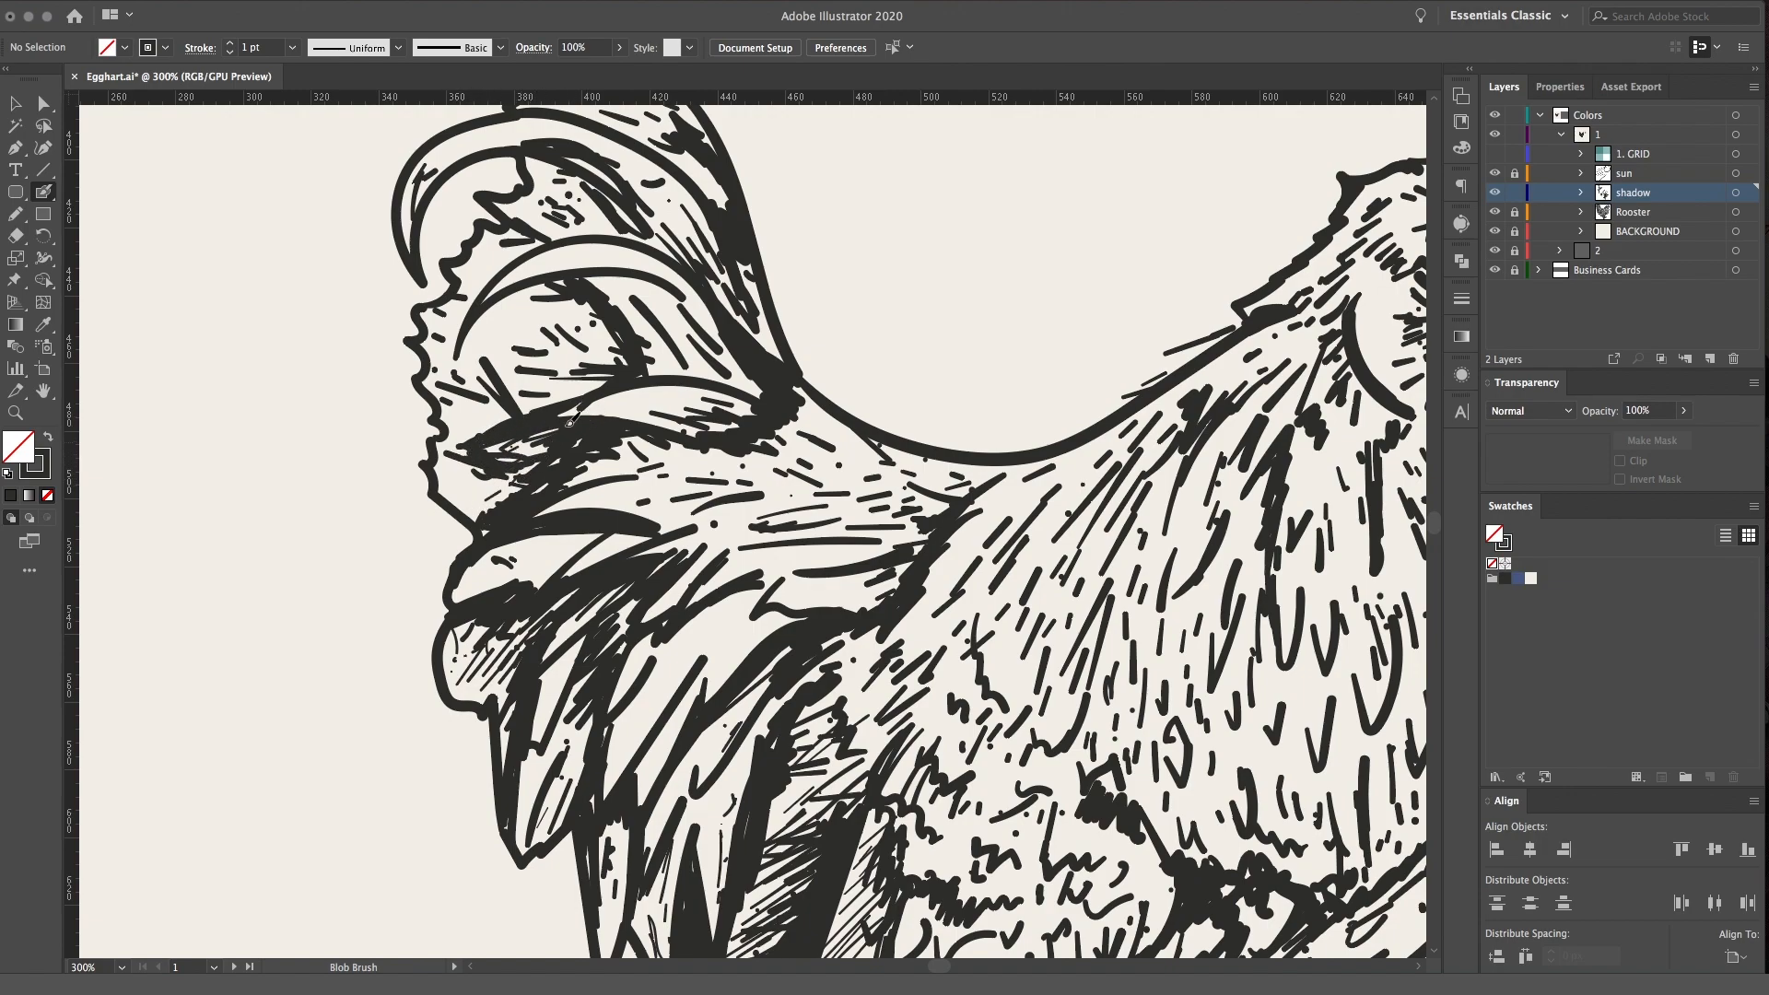
pyautogui.scroll(3, 505, 460)
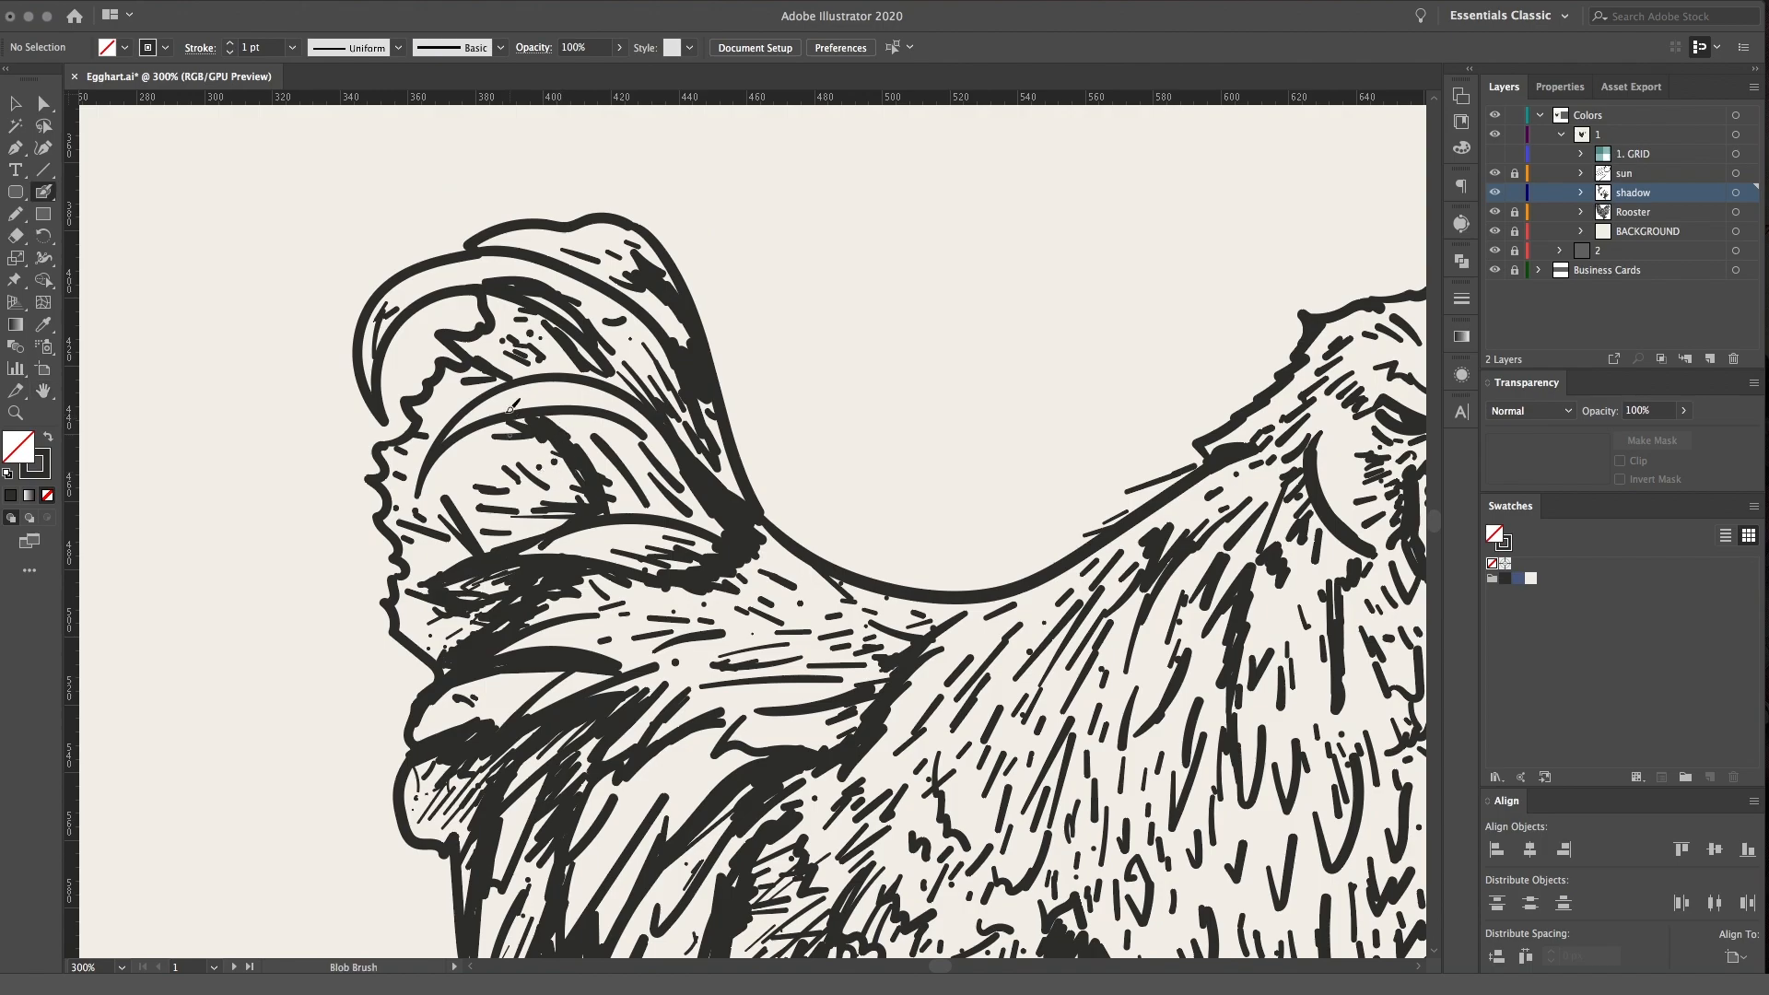
pyautogui.moveTo(588, 518)
pyautogui.mouseDown()
pyautogui.moveTo(532, 520)
pyautogui.moveTo(542, 491)
pyautogui.mouseUp()
pyautogui.moveTo(586, 474)
pyautogui.mouseDown()
pyautogui.moveTo(536, 465)
pyautogui.moveTo(586, 483)
pyautogui.moveTo(531, 529)
pyautogui.moveTo(543, 492)
pyautogui.moveTo(578, 498)
pyautogui.moveTo(410, 516)
pyautogui.moveTo(488, 489)
pyautogui.moveTo(537, 506)
pyautogui.moveTo(554, 544)
pyautogui.moveTo(610, 486)
pyautogui.mouseUp()
pyautogui.moveTo(563, 408)
pyautogui.mouseDown()
pyautogui.moveTo(598, 440)
pyautogui.moveTo(643, 433)
pyautogui.moveTo(580, 416)
pyautogui.moveTo(582, 441)
pyautogui.moveTo(642, 462)
pyautogui.mouseUp()
pyautogui.moveTo(517, 429)
pyautogui.mouseDown()
pyautogui.moveTo(429, 477)
pyautogui.moveTo(548, 453)
pyautogui.mouseUp()
pyautogui.moveTo(441, 612); pyautogui.dragTo(476, 609)
# Darken the inner side of the top curled tail feather and add hatching near its jagged edge
pyautogui.moveTo(520, 355); pyautogui.dragTo(537, 369)
pyautogui.moveTo(479, 348); pyautogui.dragTo(512, 372)
pyautogui.moveTo(525, 293); pyautogui.dragTo(559, 311)
pyautogui.moveTo(559, 310)
pyautogui.mouseDown()
pyautogui.moveTo(592, 336)
pyautogui.moveTo(578, 346)
pyautogui.mouseUp()
pyautogui.moveTo(579, 346)
pyautogui.mouseDown()
pyautogui.moveTo(553, 335)
pyautogui.moveTo(649, 403)
pyautogui.moveTo(636, 387)
pyautogui.mouseUp()
pyautogui.moveTo(541, 299); pyautogui.dragTo(578, 327)
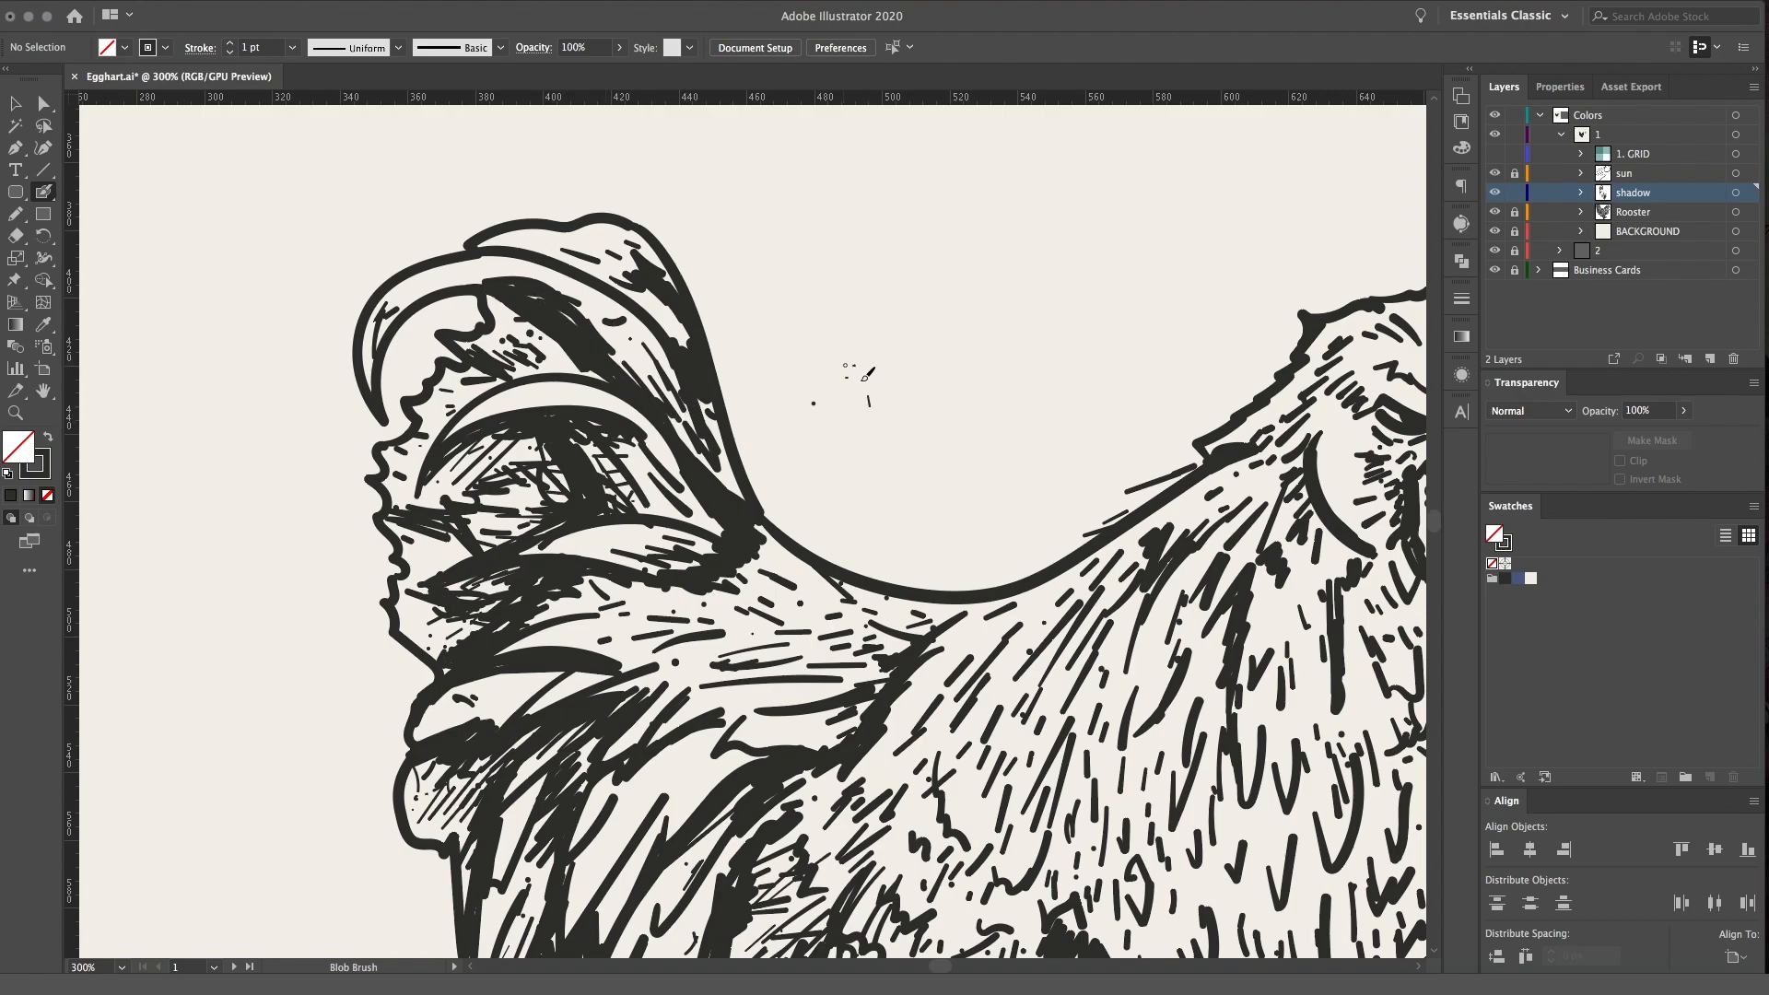
# Undo the stray marks in the empty area beside the tail and add short shading strokes to the topmost tail feathers
pyautogui.press('super')
pyautogui.press('super+z')
pyautogui.press('super+z')
pyautogui.press('super+z')
pyautogui.moveTo(495, 298)
pyautogui.mouseDown()
pyautogui.moveTo(534, 297)
pyautogui.moveTo(584, 341)
pyautogui.moveTo(649, 299)
pyautogui.moveTo(583, 256)
pyautogui.mouseUp()
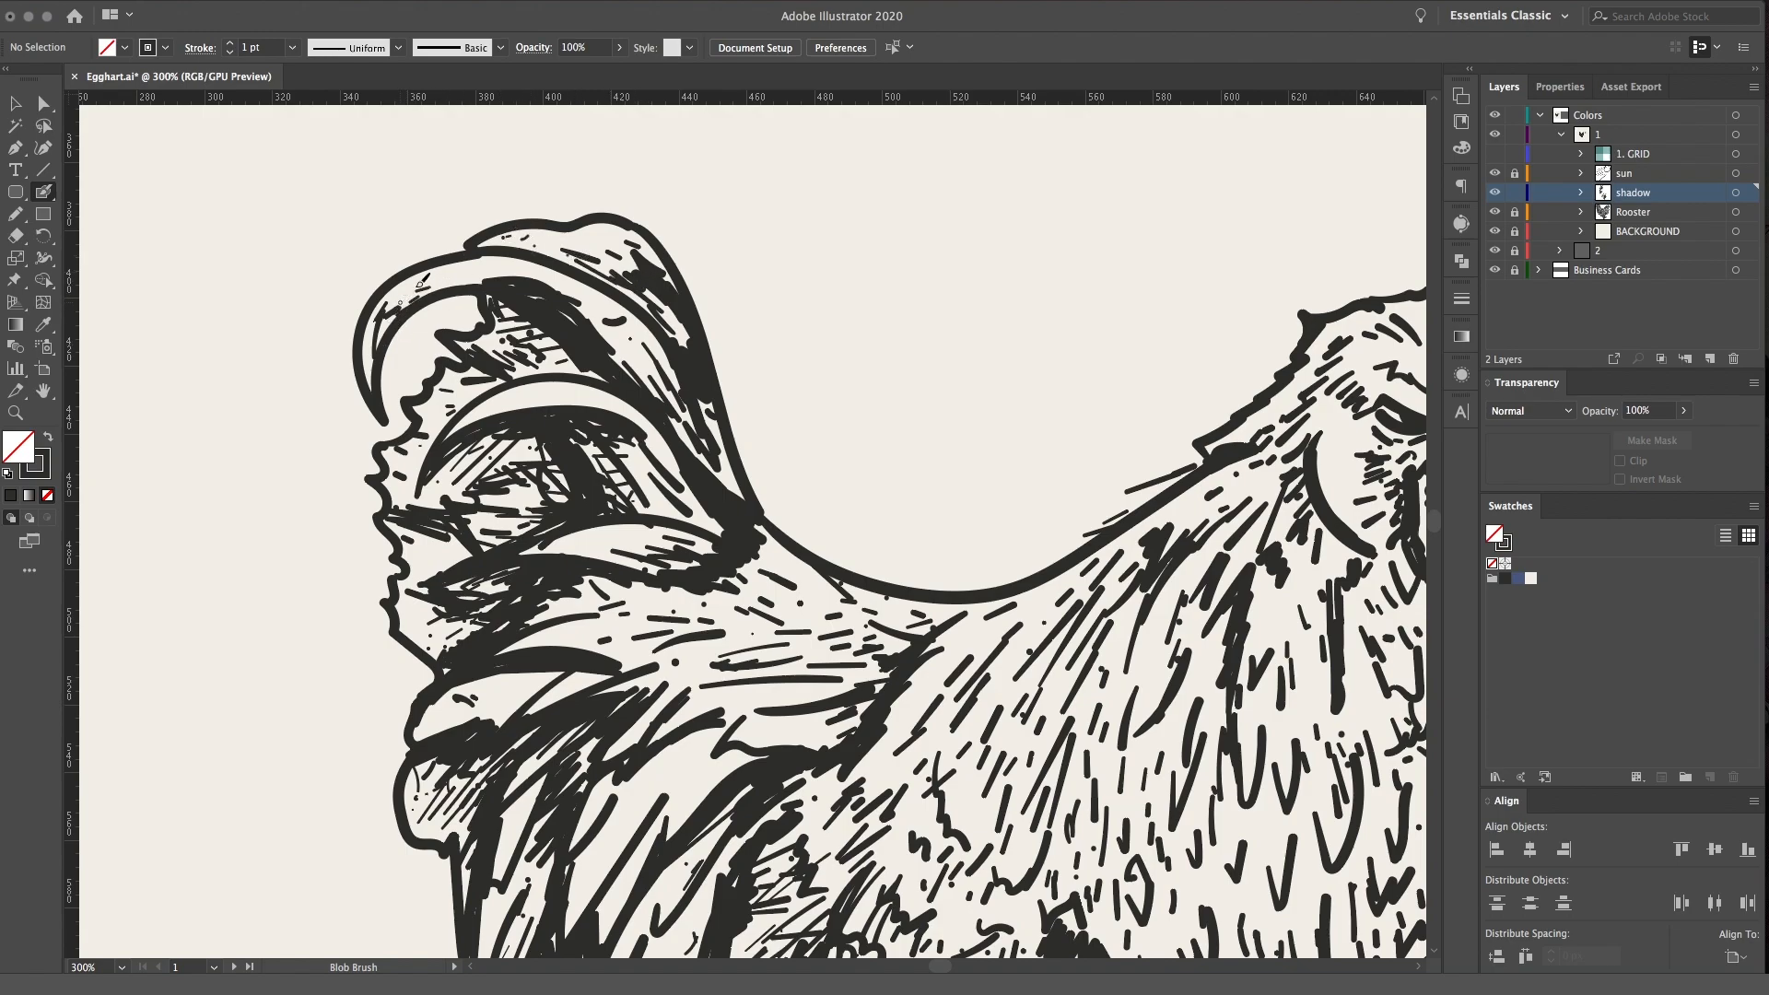
pyautogui.moveTo(526, 281); pyautogui.dragTo(414, 281)
# Add fine hatch strokes inside the lower tail feathers and along the dark feather bordering the hatched shadow
pyautogui.scroll(-10, 866, 723)
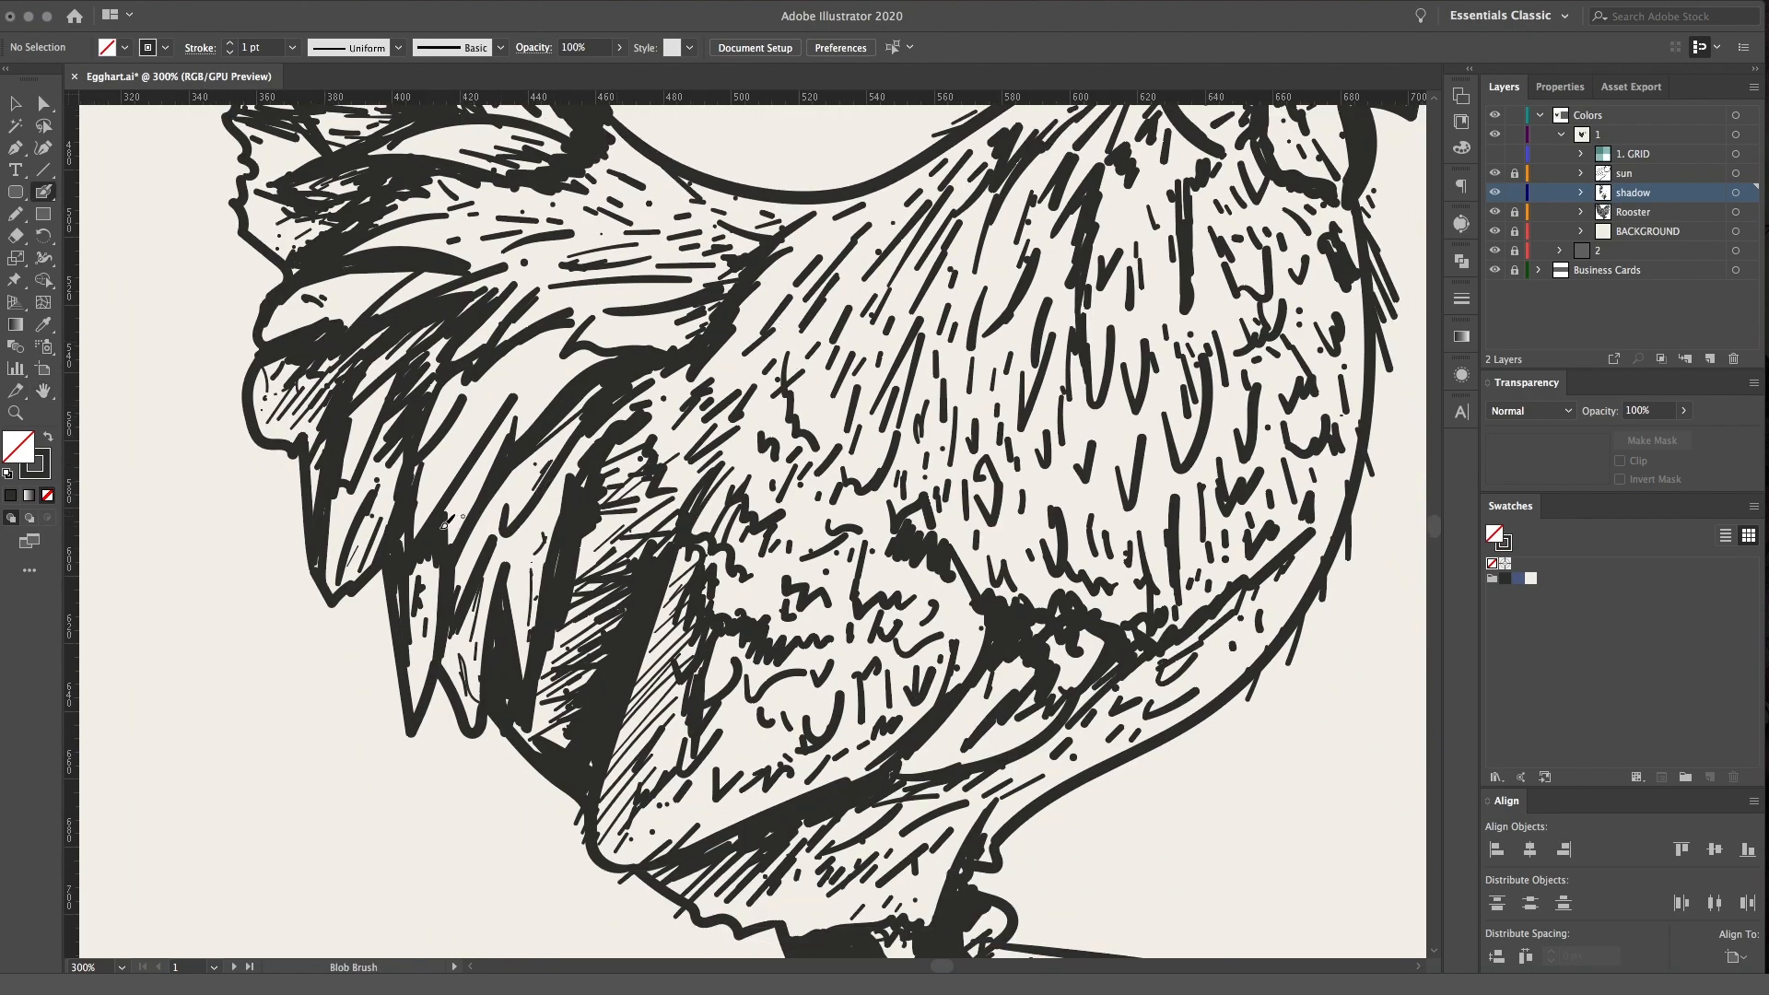
pyautogui.moveTo(480, 490); pyautogui.dragTo(498, 427)
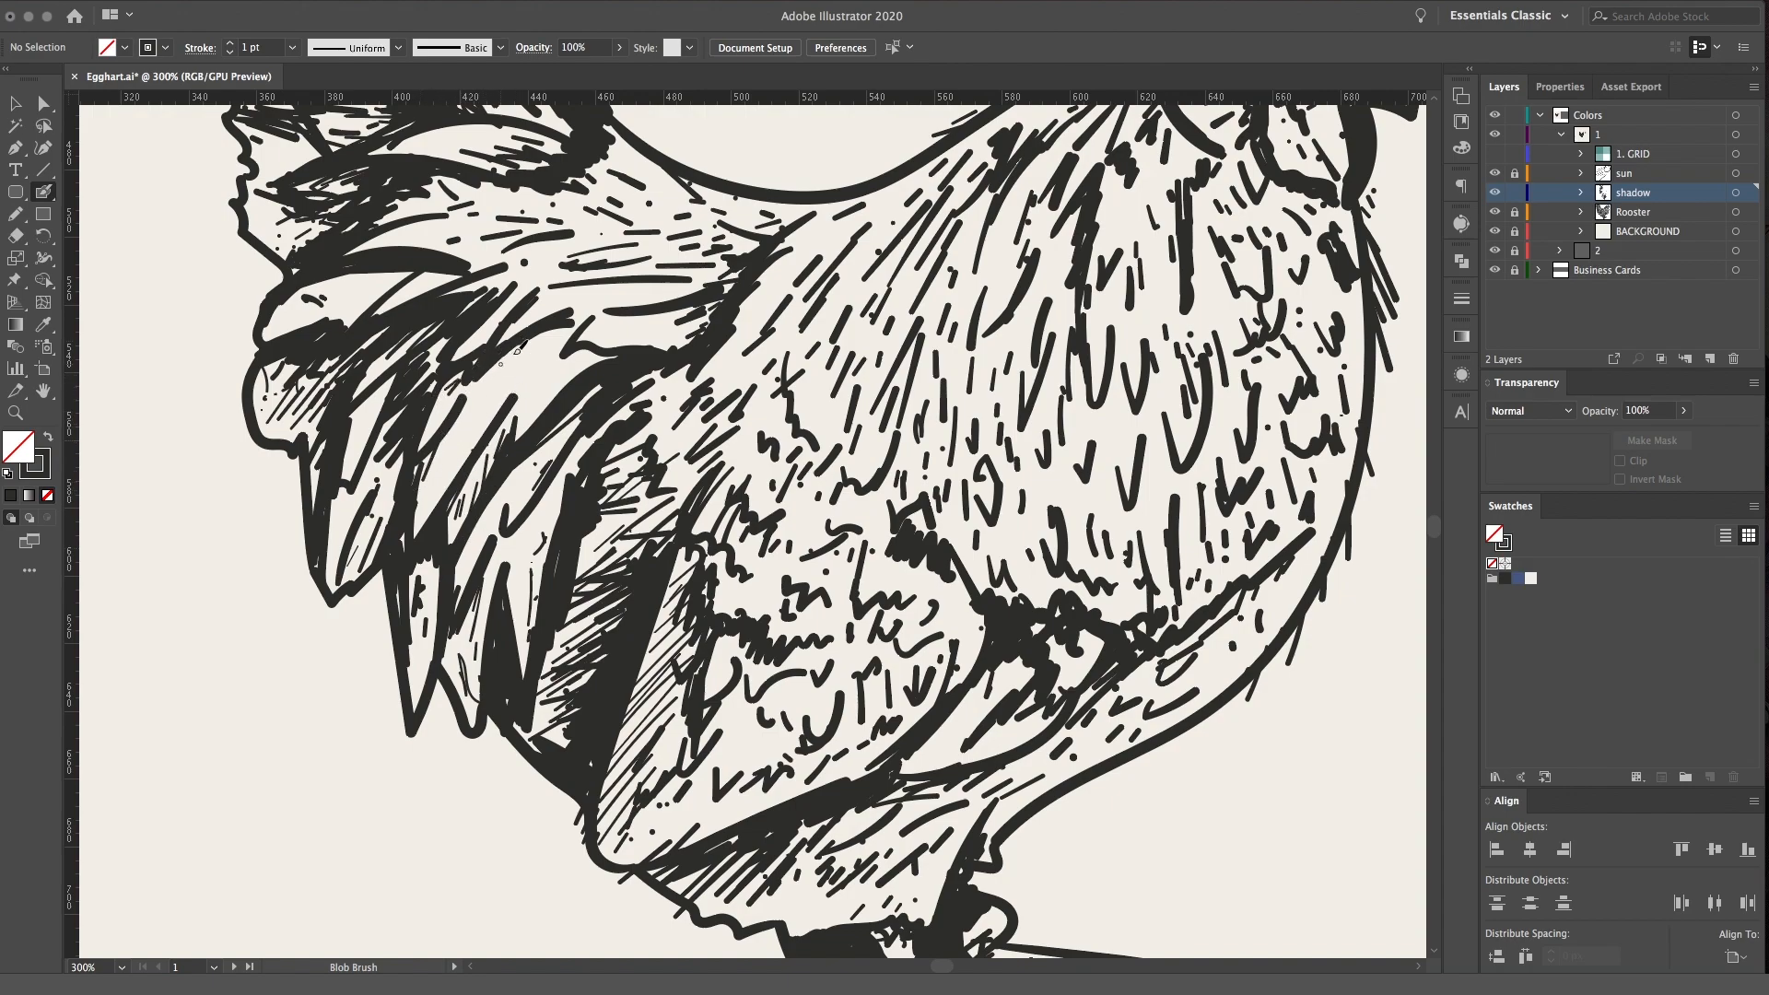
pyautogui.moveTo(437, 569); pyautogui.dragTo(412, 679)
pyautogui.moveTo(486, 535); pyautogui.dragTo(577, 410)
pyautogui.moveTo(587, 539); pyautogui.dragTo(564, 645)
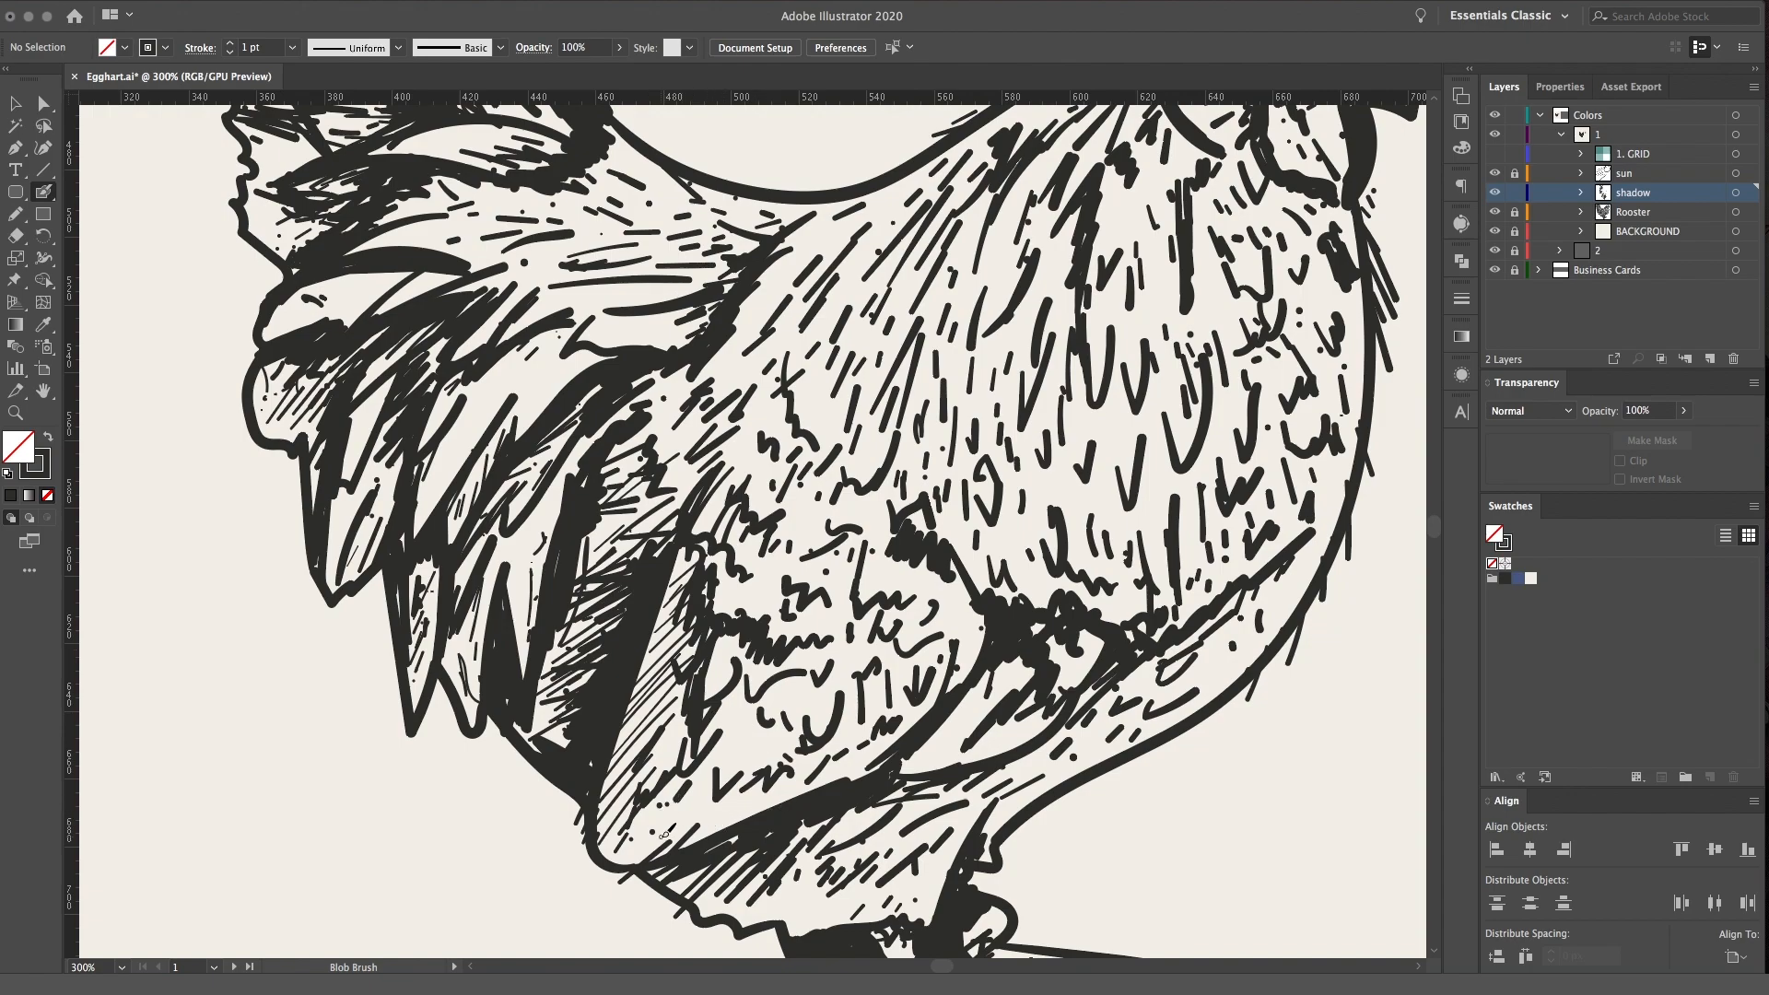
# Shade the rooster's legs and feet, crosshatching the shanks and thickening the undersides of the toes and claws
pyautogui.moveTo(921, 851); pyautogui.dragTo(779, 605)
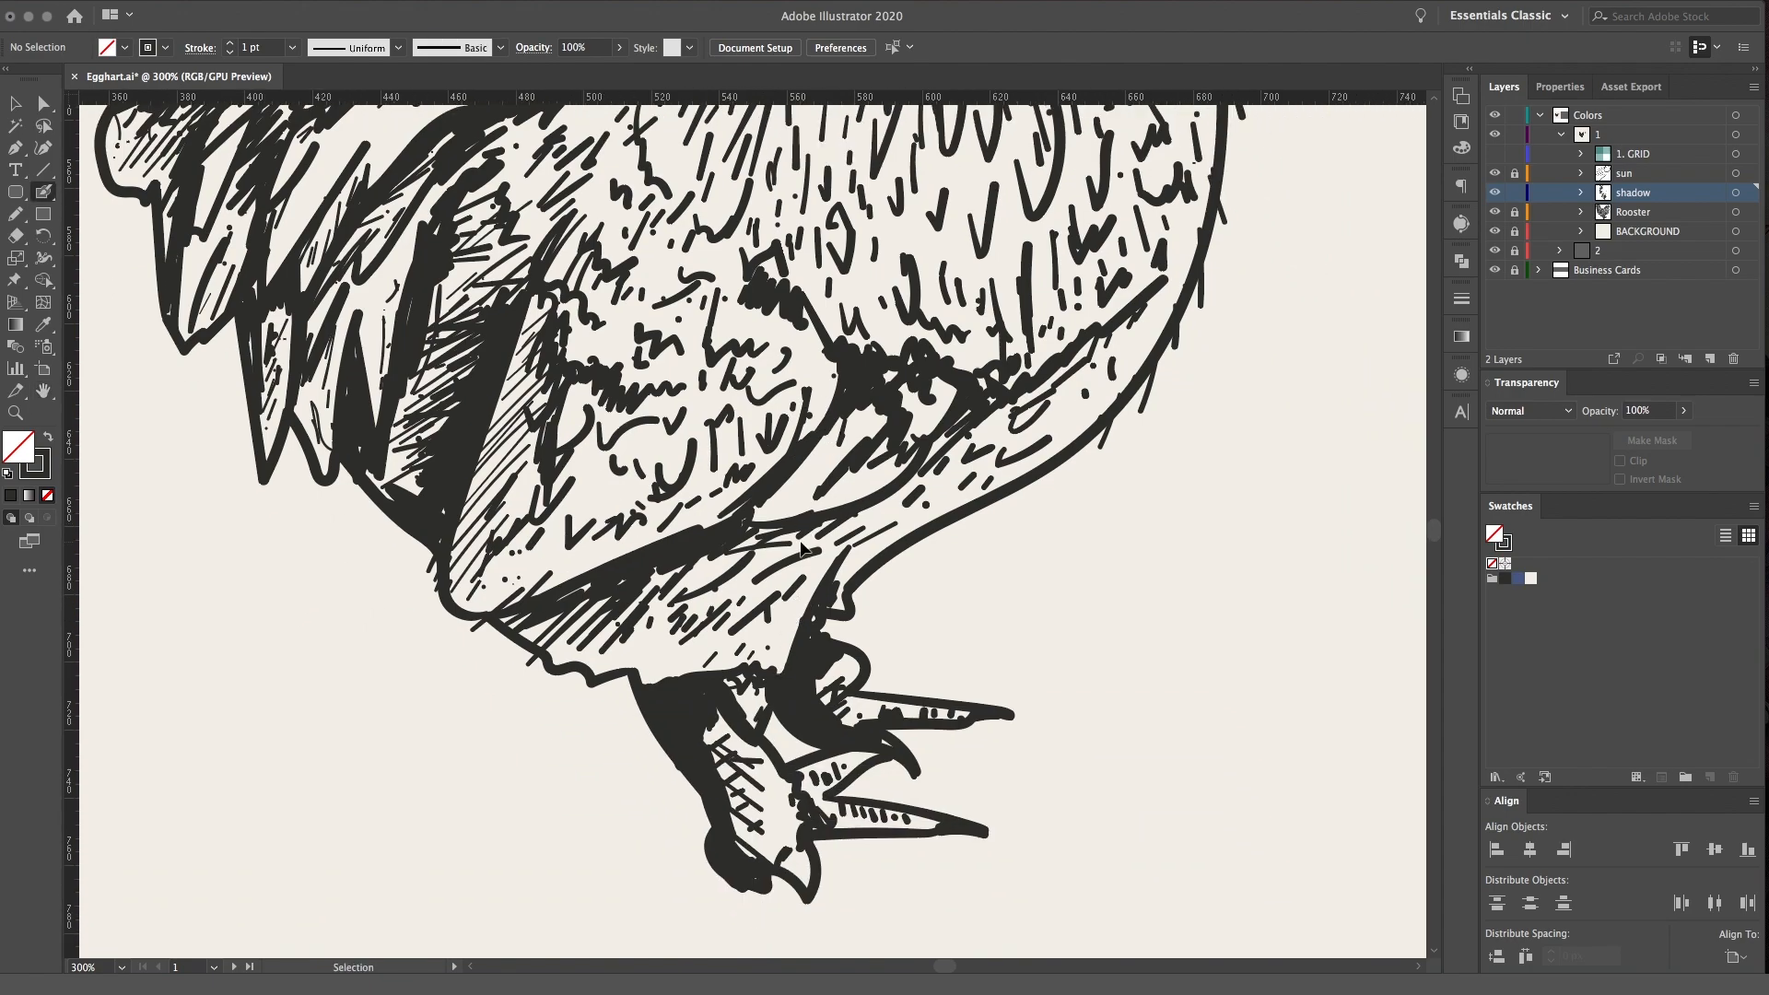
pyautogui.press('super+equal')
pyautogui.moveTo(941, 584)
pyautogui.mouseDown()
pyautogui.moveTo(868, 379)
pyautogui.moveTo(859, 226)
pyautogui.mouseUp()
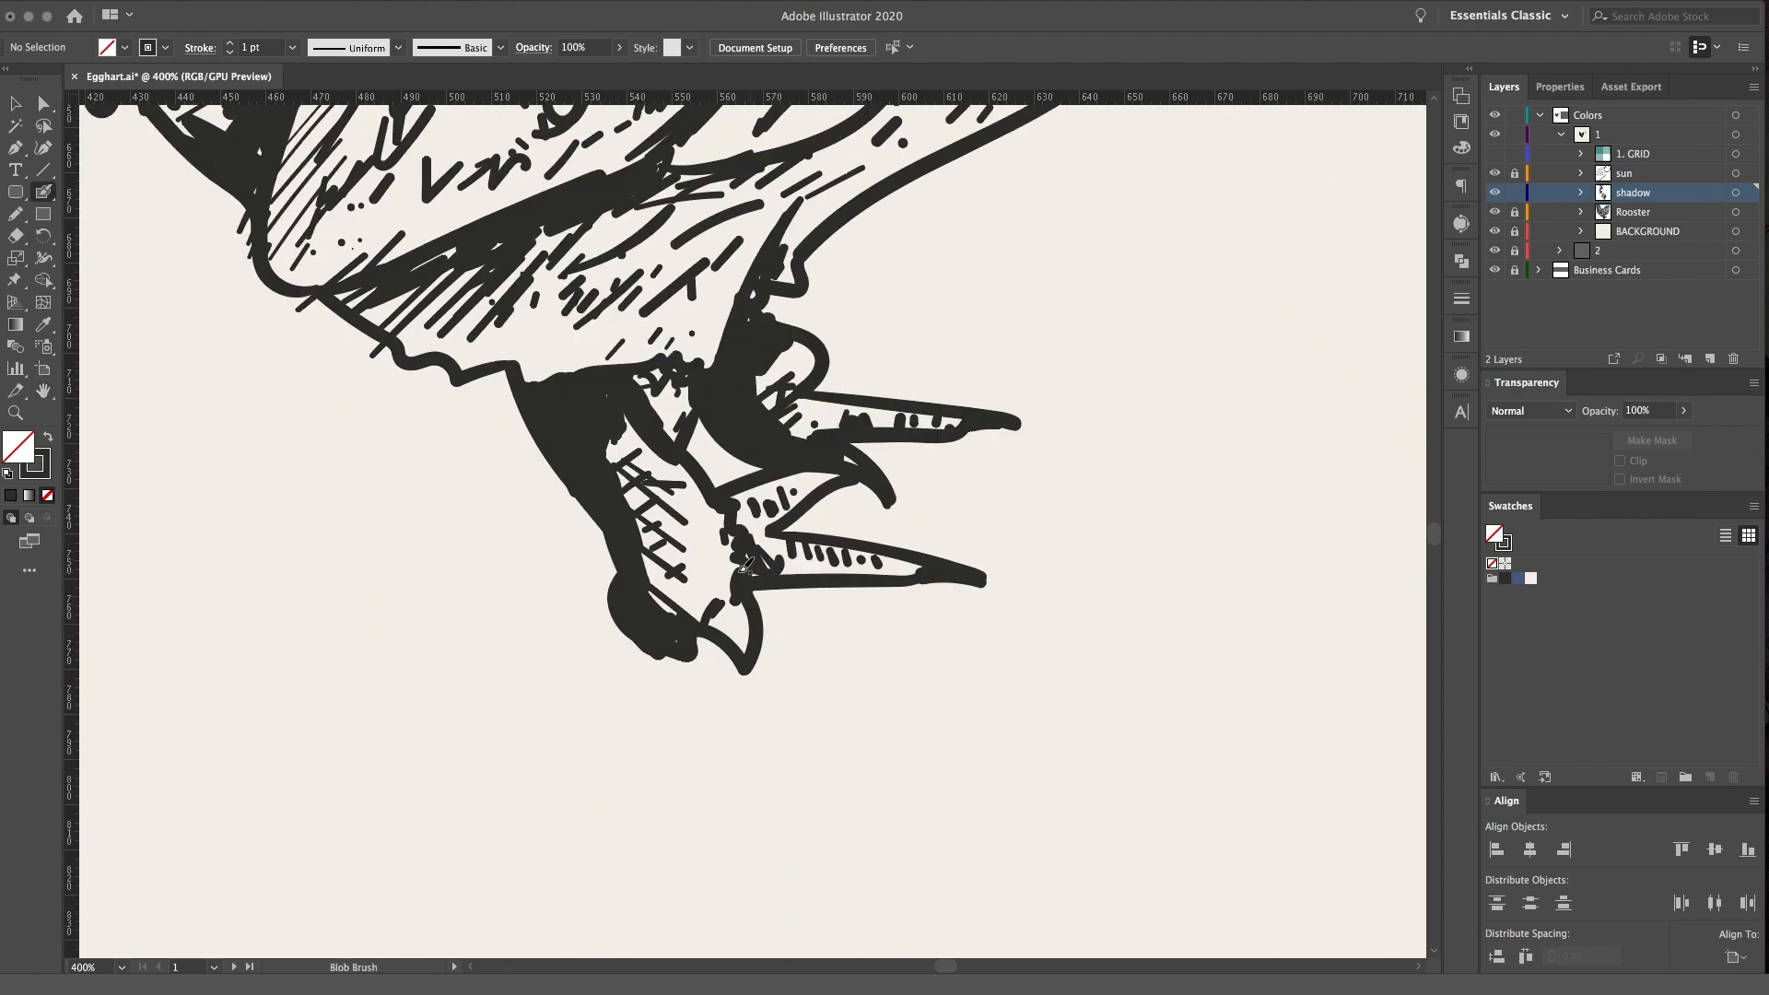
pyautogui.moveTo(757, 566)
pyautogui.mouseDown()
pyautogui.moveTo(831, 578)
pyautogui.moveTo(775, 588)
pyautogui.moveTo(860, 590)
pyautogui.moveTo(789, 594)
pyautogui.mouseUp()
pyautogui.moveTo(910, 583); pyautogui.dragTo(913, 582)
pyautogui.moveTo(688, 644)
pyautogui.mouseDown()
pyautogui.moveTo(689, 667)
pyautogui.moveTo(697, 637)
pyautogui.moveTo(742, 656)
pyautogui.moveTo(643, 564)
pyautogui.moveTo(700, 565)
pyautogui.moveTo(606, 461)
pyautogui.moveTo(610, 433)
pyautogui.moveTo(680, 421)
pyautogui.moveTo(636, 525)
pyautogui.moveTo(669, 632)
pyautogui.moveTo(755, 576)
pyautogui.mouseUp()
pyautogui.moveTo(630, 416); pyautogui.dragTo(663, 467)
pyautogui.moveTo(669, 369)
pyautogui.mouseDown()
pyautogui.moveTo(751, 474)
pyautogui.moveTo(648, 392)
pyautogui.mouseUp()
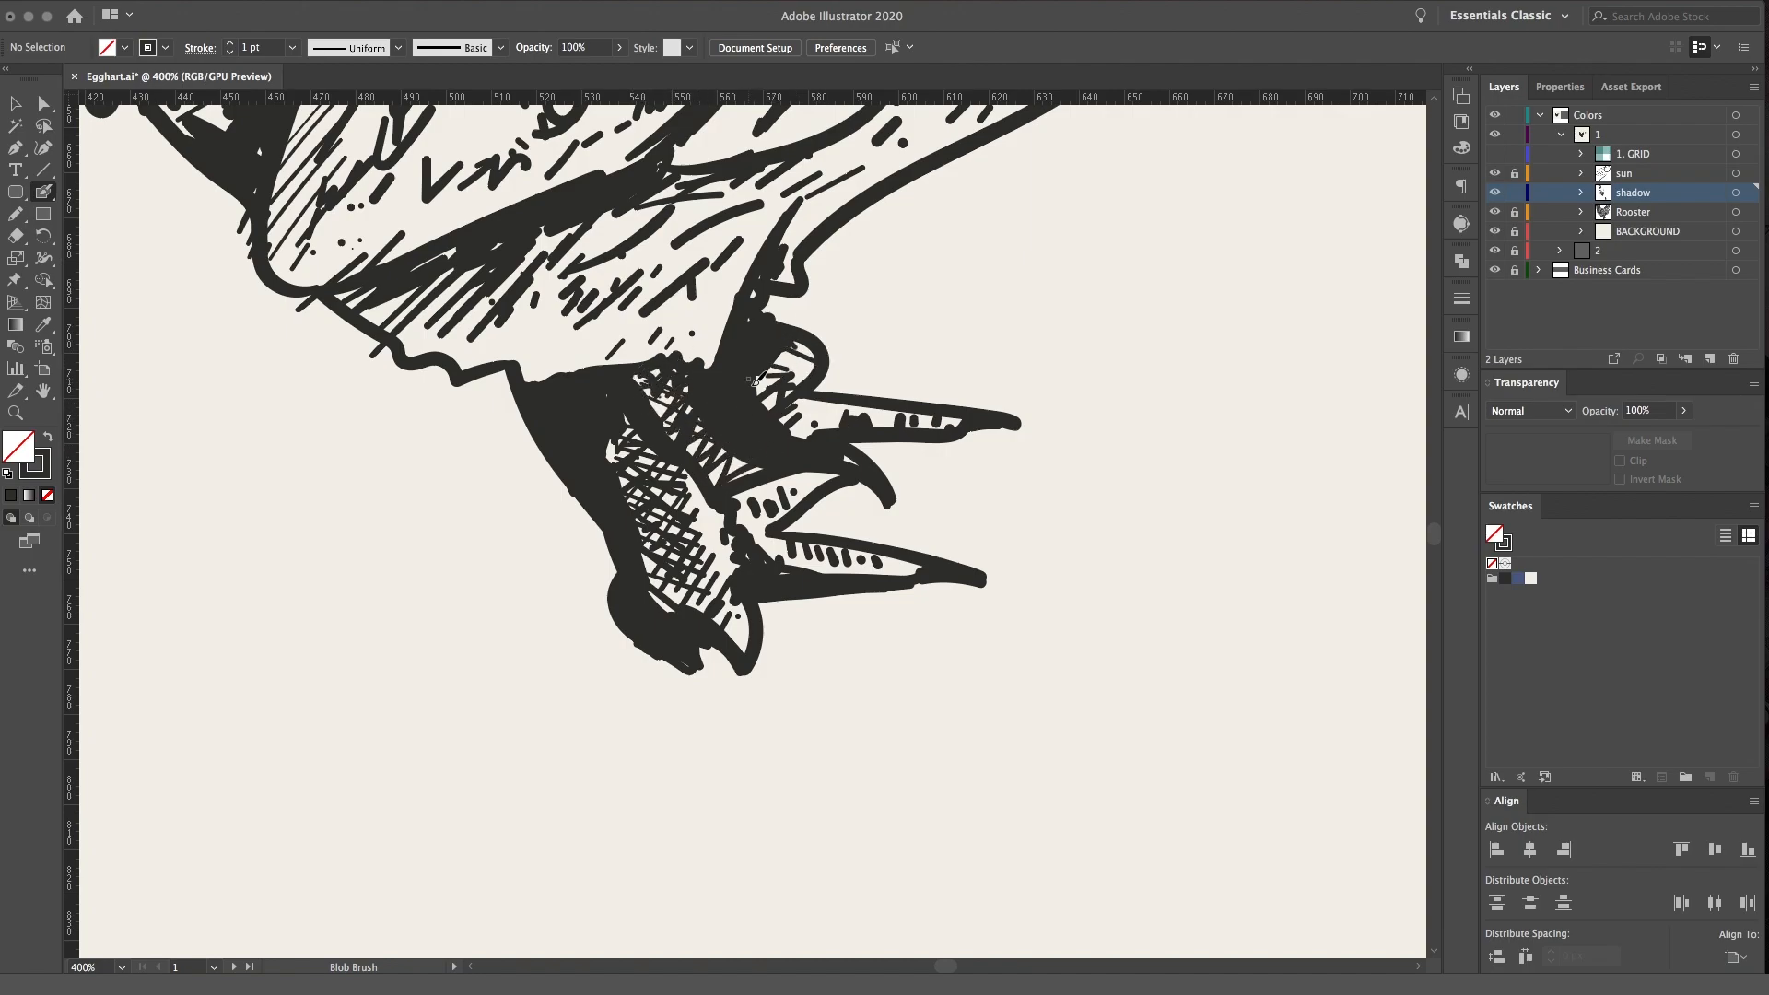
# Crosshatch the underbelly feathers between the wing's lower edge and the tops of the legs
pyautogui.scroll(10, 829, 460)
pyautogui.hscroll(-4, 829, 461)
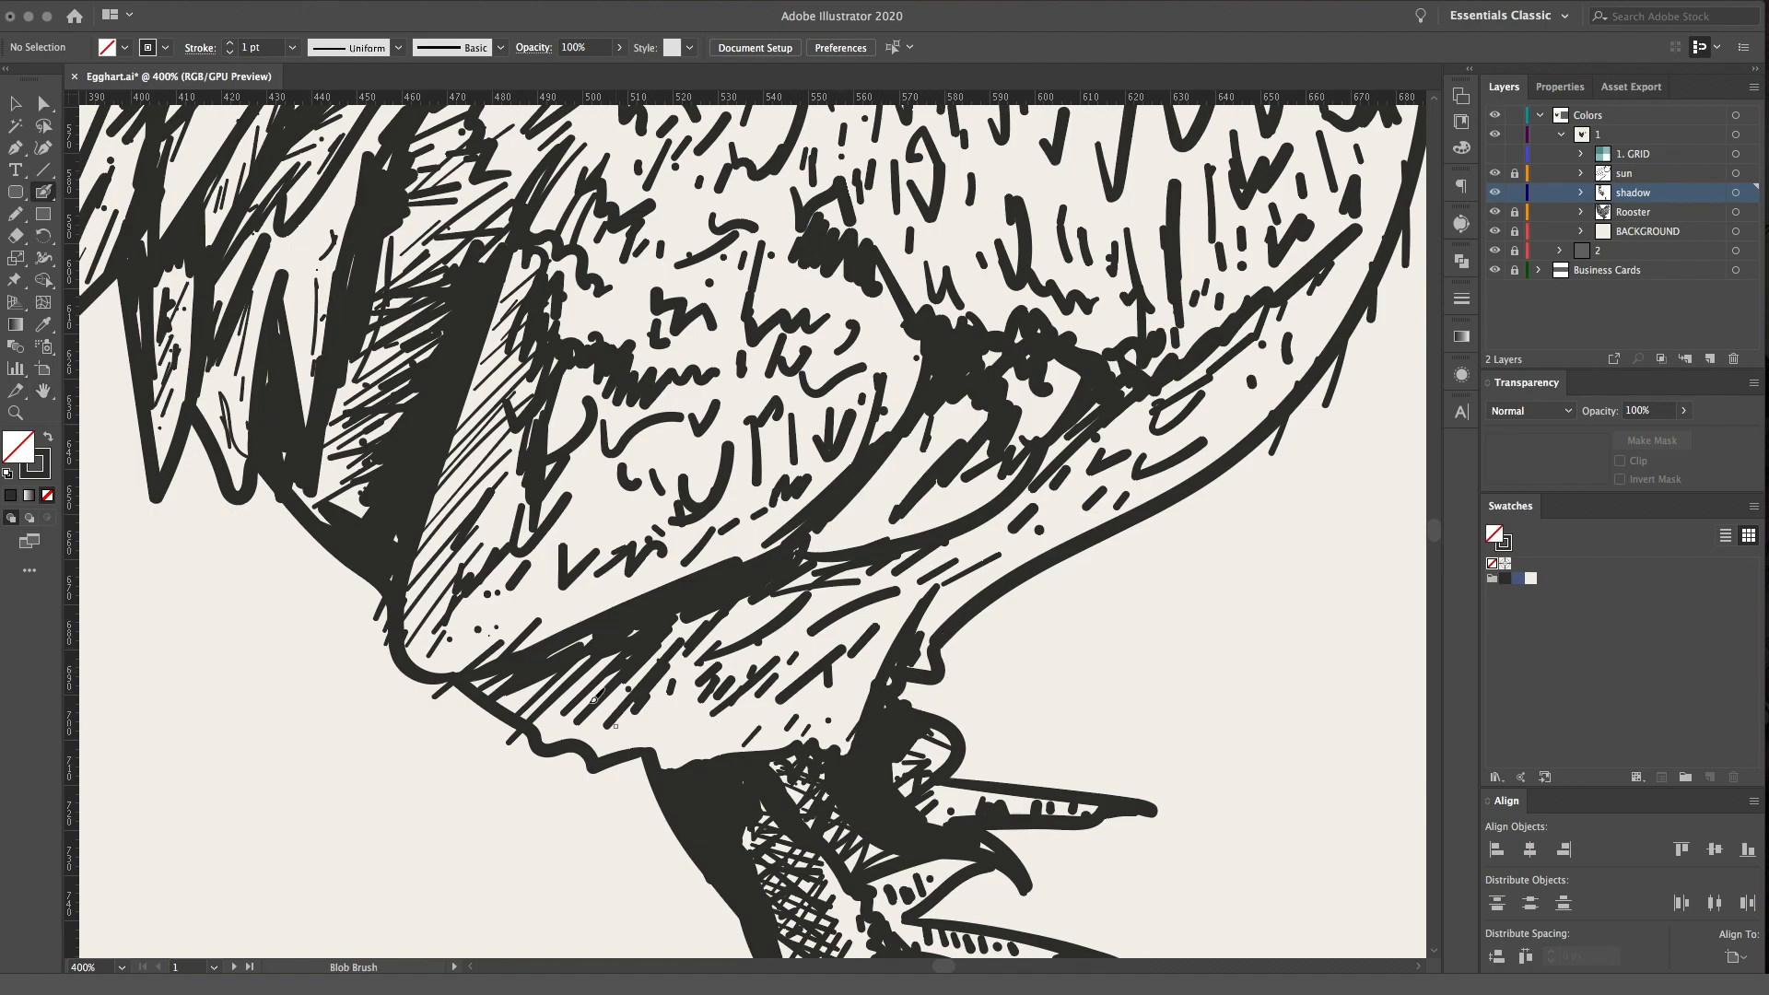
pyautogui.moveTo(535, 714)
pyautogui.mouseDown()
pyautogui.moveTo(730, 764)
pyautogui.moveTo(751, 714)
pyautogui.moveTo(737, 626)
pyautogui.moveTo(838, 587)
pyautogui.mouseUp()
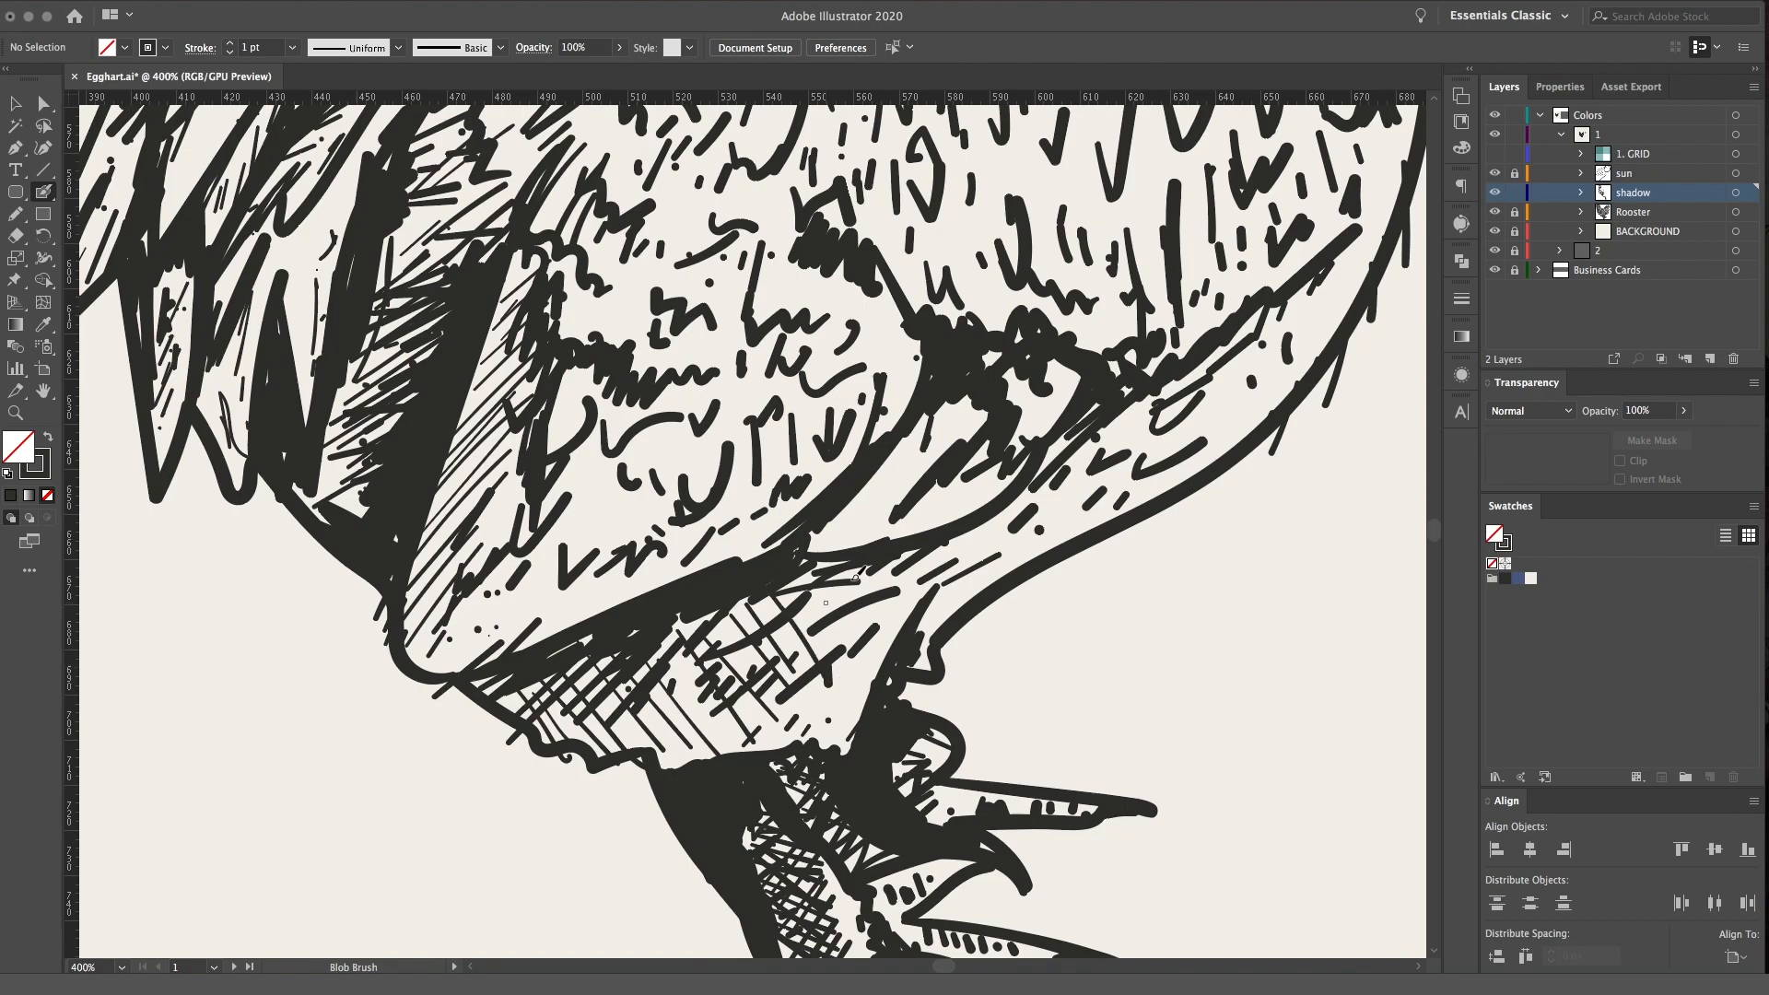
pyautogui.moveTo(612, 613)
pyautogui.mouseDown()
pyautogui.moveTo(573, 697)
pyautogui.moveTo(594, 677)
pyautogui.moveTo(619, 727)
pyautogui.mouseUp()
pyautogui.moveTo(495, 682); pyautogui.dragTo(633, 764)
pyautogui.moveTo(573, 640)
pyautogui.mouseDown()
pyautogui.moveTo(718, 700)
pyautogui.moveTo(774, 695)
pyautogui.moveTo(873, 603)
pyautogui.mouseUp()
# Darken the fold between the wing and the thigh with thick strokes and light crosshatching
pyautogui.moveTo(890, 540); pyautogui.dragTo(1073, 428)
pyautogui.moveTo(834, 526); pyautogui.dragTo(953, 428)
pyautogui.moveTo(875, 479); pyautogui.dragTo(940, 406)
pyautogui.moveTo(863, 516); pyautogui.dragTo(863, 541)
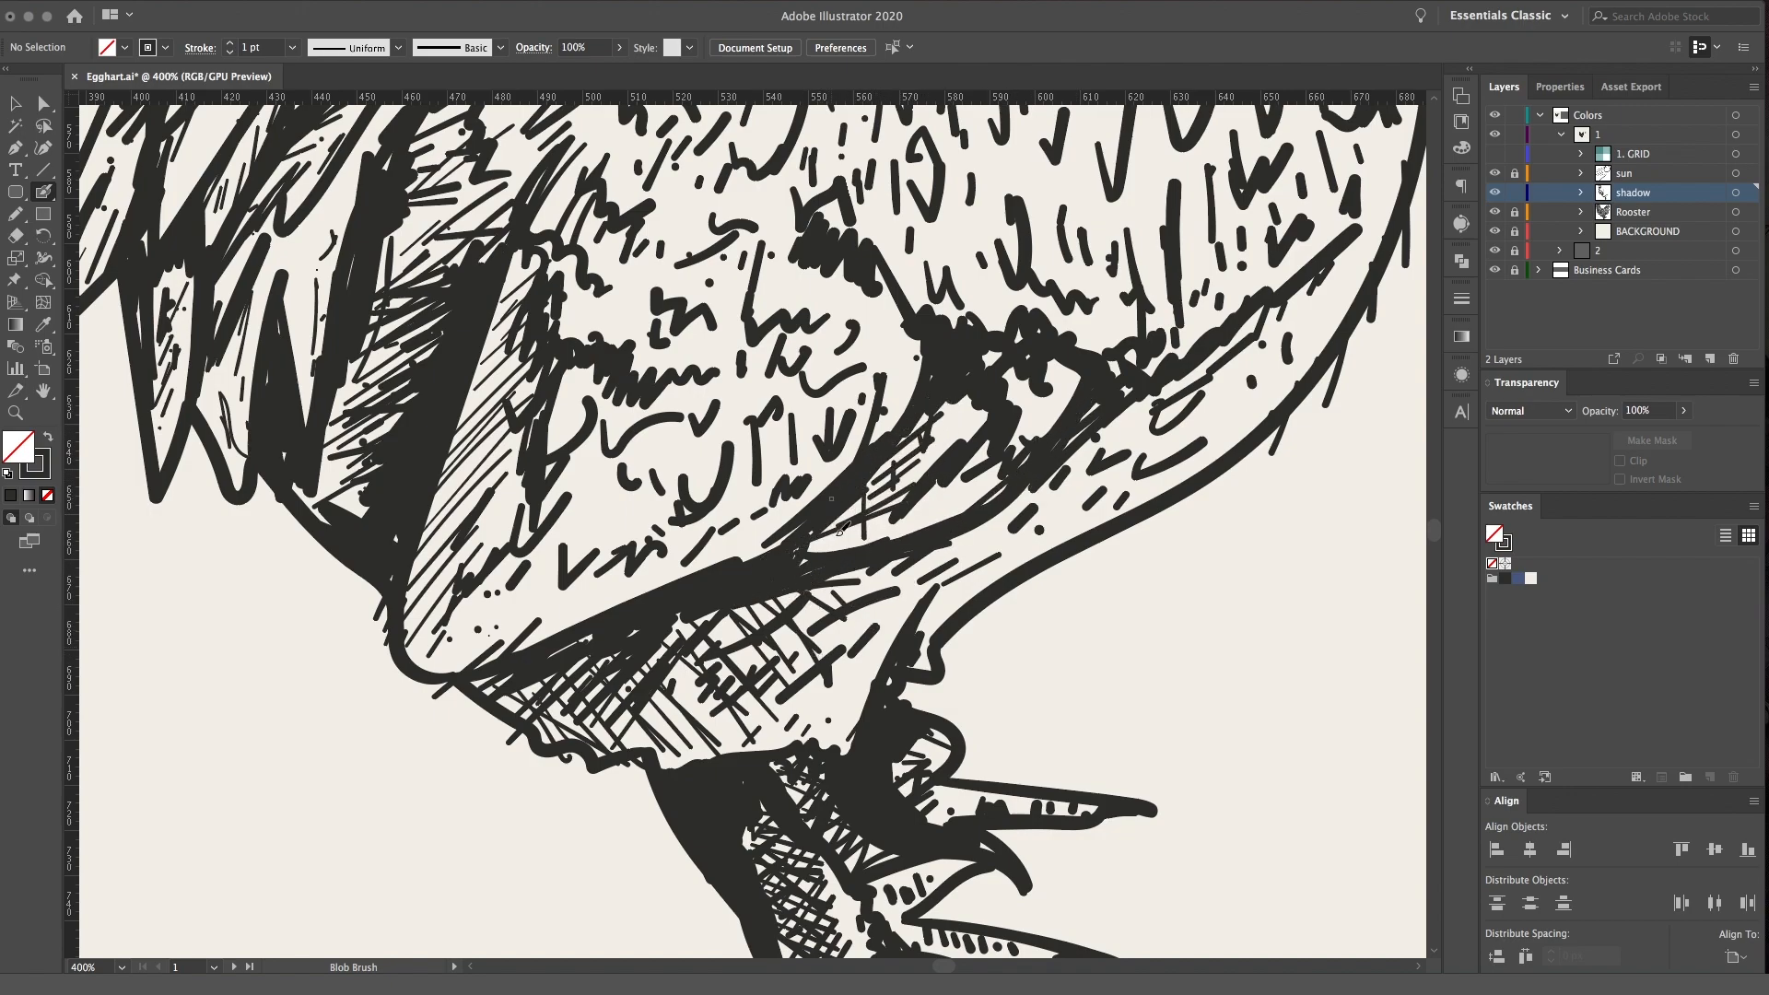
pyautogui.moveTo(525, 681)
pyautogui.mouseDown()
pyautogui.moveTo(465, 686)
pyautogui.moveTo(552, 648)
pyautogui.moveTo(514, 707)
pyautogui.moveTo(548, 728)
pyautogui.moveTo(584, 664)
pyautogui.moveTo(601, 672)
pyautogui.mouseUp()
# Crosshatch over the hatched shadow area between the wing's rear edge and the tail feathers
pyautogui.press('space')
pyautogui.moveTo(482, 239)
pyautogui.mouseDown()
pyautogui.moveTo(583, 444)
pyautogui.moveTo(609, 568)
pyautogui.mouseUp()
pyautogui.moveTo(441, 725)
pyautogui.mouseDown()
pyautogui.moveTo(516, 684)
pyautogui.moveTo(505, 574)
pyautogui.moveTo(583, 684)
pyautogui.moveTo(549, 556)
pyautogui.moveTo(558, 448)
pyautogui.moveTo(627, 516)
pyautogui.mouseUp()
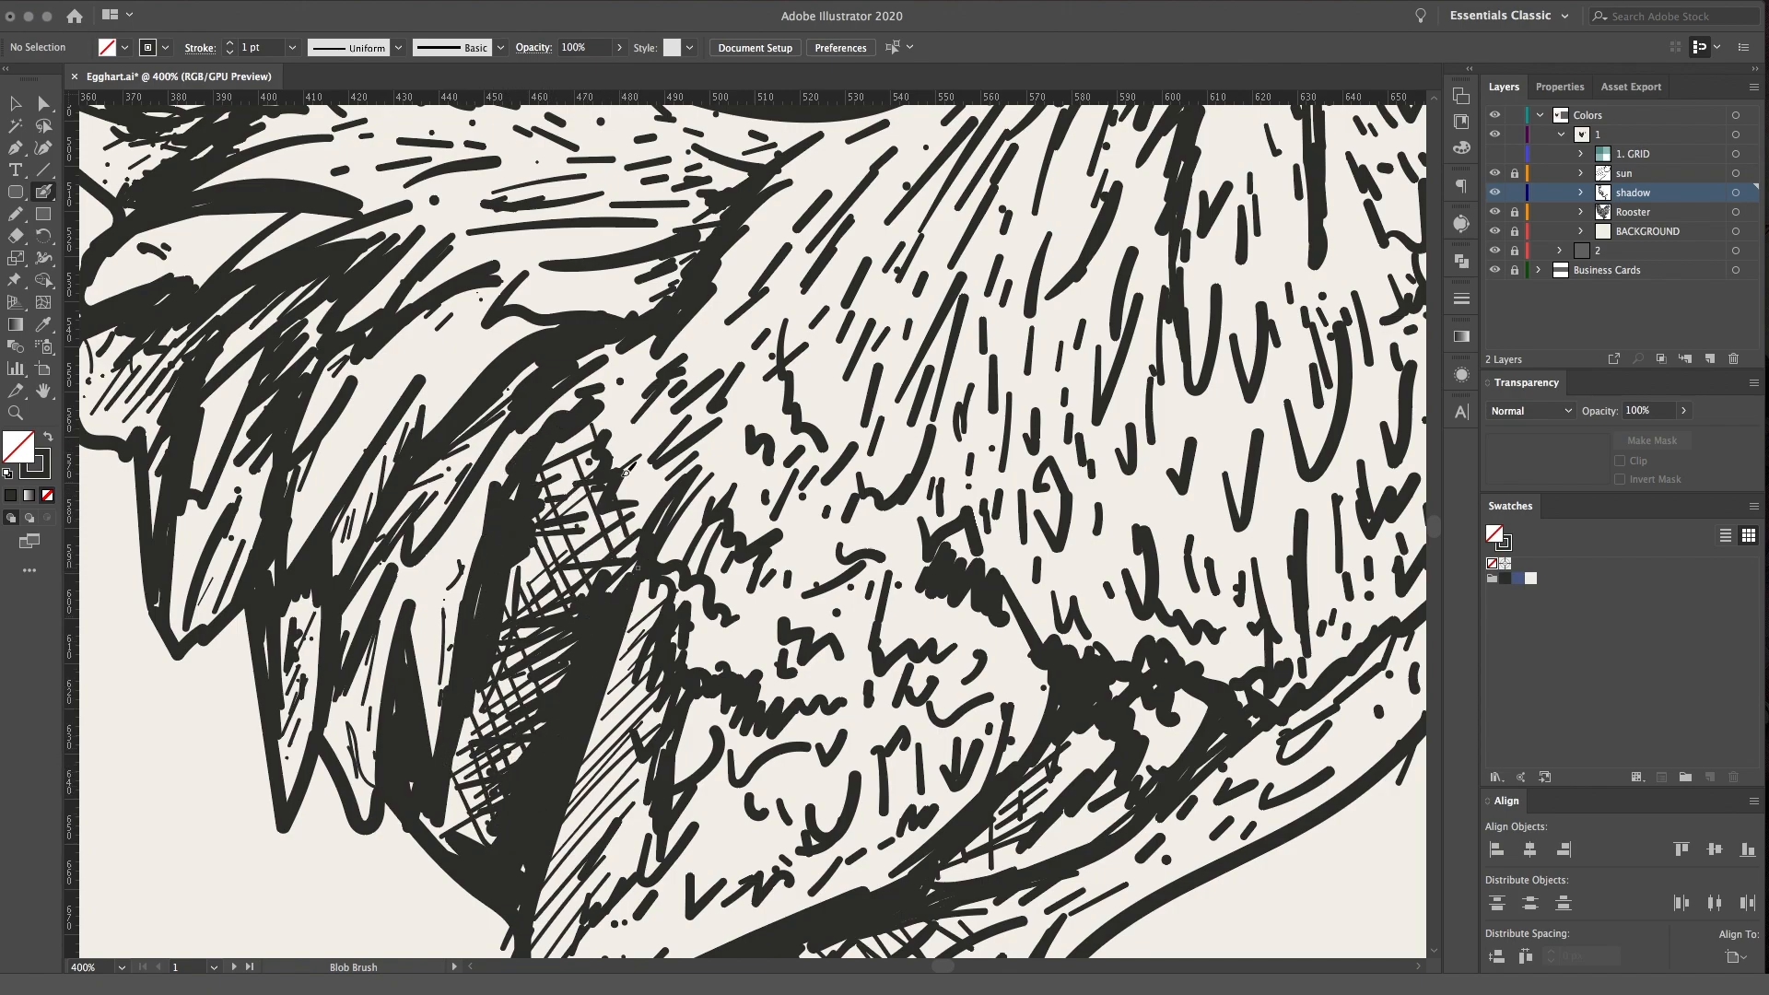
# Crosshatch the feather edge where the rooster's back meets the base of the tail
pyautogui.press('space')
pyautogui.moveTo(832, 217); pyautogui.dragTo(749, 511)
pyautogui.moveTo(592, 500)
pyautogui.mouseDown()
pyautogui.moveTo(626, 532)
pyautogui.moveTo(633, 518)
pyautogui.mouseUp()
pyautogui.moveTo(610, 460)
pyautogui.mouseDown()
pyautogui.moveTo(637, 491)
pyautogui.moveTo(649, 457)
pyautogui.mouseUp()
pyautogui.moveTo(655, 428)
pyautogui.mouseDown()
pyautogui.moveTo(678, 453)
pyautogui.moveTo(698, 433)
pyautogui.mouseUp()
# Darken the underside of the feather cluster at the tail's base and hatch the feathers just below it
pyautogui.moveTo(408, 576); pyautogui.dragTo(364, 611)
pyautogui.moveTo(419, 584); pyautogui.dragTo(393, 621)
pyautogui.moveTo(391, 636)
pyautogui.mouseDown()
pyautogui.moveTo(471, 615)
pyautogui.moveTo(417, 630)
pyautogui.mouseUp()
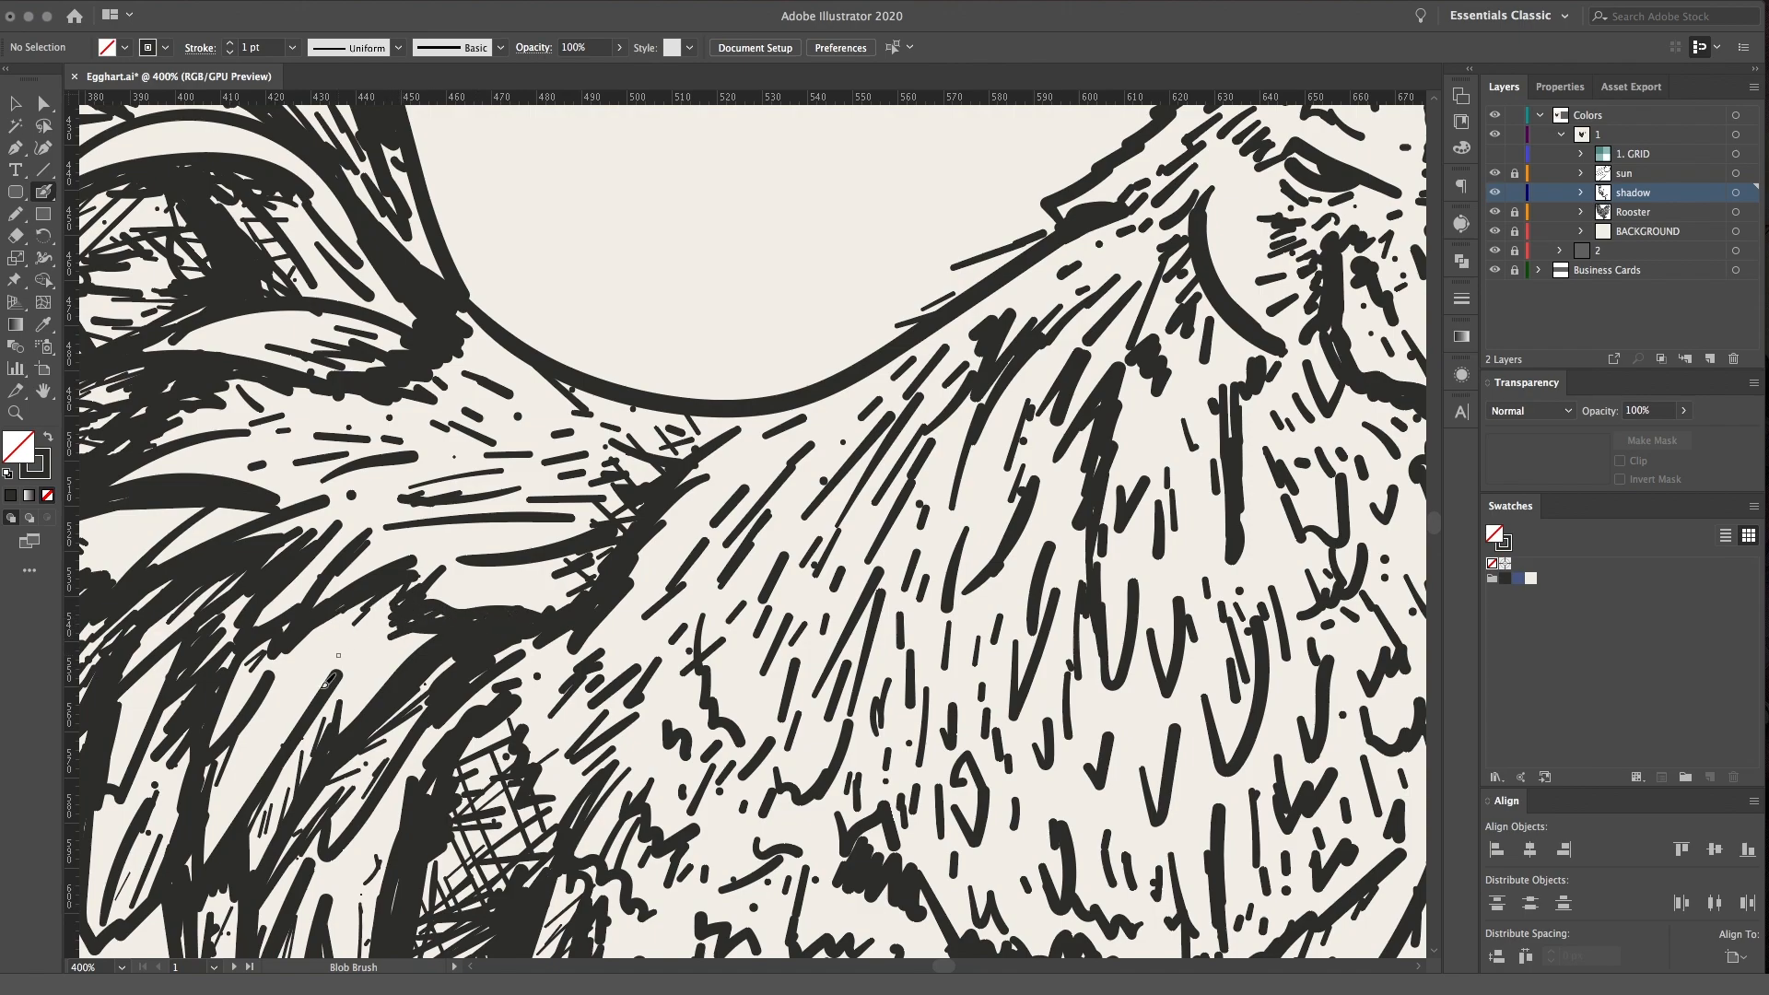
pyautogui.moveTo(279, 779); pyautogui.dragTo(273, 829)
pyautogui.moveTo(303, 751); pyautogui.dragTo(294, 790)
pyautogui.moveTo(324, 708); pyautogui.dragTo(313, 776)
# Add thin shading strokes along the middle tail feathers beneath the feather cluster at the tail's base
pyautogui.press('space')
pyautogui.moveTo(272, 650); pyautogui.dragTo(535, 522)
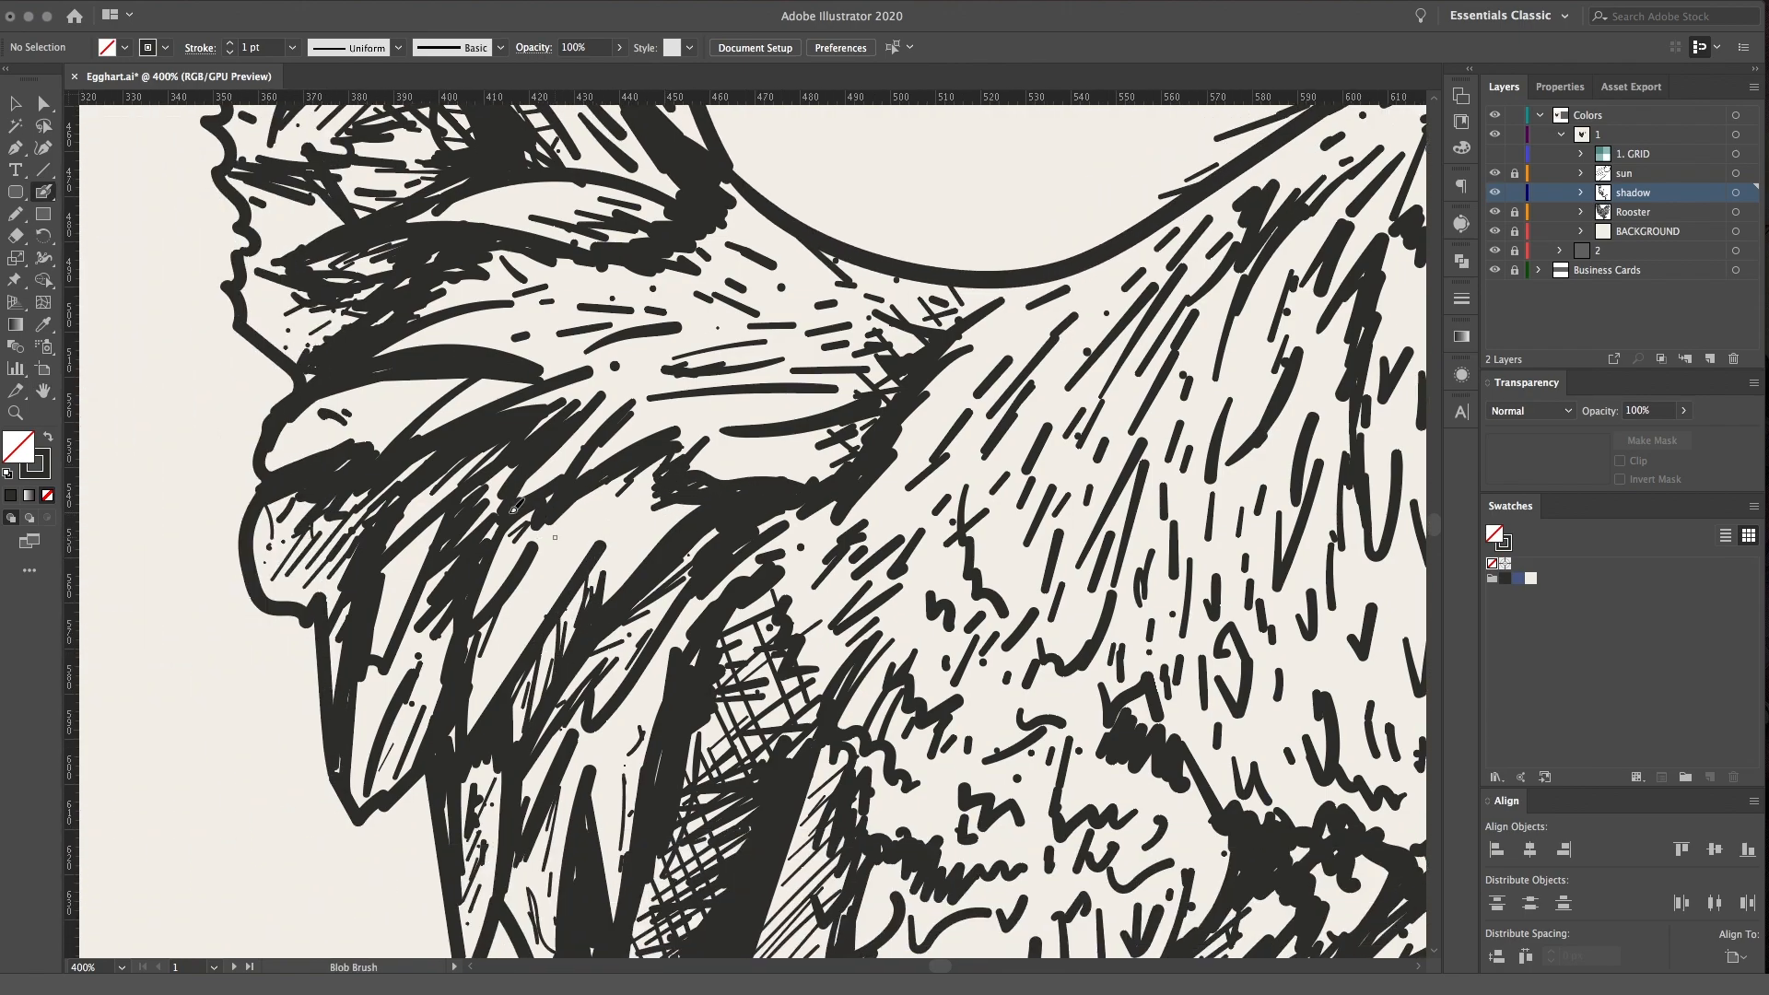
pyautogui.moveTo(485, 629); pyautogui.dragTo(476, 670)
pyautogui.moveTo(513, 593); pyautogui.dragTo(507, 624)
pyautogui.moveTo(647, 475); pyautogui.dragTo(626, 489)
pyautogui.moveTo(626, 477); pyautogui.dragTo(585, 515)
# Shade the outer tail feathers with diagonal strokes, including the long pointed feather, the rounded one and the curved one above
pyautogui.moveTo(496, 584)
pyautogui.mouseDown()
pyautogui.moveTo(465, 664)
pyautogui.moveTo(443, 643)
pyautogui.moveTo(367, 810)
pyautogui.moveTo(396, 770)
pyautogui.mouseUp()
pyautogui.moveTo(450, 636)
pyautogui.mouseDown()
pyautogui.moveTo(401, 723)
pyautogui.moveTo(359, 734)
pyautogui.mouseUp()
pyautogui.moveTo(425, 602); pyautogui.dragTo(403, 642)
pyautogui.moveTo(407, 602); pyautogui.dragTo(380, 638)
pyautogui.moveTo(434, 536); pyautogui.dragTo(378, 619)
pyautogui.moveTo(436, 520); pyautogui.dragTo(380, 619)
pyautogui.moveTo(476, 454); pyautogui.dragTo(448, 494)
pyautogui.moveTo(336, 508); pyautogui.dragTo(360, 563)
pyautogui.moveTo(357, 438); pyautogui.dragTo(377, 456)
pyautogui.moveTo(383, 396); pyautogui.dragTo(424, 435)
pyautogui.press('super+minus')
pyautogui.press('super+minus')
pyautogui.press('super+minus')
pyautogui.press('super+minus')
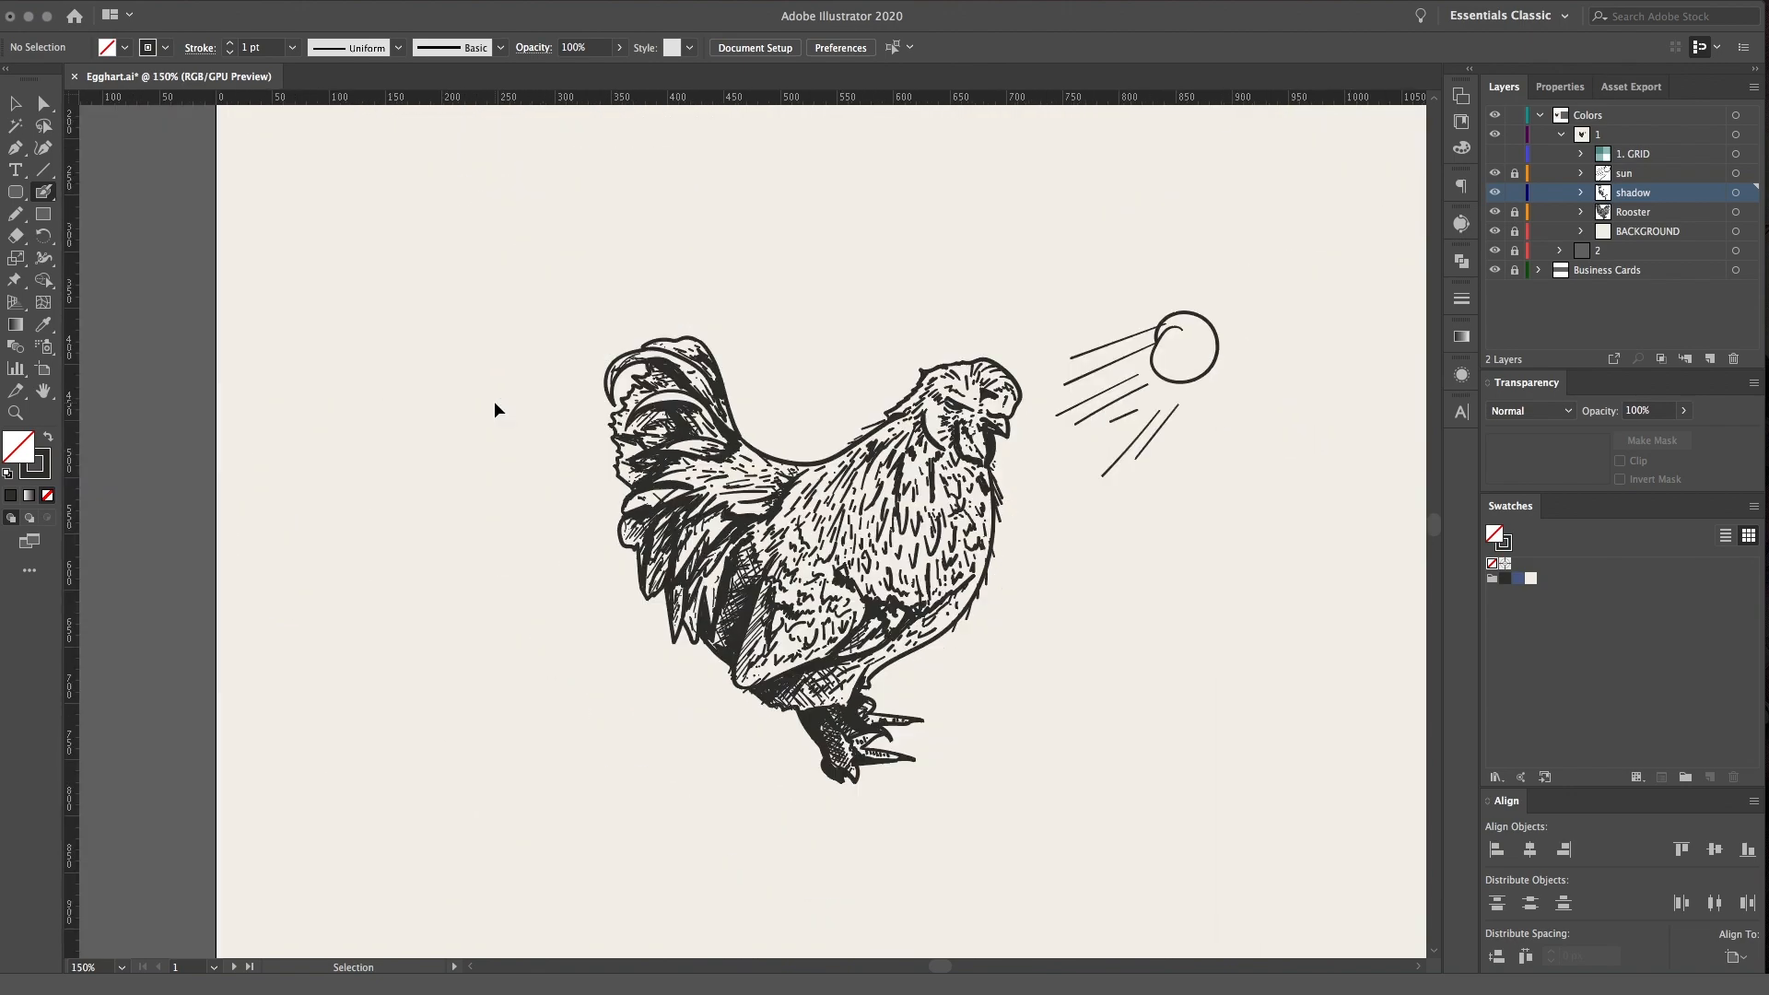
# Crosshatch the neck feathers below and behind the rooster's curved cheek line to form a shadow under the head
pyautogui.press('super+equal')
pyautogui.moveTo(948, 508)
pyautogui.mouseDown()
pyautogui.moveTo(766, 554)
pyautogui.moveTo(890, 537)
pyautogui.mouseUp()
pyautogui.press('super+equal')
pyautogui.press('super+equal')
pyautogui.moveTo(646, 465); pyautogui.dragTo(667, 448)
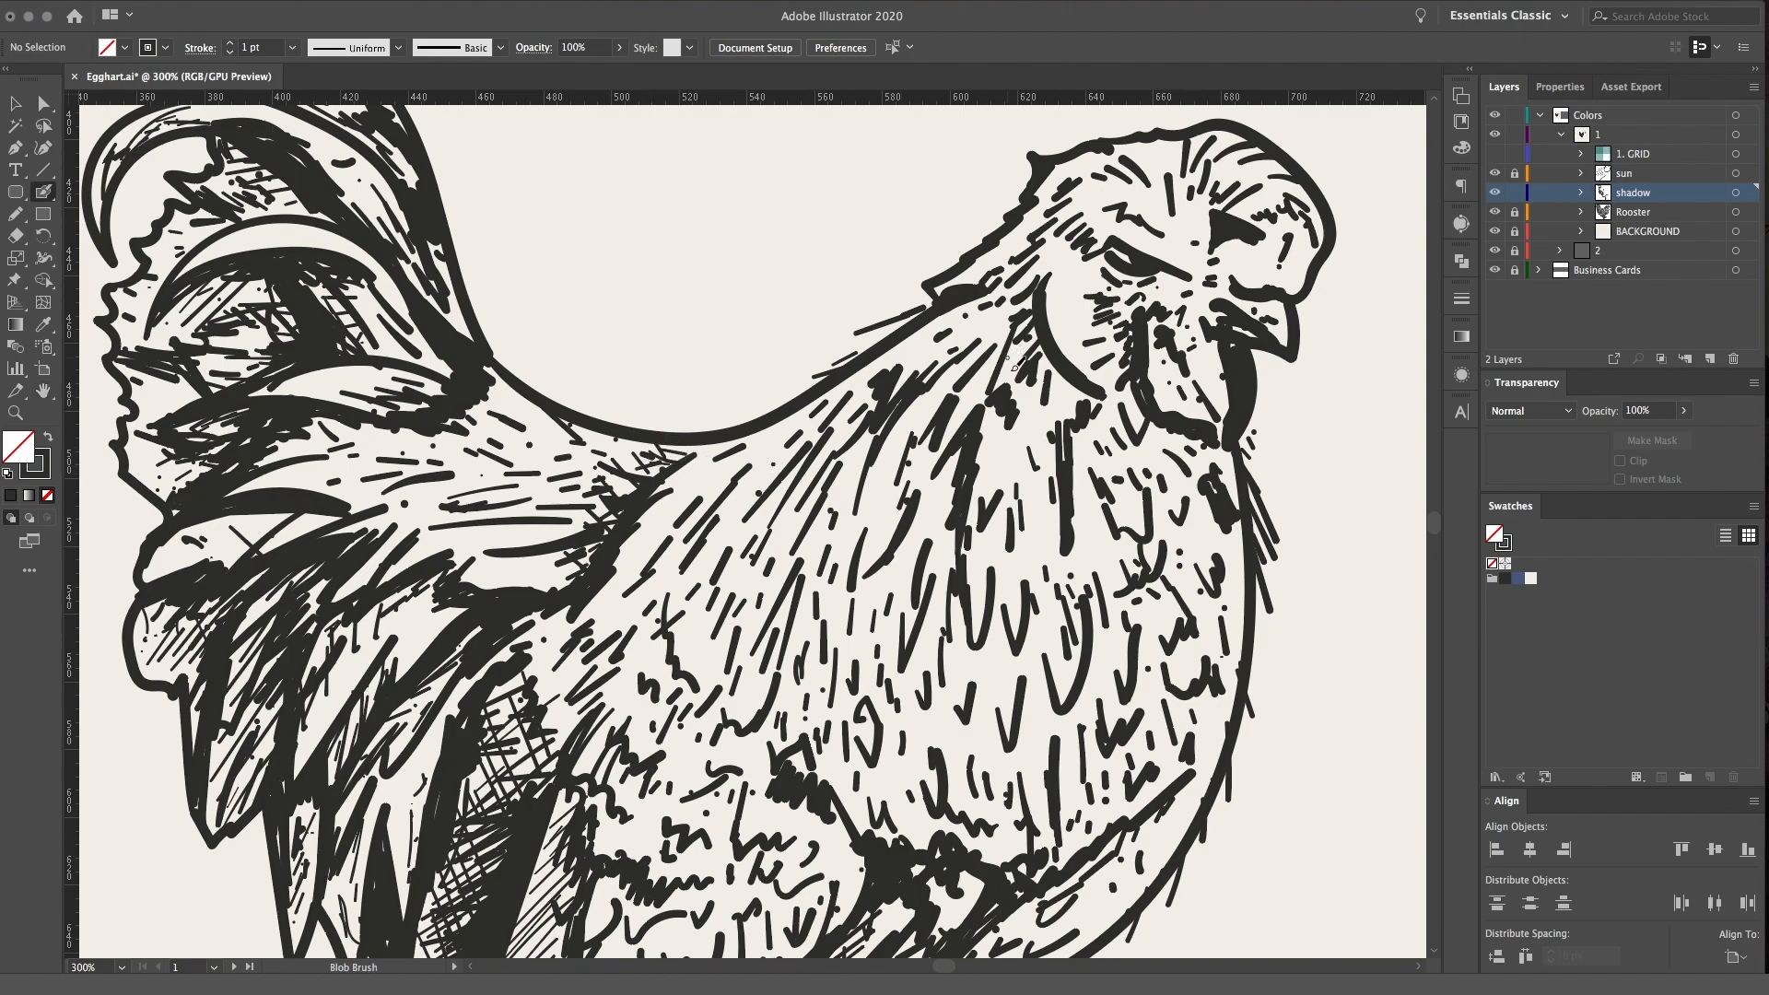
pyautogui.moveTo(884, 565); pyautogui.dragTo(867, 573)
pyautogui.moveTo(705, 524); pyautogui.dragTo(682, 563)
pyautogui.moveTo(1027, 319)
pyautogui.mouseDown()
pyautogui.moveTo(1000, 358)
pyautogui.moveTo(1030, 423)
pyautogui.mouseUp()
pyautogui.moveTo(1031, 354); pyautogui.dragTo(1045, 415)
pyautogui.moveTo(1040, 355); pyautogui.dragTo(1067, 427)
pyautogui.moveTo(1055, 363)
pyautogui.mouseDown()
pyautogui.moveTo(1092, 395)
pyautogui.moveTo(1009, 365)
pyautogui.moveTo(1050, 353)
pyautogui.moveTo(1013, 344)
pyautogui.mouseUp()
pyautogui.moveTo(1030, 306); pyautogui.dragTo(990, 327)
pyautogui.moveTo(1019, 289); pyautogui.dragTo(990, 313)
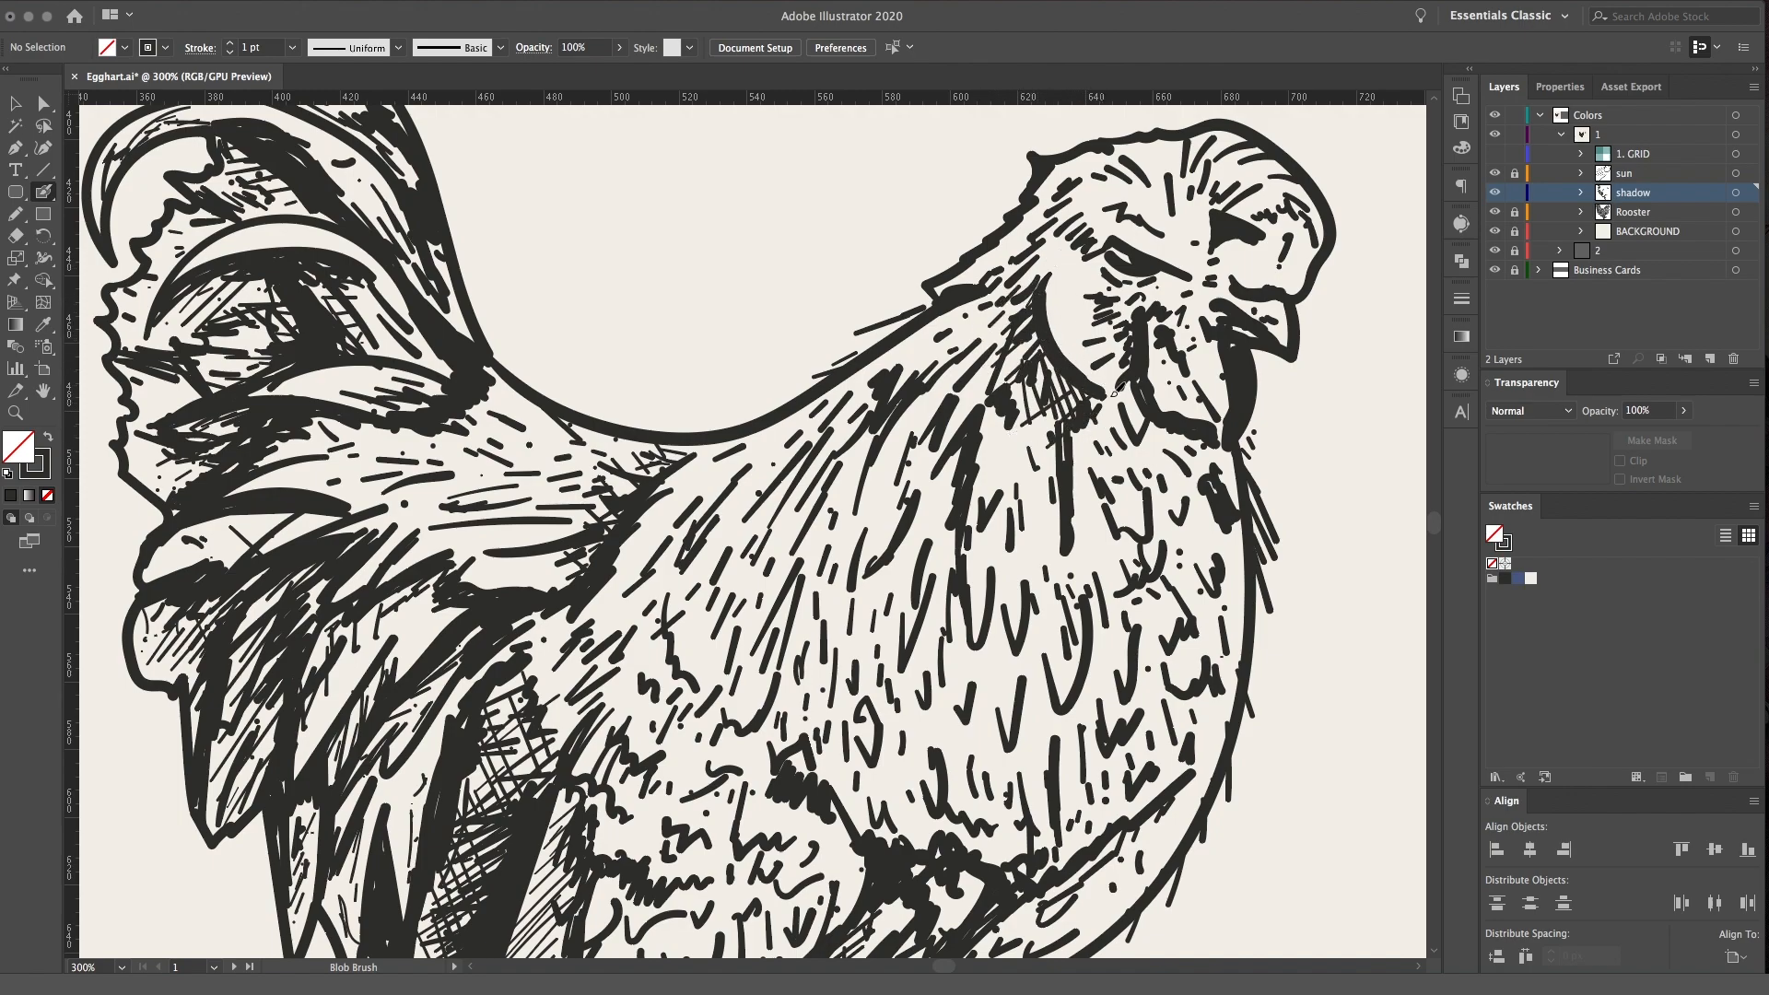
# Darken the neck shadow beneath the cheek line and extend its hatching down the neck feathers
pyautogui.moveTo(1095, 411)
pyautogui.mouseDown()
pyautogui.moveTo(1075, 465)
pyautogui.moveTo(986, 409)
pyautogui.mouseUp()
pyautogui.moveTo(1037, 388); pyautogui.dragTo(1014, 411)
pyautogui.moveTo(973, 293)
pyautogui.mouseDown()
pyautogui.moveTo(1036, 300)
pyautogui.moveTo(987, 324)
pyautogui.moveTo(1036, 295)
pyautogui.moveTo(1044, 247)
pyautogui.moveTo(1037, 329)
pyautogui.mouseUp()
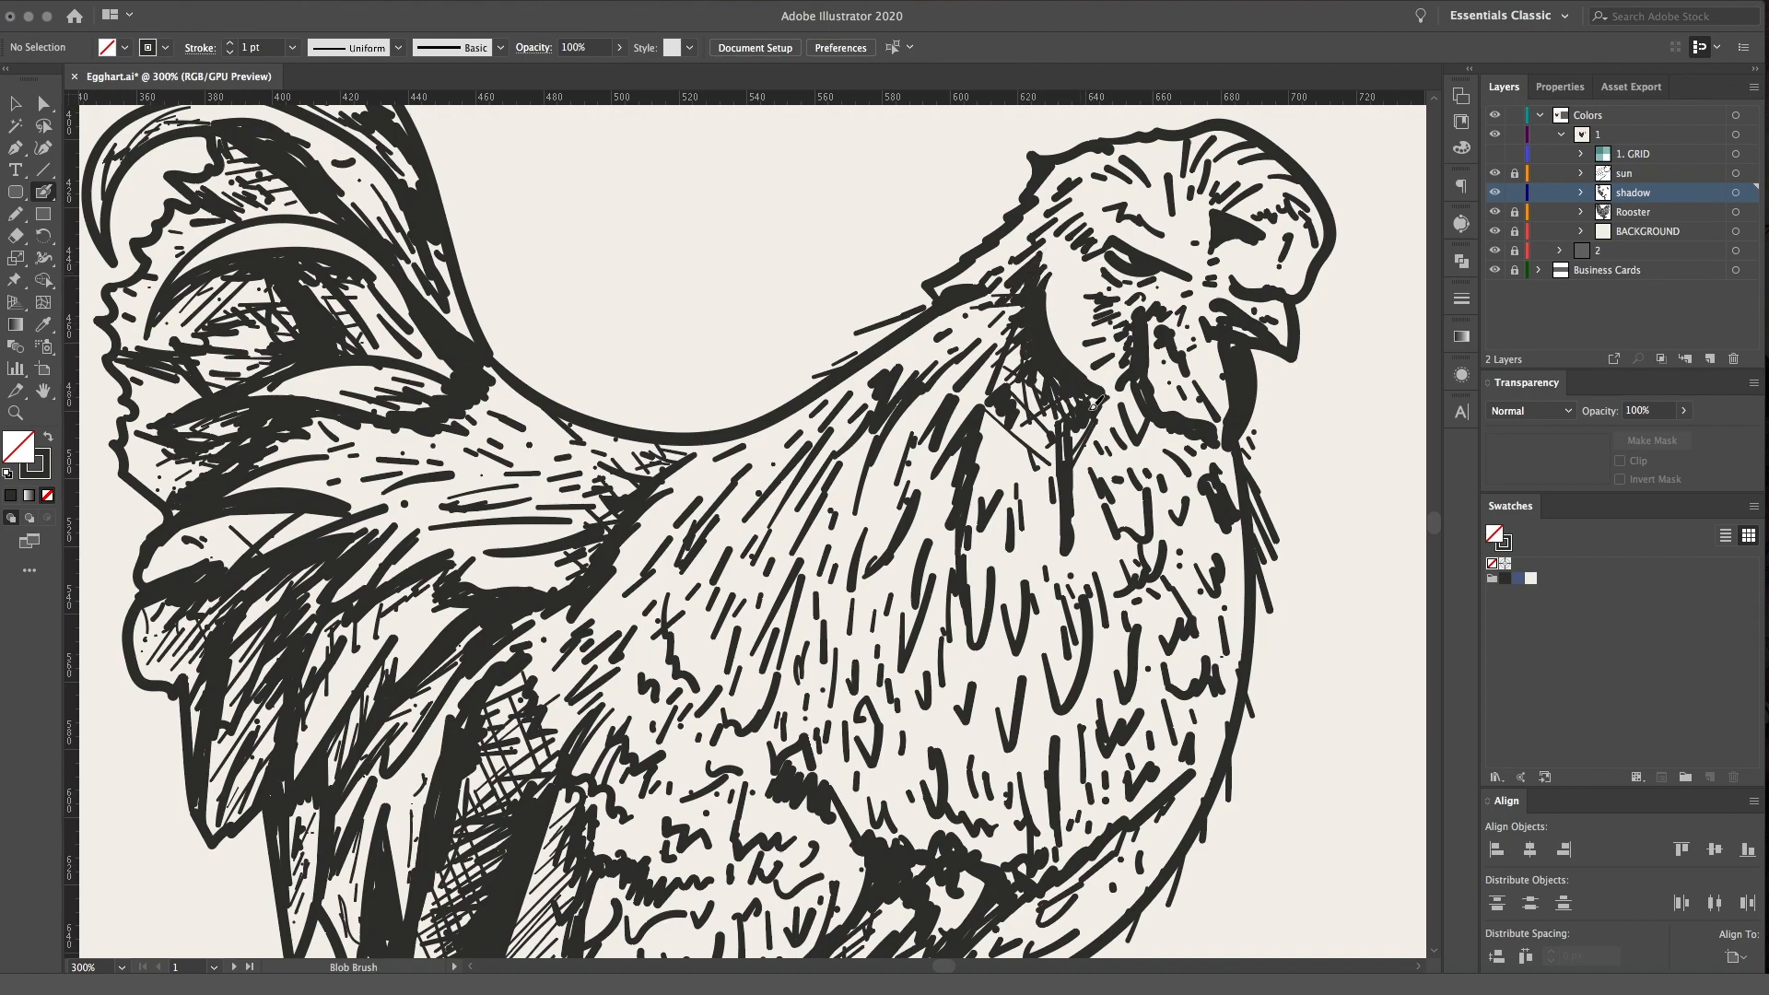
# Crosshatch the throat below the wattle and add small shading strokes to the comb
pyautogui.moveTo(1130, 400)
pyautogui.mouseDown()
pyautogui.moveTo(1188, 452)
pyautogui.moveTo(1199, 425)
pyautogui.moveTo(1216, 457)
pyautogui.mouseUp()
pyautogui.moveTo(1143, 409)
pyautogui.mouseDown()
pyautogui.moveTo(1092, 424)
pyautogui.moveTo(1140, 491)
pyautogui.mouseUp()
pyautogui.moveTo(1115, 431); pyautogui.dragTo(1181, 484)
pyautogui.moveTo(1144, 444); pyautogui.dragTo(1186, 484)
pyautogui.moveTo(1262, 291)
pyautogui.mouseDown()
pyautogui.moveTo(1229, 277)
pyautogui.moveTo(1268, 282)
pyautogui.mouseUp()
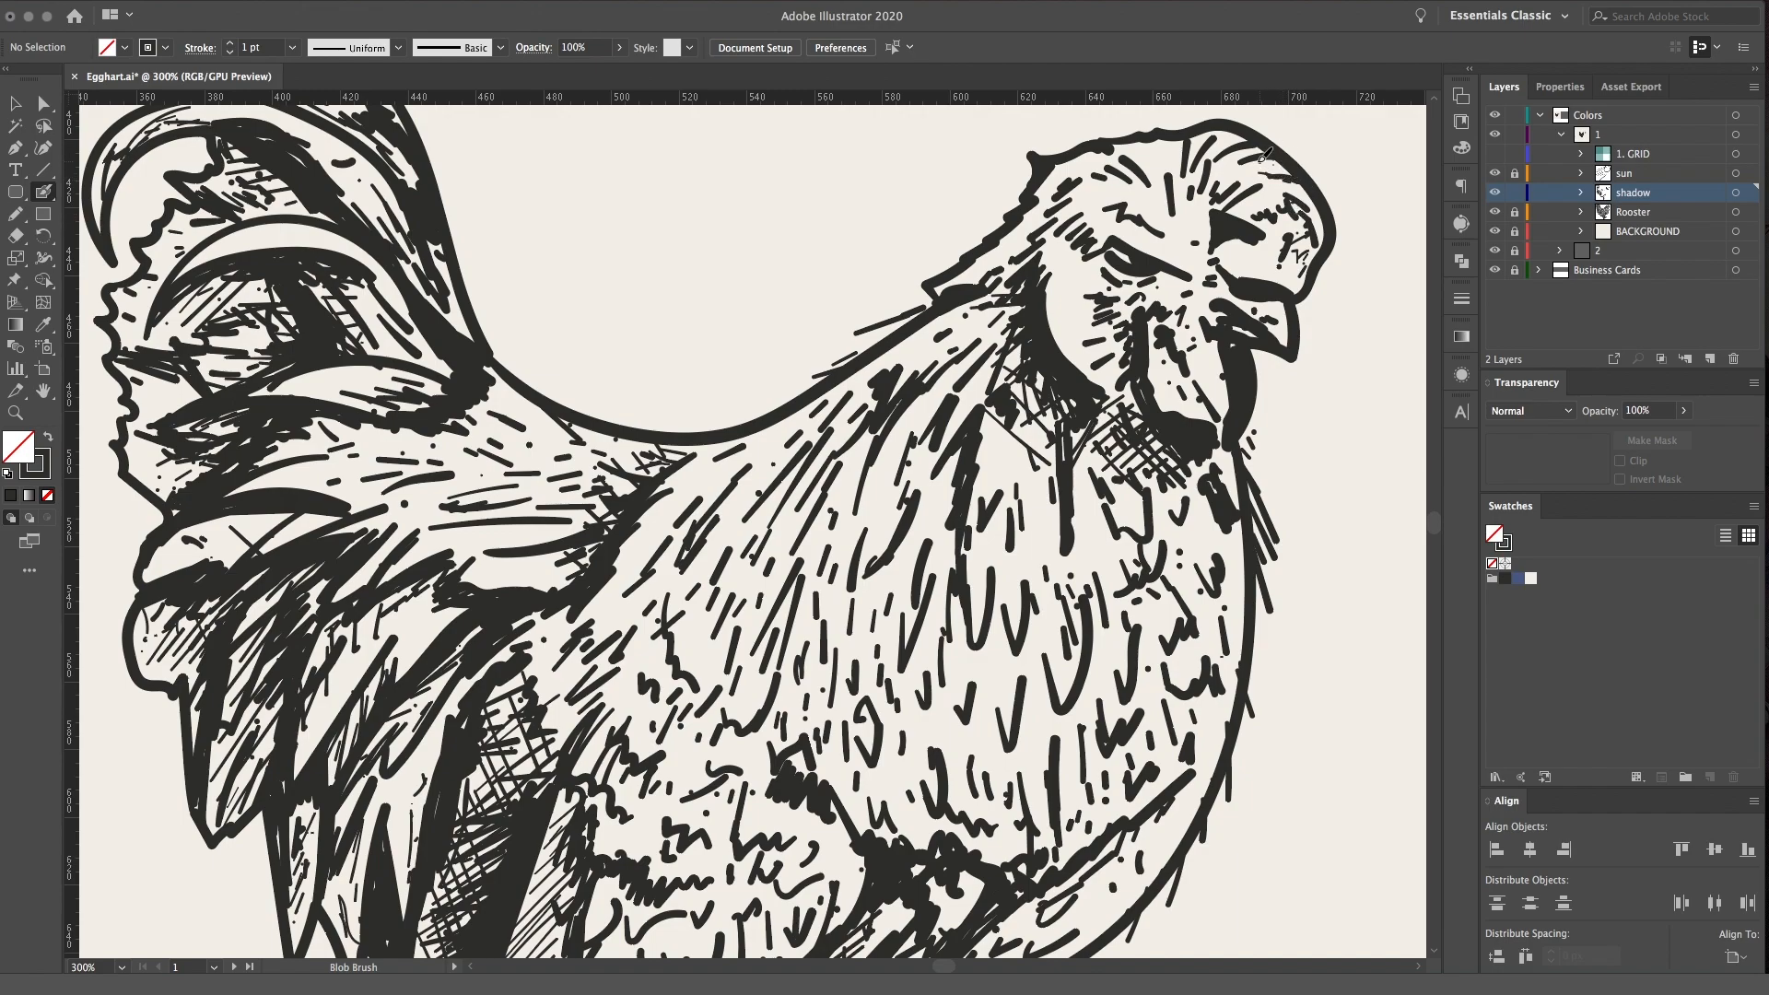
pyautogui.moveTo(1251, 147)
pyautogui.mouseDown()
pyautogui.moveTo(1212, 150)
pyautogui.moveTo(1238, 149)
pyautogui.moveTo(1215, 129)
pyautogui.moveTo(1154, 139)
pyautogui.mouseUp()
# Add short feather strokes that break the outline along the back of the rooster's neck
pyautogui.moveTo(1023, 235); pyautogui.dragTo(995, 245)
pyautogui.moveTo(862, 367); pyautogui.dragTo(784, 388)
pyautogui.moveTo(813, 403); pyautogui.dragTo(725, 413)
pyautogui.moveTo(924, 305)
pyautogui.mouseDown()
pyautogui.moveTo(833, 324)
pyautogui.moveTo(823, 361)
pyautogui.mouseUp()
# Add short feather strokes along the outer edge of the rooster's breast and belly
pyautogui.moveTo(1250, 623); pyautogui.dragTo(1271, 670)
pyautogui.moveTo(1257, 594)
pyautogui.mouseDown()
pyautogui.moveTo(1278, 636)
pyautogui.moveTo(1068, 325)
pyautogui.mouseUp()
pyautogui.moveTo(959, 647); pyautogui.dragTo(950, 676)
pyautogui.moveTo(944, 660); pyautogui.dragTo(932, 675)
pyautogui.moveTo(909, 680)
pyautogui.mouseDown()
pyautogui.moveTo(878, 708)
pyautogui.moveTo(848, 695)
pyautogui.mouseUp()
pyautogui.moveTo(847, 707); pyautogui.dragTo(808, 744)
pyautogui.moveTo(793, 737); pyautogui.dragTo(776, 769)
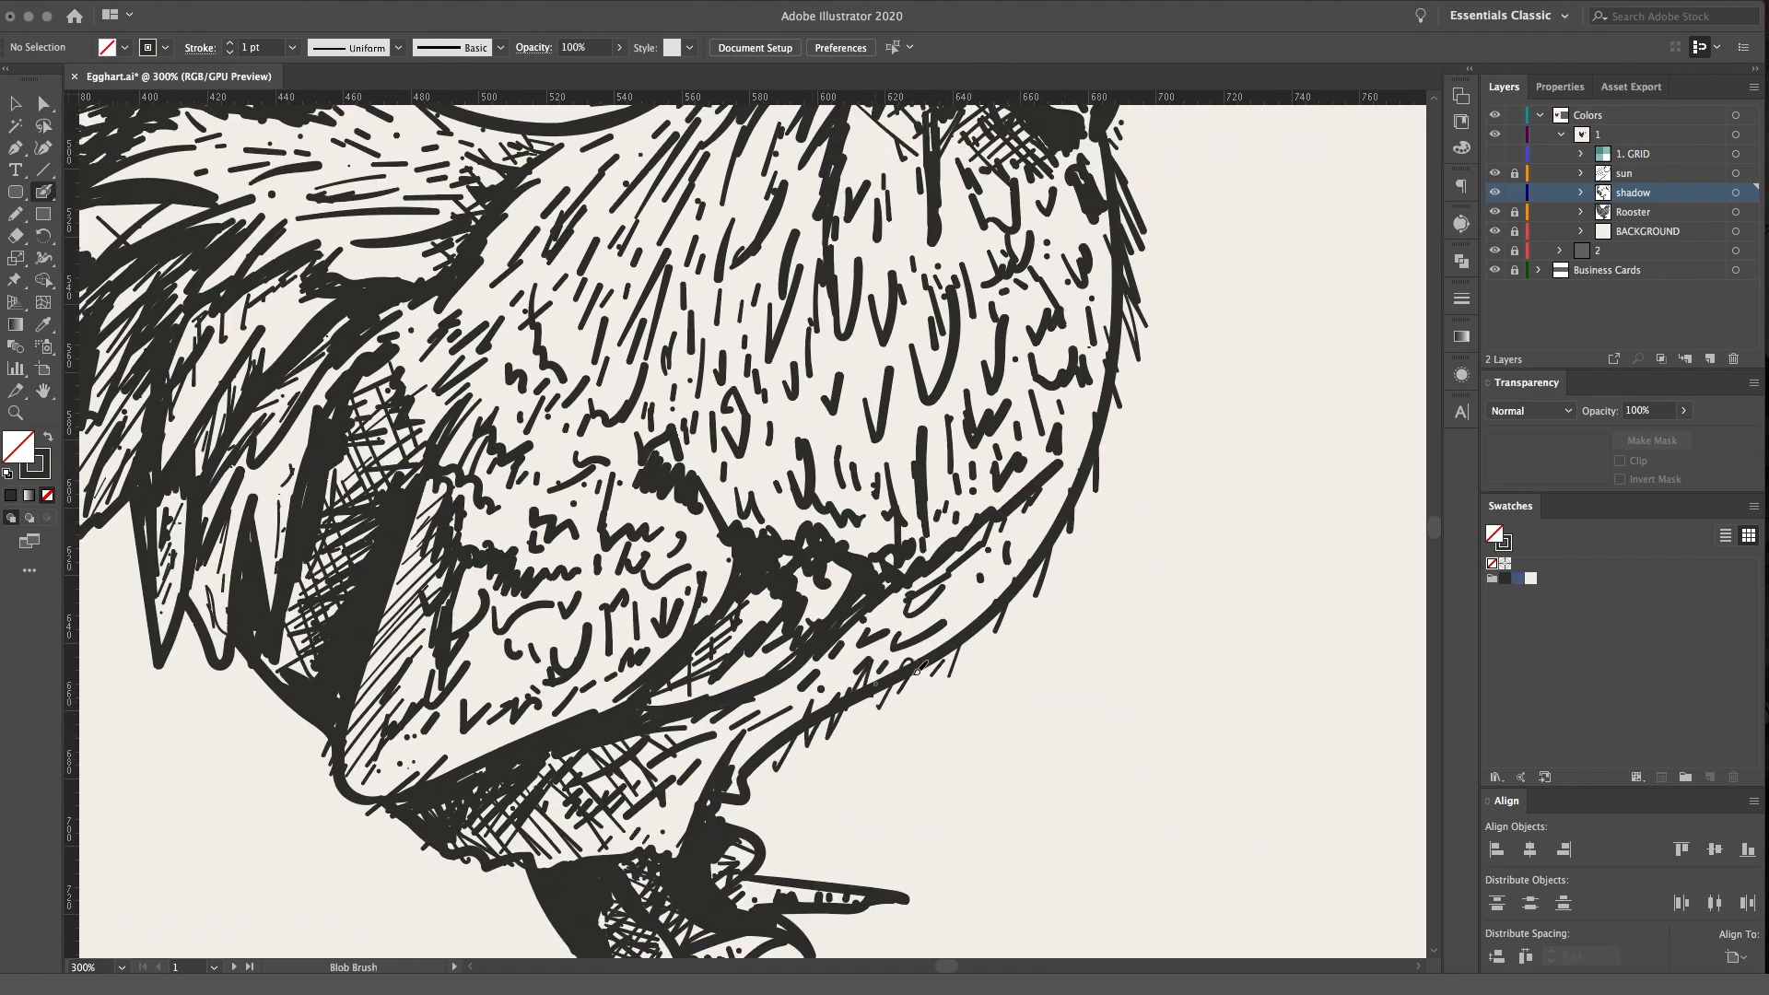
# Add thin feather strokes along the outline of the wing's lower tip and the tips of the lower tail feathers
pyautogui.moveTo(425, 678); pyautogui.dragTo(666, 568)
pyautogui.moveTo(577, 660); pyautogui.dragTo(590, 705)
pyautogui.moveTo(351, 405); pyautogui.dragTo(401, 585)
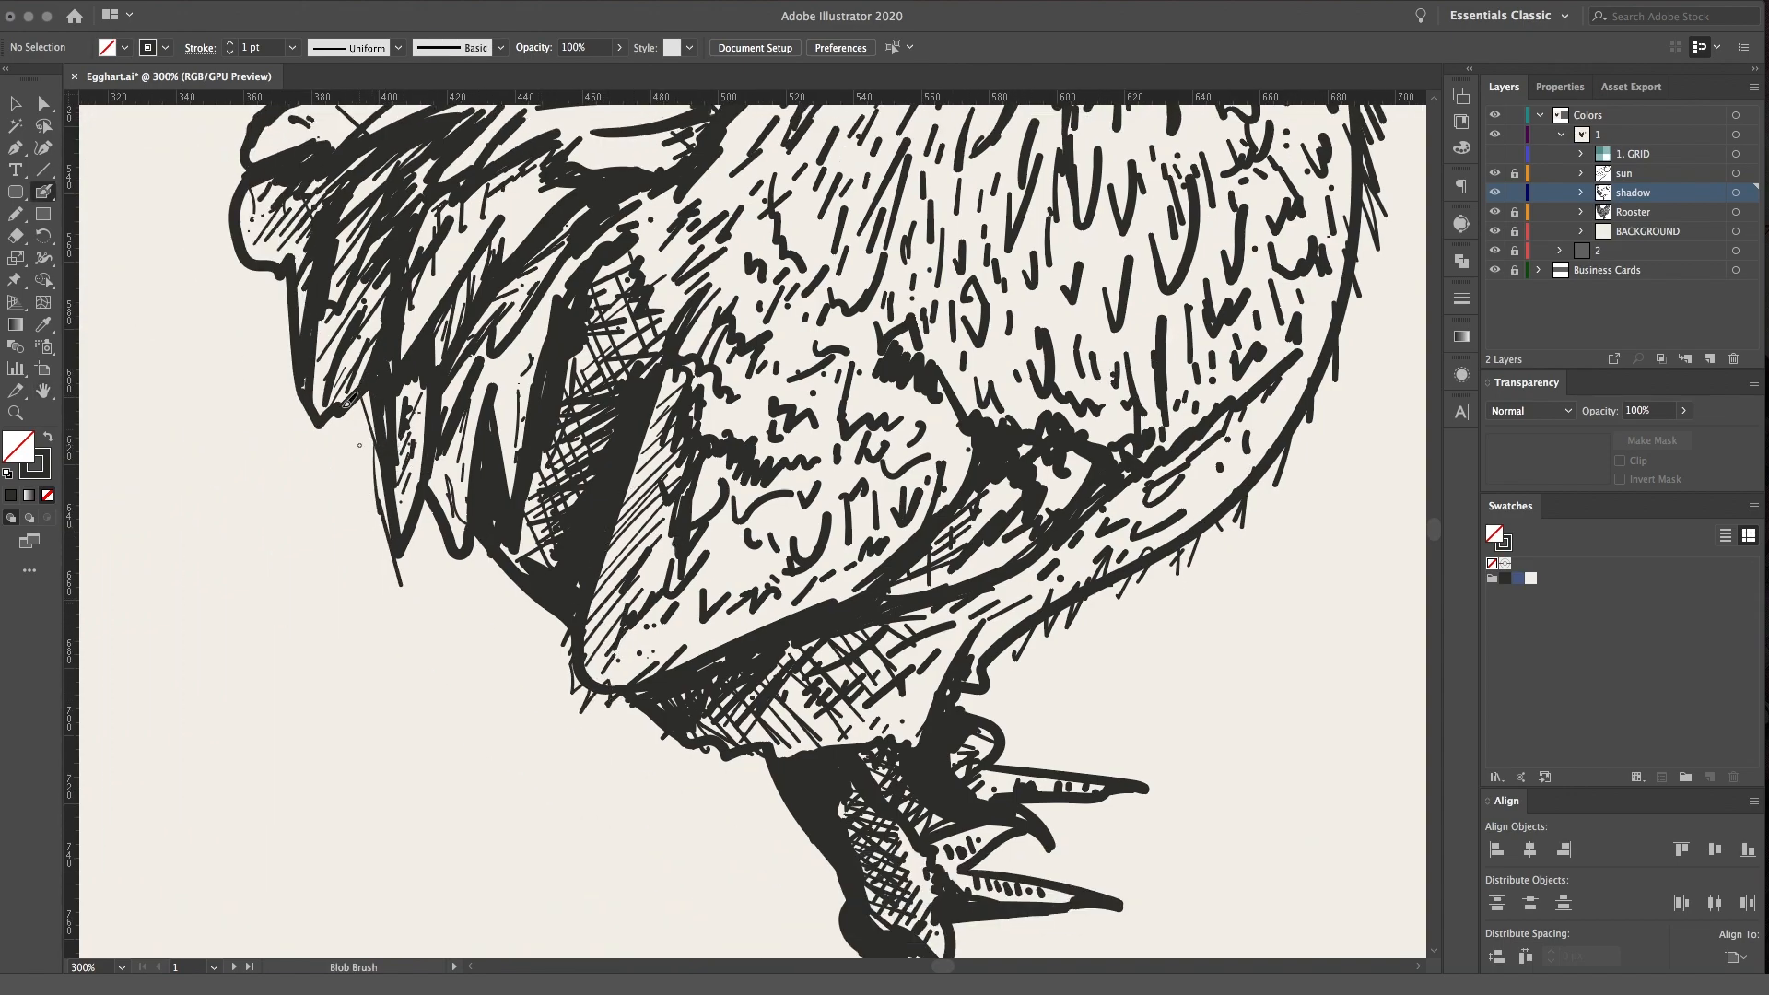
pyautogui.moveTo(287, 324); pyautogui.dragTo(307, 424)
pyautogui.moveTo(414, 355); pyautogui.dragTo(617, 664)
pyautogui.moveTo(476, 409)
pyautogui.mouseDown()
pyautogui.moveTo(435, 455)
pyautogui.moveTo(444, 583)
pyautogui.moveTo(489, 608)
pyautogui.moveTo(476, 582)
pyautogui.mouseUp()
pyautogui.moveTo(414, 368); pyautogui.dragTo(580, 624)
pyautogui.moveTo(603, 551)
pyautogui.mouseDown()
pyautogui.moveTo(573, 426)
pyautogui.moveTo(688, 295)
pyautogui.mouseUp()
pyautogui.moveTo(579, 286)
pyautogui.mouseDown()
pyautogui.moveTo(550, 366)
pyautogui.moveTo(582, 423)
pyautogui.mouseUp()
pyautogui.moveTo(690, 214); pyautogui.dragTo(757, 205)
# Draw thin strokes beside the tail edge that faces the head and more along the back of the neck
pyautogui.press('space')
pyautogui.moveTo(1064, 505)
pyautogui.mouseDown()
pyautogui.moveTo(897, 525)
pyautogui.moveTo(725, 462)
pyautogui.mouseUp()
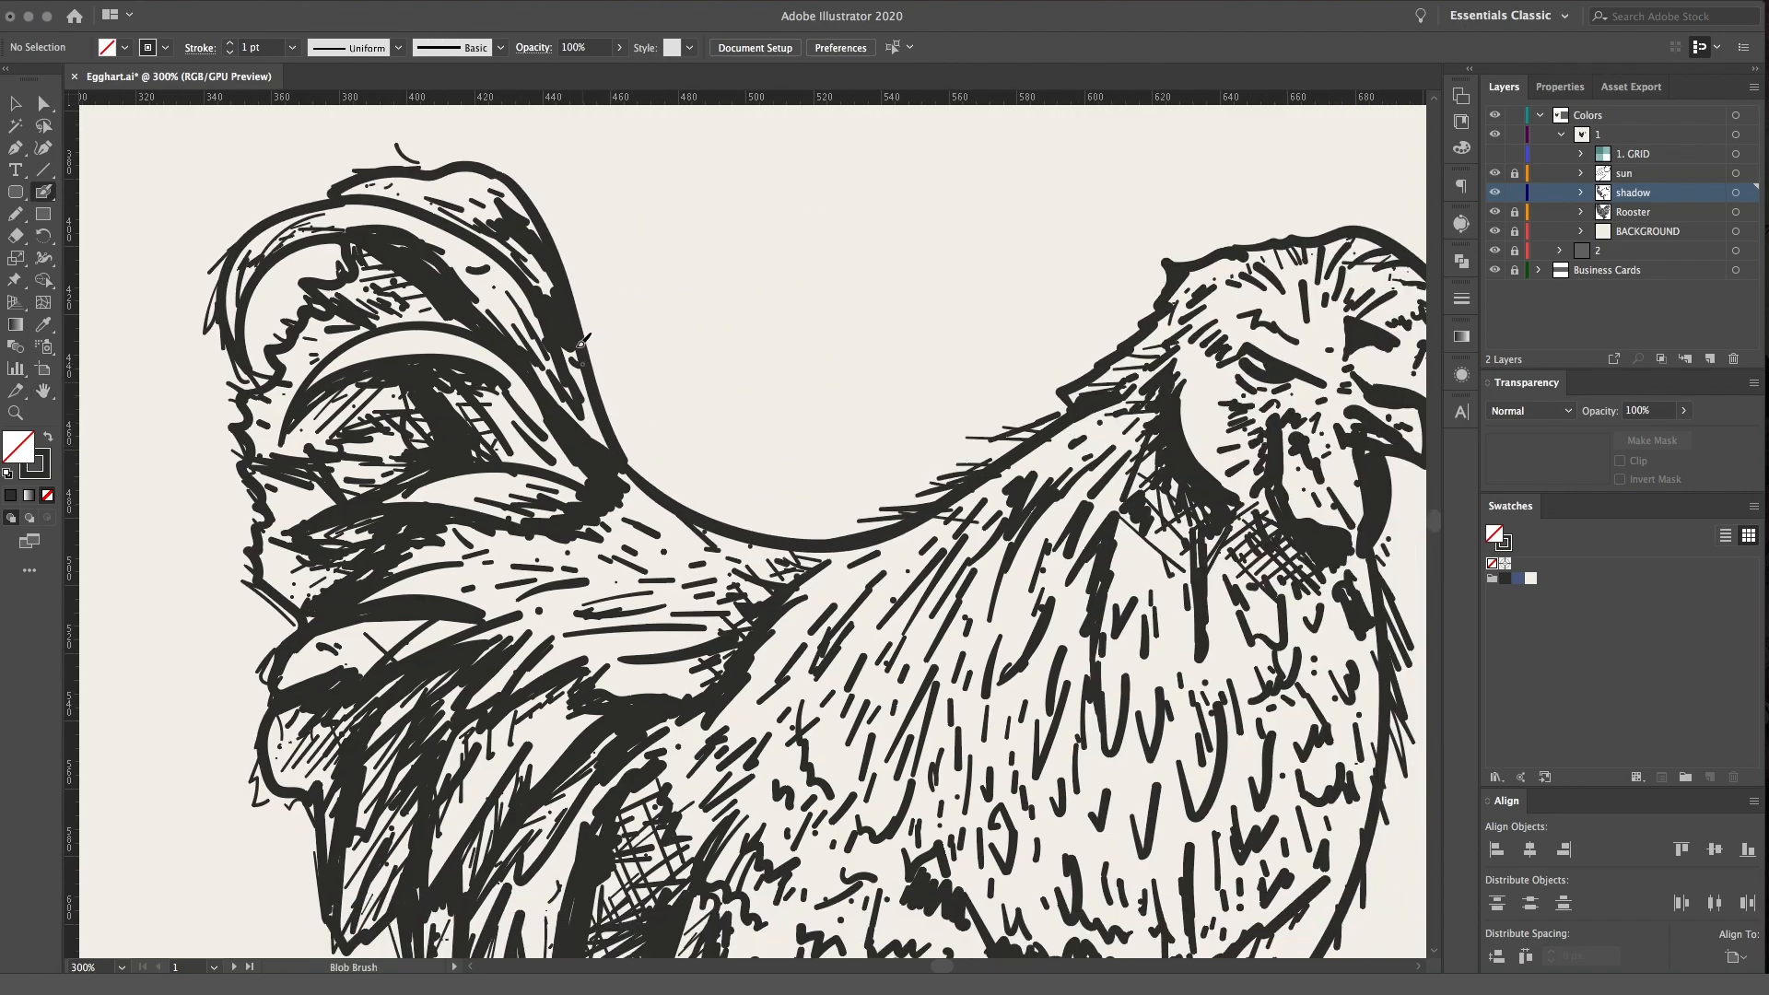
pyautogui.moveTo(590, 336); pyautogui.dragTo(645, 474)
pyautogui.moveTo(598, 370)
pyautogui.mouseDown()
pyautogui.moveTo(639, 463)
pyautogui.moveTo(514, 470)
pyautogui.moveTo(572, 479)
pyautogui.mouseUp()
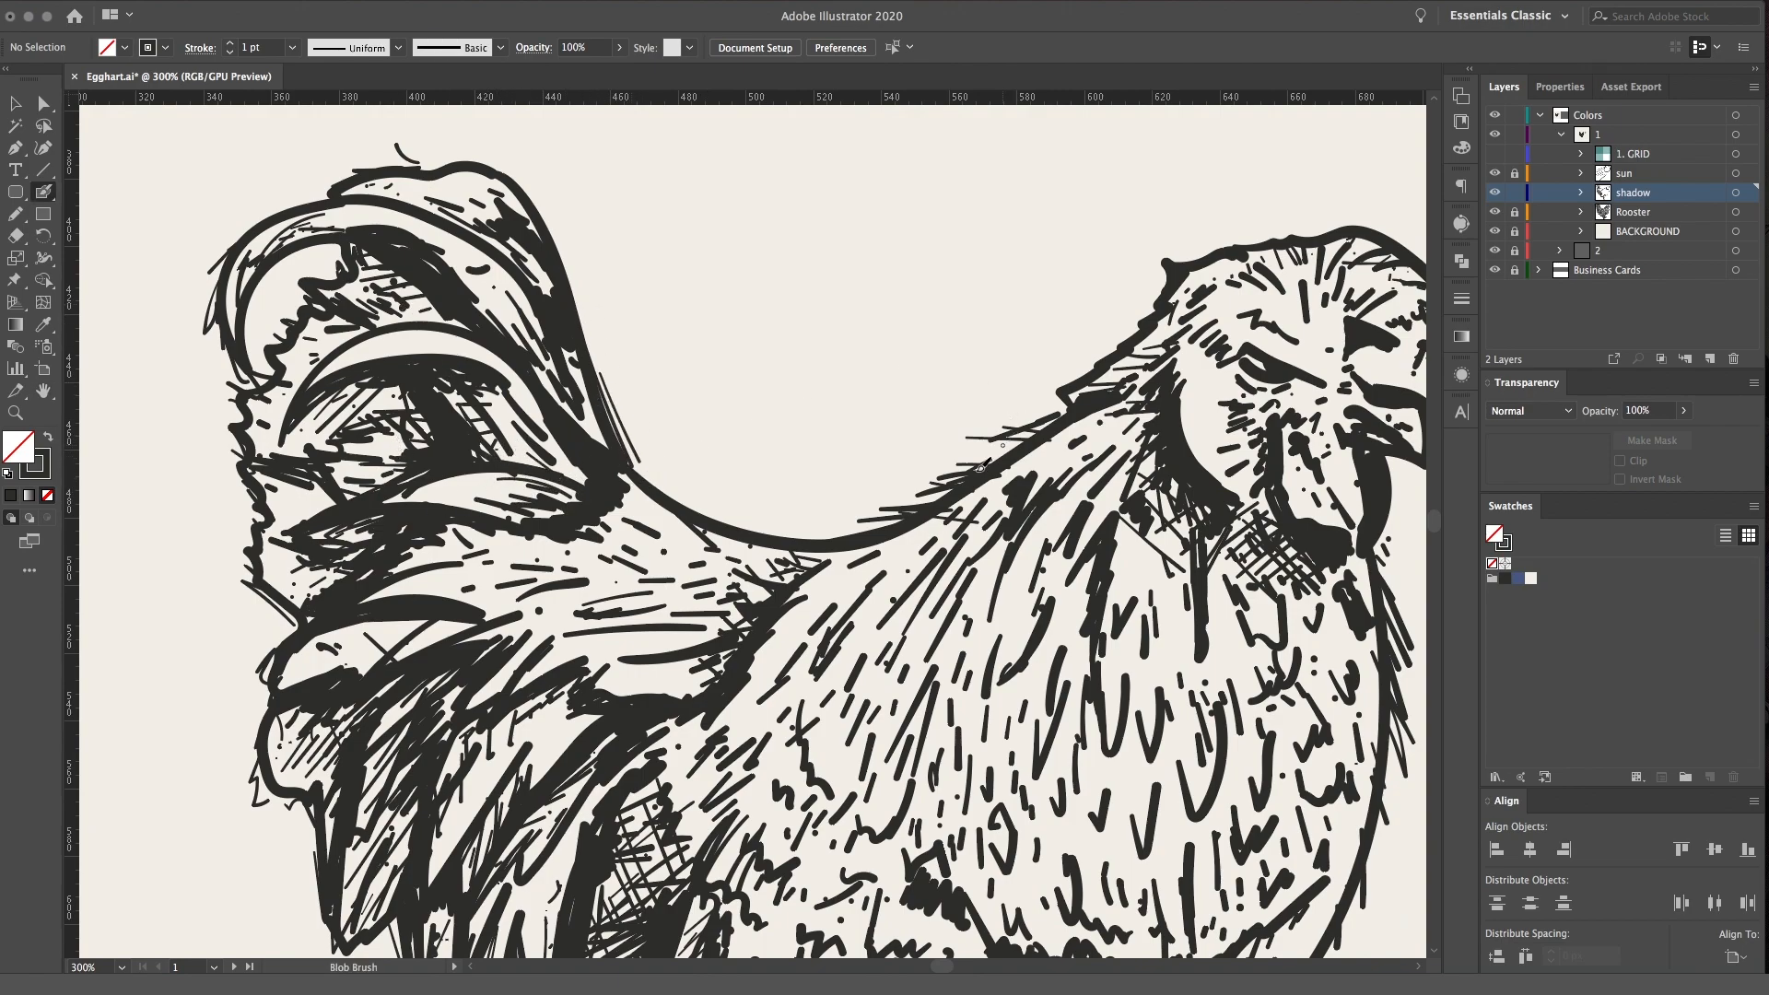
pyautogui.press('space')
pyautogui.moveTo(886, 486); pyautogui.dragTo(550, 513)
pyautogui.moveTo(825, 368)
pyautogui.mouseDown()
pyautogui.moveTo(748, 406)
pyautogui.moveTo(836, 335)
pyautogui.mouseUp()
pyautogui.moveTo(781, 370); pyautogui.dragTo(841, 328)
# Darken the feathers on the side of the neck with additional strokes behind the head shadow
pyautogui.scroll(-5, 840, 330)
pyautogui.hscroll(2, 840, 330)
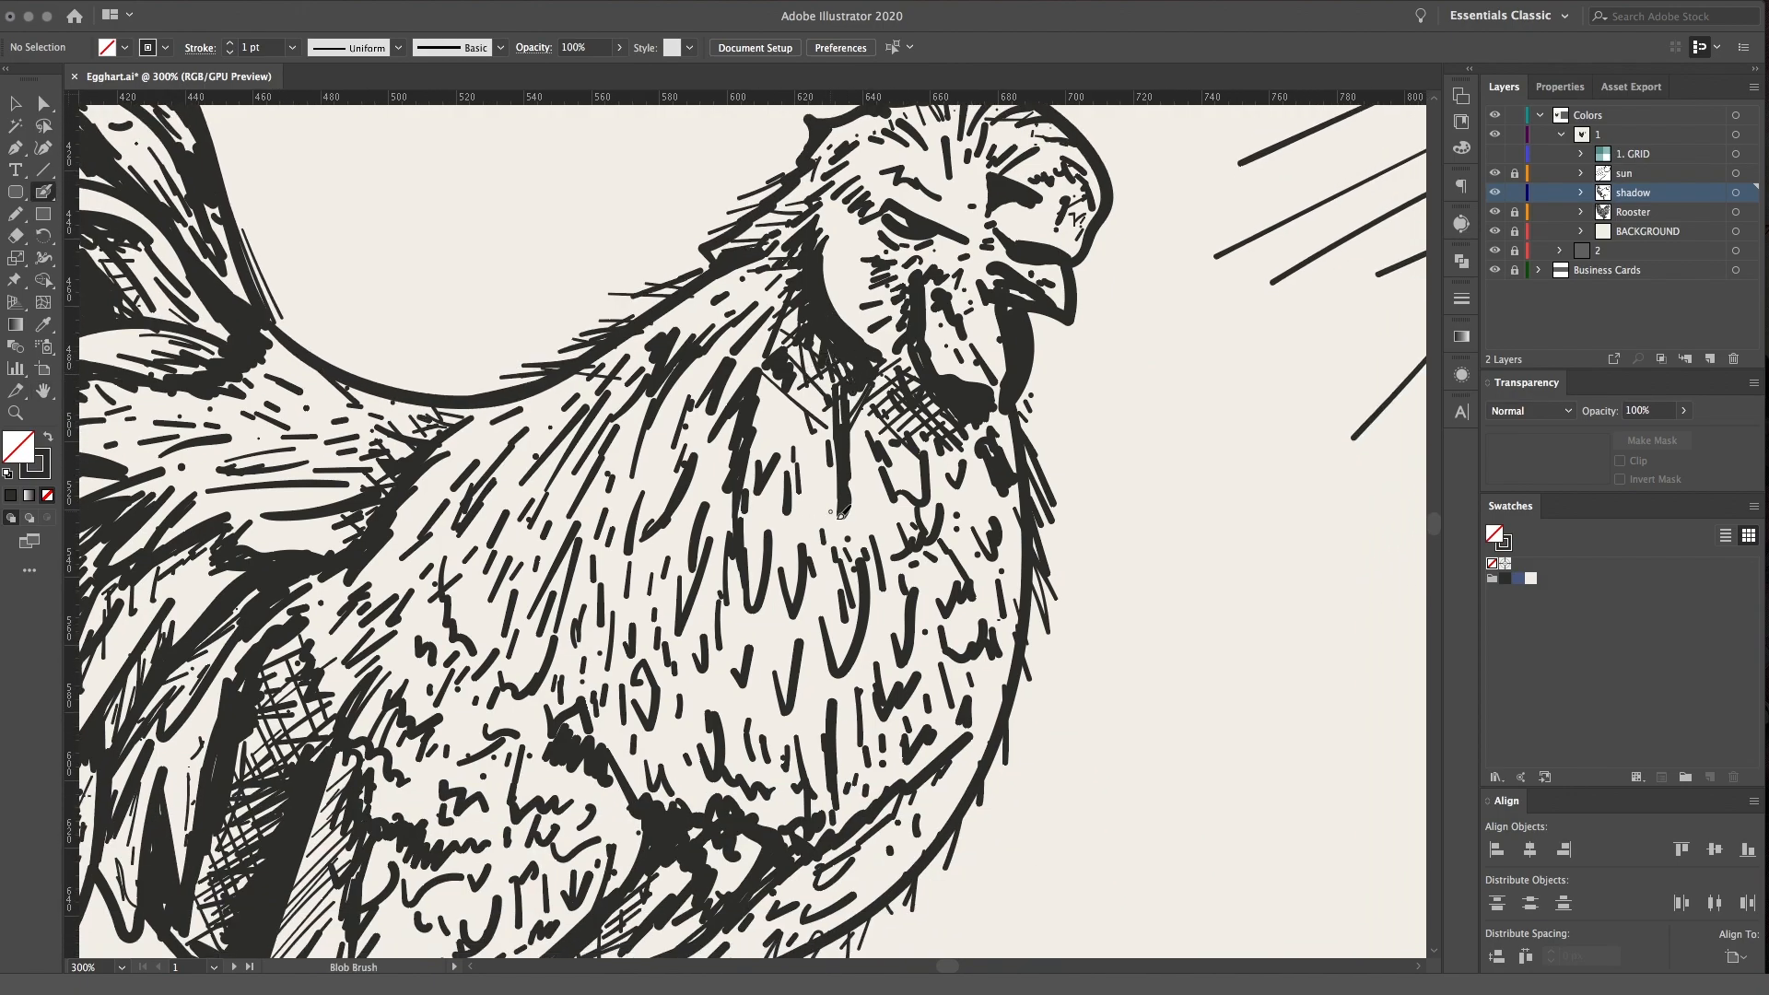
pyautogui.moveTo(734, 493); pyautogui.dragTo(735, 552)
pyautogui.moveTo(755, 387)
pyautogui.mouseDown()
pyautogui.moveTo(730, 456)
pyautogui.moveTo(715, 419)
pyautogui.moveTo(680, 413)
pyautogui.mouseUp()
pyautogui.moveTo(674, 393); pyautogui.dragTo(638, 418)
pyautogui.moveTo(635, 387); pyautogui.dragTo(600, 422)
pyautogui.moveTo(617, 395); pyautogui.dragTo(600, 420)
pyautogui.moveTo(625, 362); pyautogui.dragTo(600, 385)
# Build a dark jagged feather edge along the upper front of the wing
pyautogui.moveTo(397, 516)
pyautogui.mouseDown()
pyautogui.moveTo(435, 481)
pyautogui.moveTo(410, 500)
pyautogui.mouseUp()
pyautogui.moveTo(457, 475)
pyautogui.mouseDown()
pyautogui.moveTo(425, 514)
pyautogui.moveTo(435, 579)
pyautogui.mouseUp()
pyautogui.moveTo(439, 557); pyautogui.dragTo(434, 638)
pyautogui.moveTo(444, 621); pyautogui.dragTo(448, 674)
pyautogui.moveTo(474, 650)
pyautogui.mouseDown()
pyautogui.moveTo(460, 677)
pyautogui.moveTo(480, 688)
pyautogui.mouseUp()
pyautogui.moveTo(520, 676)
pyautogui.mouseDown()
pyautogui.moveTo(502, 696)
pyautogui.moveTo(540, 698)
pyautogui.mouseUp()
# Add shading strokes to the feathers where the upper rear of the wing meets the tail
pyautogui.moveTo(558, 548)
pyautogui.mouseDown()
pyautogui.moveTo(594, 545)
pyautogui.moveTo(778, 339)
pyautogui.mouseUp()
pyautogui.moveTo(586, 457); pyautogui.dragTo(546, 517)
pyautogui.moveTo(582, 451); pyautogui.dragTo(553, 490)
pyautogui.moveTo(581, 421); pyautogui.dragTo(567, 445)
pyautogui.moveTo(584, 390)
pyautogui.mouseDown()
pyautogui.moveTo(569, 421)
pyautogui.moveTo(567, 400)
pyautogui.mouseUp()
pyautogui.moveTo(573, 376)
pyautogui.mouseDown()
pyautogui.moveTo(567, 398)
pyautogui.moveTo(531, 381)
pyautogui.mouseUp()
pyautogui.moveTo(565, 361)
pyautogui.mouseDown()
pyautogui.moveTo(528, 395)
pyautogui.moveTo(536, 415)
pyautogui.mouseUp()
pyautogui.moveTo(566, 406); pyautogui.dragTo(550, 429)
# Crosshatch the belly strip beneath the wing, between the wing's lower edge and the body outline
pyautogui.press('space')
pyautogui.moveTo(832, 542); pyautogui.dragTo(889, 366)
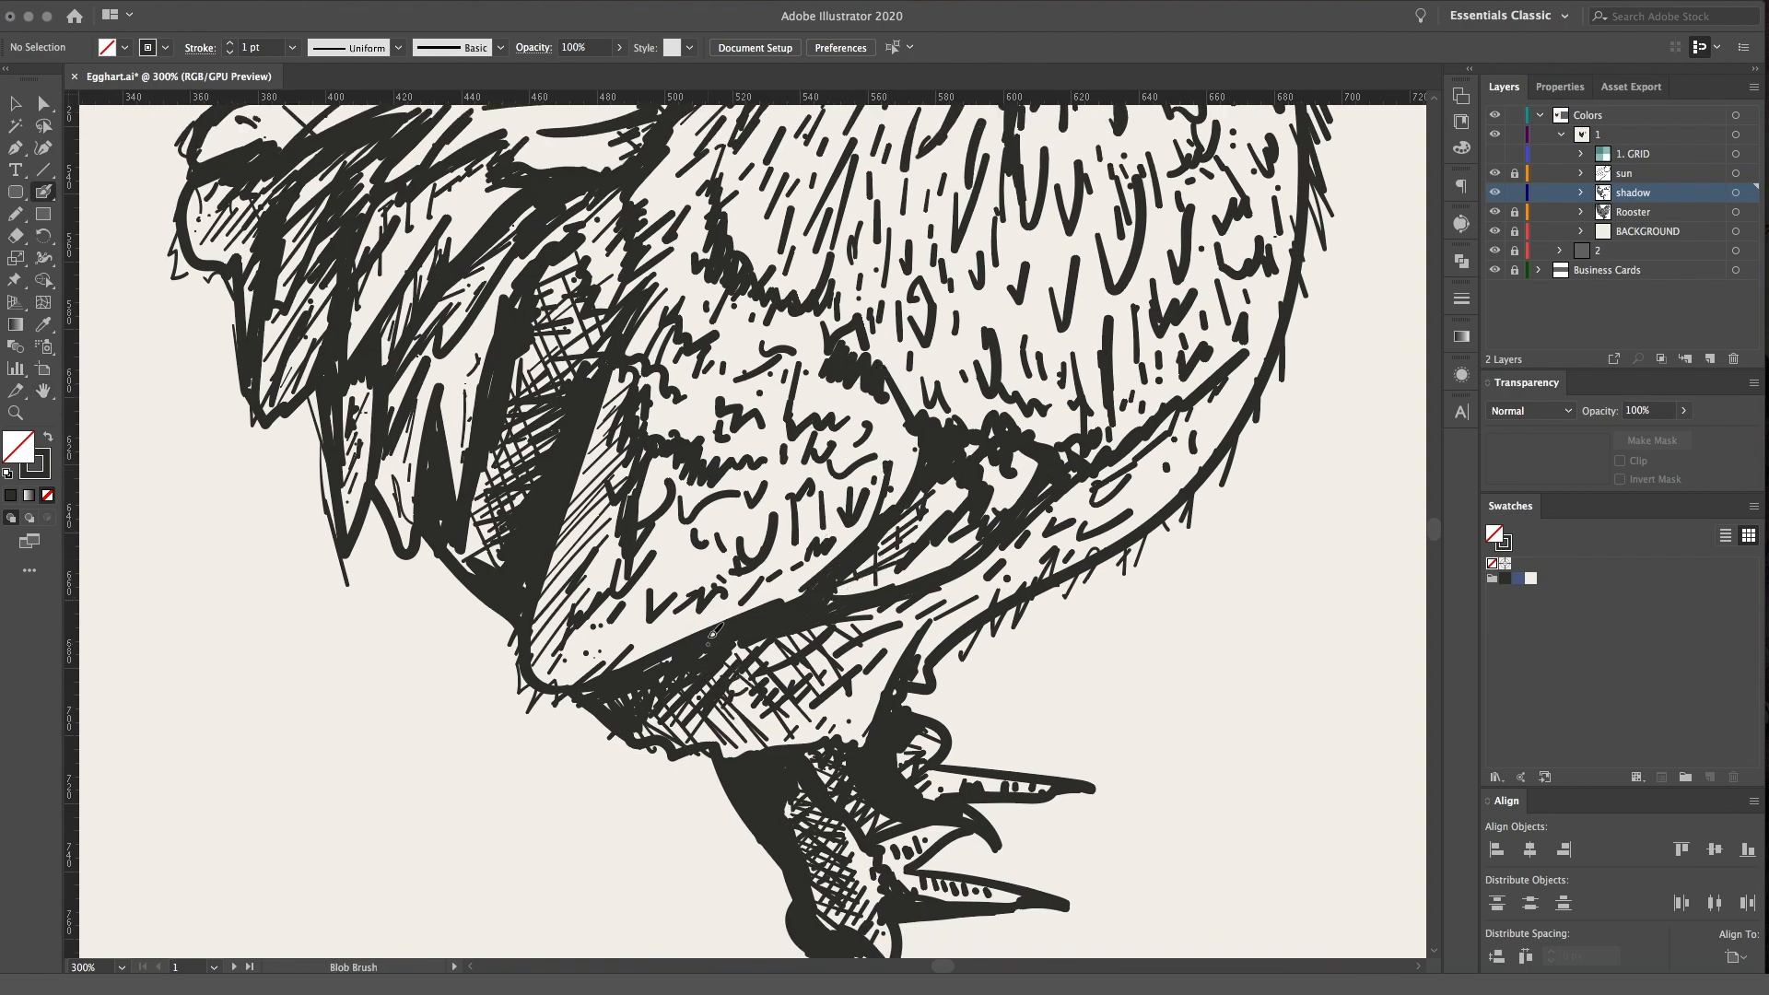
pyautogui.press('space')
pyautogui.moveTo(786, 463); pyautogui.dragTo(709, 598)
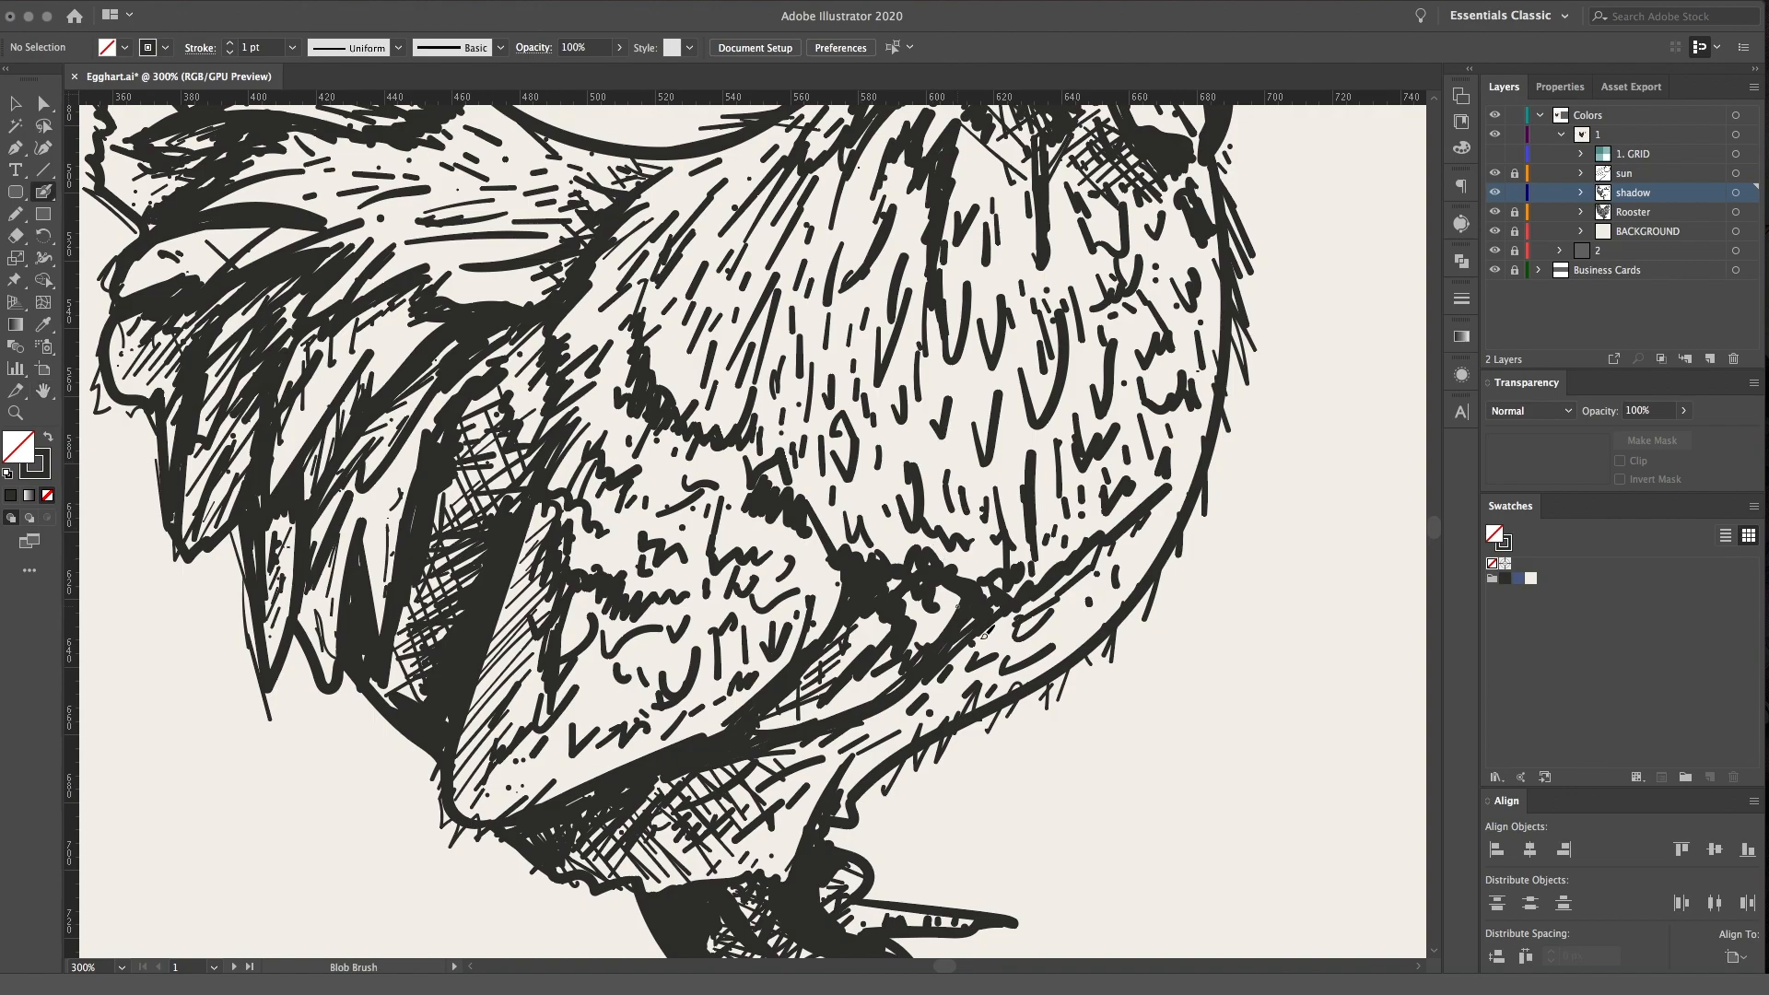
pyautogui.moveTo(914, 728); pyautogui.dragTo(929, 701)
pyautogui.moveTo(937, 728)
pyautogui.mouseDown()
pyautogui.moveTo(965, 652)
pyautogui.moveTo(1076, 585)
pyautogui.mouseUp()
pyautogui.moveTo(1096, 572); pyautogui.dragTo(1125, 533)
pyautogui.moveTo(840, 729); pyautogui.dragTo(867, 751)
pyautogui.moveTo(869, 726)
pyautogui.mouseDown()
pyautogui.moveTo(898, 741)
pyautogui.moveTo(951, 702)
pyautogui.mouseUp()
pyautogui.moveTo(947, 676)
pyautogui.mouseDown()
pyautogui.moveTo(974, 692)
pyautogui.moveTo(996, 678)
pyautogui.mouseUp()
pyautogui.moveTo(986, 629)
pyautogui.mouseDown()
pyautogui.moveTo(1013, 645)
pyautogui.moveTo(1057, 562)
pyautogui.moveTo(1107, 544)
pyautogui.mouseUp()
# Crosshatch the rear part of the wing with long diagonal strokes in both directions
pyautogui.moveTo(580, 501); pyautogui.dragTo(781, 556)
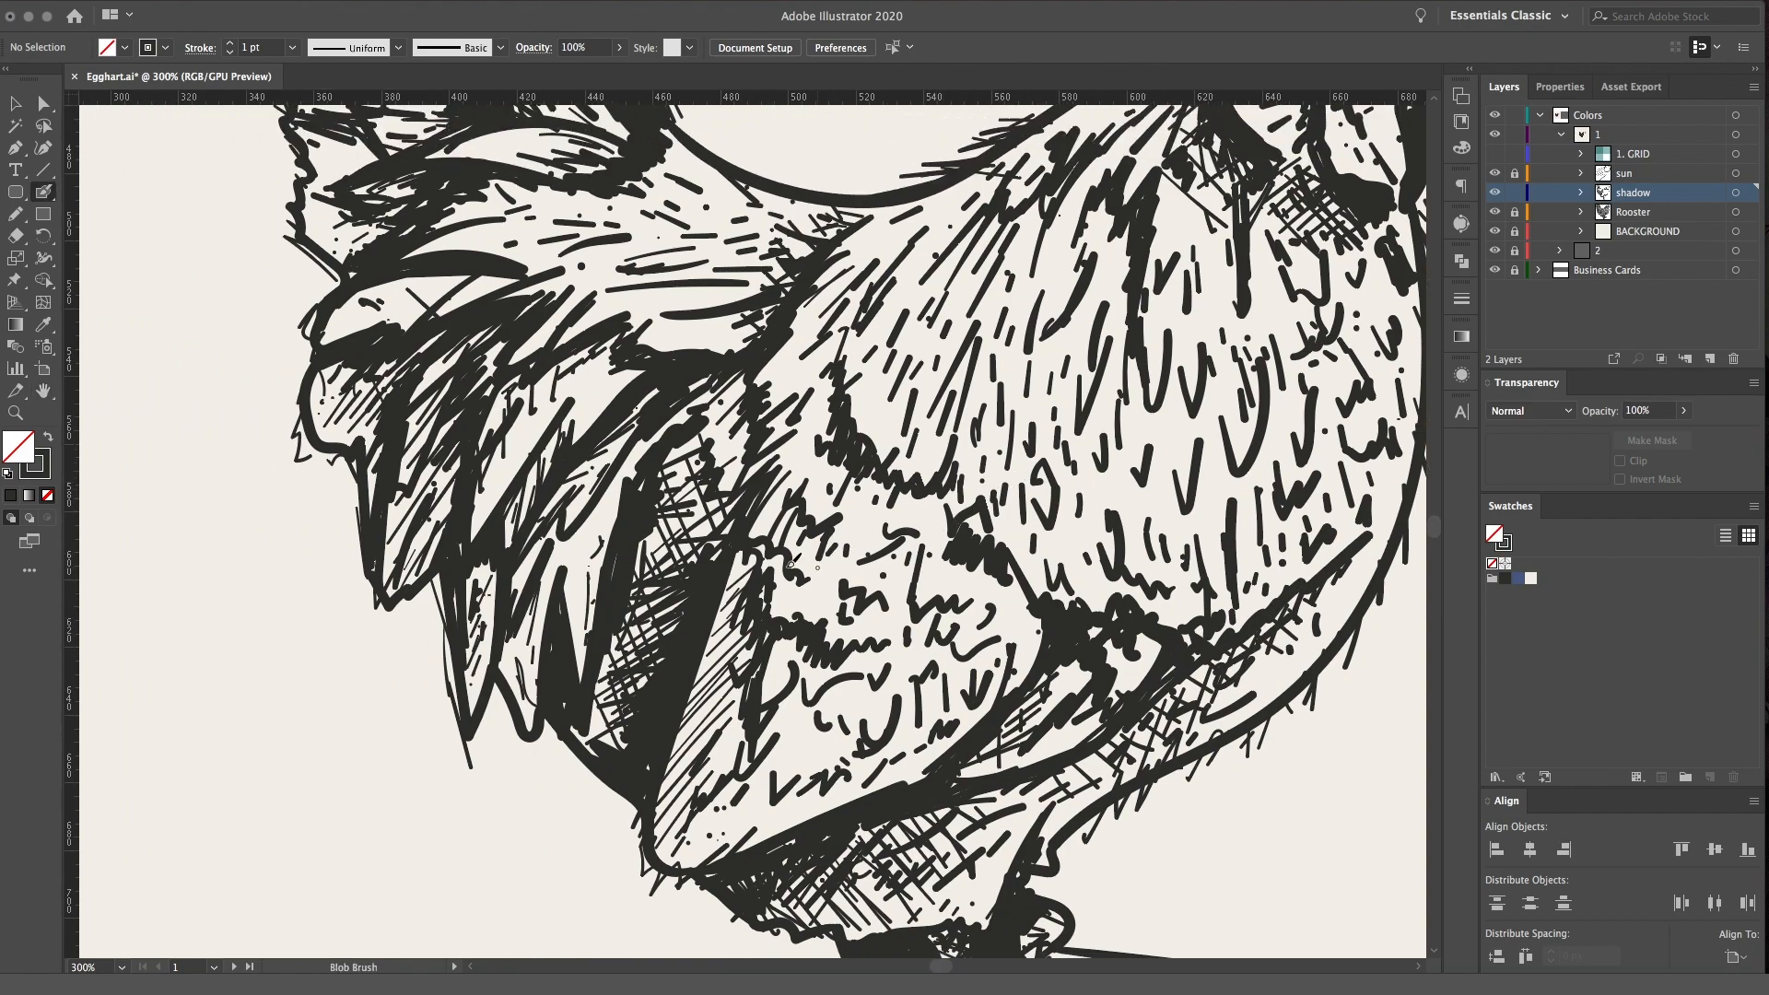
pyautogui.moveTo(658, 855); pyautogui.dragTo(840, 641)
pyautogui.moveTo(668, 780); pyautogui.dragTo(858, 563)
pyautogui.moveTo(687, 726); pyautogui.dragTo(870, 520)
pyautogui.moveTo(697, 651)
pyautogui.mouseDown()
pyautogui.moveTo(852, 490)
pyautogui.moveTo(869, 642)
pyautogui.mouseUp()
pyautogui.moveTo(764, 502); pyautogui.dragTo(849, 655)
pyautogui.moveTo(750, 542); pyautogui.dragTo(845, 732)
pyautogui.moveTo(759, 656); pyautogui.dragTo(792, 750)
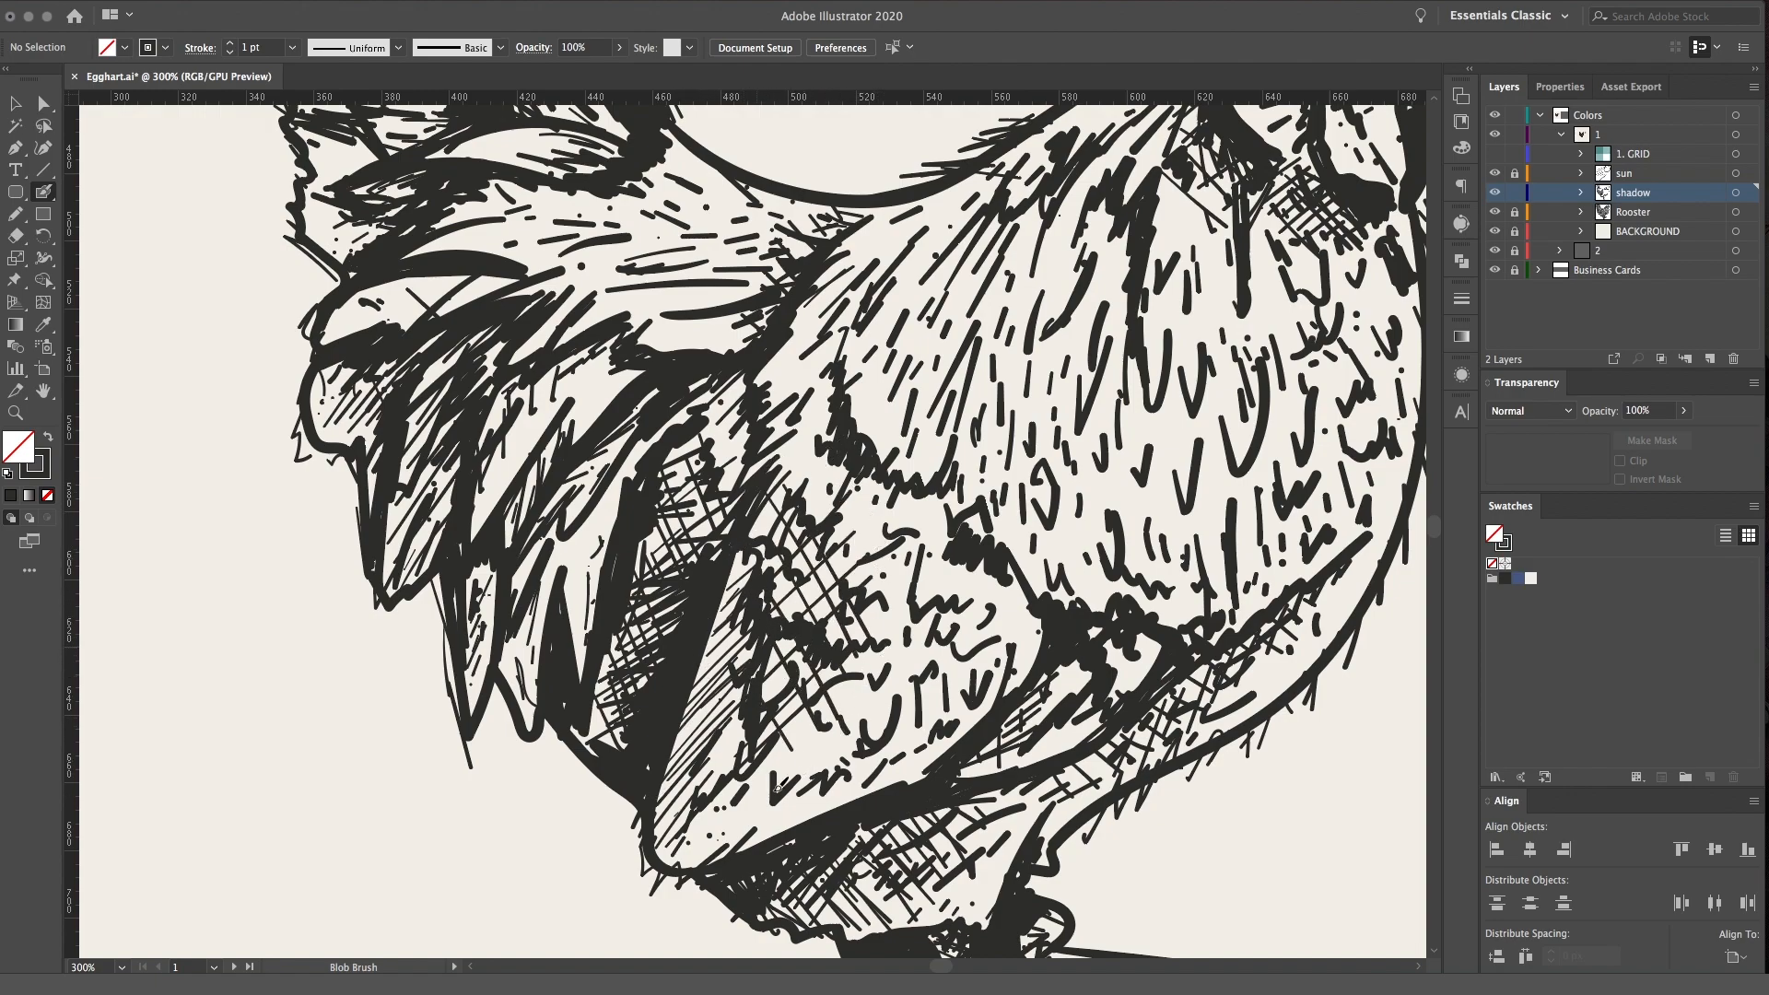
# Hatch along the dark seam between the tail base and the body, from the wing up to the back
pyautogui.scroll(3, 636, 405)
pyautogui.hscroll(1, 635, 405)
pyautogui.moveTo(689, 602); pyautogui.dragTo(715, 549)
pyautogui.moveTo(679, 572); pyautogui.dragTo(747, 394)
pyautogui.moveTo(707, 394)
pyautogui.mouseDown()
pyautogui.moveTo(759, 364)
pyautogui.moveTo(757, 346)
pyautogui.mouseUp()
pyautogui.moveTo(735, 362); pyautogui.dragTo(790, 332)
pyautogui.moveTo(659, 452); pyautogui.dragTo(676, 438)
pyautogui.moveTo(654, 458)
pyautogui.mouseDown()
pyautogui.moveTo(676, 439)
pyautogui.moveTo(654, 446)
pyautogui.mouseUp()
pyautogui.moveTo(449, 341); pyautogui.dragTo(551, 343)
# Crosshatch the recessed areas between the middle tail feathers, out to the tail's jagged outer edge
pyautogui.moveTo(452, 344)
pyautogui.mouseDown()
pyautogui.moveTo(551, 348)
pyautogui.moveTo(637, 487)
pyautogui.mouseUp()
pyautogui.press('space')
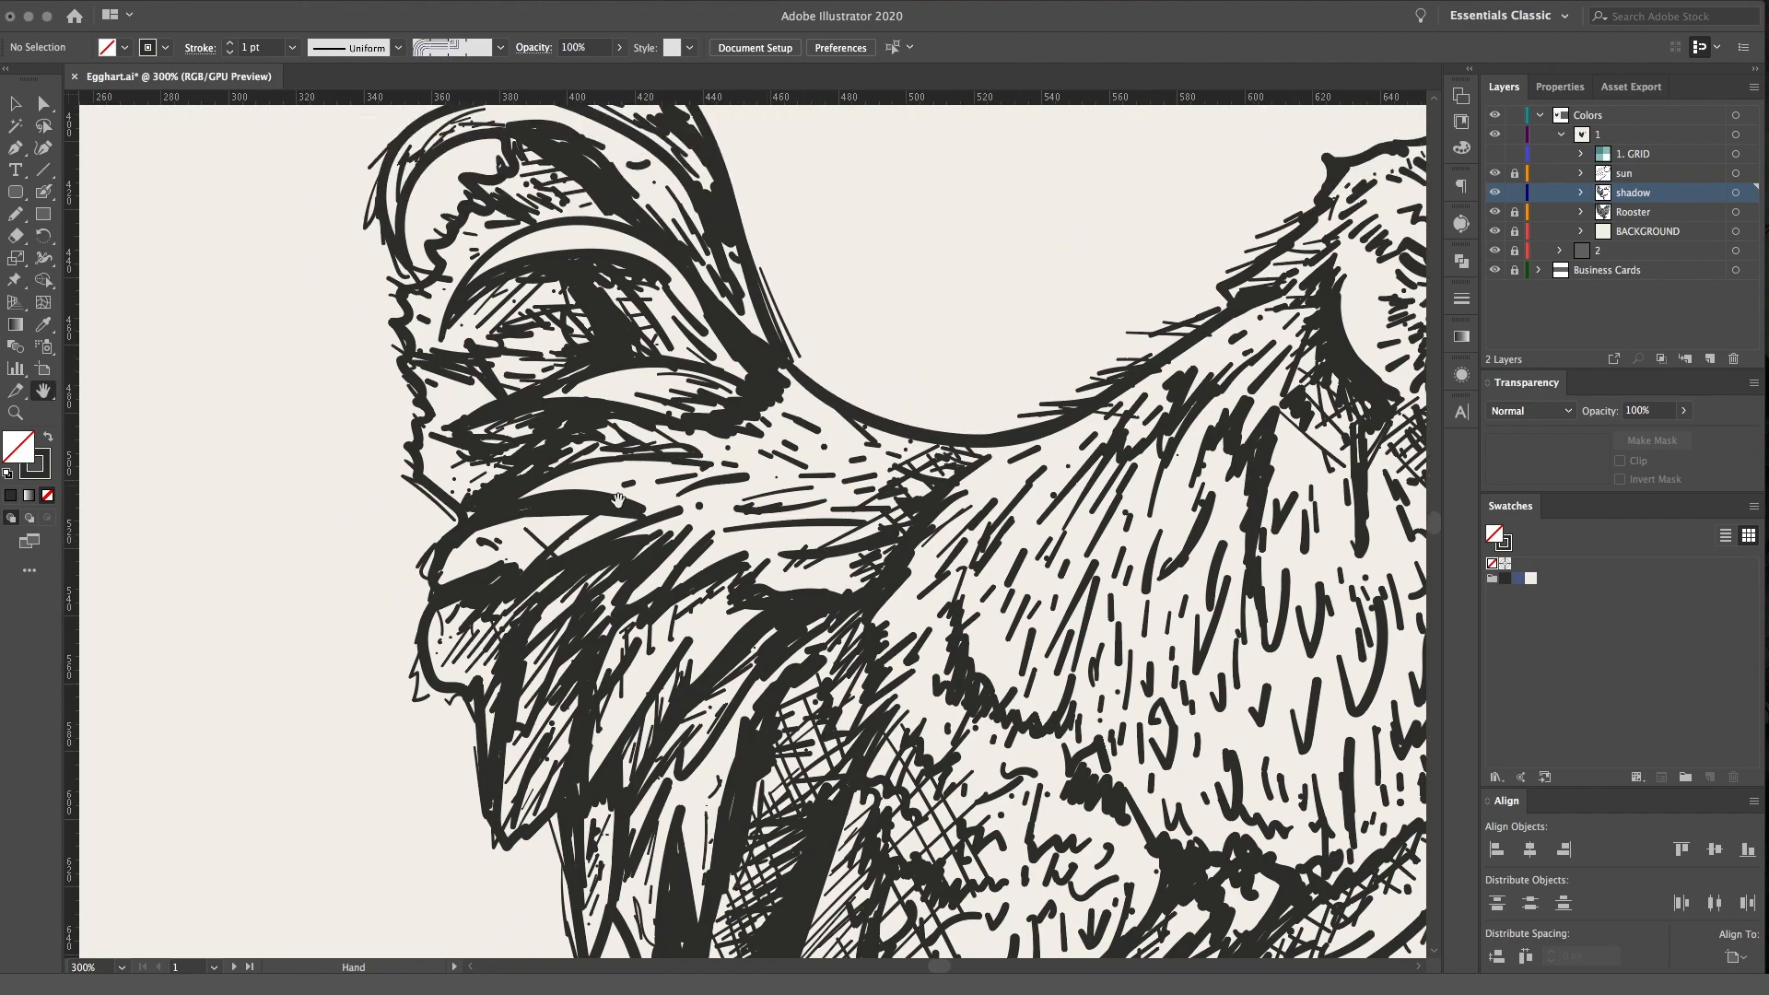
pyautogui.moveTo(490, 554); pyautogui.dragTo(595, 538)
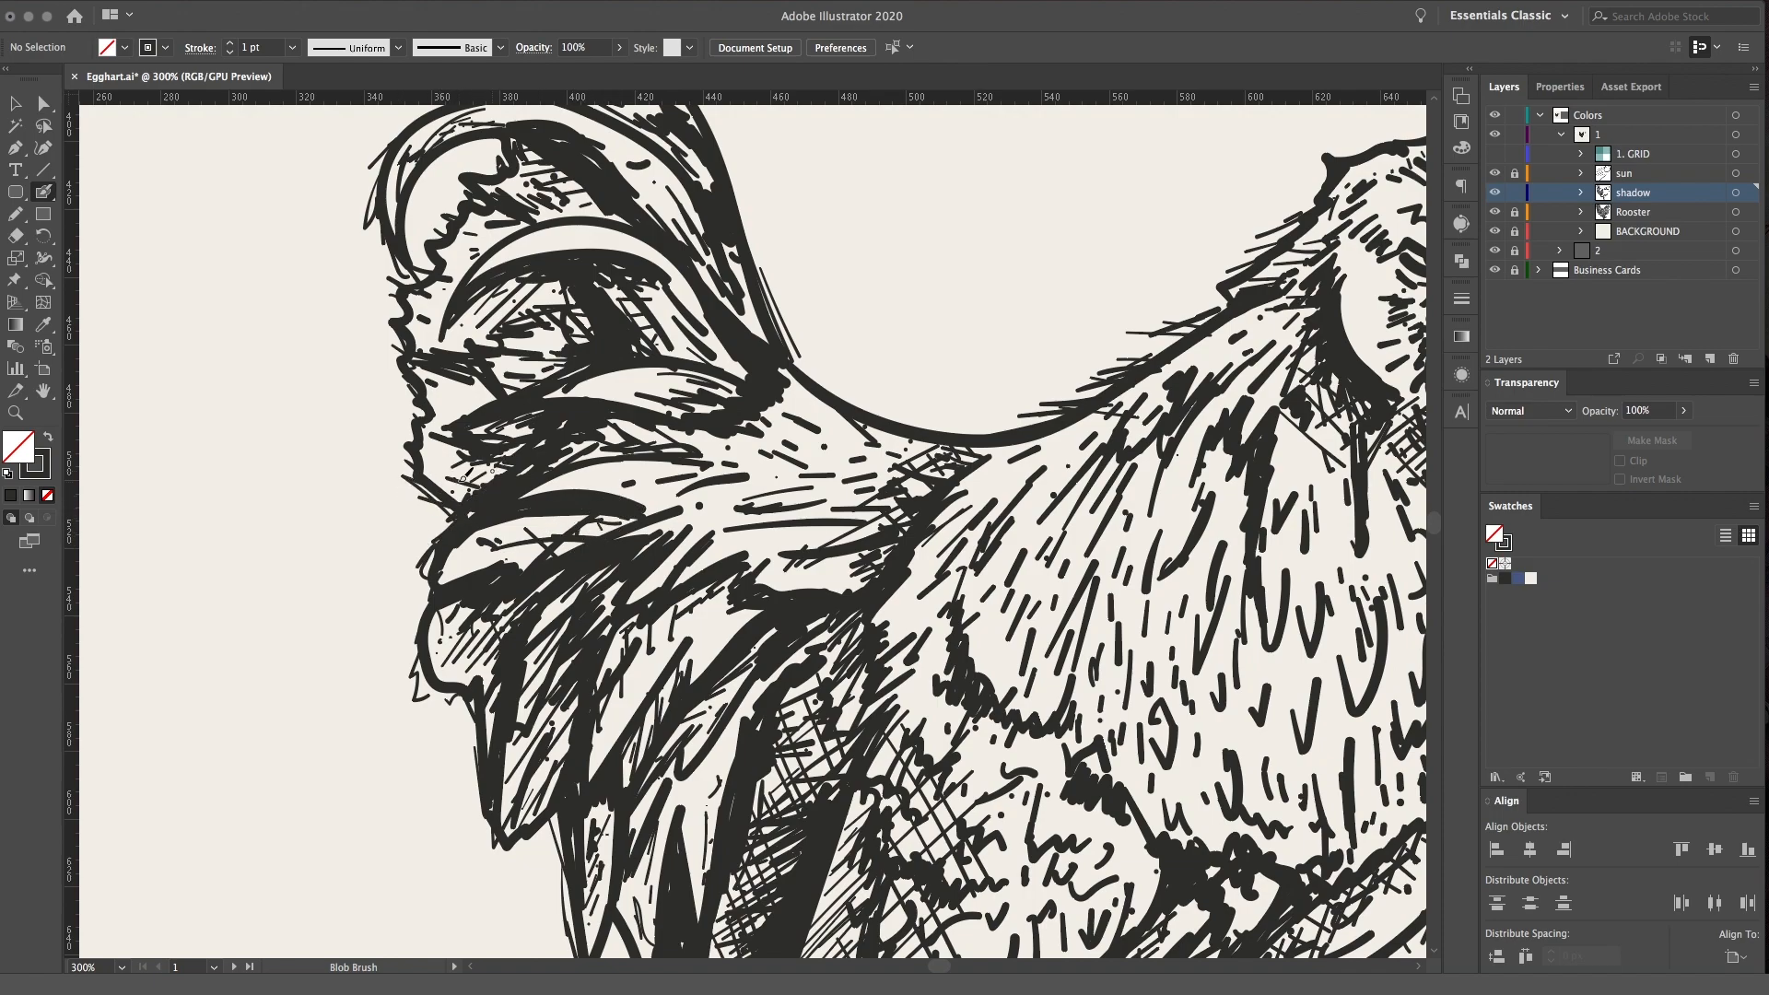
pyautogui.moveTo(605, 332)
pyautogui.mouseDown()
pyautogui.moveTo(563, 343)
pyautogui.moveTo(577, 358)
pyautogui.moveTo(559, 306)
pyautogui.mouseUp()
pyautogui.moveTo(514, 284)
pyautogui.mouseDown()
pyautogui.moveTo(577, 303)
pyautogui.moveTo(552, 303)
pyautogui.moveTo(562, 343)
pyautogui.mouseUp()
pyautogui.moveTo(451, 325)
pyautogui.mouseDown()
pyautogui.moveTo(554, 354)
pyautogui.moveTo(473, 403)
pyautogui.mouseUp()
pyautogui.moveTo(428, 392); pyautogui.dragTo(471, 433)
pyautogui.moveTo(424, 437)
pyautogui.mouseDown()
pyautogui.moveTo(481, 498)
pyautogui.moveTo(475, 433)
pyautogui.moveTo(552, 346)
pyautogui.moveTo(516, 371)
pyautogui.mouseUp()
pyautogui.moveTo(431, 422)
pyautogui.mouseDown()
pyautogui.moveTo(558, 312)
pyautogui.moveTo(481, 337)
pyautogui.mouseUp()
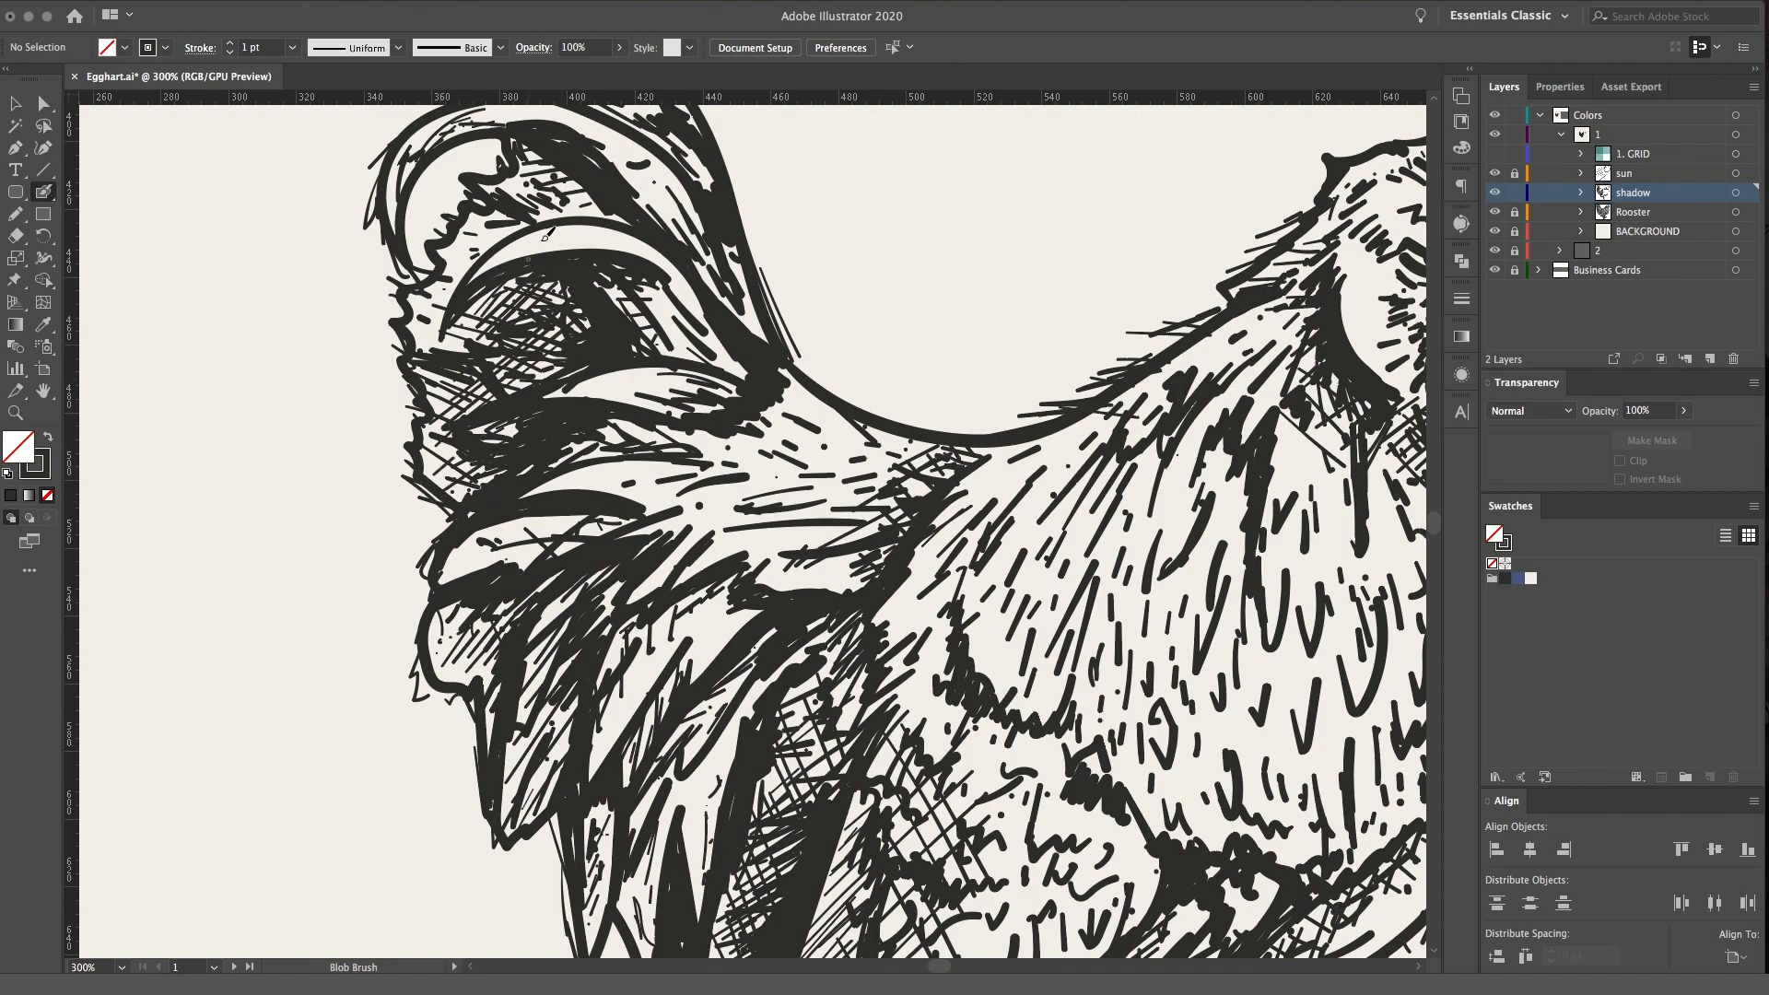
# Crosshatch the recess below the uppermost curved tail feather and down along the tail's outer edge
pyautogui.moveTo(606, 174); pyautogui.dragTo(569, 213)
pyautogui.moveTo(600, 167); pyautogui.dragTo(496, 239)
pyautogui.moveTo(559, 147); pyautogui.dragTo(510, 197)
pyautogui.moveTo(557, 138)
pyautogui.mouseDown()
pyautogui.moveTo(504, 192)
pyautogui.moveTo(516, 248)
pyautogui.mouseUp()
pyautogui.moveTo(460, 229); pyautogui.dragTo(495, 258)
pyautogui.moveTo(439, 250)
pyautogui.mouseDown()
pyautogui.moveTo(475, 268)
pyautogui.moveTo(449, 349)
pyautogui.moveTo(422, 361)
pyautogui.moveTo(408, 340)
pyautogui.mouseUp()
# Add thin shading strokes along the crescent-shaped feather in the middle of the upper tail
pyautogui.moveTo(583, 233); pyautogui.dragTo(606, 394)
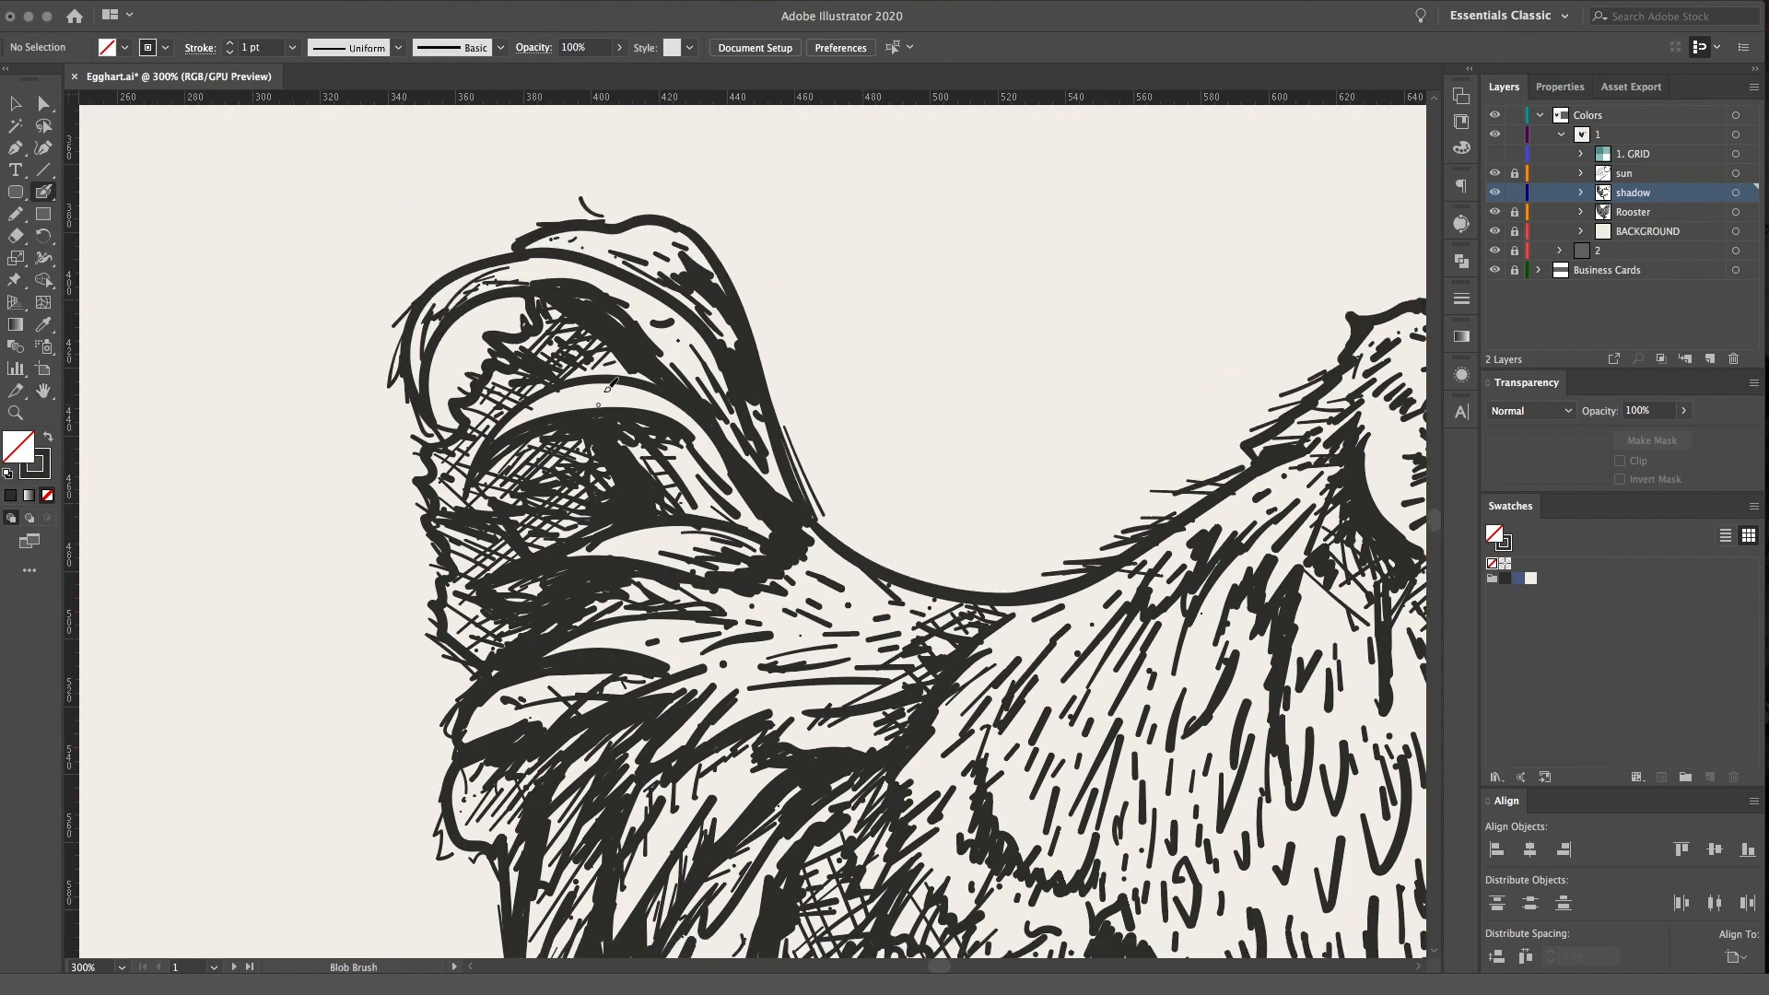
pyautogui.moveTo(497, 440); pyautogui.dragTo(582, 388)
pyautogui.moveTo(544, 408); pyautogui.dragTo(609, 390)
pyautogui.moveTo(576, 402); pyautogui.dragTo(630, 398)
pyautogui.moveTo(646, 399); pyautogui.dragTo(667, 416)
pyautogui.moveTo(683, 506); pyautogui.dragTo(713, 511)
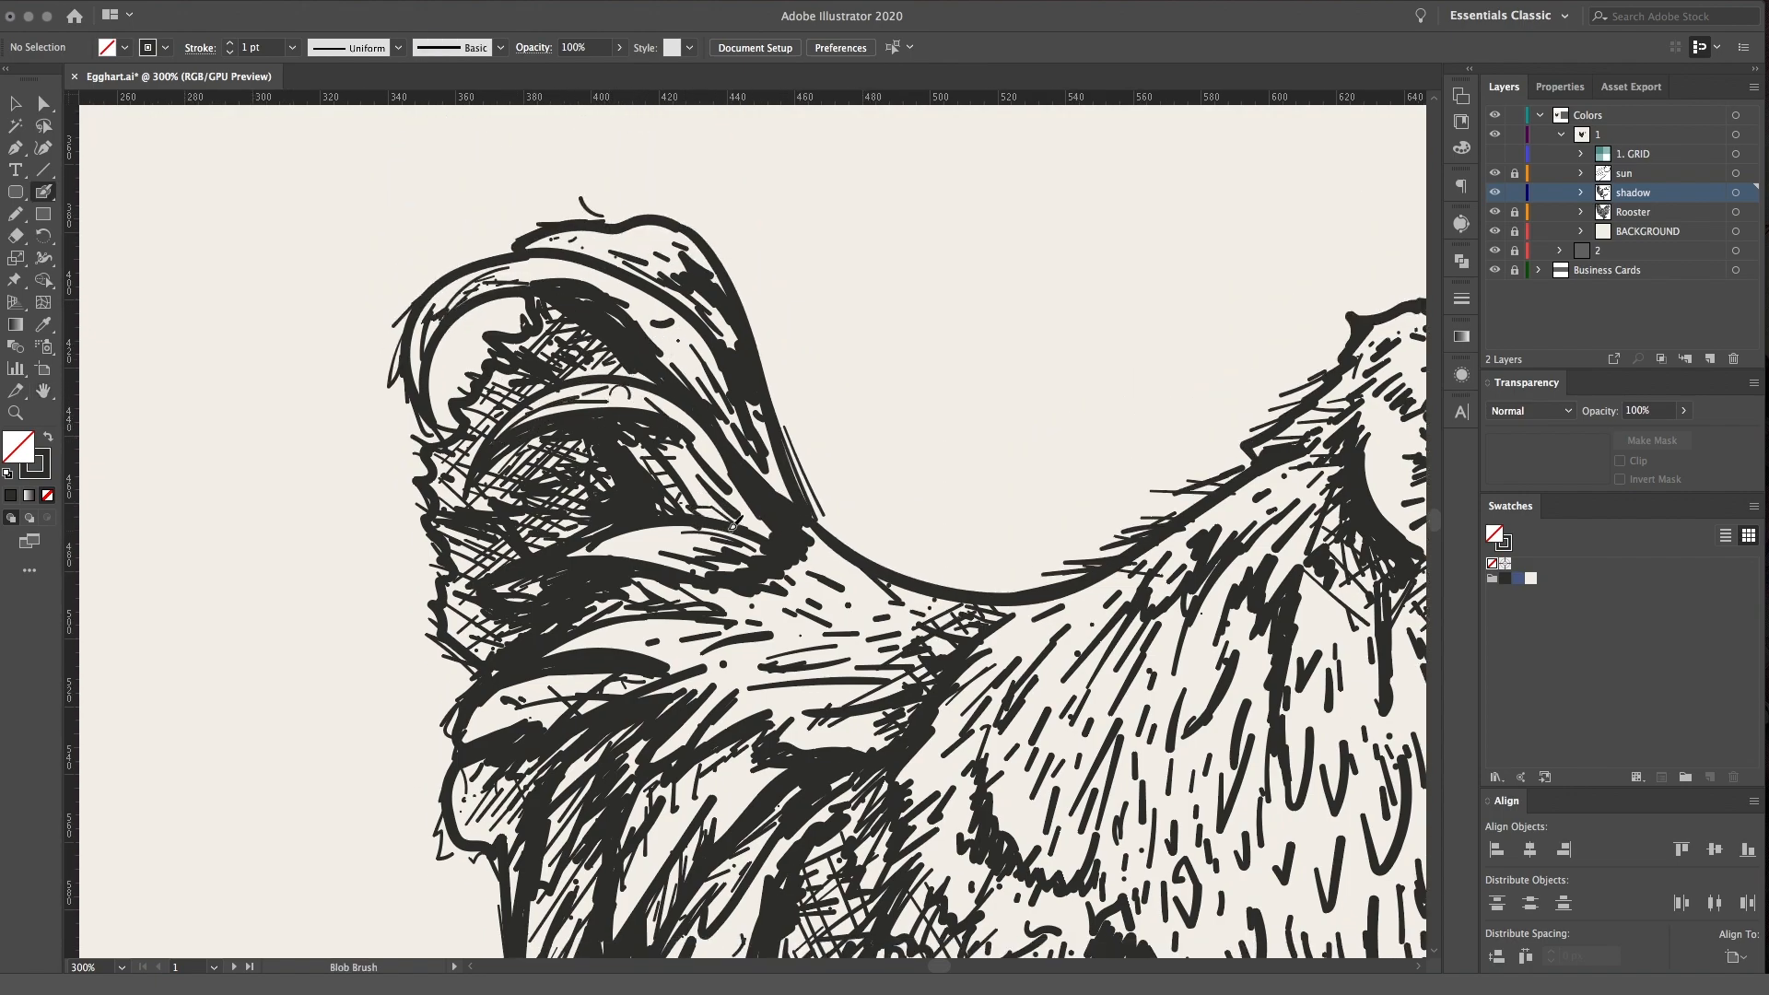
# Add shading strokes to the lower tail feathers beside the crosshatched shadow behind the wing
pyautogui.moveTo(939, 649); pyautogui.dragTo(715, 403)
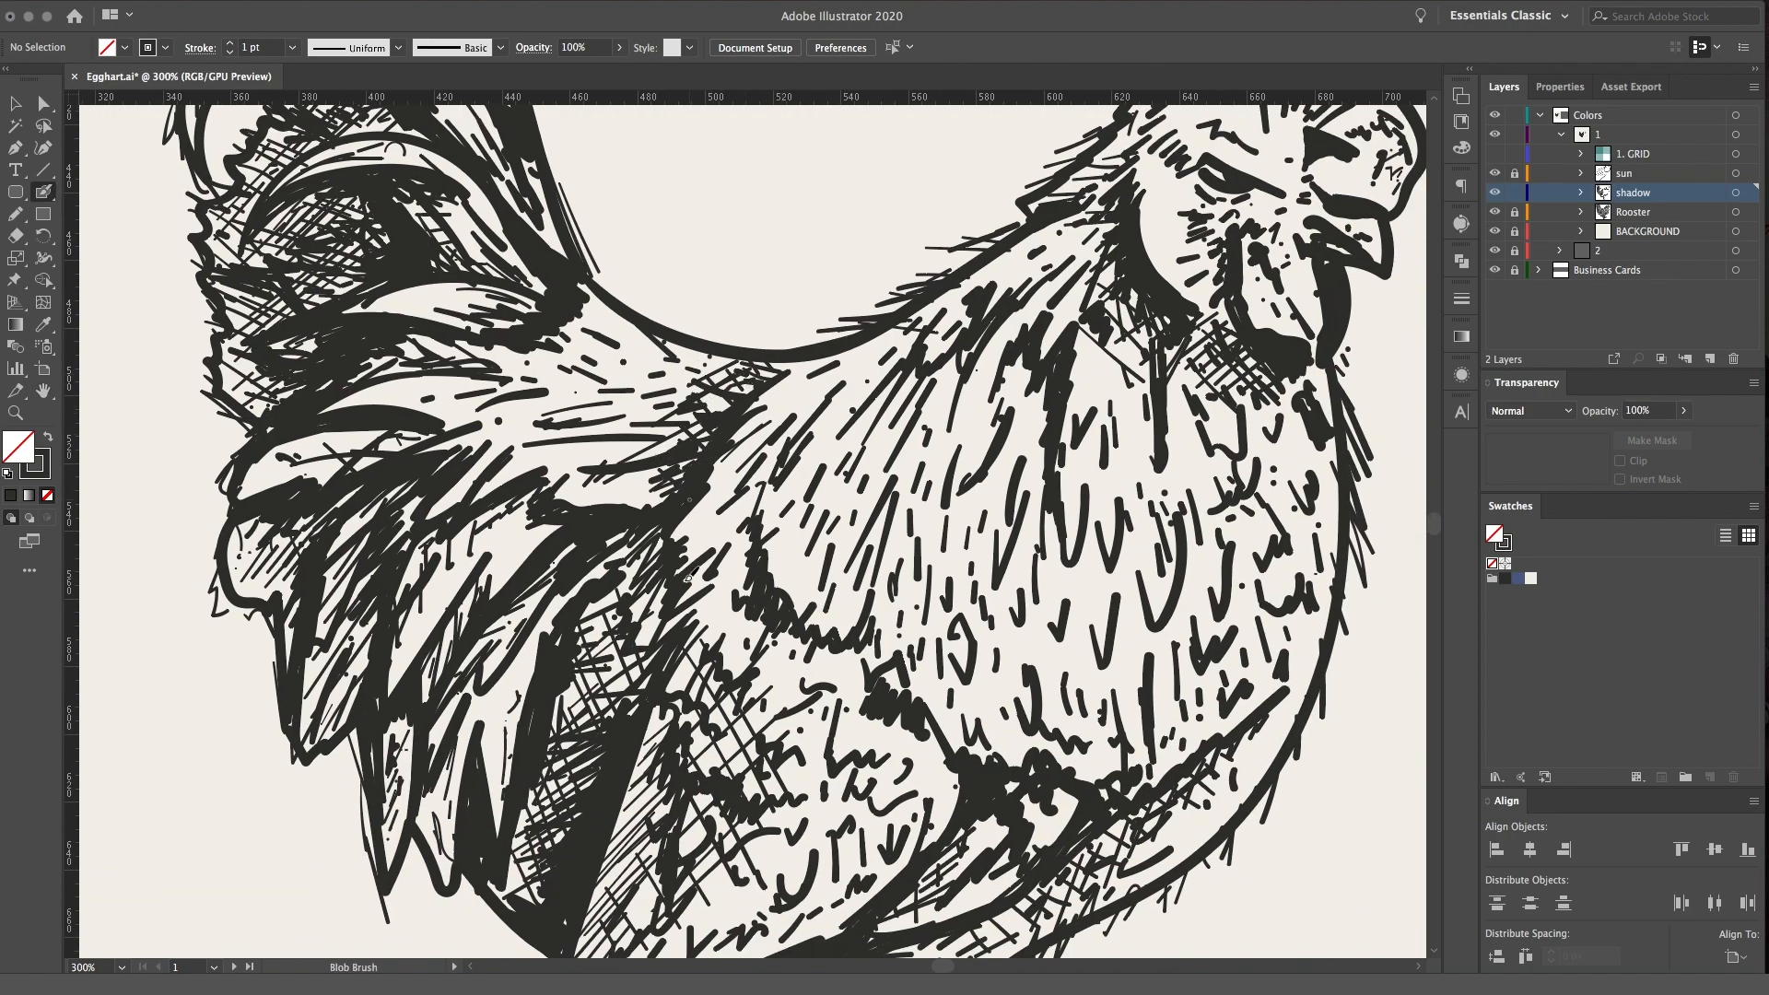
pyautogui.moveTo(972, 846); pyautogui.dragTo(906, 663)
pyautogui.moveTo(892, 568); pyautogui.dragTo(899, 575)
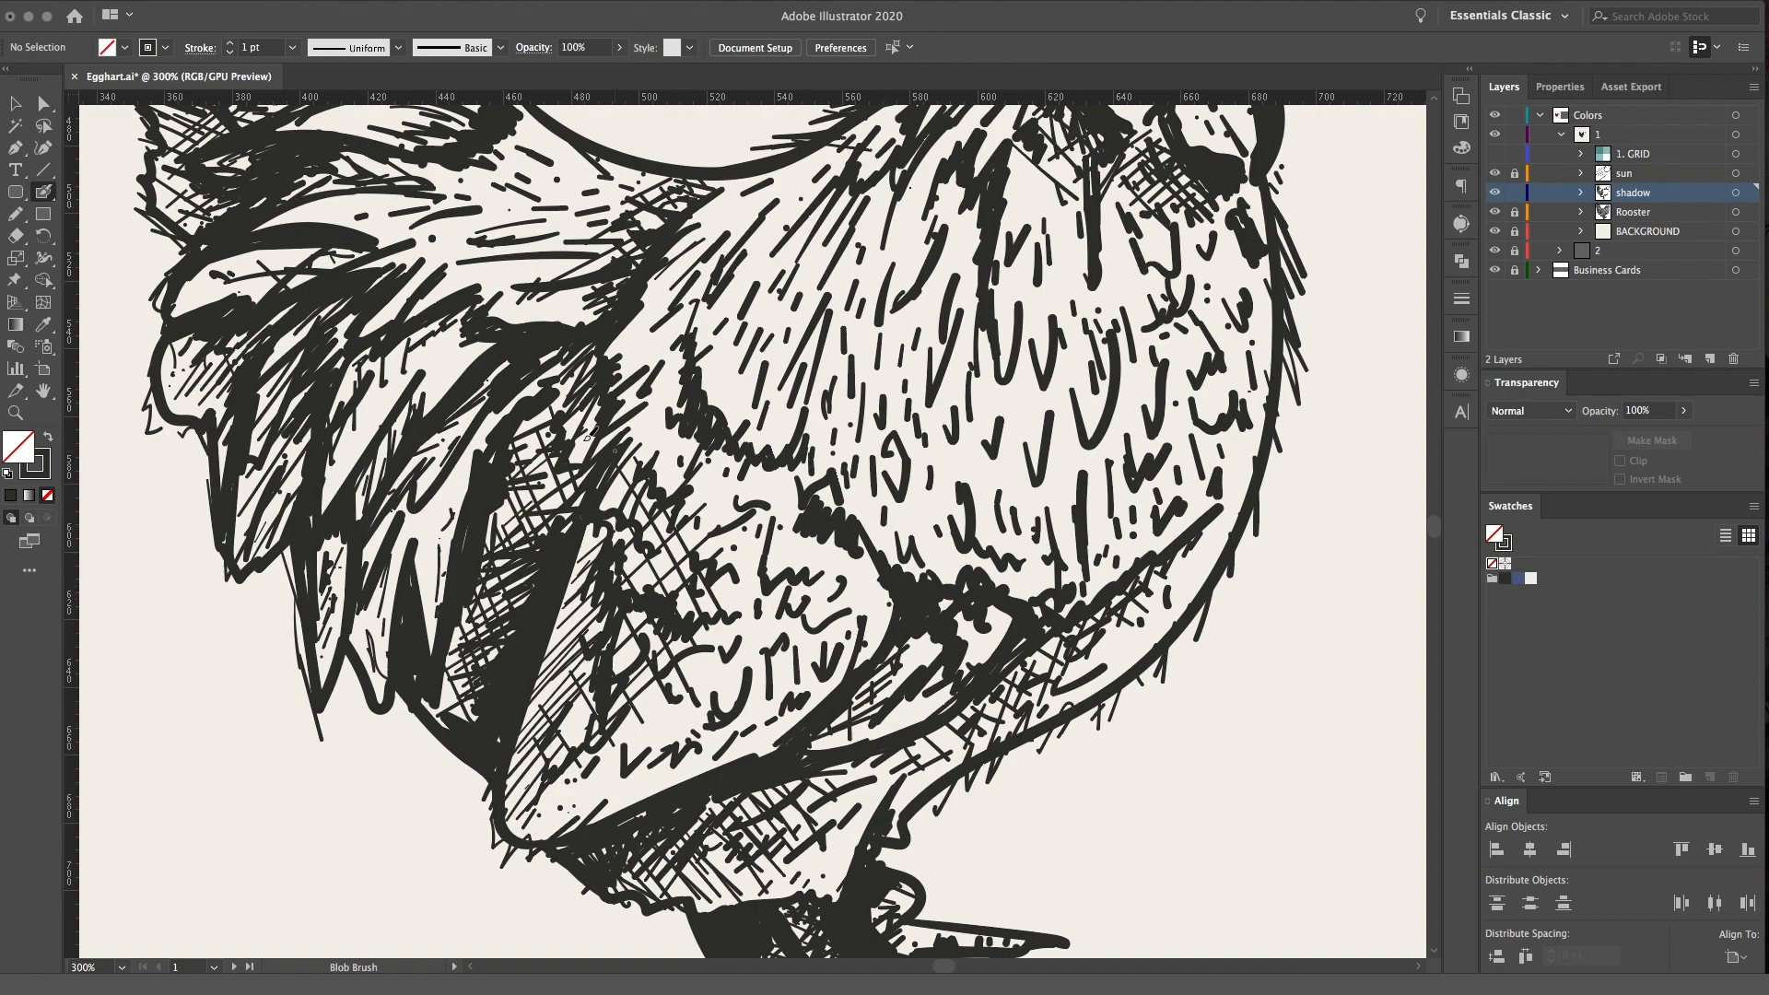
pyautogui.moveTo(603, 433); pyautogui.dragTo(609, 385)
pyautogui.moveTo(527, 426); pyautogui.dragTo(570, 390)
pyautogui.moveTo(517, 468); pyautogui.dragTo(582, 412)
pyautogui.moveTo(419, 389)
pyautogui.mouseDown()
pyautogui.moveTo(449, 343)
pyautogui.moveTo(424, 379)
pyautogui.mouseUp()
pyautogui.moveTo(382, 446)
pyautogui.mouseDown()
pyautogui.moveTo(370, 495)
pyautogui.moveTo(381, 383)
pyautogui.moveTo(367, 405)
pyautogui.mouseUp()
pyautogui.moveTo(365, 640)
pyautogui.mouseDown()
pyautogui.moveTo(415, 498)
pyautogui.moveTo(428, 508)
pyautogui.mouseUp()
pyautogui.moveTo(425, 512)
pyautogui.mouseDown()
pyautogui.moveTo(475, 435)
pyautogui.moveTo(449, 471)
pyautogui.mouseUp()
pyautogui.moveTo(437, 506); pyautogui.dragTo(453, 492)
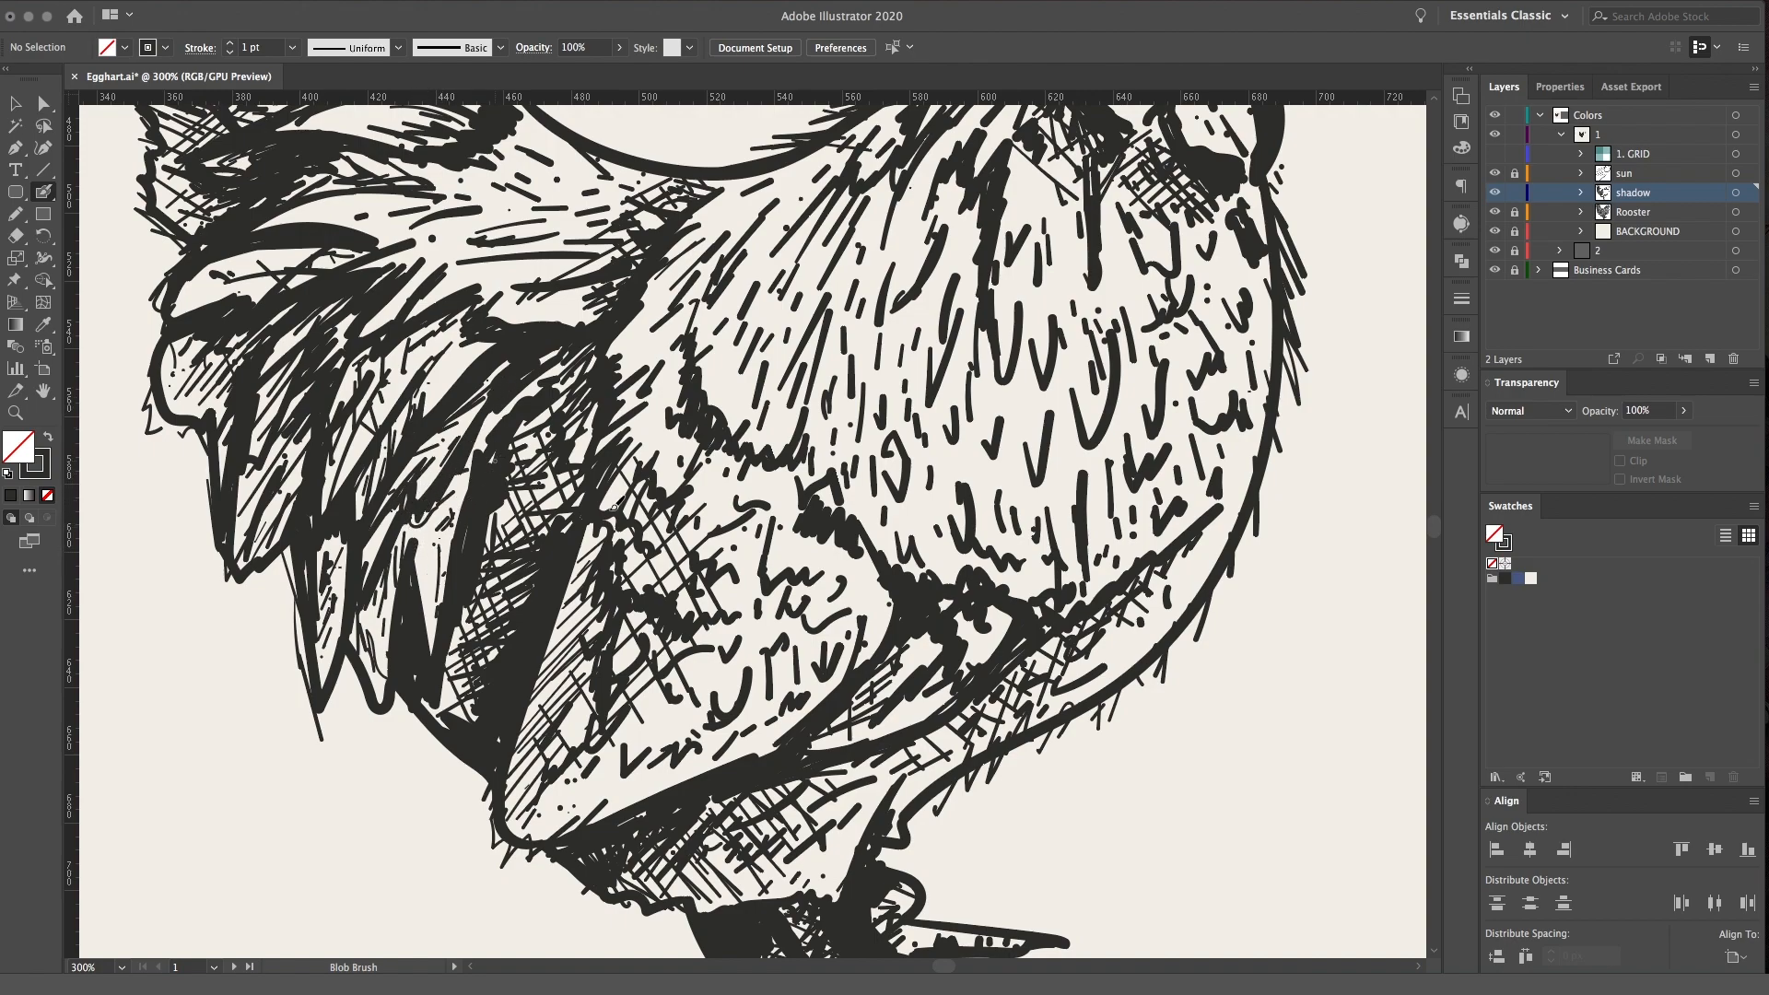
# Examine the shading of the whole rooster against the sun reference
pyautogui.press('space')
pyautogui.press('super+minus')
pyautogui.press('super+minus')
pyautogui.press('super+minus')
pyautogui.press('super+minus')
pyautogui.press('super+minus')
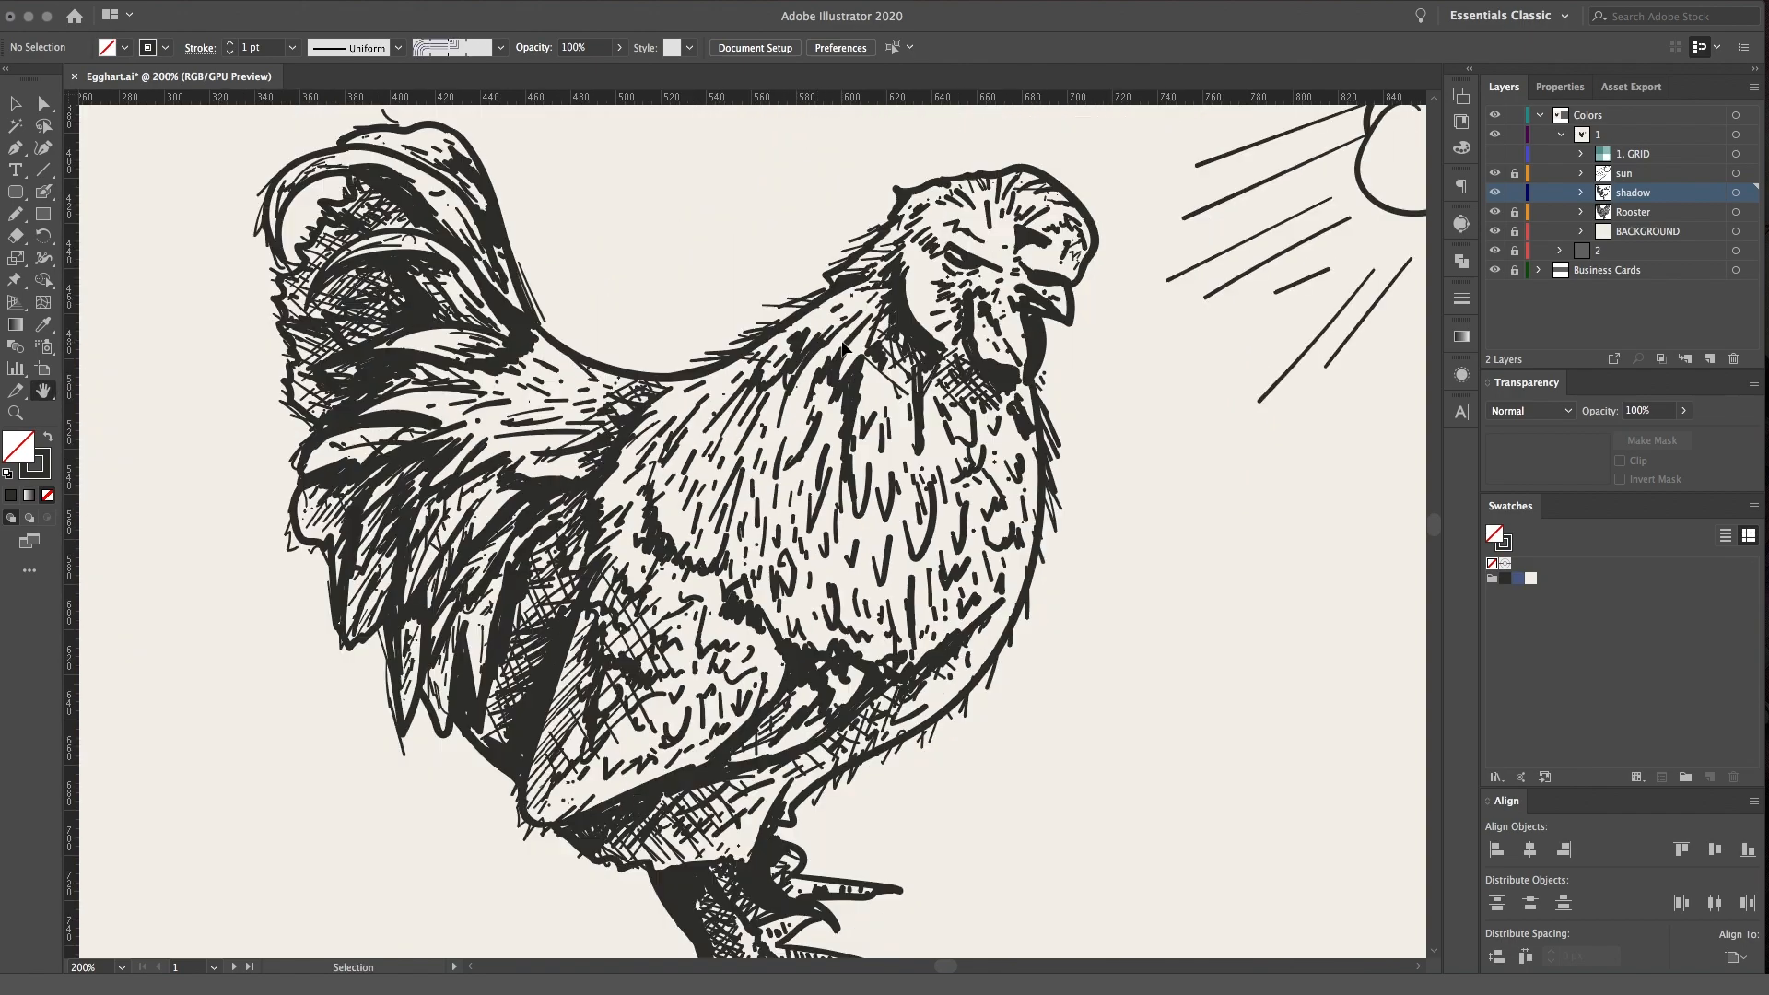
pyautogui.press('super+equal')
pyautogui.press('super+equal')
pyautogui.press('super+equal')
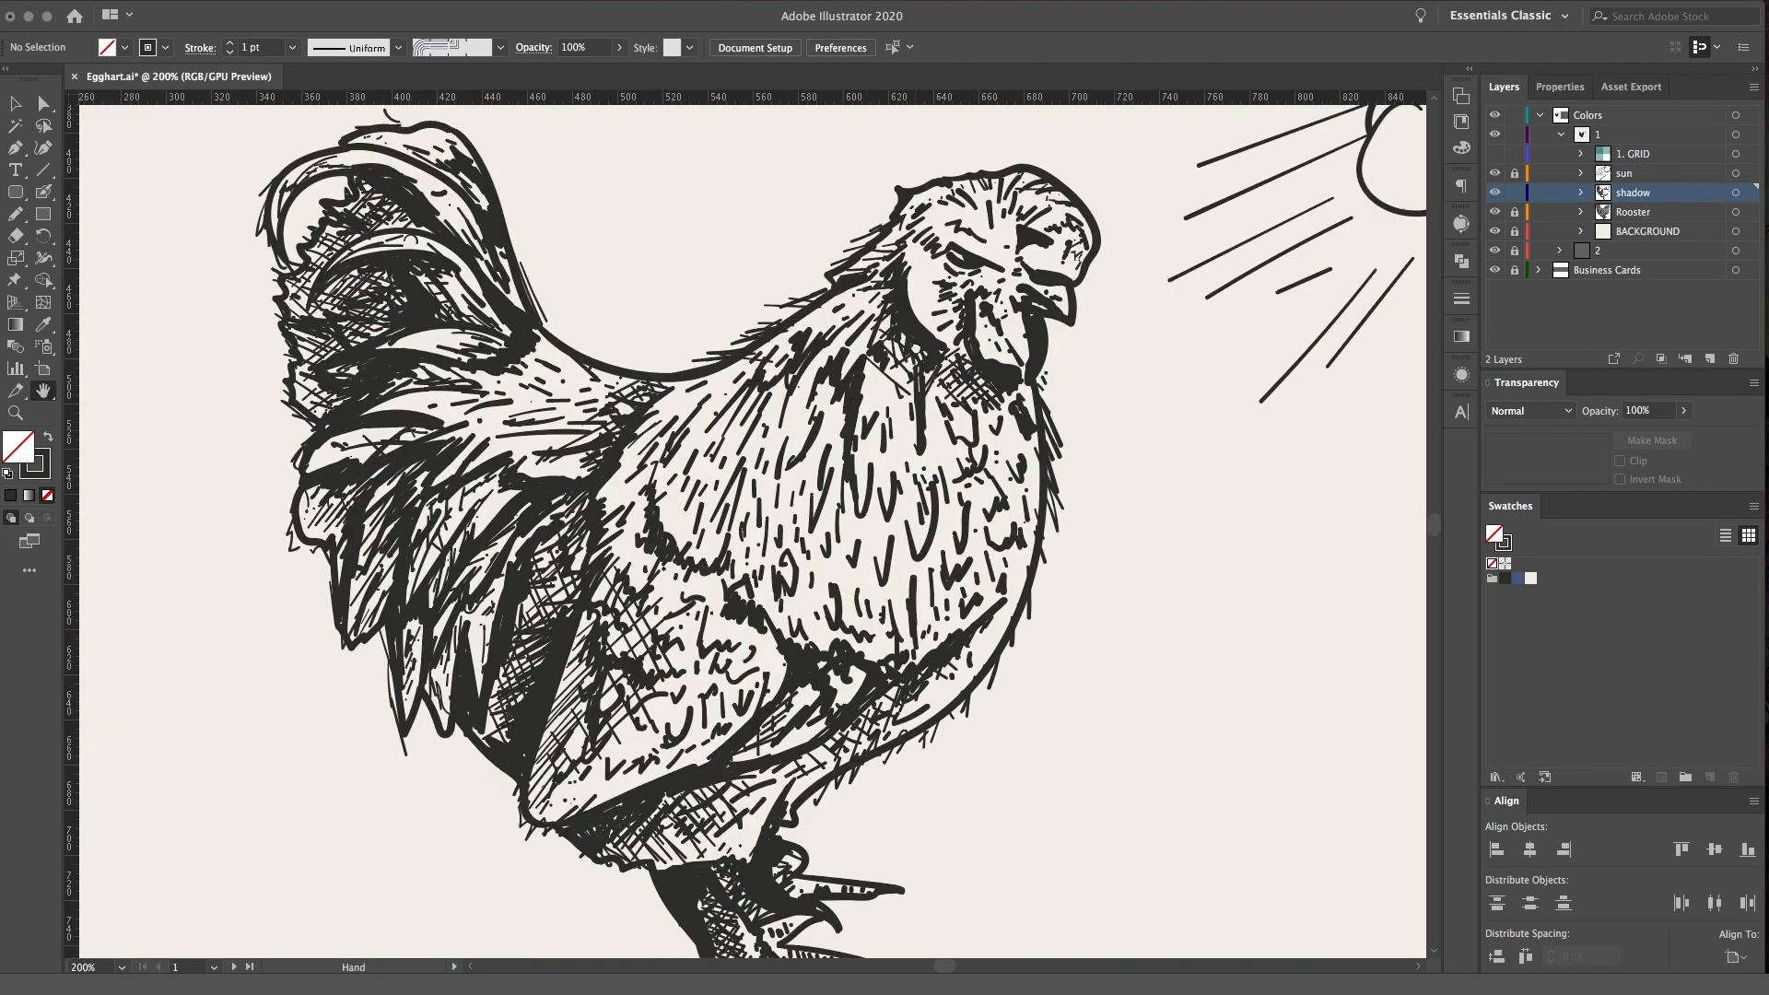
pyautogui.moveTo(915, 346); pyautogui.dragTo(923, 382)
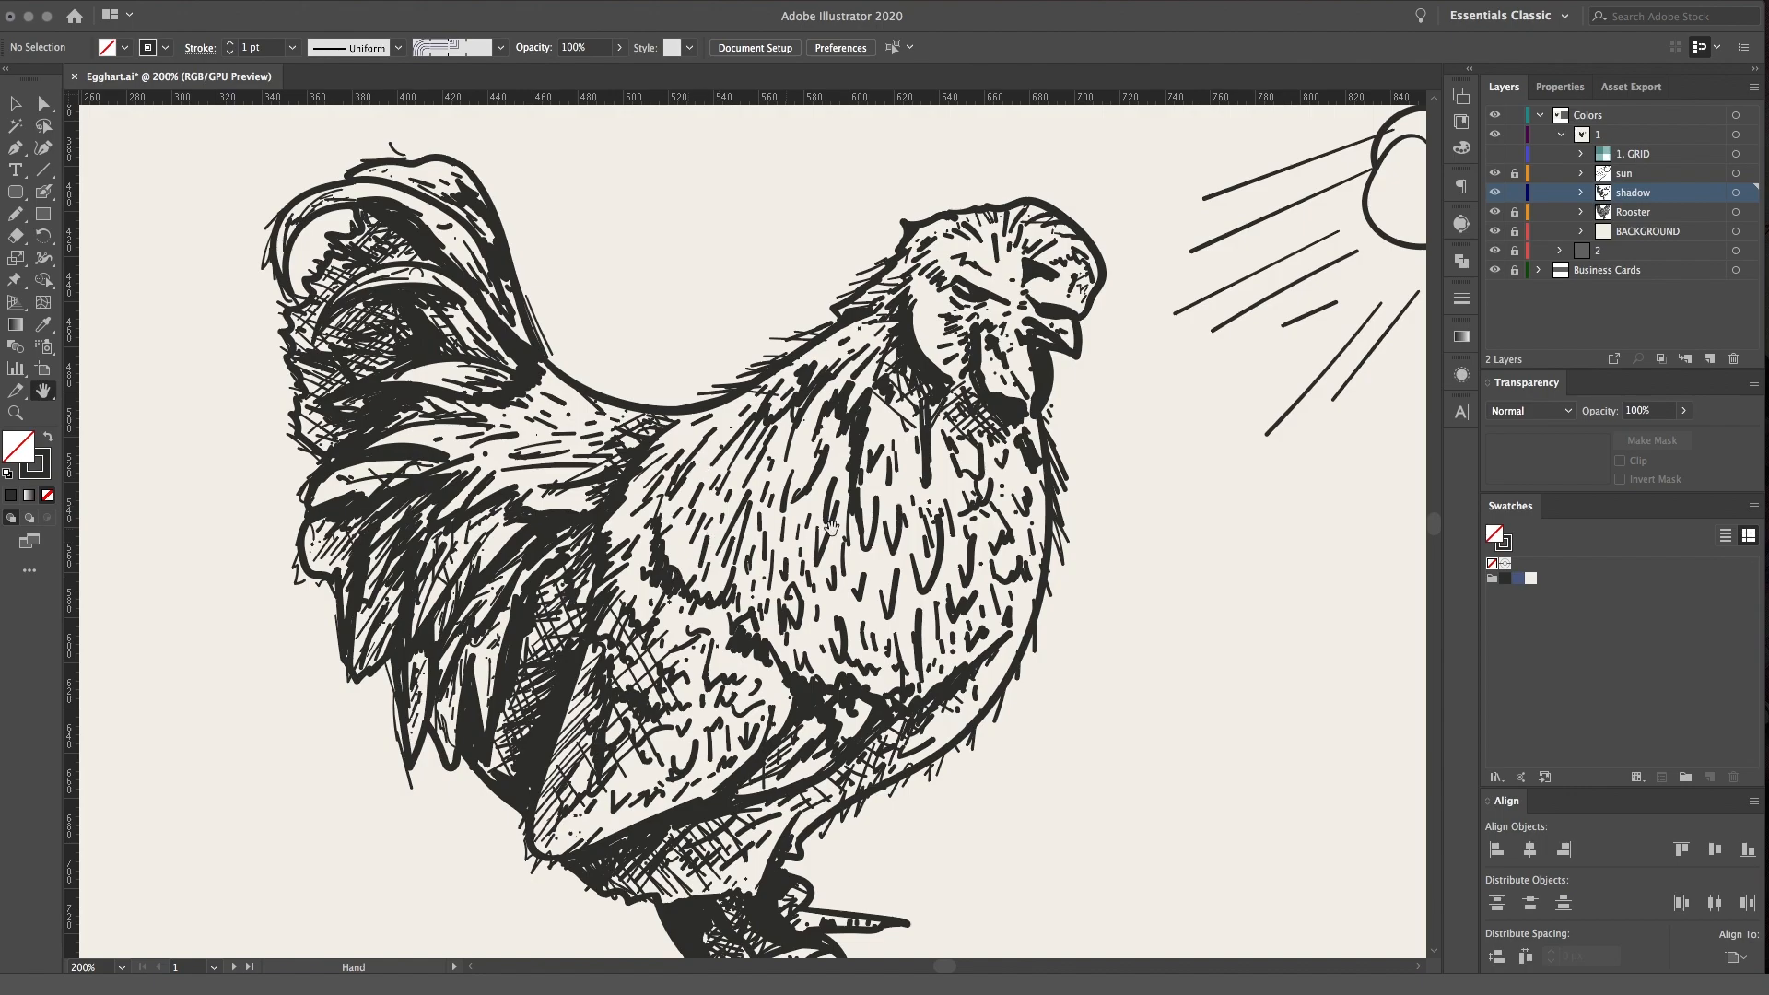
# Add thin Blob Brush strokes to the feathers across the lower back, tail base and middle tail
pyautogui.hotkey('shift', 'b')
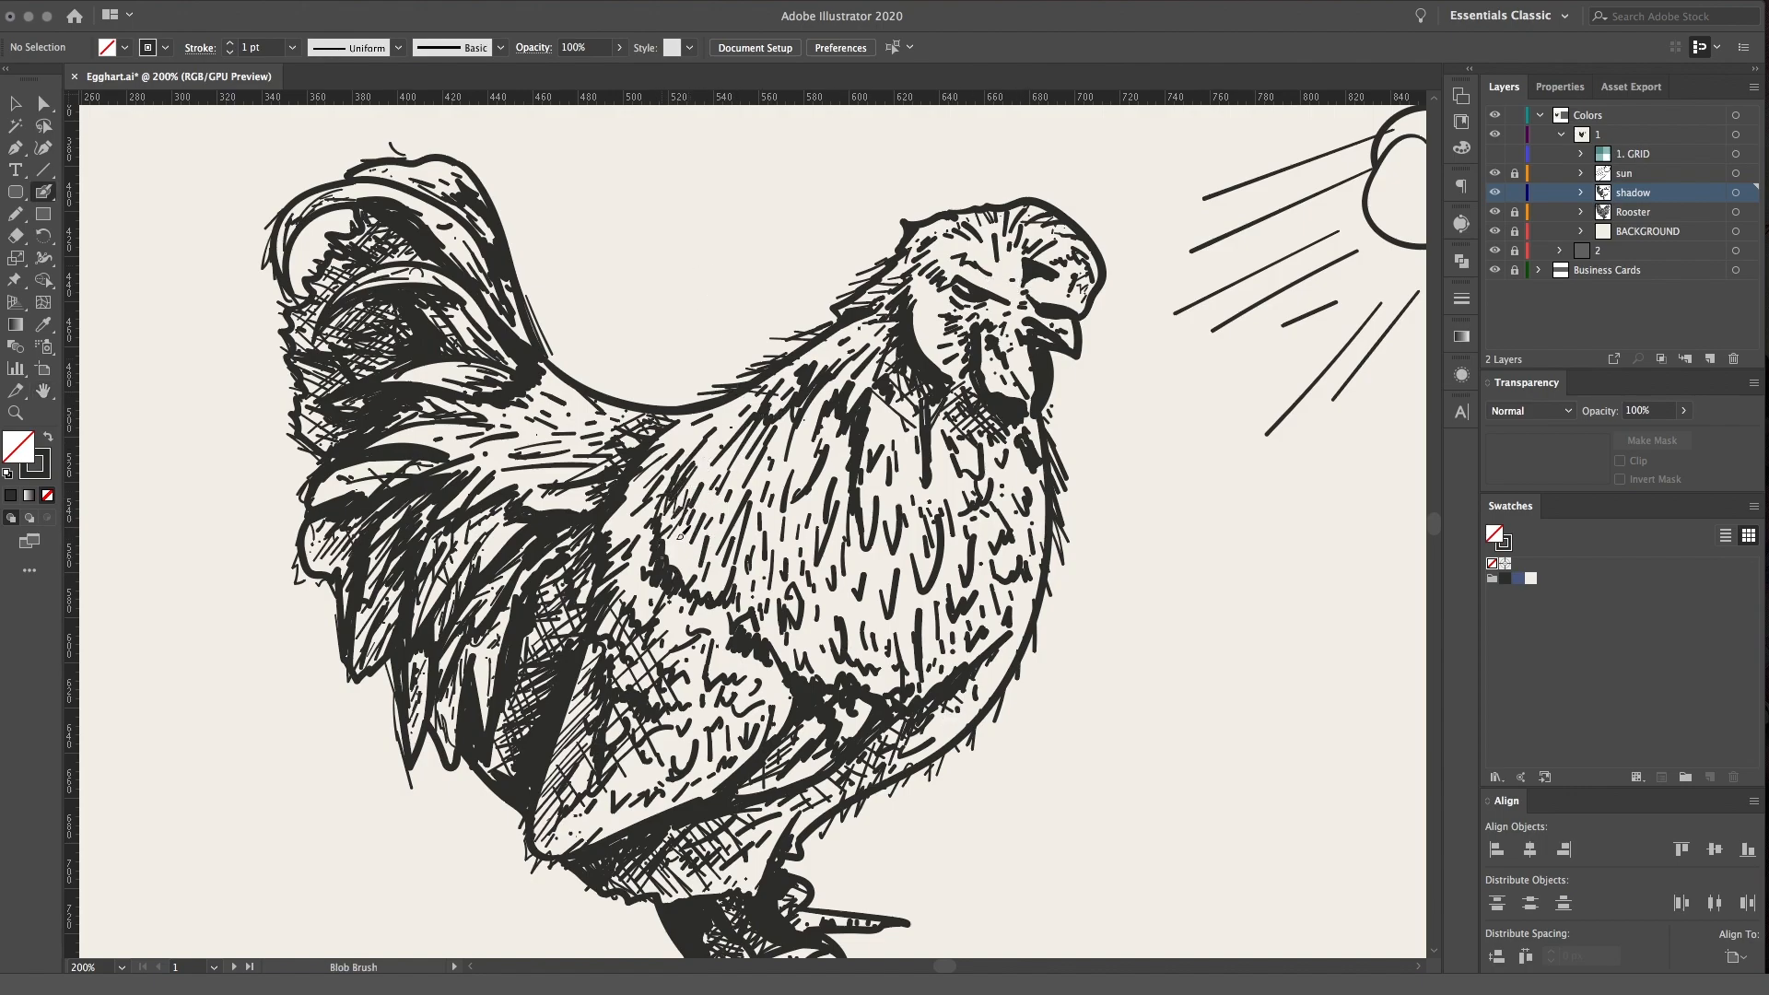
pyautogui.moveTo(682, 443); pyautogui.dragTo(754, 384)
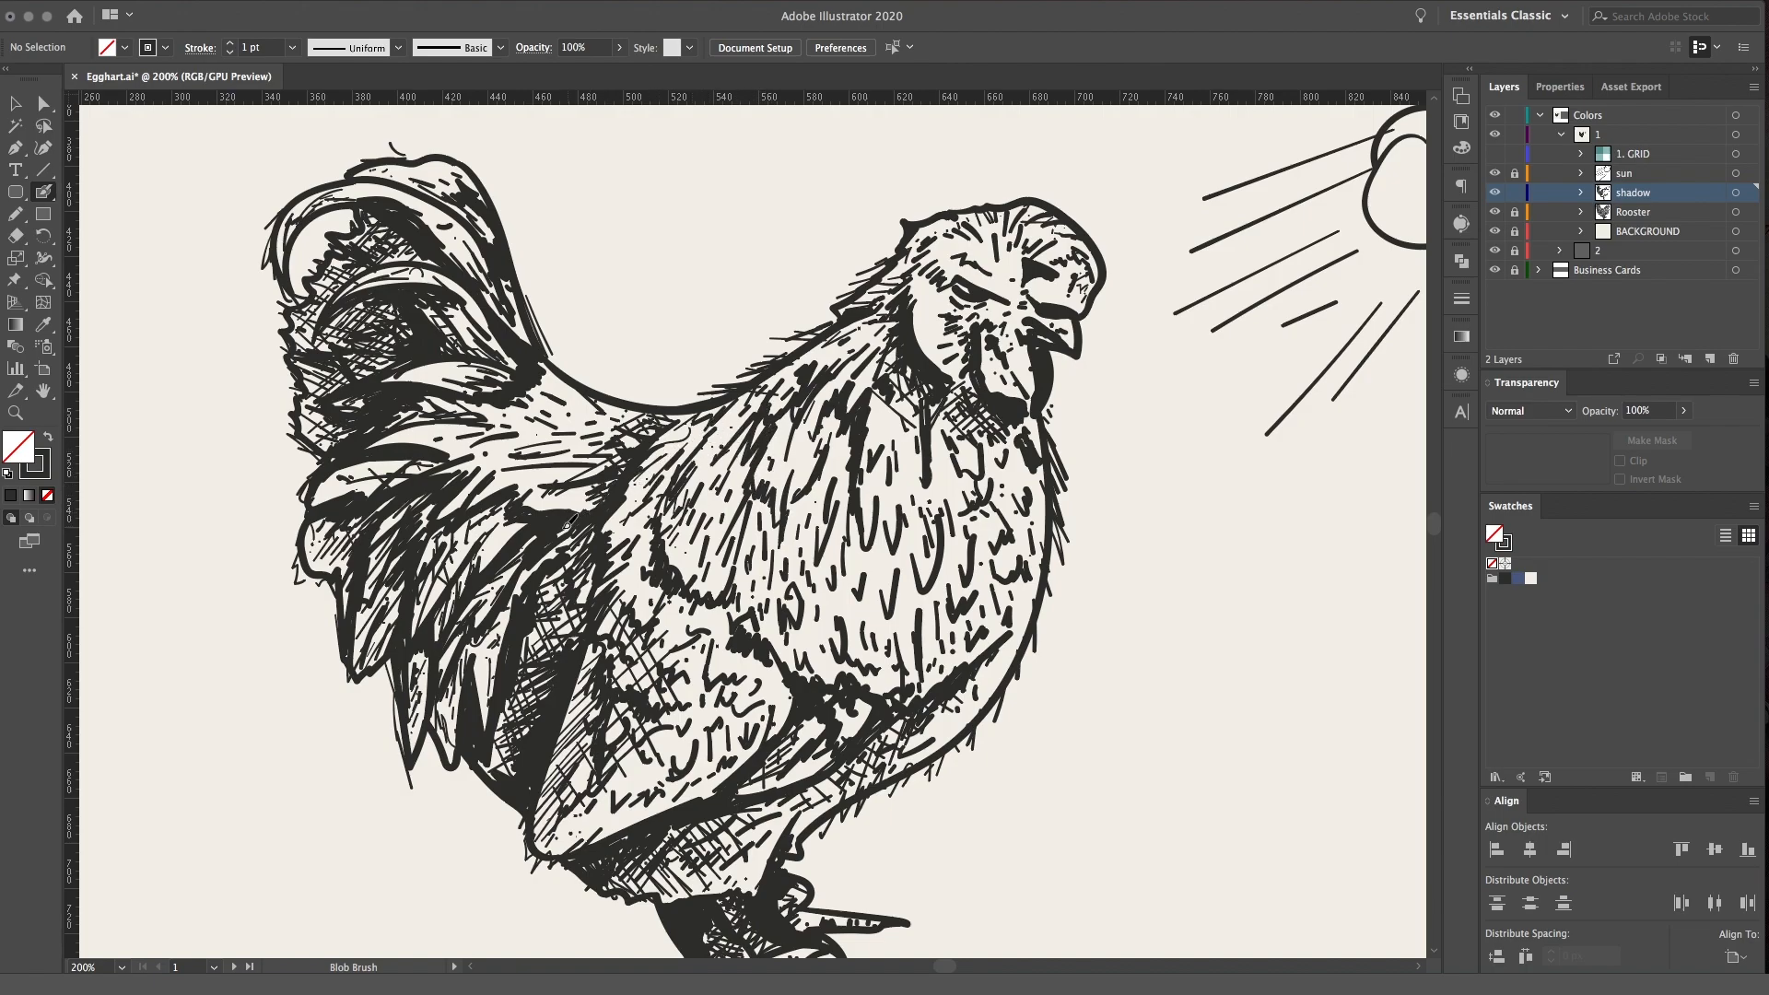
pyautogui.moveTo(479, 475)
pyautogui.mouseDown()
pyautogui.moveTo(536, 461)
pyautogui.moveTo(446, 468)
pyautogui.moveTo(557, 423)
pyautogui.moveTo(525, 392)
pyautogui.moveTo(549, 362)
pyautogui.mouseUp()
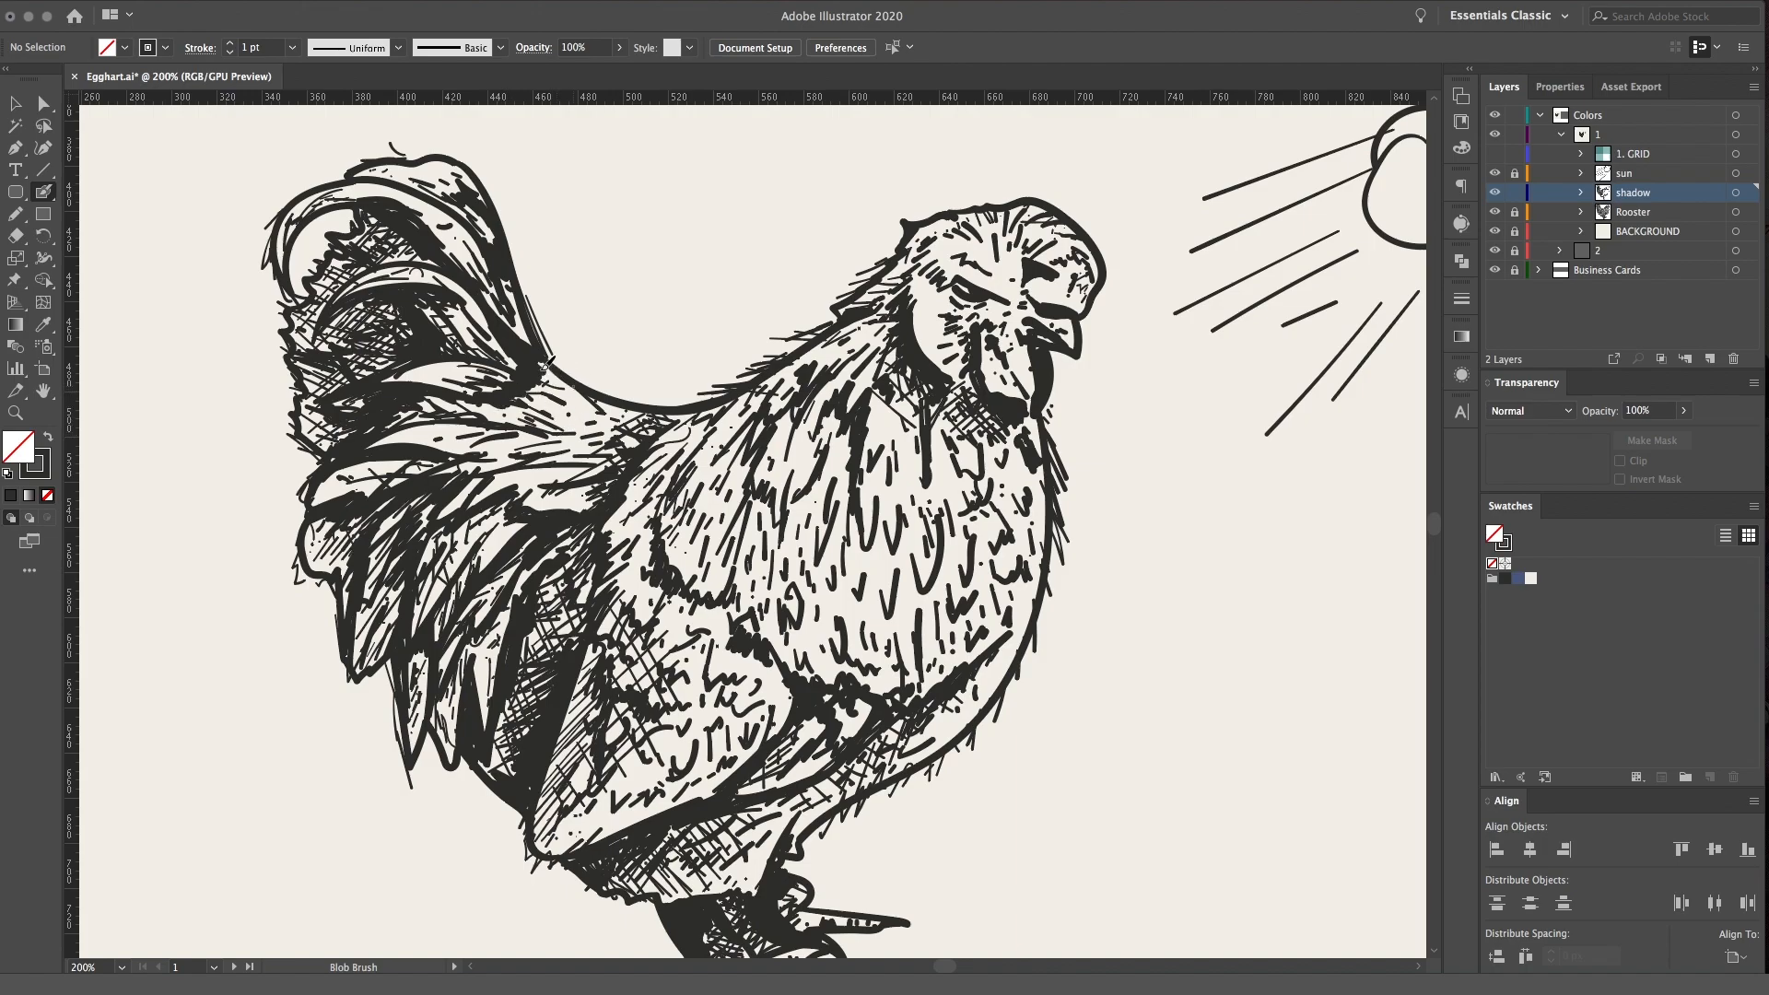
pyautogui.moveTo(498, 418); pyautogui.dragTo(380, 446)
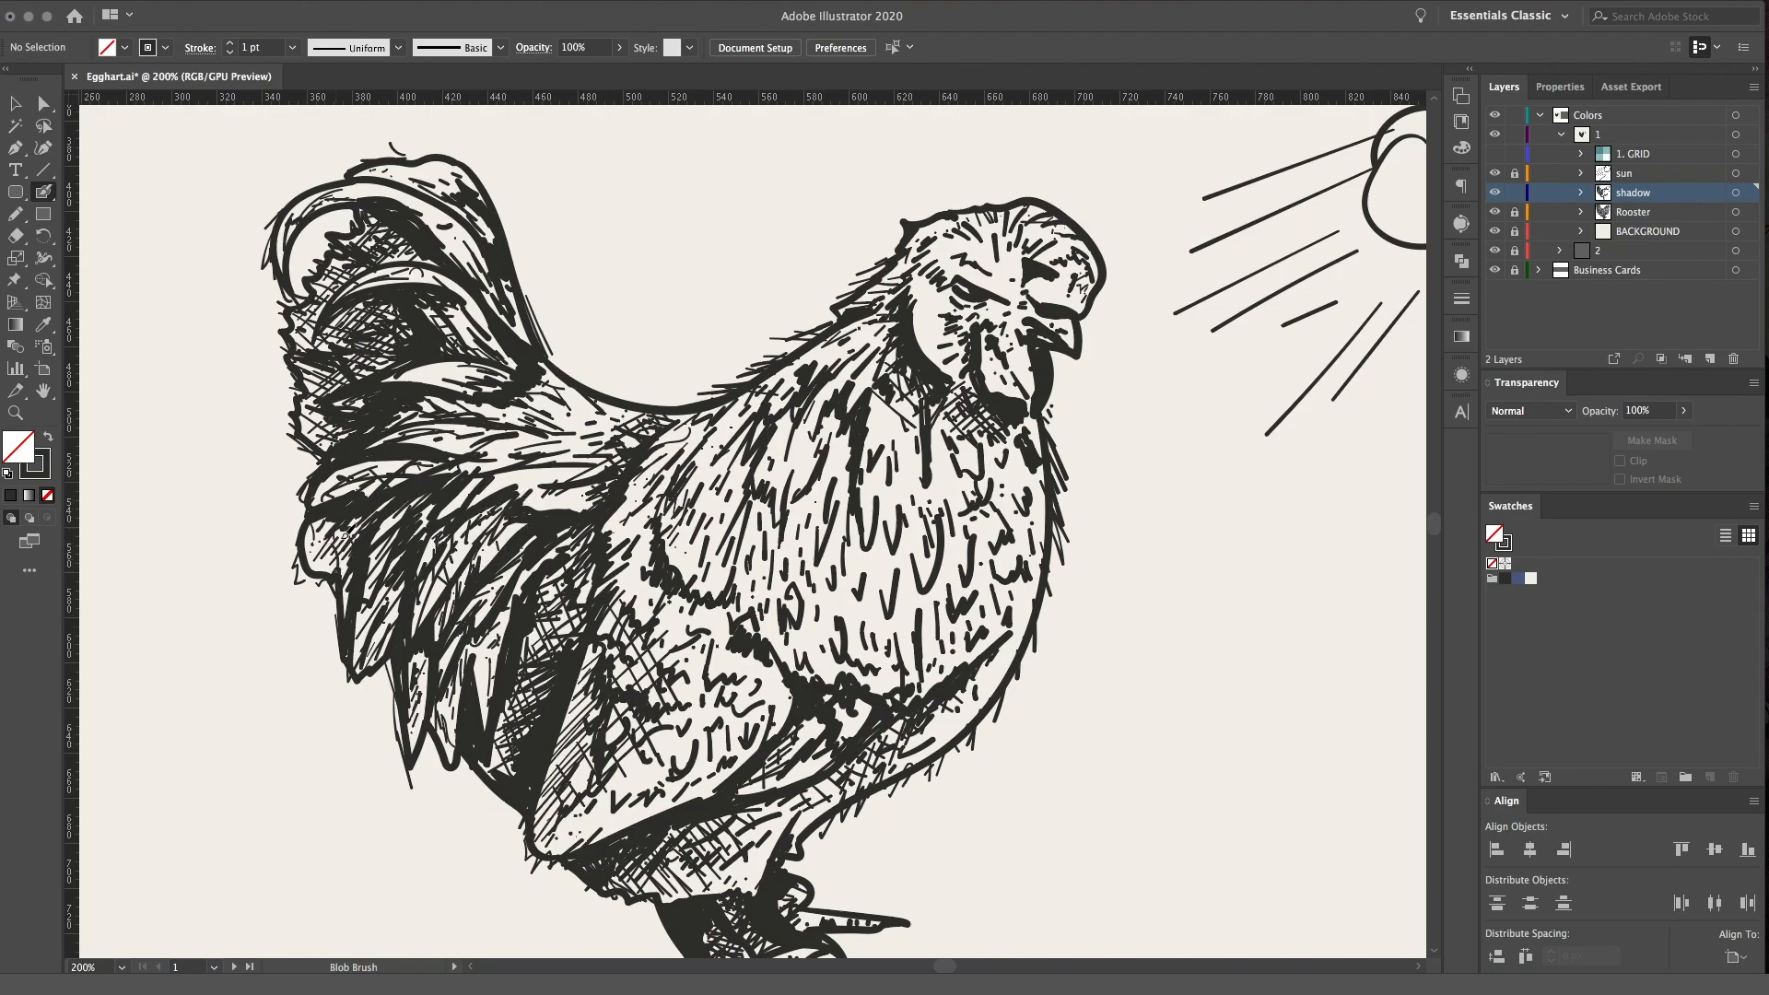
pyautogui.moveTo(548, 471); pyautogui.dragTo(595, 469)
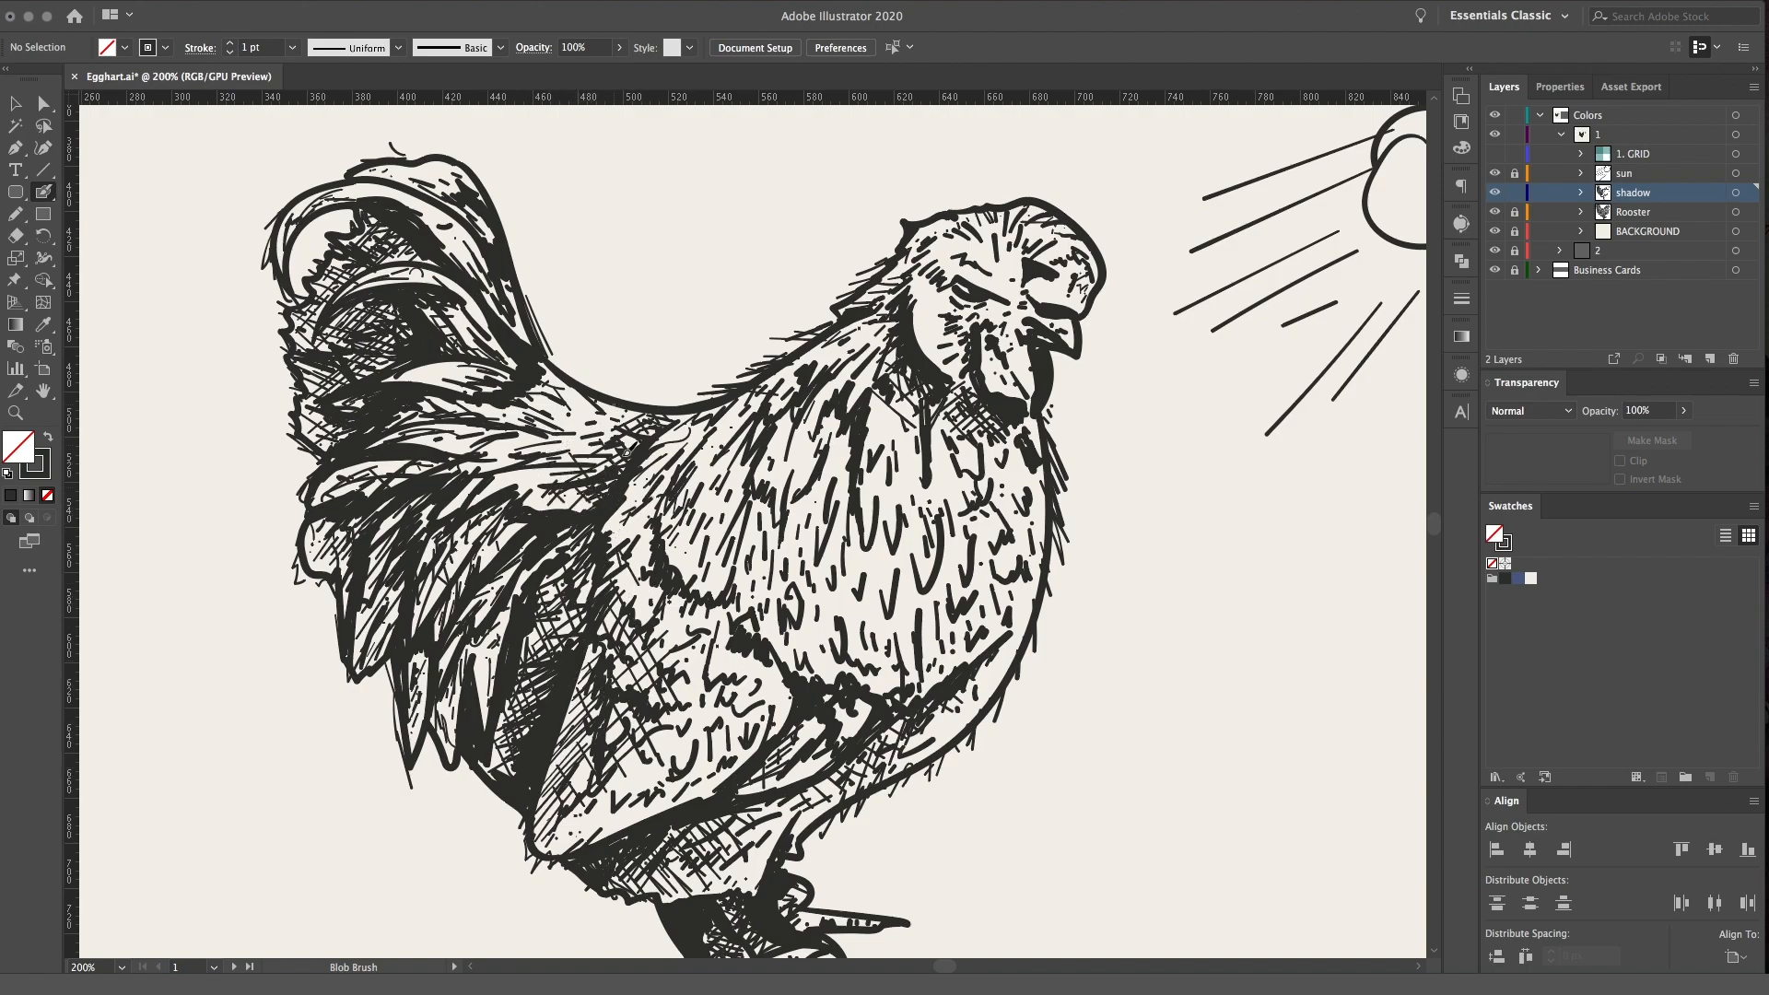
# Thicken the dark edge at the front of the wing and add strokes to the feathers behind it
pyautogui.moveTo(646, 496); pyautogui.dragTo(627, 515)
pyautogui.moveTo(660, 453)
pyautogui.mouseDown()
pyautogui.moveTo(691, 428)
pyautogui.moveTo(650, 449)
pyautogui.moveTo(660, 492)
pyautogui.mouseUp()
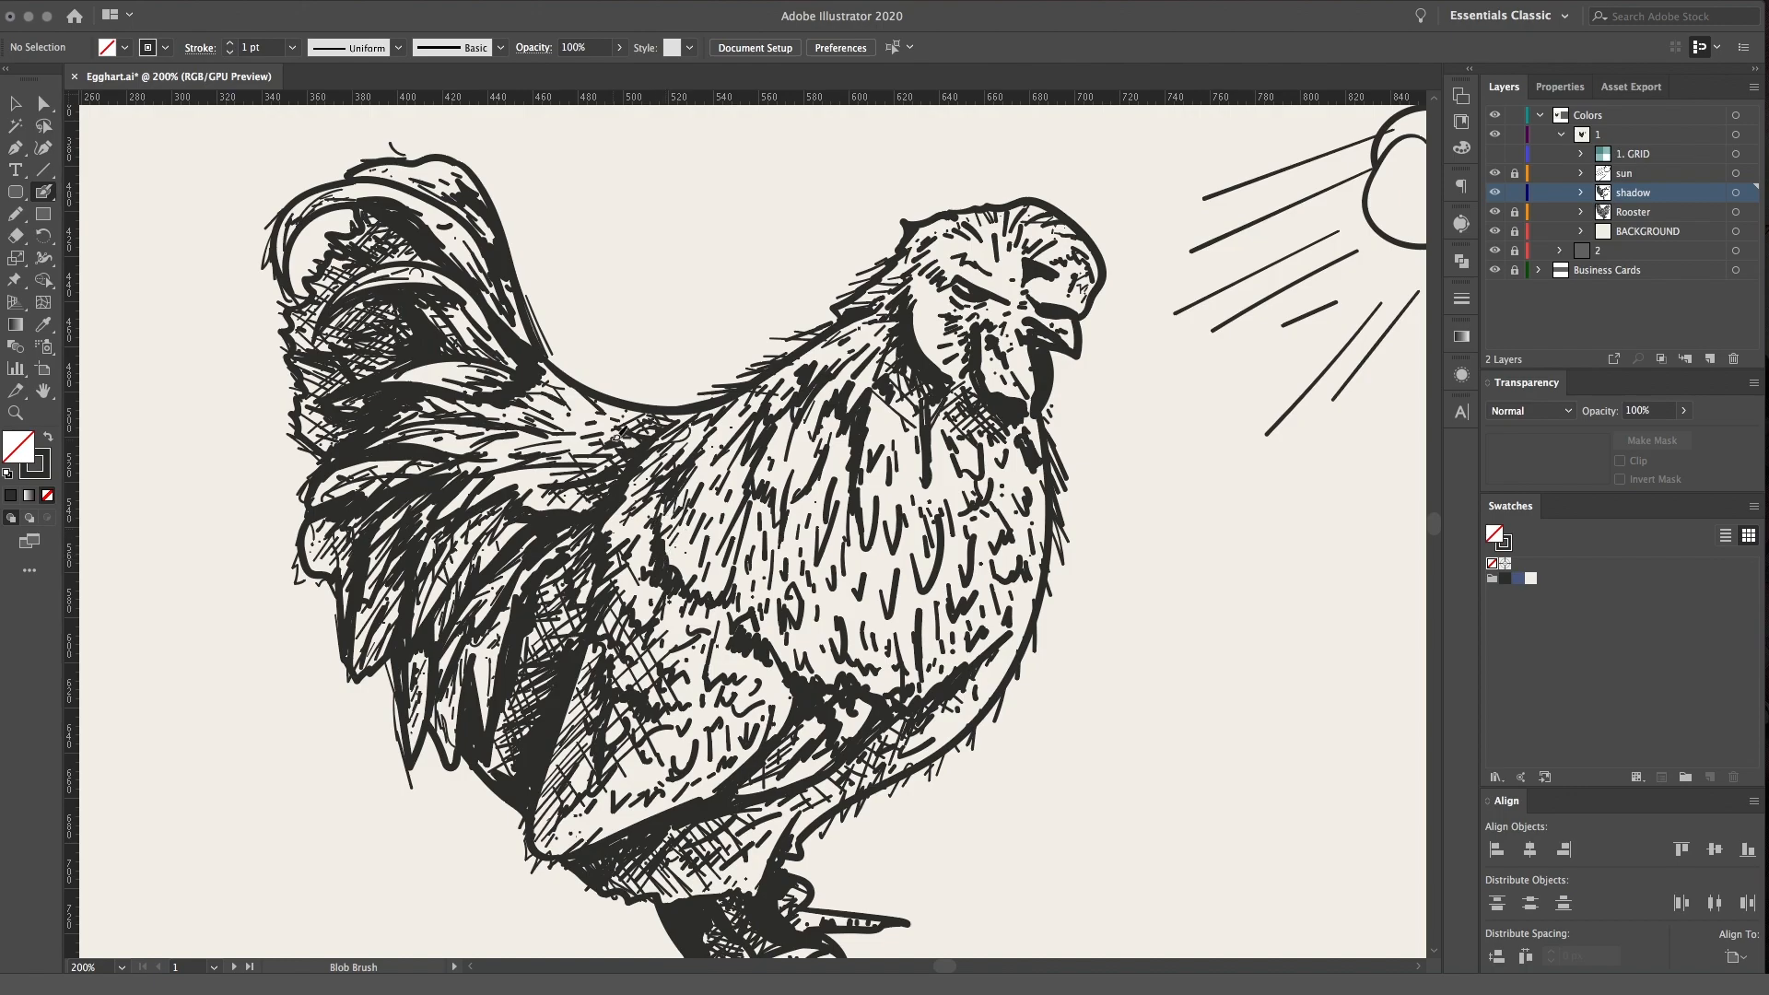
pyautogui.press('super+equal')
pyautogui.moveTo(601, 535)
pyautogui.mouseDown()
pyautogui.moveTo(654, 430)
pyautogui.moveTo(589, 516)
pyautogui.mouseUp()
pyautogui.moveTo(542, 360); pyautogui.dragTo(560, 338)
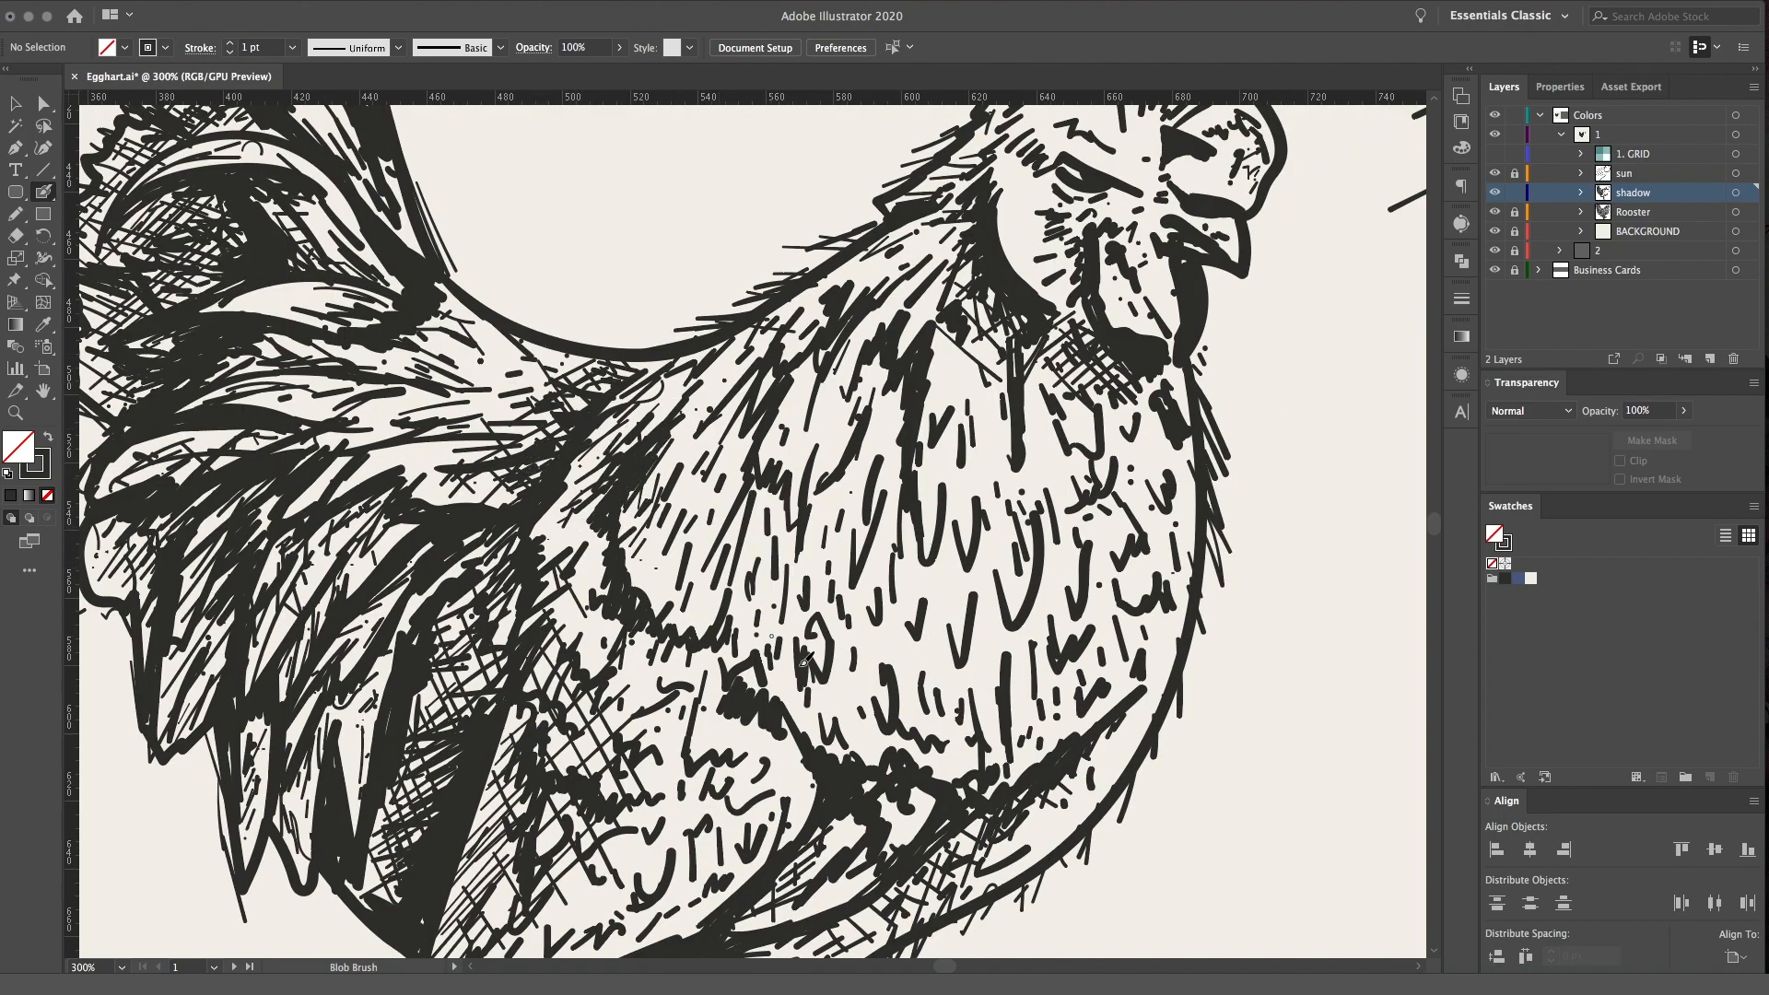
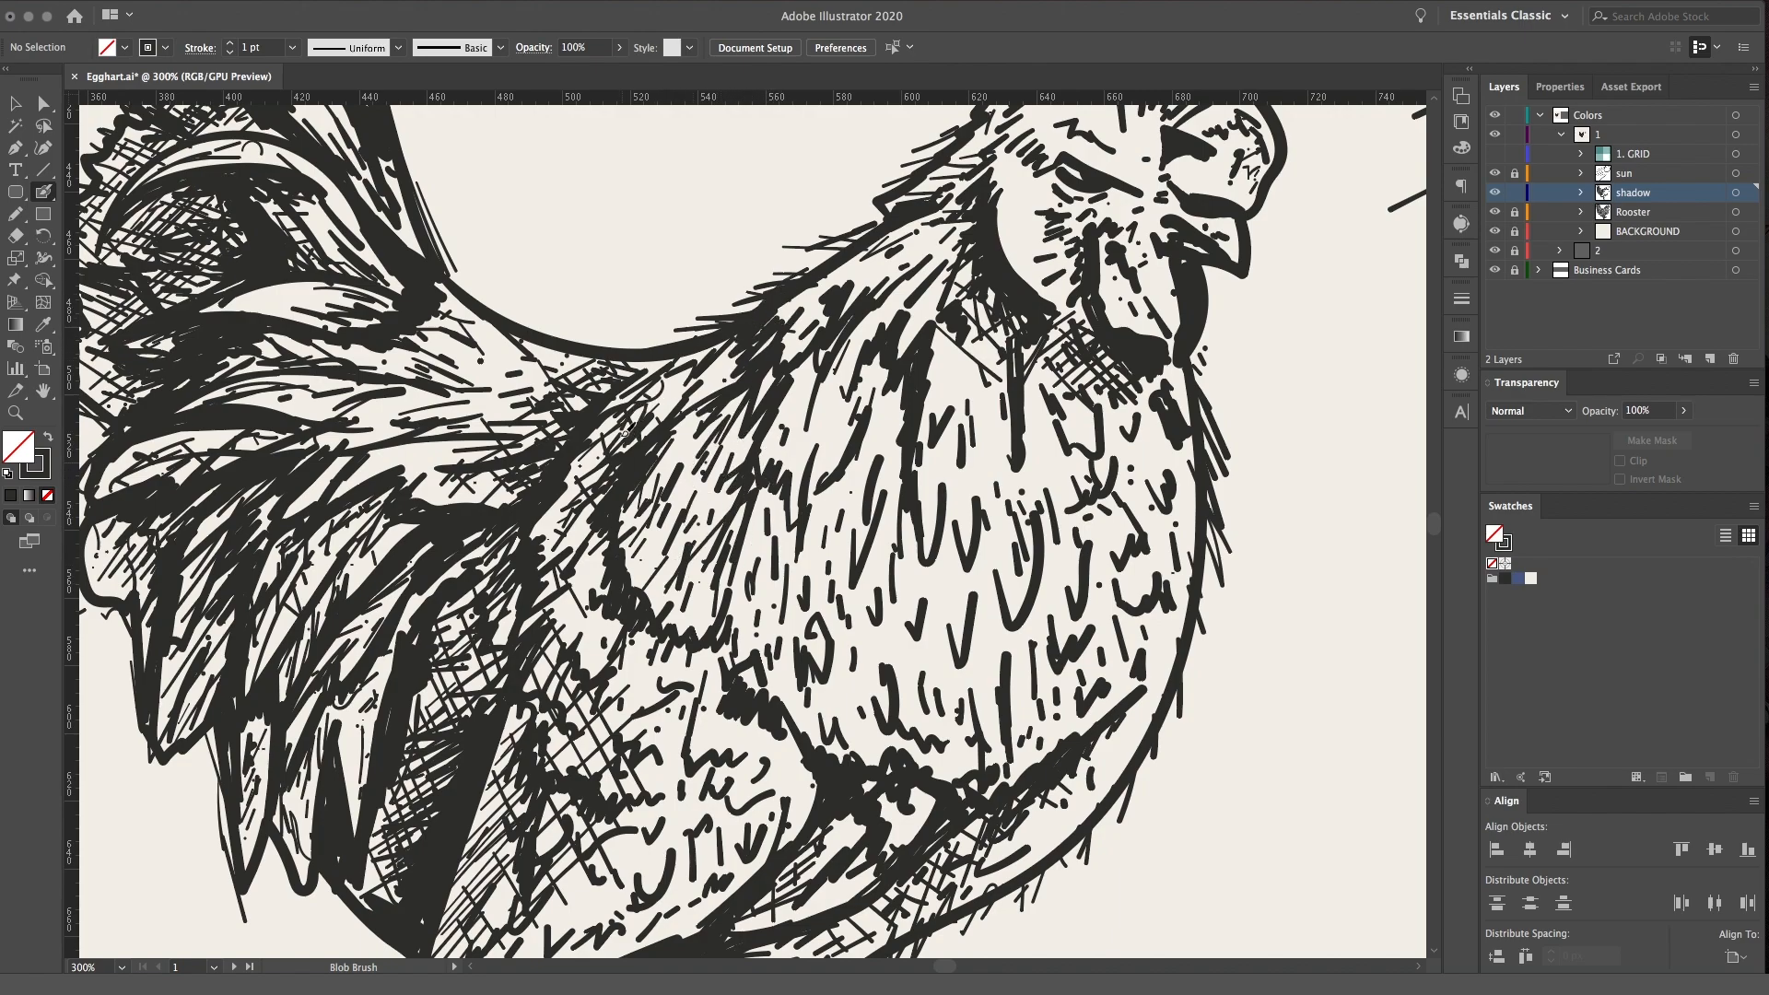
# Add short Blob Brush strokes to the feathers at the lower back and behind the wing
pyautogui.moveTo(477, 421)
pyautogui.mouseDown()
pyautogui.moveTo(550, 416)
pyautogui.moveTo(513, 354)
pyautogui.moveTo(531, 354)
pyautogui.mouseUp()
pyautogui.press('space')
pyautogui.moveTo(644, 502); pyautogui.dragTo(666, 293)
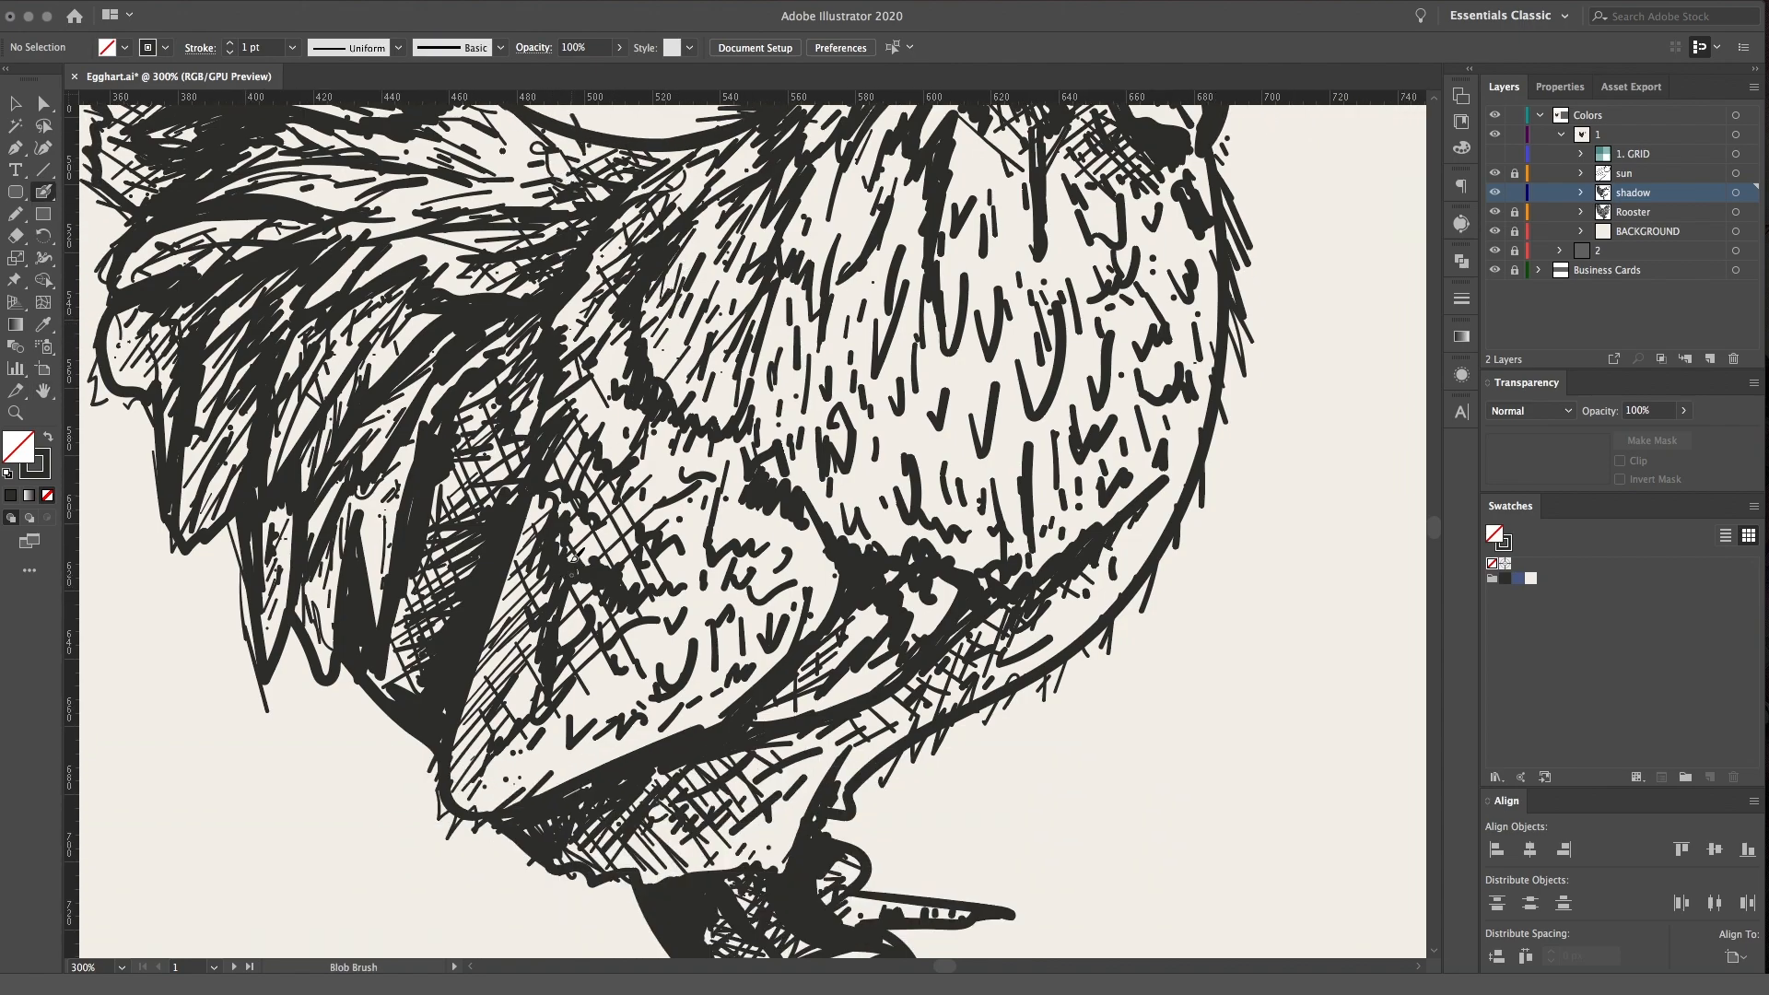
pyautogui.moveTo(537, 436)
pyautogui.mouseDown()
pyautogui.moveTo(539, 362)
pyautogui.moveTo(521, 405)
pyautogui.mouseUp()
pyautogui.scroll(3, 660, 466)
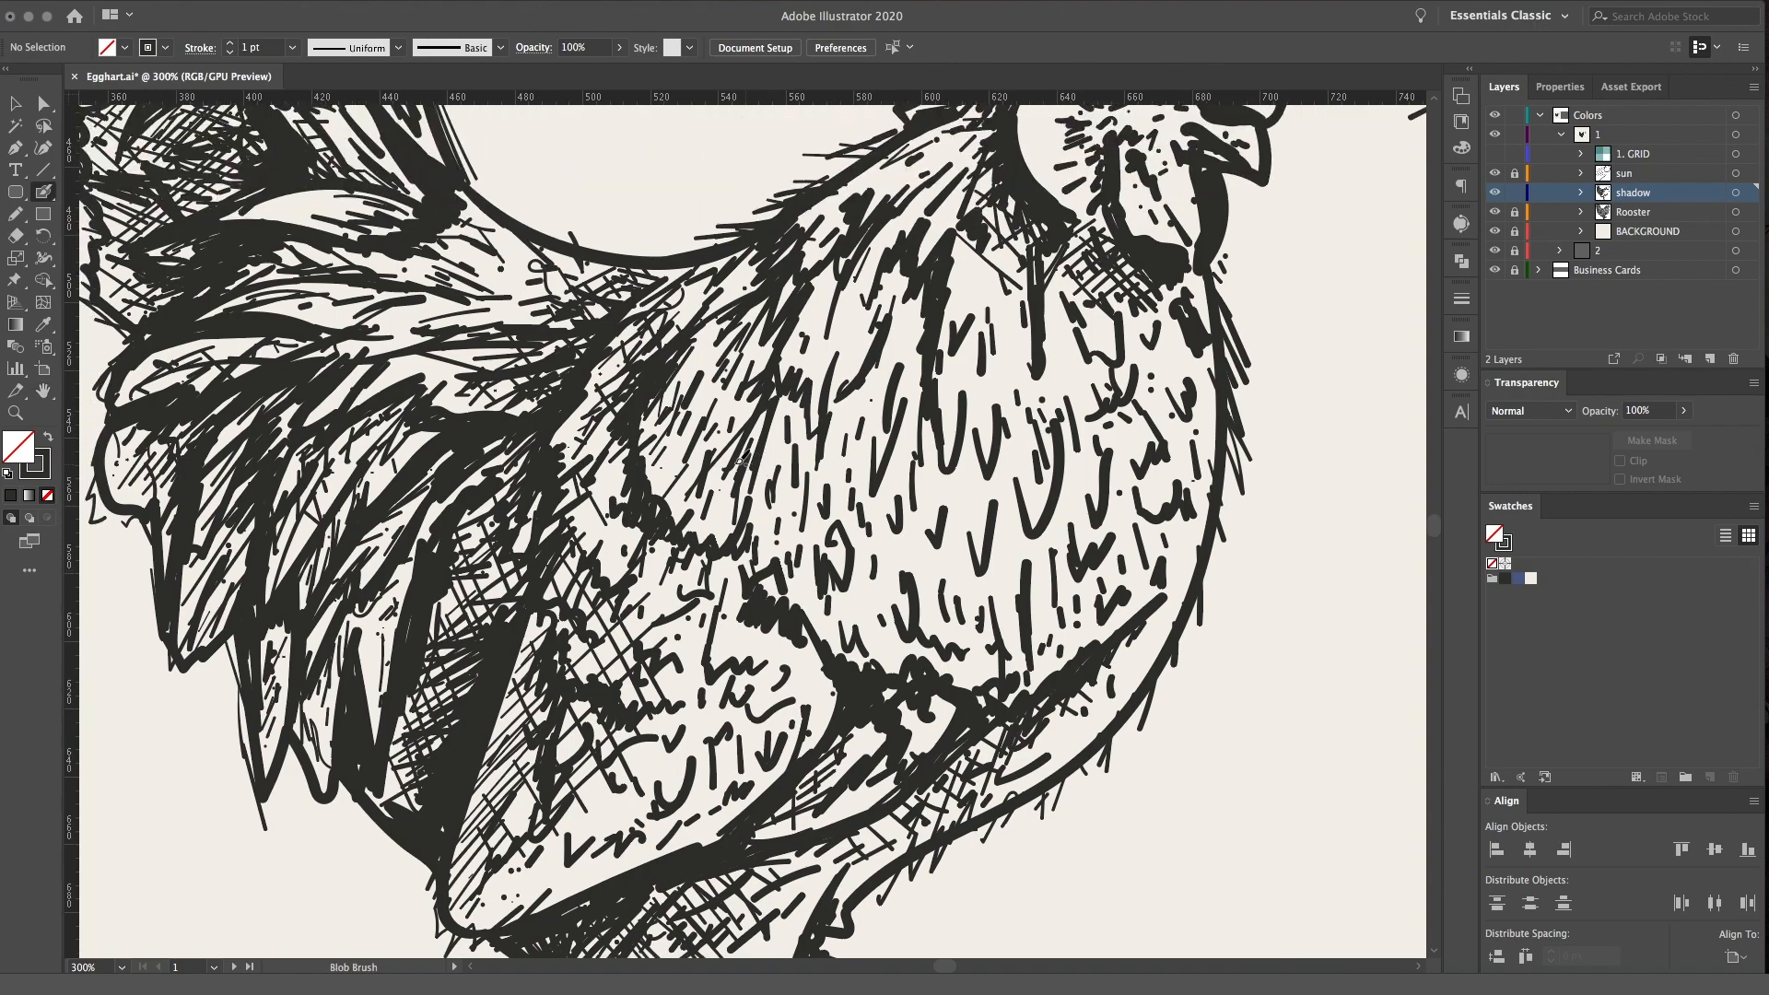
# Add small shading strokes to the wing's lower edge, the breast and the area beneath the thigh
pyautogui.moveTo(716, 549); pyautogui.dragTo(738, 528)
pyautogui.moveTo(873, 477); pyautogui.dragTo(888, 482)
pyautogui.moveTo(827, 715)
pyautogui.mouseDown()
pyautogui.moveTo(823, 672)
pyautogui.moveTo(824, 724)
pyautogui.mouseUp()
pyautogui.moveTo(799, 840)
pyautogui.mouseDown()
pyautogui.moveTo(848, 703)
pyautogui.moveTo(893, 765)
pyautogui.mouseUp()
pyautogui.scroll(-3, 906, 645)
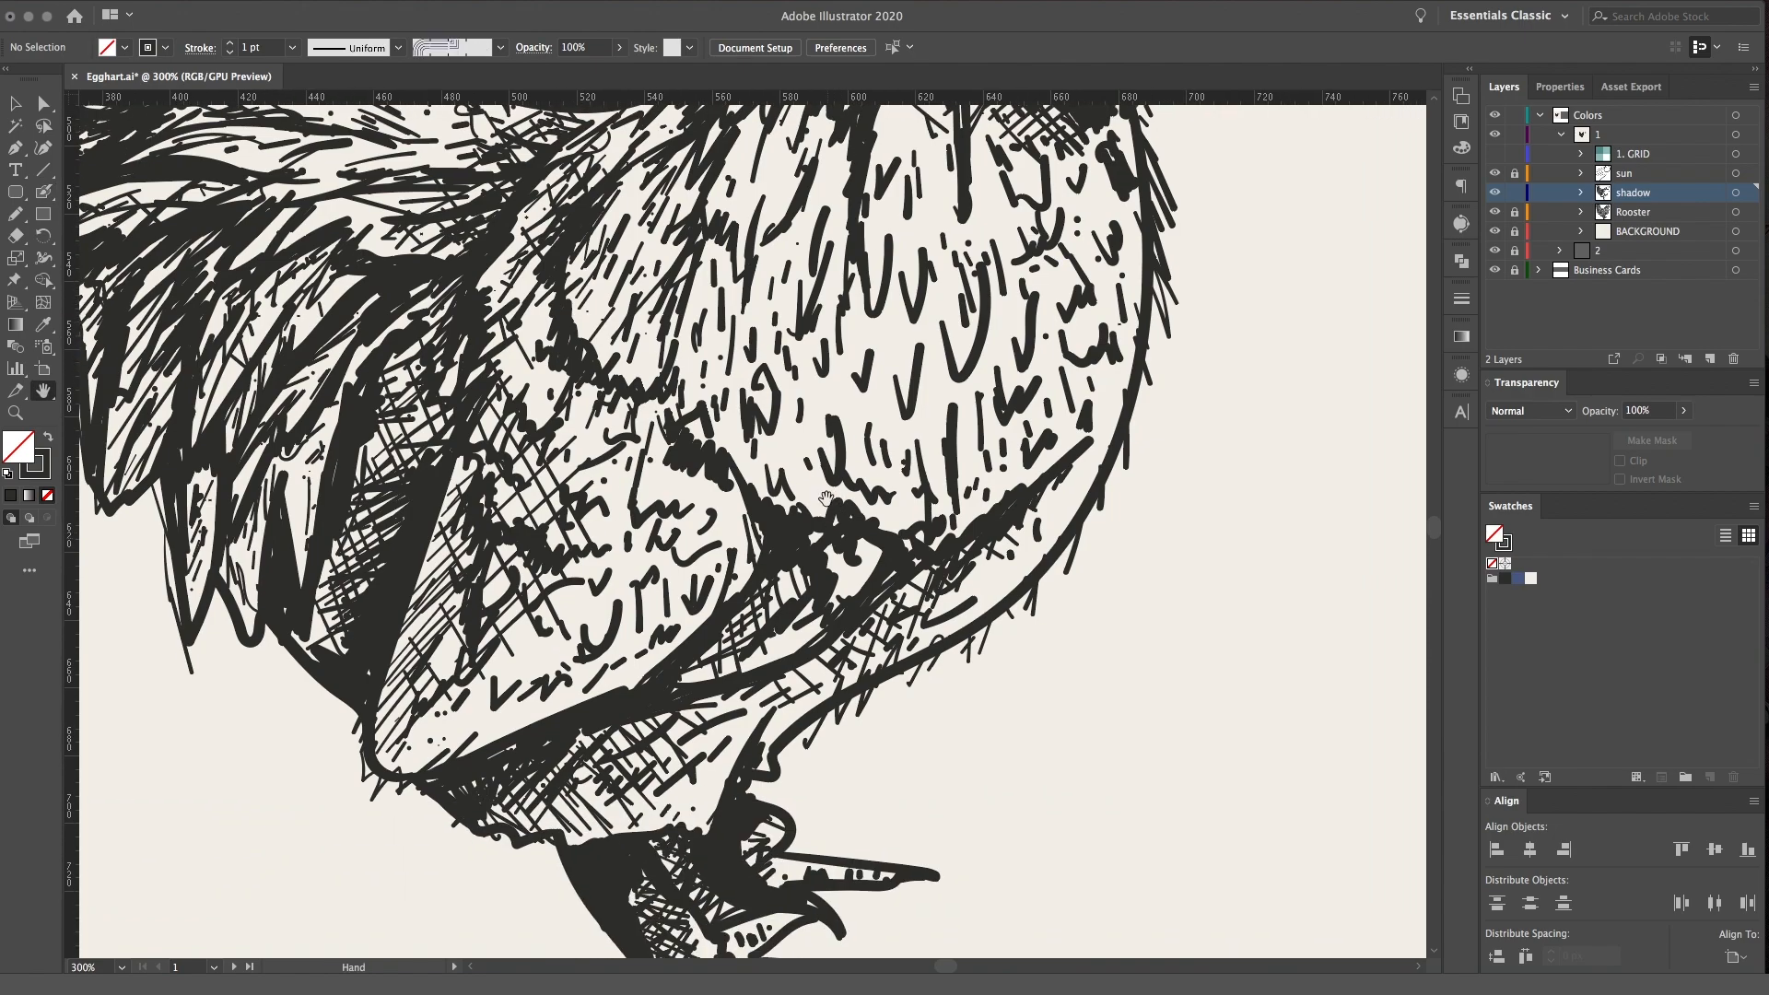
# Hatch the shadow under the belly, from the front of the thigh toward the breast
pyautogui.moveTo(441, 686)
pyautogui.mouseDown()
pyautogui.moveTo(500, 488)
pyautogui.moveTo(494, 369)
pyautogui.mouseUp()
pyautogui.moveTo(544, 526)
pyautogui.mouseDown()
pyautogui.moveTo(594, 577)
pyautogui.moveTo(753, 447)
pyautogui.mouseUp()
pyautogui.moveTo(700, 619); pyautogui.dragTo(750, 663)
pyautogui.moveTo(722, 581)
pyautogui.mouseDown()
pyautogui.moveTo(777, 641)
pyautogui.moveTo(791, 628)
pyautogui.mouseUp()
pyautogui.moveTo(777, 556)
pyautogui.mouseDown()
pyautogui.moveTo(805, 595)
pyautogui.moveTo(852, 600)
pyautogui.mouseUp()
pyautogui.moveTo(903, 525); pyautogui.dragTo(933, 559)
pyautogui.moveTo(969, 480); pyautogui.dragTo(973, 515)
pyautogui.moveTo(1025, 423); pyautogui.dragTo(897, 553)
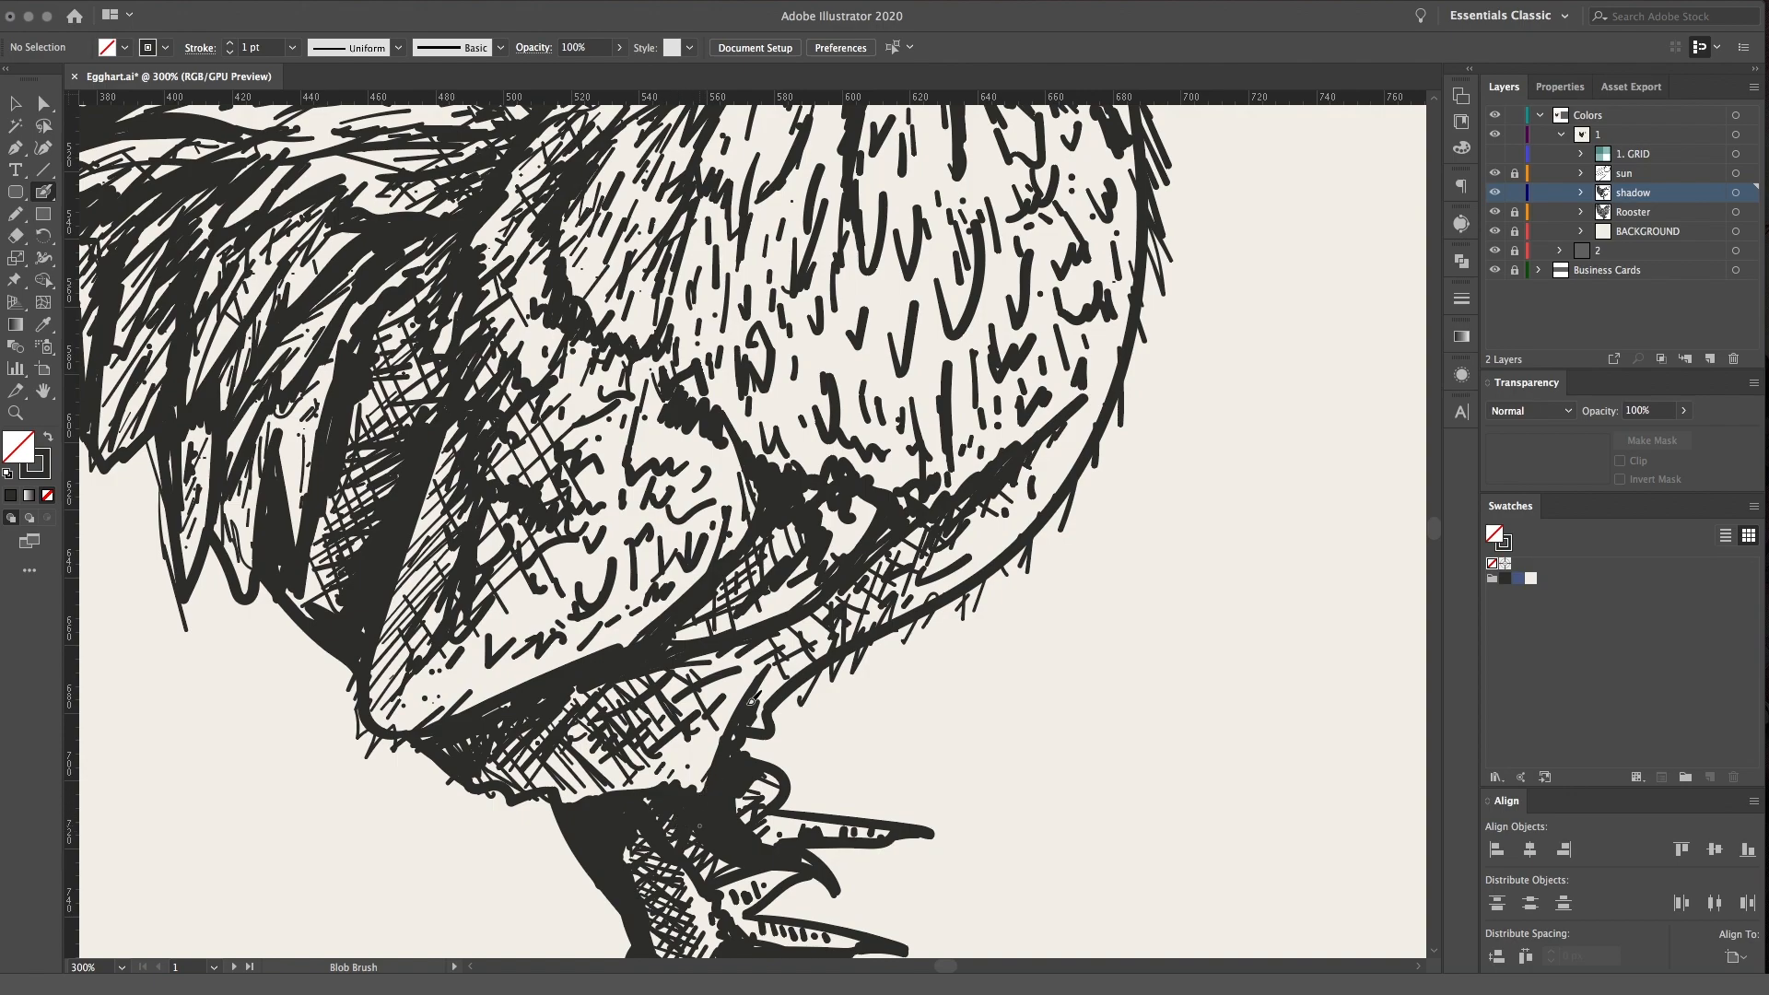
pyautogui.moveTo(746, 717); pyautogui.dragTo(746, 585)
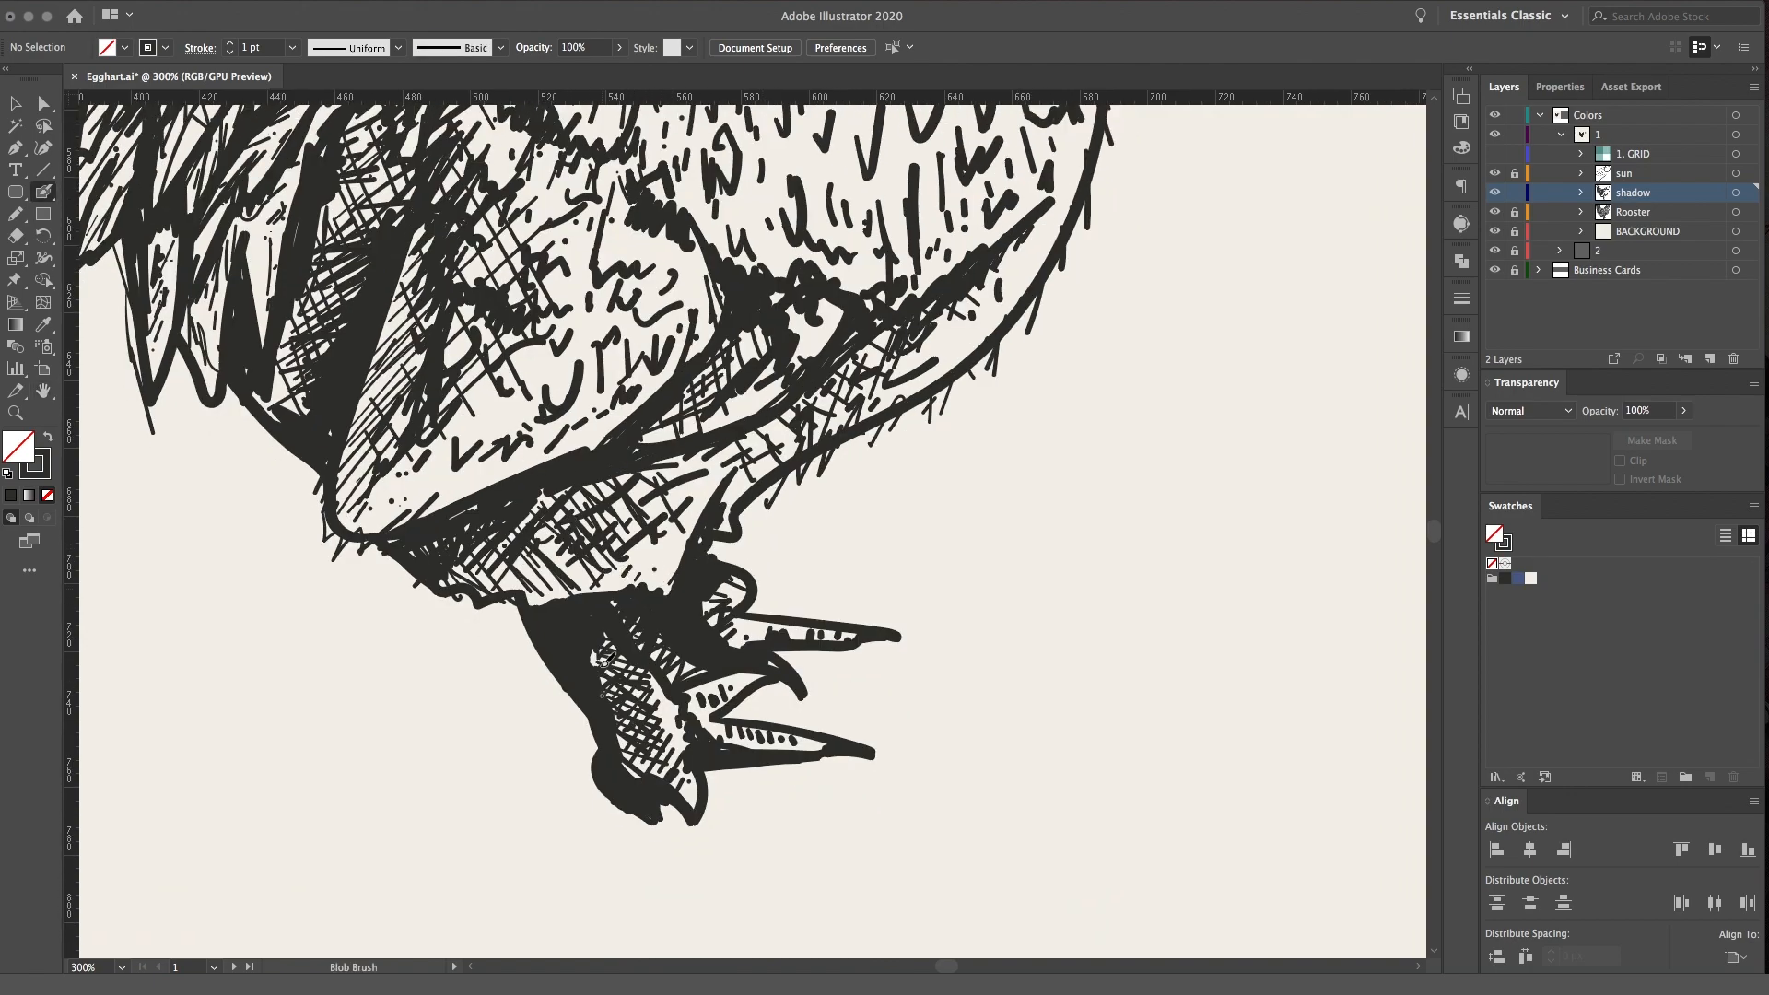
# Darken the leg and upper toe, and thicken the hatching along the belly's underside
pyautogui.moveTo(621, 687)
pyautogui.mouseDown()
pyautogui.moveTo(645, 765)
pyautogui.moveTo(654, 718)
pyautogui.mouseUp()
pyautogui.moveTo(734, 637); pyautogui.dragTo(709, 607)
pyautogui.moveTo(811, 430)
pyautogui.mouseDown()
pyautogui.moveTo(827, 430)
pyautogui.moveTo(868, 620)
pyautogui.moveTo(807, 647)
pyautogui.mouseUp()
pyautogui.moveTo(840, 605)
pyautogui.mouseDown()
pyautogui.moveTo(809, 644)
pyautogui.moveTo(842, 650)
pyautogui.mouseUp()
pyautogui.moveTo(877, 605); pyautogui.dragTo(868, 632)
pyautogui.moveTo(896, 561); pyautogui.dragTo(873, 630)
pyautogui.moveTo(931, 554)
pyautogui.mouseDown()
pyautogui.moveTo(911, 587)
pyautogui.moveTo(933, 591)
pyautogui.mouseUp()
pyautogui.moveTo(977, 528)
pyautogui.mouseDown()
pyautogui.moveTo(911, 544)
pyautogui.moveTo(964, 582)
pyautogui.moveTo(930, 518)
pyautogui.moveTo(991, 542)
pyautogui.mouseUp()
pyautogui.moveTo(964, 520); pyautogui.dragTo(1003, 524)
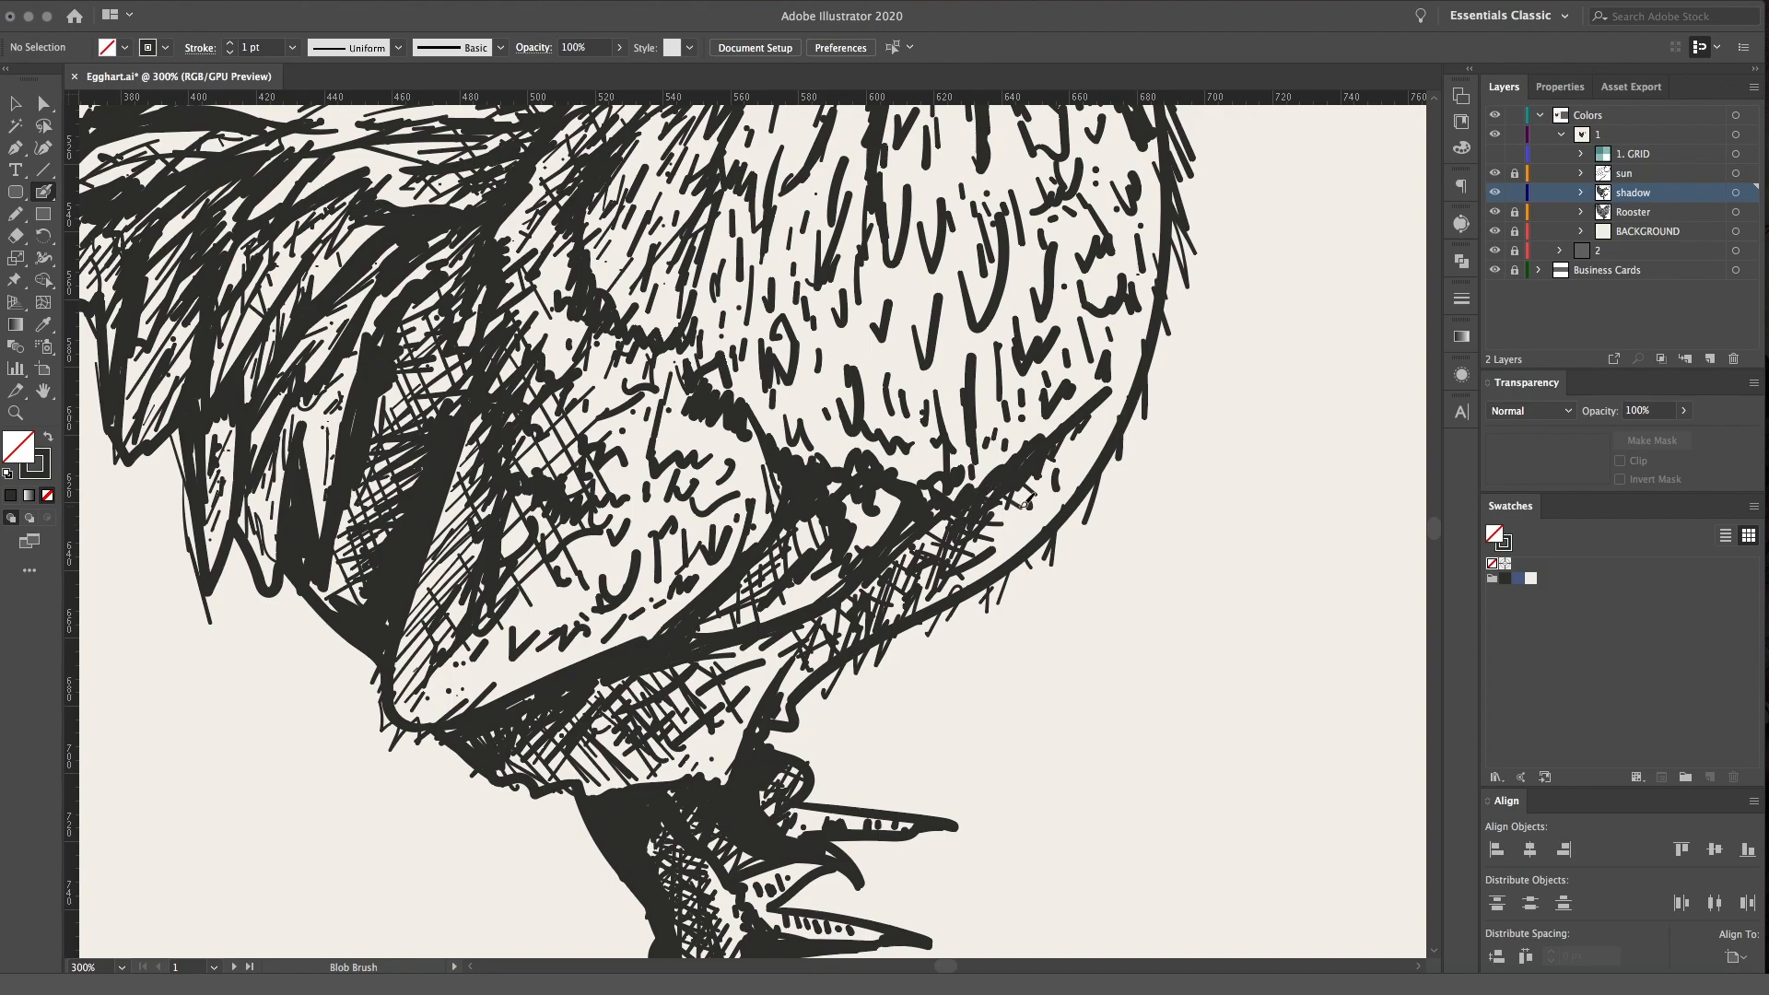
# Build a dark patch of short feather strokes on the breast just in front of the wing
pyautogui.moveTo(1070, 465); pyautogui.dragTo(1100, 742)
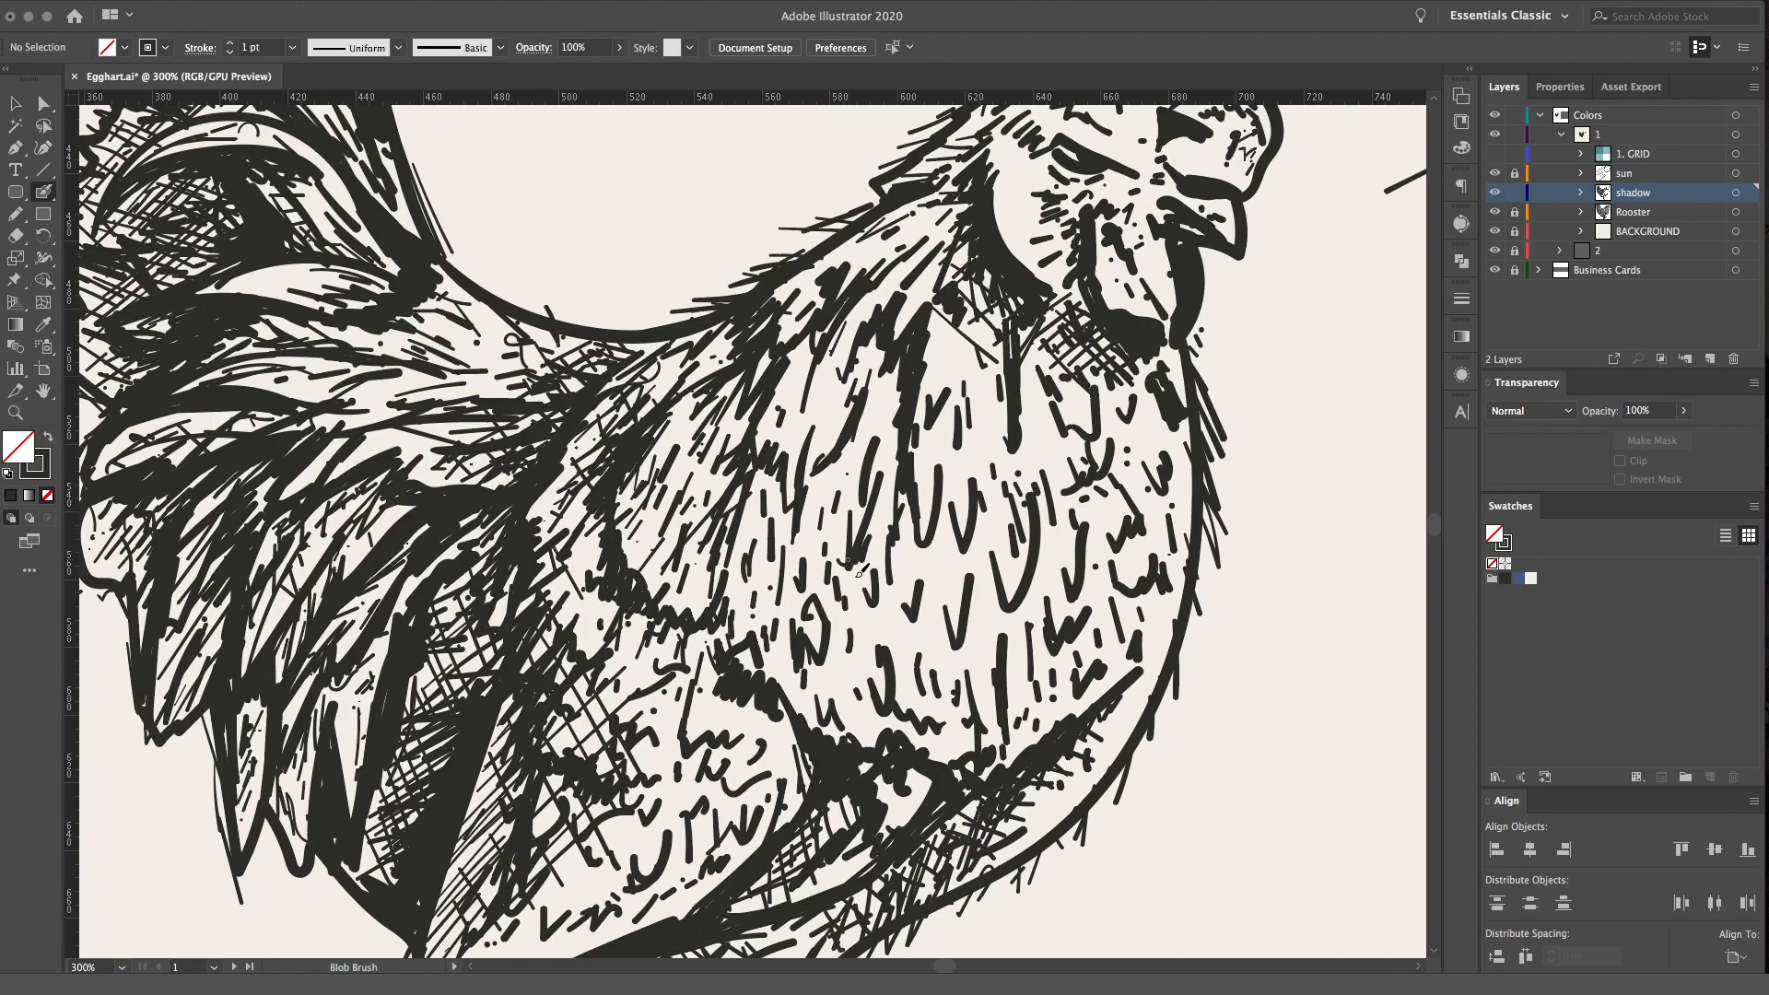
pyautogui.moveTo(843, 528); pyautogui.dragTo(829, 551)
pyautogui.moveTo(842, 514); pyautogui.dragTo(824, 542)
pyautogui.moveTo(854, 462); pyautogui.dragTo(831, 534)
pyautogui.moveTo(849, 506); pyautogui.dragTo(847, 582)
pyautogui.moveTo(874, 512); pyautogui.dragTo(857, 542)
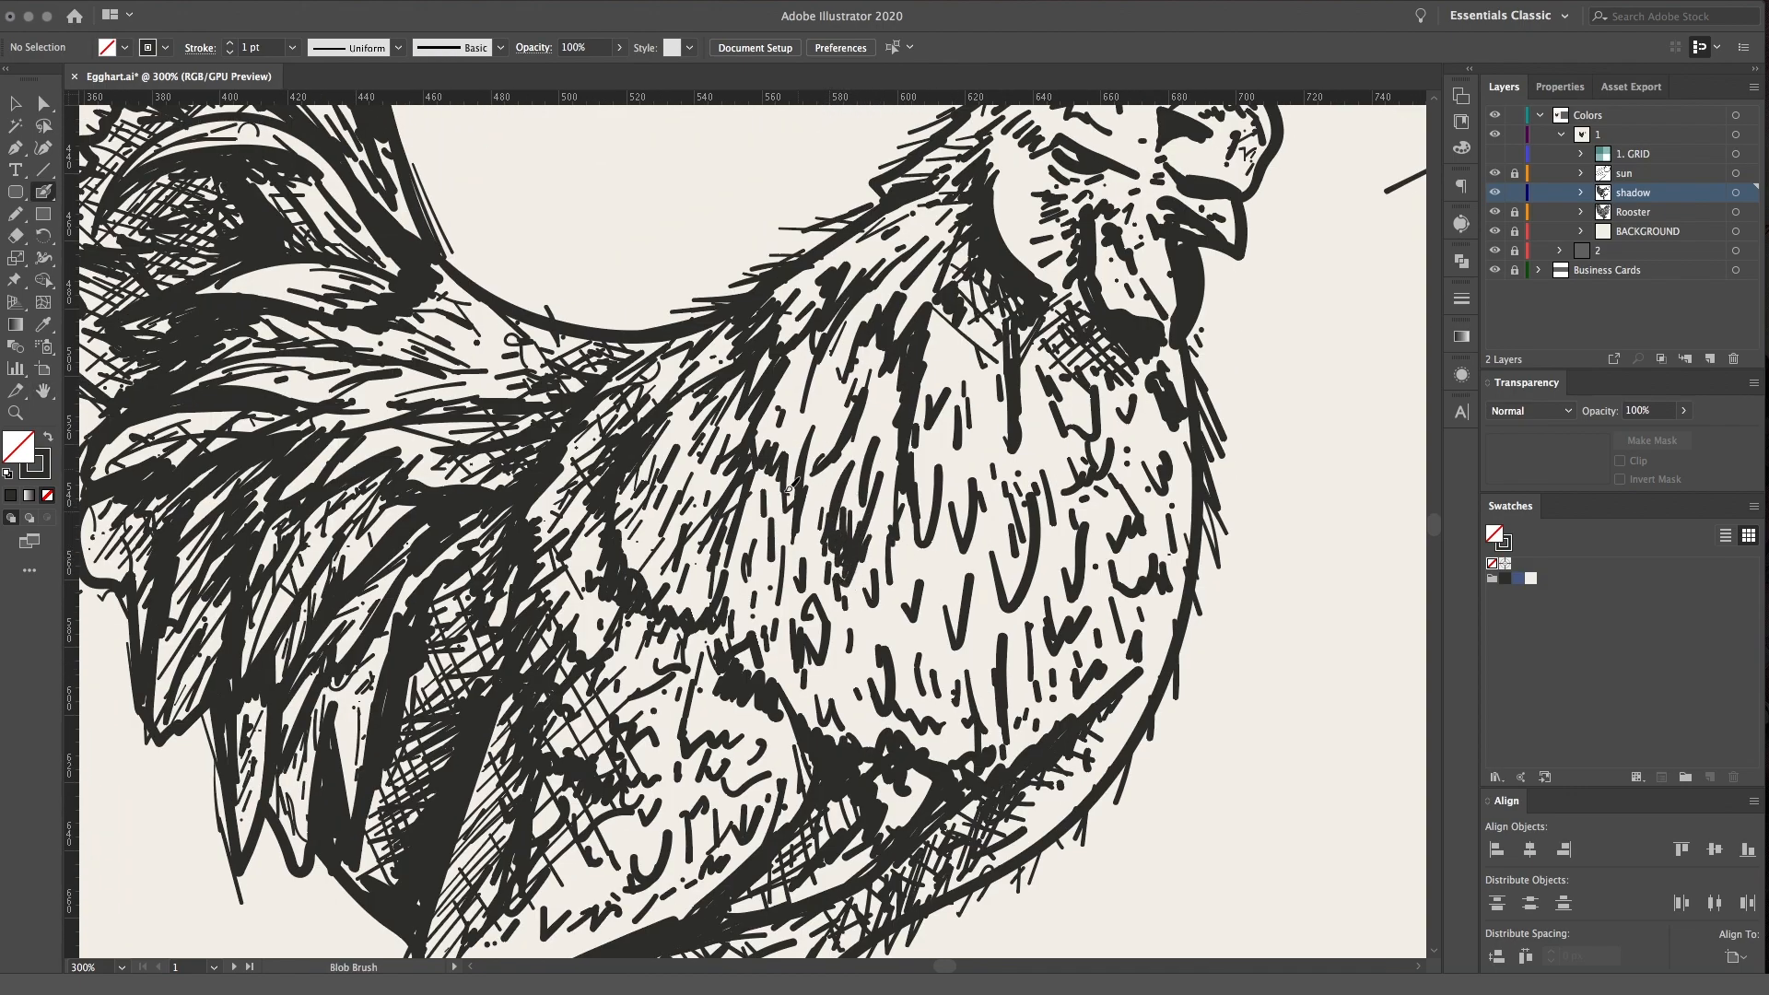
# Hatch the wing and side of the neck with long, thin parallel diagonal lines
pyautogui.moveTo(697, 365); pyautogui.dragTo(603, 458)
pyautogui.moveTo(731, 330)
pyautogui.mouseDown()
pyautogui.moveTo(551, 505)
pyautogui.moveTo(543, 543)
pyautogui.mouseUp()
pyautogui.moveTo(684, 433); pyautogui.dragTo(543, 593)
pyautogui.moveTo(860, 242); pyautogui.dragTo(762, 344)
pyautogui.moveTo(708, 441); pyautogui.dragTo(620, 544)
pyautogui.moveTo(907, 230); pyautogui.dragTo(831, 304)
pyautogui.moveTo(877, 289); pyautogui.dragTo(765, 413)
pyautogui.moveTo(845, 368); pyautogui.dragTo(644, 583)
pyautogui.moveTo(876, 336); pyautogui.dragTo(804, 409)
pyautogui.moveTo(893, 374); pyautogui.dragTo(718, 555)
pyautogui.moveTo(876, 435); pyautogui.dragTo(637, 675)
pyautogui.moveTo(829, 510); pyautogui.dragTo(686, 657)
pyautogui.moveTo(830, 555); pyautogui.dragTo(752, 633)
pyautogui.moveTo(869, 545); pyautogui.dragTo(771, 646)
# Cross the wing and neck hatching with thin lines in the opposite diagonal direction
pyautogui.moveTo(574, 439); pyautogui.dragTo(702, 674)
pyautogui.moveTo(626, 421)
pyautogui.mouseDown()
pyautogui.moveTo(751, 678)
pyautogui.moveTo(791, 637)
pyautogui.mouseUp()
pyautogui.moveTo(692, 394); pyautogui.dragTo(811, 617)
pyautogui.moveTo(715, 368)
pyautogui.mouseDown()
pyautogui.moveTo(812, 550)
pyautogui.moveTo(832, 506)
pyautogui.mouseUp()
pyautogui.moveTo(786, 354)
pyautogui.mouseDown()
pyautogui.moveTo(858, 490)
pyautogui.moveTo(869, 444)
pyautogui.mouseUp()
pyautogui.moveTo(842, 318); pyautogui.dragTo(885, 402)
pyautogui.moveTo(864, 313); pyautogui.dragTo(888, 369)
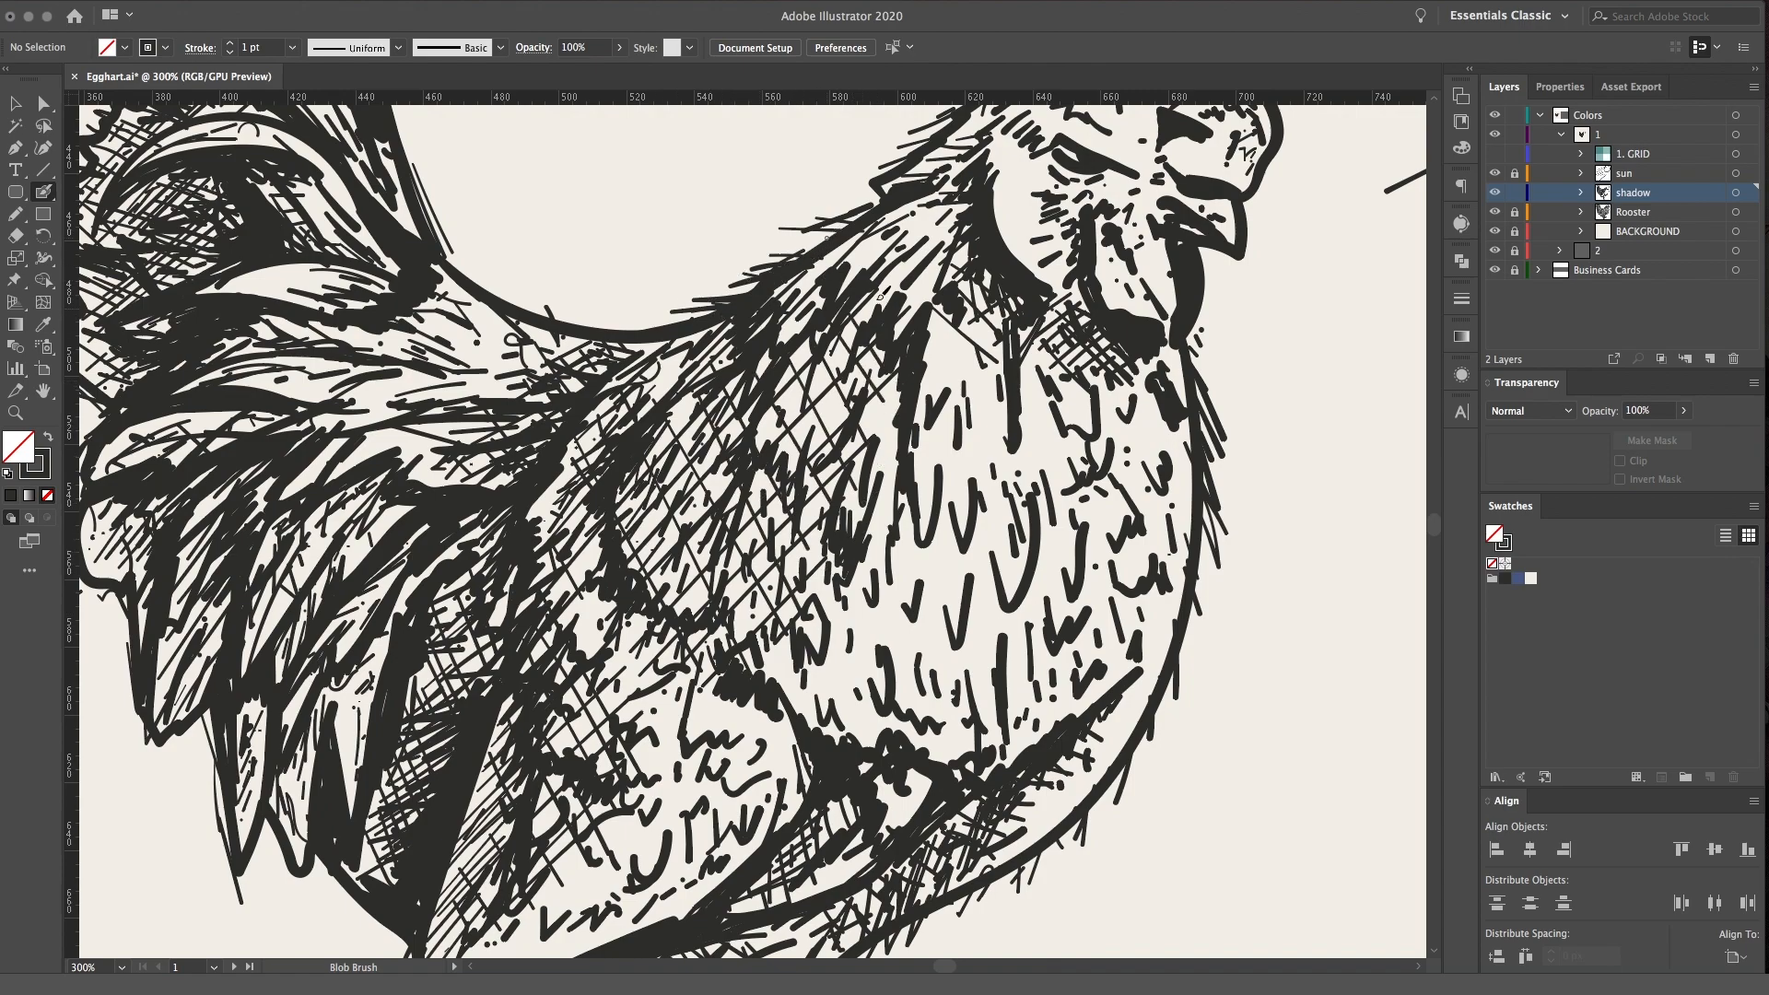
# Examine the new wing crosshatching on the whole rooster against the sun reference
pyautogui.press('super+minus')
pyautogui.press('super+minus')
pyautogui.press('super+minus')
pyautogui.press('super+minus')
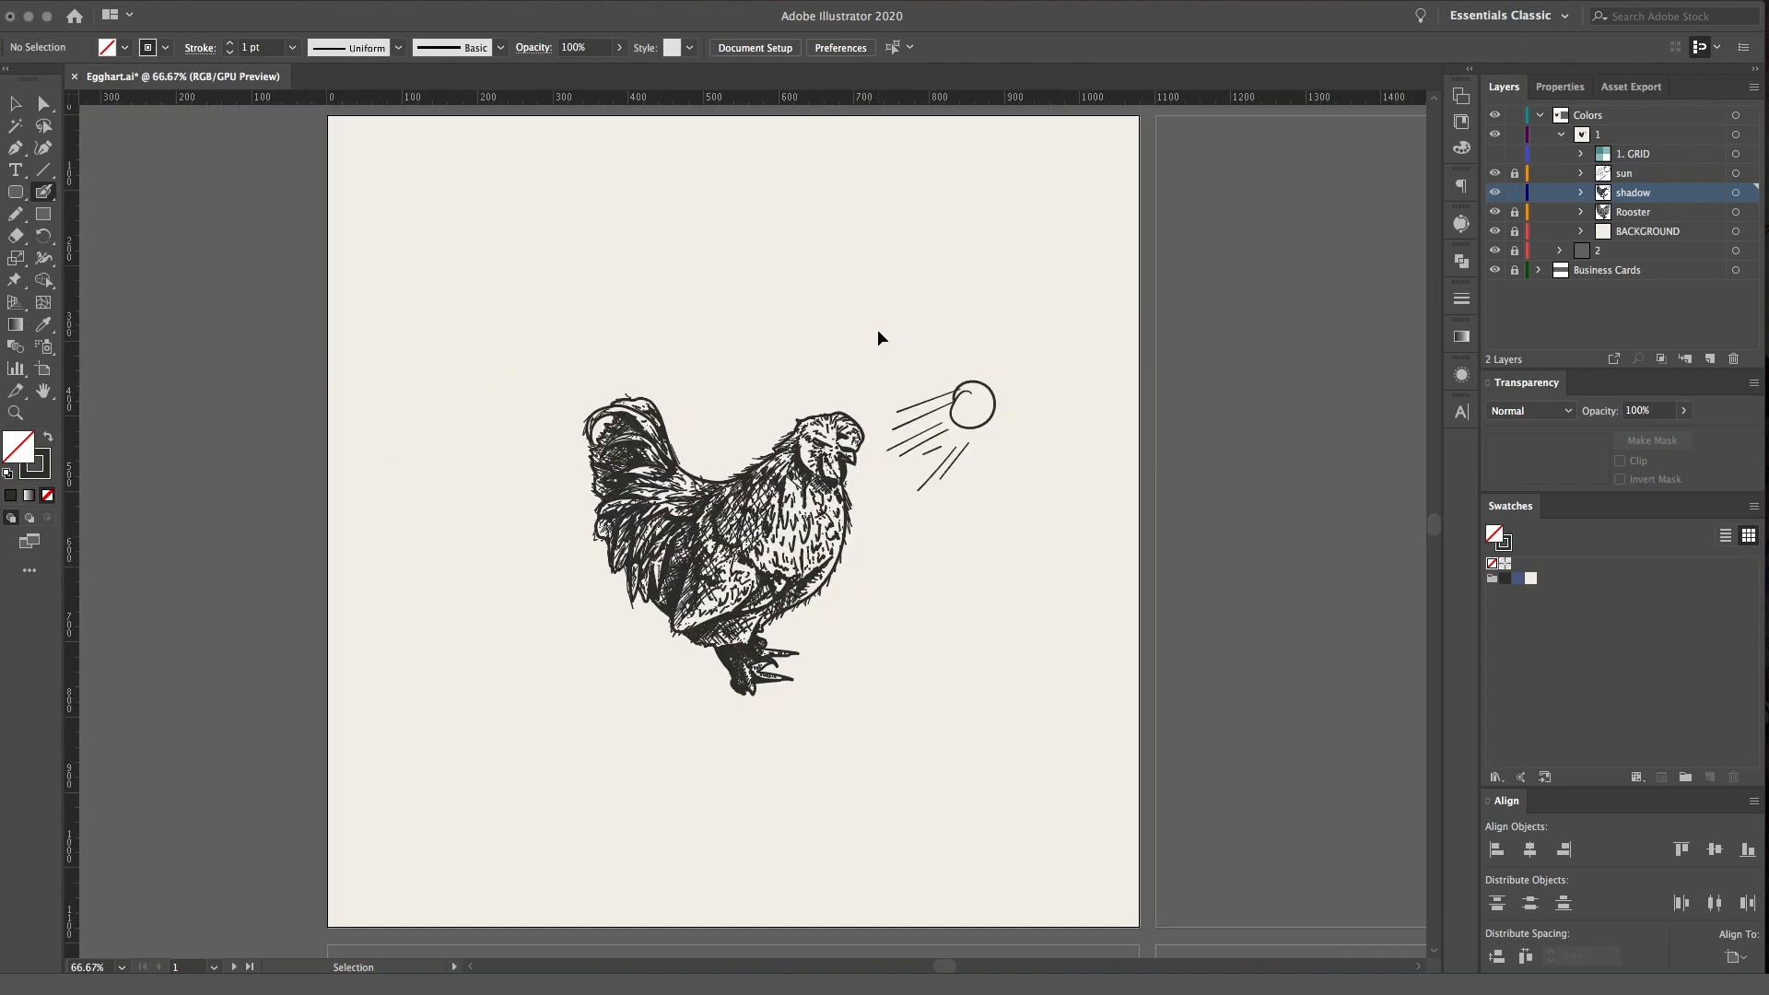
pyautogui.press('super+equal')
pyautogui.press('super+equal')
pyautogui.moveTo(883, 327); pyautogui.dragTo(851, 373)
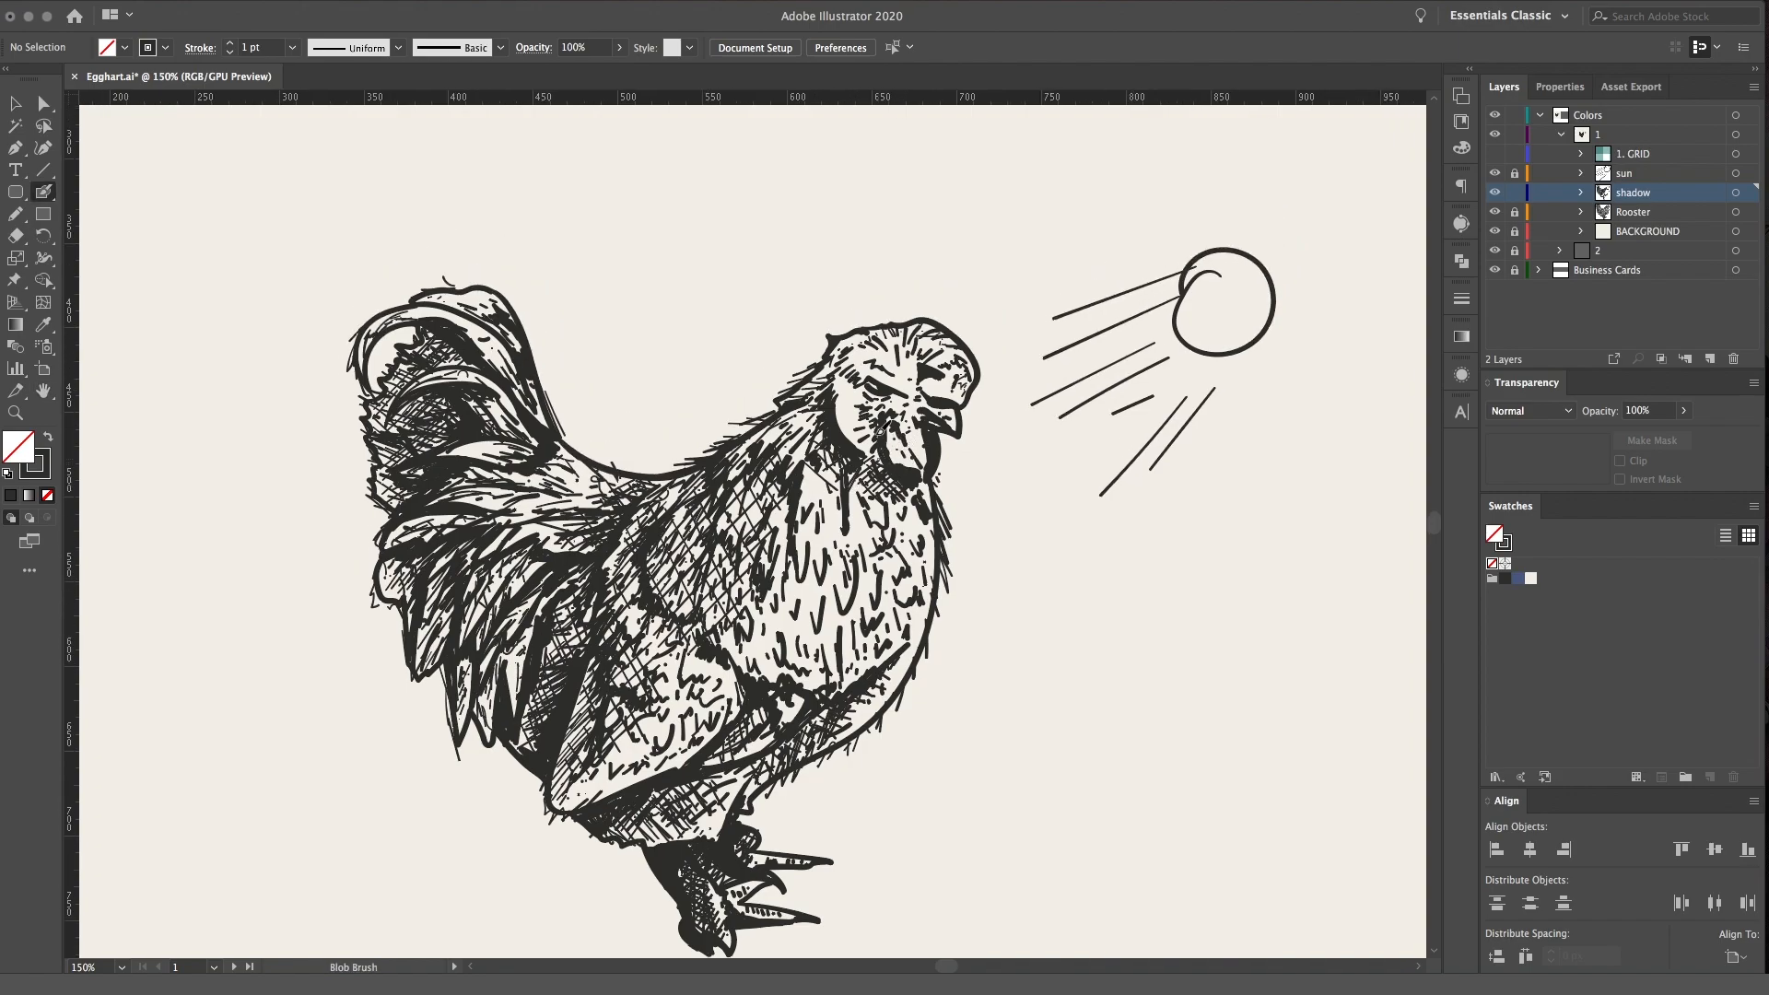
pyautogui.press('super+equal')
pyautogui.press('super+equal')
pyautogui.press('super+equal')
pyautogui.press('super+equal')
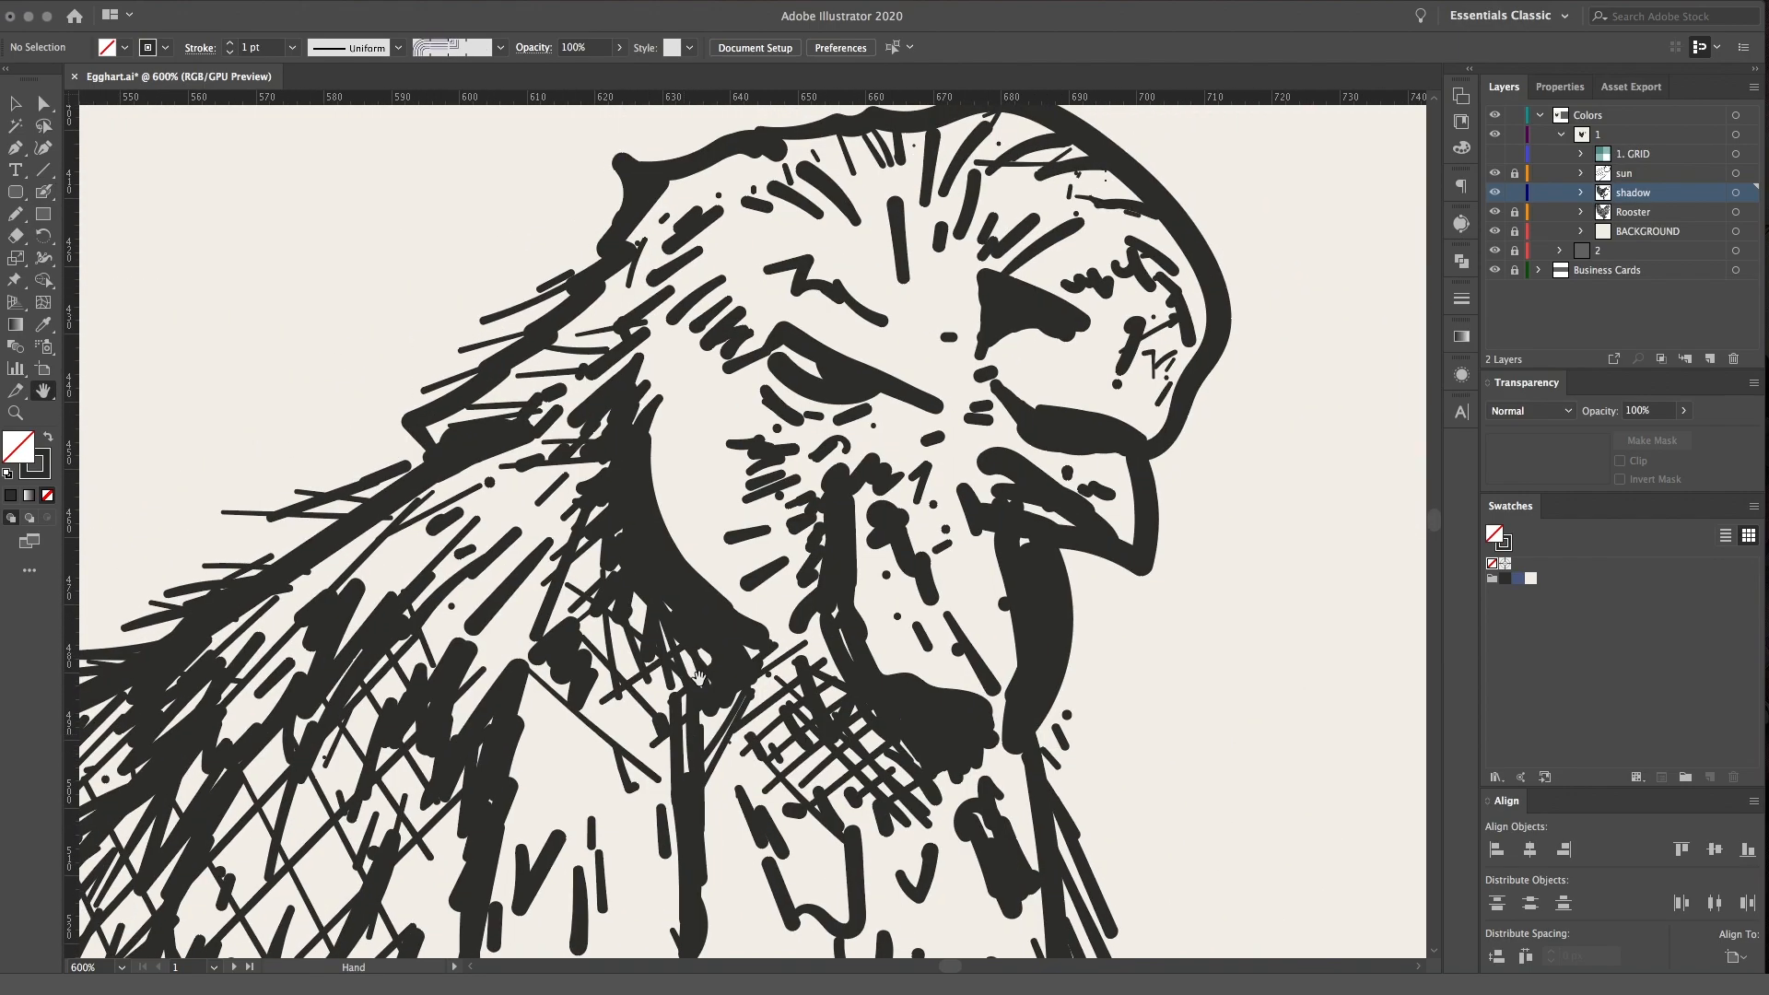
# Darken the eyelid, stipple dots on the back of the cheek and roughen the cheek's dark lower edge
pyautogui.moveTo(700, 678); pyautogui.dragTo(616, 702)
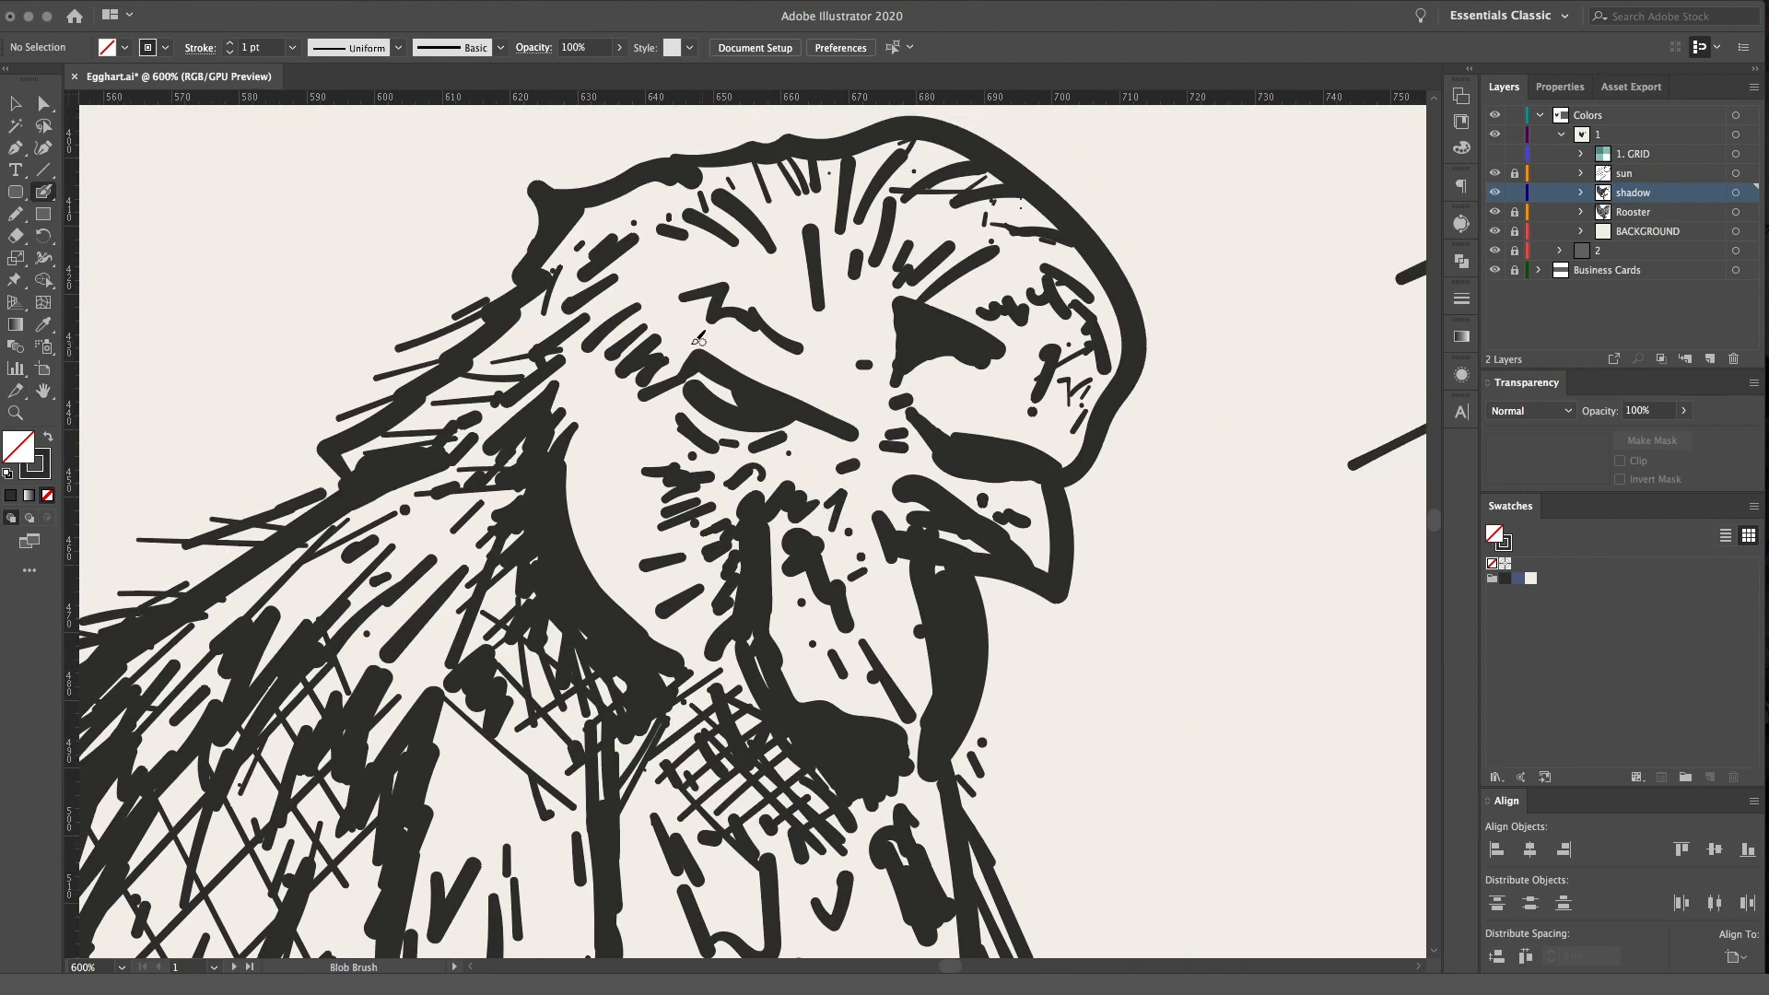
pyautogui.moveTo(720, 341)
pyautogui.mouseDown()
pyautogui.moveTo(815, 387)
pyautogui.moveTo(765, 396)
pyautogui.mouseUp()
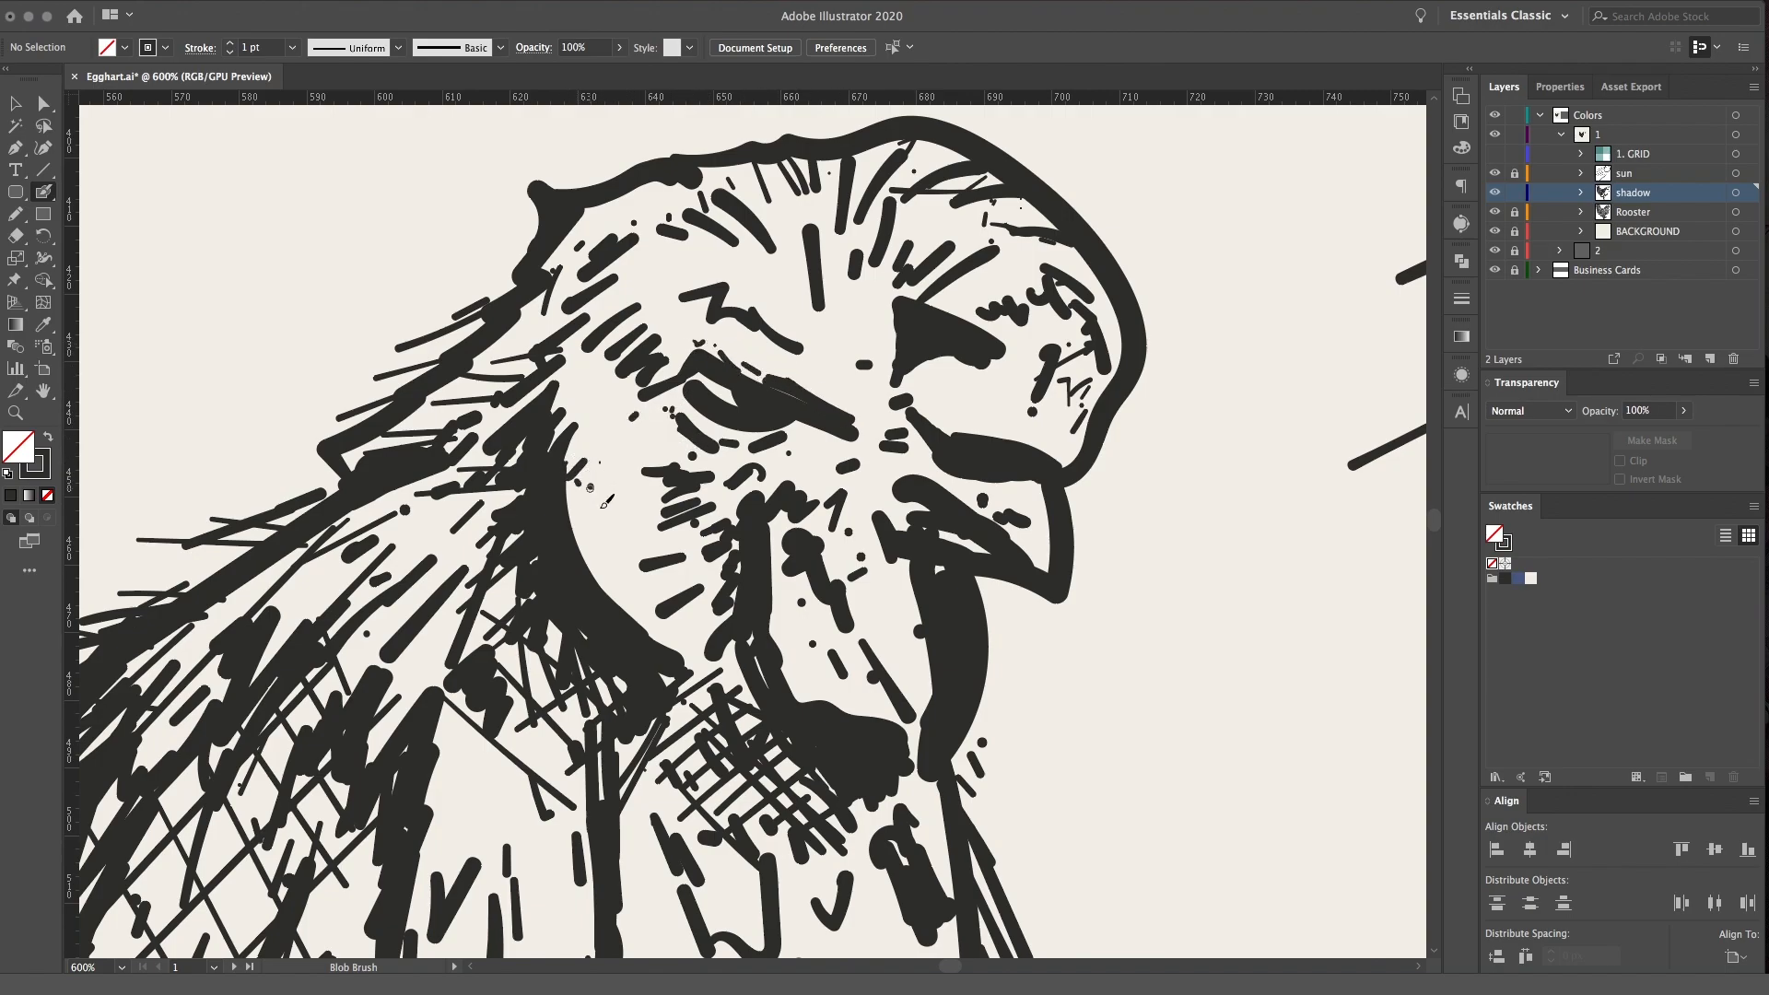
pyautogui.click(577, 532)
pyautogui.click(587, 540)
pyautogui.moveTo(616, 531)
pyautogui.mouseDown()
pyautogui.moveTo(589, 551)
pyautogui.moveTo(600, 587)
pyautogui.mouseUp()
pyautogui.moveTo(632, 600)
pyautogui.mouseDown()
pyautogui.moveTo(615, 614)
pyautogui.moveTo(642, 644)
pyautogui.mouseUp()
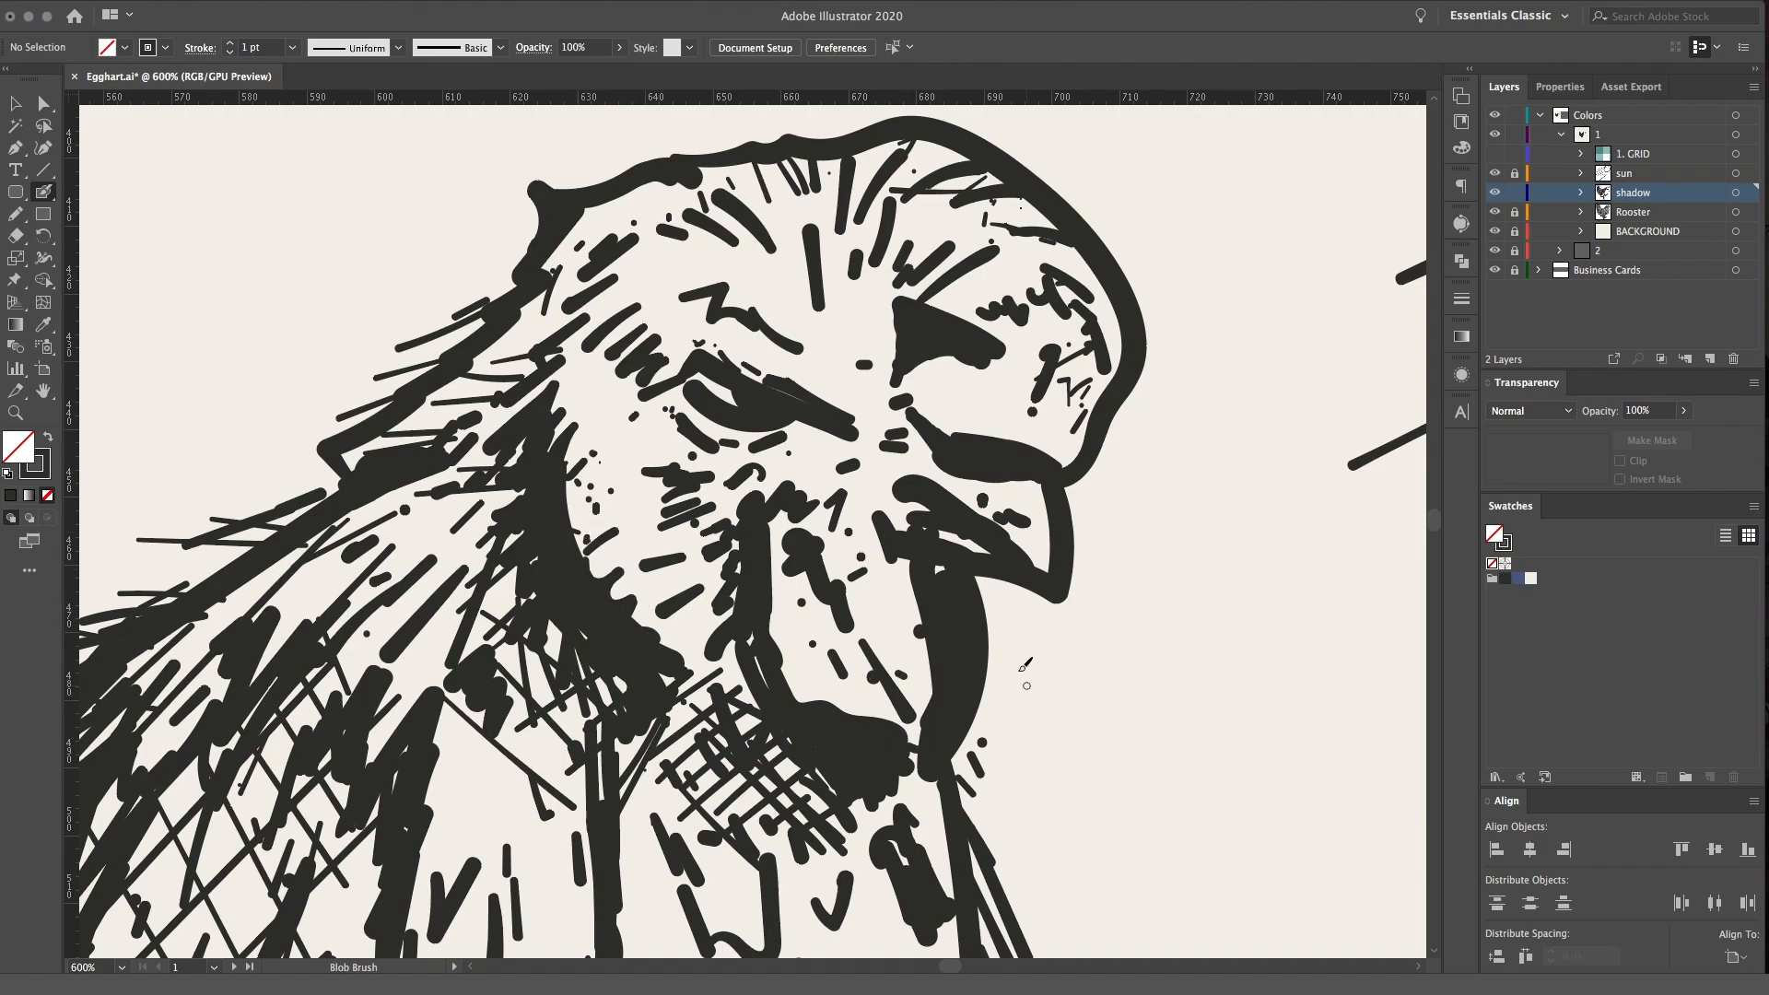
# Thicken the outline of the beak and front wattle, and draw a wavy line across the brow below the comb
pyautogui.moveTo(987, 604)
pyautogui.mouseDown()
pyautogui.moveTo(954, 742)
pyautogui.moveTo(1013, 569)
pyautogui.moveTo(1061, 610)
pyautogui.mouseUp()
pyautogui.moveTo(1073, 550)
pyautogui.mouseDown()
pyautogui.moveTo(1042, 615)
pyautogui.moveTo(1003, 594)
pyautogui.mouseUp()
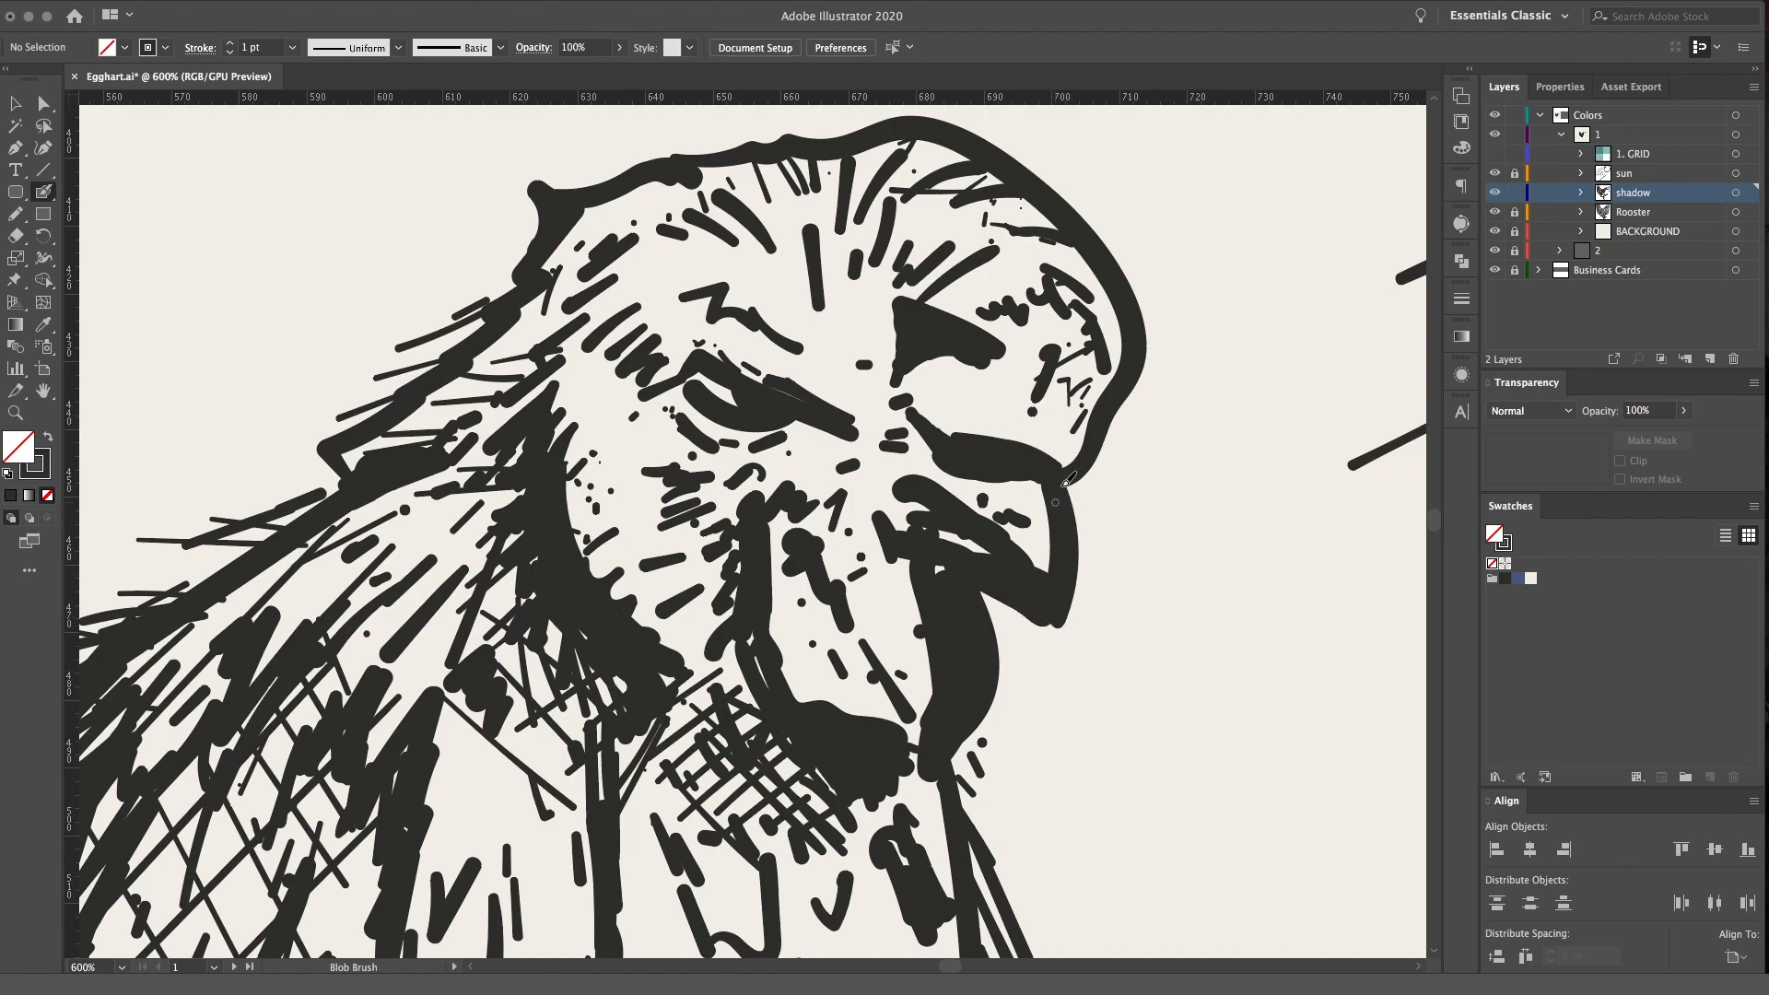
pyautogui.moveTo(871, 281)
pyautogui.mouseDown()
pyautogui.moveTo(682, 234)
pyautogui.moveTo(630, 265)
pyautogui.mouseUp()
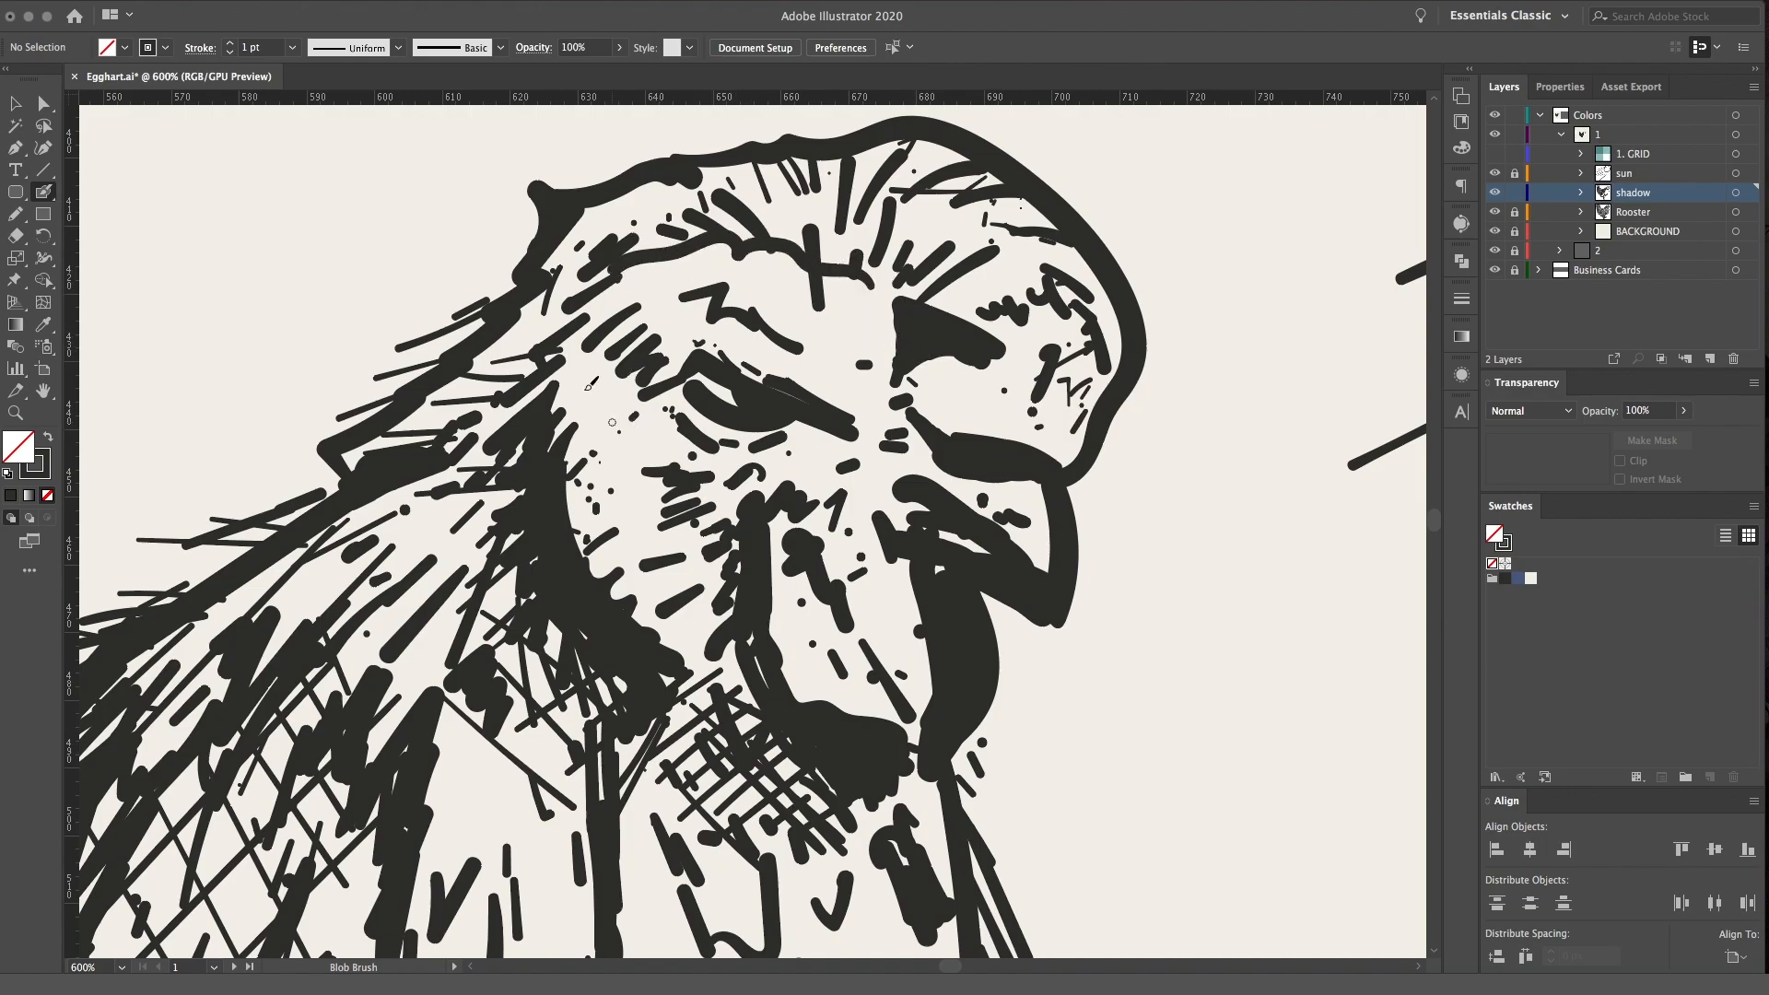
# Add dots and short dark strokes around the eye, cheek and wattle
pyautogui.moveTo(890, 621); pyautogui.dragTo(895, 627)
pyautogui.moveTo(746, 524)
pyautogui.mouseDown()
pyautogui.moveTo(728, 556)
pyautogui.moveTo(680, 484)
pyautogui.moveTo(748, 513)
pyautogui.mouseUp()
pyautogui.moveTo(797, 432); pyautogui.dragTo(810, 435)
pyautogui.moveTo(820, 441); pyautogui.dragTo(829, 446)
pyautogui.moveTo(697, 427); pyautogui.dragTo(731, 454)
pyautogui.press('space')
pyautogui.moveTo(436, 438); pyautogui.dragTo(440, 437)
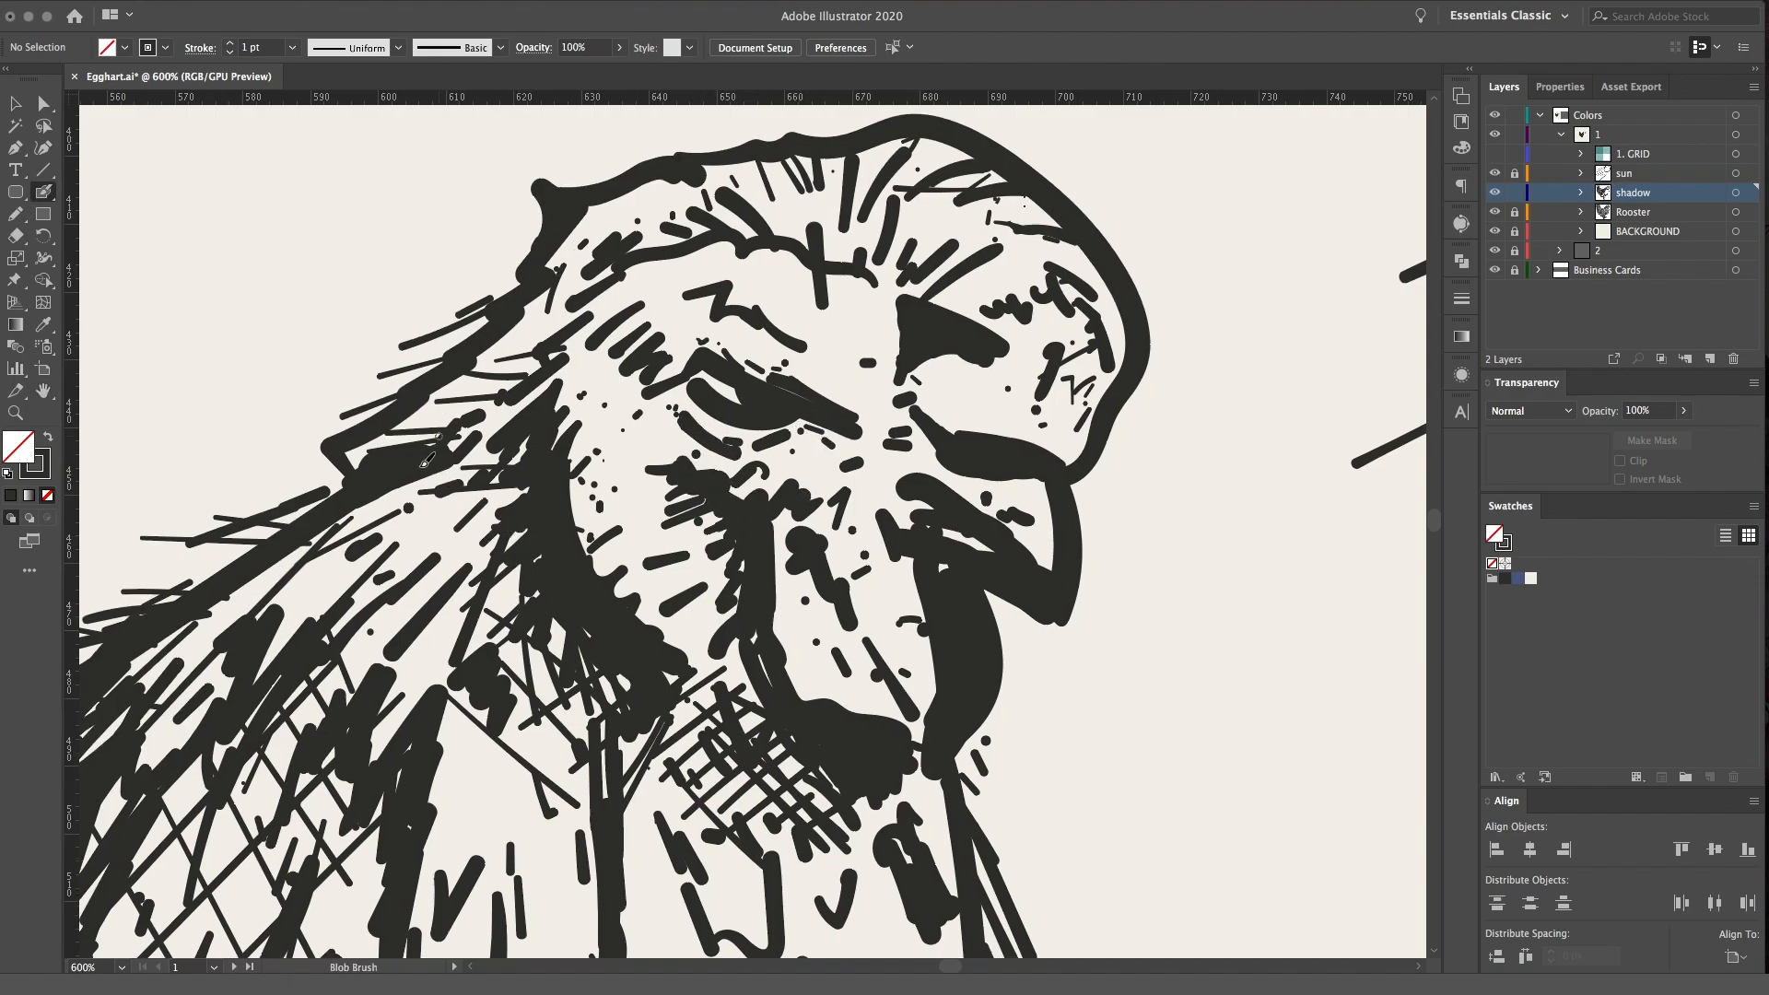
# Examine the head shading up close and within the full rooster and sun composition
pyautogui.hotkey('ctrl', '-')
pyautogui.hotkey('ctrl', '-')
pyautogui.hotkey('ctrl', '-')
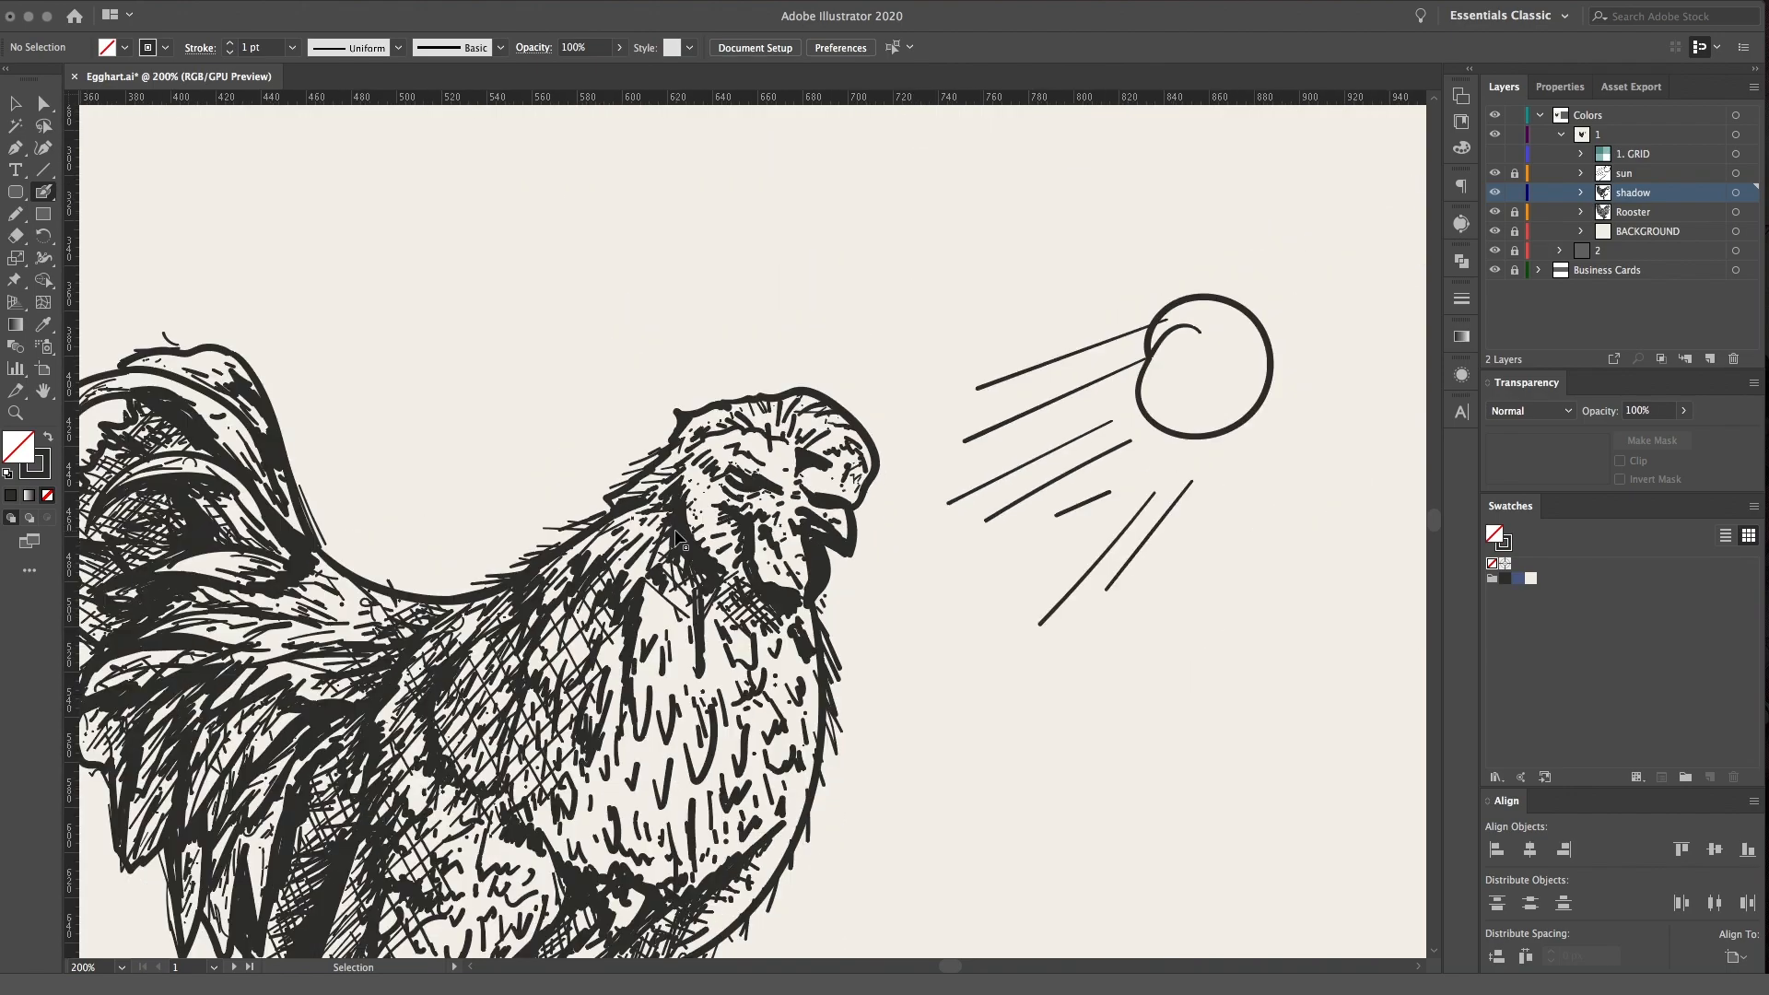
pyautogui.hotkey('ctrl', '-')
pyautogui.hotkey('ctrl', '-')
pyautogui.hotkey('ctrl', '-')
pyautogui.hotkey('ctrl', '-')
pyautogui.hotkey('ctrl', '-')
pyautogui.hotkey('ctrl', '+')
pyautogui.hotkey('ctrl', '+')
pyautogui.hotkey('ctrl', '+')
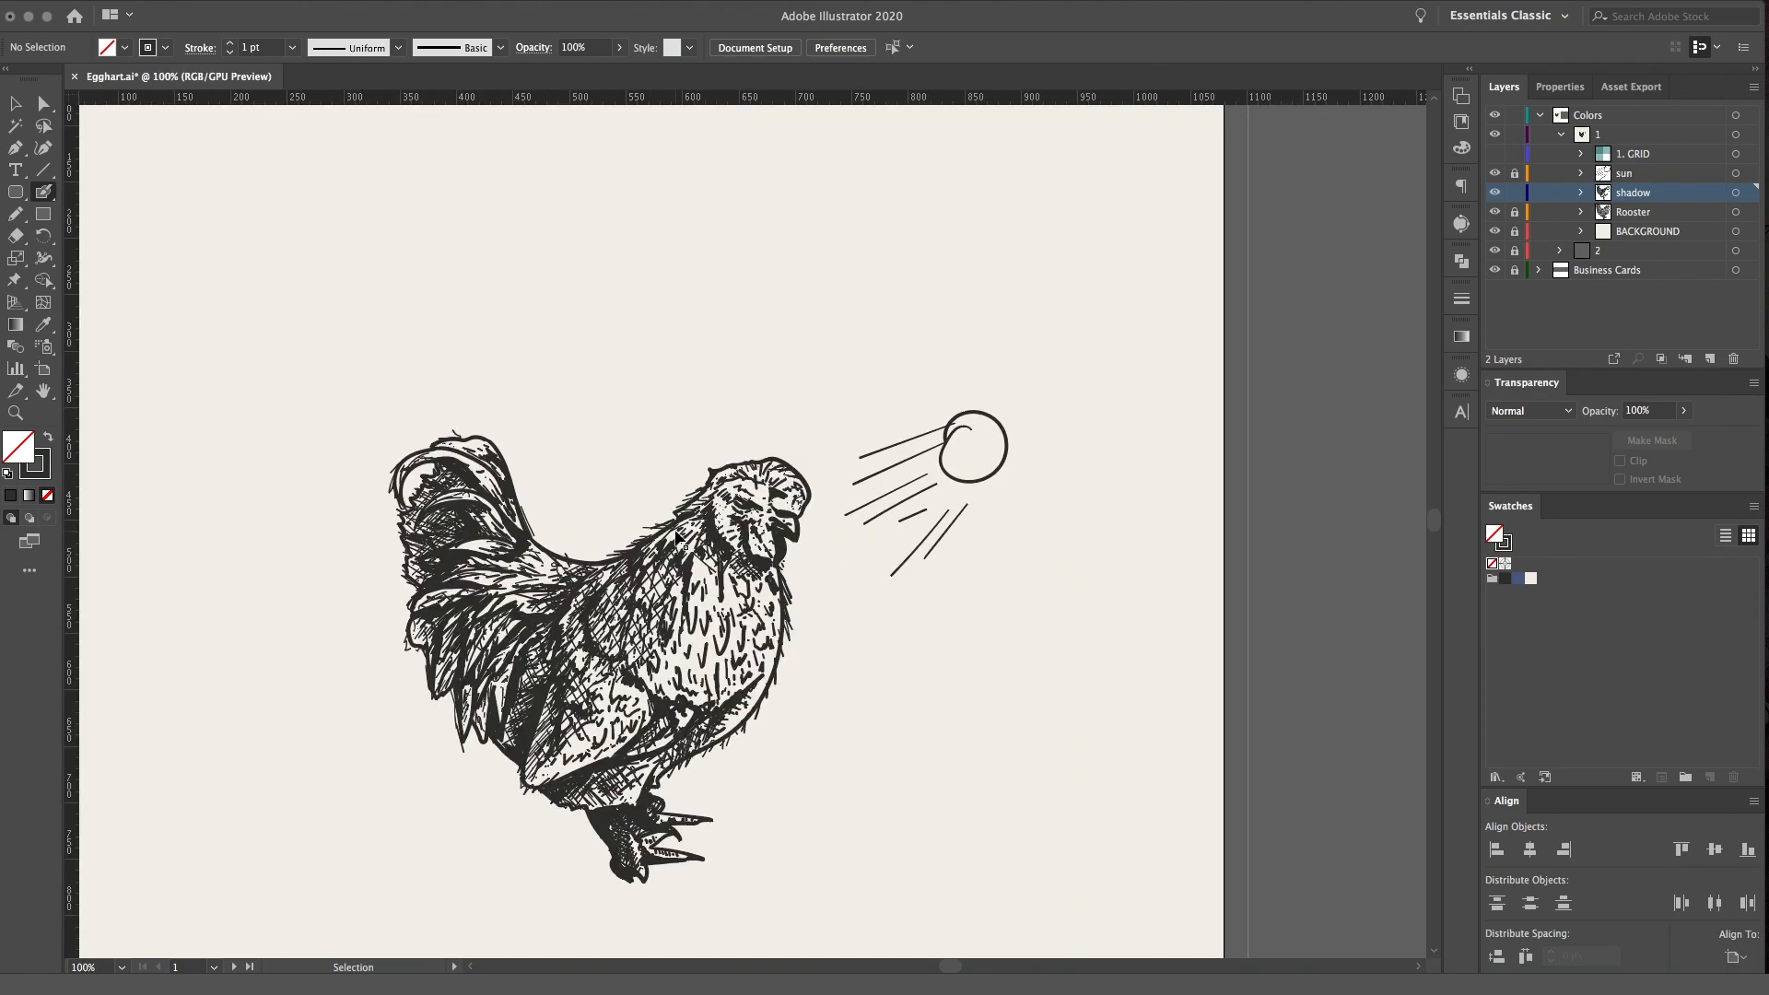
pyautogui.hotkey('ctrl', '+')
pyautogui.hotkey('ctrl', '+')
pyautogui.hotkey('ctrl', '+')
pyautogui.hotkey('ctrl', '+')
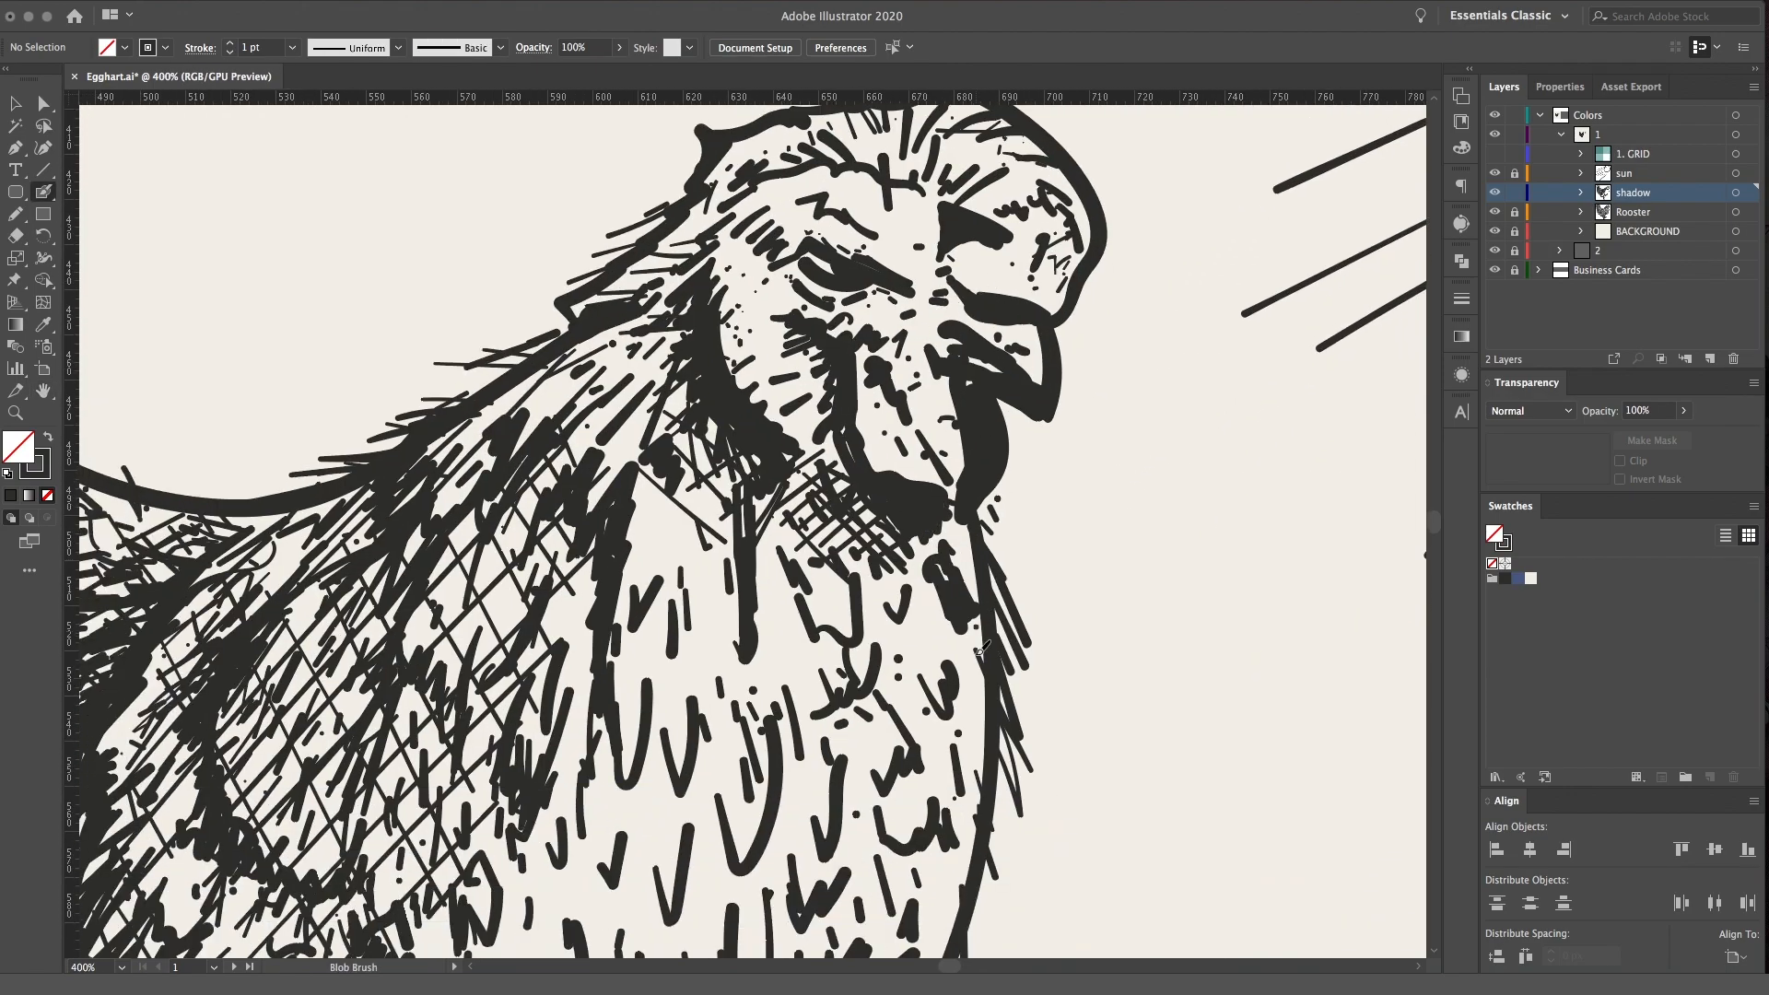
# Deepen the crosshatched shadows between the inner tail feathers and at the tips of the middle tail feathers
pyautogui.hscroll(-10, 580, 553)
pyautogui.scroll(-4, 580, 553)
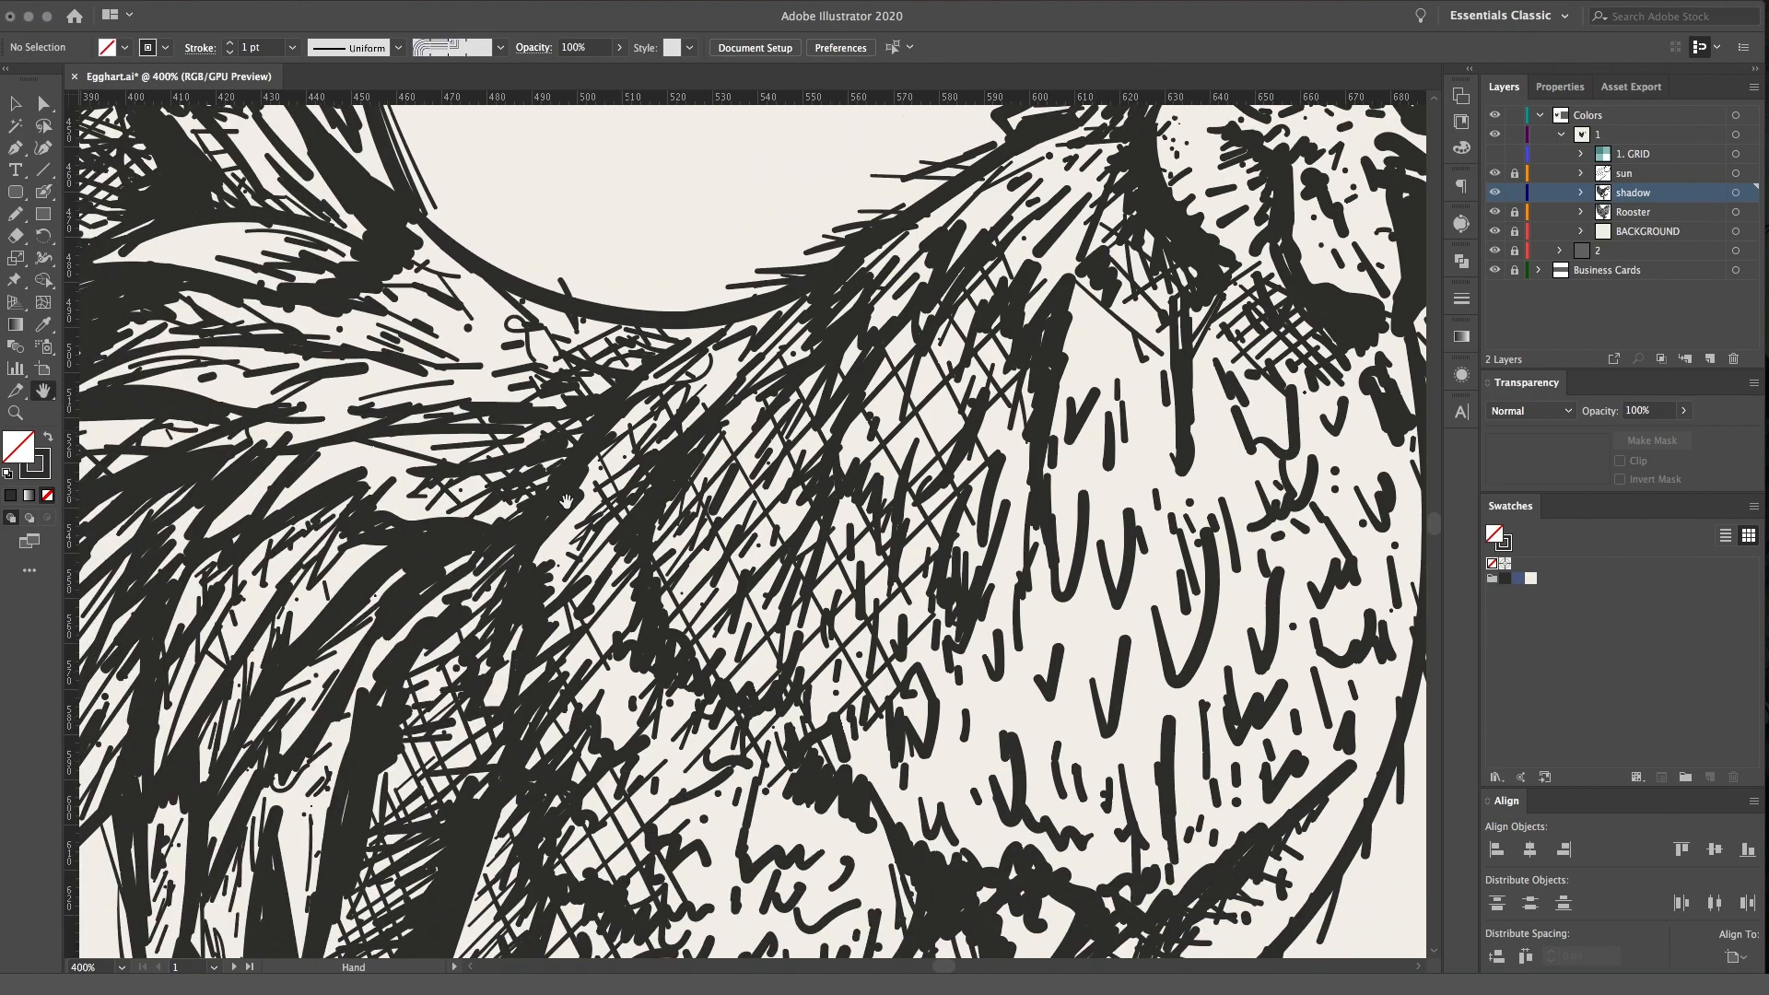
pyautogui.hscroll(-6, 599, 387)
pyautogui.scroll(2, 598, 387)
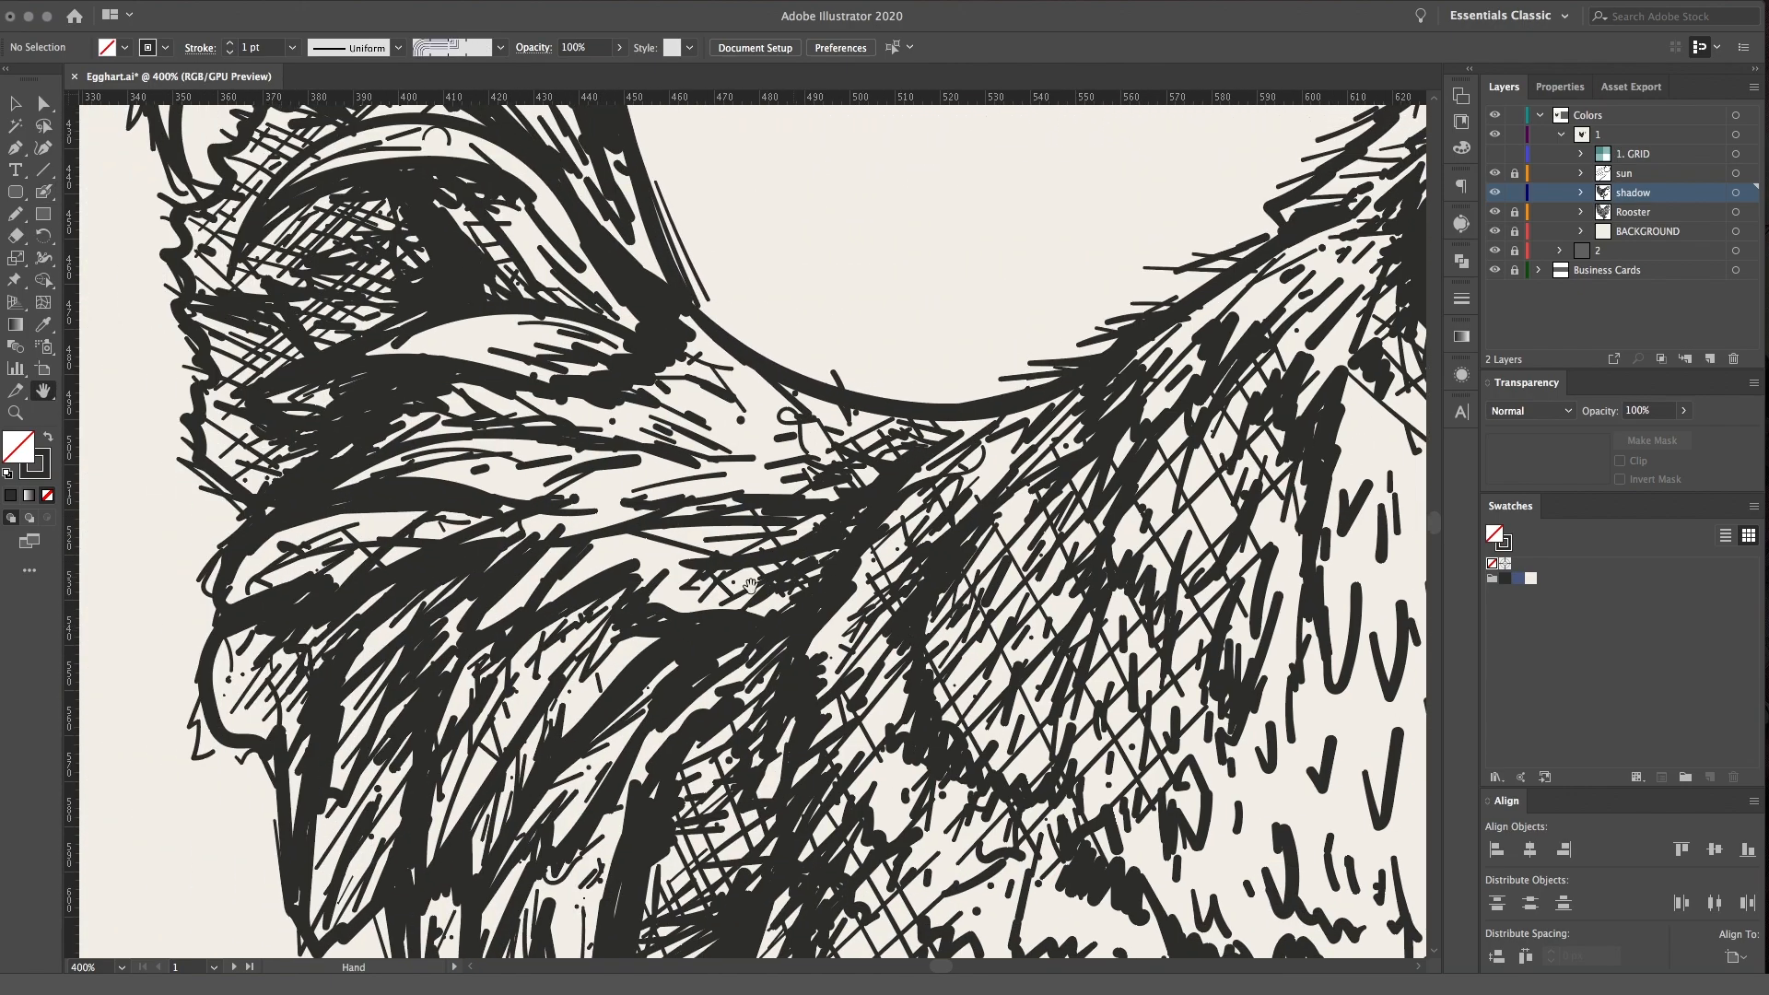
pyautogui.moveTo(590, 531)
pyautogui.mouseDown()
pyautogui.moveTo(621, 522)
pyautogui.moveTo(588, 528)
pyautogui.mouseUp()
pyautogui.moveTo(482, 538); pyautogui.dragTo(427, 502)
pyautogui.moveTo(245, 574)
pyautogui.mouseDown()
pyautogui.moveTo(311, 524)
pyautogui.moveTo(431, 534)
pyautogui.moveTo(470, 506)
pyautogui.mouseUp()
pyautogui.moveTo(265, 395)
pyautogui.mouseDown()
pyautogui.moveTo(379, 313)
pyautogui.moveTo(385, 207)
pyautogui.mouseUp()
pyautogui.moveTo(285, 289)
pyautogui.mouseDown()
pyautogui.moveTo(369, 203)
pyautogui.moveTo(330, 200)
pyautogui.mouseUp()
pyautogui.moveTo(262, 683)
pyautogui.mouseDown()
pyautogui.moveTo(296, 653)
pyautogui.moveTo(353, 645)
pyautogui.mouseUp()
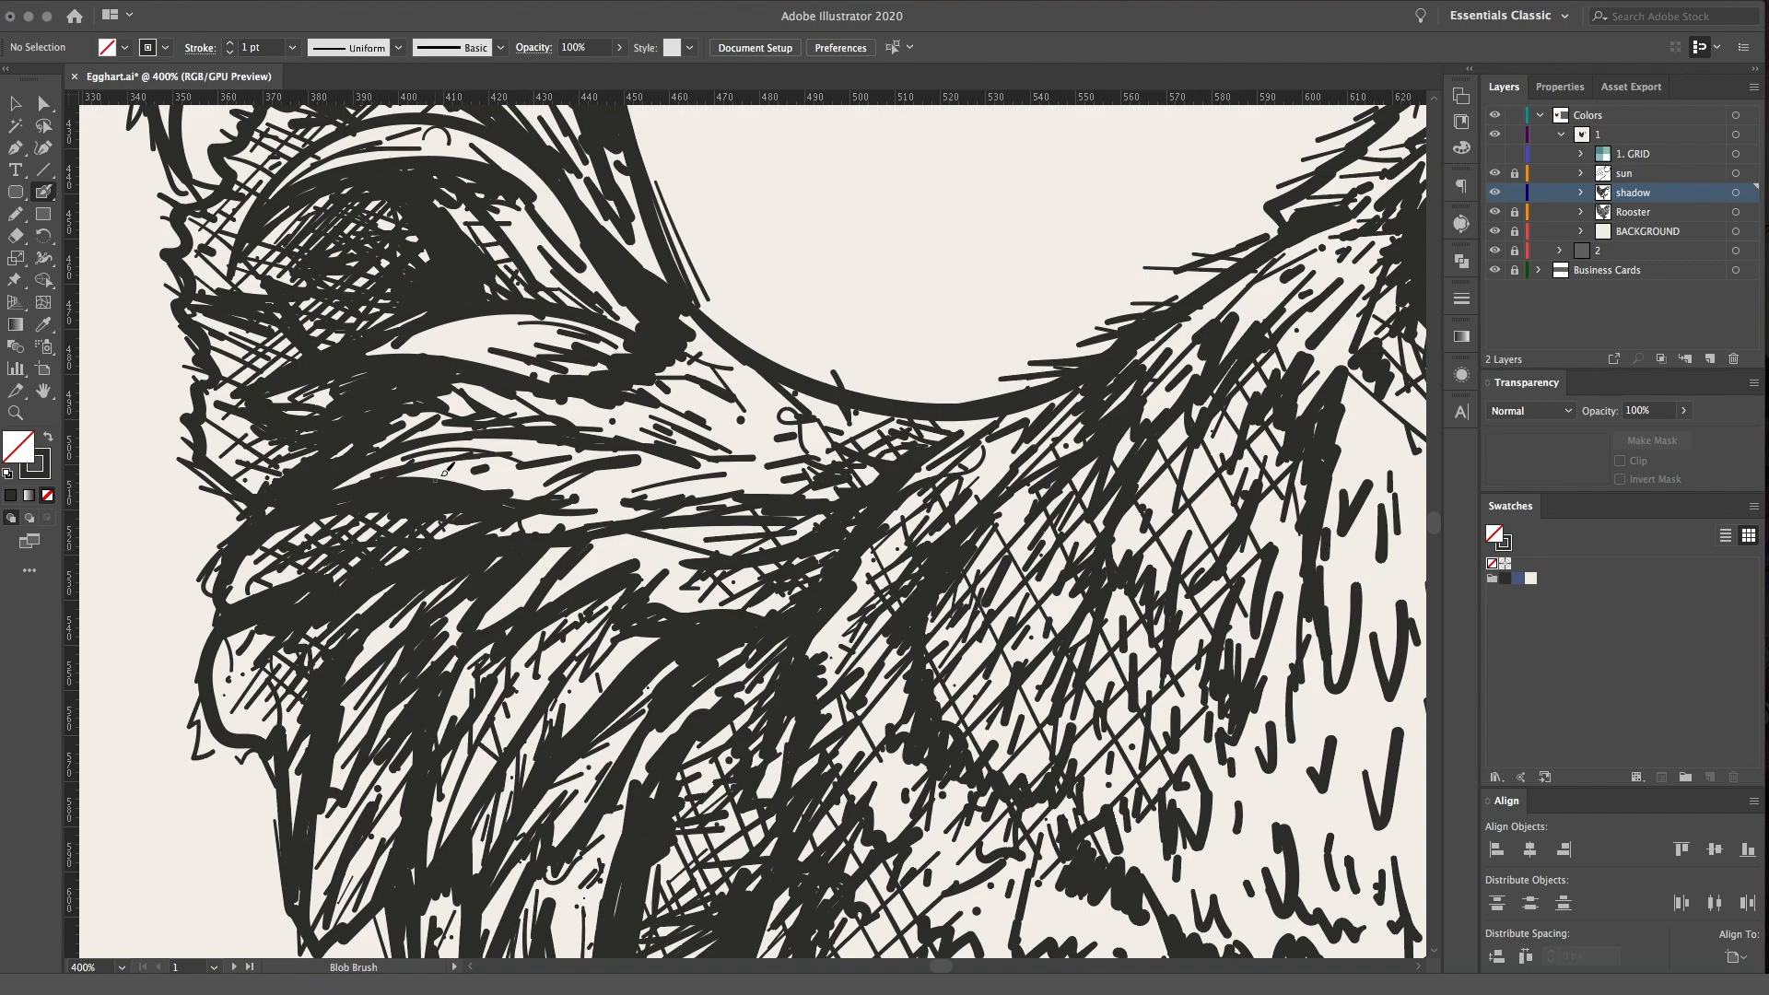
# Add hatching strokes along the tail's jagged rear edge and beneath its upper curved feather
pyautogui.hscroll(-6, 443, 474)
pyautogui.scroll(4, 443, 473)
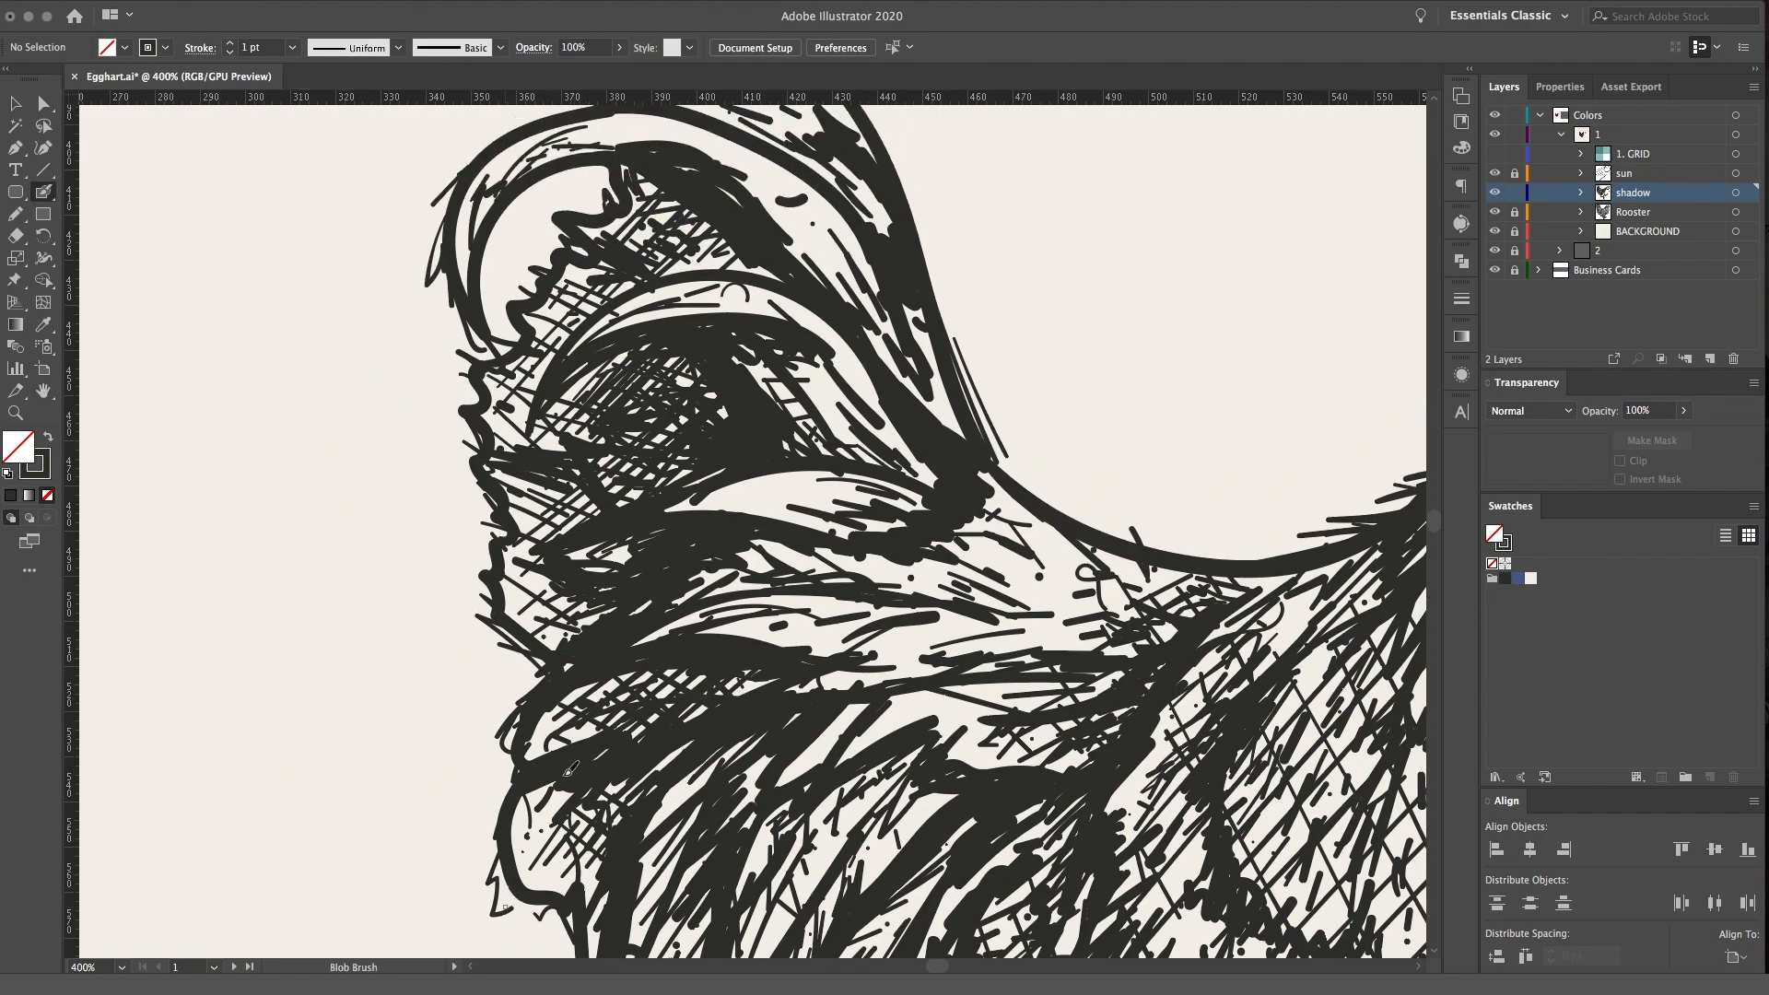
pyautogui.moveTo(550, 592); pyautogui.dragTo(580, 611)
pyautogui.moveTo(586, 561); pyautogui.dragTo(608, 576)
pyautogui.moveTo(564, 494); pyautogui.dragTo(609, 514)
pyautogui.moveTo(536, 304)
pyautogui.mouseDown()
pyautogui.moveTo(567, 339)
pyautogui.moveTo(626, 285)
pyautogui.mouseUp()
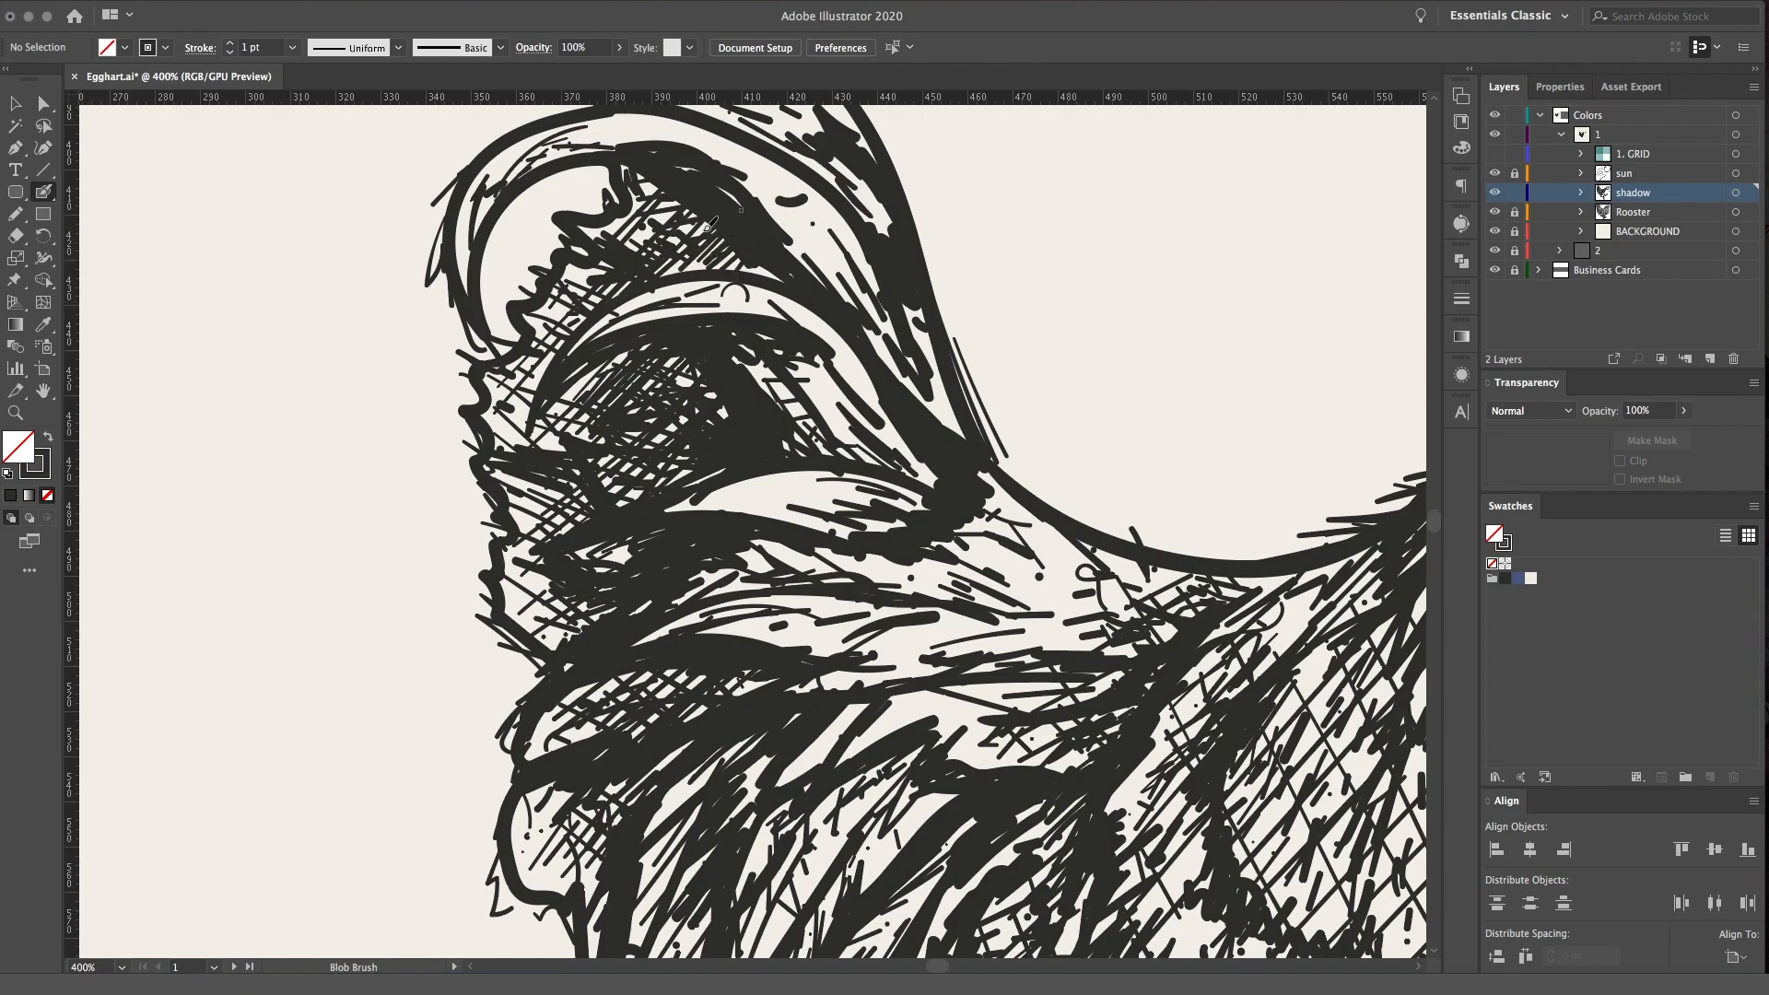
# Add dark curved strokes along the large upper tail feathers toward the tail's peak
pyautogui.hscroll(3, 673, 244)
pyautogui.scroll(2, 672, 244)
pyautogui.moveTo(633, 261); pyautogui.dragTo(705, 351)
pyautogui.moveTo(619, 238); pyautogui.dragTo(735, 373)
pyautogui.moveTo(649, 238); pyautogui.dragTo(736, 341)
pyautogui.moveTo(704, 257); pyautogui.dragTo(762, 401)
pyautogui.moveTo(716, 284)
pyautogui.mouseDown()
pyautogui.moveTo(777, 414)
pyautogui.moveTo(815, 443)
pyautogui.mouseUp()
pyautogui.moveTo(717, 240)
pyautogui.mouseDown()
pyautogui.moveTo(768, 299)
pyautogui.moveTo(755, 279)
pyautogui.mouseUp()
pyautogui.moveTo(725, 185); pyautogui.dragTo(755, 237)
pyautogui.moveTo(661, 191); pyautogui.dragTo(696, 224)
pyautogui.moveTo(653, 175); pyautogui.dragTo(677, 192)
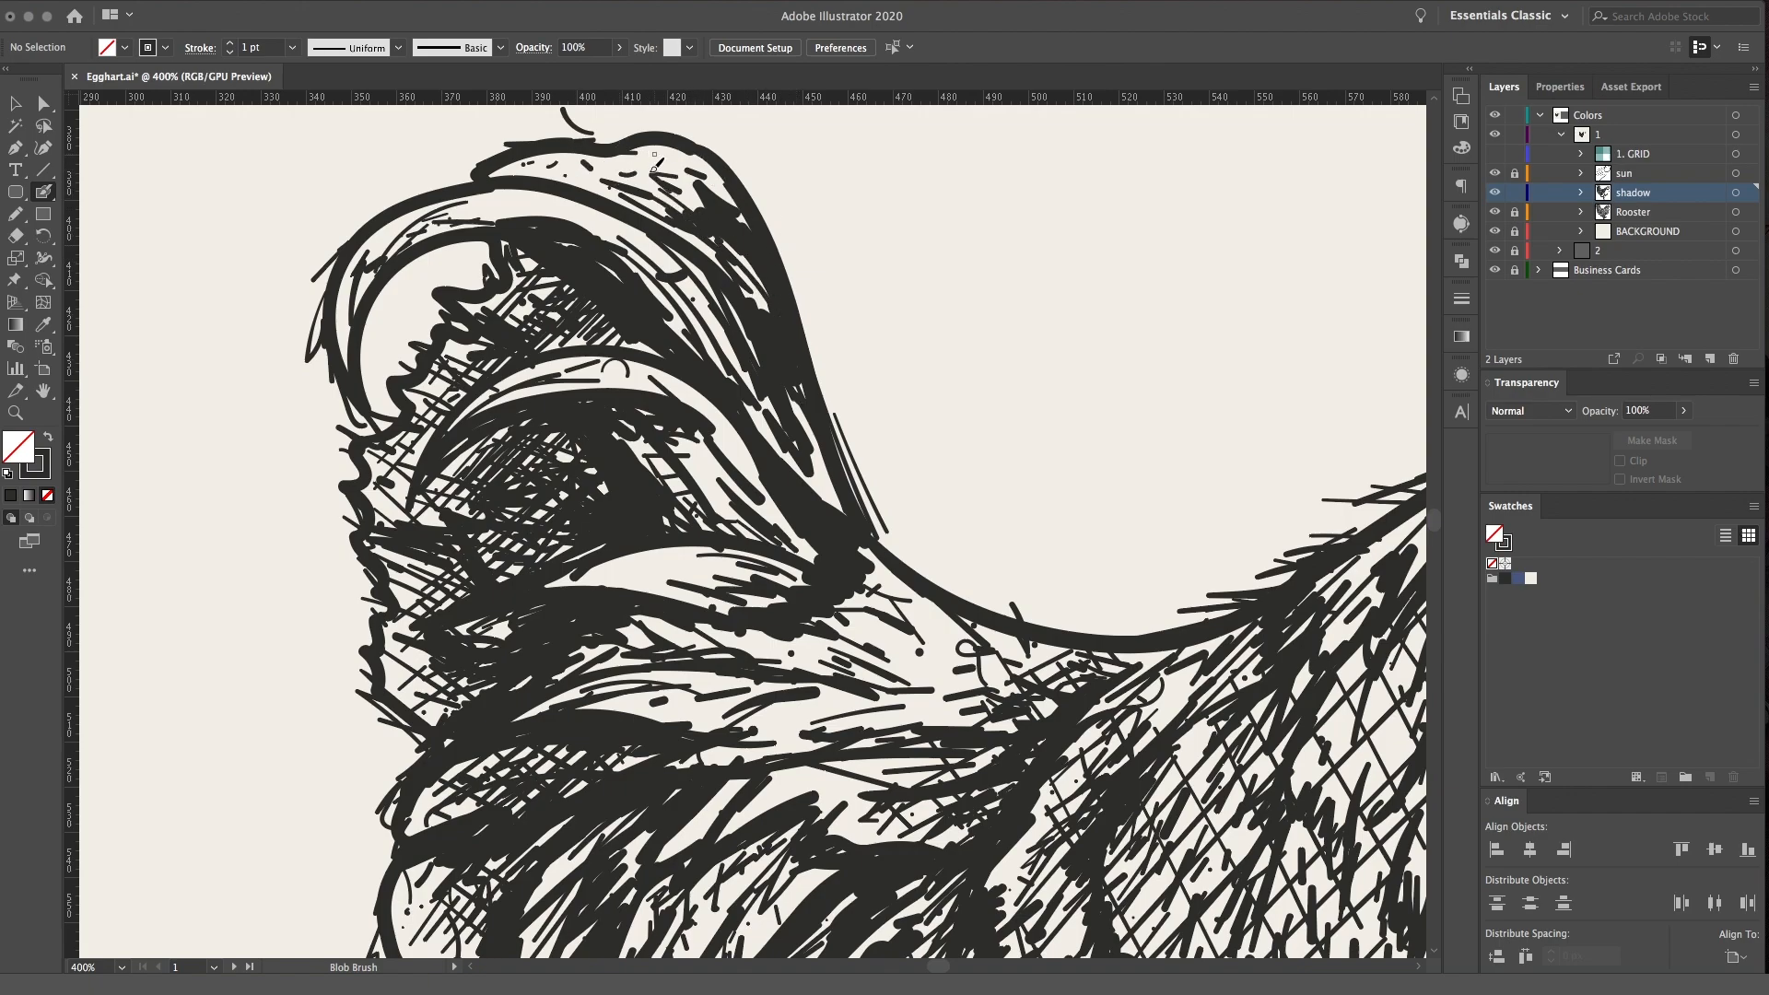
# Add shading strokes to the middle and lower tail feathers
pyautogui.scroll(-5, 645, 157)
pyautogui.hscroll(2, 645, 157)
pyautogui.moveTo(558, 268); pyautogui.dragTo(636, 262)
pyautogui.moveTo(533, 274); pyautogui.dragTo(638, 276)
pyautogui.moveTo(557, 296); pyautogui.dragTo(599, 284)
pyautogui.press('space')
pyautogui.moveTo(603, 709); pyautogui.dragTo(536, 448)
pyautogui.moveTo(468, 728); pyautogui.dragTo(490, 674)
pyautogui.moveTo(472, 717); pyautogui.dragTo(485, 645)
pyautogui.moveTo(531, 748); pyautogui.dragTo(531, 672)
# Thicken the crosshatching on the upper leg below the thigh
pyautogui.press('space')
pyautogui.moveTo(1052, 751); pyautogui.dragTo(901, 471)
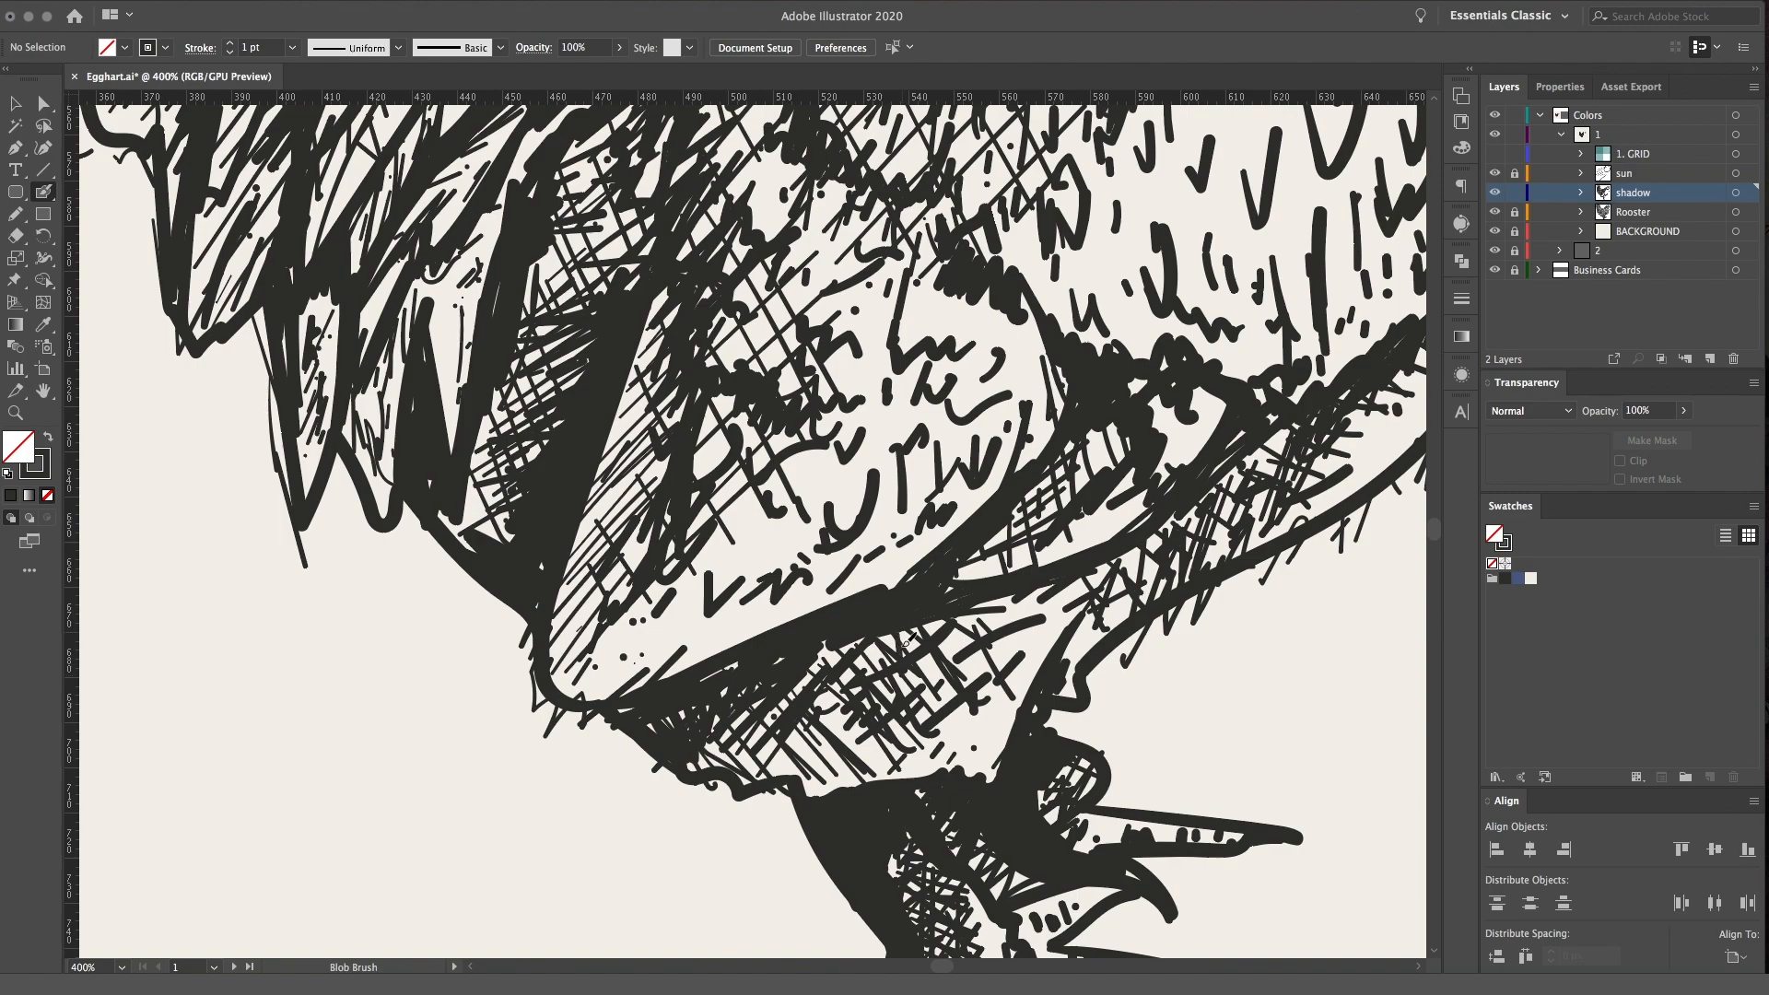
pyautogui.press('space')
pyautogui.moveTo(982, 645); pyautogui.dragTo(793, 516)
pyautogui.moveTo(500, 613)
pyautogui.mouseDown()
pyautogui.moveTo(640, 668)
pyautogui.moveTo(681, 608)
pyautogui.moveTo(677, 582)
pyautogui.moveTo(742, 553)
pyautogui.moveTo(816, 625)
pyautogui.mouseUp()
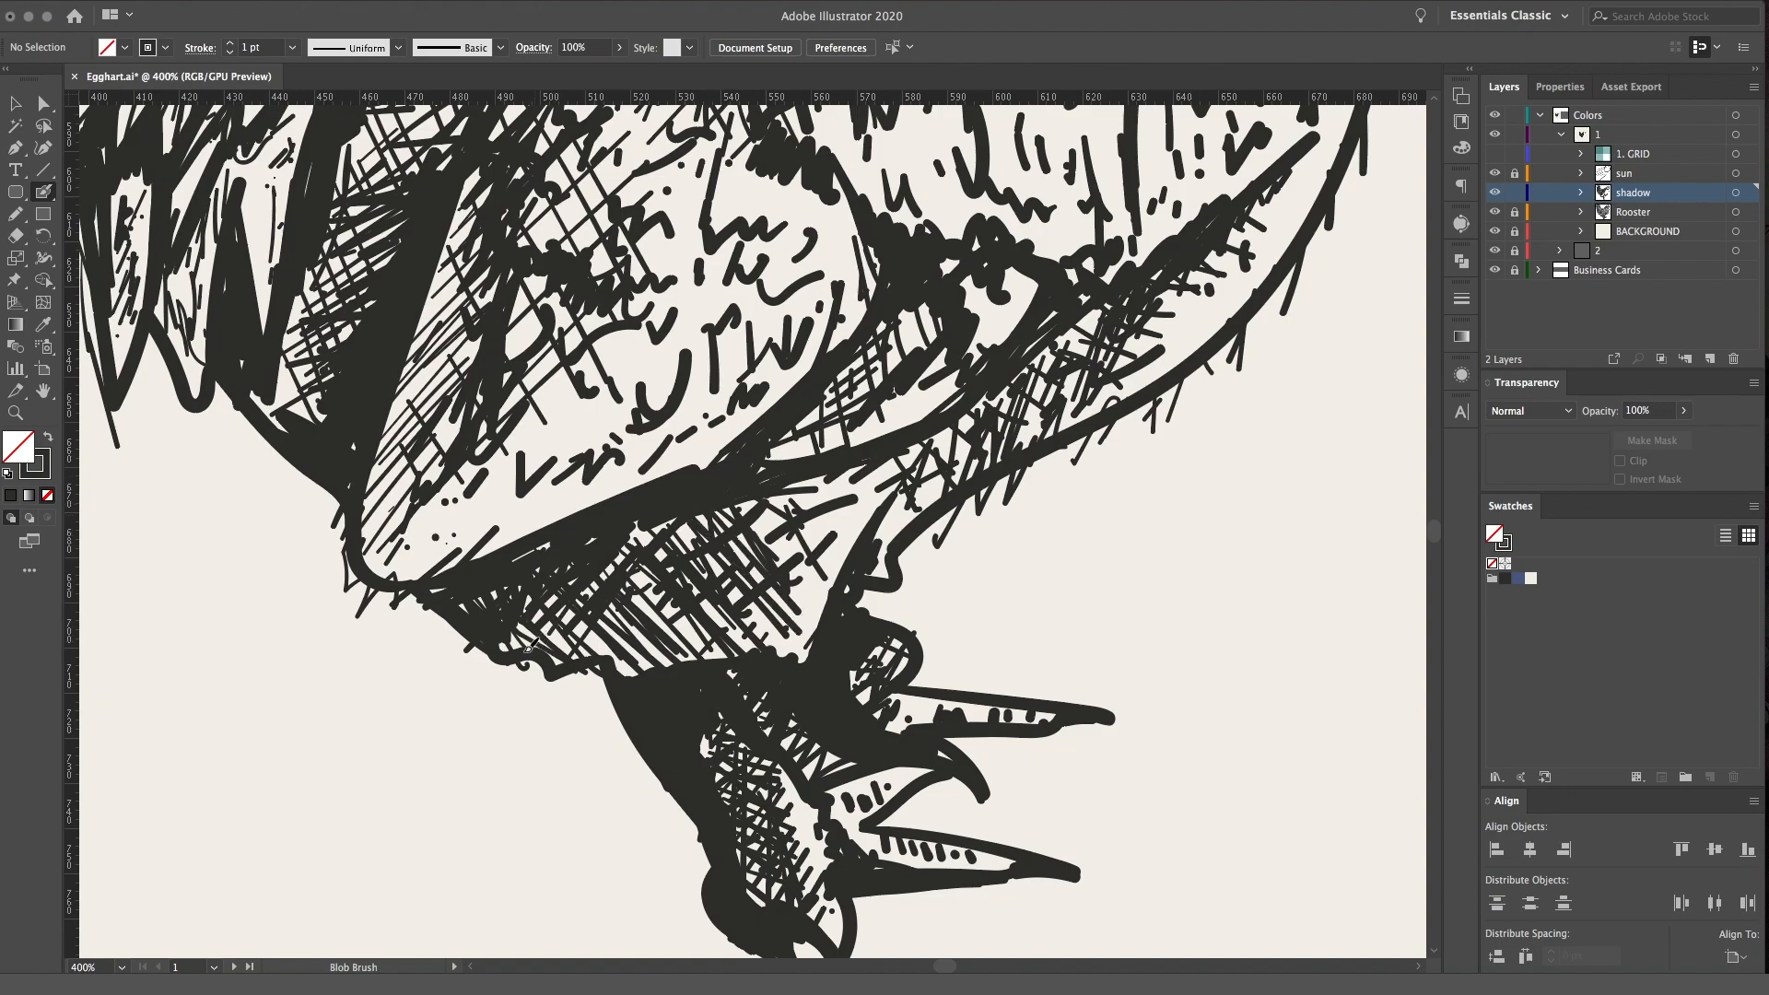
pyautogui.moveTo(685, 510)
pyautogui.mouseDown()
pyautogui.moveTo(645, 700)
pyautogui.moveTo(691, 631)
pyautogui.moveTo(778, 576)
pyautogui.moveTo(442, 511)
pyautogui.moveTo(460, 472)
pyautogui.moveTo(550, 528)
pyautogui.moveTo(617, 517)
pyautogui.mouseUp()
# Examine the finished feather shading across the tail, wing, breast and head
pyautogui.press('super+minus')
pyautogui.press('super+minus')
pyautogui.press('space')
pyautogui.press('super+minus')
pyautogui.moveTo(1034, 320); pyautogui.dragTo(1020, 458)
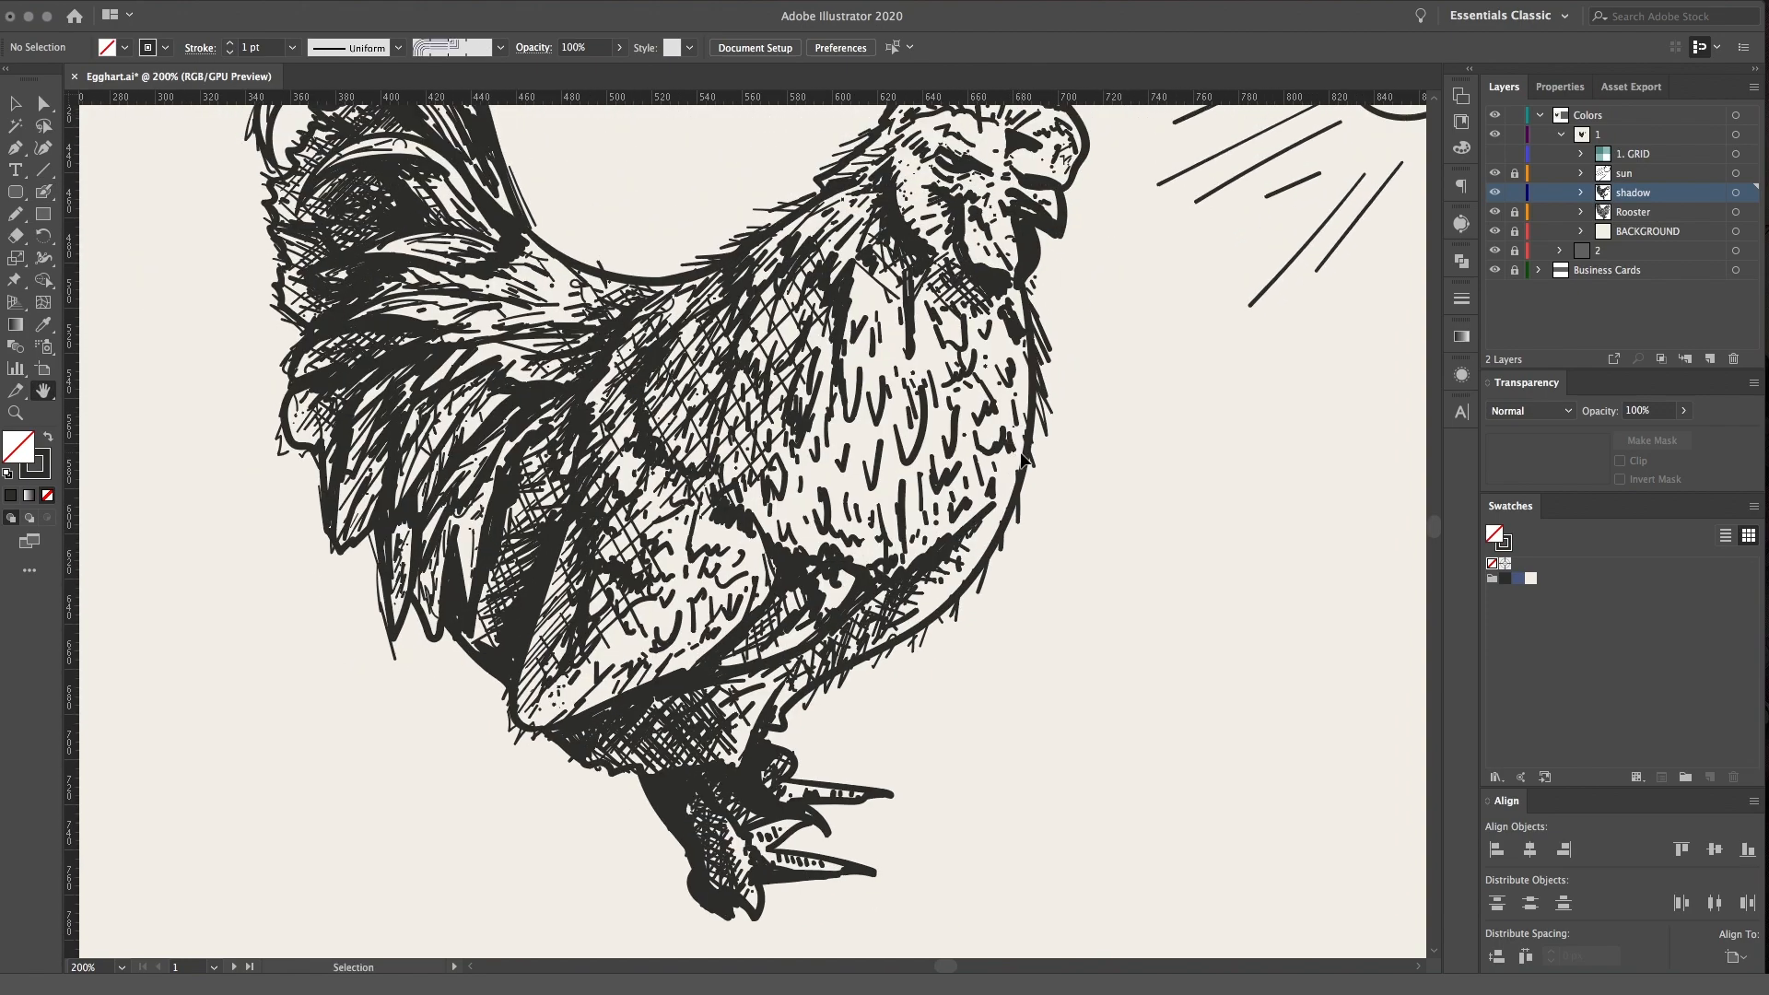
pyautogui.press('super+equal')
pyautogui.scroll(3, 922, 476)
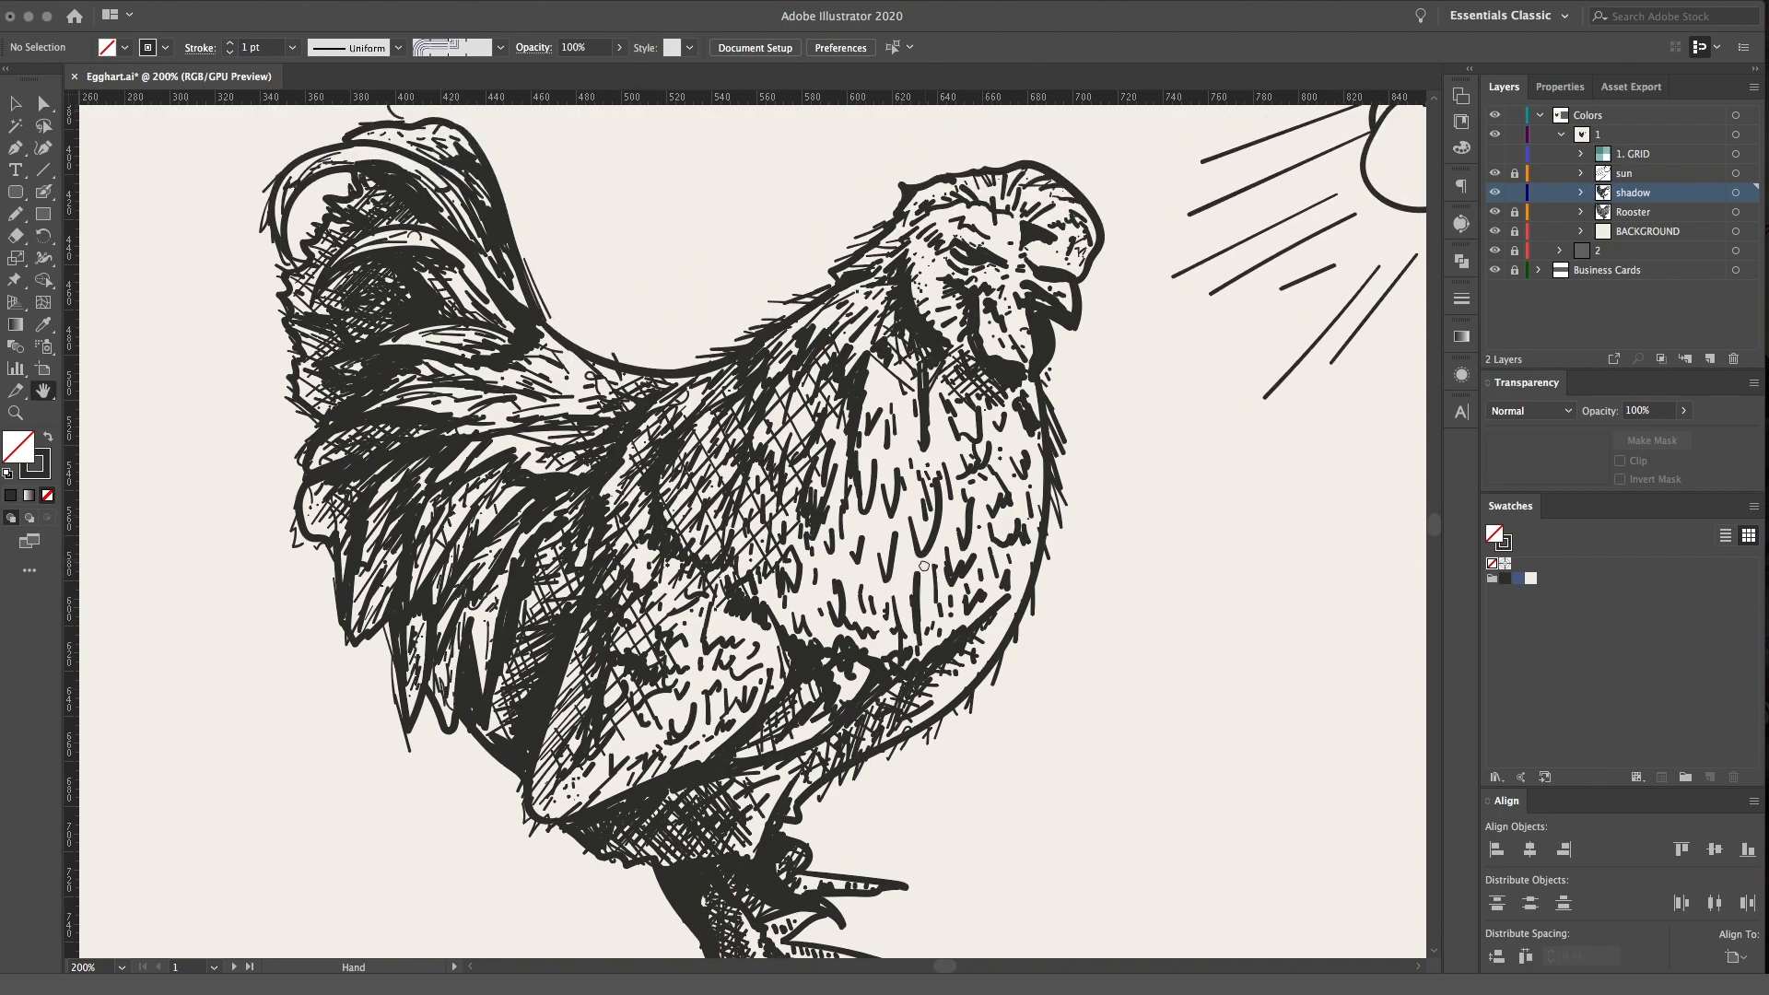
pyautogui.press('super+minus')
pyautogui.press('super+equal')
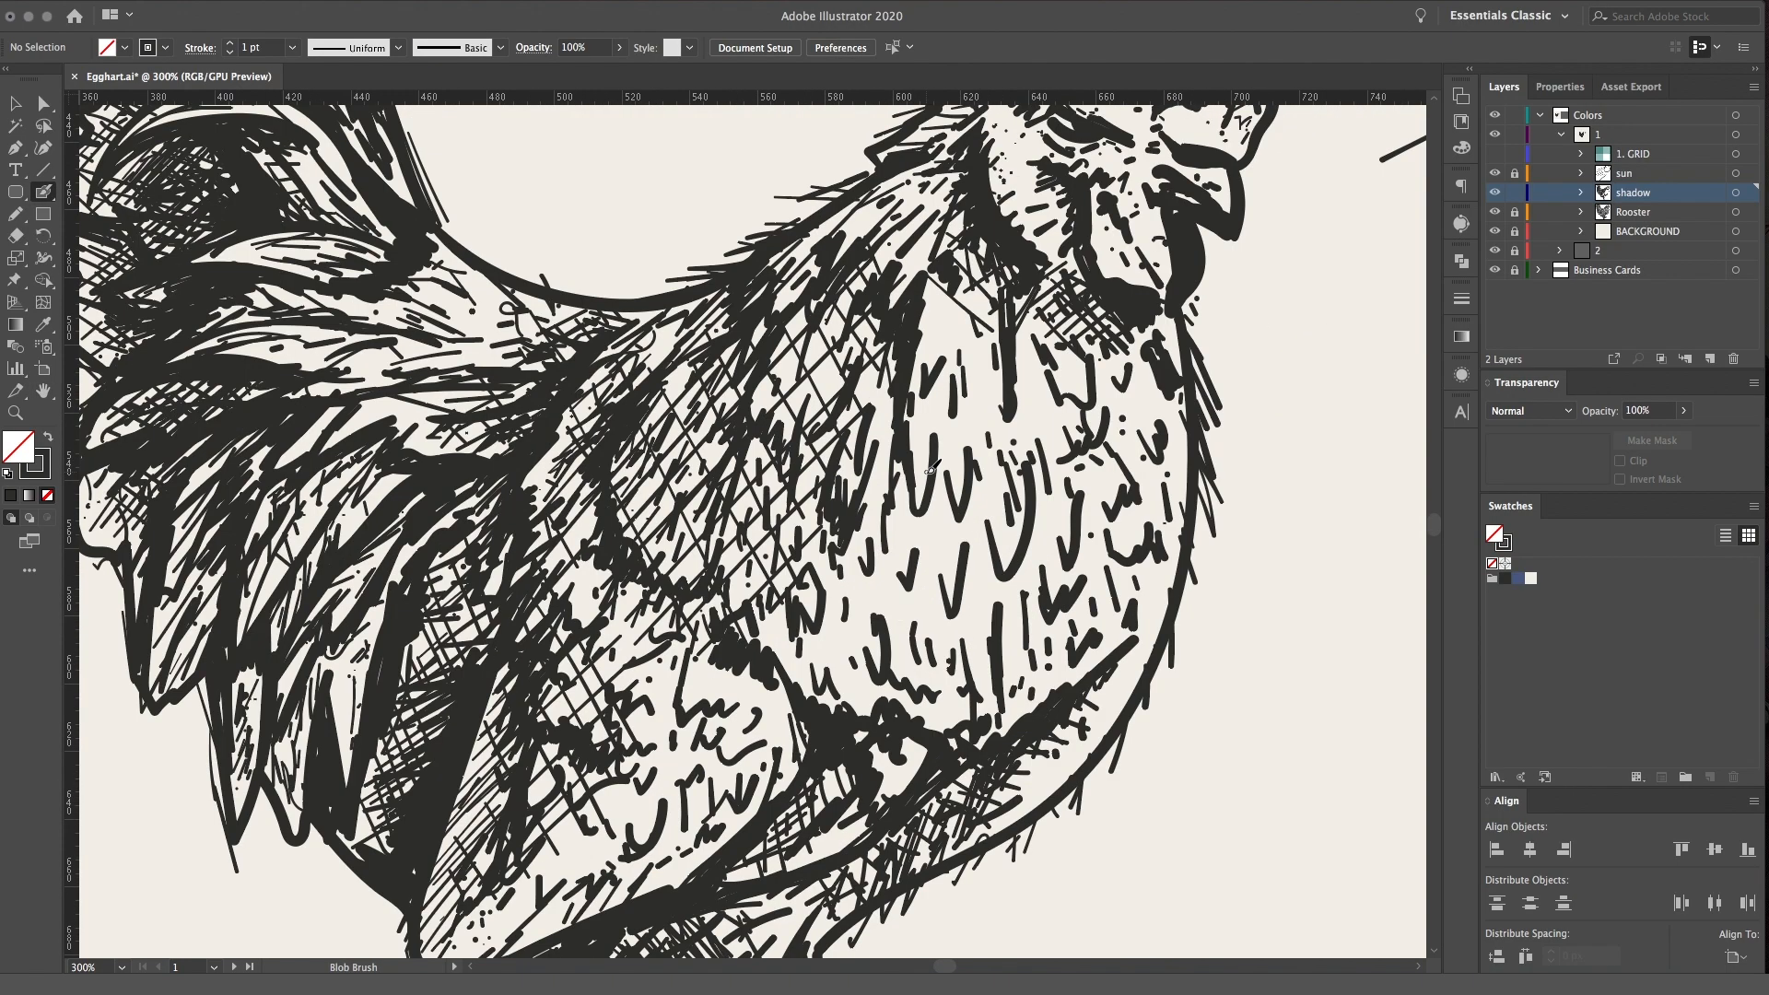
pyautogui.press('super+equal')
pyautogui.moveTo(1052, 483); pyautogui.dragTo(1099, 489)
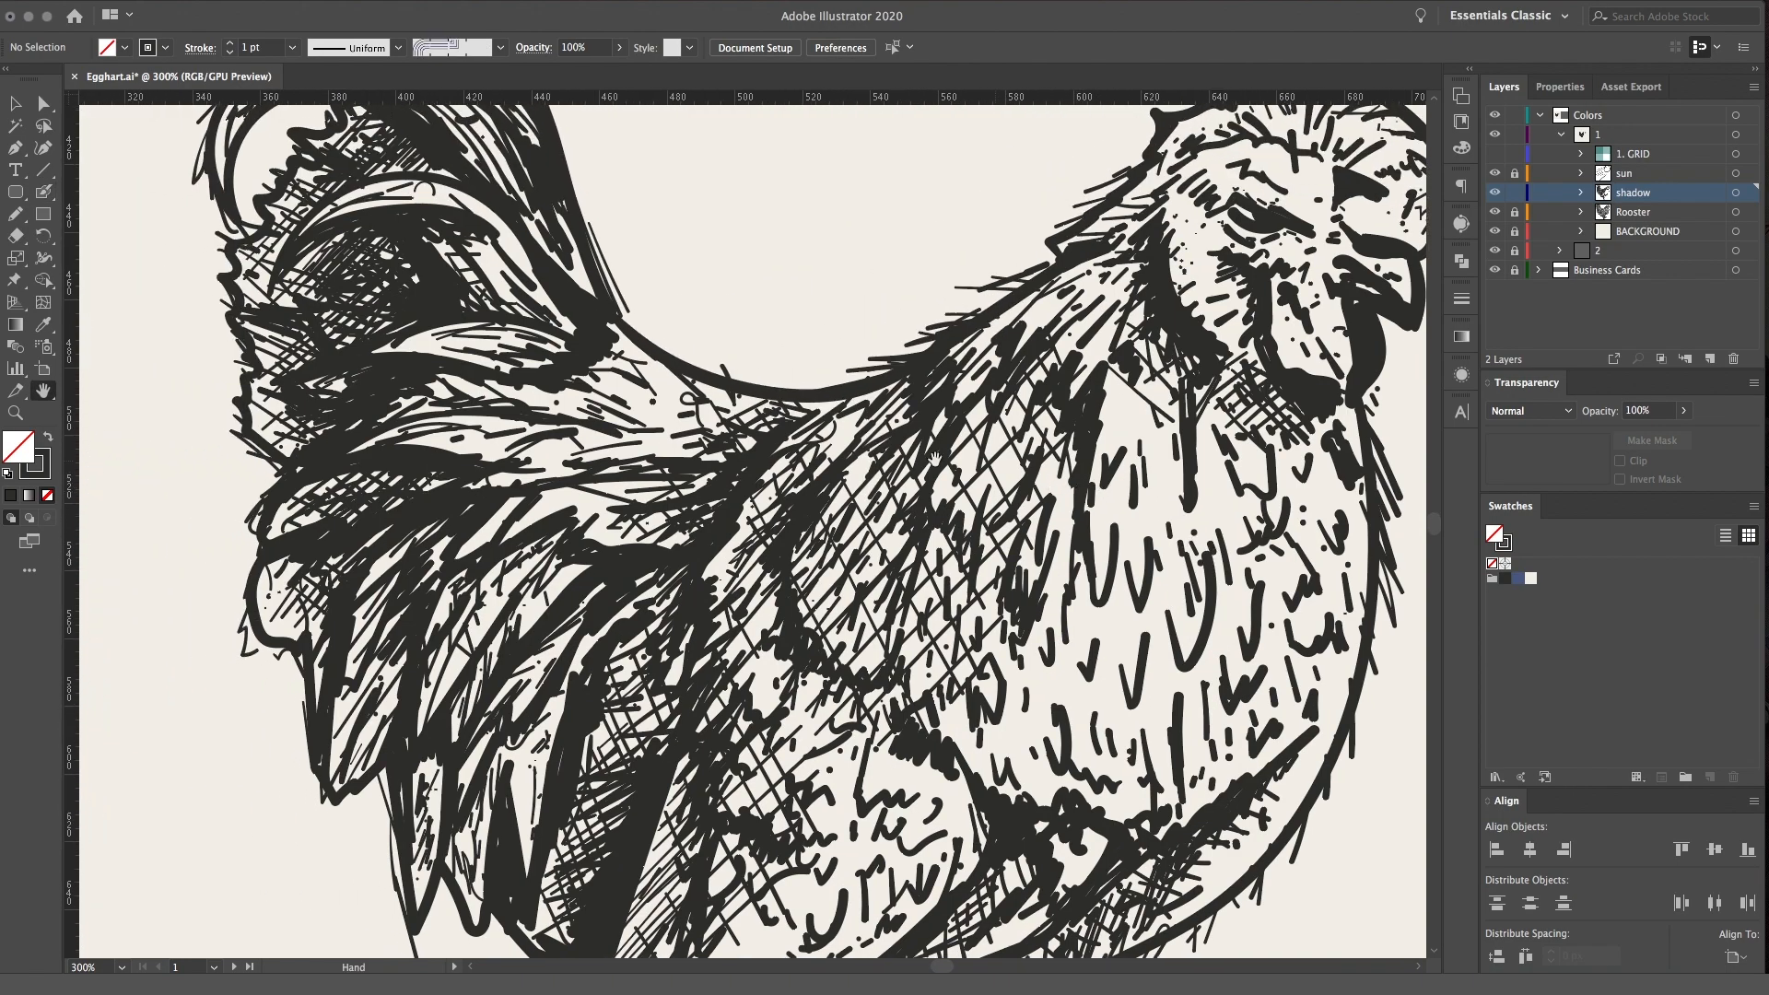
pyautogui.click(49, 398)
pyautogui.moveTo(1041, 550); pyautogui.dragTo(754, 521)
pyautogui.moveTo(902, 548); pyautogui.dragTo(969, 534)
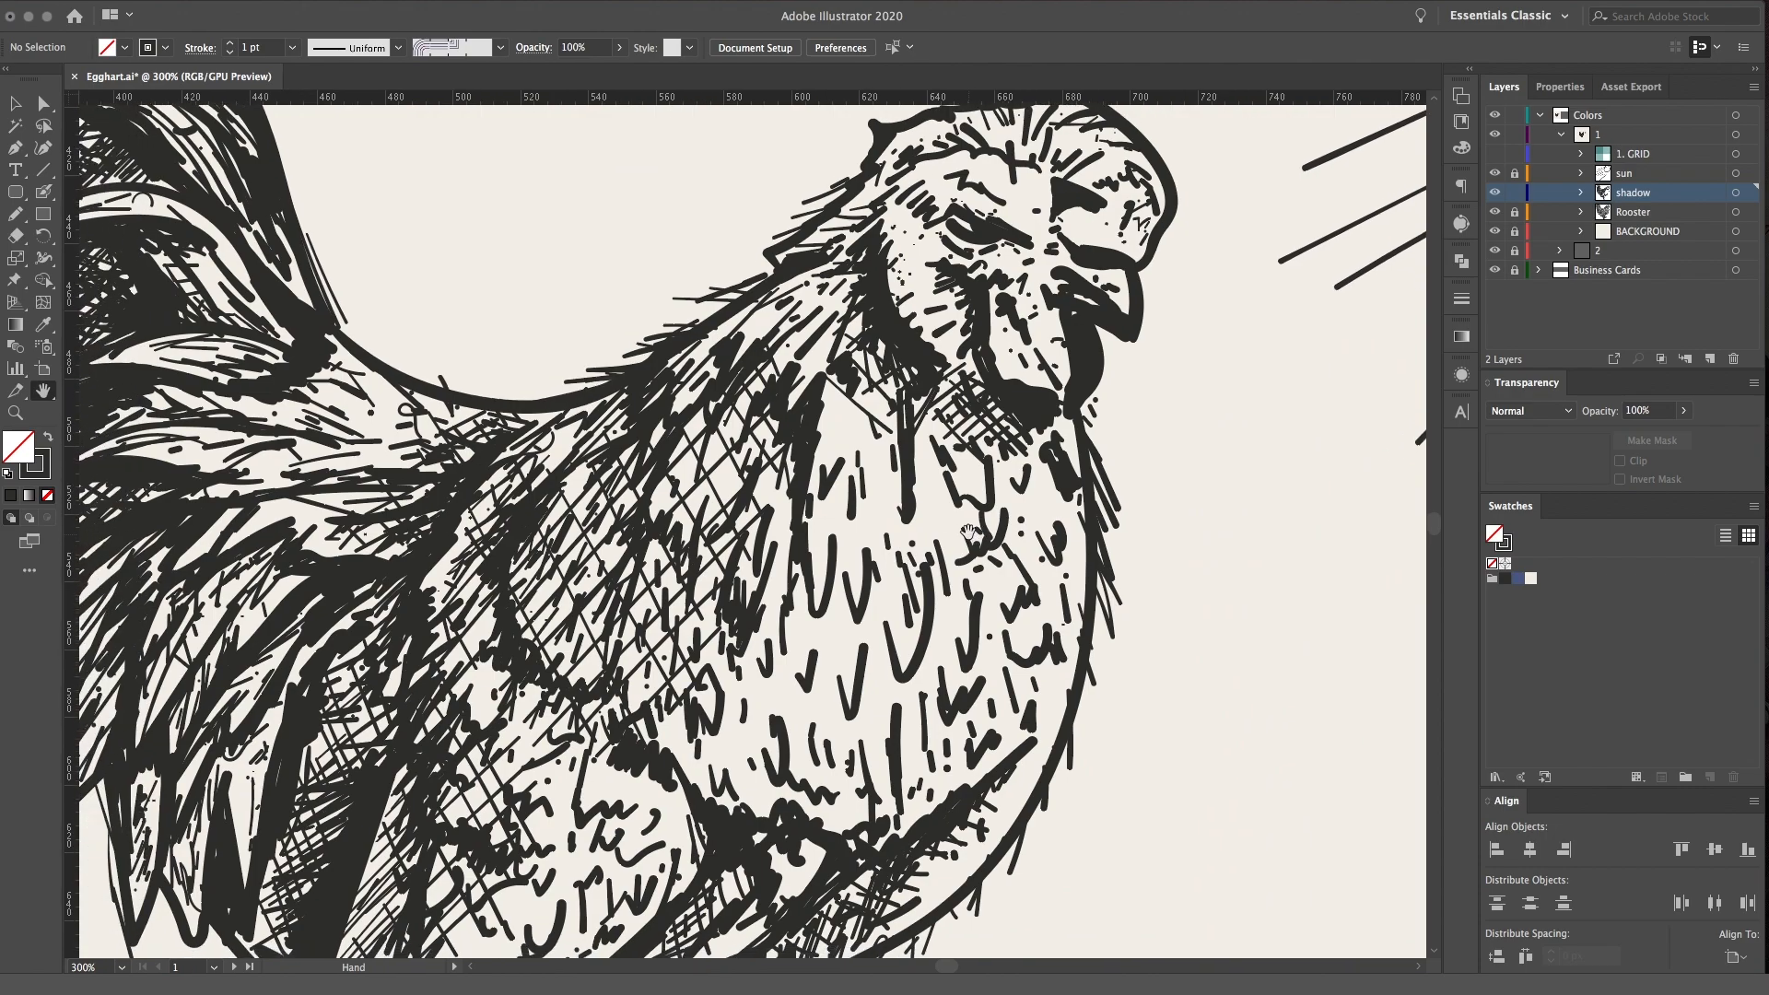
pyautogui.moveTo(953, 458); pyautogui.dragTo(919, 523)
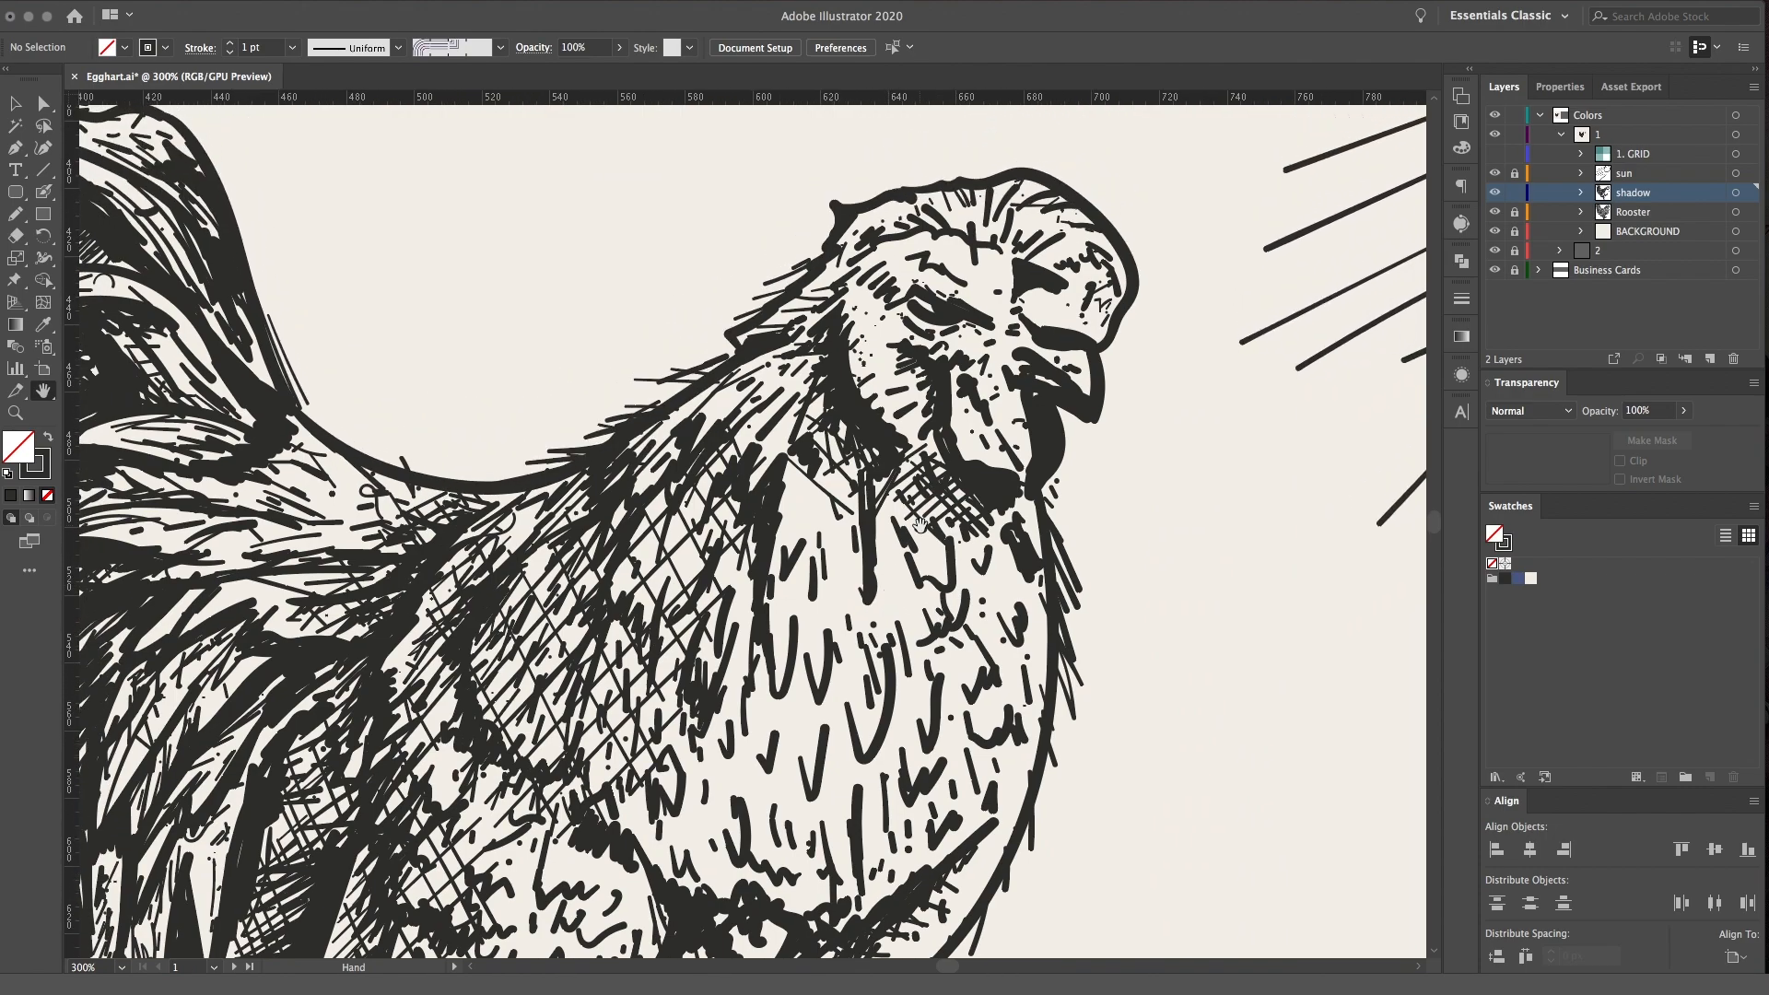
# Examine the feather shading on the rooster's head, throat and breast up close
pyautogui.moveTo(1036, 580)
pyautogui.mouseDown()
pyautogui.moveTo(943, 564)
pyautogui.moveTo(871, 497)
pyautogui.moveTo(936, 549)
pyautogui.moveTo(958, 530)
pyautogui.mouseUp()
pyautogui.hotkey('shift', 'b')
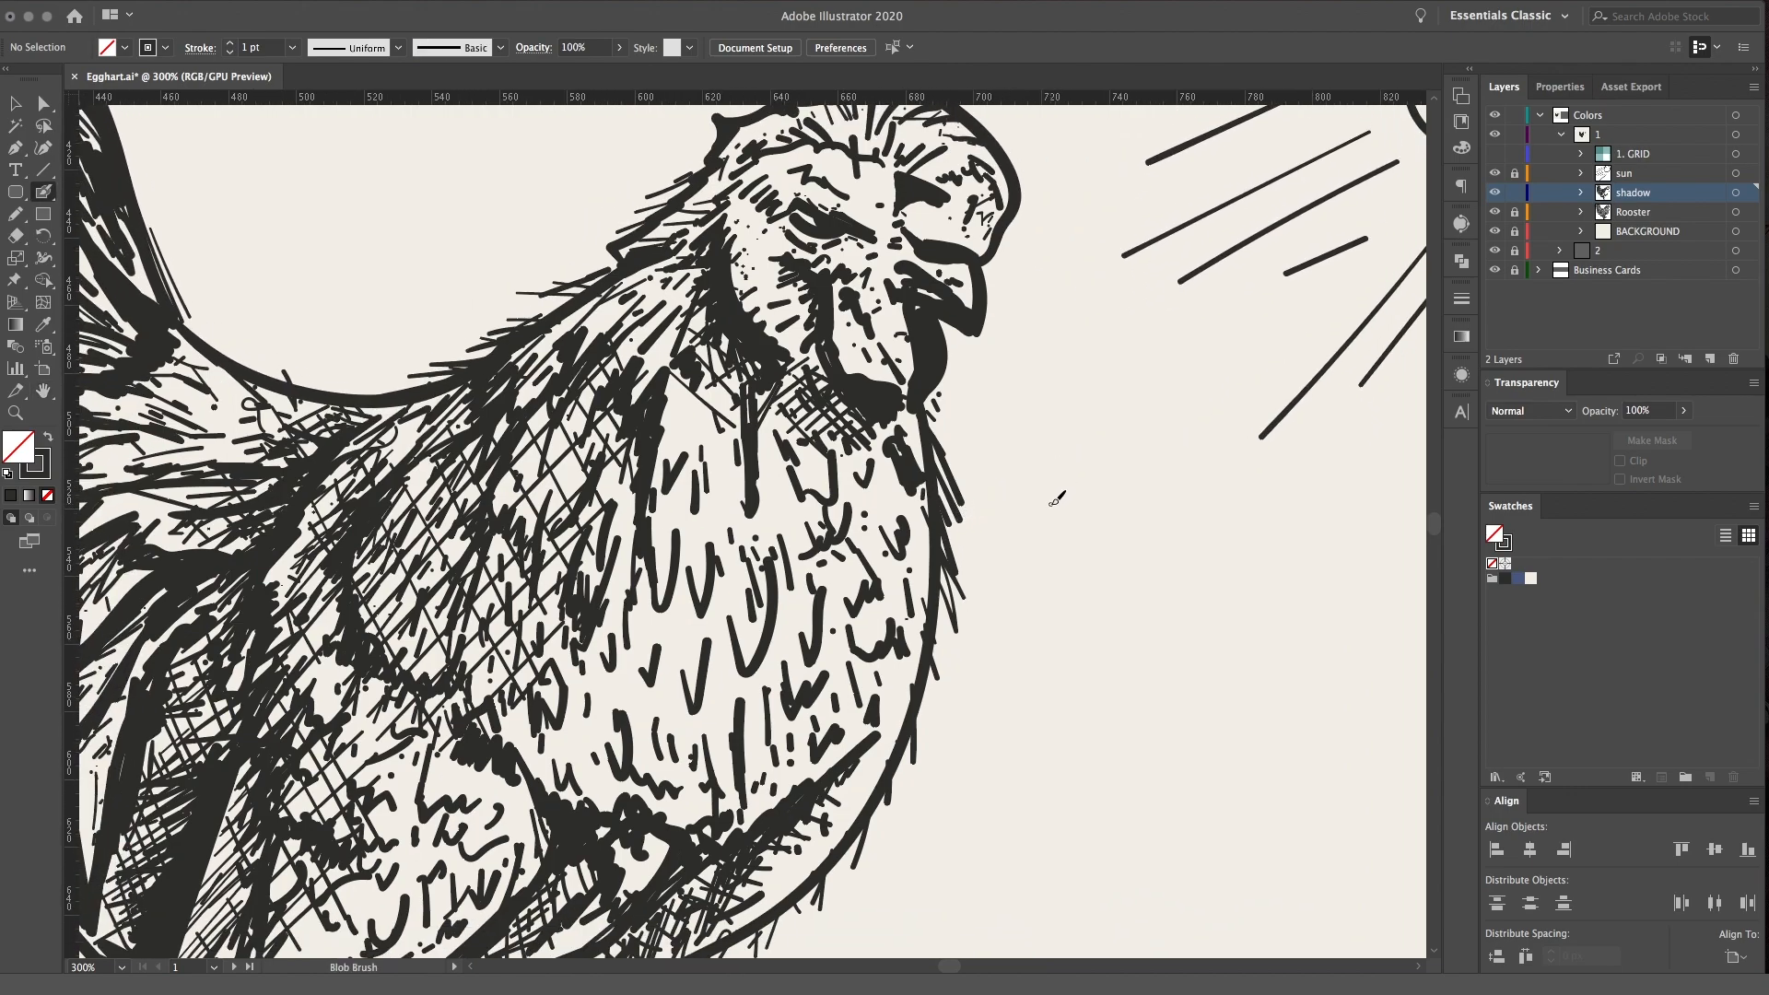
pyautogui.press('space')
pyautogui.moveTo(943, 573)
pyautogui.mouseDown()
pyautogui.moveTo(1032, 509)
pyautogui.moveTo(820, 593)
pyautogui.moveTo(1185, 540)
pyautogui.moveTo(1002, 589)
pyautogui.moveTo(1023, 619)
pyautogui.mouseUp()
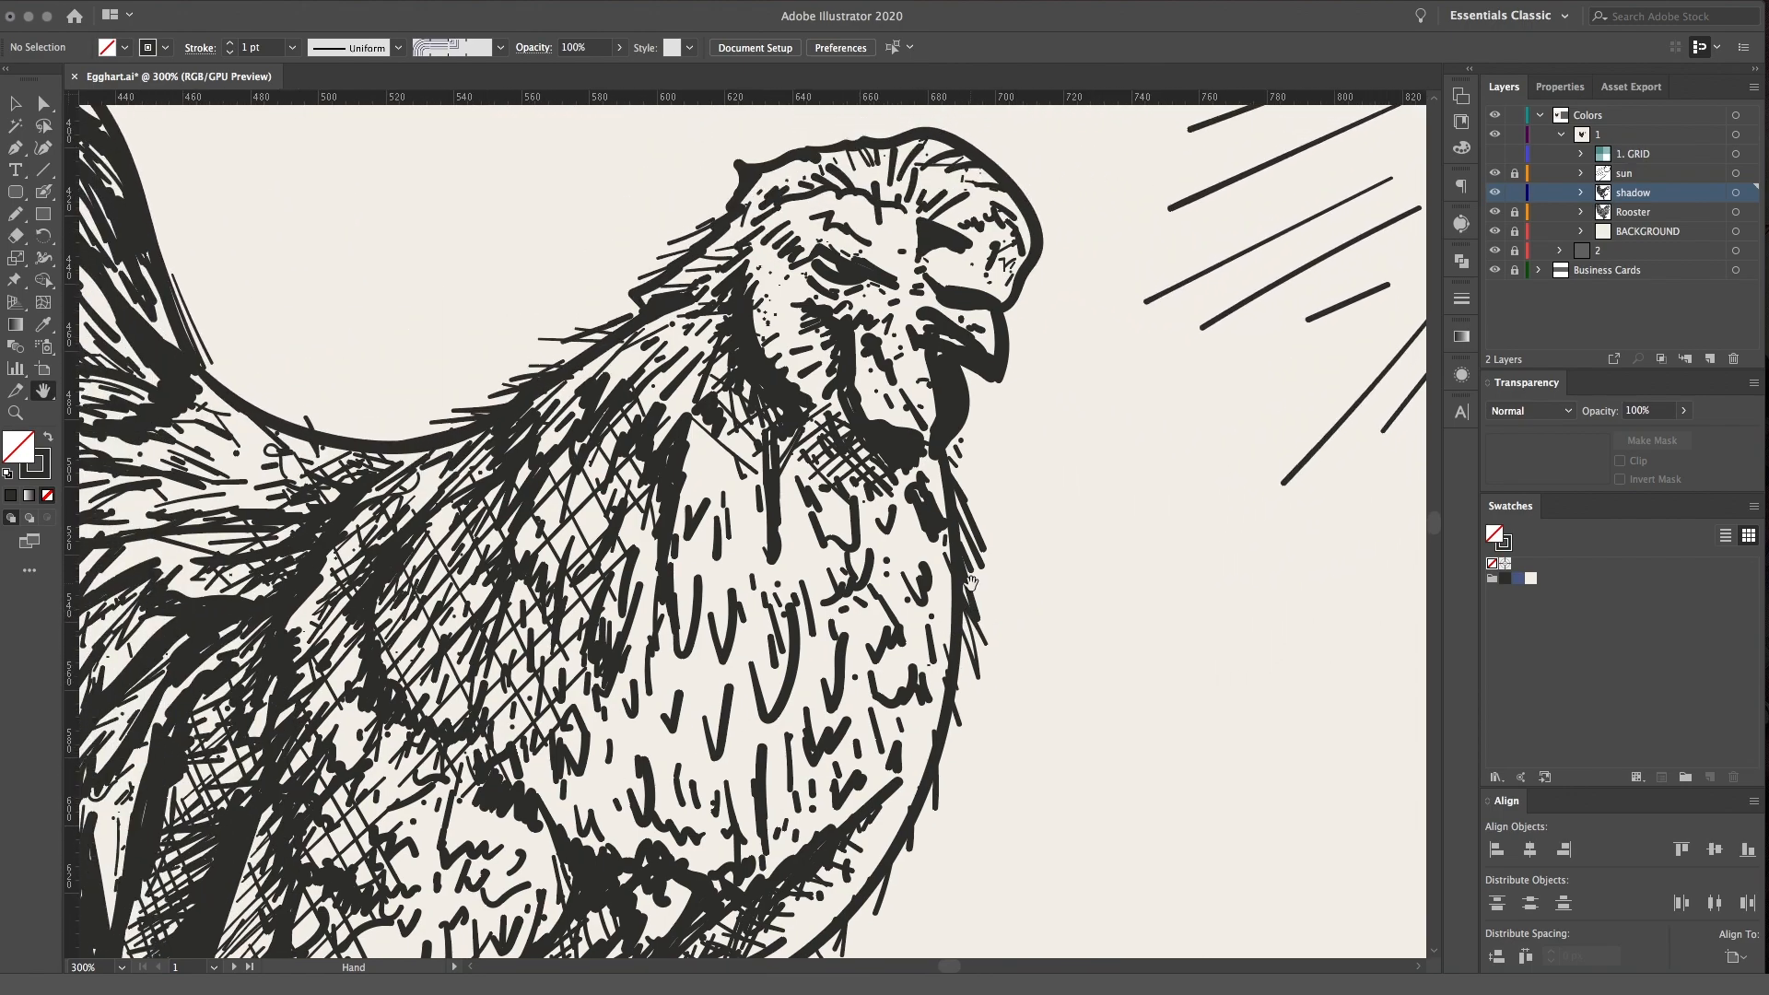
pyautogui.press('super+equal')
pyautogui.moveTo(1019, 537); pyautogui.dragTo(928, 785)
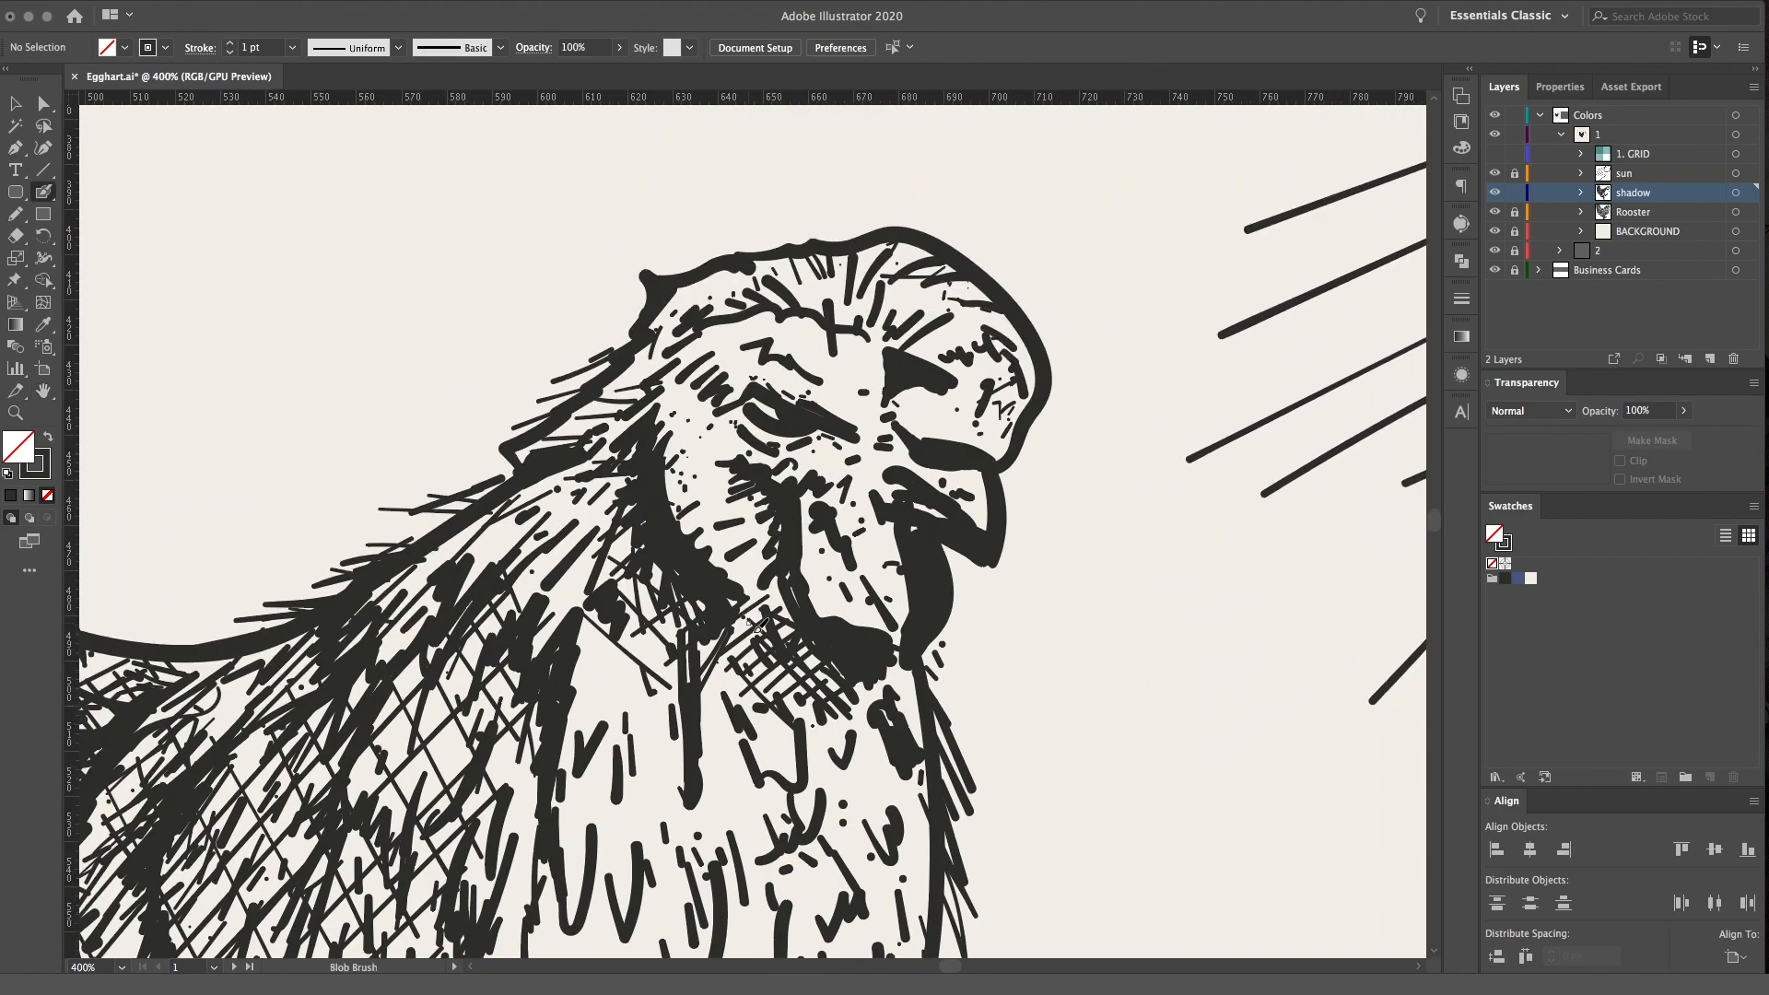
pyautogui.moveTo(750, 599); pyautogui.dragTo(770, 622)
pyautogui.moveTo(948, 543)
pyautogui.mouseDown()
pyautogui.moveTo(999, 567)
pyautogui.moveTo(1002, 475)
pyautogui.mouseUp()
# Add short feather strokes along the outline at the back of the head and neck
pyautogui.press('super+1')
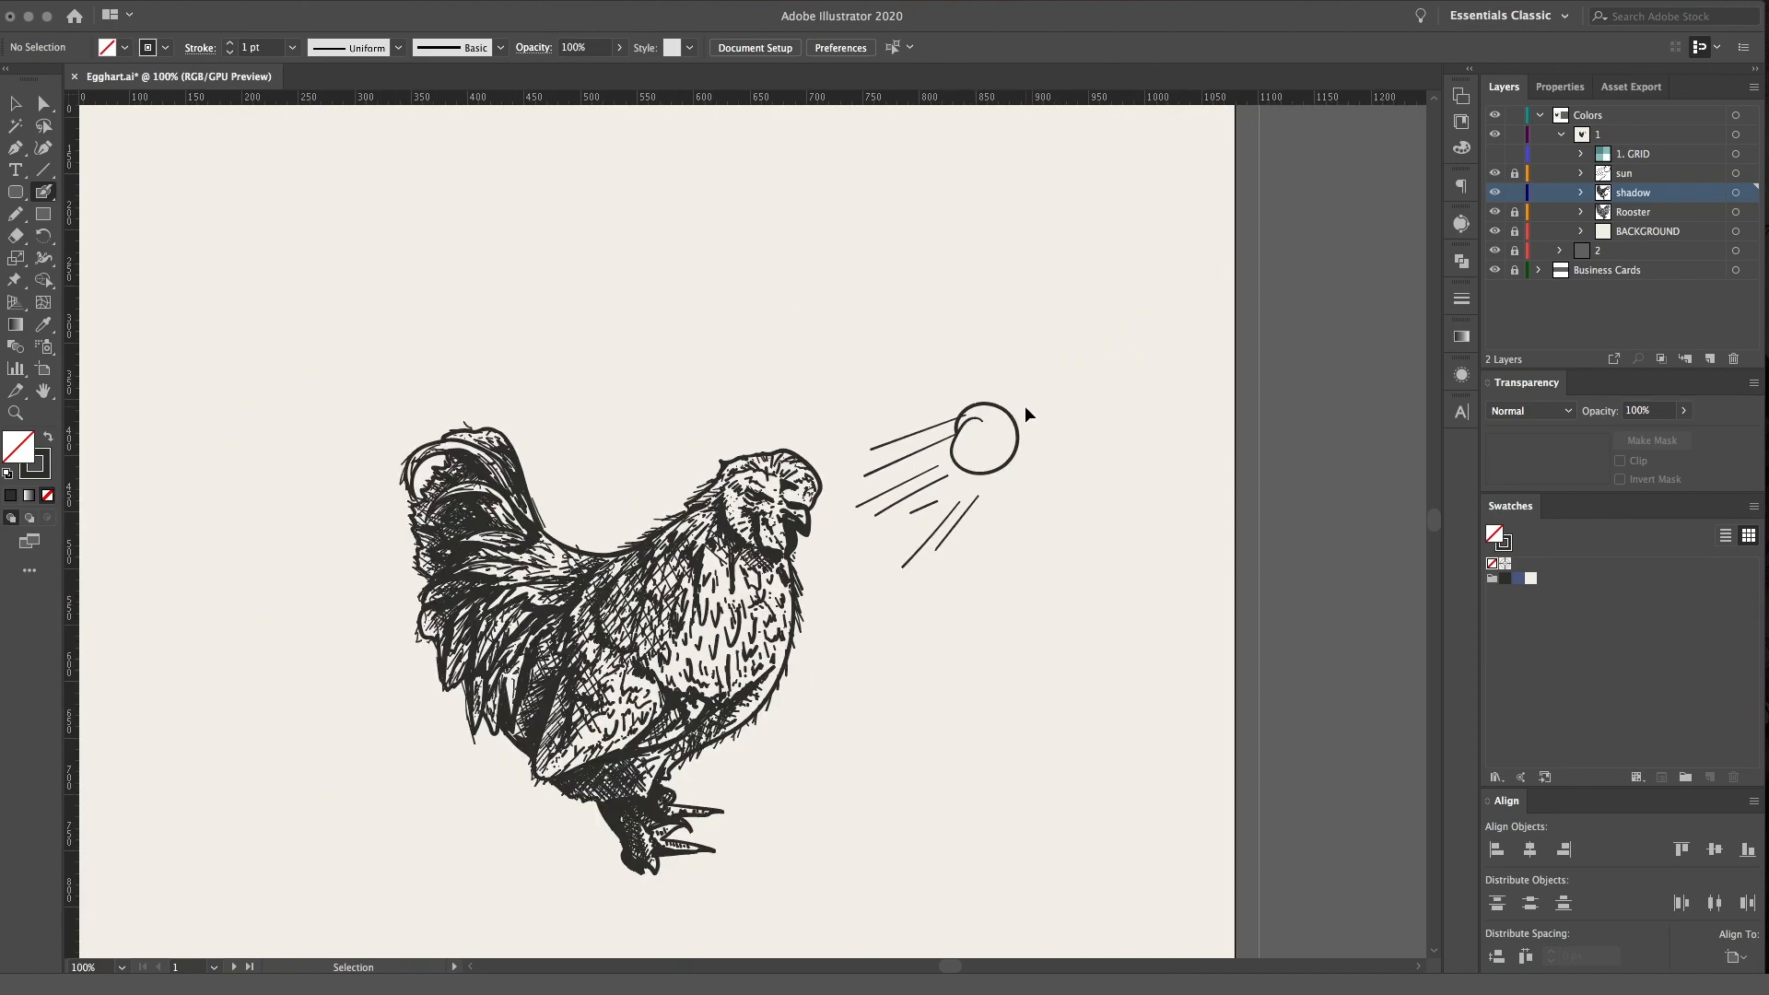
pyautogui.press('super+equal')
pyautogui.press('super+equal')
pyautogui.press('super+equal')
pyautogui.moveTo(864, 362); pyautogui.dragTo(976, 438)
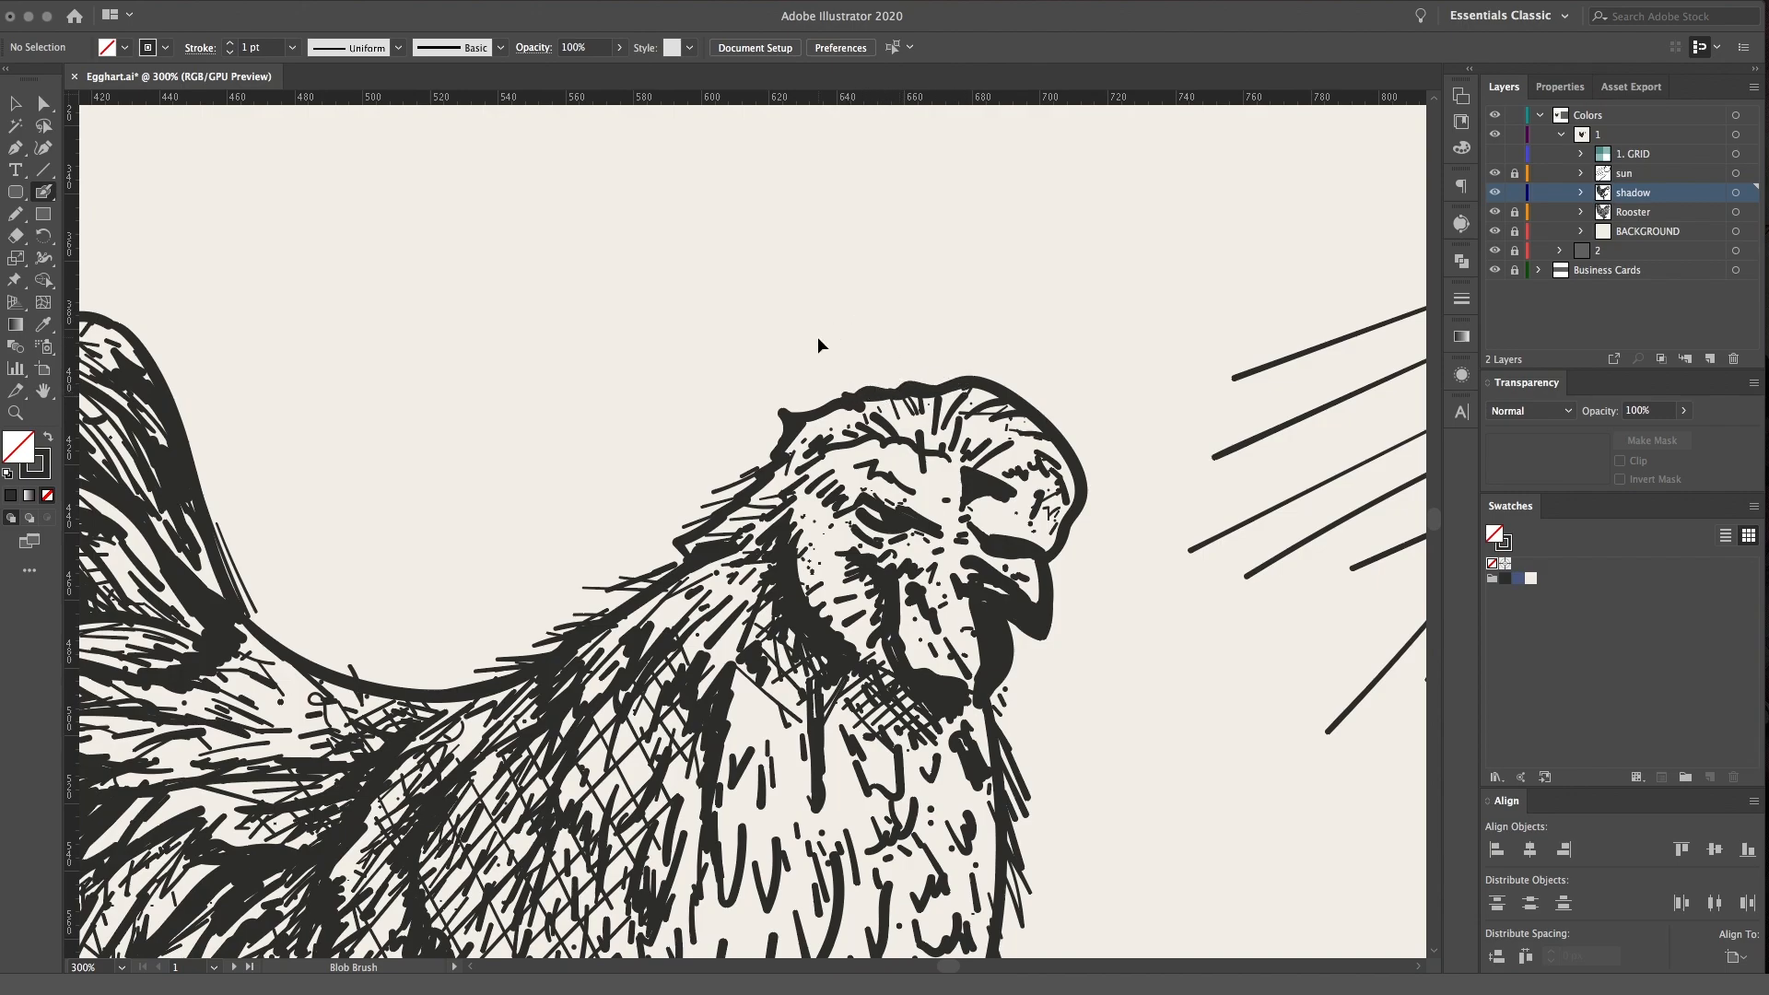
pyautogui.press('super+equal')
pyautogui.moveTo(878, 354); pyautogui.dragTo(815, 373)
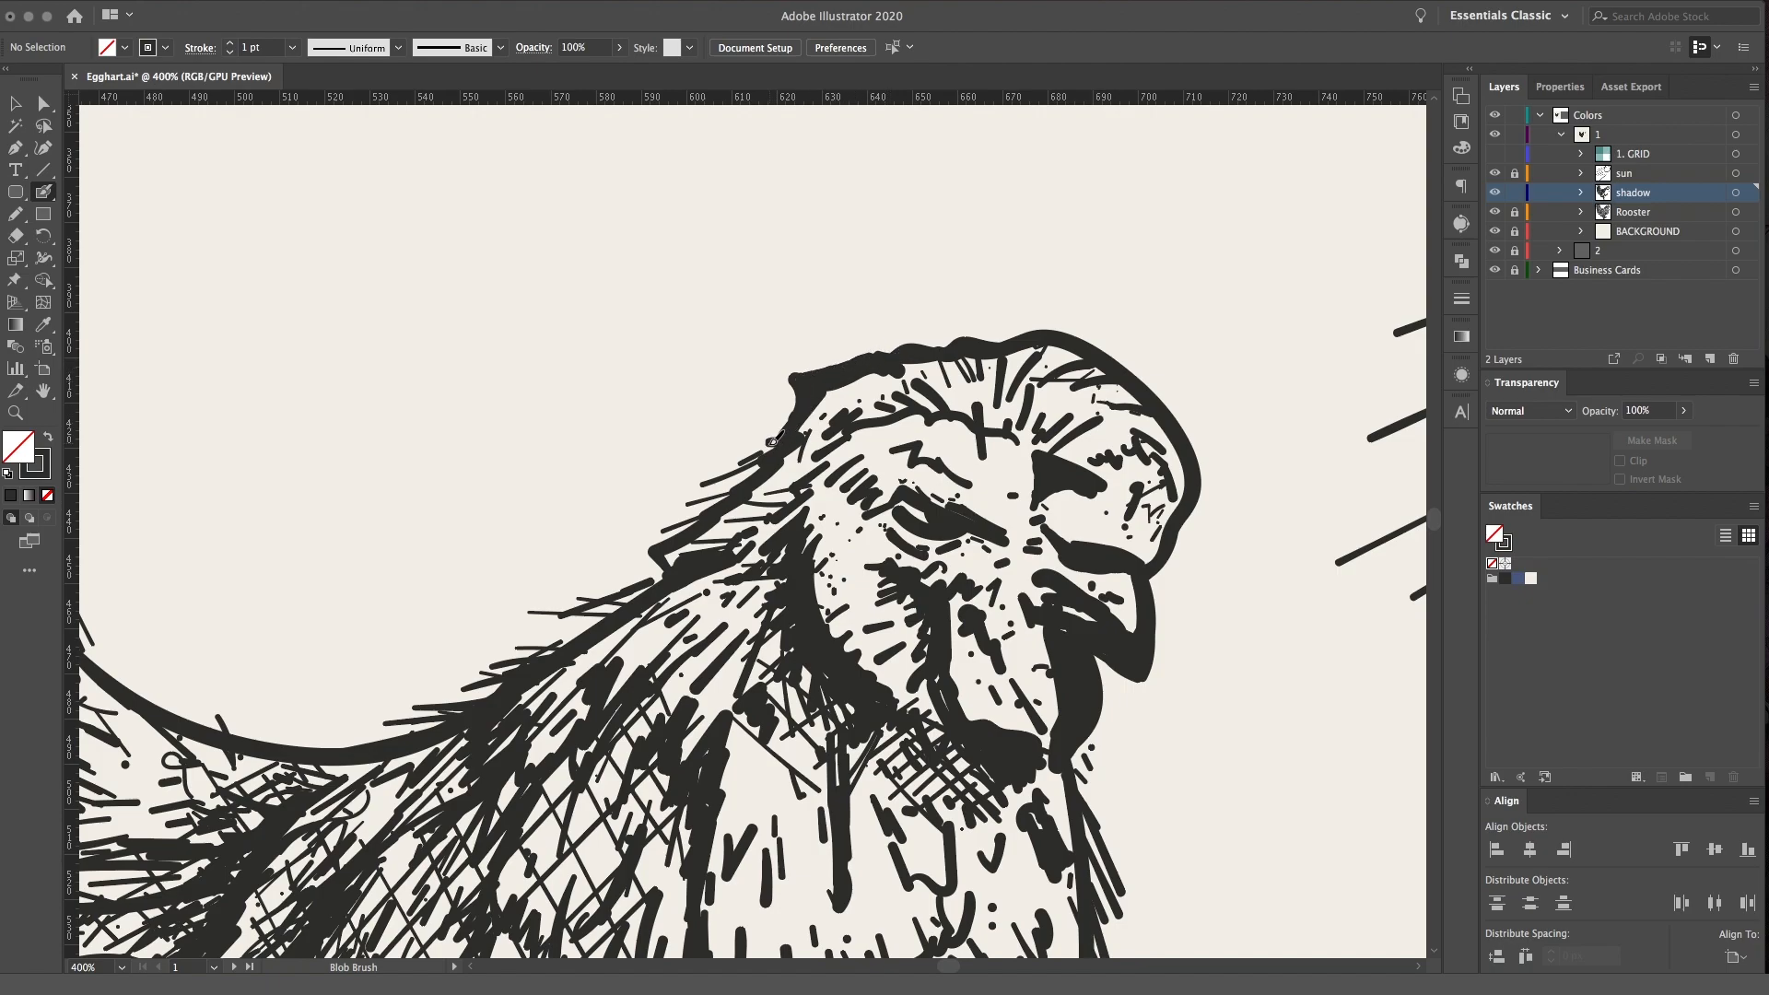
pyautogui.moveTo(742, 472)
pyautogui.mouseDown()
pyautogui.moveTo(681, 516)
pyautogui.moveTo(701, 519)
pyautogui.moveTo(651, 549)
pyautogui.moveTo(660, 569)
pyautogui.moveTo(1093, 530)
pyautogui.moveTo(952, 573)
pyautogui.moveTo(1007, 571)
pyautogui.mouseUp()
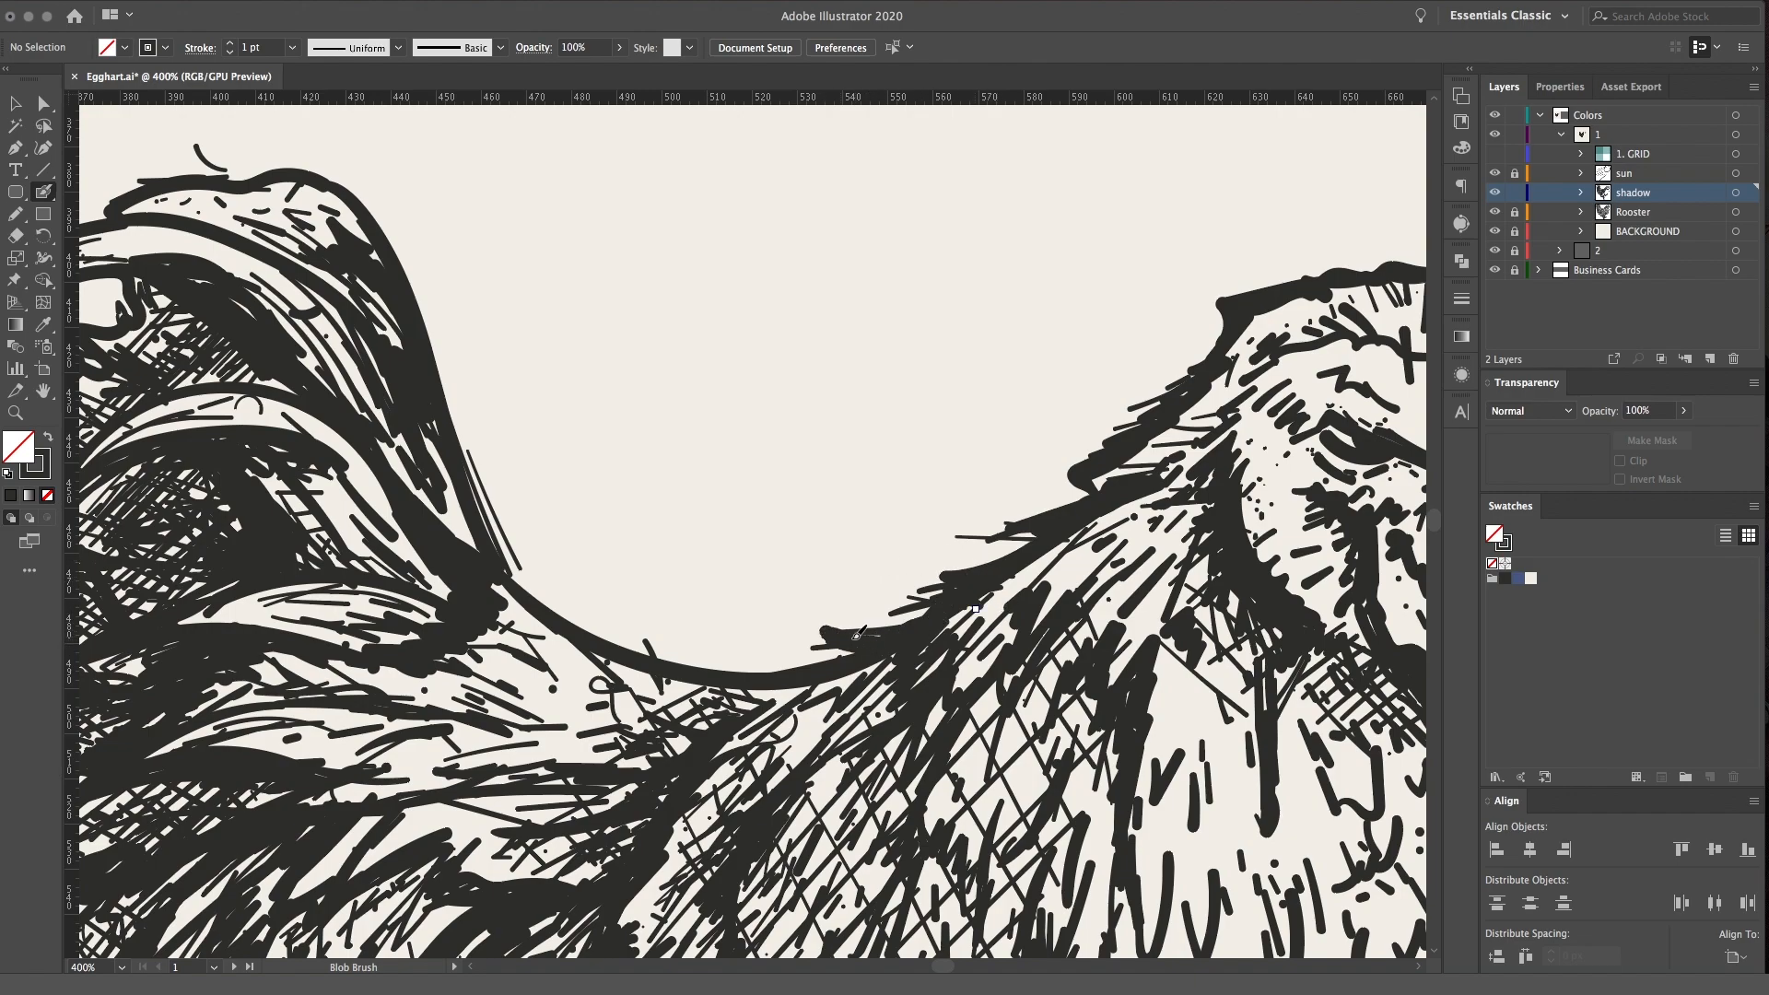
# Add loose feather strokes along the outer edge of the tail's peak
pyautogui.hscroll(-5, 778, 568)
pyautogui.scroll(2, 778, 568)
pyautogui.moveTo(541, 252)
pyautogui.mouseDown()
pyautogui.moveTo(564, 228)
pyautogui.moveTo(650, 290)
pyautogui.moveTo(724, 474)
pyautogui.mouseUp()
pyautogui.moveTo(710, 339); pyautogui.dragTo(730, 553)
pyautogui.moveTo(289, 320); pyautogui.dragTo(245, 361)
pyautogui.moveTo(378, 281)
pyautogui.mouseDown()
pyautogui.moveTo(207, 386)
pyautogui.moveTo(333, 280)
pyautogui.mouseUp()
# Add jagged feather strokes down the tail's rear edge
pyautogui.press('space')
pyautogui.moveTo(417, 562); pyautogui.dragTo(556, 343)
pyautogui.moveTo(415, 328)
pyautogui.mouseDown()
pyautogui.moveTo(366, 339)
pyautogui.moveTo(403, 359)
pyautogui.mouseUp()
pyautogui.moveTo(411, 348)
pyautogui.mouseDown()
pyautogui.moveTo(385, 374)
pyautogui.moveTo(481, 405)
pyautogui.moveTo(349, 407)
pyautogui.moveTo(398, 433)
pyautogui.mouseUp()
pyautogui.moveTo(412, 459)
pyautogui.mouseDown()
pyautogui.moveTo(363, 457)
pyautogui.moveTo(411, 521)
pyautogui.mouseUp()
# Roughen the outline of the lower tail feathers with short strokes at their edges and tips
pyautogui.press('space')
pyautogui.moveTo(744, 689); pyautogui.dragTo(696, 151)
pyautogui.moveTo(461, 447); pyautogui.dragTo(487, 569)
pyautogui.moveTo(509, 525)
pyautogui.mouseDown()
pyautogui.moveTo(498, 584)
pyautogui.moveTo(526, 569)
pyautogui.mouseUp()
pyautogui.moveTo(559, 498); pyautogui.dragTo(575, 650)
pyautogui.moveTo(574, 590)
pyautogui.mouseDown()
pyautogui.moveTo(593, 698)
pyautogui.moveTo(661, 692)
pyautogui.mouseUp()
pyautogui.moveTo(645, 628); pyautogui.dragTo(682, 743)
# Add feather strokes along the rump outline between the tail tips and the thigh
pyautogui.press('space')
pyautogui.moveTo(958, 681); pyautogui.dragTo(650, 374)
pyautogui.moveTo(446, 444); pyautogui.dragTo(516, 506)
pyautogui.moveTo(484, 496)
pyautogui.mouseDown()
pyautogui.moveTo(544, 537)
pyautogui.moveTo(563, 603)
pyautogui.moveTo(595, 580)
pyautogui.mouseUp()
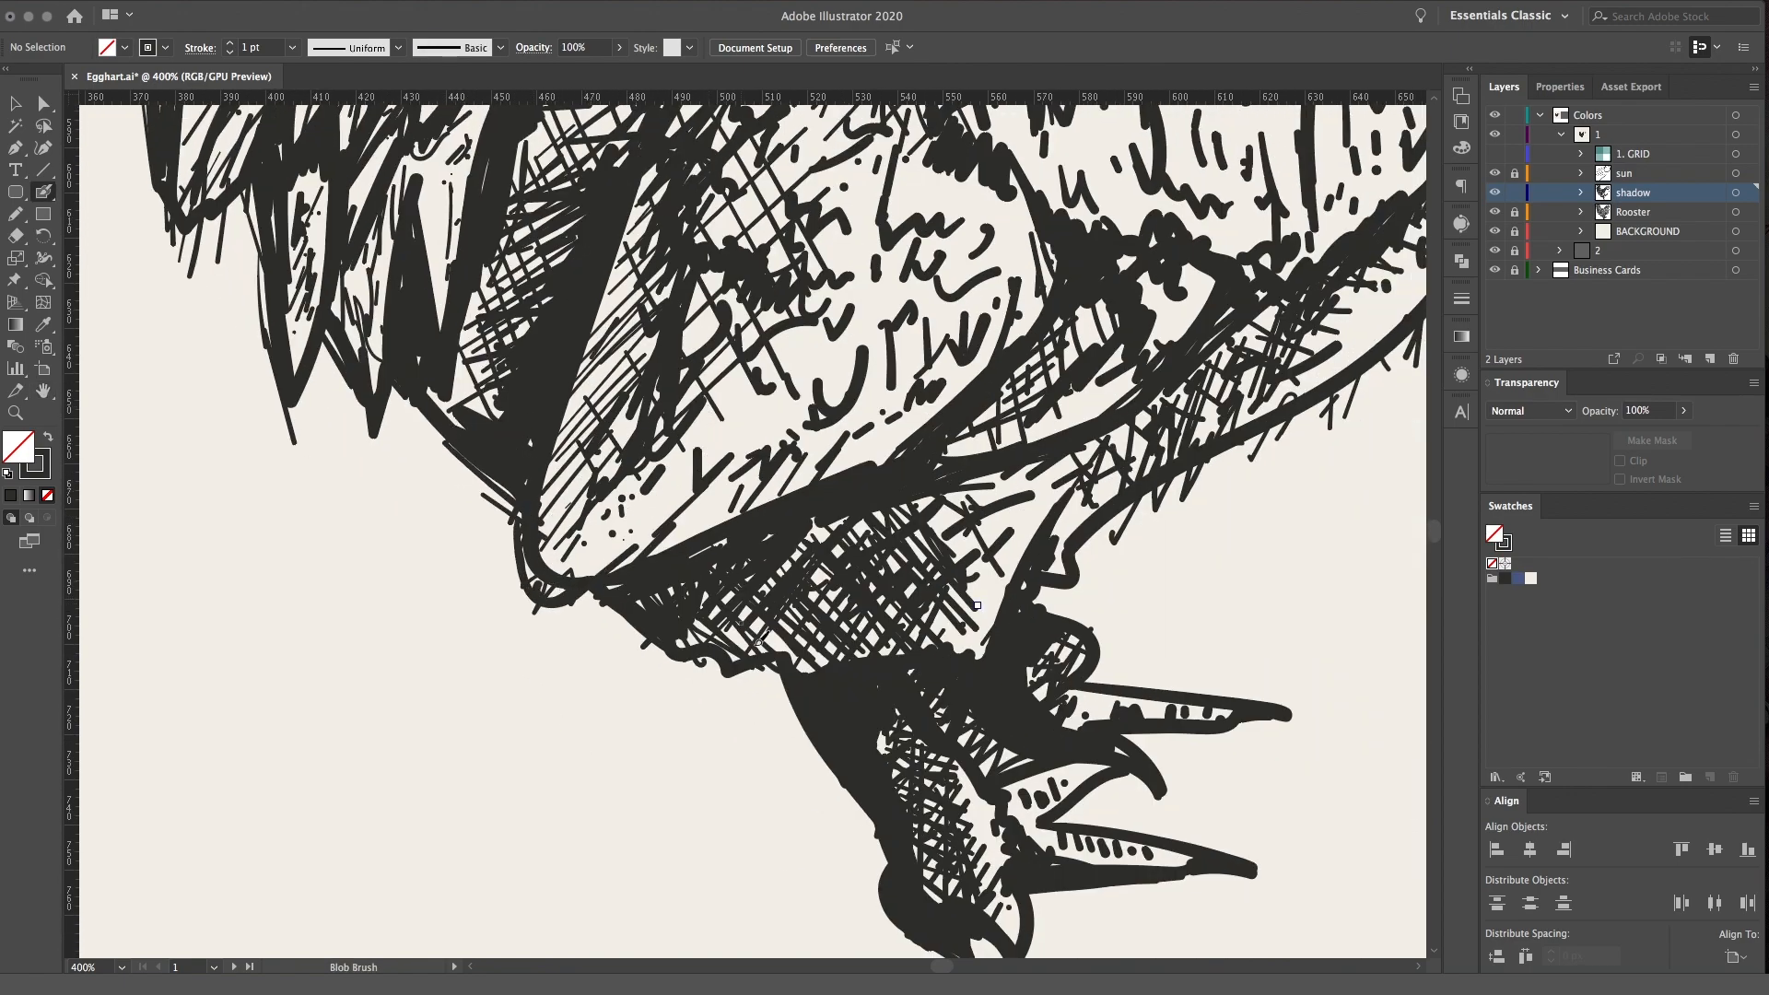
# Add short hanging feather strokes along the lower edge of the upper leg, below the thigh
pyautogui.moveTo(660, 645); pyautogui.dragTo(677, 680)
pyautogui.moveTo(698, 647); pyautogui.dragTo(706, 702)
pyautogui.moveTo(734, 665); pyautogui.dragTo(740, 685)
pyautogui.moveTo(757, 665); pyautogui.dragTo(752, 684)
pyautogui.moveTo(782, 665); pyautogui.dragTo(778, 682)
pyautogui.moveTo(664, 649)
pyautogui.mouseDown()
pyautogui.moveTo(612, 655)
pyautogui.moveTo(612, 628)
pyautogui.mouseUp()
pyautogui.moveTo(656, 665); pyautogui.dragTo(654, 736)
pyautogui.moveTo(714, 668); pyautogui.dragTo(710, 693)
# Add short feather strokes along the outline of the belly and breast
pyautogui.press('space')
pyautogui.moveTo(989, 663); pyautogui.dragTo(690, 540)
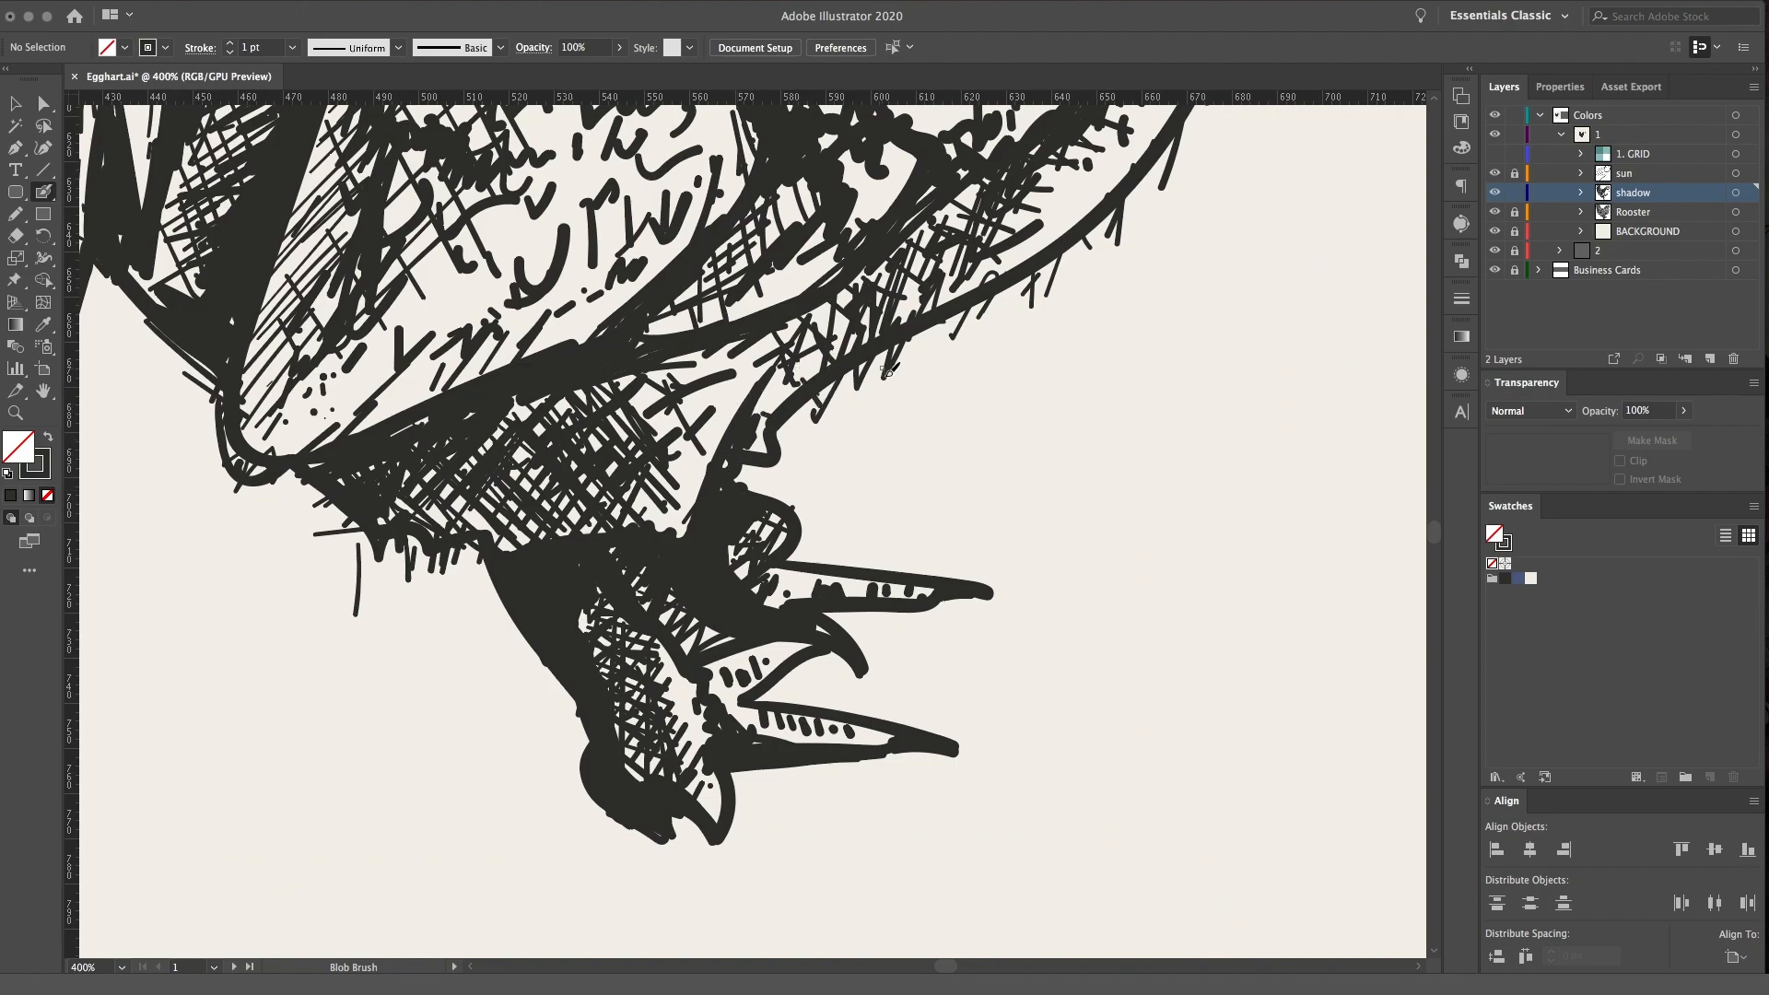
pyautogui.press('space')
pyautogui.moveTo(1018, 454); pyautogui.dragTo(881, 883)
pyautogui.moveTo(1001, 551)
pyautogui.mouseDown()
pyautogui.moveTo(999, 630)
pyautogui.moveTo(1114, 420)
pyautogui.moveTo(1133, 329)
pyautogui.moveTo(1041, 576)
pyautogui.mouseUp()
pyautogui.press('space')
pyautogui.moveTo(1048, 641)
pyautogui.mouseDown()
pyautogui.moveTo(1066, 469)
pyautogui.moveTo(1072, 512)
pyautogui.moveTo(1064, 360)
pyautogui.mouseUp()
pyautogui.moveTo(1041, 576)
pyautogui.mouseDown()
pyautogui.moveTo(1039, 398)
pyautogui.moveTo(1035, 417)
pyautogui.mouseUp()
# Hatch the light gaps between the lower tail feathers beside the wing and thigh
pyautogui.scroll(-5, 1035, 416)
pyautogui.hscroll(-3, 1035, 417)
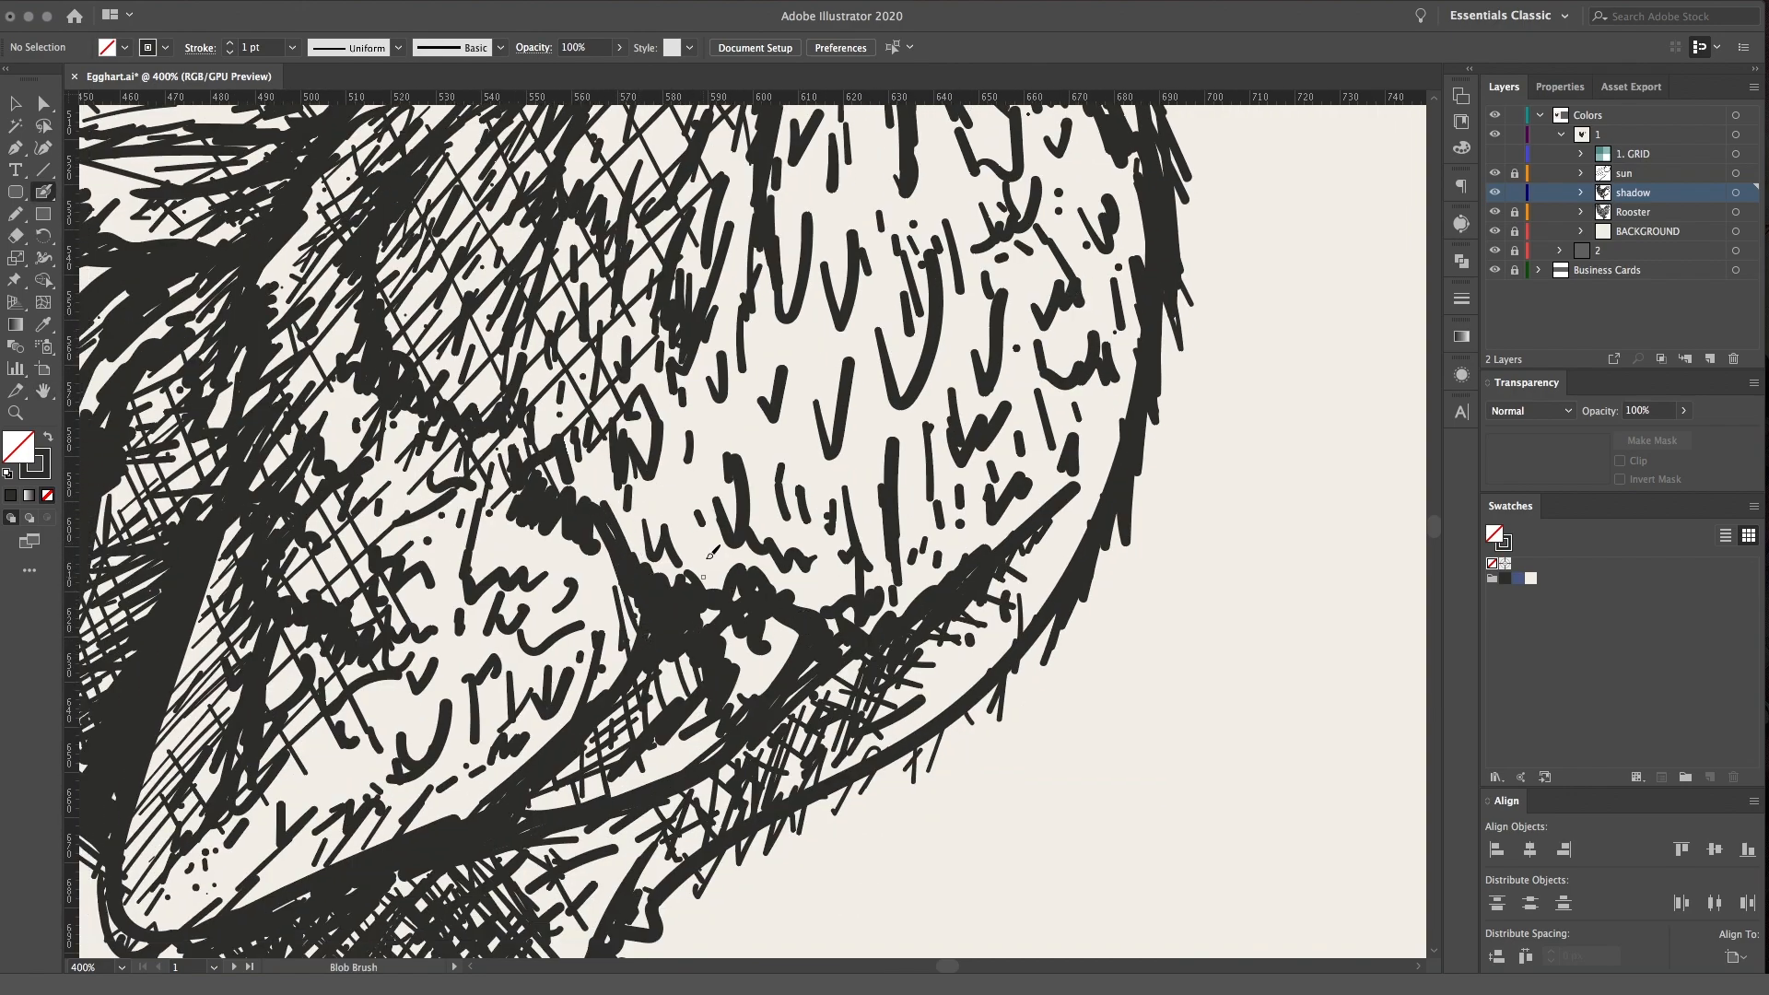
pyautogui.hscroll(-4, 615, 532)
pyautogui.moveTo(562, 461)
pyautogui.mouseDown()
pyautogui.moveTo(546, 486)
pyautogui.moveTo(558, 453)
pyautogui.mouseUp()
pyautogui.press('space')
pyautogui.moveTo(498, 289); pyautogui.dragTo(645, 540)
pyautogui.moveTo(703, 730)
pyautogui.mouseDown()
pyautogui.moveTo(693, 682)
pyautogui.moveTo(666, 688)
pyautogui.moveTo(663, 602)
pyautogui.moveTo(621, 634)
pyautogui.moveTo(665, 588)
pyautogui.moveTo(610, 561)
pyautogui.mouseUp()
pyautogui.moveTo(736, 623)
pyautogui.mouseDown()
pyautogui.moveTo(691, 603)
pyautogui.moveTo(686, 544)
pyautogui.moveTo(714, 484)
pyautogui.mouseUp()
pyautogui.press('space')
pyautogui.moveTo(600, 596); pyautogui.dragTo(702, 393)
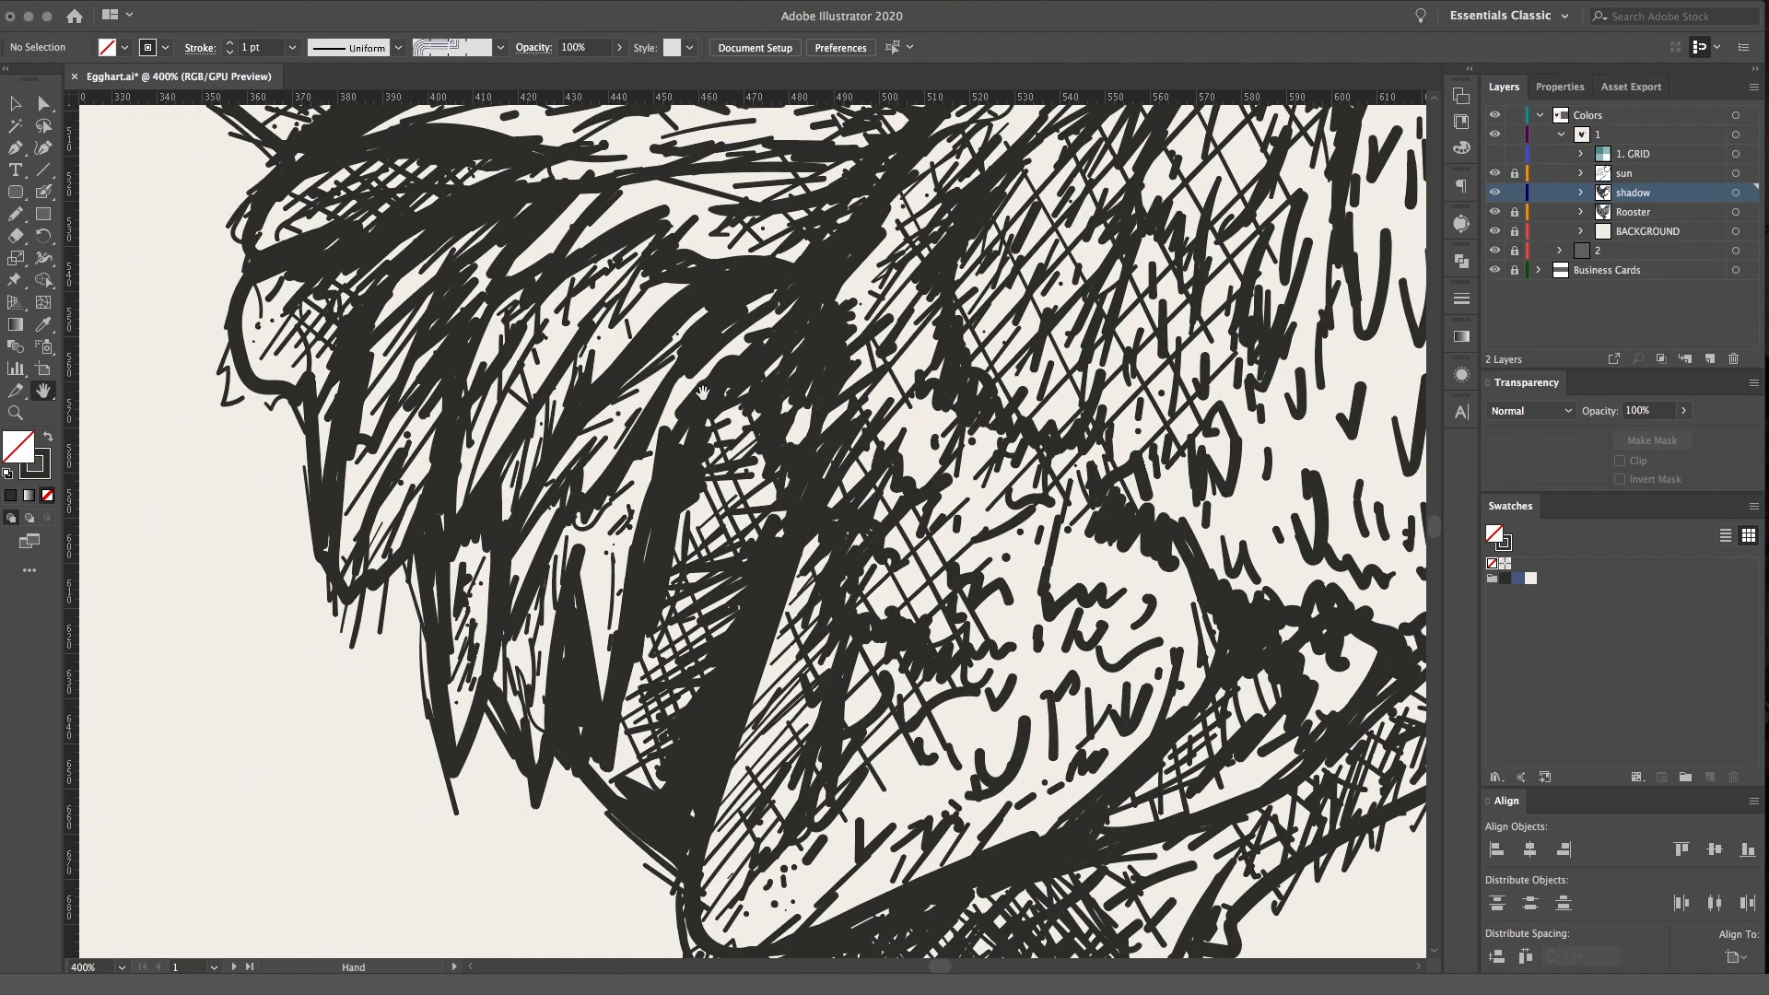
pyautogui.moveTo(613, 644)
pyautogui.mouseDown()
pyautogui.moveTo(640, 531)
pyautogui.moveTo(683, 449)
pyautogui.mouseUp()
pyautogui.moveTo(591, 599); pyautogui.dragTo(673, 462)
pyautogui.moveTo(584, 582)
pyautogui.mouseDown()
pyautogui.moveTo(628, 515)
pyautogui.moveTo(581, 518)
pyautogui.mouseUp()
pyautogui.moveTo(659, 423); pyautogui.dragTo(707, 361)
pyautogui.moveTo(586, 476); pyautogui.dragTo(680, 349)
pyautogui.moveTo(647, 278); pyautogui.dragTo(632, 291)
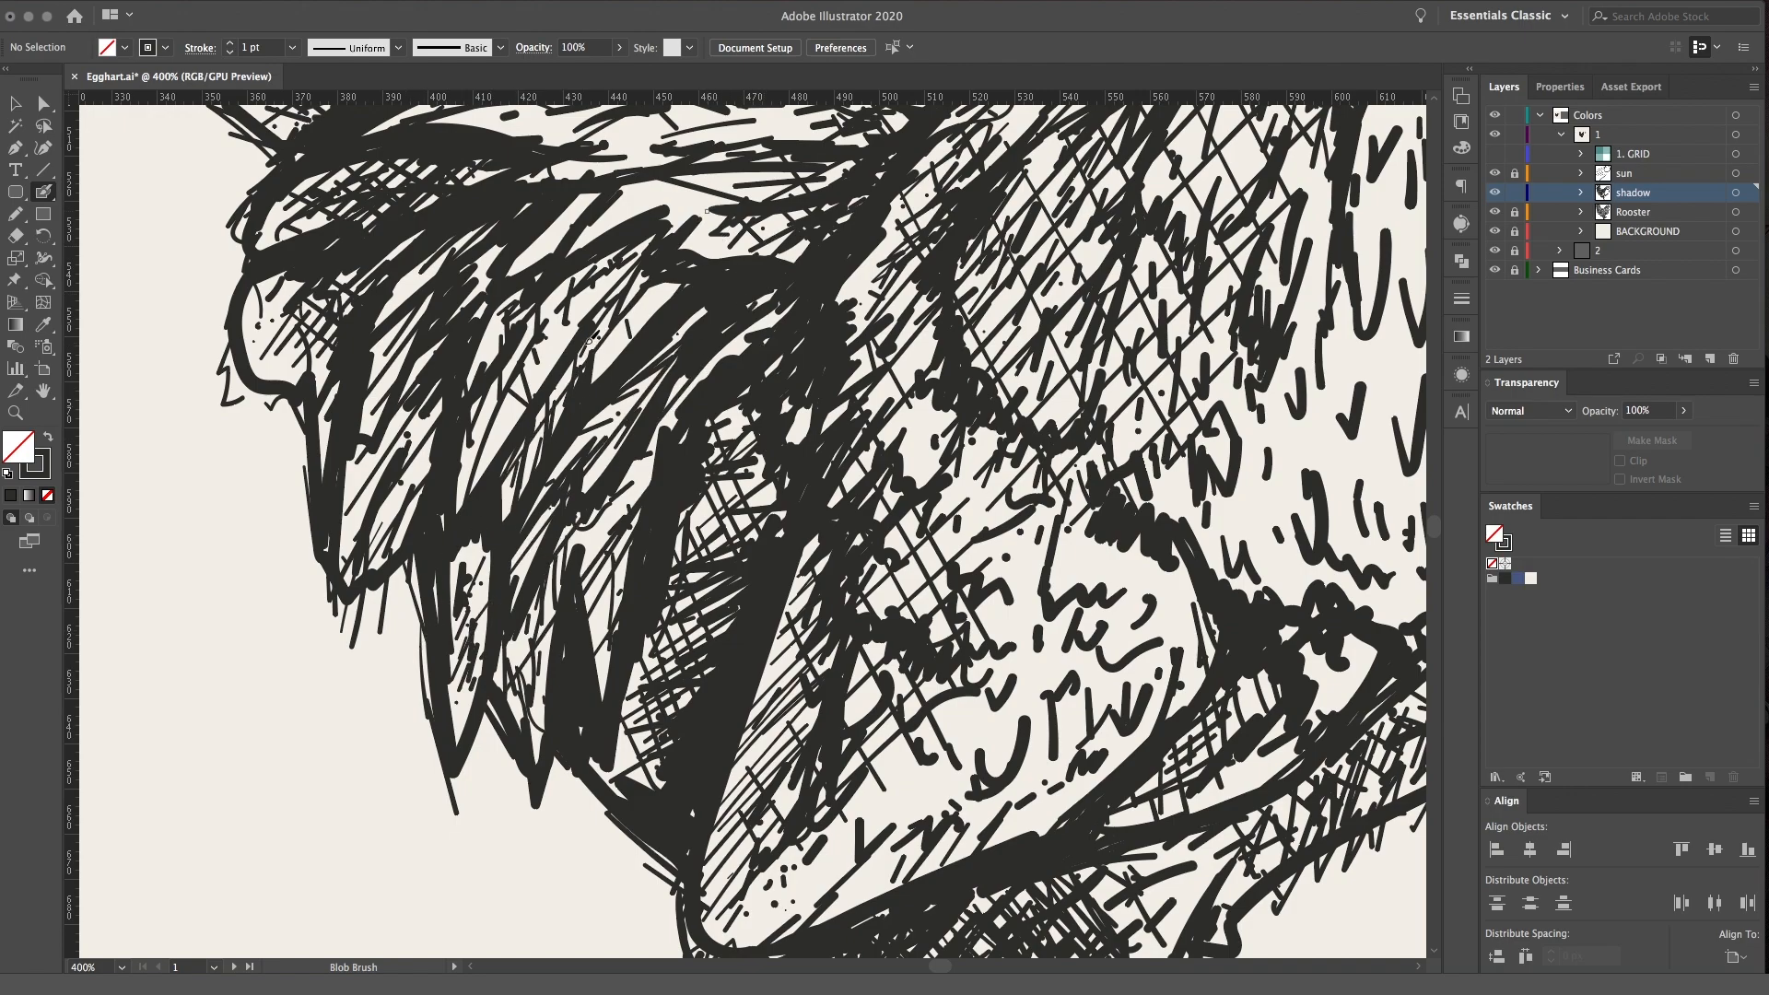
# Review the feathered outline and shading across the whole rooster
pyautogui.press('super+1')
pyautogui.press('super+equal')
pyautogui.press('super+minus')
pyautogui.press('super+minus')
pyautogui.press('super+minus')
pyautogui.press('super+equal')
pyautogui.press('super+equal')
pyautogui.moveTo(919, 347); pyautogui.dragTo(801, 471)
pyautogui.press('super+equal')
pyautogui.press('super+equal')
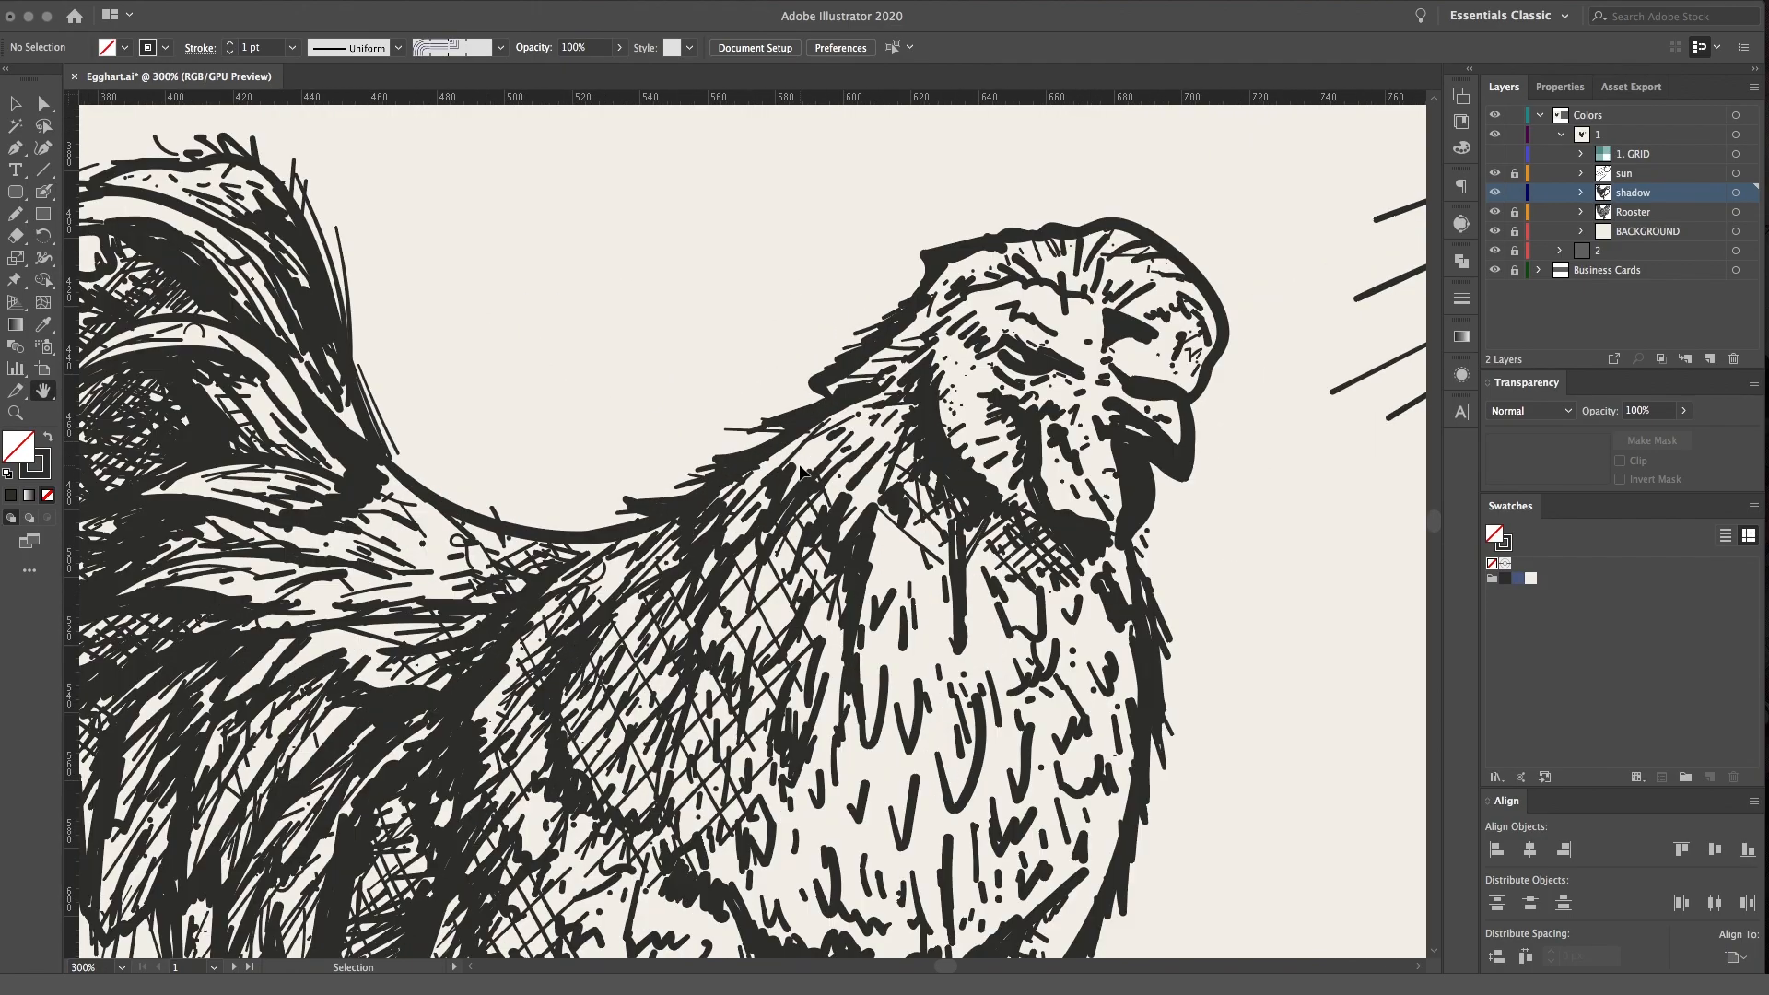
pyautogui.press('super+equal')
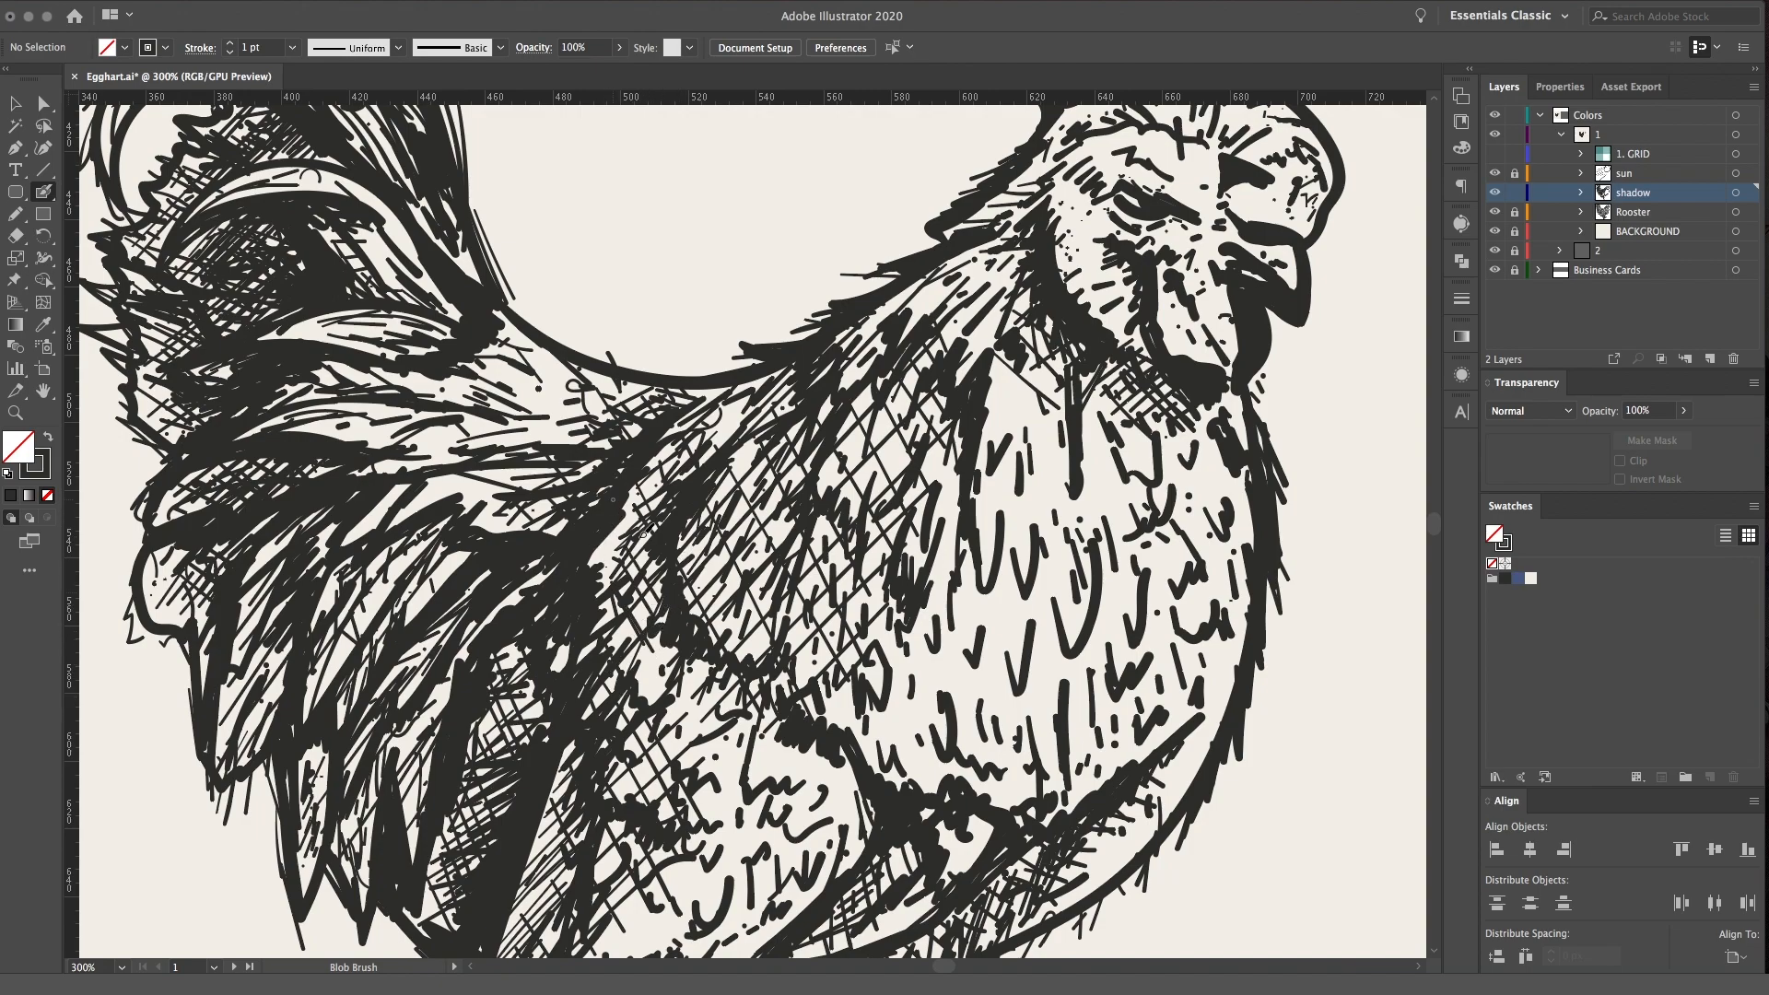
# Crosshatch the light area where the tail joins the back
pyautogui.moveTo(461, 418); pyautogui.dragTo(558, 527)
pyautogui.moveTo(485, 348)
pyautogui.mouseDown()
pyautogui.moveTo(590, 472)
pyautogui.moveTo(603, 423)
pyautogui.mouseUp()
pyautogui.moveTo(408, 462)
pyautogui.mouseDown()
pyautogui.moveTo(493, 369)
pyautogui.moveTo(527, 377)
pyautogui.mouseUp()
pyautogui.moveTo(484, 461); pyautogui.dragTo(563, 387)
pyautogui.moveTo(508, 474); pyautogui.dragTo(582, 389)
pyautogui.moveTo(544, 452); pyautogui.dragTo(617, 401)
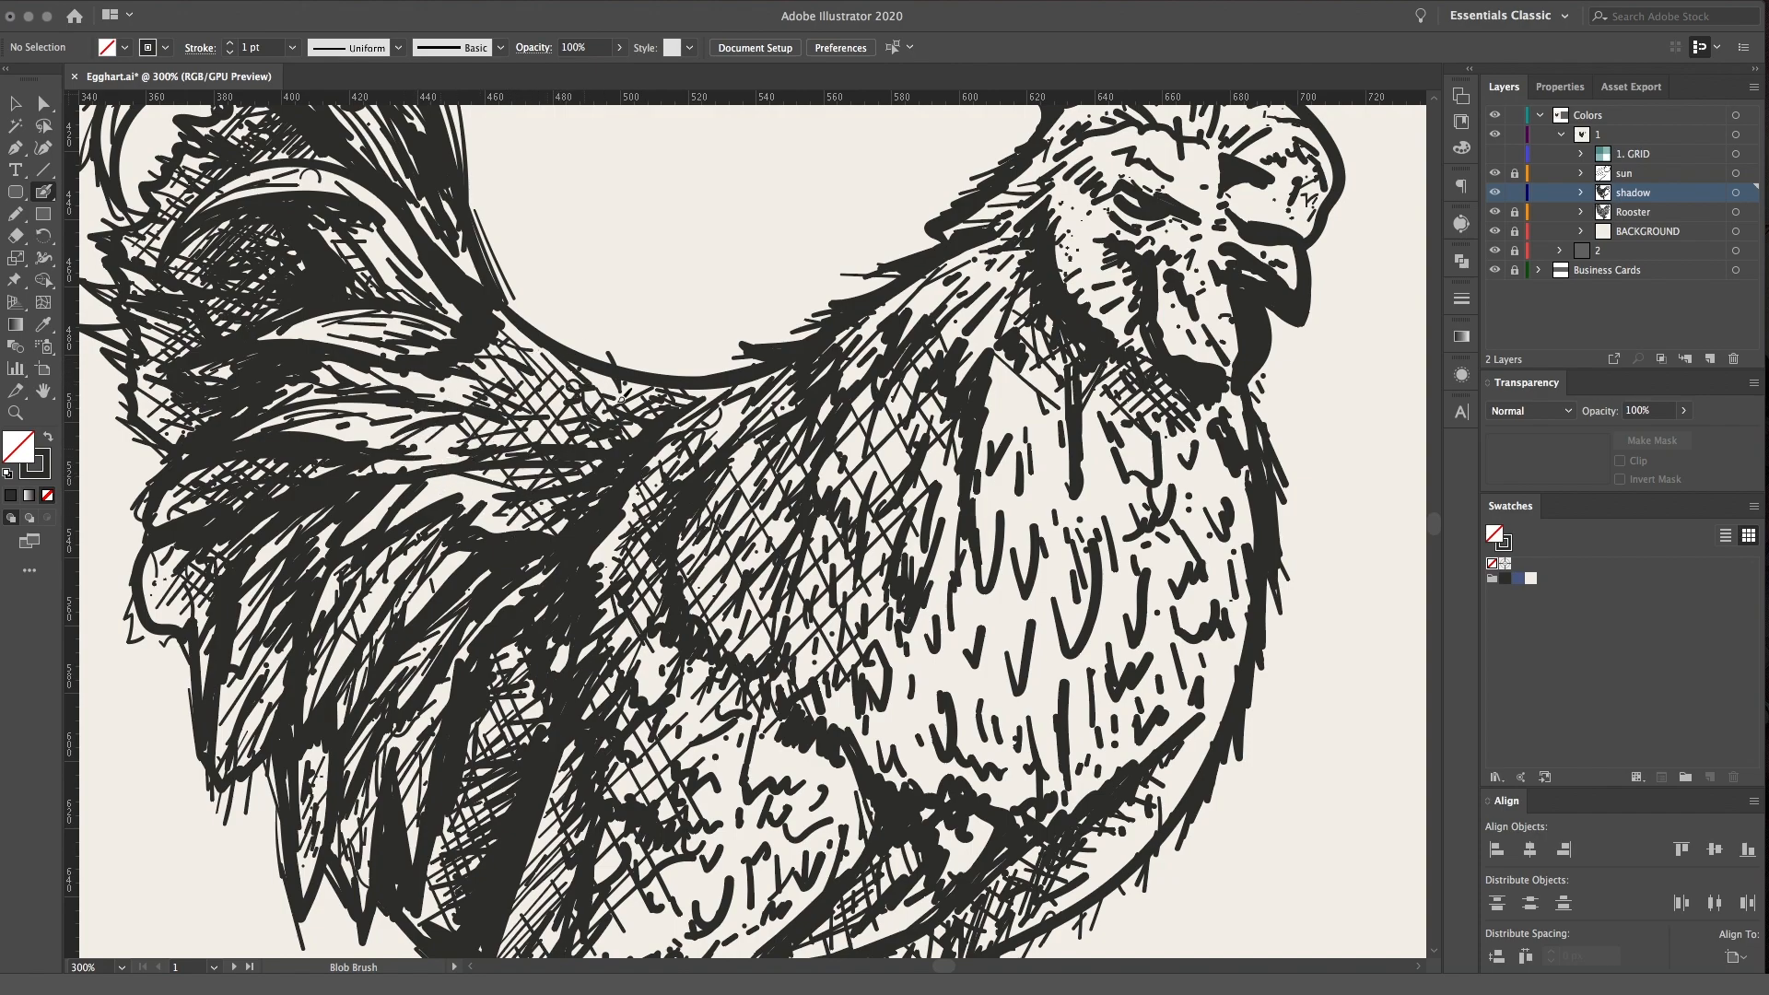
# Hatch across the neck feathers behind the head with diagonal strokes in both directions
pyautogui.moveTo(1003, 289); pyautogui.dragTo(1053, 221)
pyautogui.moveTo(1000, 263)
pyautogui.mouseDown()
pyautogui.moveTo(1046, 224)
pyautogui.moveTo(1017, 229)
pyautogui.mouseUp()
pyautogui.moveTo(954, 261); pyautogui.dragTo(1002, 221)
pyautogui.moveTo(1049, 415); pyautogui.dragTo(814, 486)
pyautogui.moveTo(738, 358); pyautogui.dragTo(762, 325)
pyautogui.moveTo(743, 370); pyautogui.dragTo(788, 334)
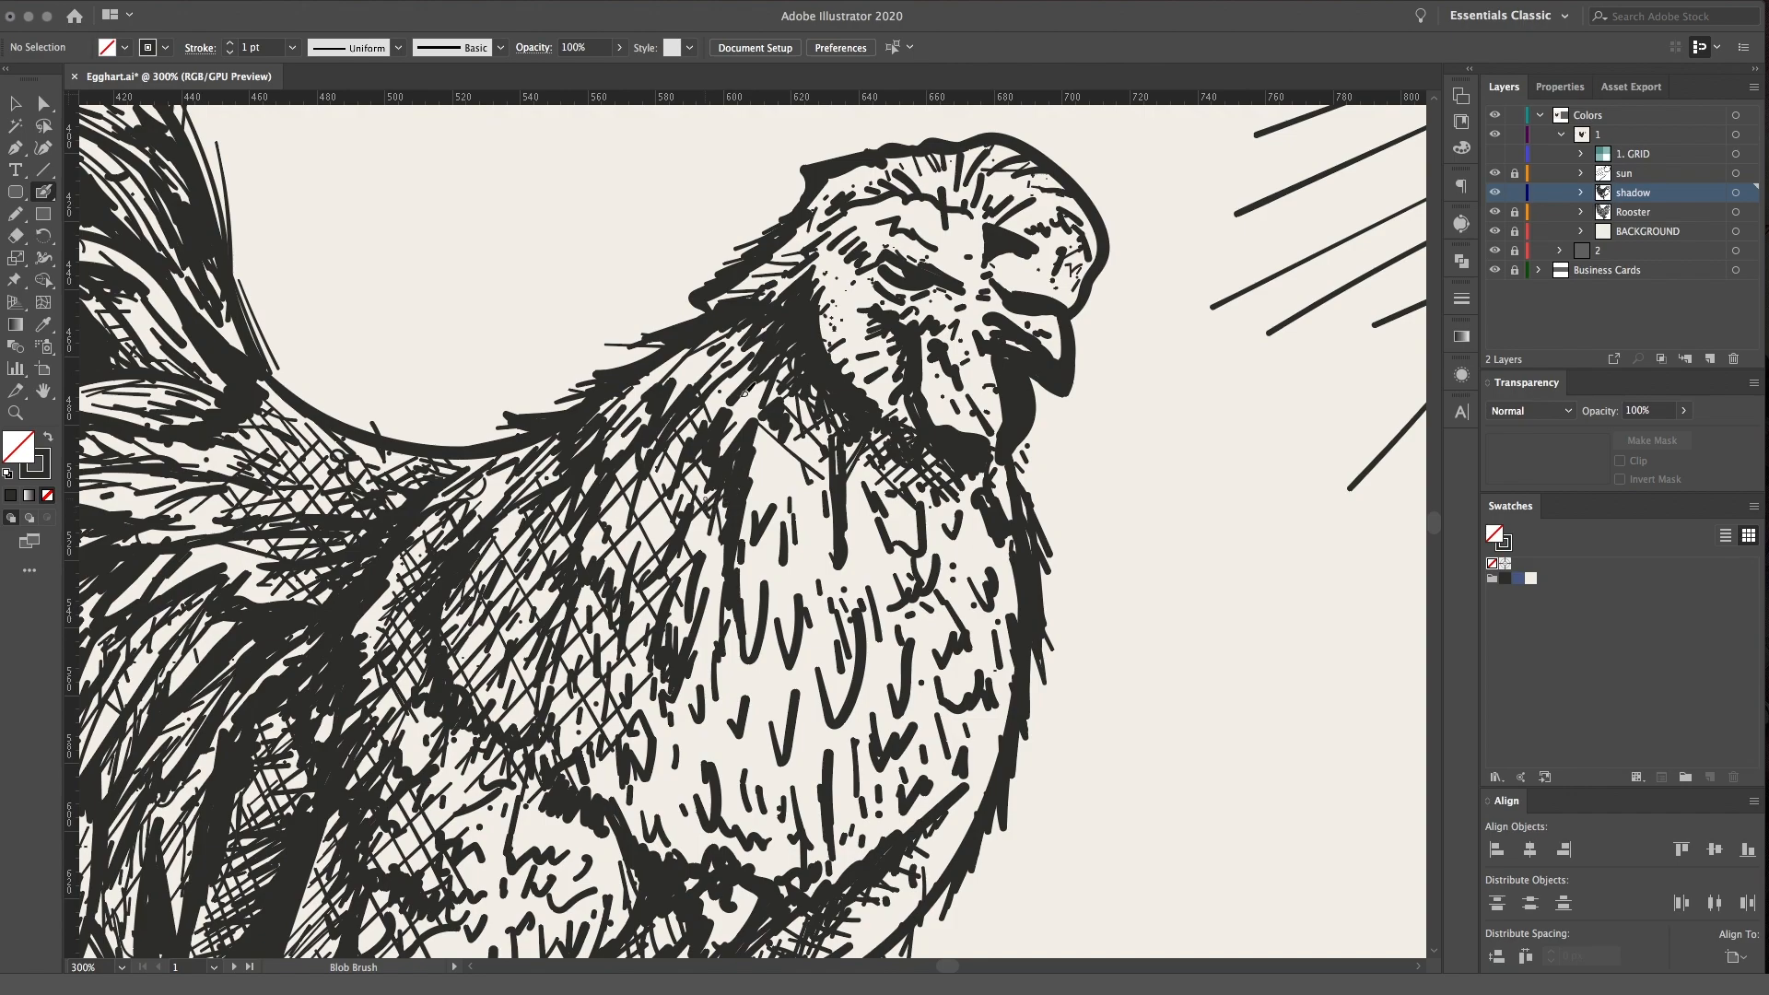
pyautogui.moveTo(679, 351); pyautogui.dragTo(743, 439)
pyautogui.moveTo(698, 346)
pyautogui.mouseDown()
pyautogui.moveTo(765, 454)
pyautogui.moveTo(778, 435)
pyautogui.mouseUp()
# Crosshatch the shaded cheek and back of the face behind the eye and wattle
pyautogui.moveTo(779, 275); pyautogui.dragTo(857, 206)
pyautogui.moveTo(794, 285); pyautogui.dragTo(885, 221)
pyautogui.moveTo(803, 311); pyautogui.dragTo(875, 270)
pyautogui.moveTo(819, 332)
pyautogui.mouseDown()
pyautogui.moveTo(882, 278)
pyautogui.moveTo(877, 292)
pyautogui.mouseUp()
pyautogui.moveTo(839, 339)
pyautogui.mouseDown()
pyautogui.moveTo(876, 304)
pyautogui.moveTo(875, 325)
pyautogui.mouseUp()
pyautogui.moveTo(833, 379); pyautogui.dragTo(876, 356)
pyautogui.moveTo(855, 389); pyautogui.dragTo(889, 352)
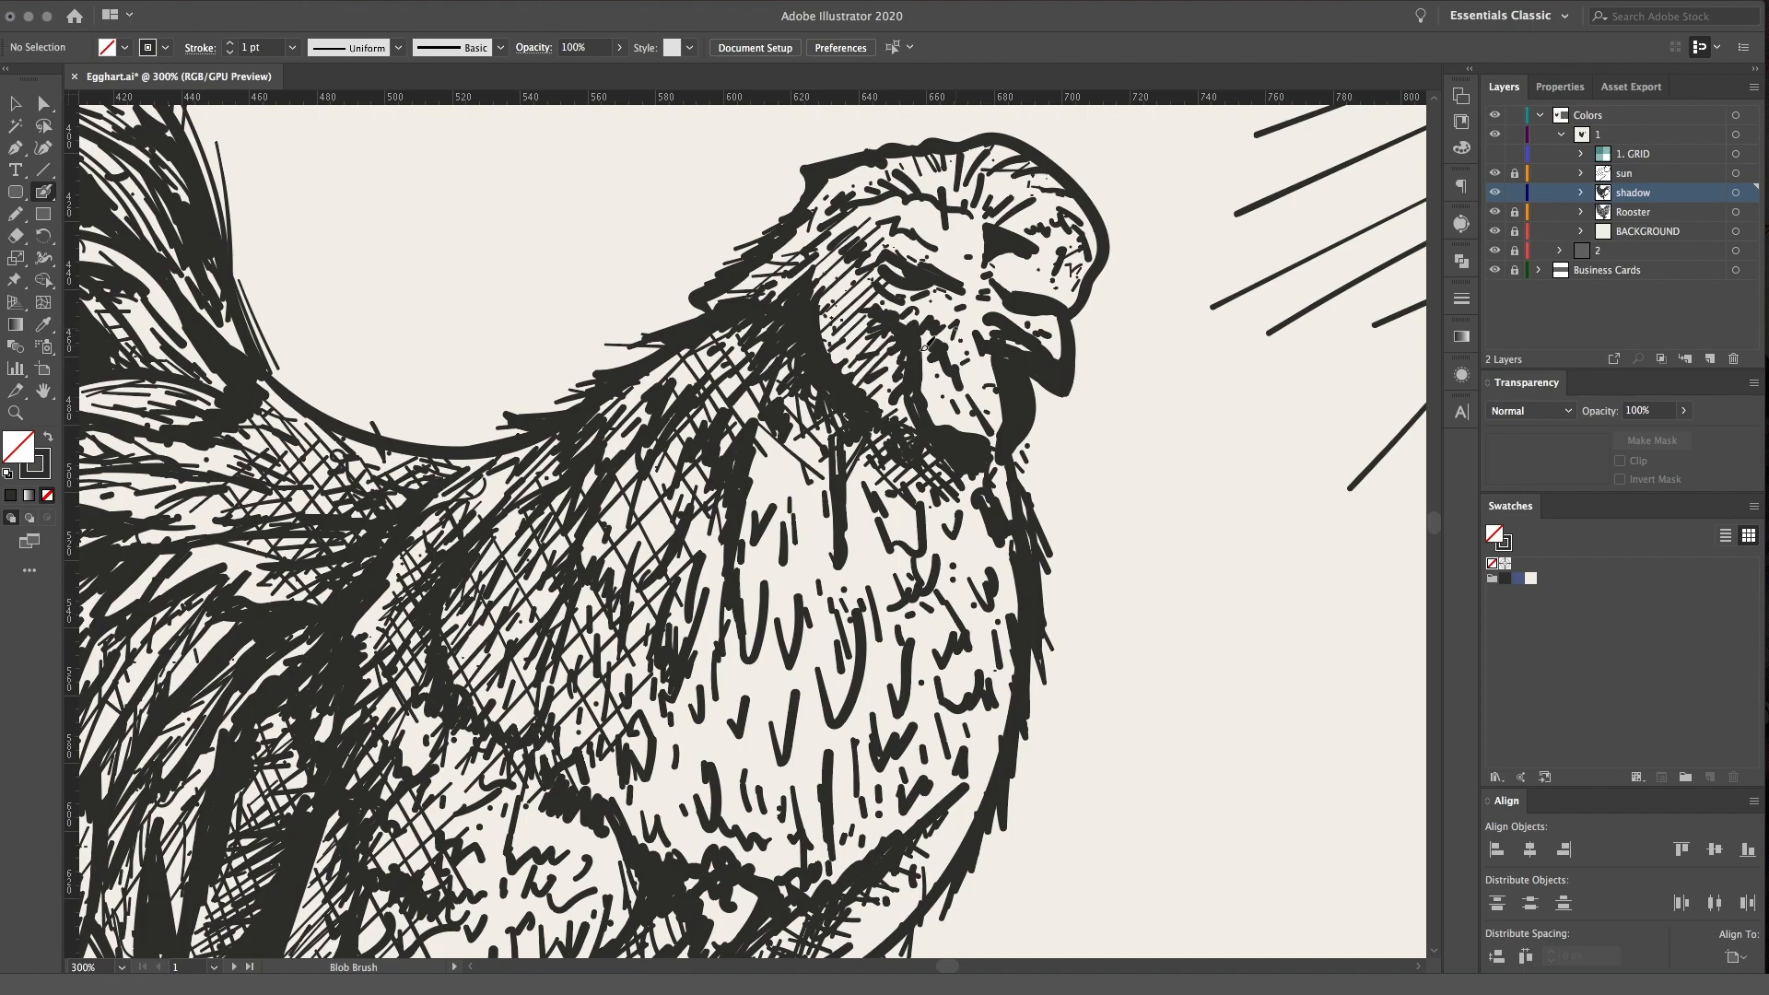
pyautogui.moveTo(821, 297); pyautogui.dragTo(905, 375)
pyautogui.moveTo(802, 216)
pyautogui.mouseDown()
pyautogui.moveTo(874, 307)
pyautogui.moveTo(864, 265)
pyautogui.mouseUp()
# Hatch the breast with long parallel diagonal strokes from the neck down to the belly
pyautogui.press('super+minus')
pyautogui.press('super+minus')
pyautogui.press('super+minus')
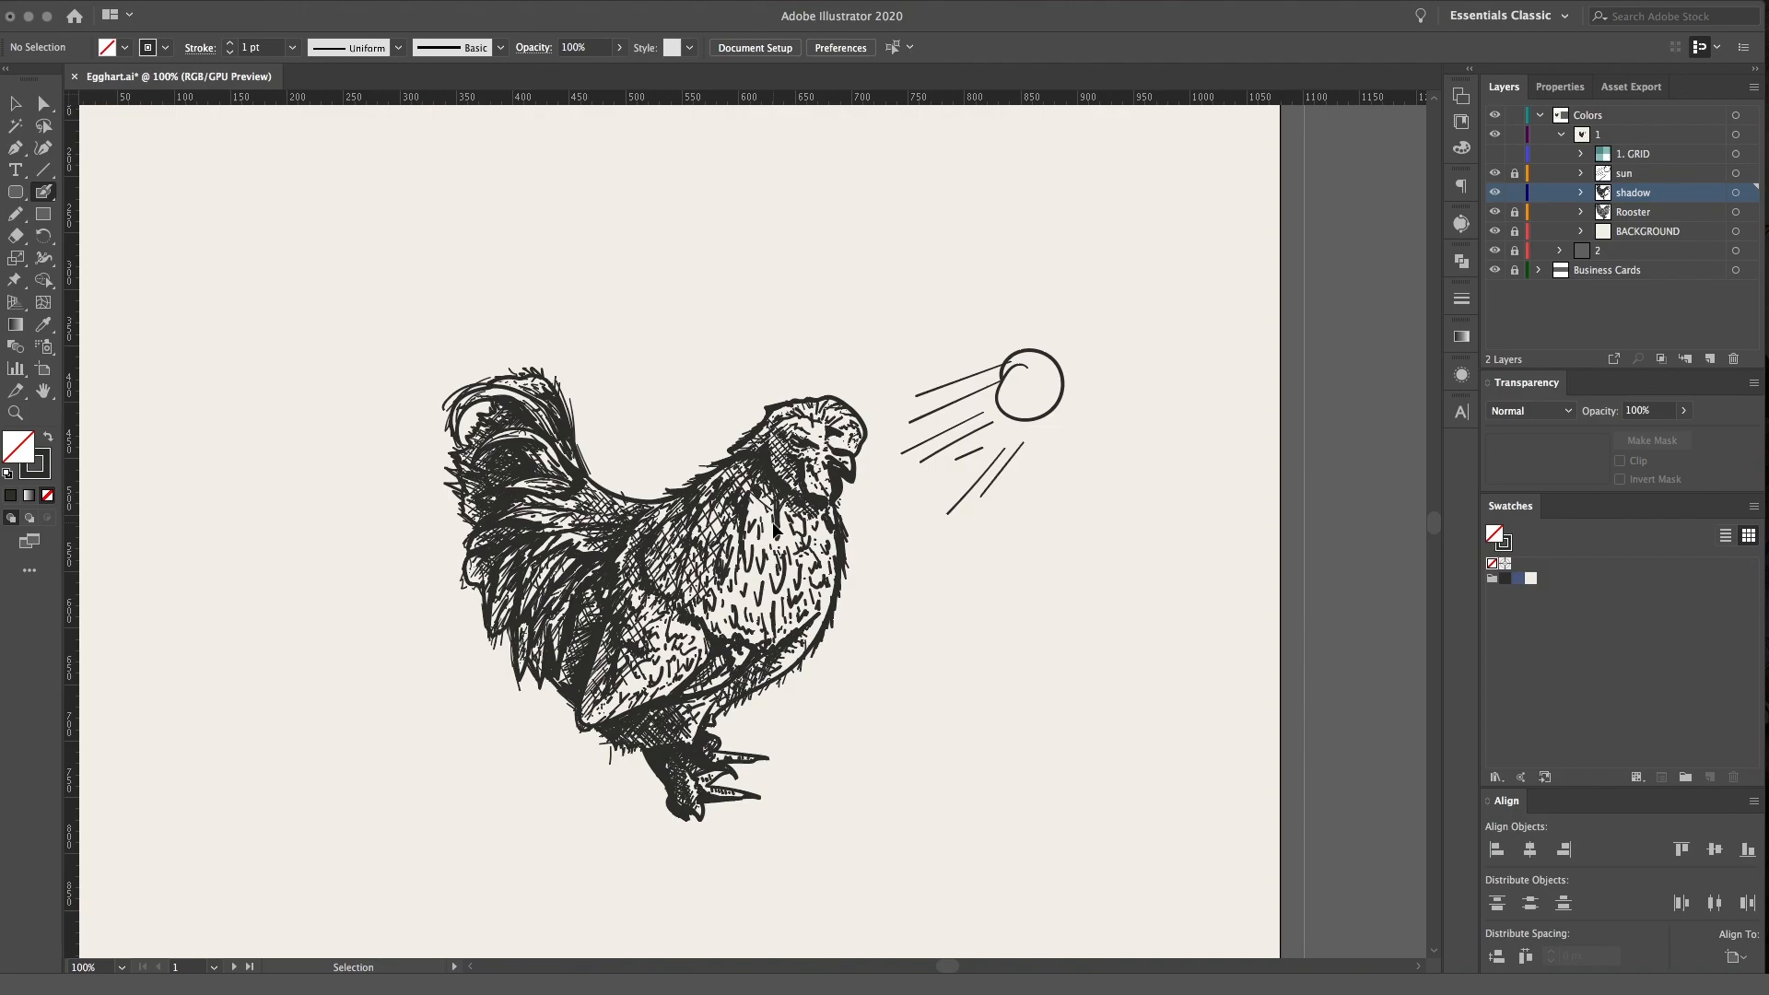
pyautogui.press('super+equal')
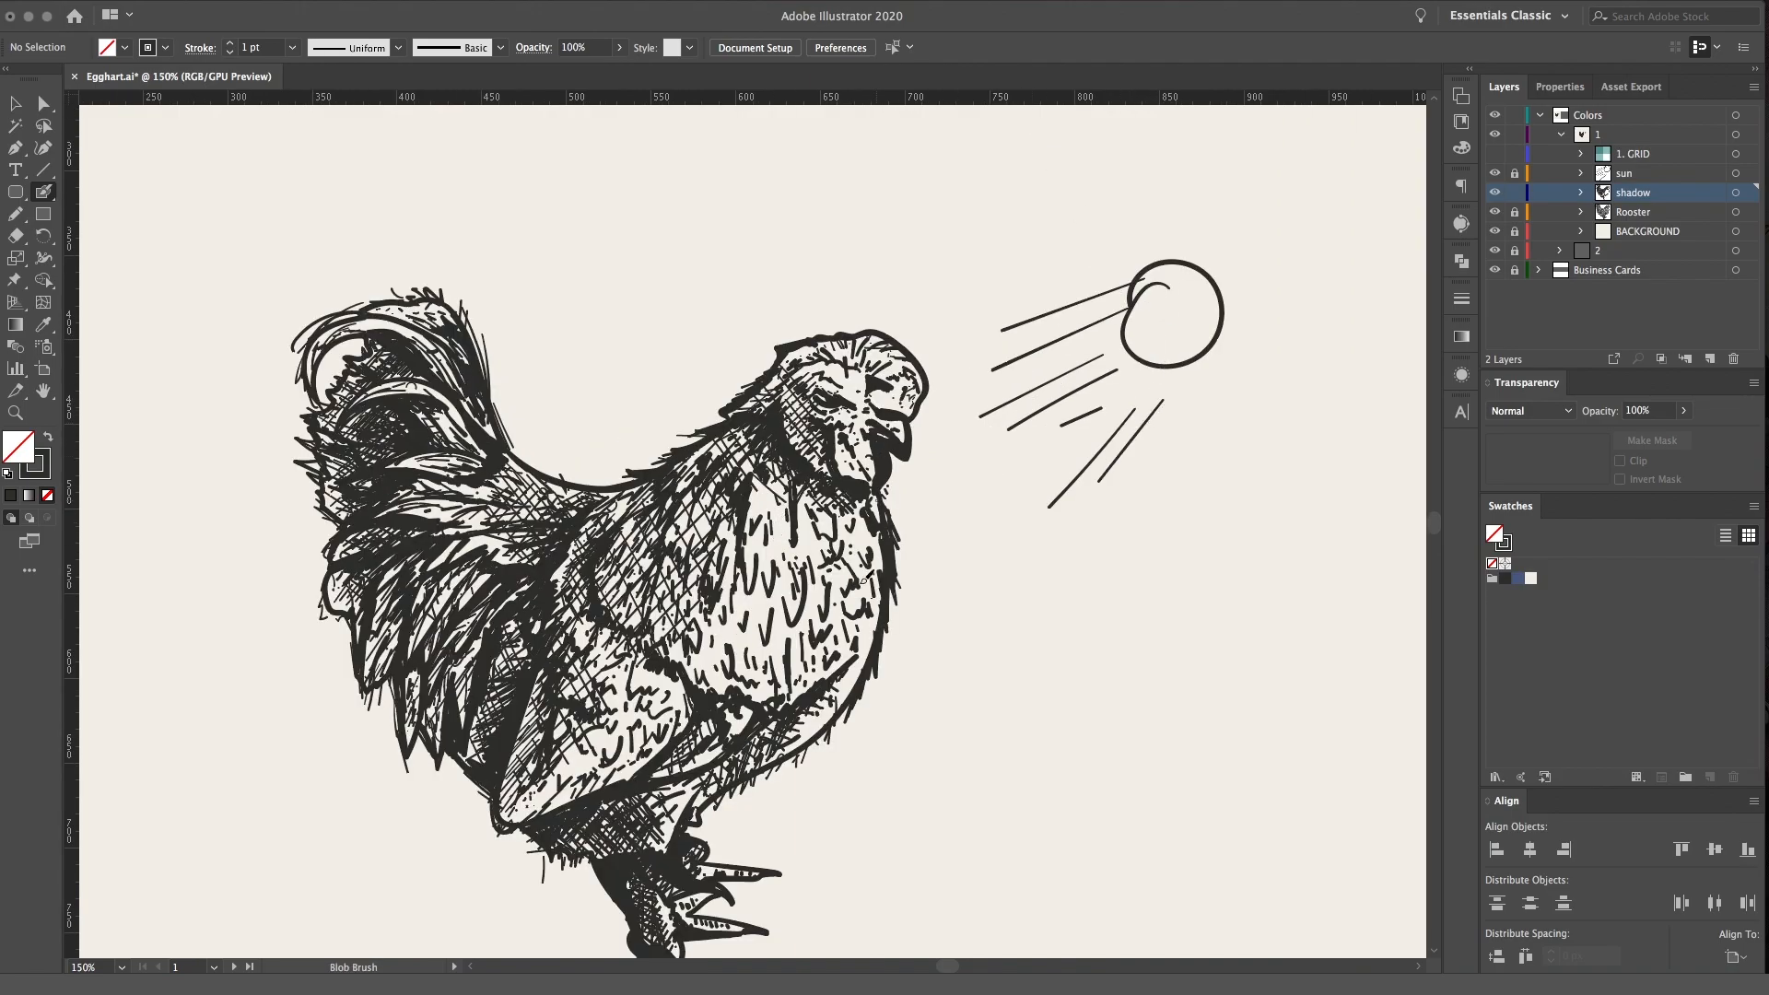
pyautogui.press('super+equal')
pyautogui.scroll(-3, 841, 577)
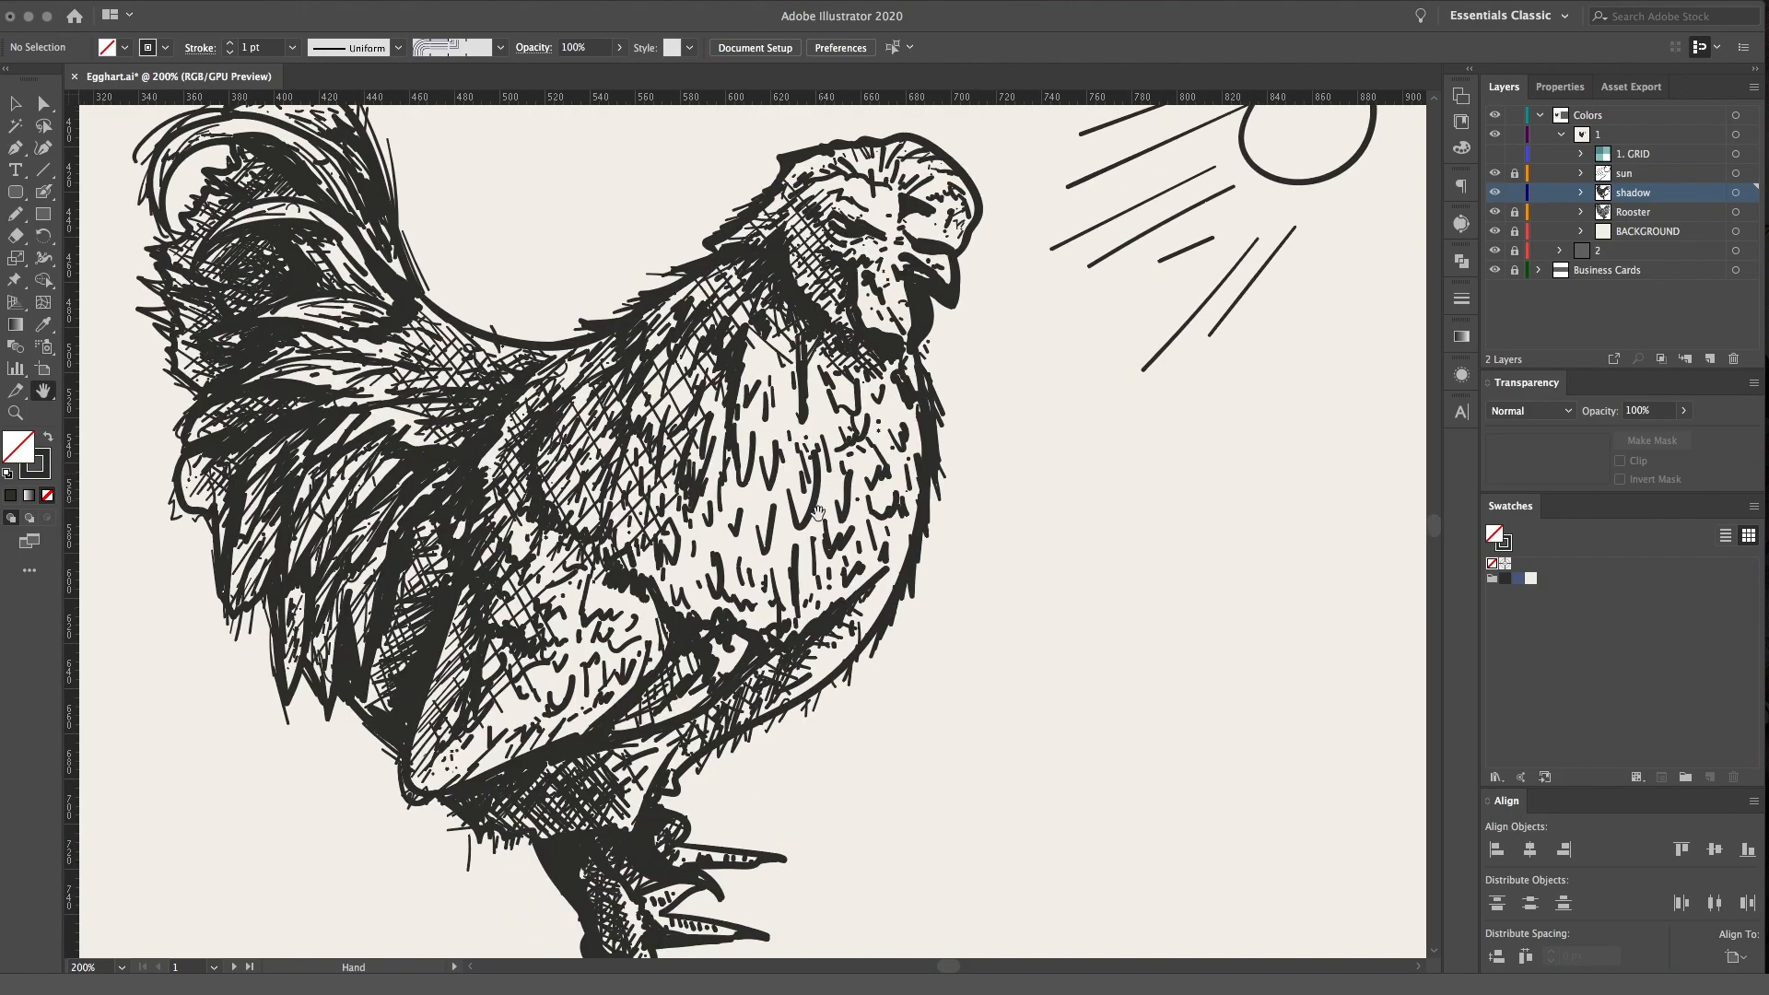
pyautogui.moveTo(659, 518)
pyautogui.mouseDown()
pyautogui.moveTo(715, 610)
pyautogui.moveTo(779, 623)
pyautogui.mouseUp()
pyautogui.moveTo(707, 466); pyautogui.dragTo(820, 615)
pyautogui.moveTo(752, 465)
pyautogui.mouseDown()
pyautogui.moveTo(844, 609)
pyautogui.moveTo(837, 594)
pyautogui.mouseUp()
pyautogui.moveTo(743, 378)
pyautogui.mouseDown()
pyautogui.moveTo(857, 564)
pyautogui.moveTo(882, 547)
pyautogui.mouseUp()
pyautogui.moveTo(776, 334); pyautogui.dragTo(876, 493)
pyautogui.moveTo(804, 344); pyautogui.dragTo(886, 458)
# Cross the breast hatching with long diagonal strokes in the opposite direction
pyautogui.moveTo(622, 586)
pyautogui.mouseDown()
pyautogui.moveTo(809, 325)
pyautogui.moveTo(783, 387)
pyautogui.mouseUp()
pyautogui.moveTo(677, 579)
pyautogui.mouseDown()
pyautogui.moveTo(801, 381)
pyautogui.moveTo(815, 399)
pyautogui.mouseUp()
pyautogui.moveTo(713, 597)
pyautogui.mouseDown()
pyautogui.moveTo(830, 403)
pyautogui.moveTo(863, 416)
pyautogui.moveTo(814, 480)
pyautogui.mouseUp()
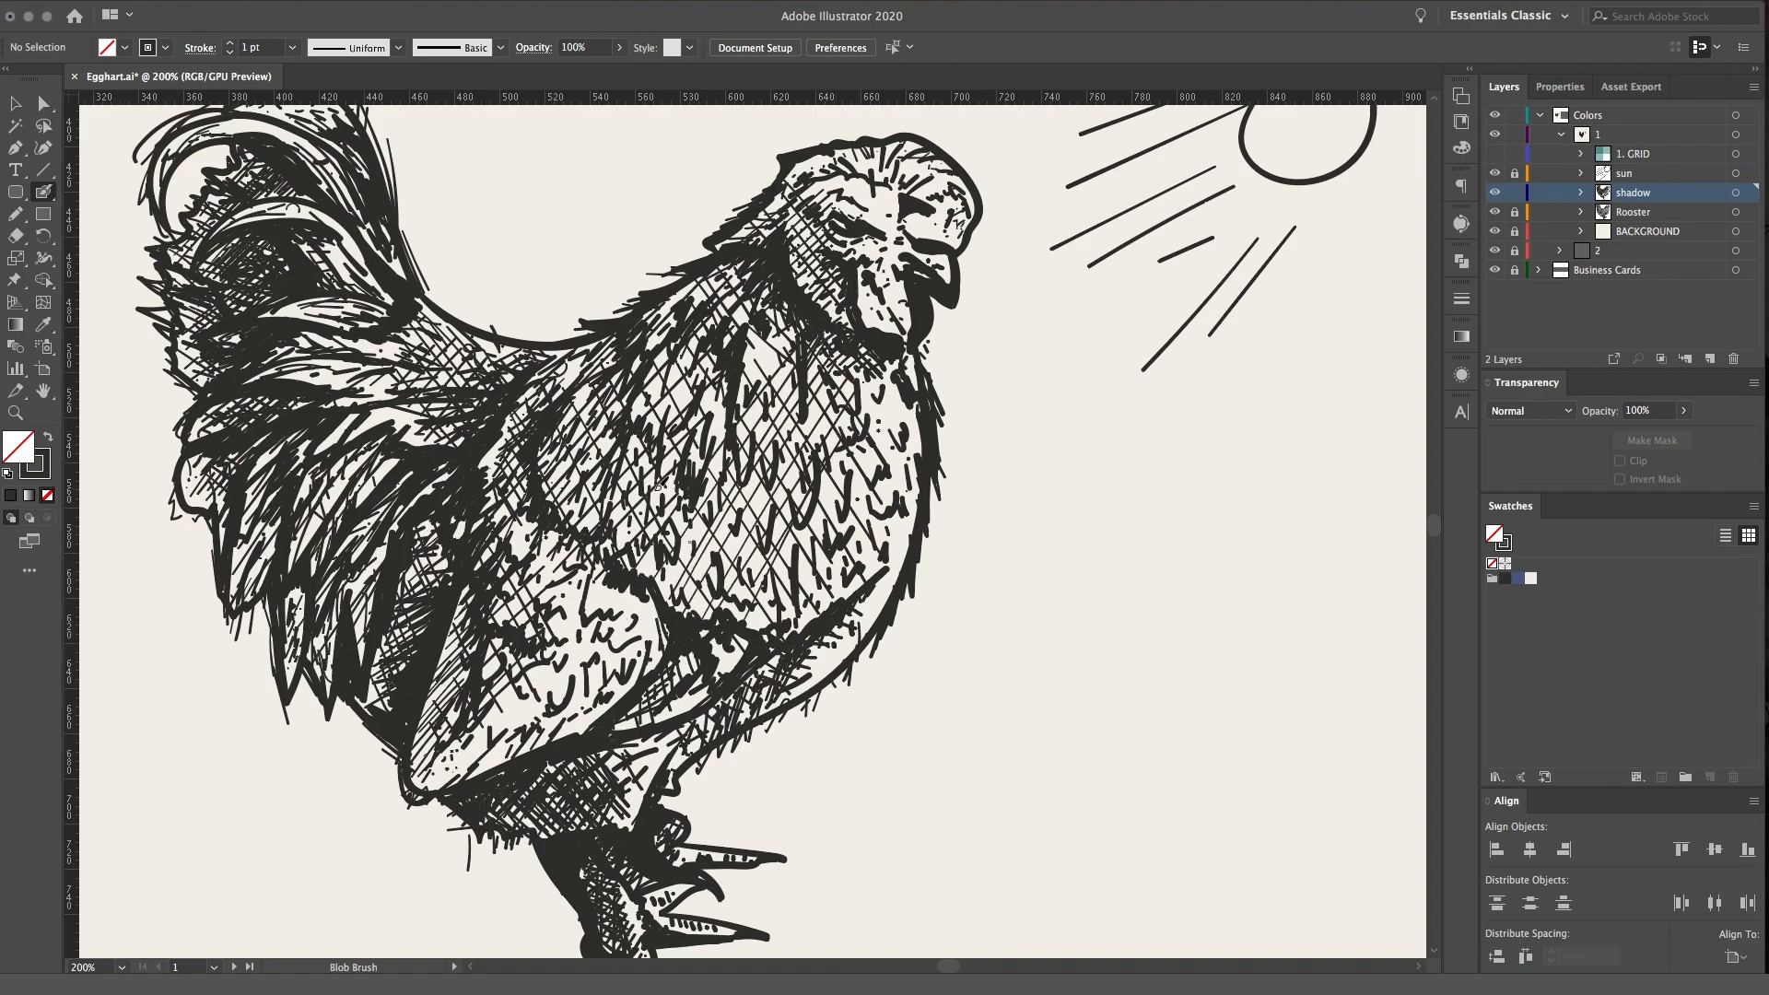
pyautogui.moveTo(712, 581); pyautogui.dragTo(763, 488)
pyautogui.moveTo(796, 426); pyautogui.dragTo(739, 306)
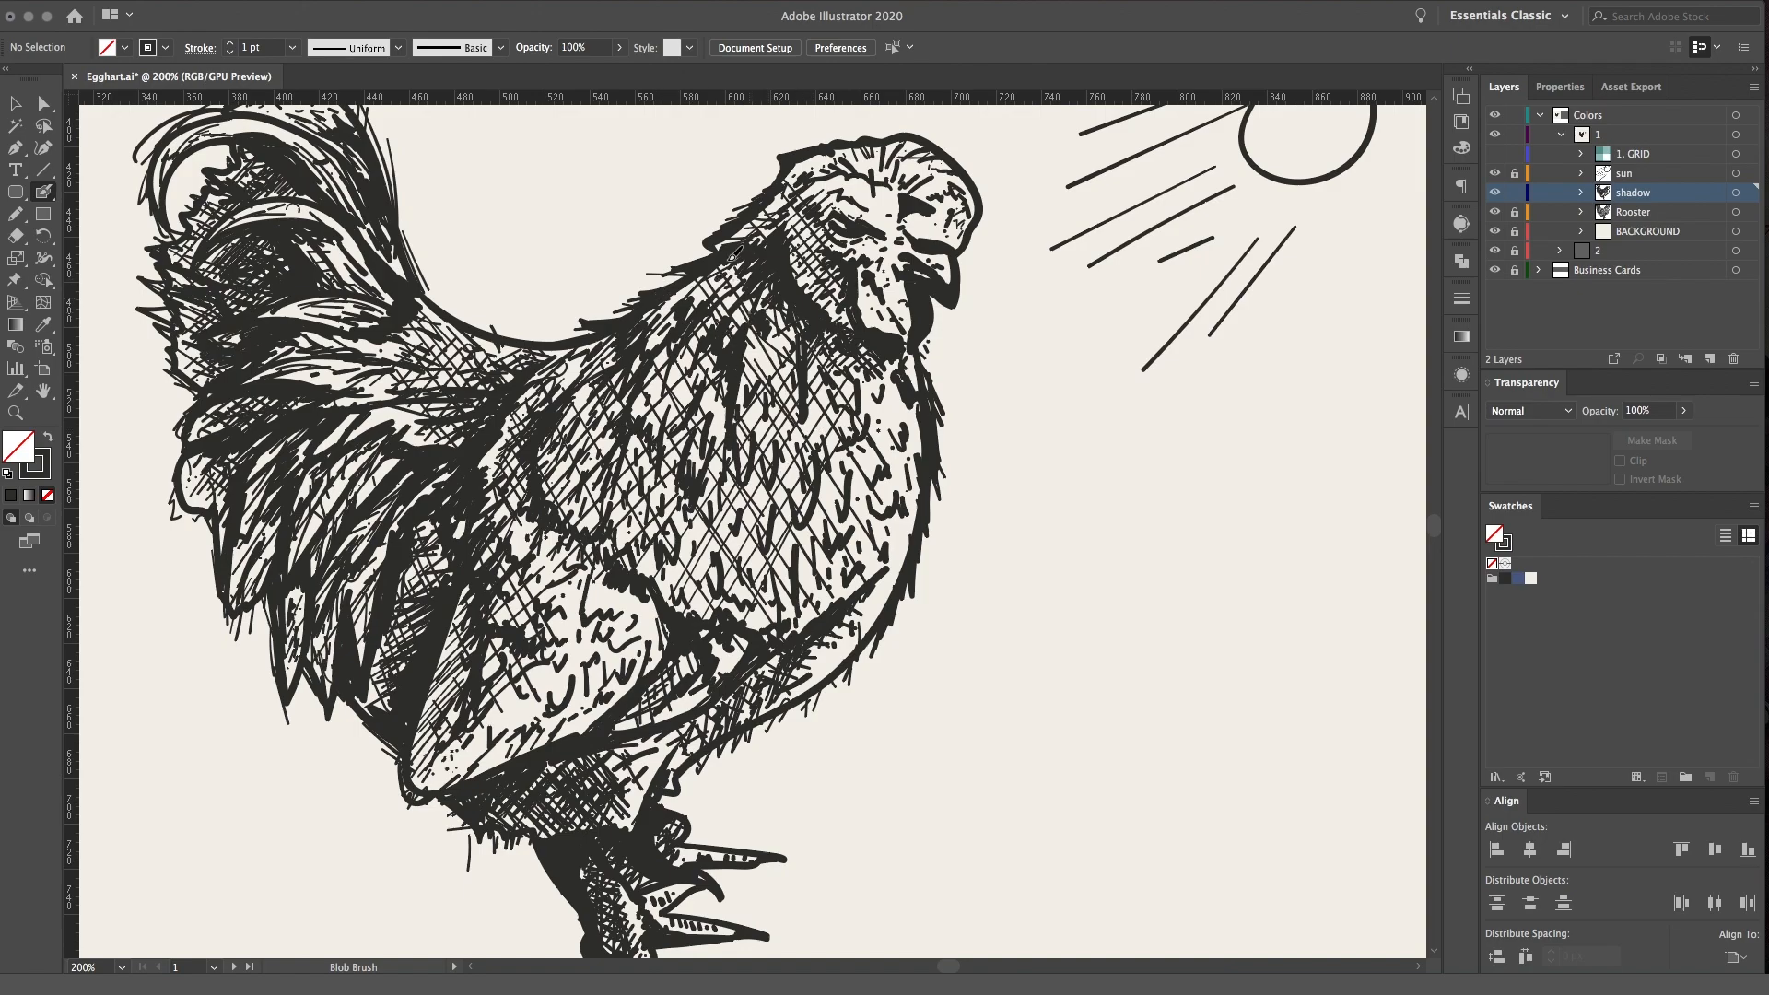
# Add diagonal hatching strokes over the middle and lower tail feathers
pyautogui.moveTo(440, 586); pyautogui.dragTo(422, 550)
pyautogui.moveTo(242, 559)
pyautogui.mouseDown()
pyautogui.moveTo(258, 477)
pyautogui.moveTo(352, 445)
pyautogui.mouseUp()
pyautogui.moveTo(311, 532); pyautogui.dragTo(356, 459)
pyautogui.moveTo(370, 525); pyautogui.dragTo(392, 496)
pyautogui.moveTo(363, 430); pyautogui.dragTo(387, 412)
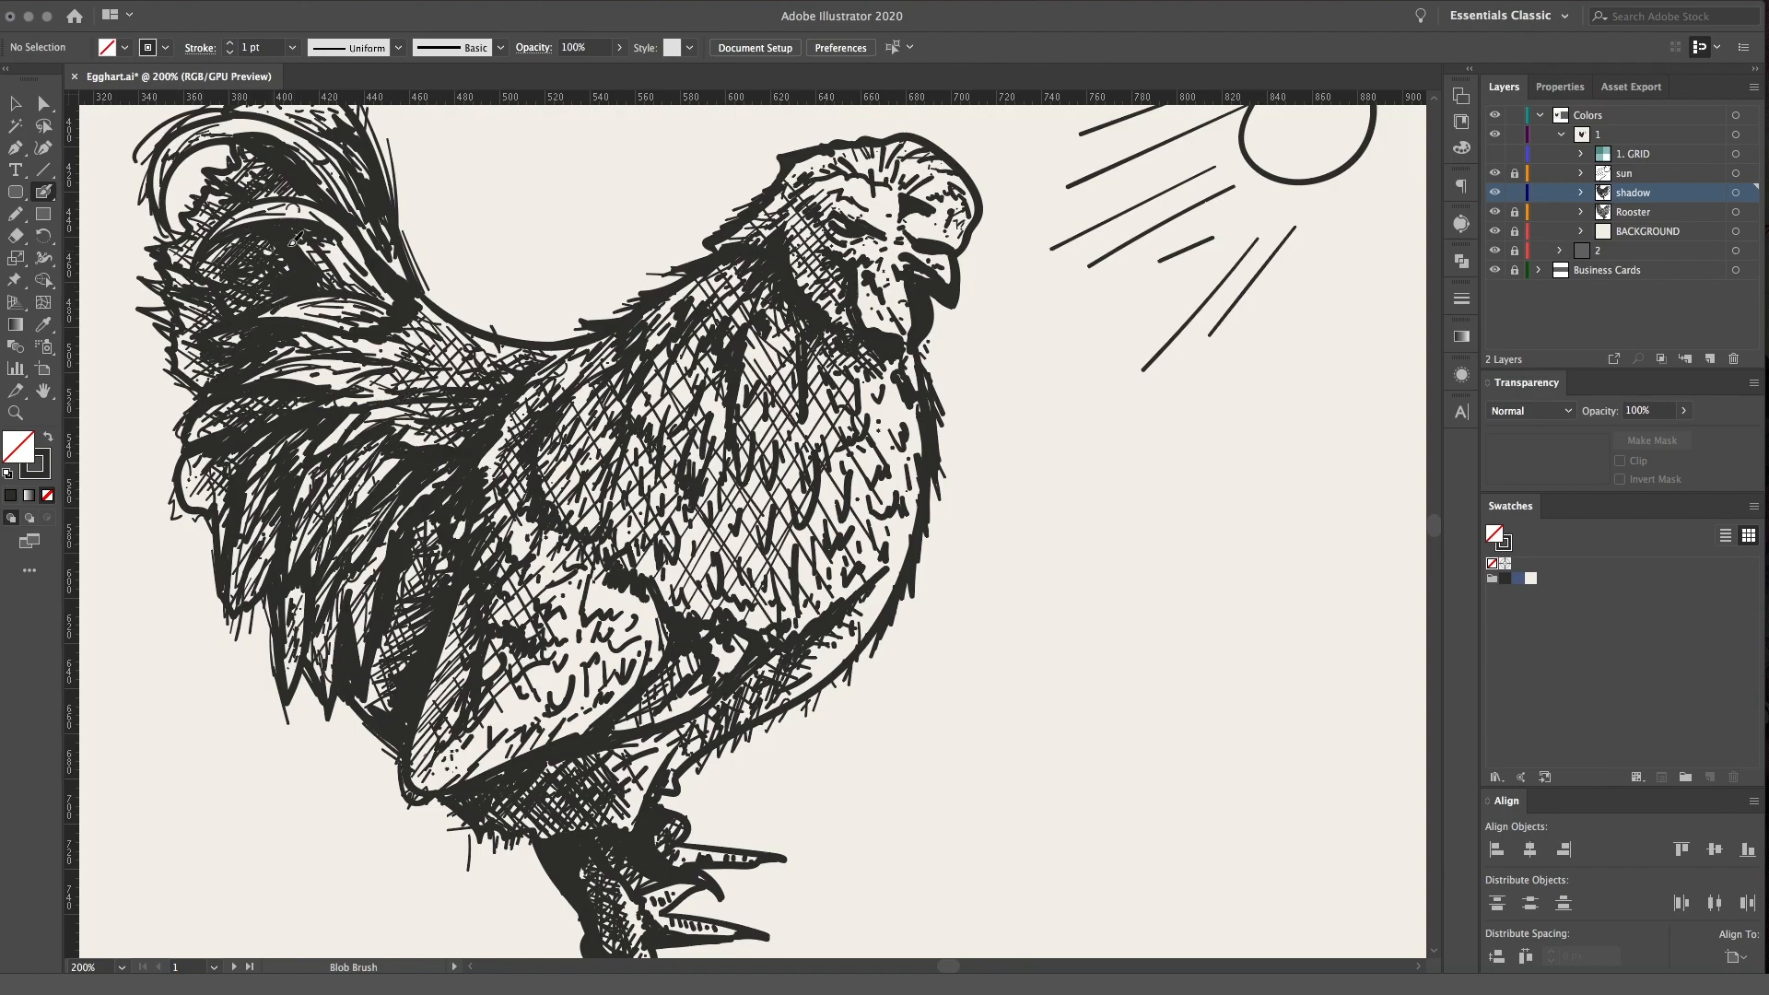
# Extend the crosshatching over the thigh feathers
pyautogui.press('h')
pyautogui.moveTo(794, 641); pyautogui.dragTo(849, 481)
pyautogui.press('super+minus')
pyautogui.press('super+minus')
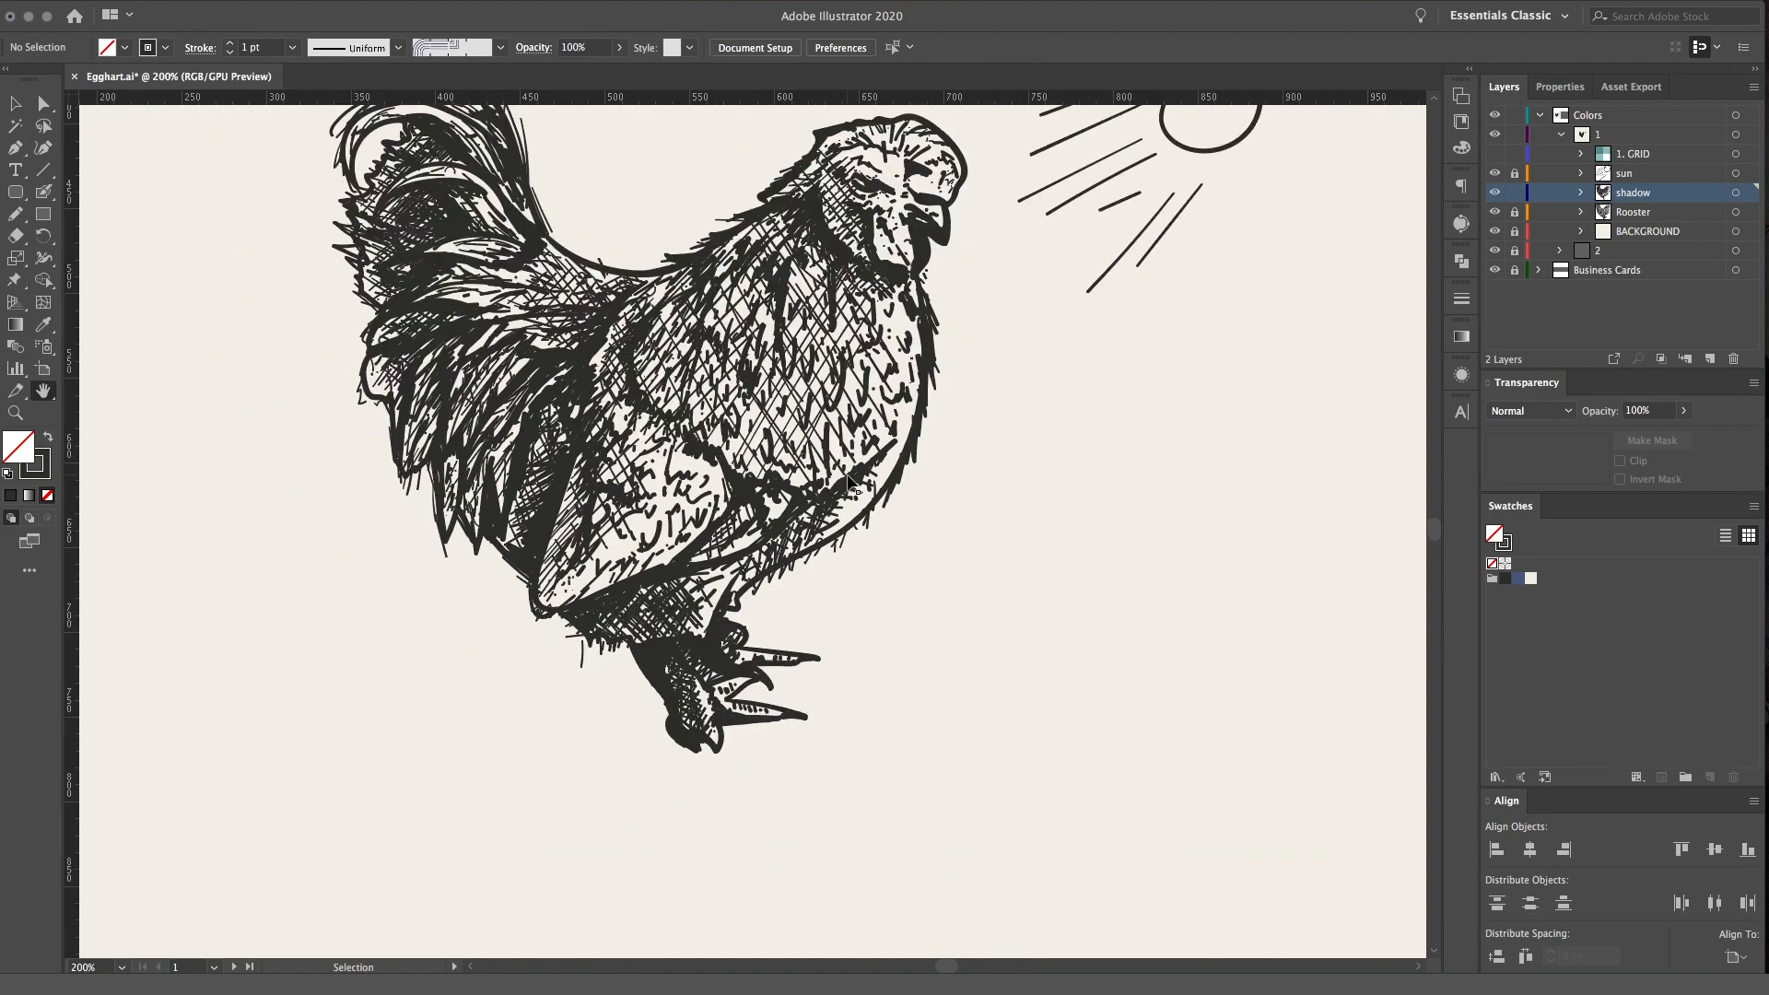
pyautogui.press('super+minus')
pyautogui.press('super+equal')
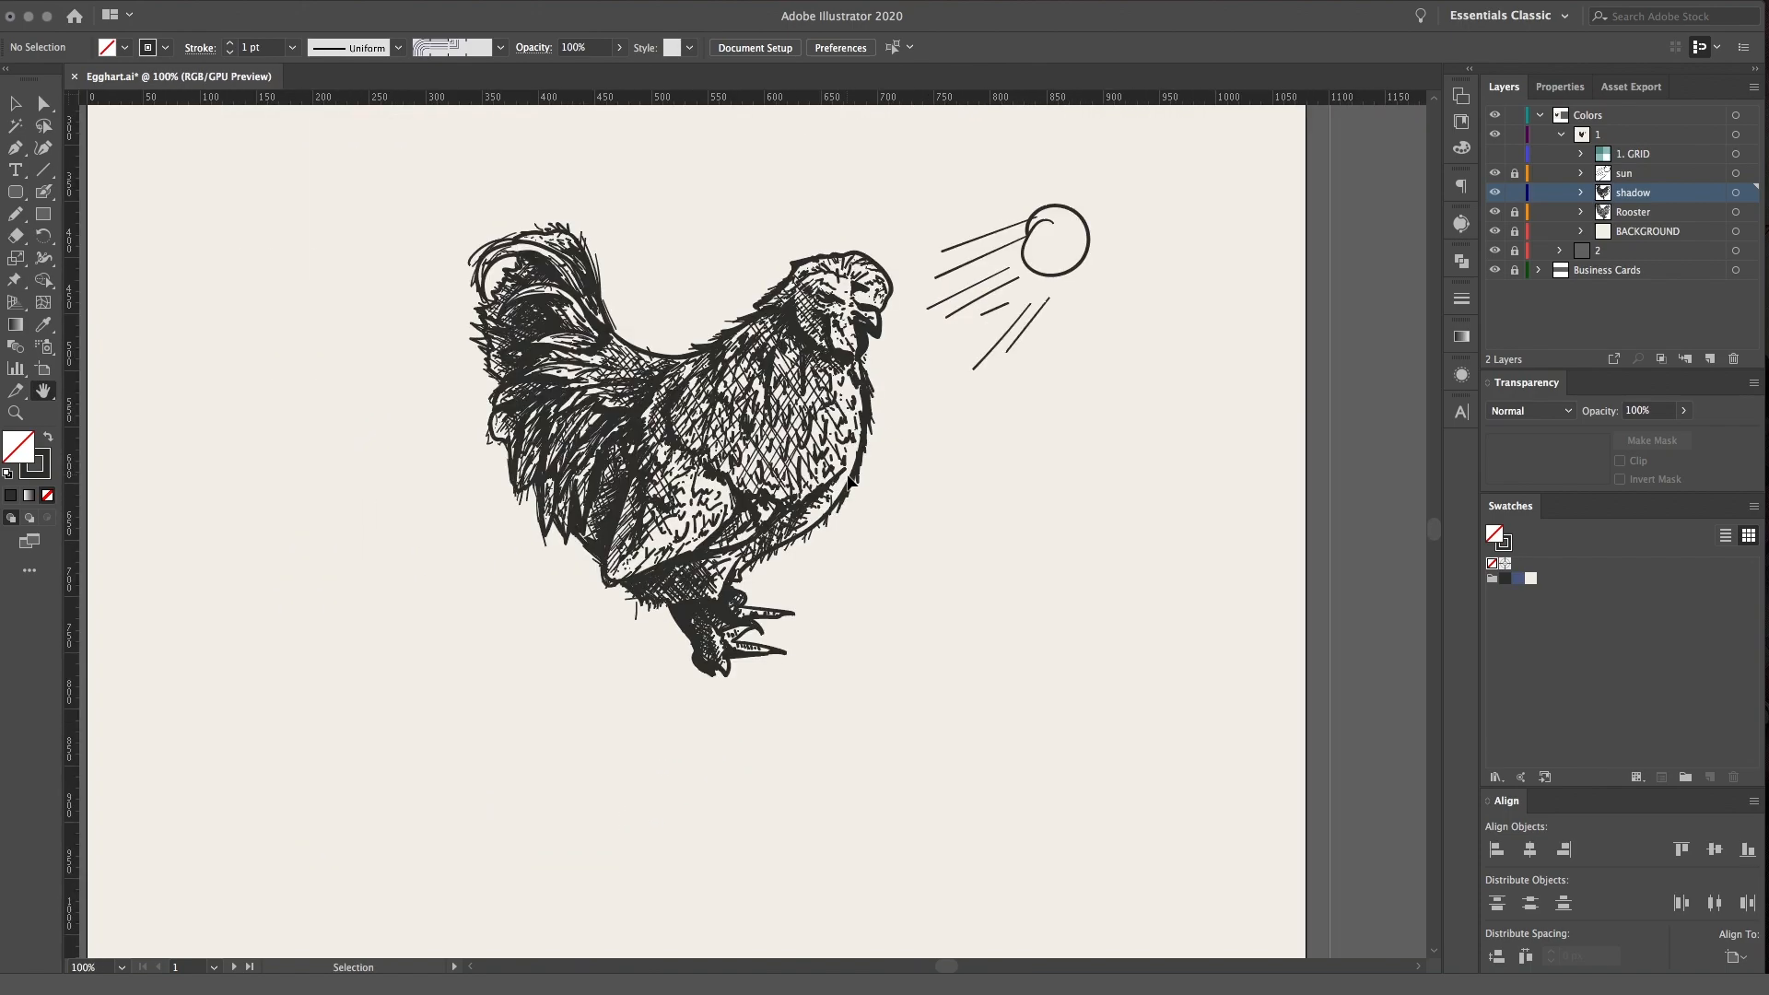
pyautogui.press('super+equal')
pyautogui.moveTo(940, 463); pyautogui.dragTo(982, 643)
pyautogui.hotkey('shift', 'b')
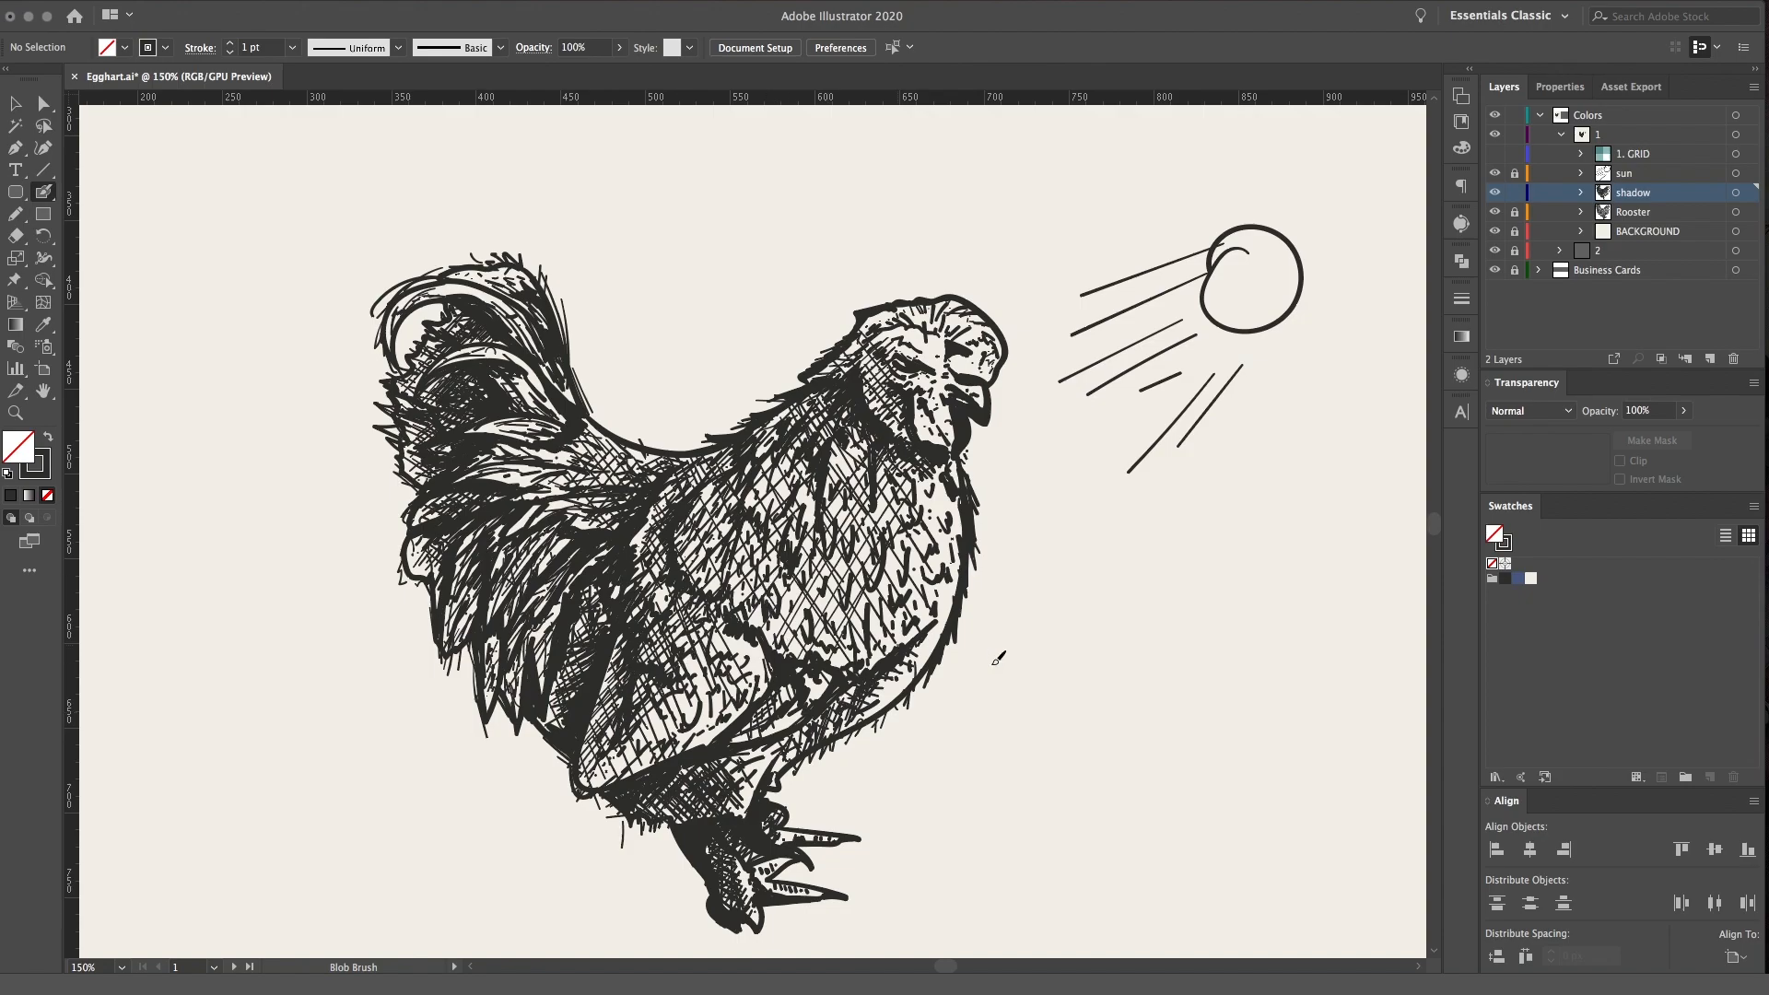
# Draw a small crosshatched sample patch in the empty space beside the rooster's breast
pyautogui.moveTo(1062, 630)
pyautogui.mouseDown()
pyautogui.moveTo(1123, 713)
pyautogui.moveTo(1153, 722)
pyautogui.mouseUp()
pyautogui.moveTo(1085, 623)
pyautogui.mouseDown()
pyautogui.moveTo(1173, 718)
pyautogui.moveTo(1196, 720)
pyautogui.mouseUp()
pyautogui.moveTo(1061, 683); pyautogui.dragTo(1146, 601)
pyautogui.moveTo(1051, 713); pyautogui.dragTo(1152, 605)
pyautogui.moveTo(1067, 720); pyautogui.dragTo(1158, 612)
pyautogui.moveTo(1100, 684); pyautogui.dragTo(1184, 599)
pyautogui.moveTo(1085, 720)
pyautogui.mouseDown()
pyautogui.moveTo(1171, 628)
pyautogui.moveTo(1177, 644)
pyautogui.mouseUp()
pyautogui.moveTo(1124, 720); pyautogui.dragTo(1190, 645)
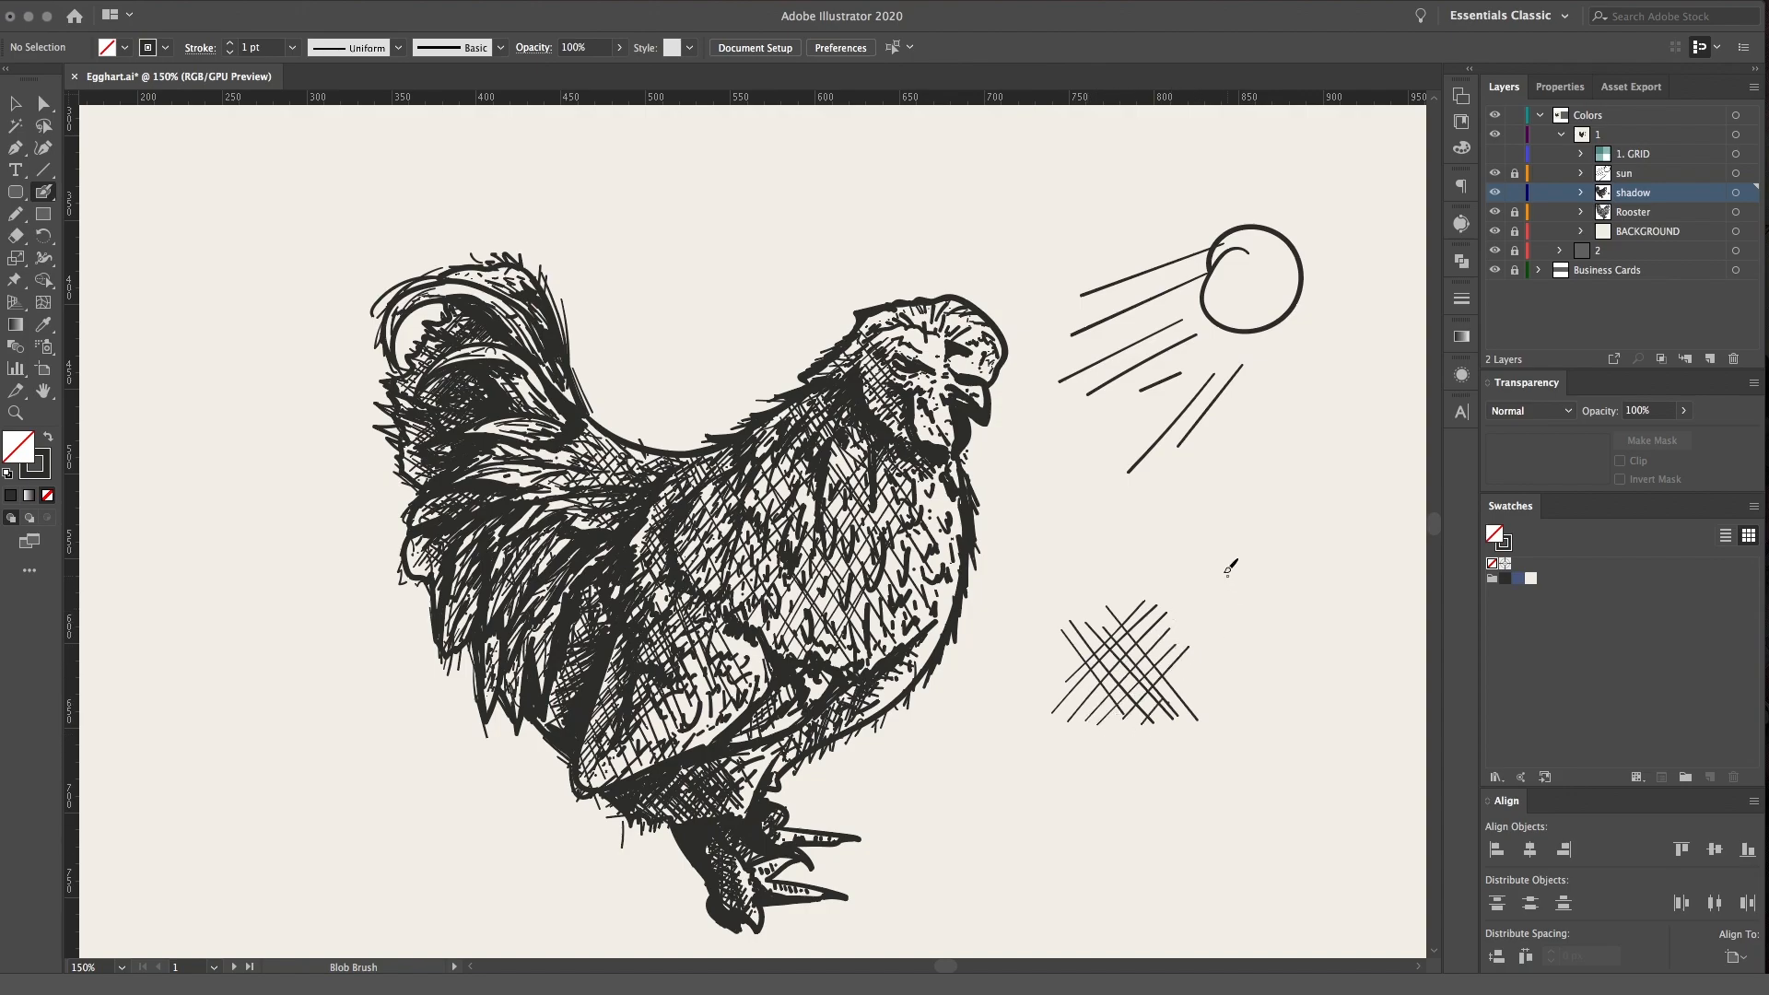
# Undo all strokes of the crosshatched sample patch
pyautogui.press('super+z')
pyautogui.press('super+z')
pyautogui.press('super+z')
pyautogui.press('super+z')
pyautogui.press('super+z')
pyautogui.press('super+z')
pyautogui.press('super+z')
pyautogui.press('super+z')
pyautogui.press('super+z')
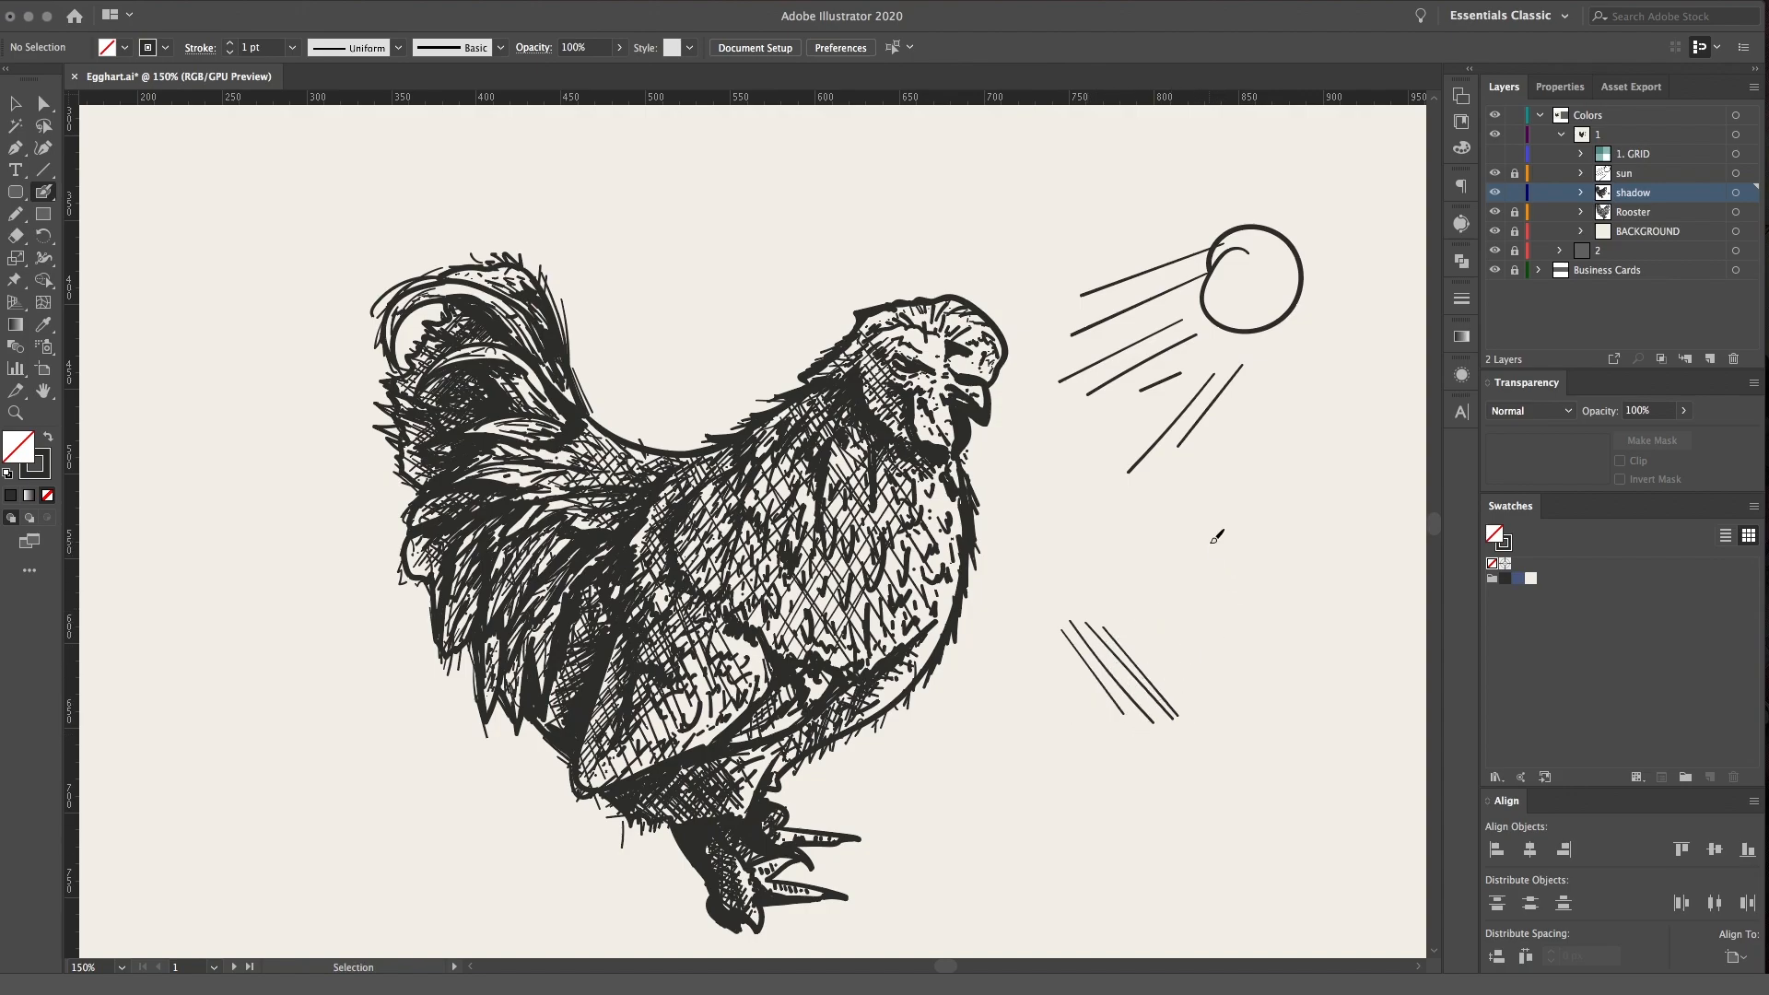
pyautogui.press('super+z')
pyautogui.press('super+z')
pyautogui.press('super+z')
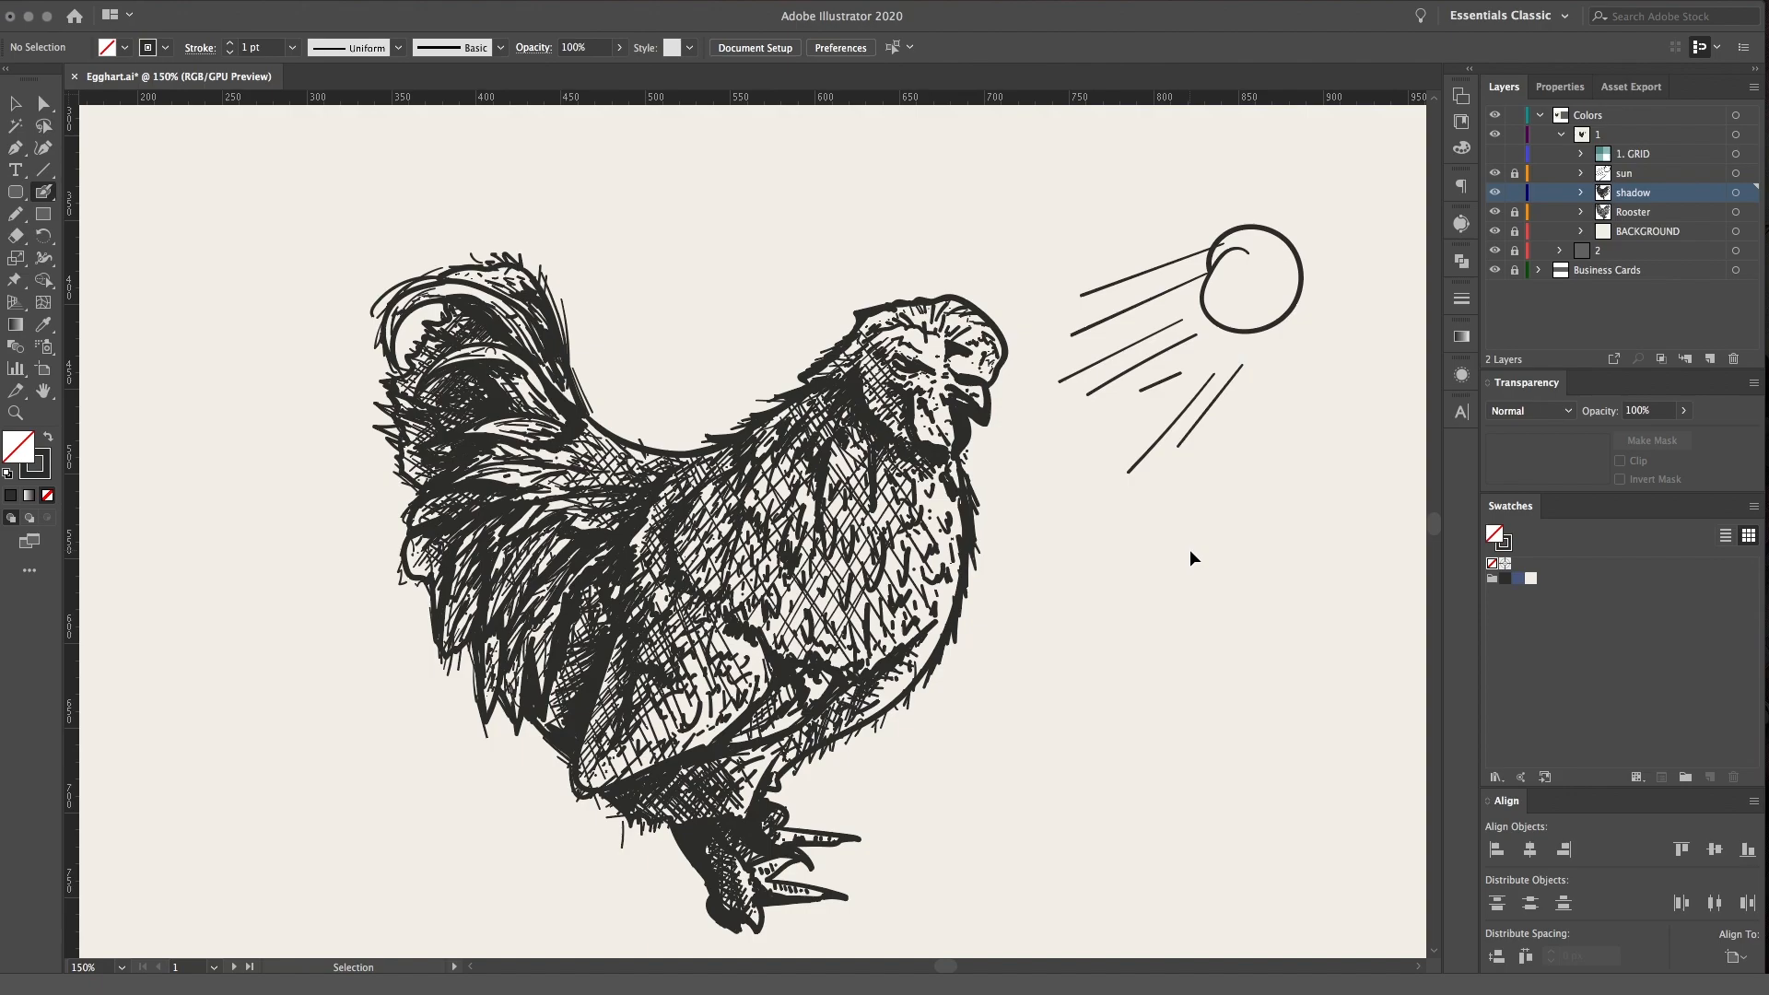
# Examine the crosshatched shading across the rooster's body, tail and thigh
pyautogui.press('super+equal')
pyautogui.moveTo(1190, 549); pyautogui.dragTo(1157, 474)
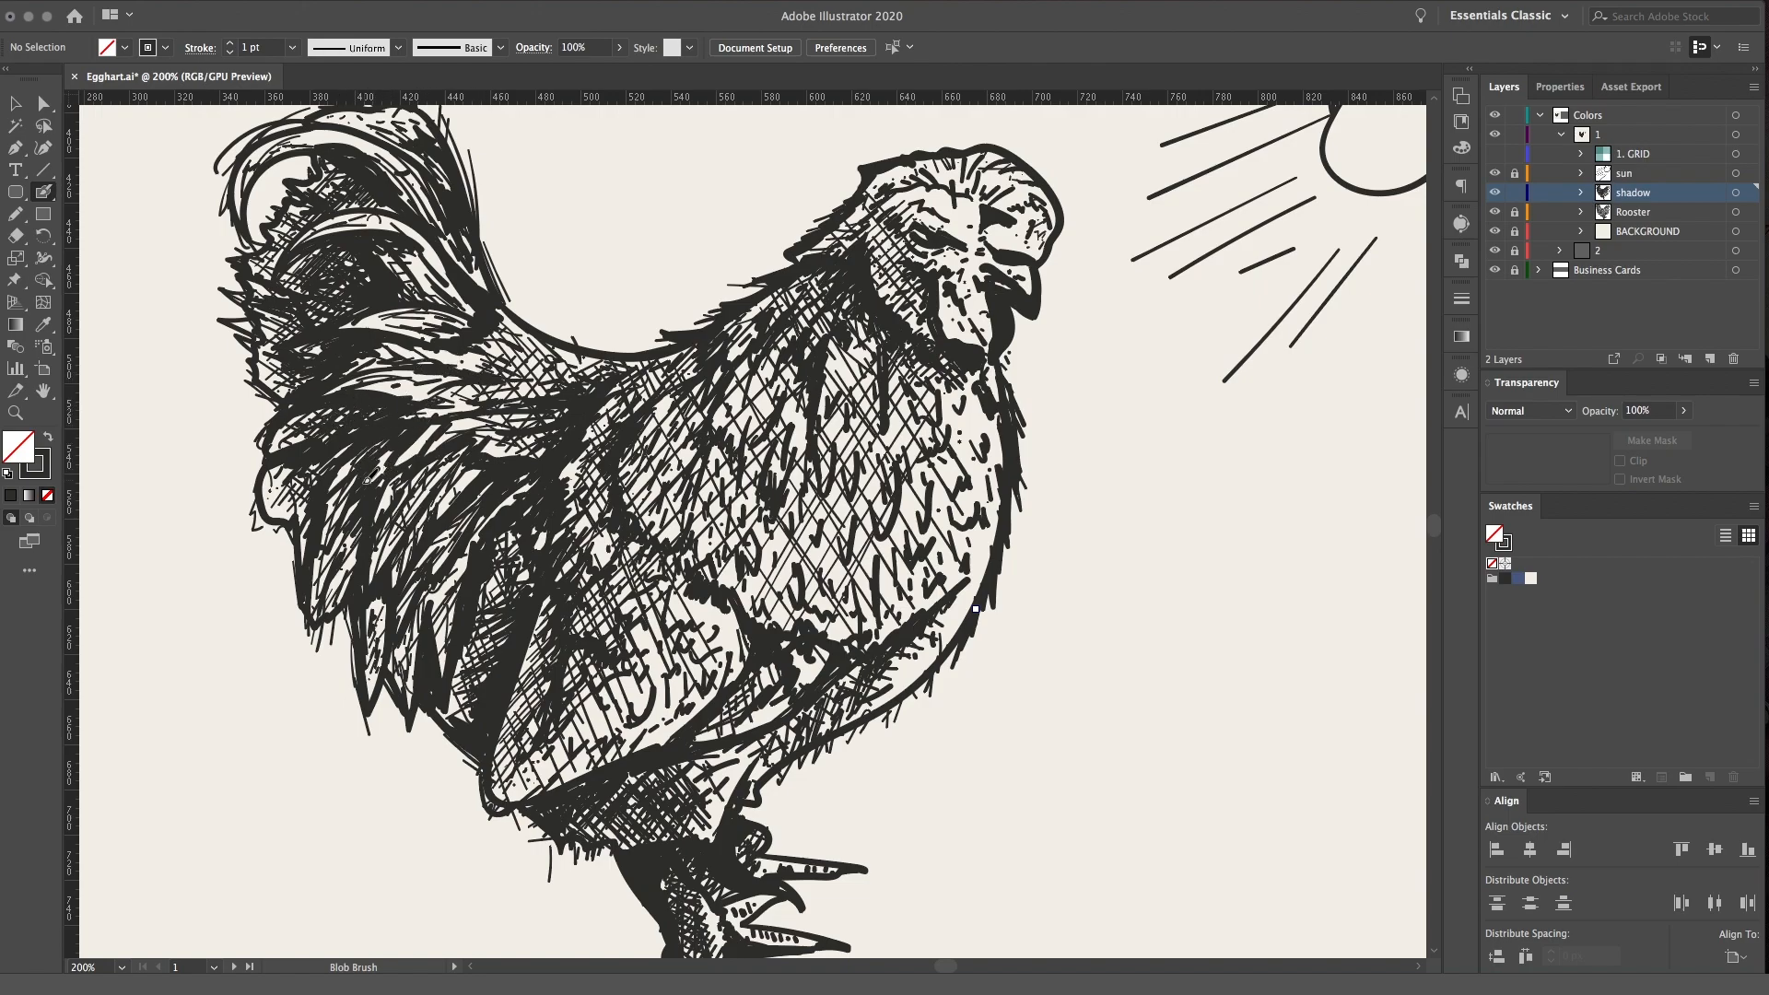
pyautogui.moveTo(841, 602); pyautogui.dragTo(948, 585)
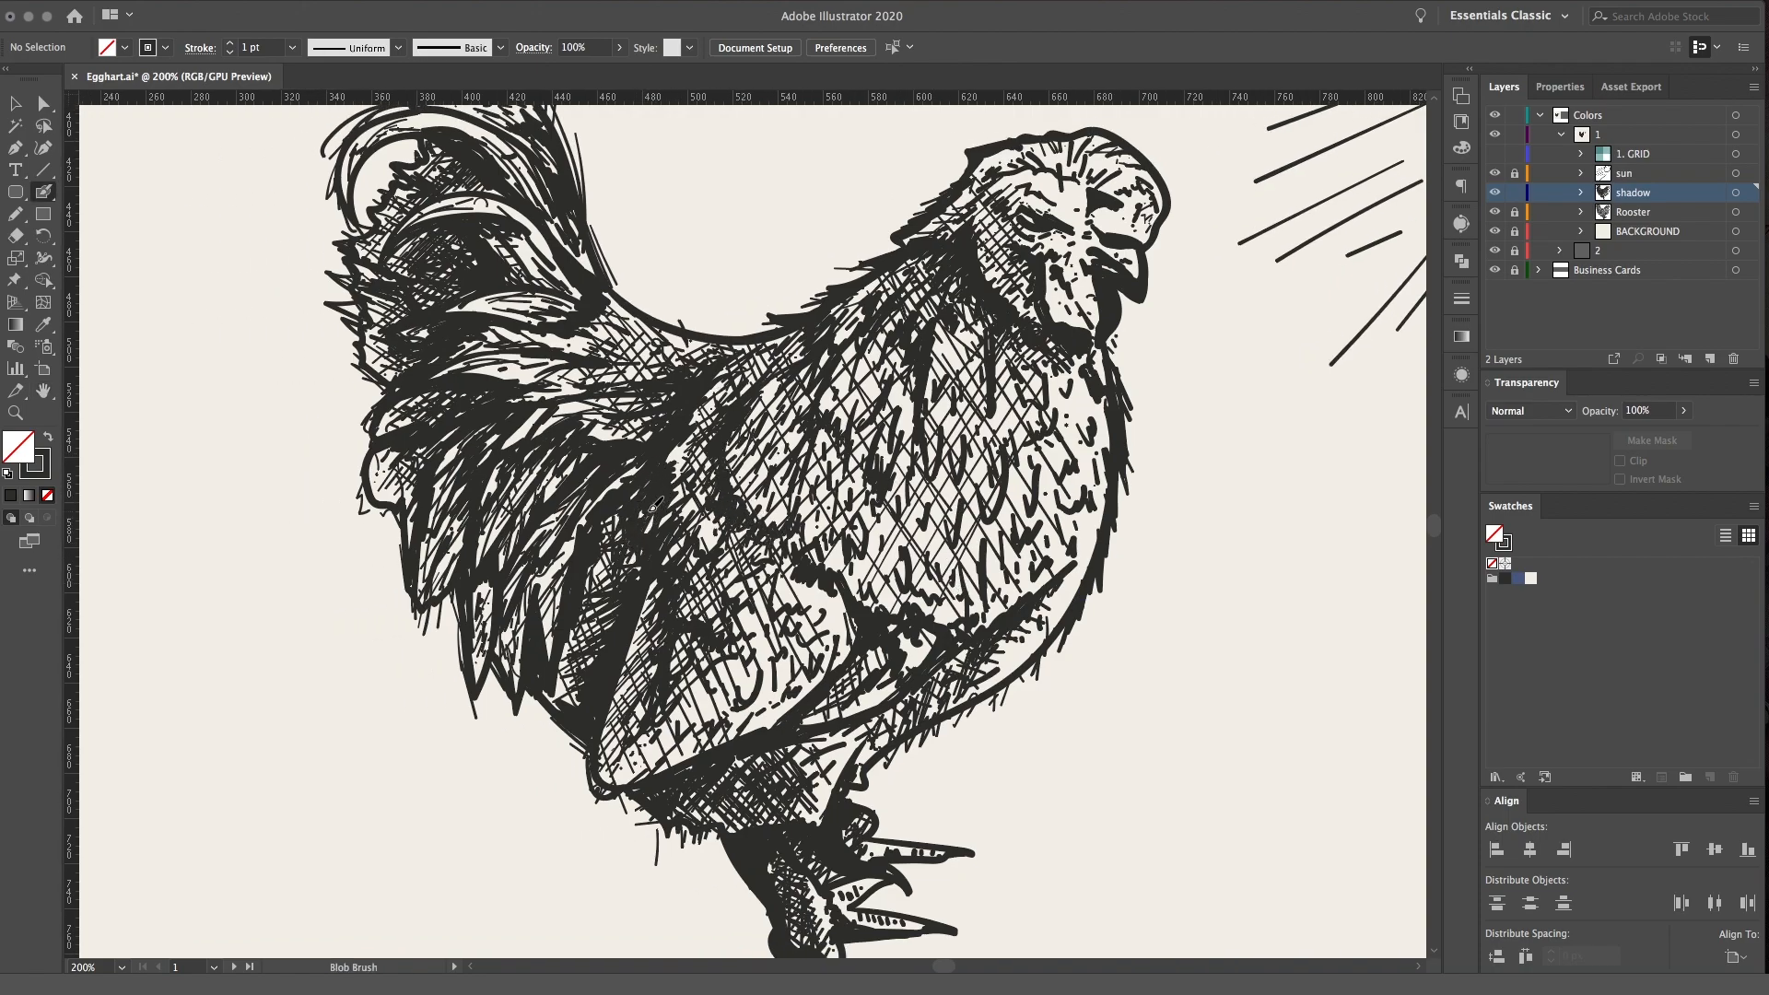
pyautogui.moveTo(804, 302); pyautogui.dragTo(756, 385)
pyautogui.press('super+minus')
pyautogui.press('super+minus')
pyautogui.press('super+plus')
pyautogui.press('super+plus')
pyautogui.moveTo(937, 420); pyautogui.dragTo(882, 440)
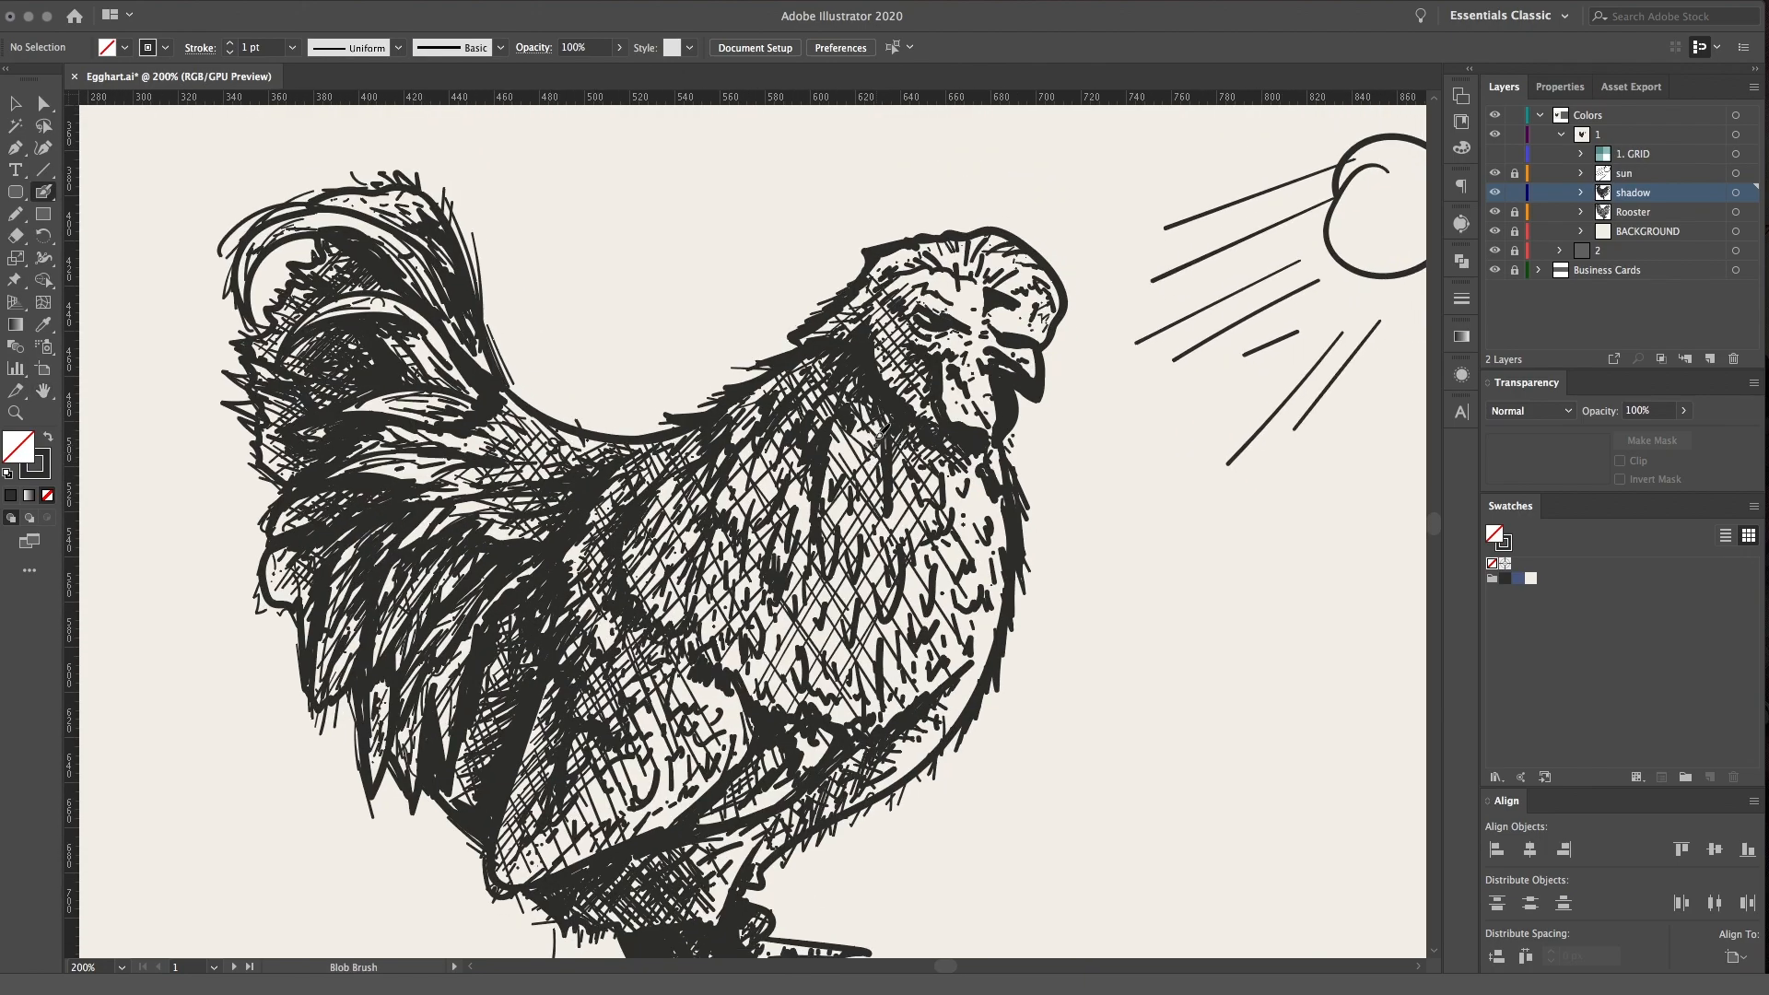
pyautogui.moveTo(754, 590); pyautogui.dragTo(880, 500)
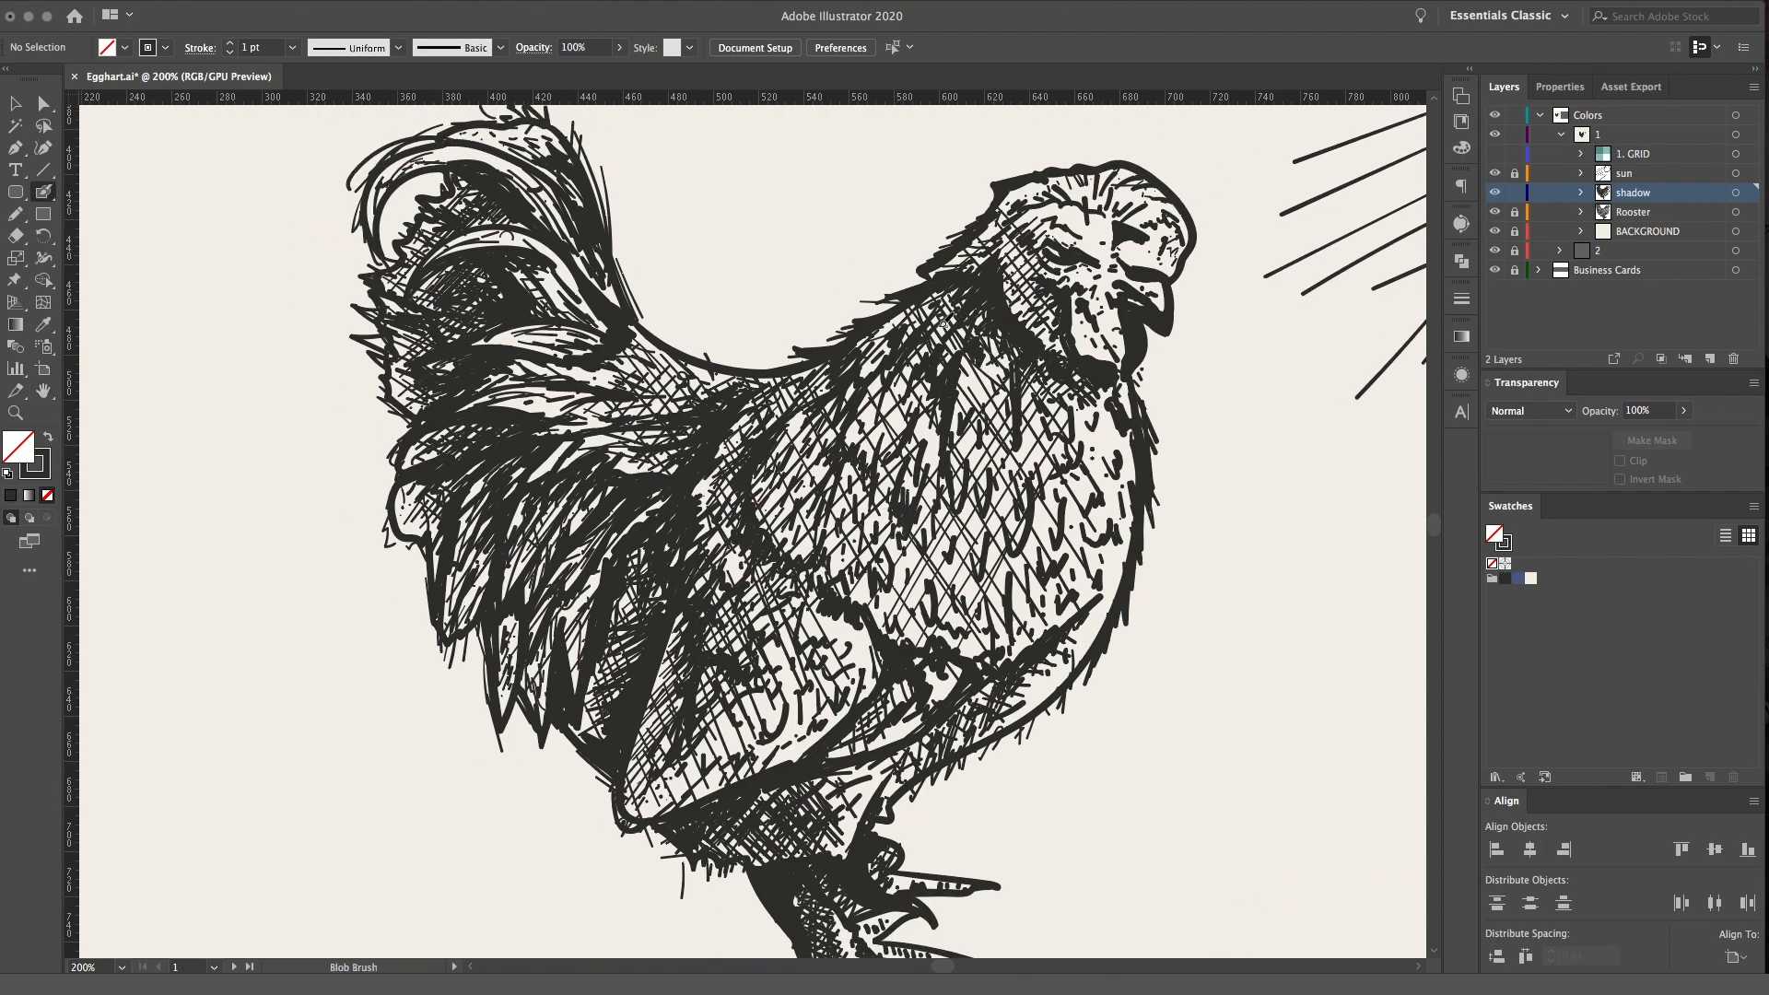
# Review the finished shading over the whole rooster, from the head and tail down to the feet
pyautogui.moveTo(961, 293); pyautogui.dragTo(945, 356)
pyautogui.scroll(-5, 770, 412)
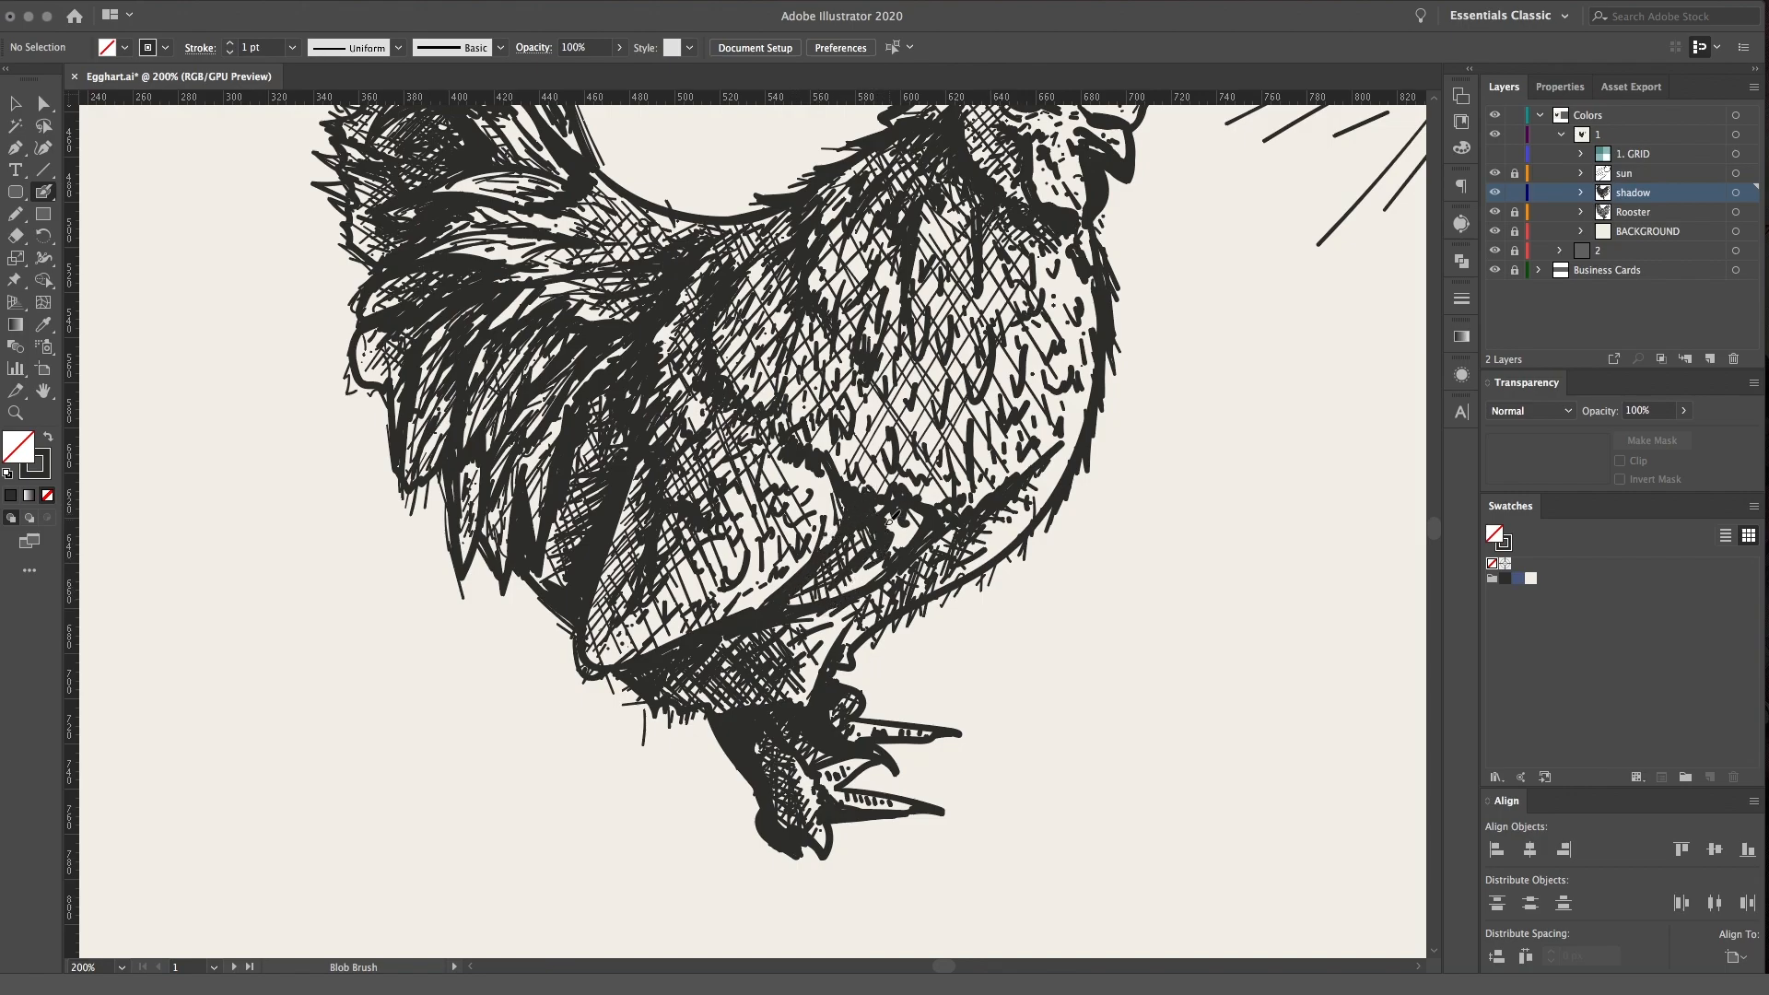
pyautogui.moveTo(912, 446); pyautogui.dragTo(866, 652)
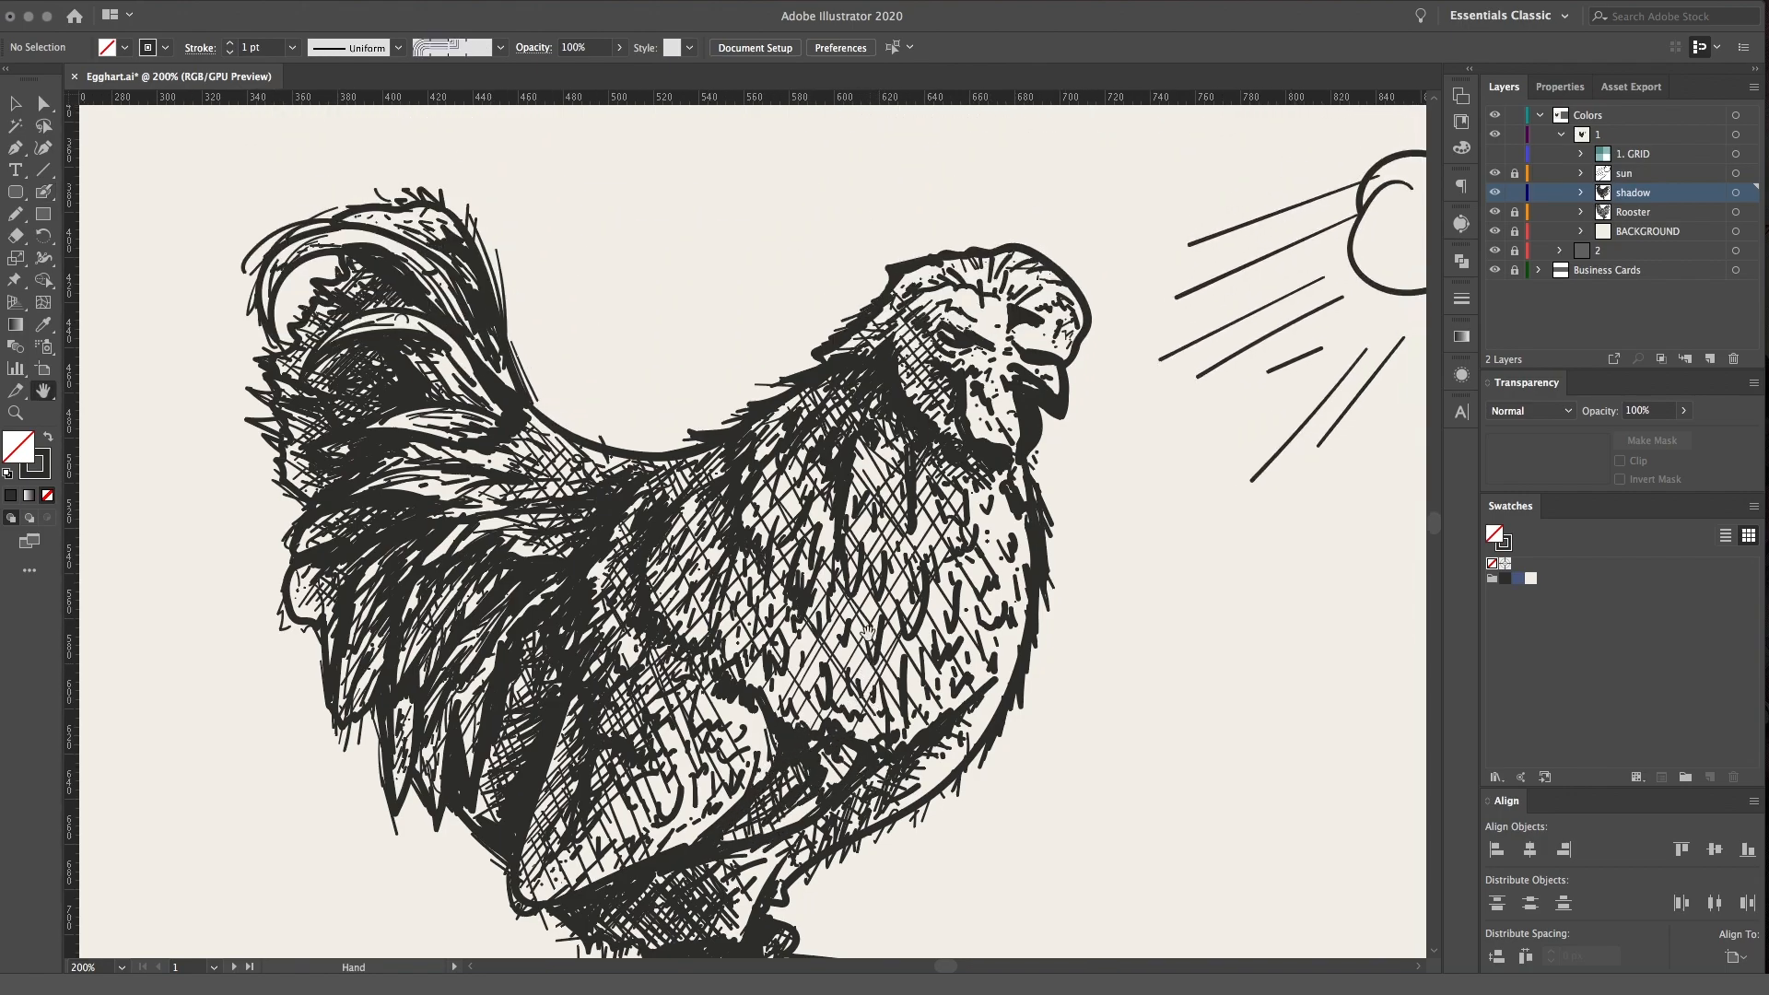
pyautogui.moveTo(983, 466); pyautogui.dragTo(964, 482)
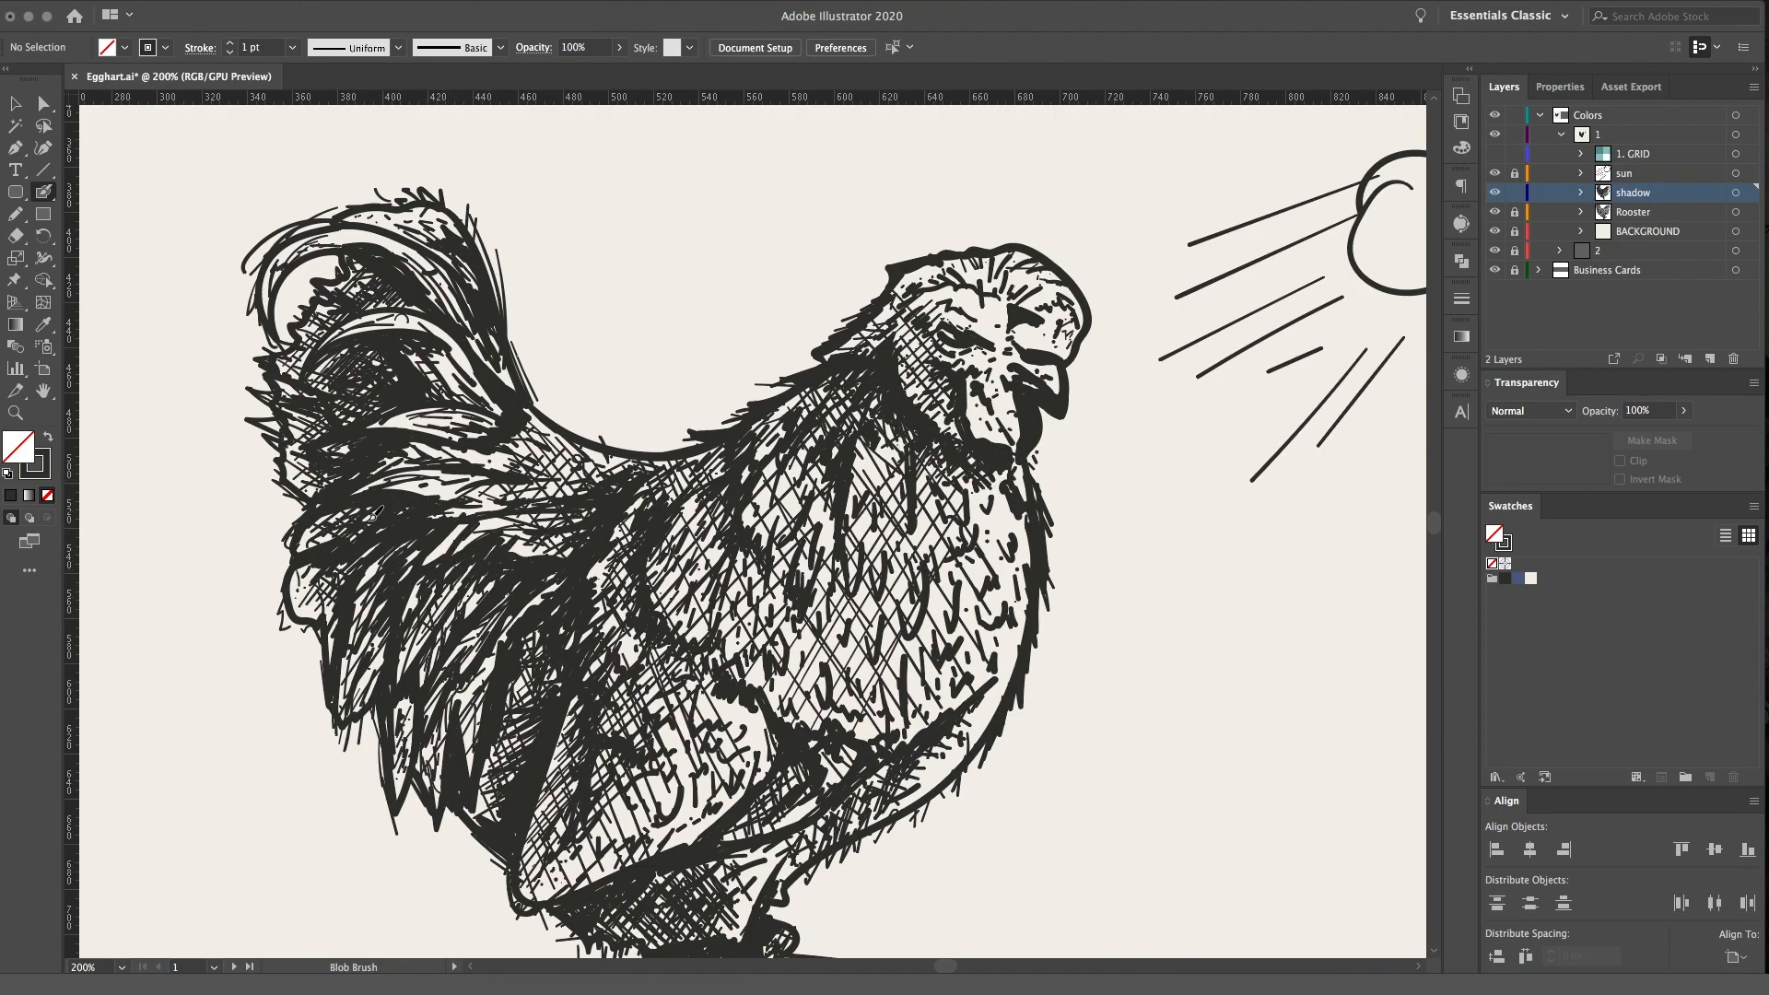
pyautogui.moveTo(463, 453); pyautogui.dragTo(490, 459)
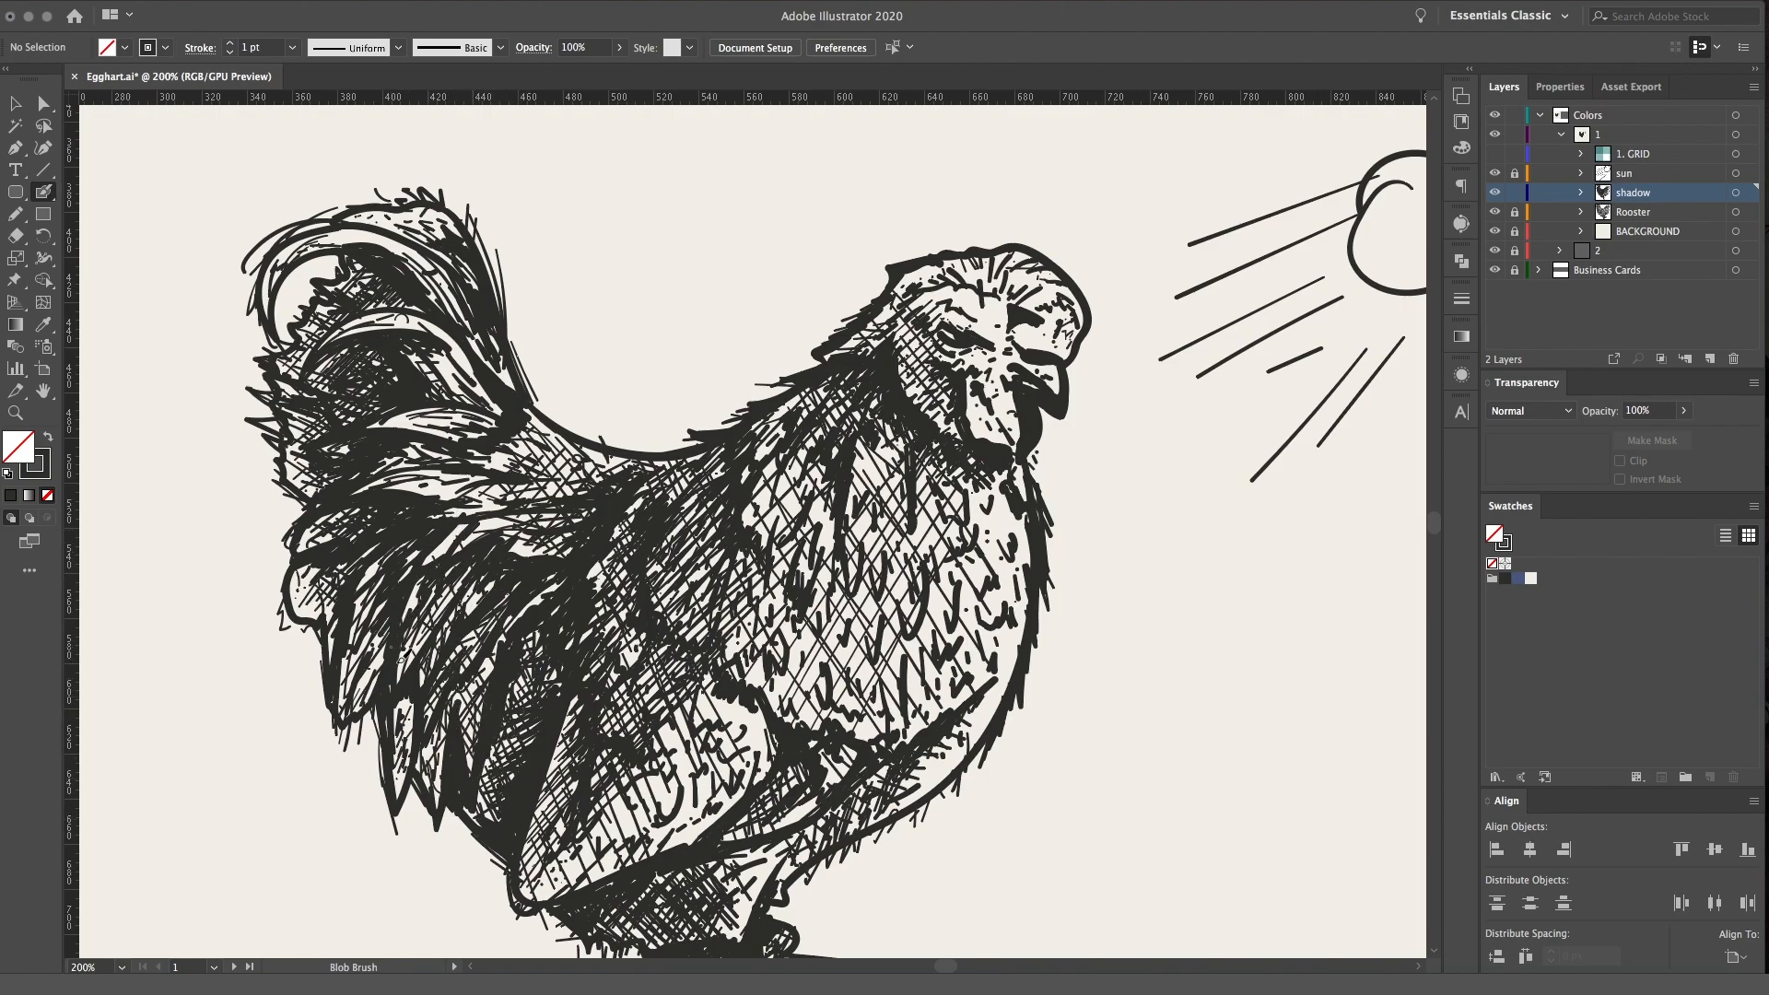
pyautogui.press('space')
pyautogui.moveTo(760, 793); pyautogui.dragTo(665, 503)
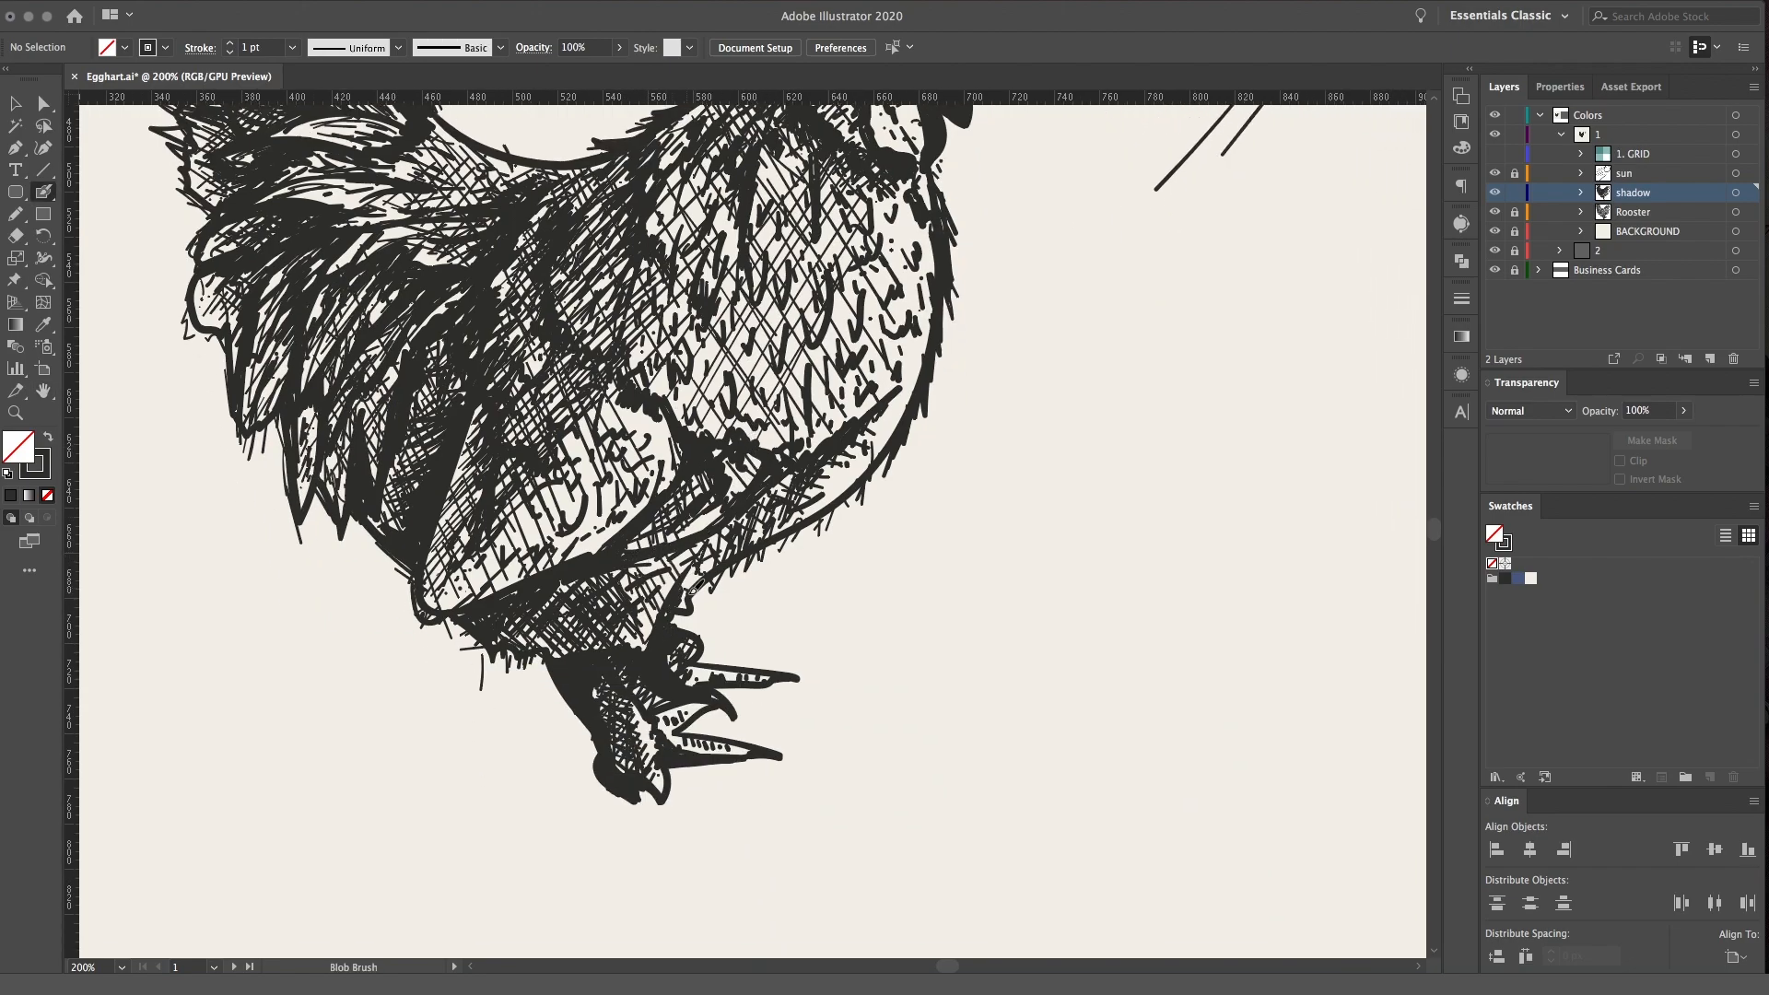
pyautogui.hotkey('ctrl', '0')
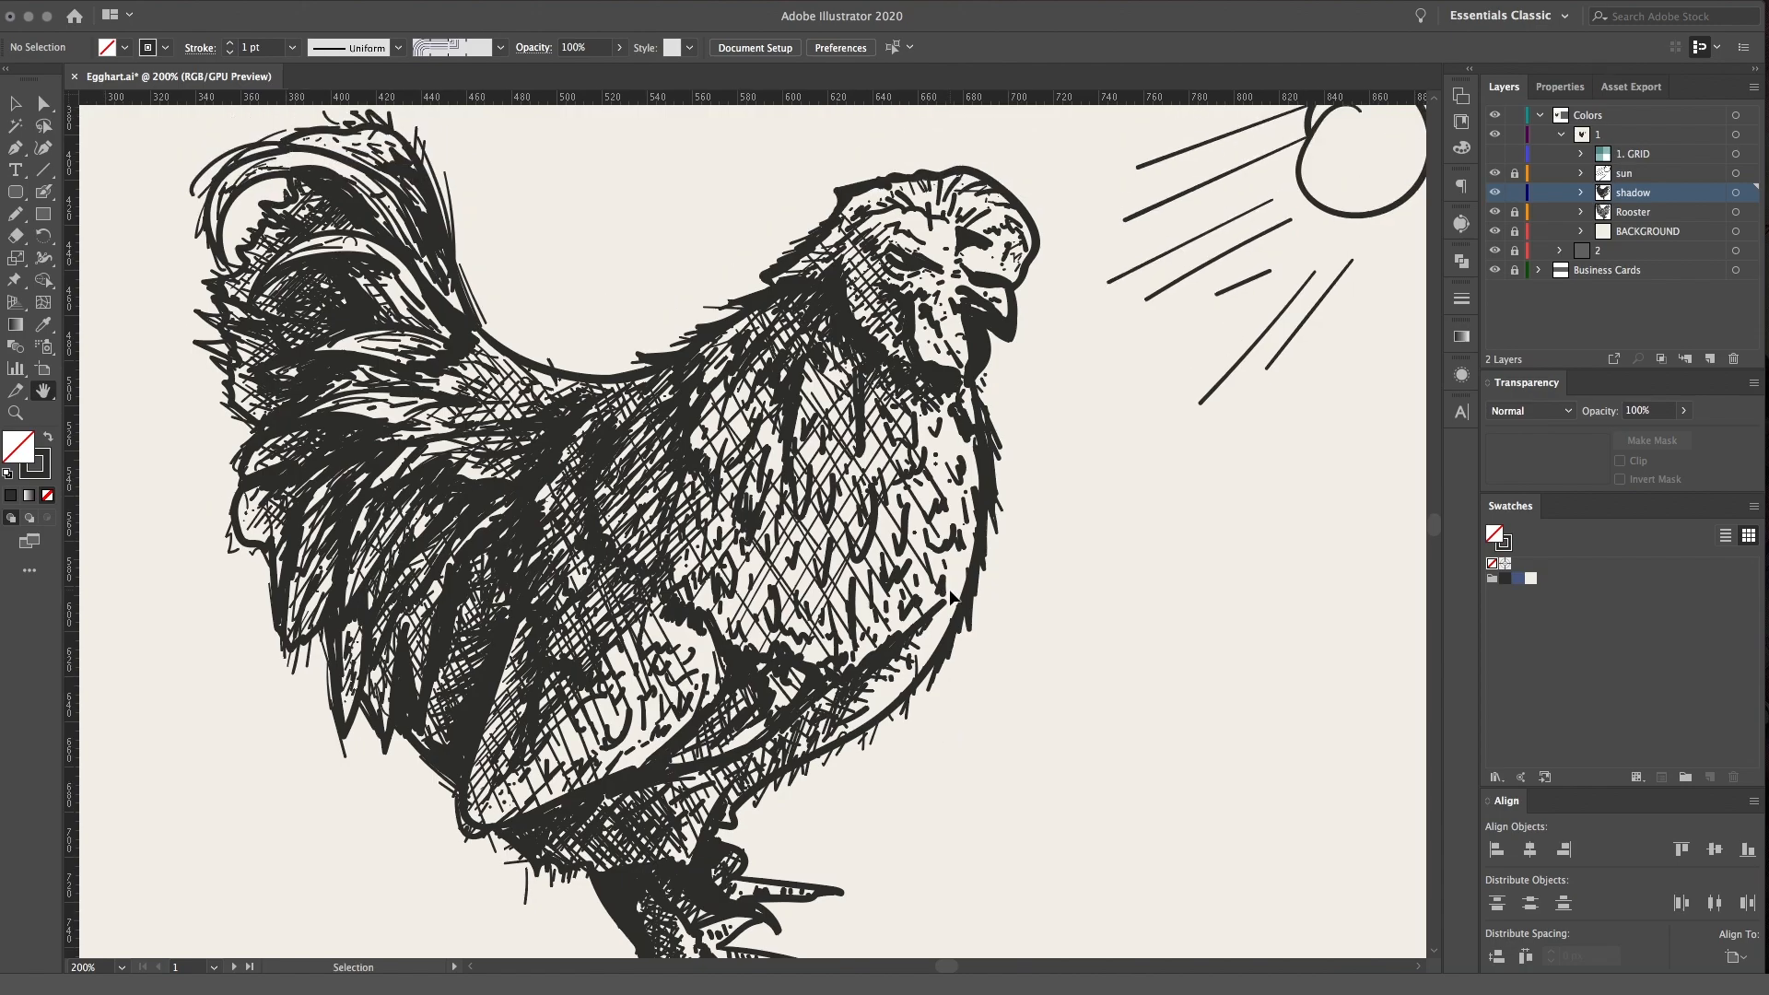
pyautogui.hotkey('ctrl', '1')
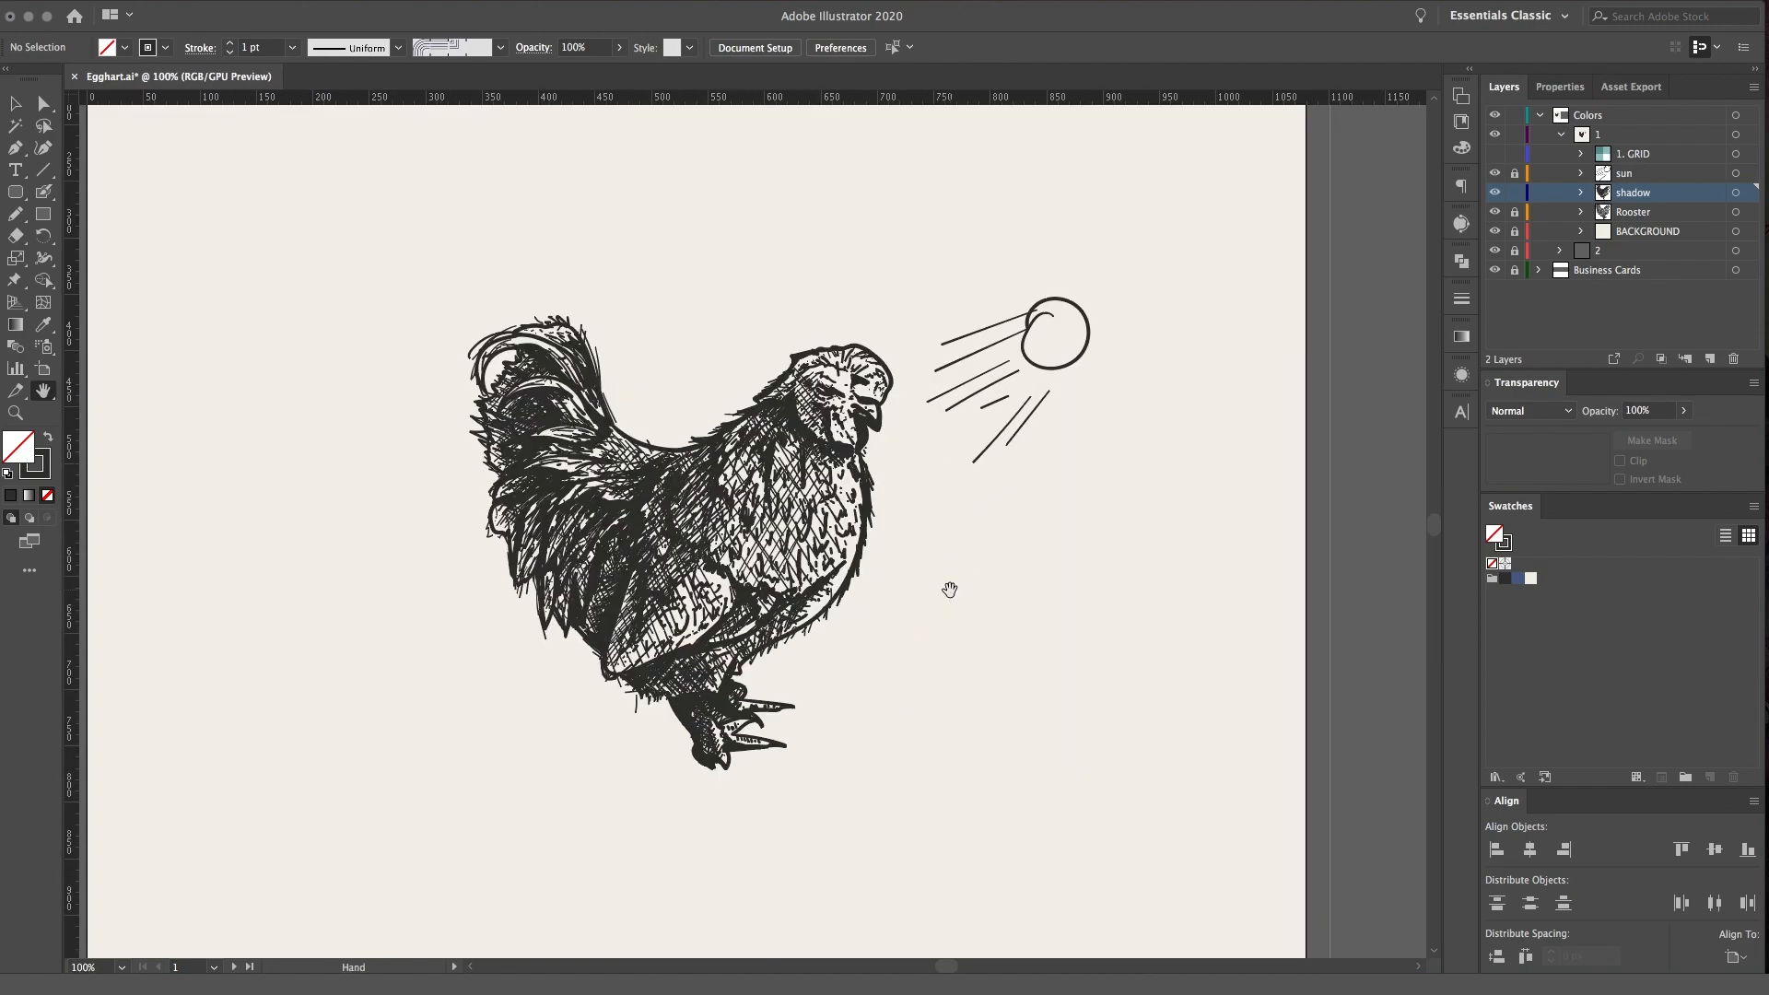
# Hide the sun layer so only the rooster remains on the artboard
pyautogui.moveTo(975, 387); pyautogui.dragTo(1039, 390)
pyautogui.click(1494, 174)
pyautogui.moveTo(1031, 478); pyautogui.dragTo(1074, 509)
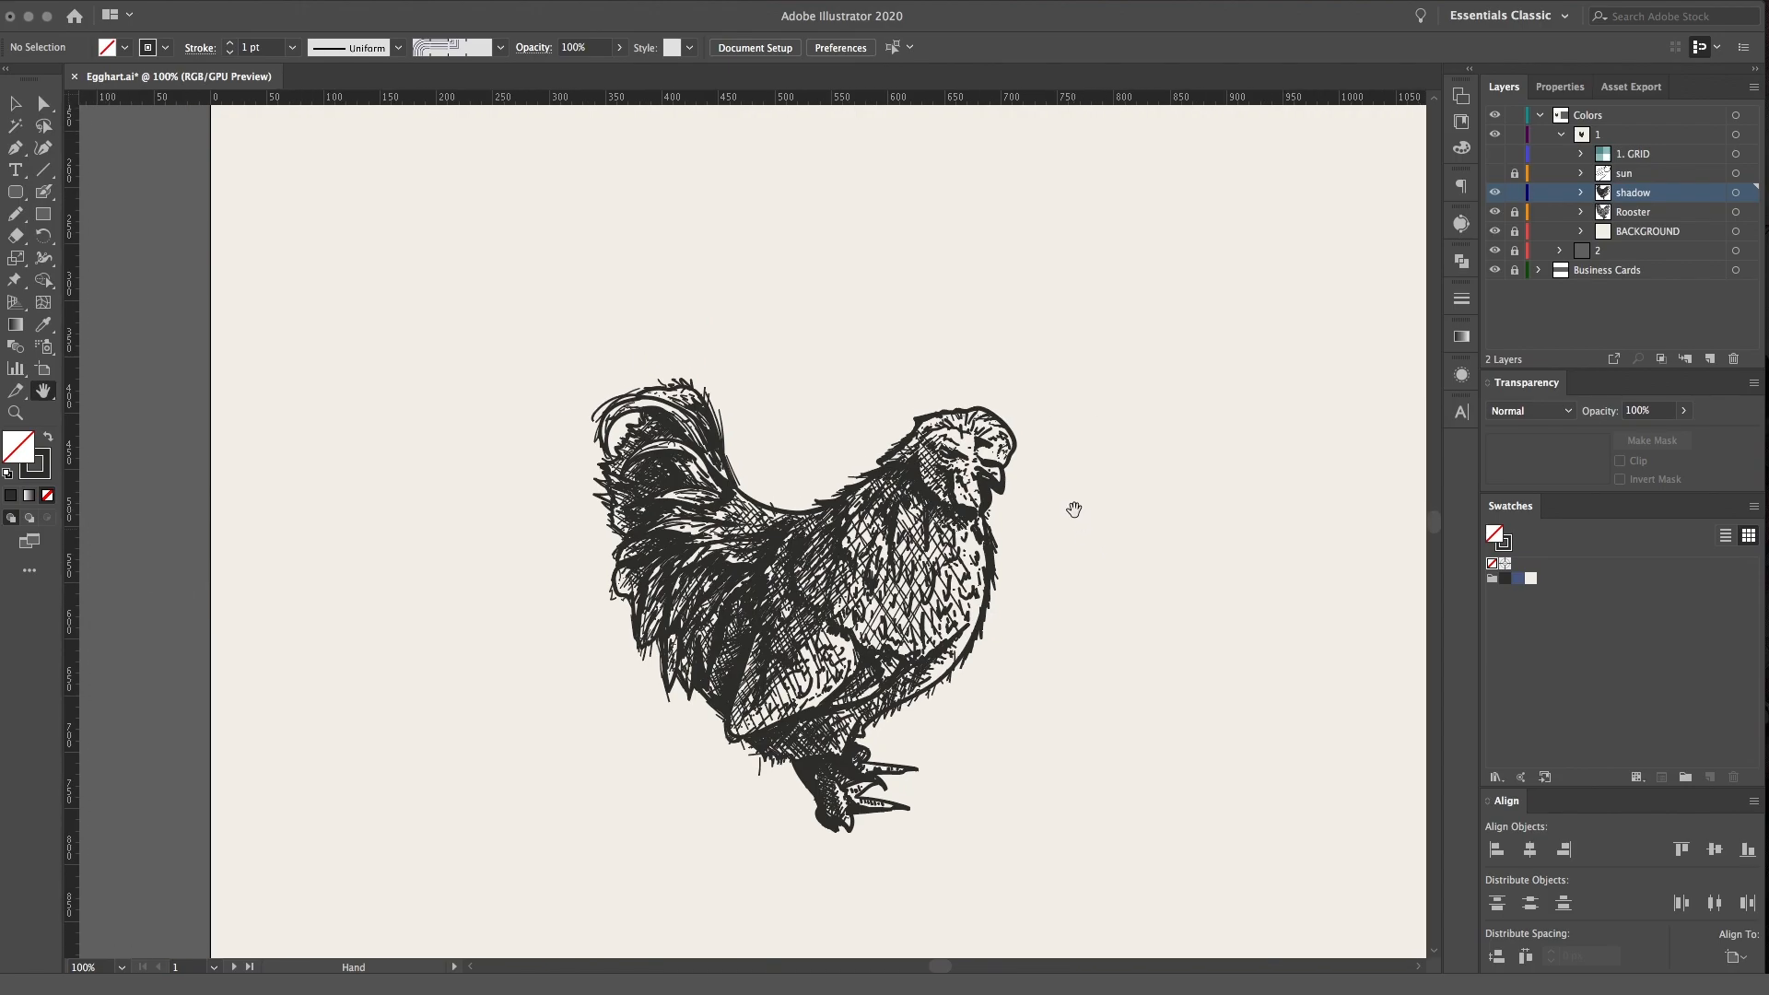
# Compare how the finished rooster reads at smaller and larger display sizes
pyautogui.press('super+minus')
pyautogui.press('super+minus')
pyautogui.press('super+equal')
pyautogui.press('super+equal')
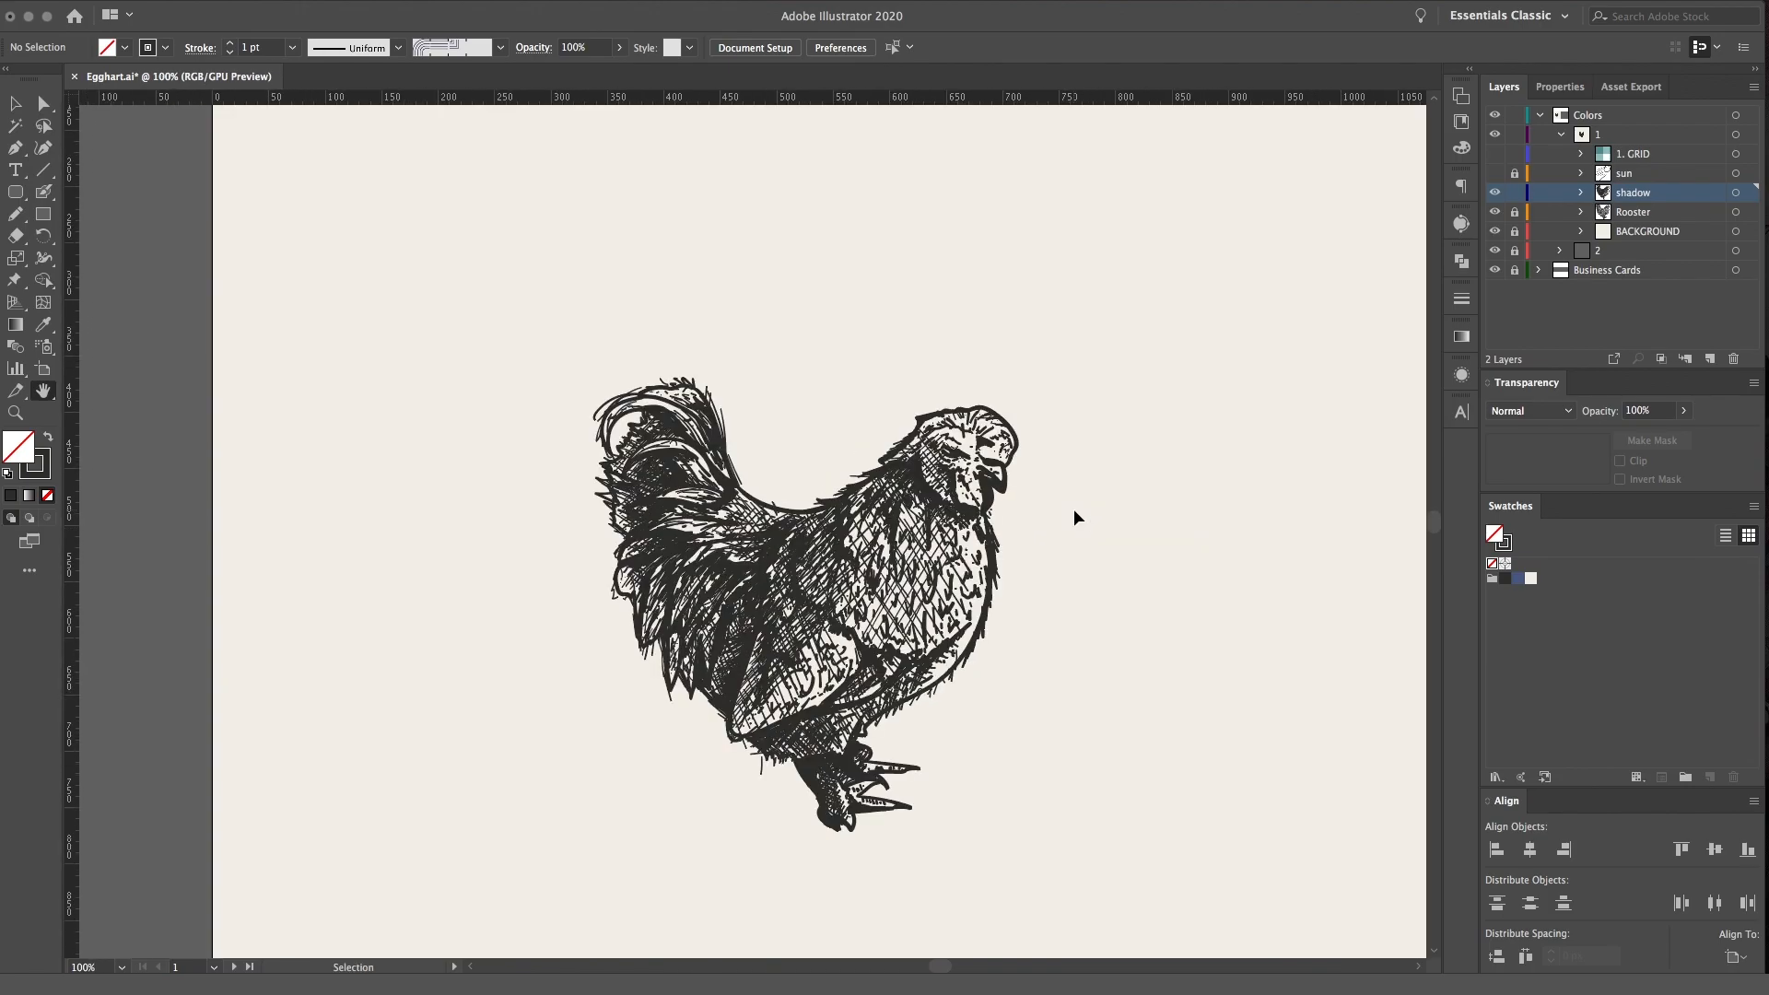
pyautogui.press('super+minus')
pyautogui.press('super+minus')
pyautogui.press('super+equal')
pyautogui.press('super+equal')
pyautogui.hscroll(5, 980, 533)
pyautogui.scroll(-1, 979, 533)
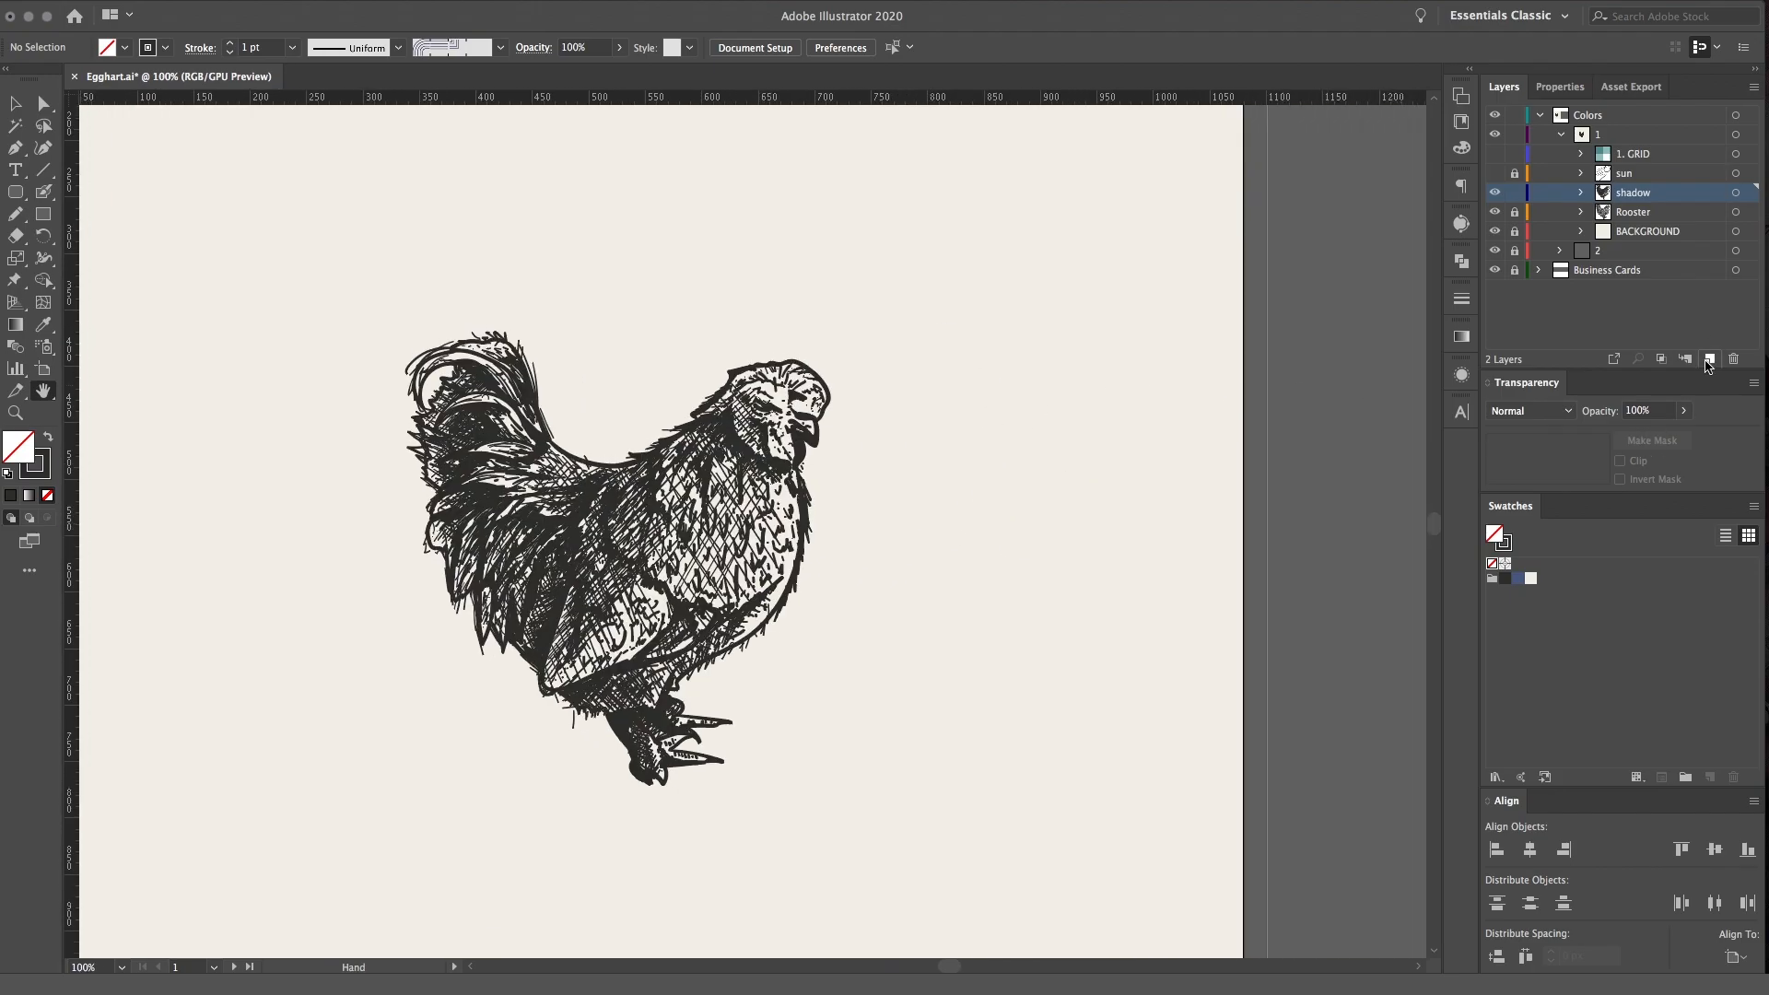
# Create a new layer above the shadow layer and place a line of placeholder point text below the rooster
pyautogui.click(1709, 358)
pyautogui.click(1734, 193)
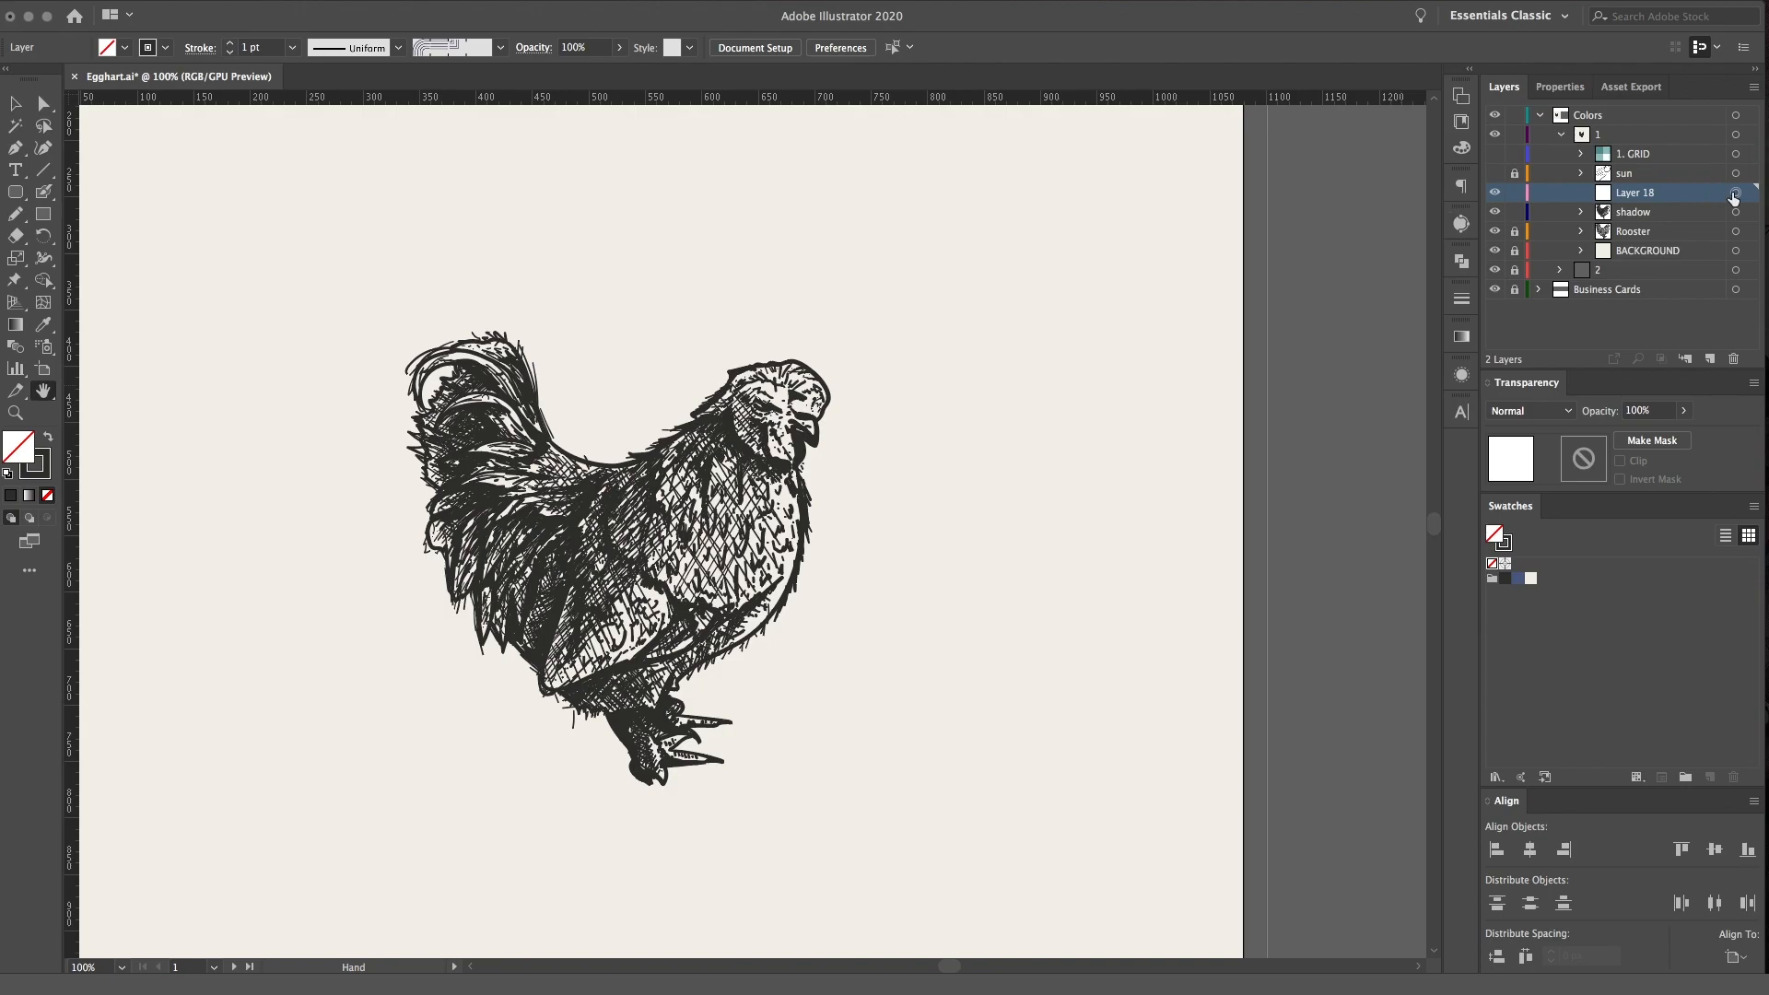
pyautogui.hscroll(-5, 538, 595)
pyautogui.press('t')
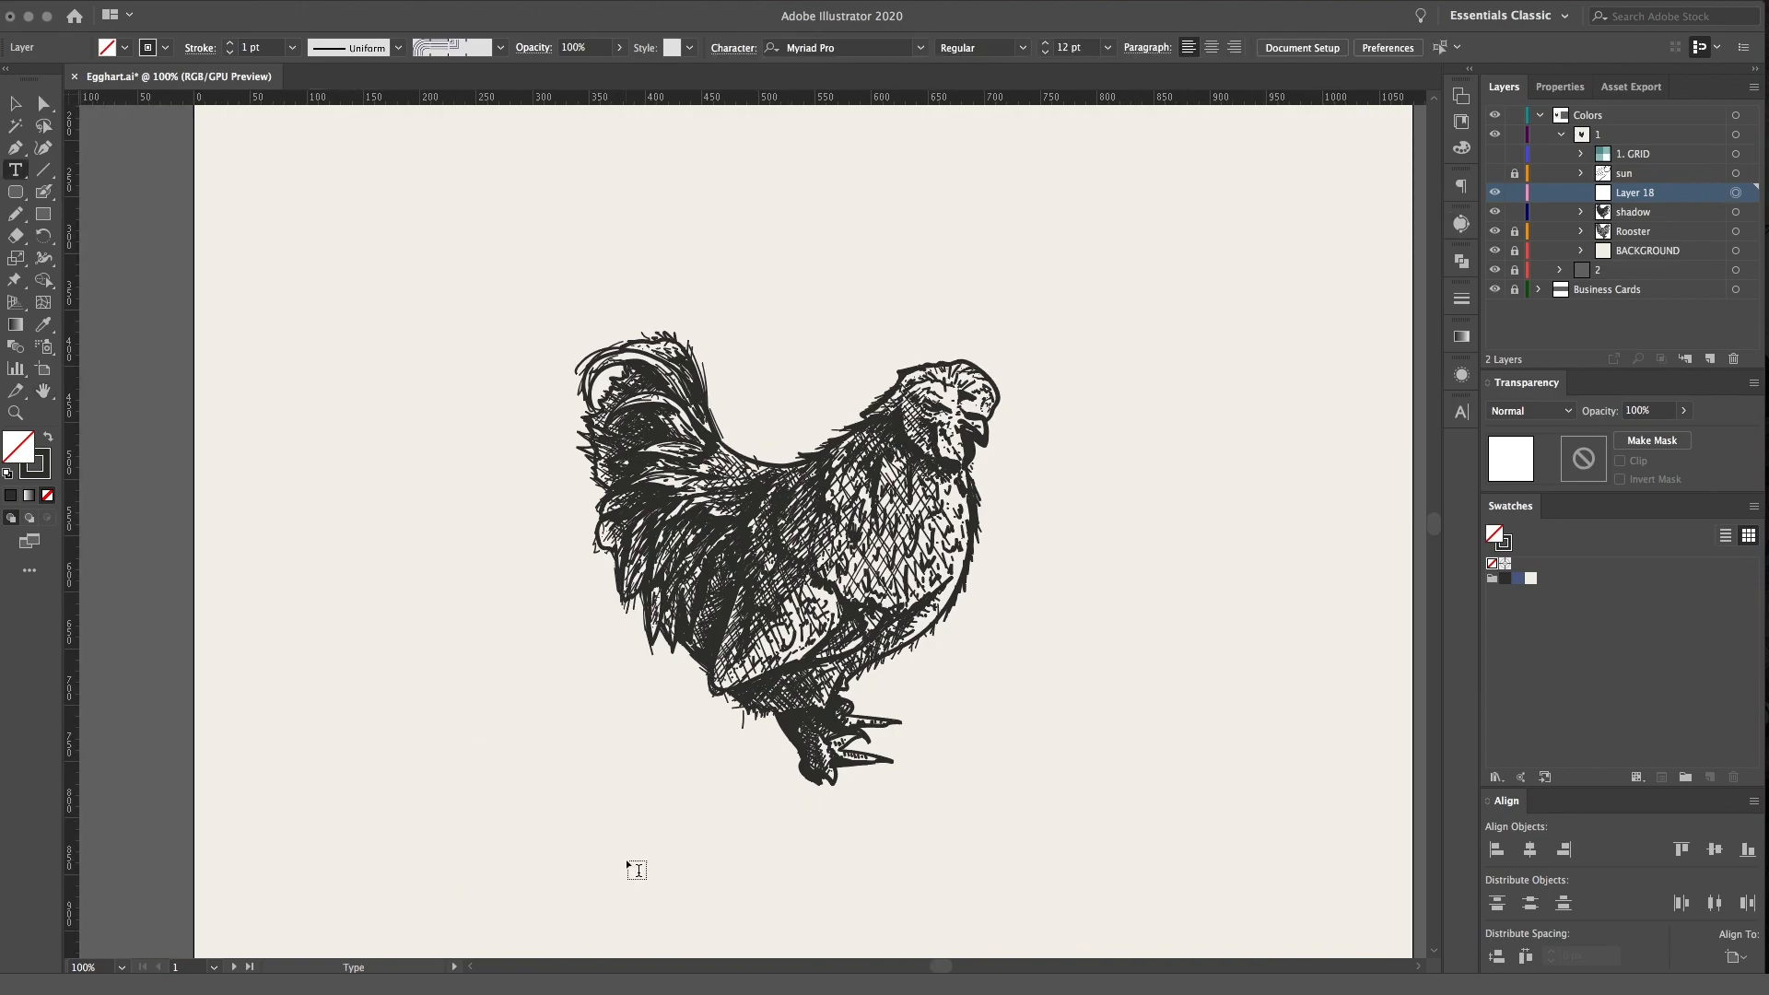
pyautogui.click(627, 859)
pyautogui.scroll(-4, 683, 885)
pyautogui.click(1735, 193)
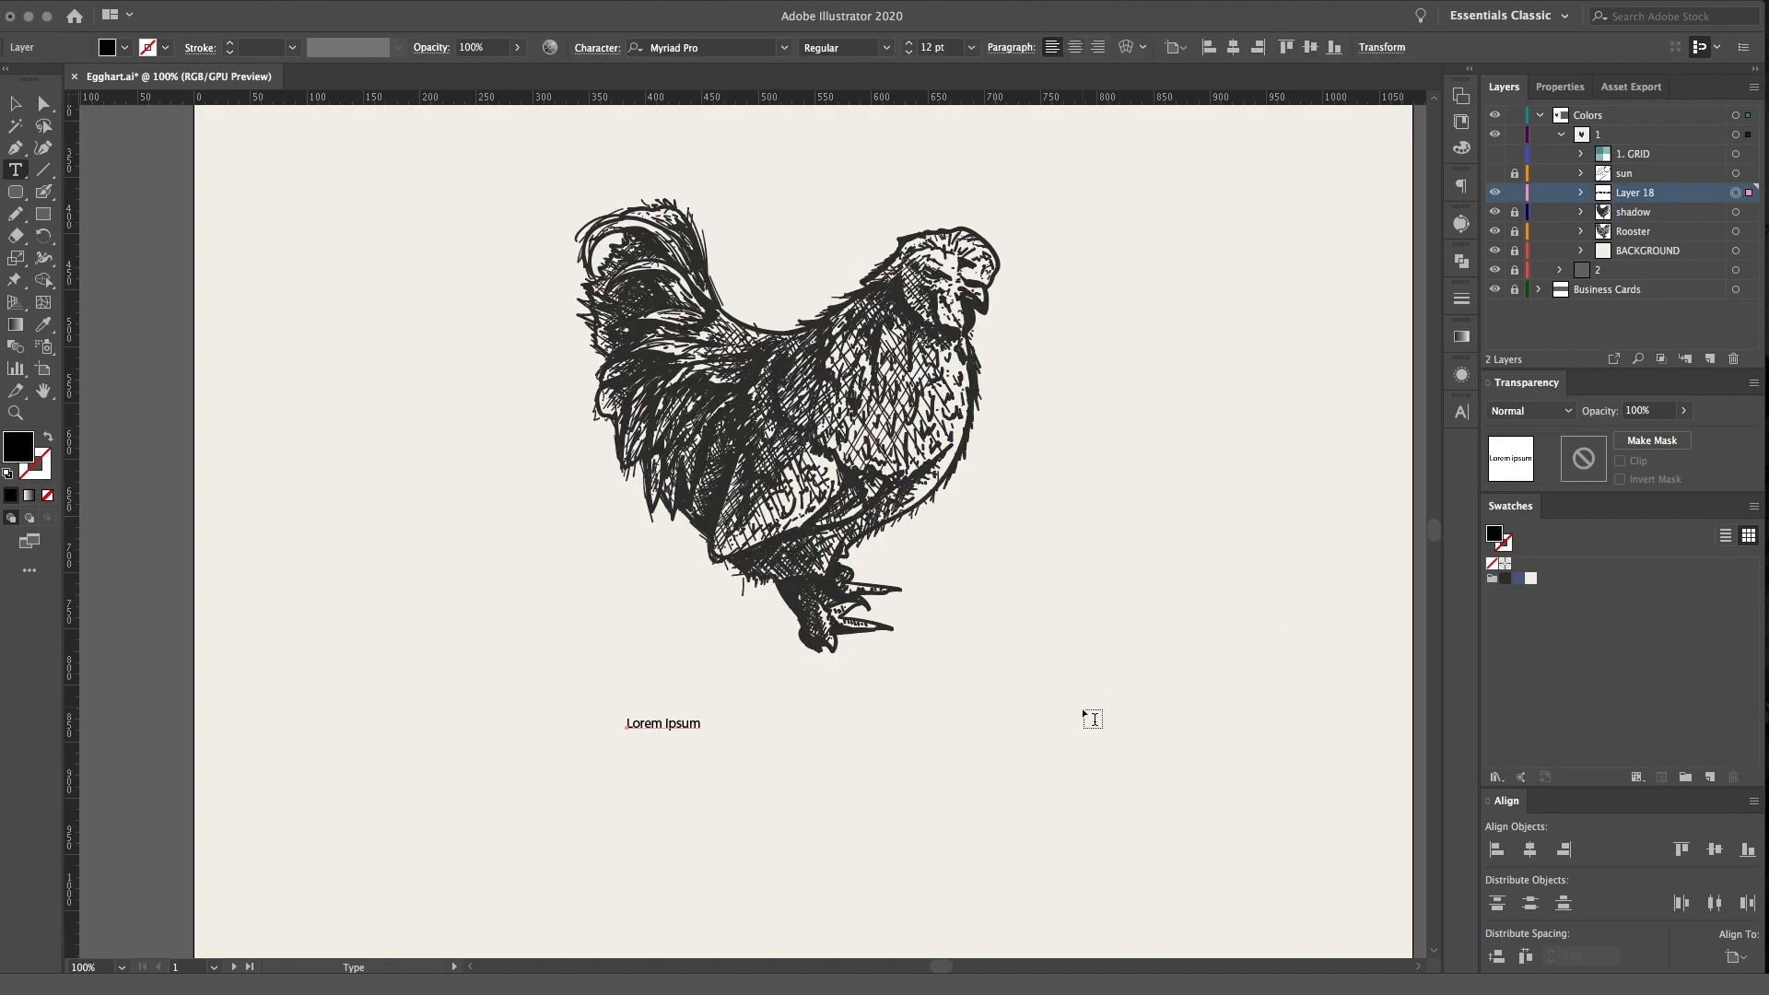
# Set the font of the placeholder text below the rooster to GM Hightop
pyautogui.moveTo(702, 724); pyautogui.dragTo(618, 724)
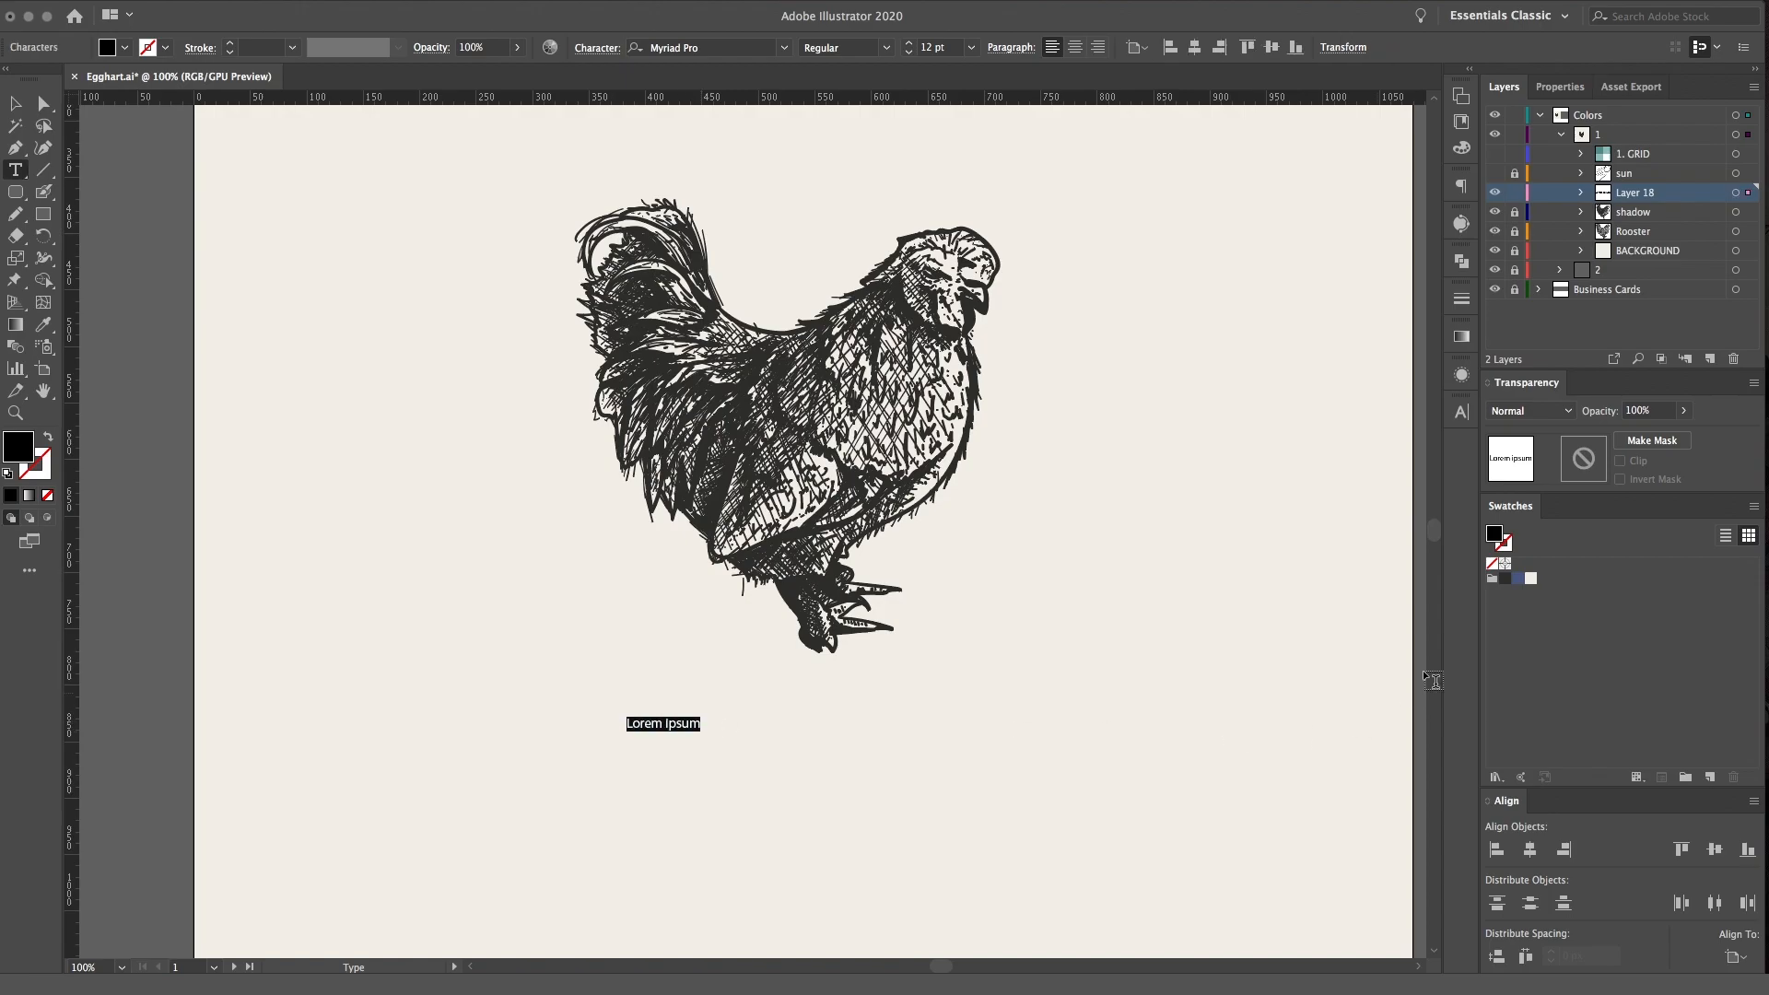
pyautogui.click(1461, 412)
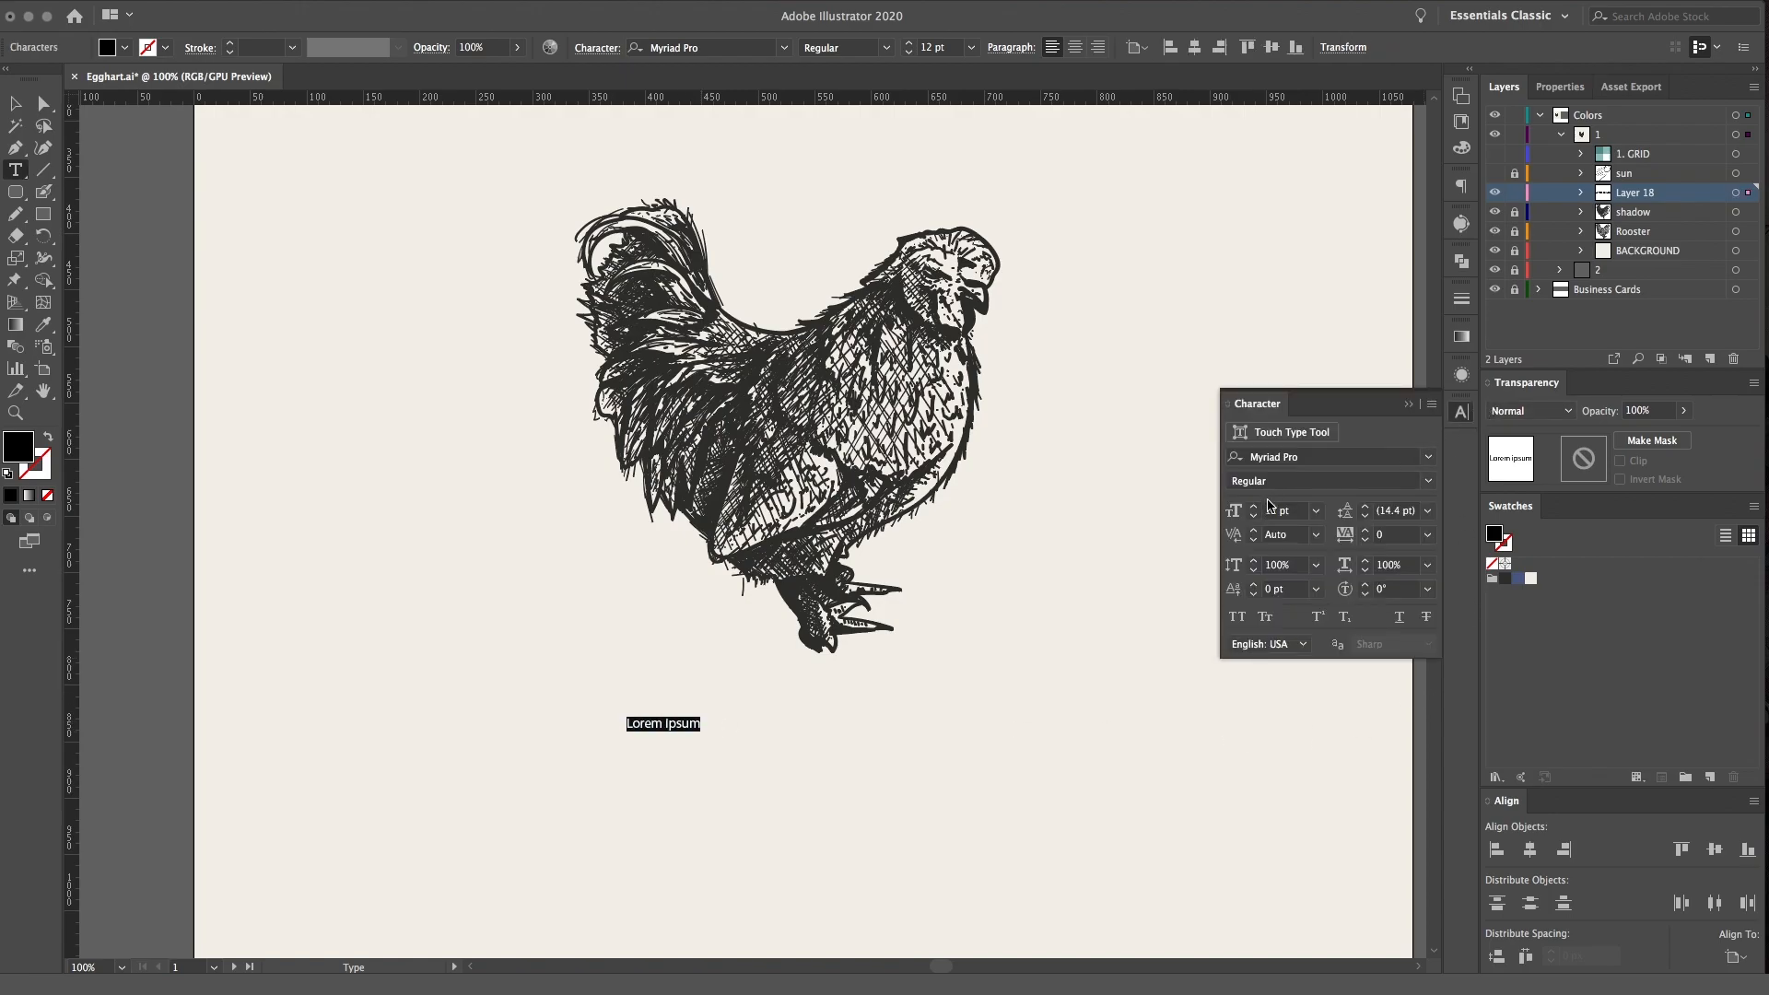
pyautogui.click(1358, 458)
pyautogui.write('gm')
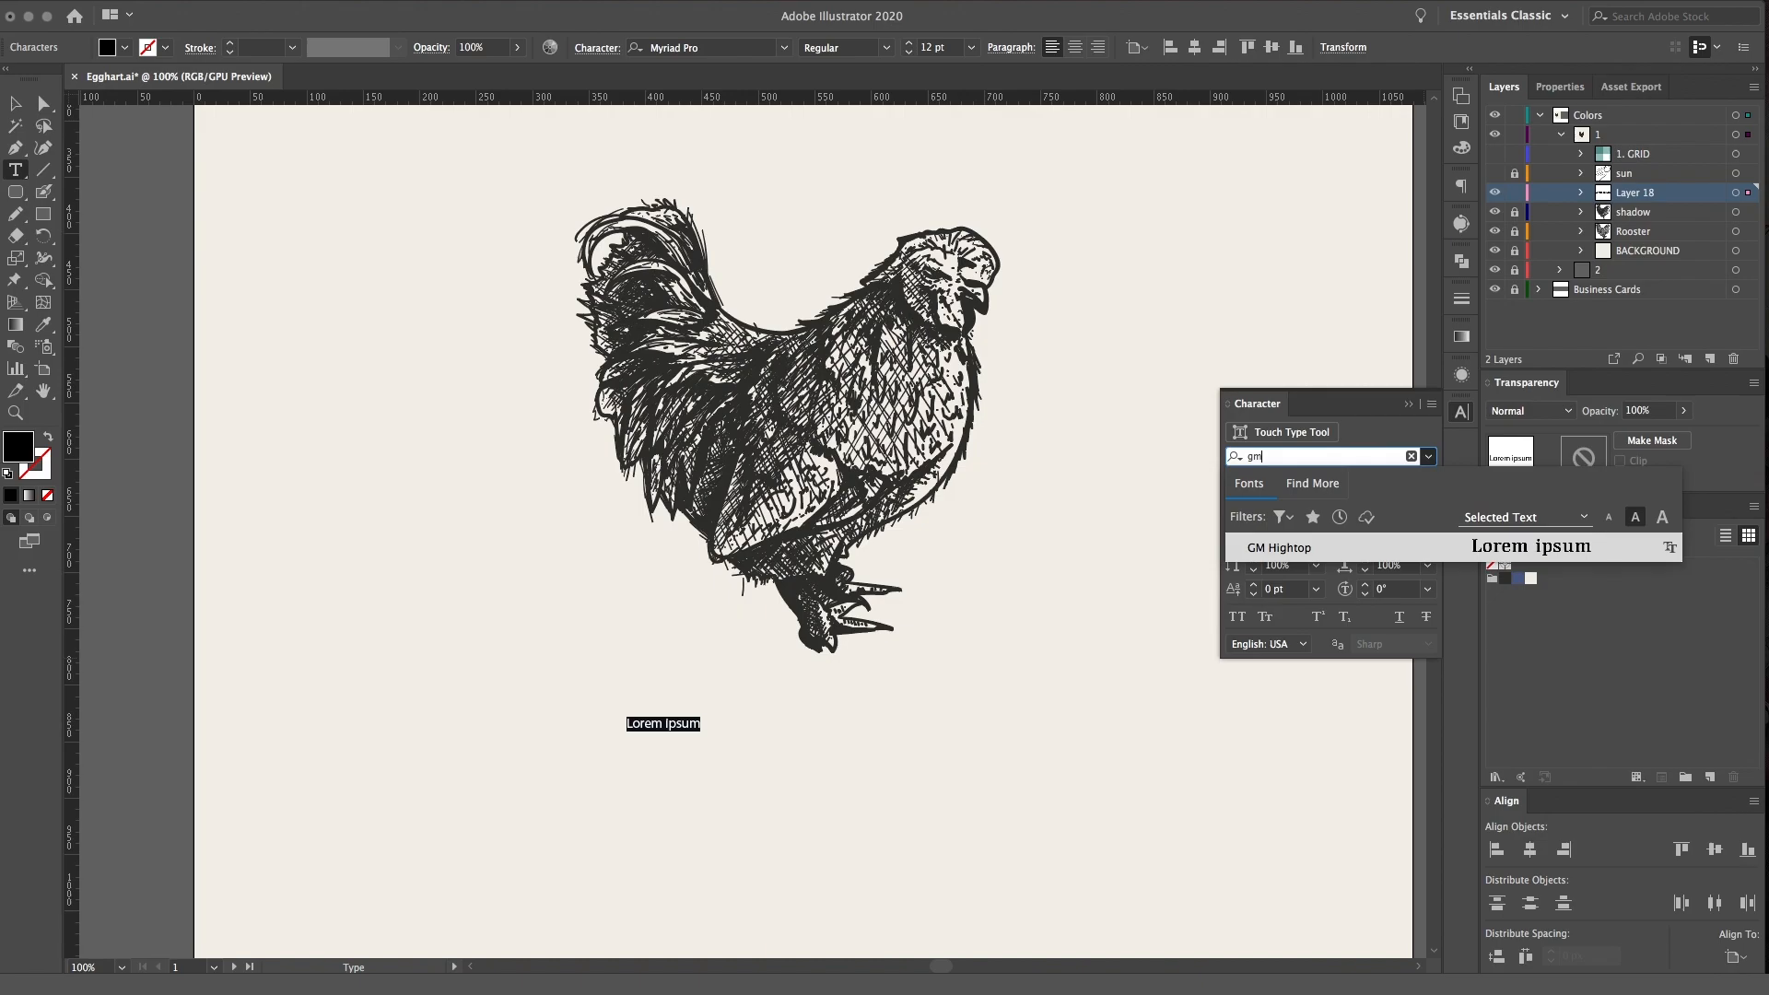
pyautogui.click(1331, 551)
# Apply All Caps to the placeholder text below the rooster
pyautogui.click(1431, 404)
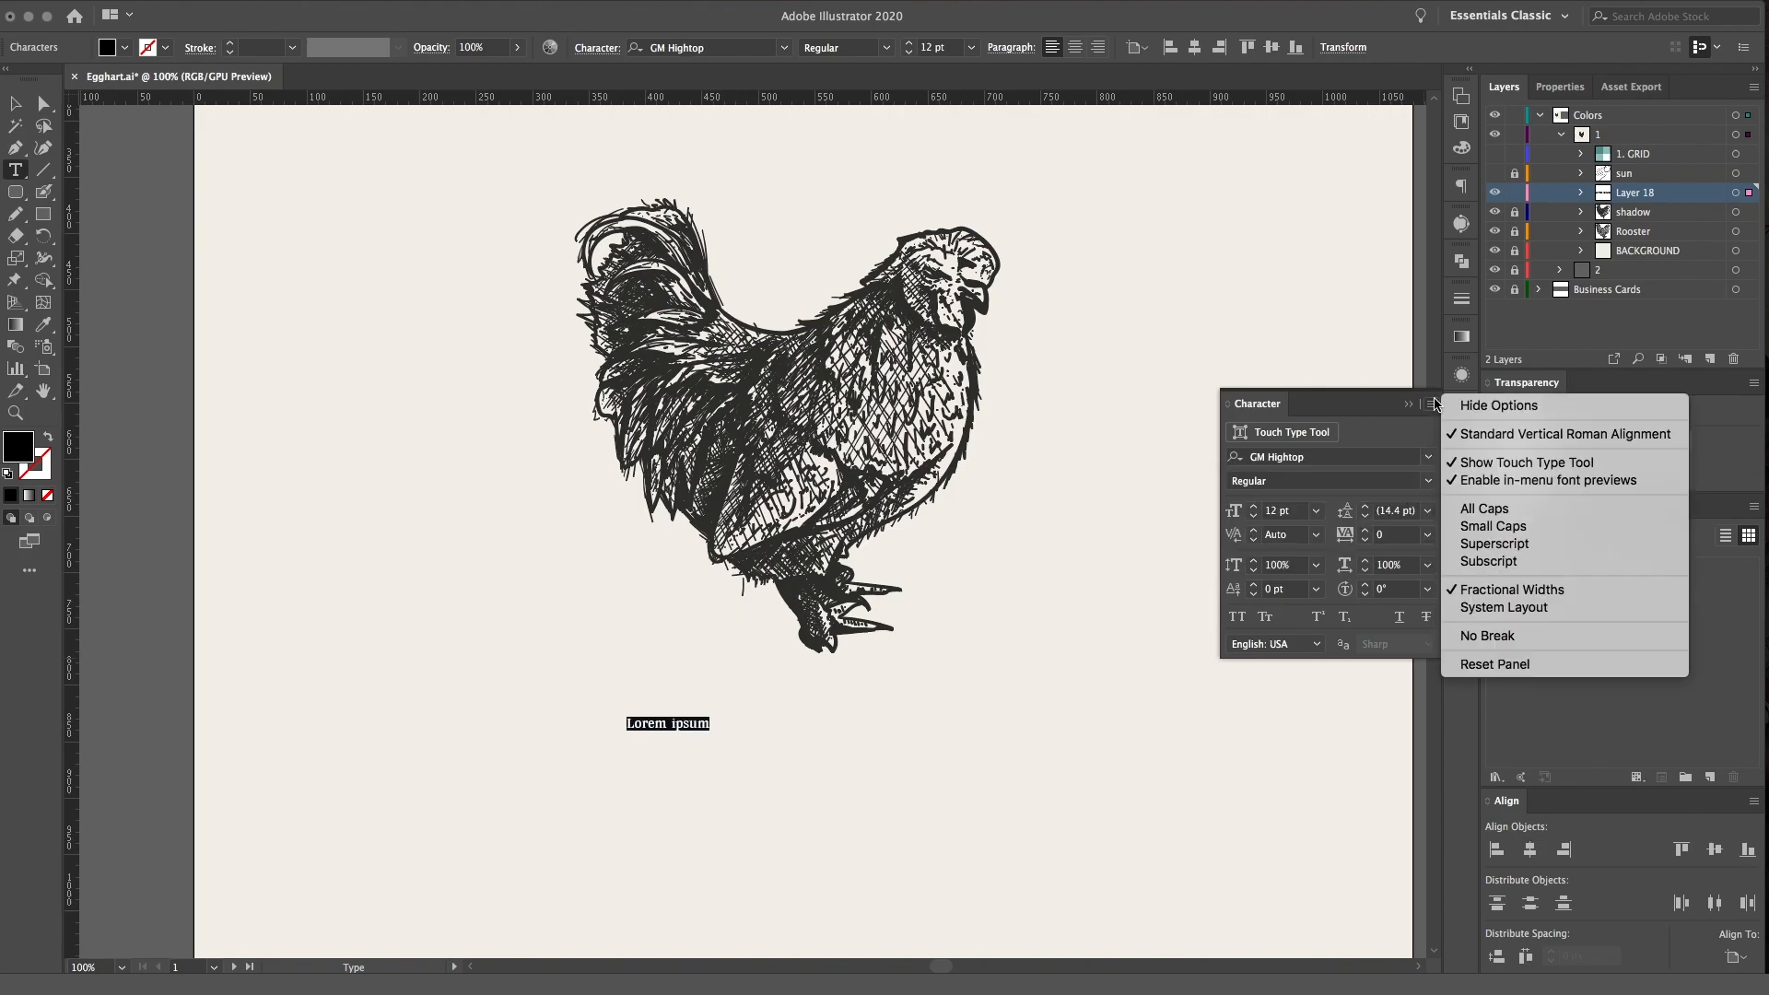
pyautogui.click(1741, 214)
pyautogui.click(1735, 193)
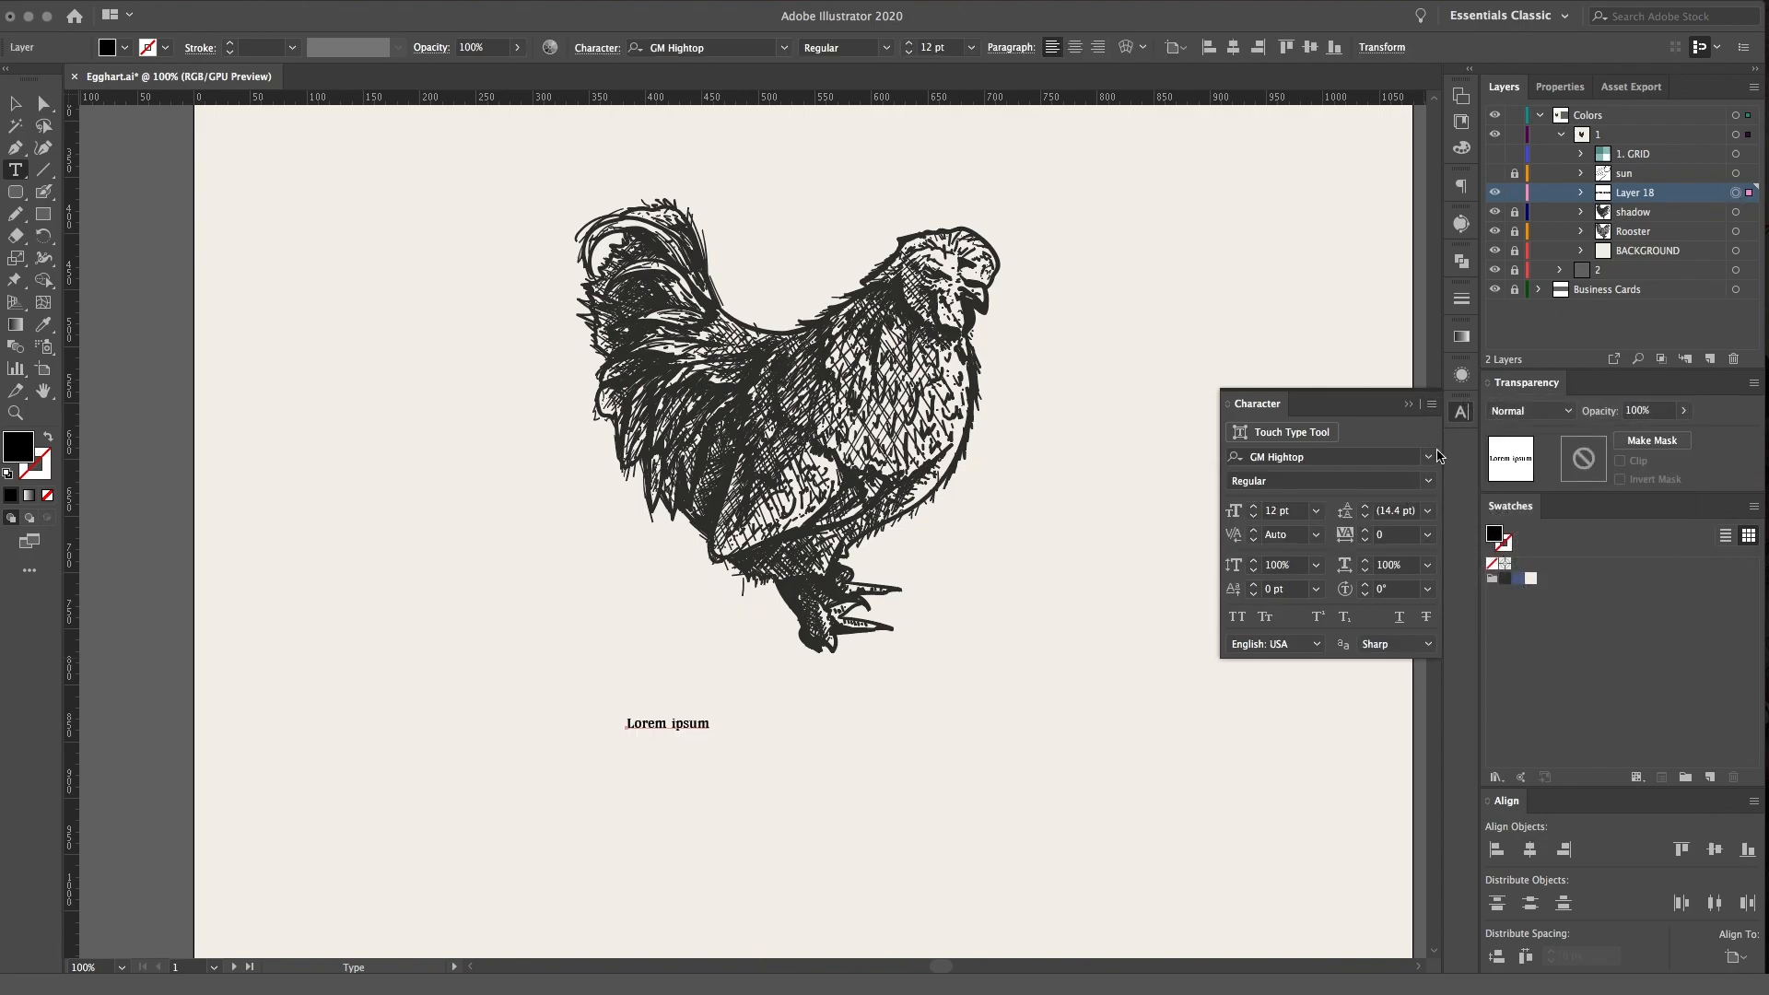
pyautogui.click(1432, 405)
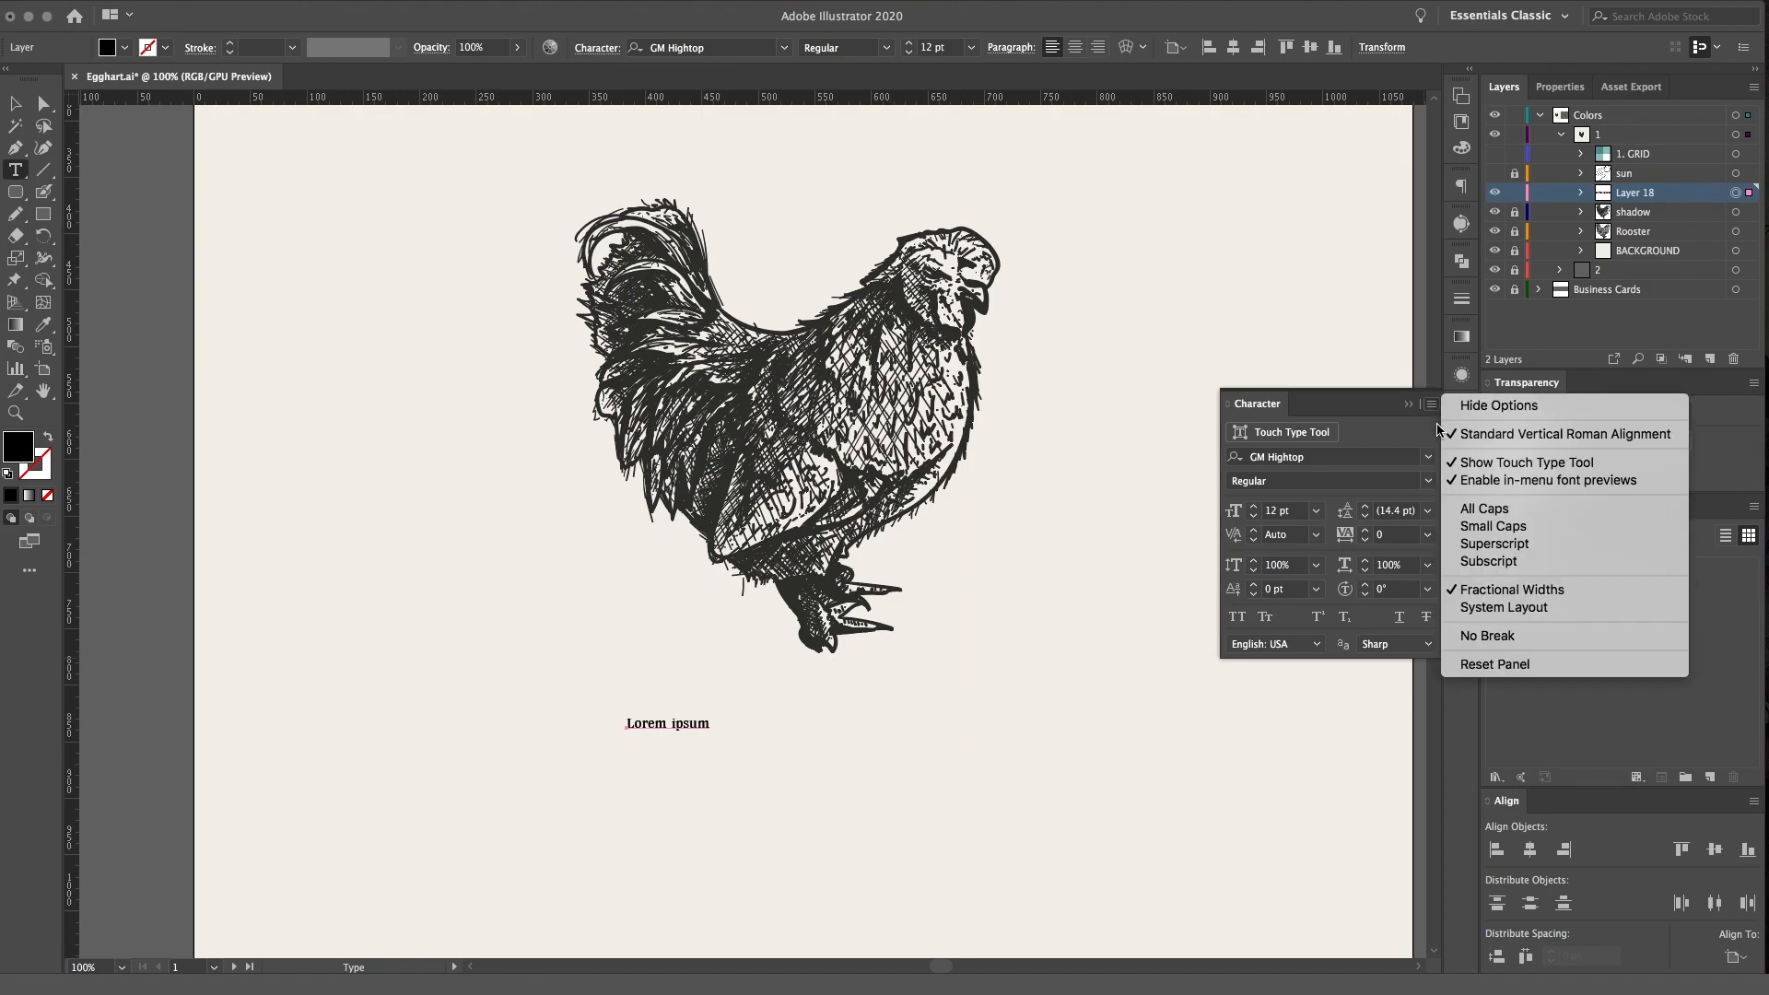
pyautogui.click(1433, 411)
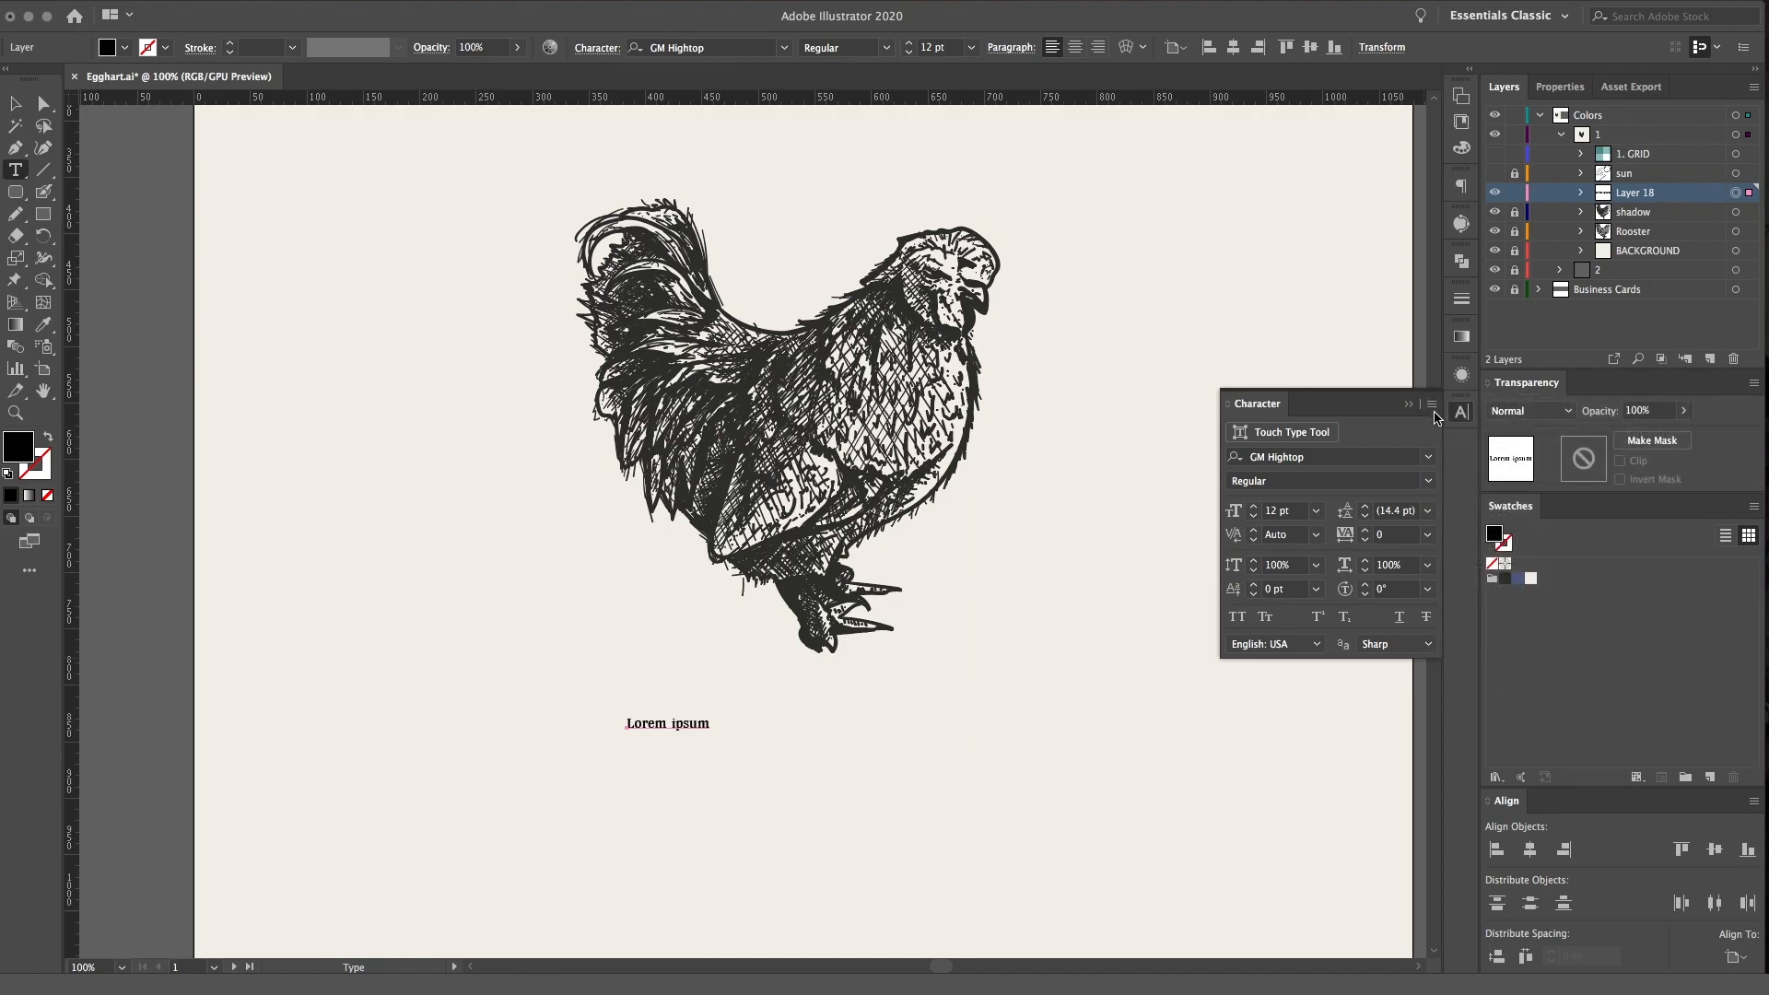
pyautogui.click(1432, 407)
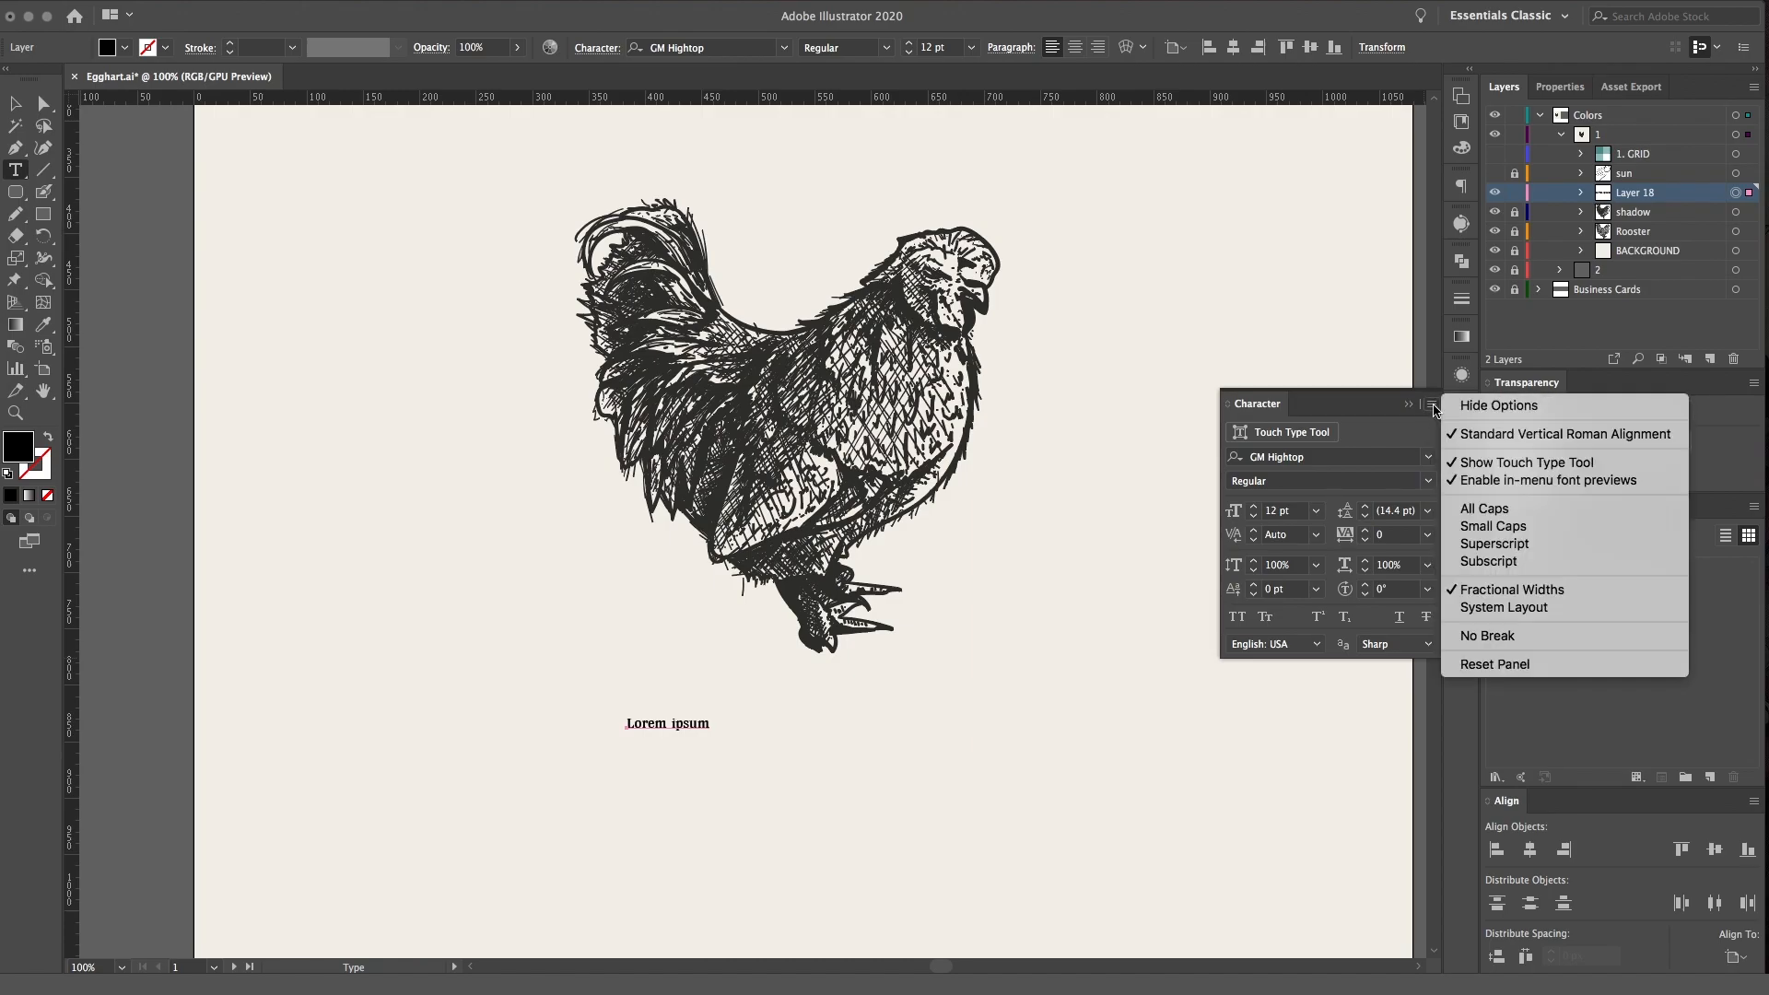
pyautogui.click(1485, 507)
pyautogui.click(1732, 214)
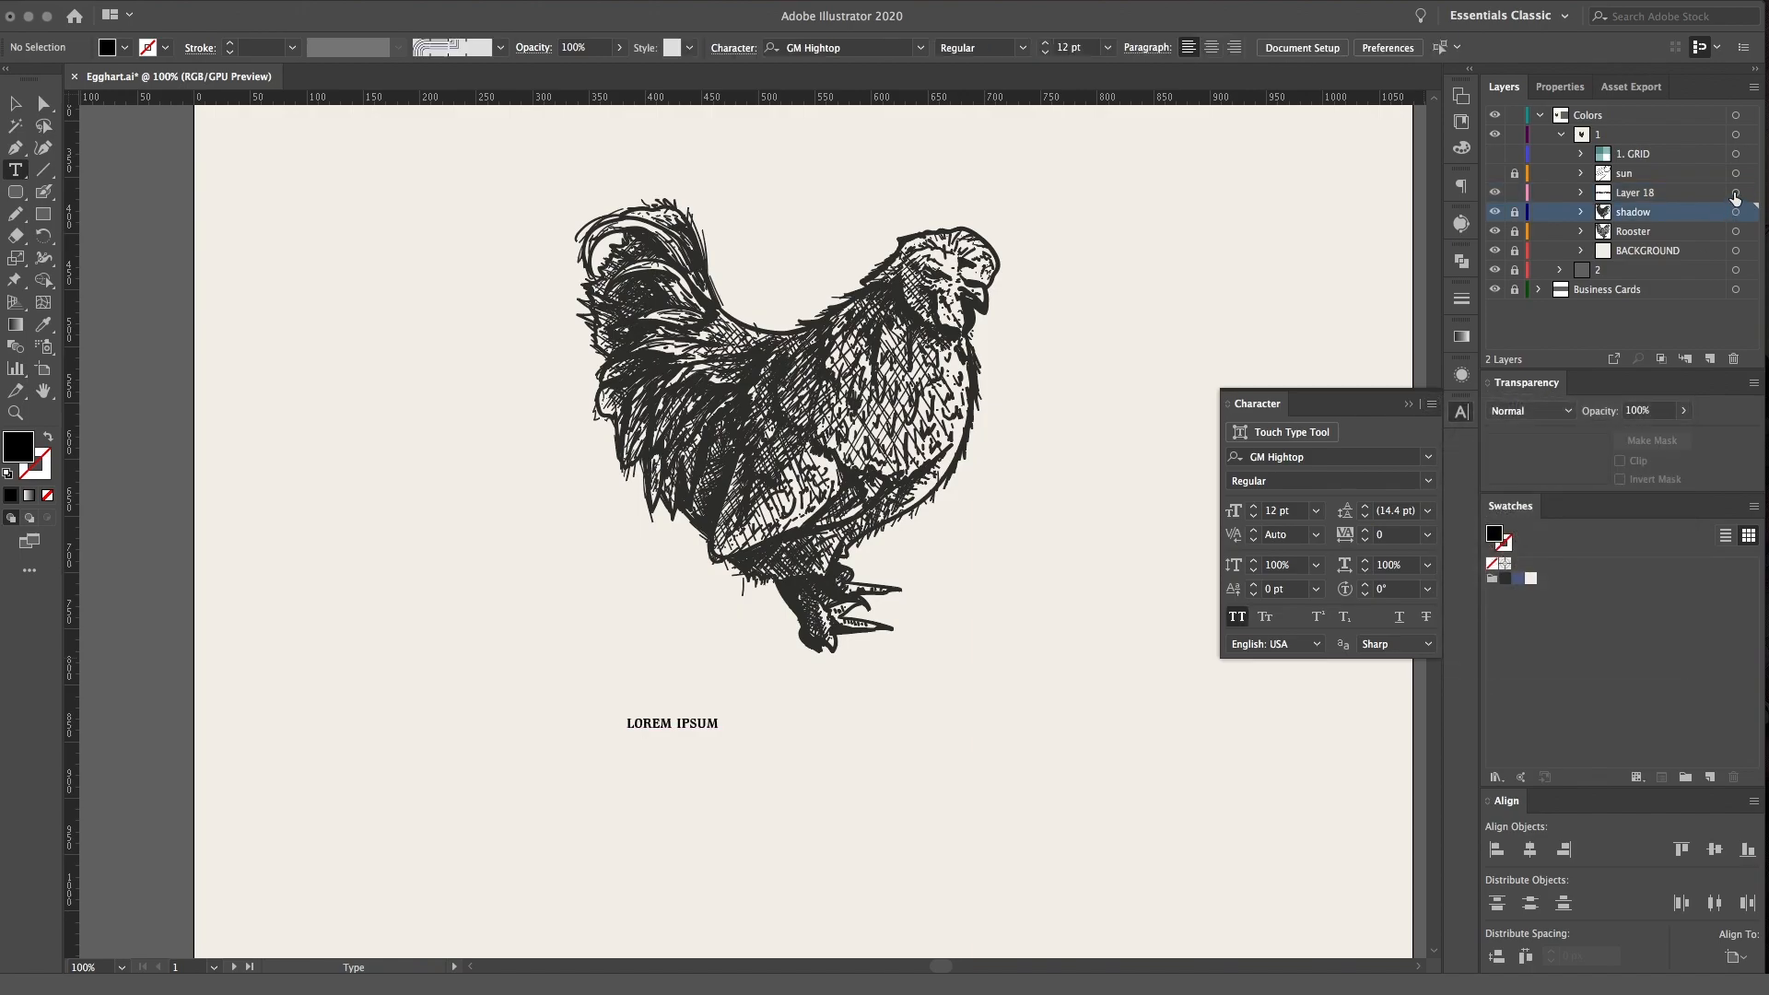
# Scale the placeholder text up proportionally to about 55 pt and shift it slightly toward the tail side
pyautogui.click(1735, 192)
pyautogui.press('v')
pyautogui.moveTo(720, 716); pyautogui.dragTo(1049, 615)
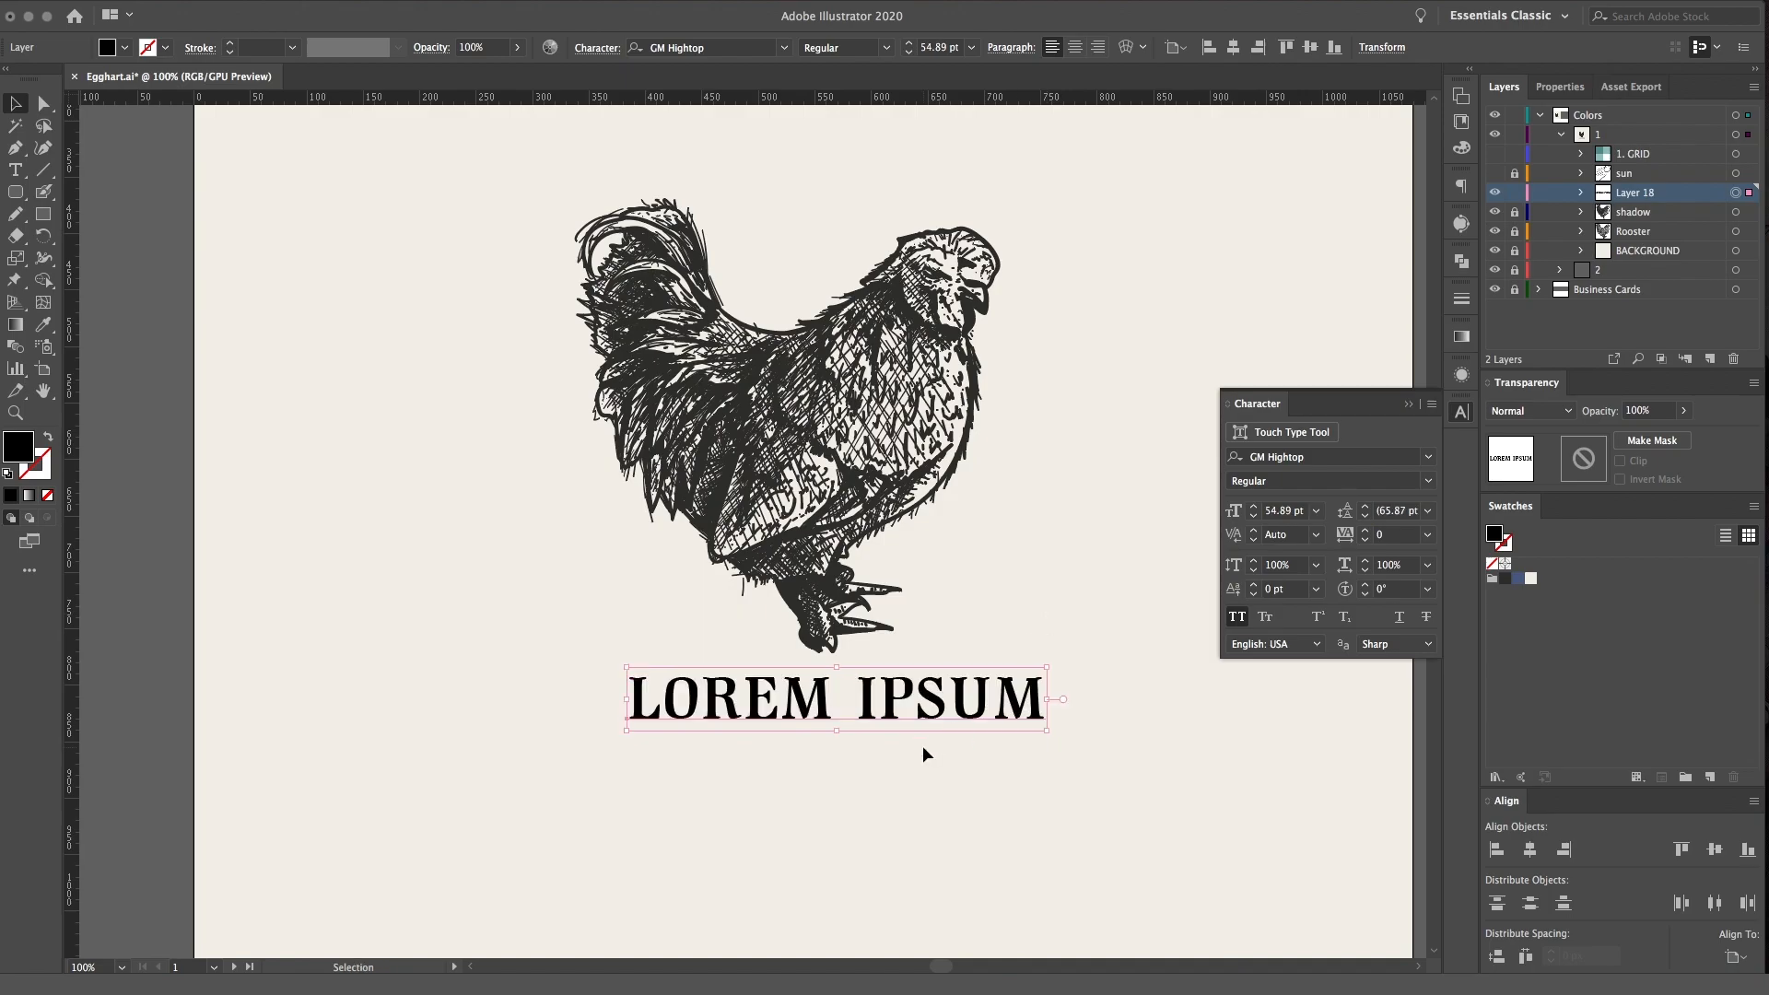
pyautogui.press('super+z')
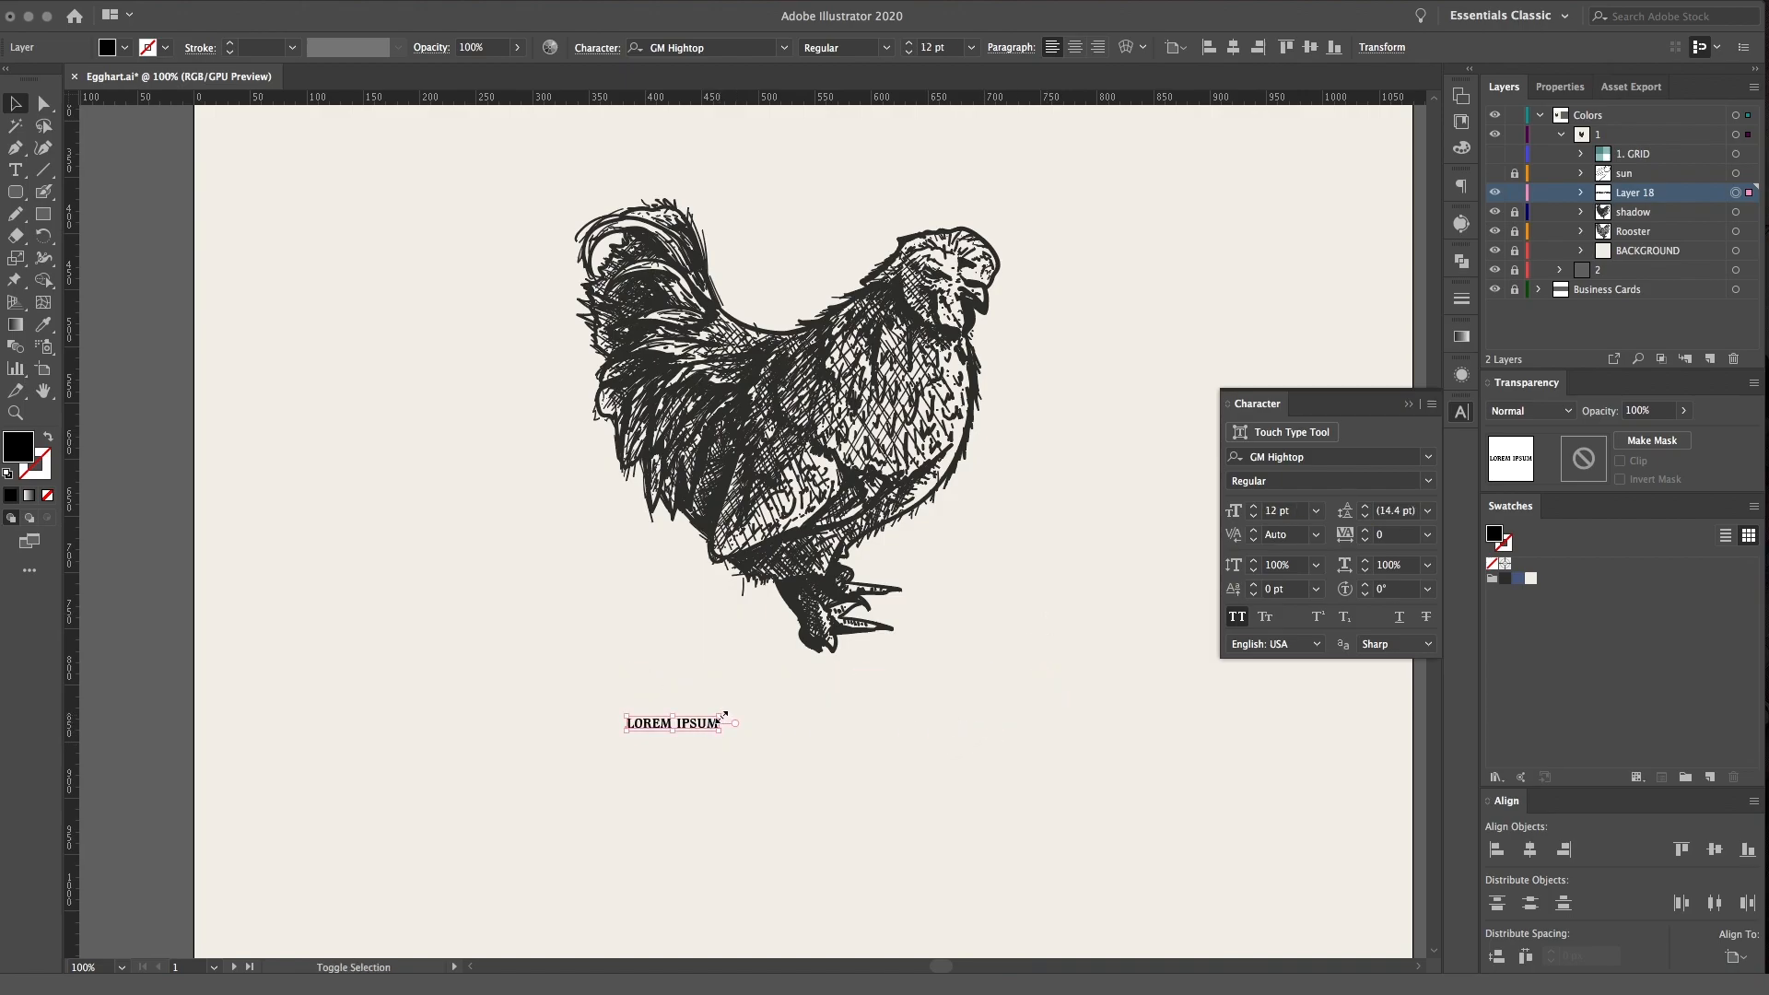
pyautogui.moveTo(722, 716); pyautogui.dragTo(1049, 654)
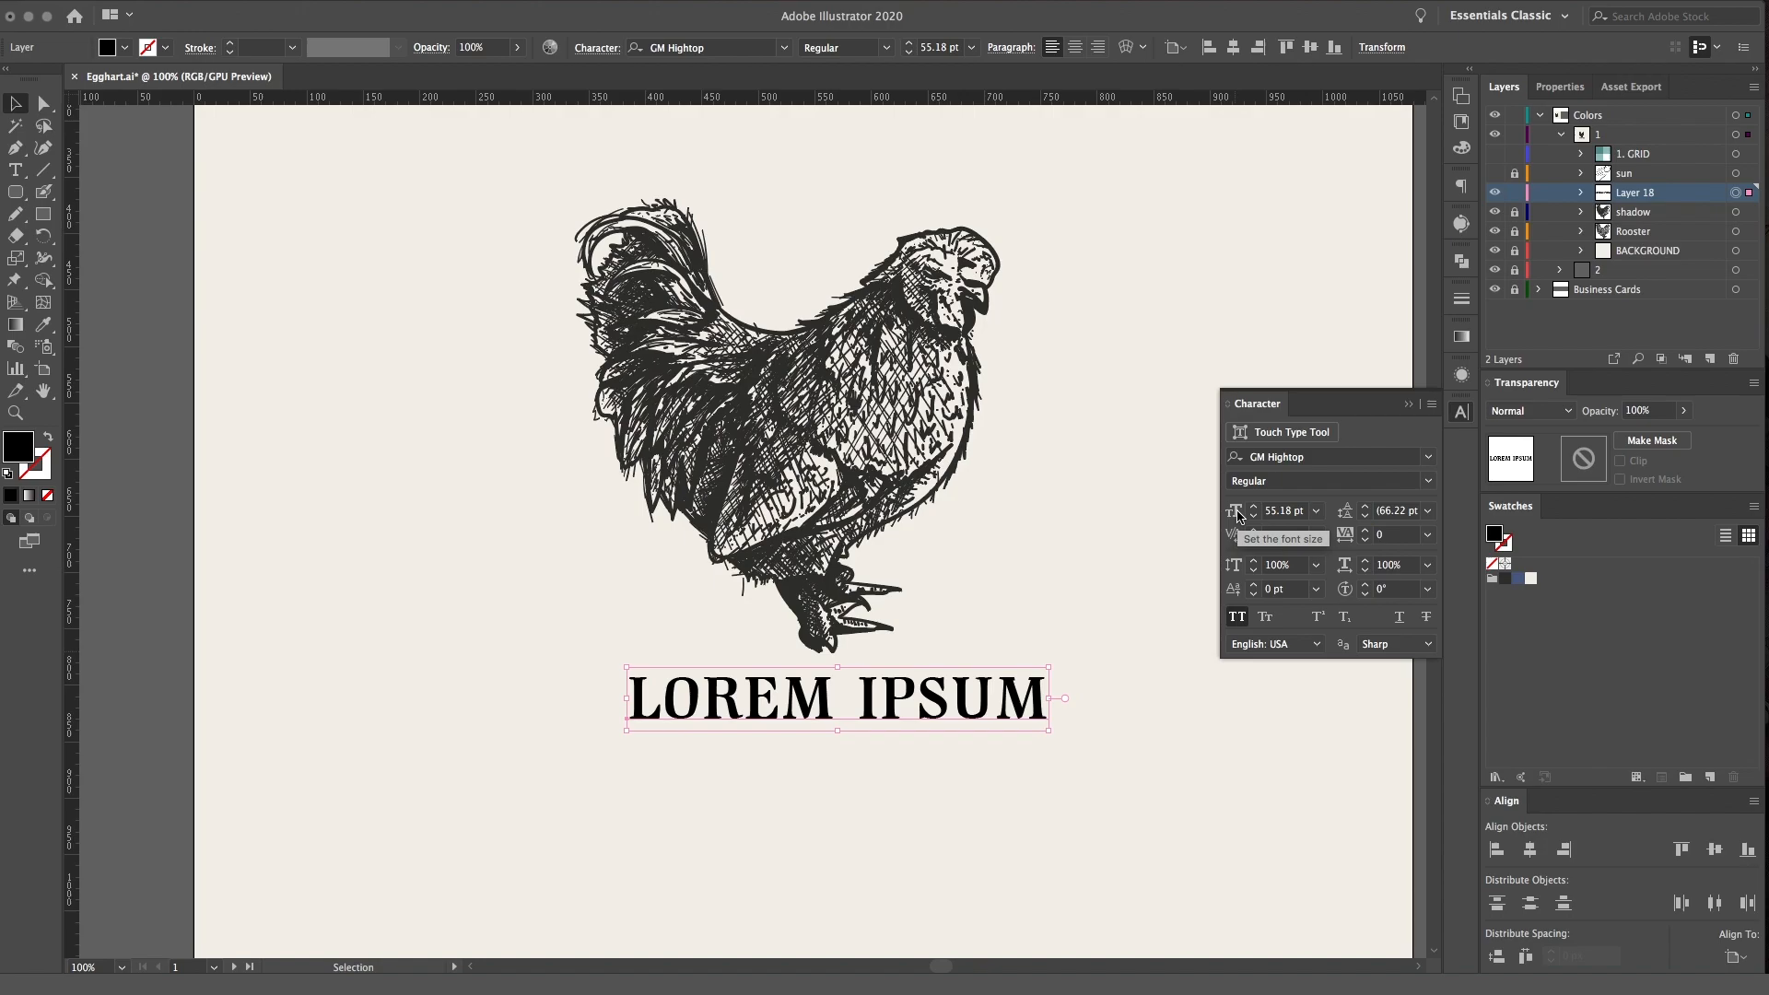
pyautogui.moveTo(931, 723); pyautogui.dragTo(893, 725)
# Replace the placeholder text with EGGHART
pyautogui.press('t')
pyautogui.moveTo(1010, 702); pyautogui.dragTo(536, 707)
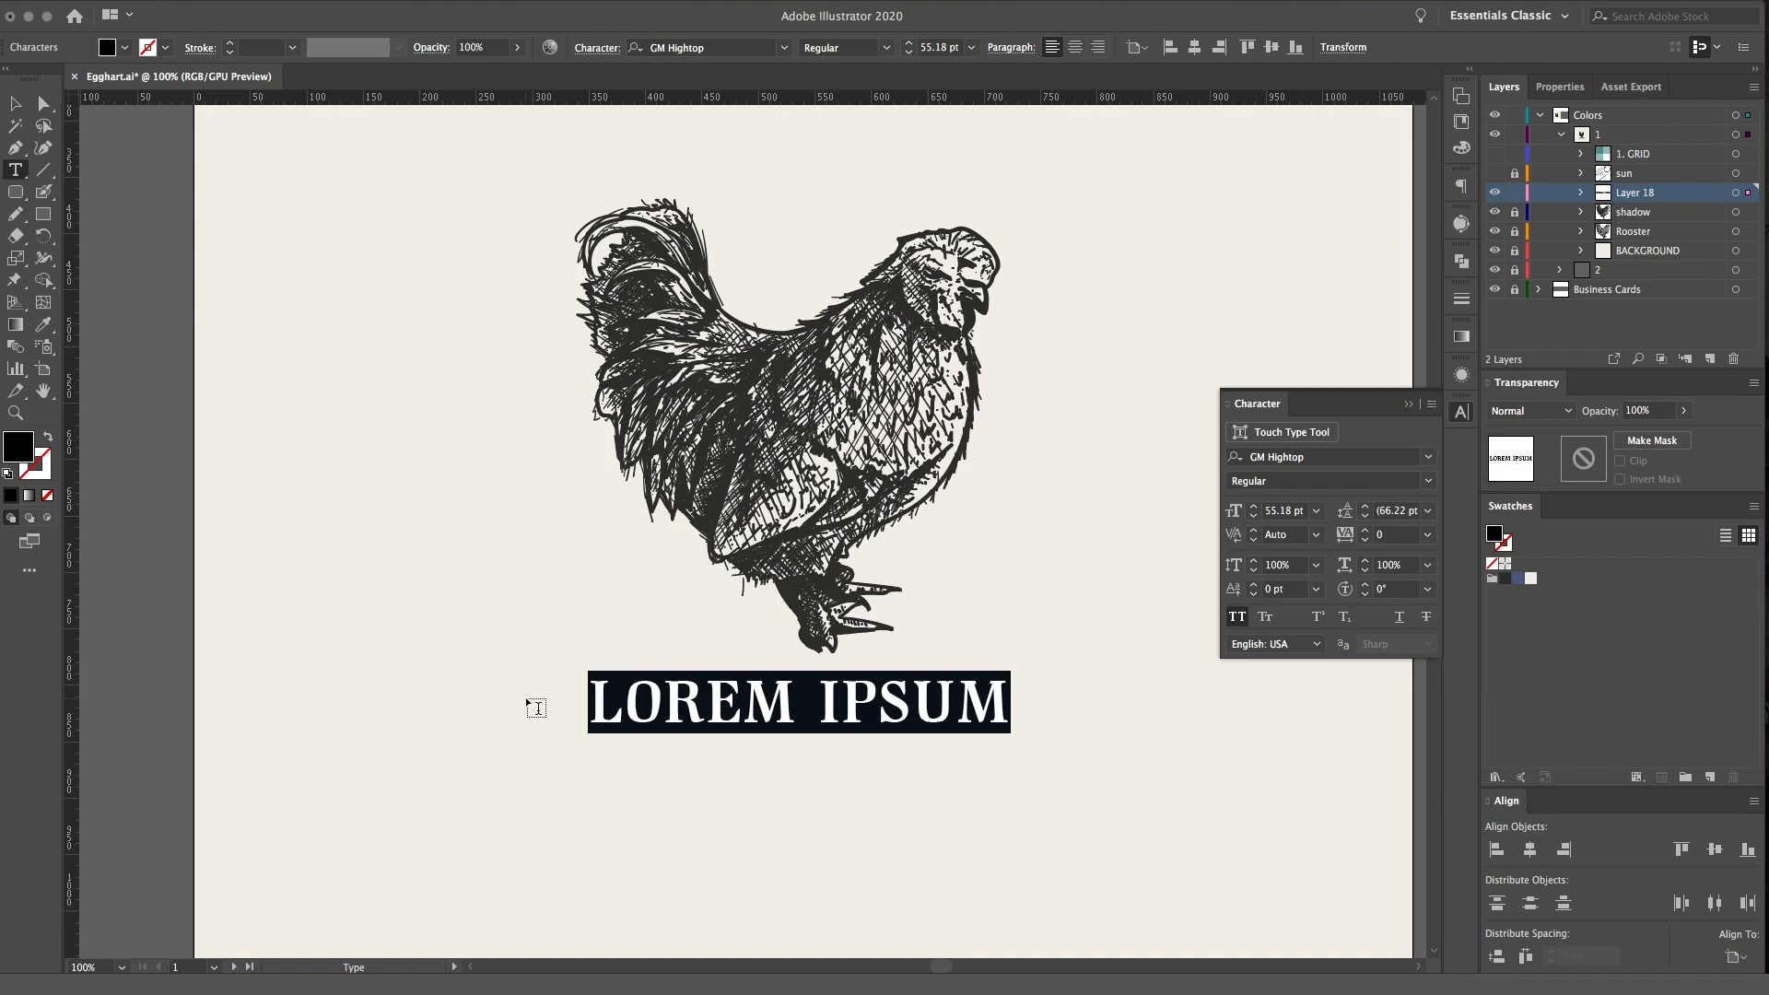
pyautogui.write('E')
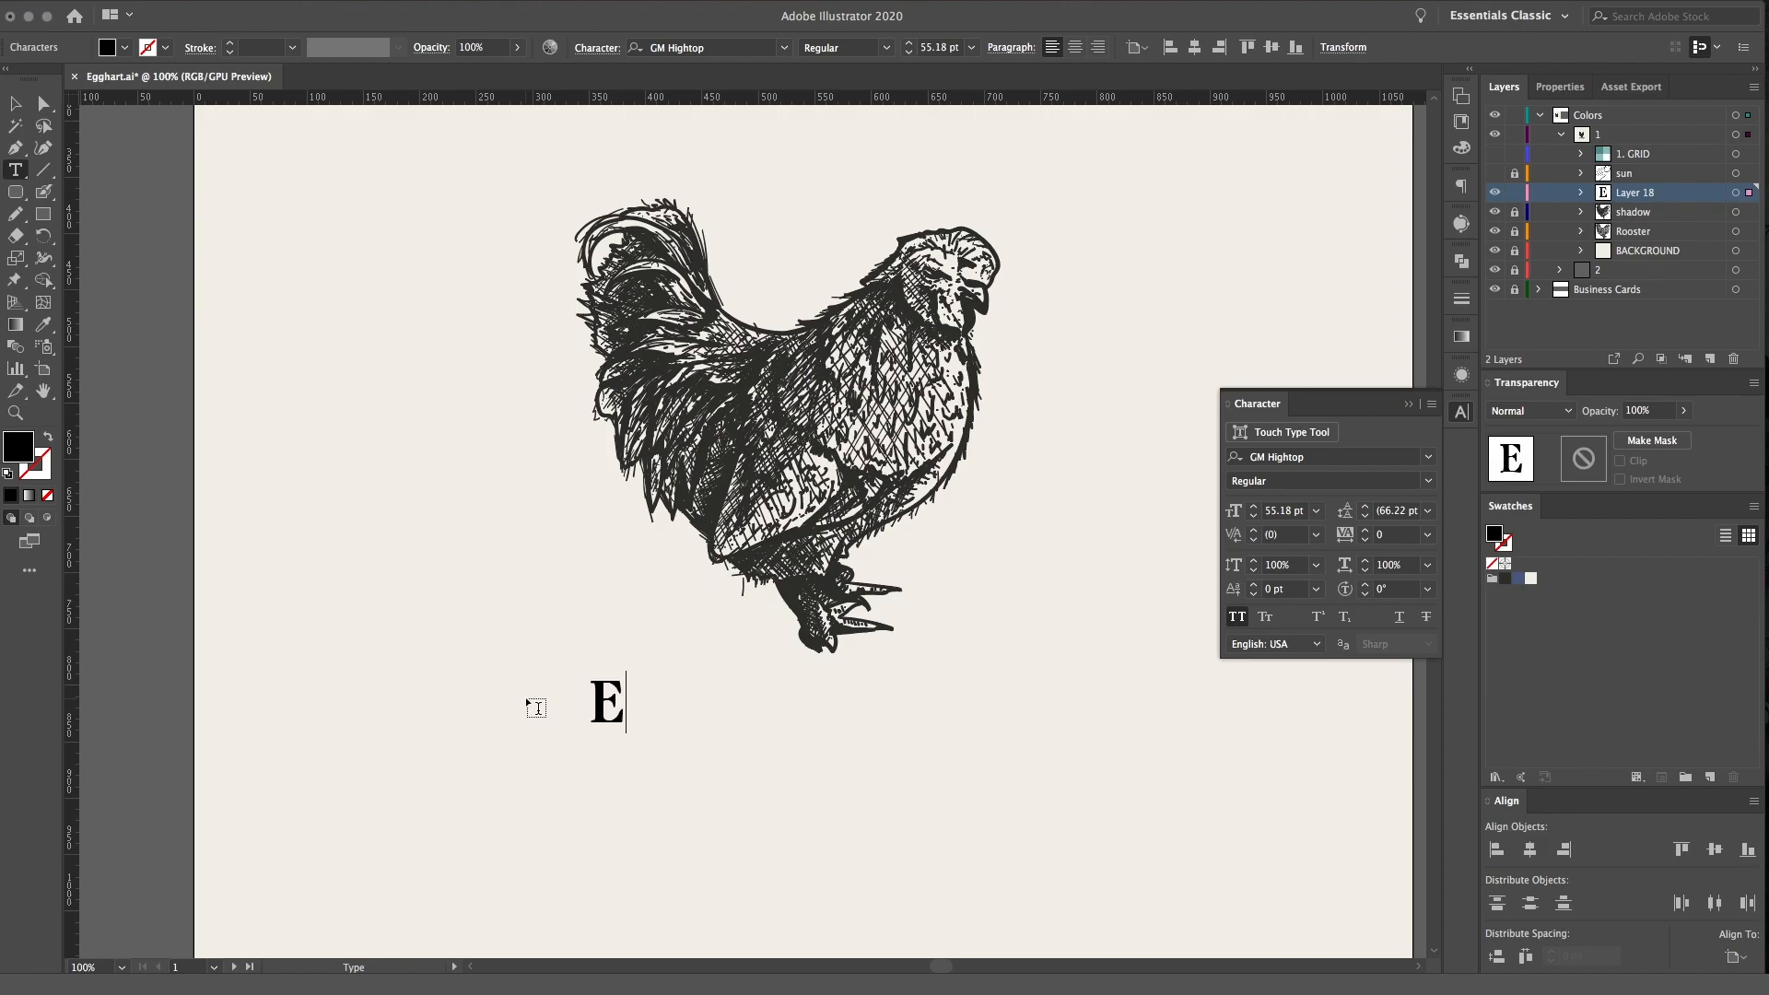
pyautogui.write('GGHART')
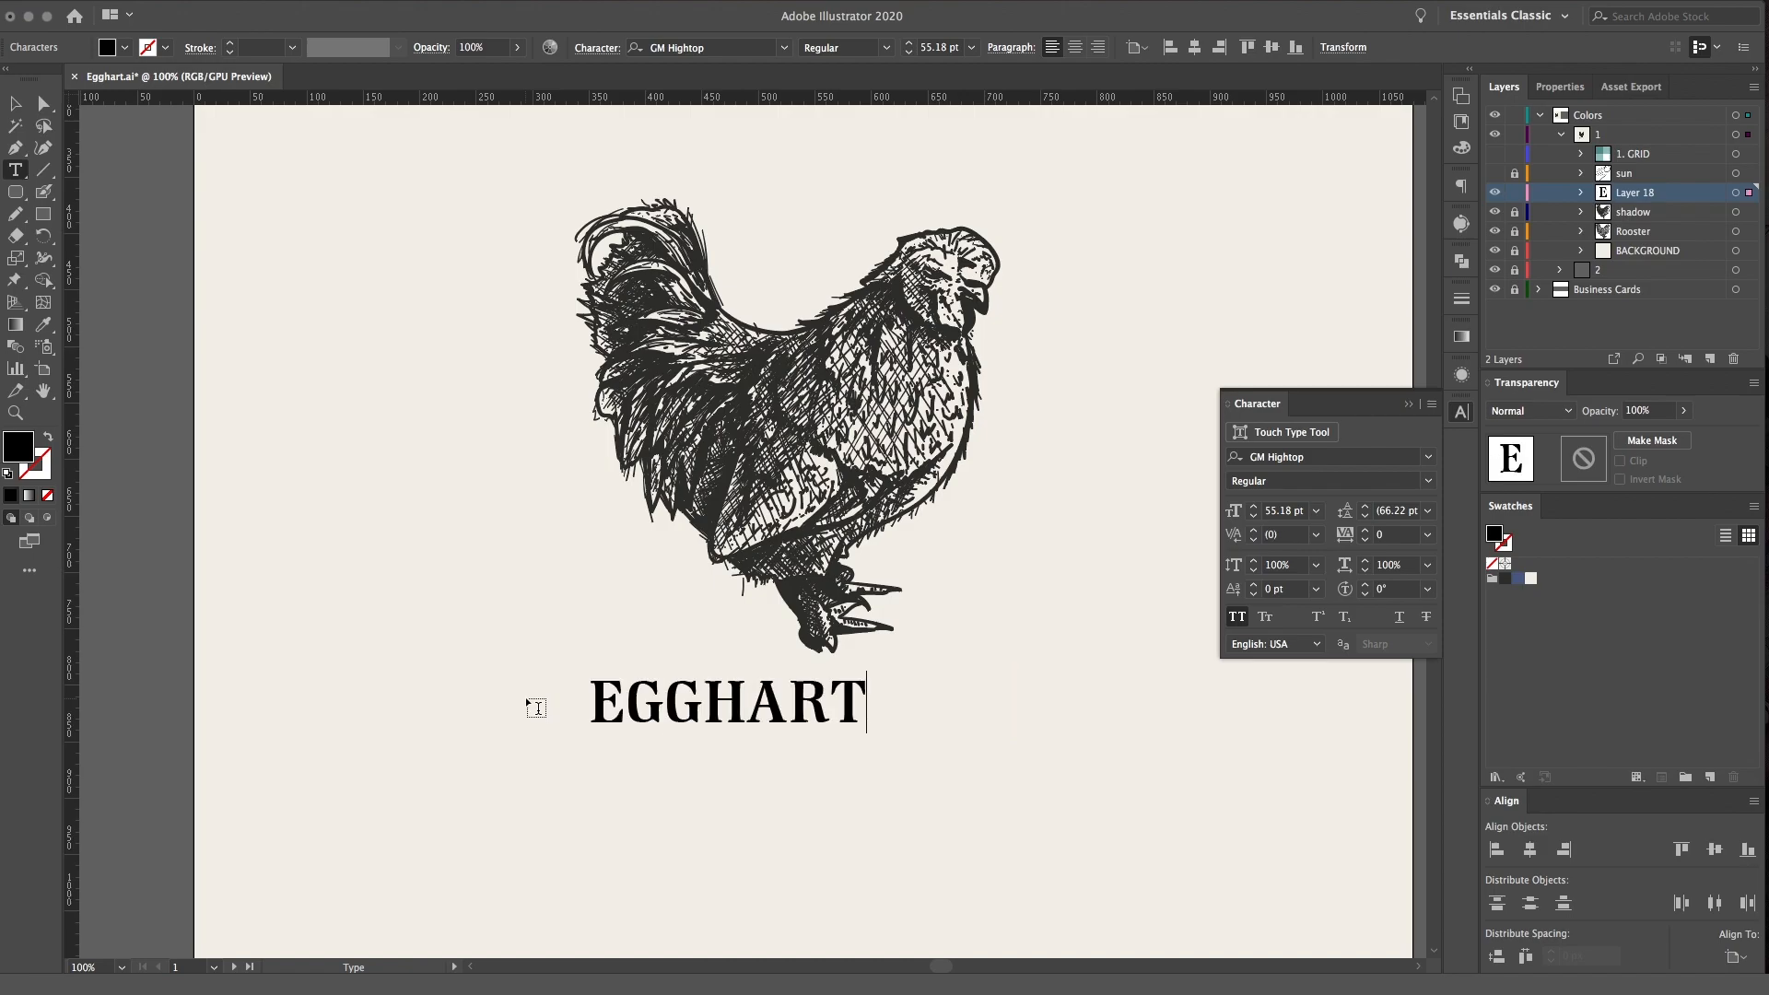
pyautogui.press('Escape')
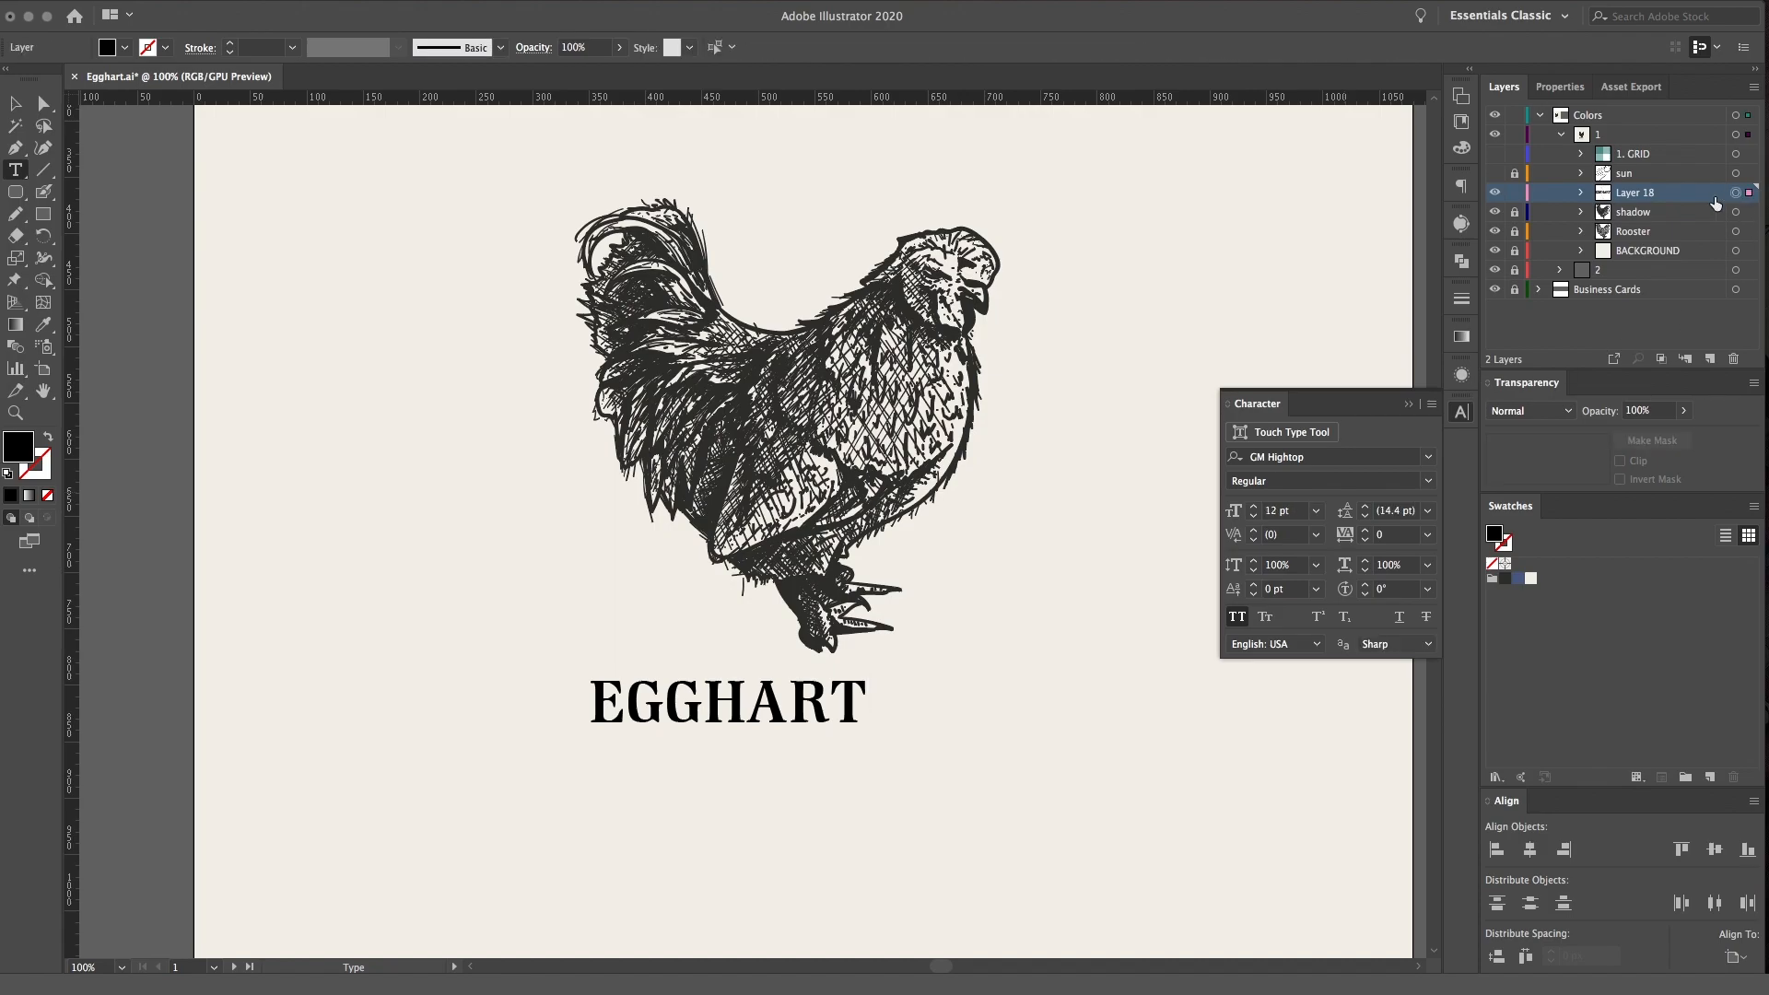
# Enlarge the EGGHART text proportionally to about 140 pt, extending it wider than the rooster
pyautogui.moveTo(872, 667); pyautogui.dragTo(1207, 599)
pyautogui.moveTo(1144, 656); pyautogui.dragTo(1053, 670)
pyautogui.press('super+minus')
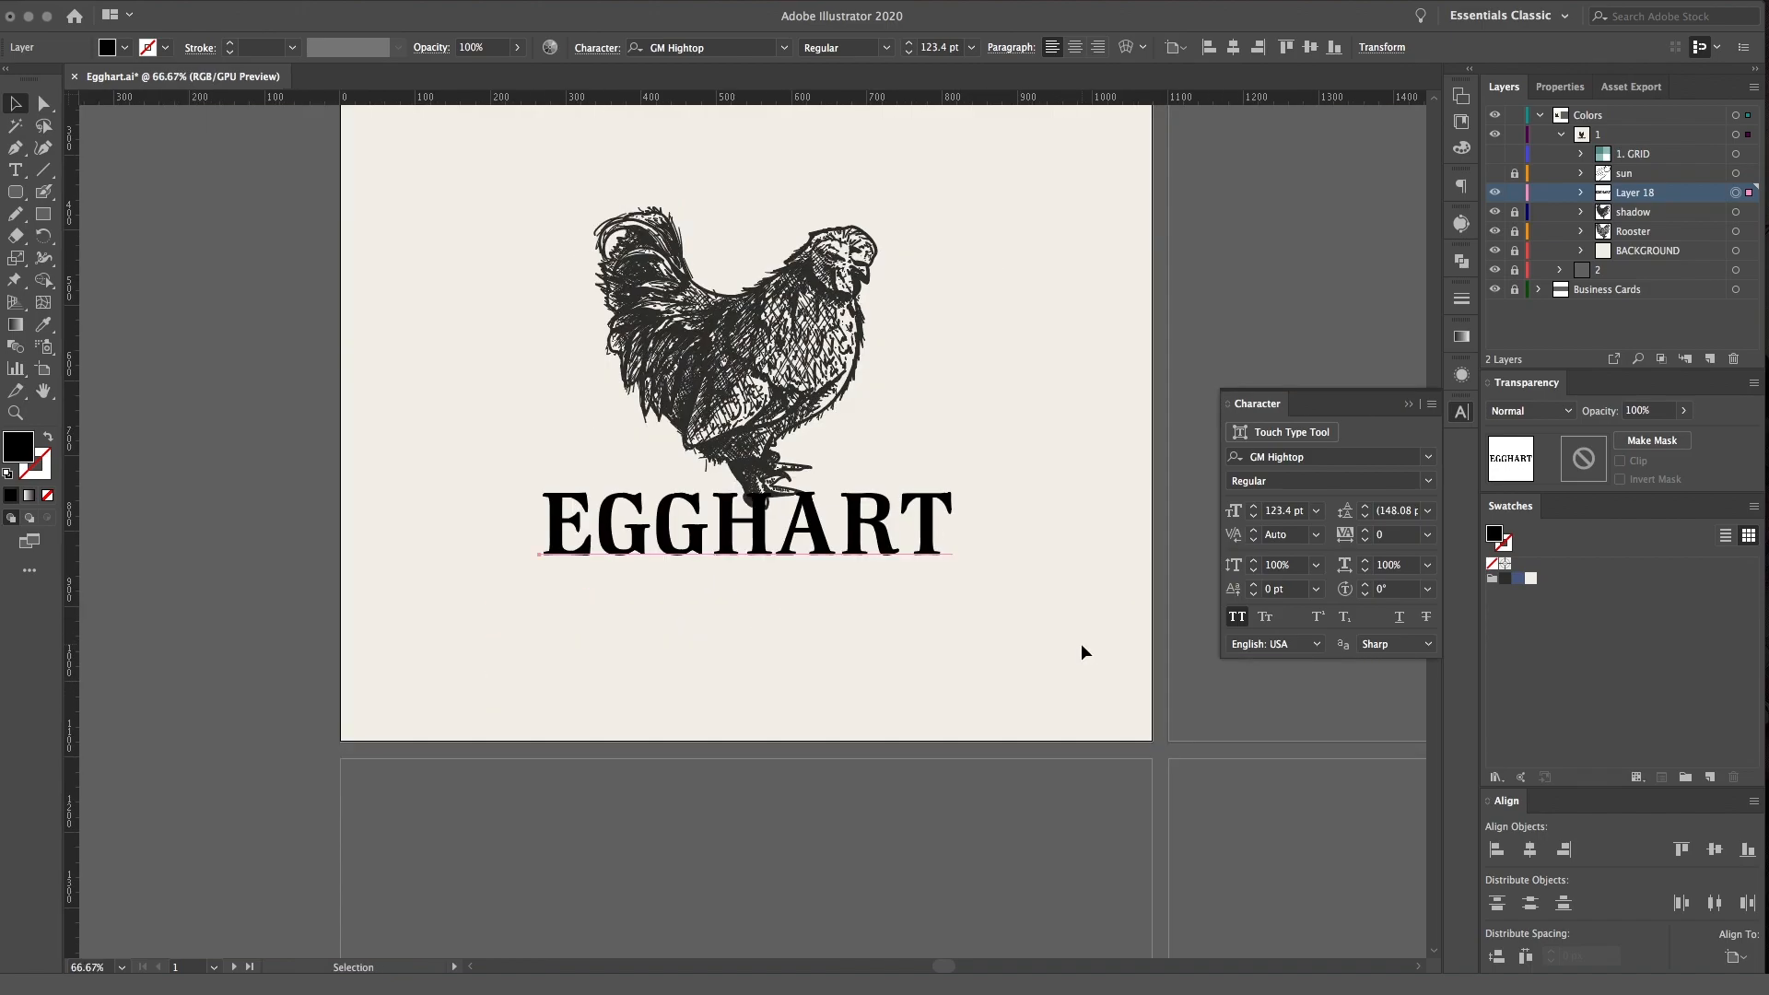
pyautogui.moveTo(962, 481); pyautogui.dragTo(1013, 466)
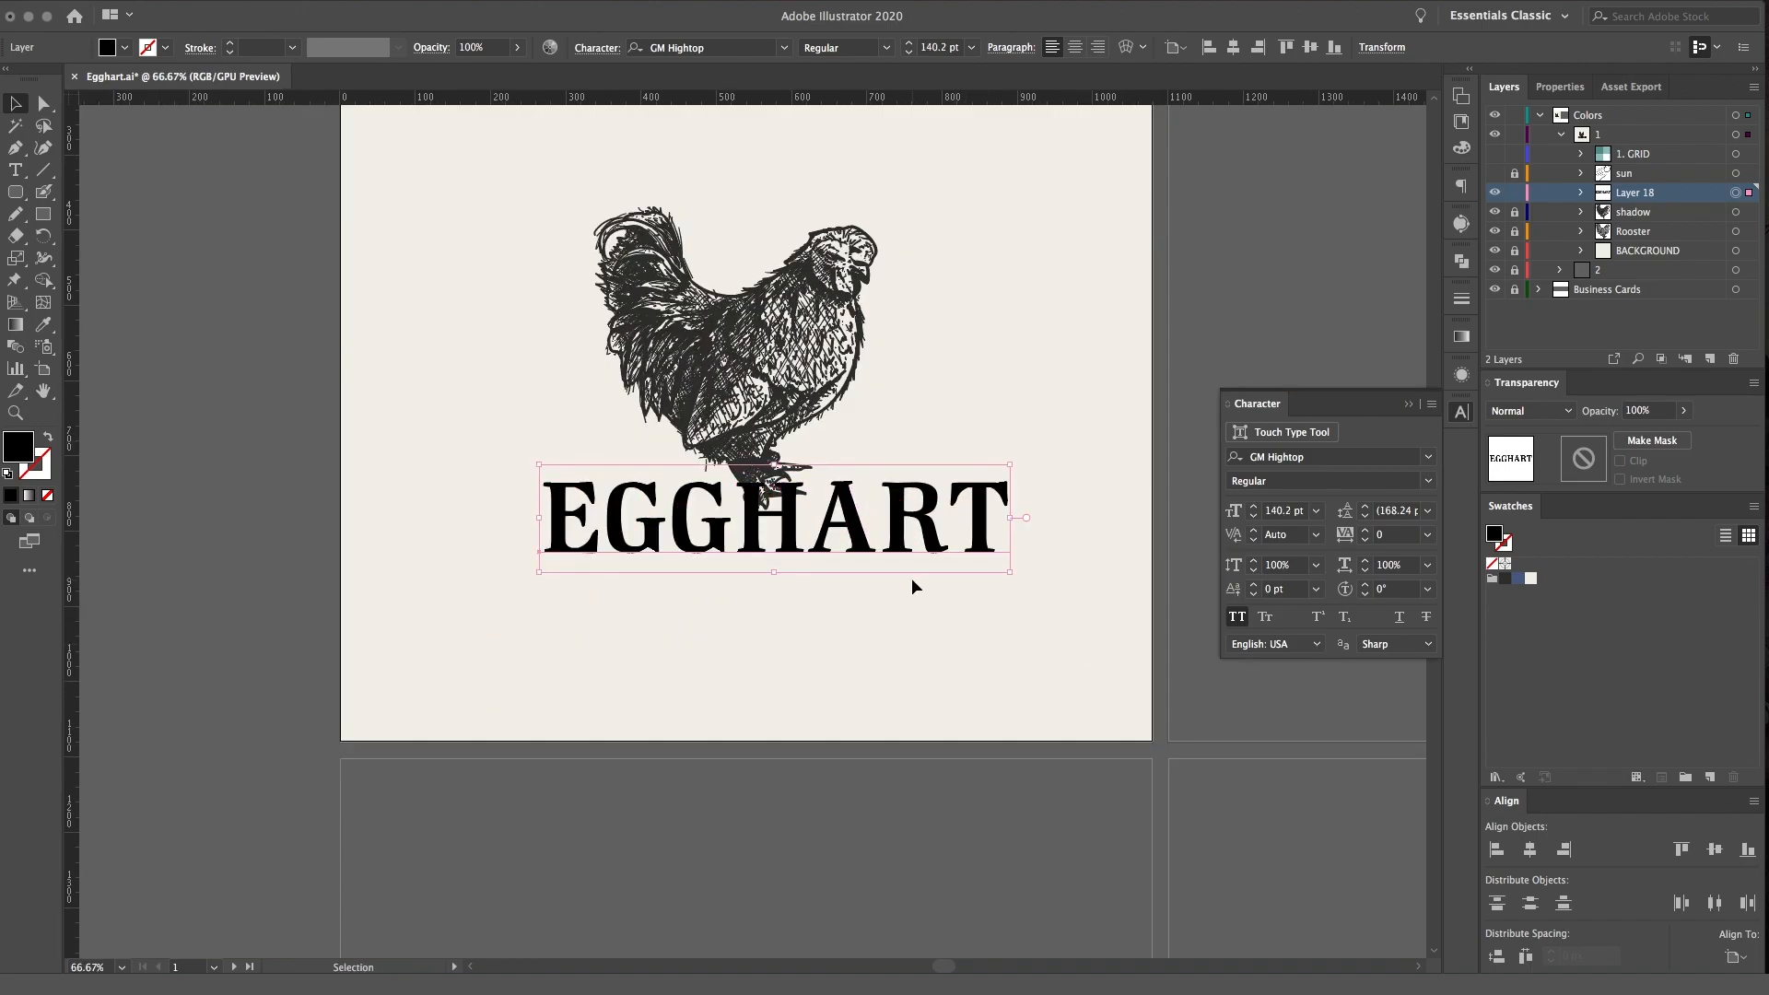
# Move the EGGHART text across the middle of the rooster's body and fill it with the blue swatch
pyautogui.scroll(3, 911, 578)
pyautogui.moveTo(927, 640); pyautogui.dragTo(898, 484)
pyautogui.scroll(2, 925, 600)
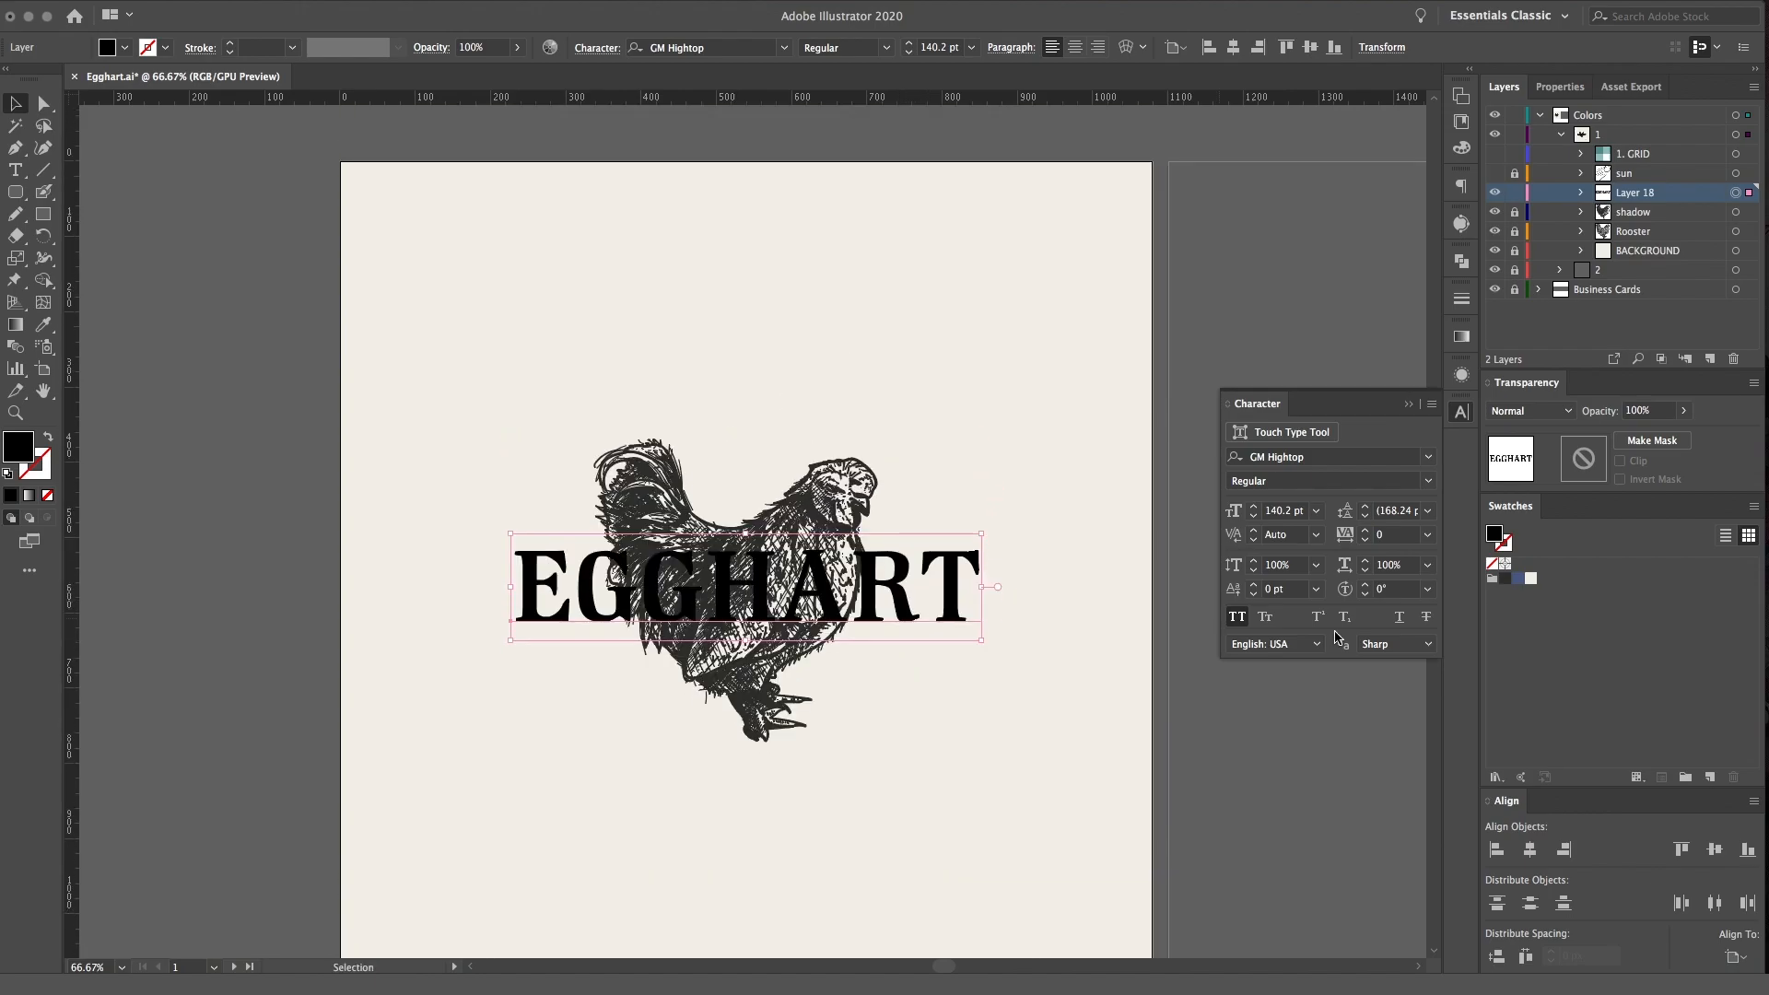
pyautogui.click(1519, 579)
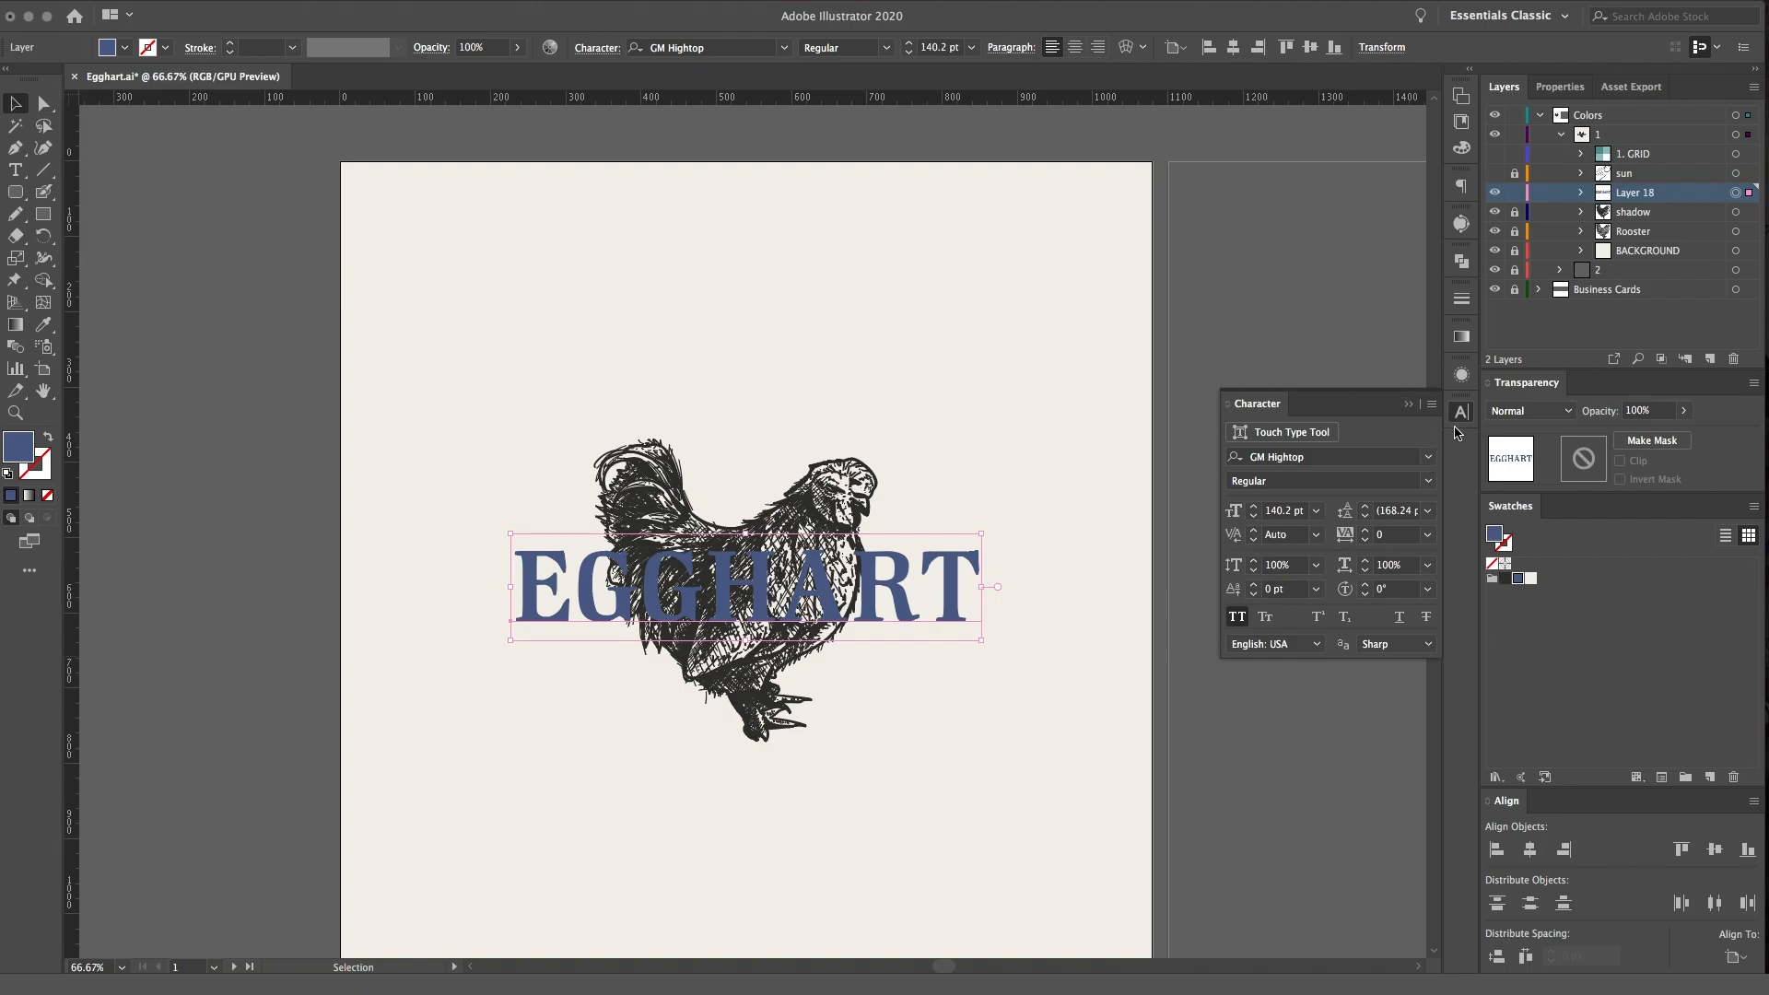
pyautogui.click(1734, 214)
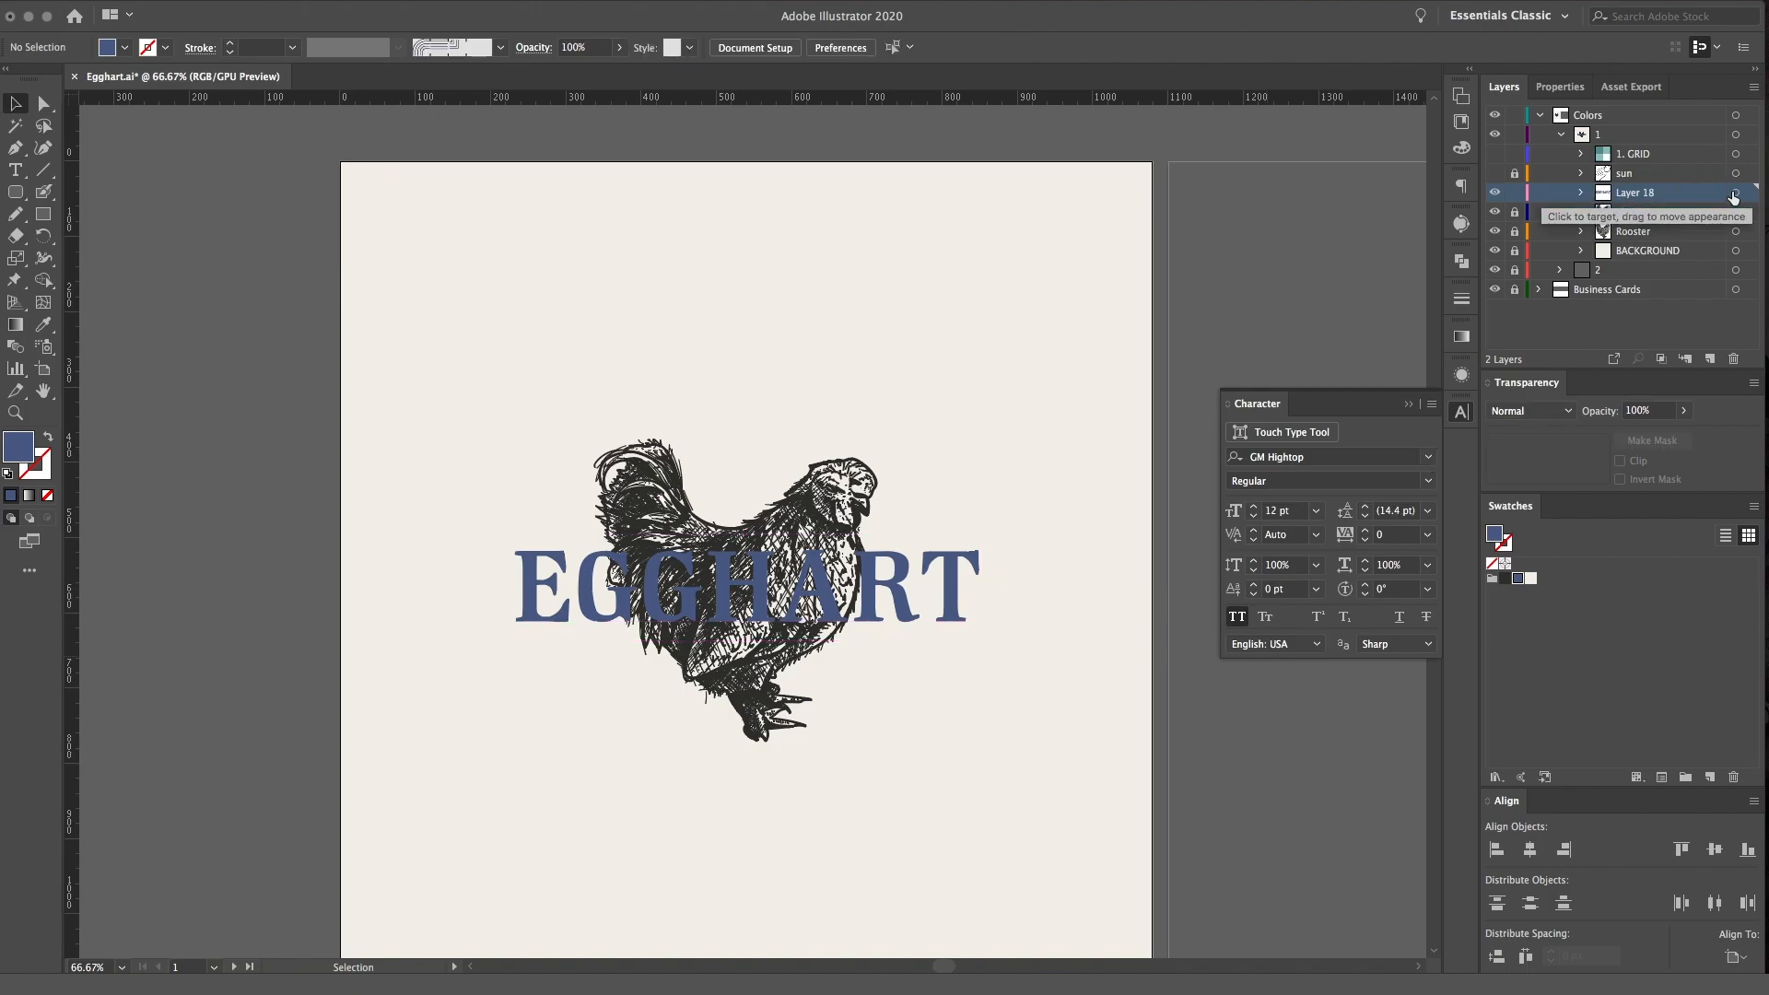
# Try Color Burn and Multiply on the EGGHART text, settling on Darken as its blending mode
pyautogui.click(1736, 194)
pyautogui.click(1580, 192)
pyautogui.click(1719, 212)
pyautogui.click(1737, 213)
pyautogui.click(1548, 410)
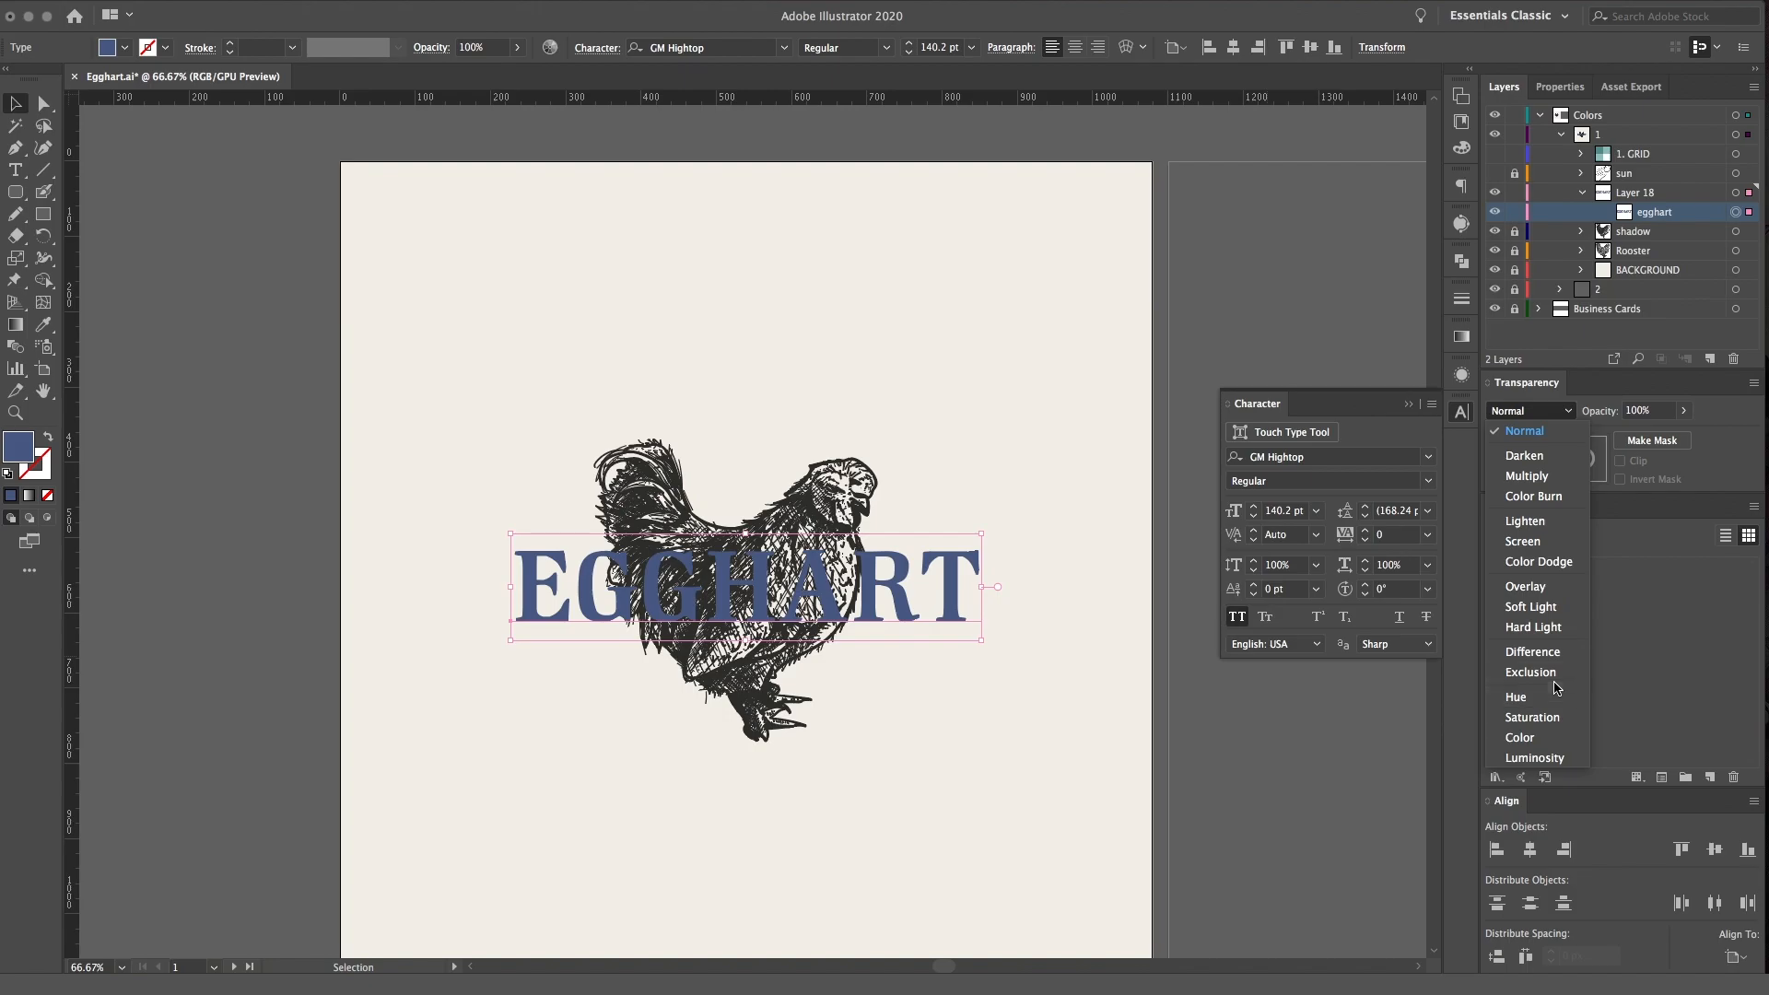
pyautogui.click(1557, 497)
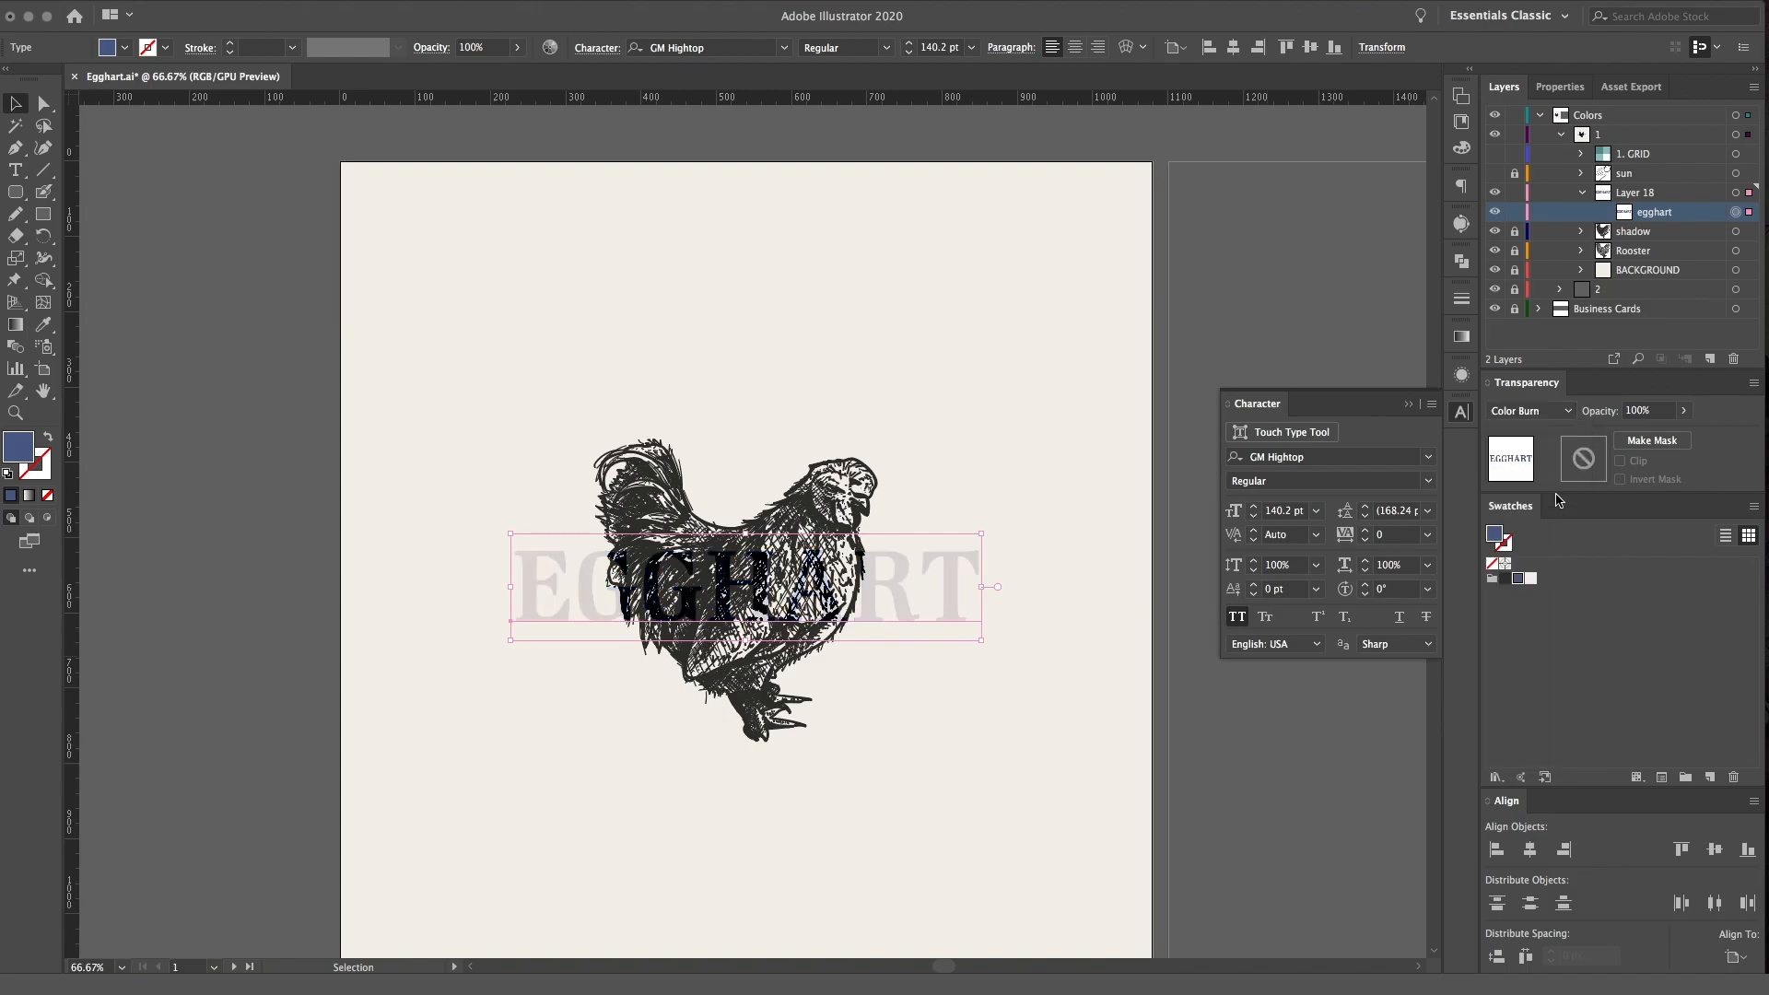
pyautogui.click(1536, 413)
pyautogui.click(1529, 476)
pyautogui.click(1534, 411)
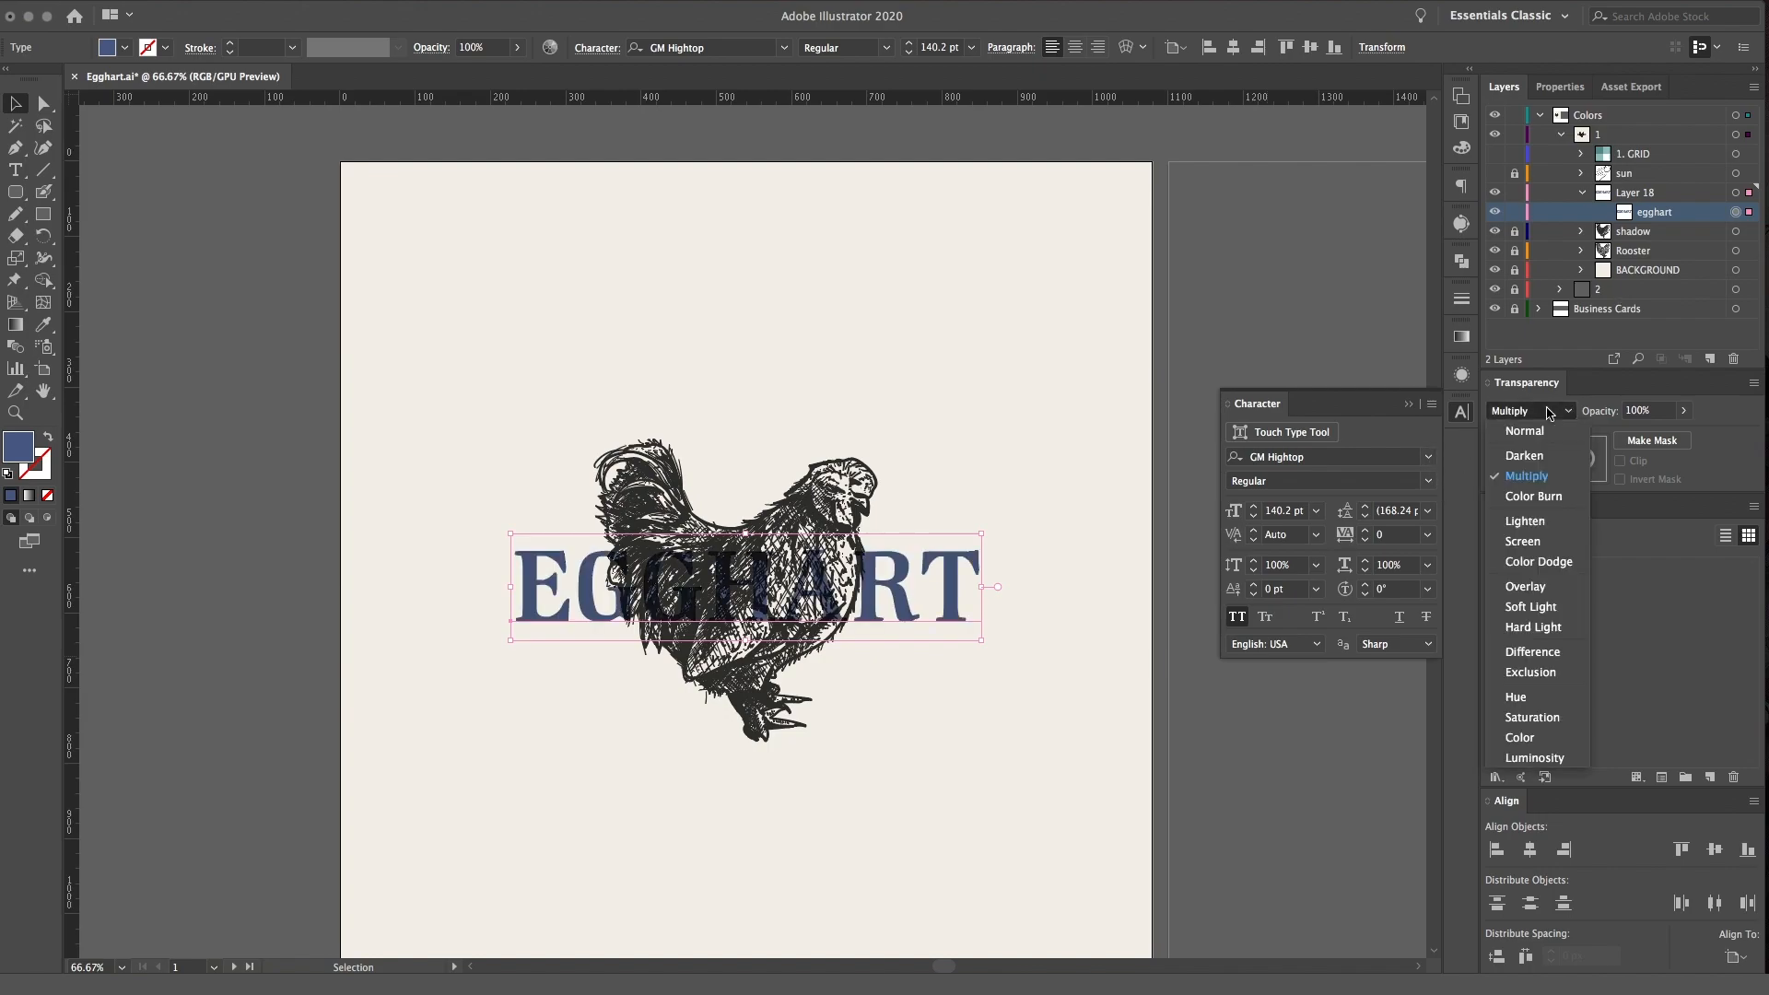
pyautogui.click(1536, 455)
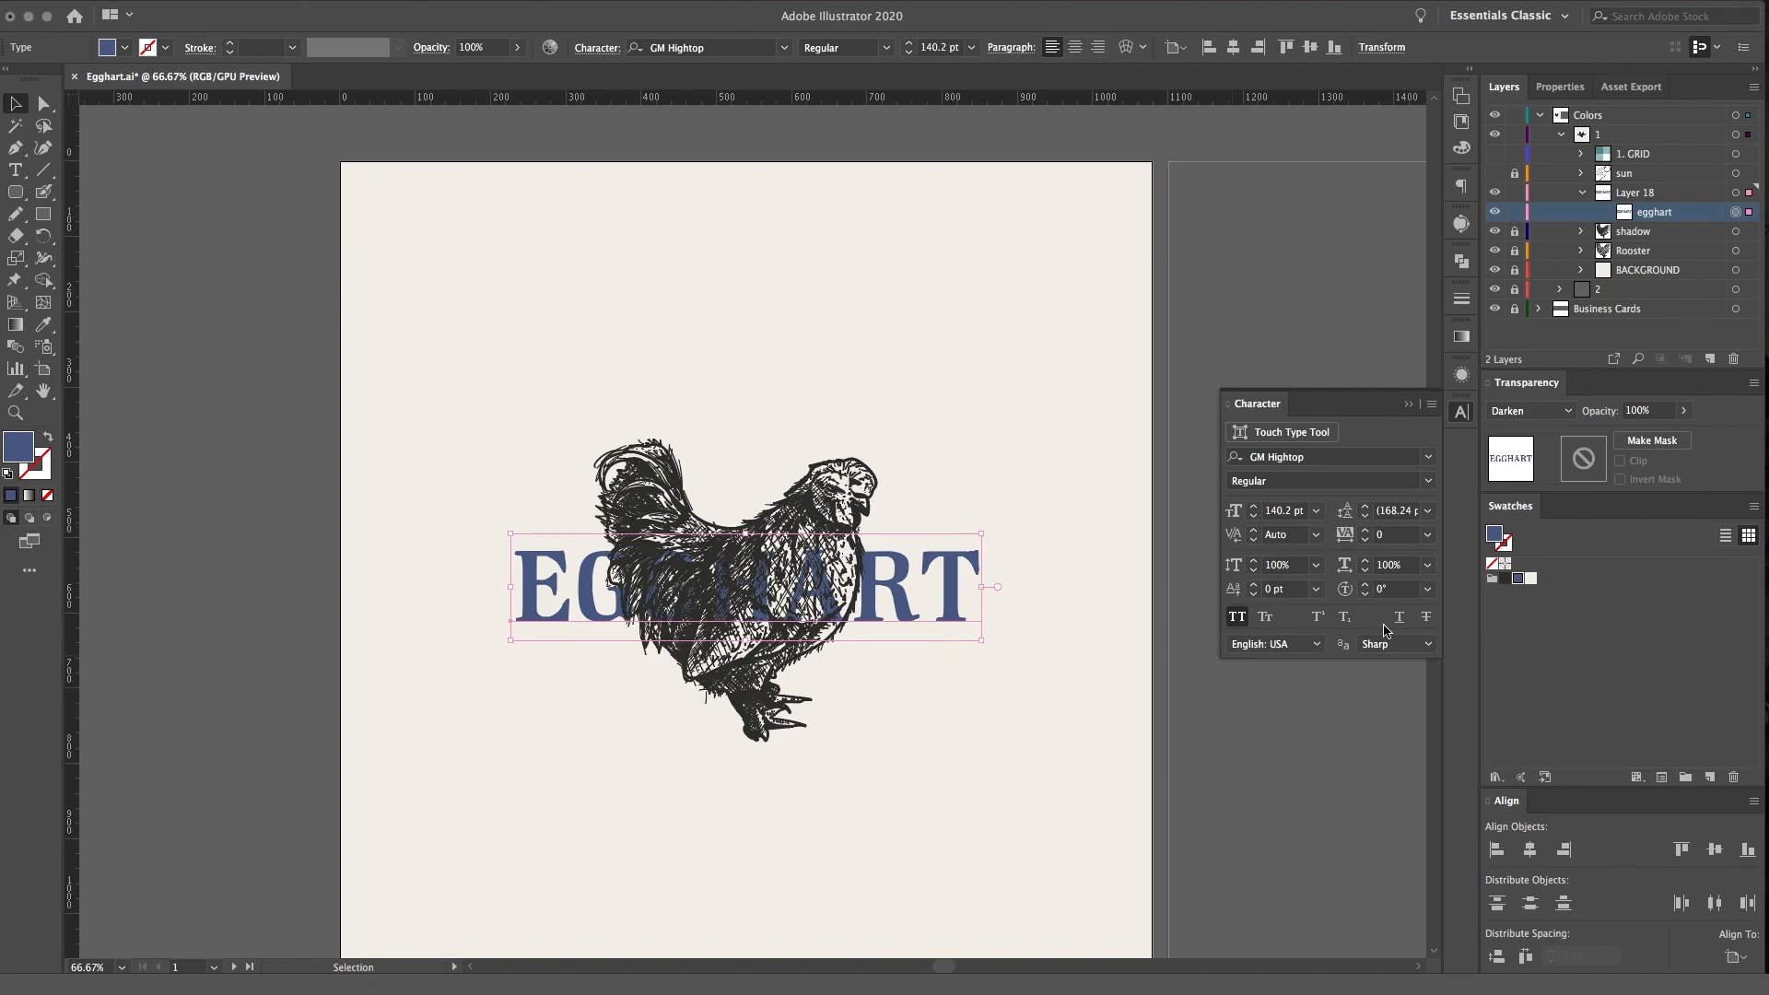
pyautogui.click(1540, 412)
pyautogui.click(1037, 694)
# Enlarge the EGGHART text proportionally to about 177 pt and centre it horizontally and vertically on the artboard
pyautogui.moveTo(981, 535); pyautogui.dragTo(1103, 486)
pyautogui.click(1529, 848)
pyautogui.click(1091, 350)
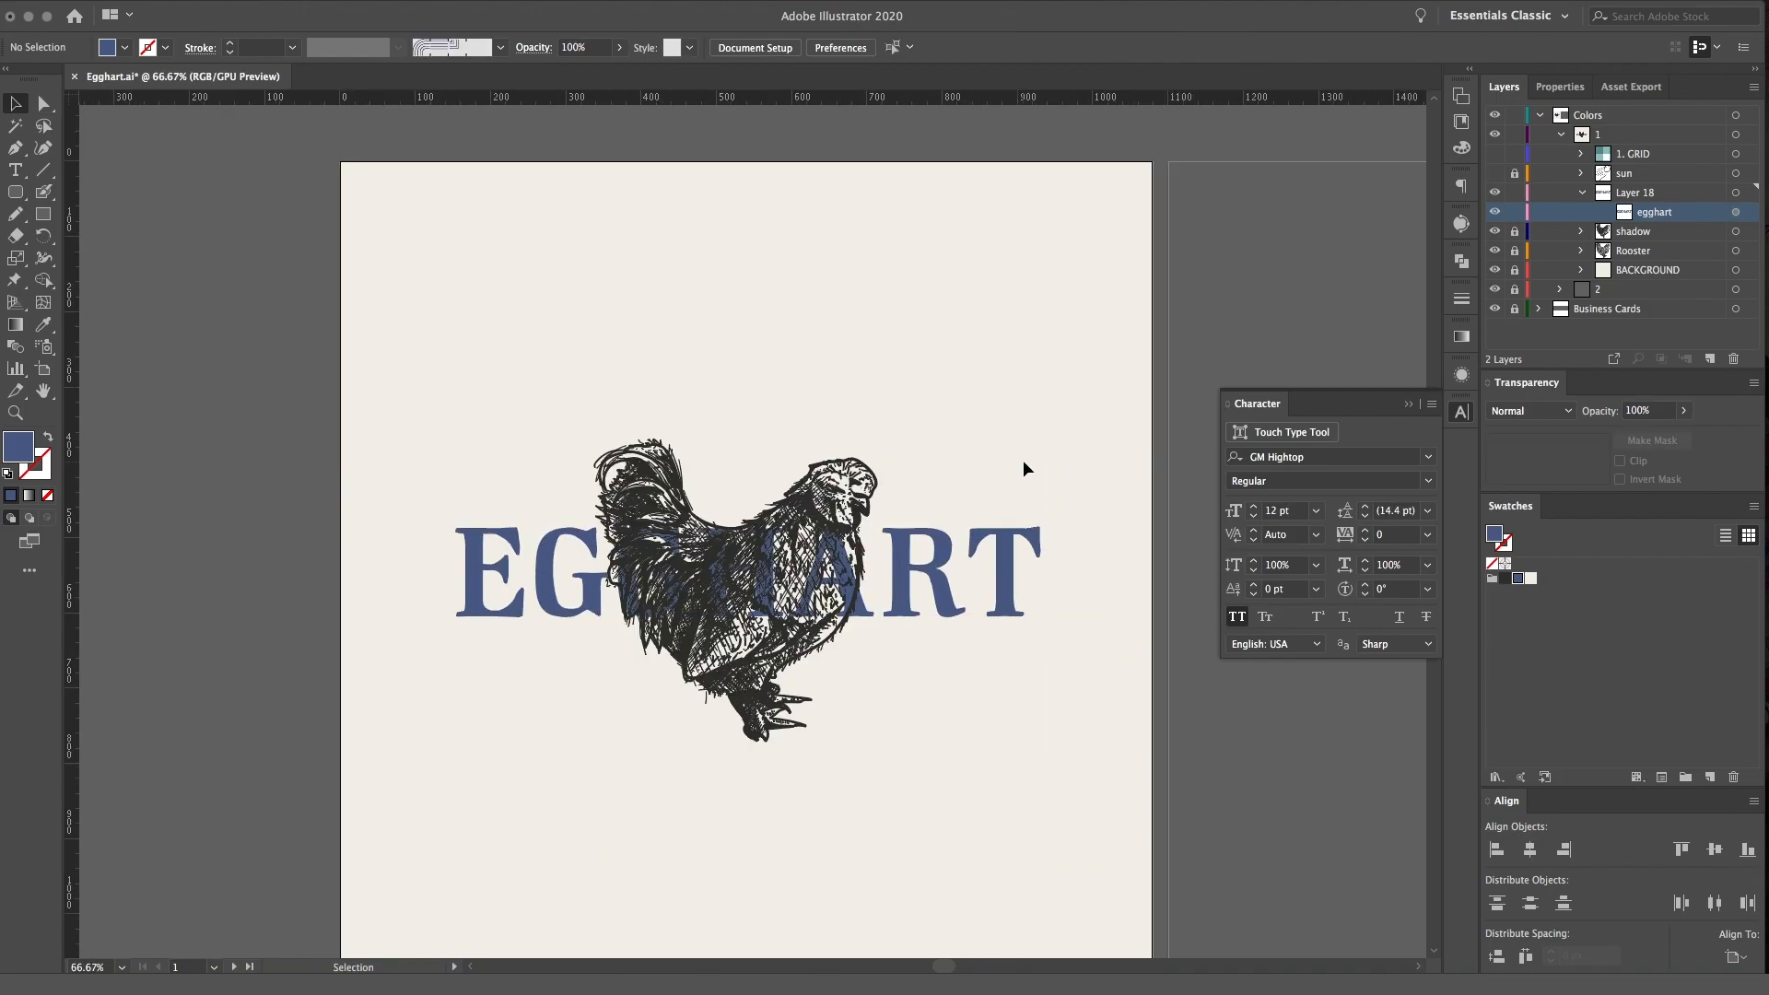
pyautogui.click(947, 594)
pyautogui.click(1002, 334)
pyautogui.click(945, 595)
pyautogui.click(1529, 849)
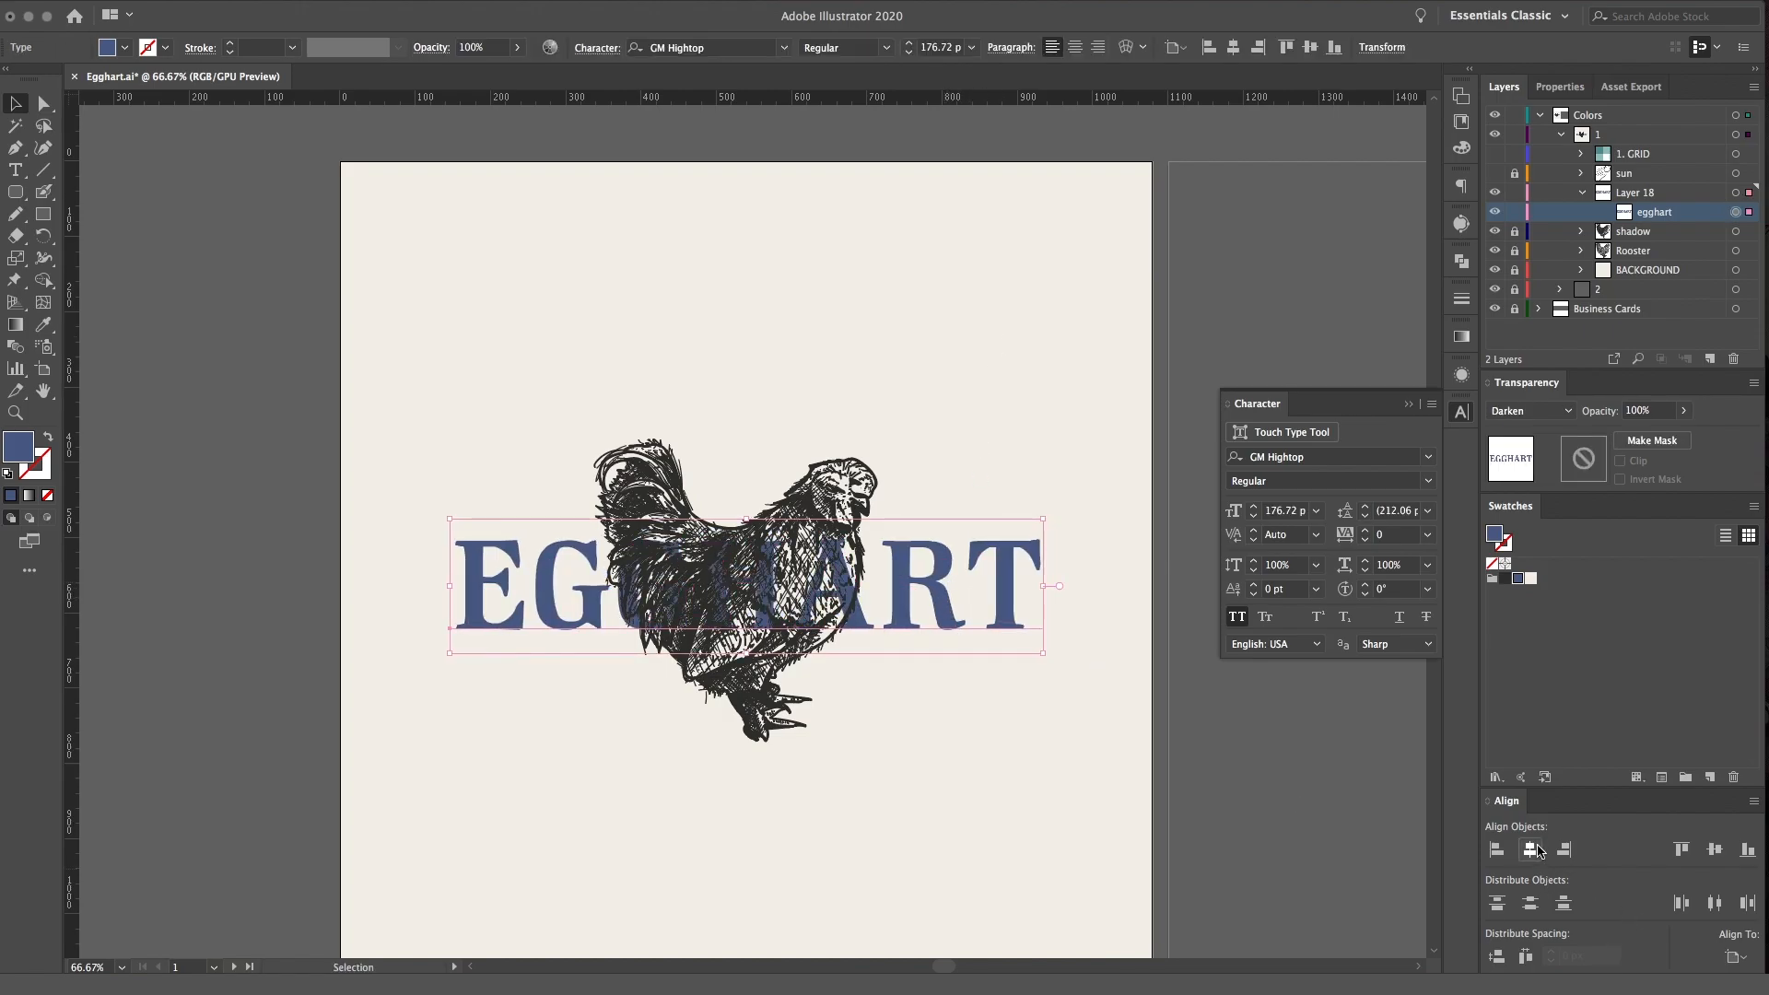
pyautogui.click(1714, 849)
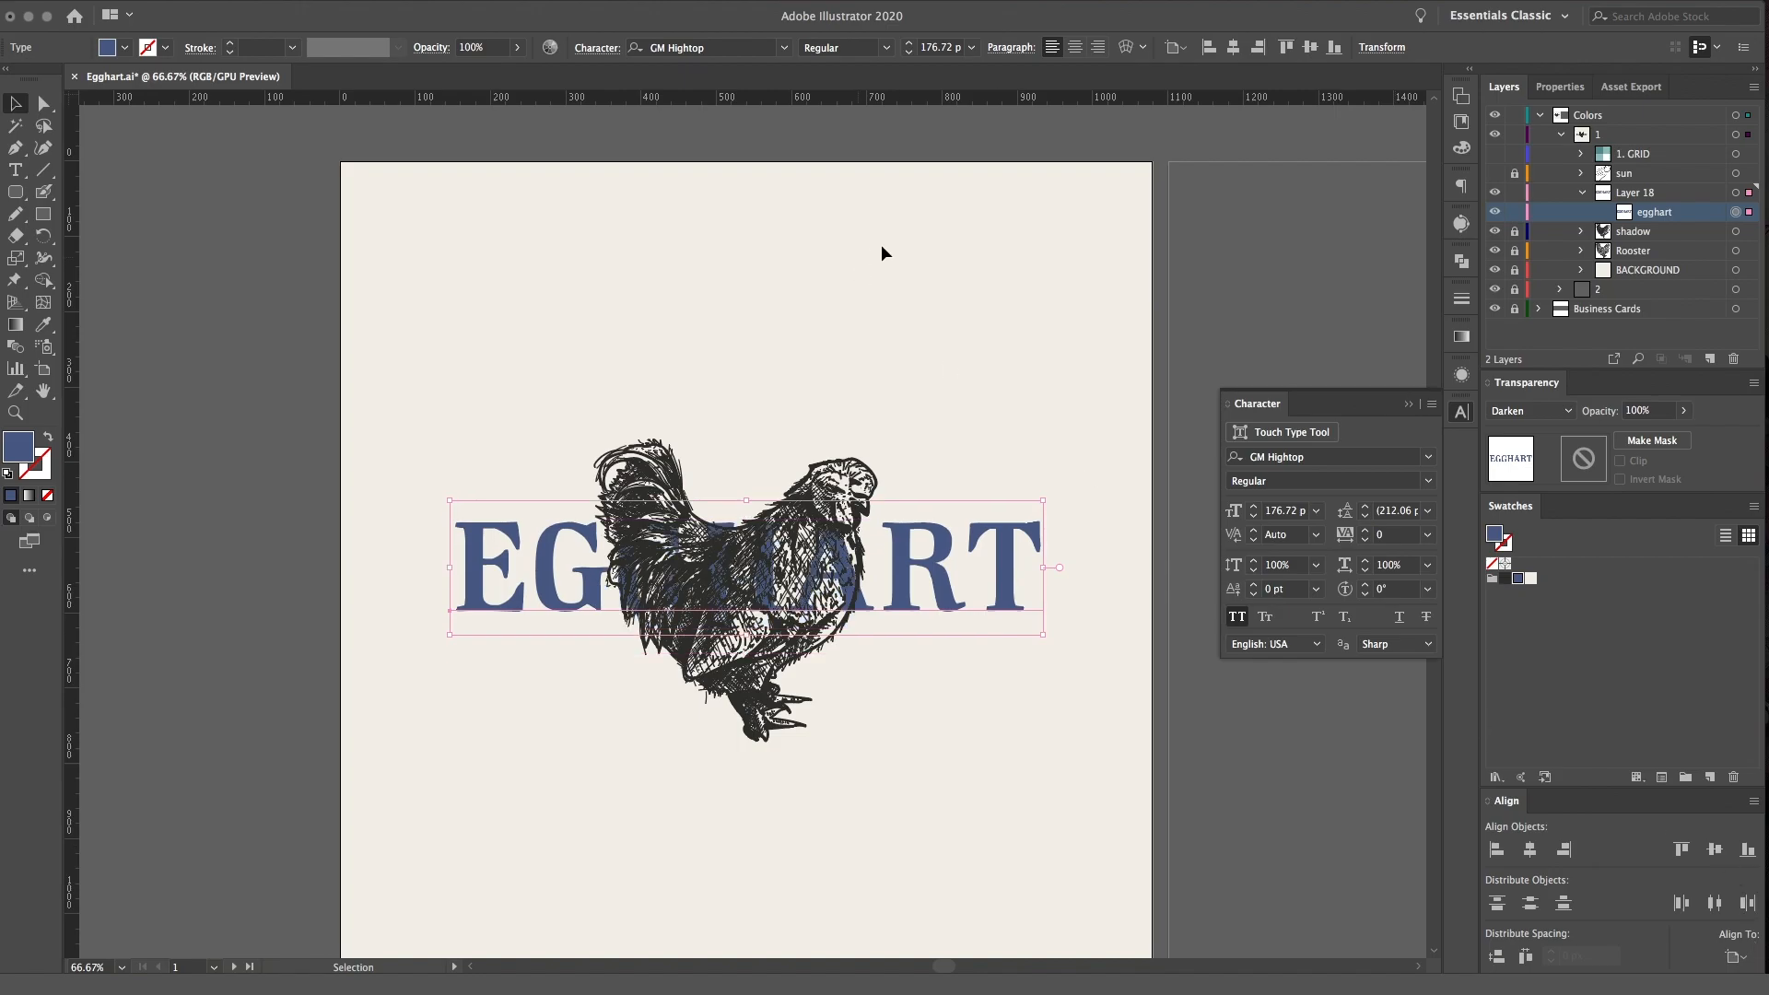
# Warp the EGGHART text with a horizontal Arc envelope at 18% bend
pyautogui.click(1128, 47)
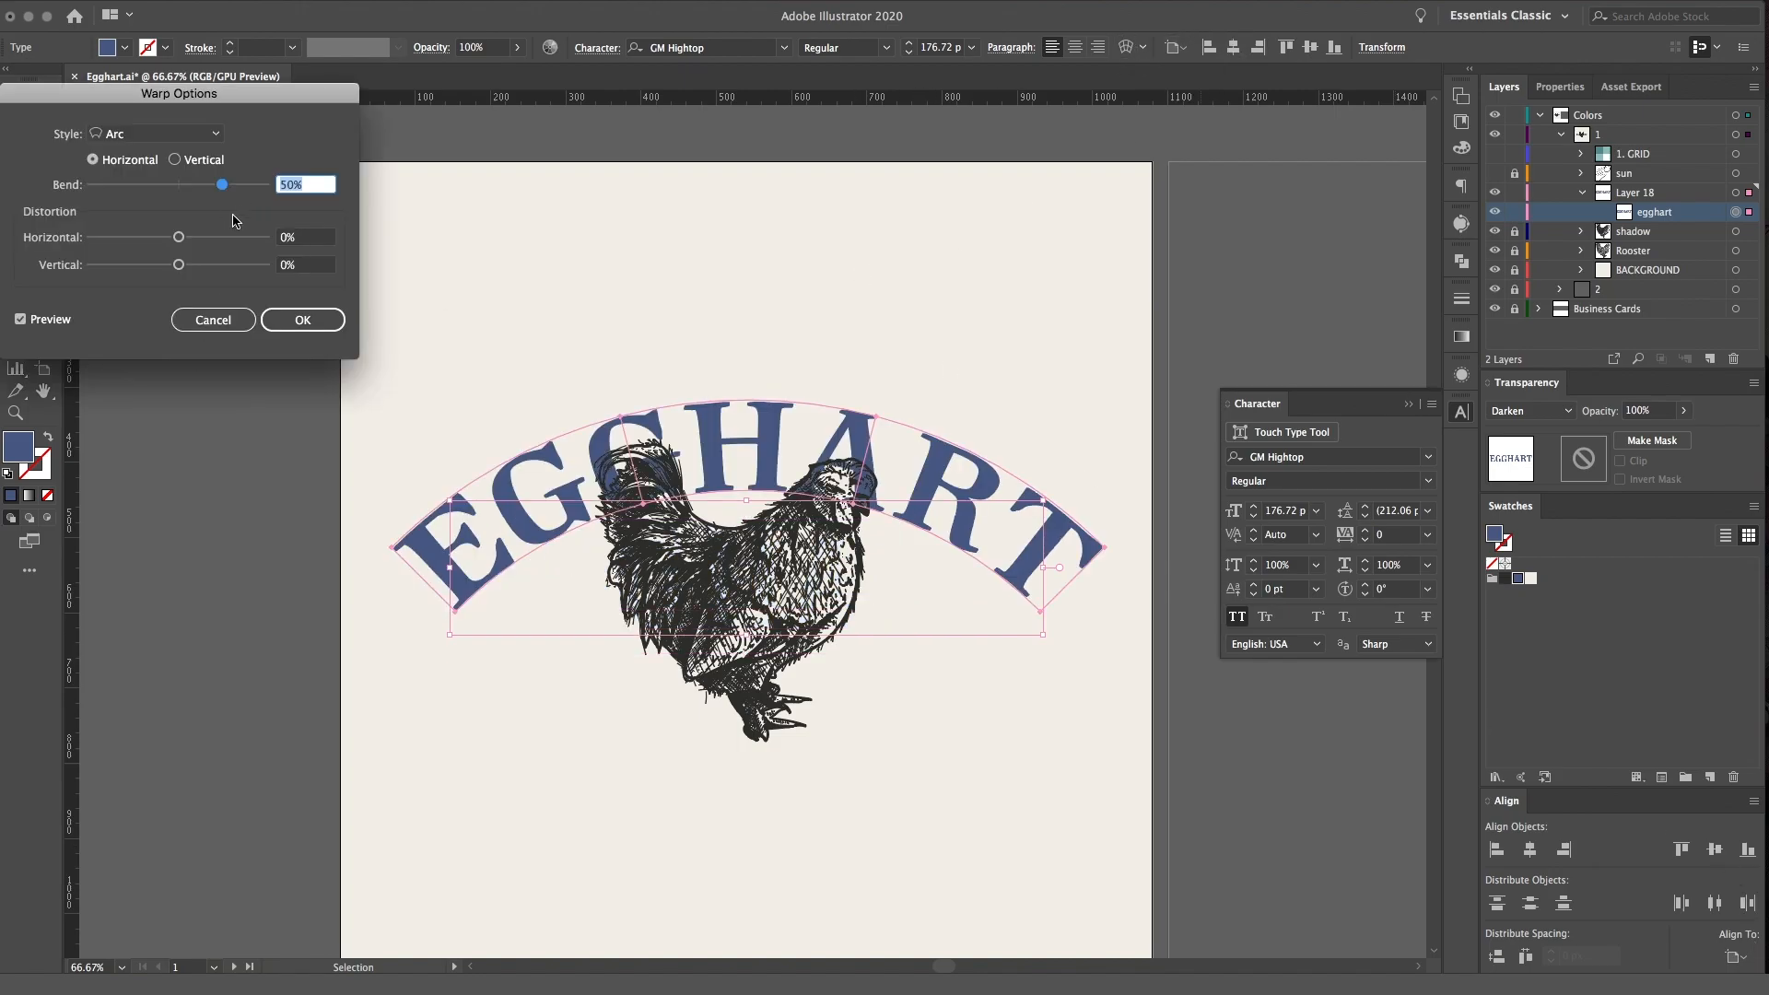
pyautogui.moveTo(224, 189)
pyautogui.mouseDown()
pyautogui.moveTo(122, 189)
pyautogui.moveTo(194, 186)
pyautogui.mouseUp()
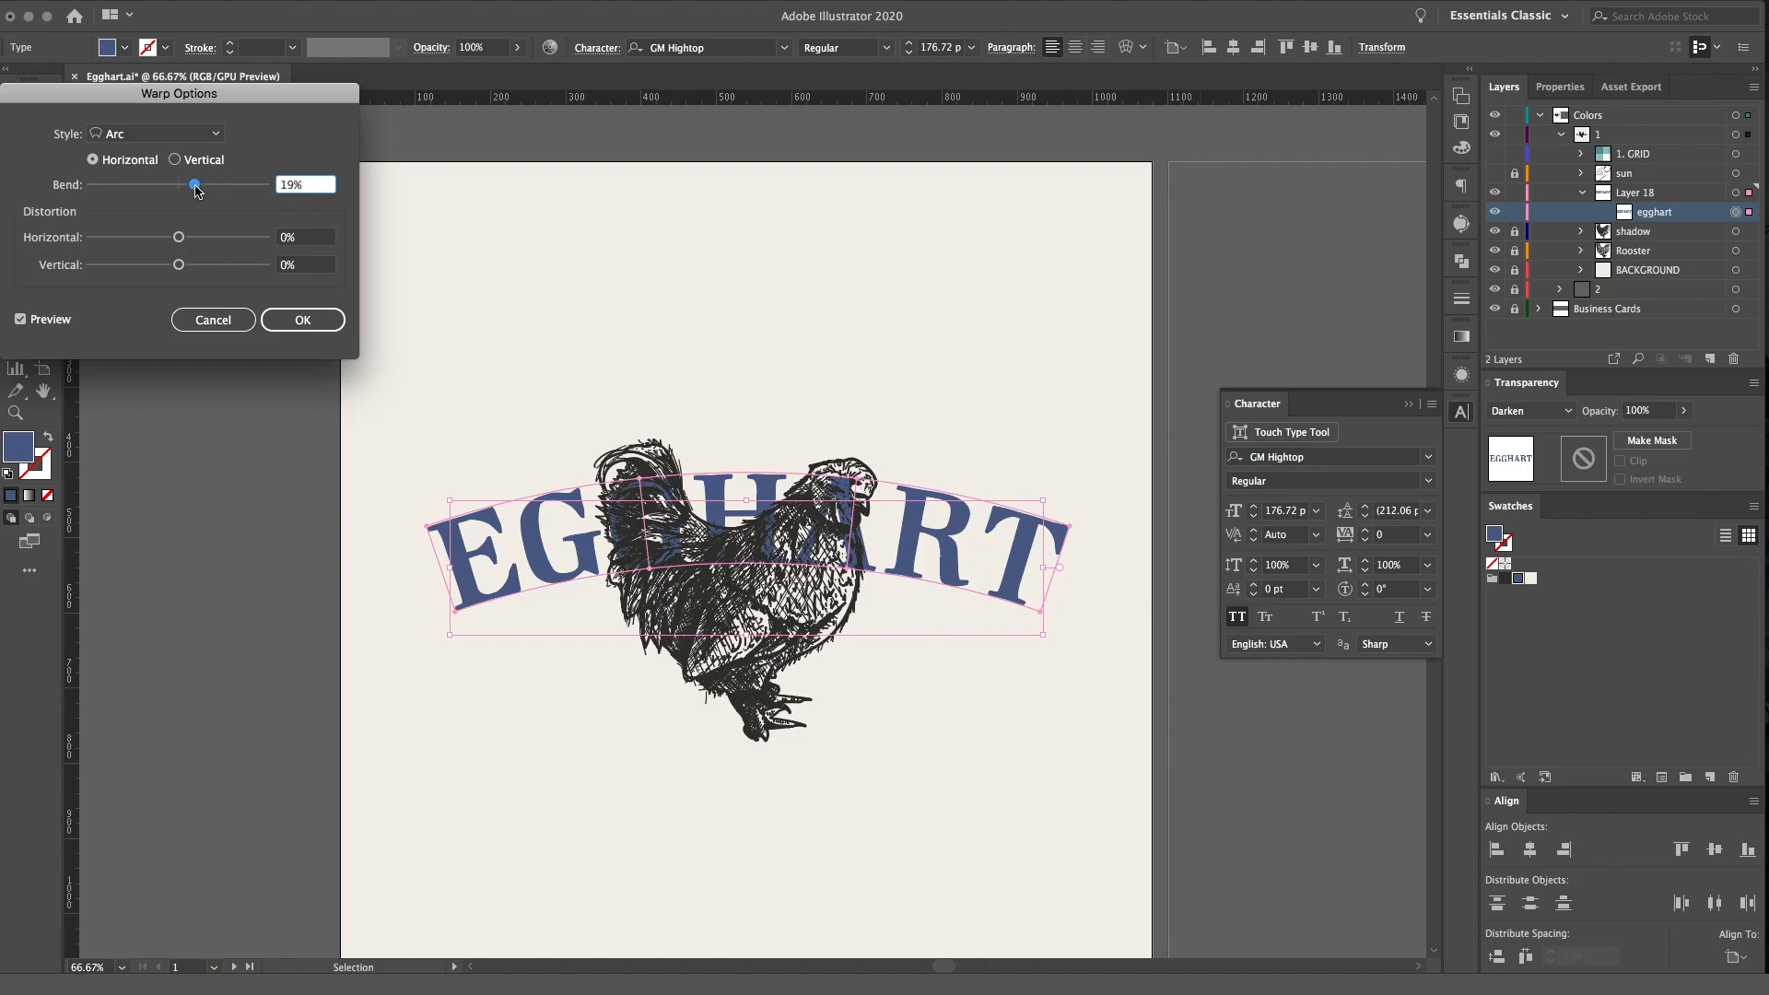
pyautogui.click(302, 320)
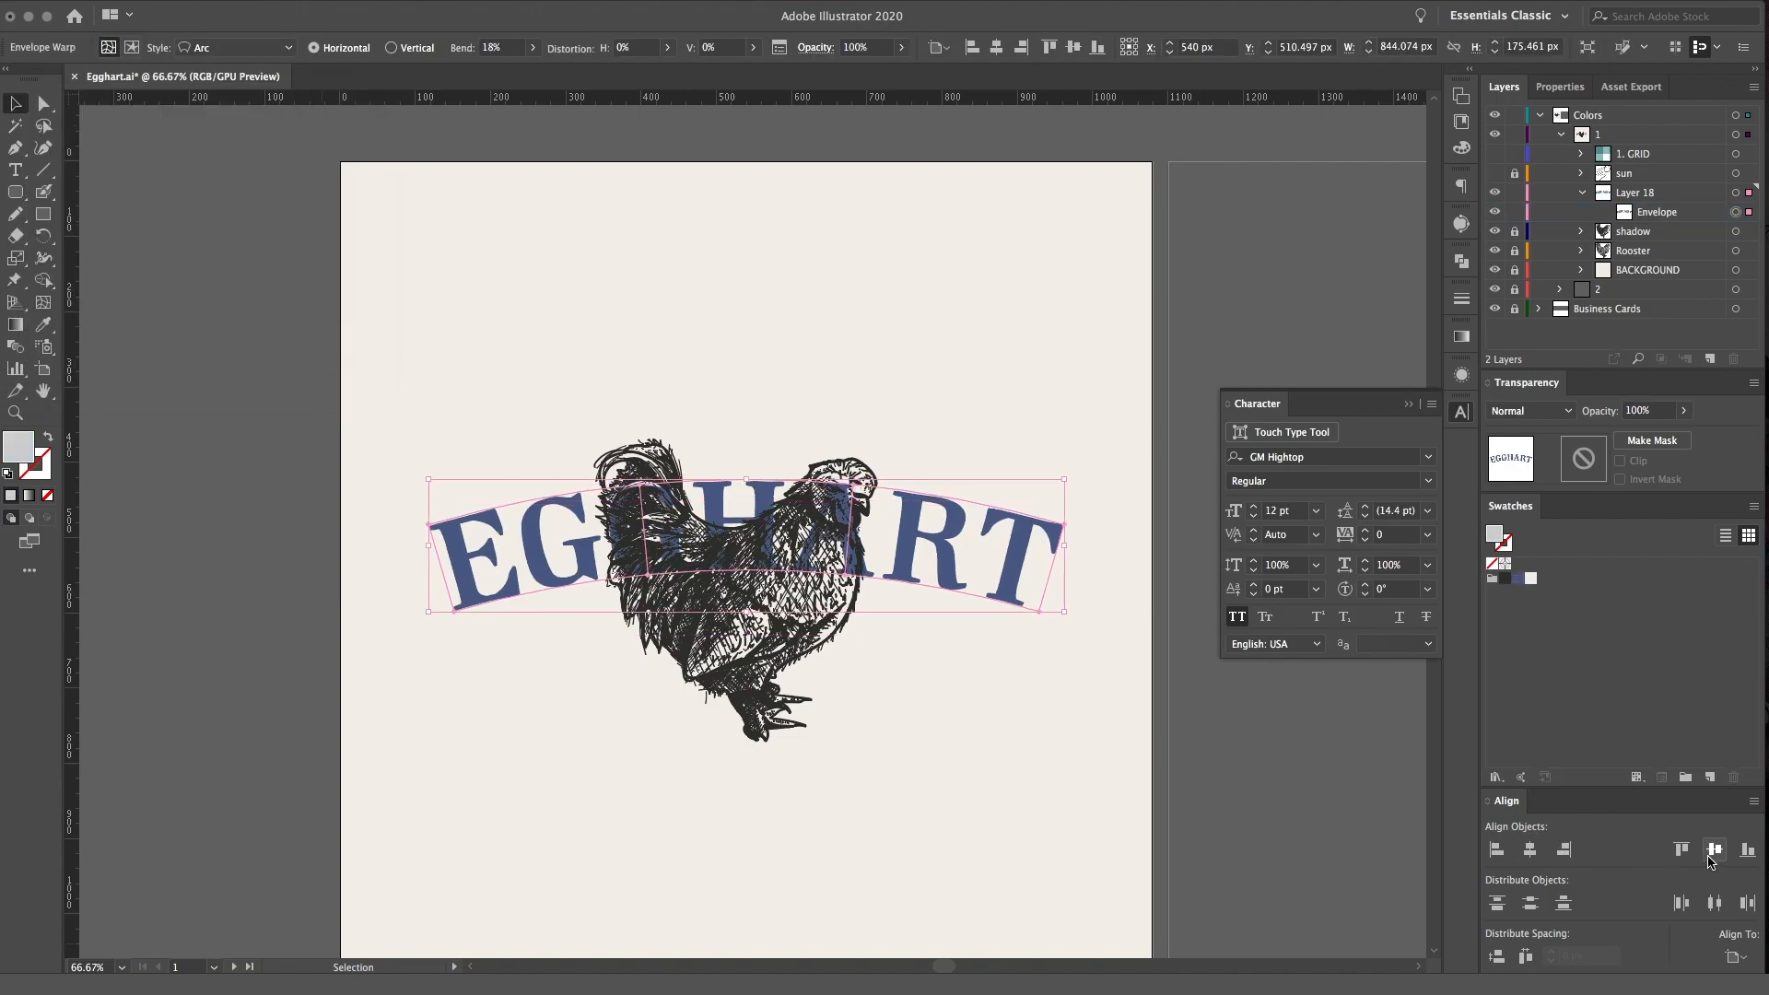
# Centre the arched EGGHART lettering vertically on the artboard and nudge it down to about Y 587 px over the rooster's body
pyautogui.click(1207, 775)
pyautogui.click(947, 588)
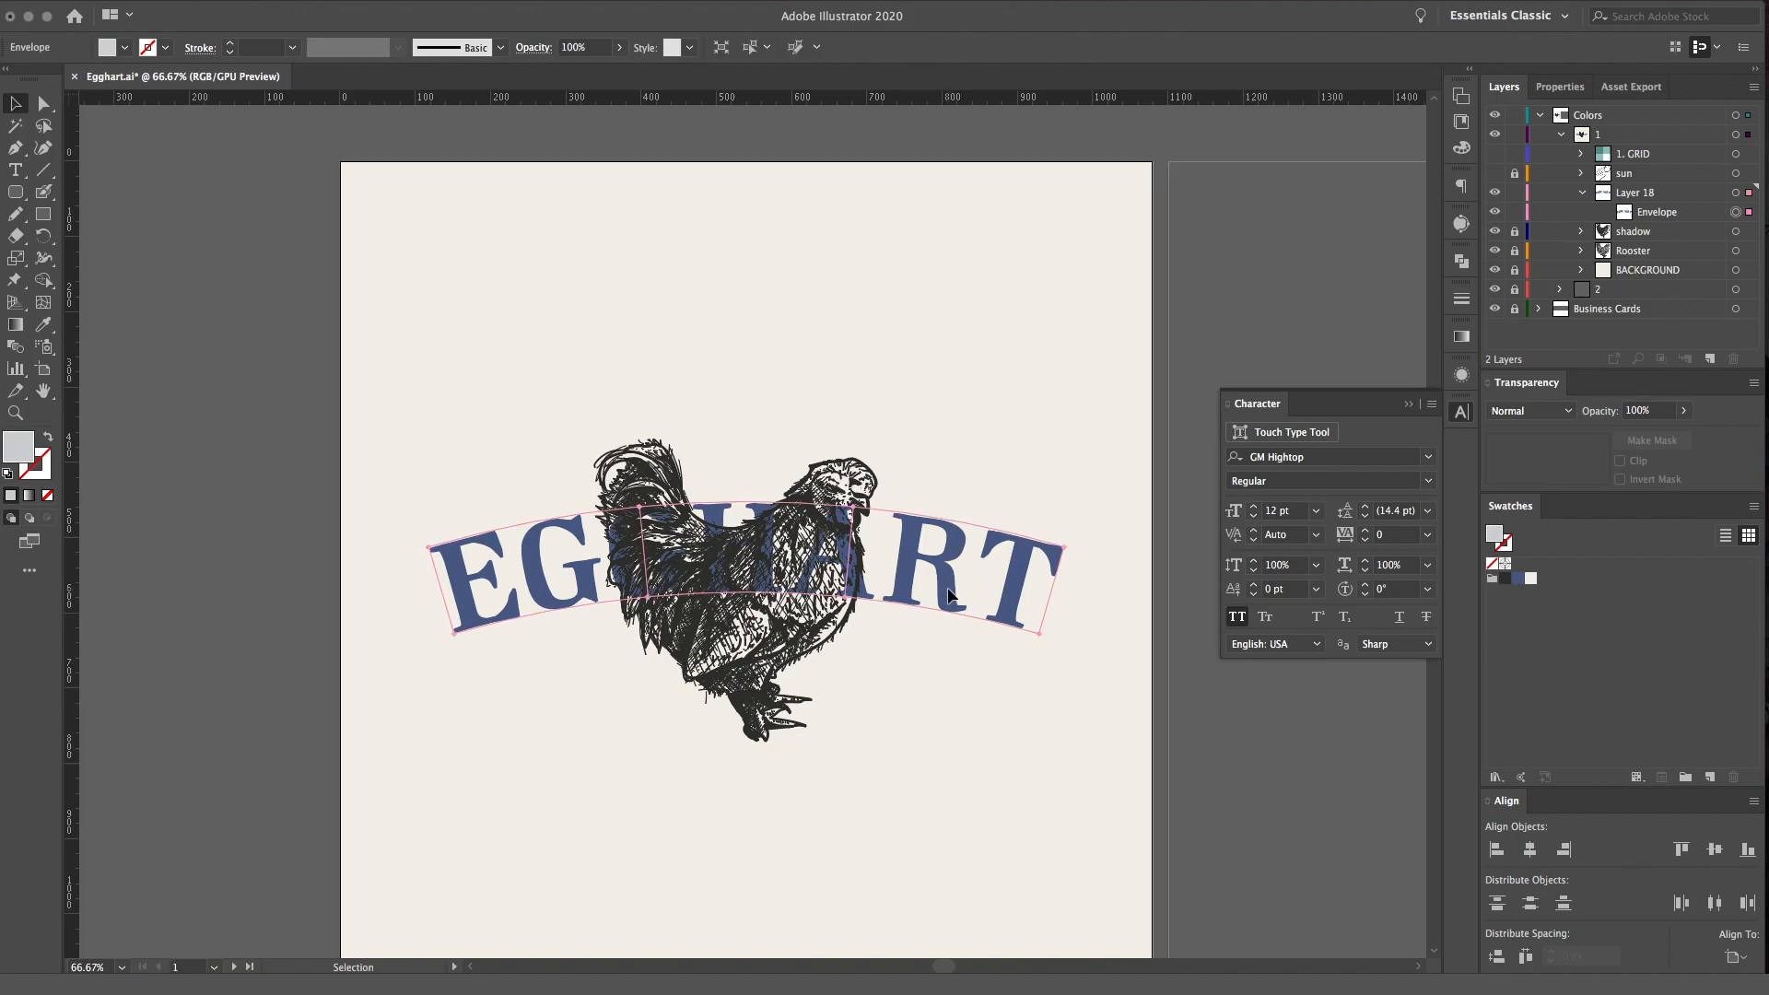
pyautogui.press('Down')
pyautogui.press('Down')
pyautogui.press('Down')
pyautogui.press('Down')
pyautogui.press('Down')
pyautogui.press('Down')
pyautogui.press('Down')
pyautogui.press('Down')
pyautogui.press('Down')
pyautogui.press('Down')
pyautogui.press('Down')
pyautogui.press('Down')
pyautogui.press('Down')
pyautogui.press('Down')
pyautogui.press('Down')
pyautogui.press('Down')
pyautogui.press('Down')
pyautogui.press('Down')
pyautogui.press('Down')
pyautogui.press('Down')
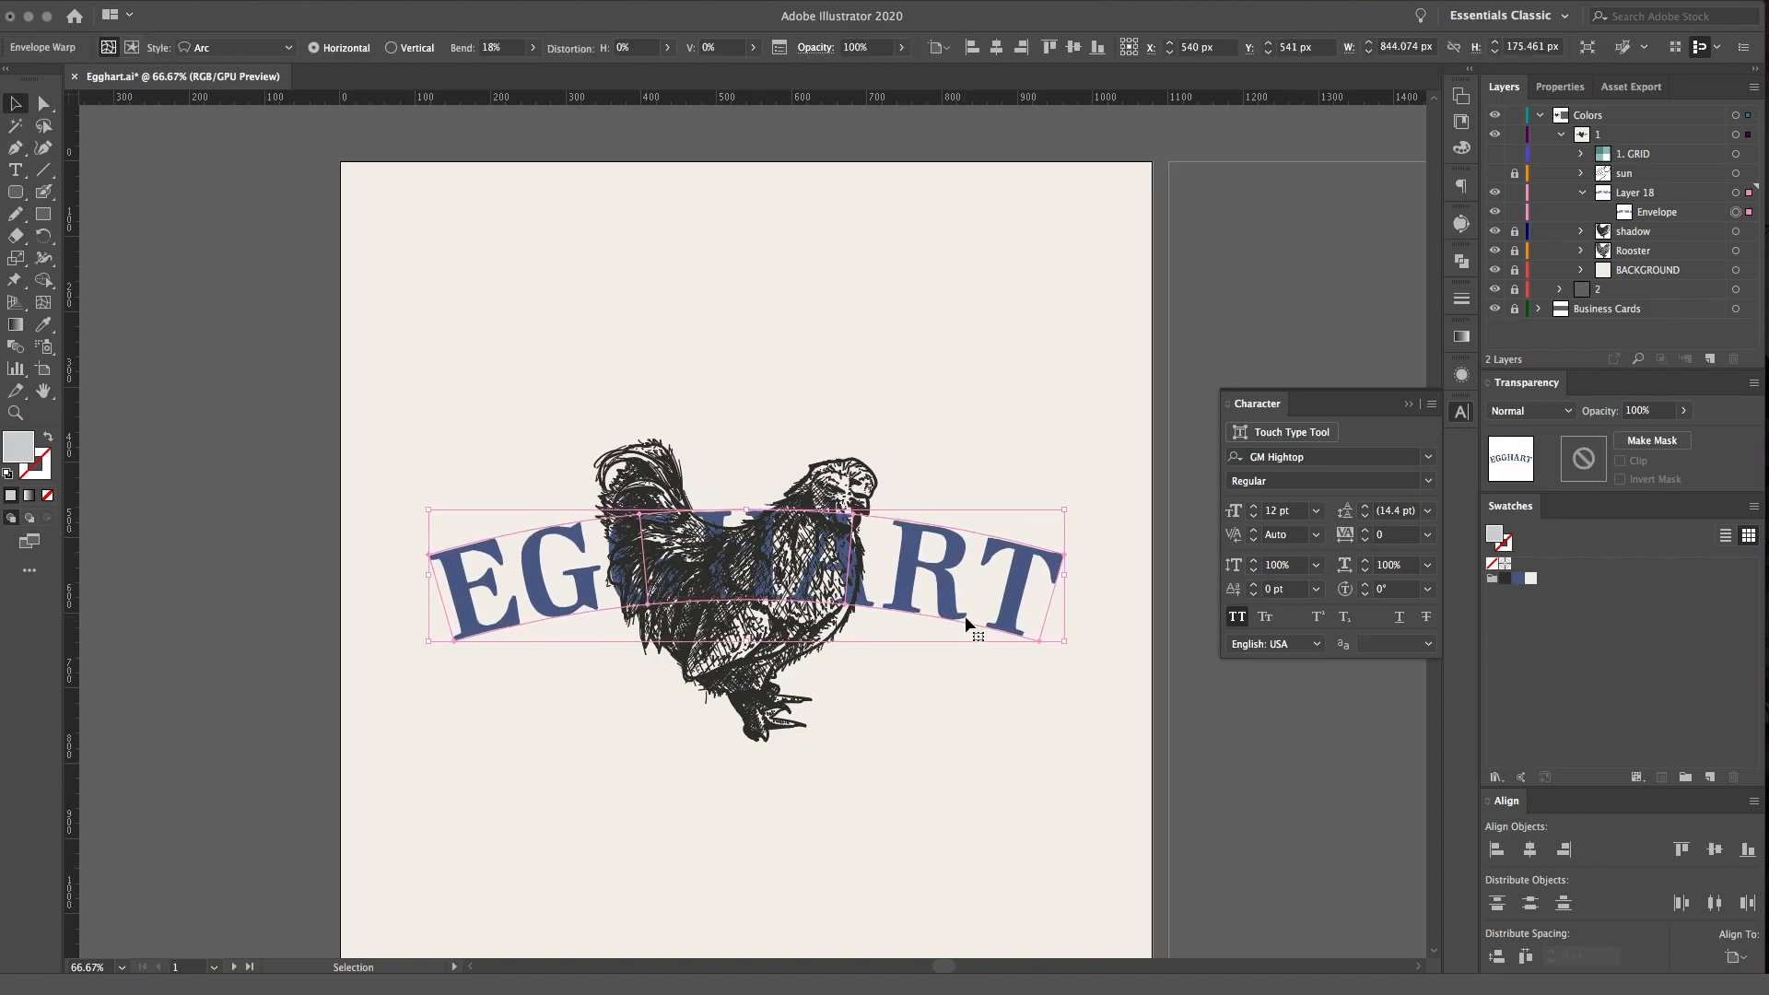
pyautogui.press('Down')
pyautogui.press('Down')
pyautogui.press('Down')
pyautogui.press('Down')
pyautogui.press('Down')
pyautogui.press('Down')
pyautogui.press('Down')
pyautogui.press('Down')
pyautogui.press('Down')
pyautogui.press('Down')
pyautogui.press('Down')
pyautogui.press('Down')
pyautogui.press('Down')
pyautogui.press('Down')
pyautogui.press('Down')
pyautogui.press('Down')
pyautogui.press('Down')
pyautogui.press('Down')
pyautogui.press('Down')
pyautogui.press('Down')
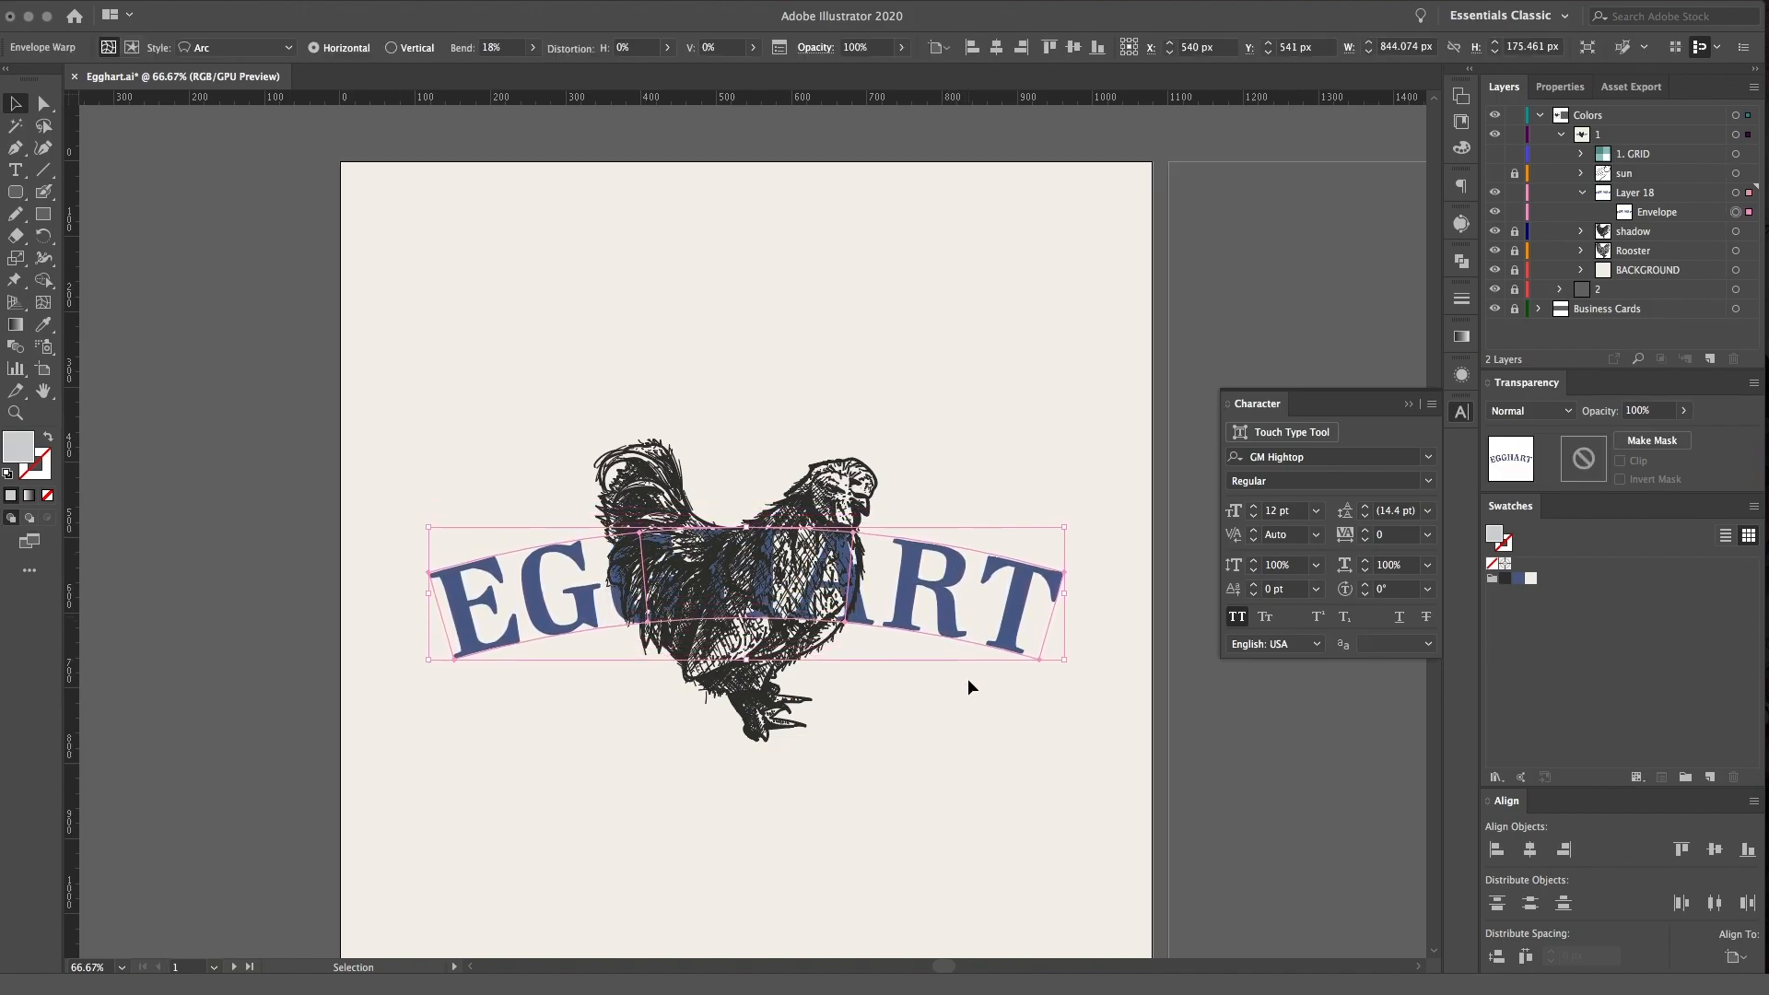
pyautogui.click(972, 719)
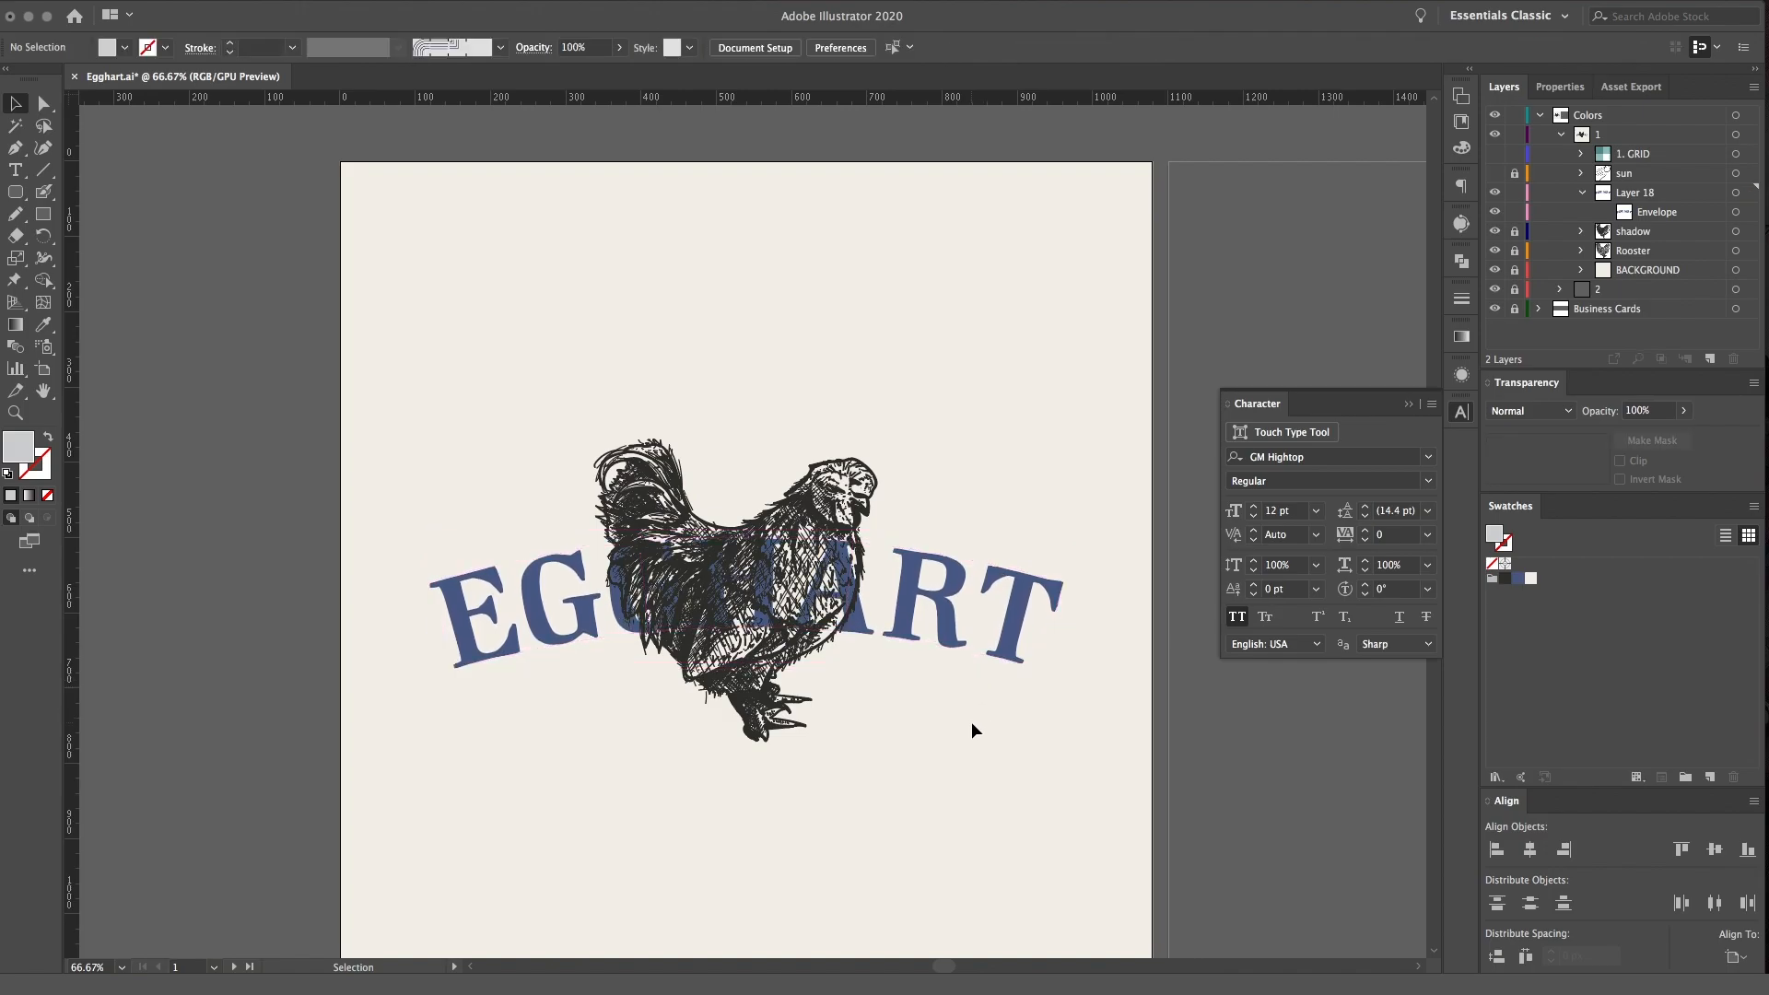
# Move the shadow layer inside the Rooster layer and collapse the layer's contents
pyautogui.click(1583, 194)
pyautogui.moveTo(1658, 218); pyautogui.dragTo(1651, 235)
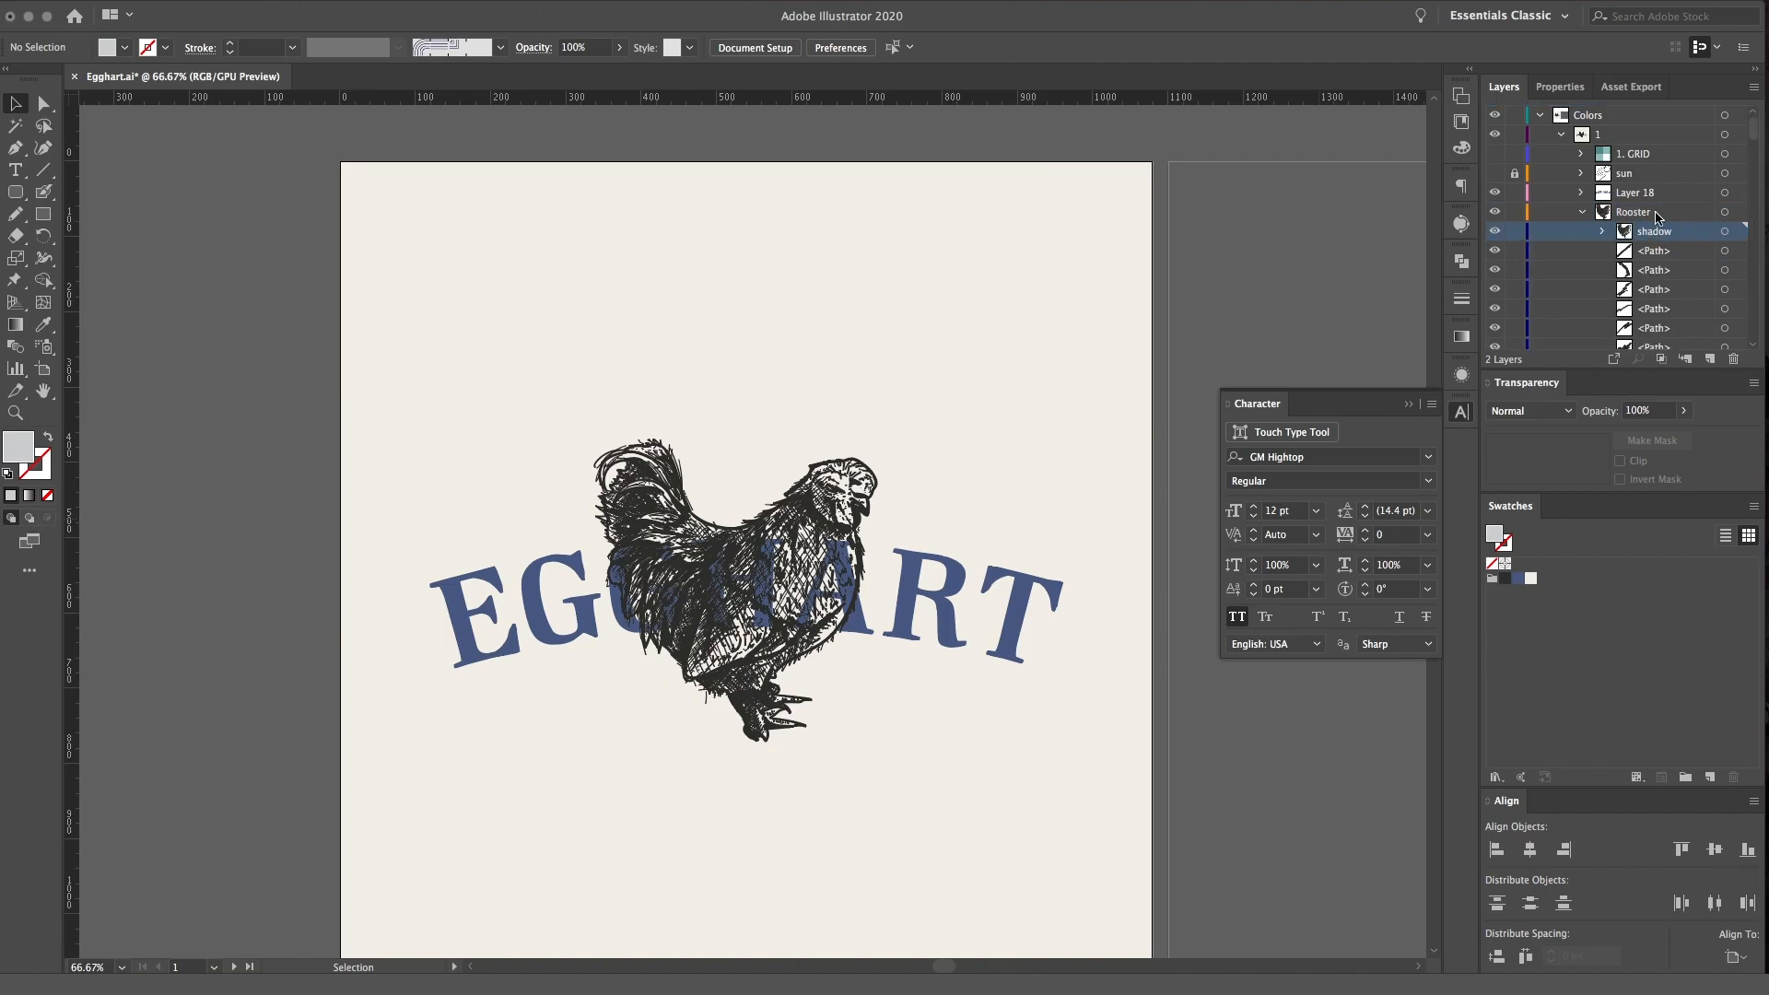
pyautogui.click(1582, 212)
# Select all the artwork in the Rooster layer and recolour its fill to a slightly lighter dark grey
pyautogui.keyDown('alt'); pyautogui.click(1653, 214); pyautogui.keyUp('alt')
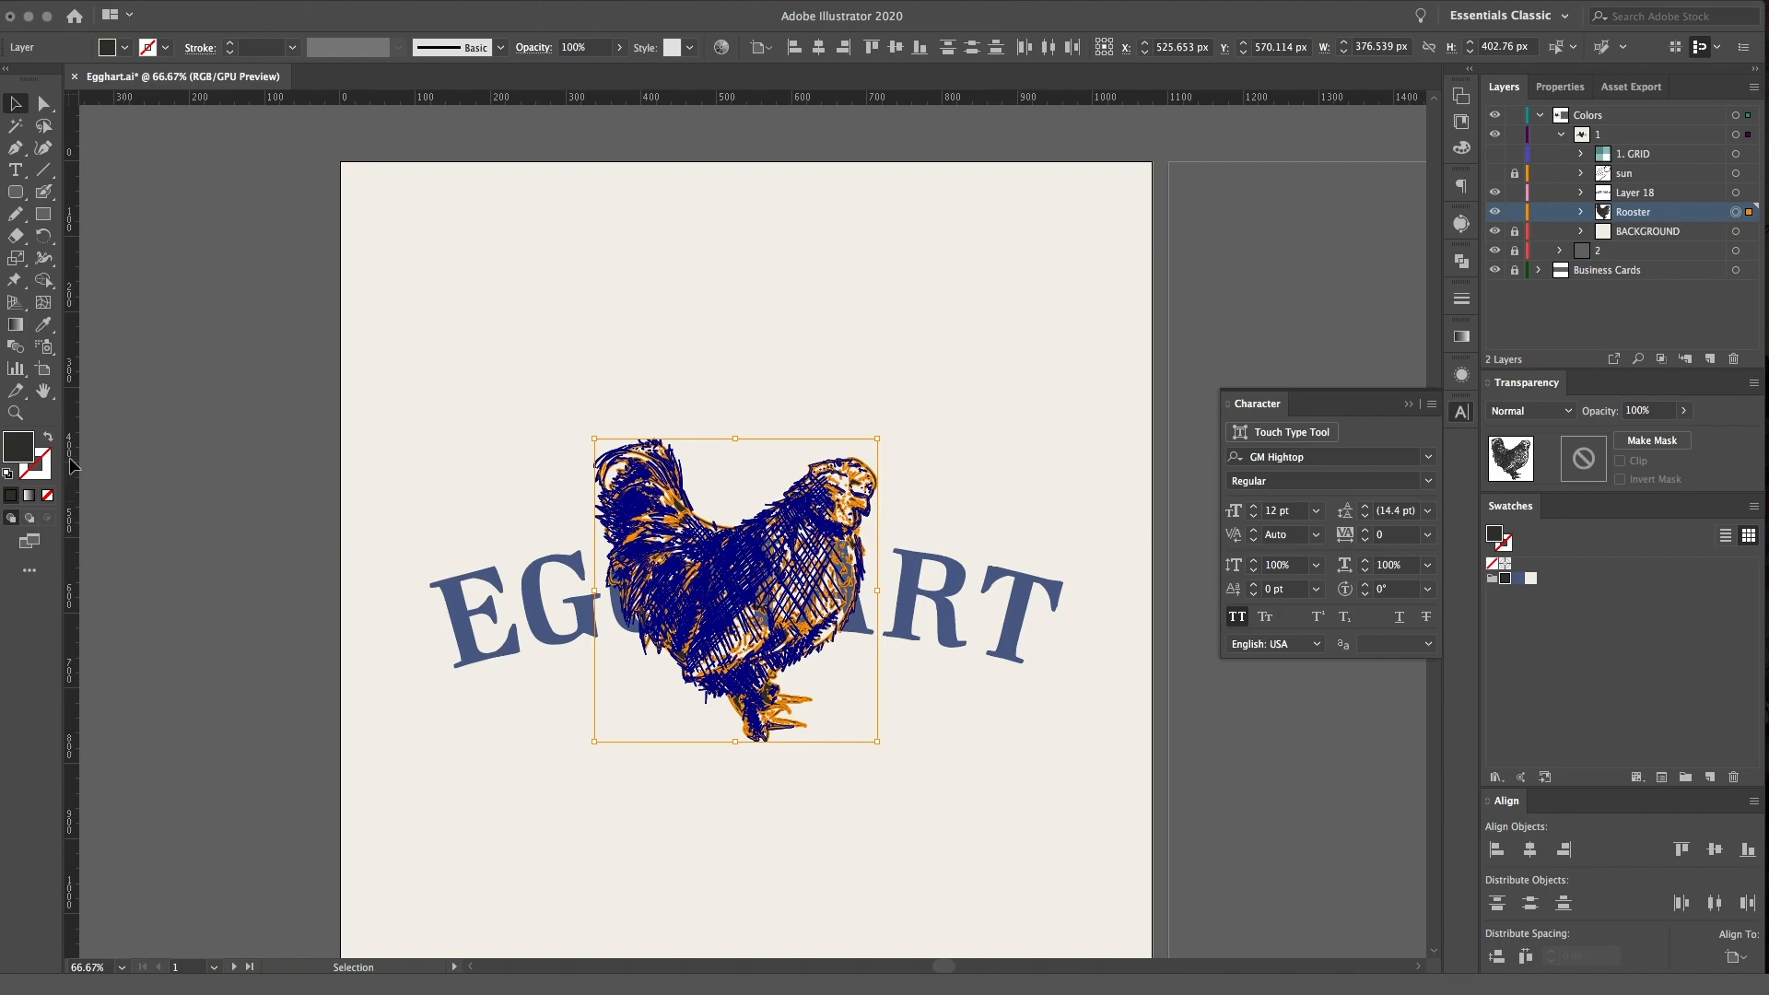
pyautogui.doubleClick(32, 458)
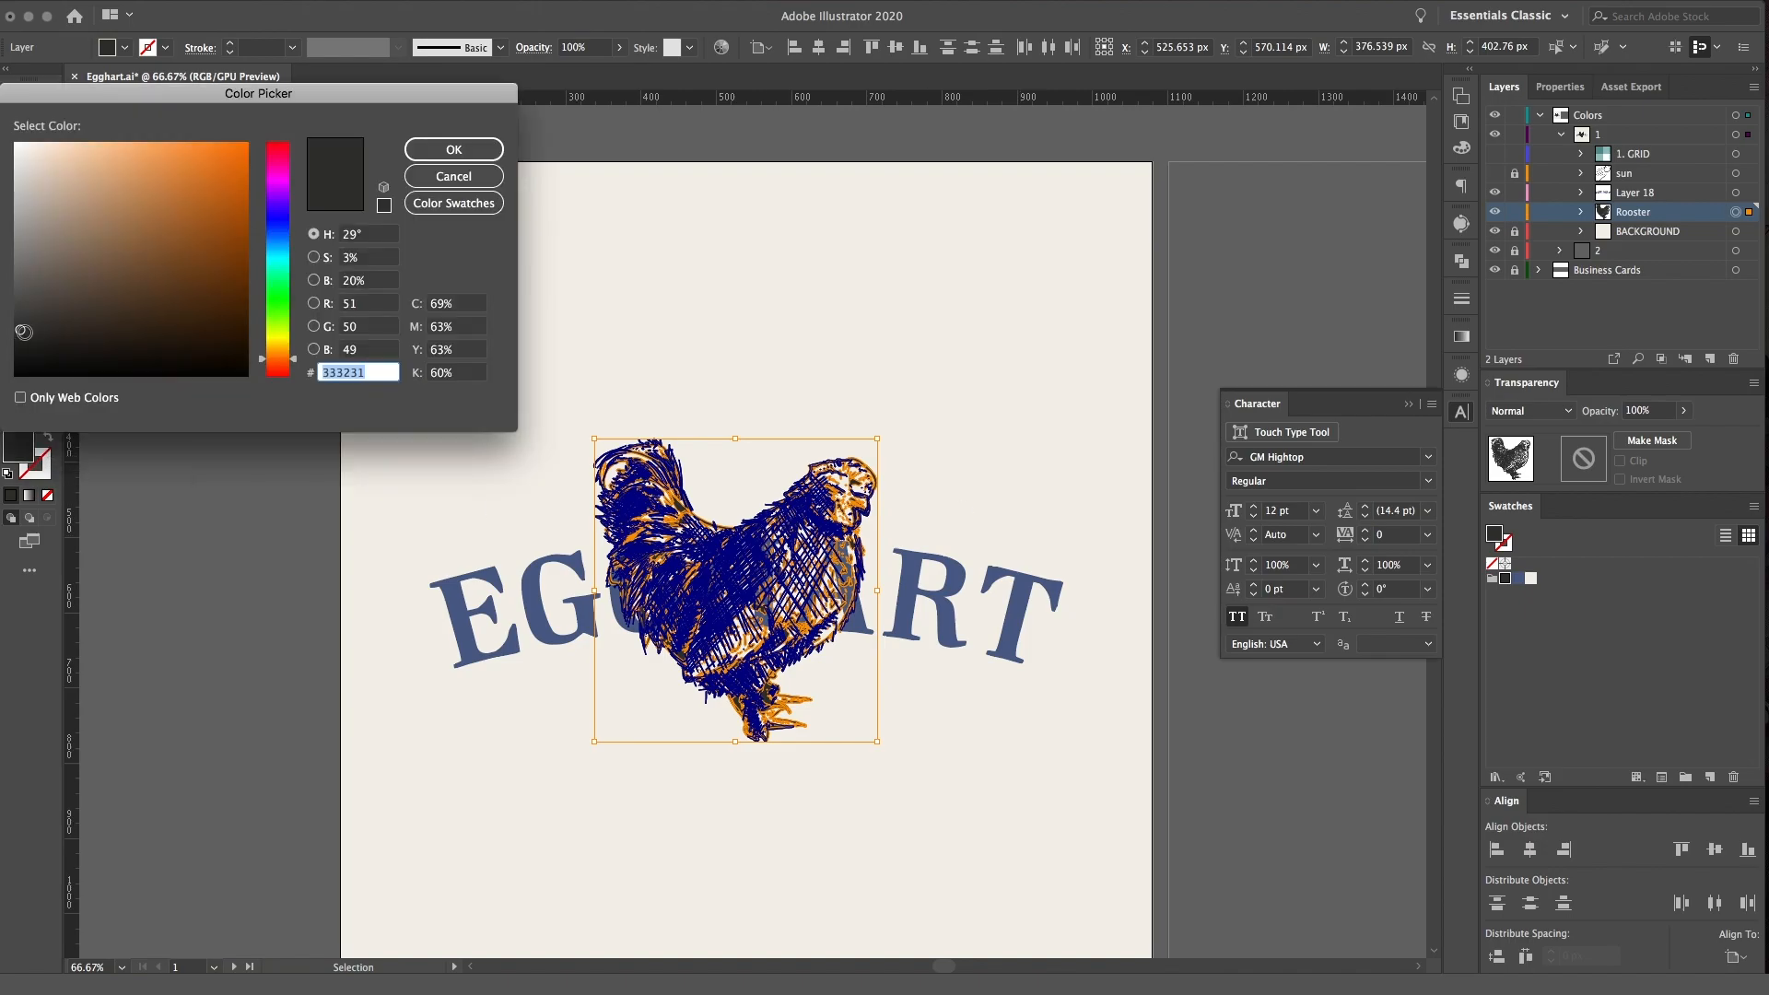
pyautogui.click(453, 149)
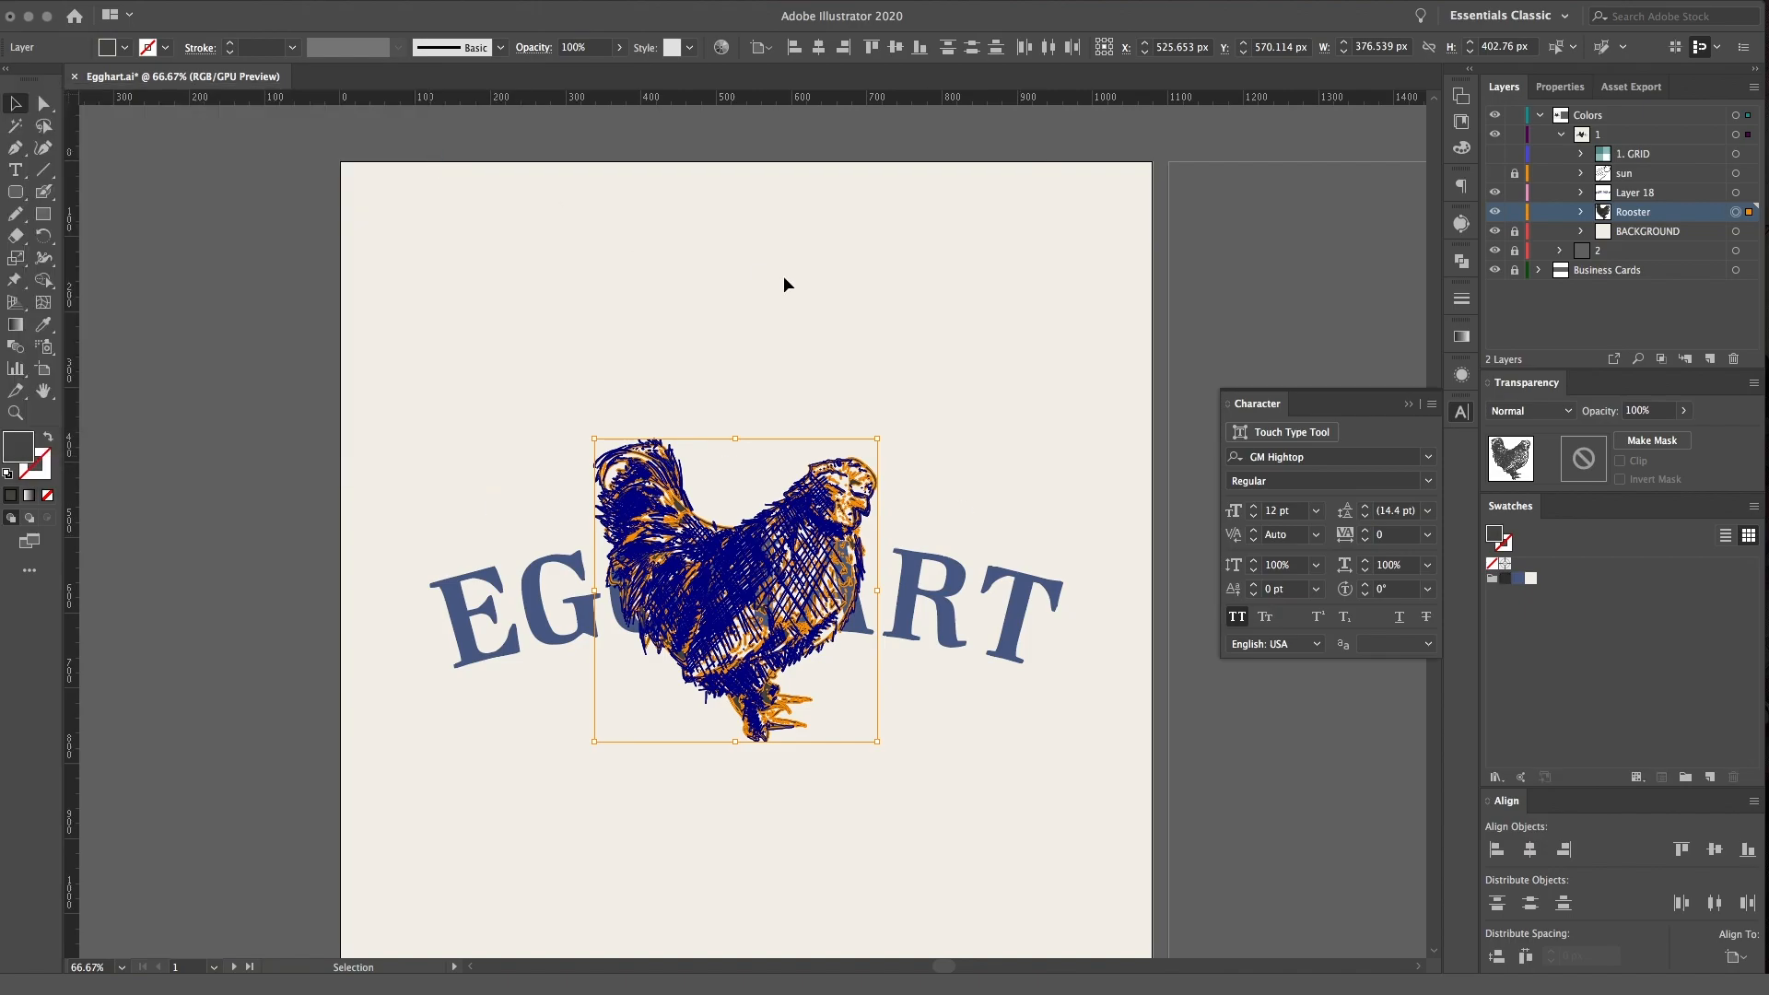
pyautogui.click(1162, 330)
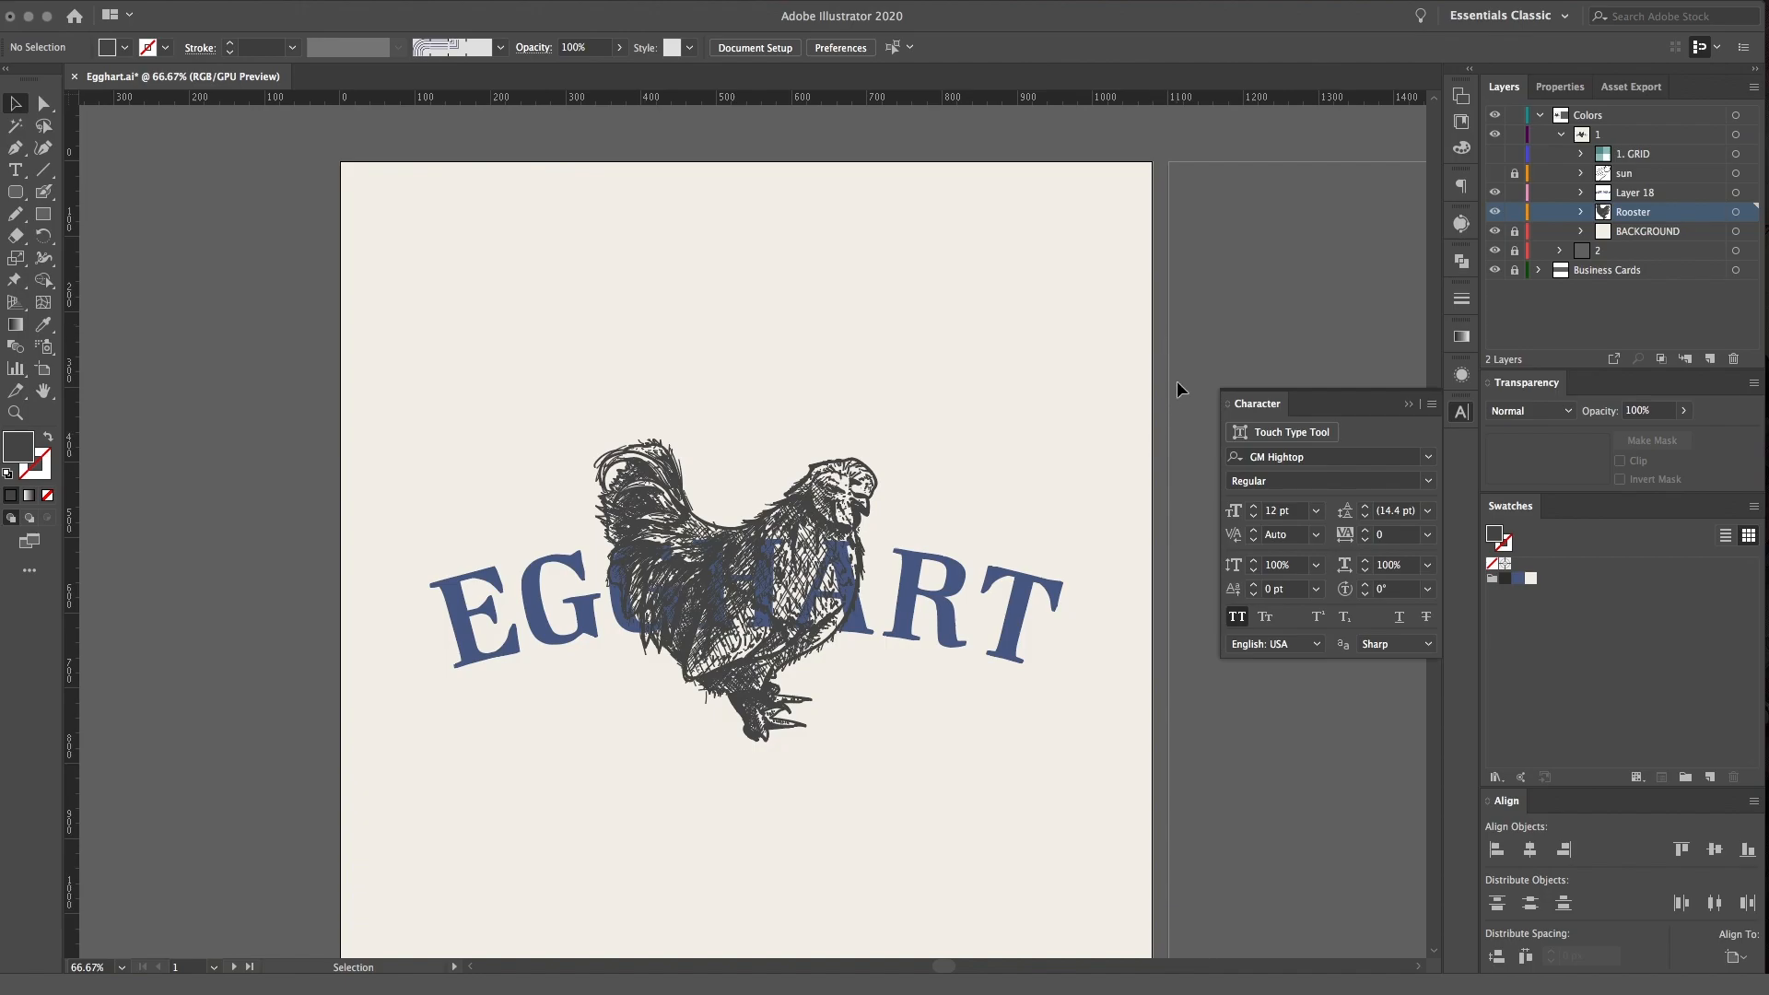
# Open the arched lettering's envelope contents for editing and target the egghart text inside it
pyautogui.scroll(-3, 1175, 380)
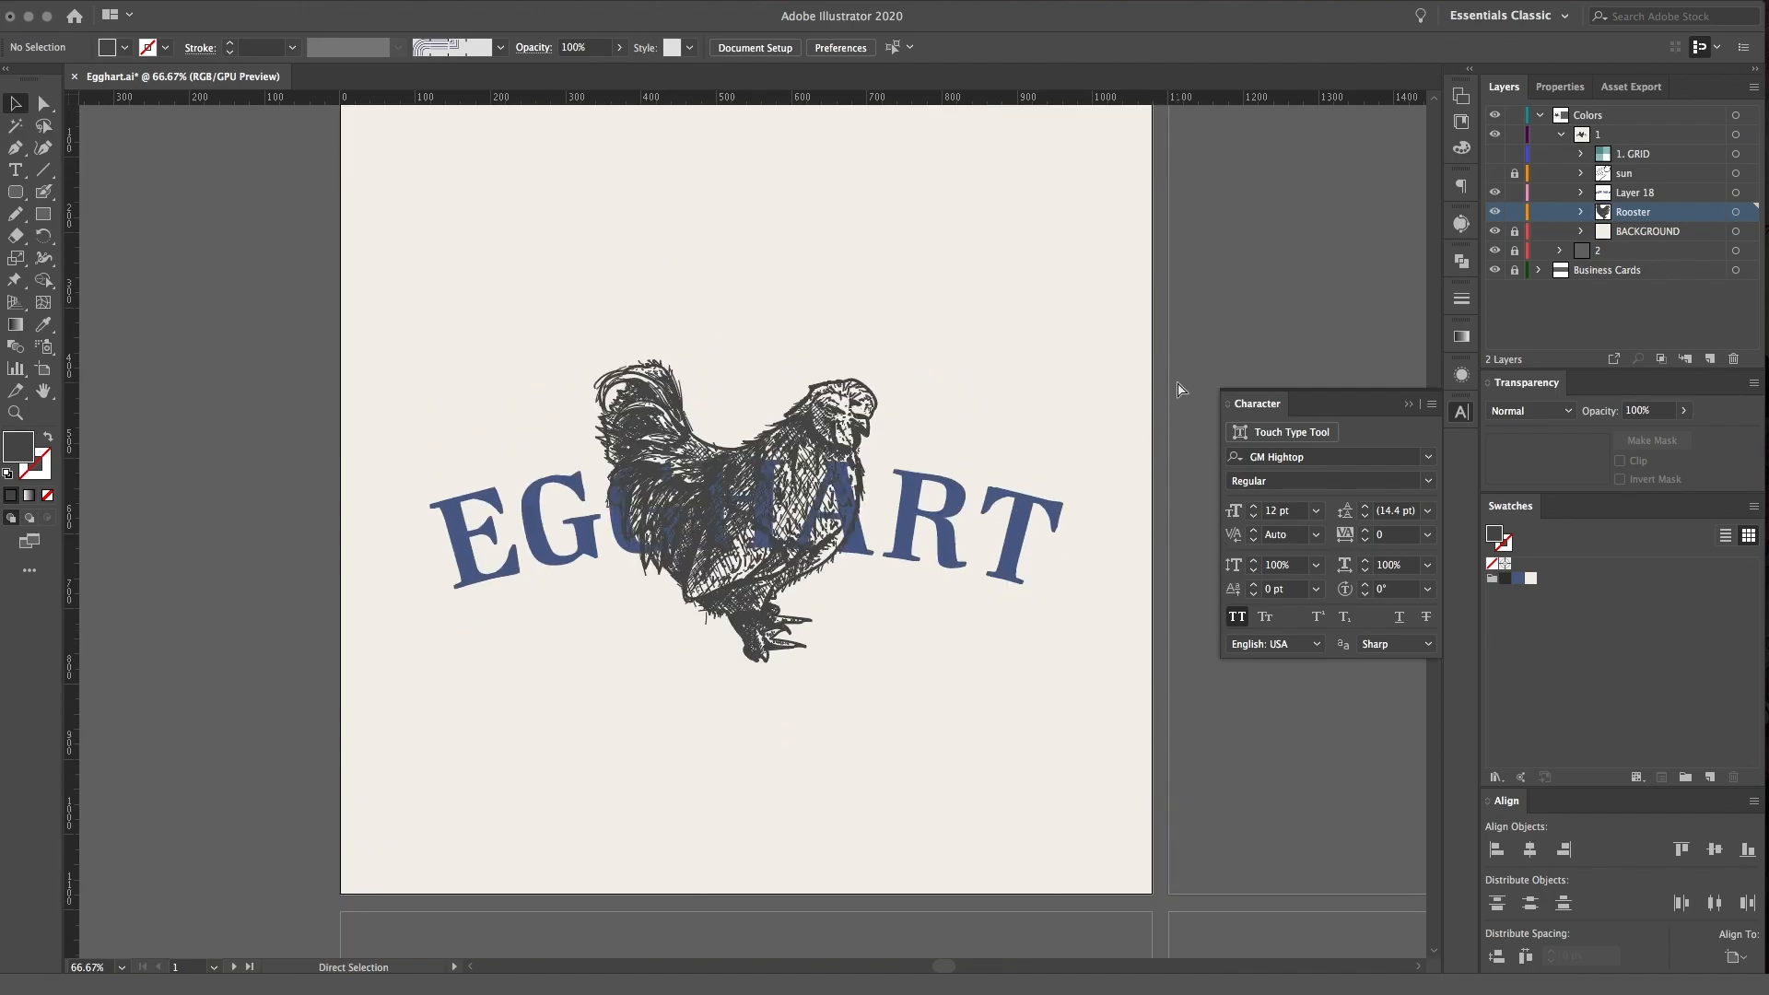
pyautogui.press('super+plus')
pyautogui.press('super+plus')
pyautogui.press('super+minus')
pyautogui.click(1043, 561)
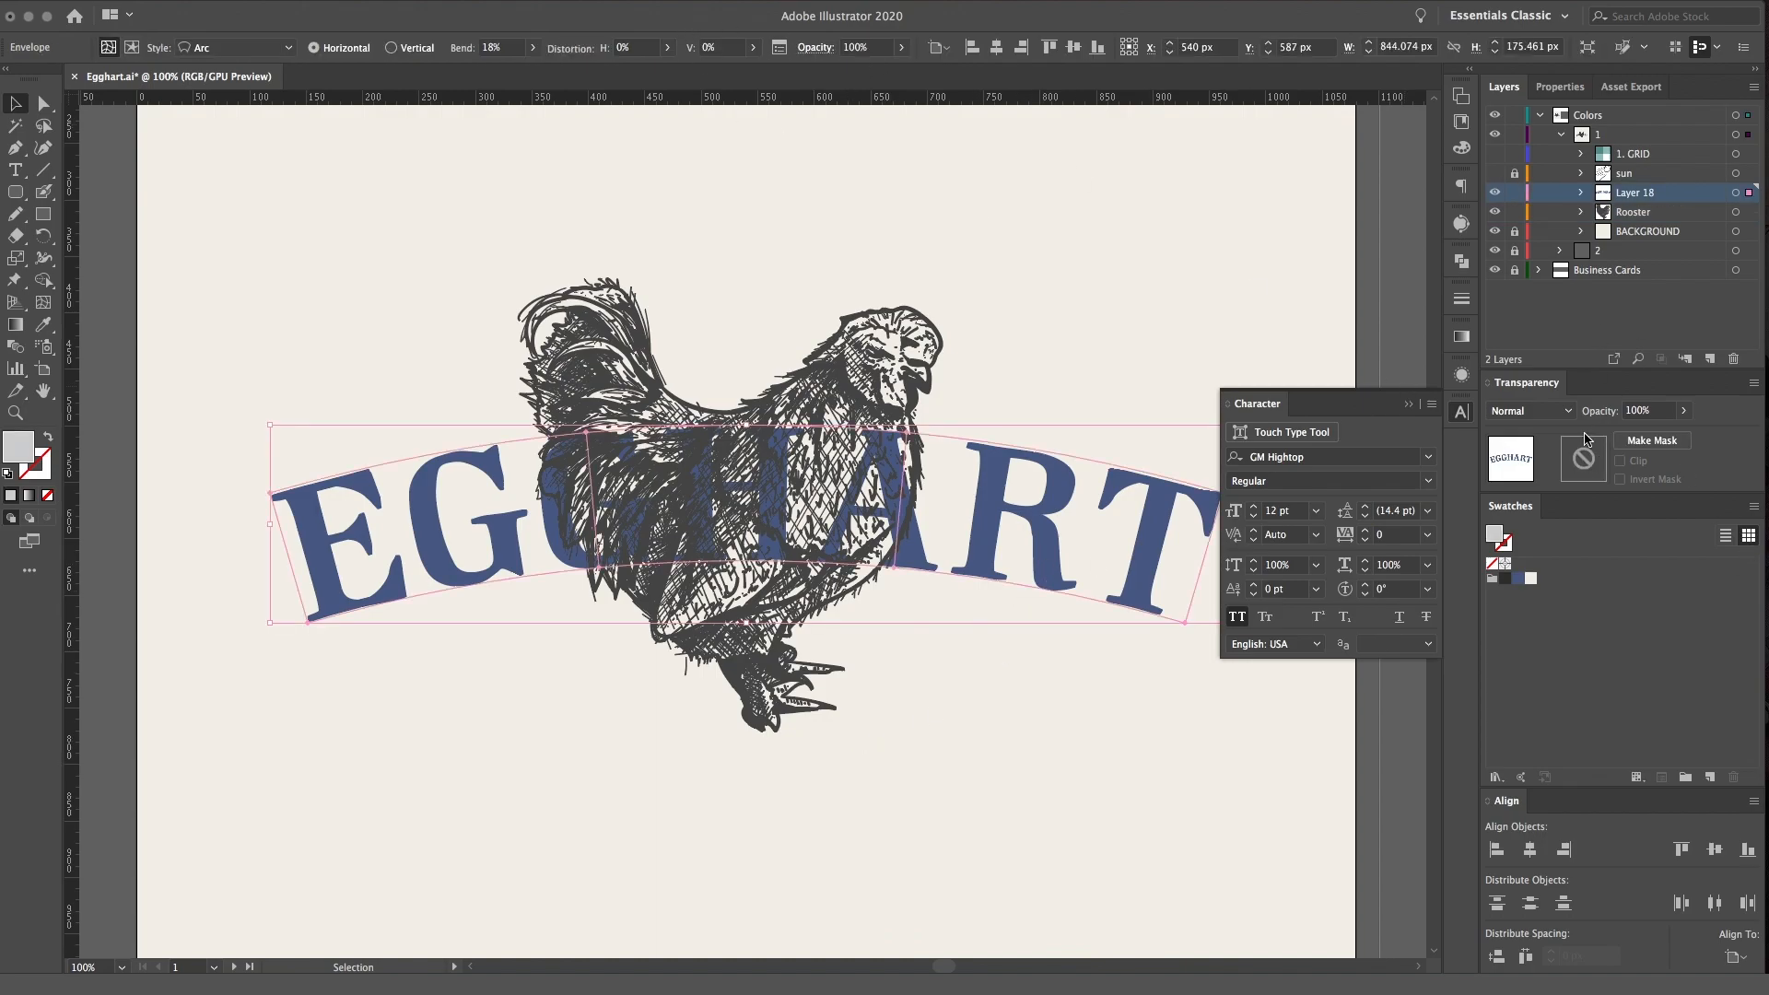
pyautogui.click(1581, 194)
pyautogui.click(1725, 215)
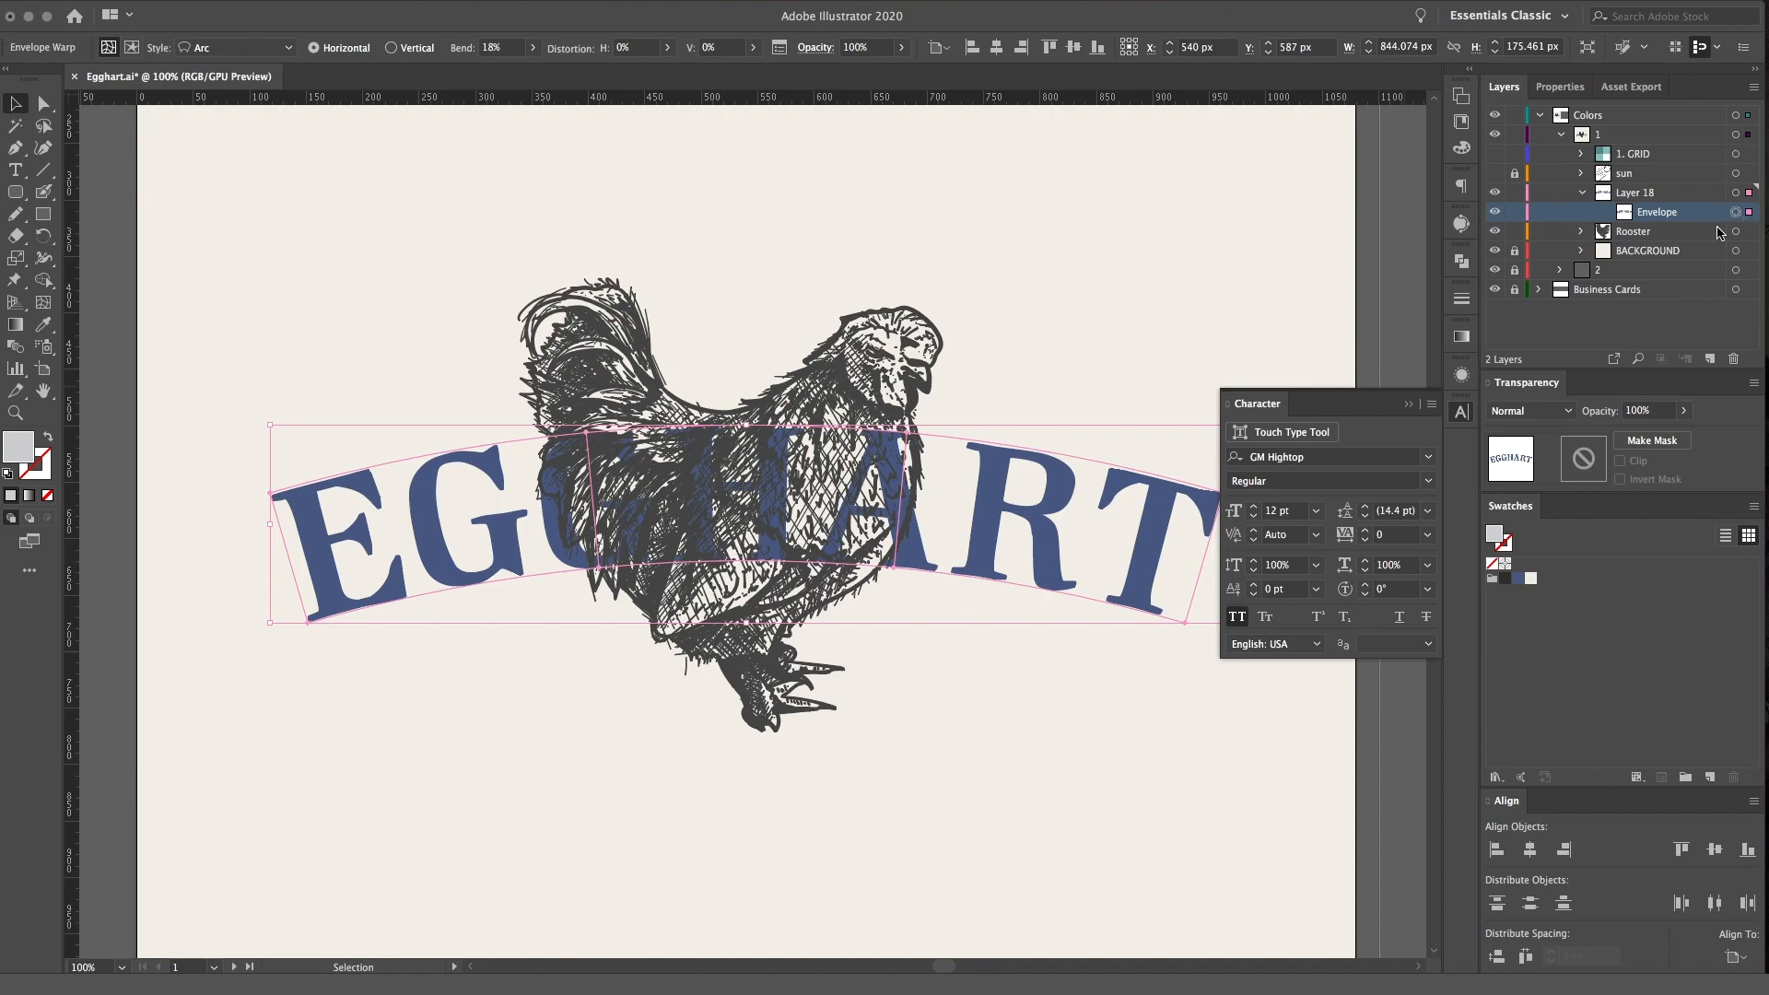
pyautogui.click(132, 47)
pyautogui.click(1736, 214)
pyautogui.click(1605, 214)
pyautogui.click(1736, 231)
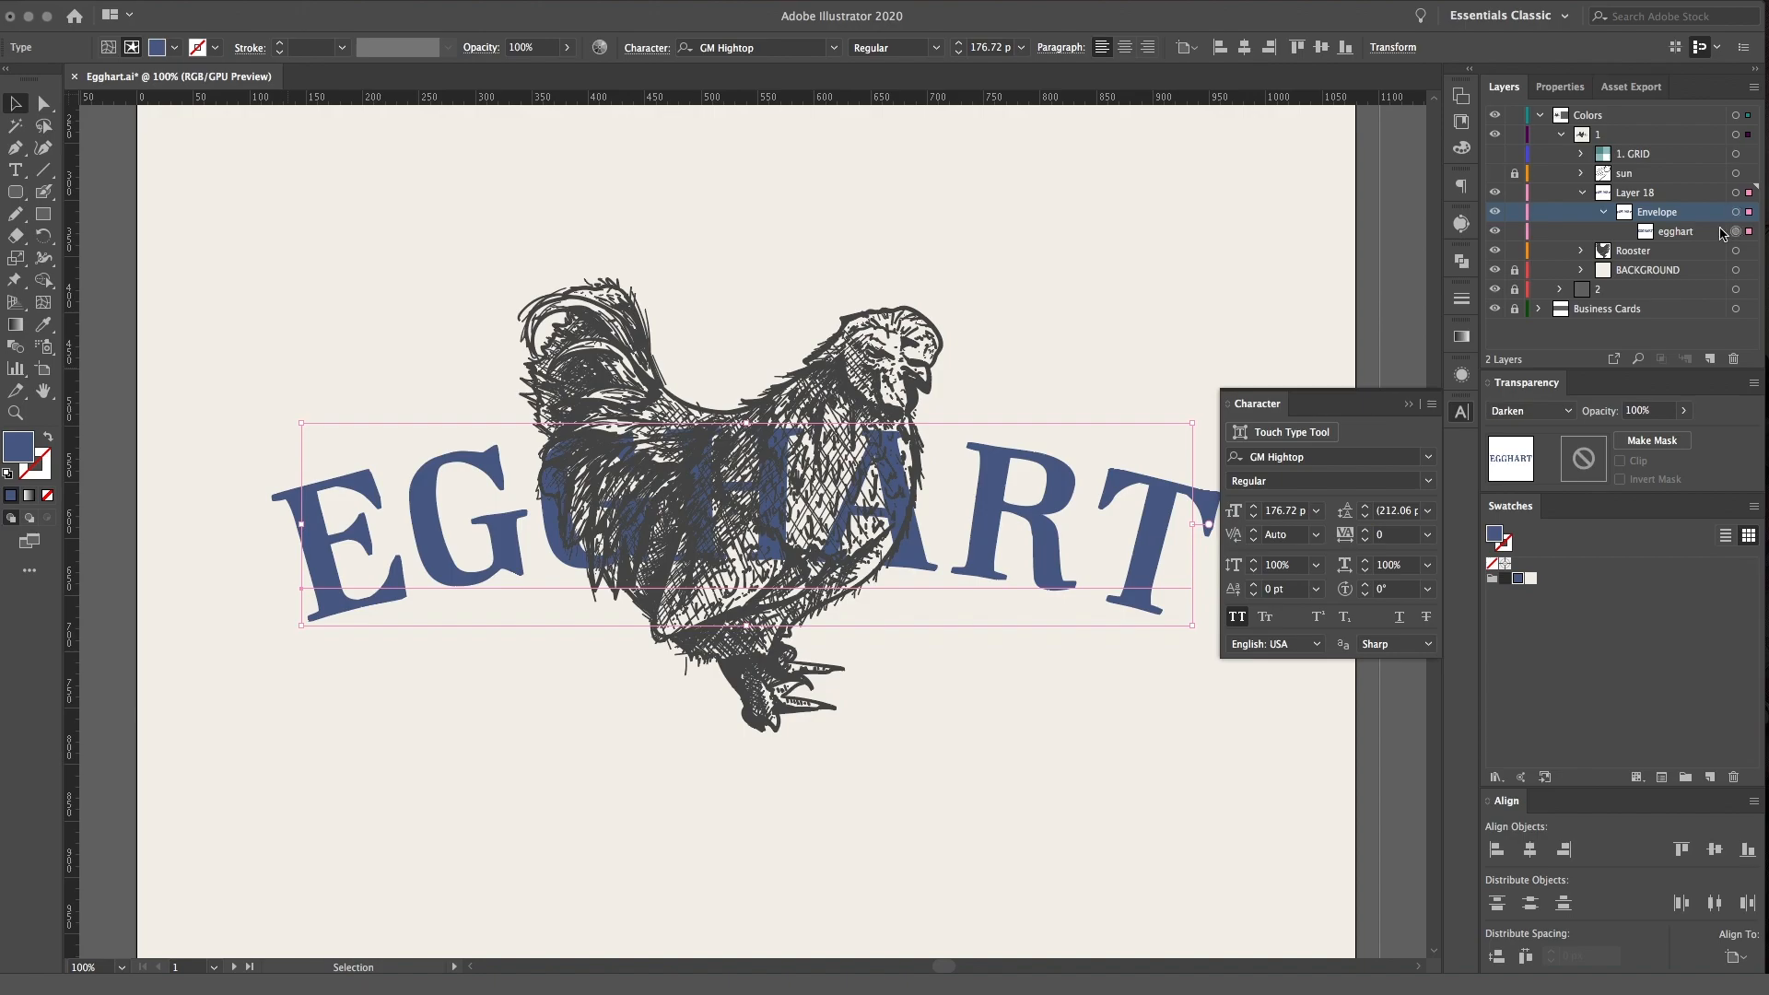
# Try Lighten, Screen, Color Dodge, Overlay and Soft Light on the egghart text, then return its blending mode to Darken
pyautogui.click(1568, 412)
pyautogui.click(1553, 523)
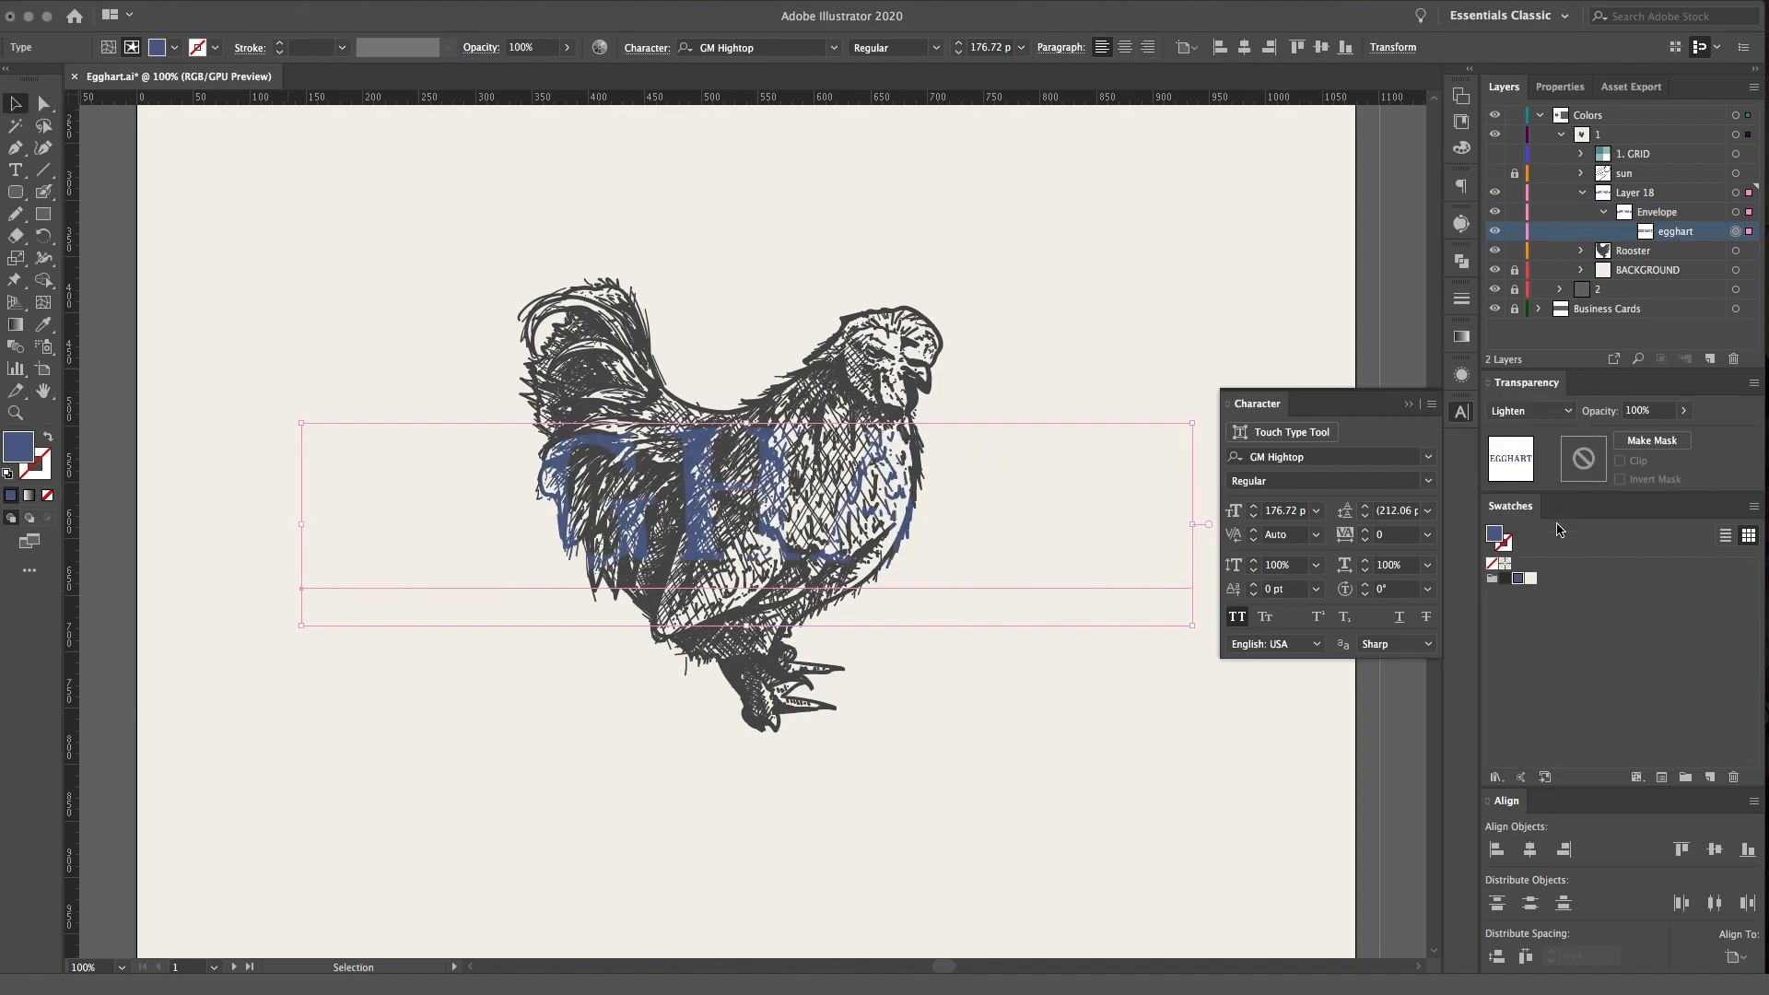
pyautogui.click(1529, 411)
pyautogui.click(1522, 540)
pyautogui.click(1529, 410)
pyautogui.click(1539, 561)
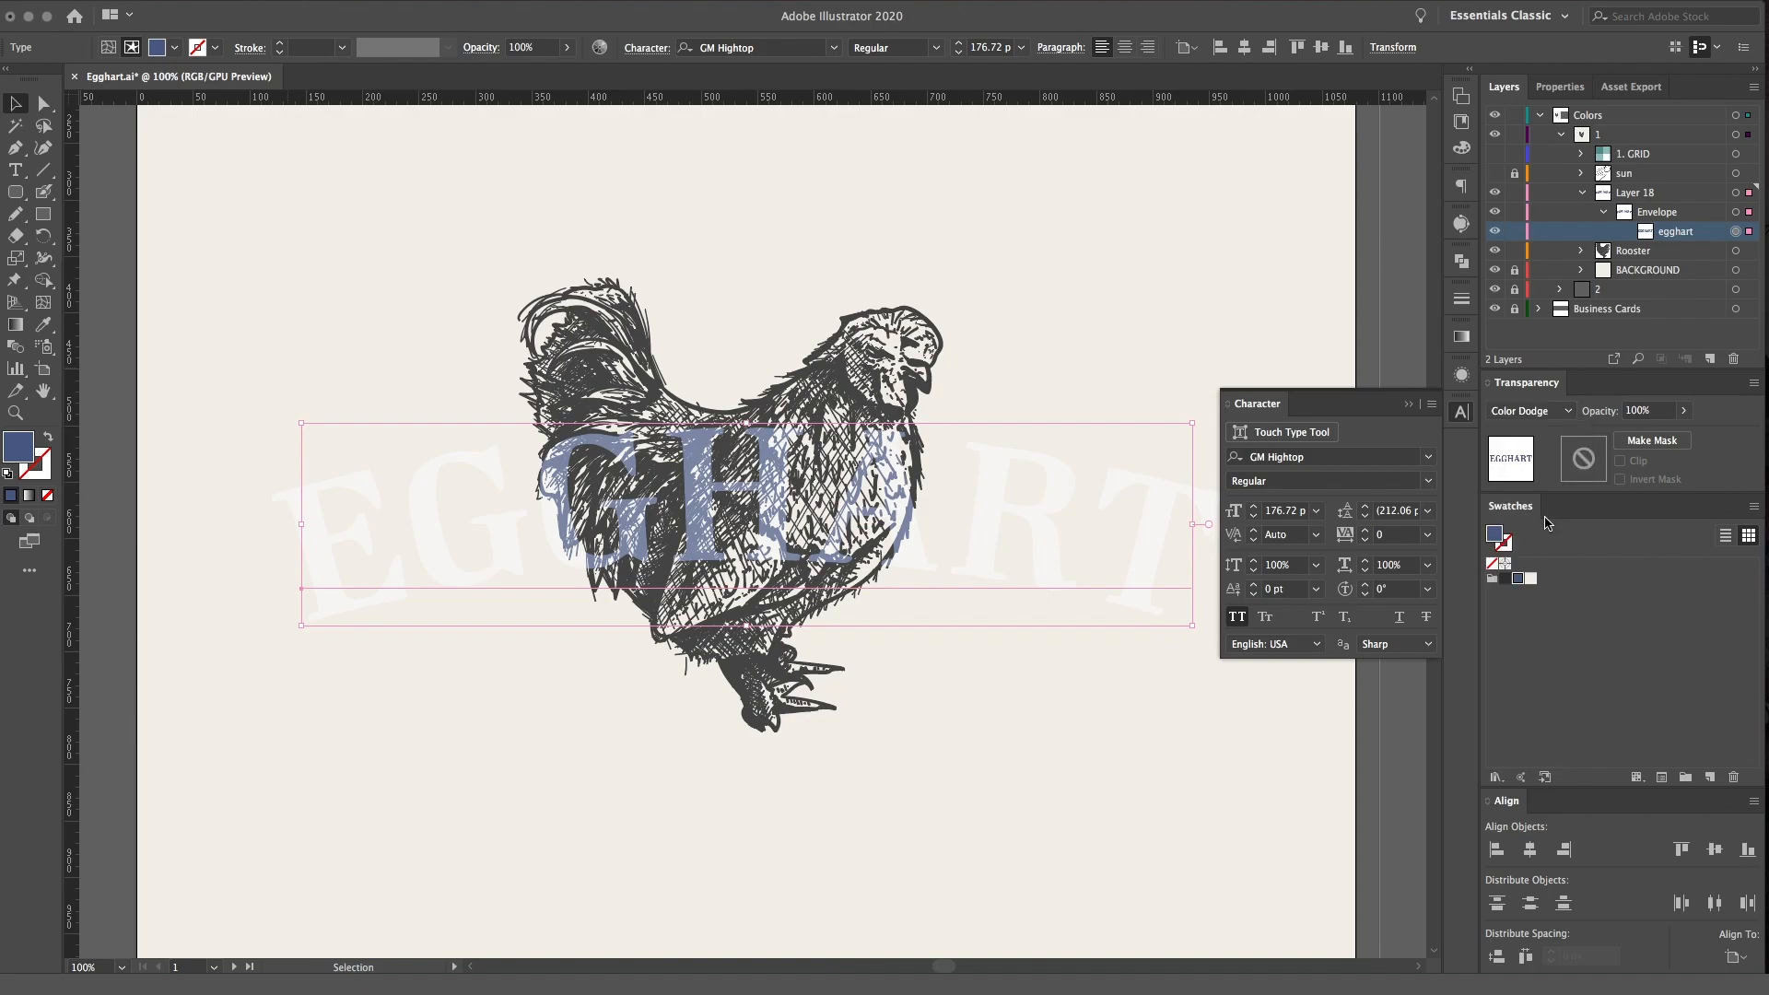
pyautogui.click(1530, 411)
pyautogui.click(1529, 586)
pyautogui.click(1529, 411)
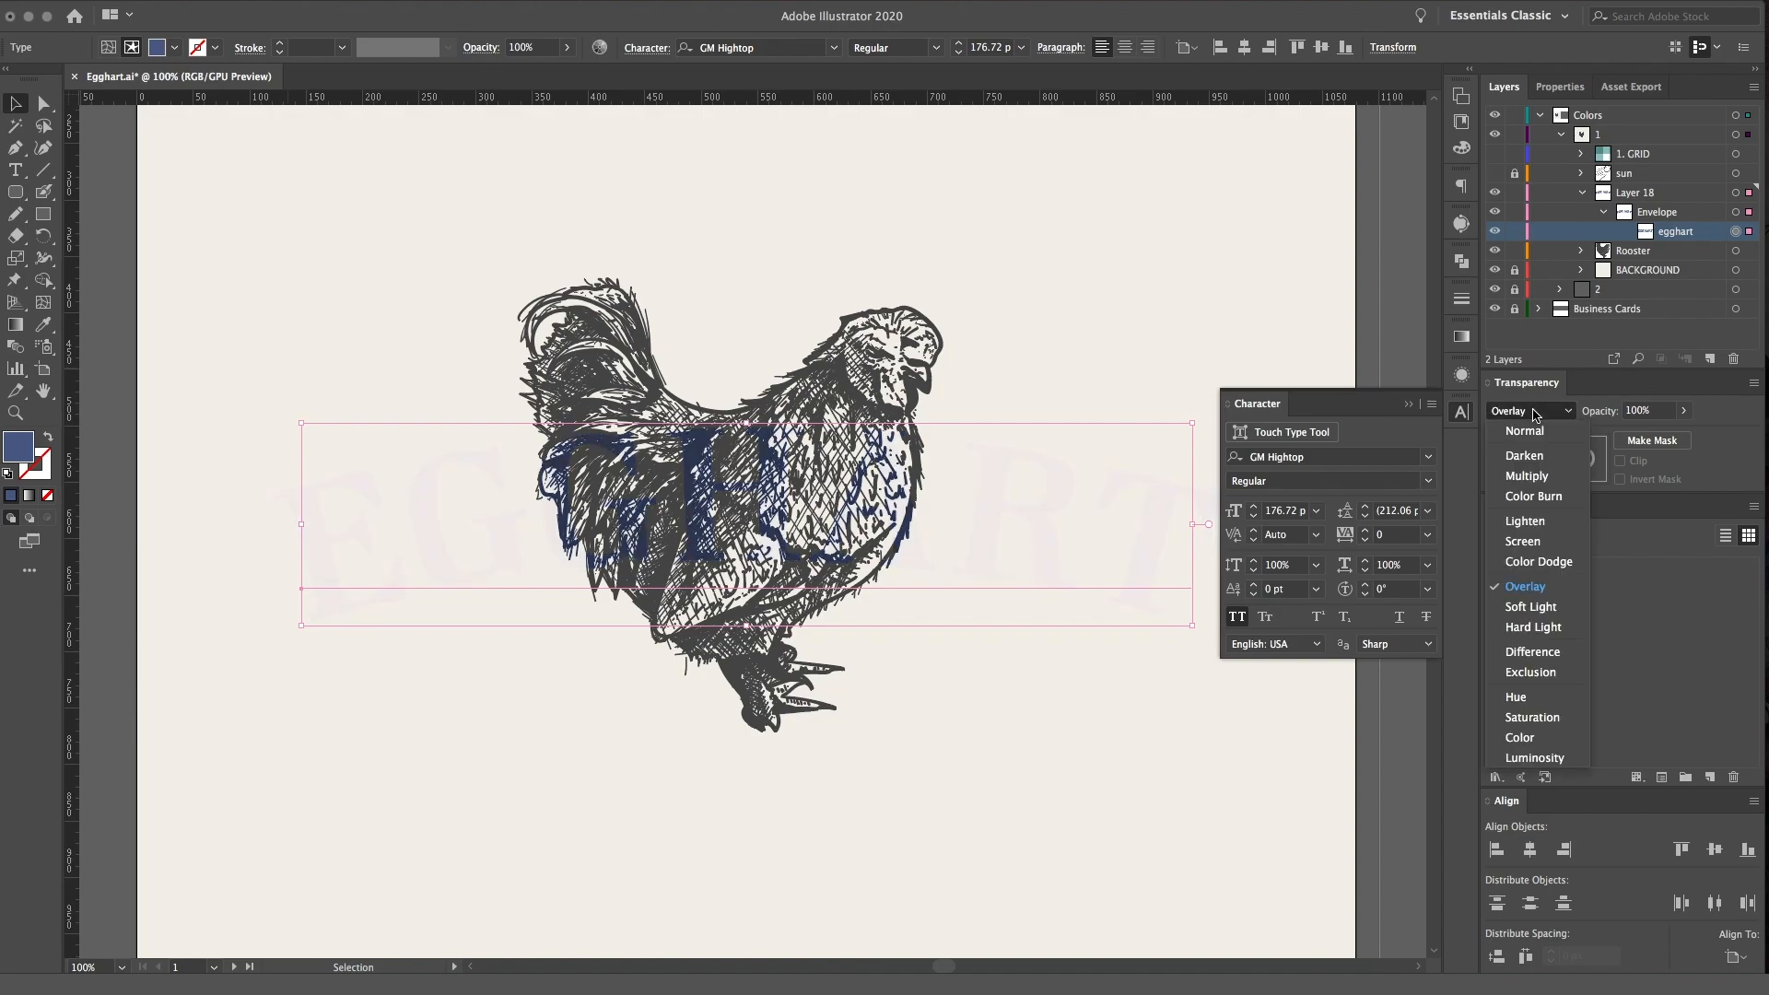
pyautogui.click(1530, 606)
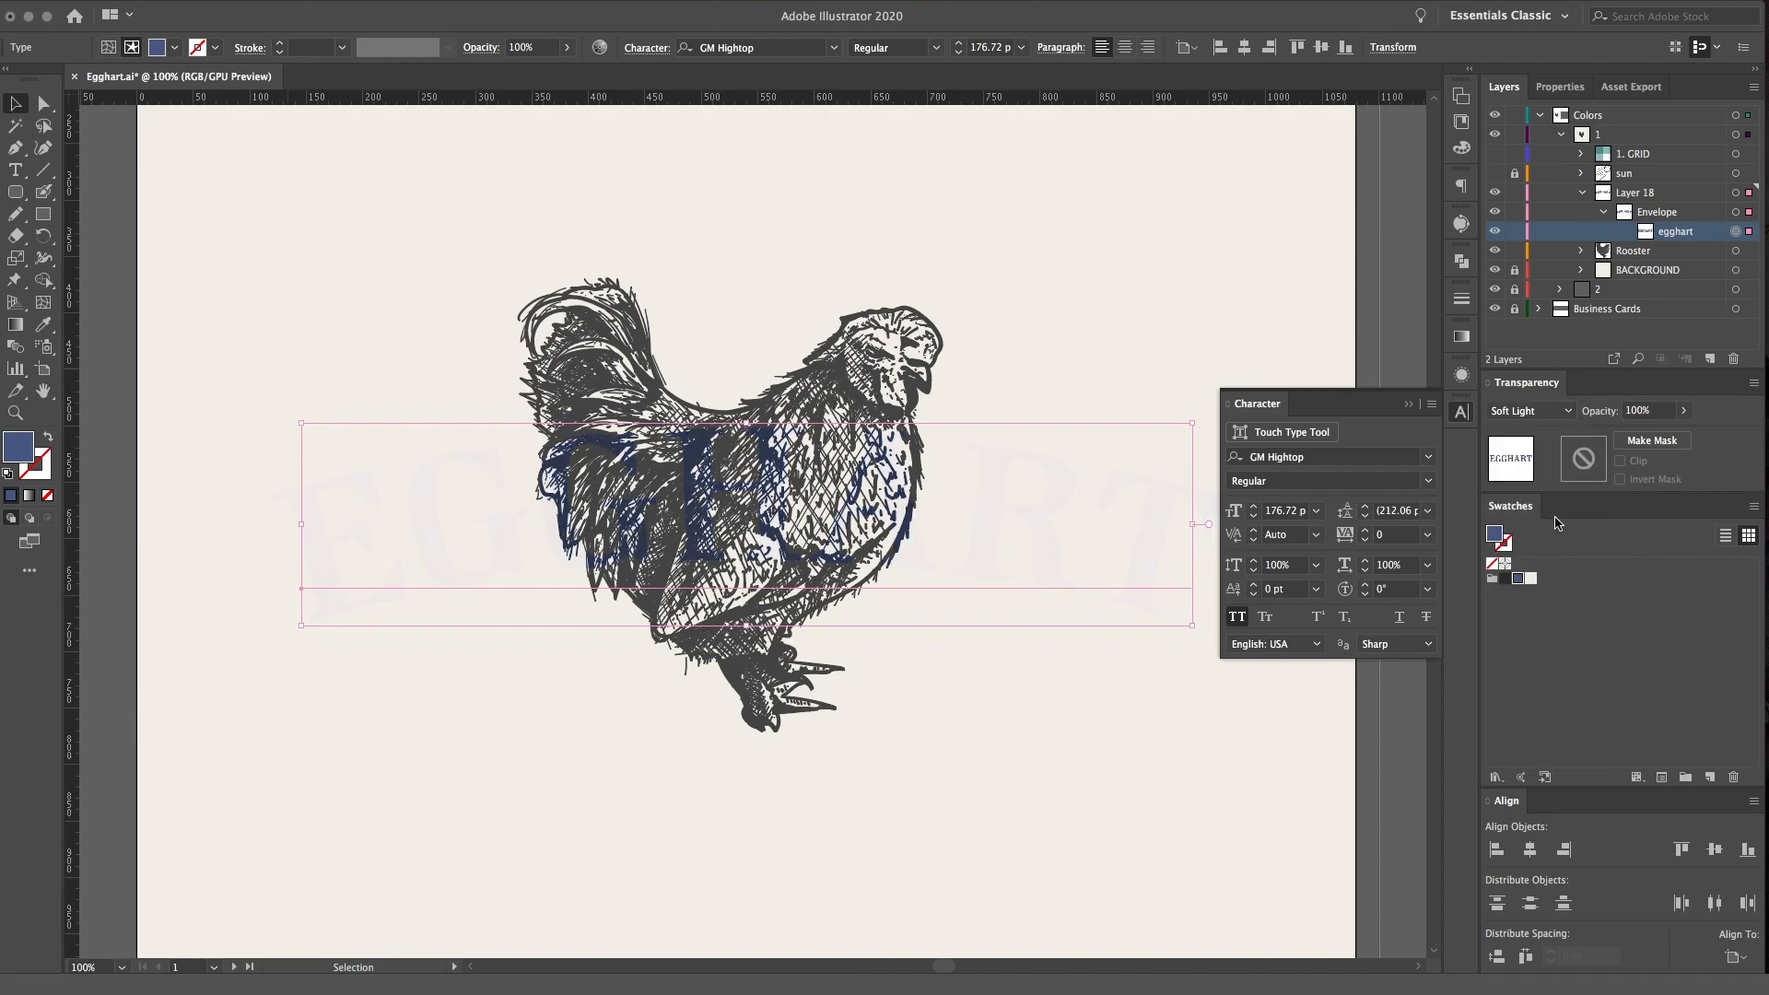
pyautogui.click(1544, 413)
pyautogui.click(1544, 456)
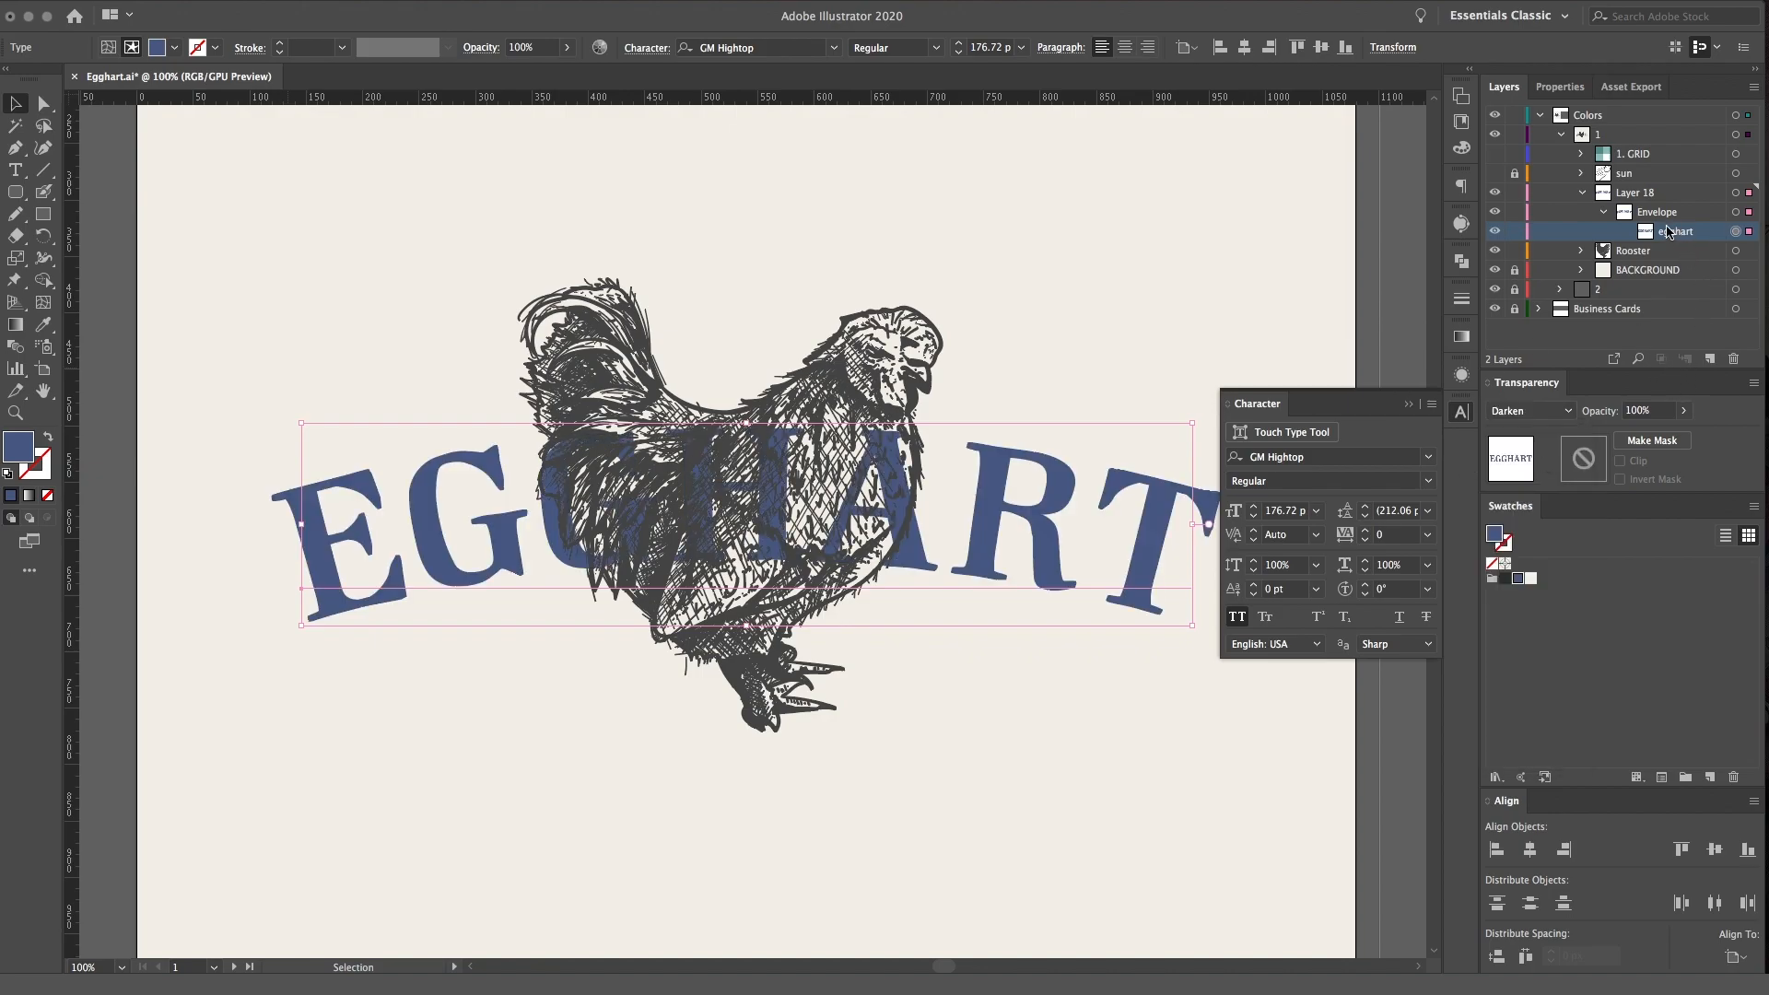
# Duplicate the egghart text inside the envelope and, after comparing Lighten and Darken, set the upper copy's blending mode to Multiply
pyautogui.moveTo(1655, 235); pyautogui.dragTo(1659, 226)
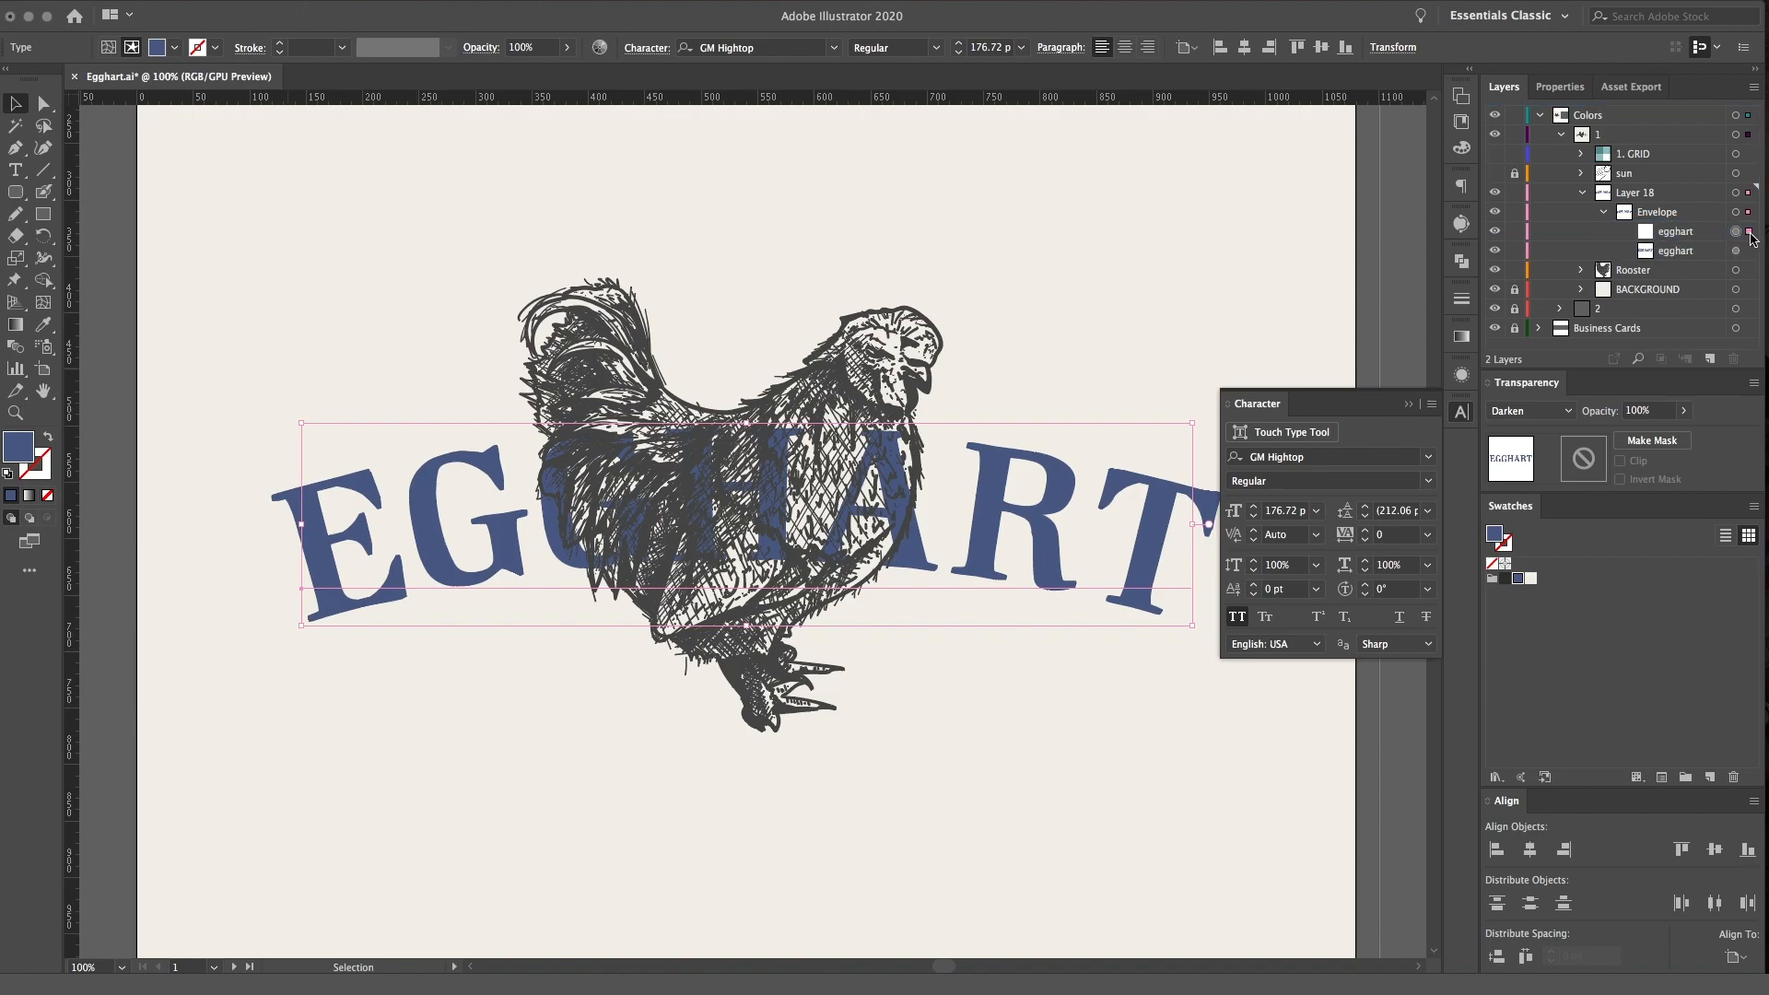
pyautogui.click(1553, 408)
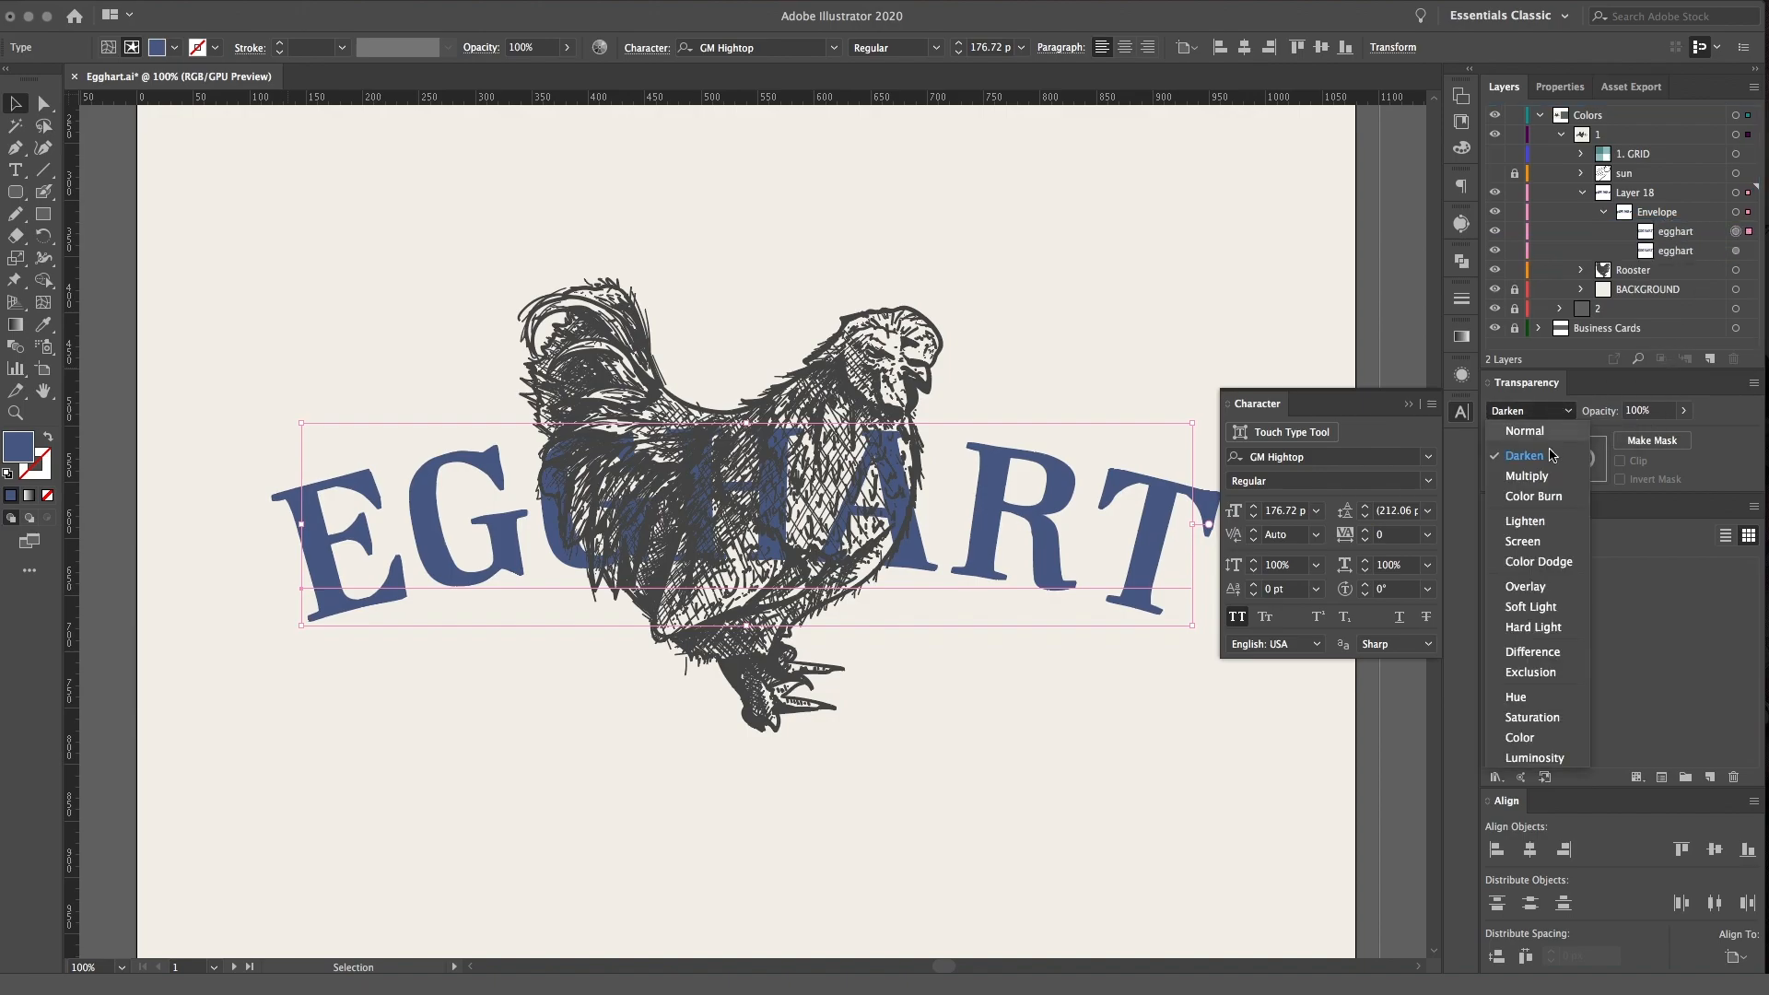
pyautogui.click(1545, 524)
pyautogui.click(1548, 409)
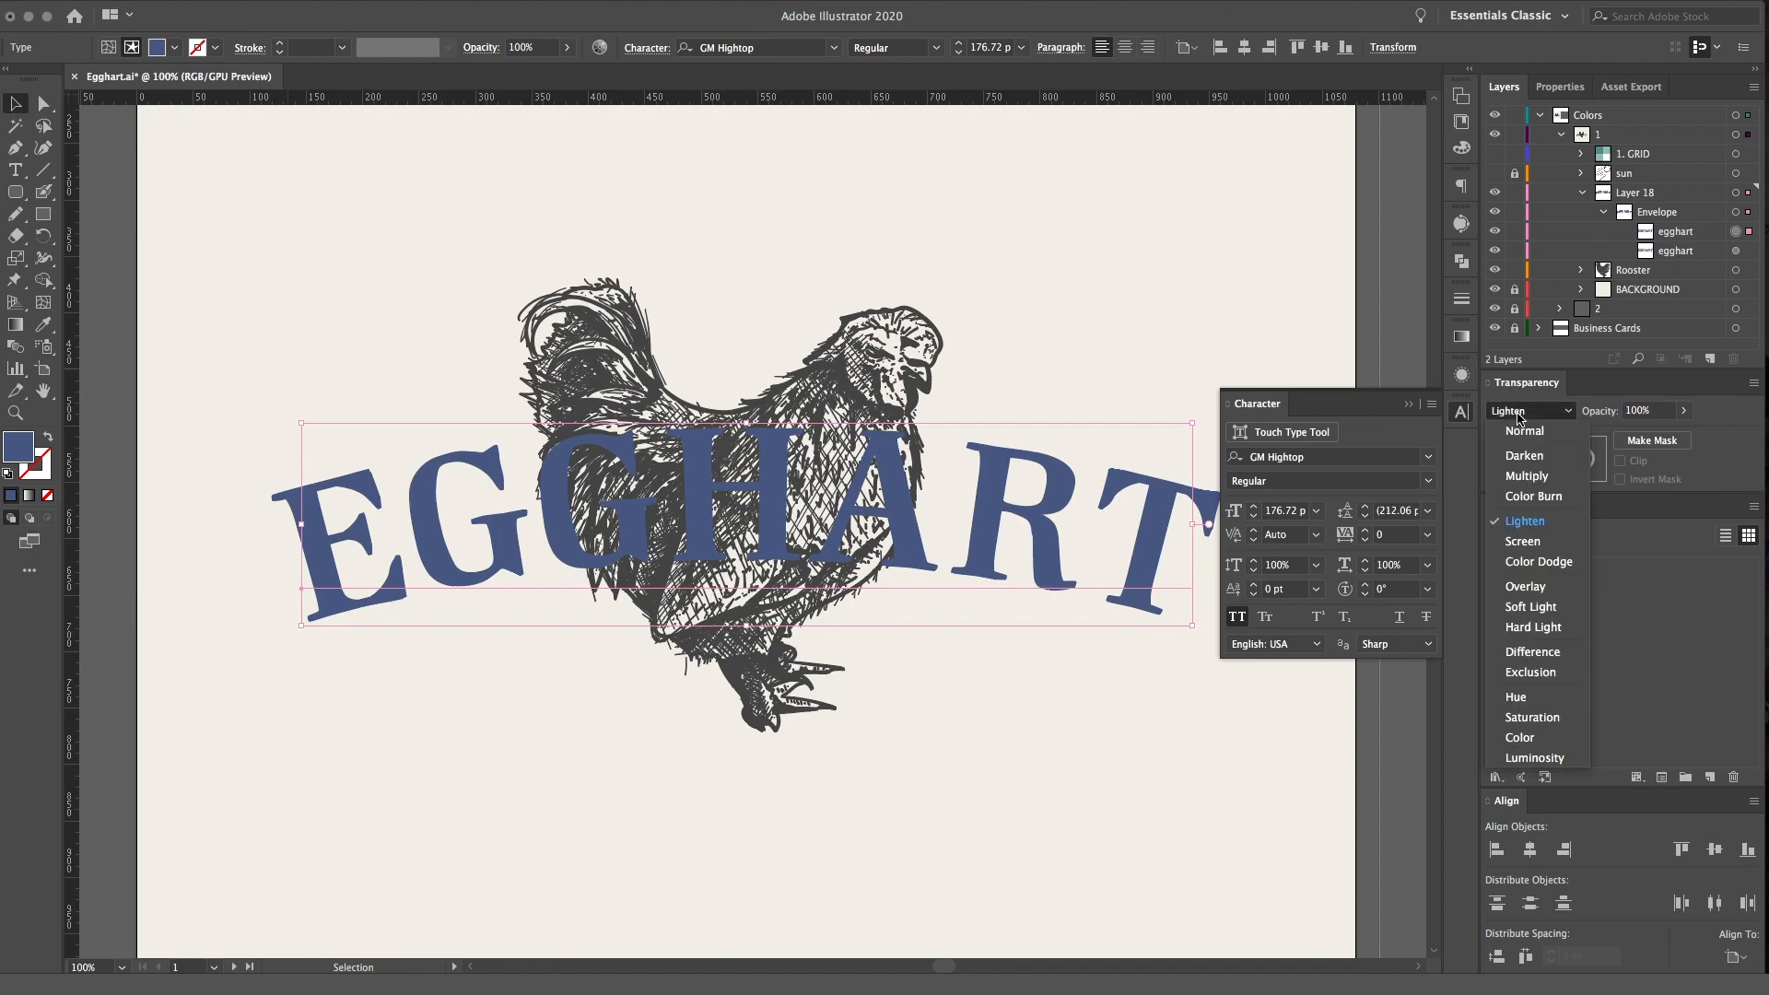
pyautogui.click(1537, 454)
pyautogui.click(1533, 410)
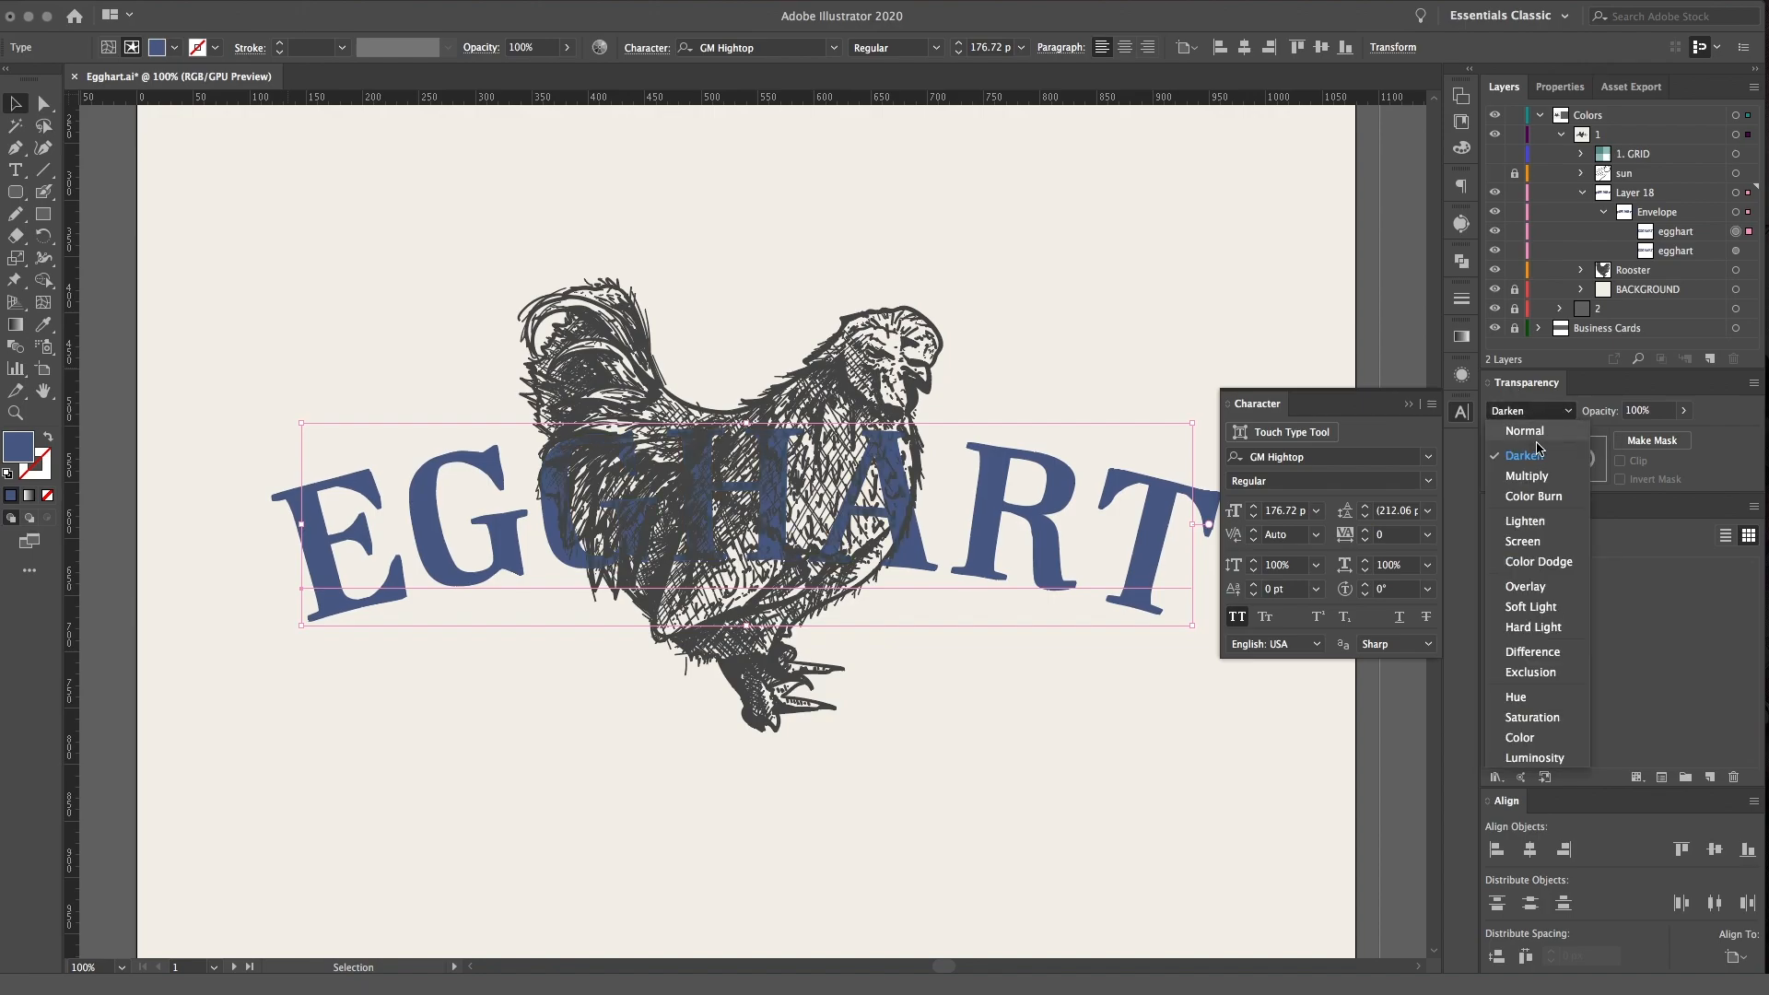
pyautogui.click(1536, 479)
pyautogui.click(1532, 414)
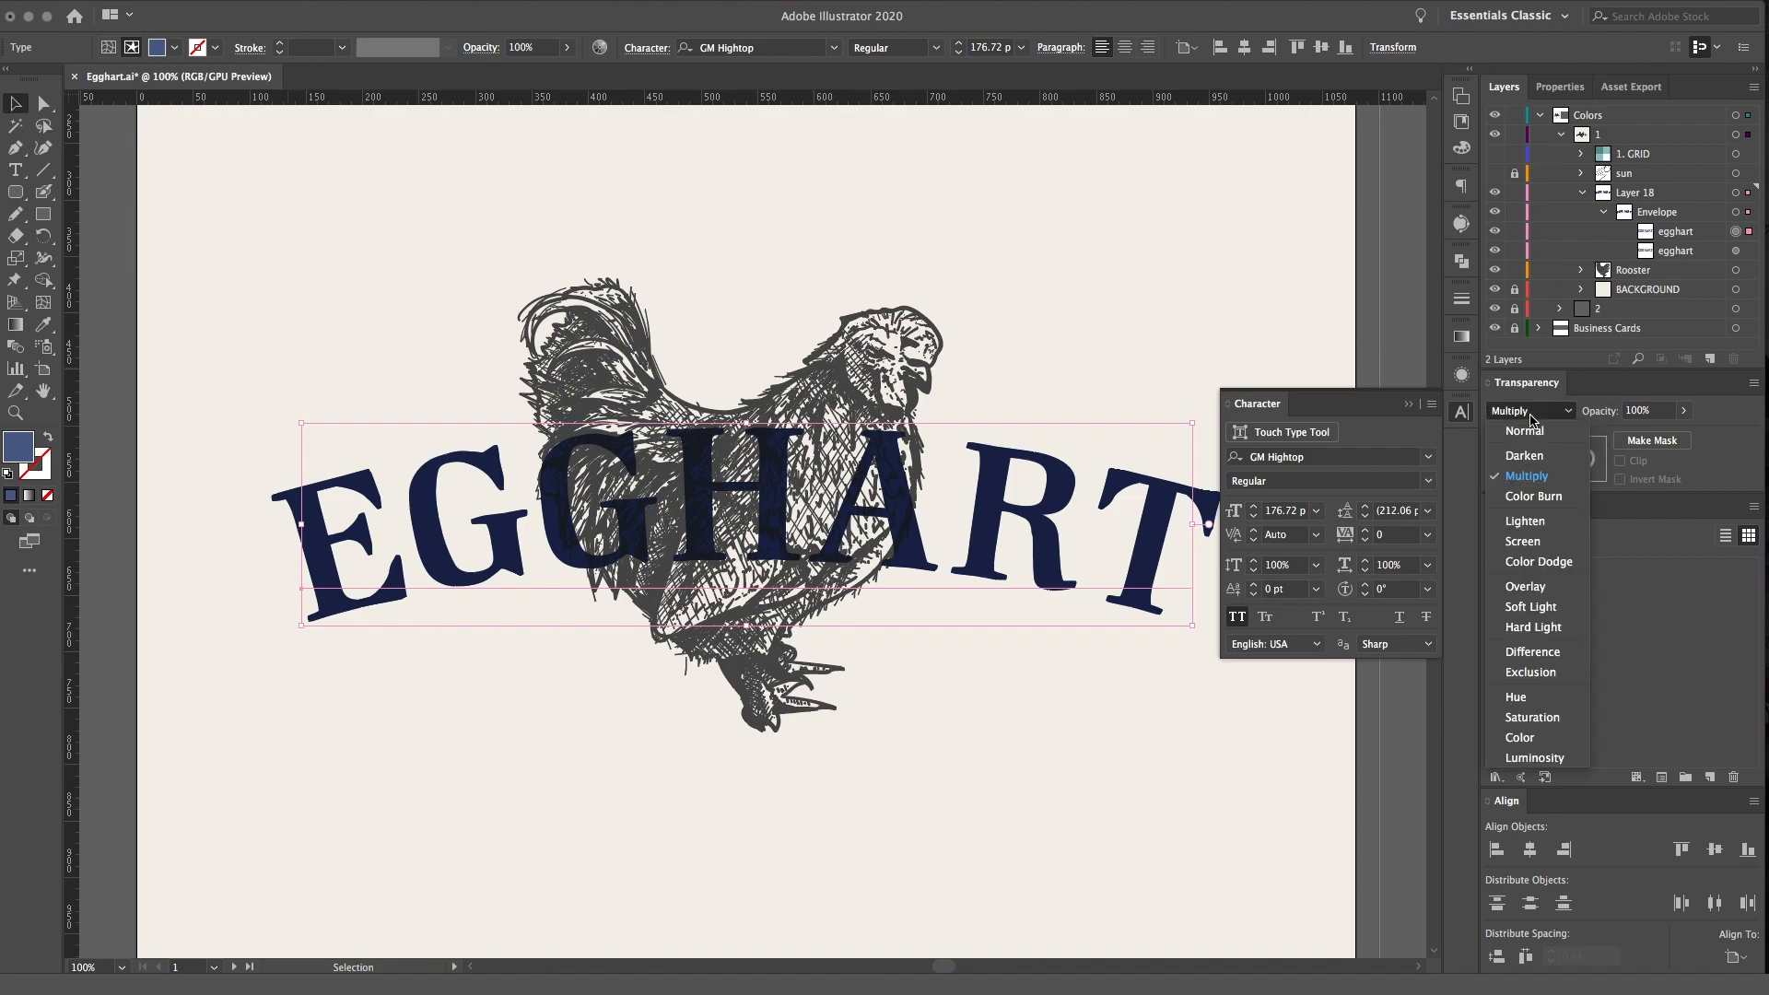
# Hide the lower egghart copy in the envelope and select the upper copy
pyautogui.click(1577, 272)
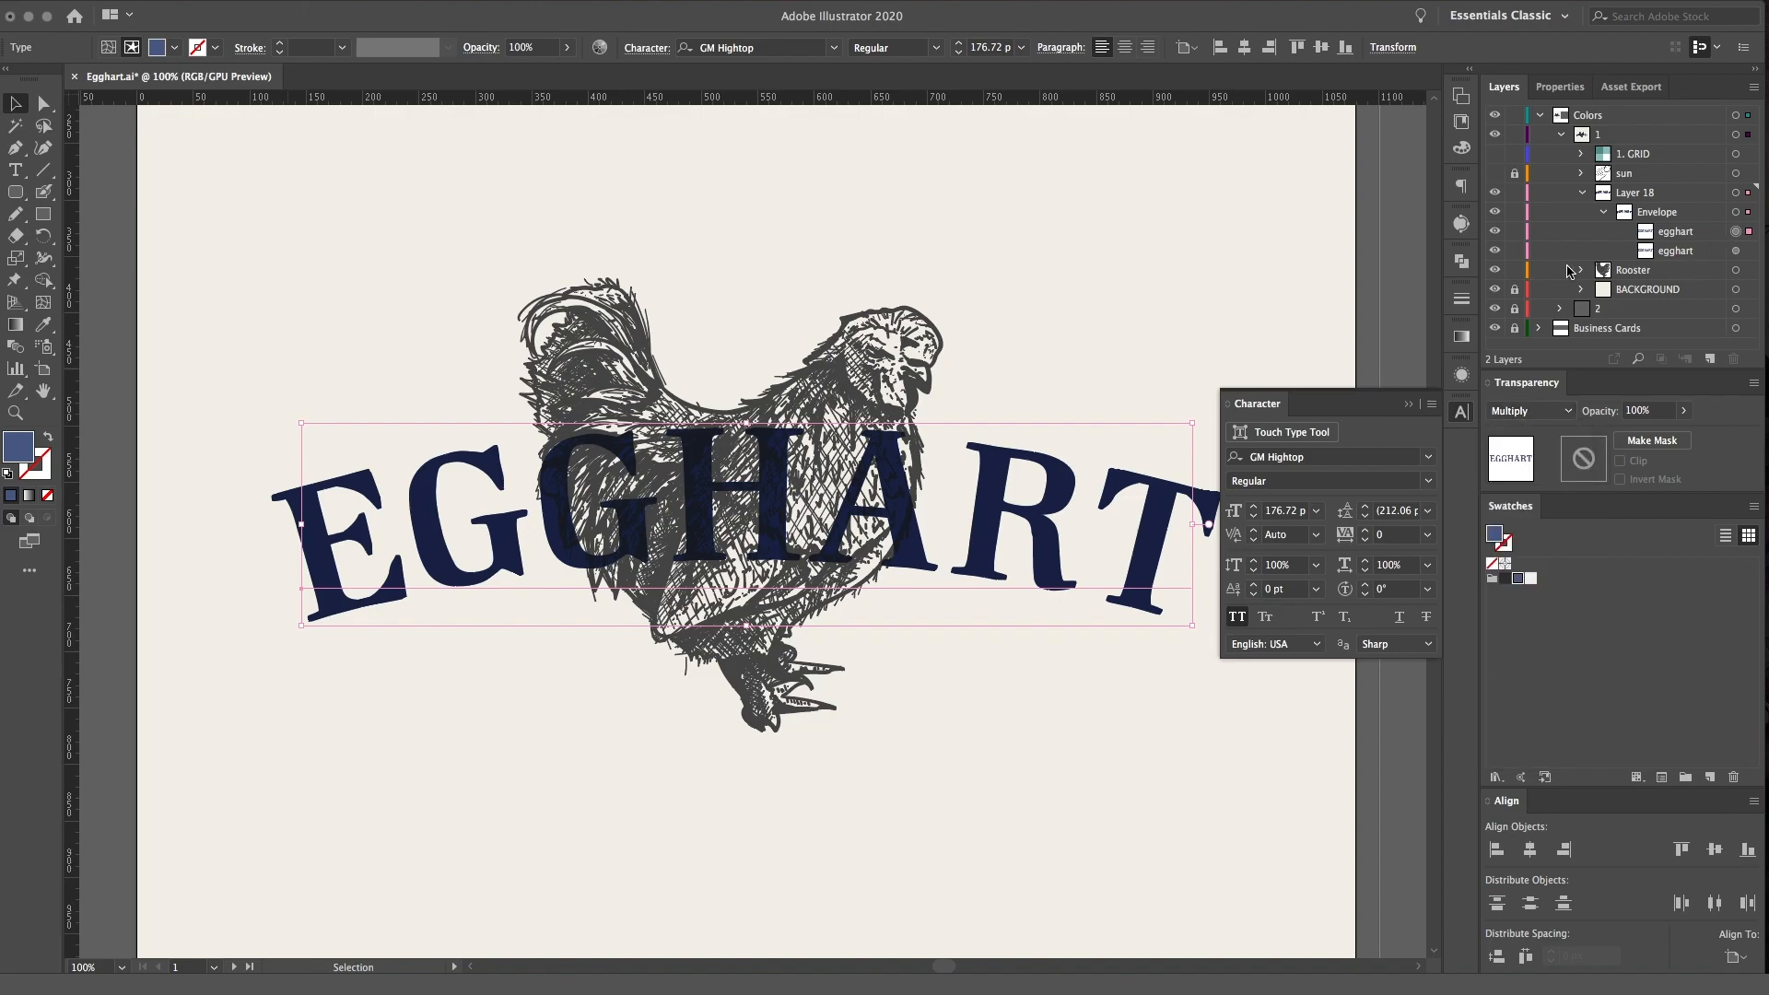
pyautogui.click(1496, 252)
pyautogui.click(1691, 237)
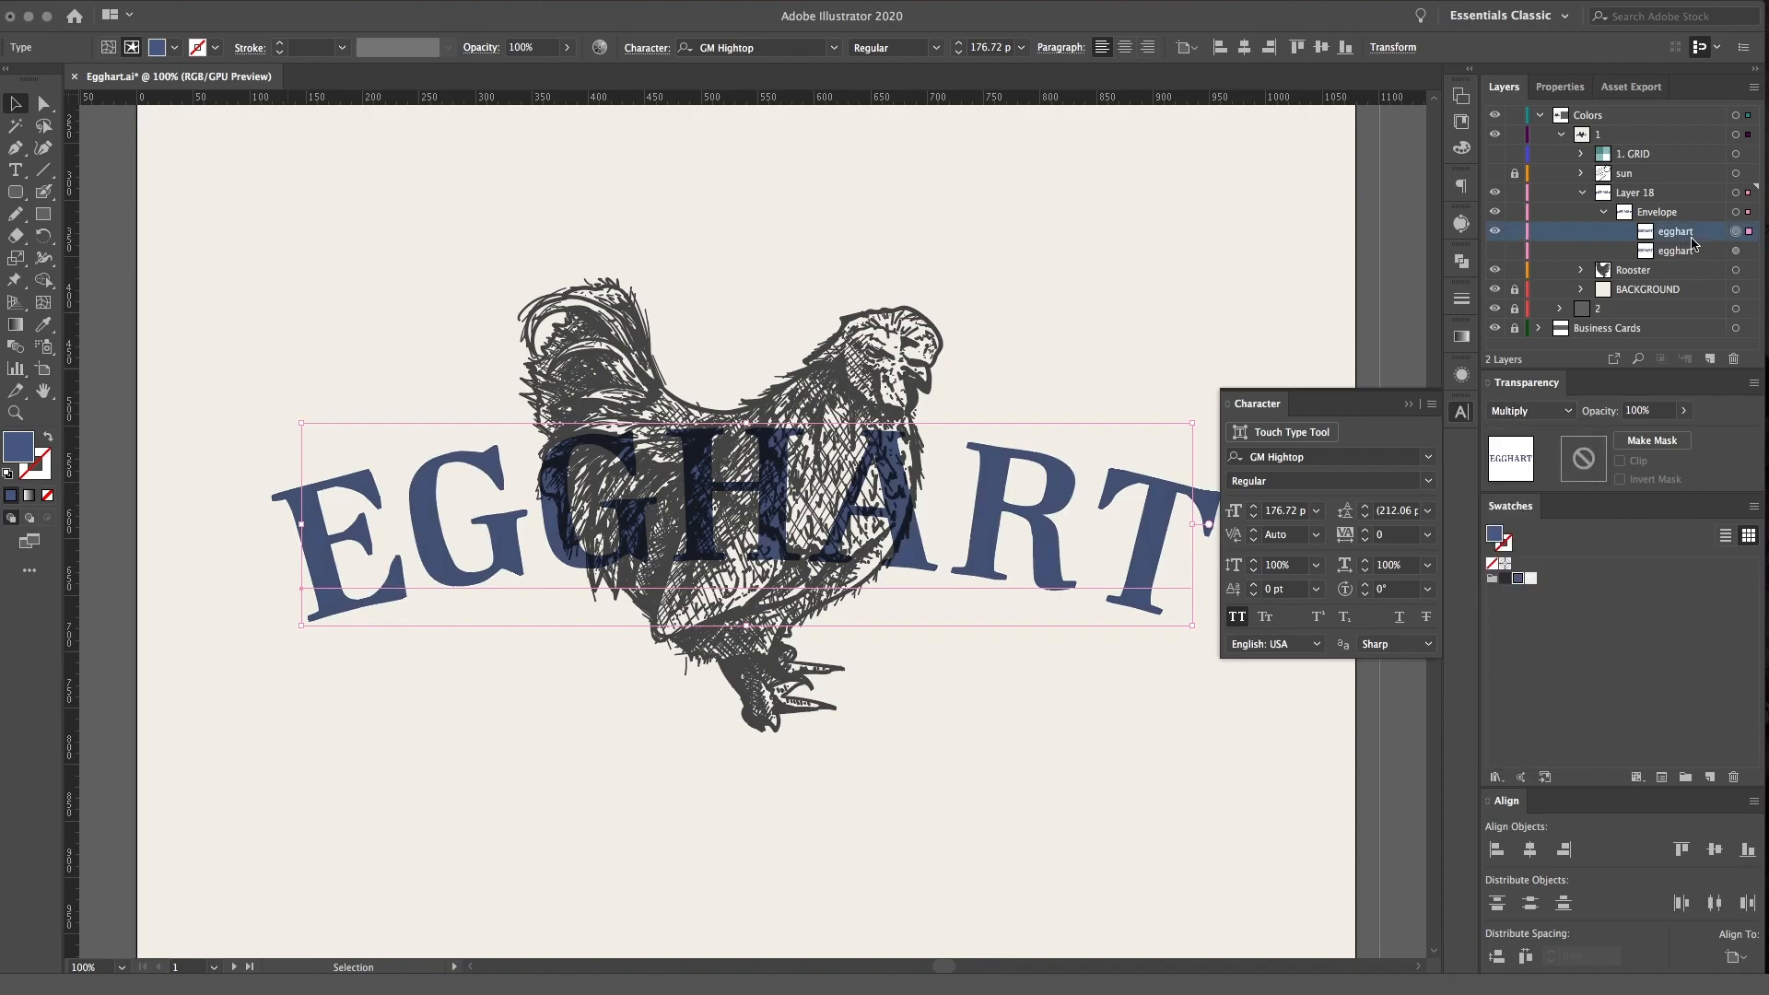
# Give the upper egghart text a more saturated blue fill and check the artwork zoomed out
pyautogui.doubleClick(26, 448)
pyautogui.moveTo(111, 250); pyautogui.dragTo(164, 240)
pyautogui.click(433, 151)
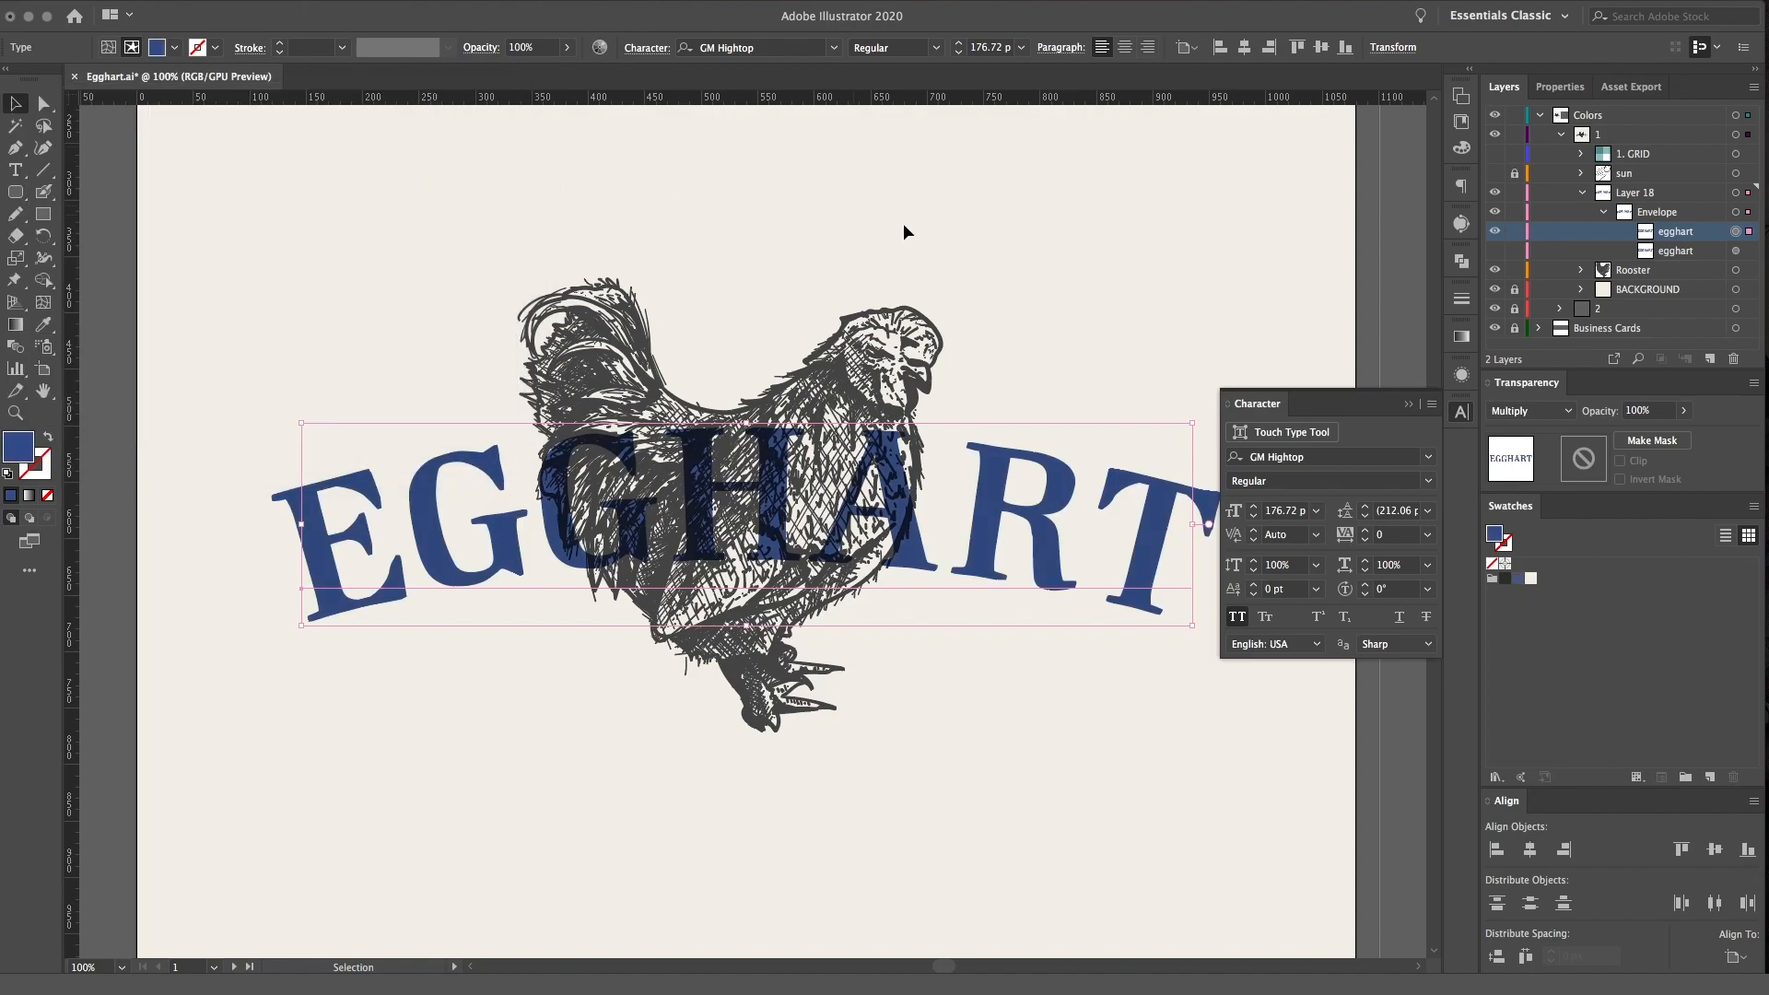
pyautogui.click(1087, 219)
pyautogui.press('super+minus')
pyautogui.press('super+minus')
pyautogui.press('super+minus')
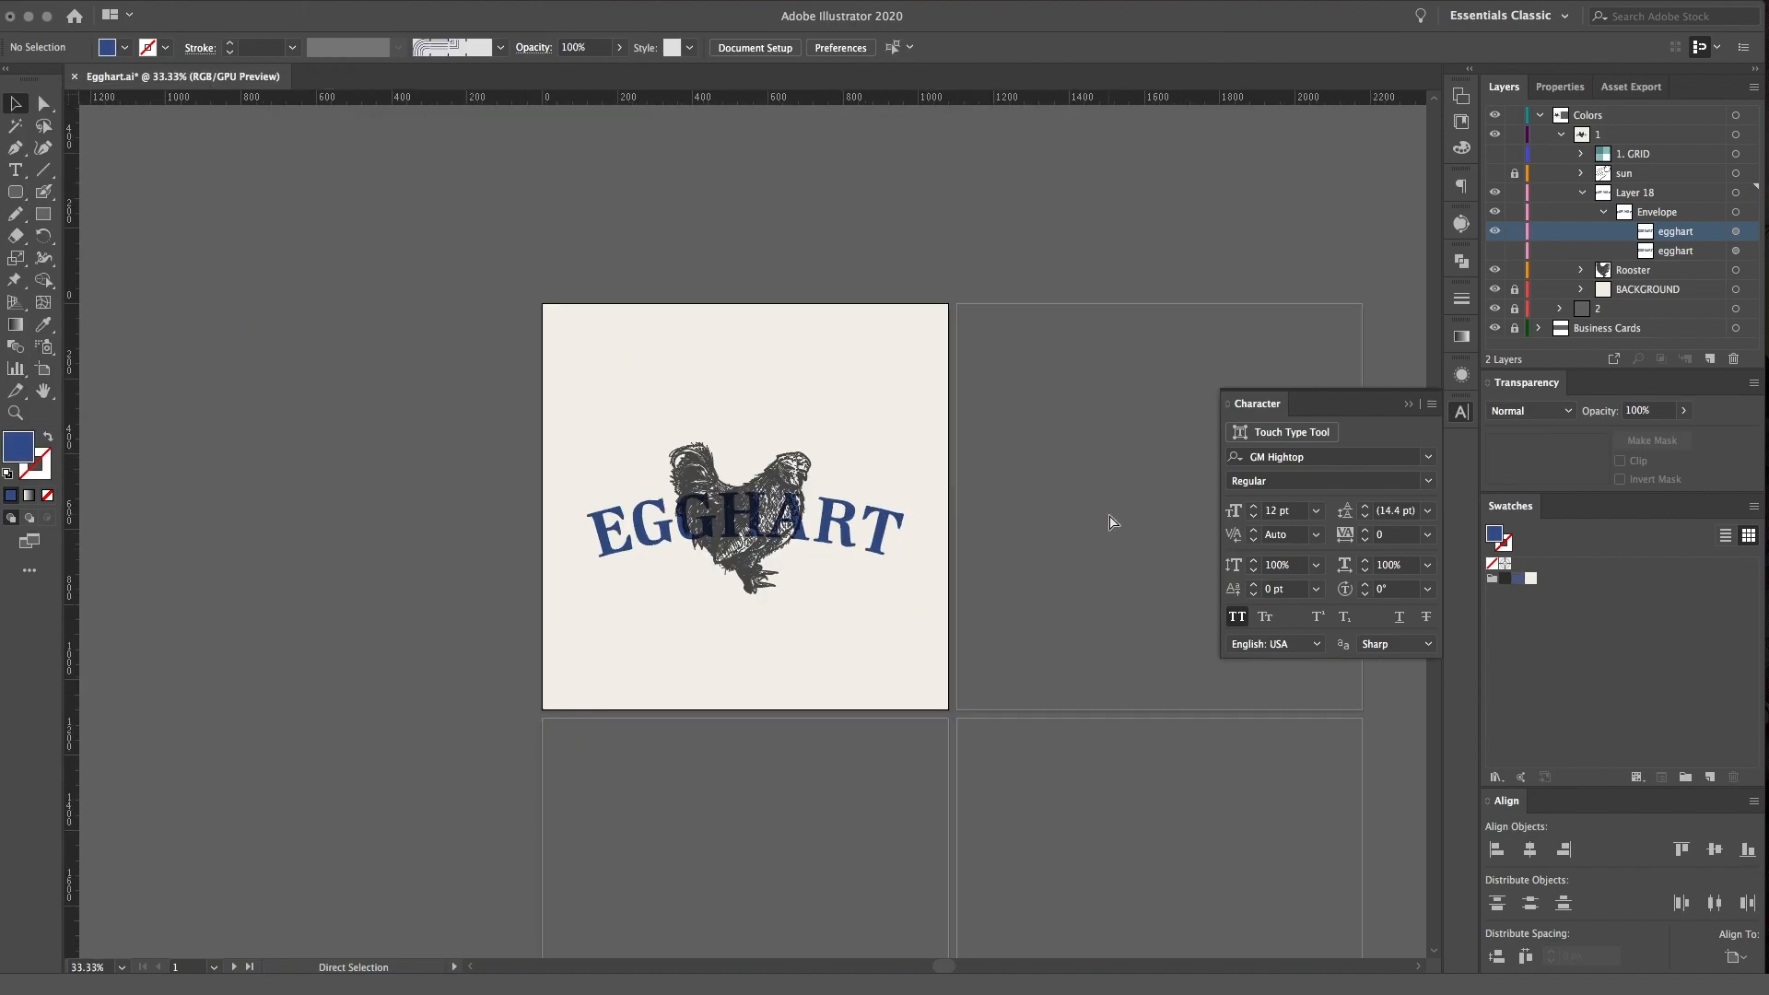
pyautogui.press('super+equal')
pyautogui.press('super+equal')
pyautogui.click(1185, 242)
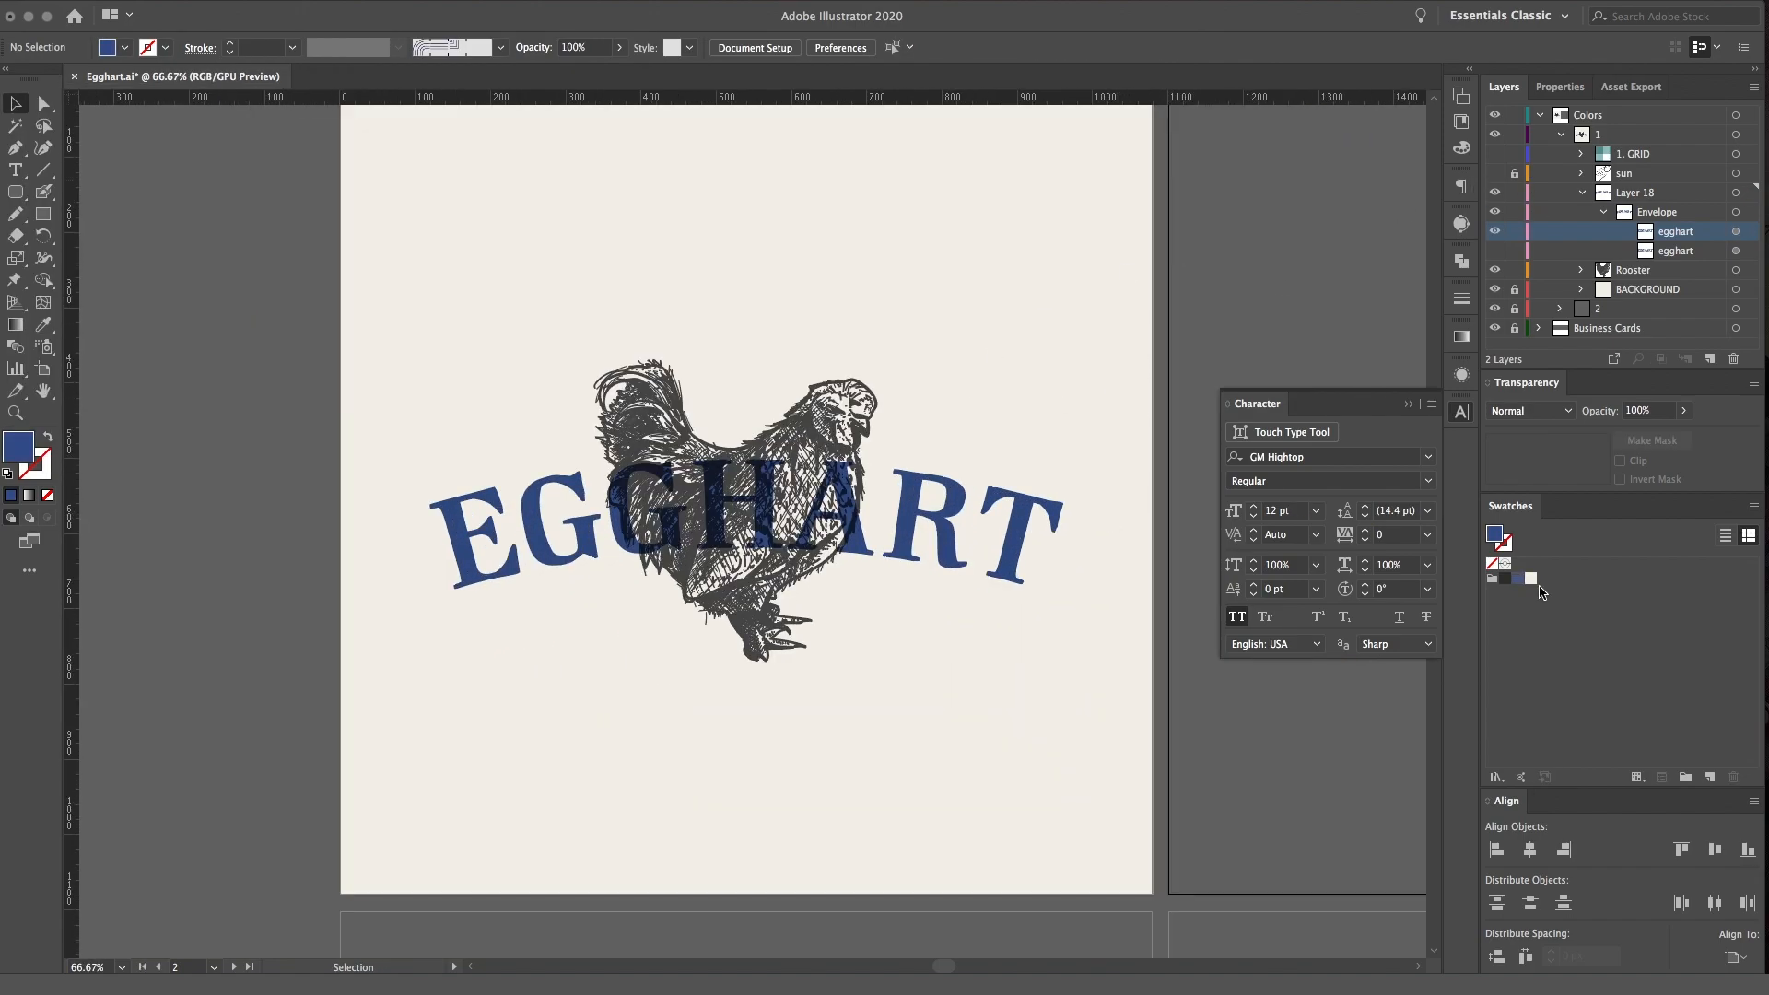
# Save the rooster beak's dark grey fill as a swatch, inspect its colour values, and close the Character panel
pyautogui.click(865, 431)
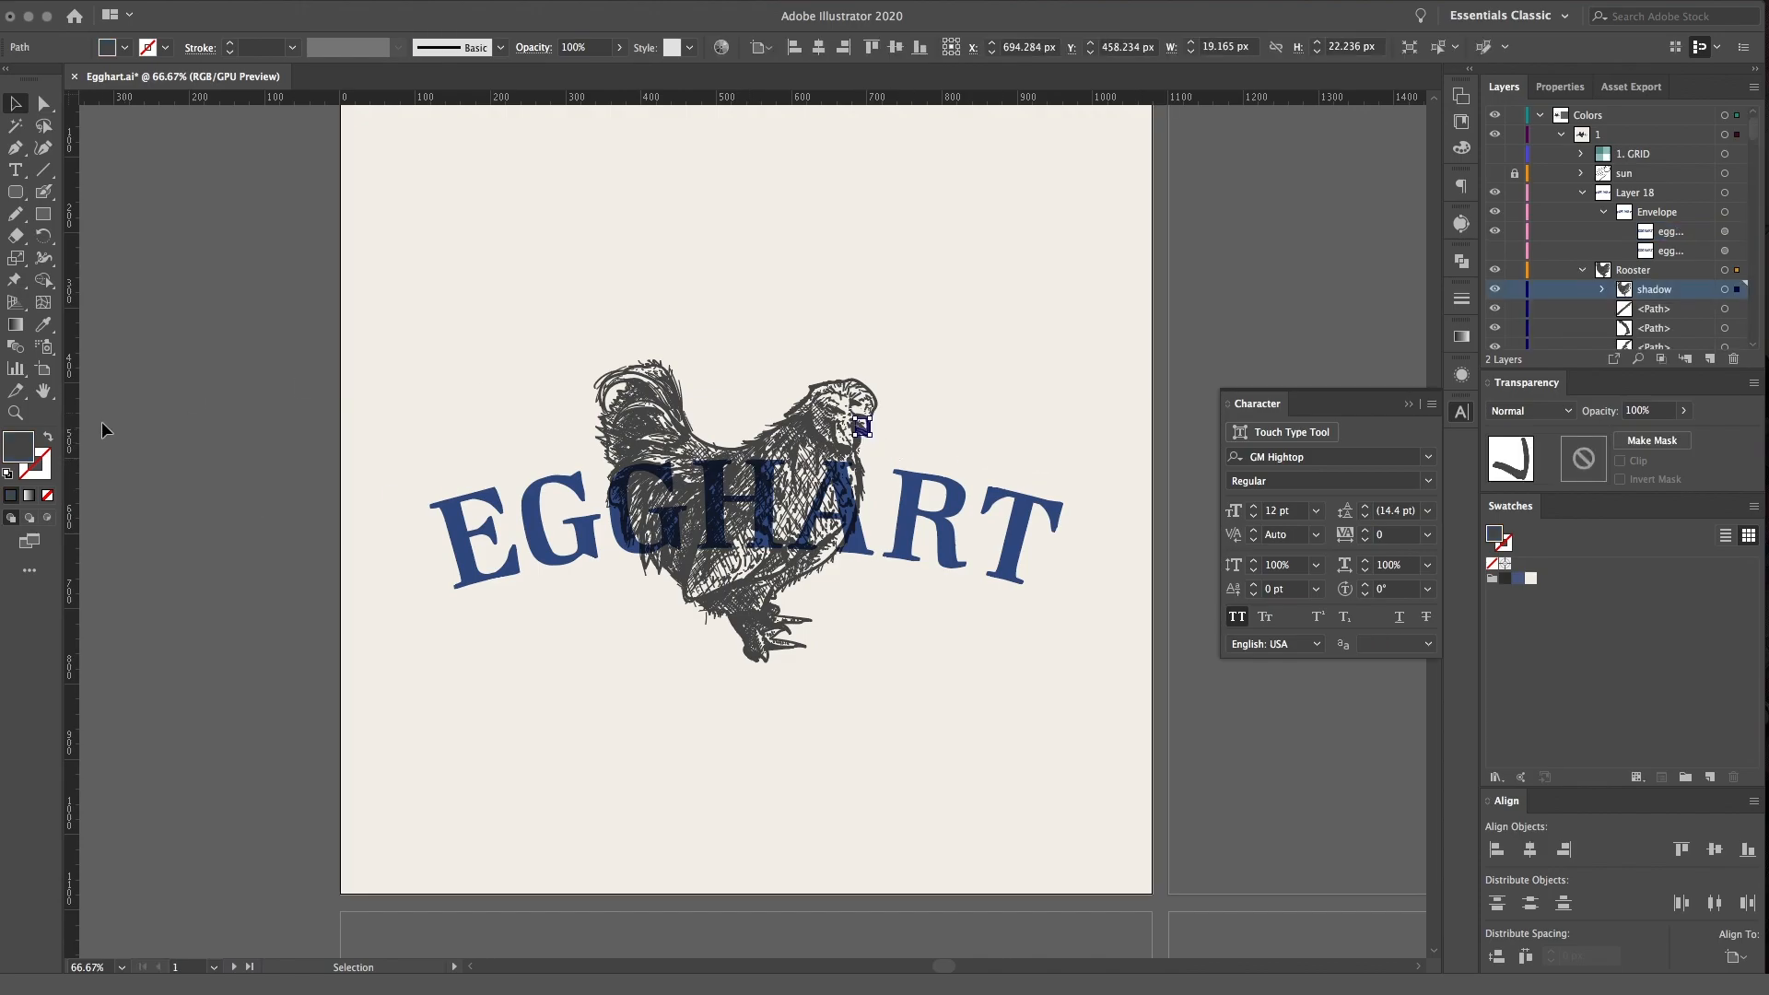
pyautogui.moveTo(22, 449); pyautogui.dragTo(1515, 586)
pyautogui.doubleClick(24, 458)
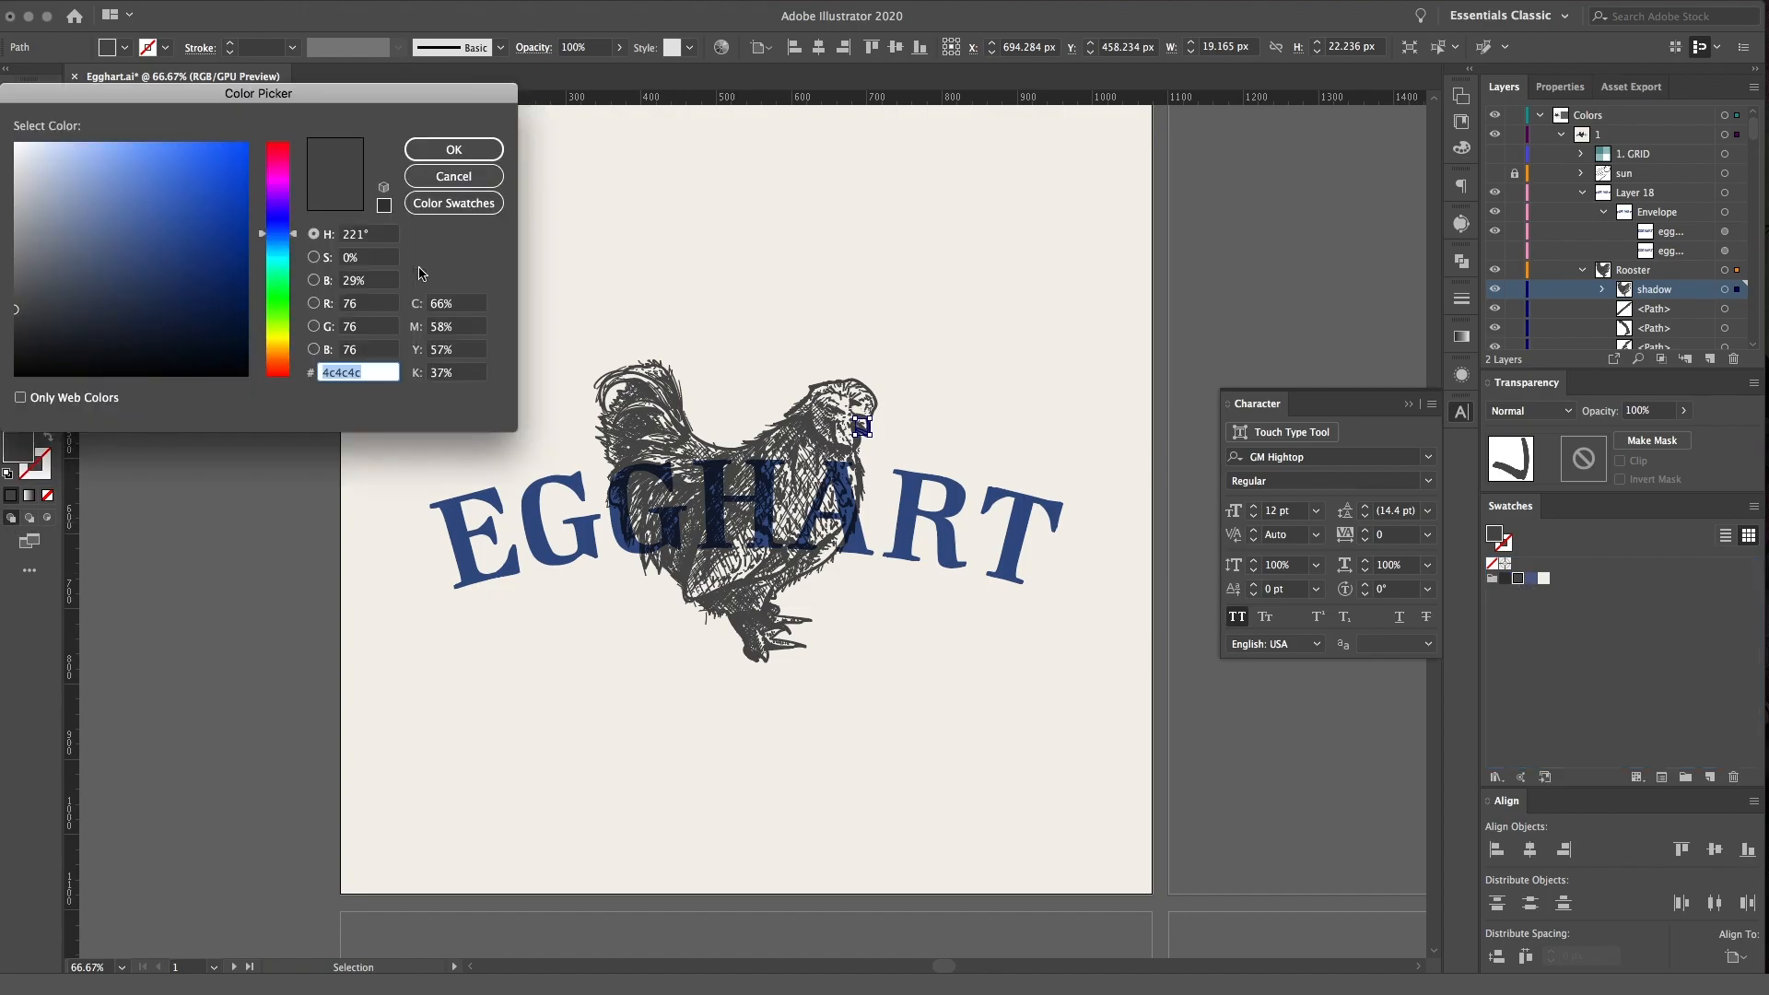
pyautogui.click(453, 176)
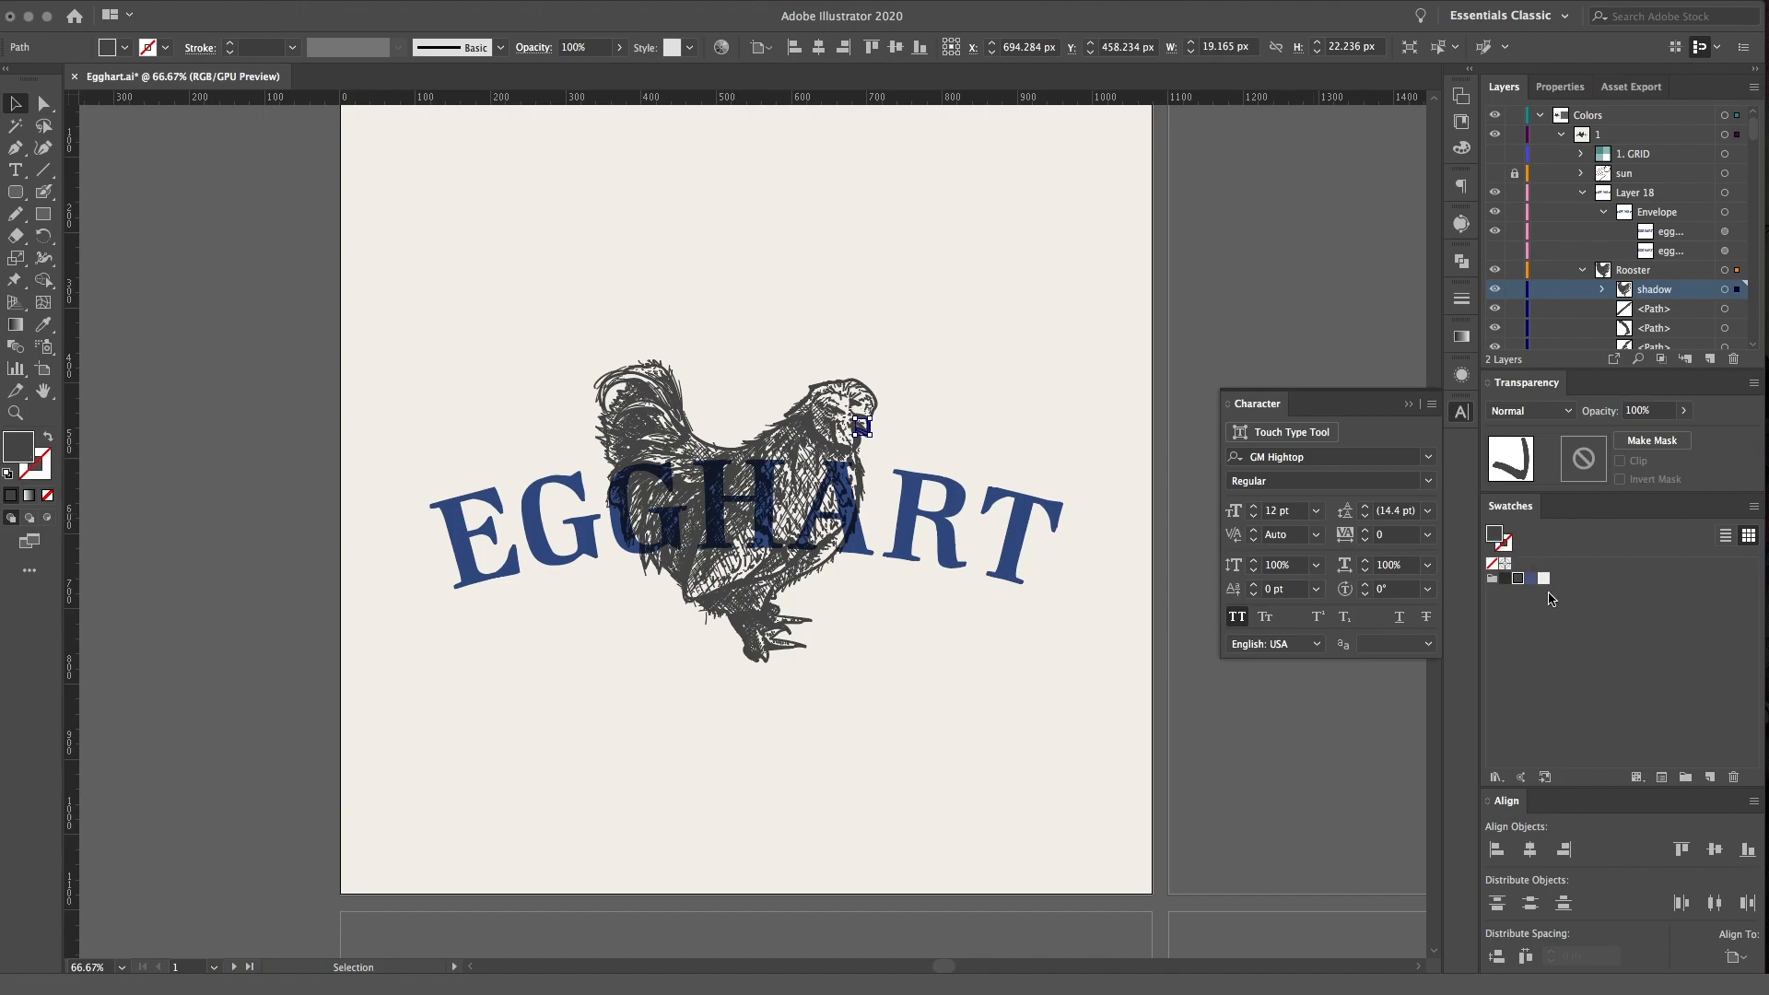
pyautogui.click(1463, 412)
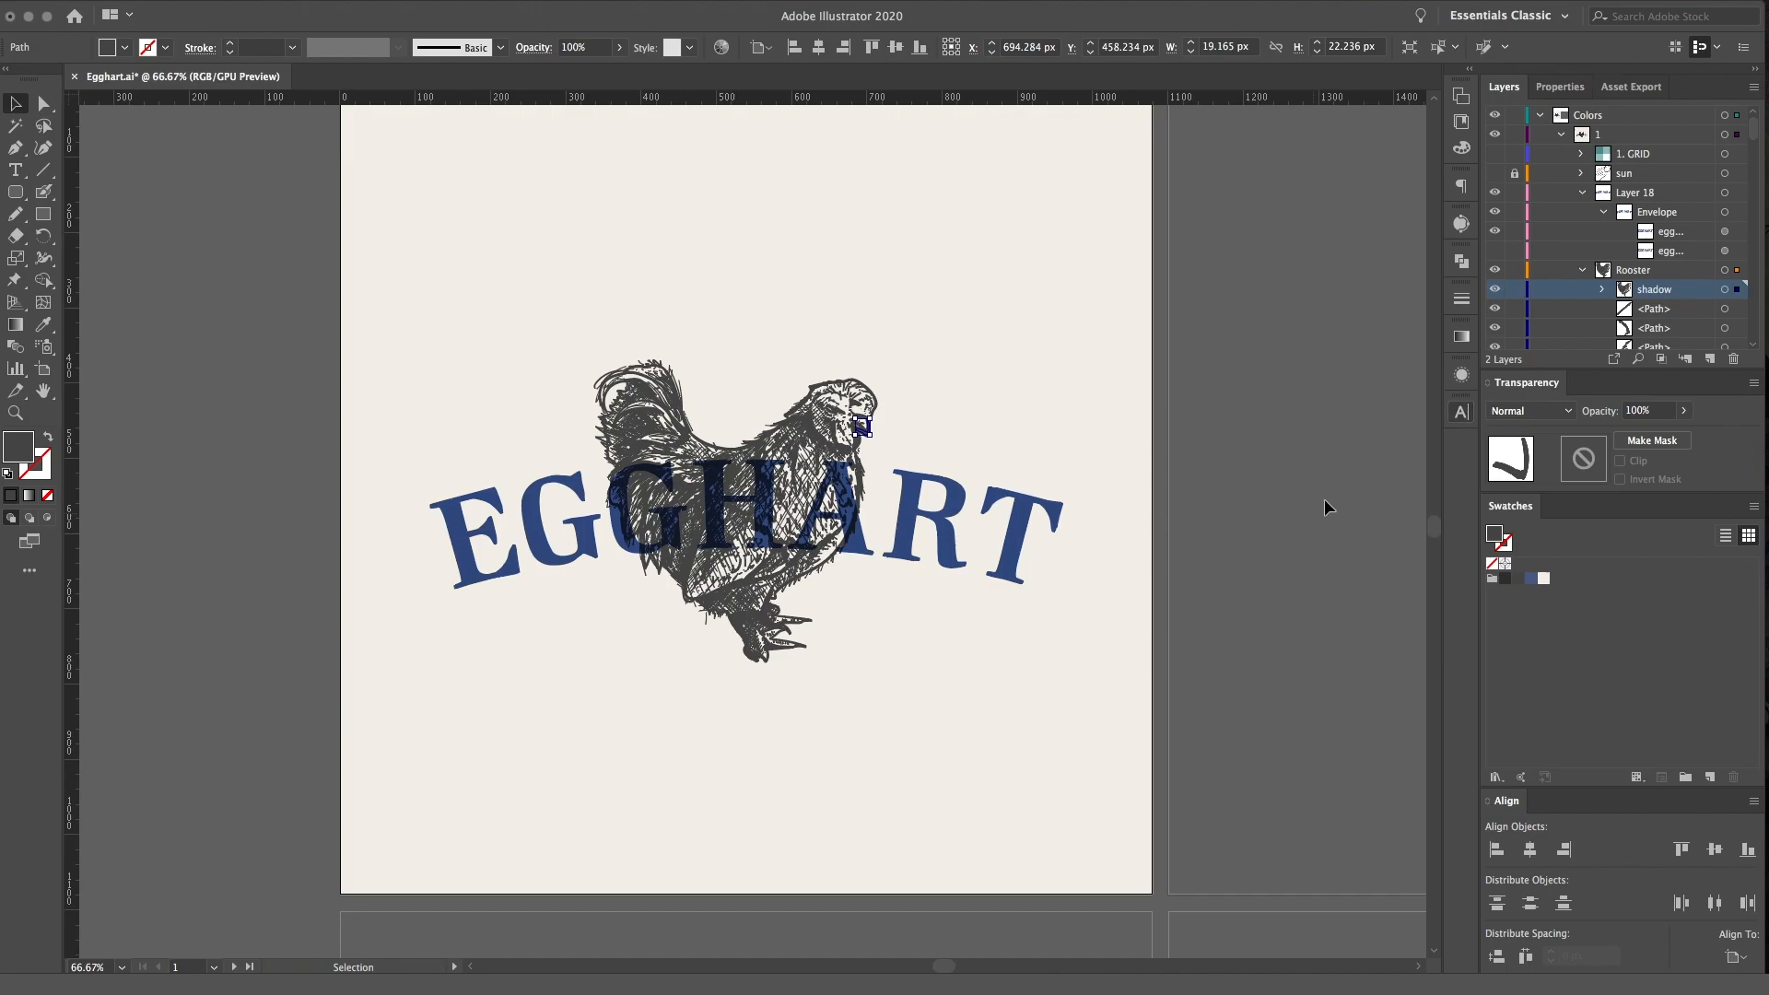
pyautogui.click(1216, 636)
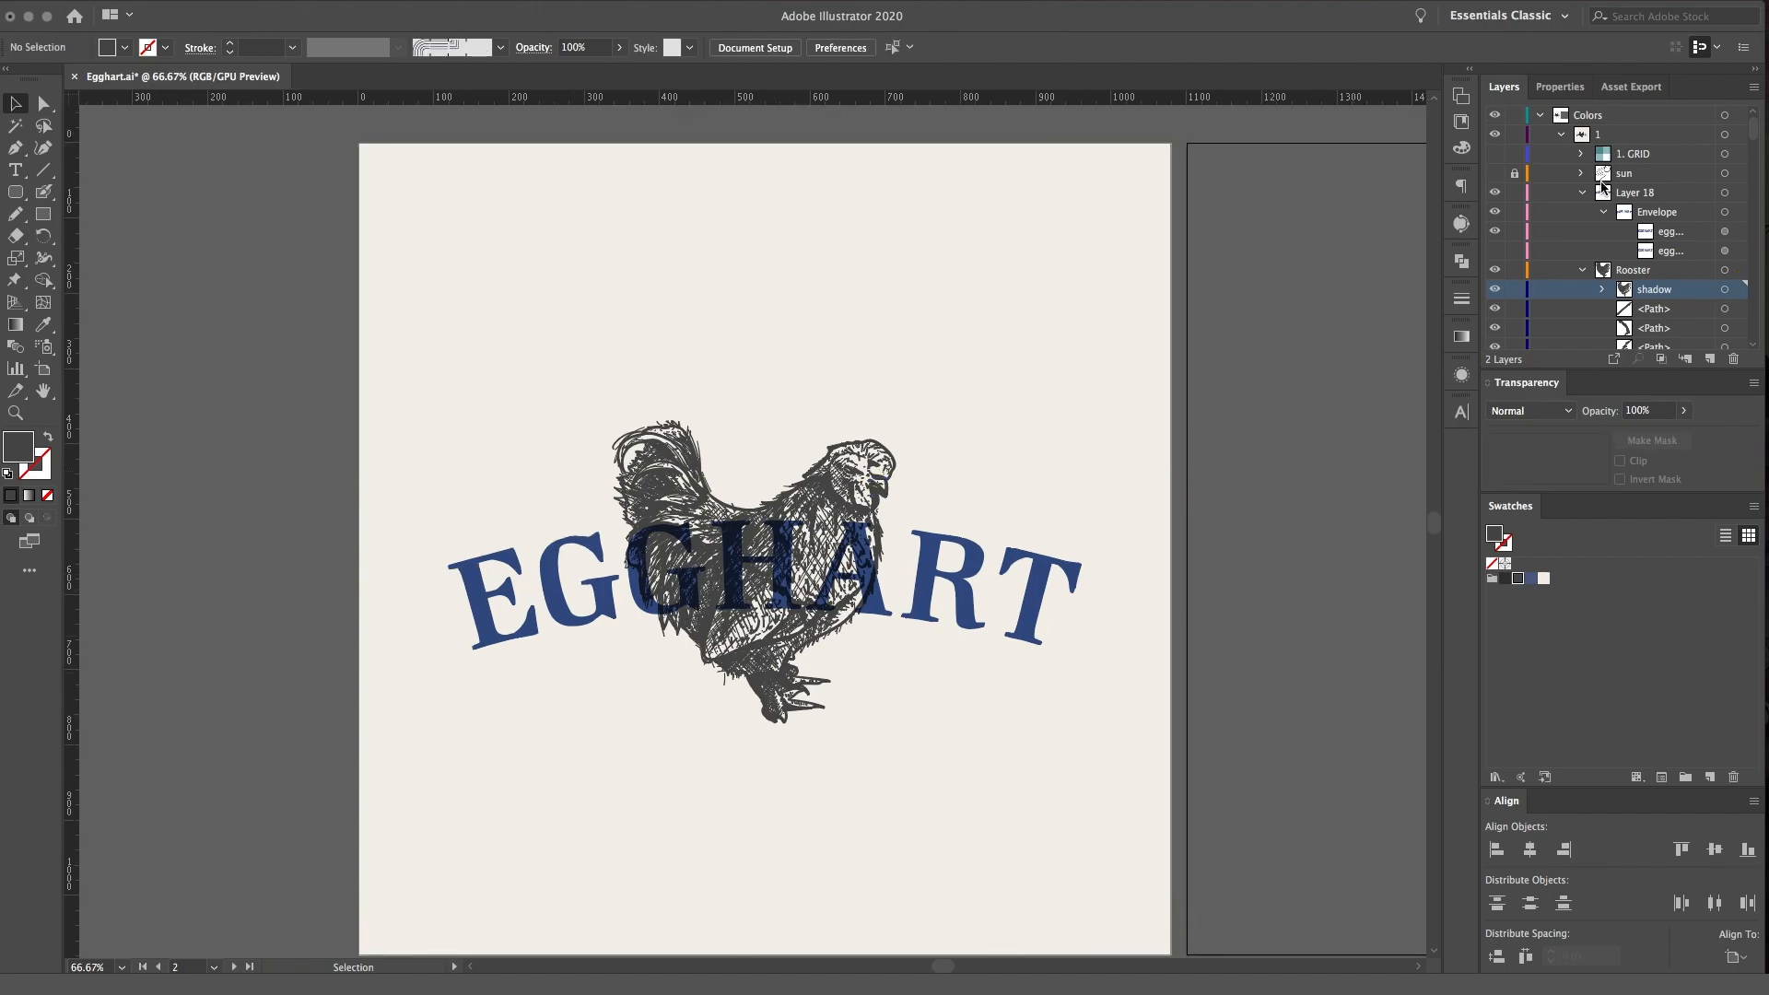
# Collapse Layer 18 and the Rooster layer, and rename Layer 18 as text
pyautogui.click(1580, 194)
pyautogui.click(1582, 212)
pyautogui.doubleClick(1635, 193)
pyautogui.write('text')
pyautogui.click(1705, 210)
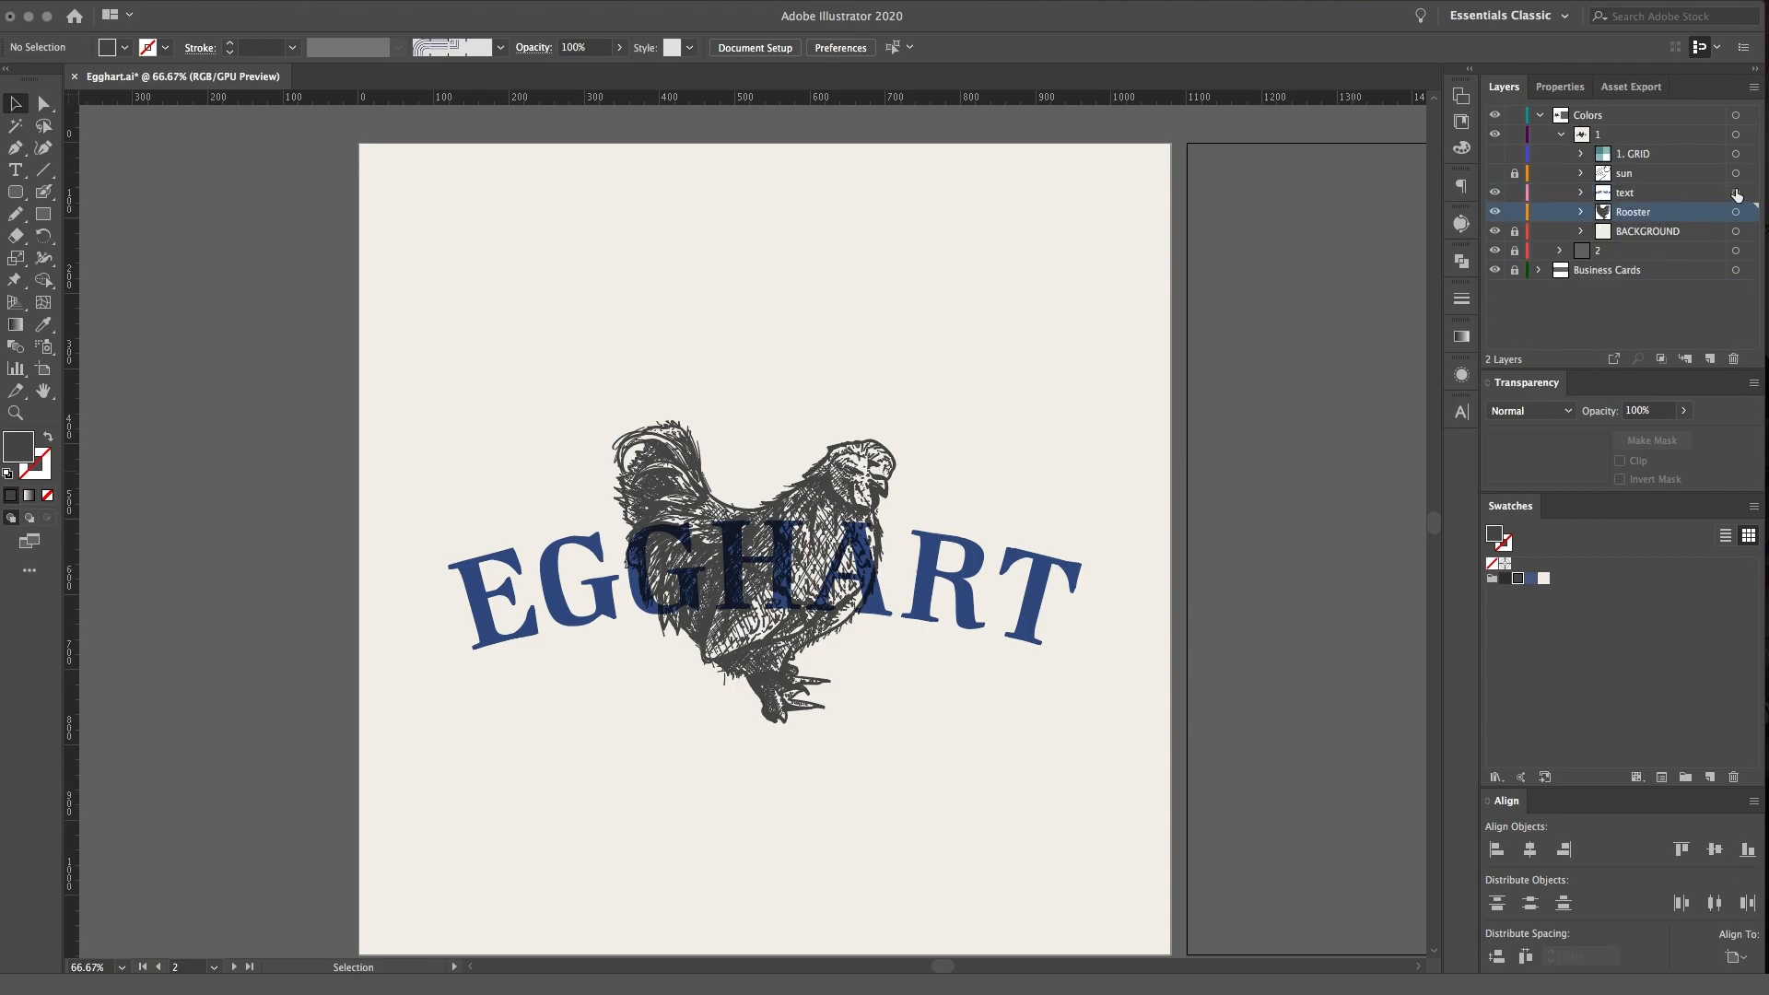
# Add the tagline FROM FARM TO TABLE as point text above the rooster on the text layer
pyautogui.click(1736, 195)
pyautogui.press('t')
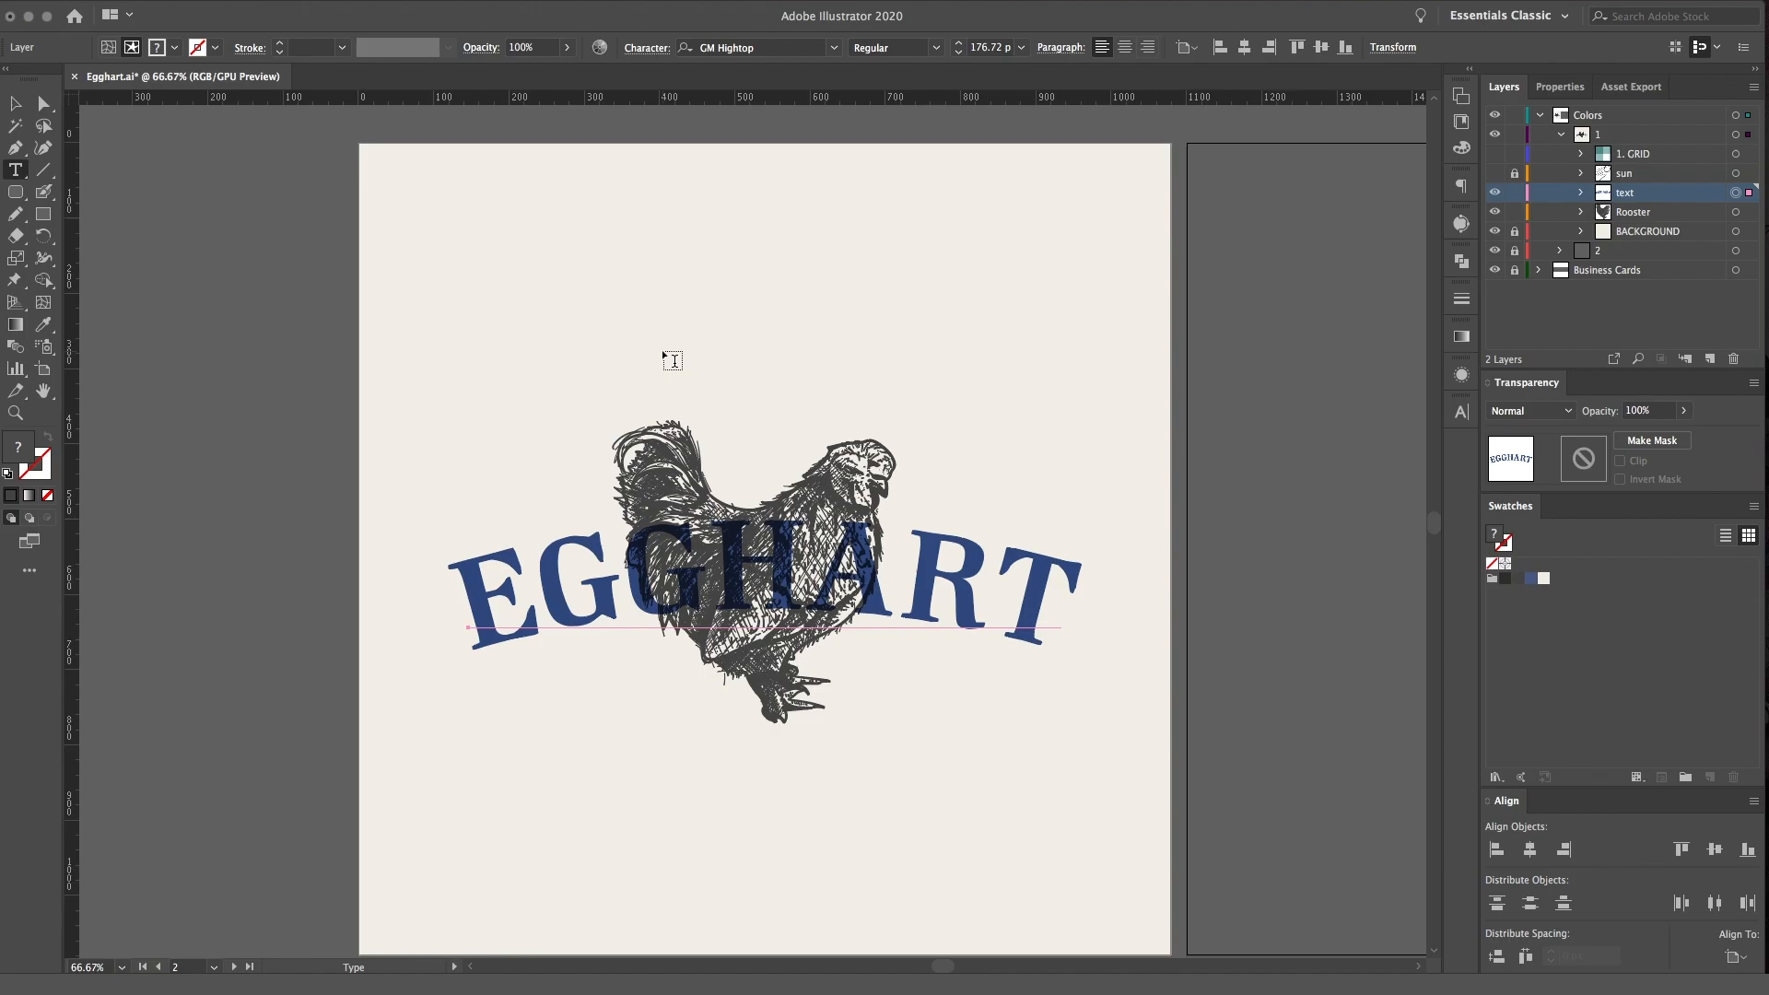
pyautogui.click(693, 316)
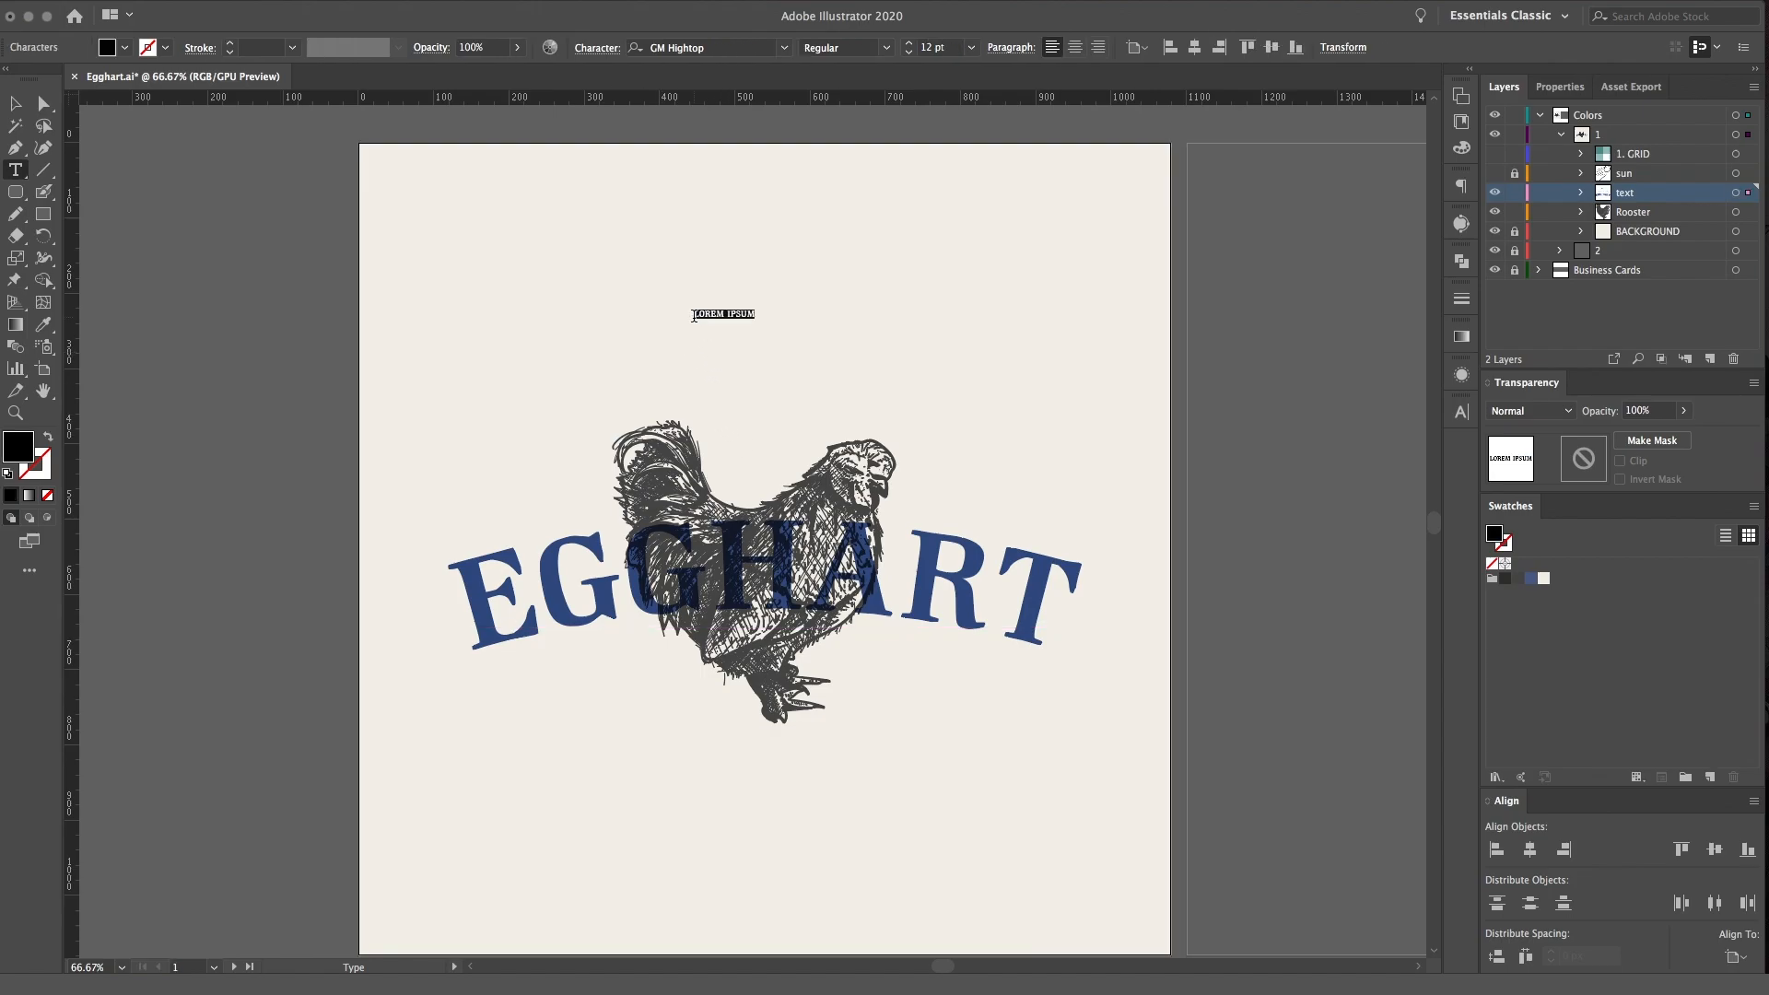
pyautogui.write('FRO')
# Fill the FROM FARM TO TABLE tagline with the blue swatch
pyautogui.click(1582, 194)
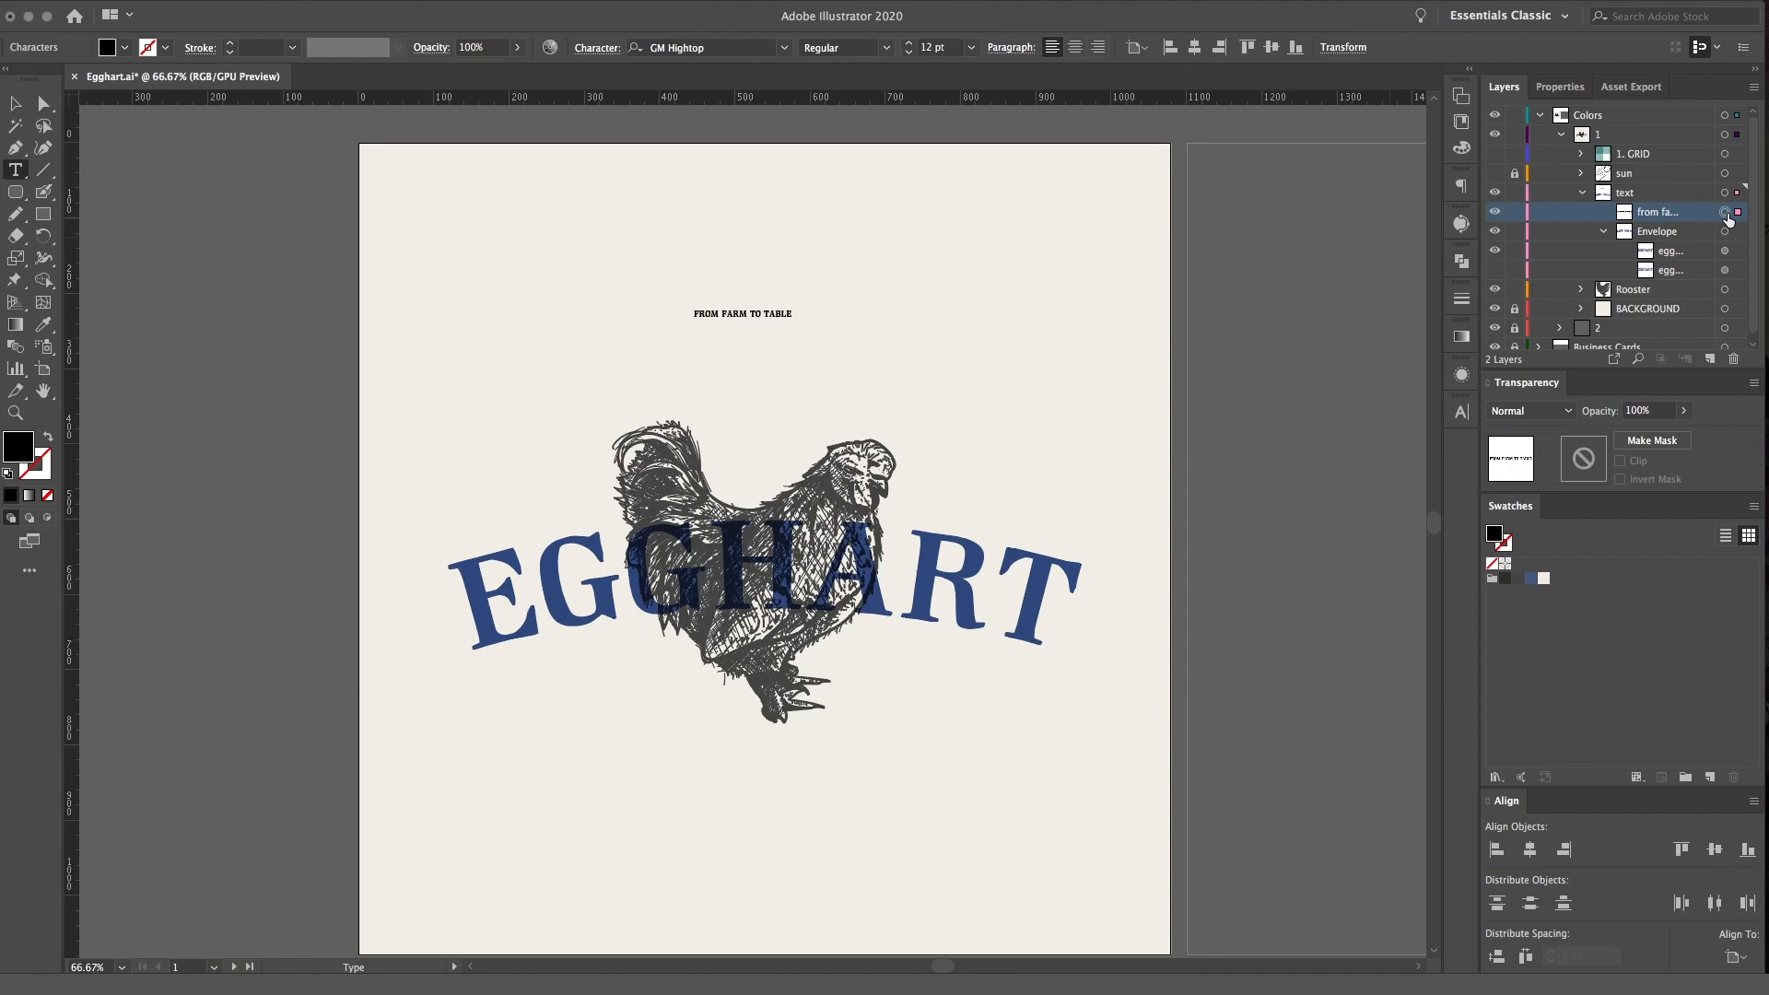
pyautogui.click(1725, 212)
pyautogui.click(1530, 577)
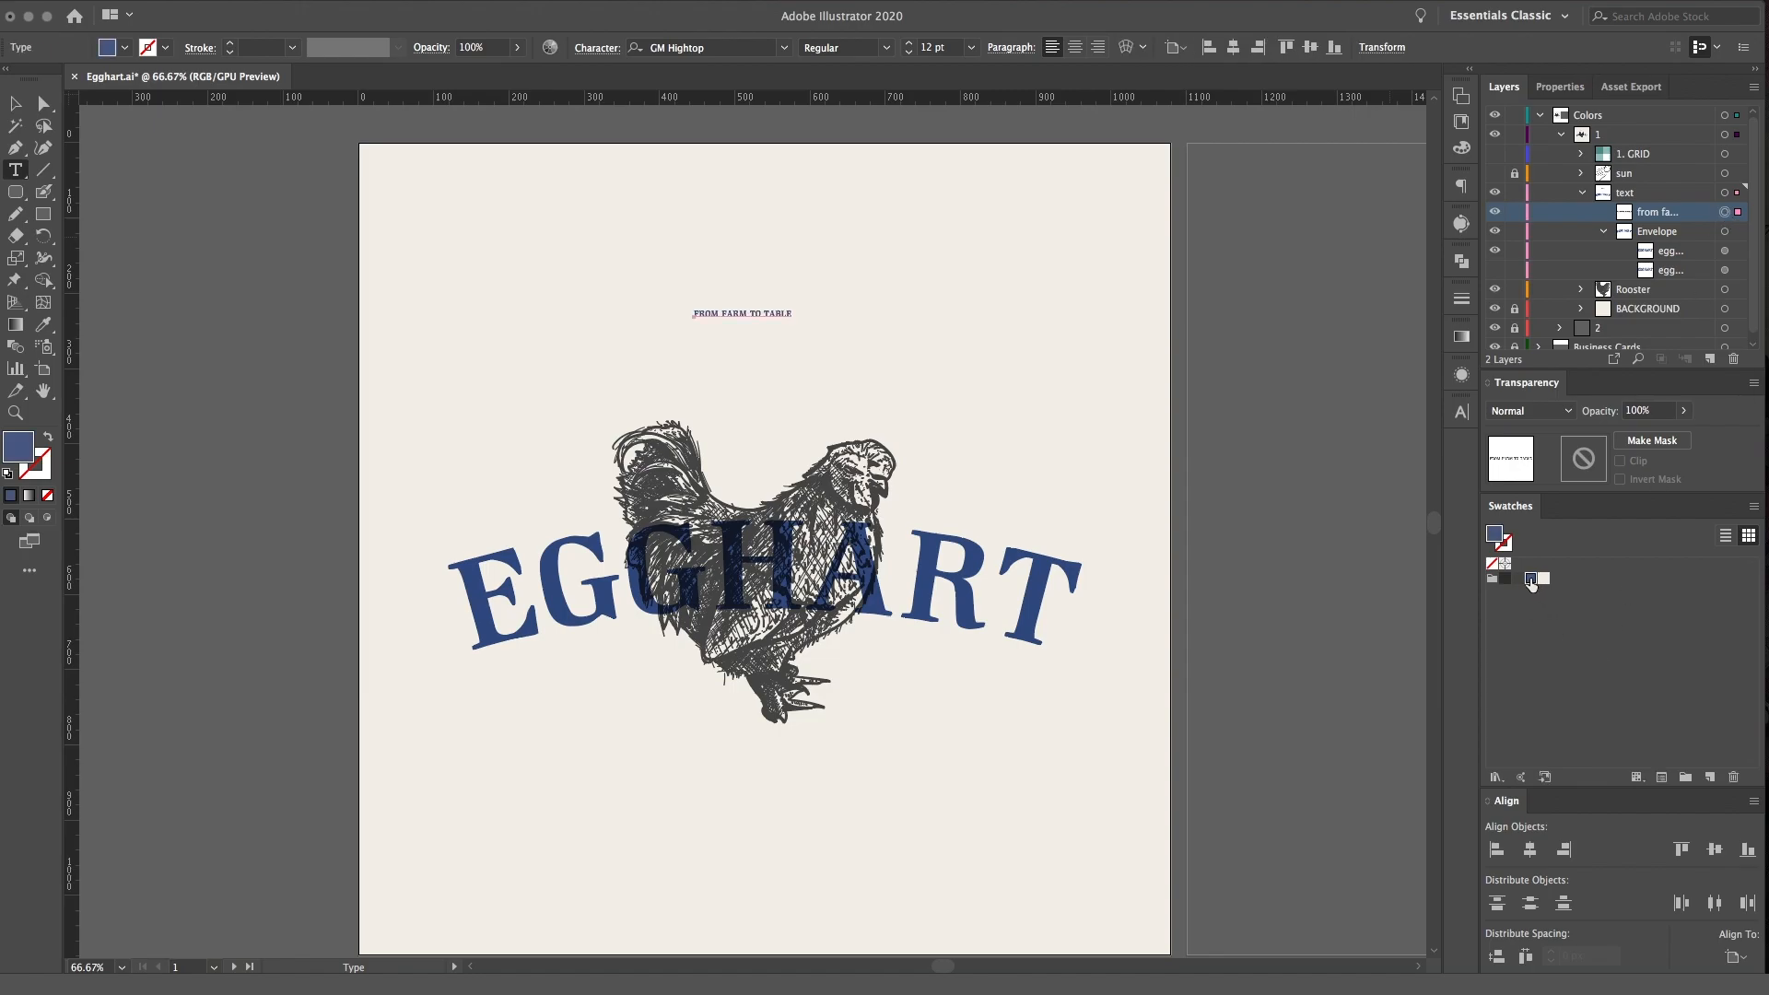
# Set the tagline to 25 pt with centred alignment and position it just above the rooster
pyautogui.click(1462, 411)
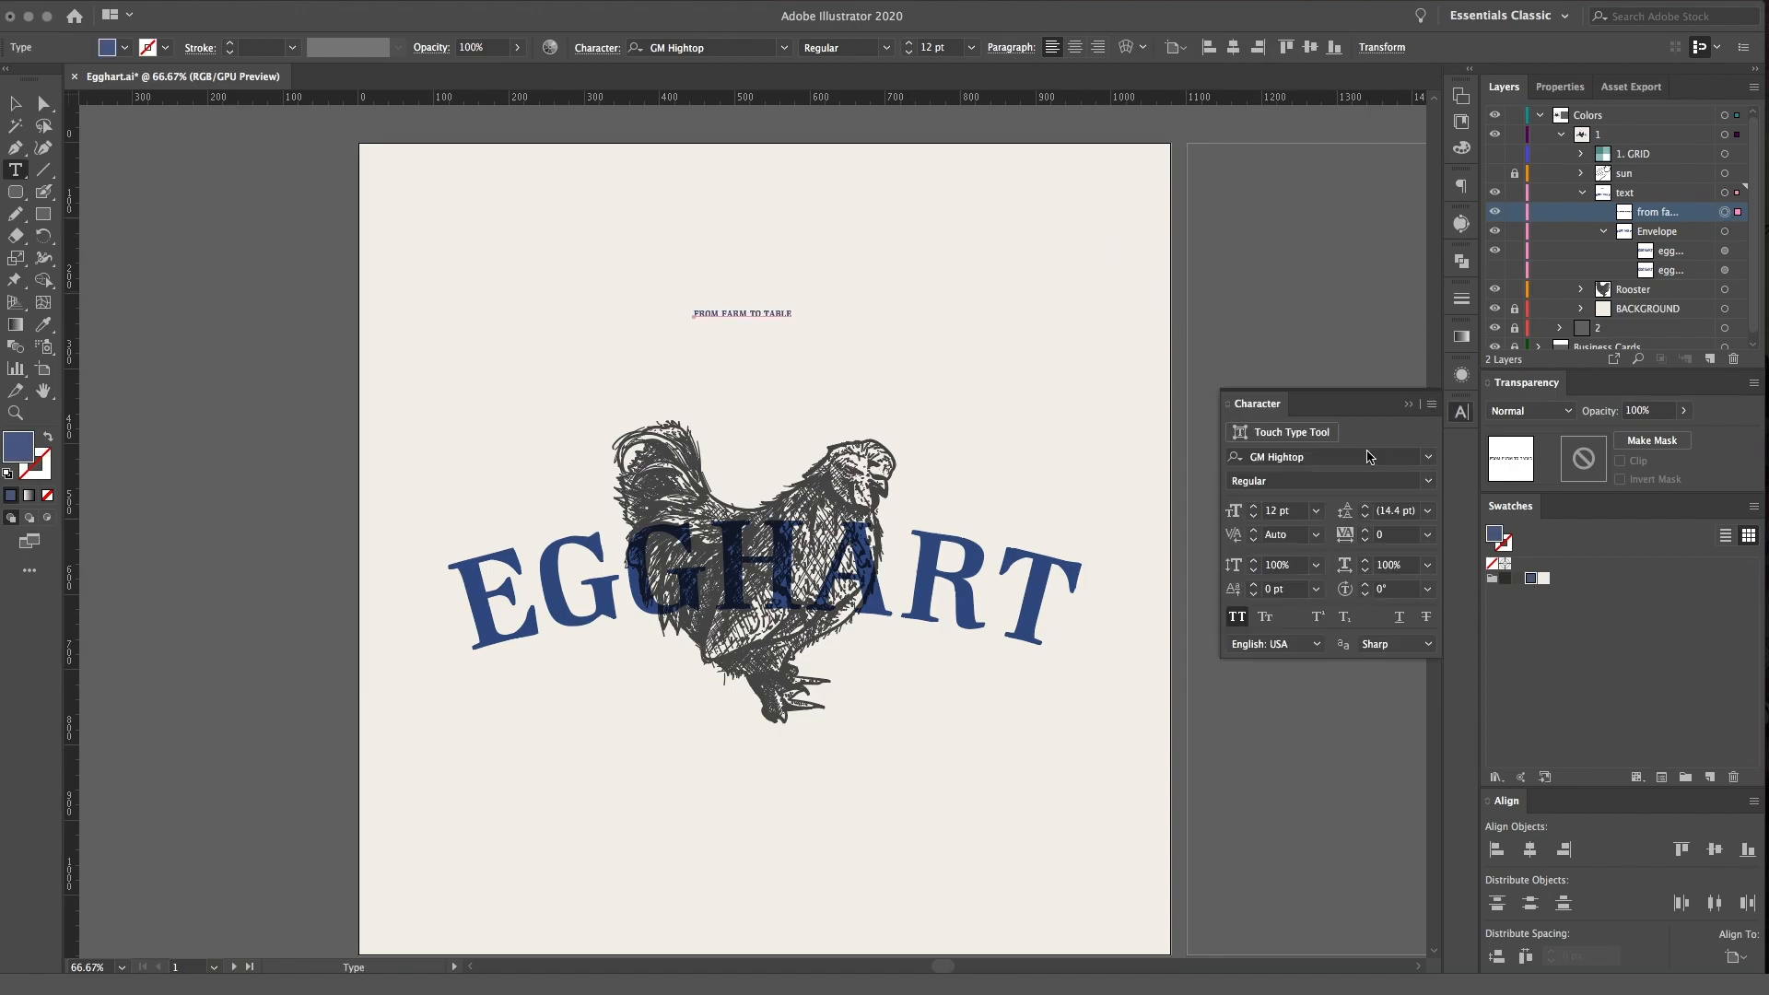
pyautogui.click(1258, 509)
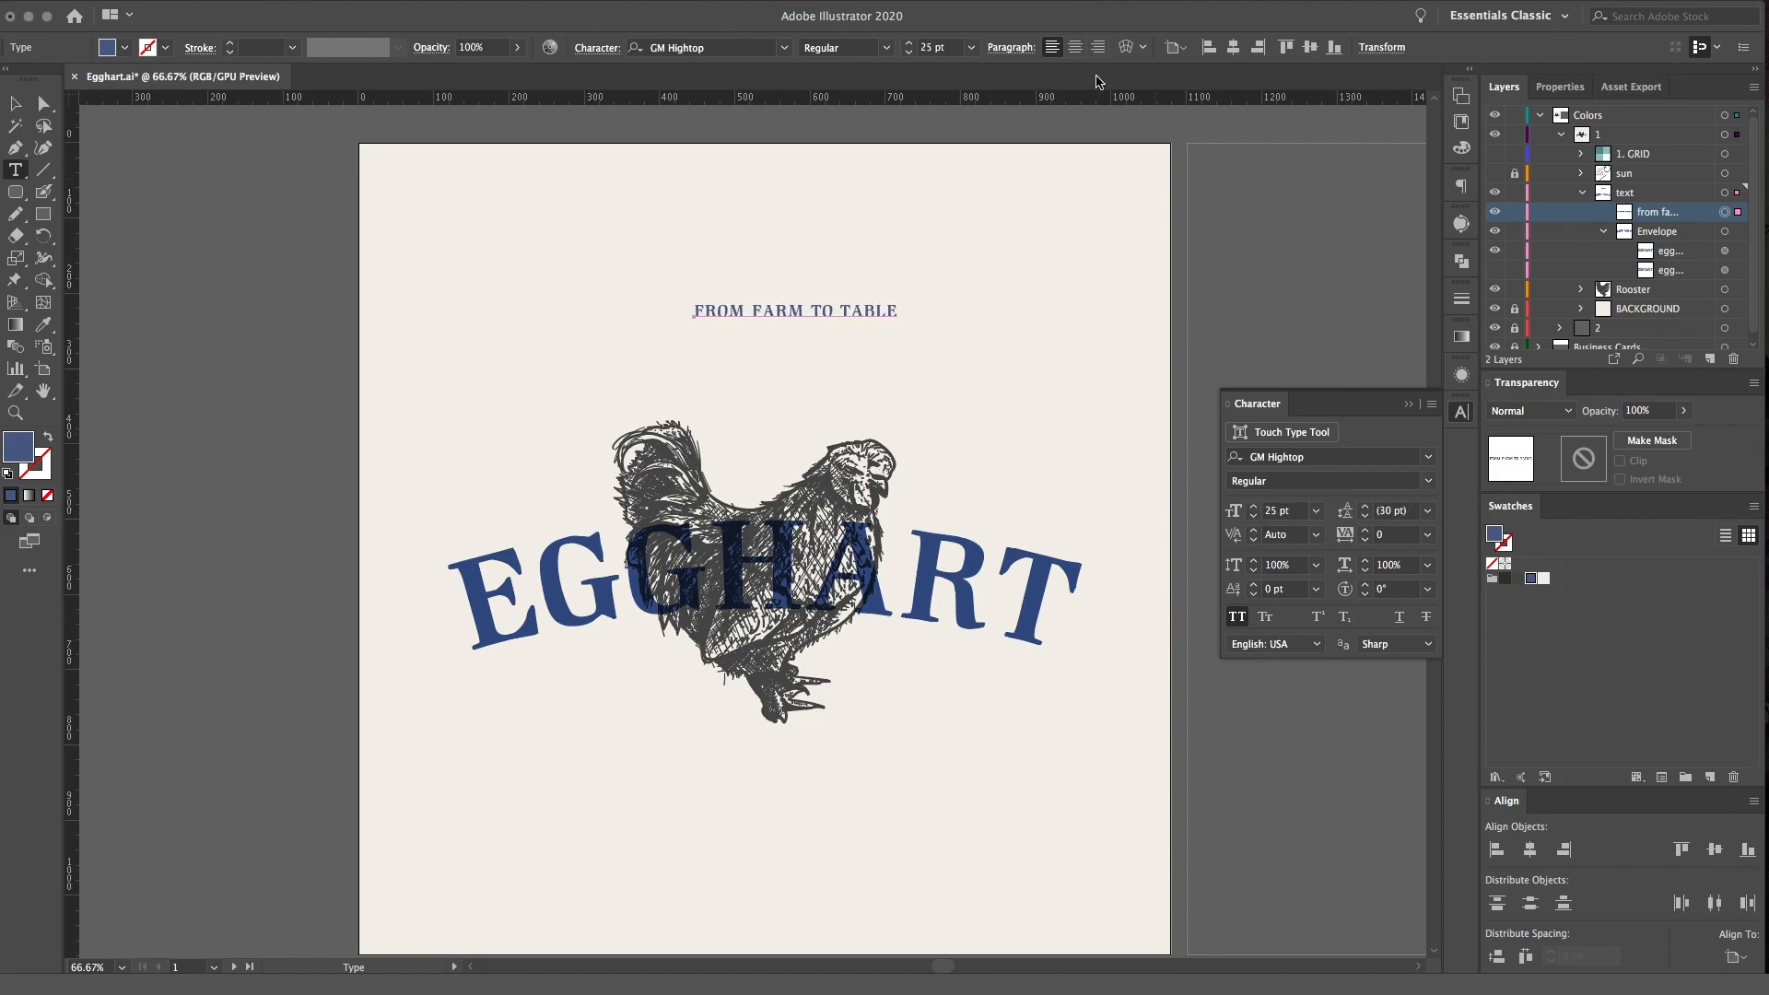
pyautogui.click(1075, 47)
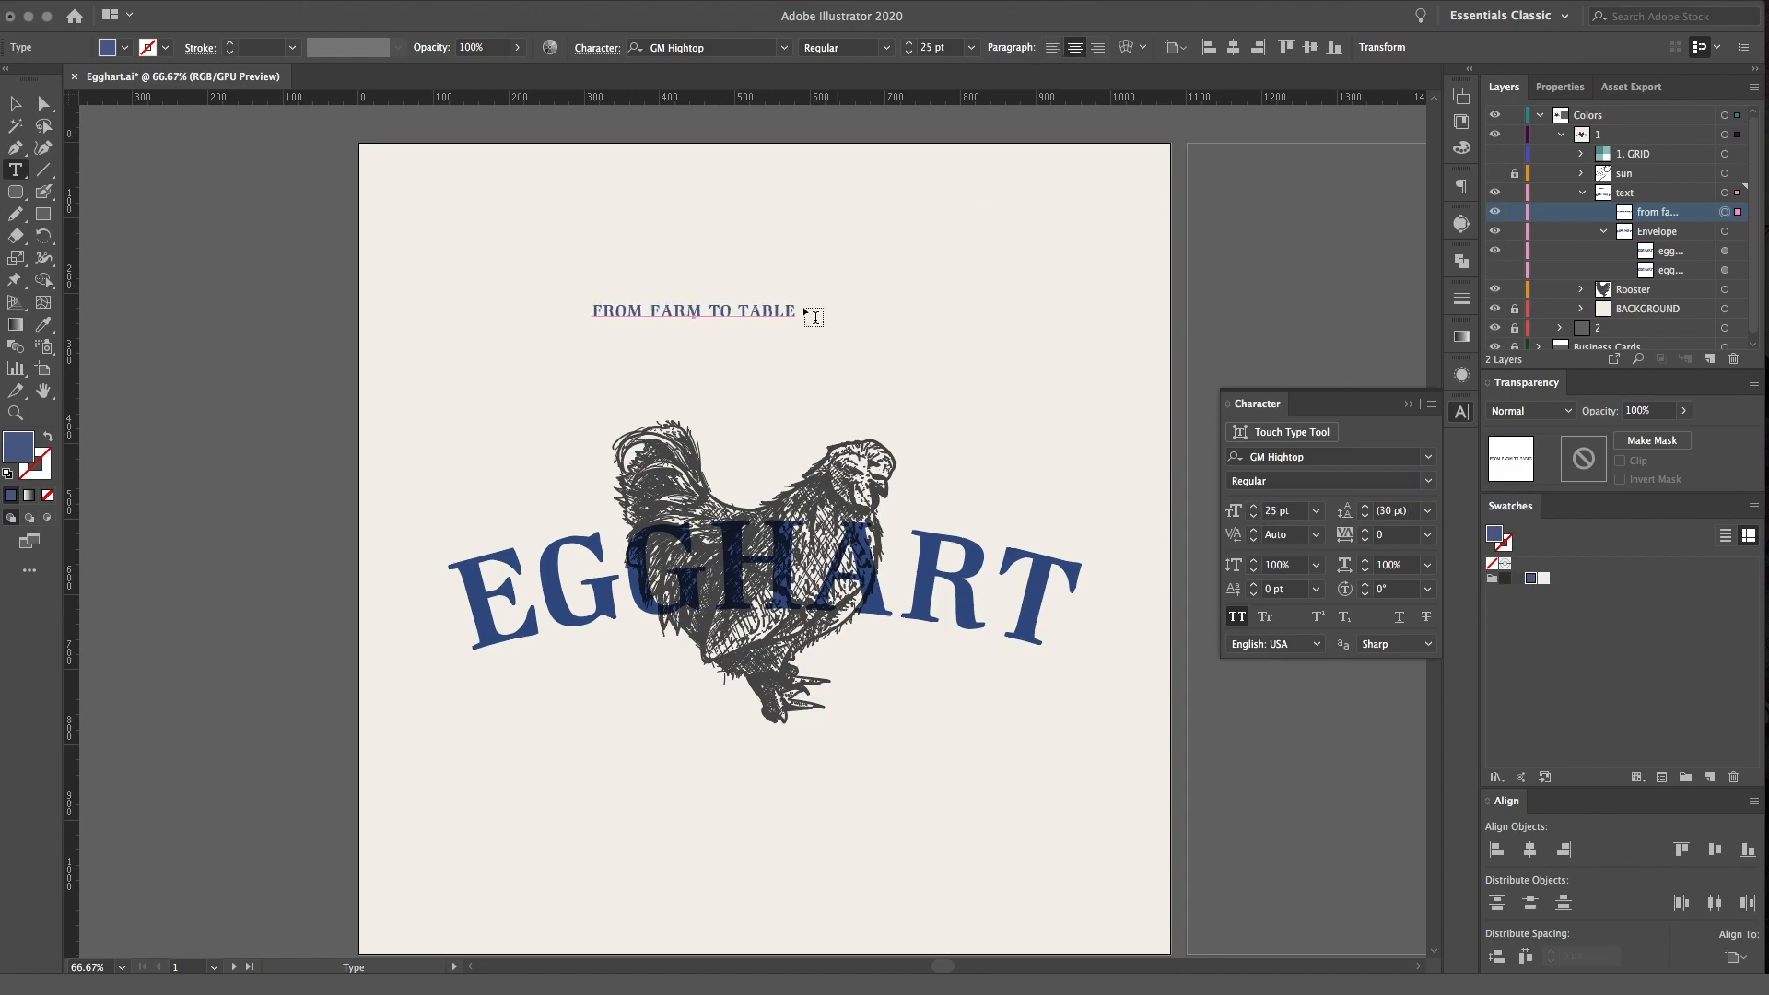
pyautogui.moveTo(733, 308); pyautogui.dragTo(799, 370)
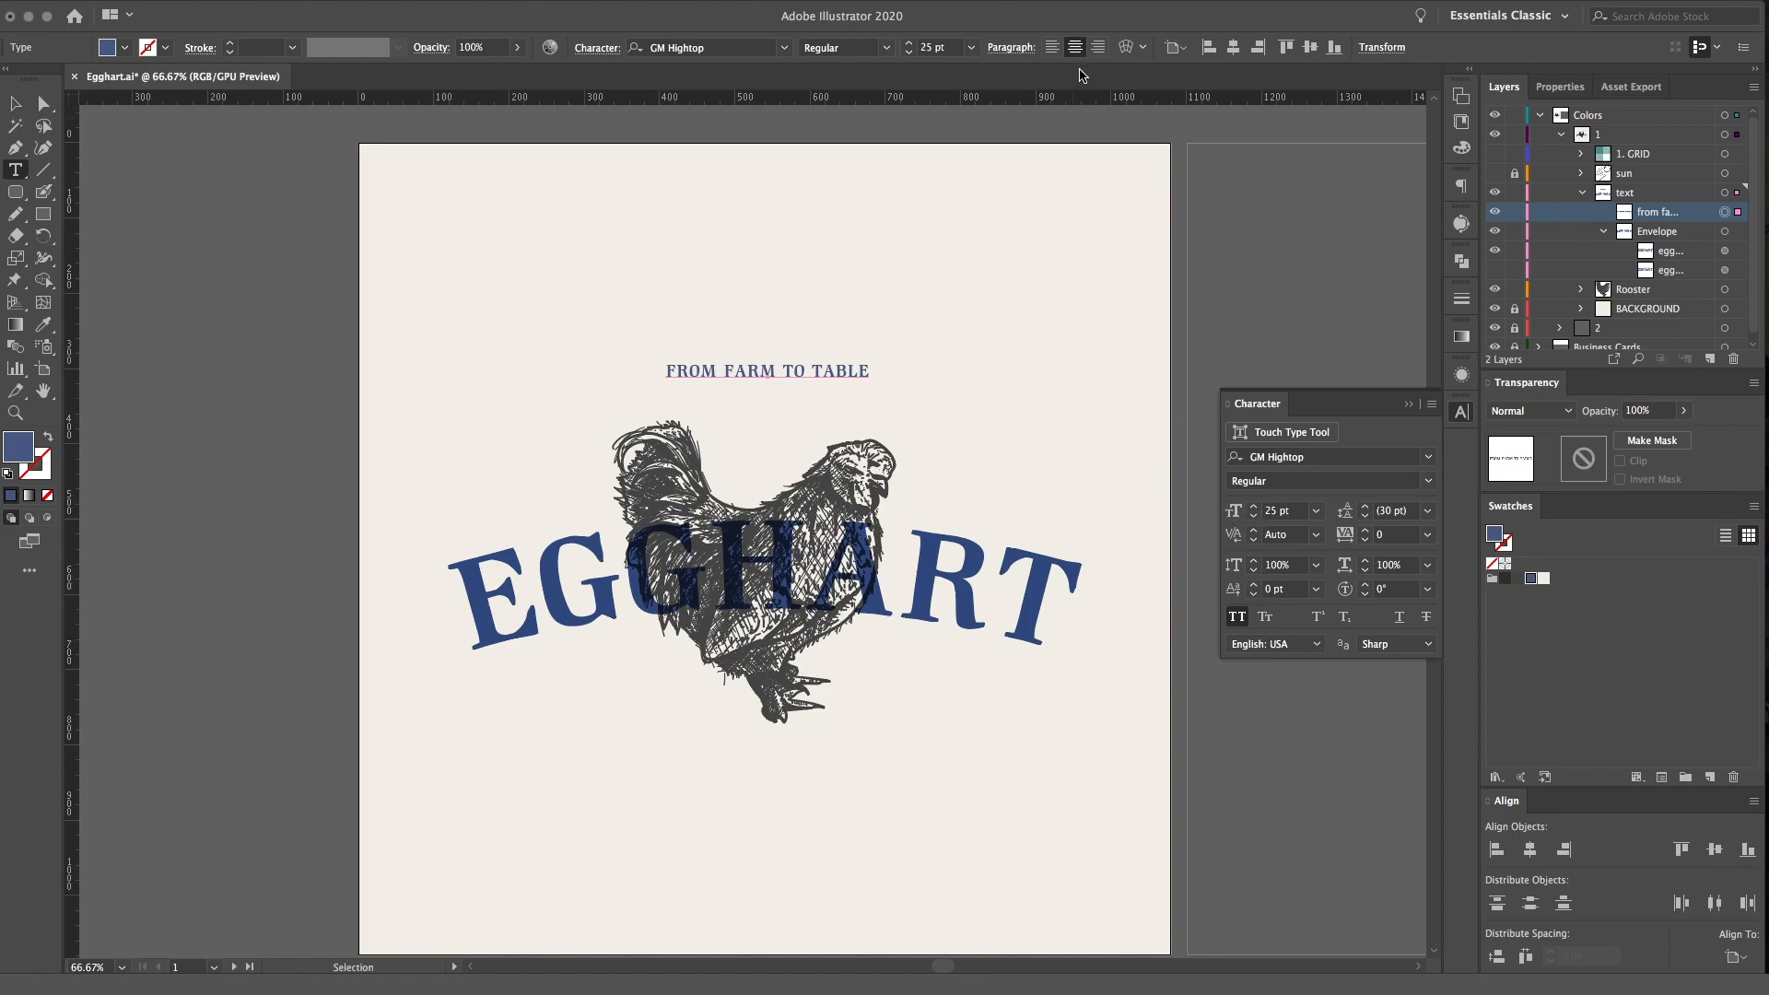
pyautogui.click(1124, 51)
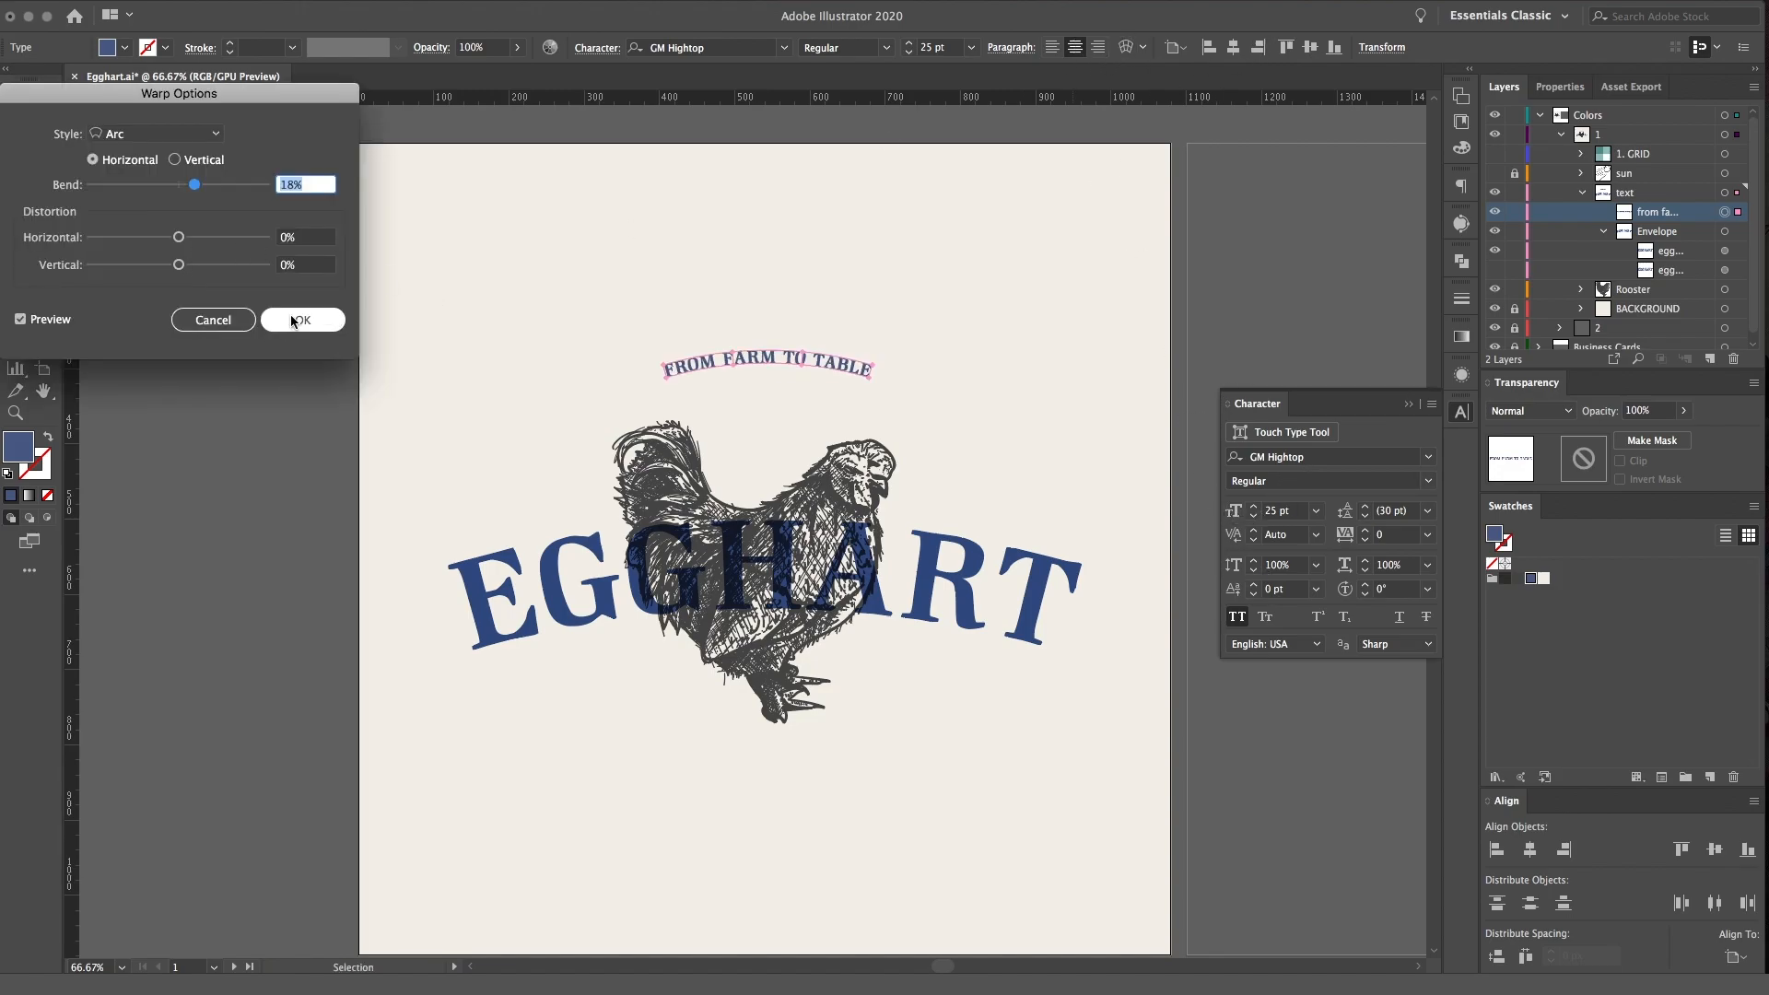
pyautogui.moveTo(196, 187); pyautogui.dragTo(217, 187)
pyautogui.click(212, 320)
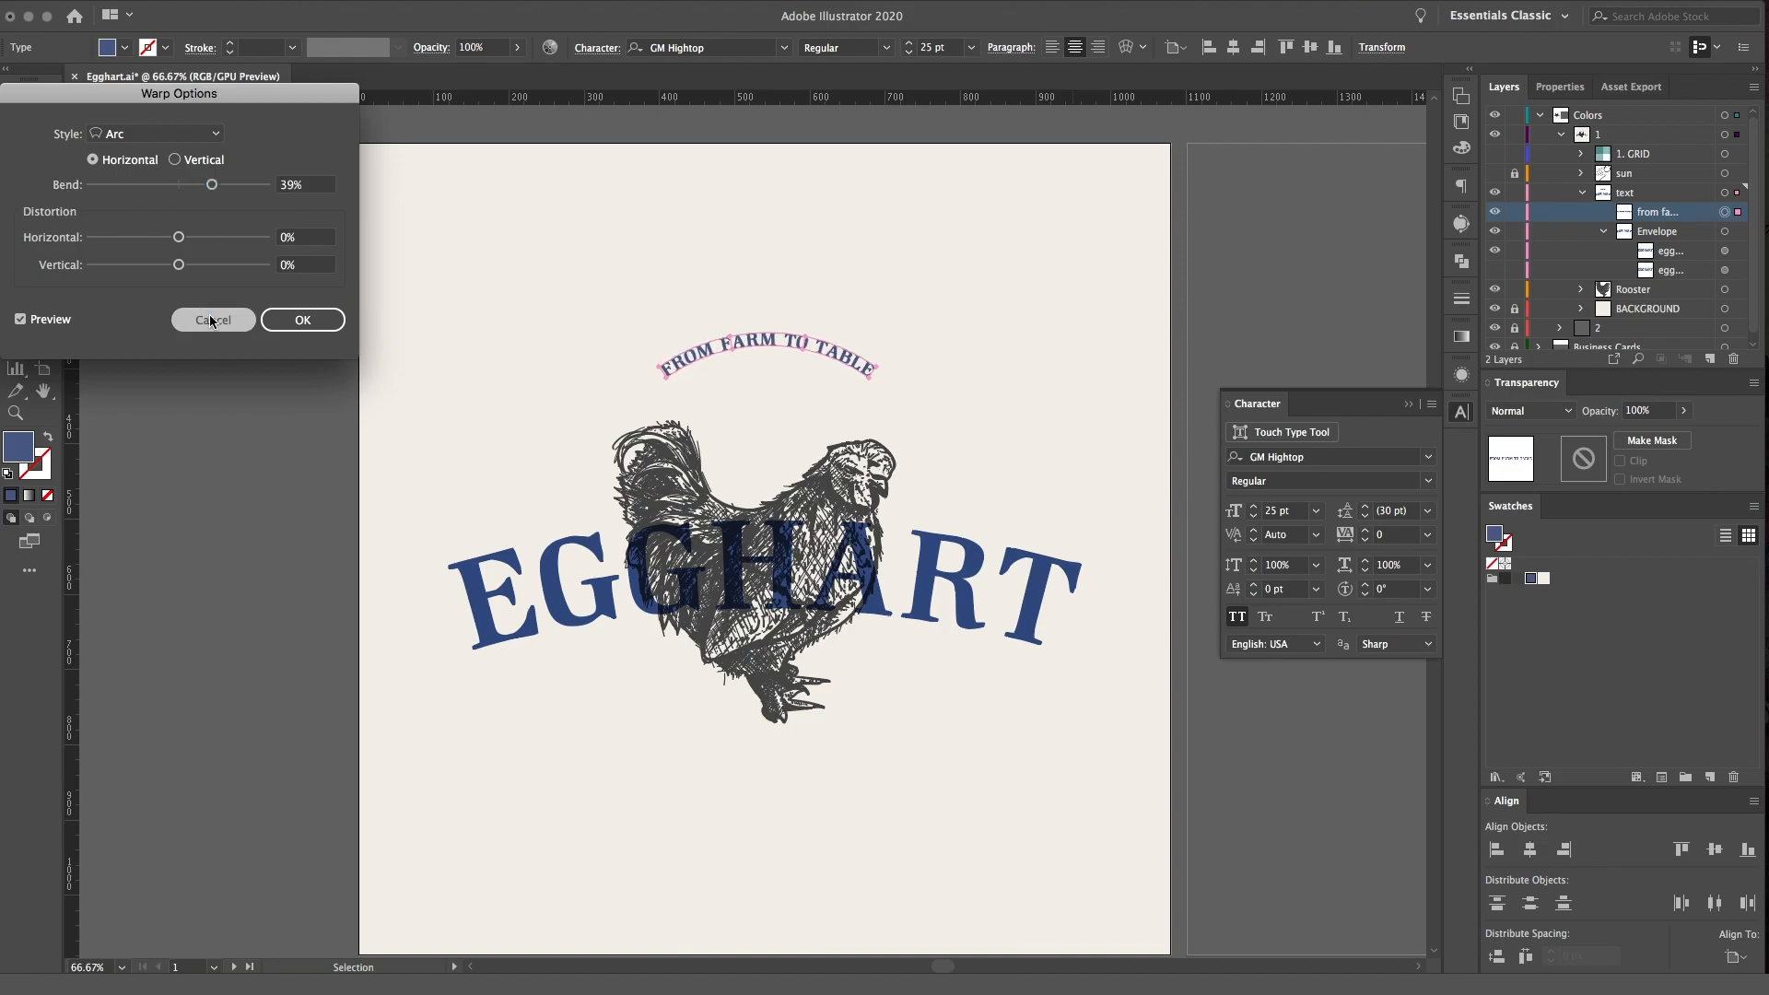
# Set the tracking of the FROM FARM TO TABLE tagline to 400
pyautogui.click(1365, 530)
pyautogui.click(1365, 530)
pyautogui.click(1365, 531)
pyautogui.moveTo(1410, 539); pyautogui.dragTo(1344, 541)
pyautogui.write('400')
pyautogui.press('Tab')
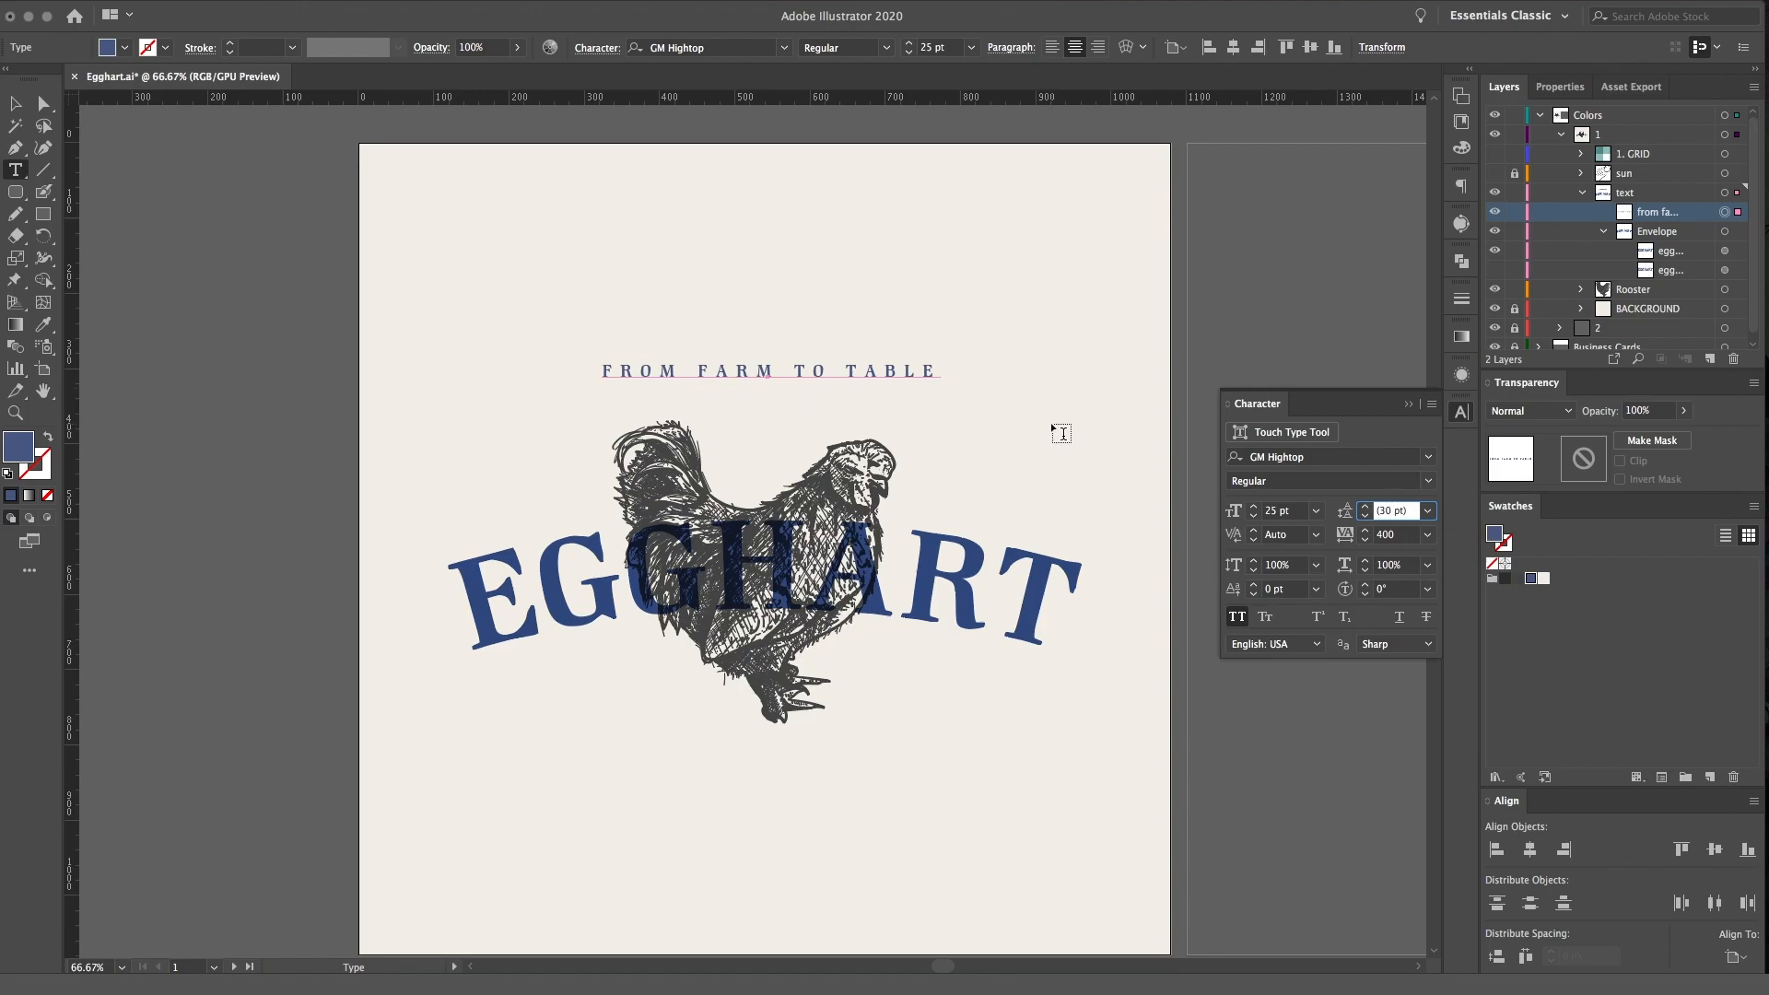
pyautogui.write('v')
# Warp the tagline with a horizontal Arc envelope at 53% bend
pyautogui.click(1126, 48)
pyautogui.moveTo(199, 187); pyautogui.dragTo(231, 188)
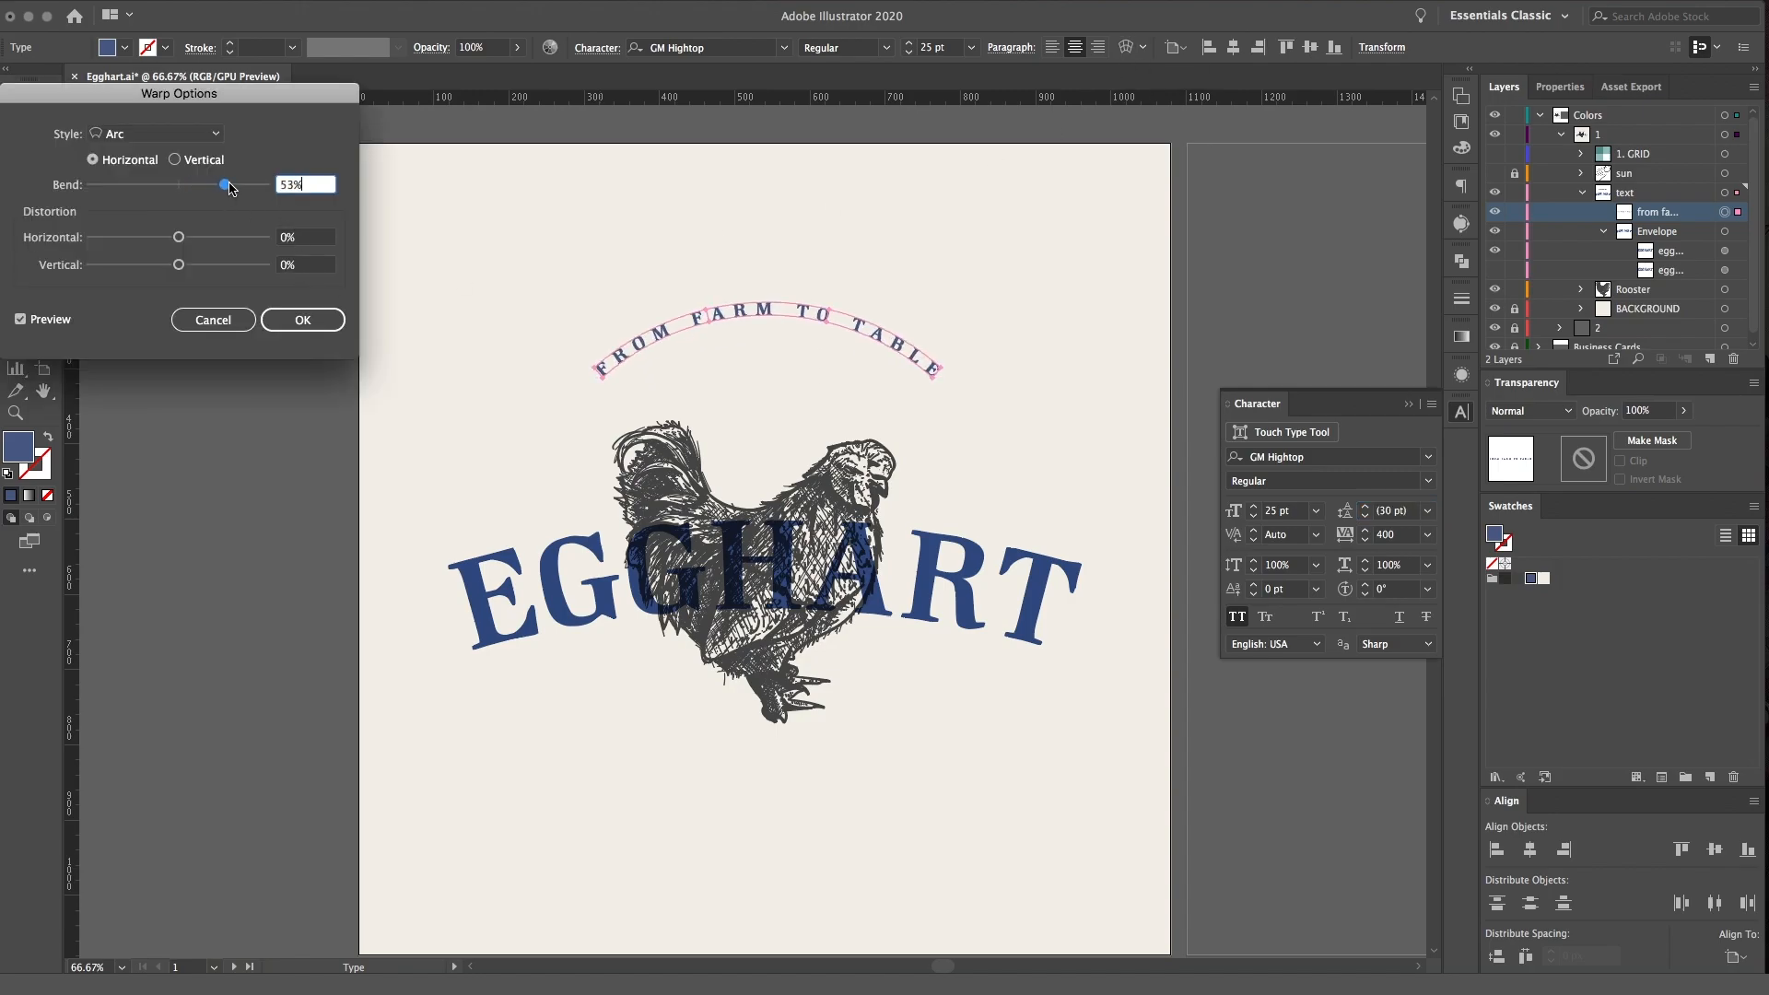
pyautogui.click(303, 320)
# Move the arched tagline down so it curves closely over the rooster's tail and head, fine-tune its height, and deselect it
pyautogui.press('v')
pyautogui.moveTo(859, 317); pyautogui.dragTo(854, 378)
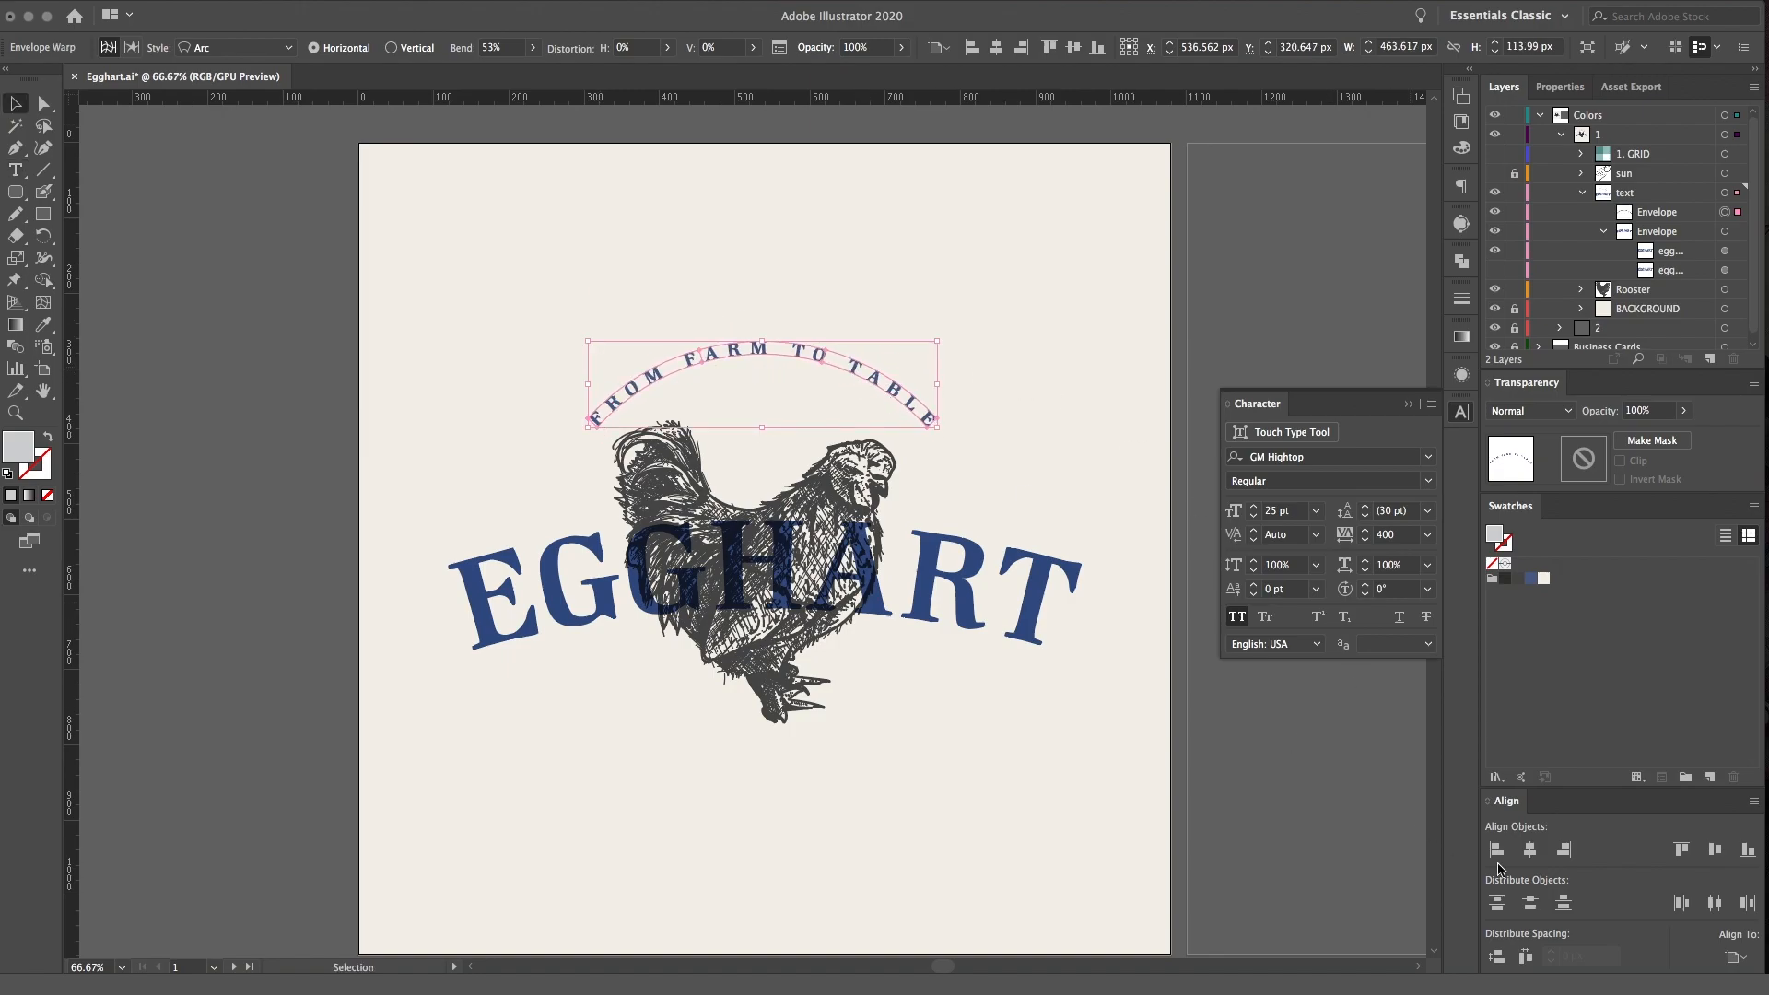
pyautogui.click(1037, 697)
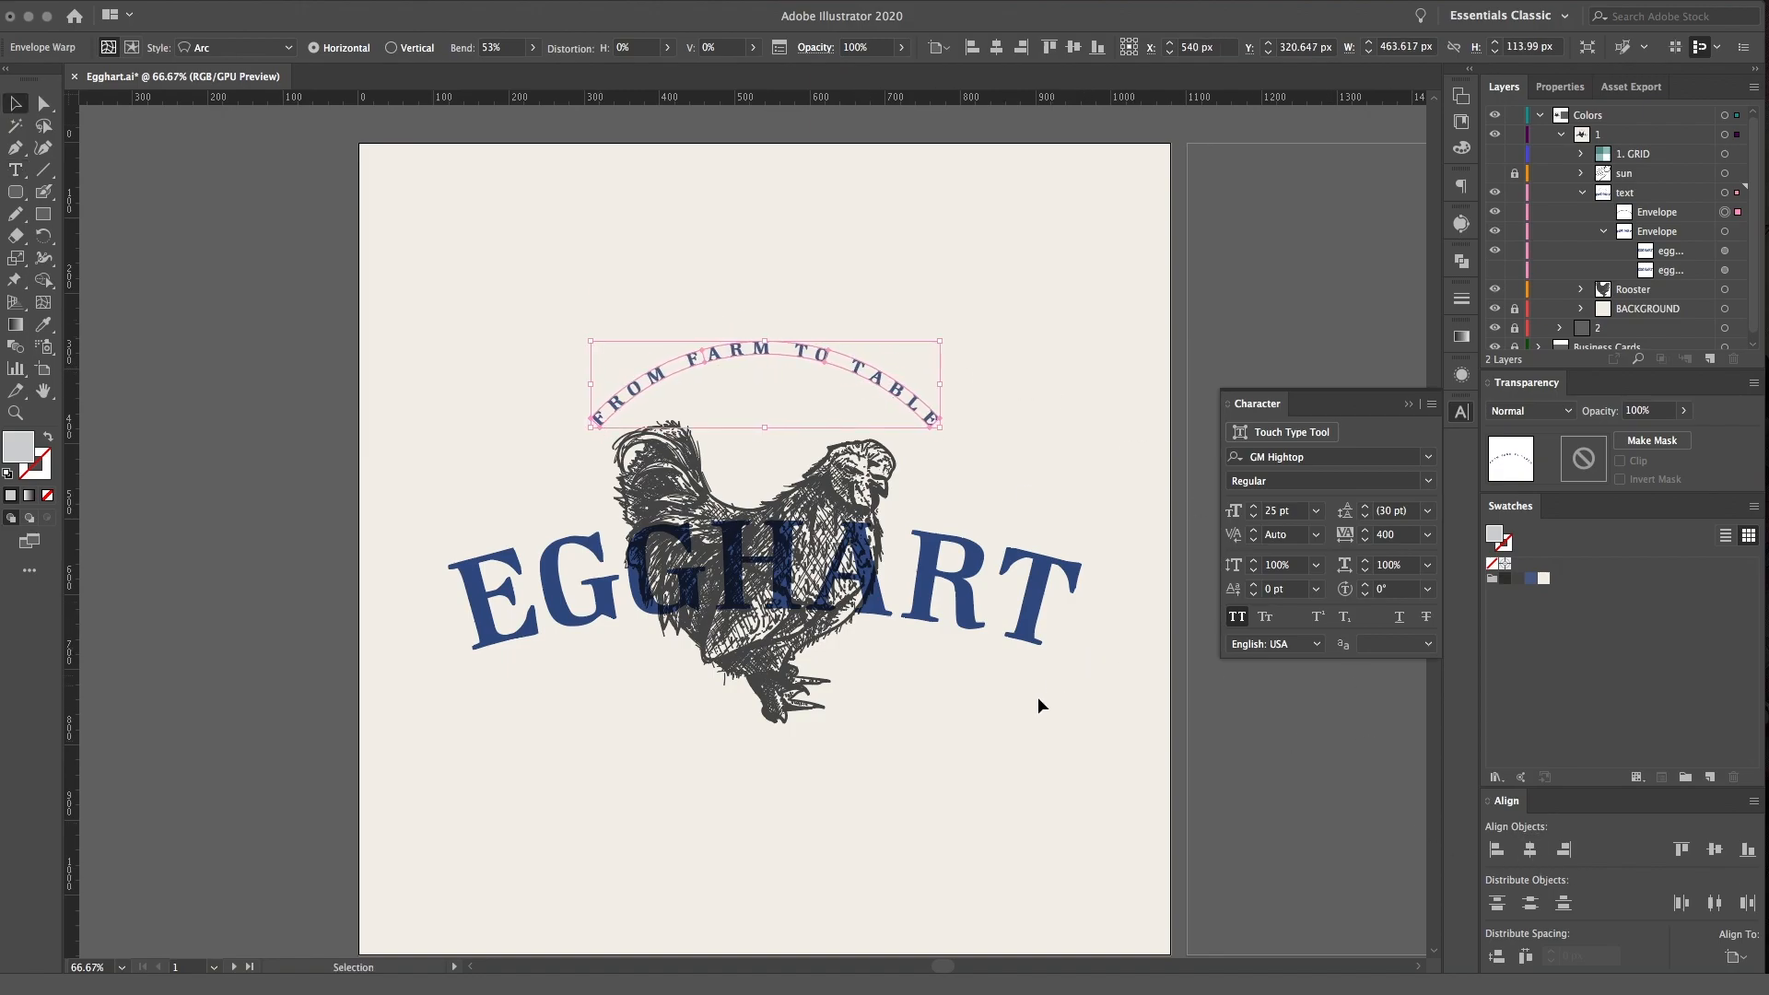
pyautogui.click(840, 368)
pyautogui.click(1020, 810)
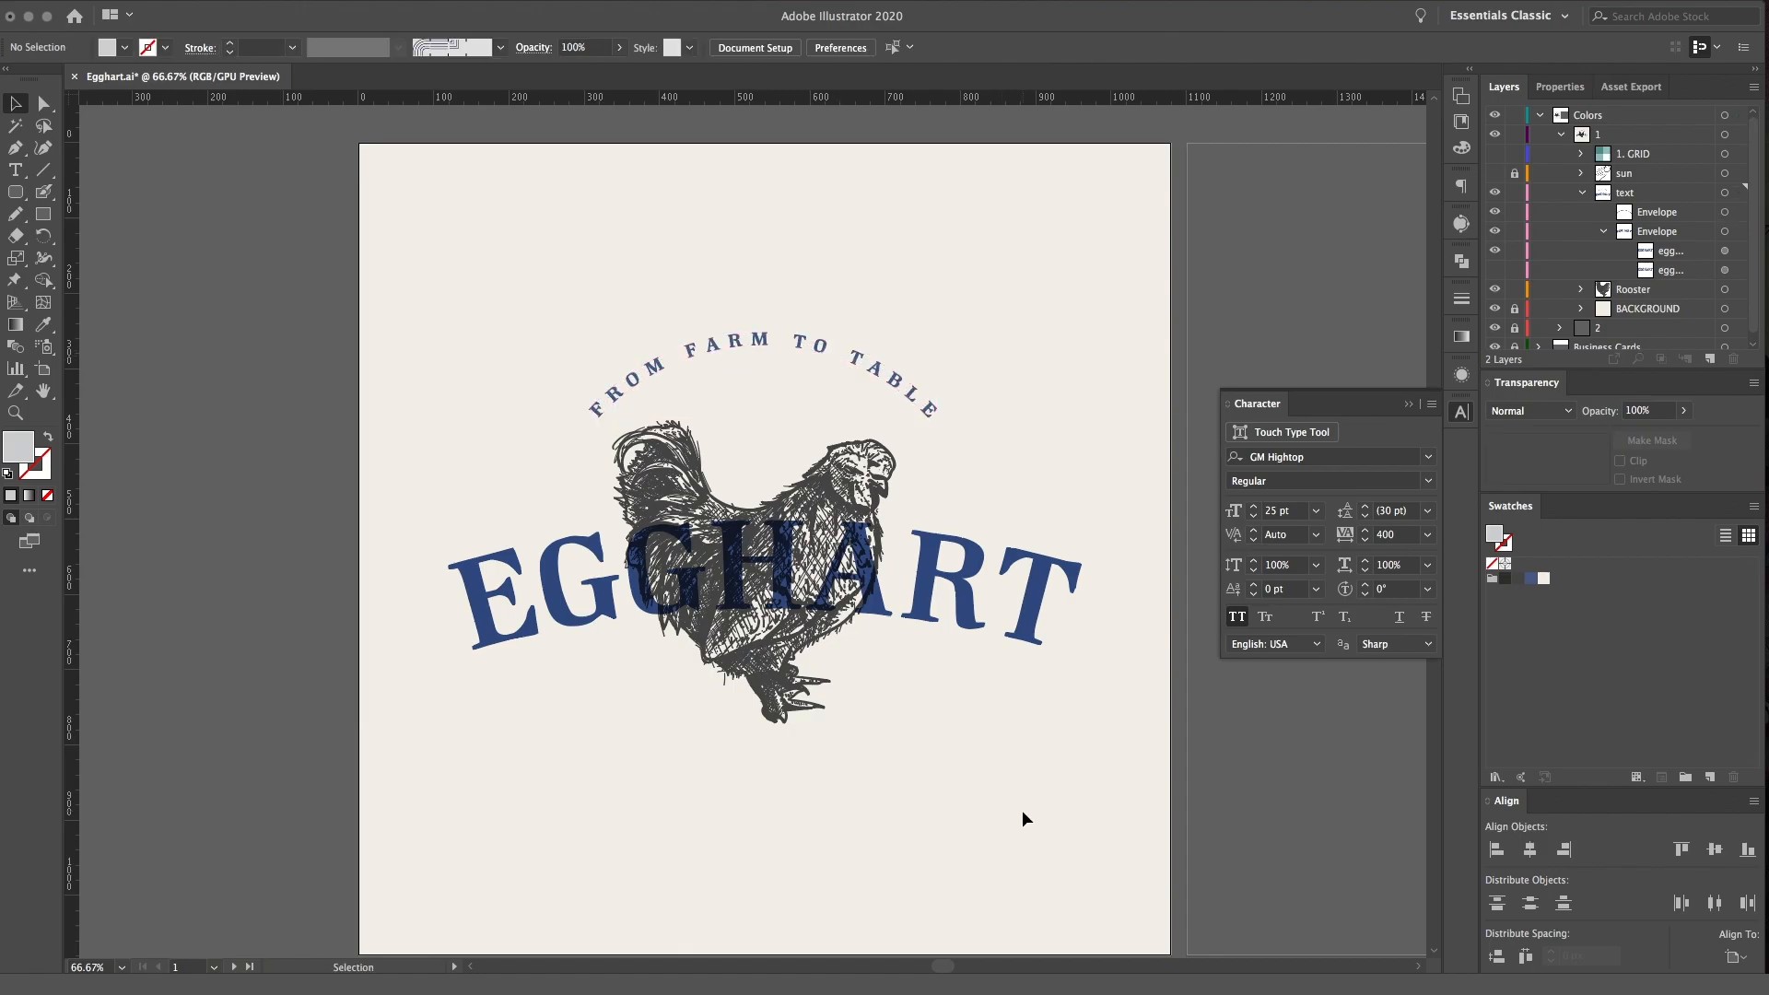
# Close the Character panel, collapse the text layer and make it the active layer
pyautogui.scroll(-5, 1022, 810)
pyautogui.hscroll(3, 1022, 810)
pyautogui.scroll(3, 1022, 810)
pyautogui.hscroll(-3, 1022, 809)
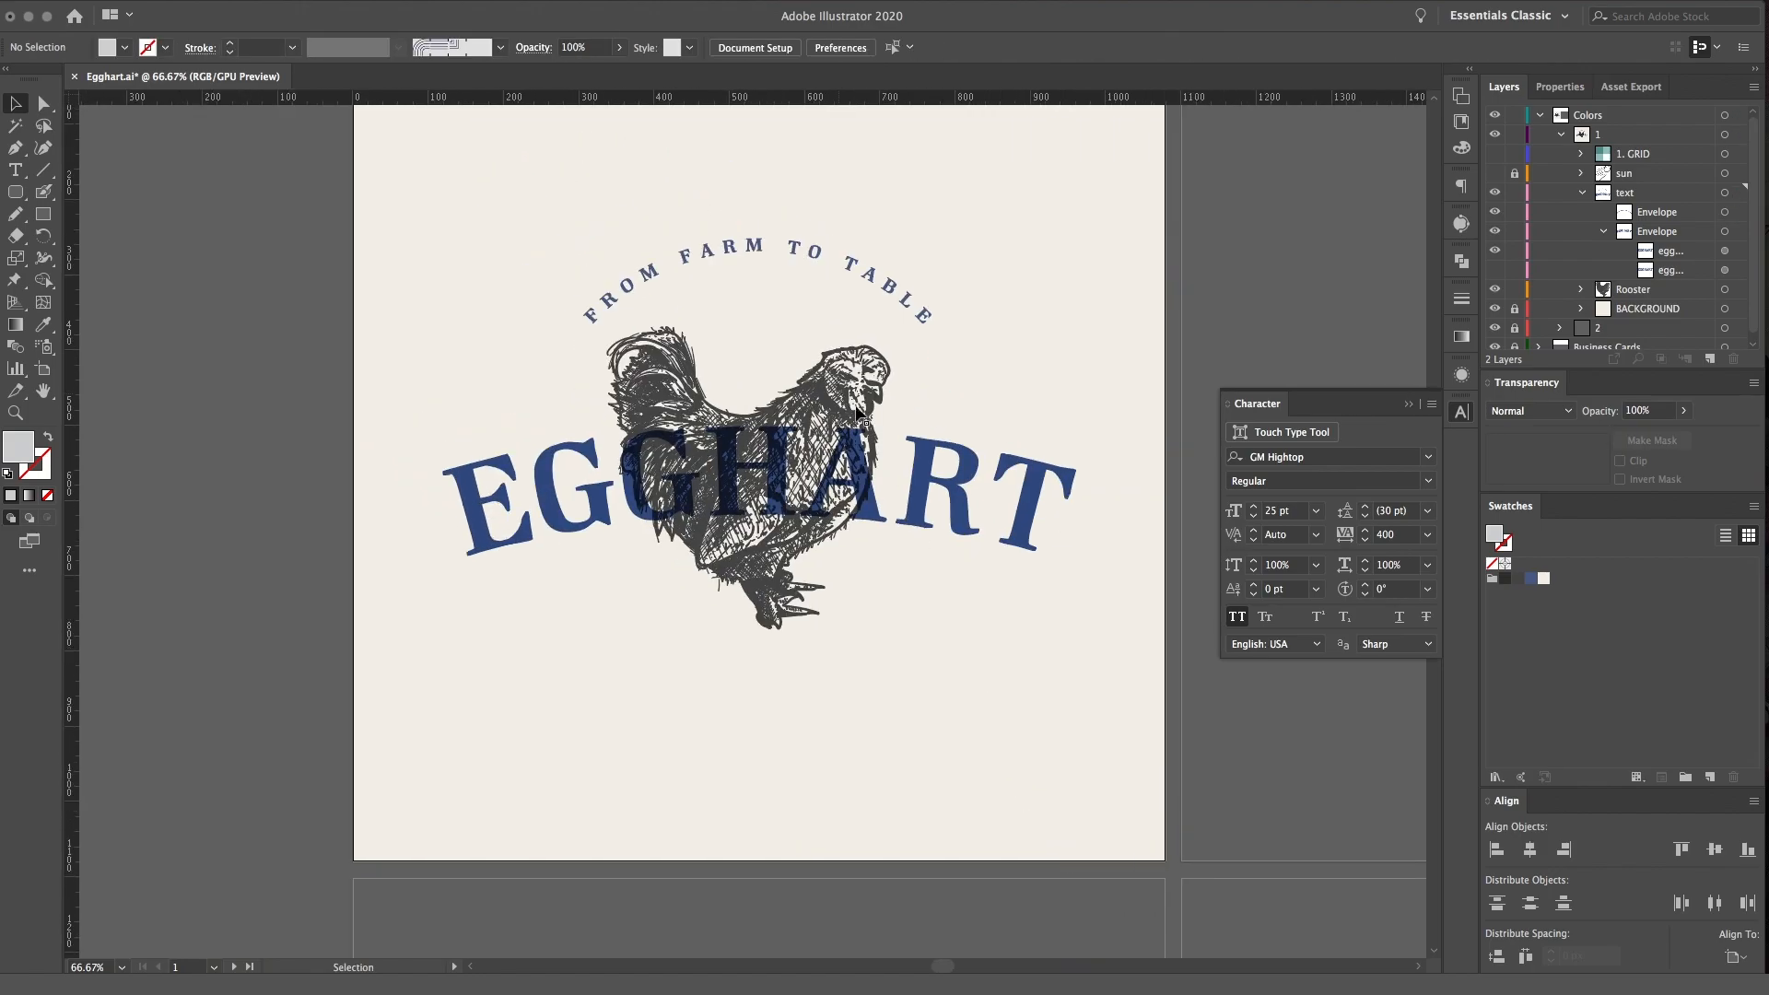
pyautogui.click(1465, 413)
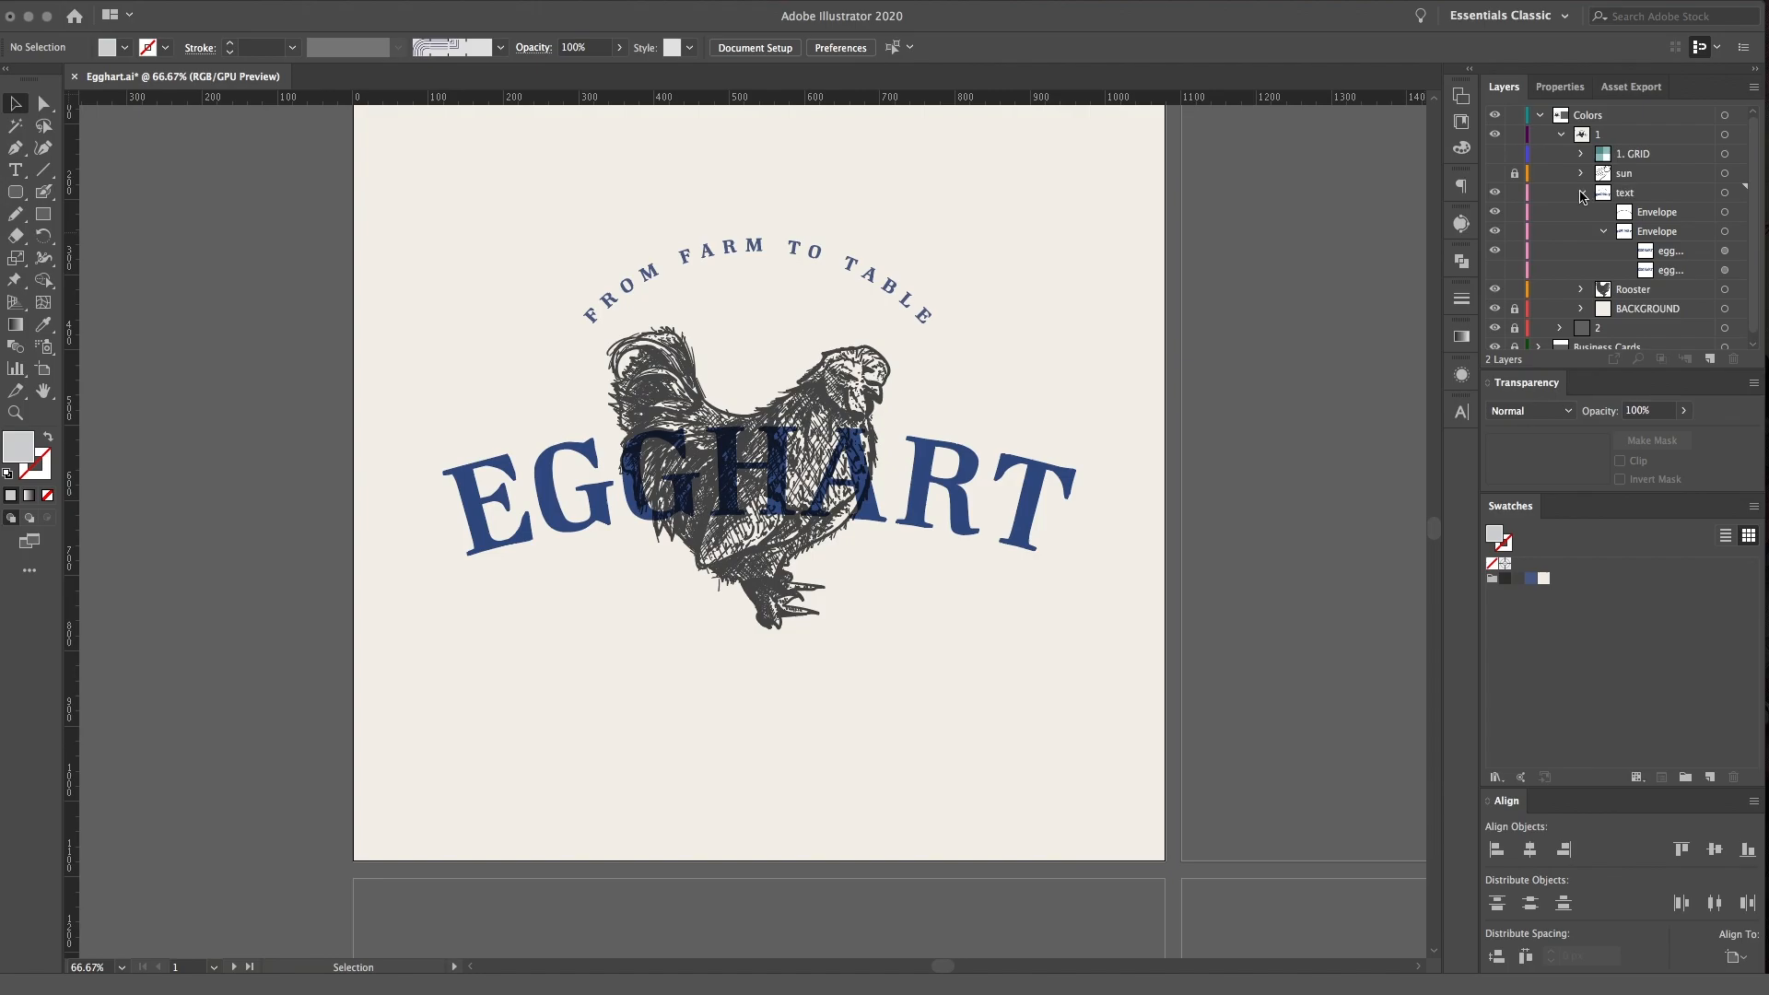
pyautogui.click(1581, 193)
pyautogui.click(1735, 193)
# Add the text -FARM FRESH EGGS- as point text below the rooster's feet
pyautogui.click(1029, 709)
pyautogui.press('t')
pyautogui.click(714, 692)
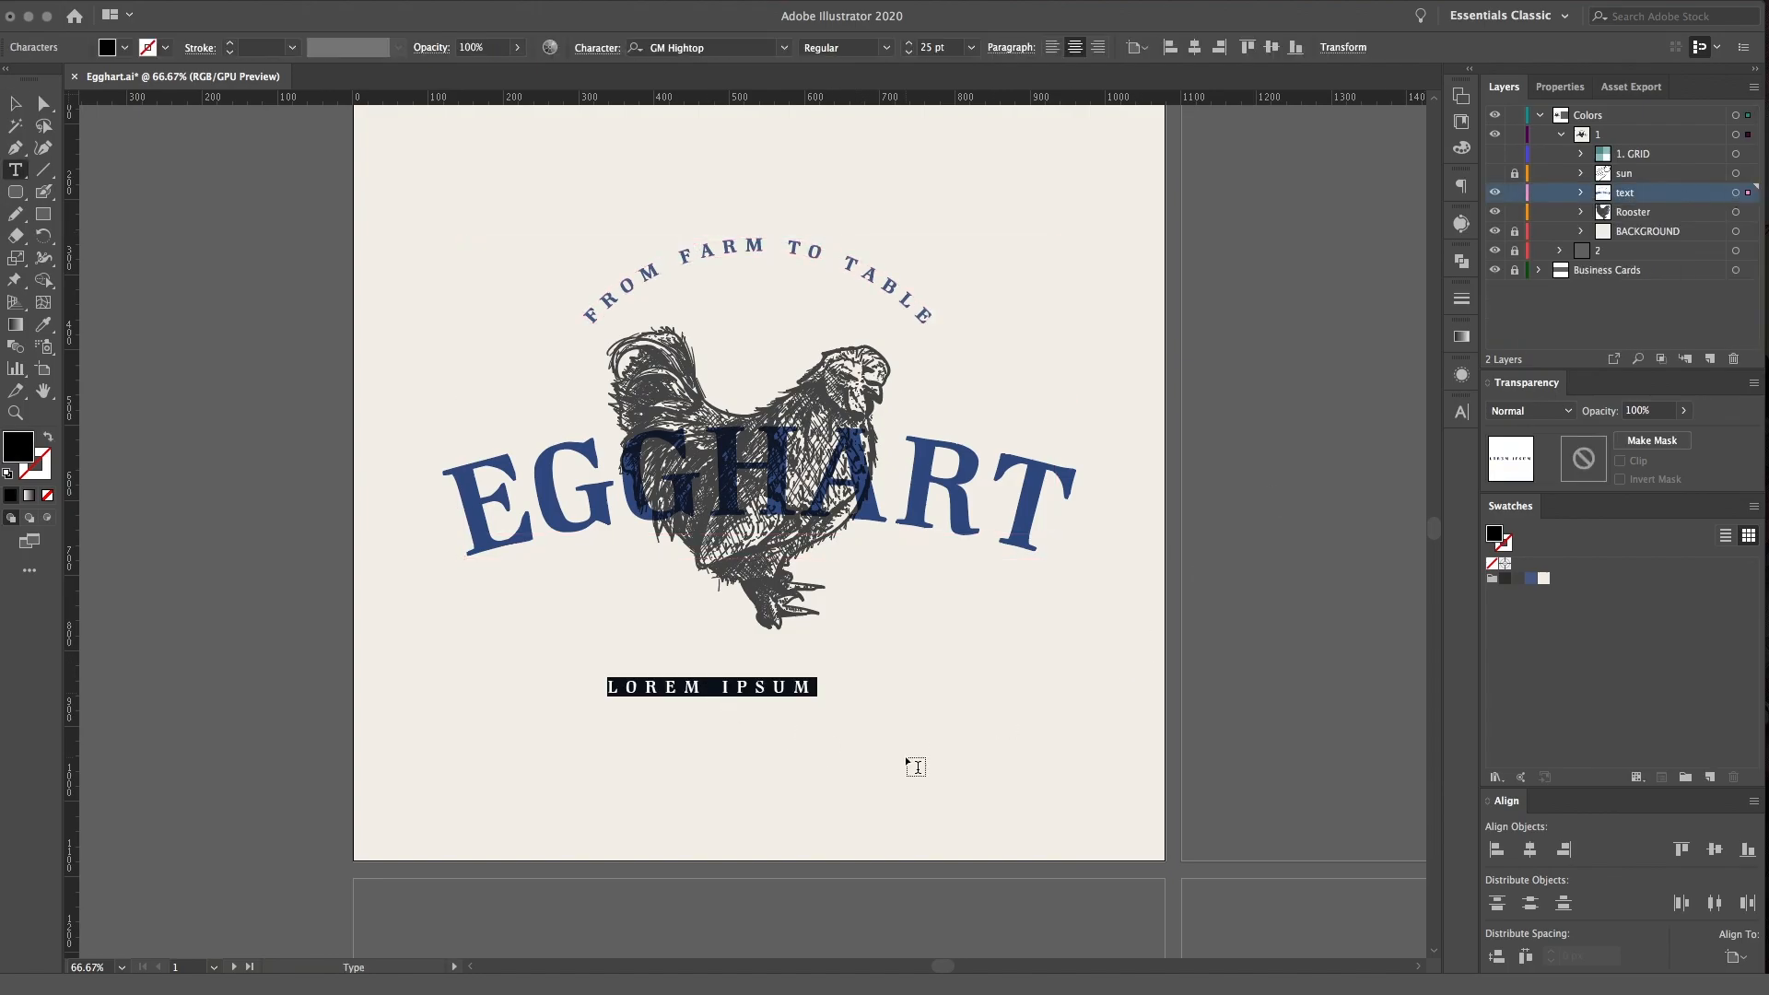
pyautogui.write('-')
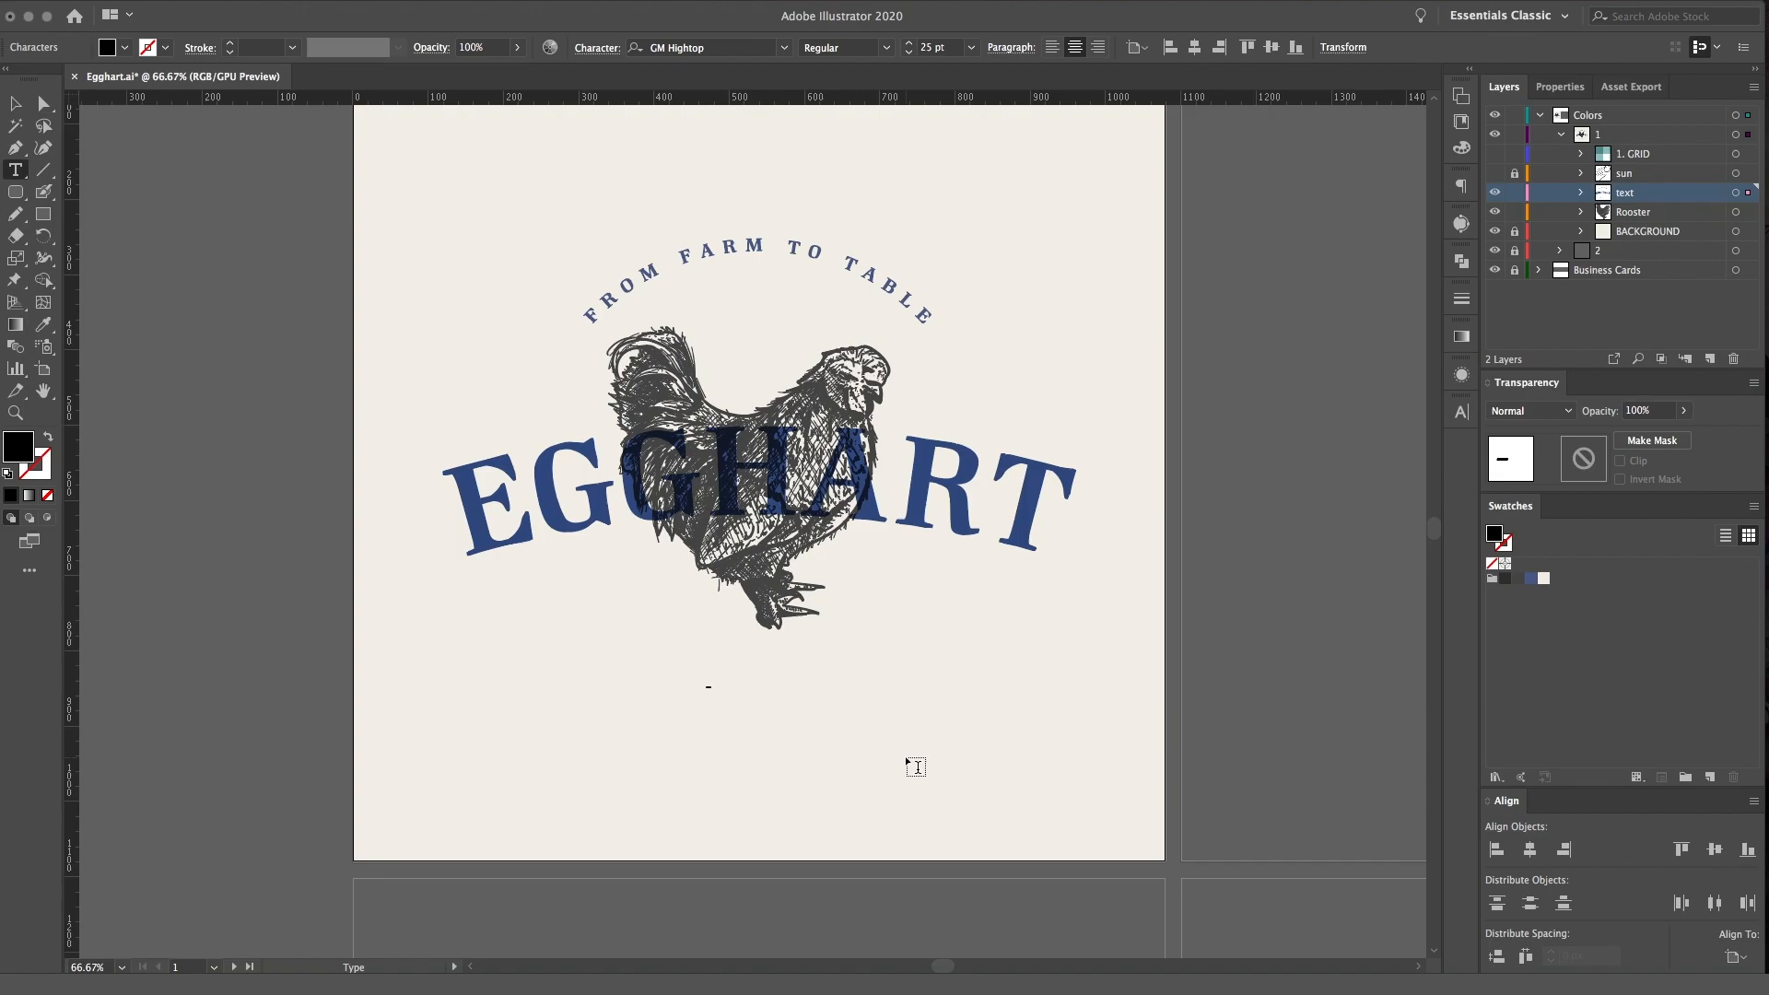
pyautogui.write('FARM FRESH EGGS')
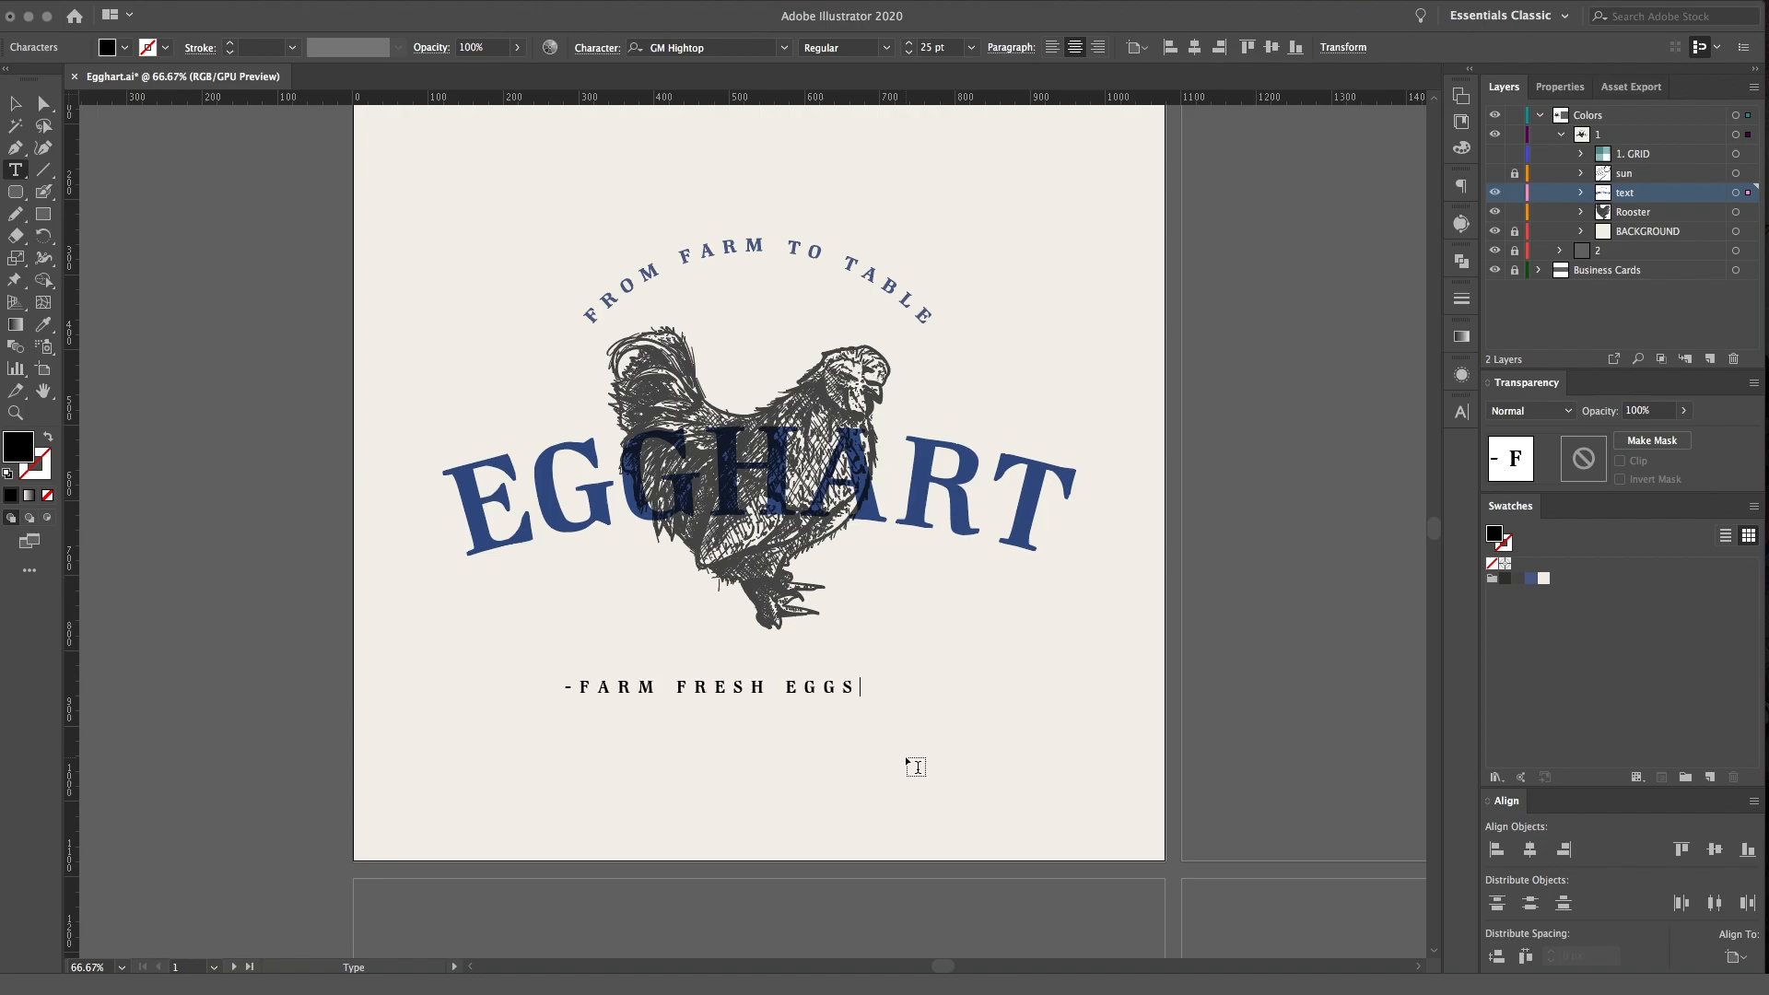
pyautogui.write('_')
pyautogui.press('BackSpace')
pyautogui.write('-')
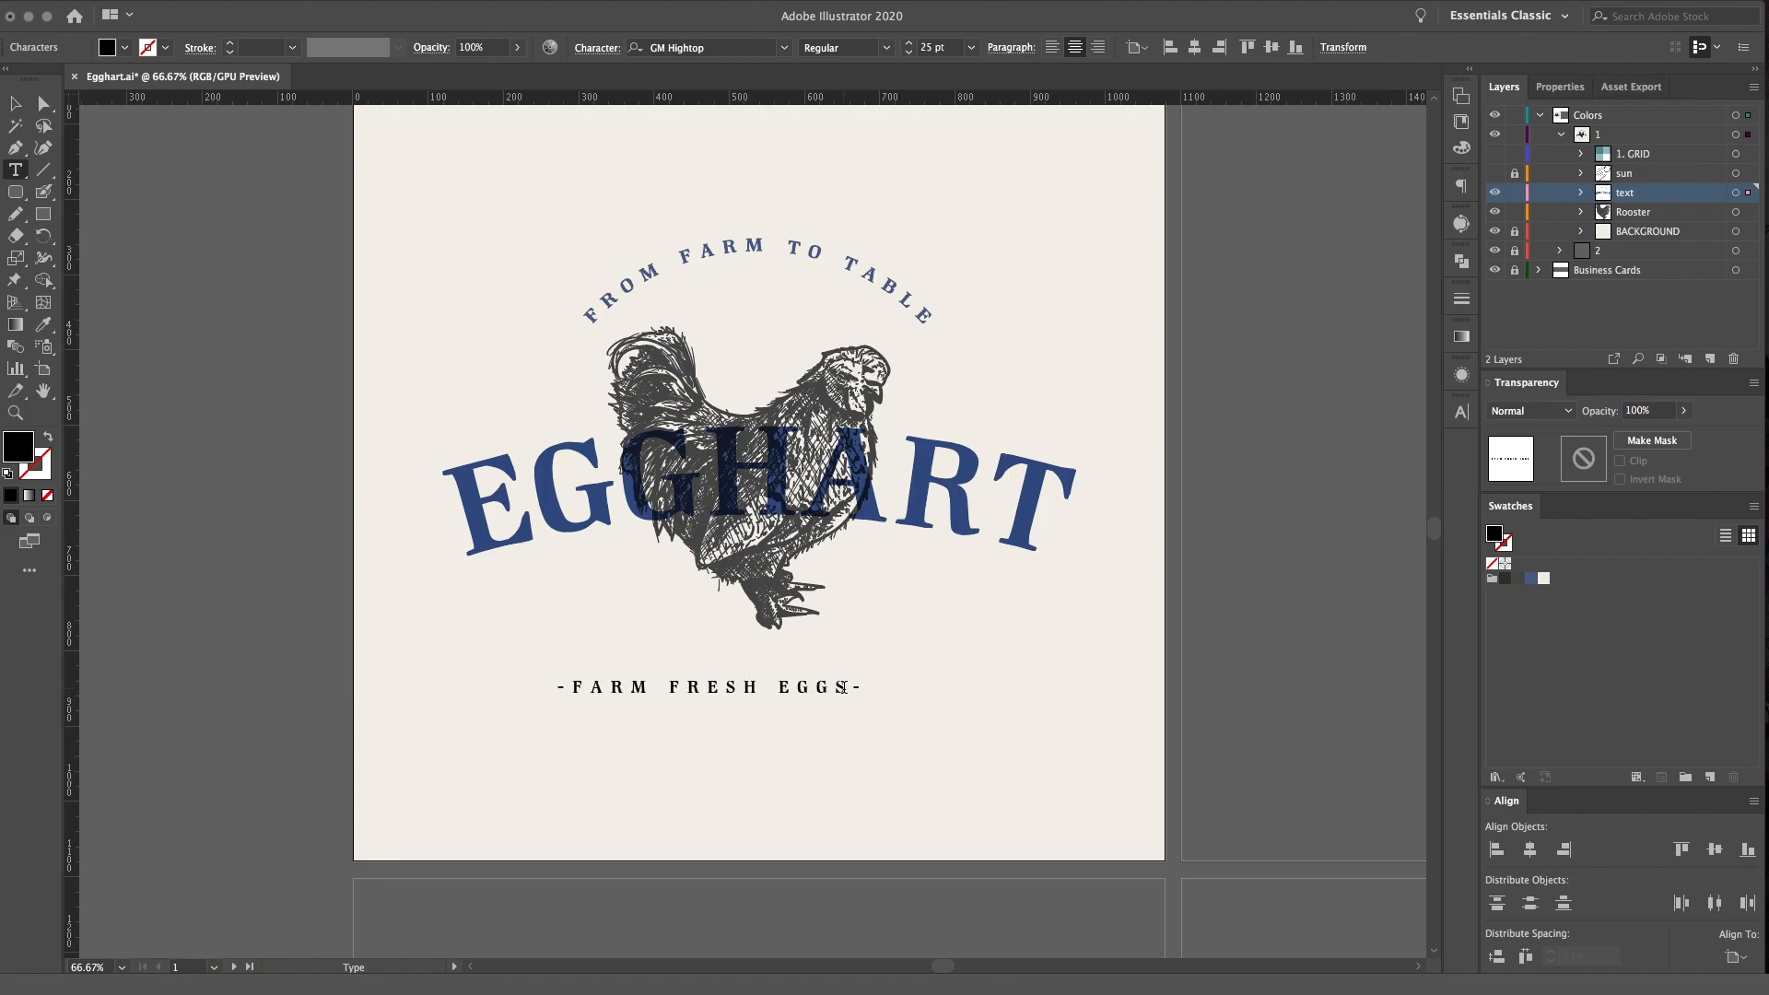
# Select all of the -FARM FRESH EGGS- text and fill it with the blue swatch
pyautogui.moveTo(842, 686); pyautogui.dragTo(628, 686)
pyautogui.moveTo(865, 686); pyautogui.dragTo(557, 686)
pyautogui.click(1531, 580)
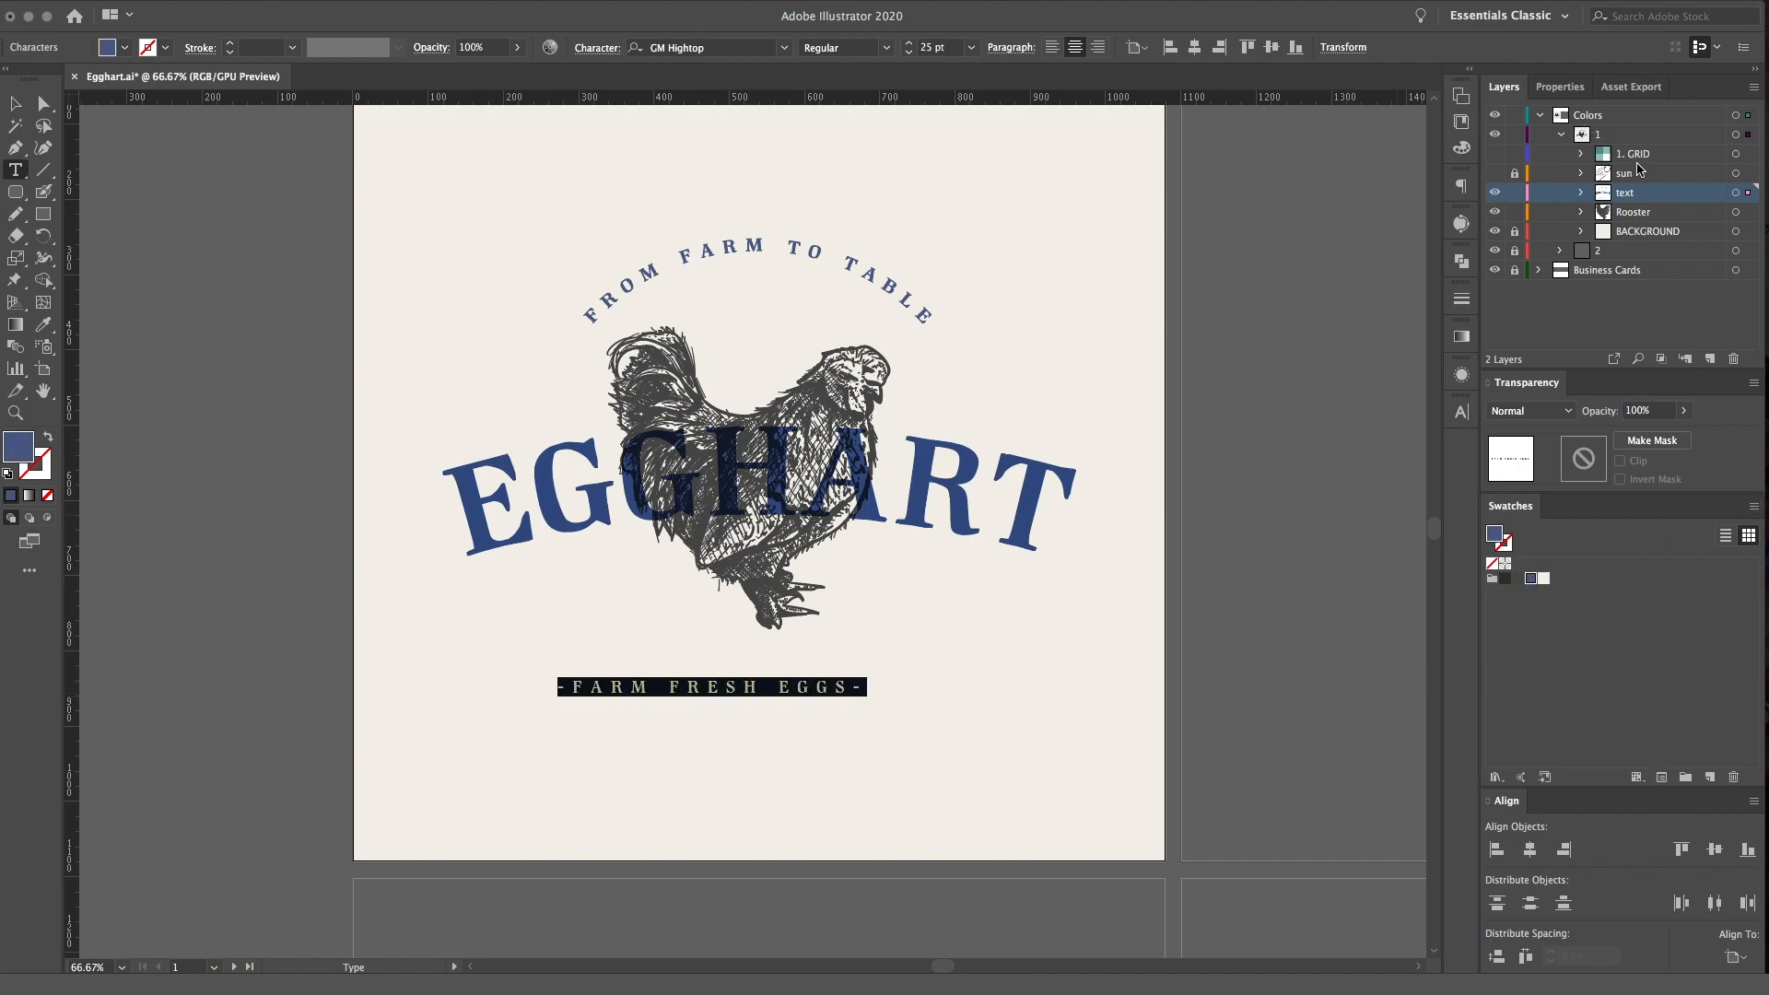
pyautogui.click(1671, 217)
pyautogui.write('V')
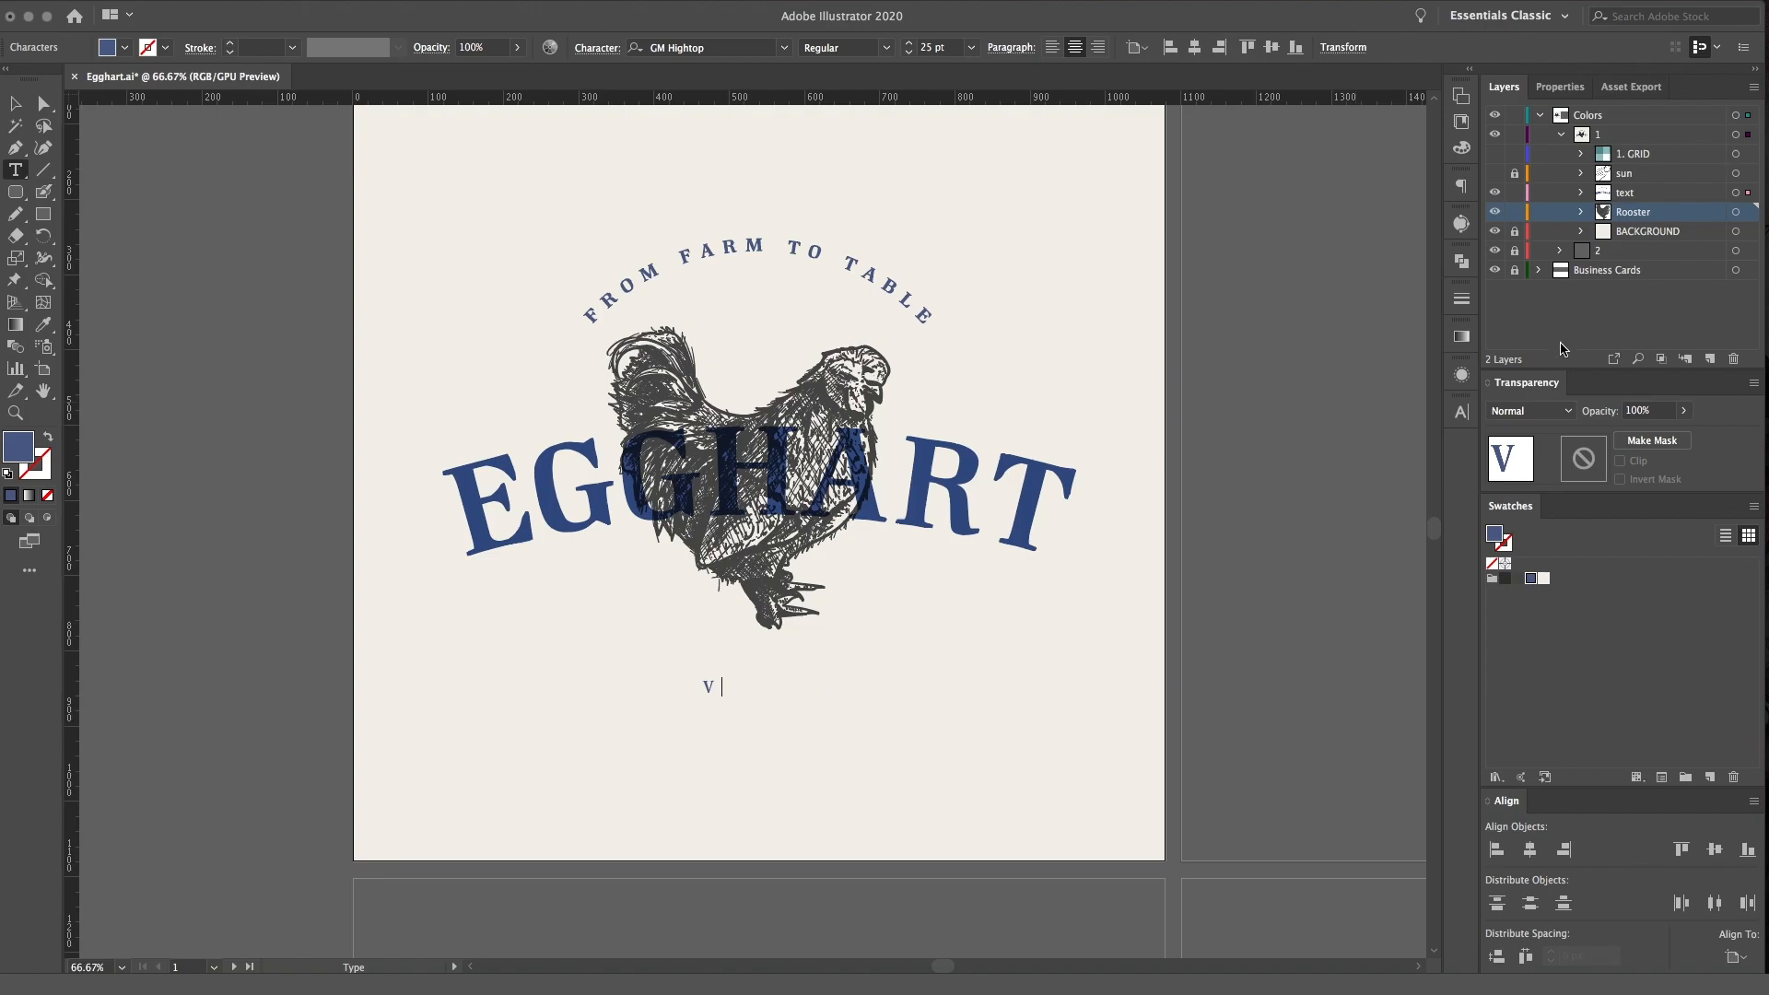
pyautogui.press('super+z')
# Expand the text layer and target the -FARM FRESH EGGS- text in it
pyautogui.click(1736, 194)
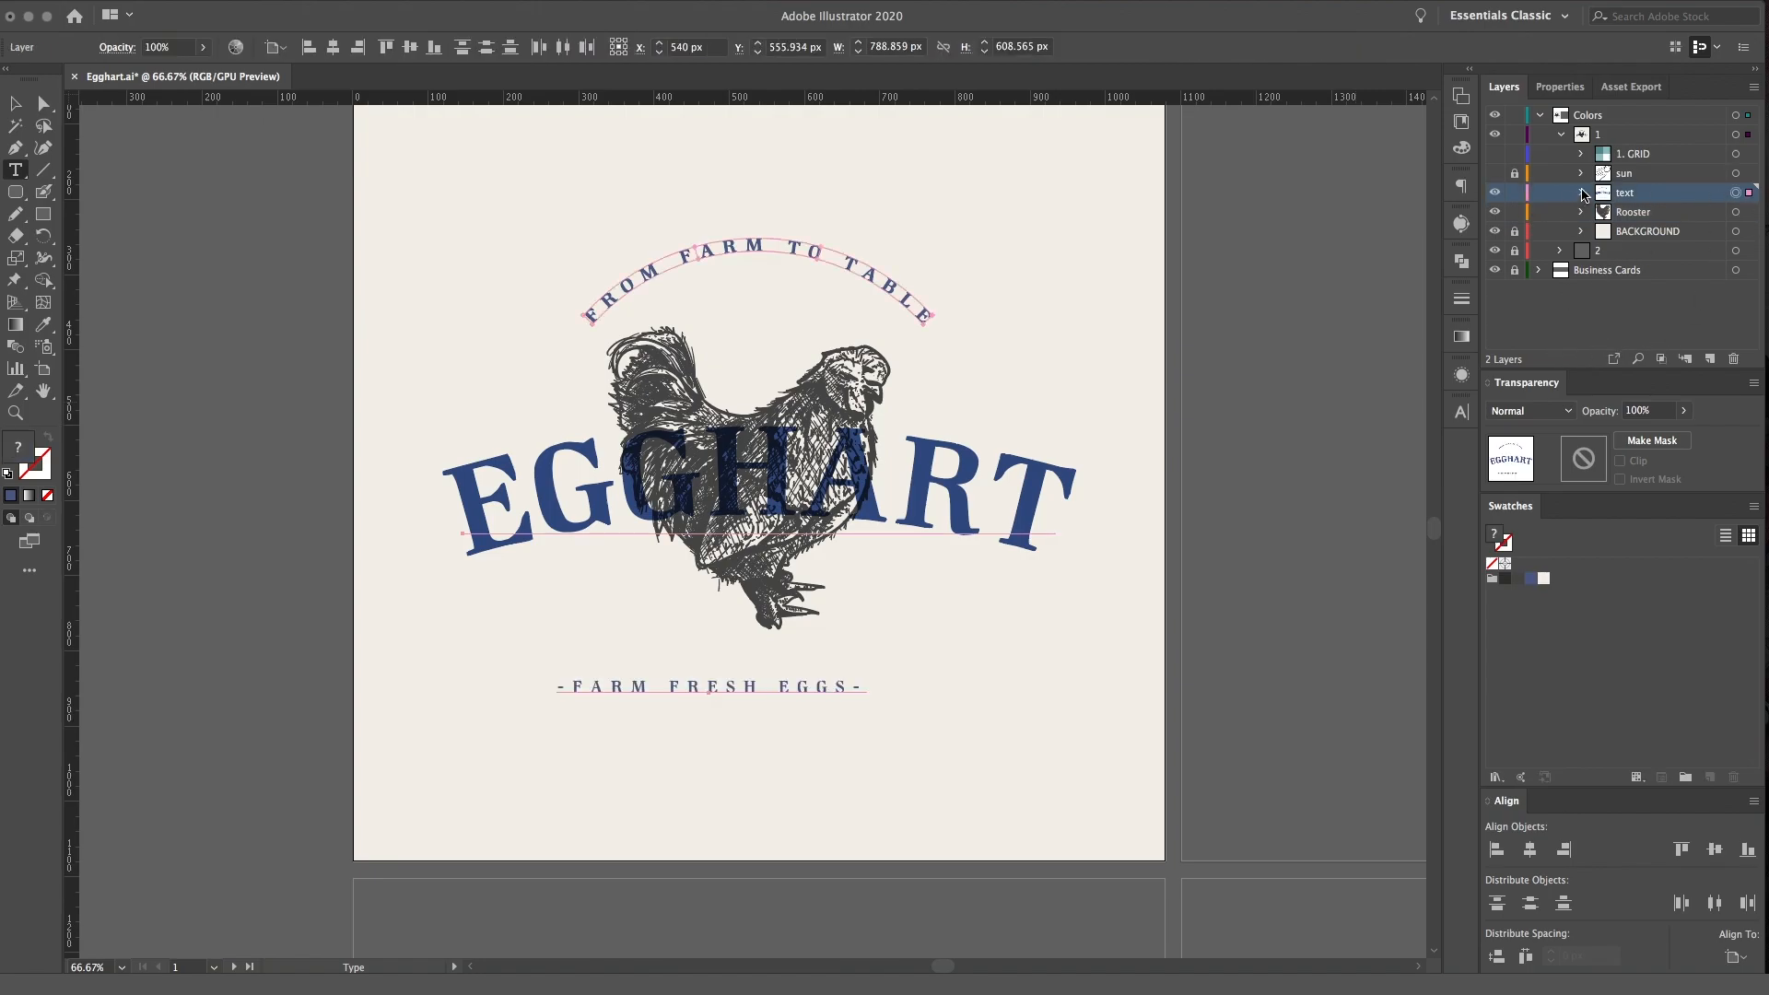
pyautogui.click(1582, 192)
pyautogui.click(1604, 251)
pyautogui.click(1724, 211)
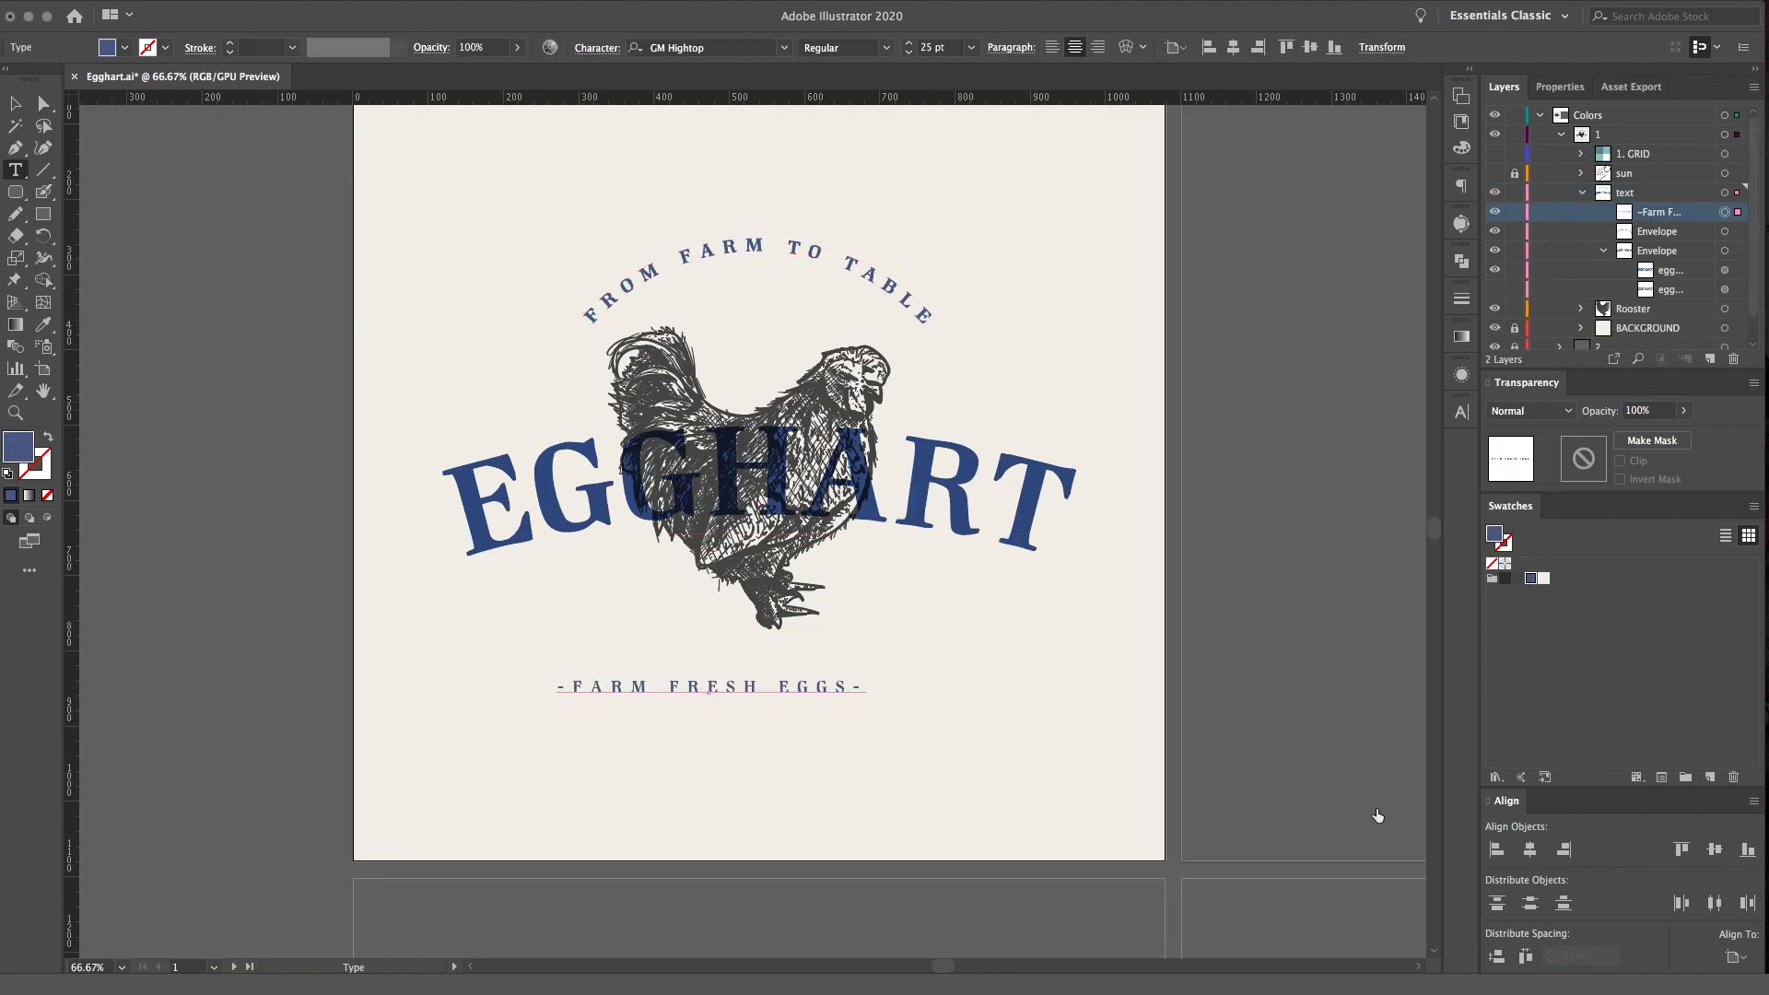
# Move the -FARM FRESH EGGS- text closer beneath the rooster's feet and set its font to Golden Hills DEMO
pyautogui.press('v')
pyautogui.moveTo(799, 693); pyautogui.dragTo(864, 665)
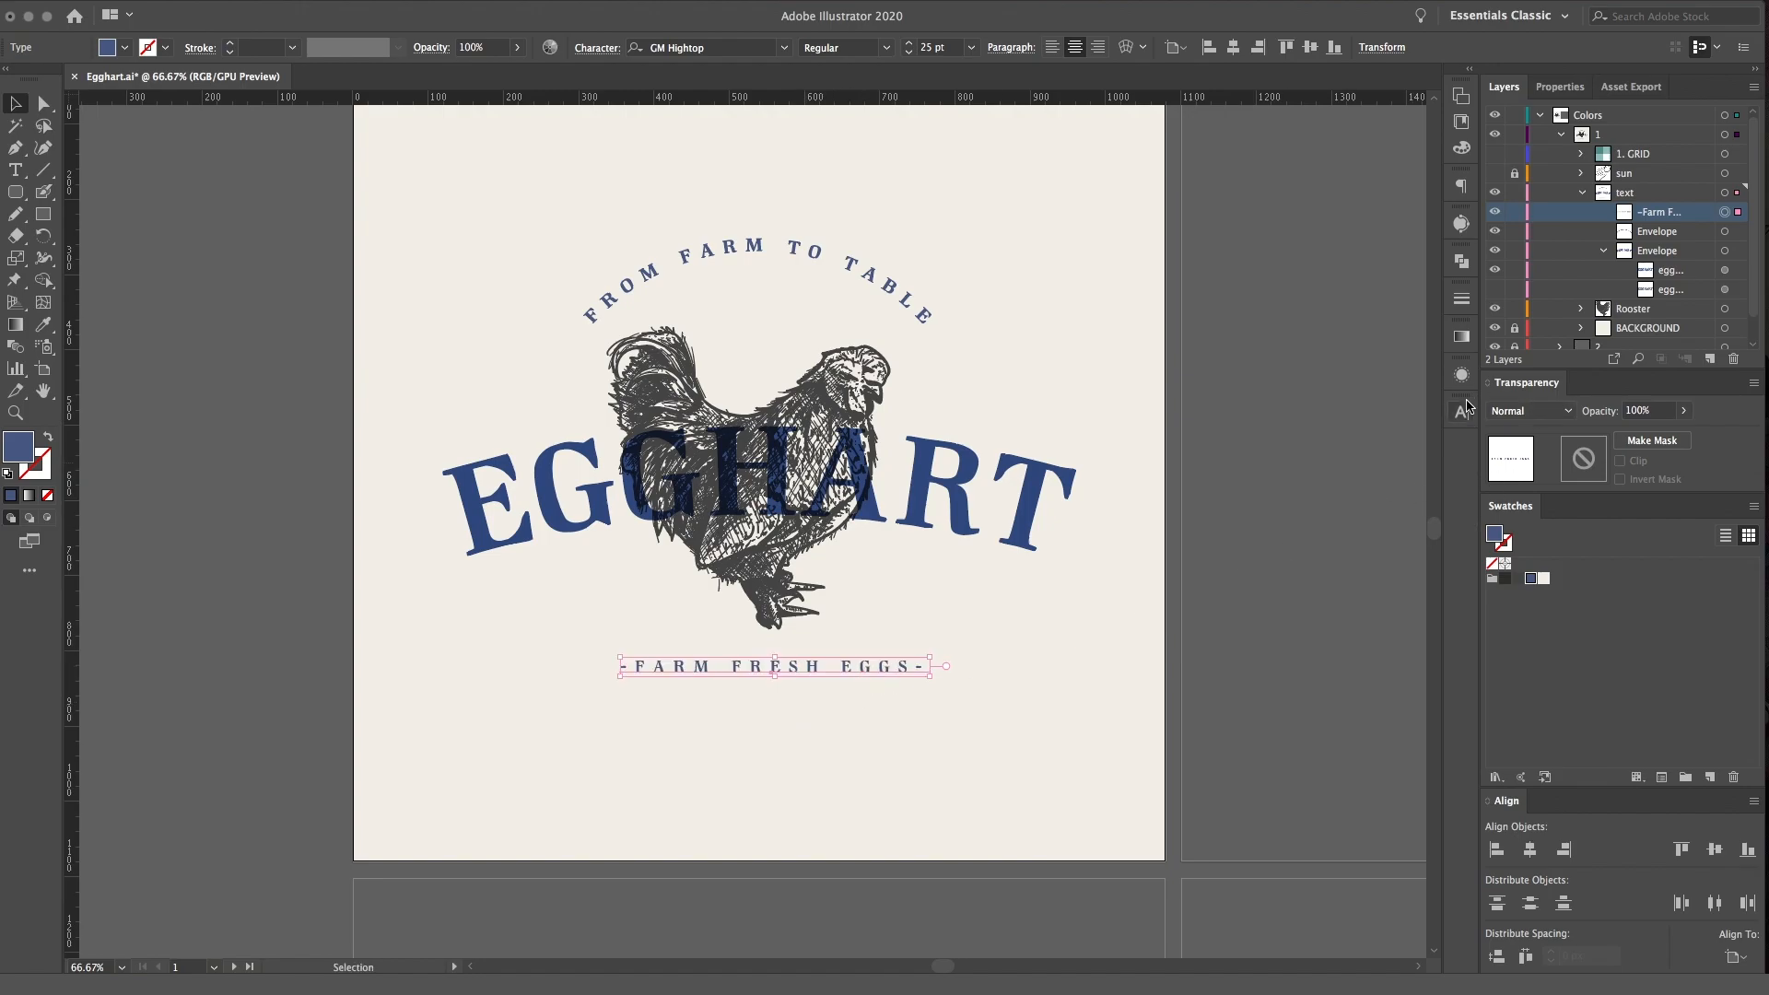
pyautogui.click(1462, 411)
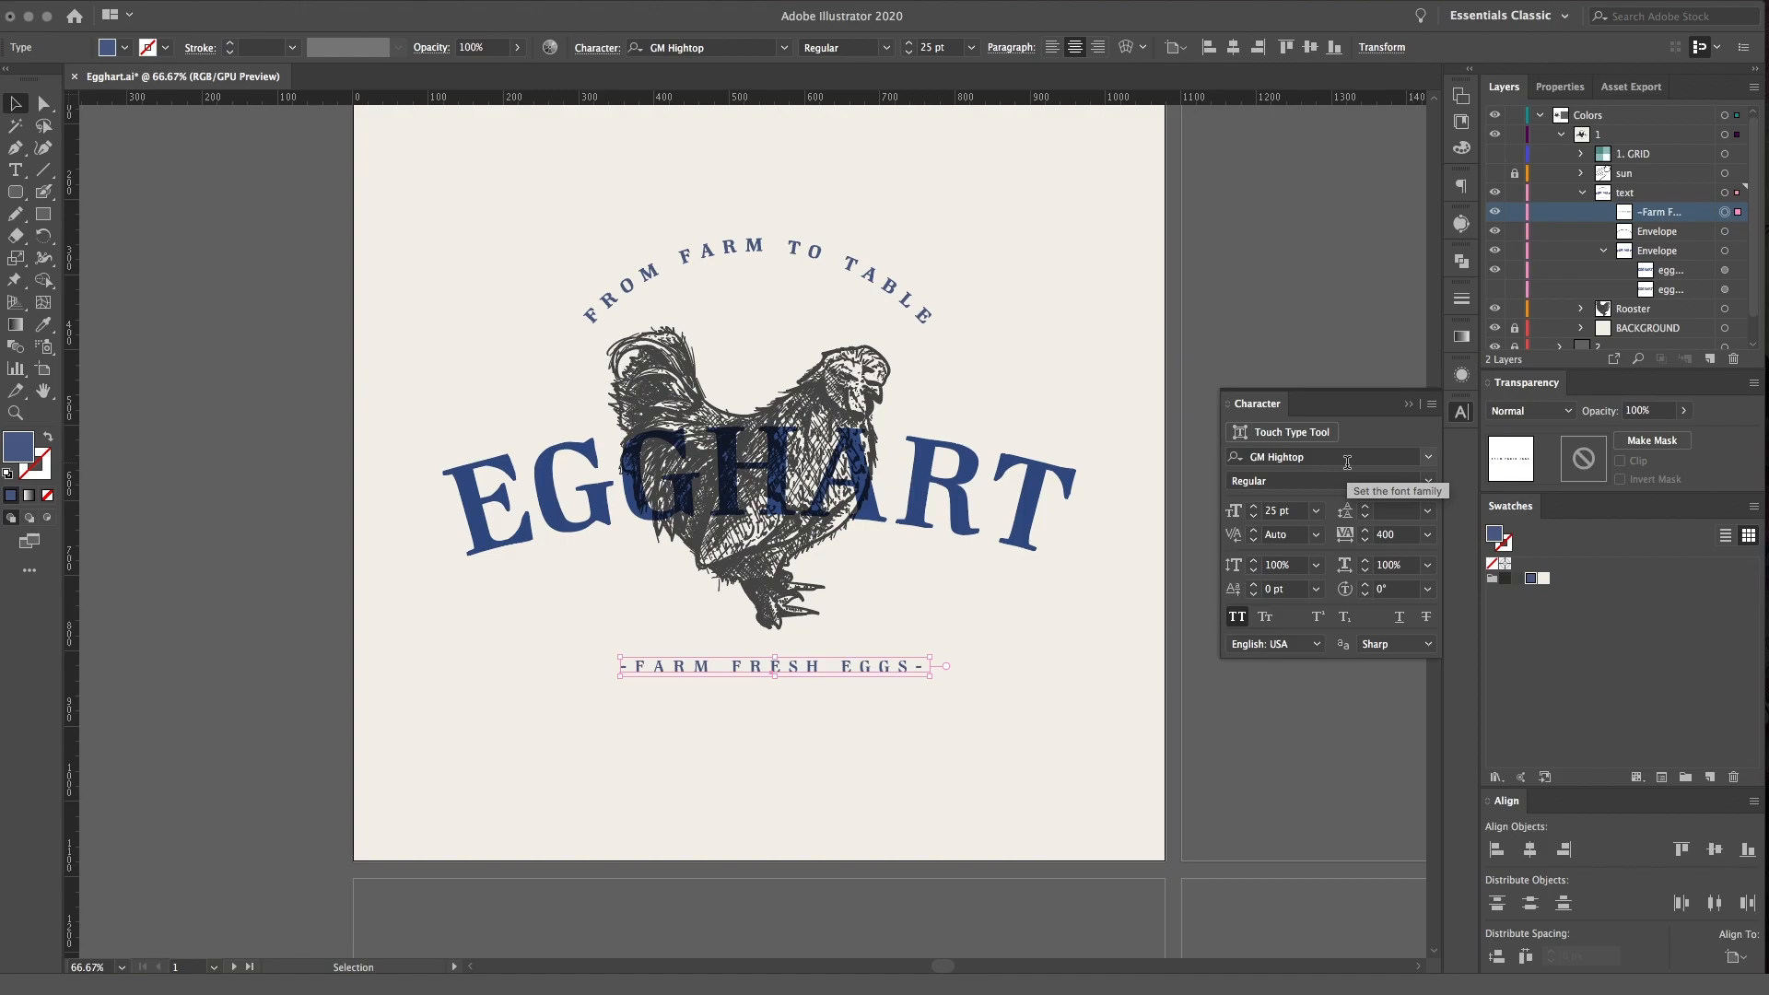
pyautogui.click(1347, 457)
pyautogui.write('golden')
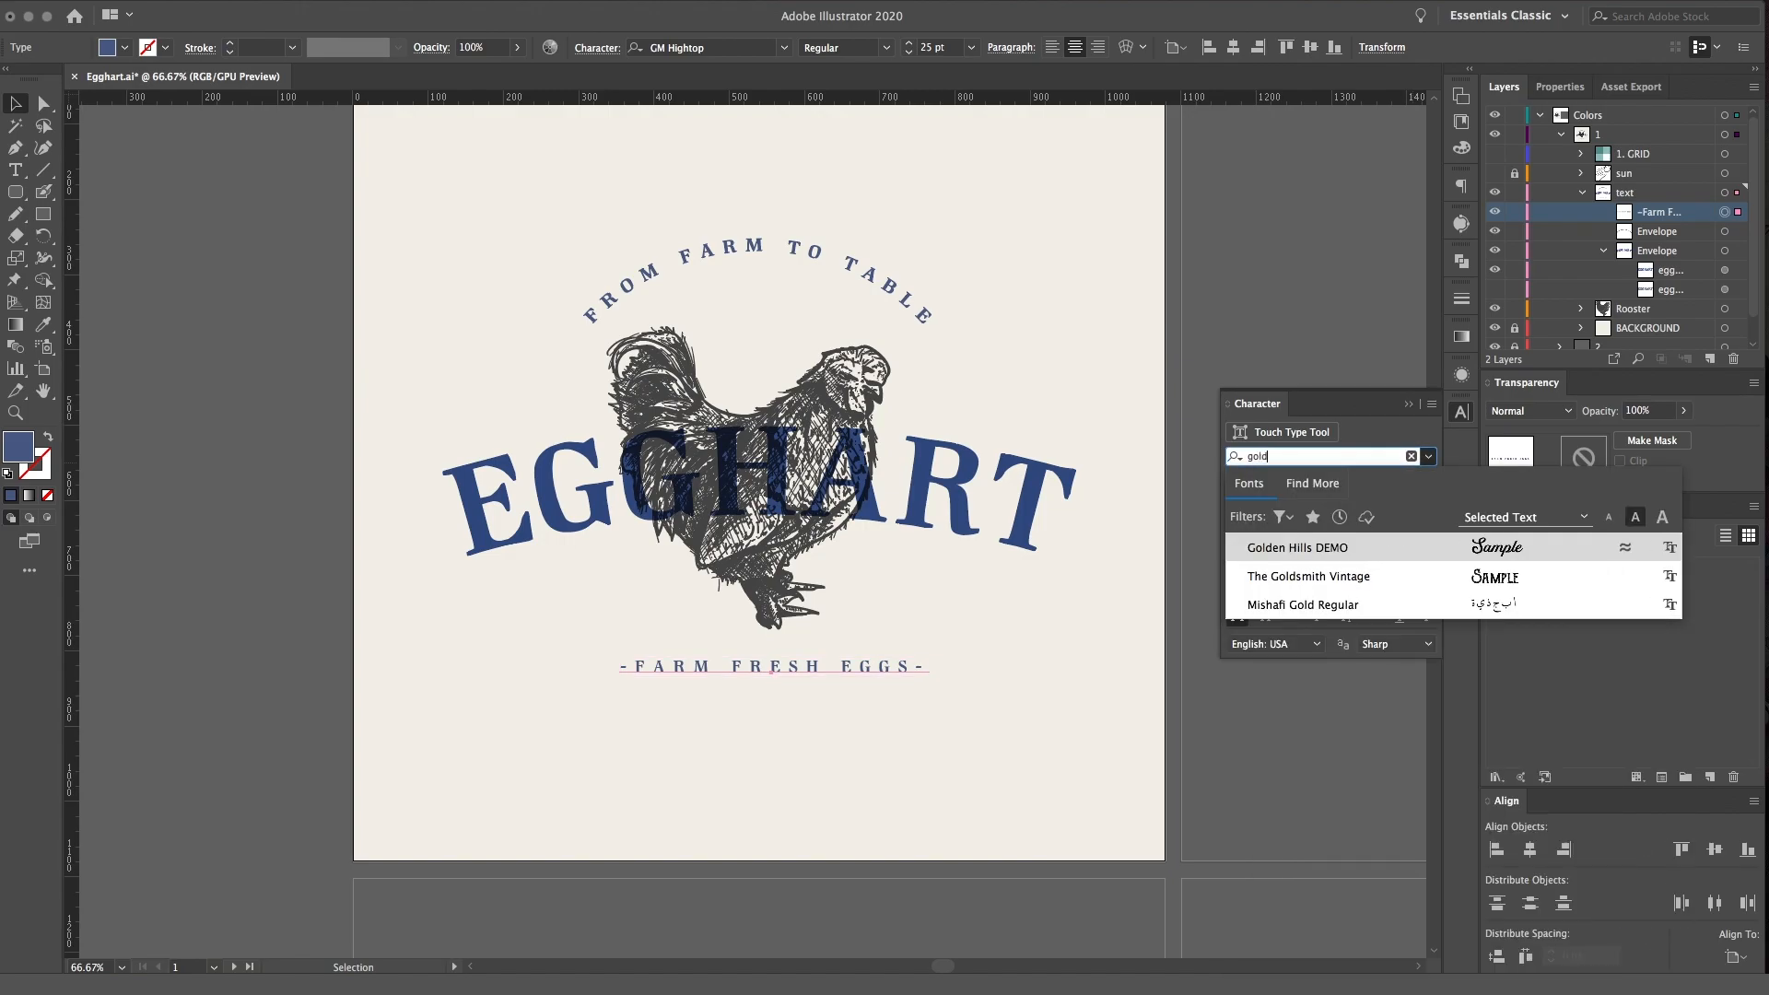
pyautogui.click(1366, 547)
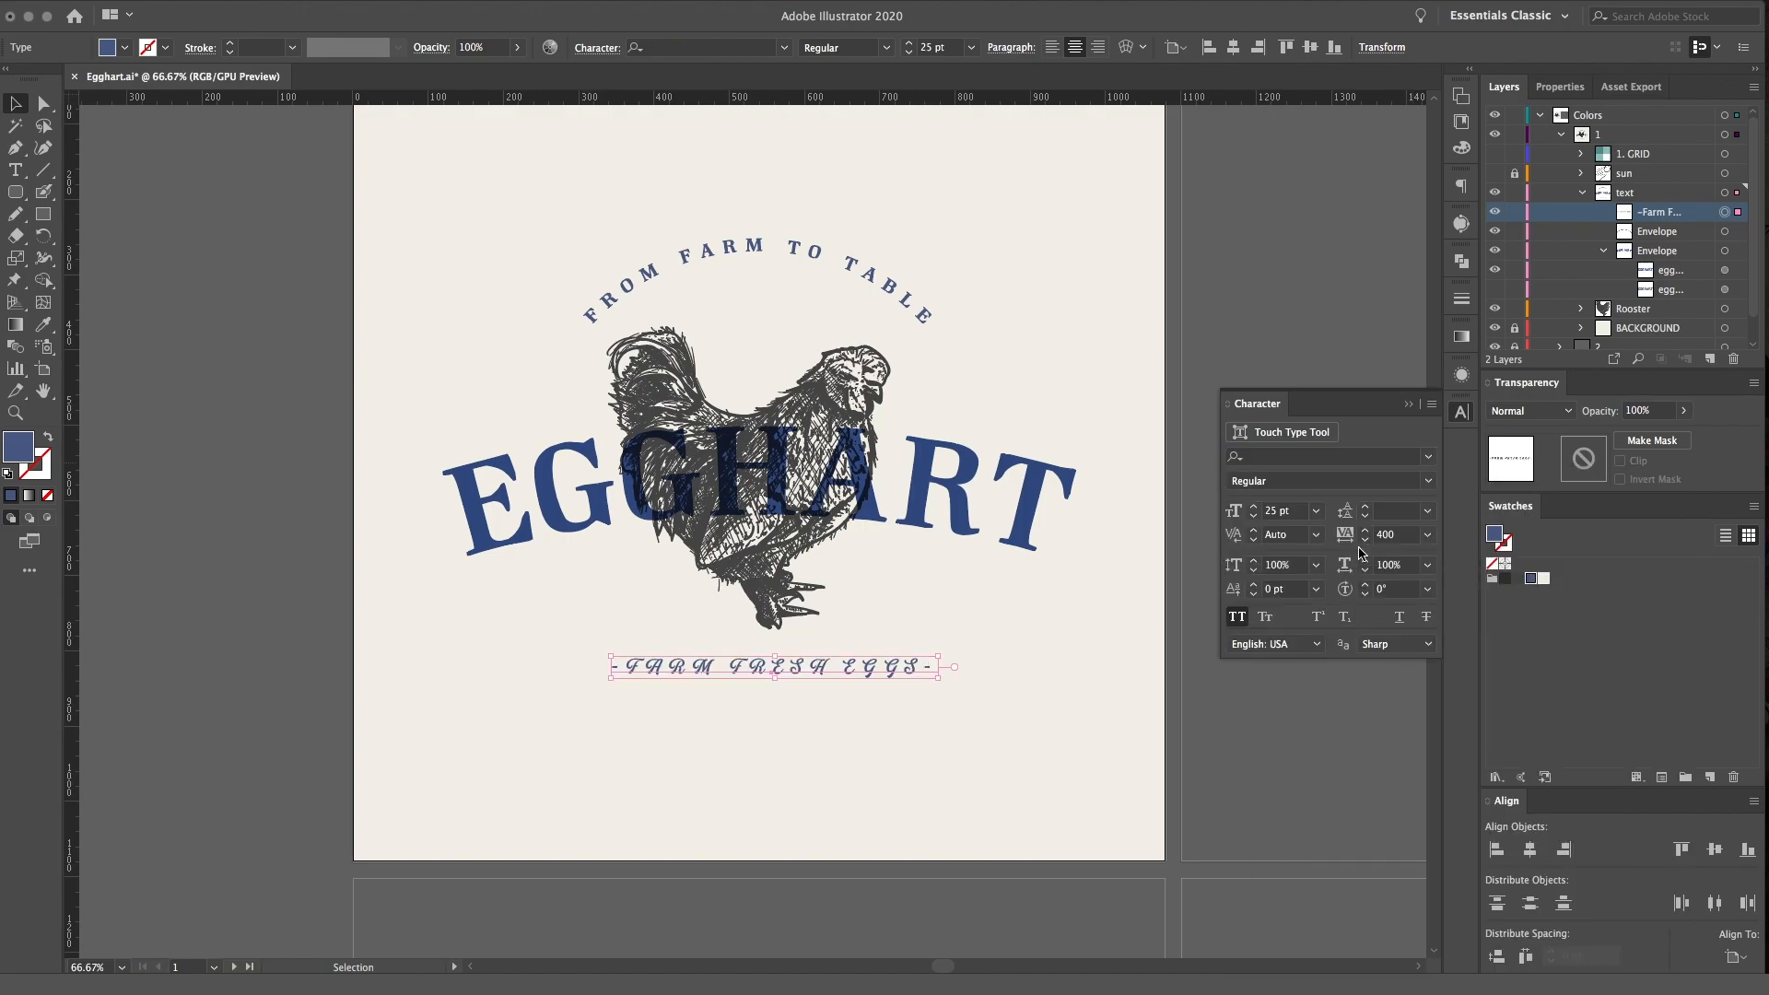
# Turn off All Caps for the -Farm Fresh Eggs- text and set its tracking to 90
pyautogui.click(1432, 405)
pyautogui.click(1463, 497)
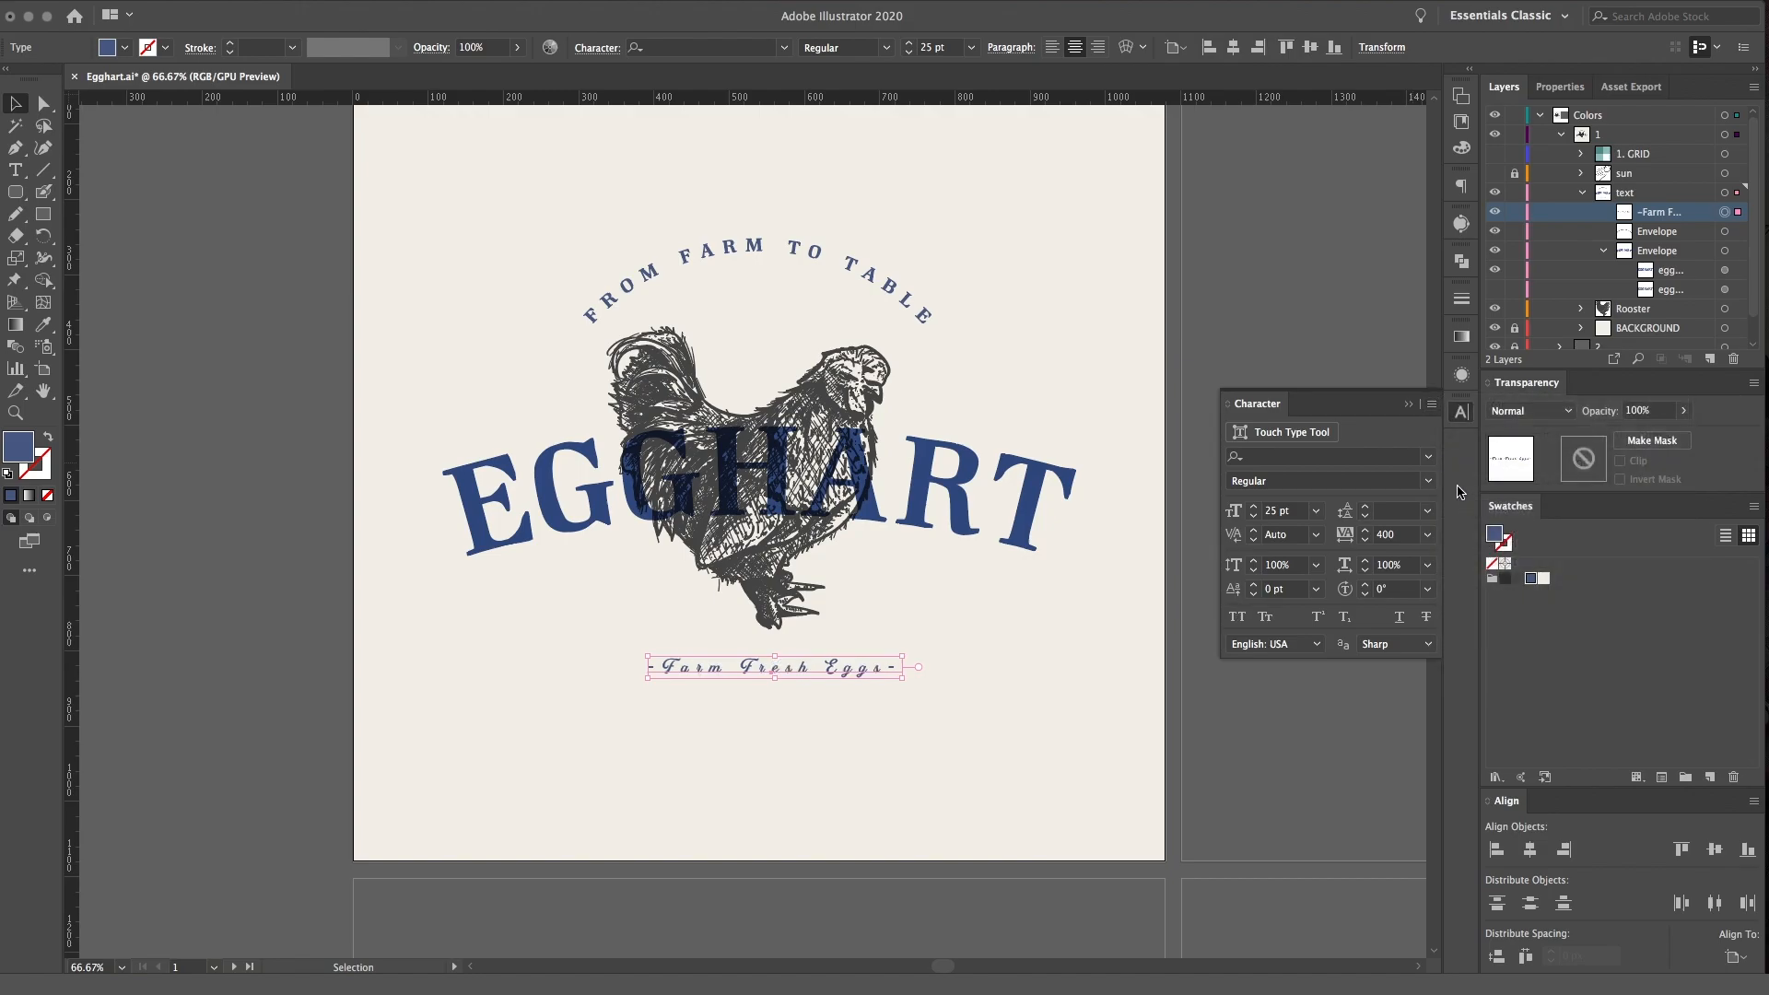
pyautogui.click(1459, 413)
pyautogui.click(1725, 232)
pyautogui.click(1725, 213)
pyautogui.click(1461, 411)
pyautogui.click(1367, 541)
pyautogui.write('90')
pyautogui.click(1387, 512)
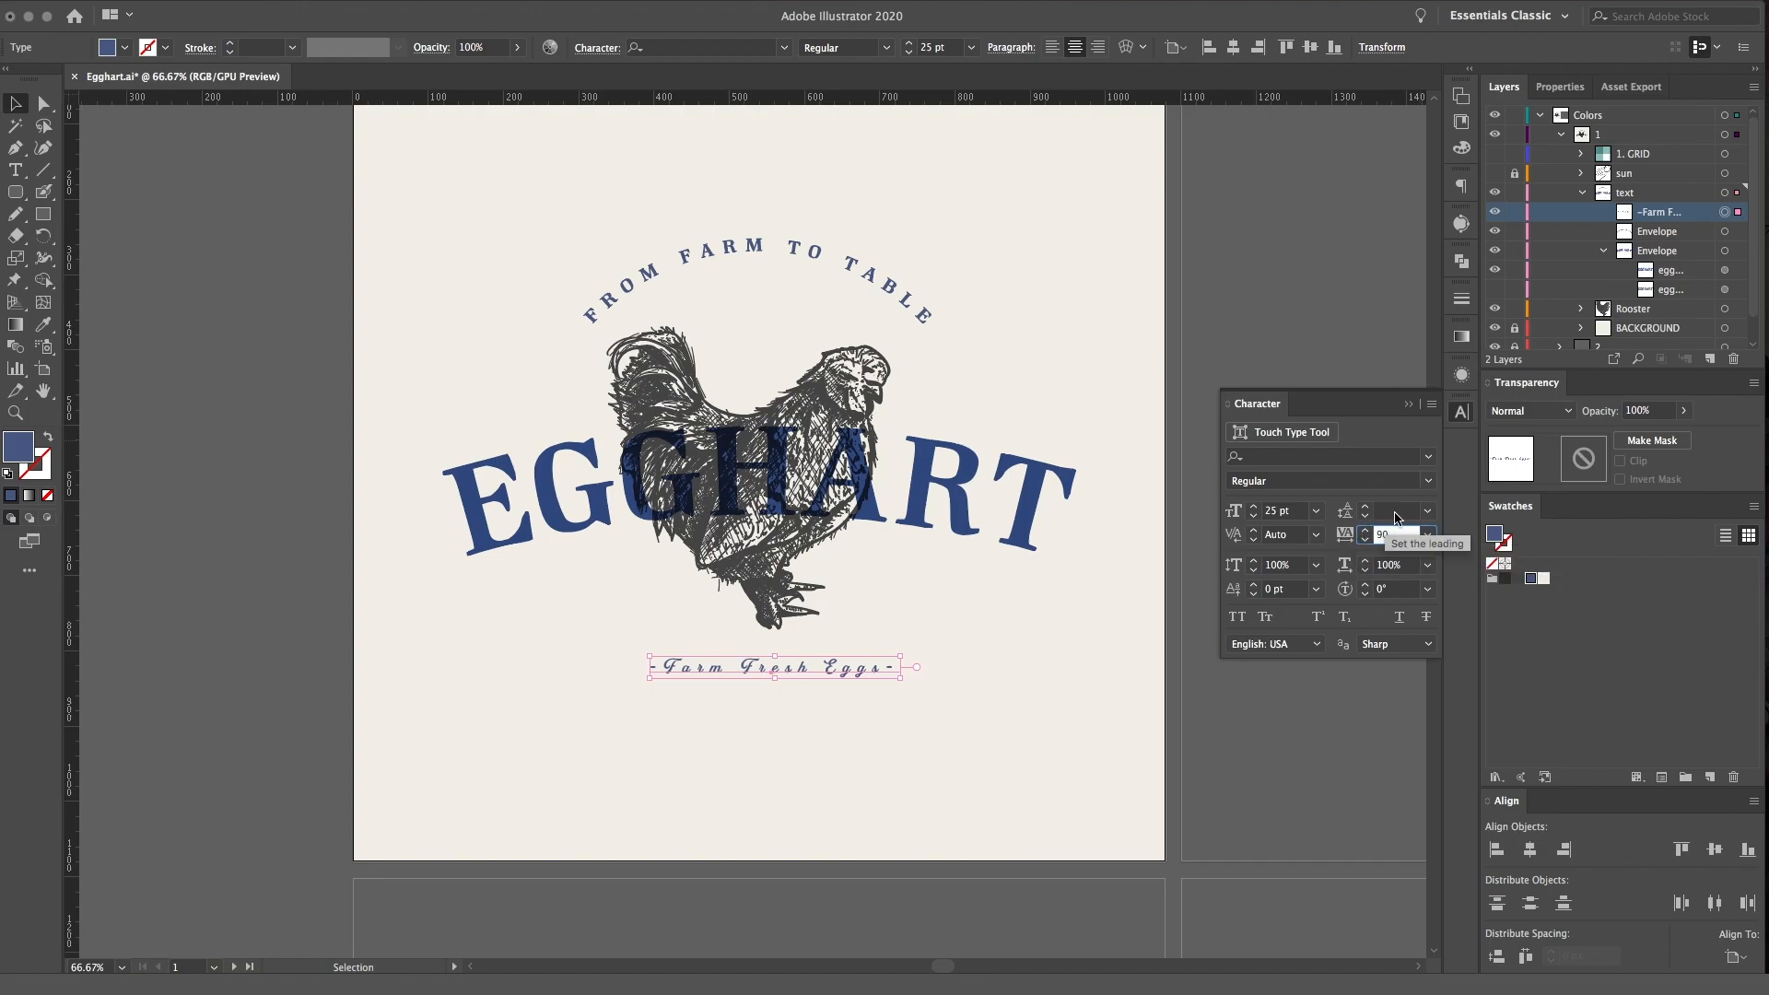
# Enlarge the -Farm Fresh Eggs- text to about 53.5 pt and tighten its tracking to 11
pyautogui.moveTo(852, 656)
pyautogui.mouseDown()
pyautogui.moveTo(976, 636)
pyautogui.moveTo(864, 670)
pyautogui.mouseUp()
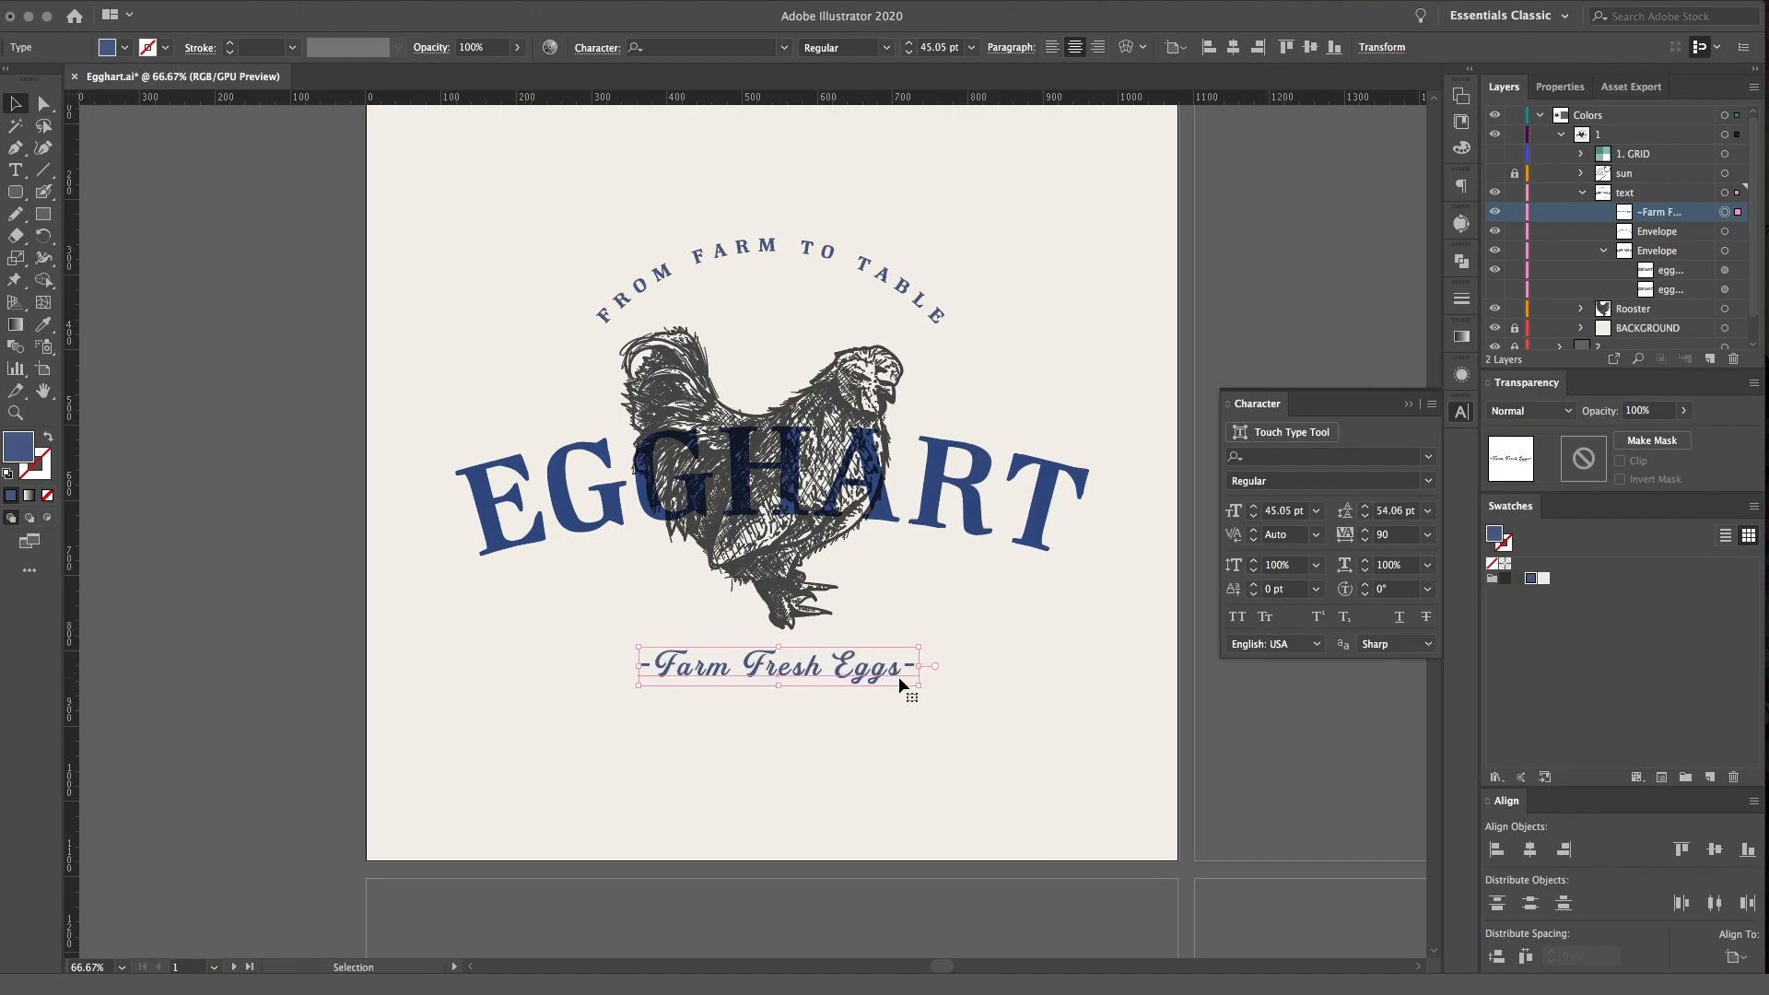
pyautogui.press('super+1')
pyautogui.moveTo(955, 552); pyautogui.dragTo(1034, 564)
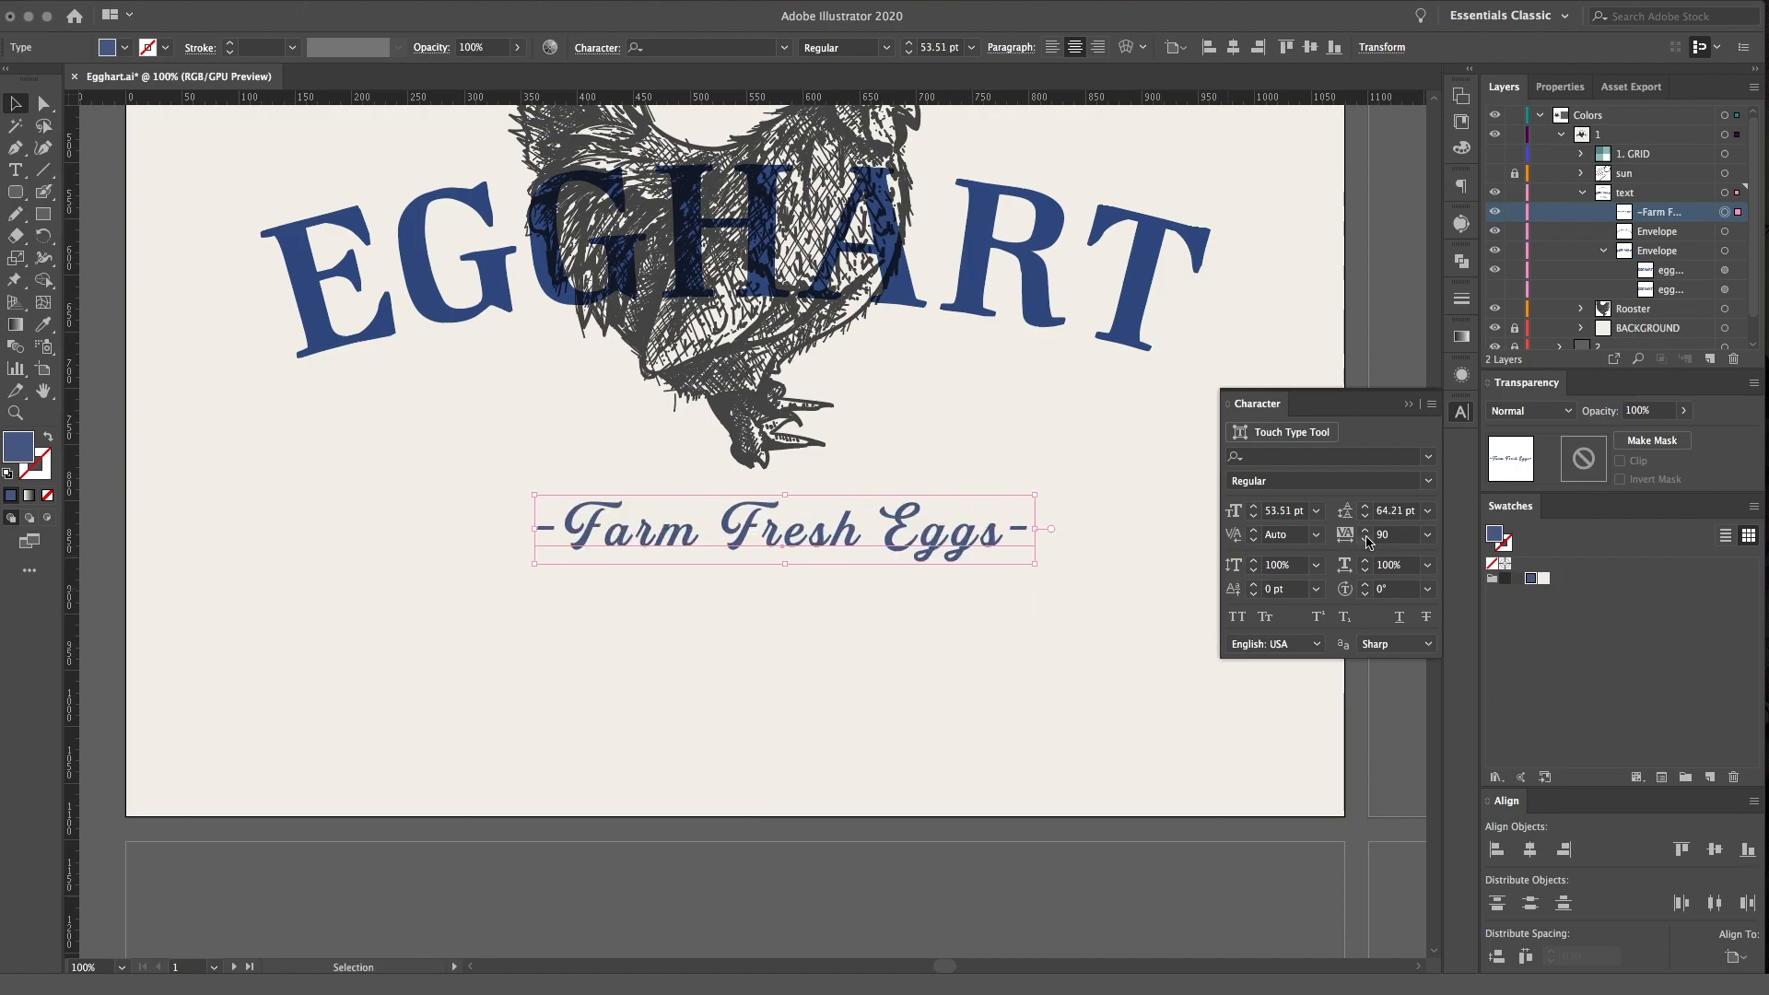
pyautogui.moveTo(1367, 542); pyautogui.dragTo(1368, 542)
pyautogui.click(1066, 597)
# Enlarge the -Farm Fresh Eggs- text to about 59 pt and center it horizontally on the artboard
pyautogui.moveTo(914, 544); pyautogui.dragTo(992, 576)
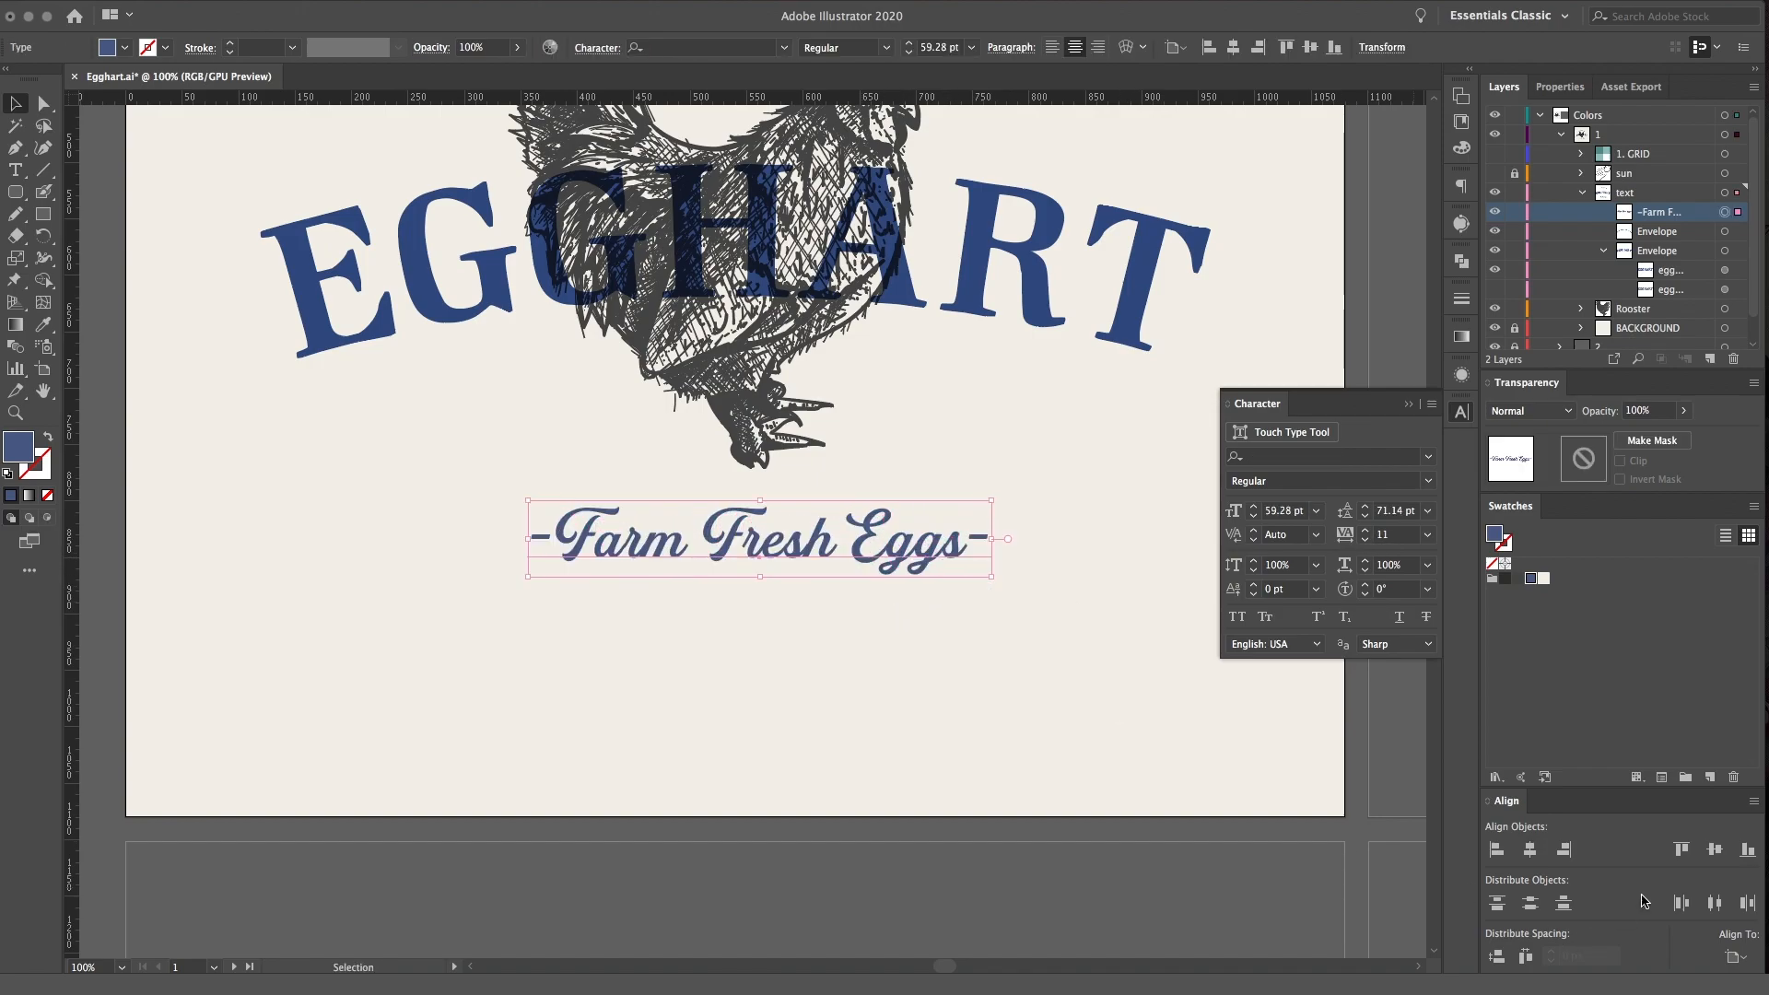
pyautogui.click(1529, 849)
pyautogui.click(980, 708)
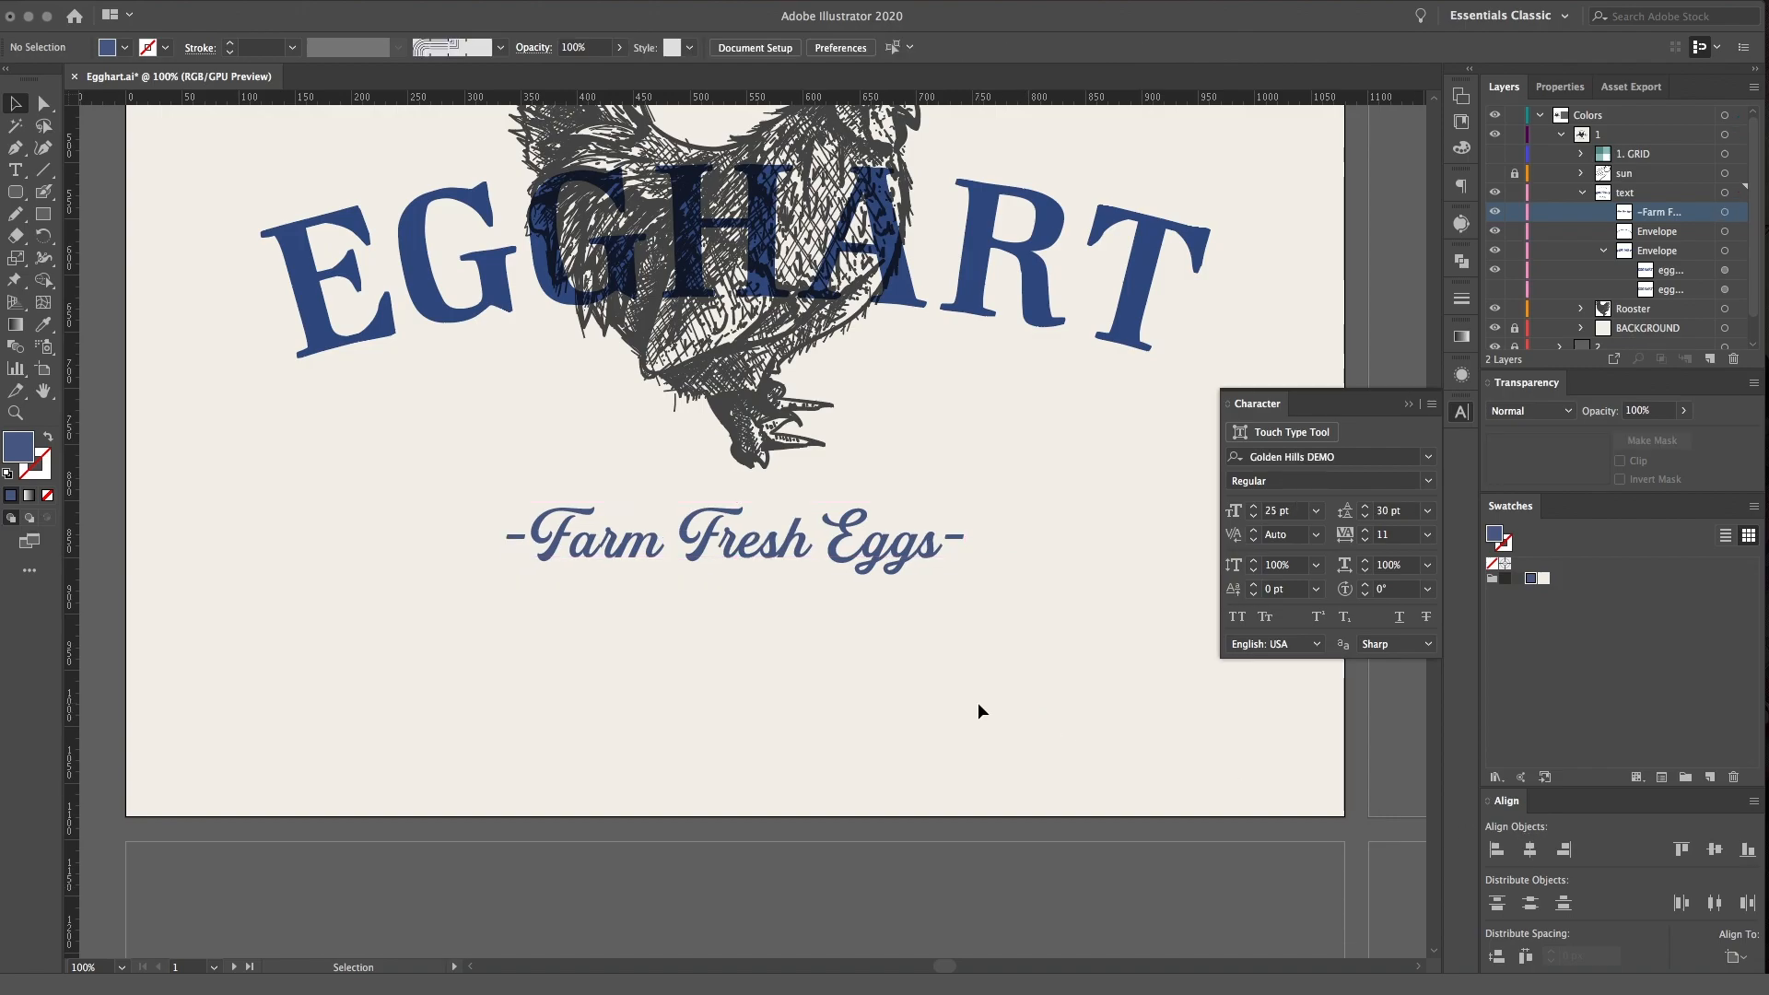
# Set the closing dash of the Farm Fresh Eggs text to 114 pt with a baseline shift of -19 pt
pyautogui.press('t')
pyautogui.moveTo(941, 539); pyautogui.dragTo(968, 539)
pyautogui.press('super+c')
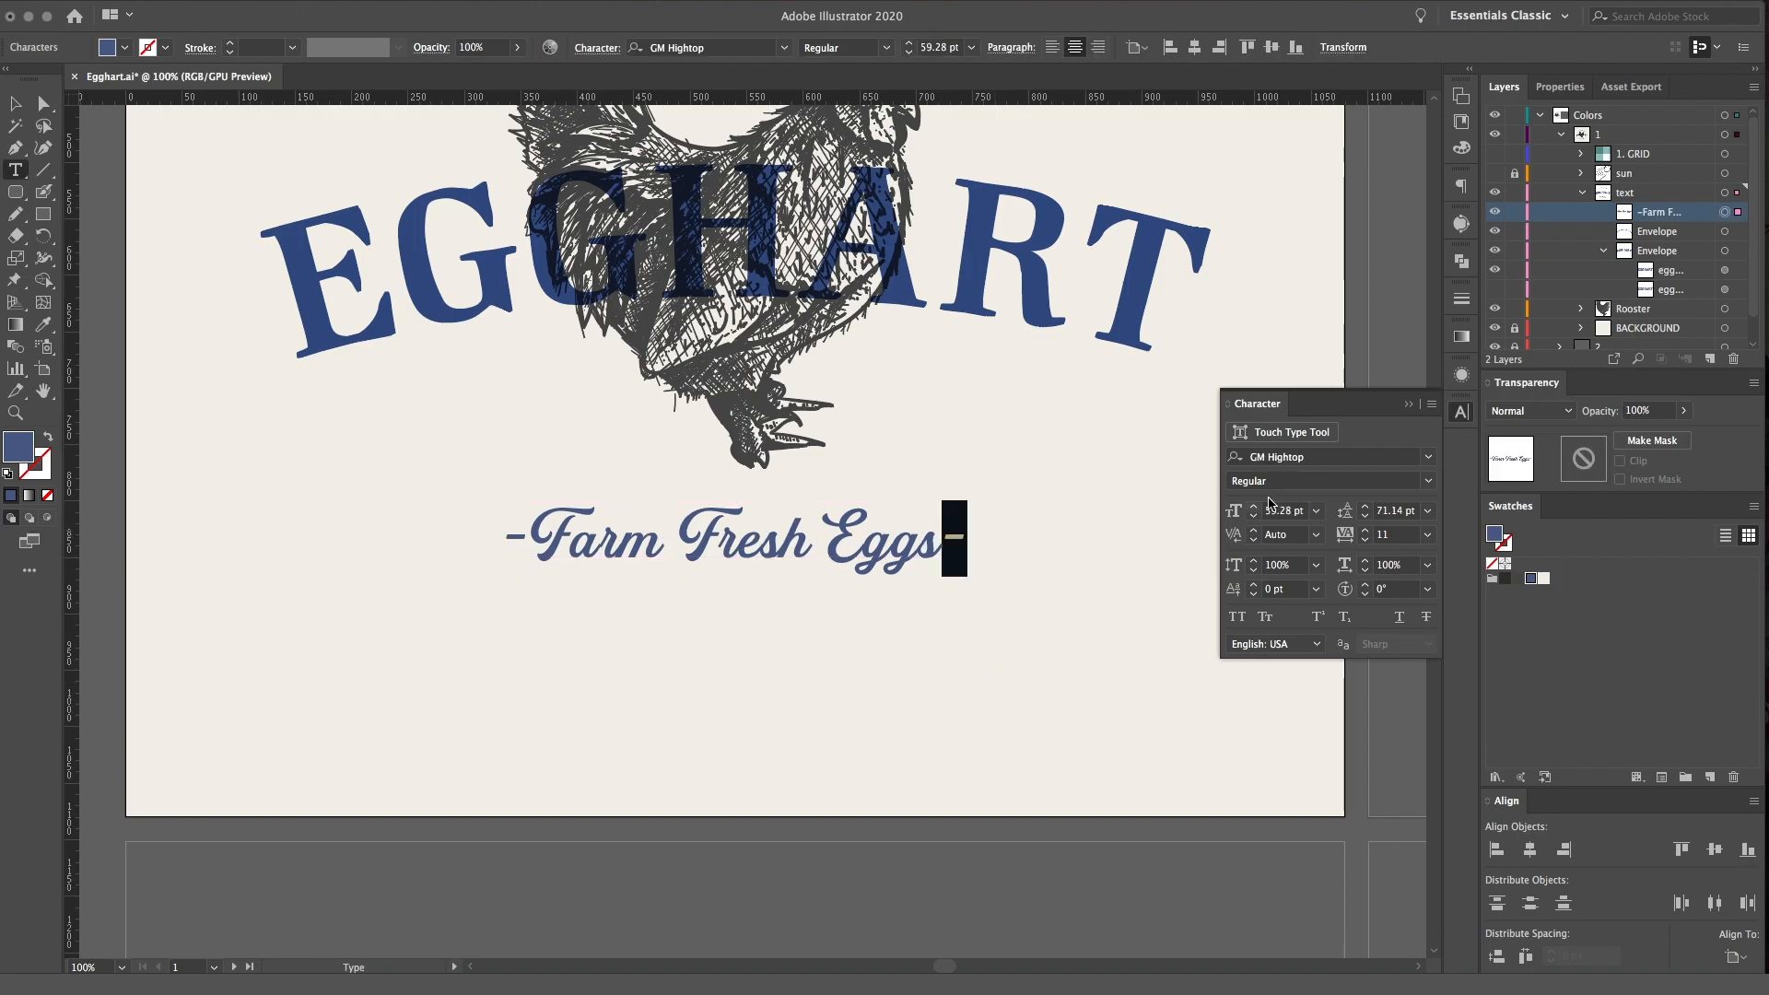
pyautogui.moveTo(1255, 506); pyautogui.dragTo(1256, 508)
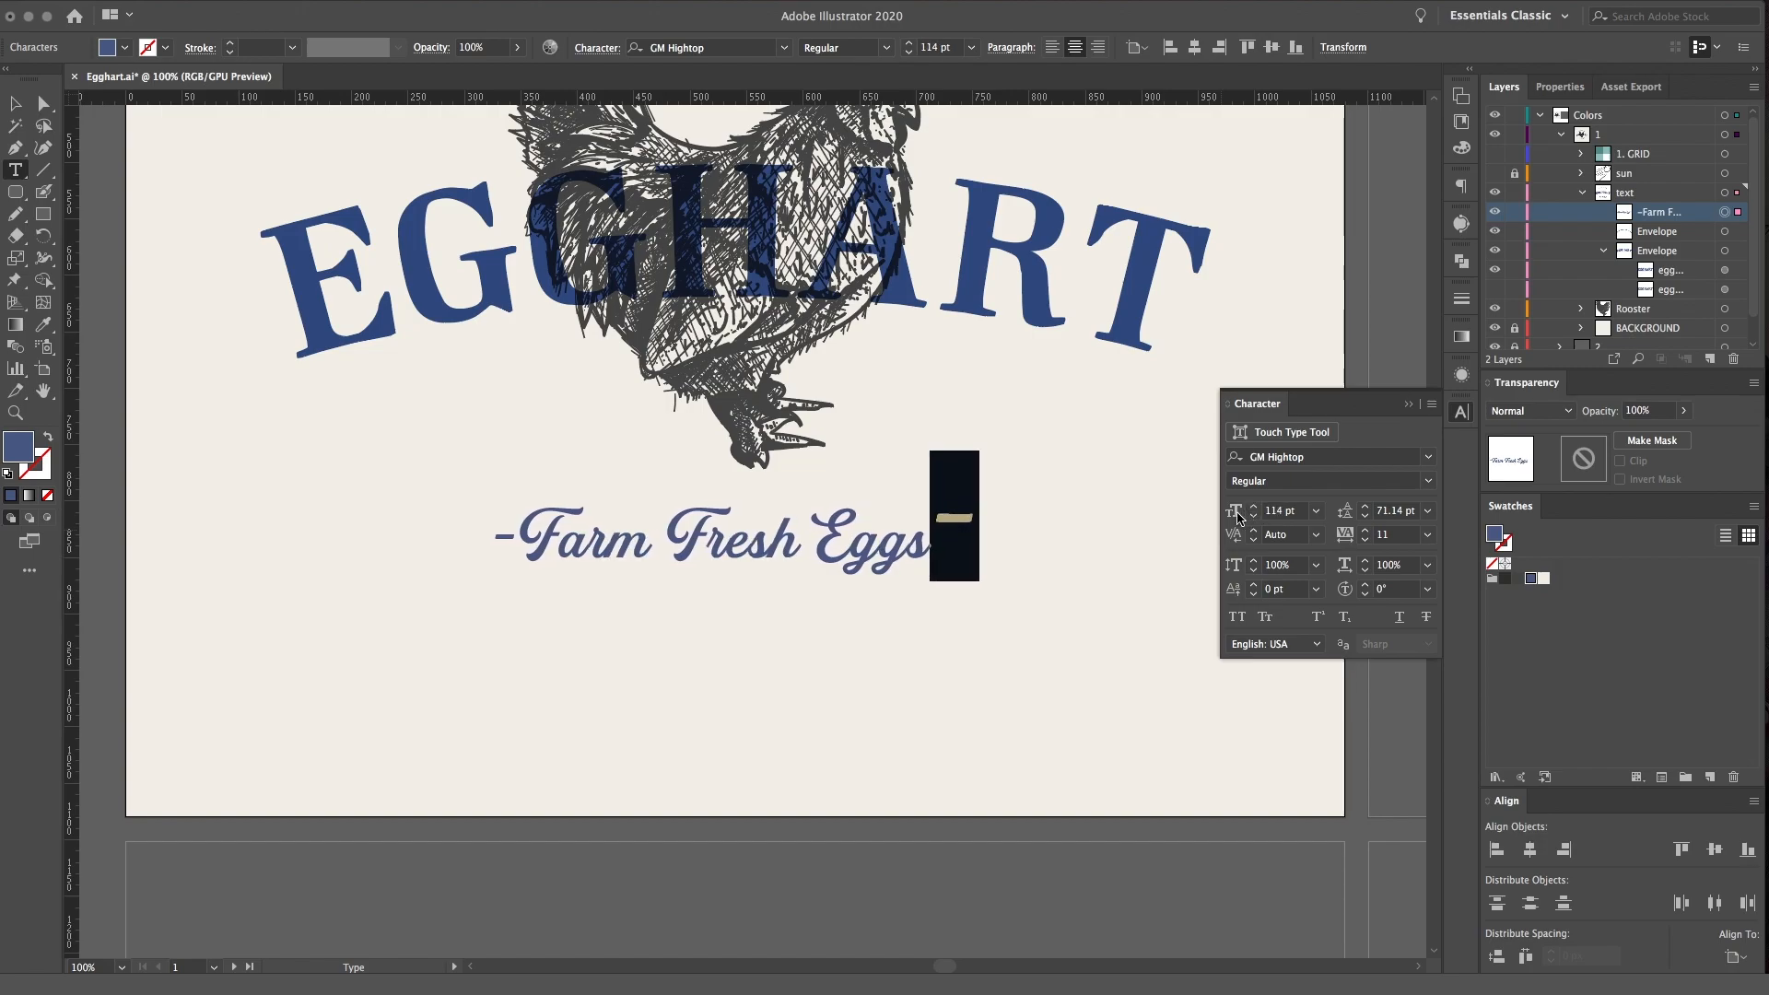
pyautogui.moveTo(1255, 597); pyautogui.dragTo(1255, 597)
pyautogui.click(1254, 595)
pyautogui.click(1253, 595)
pyautogui.click(1253, 595)
pyautogui.click(1254, 595)
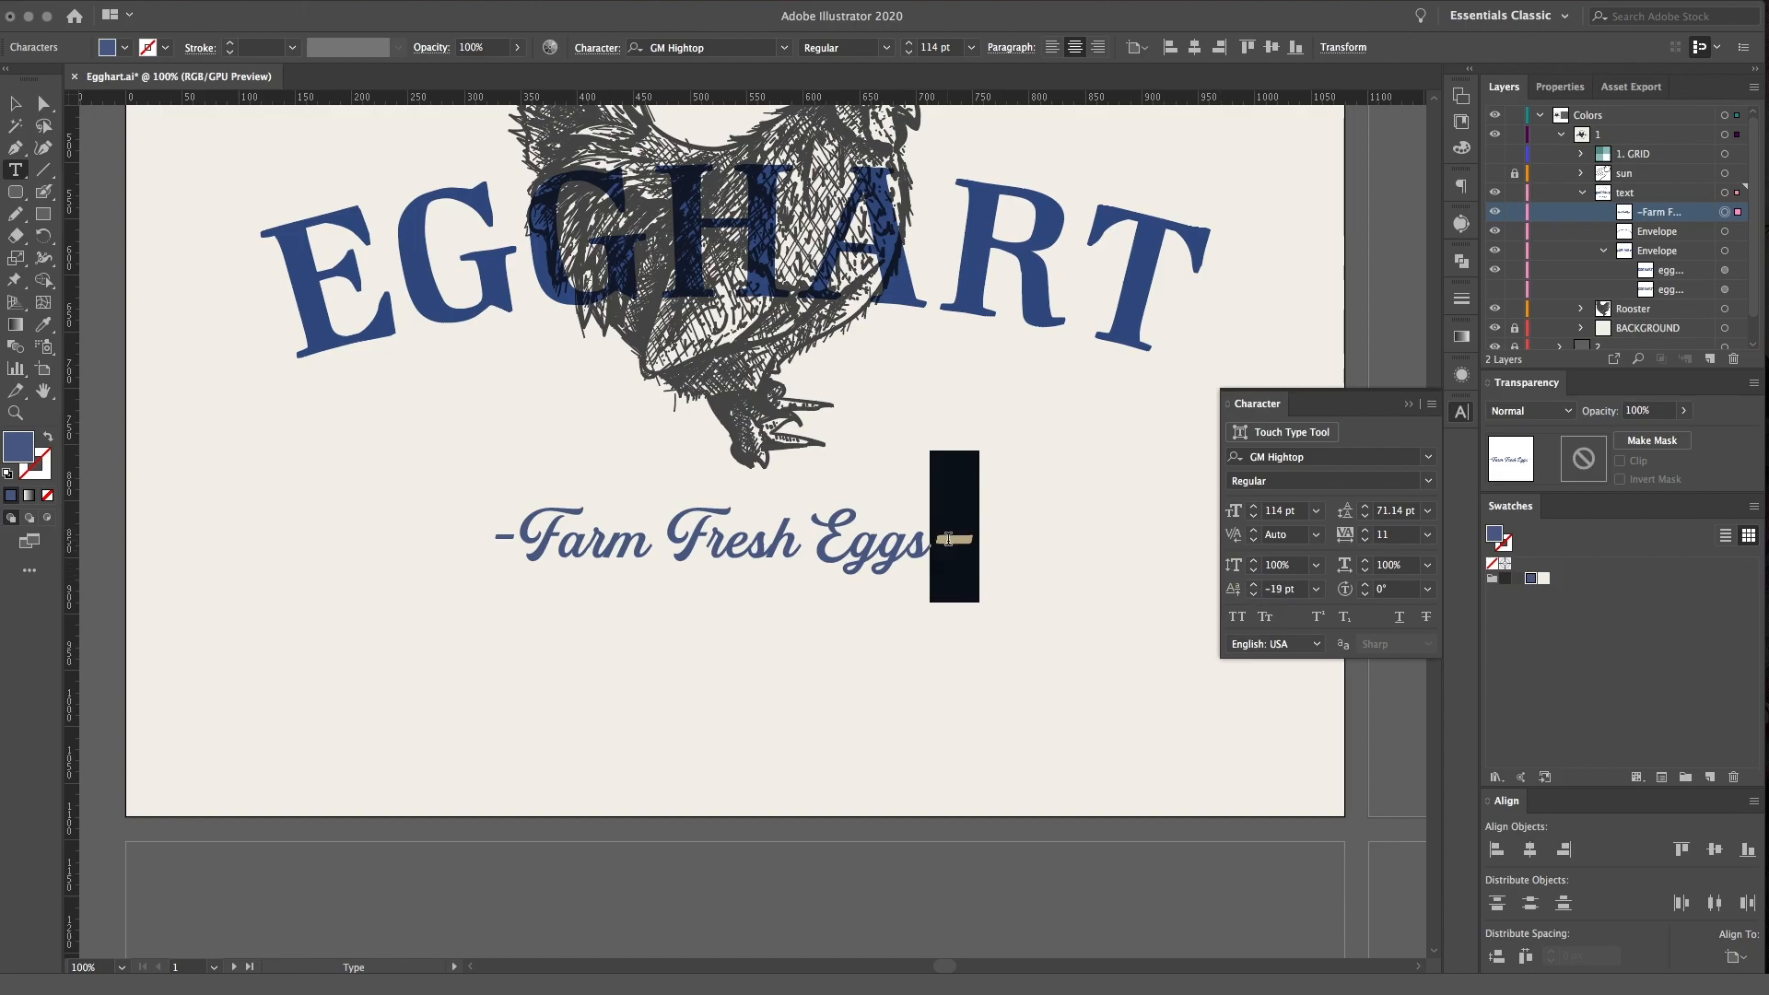
# Replace the opening dash with a pasted copy of the enlarged closing dash, then collapse the text layer and deselect everything
pyautogui.moveTo(521, 533); pyautogui.dragTo(459, 543)
pyautogui.press('super+v')
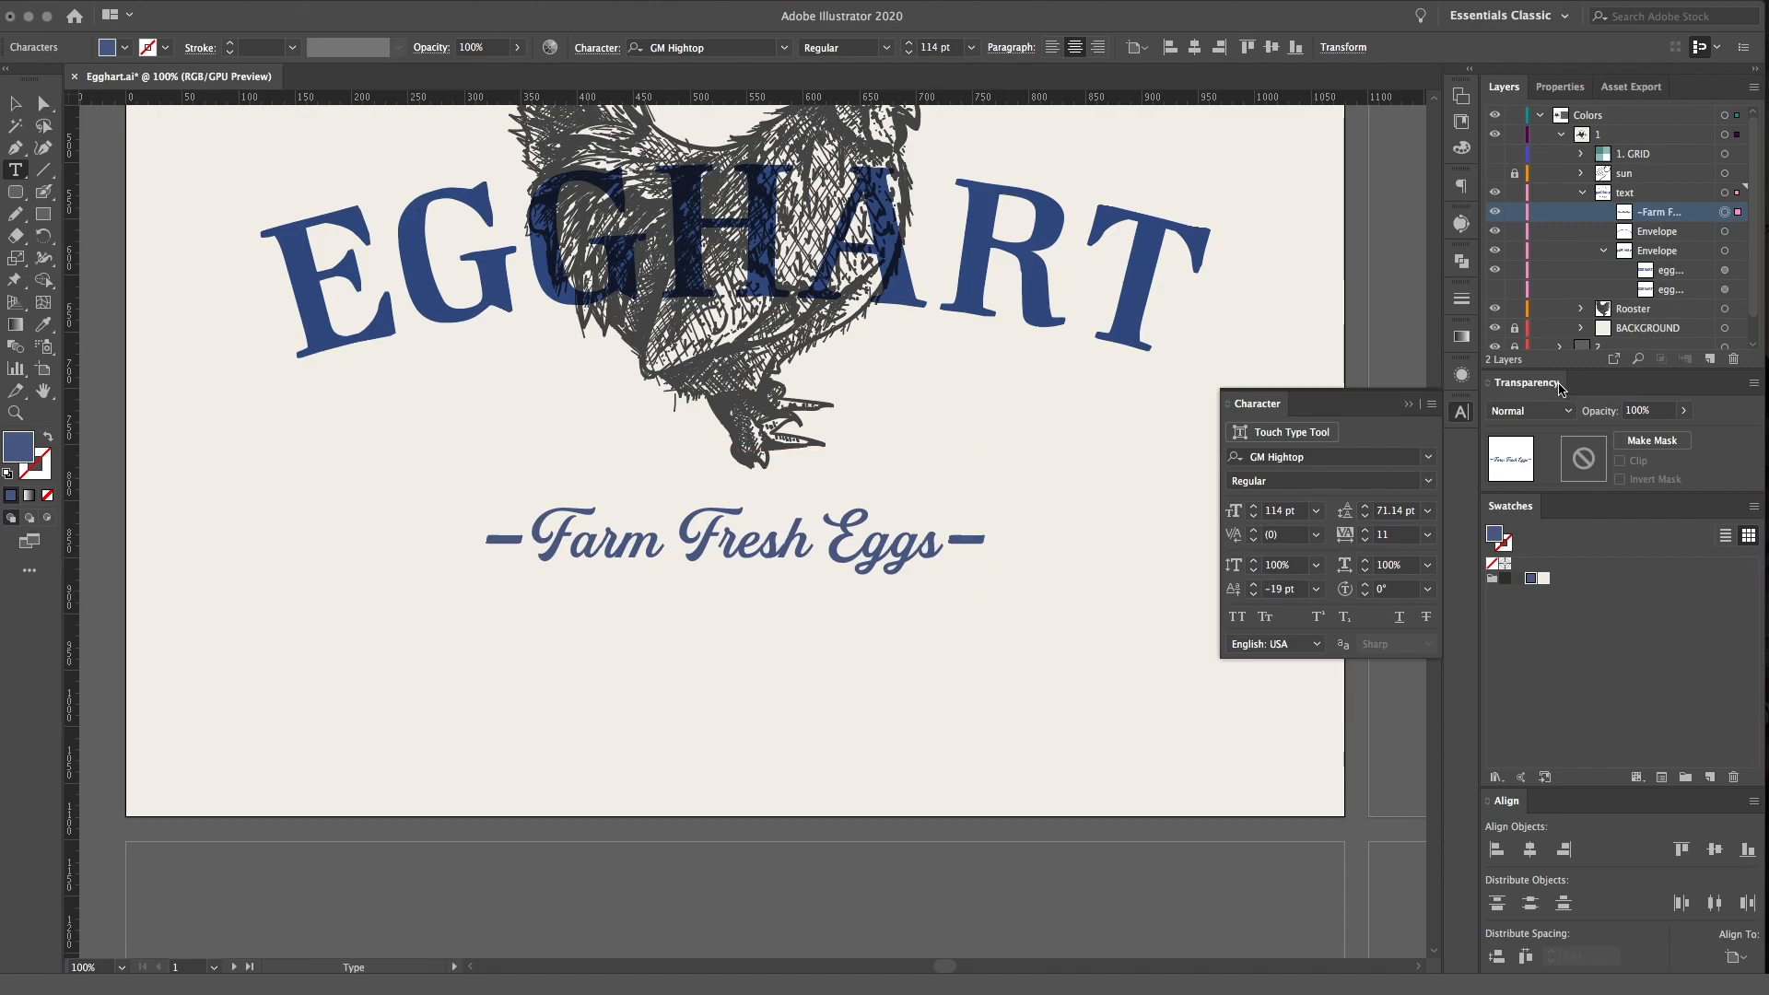
pyautogui.click(1723, 272)
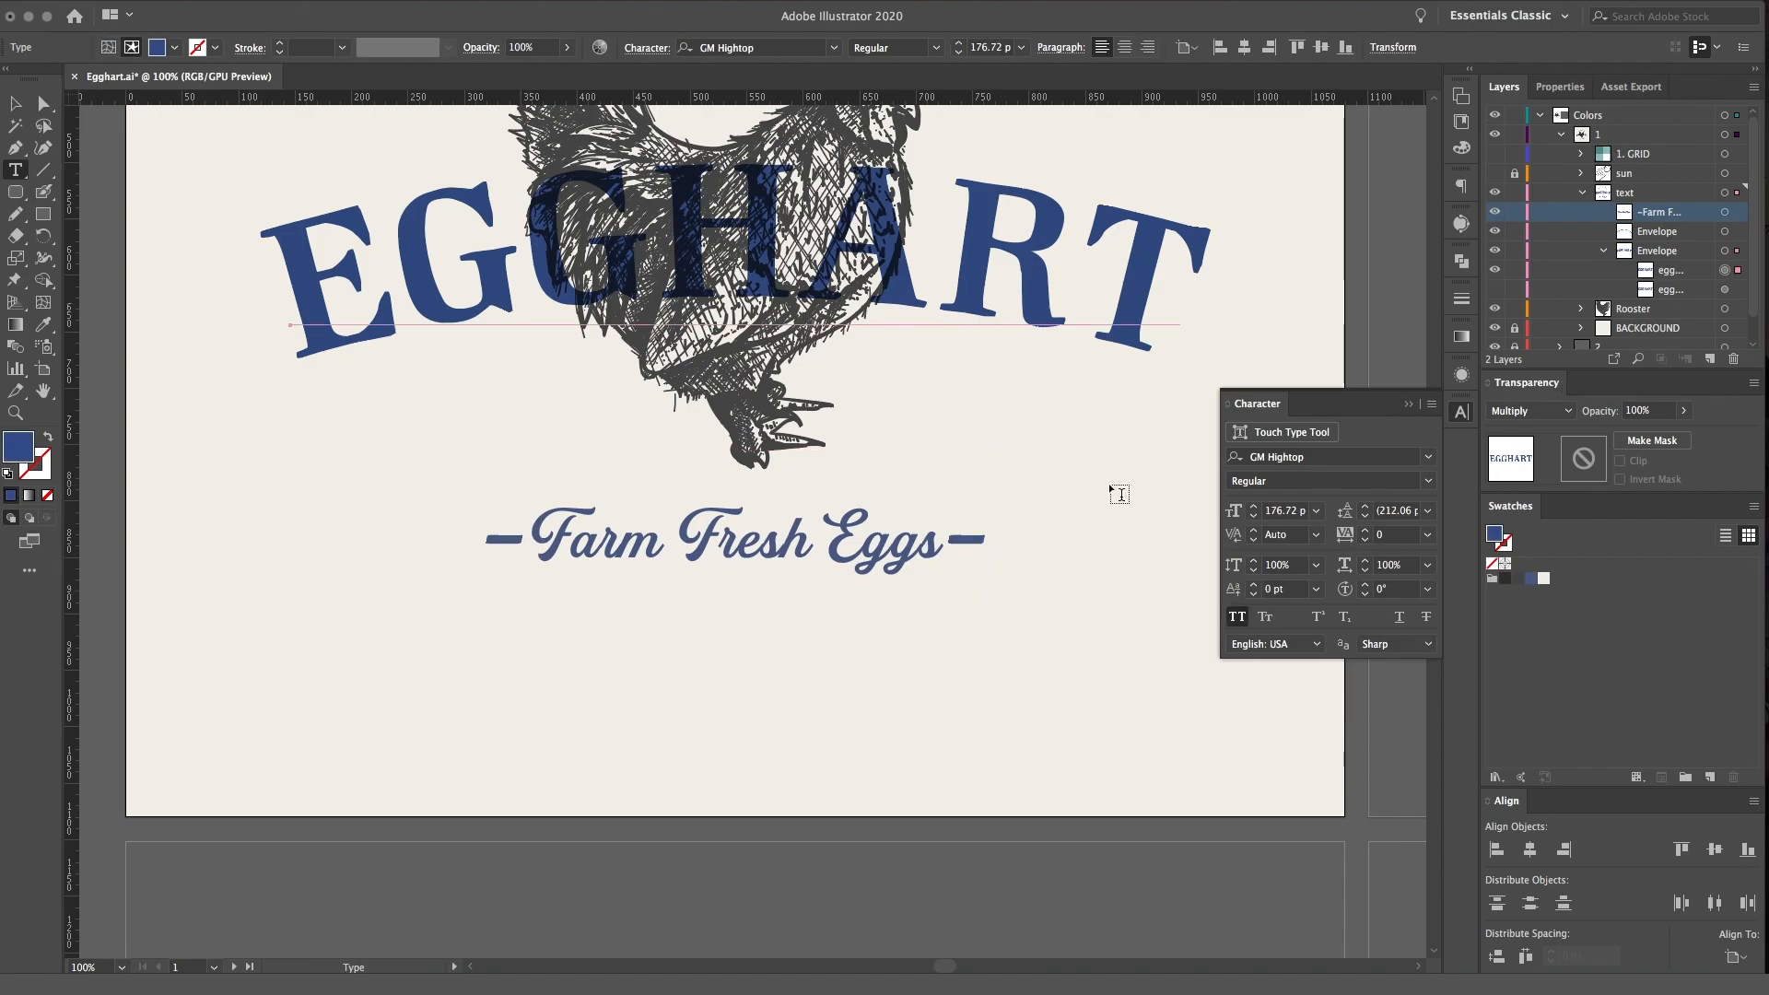
pyautogui.click(1582, 194)
pyautogui.press('v')
pyautogui.click(923, 734)
# Center the Farm Fresh Eggs text horizontally on the artboard, nudge it up slightly, and close the Character panel
pyautogui.press('super+minus')
pyautogui.press('super+minus')
pyautogui.press('super+equal')
pyautogui.scroll(5, 924, 732)
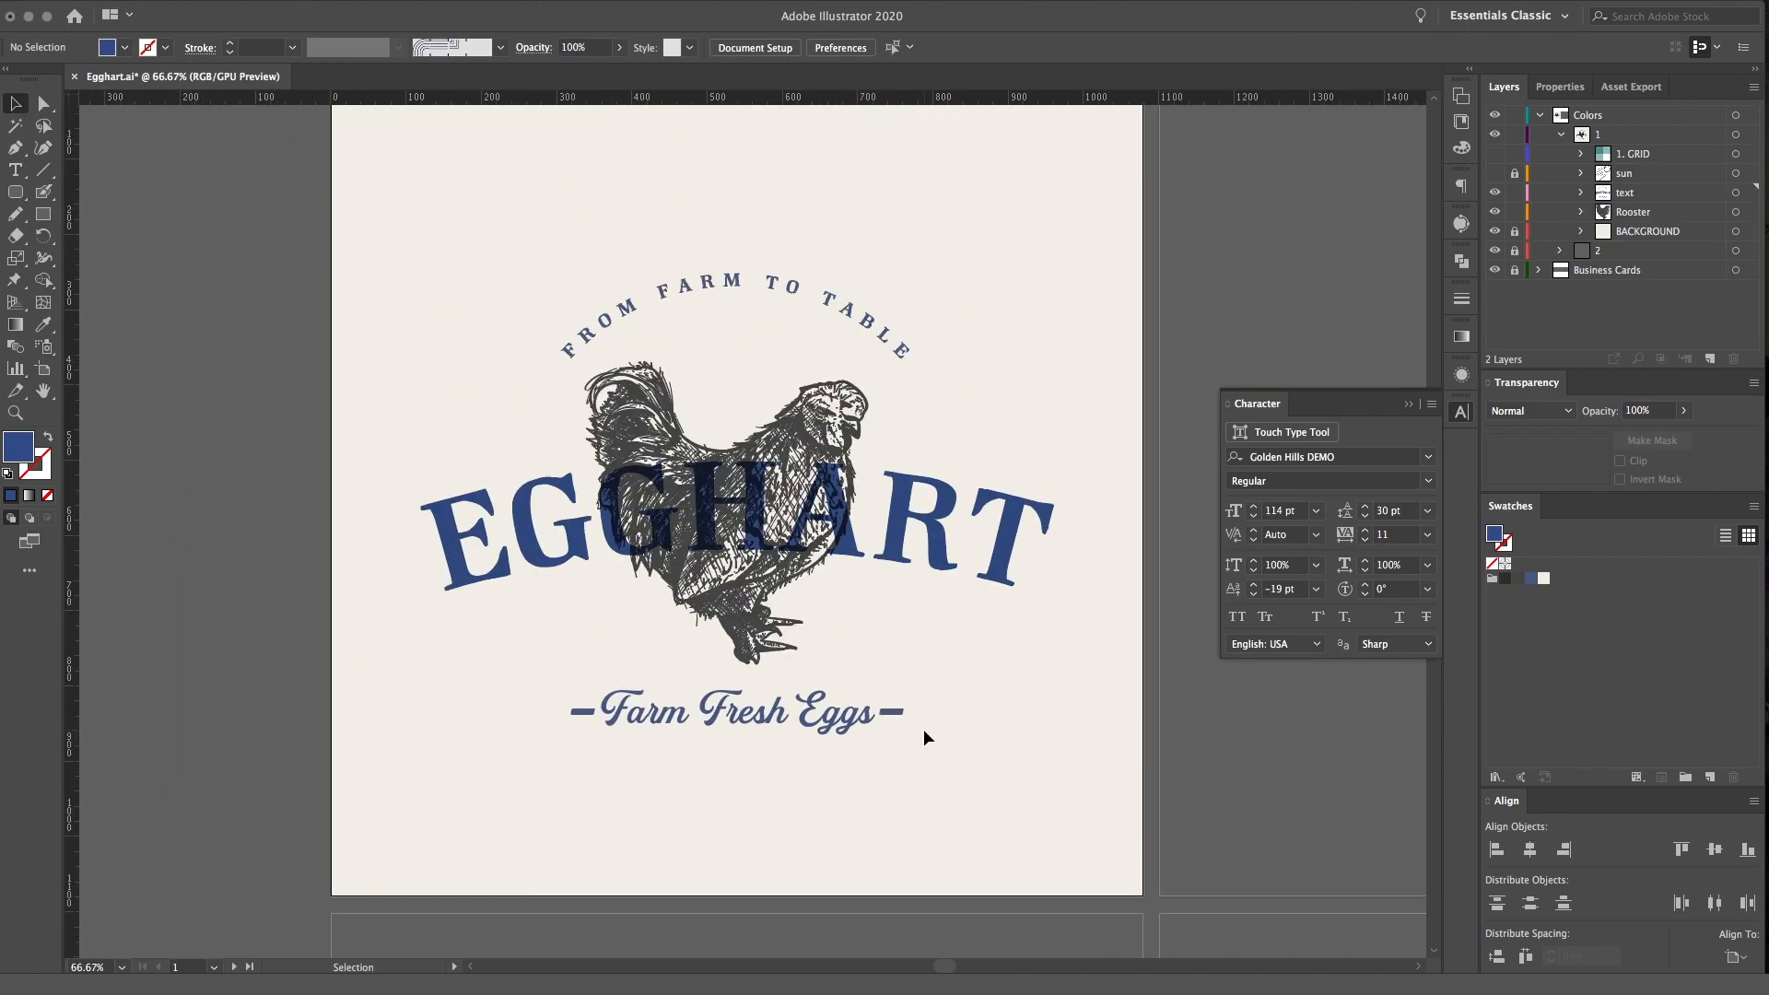
pyautogui.click(833, 727)
pyautogui.click(1542, 854)
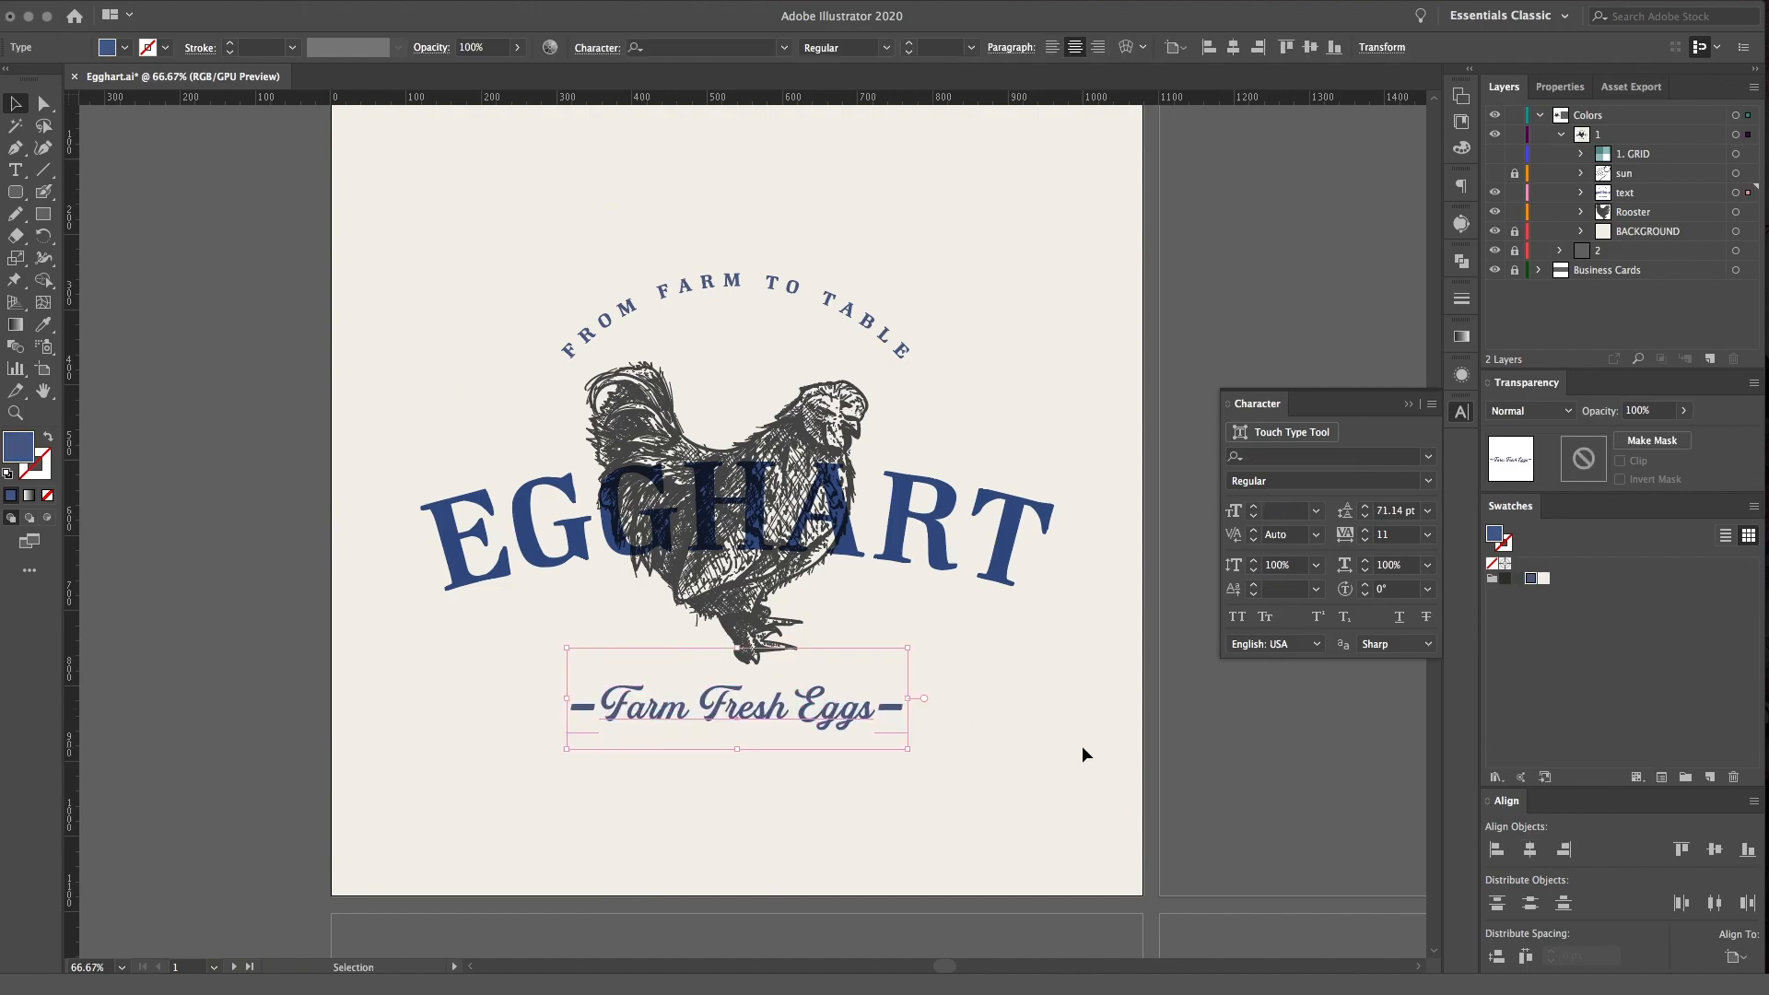
pyautogui.click(1081, 744)
pyautogui.press('super+minus')
pyautogui.press('super+equal')
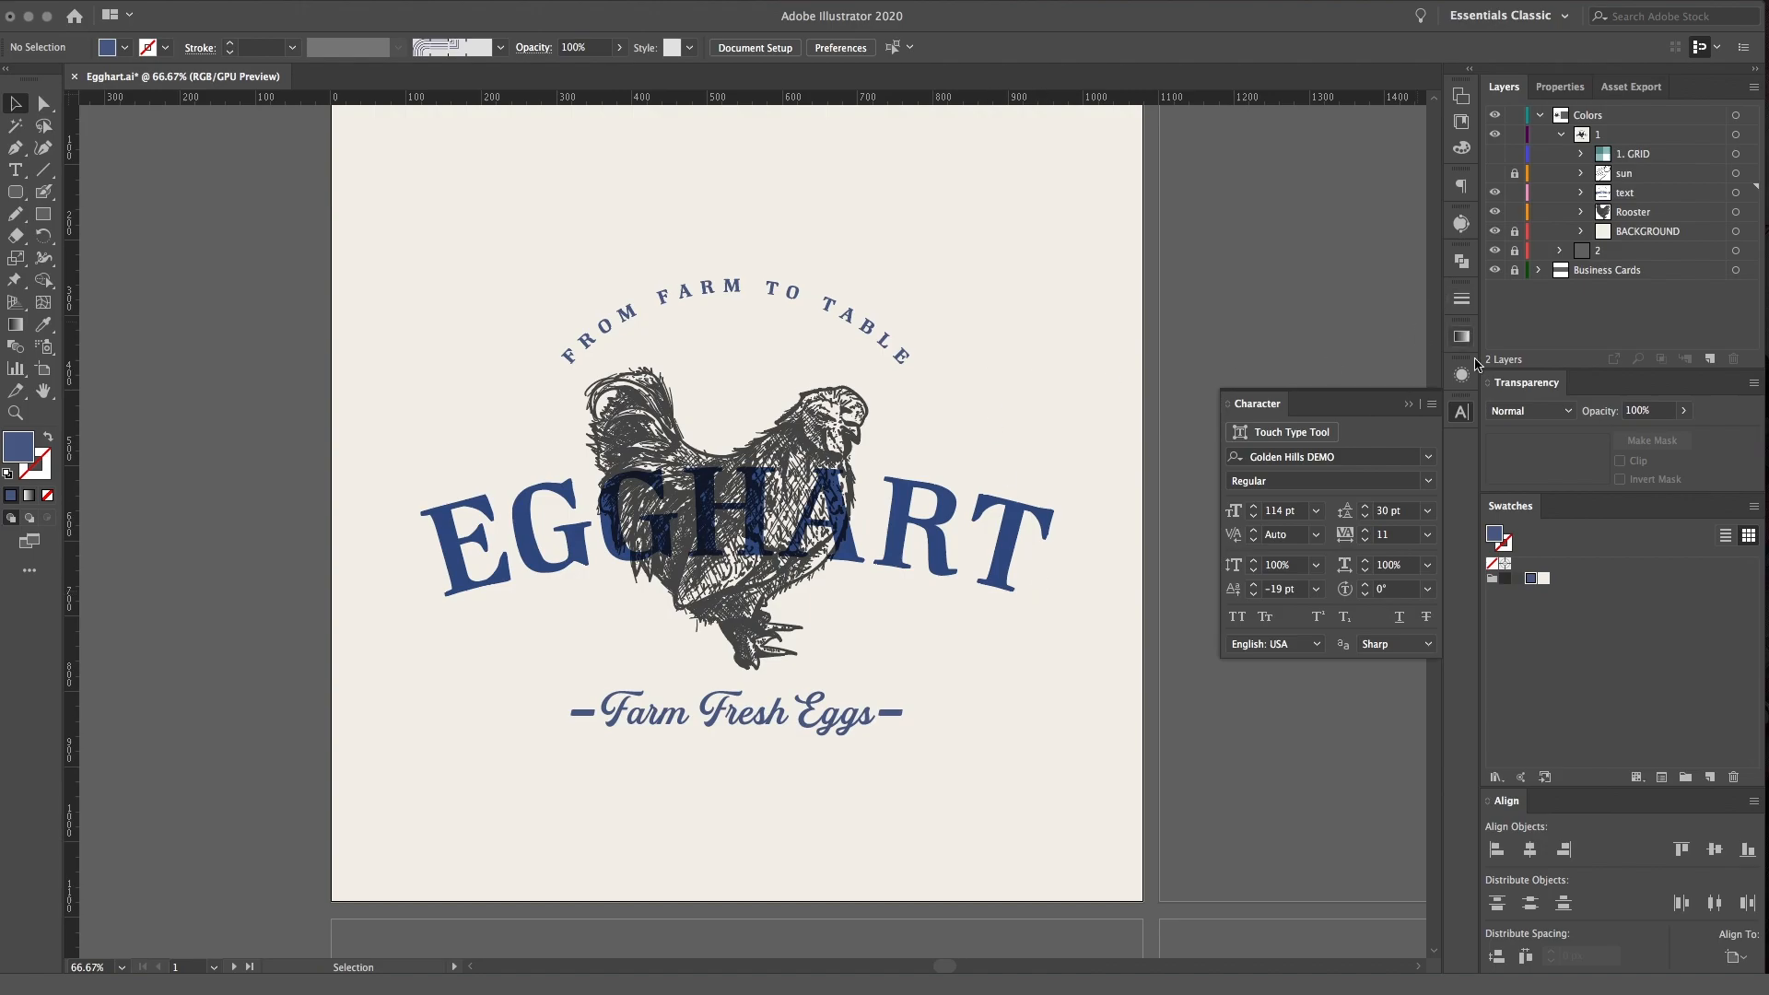
pyautogui.click(1460, 406)
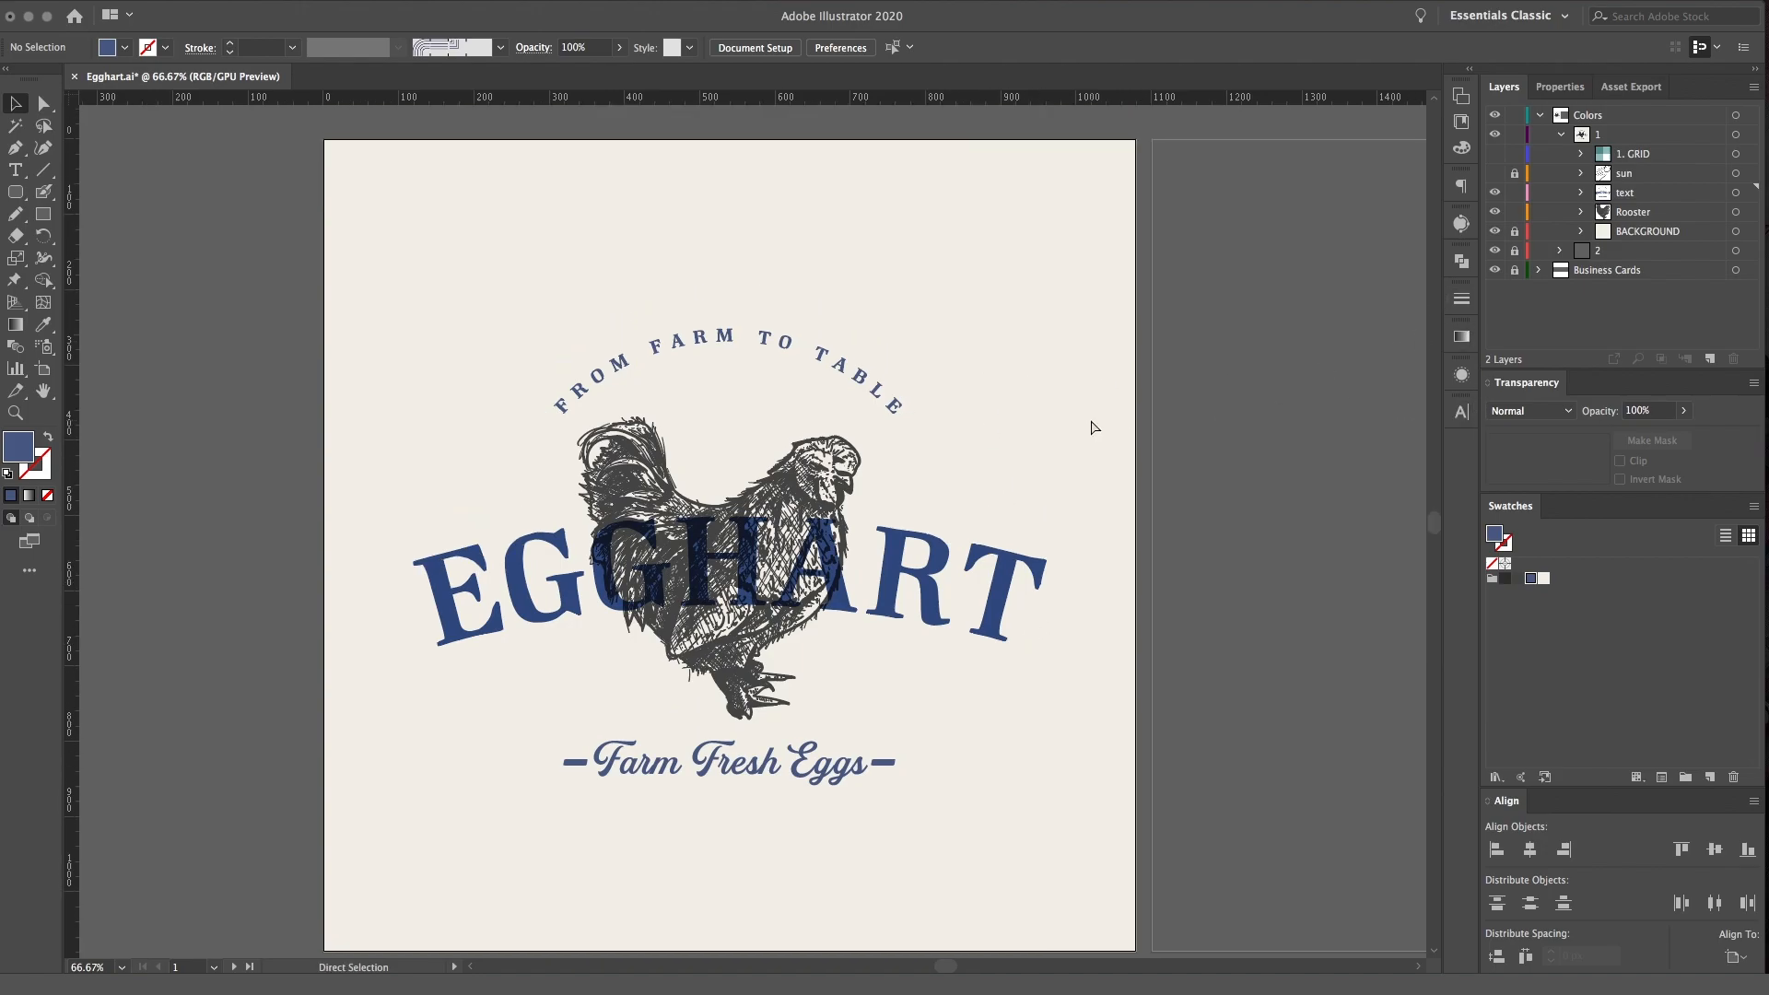
# Create a new layer directly above the sun layer
pyautogui.press('super+minus')
pyautogui.click(1627, 171)
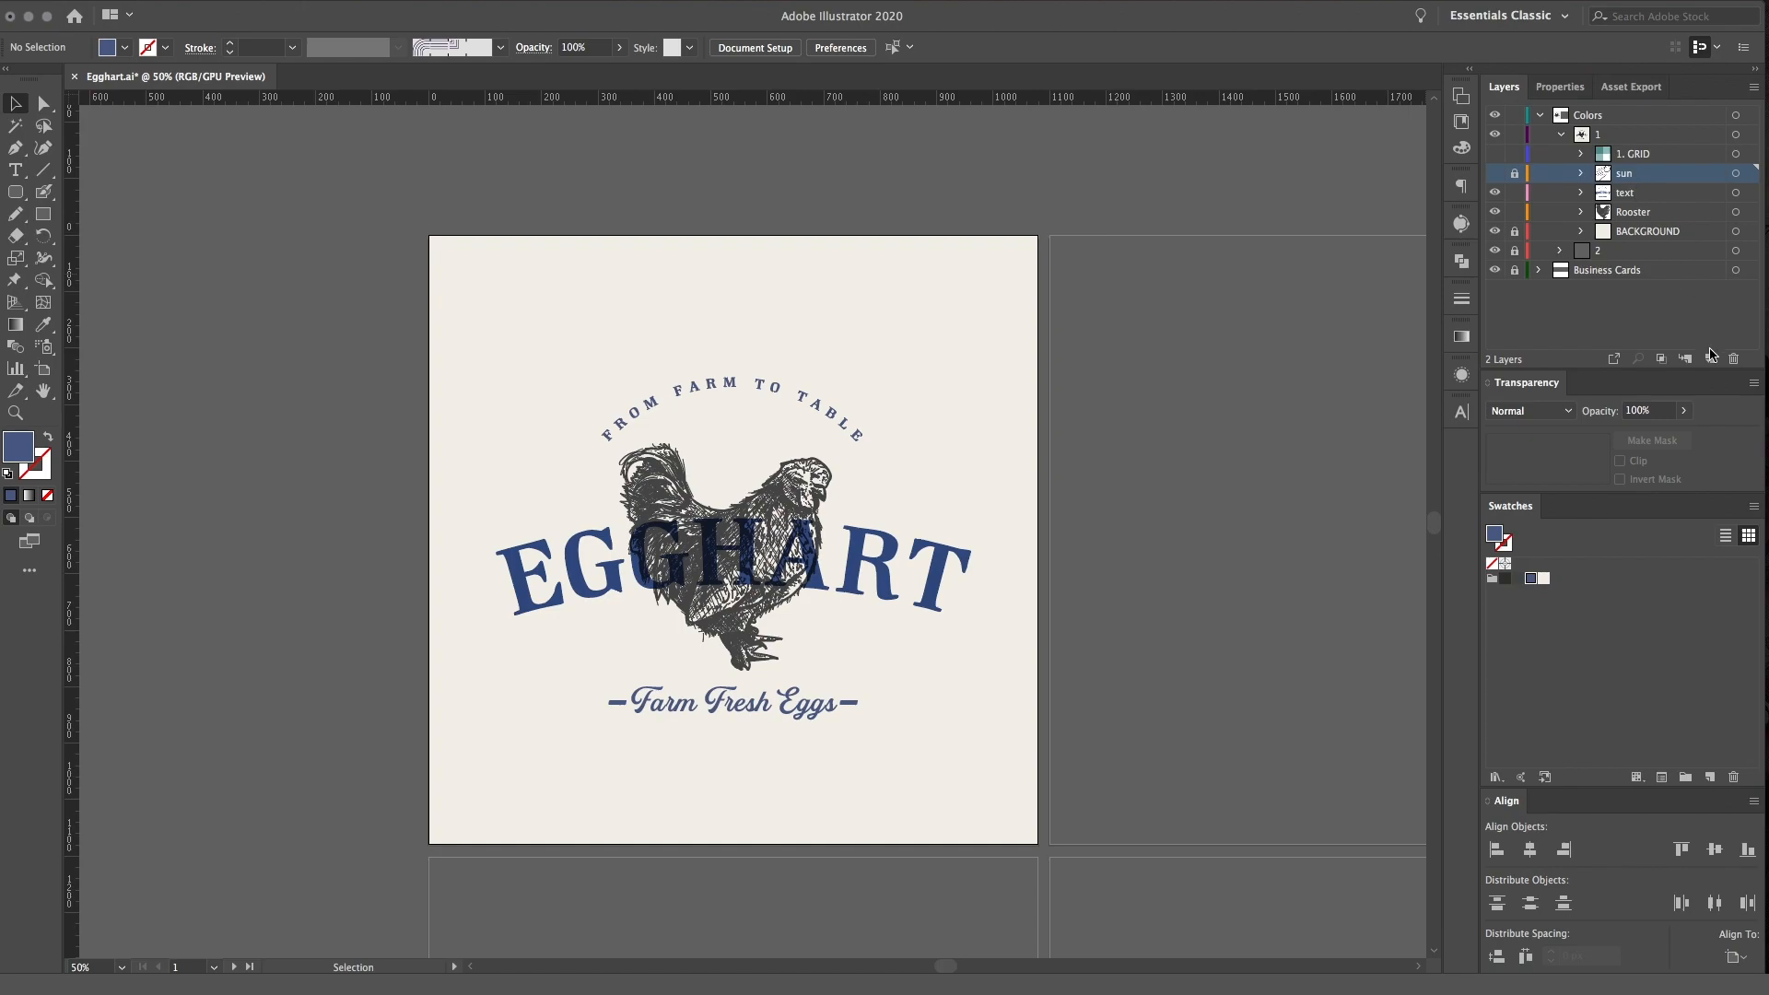
pyautogui.click(1709, 358)
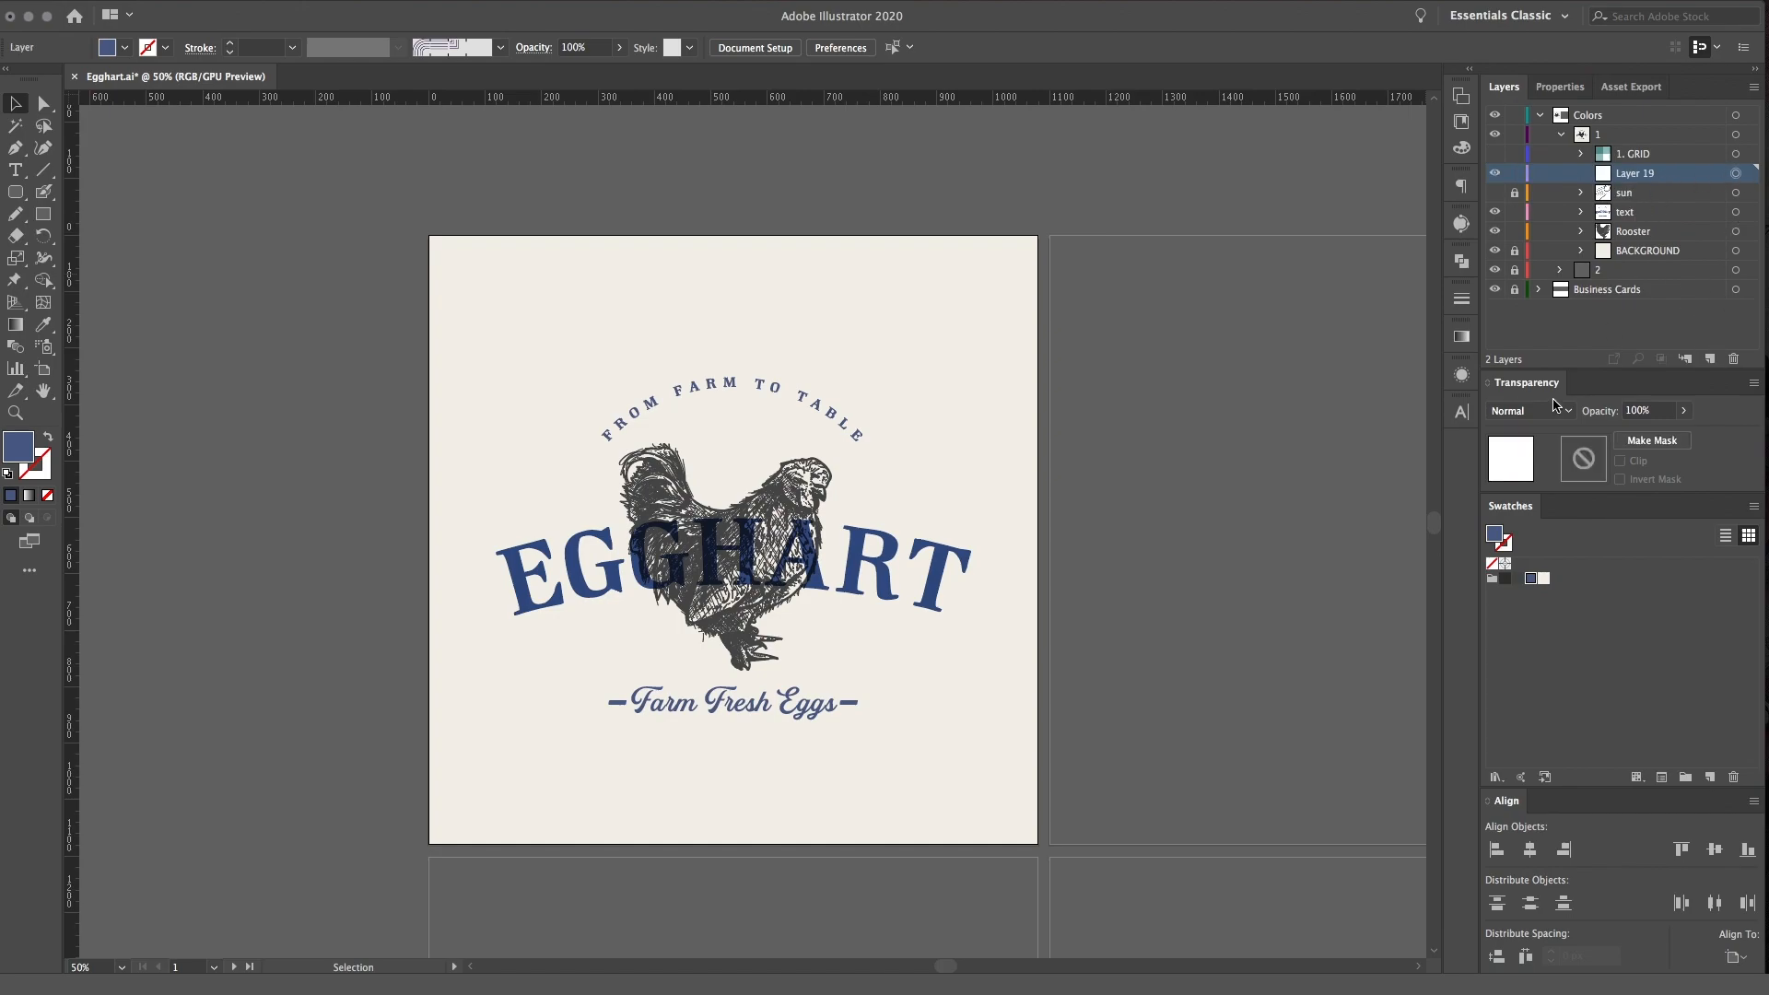
# Paint small dark gray specks scattered around the logo and across the whole artboard on the new layer with the Blob Brush
pyautogui.click(1517, 579)
pyautogui.hotkey('shift', 'b')
pyautogui.press('super+=')
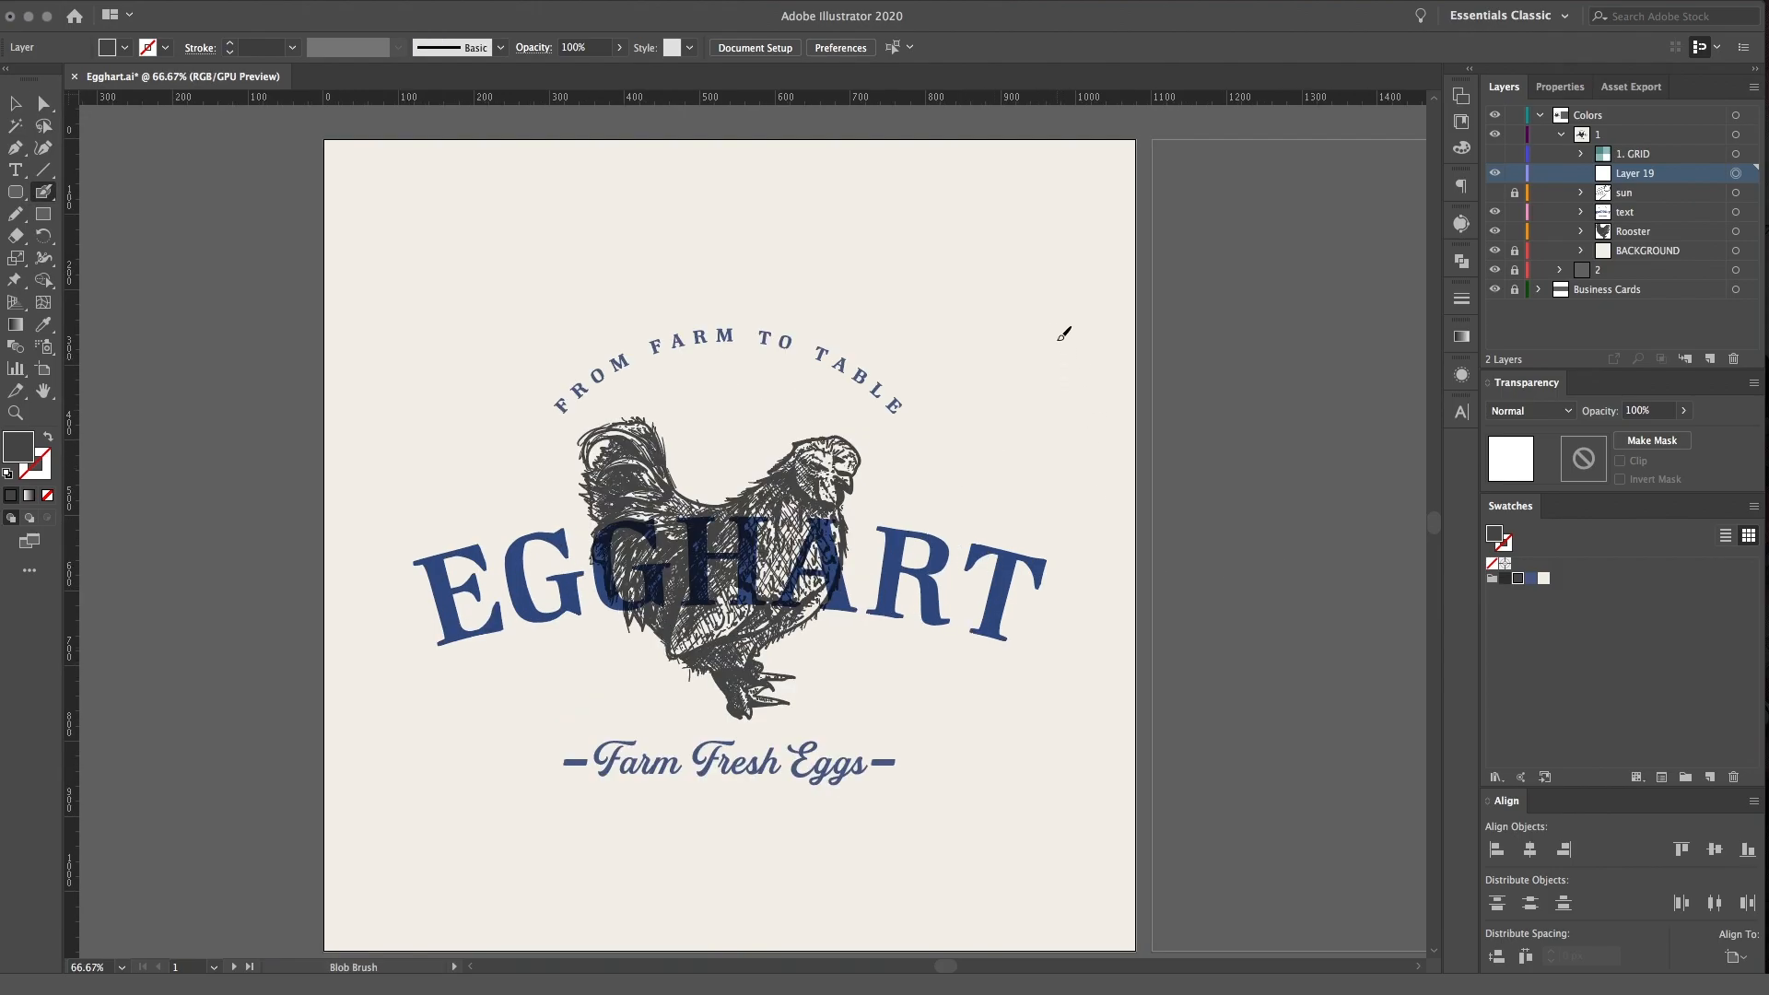
pyautogui.moveTo(514, 401); pyautogui.dragTo(529, 392)
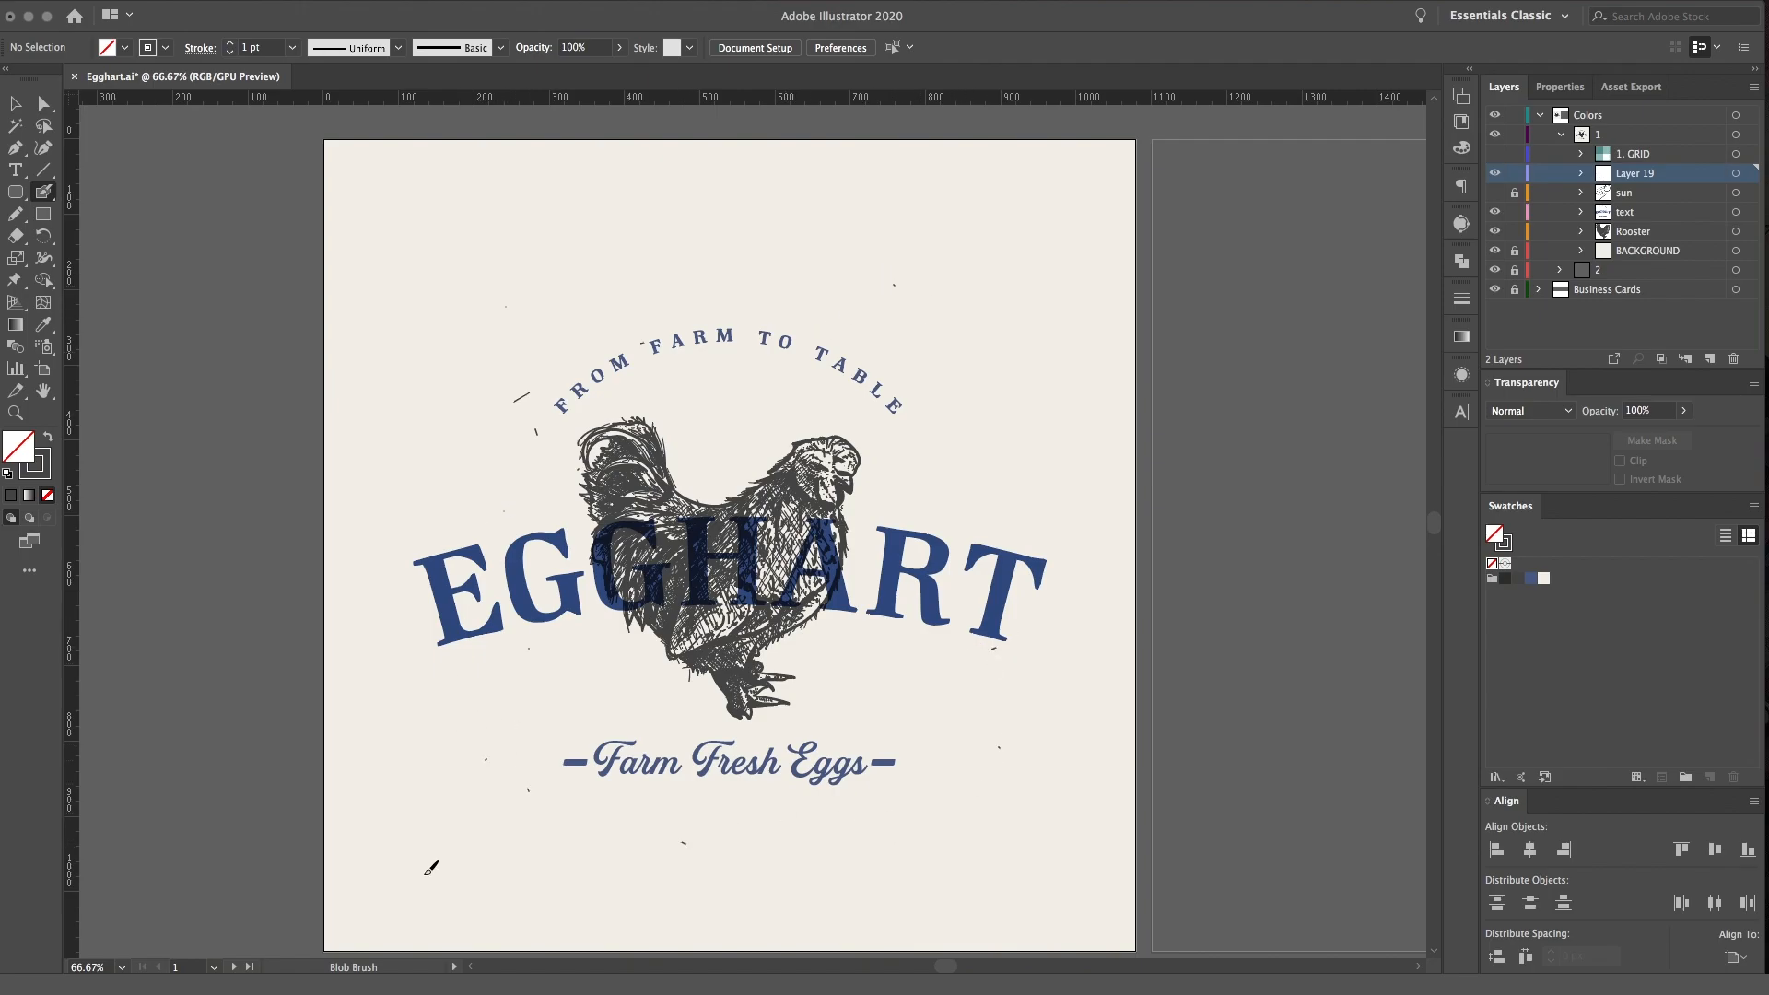
pyautogui.click(1014, 691)
pyautogui.click(1030, 417)
pyautogui.click(1037, 634)
pyautogui.click(919, 674)
pyautogui.click(816, 330)
pyautogui.click(871, 653)
pyautogui.moveTo(454, 650); pyautogui.dragTo(456, 656)
pyautogui.click(975, 641)
pyautogui.press('super+minus')
pyautogui.press('super+minus')
pyautogui.press('super+equal')
pyautogui.press('super+equal')
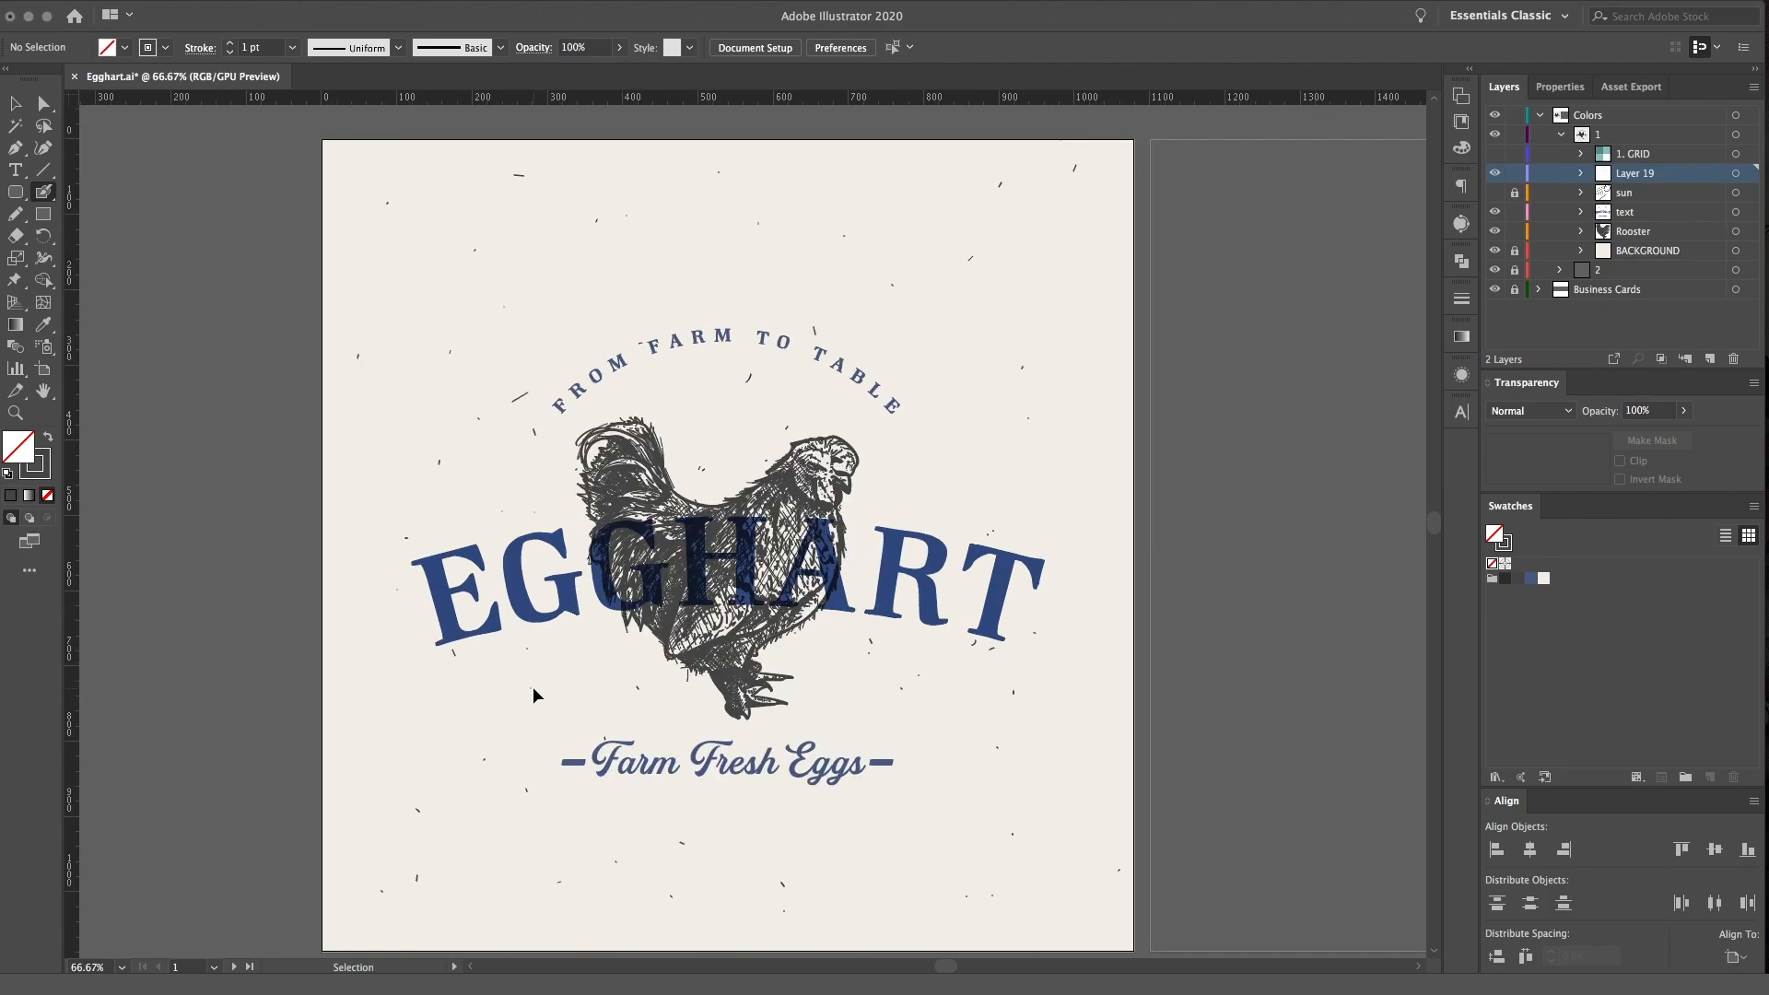
pyautogui.click(1609, 311)
pyautogui.scroll(-1, 1083, 533)
pyautogui.press('v')
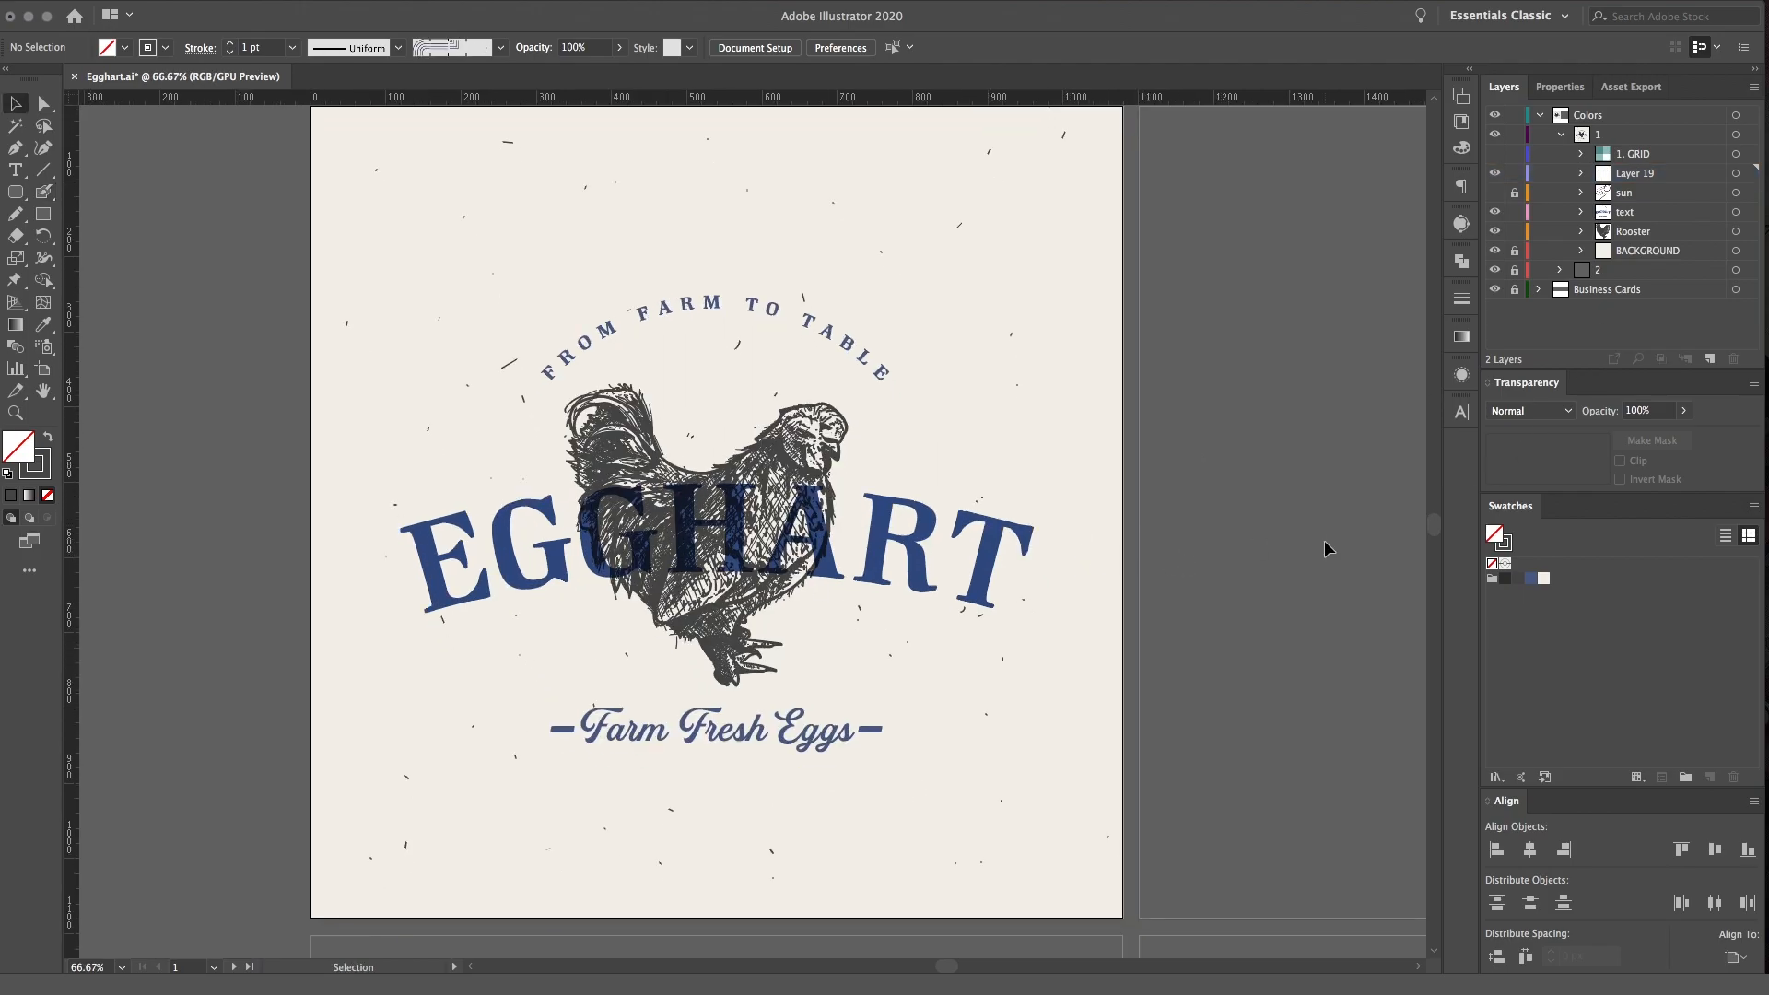